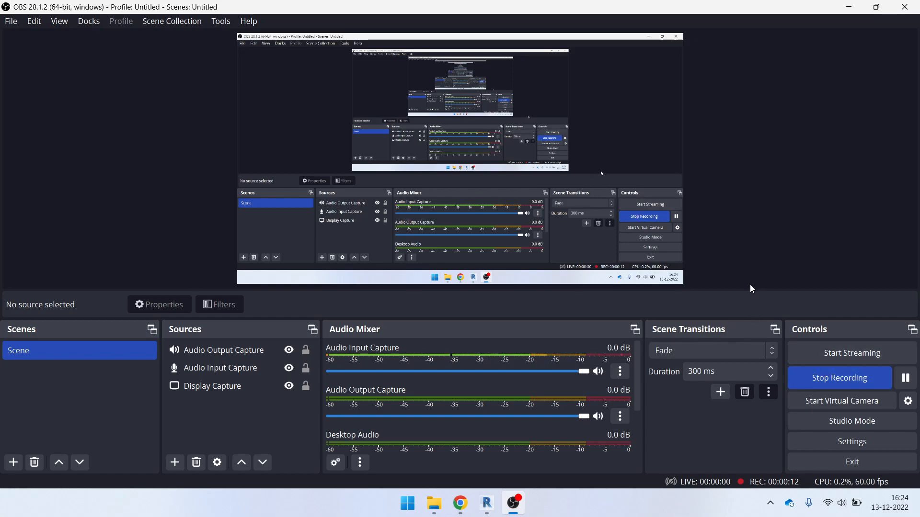
# Minimize OBS and File Explorer, and bring back the BIM HUB channel's videos page in Chrome
pyautogui.click(857, 6)
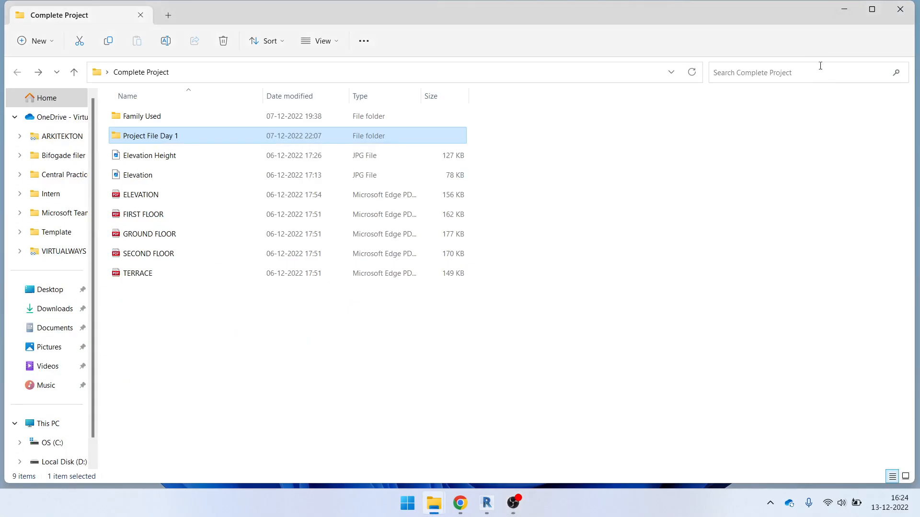
pyautogui.click(839, 10)
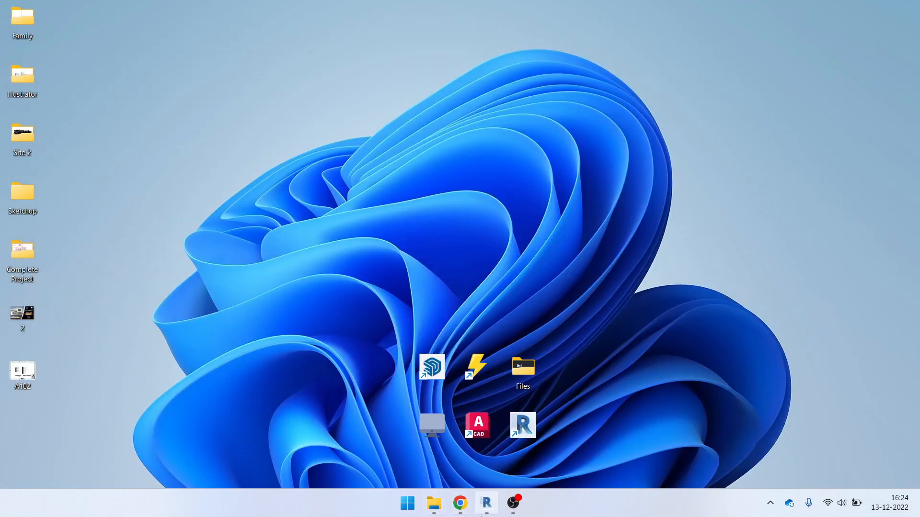
pyautogui.click(460, 503)
pyautogui.scroll(-3, 288, 393)
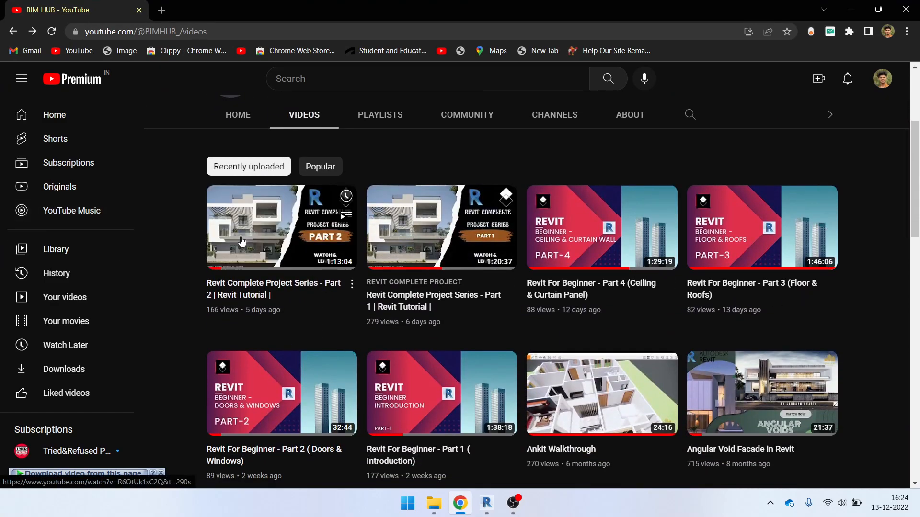
# Open the Revit Complete Project Series Part 2 video and follow its drive.google.com project files link
pyautogui.click(355, 246)
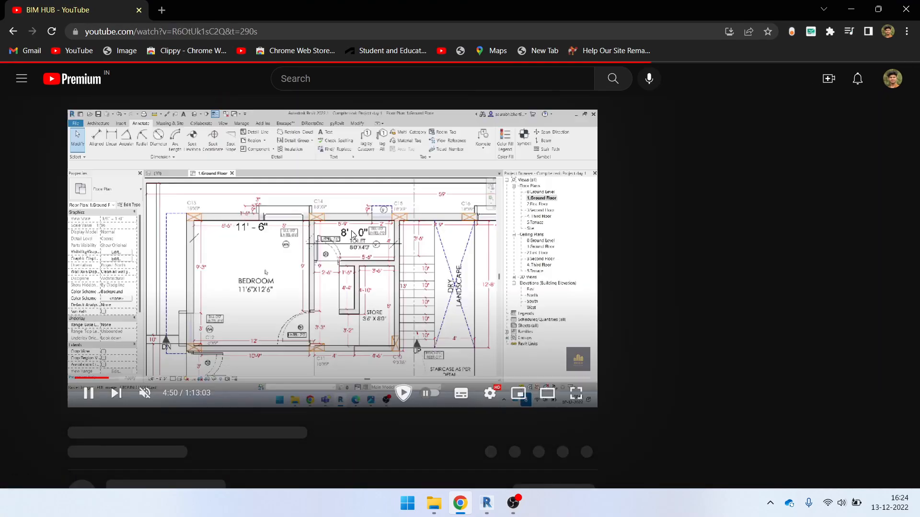
pyautogui.scroll(-5, 195, 280)
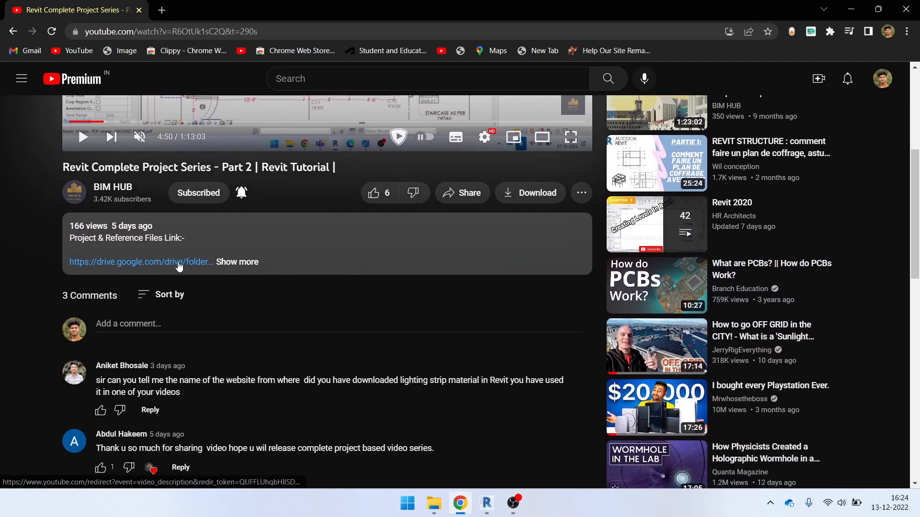
pyautogui.click(180, 266)
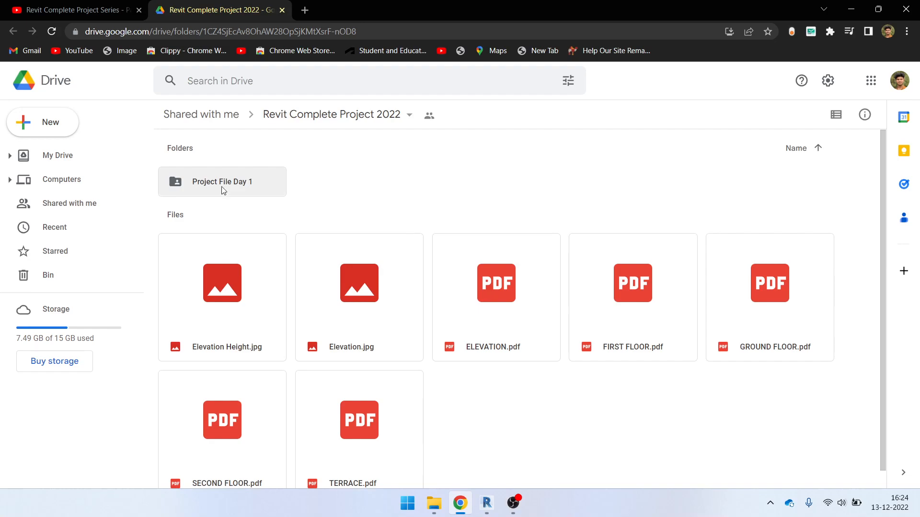
# Open the Project File Day 1 Drive folder, then minimize the browser to the desktop
pyautogui.doubleClick(219, 191)
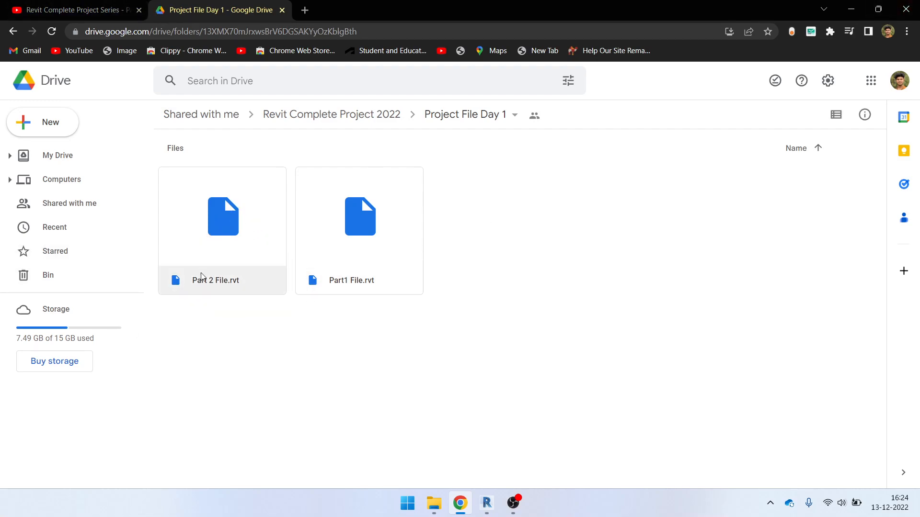
pyautogui.click(847, 10)
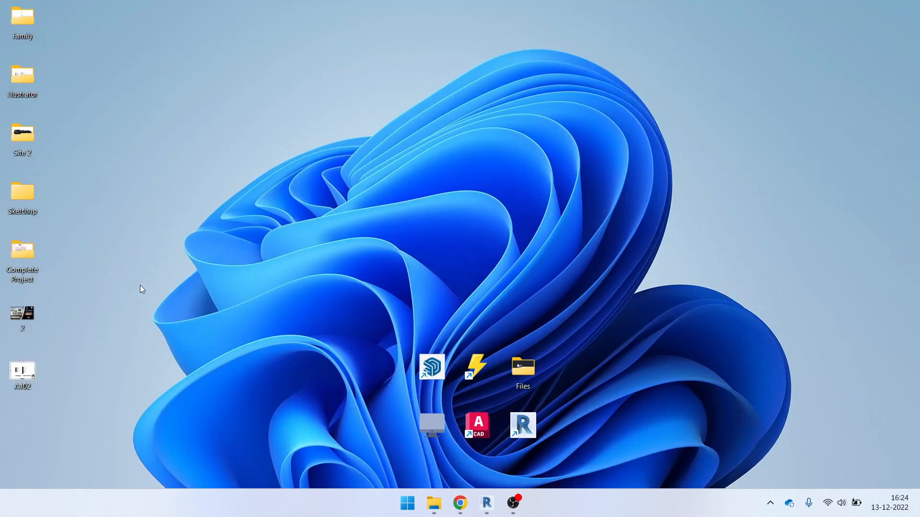
# Open Complete Project > Project File Day 1 in Explorer, then switch to Revit's Recent Files page
pyautogui.doubleClick(22, 254)
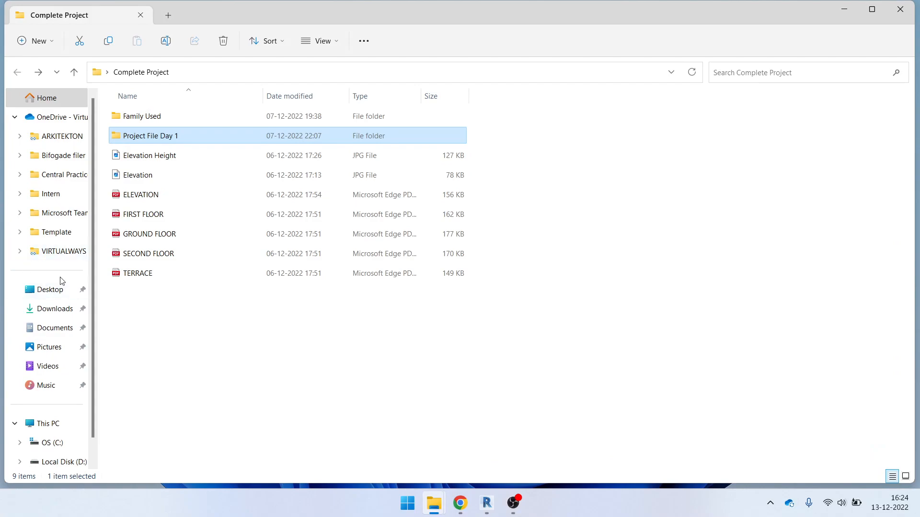
pyautogui.doubleClick(176, 138)
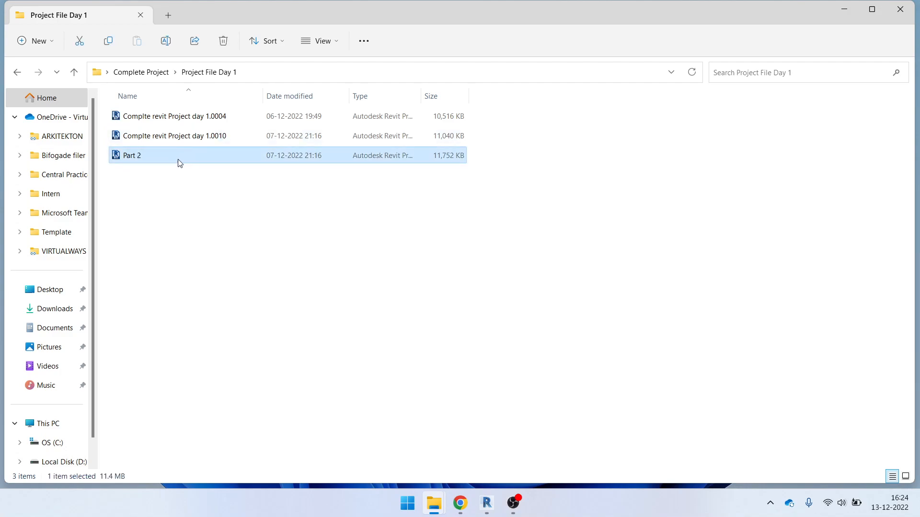
pyautogui.click(486, 502)
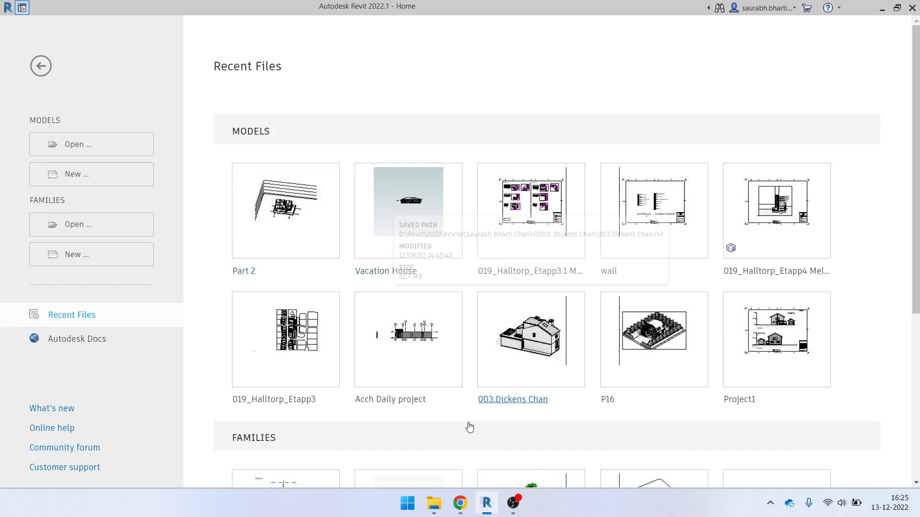
# Open the Part 2 house project from Revit's Recent Files
pyautogui.click(490, 503)
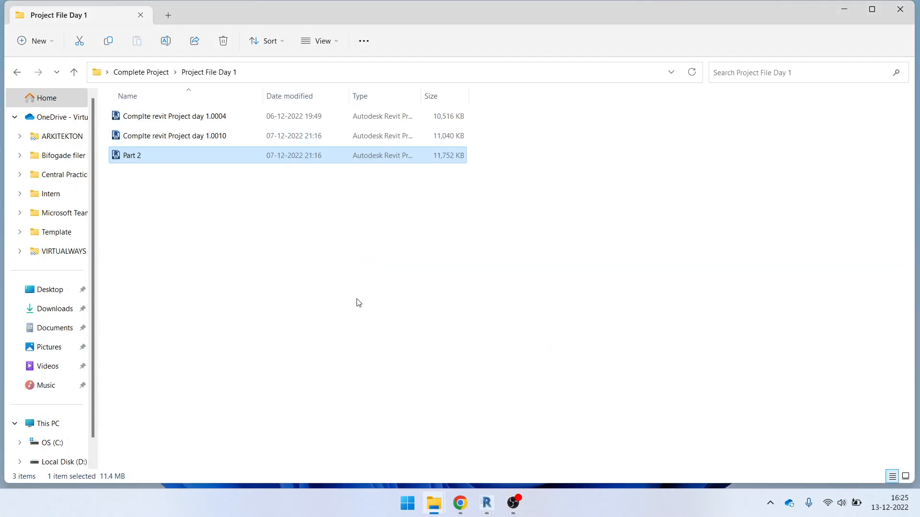
pyautogui.click(487, 503)
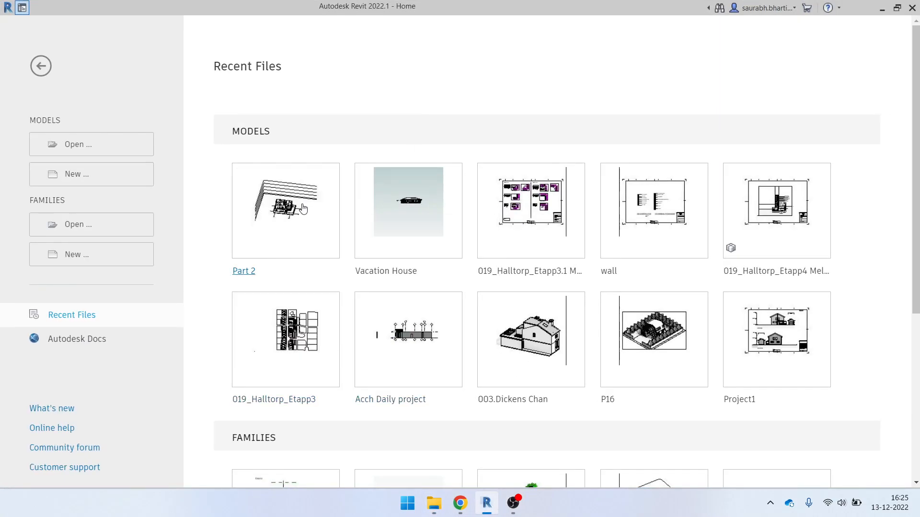
pyautogui.click(295, 204)
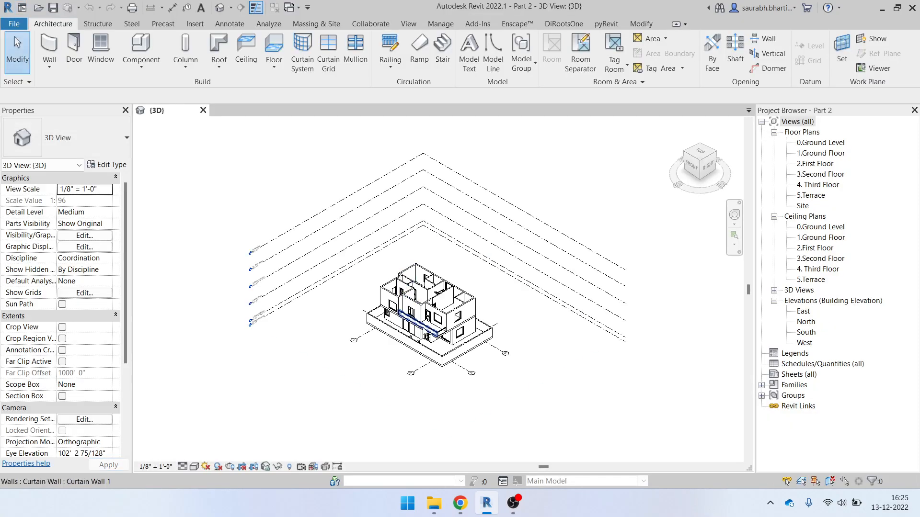
# Orbit the house model to inspect it from several angles, then open the 2.First Floor plan
pyautogui.scroll(5, 339, 303)
pyautogui.keyDown('shift'); pyautogui.moveTo(338, 303); pyautogui.dragTo(405, 226, button='middle'); pyautogui.keyUp('shift')
pyautogui.scroll(-2, 292, 210)
pyautogui.keyDown('shift'); pyautogui.moveTo(311, 230); pyautogui.dragTo(389, 326, button='middle'); pyautogui.keyUp('shift')
pyautogui.scroll(1, 373, 290)
pyautogui.scroll(1, 431, 232)
pyautogui.keyDown('shift'); pyautogui.moveTo(452, 243); pyautogui.dragTo(366, 161, button='middle'); pyautogui.keyUp('shift')
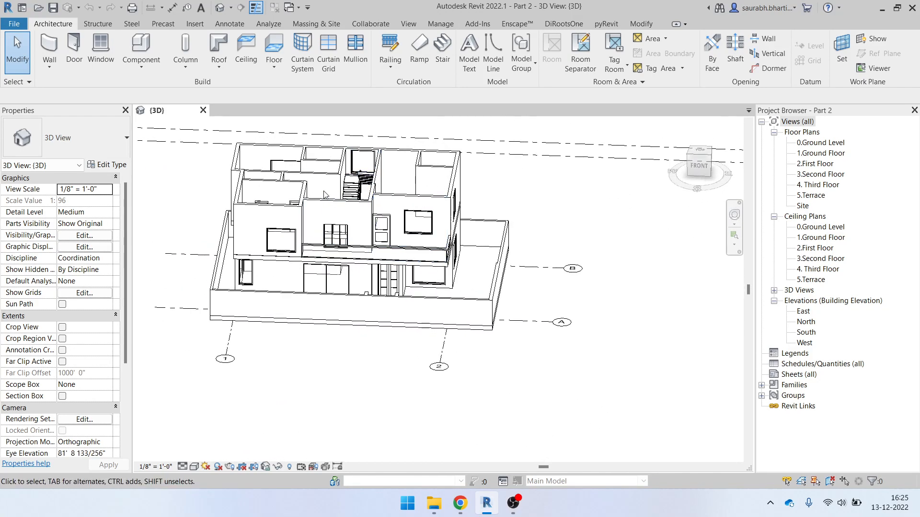
pyautogui.keyDown('shift'); pyautogui.moveTo(417, 220); pyautogui.dragTo(397, 307, button='middle'); pyautogui.keyUp('shift')
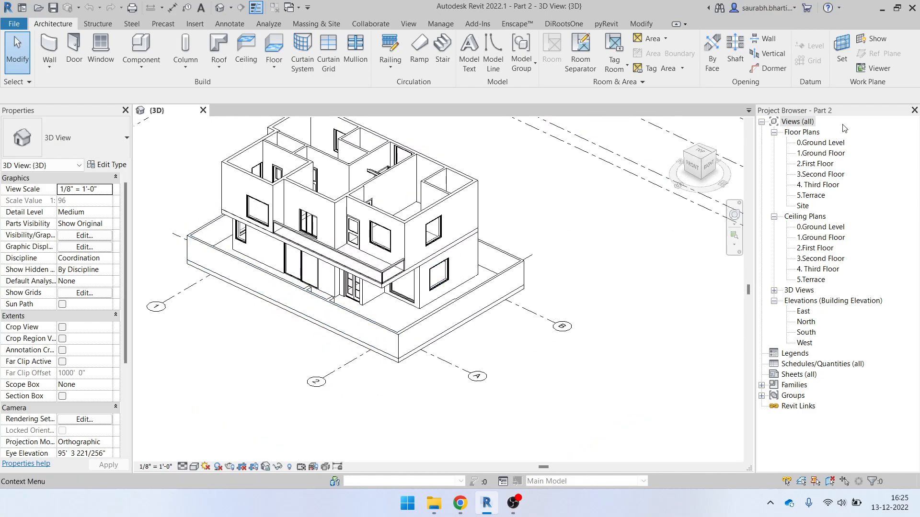
pyautogui.doubleClick(814, 163)
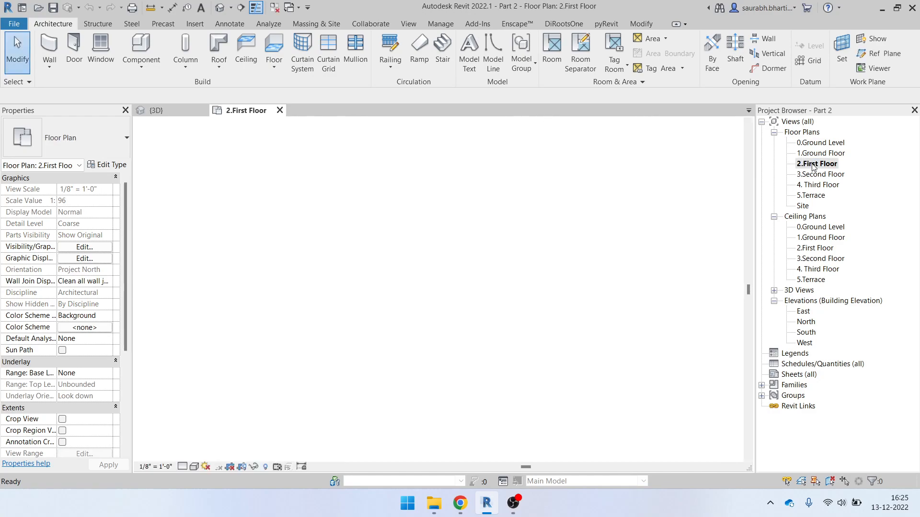
# Close the {3D} view and zoom in on the first-floor staircase
pyautogui.click(203, 111)
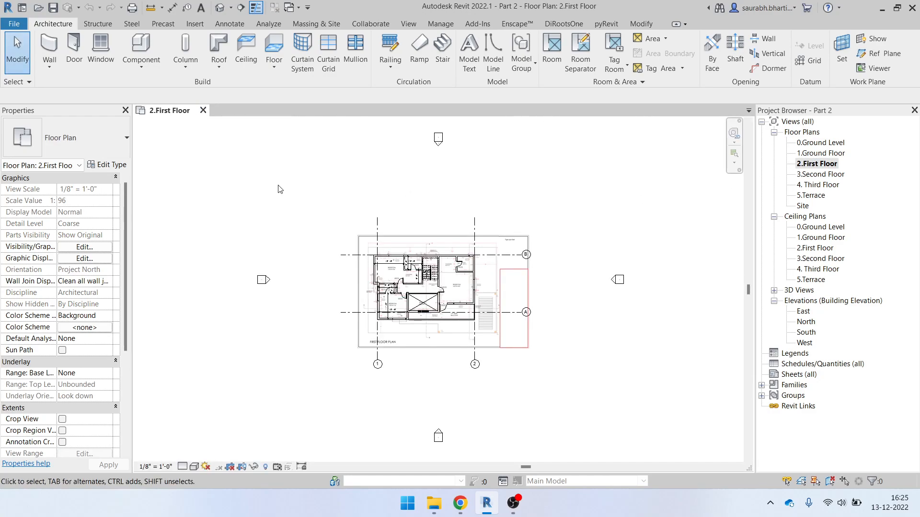
pyautogui.scroll(5, 387, 307)
pyautogui.scroll(2, 460, 297)
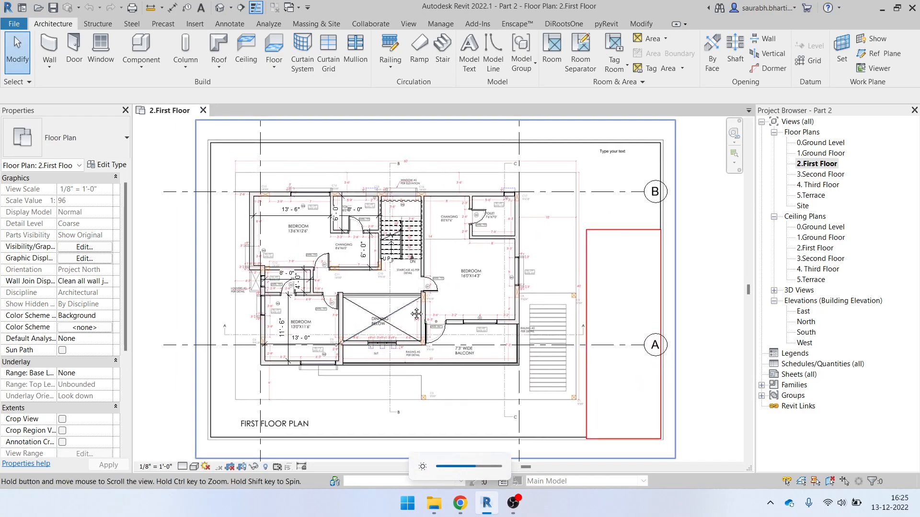
pyautogui.scroll(5, 289, 281)
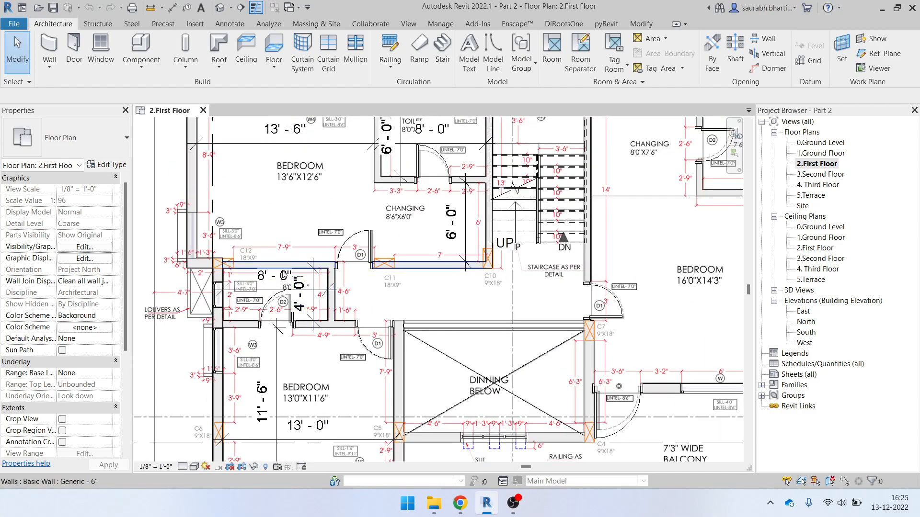
pyautogui.scroll(-2, 521, 347)
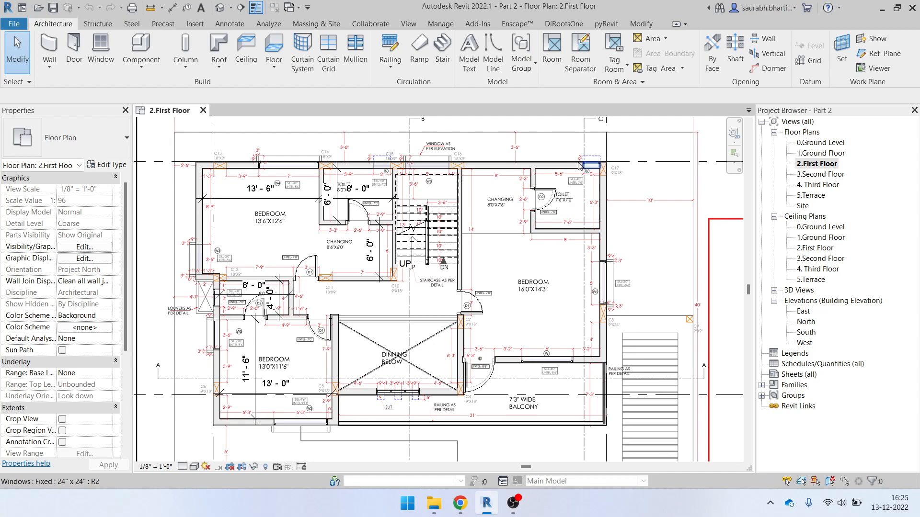
pyautogui.scroll(2, 422, 182)
pyautogui.scroll(1, 422, 179)
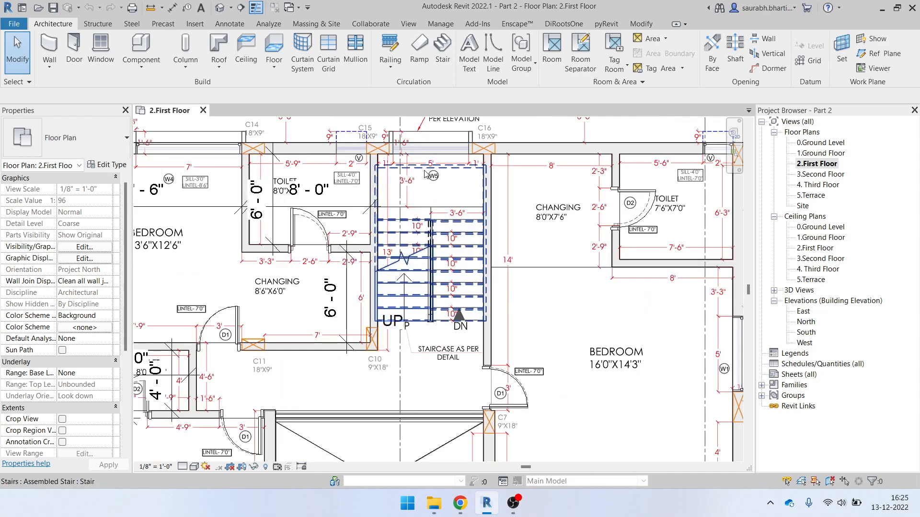
# Select the staircase and start the Align tool with AL
pyautogui.click(432, 192)
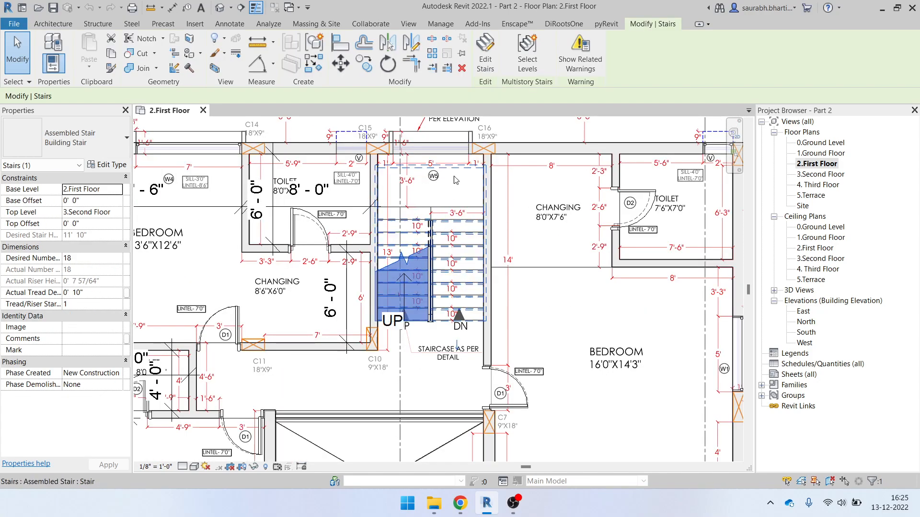
pyautogui.scroll(-1, 484, 254)
pyautogui.scroll(2, 421, 197)
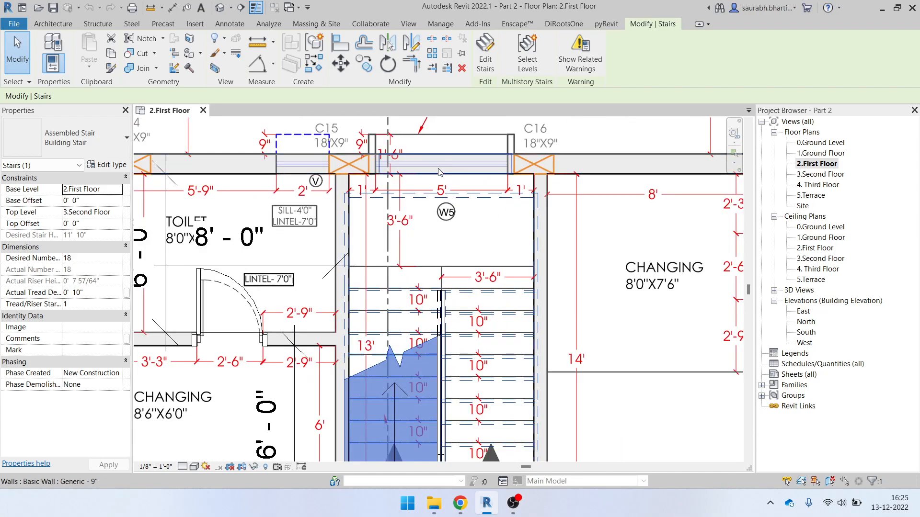
pyautogui.press('a')
pyautogui.press('l')
pyautogui.scroll(2, 444, 184)
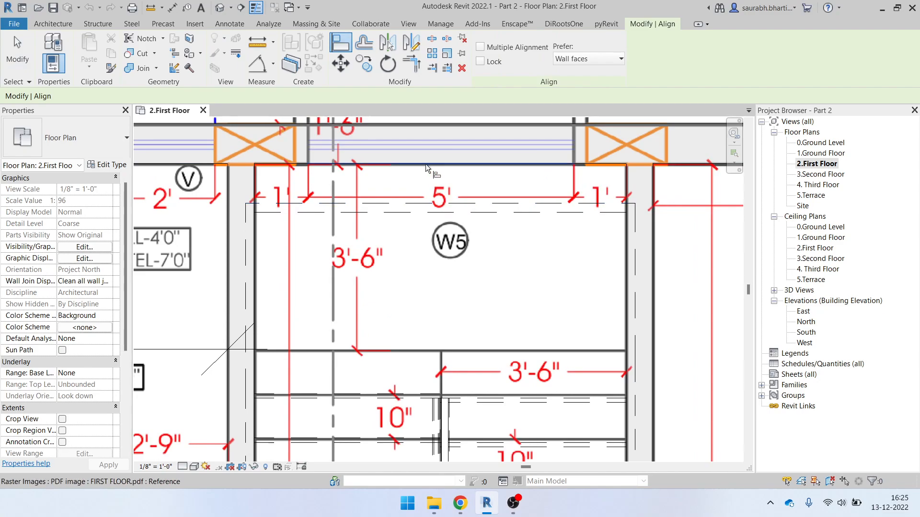
# Restart Align and align the stair to the PDF plan's wall edge
pyautogui.press('Escape')
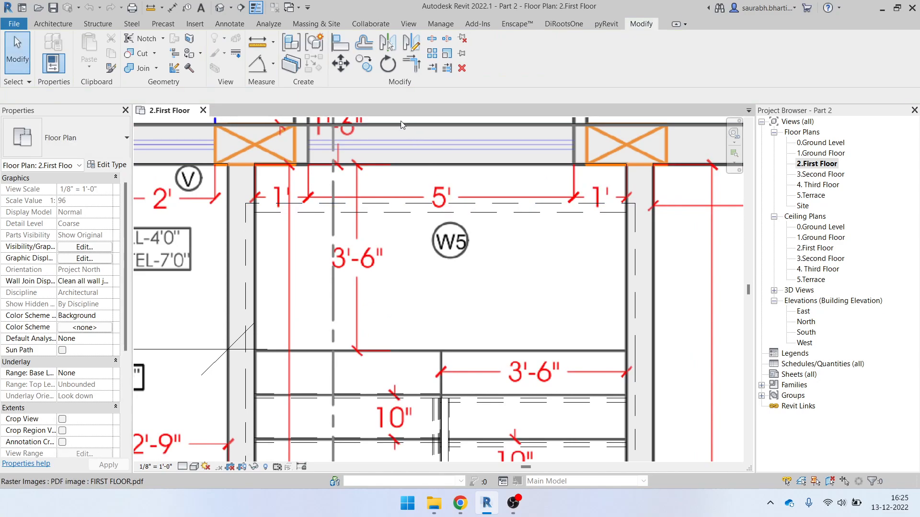
pyautogui.click(349, 42)
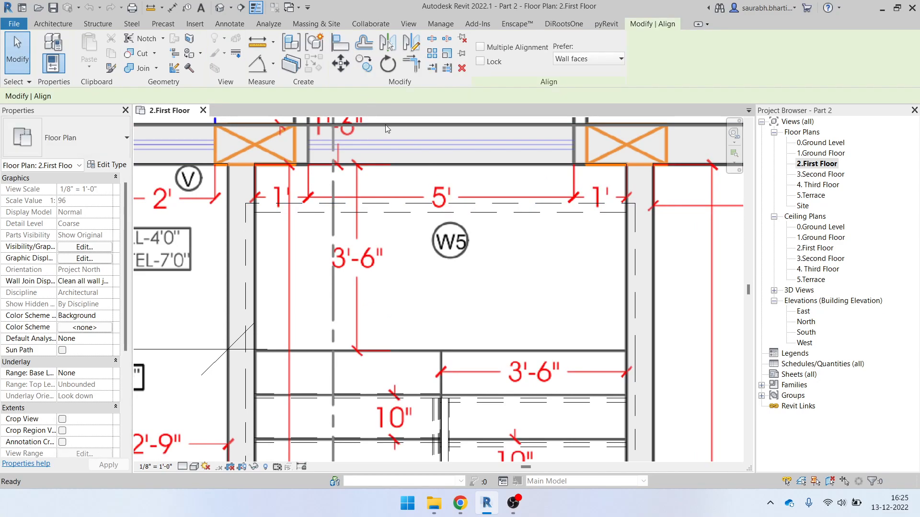
pyautogui.click(455, 165)
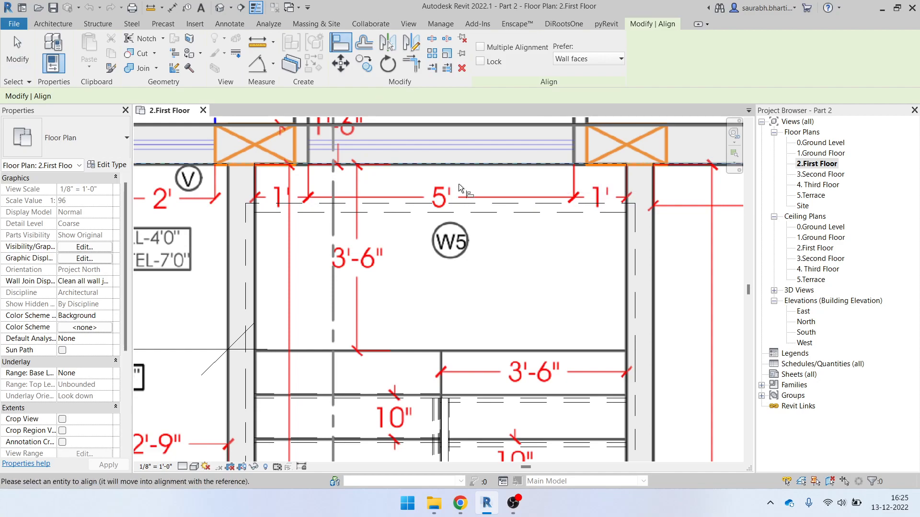
pyautogui.click(465, 211)
pyautogui.scroll(-2, 462, 214)
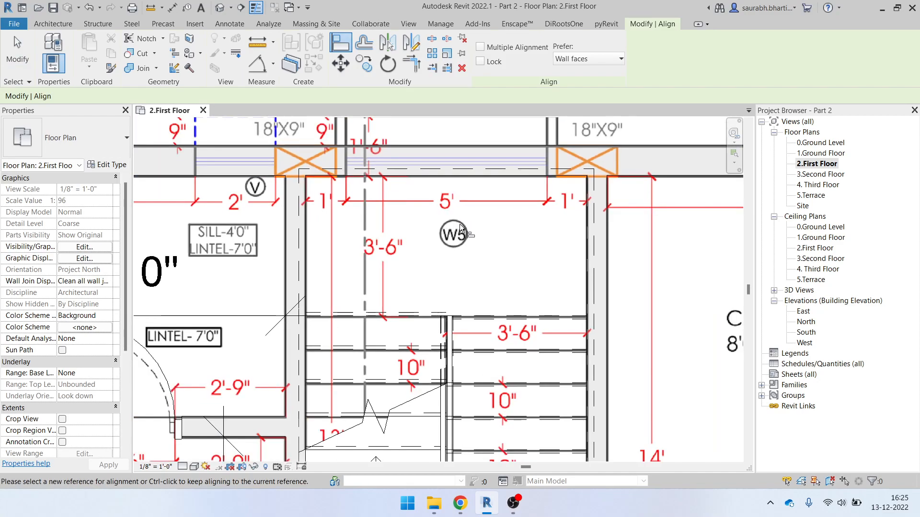
pyautogui.scroll(-3, 417, 197)
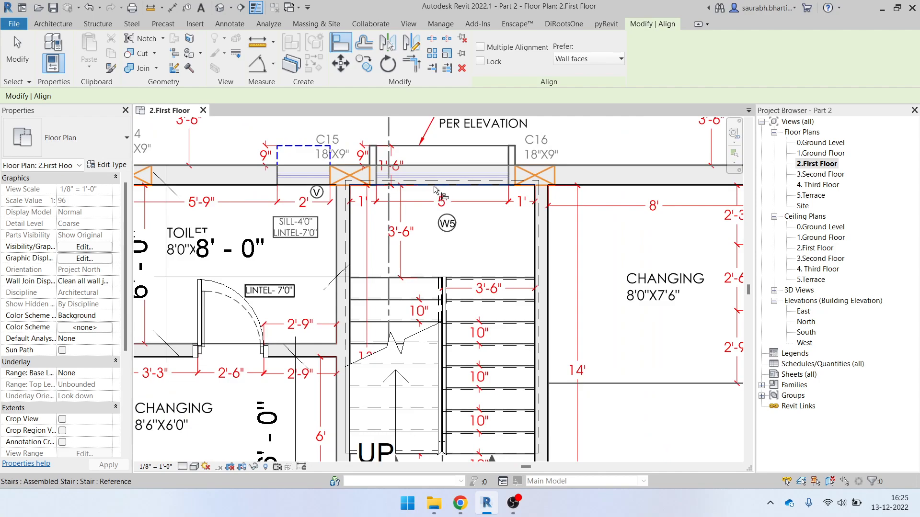
pyautogui.scroll(5, 436, 186)
# Align the stair's upper edge to the inner wall face beside W5, then exit Align
pyautogui.click(401, 185)
pyautogui.click(424, 175)
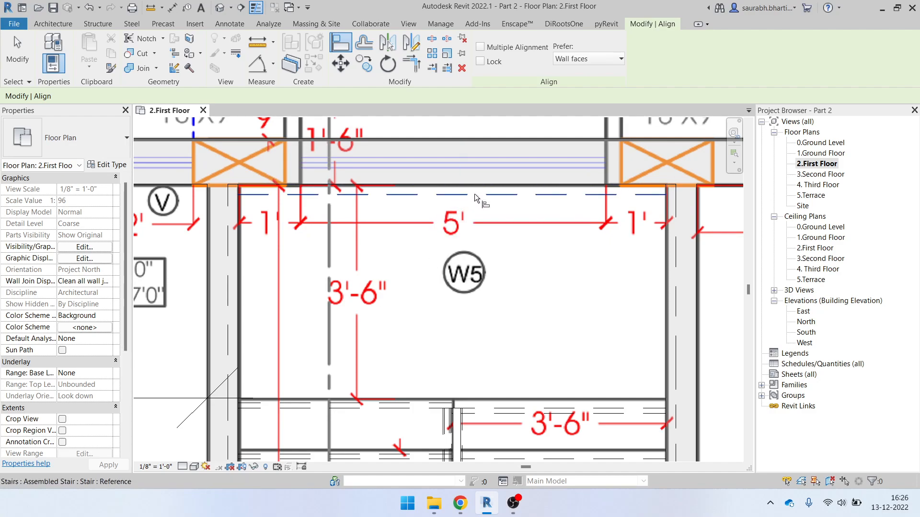
pyautogui.scroll(-4, 460, 194)
pyautogui.press('Escape')
pyautogui.press('Escape')
pyautogui.scroll(-5, 438, 253)
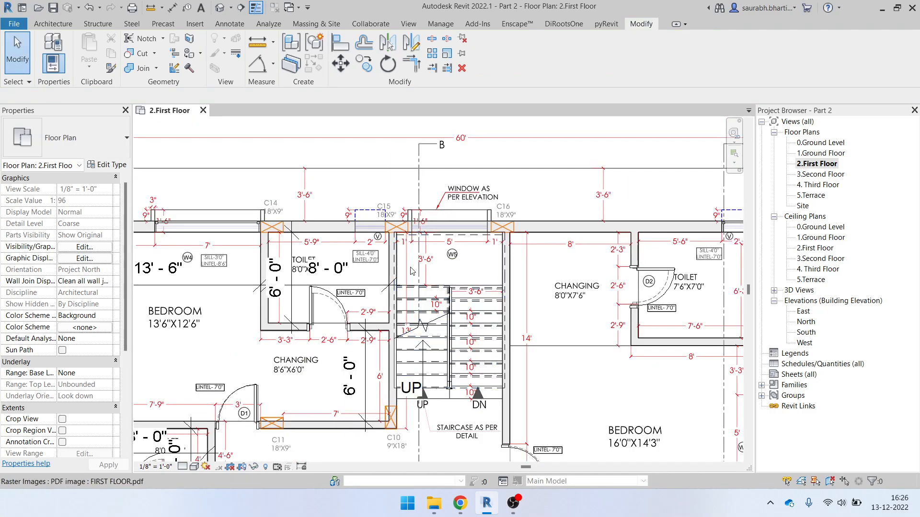
# Orbit the Default 3D View to review the lower floors, then open the 3.Second Floor plan
pyautogui.click(224, 9)
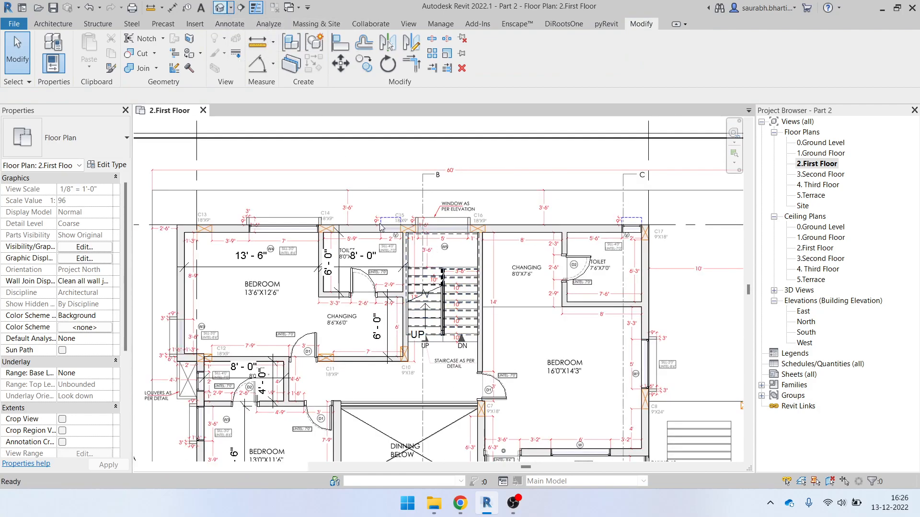
pyautogui.keyDown('shift'); pyautogui.moveTo(434, 309); pyautogui.dragTo(424, 383, button='middle'); pyautogui.keyUp('shift')
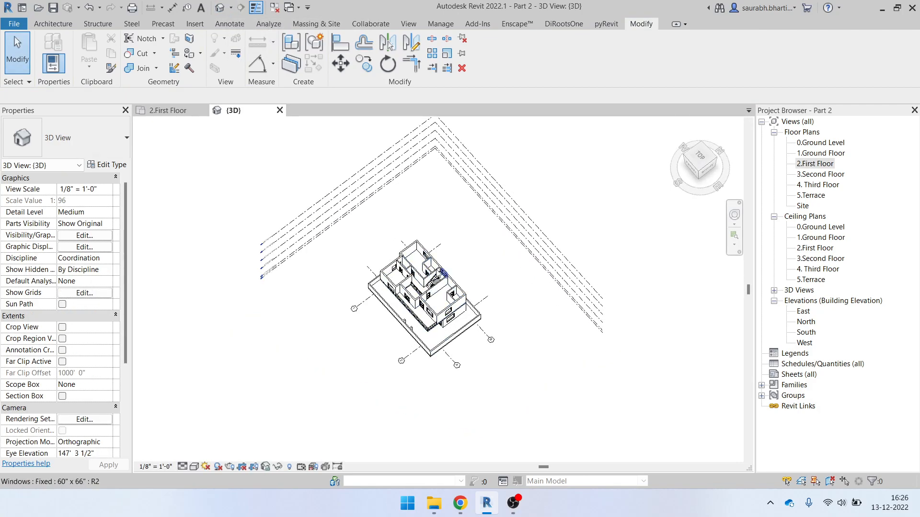
pyautogui.scroll(8, 462, 274)
pyautogui.keyDown('shift'); pyautogui.moveTo(462, 274); pyautogui.dragTo(497, 202, button='middle'); pyautogui.keyUp('shift')
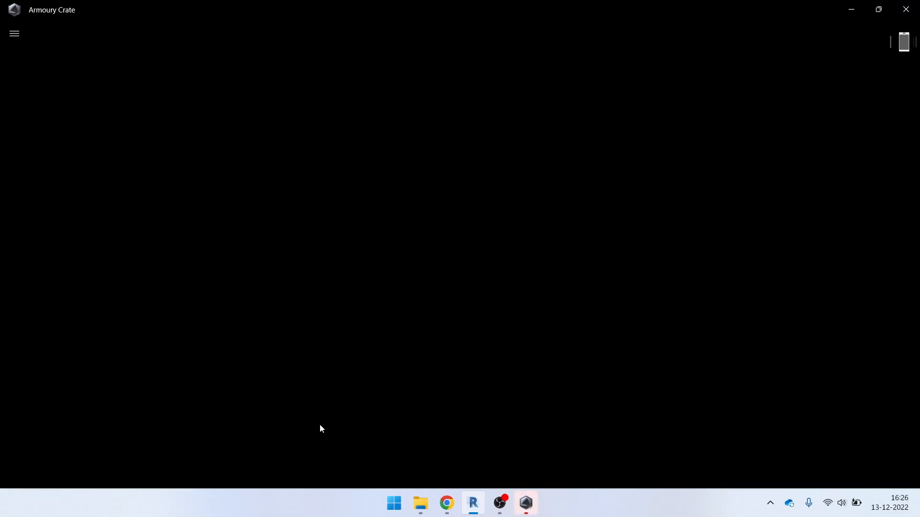
pyautogui.click(283, 452)
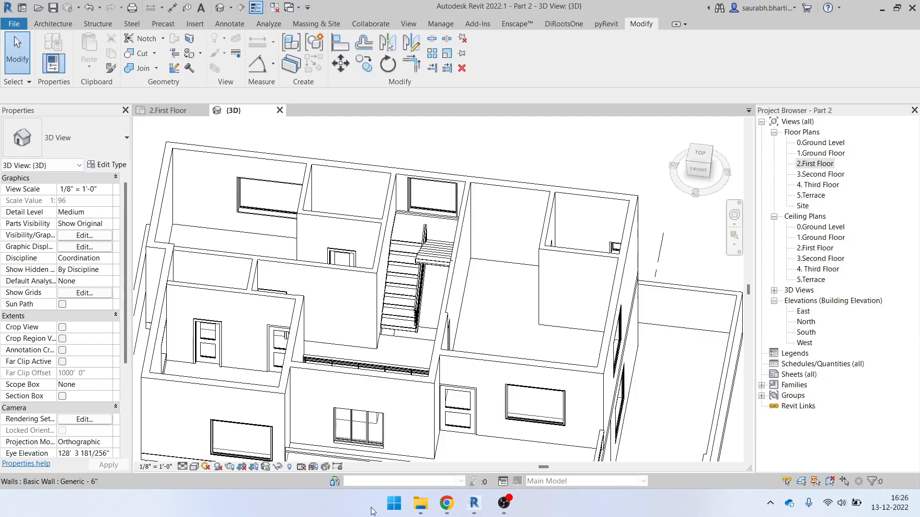
pyautogui.keyDown('shift'); pyautogui.moveTo(481, 295); pyautogui.dragTo(516, 346, button='middle'); pyautogui.keyUp('shift')
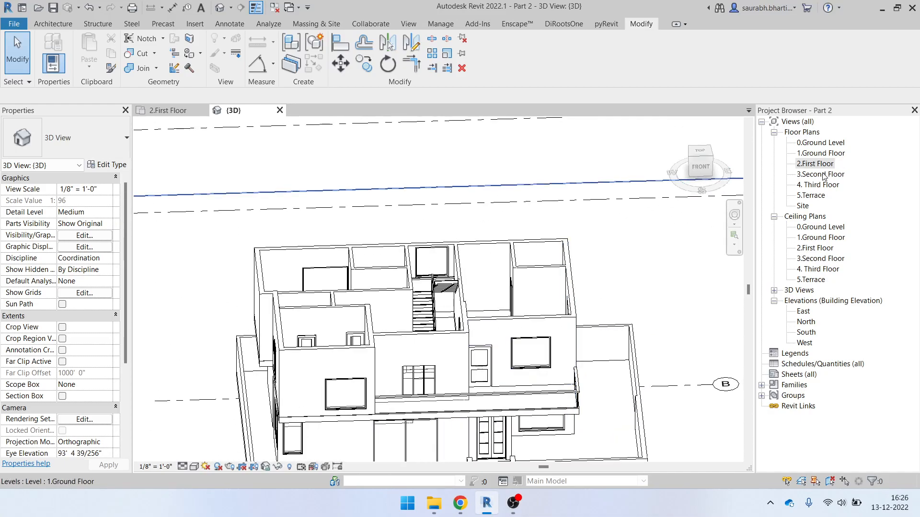
pyautogui.doubleClick(822, 175)
pyautogui.scroll(2, 431, 278)
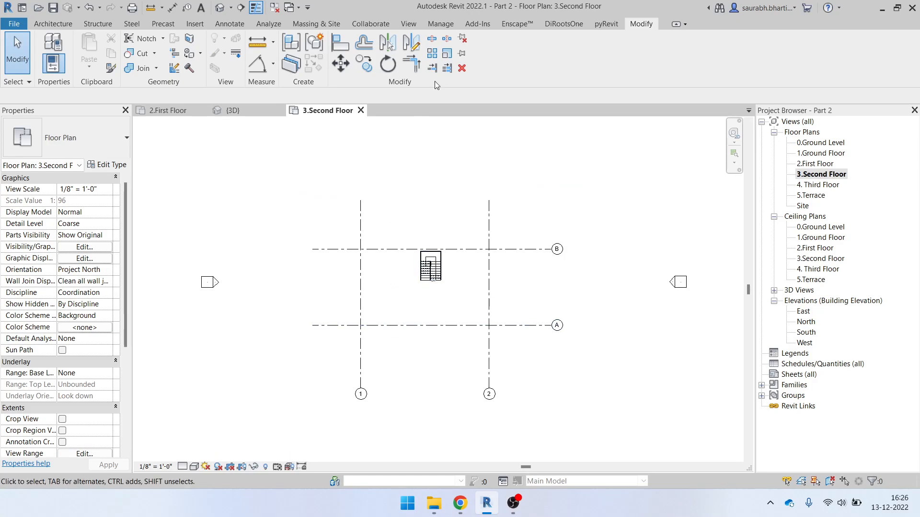
# Tile Revit and Explorer side by side and drag SECOND FLOOR.pdf into the plan
pyautogui.press('super+Right')
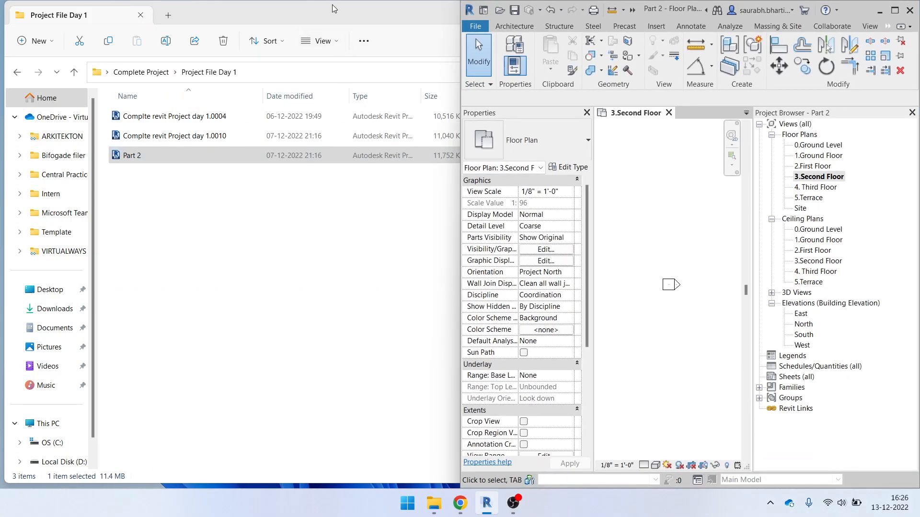
pyautogui.click(288, 289)
pyautogui.hotkey('alt', 'Up')
pyautogui.press('super+Left')
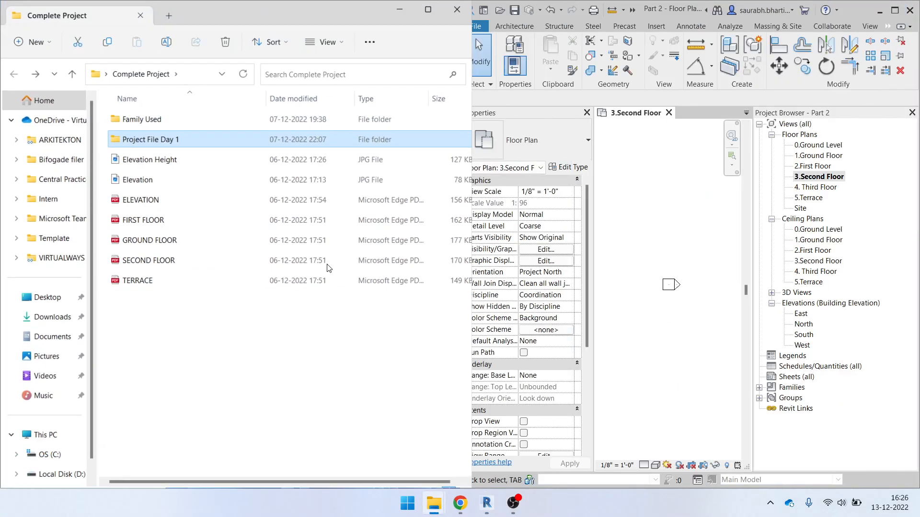
pyautogui.scroll(2, 729, 306)
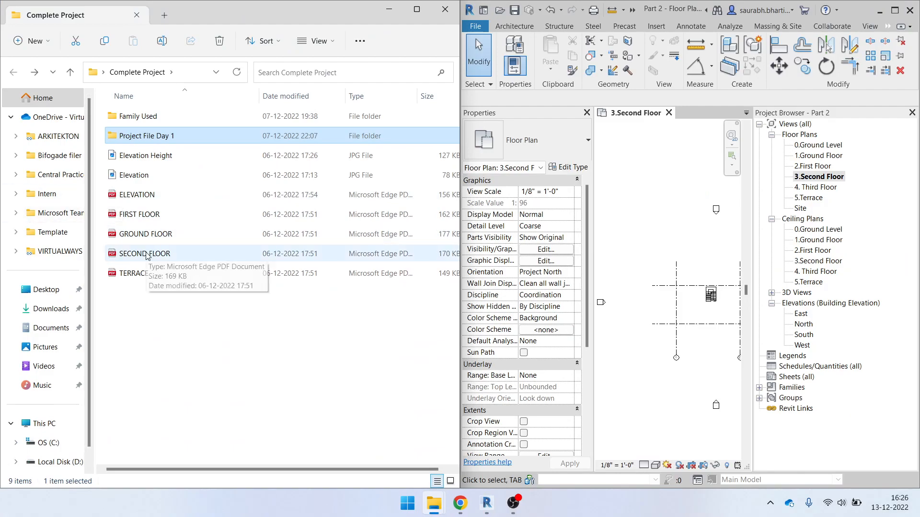
pyautogui.moveTo(148, 257); pyautogui.dragTo(526, 326)
pyautogui.moveTo(689, 322); pyautogui.dragTo(688, 322)
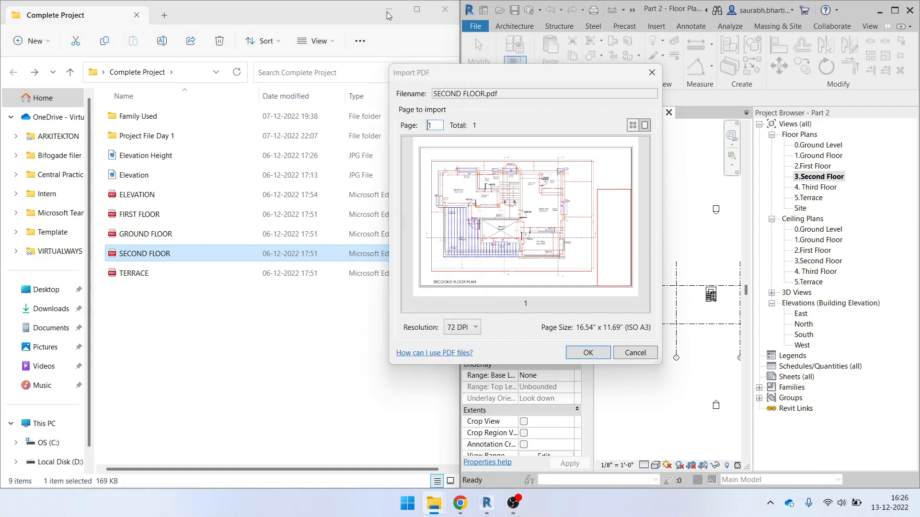
# Import the PDF at 300 DPI, place it on the plan, and maximize Revit
pyautogui.click(388, 10)
pyautogui.click(464, 327)
pyautogui.click(460, 363)
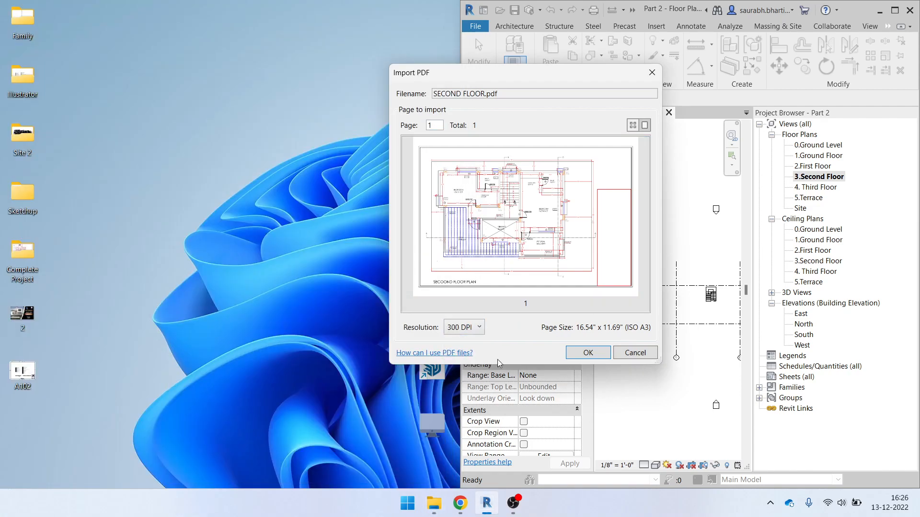
pyautogui.click(592, 352)
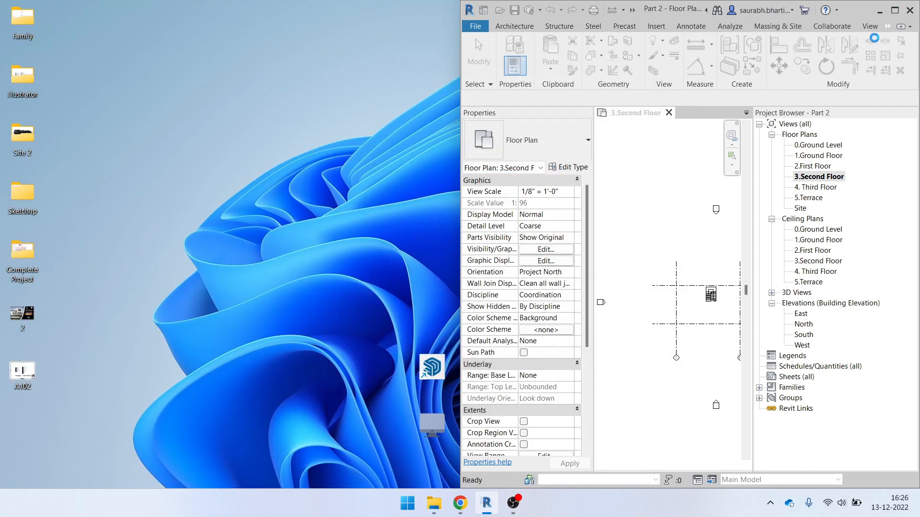
pyautogui.click(707, 293)
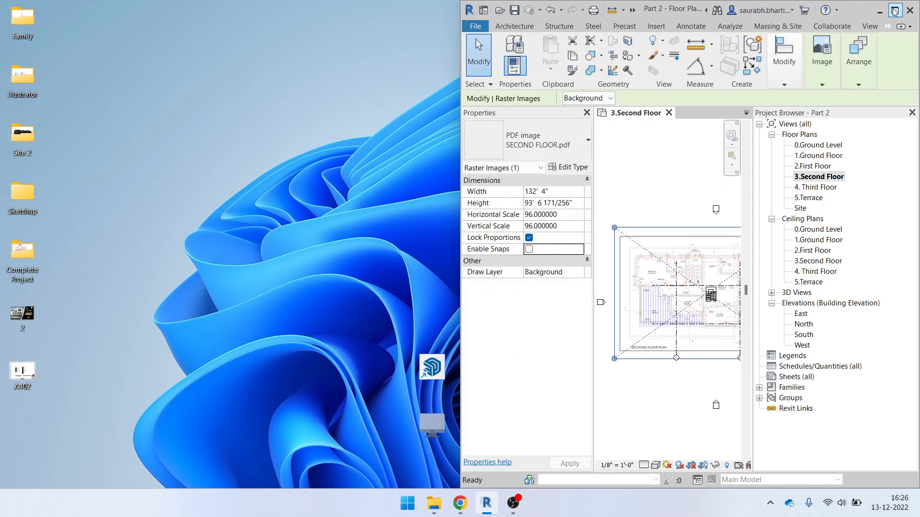
pyautogui.click(894, 10)
# Zoom and pan across the placed second-floor PDF underlay to inspect it
pyautogui.scroll(3, 463, 343)
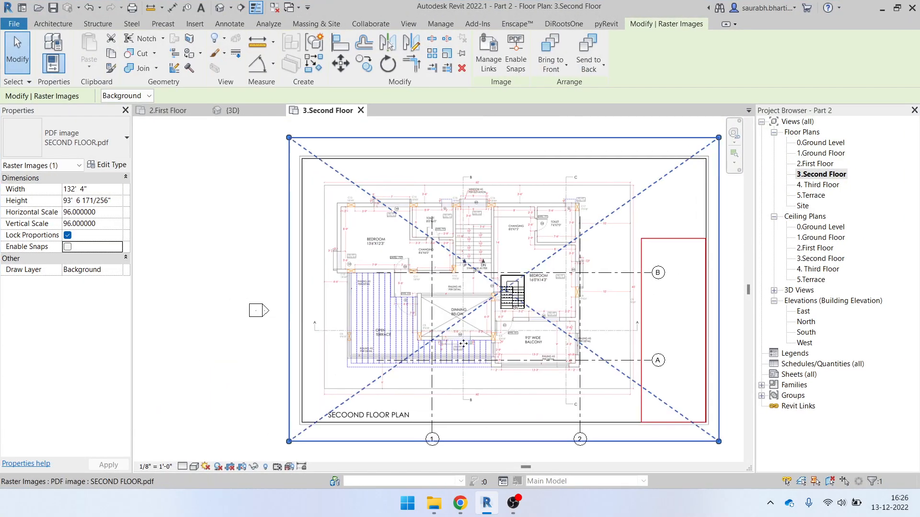
pyautogui.scroll(2, 472, 318)
pyautogui.scroll(-3, 451, 325)
pyautogui.scroll(5, 416, 243)
pyautogui.scroll(3, 417, 243)
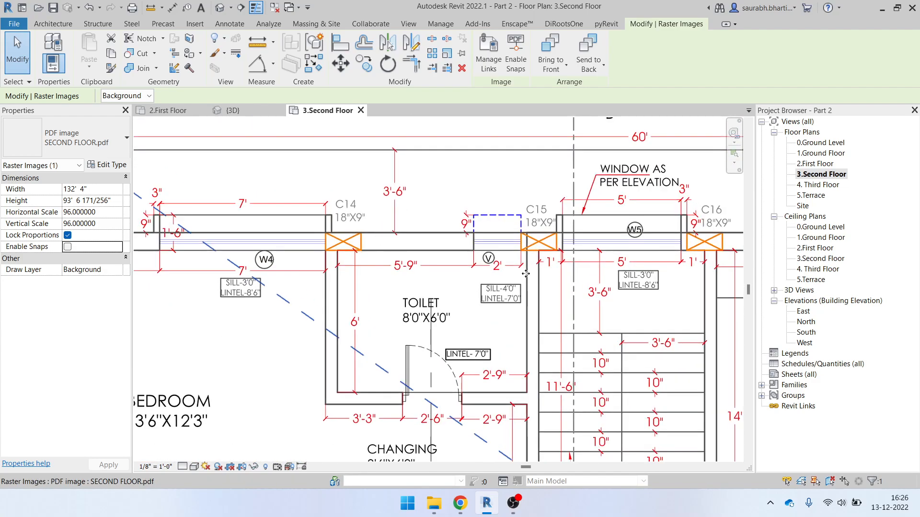
pyautogui.scroll(-1, 366, 254)
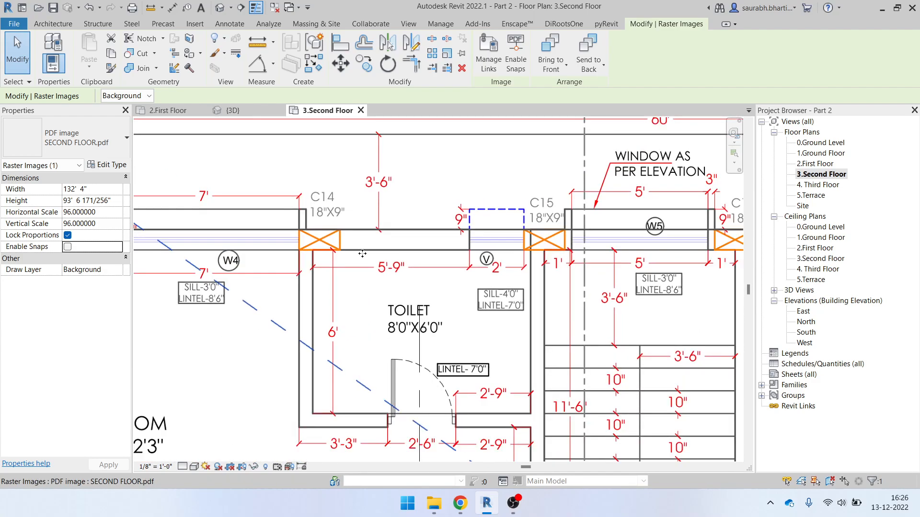
pyautogui.scroll(-2, 354, 251)
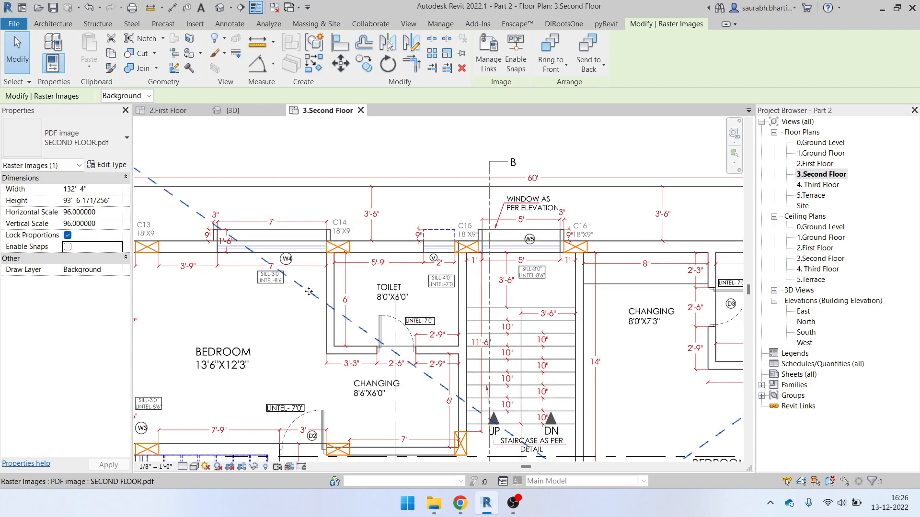
pyautogui.moveTo(276, 279); pyautogui.dragTo(403, 301, button='middle')
pyautogui.moveTo(564, 344); pyautogui.dragTo(493, 117, button='middle')
pyautogui.scroll(-3, 352, 284)
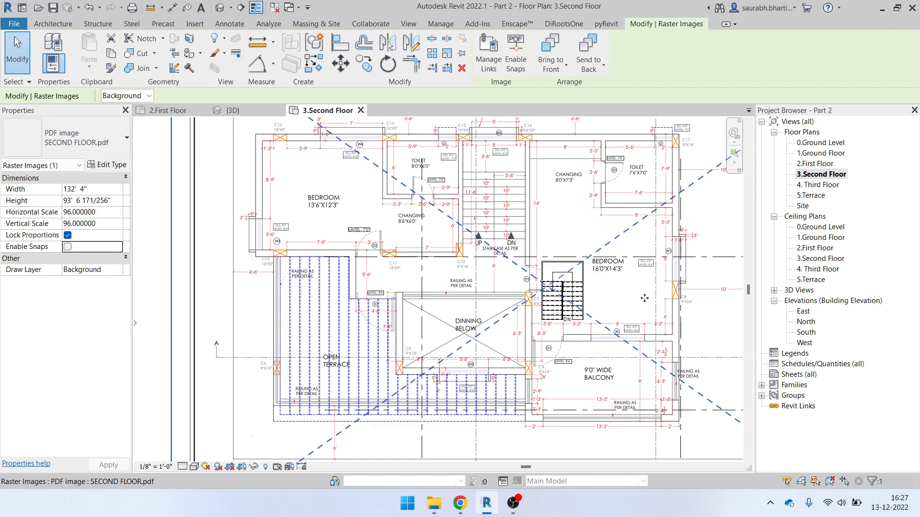
pyautogui.scroll(5, 653, 164)
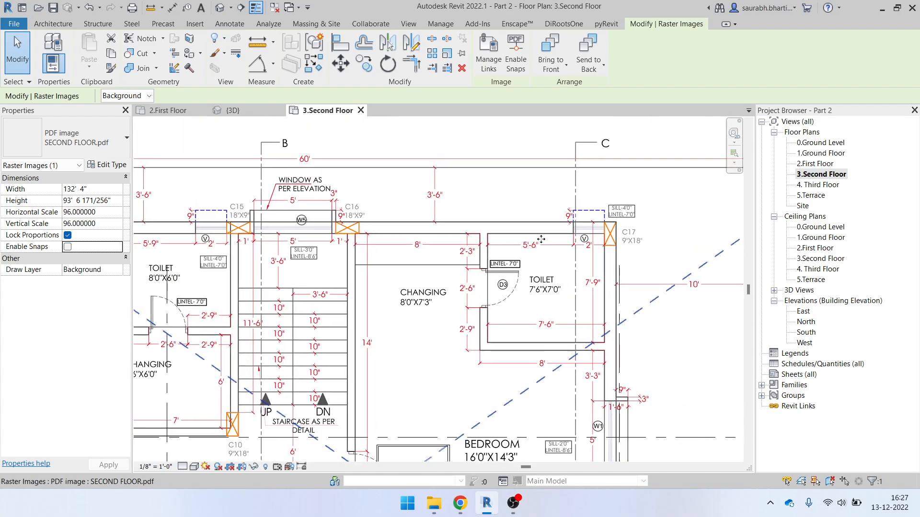
pyautogui.scroll(1, 598, 261)
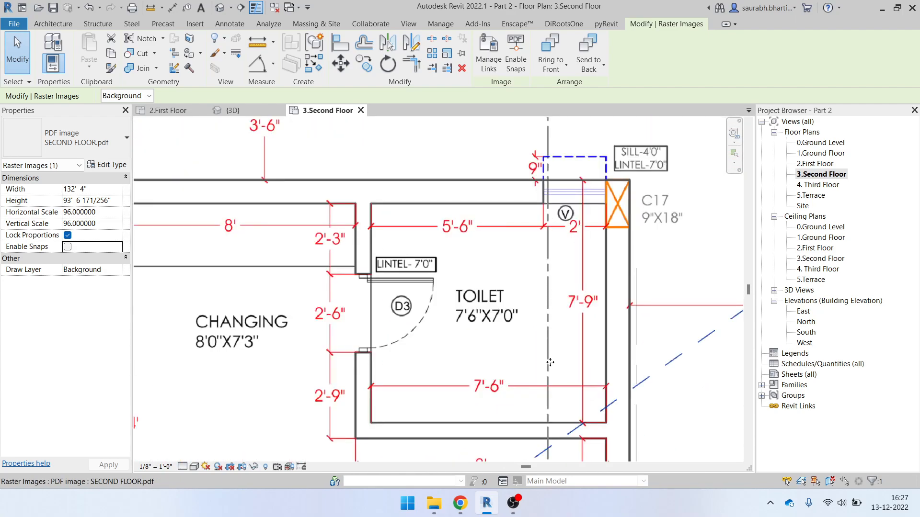
# Bring the toilet and changing rooms into view and reselect the whole PDF image
pyautogui.moveTo(429, 401); pyautogui.dragTo(529, 344, button='middle')
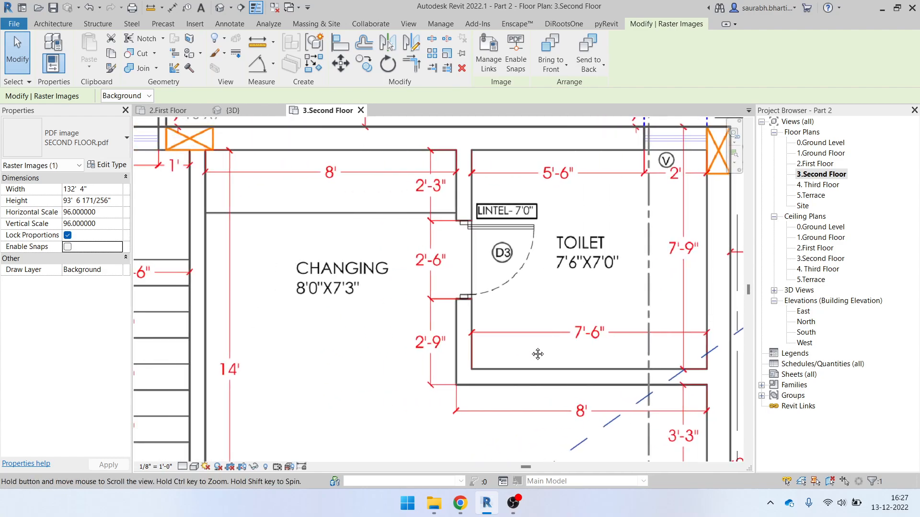
pyautogui.scroll(1, 431, 153)
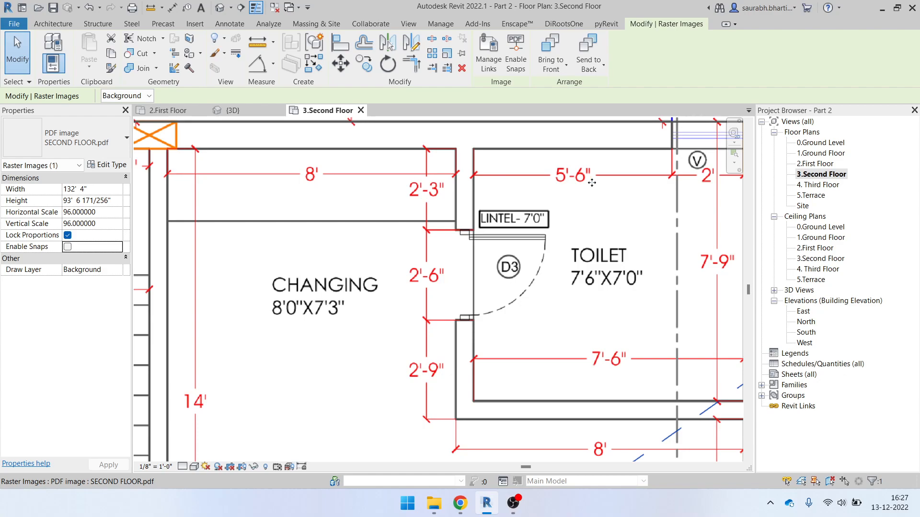
pyautogui.scroll(-3, 464, 305)
pyautogui.scroll(-4, 534, 272)
pyautogui.click(533, 273)
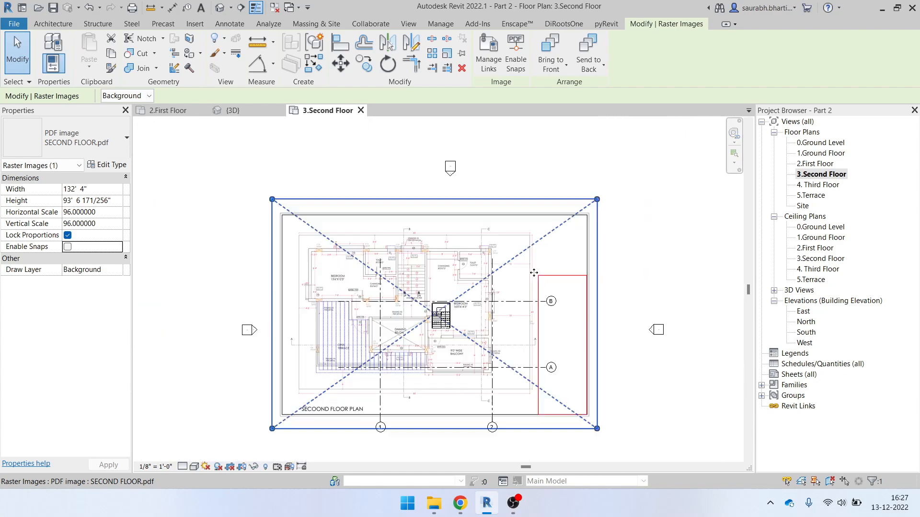
pyautogui.click(484, 198)
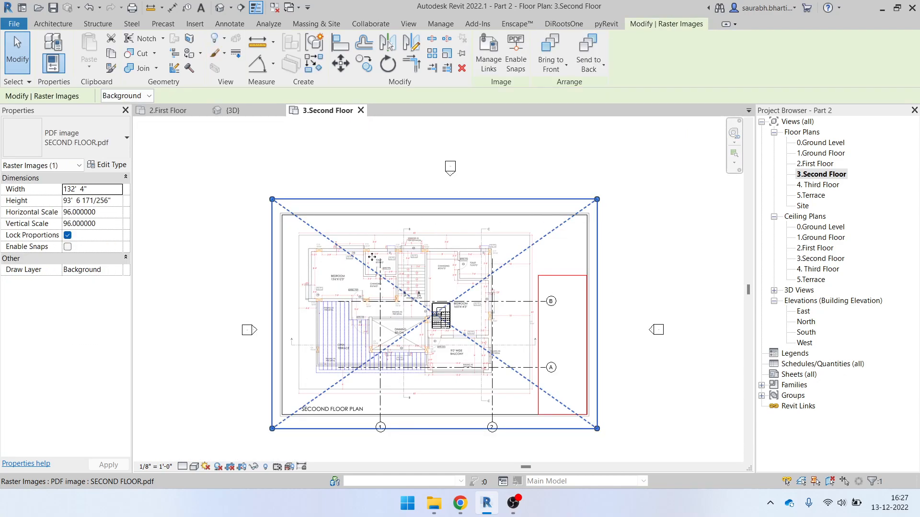
# Scale the PDF underlay by picking both ends of the changing room's 8' dimension and entering 8
pyautogui.click(447, 53)
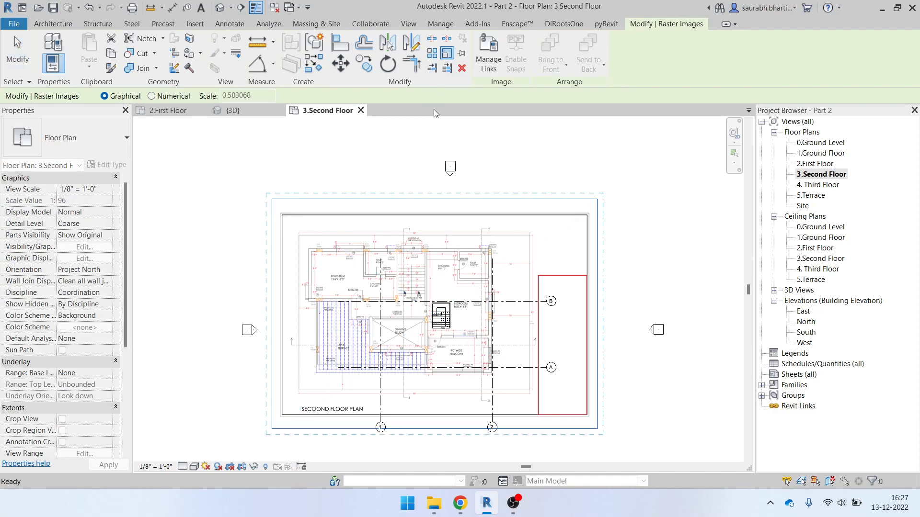
pyautogui.scroll(6, 432, 260)
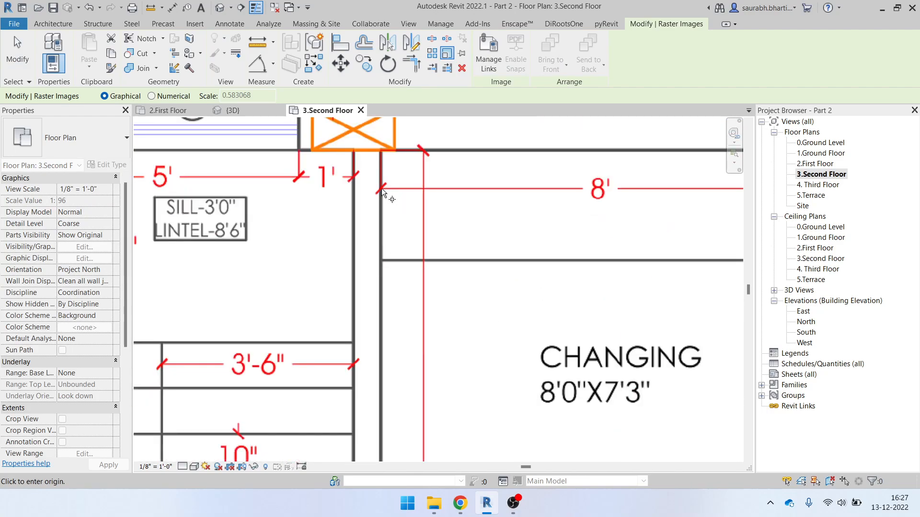
pyautogui.click(382, 188)
pyautogui.scroll(-1, 403, 202)
pyautogui.moveTo(624, 199); pyautogui.dragTo(516, 219, button='middle')
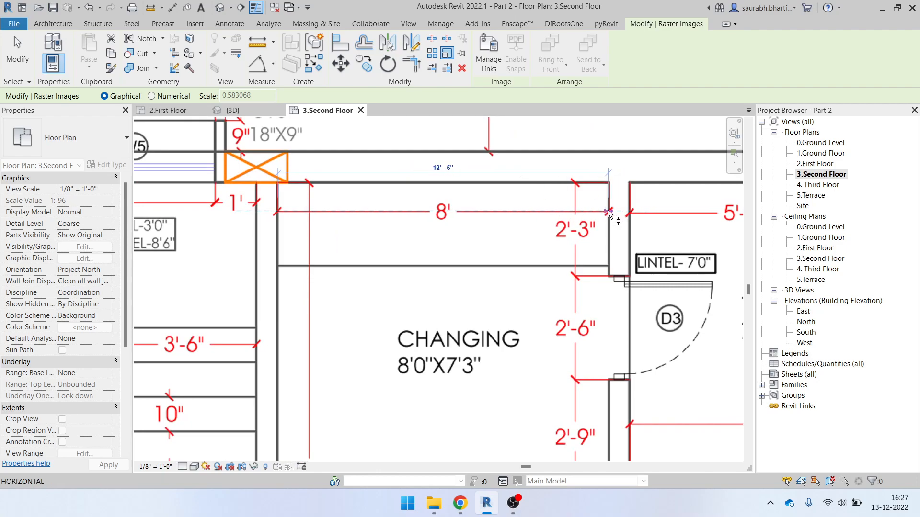
pyautogui.scroll(2, 608, 214)
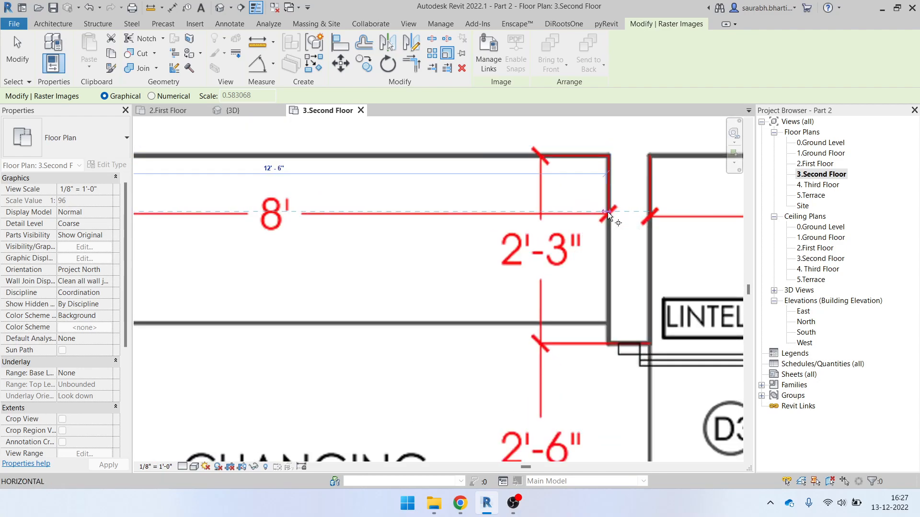
pyautogui.scroll(-3, 610, 215)
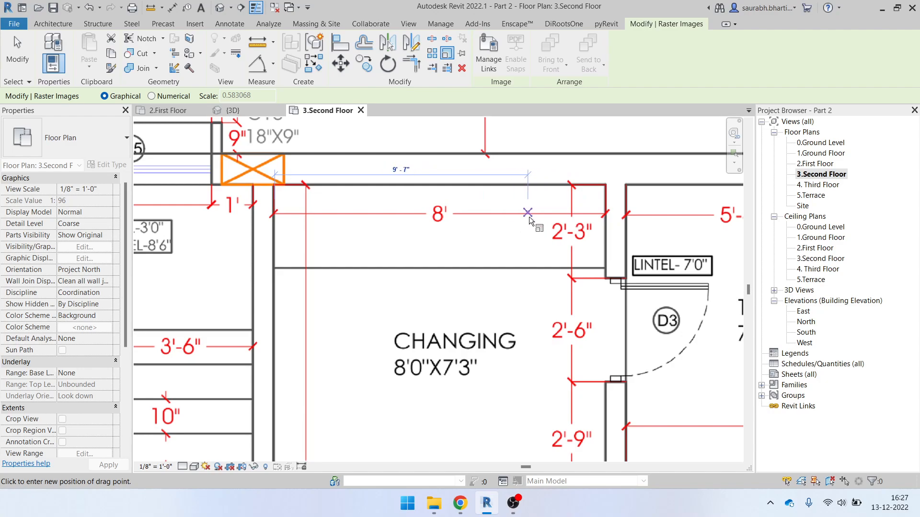
pyautogui.click(504, 218)
pyautogui.write('8')
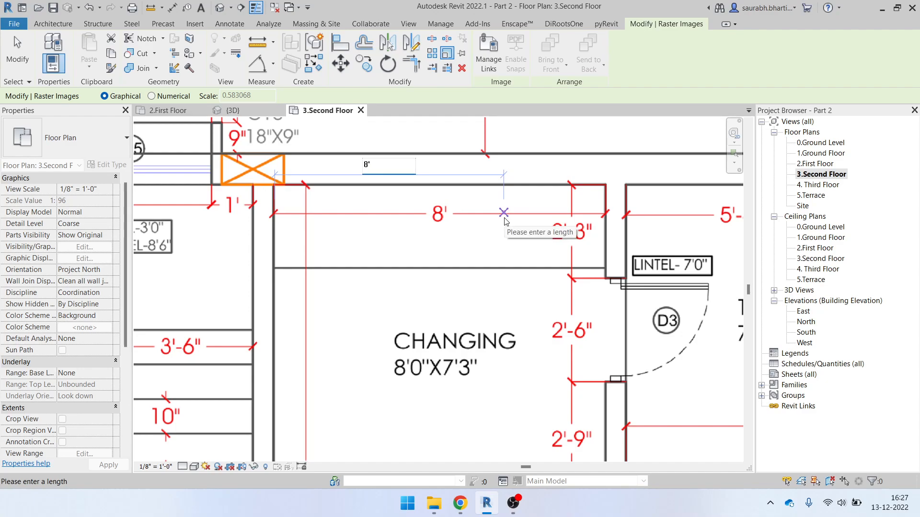
pyautogui.press('Return')
pyautogui.scroll(-6, 510, 220)
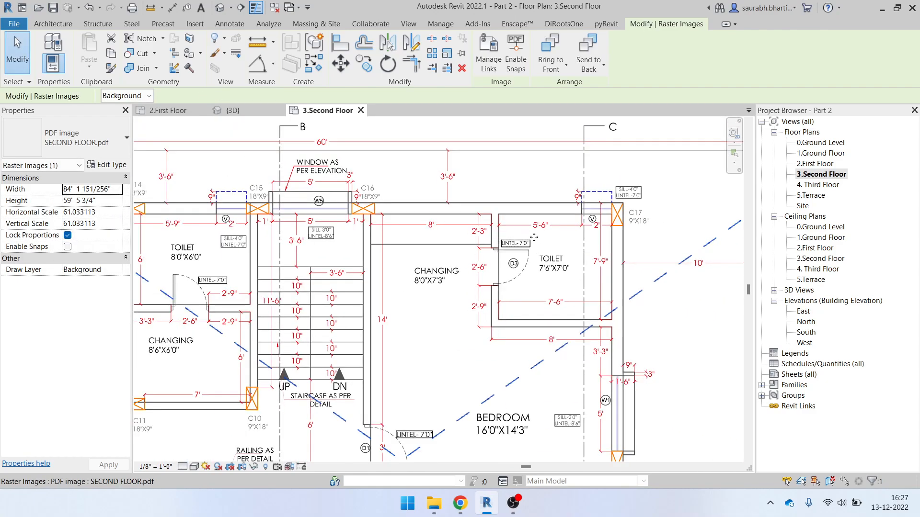
# Draw a test detail line along the changing room's 8' dimension to the wall, confirming 8'-0"
pyautogui.scroll(-2, 455, 242)
pyautogui.press('Escape')
pyautogui.scroll(6, 464, 235)
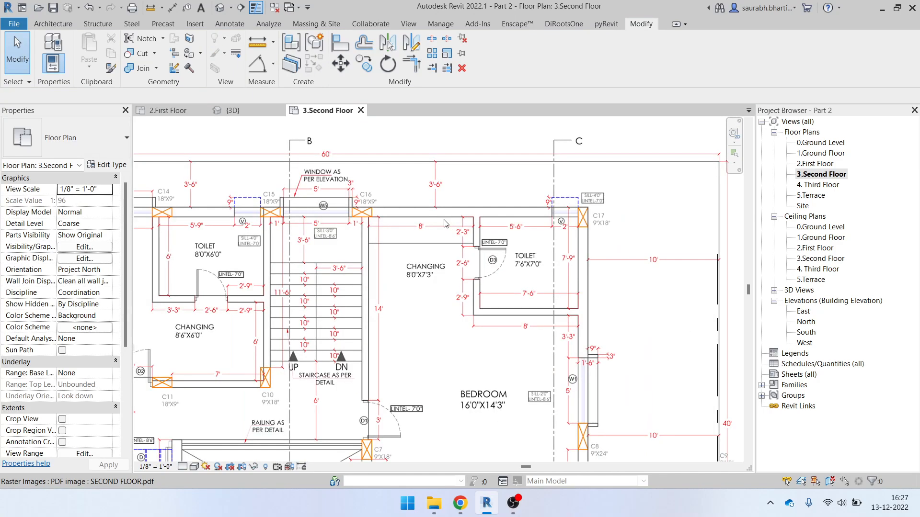
pyautogui.moveTo(358, 237); pyautogui.dragTo(345, 302, button='middle')
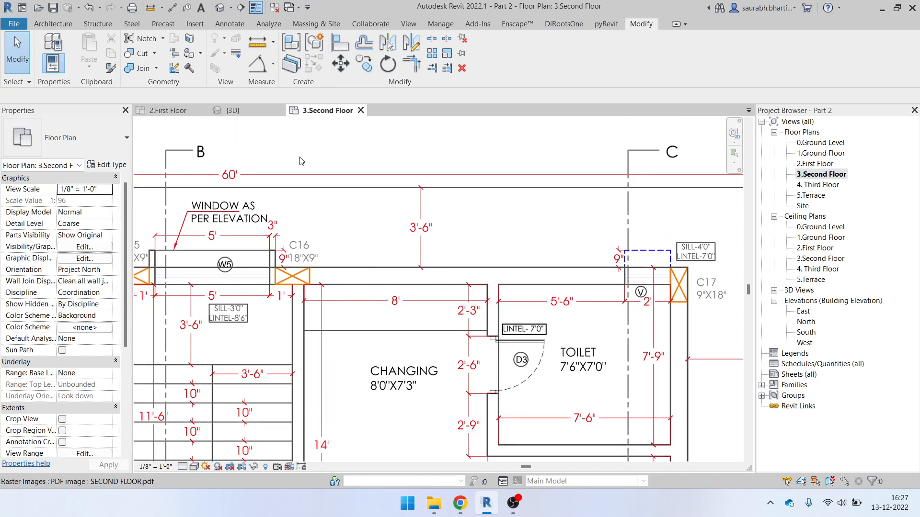
pyautogui.press('d')
pyautogui.press('l')
pyautogui.scroll(3, 335, 321)
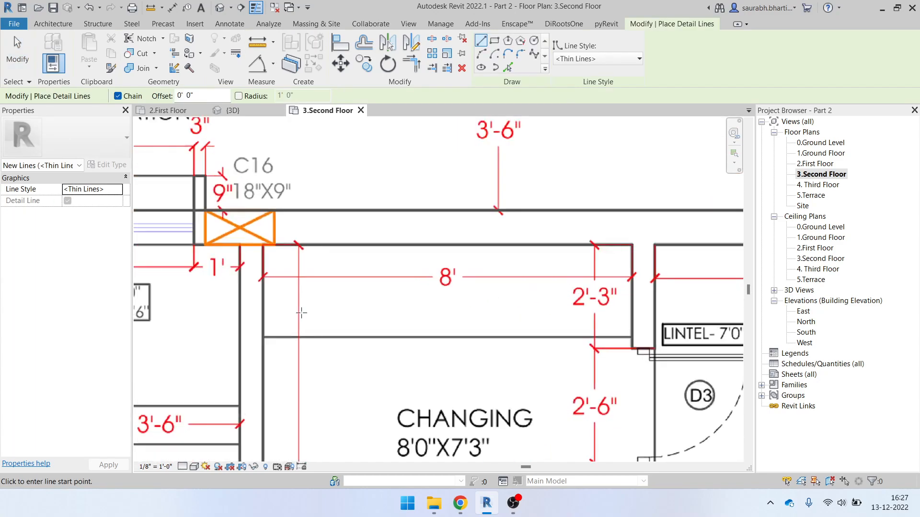
pyautogui.click(261, 295)
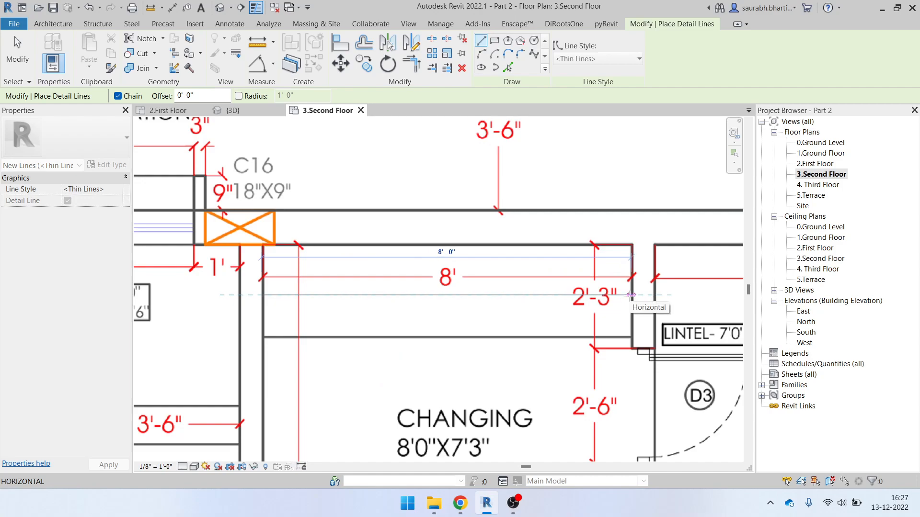
pyautogui.scroll(3, 630, 294)
pyautogui.scroll(-2, 628, 294)
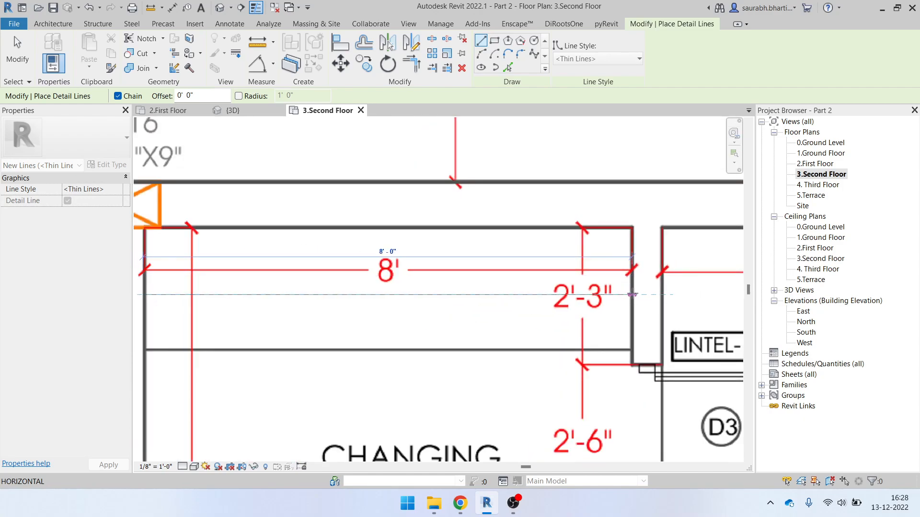
pyautogui.scroll(1, 632, 295)
pyautogui.scroll(1, 632, 294)
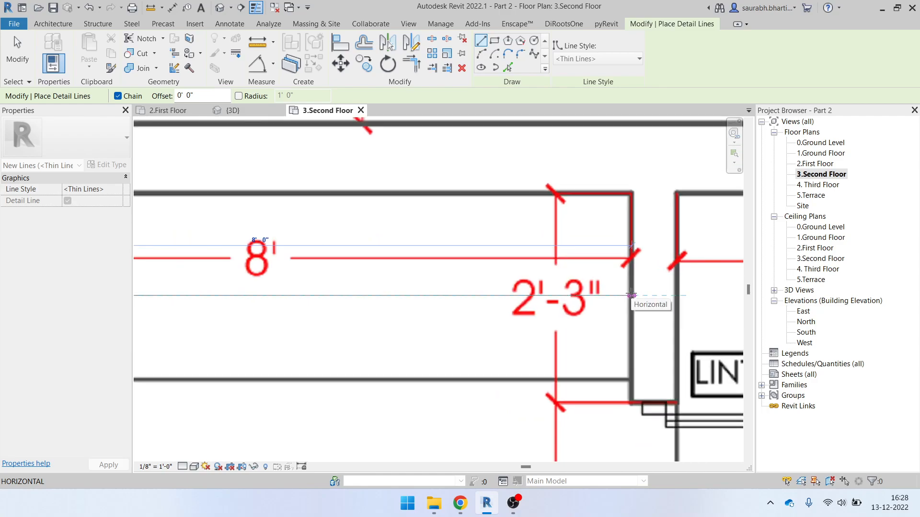
pyautogui.click(632, 295)
pyautogui.scroll(-5, 632, 294)
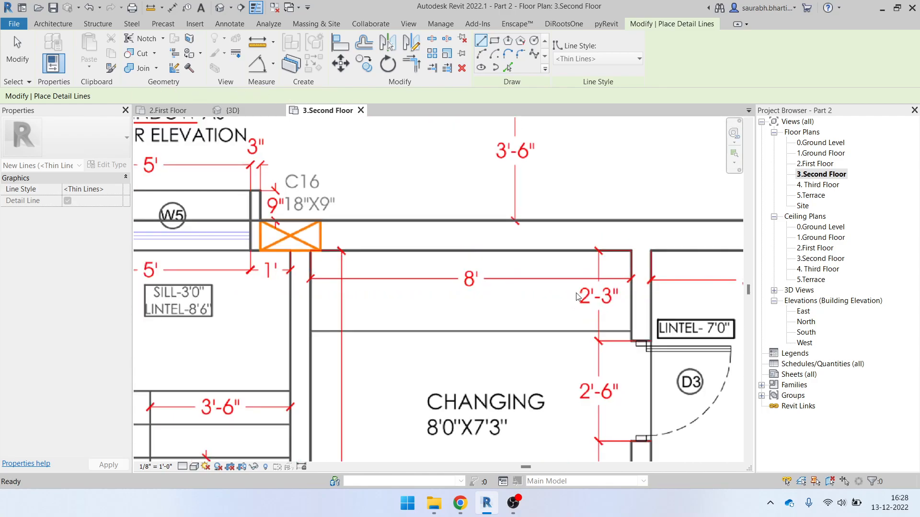
pyautogui.press('Escape')
pyautogui.press('Escape')
pyautogui.scroll(-6, 481, 291)
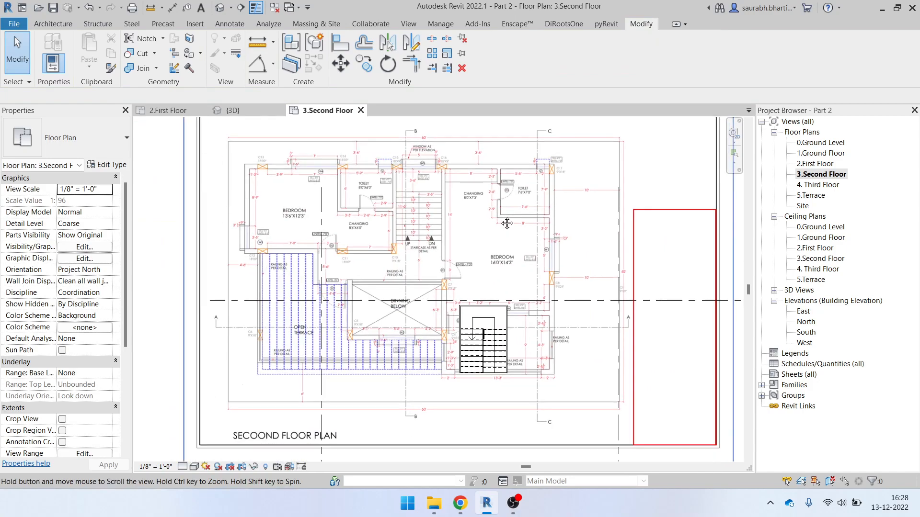
# Select the second-floor PDF underlay and shift it up and to the left
pyautogui.moveTo(445, 181); pyautogui.dragTo(517, 329)
pyautogui.scroll(5, 485, 347)
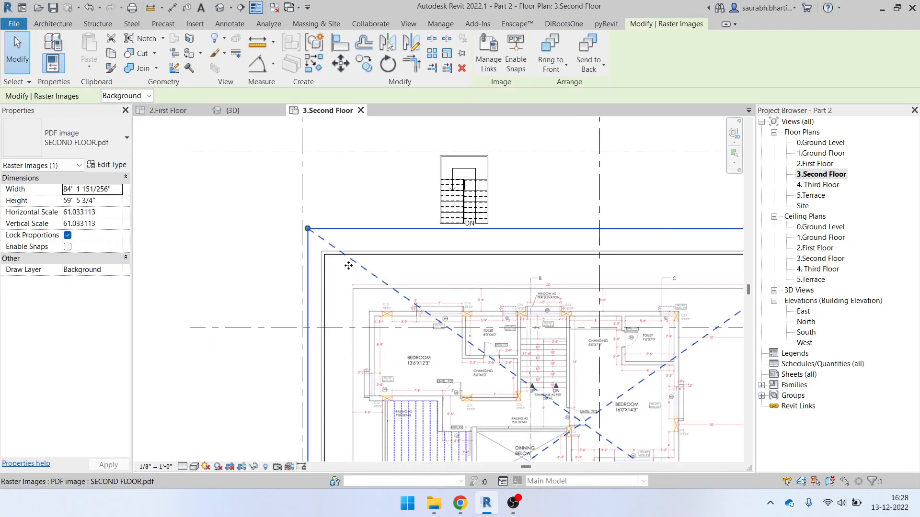
pyautogui.scroll(3, 681, 319)
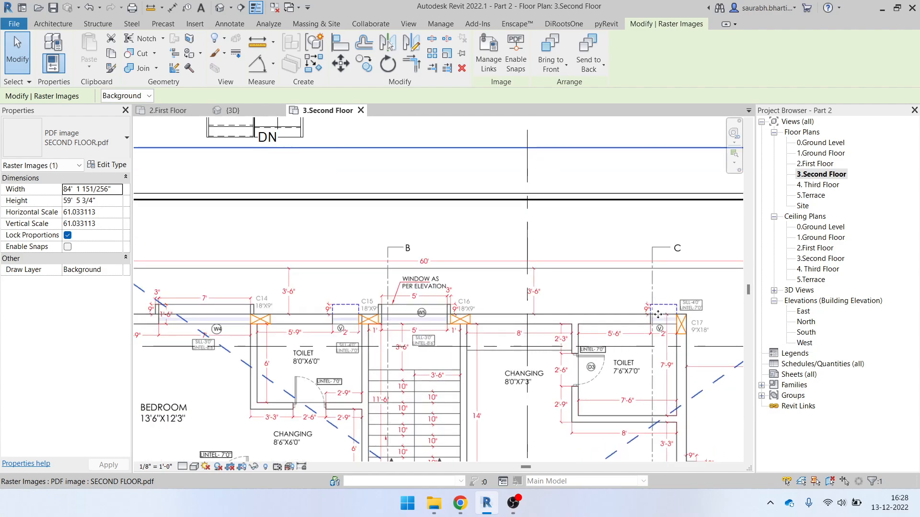
pyautogui.scroll(-1, 705, 342)
pyautogui.scroll(-2, 575, 277)
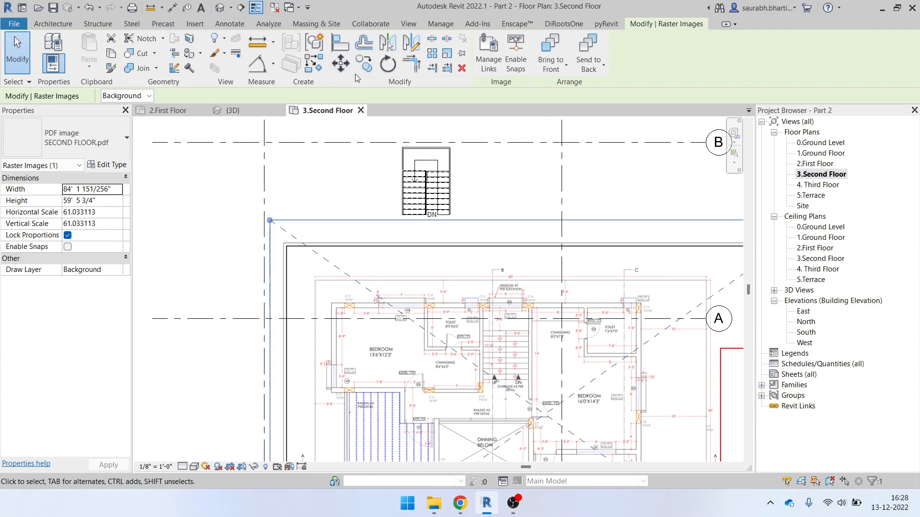
pyautogui.moveTo(415, 243); pyautogui.dragTo(321, 215)
# Move the PDF so window C17's corner lands on the grid 2 and B intersection
pyautogui.click(341, 62)
pyautogui.scroll(5, 546, 254)
pyautogui.scroll(5, 546, 241)
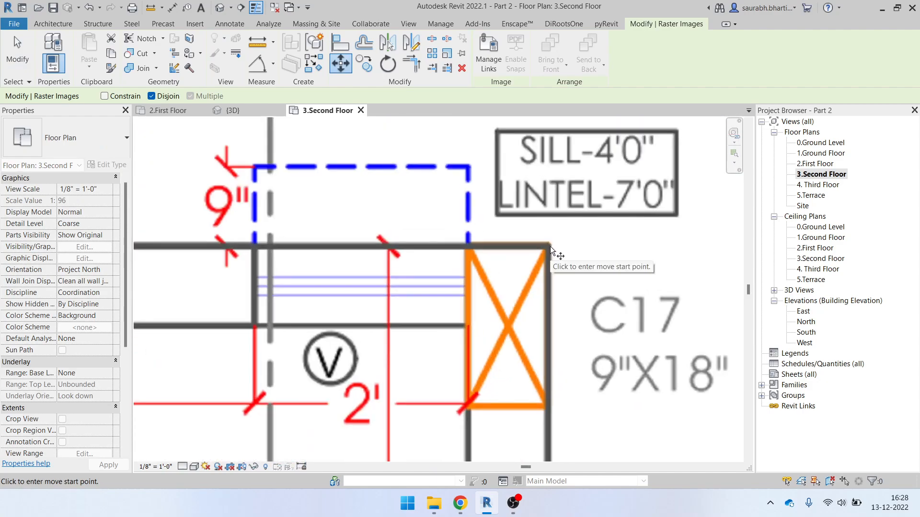
pyautogui.click(548, 246)
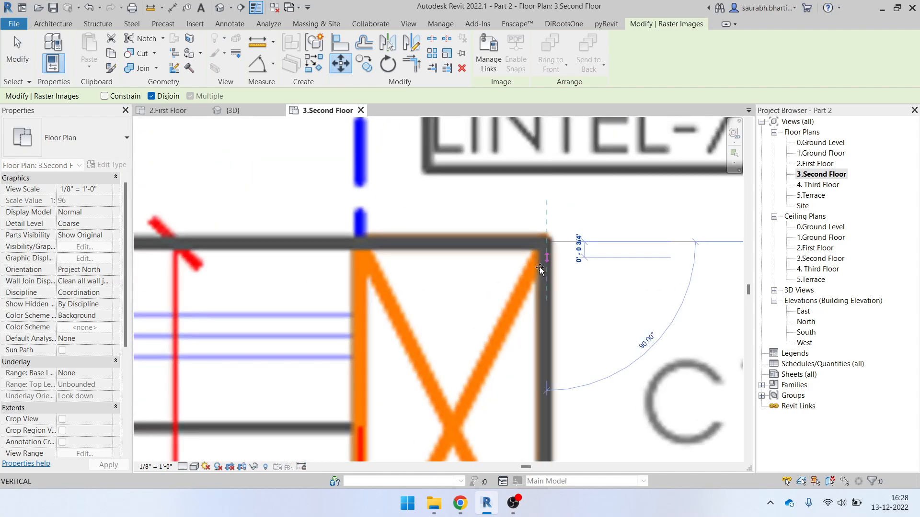
pyautogui.scroll(-8, 546, 245)
pyautogui.scroll(8, 529, 251)
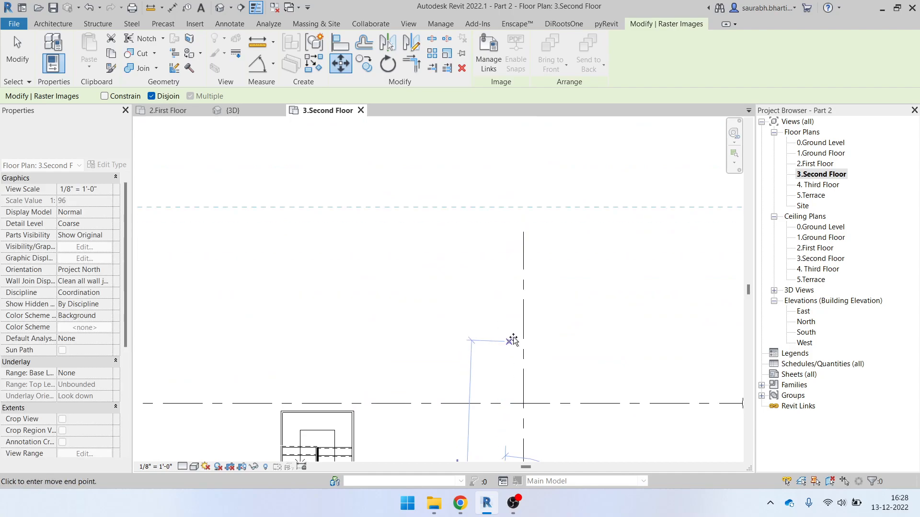
pyautogui.click(525, 407)
pyautogui.scroll(-8, 551, 378)
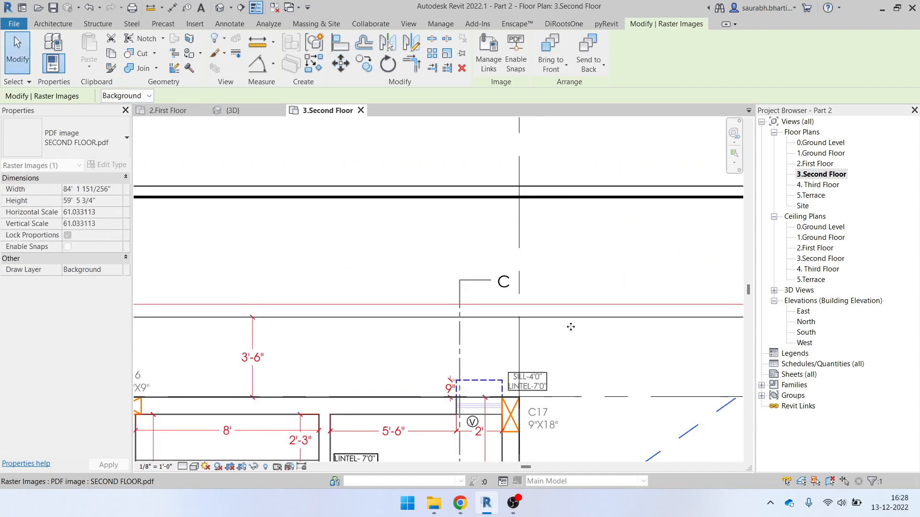
pyautogui.scroll(-2, 503, 348)
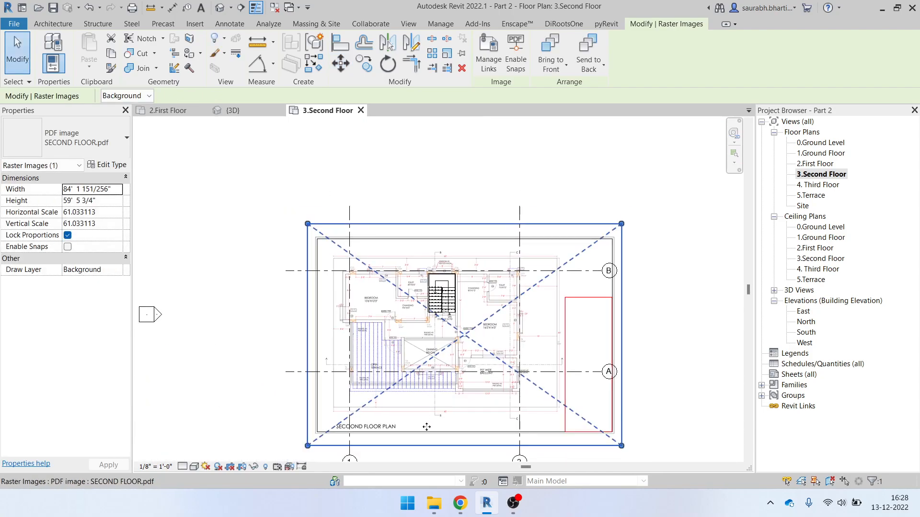
pyautogui.press('Escape')
pyautogui.scroll(3, 412, 412)
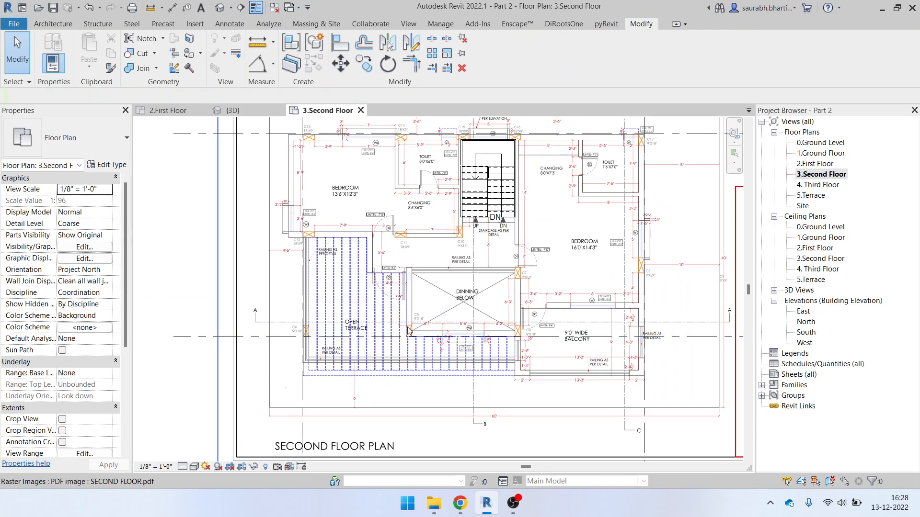
# Set the Second Floor plan's Underlay Base Level to 2.First Floor
pyautogui.scroll(-5, 93, 369)
pyautogui.scroll(5, 94, 336)
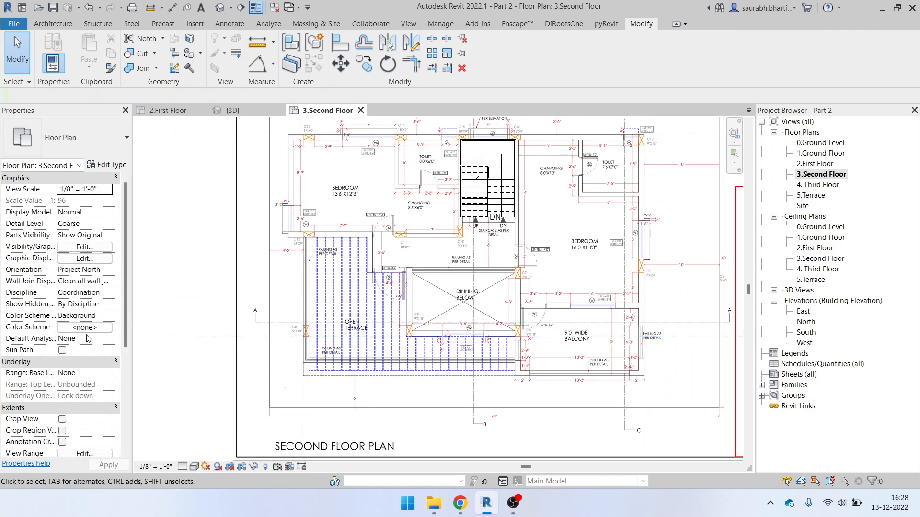
pyautogui.click(107, 374)
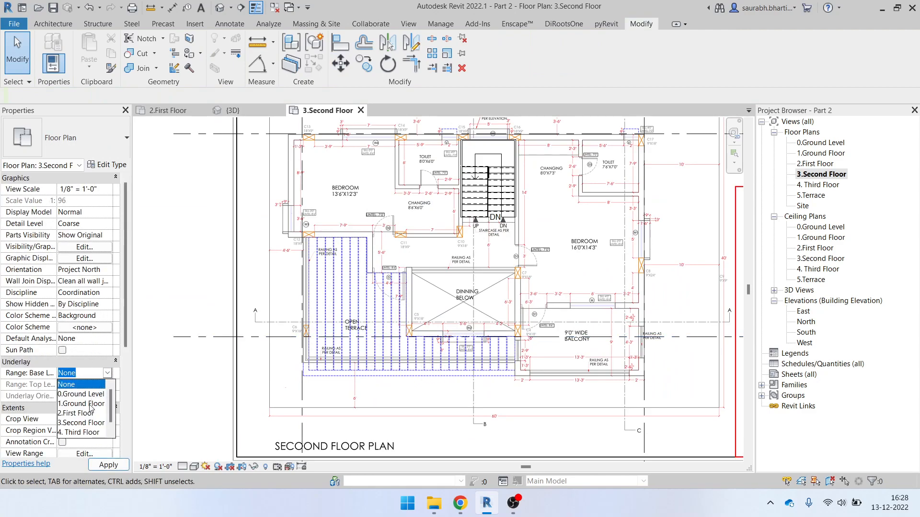
pyautogui.click(81, 423)
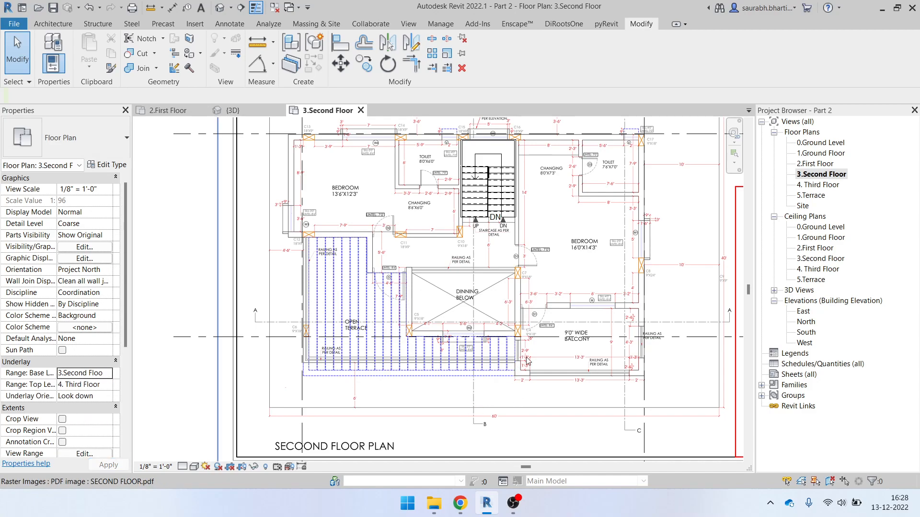
pyautogui.scroll(-1, 530, 351)
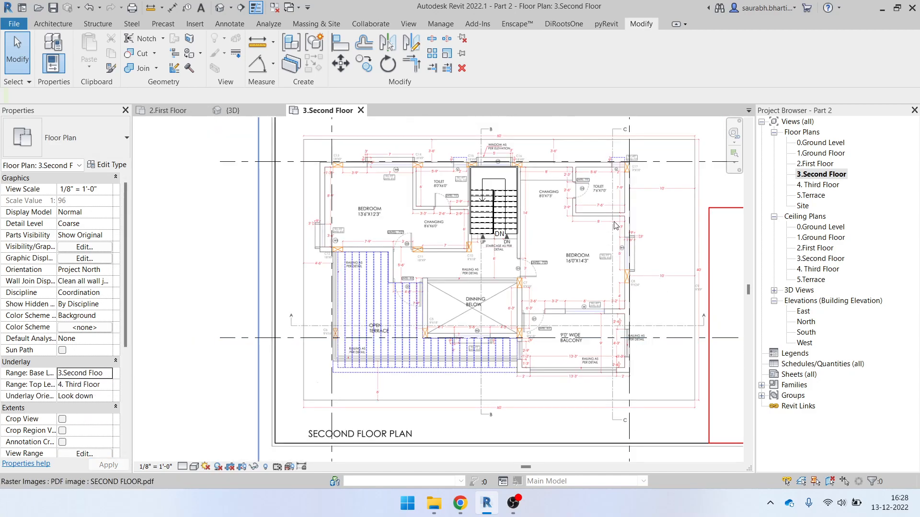
pyautogui.click(498, 263)
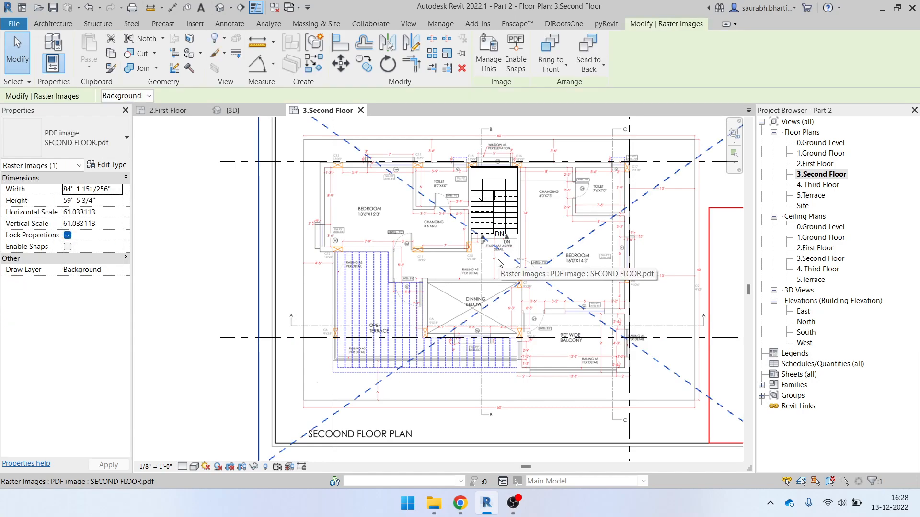
pyautogui.press('h')
pyautogui.press('h')
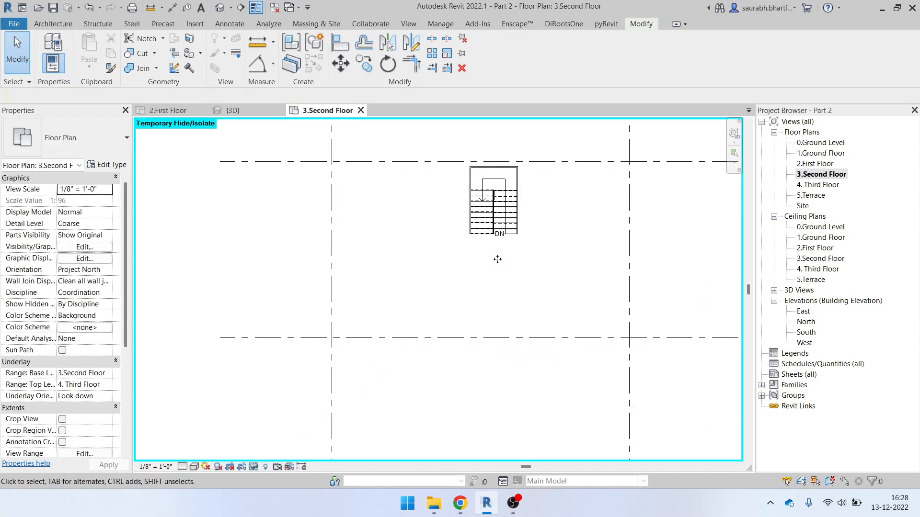
pyautogui.click(109, 376)
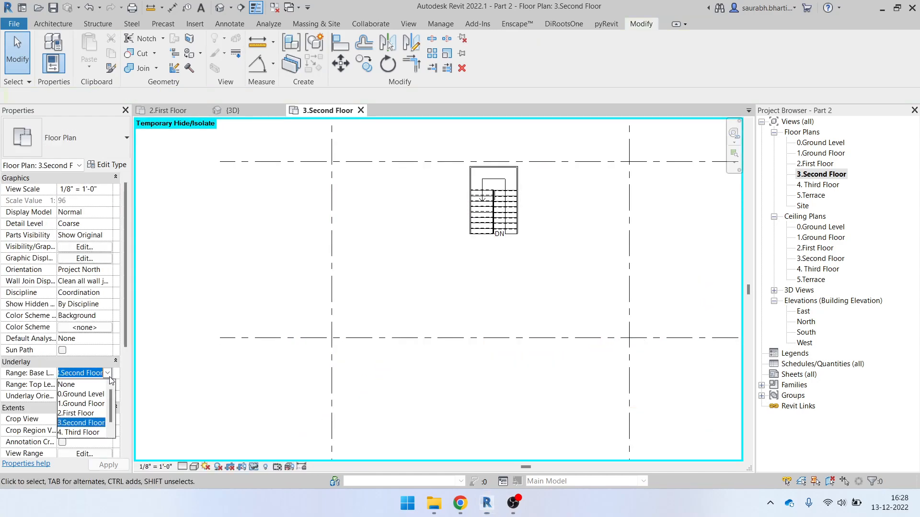
pyautogui.click(81, 413)
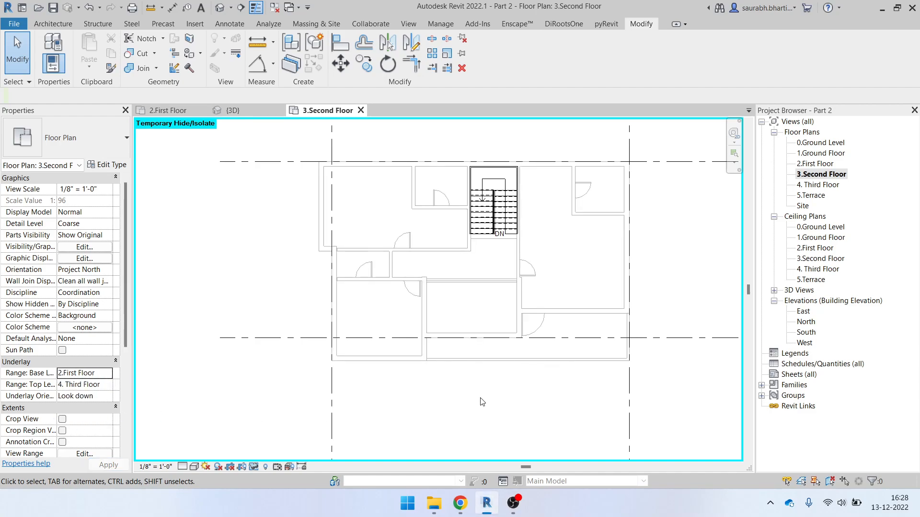
pyautogui.press('h')
pyautogui.press('r')
pyautogui.moveTo(520, 267); pyautogui.dragTo(520, 294, button='middle')
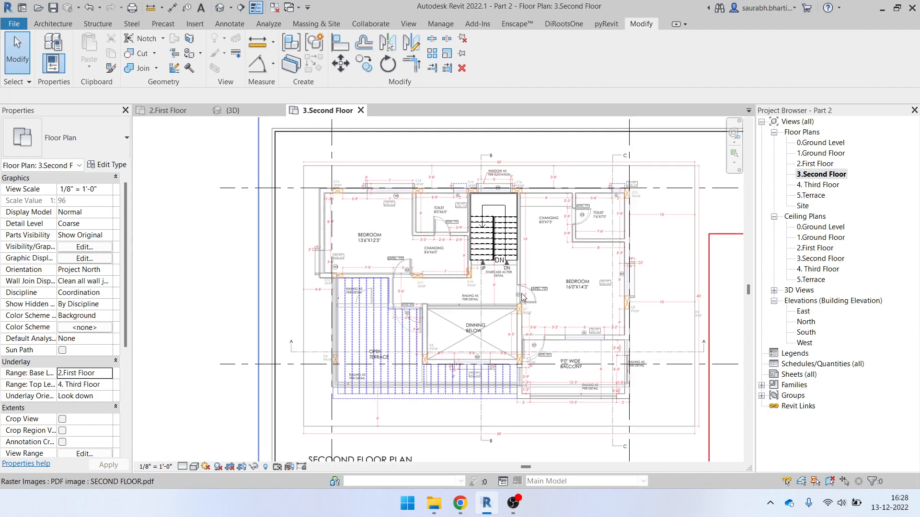
# Temporarily hide and restore the PDF image to check the first-floor underlay beneath it
pyautogui.click(496, 286)
pyautogui.press('h')
pyautogui.press('h')
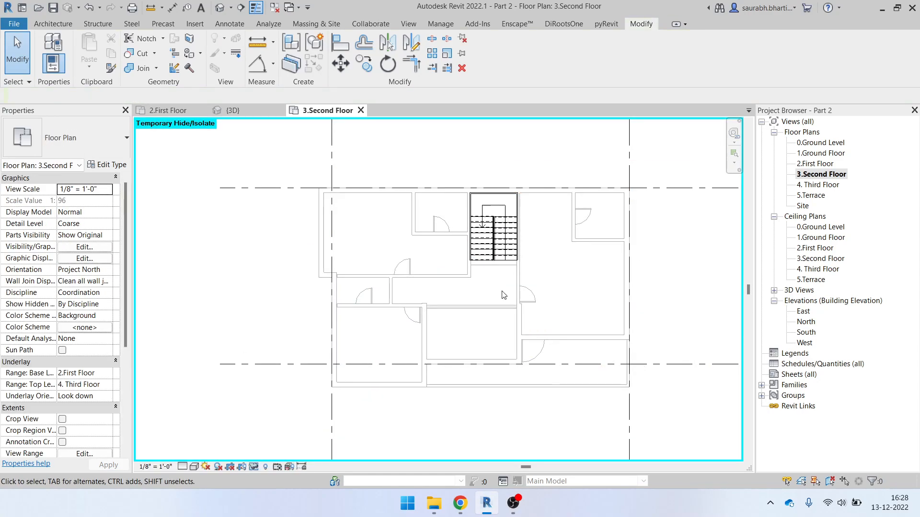
pyautogui.press('h')
pyautogui.press('r')
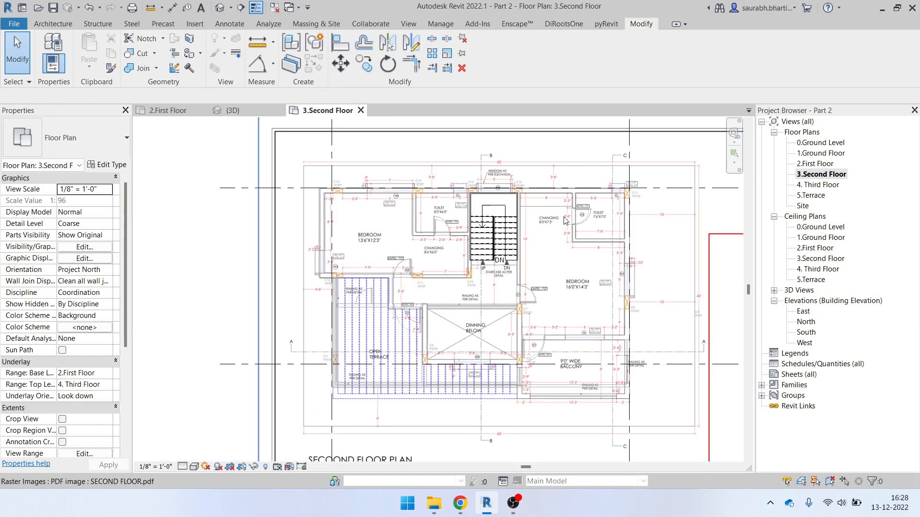
pyautogui.scroll(3, 644, 187)
pyautogui.scroll(-4, 611, 319)
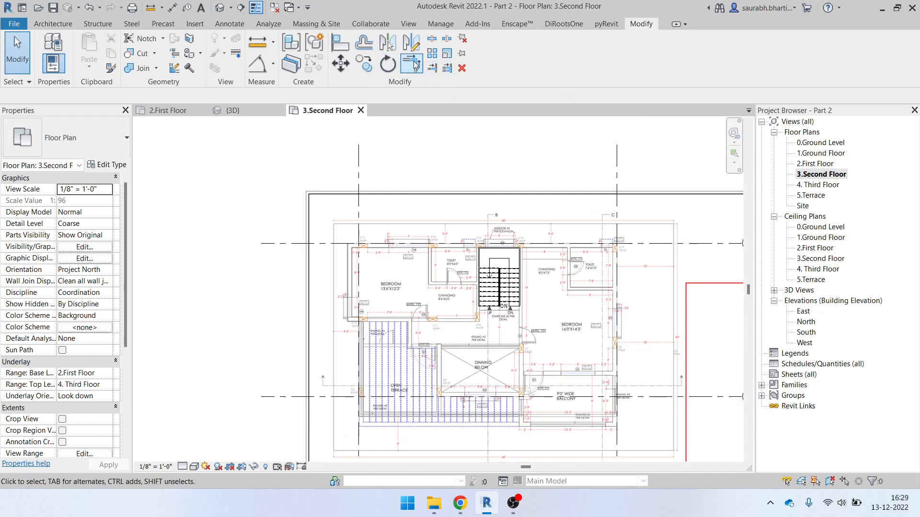
# Pin the SECOND FLOOR.pdf image so it cannot move
pyautogui.click(462, 53)
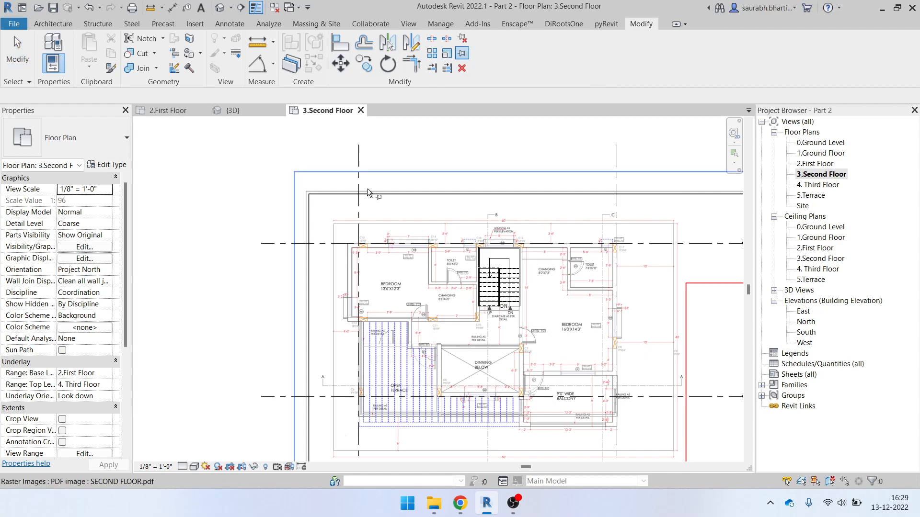
pyautogui.scroll(-2, 422, 264)
pyautogui.scroll(-1, 422, 265)
pyautogui.press('Escape')
pyautogui.click(477, 208)
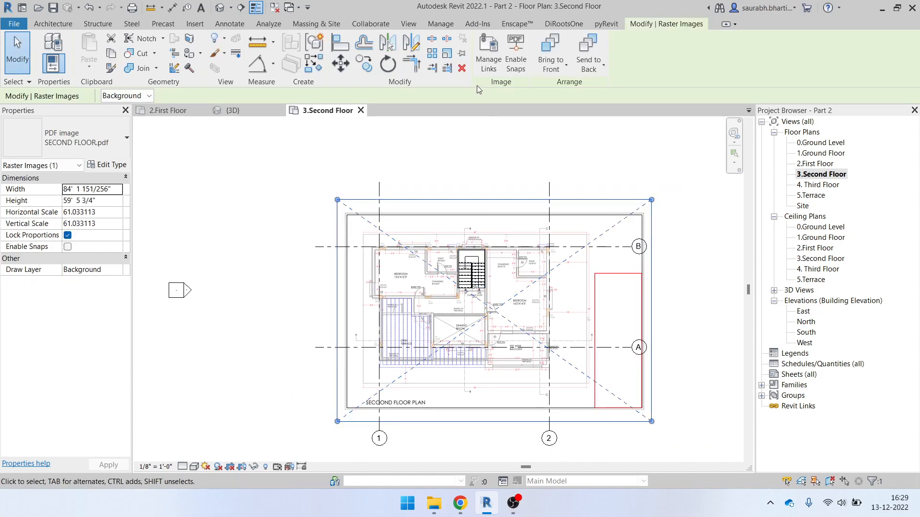
pyautogui.click(463, 56)
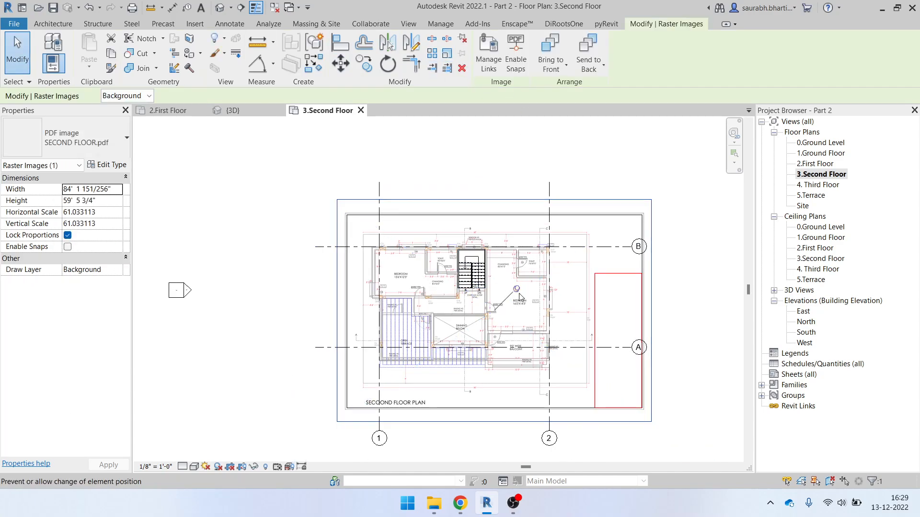
pyautogui.scroll(2, 526, 307)
pyautogui.press('Escape')
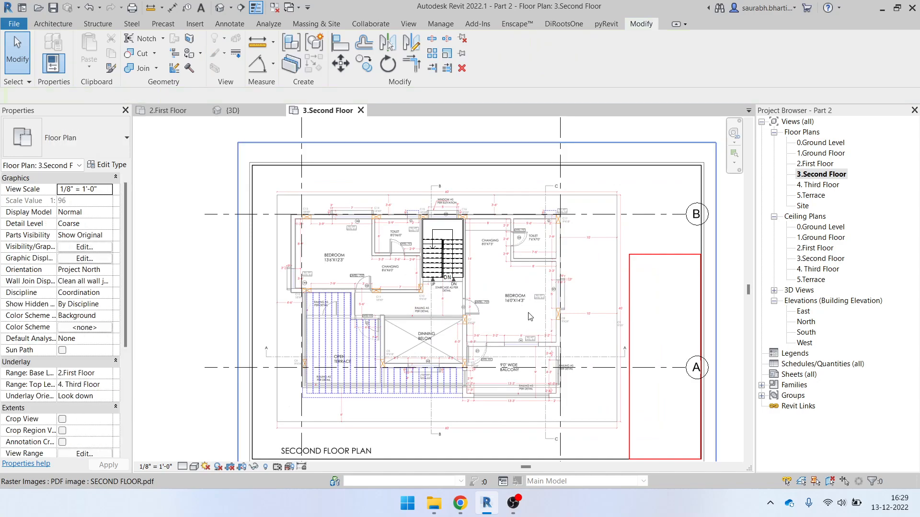
# Select the PDF at the grid corner and toggle it hidden to verify its placement
pyautogui.scroll(3, 380, 287)
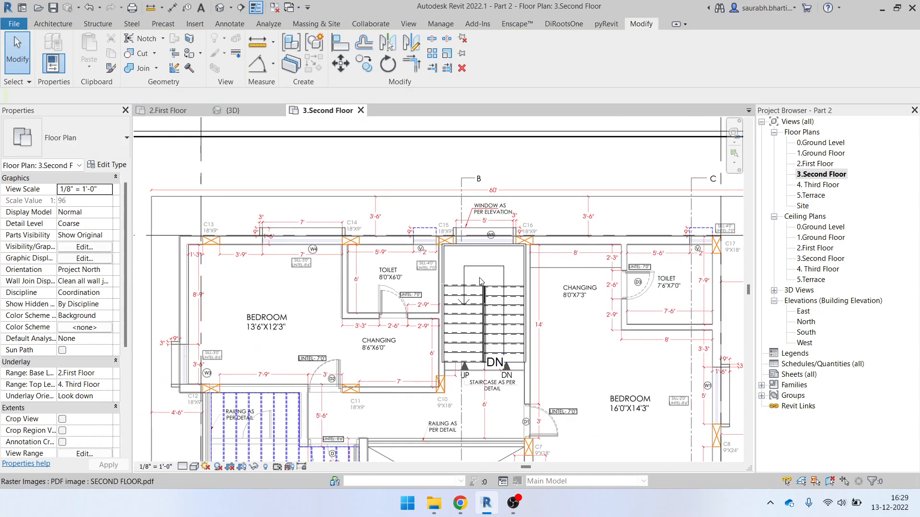
pyautogui.scroll(5, 177, 250)
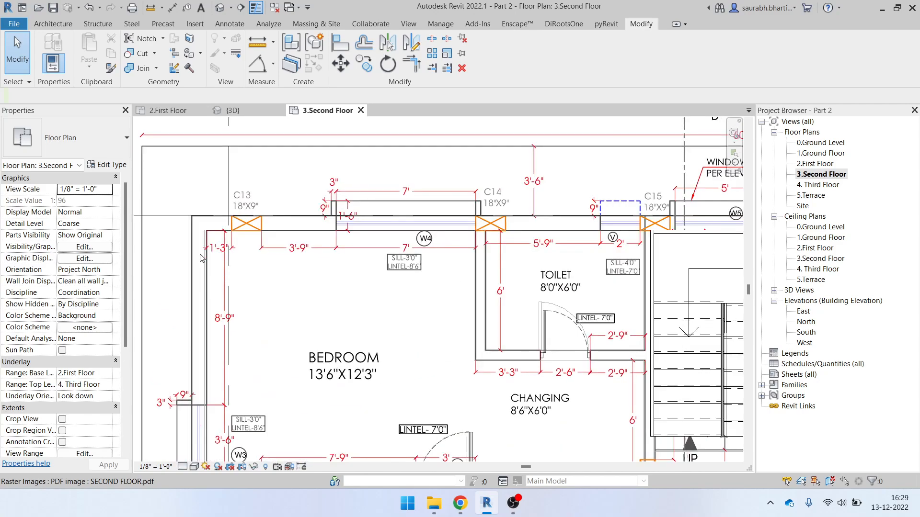
pyautogui.click(192, 200)
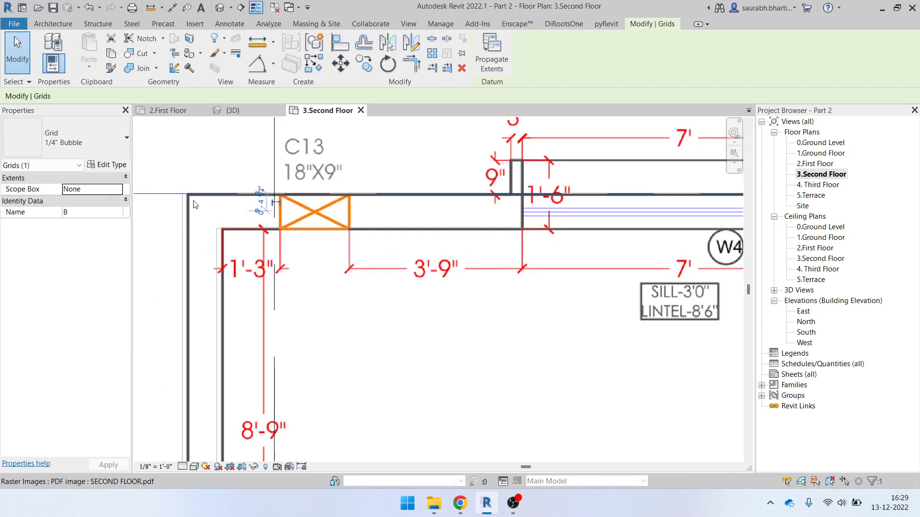
pyautogui.click(194, 200)
pyautogui.press('h')
pyautogui.press('h')
pyautogui.scroll(-3, 224, 271)
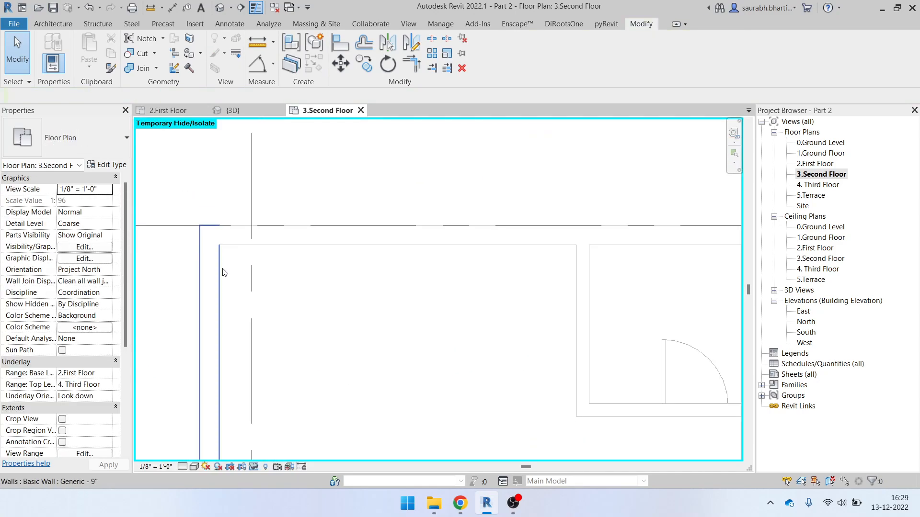
pyautogui.press('h')
pyautogui.press('r')
pyautogui.scroll(-2, 221, 261)
pyautogui.scroll(3, 215, 272)
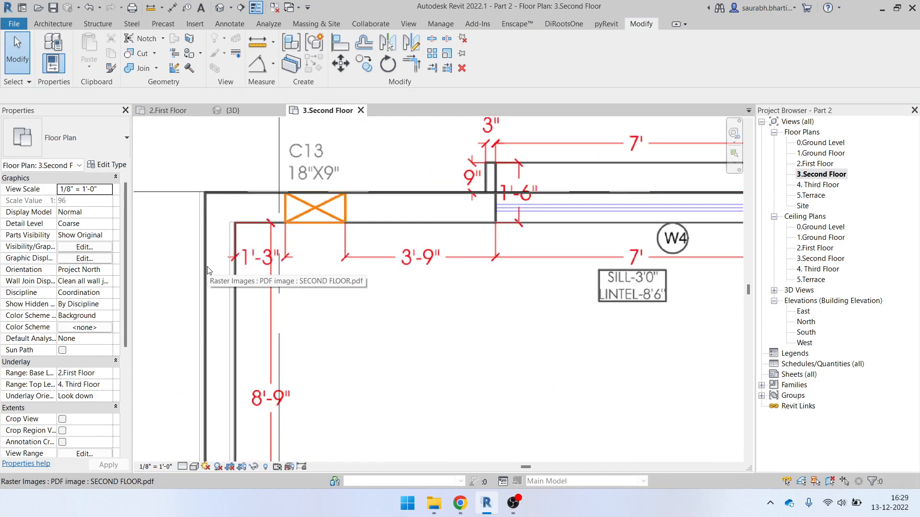
pyautogui.scroll(2, 211, 233)
pyautogui.click(242, 227)
pyautogui.scroll(-1, 243, 226)
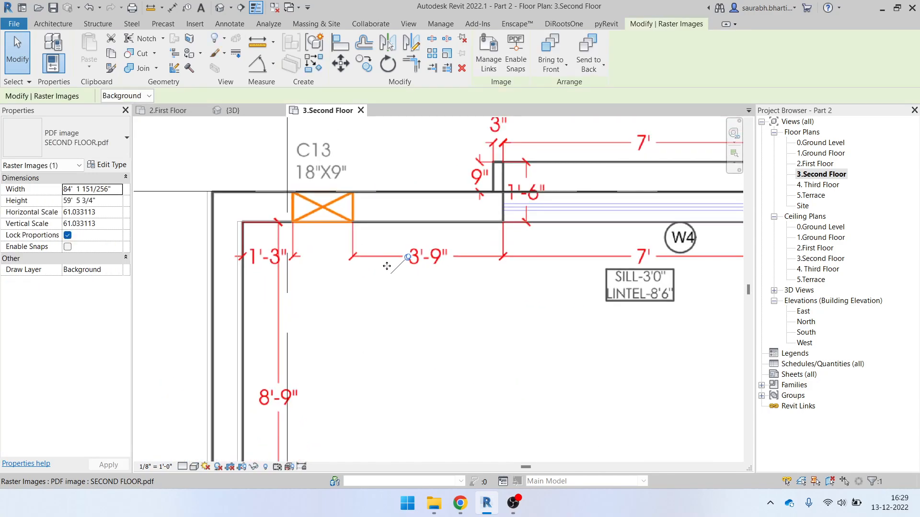
pyautogui.scroll(3, 209, 268)
pyautogui.scroll(-3, 209, 269)
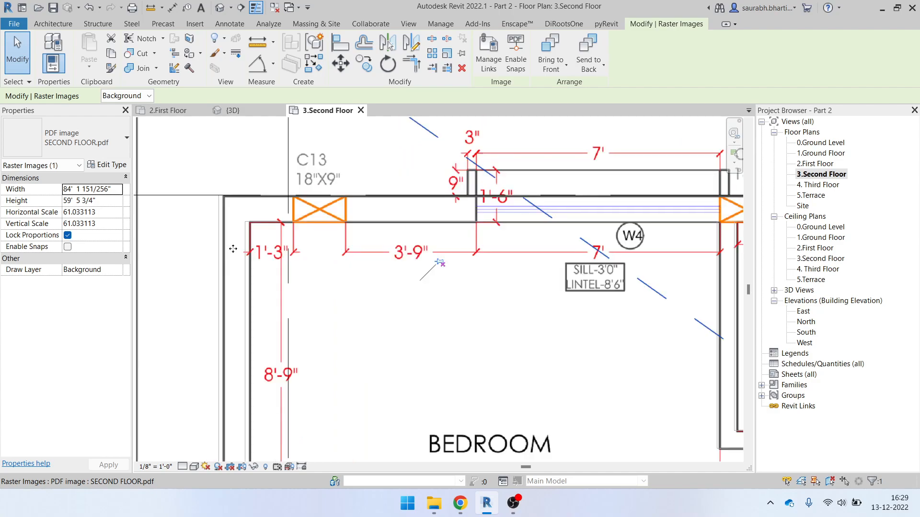
pyautogui.scroll(2, 221, 241)
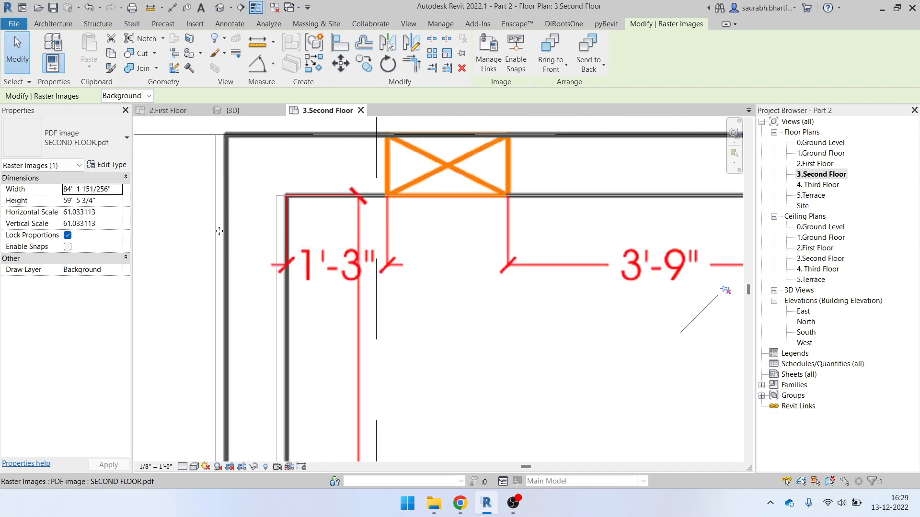
pyautogui.scroll(-1, 211, 261)
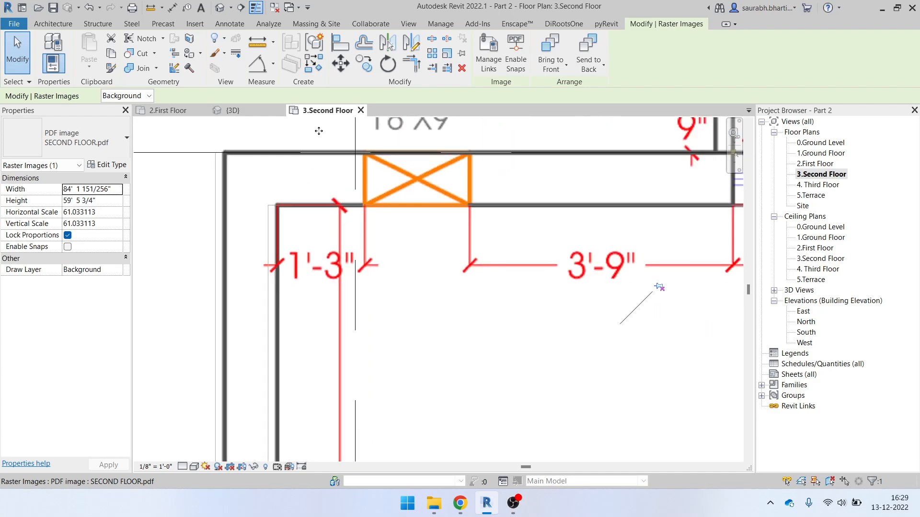
# Select the SECOND FLOOR.pdf underlay and enable snapping to its lines
pyautogui.click(341, 41)
pyautogui.scroll(-2, 189, 248)
pyautogui.scroll(3, 219, 282)
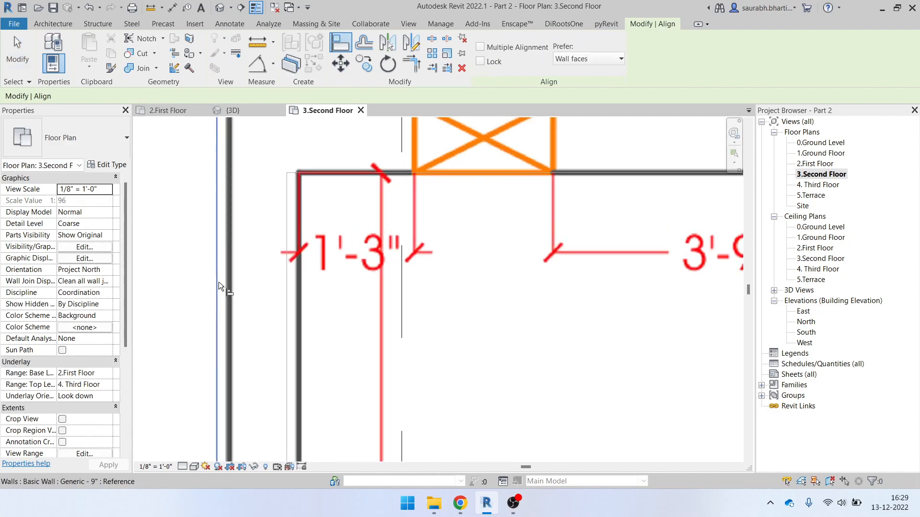
pyautogui.scroll(-2, 230, 294)
pyautogui.press('Escape')
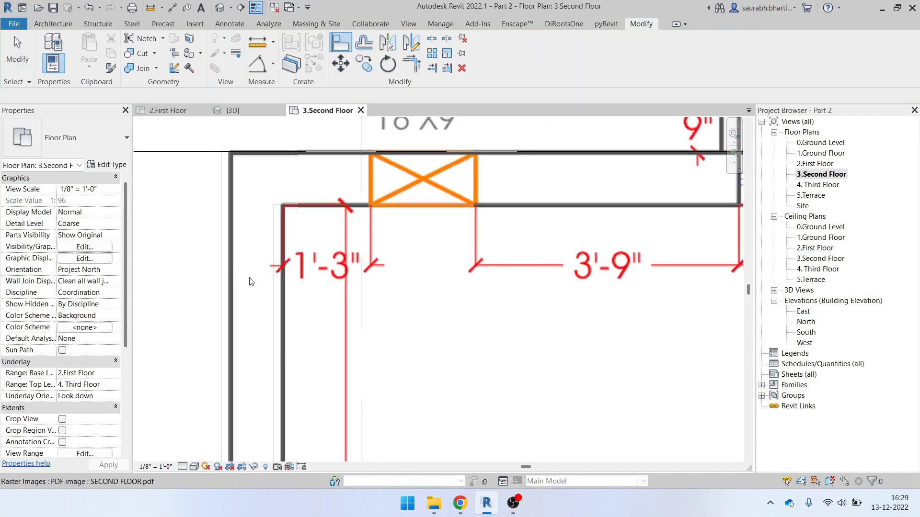
pyautogui.click(278, 251)
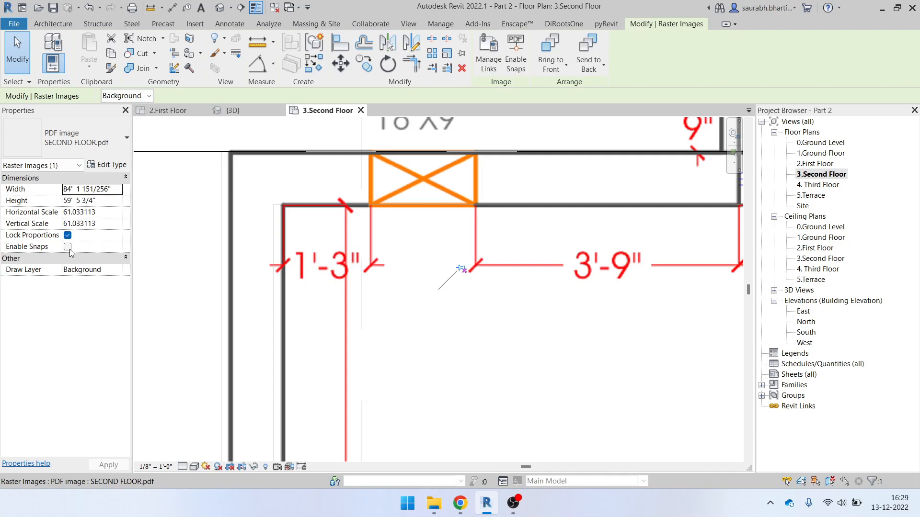
pyautogui.scroll(-2, 338, 314)
pyautogui.press('Escape')
pyautogui.click(430, 269)
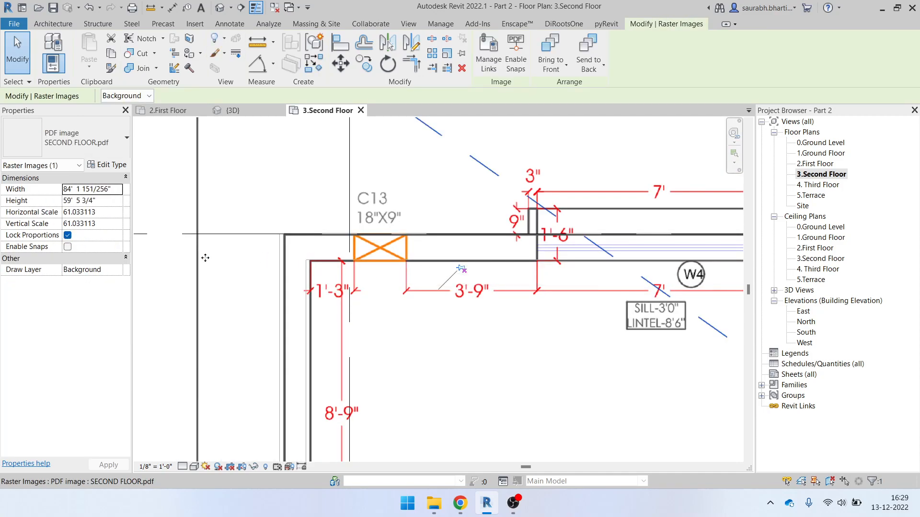
pyautogui.click(67, 247)
pyautogui.scroll(2, 337, 310)
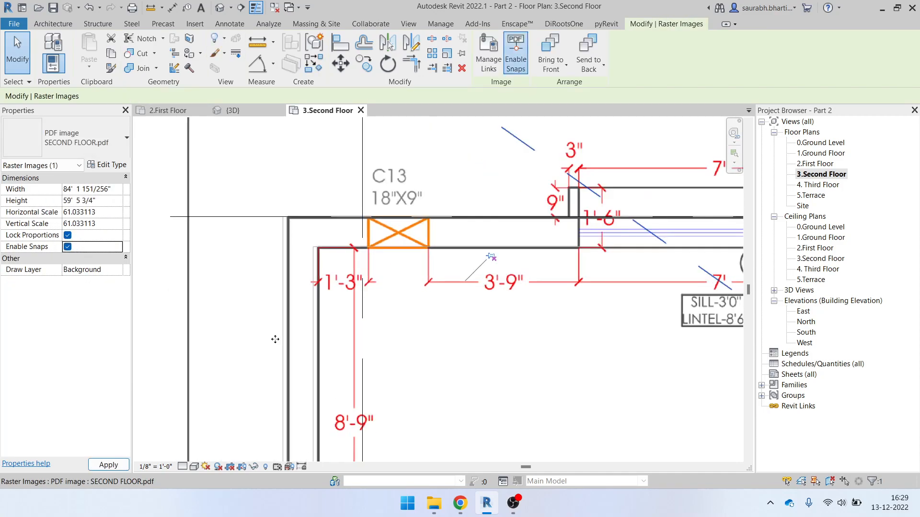
pyautogui.press('Escape')
# Use Align (AL) to pick a reference line near column C17, then exit
pyautogui.press('a')
pyautogui.press('l')
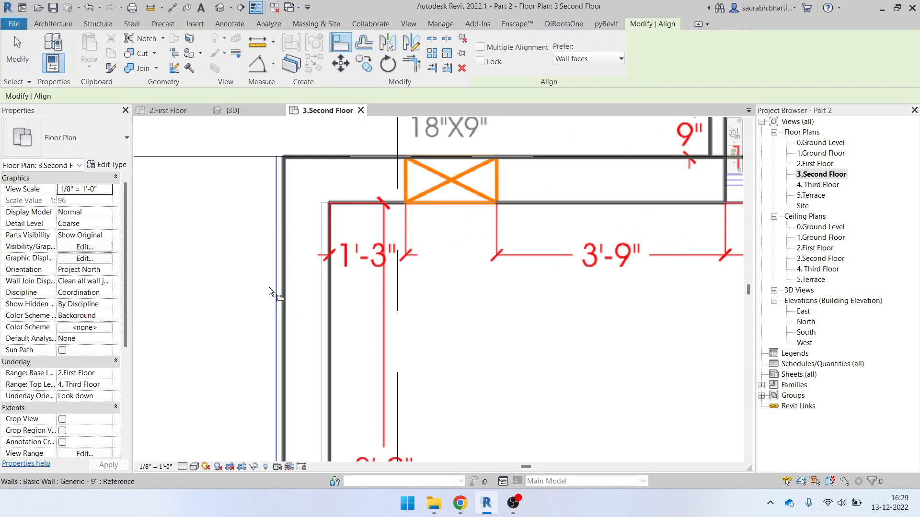
pyautogui.click(272, 284)
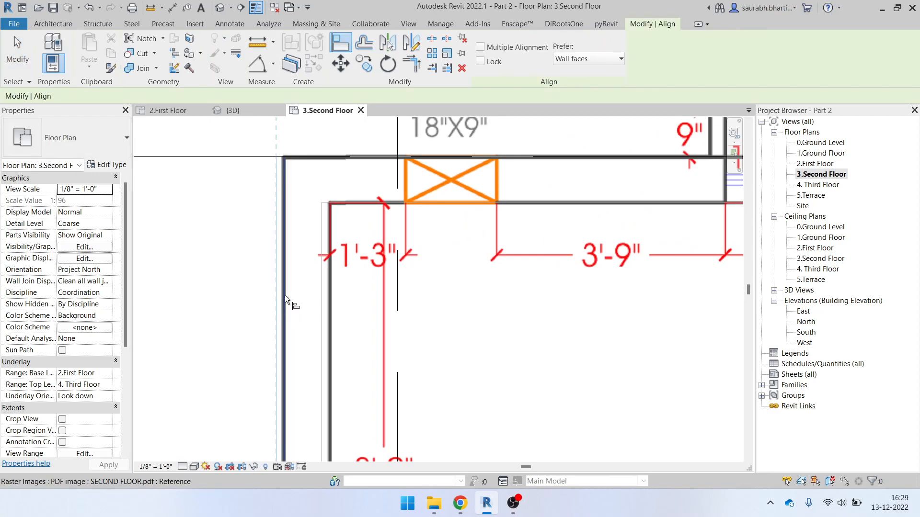
pyautogui.scroll(-3, 284, 295)
pyautogui.scroll(-3, 290, 312)
pyautogui.moveTo(472, 352); pyautogui.dragTo(277, 317, button='middle')
pyautogui.scroll(1, 675, 266)
pyautogui.scroll(5, 637, 283)
pyautogui.press('Escape')
pyautogui.press('Escape')
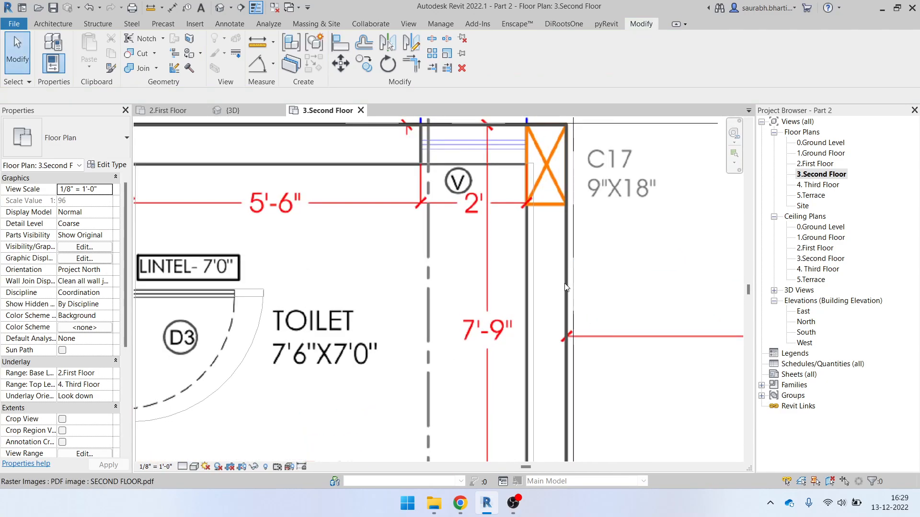
# Zoom out and pan to bring the area below the toilet into view
pyautogui.scroll(-1, 576, 341)
pyautogui.scroll(-1, 576, 342)
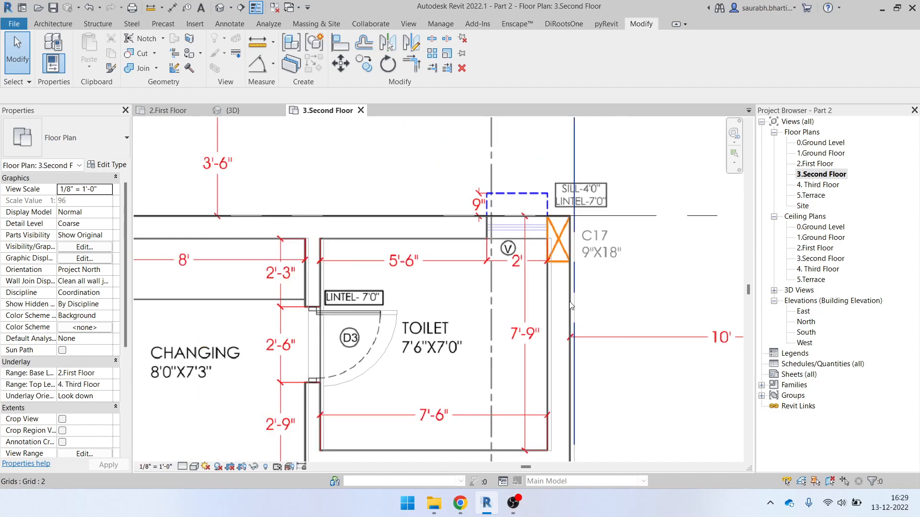
pyautogui.scroll(-1, 568, 305)
pyautogui.moveTo(566, 374); pyautogui.dragTo(521, 291, button='middle')
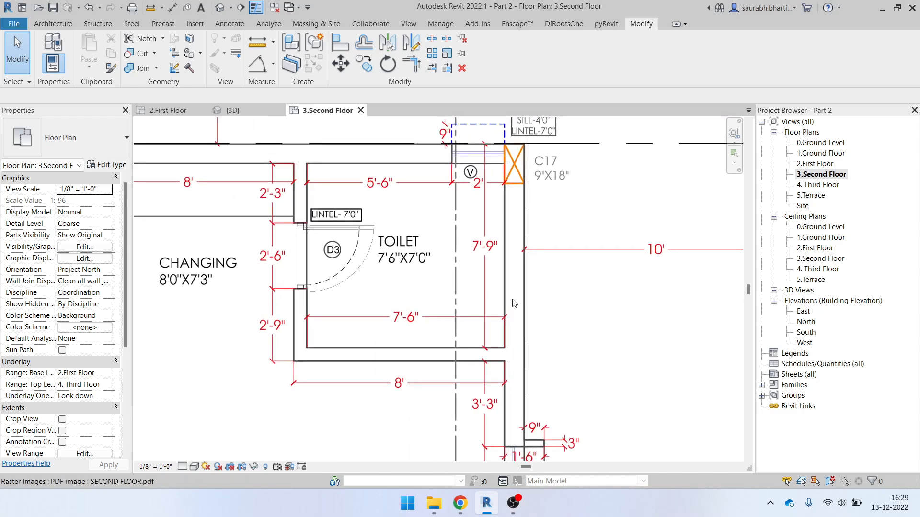
pyautogui.scroll(-1, 548, 288)
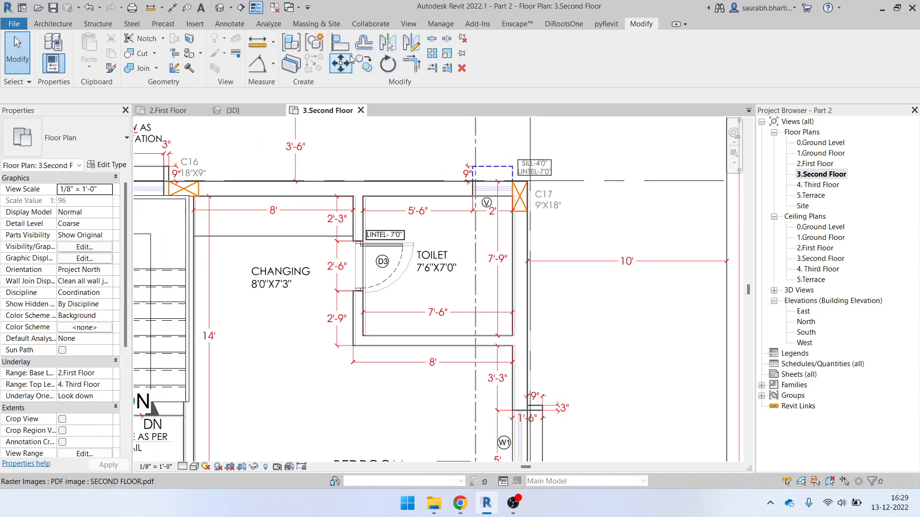
pyautogui.scroll(-2, 463, 218)
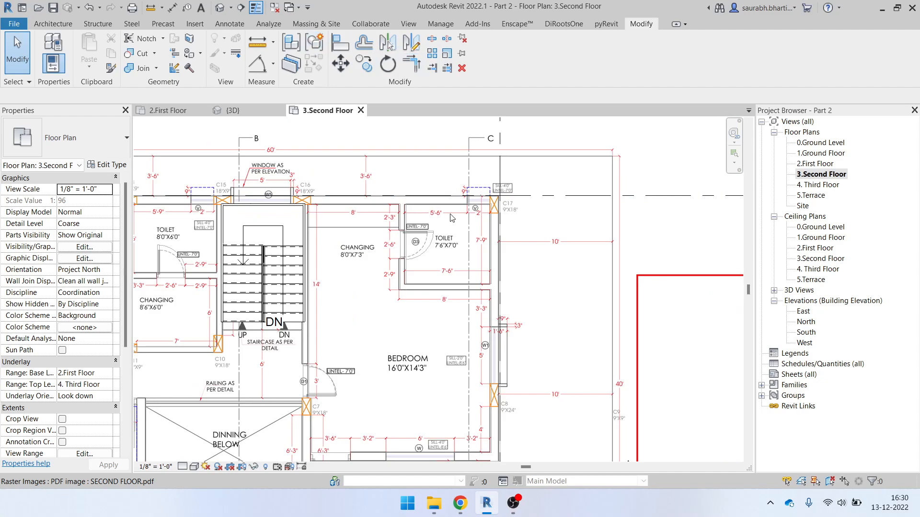
# Rescale the PDF underlay so the picked wall thickness measures 9 inches
pyautogui.click(492, 263)
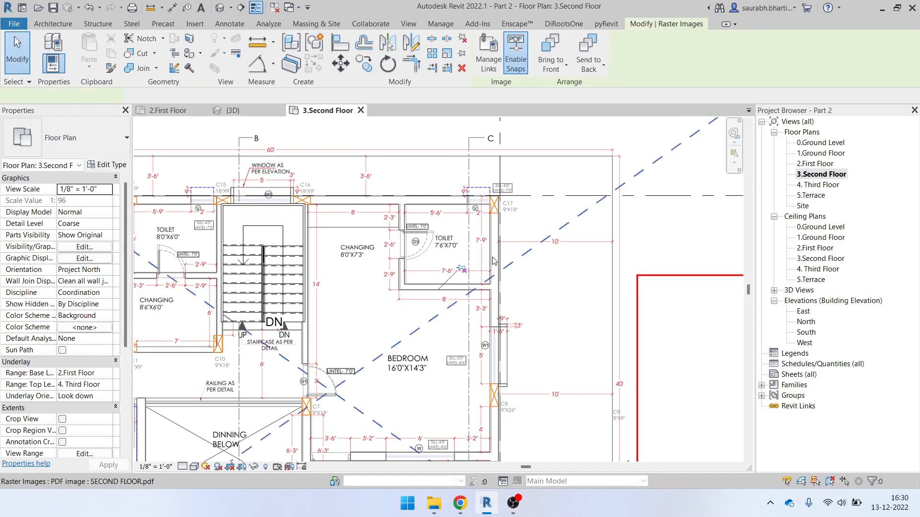
pyautogui.click(446, 53)
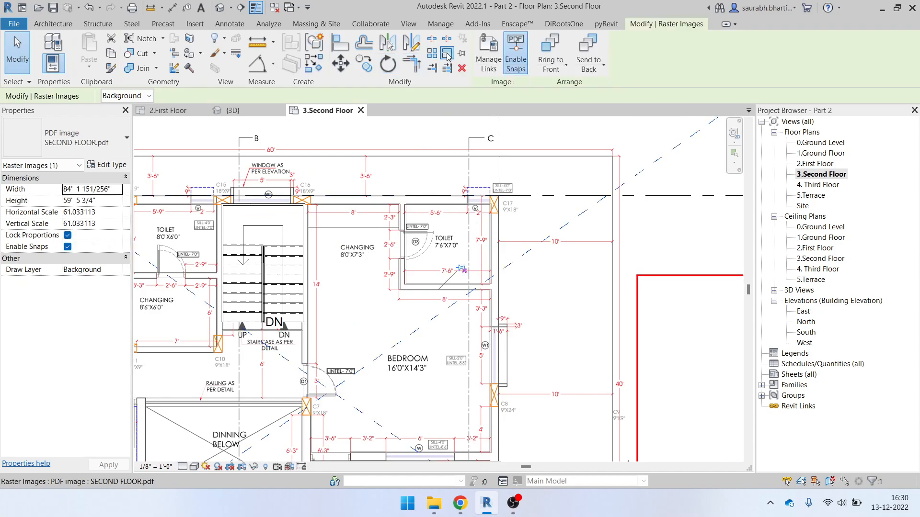
pyautogui.scroll(5, 496, 270)
pyautogui.scroll(3, 495, 270)
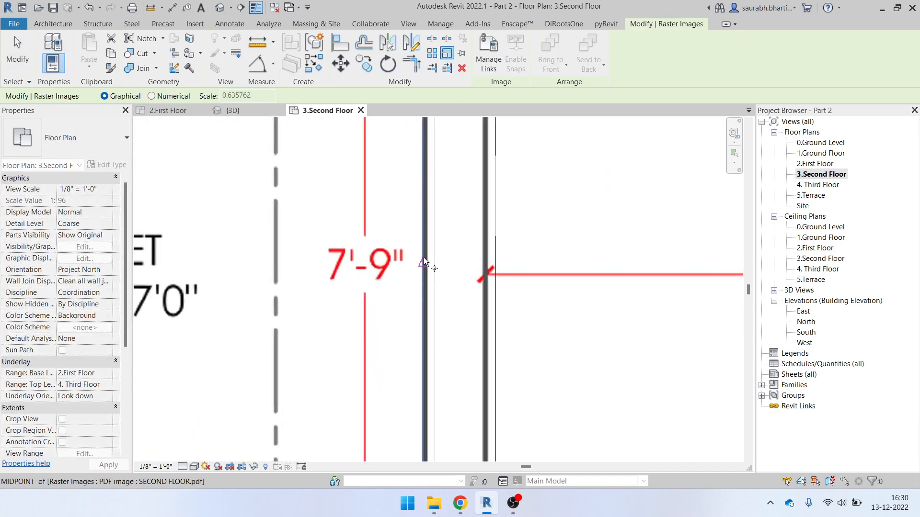
pyautogui.scroll(2, 485, 263)
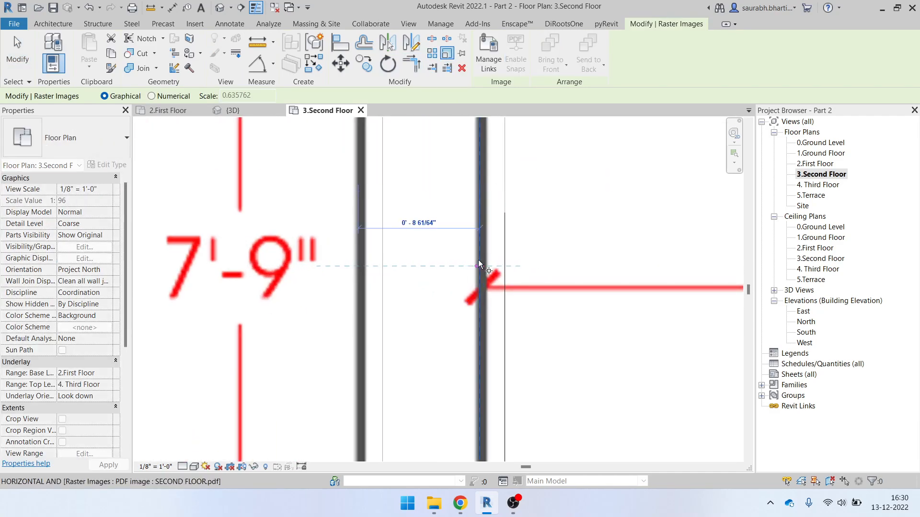
pyautogui.write('9')
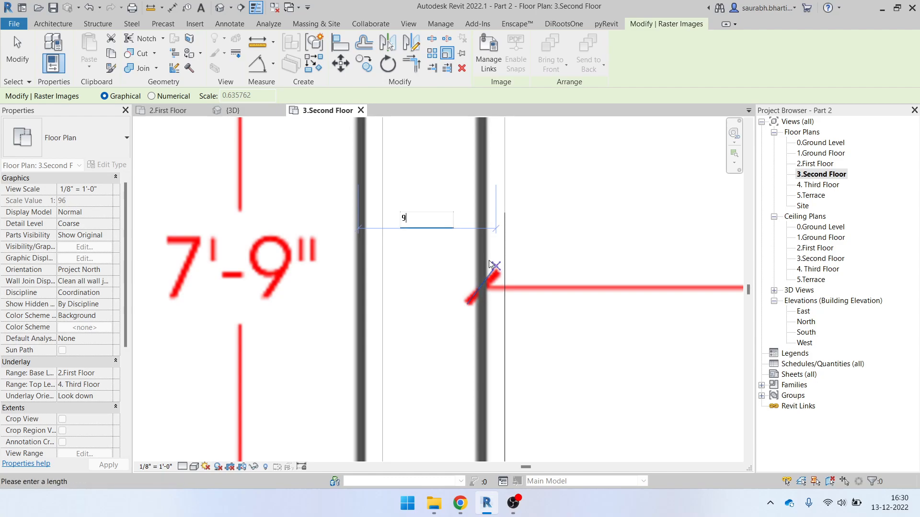
pyautogui.press('Return')
pyautogui.scroll(-2, 500, 274)
pyautogui.press('Escape')
# Start Align (AL) and pick the modelled wall face as the reference
pyautogui.press('a')
pyautogui.press('l')
pyautogui.click(507, 229)
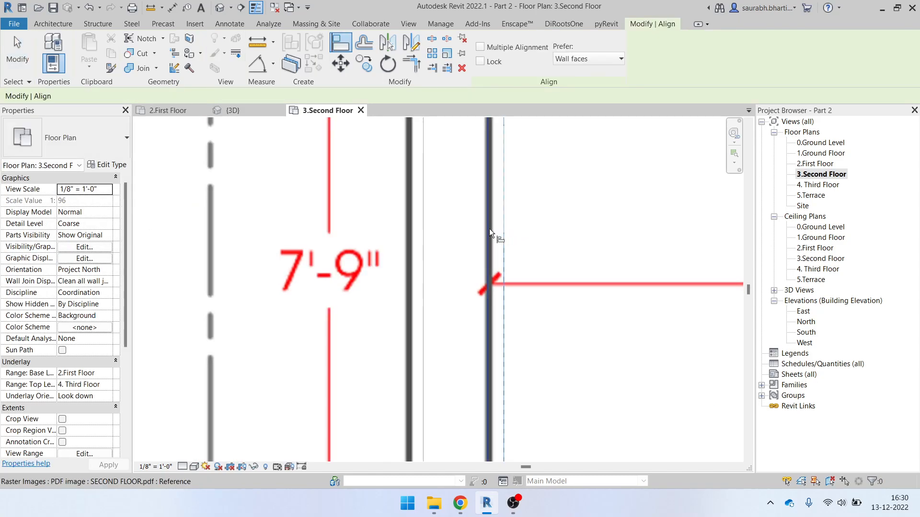
# Snap the PDF wall line onto the modelled wall and inspect the stairs and right bedroom
pyautogui.click(489, 229)
pyautogui.scroll(-6, 501, 261)
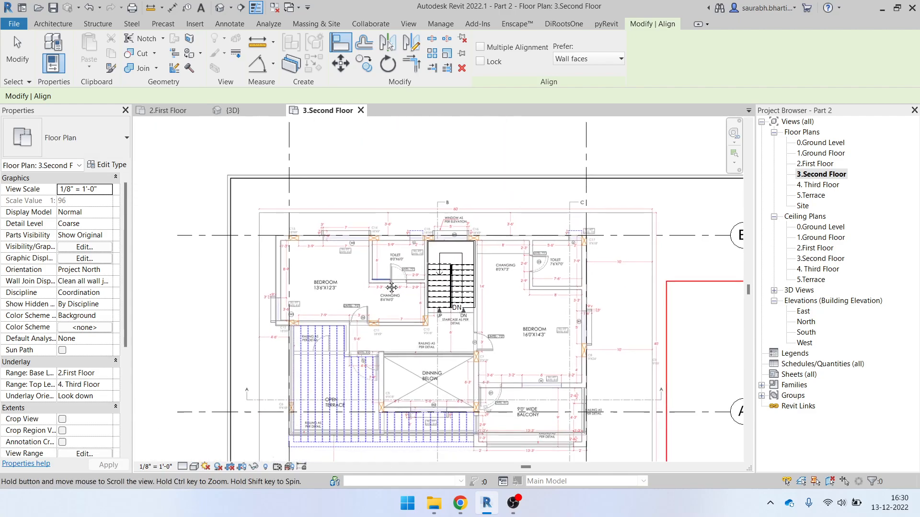
pyautogui.scroll(6, 278, 261)
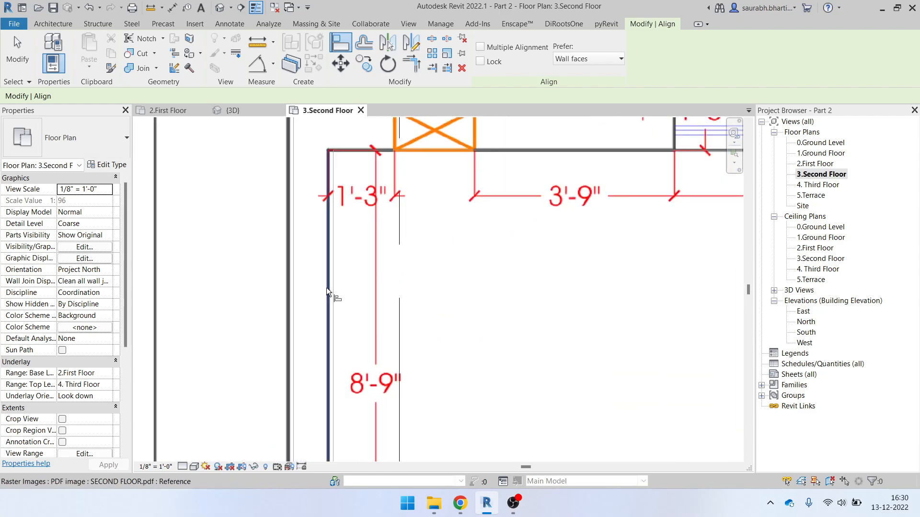
pyautogui.scroll(2, 332, 290)
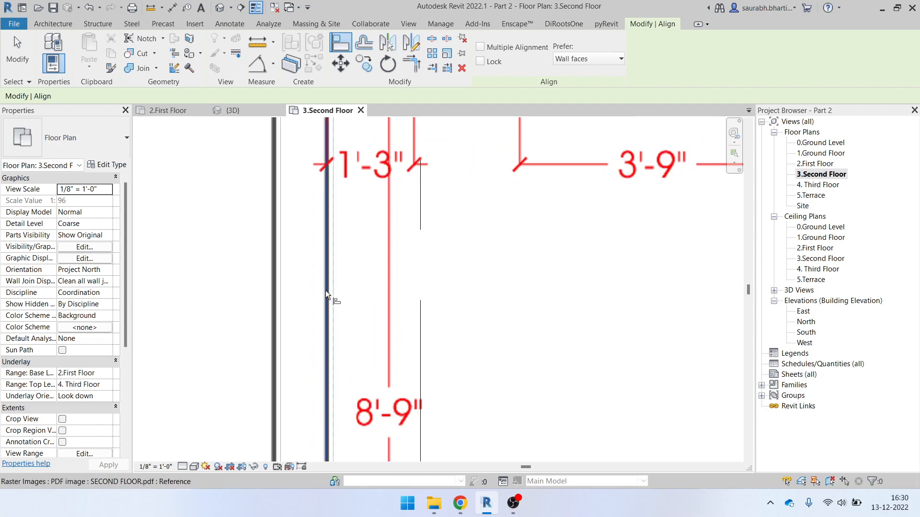
pyautogui.scroll(-6, 325, 294)
pyautogui.moveTo(551, 320); pyautogui.dragTo(268, 244, button='middle')
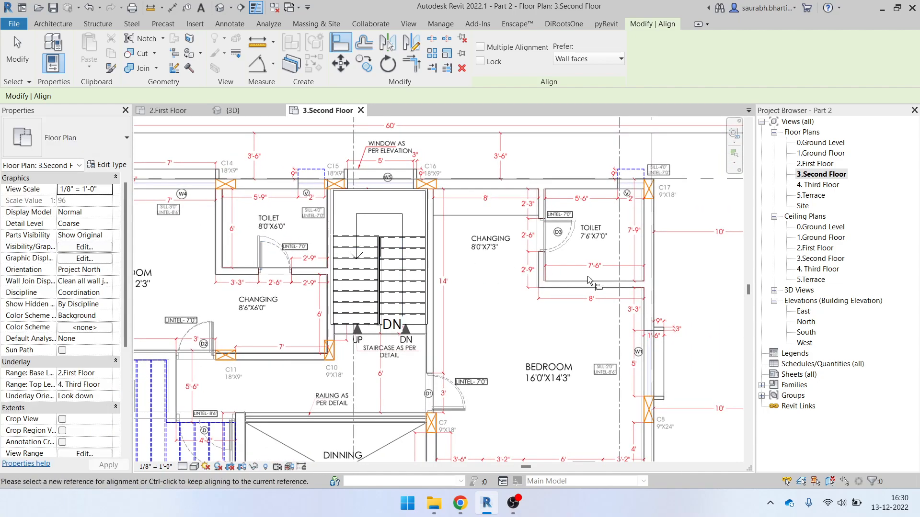
pyautogui.scroll(5, 653, 303)
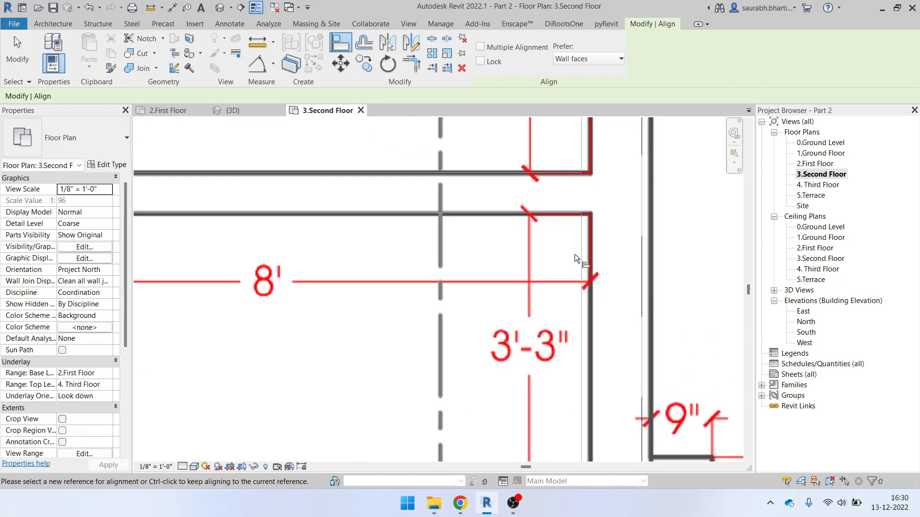
pyautogui.scroll(-6, 605, 284)
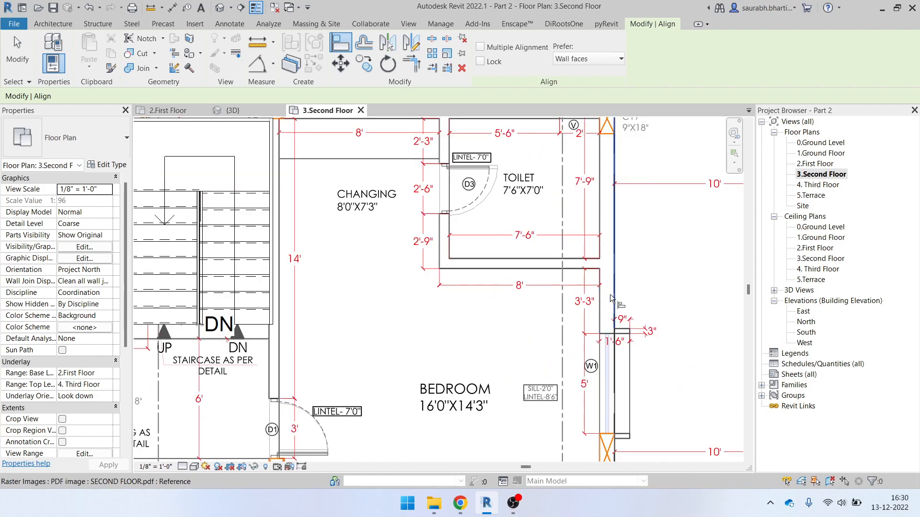
# Exit Align and start a detail line (DL) near the toilet
pyautogui.press('Escape')
pyautogui.scroll(6, 364, 278)
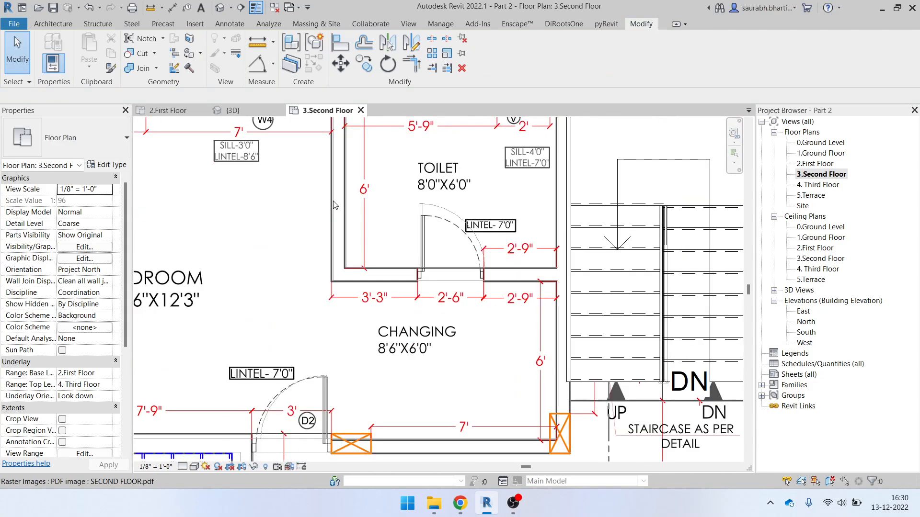
pyautogui.scroll(-6, 398, 287)
pyautogui.scroll(6, 406, 296)
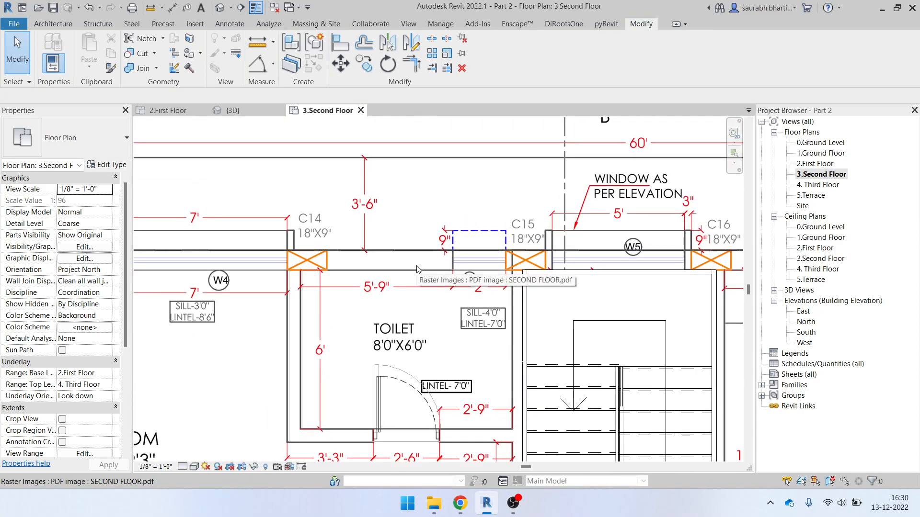
pyautogui.press('d')
pyautogui.press('l')
pyautogui.scroll(2, 323, 275)
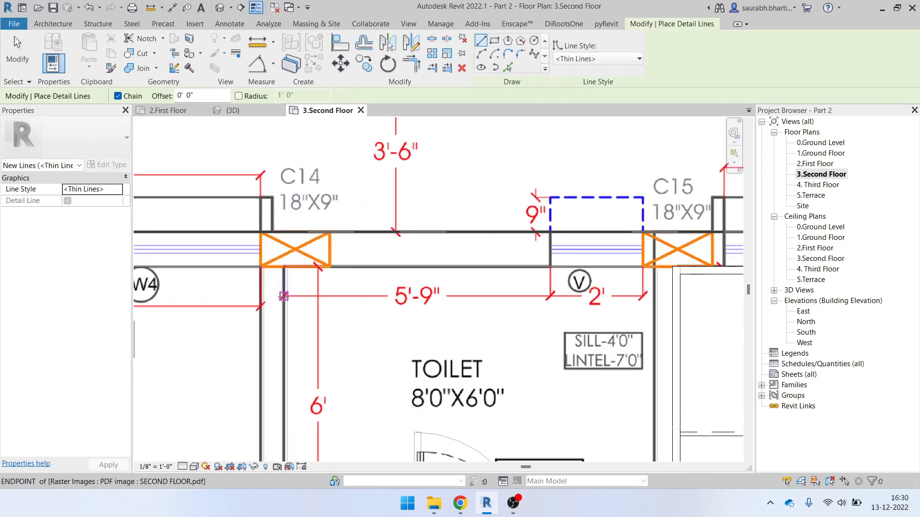
# Draw a vertical detail line across the toilet, from its wall edge down to the bottom wall
pyautogui.click(283, 296)
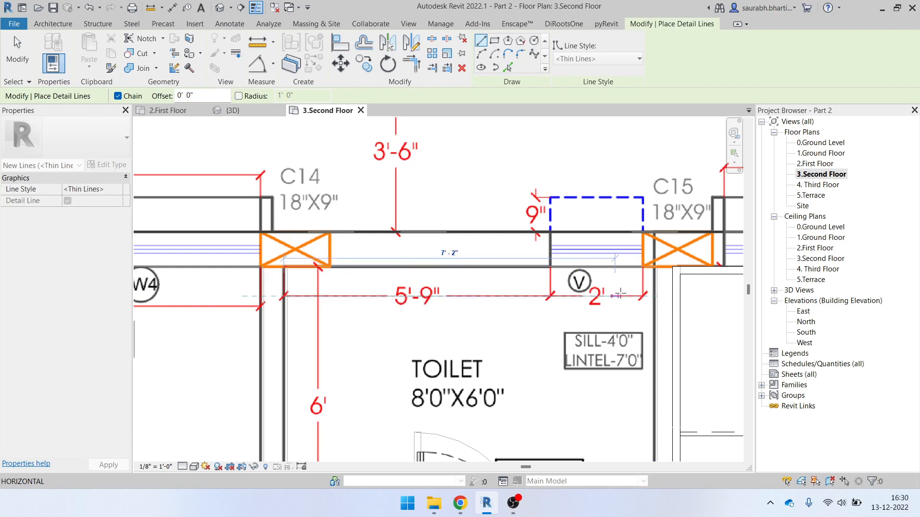
pyautogui.scroll(-2, 598, 298)
pyautogui.press('Escape')
pyautogui.click(484, 283)
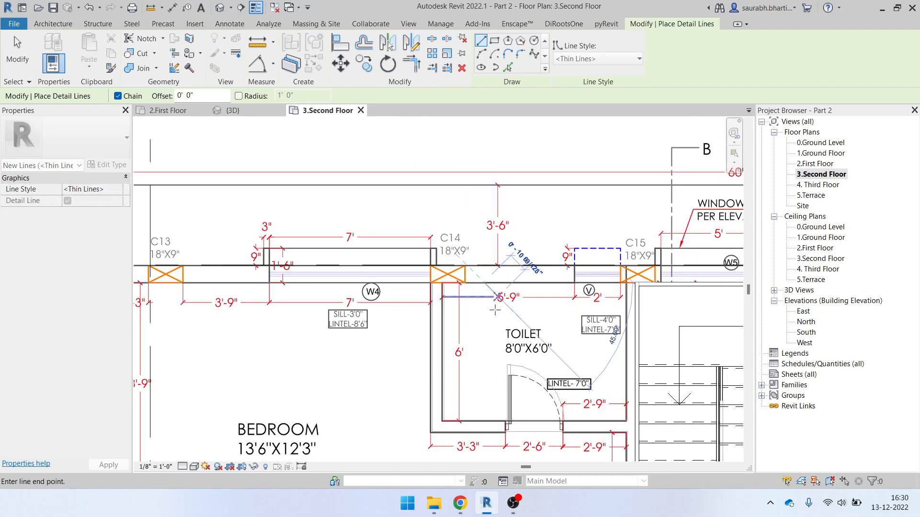
pyautogui.scroll(2, 483, 421)
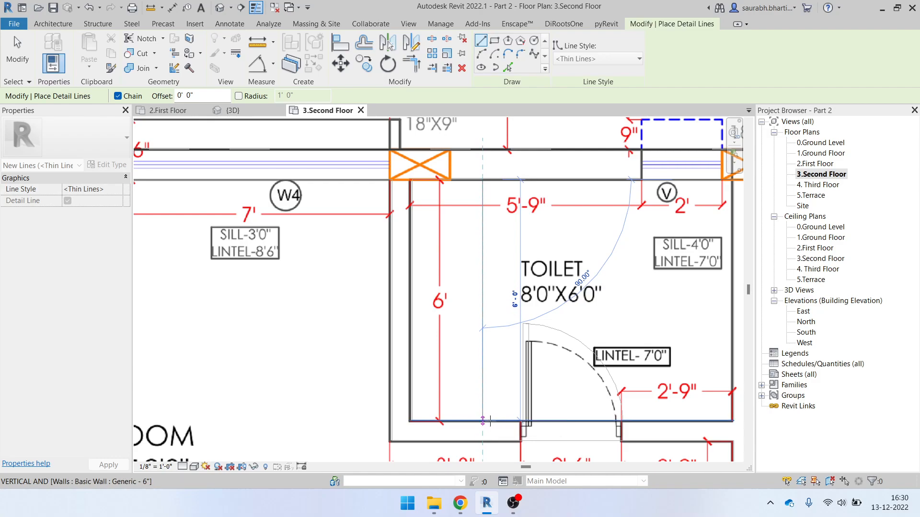
pyautogui.click(483, 421)
pyautogui.press('Escape')
pyautogui.press('Escape')
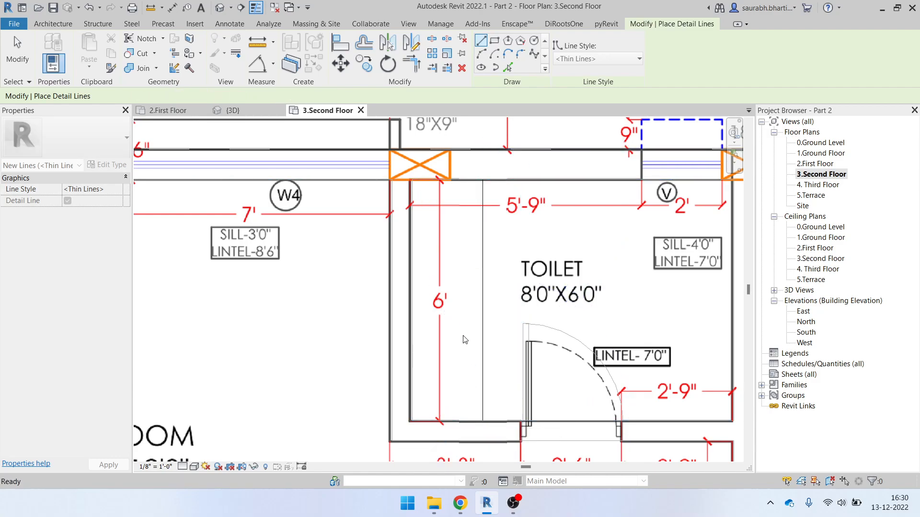
pyautogui.click(484, 226)
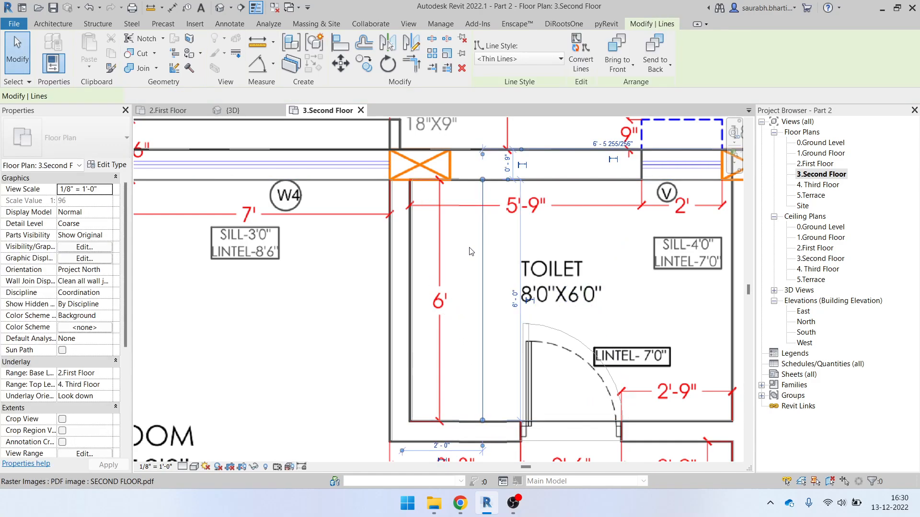
pyautogui.press('Escape')
# Rescale the PDF underlay with RE so the reference line measures 6'
pyautogui.click(537, 174)
pyautogui.press('r')
pyautogui.press('e')
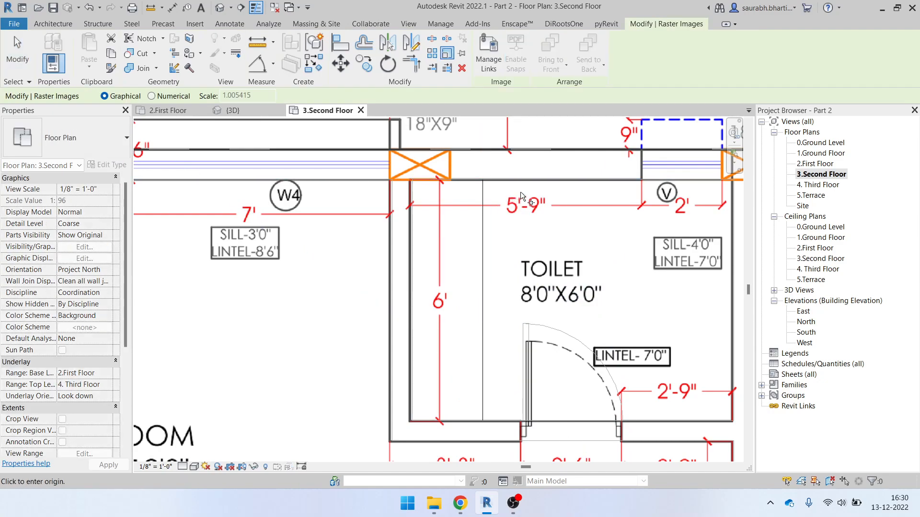
pyautogui.click(482, 180)
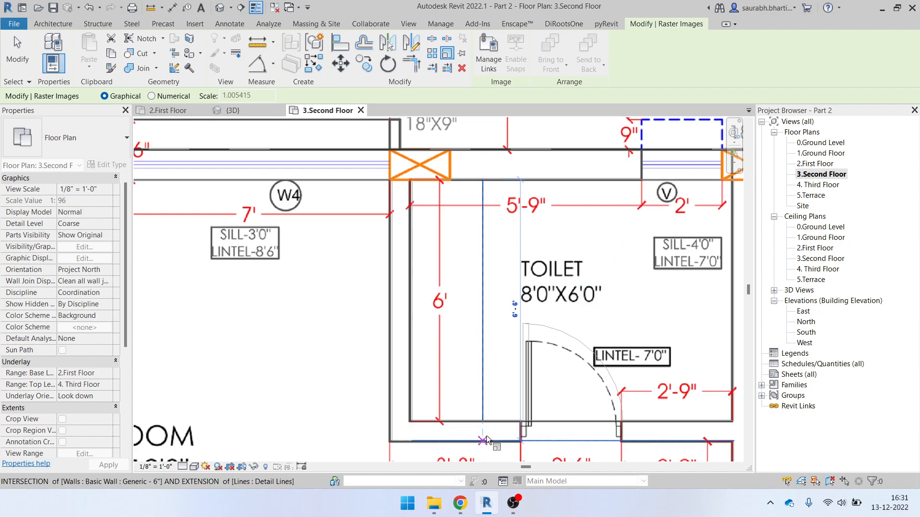
pyautogui.write('6')
pyautogui.press('Return')
pyautogui.press('Escape')
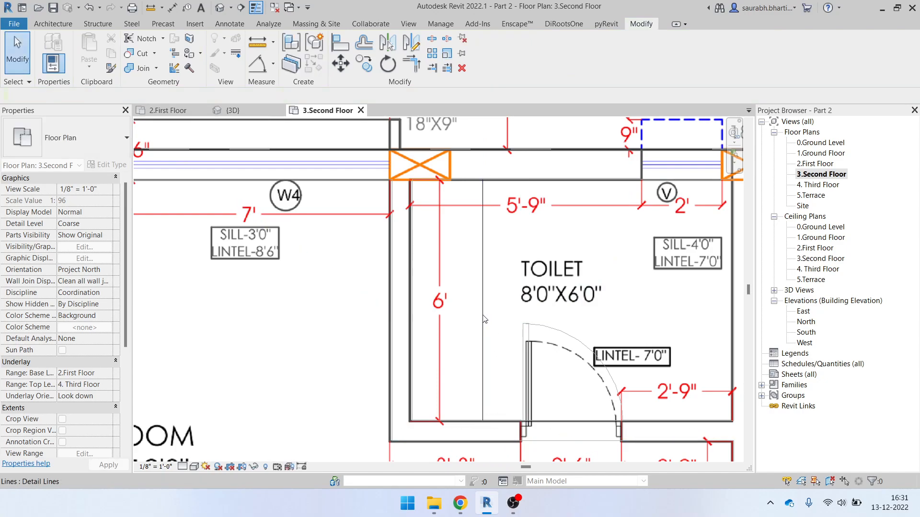
# Exit the Align command and zoom in and out over the second-floor plan
pyautogui.press('l')
pyautogui.scroll(5, 412, 331)
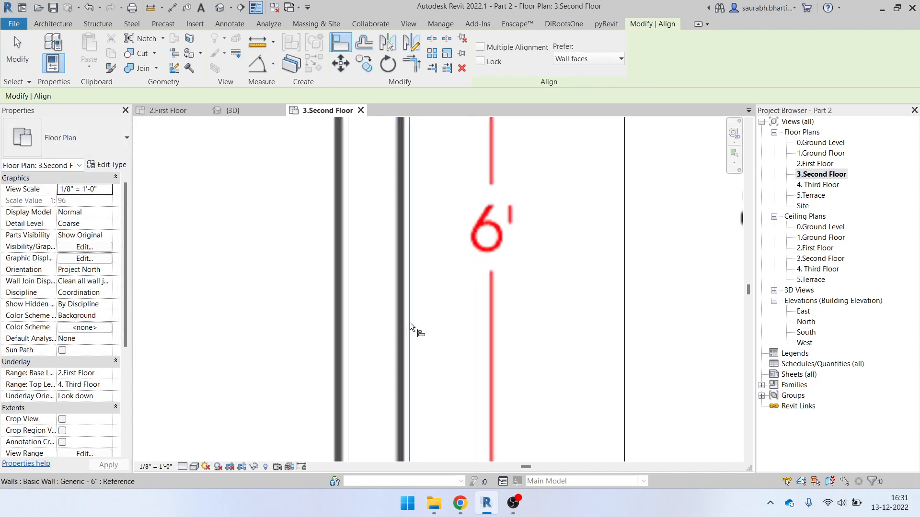
pyautogui.scroll(-8, 401, 318)
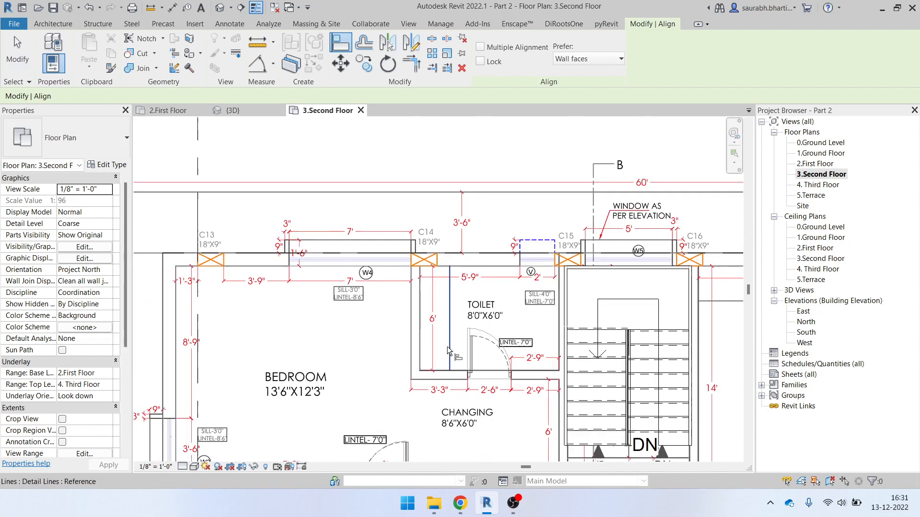
pyautogui.press('Escape')
pyautogui.scroll(5, 334, 338)
pyautogui.scroll(-4, 325, 260)
pyautogui.scroll(8, 661, 286)
pyautogui.scroll(-3, 662, 286)
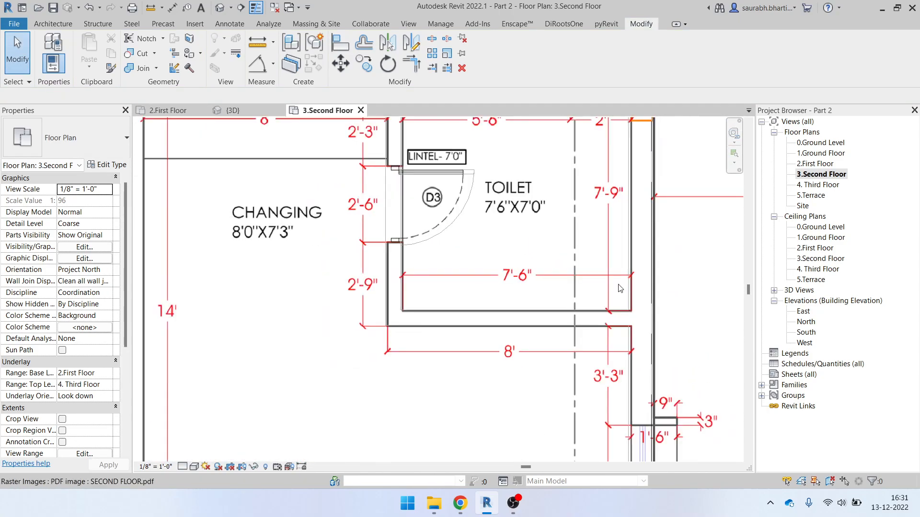
pyautogui.scroll(5, 640, 235)
pyautogui.scroll(-3, 632, 254)
# Restart Align with AL, then cancel it to return to plain selection
pyautogui.press('a')
pyautogui.press('l')
pyautogui.scroll(3, 630, 255)
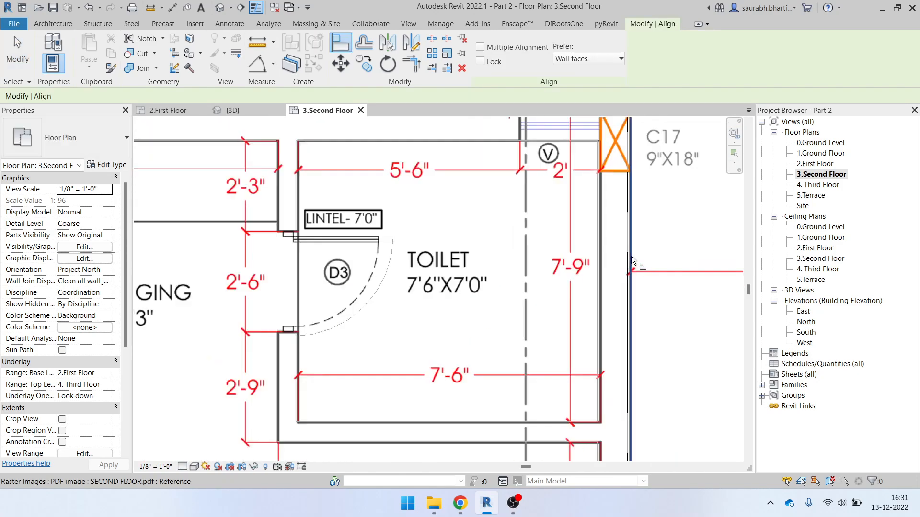
pyautogui.scroll(-2, 622, 263)
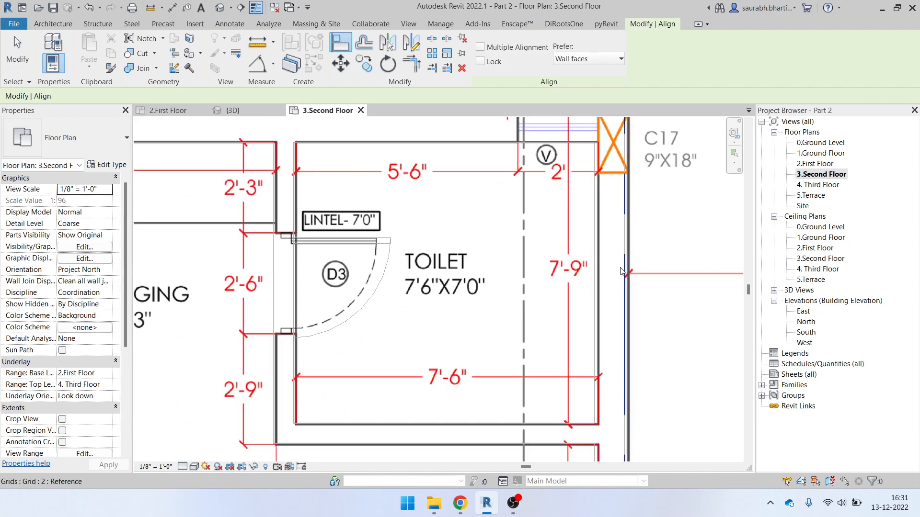
pyautogui.press('Escape')
pyautogui.scroll(-5, 339, 250)
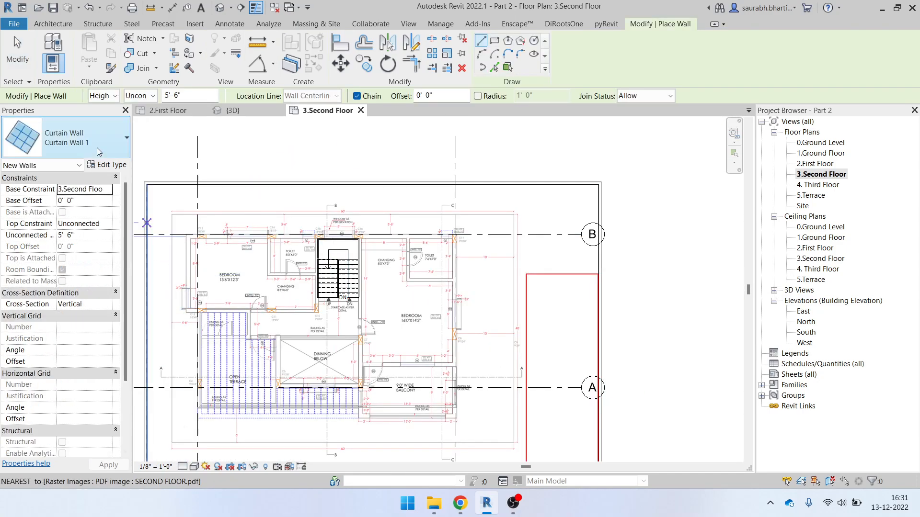
# Switch the wall type to Basic Wall: Generic - 9" and set Location Line to Finish Face: Exterior
pyautogui.click(72, 139)
pyautogui.scroll(3, 66, 248)
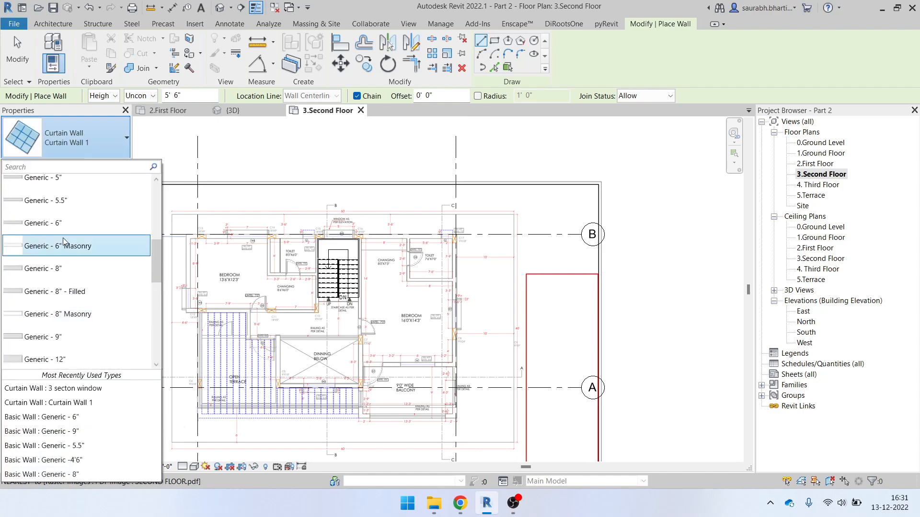
pyautogui.scroll(2, 63, 241)
pyautogui.scroll(-2, 63, 241)
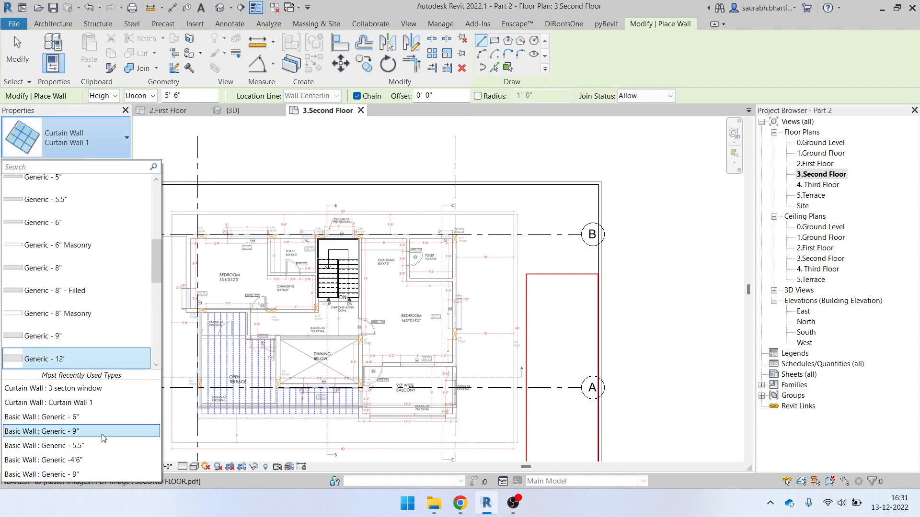
pyautogui.click(103, 431)
pyautogui.scroll(5, 223, 237)
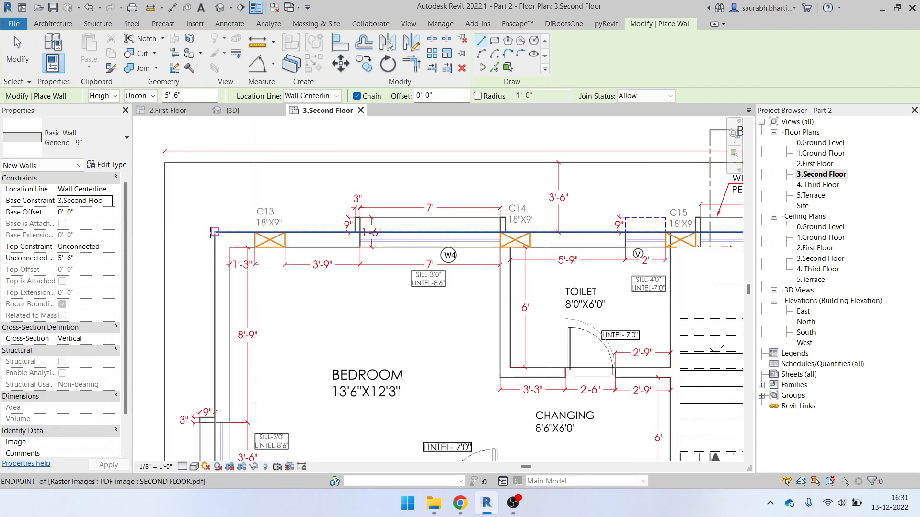
pyautogui.click(215, 232)
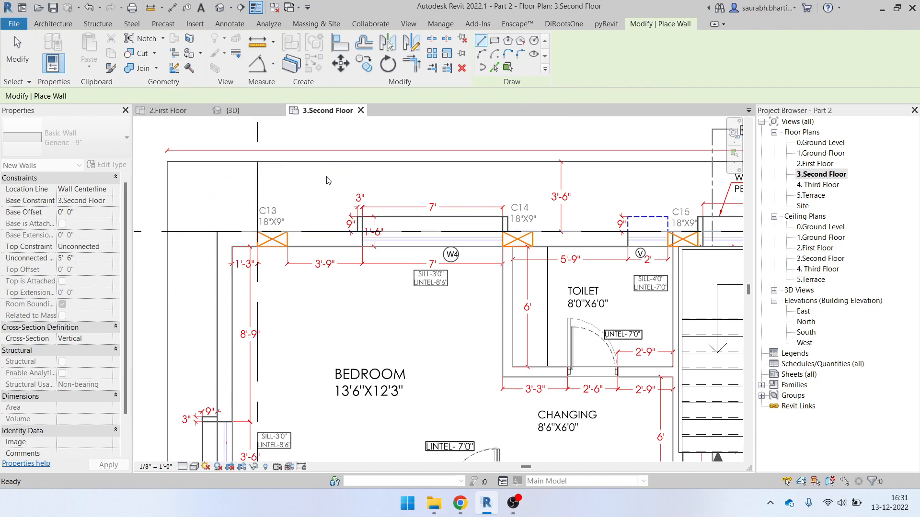
pyautogui.click(334, 96)
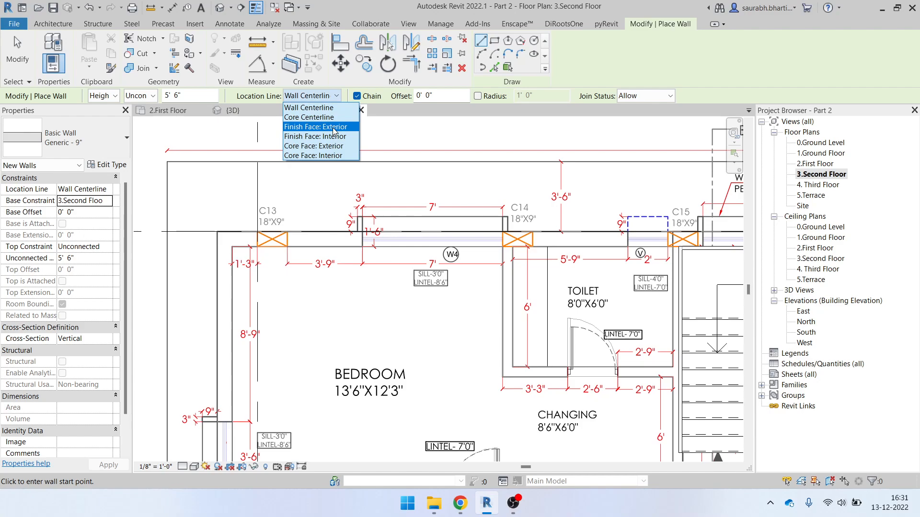
pyautogui.click(334, 127)
# Trace the top outer 9" wall from the plan's top-left corner to column C17
pyautogui.click(225, 232)
pyautogui.scroll(-3, 479, 235)
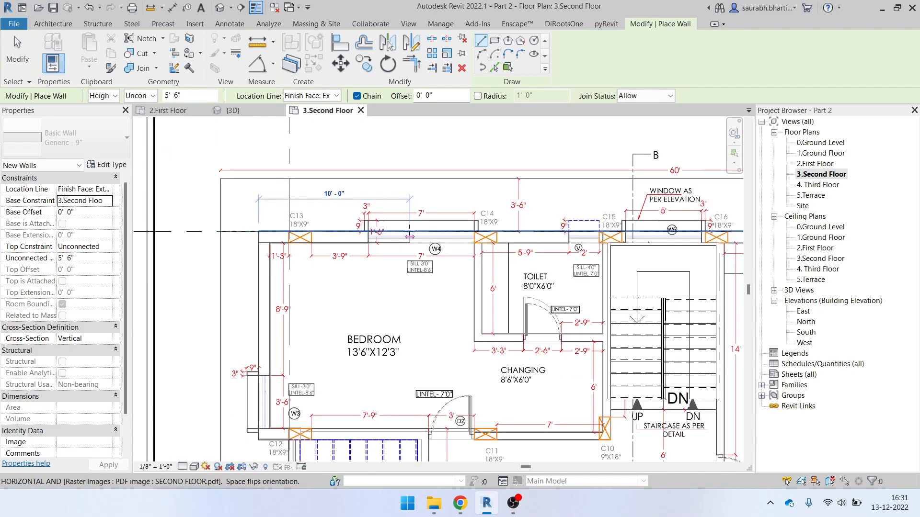
pyautogui.scroll(2, 502, 237)
pyautogui.scroll(4, 593, 236)
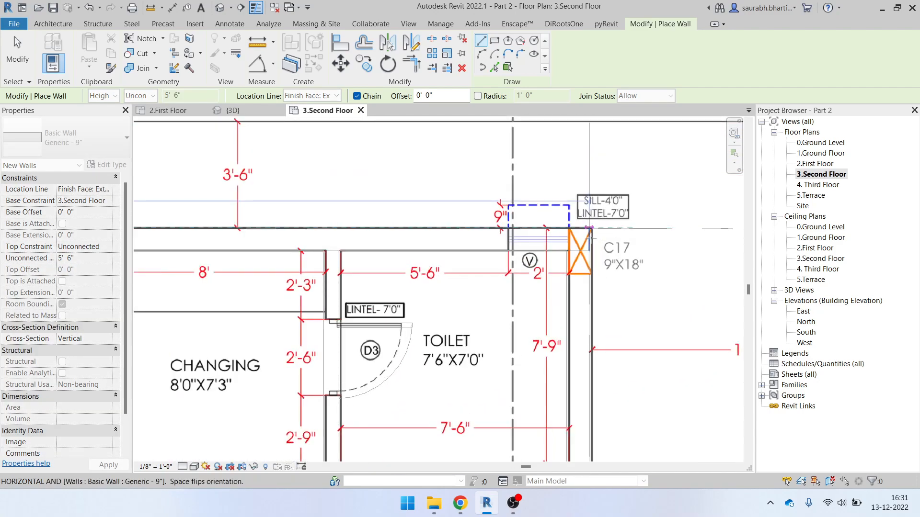
pyautogui.click(591, 237)
pyautogui.scroll(1, 582, 363)
pyautogui.scroll(-3, 578, 359)
pyautogui.scroll(3, 557, 217)
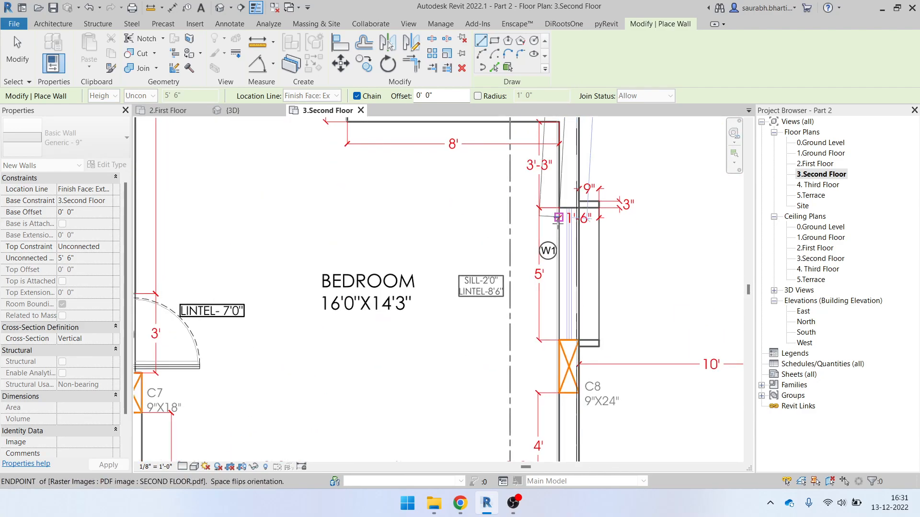
# Continue the wall chain around the right bedroom and balcony to column C7
pyautogui.moveTo(589, 365); pyautogui.dragTo(612, 112, button='middle')
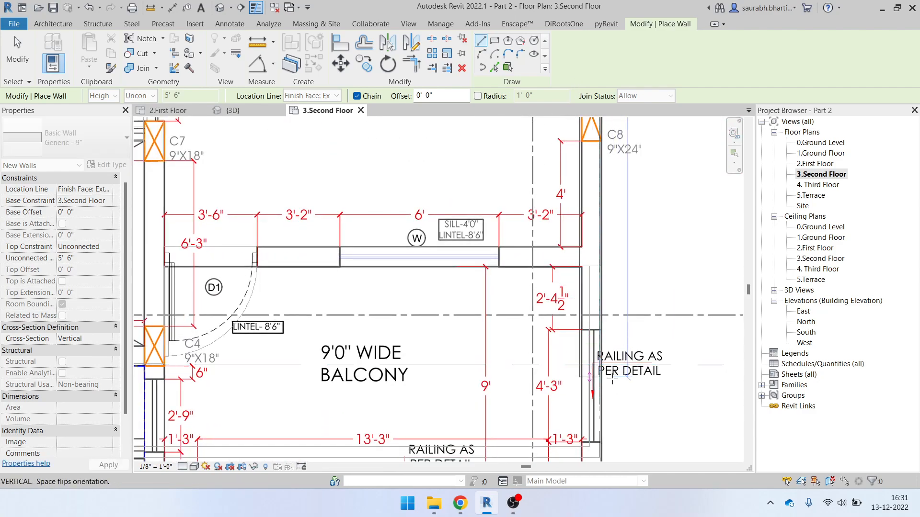
pyautogui.moveTo(611, 390); pyautogui.dragTo(640, 239, button='middle')
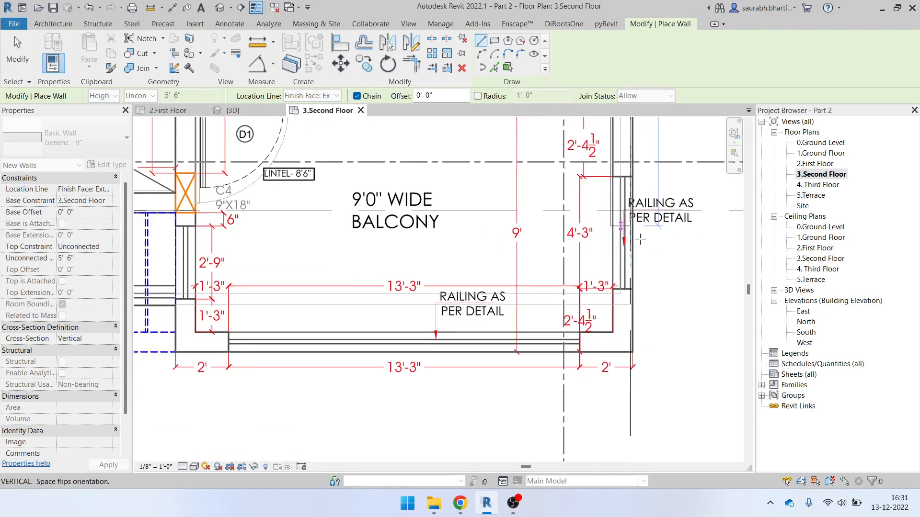
pyautogui.click(632, 352)
pyautogui.scroll(-2, 577, 353)
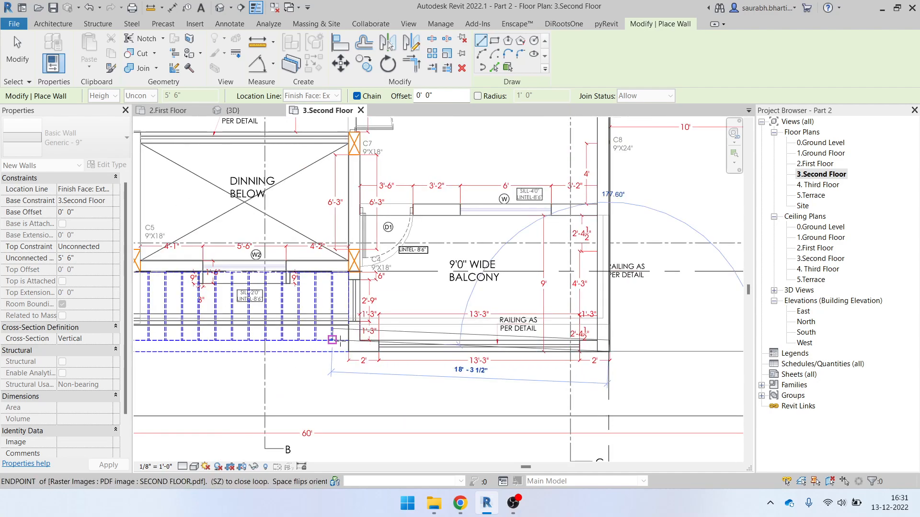
pyautogui.scroll(4, 332, 340)
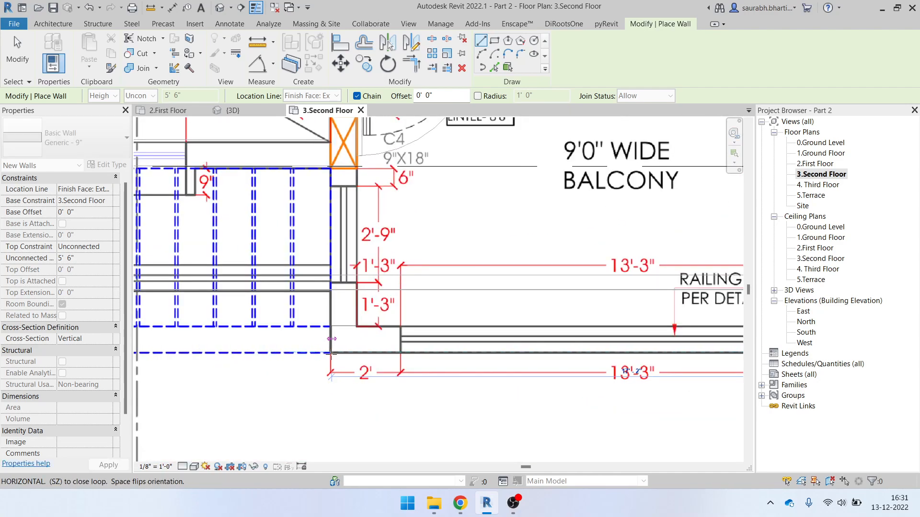
pyautogui.click(331, 354)
pyautogui.scroll(-1, 337, 211)
pyautogui.moveTo(332, 147); pyautogui.dragTo(350, 360, button='middle')
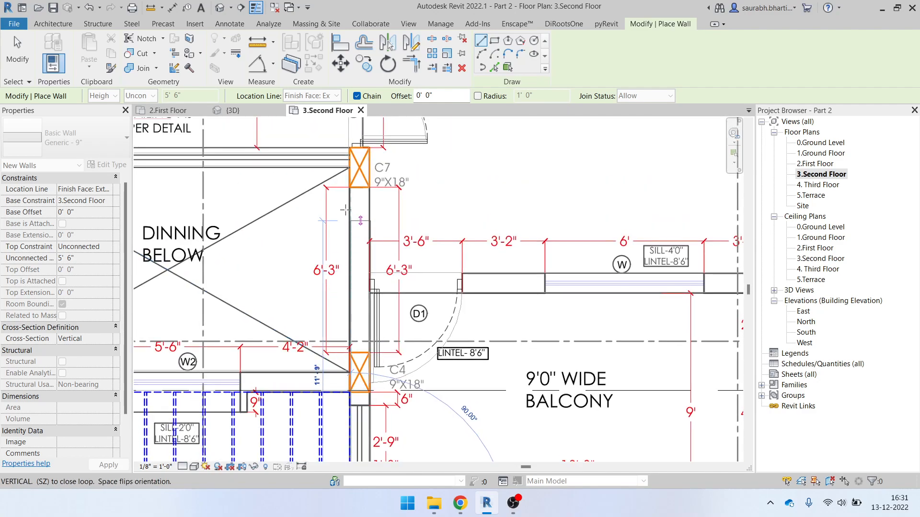
pyautogui.click(343, 148)
pyautogui.scroll(-4, 366, 185)
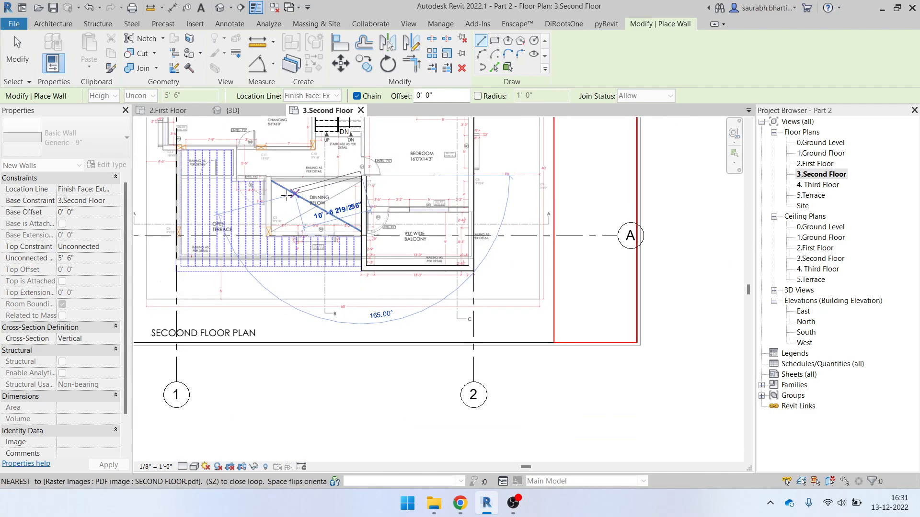
pyautogui.moveTo(294, 201); pyautogui.dragTo(484, 283, button='middle')
pyautogui.press('Escape')
# Trace a second wall from the terrace door lintel past column C5 to C4 along the dining opening
pyautogui.scroll(3, 474, 285)
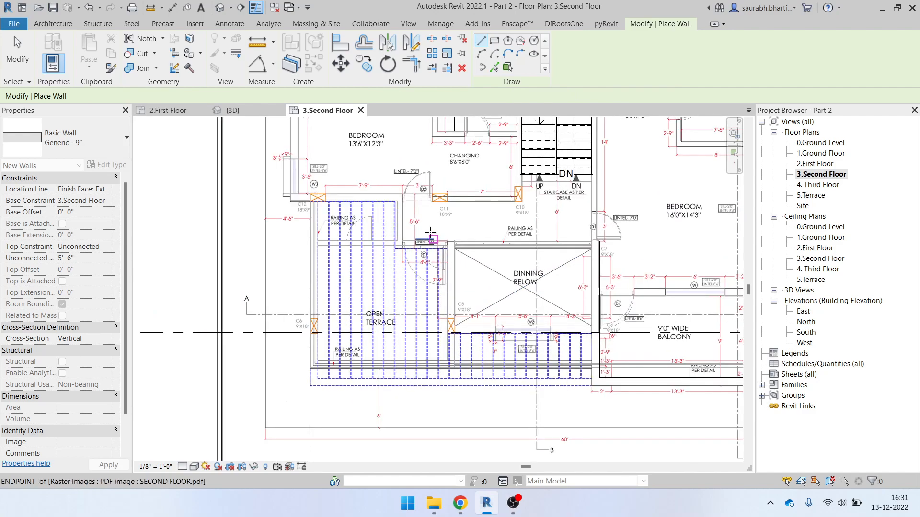
pyautogui.scroll(5, 434, 238)
pyautogui.click(462, 255)
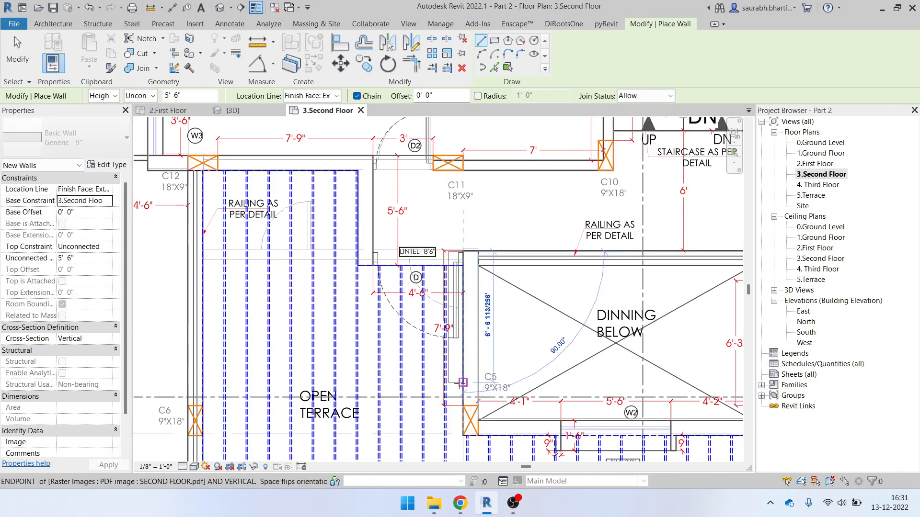
pyautogui.scroll(3, 476, 435)
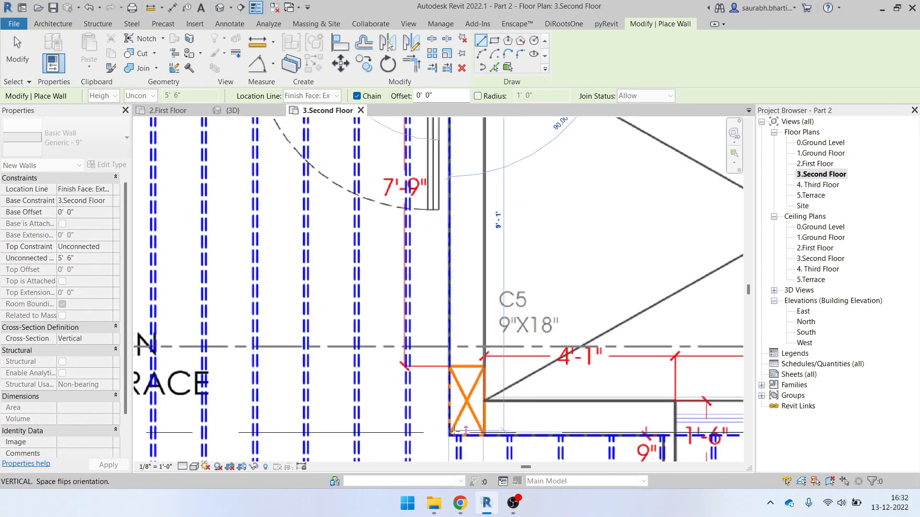
pyautogui.click(448, 435)
pyautogui.scroll(-4, 579, 427)
pyautogui.moveTo(604, 416); pyautogui.dragTo(292, 393, button='middle')
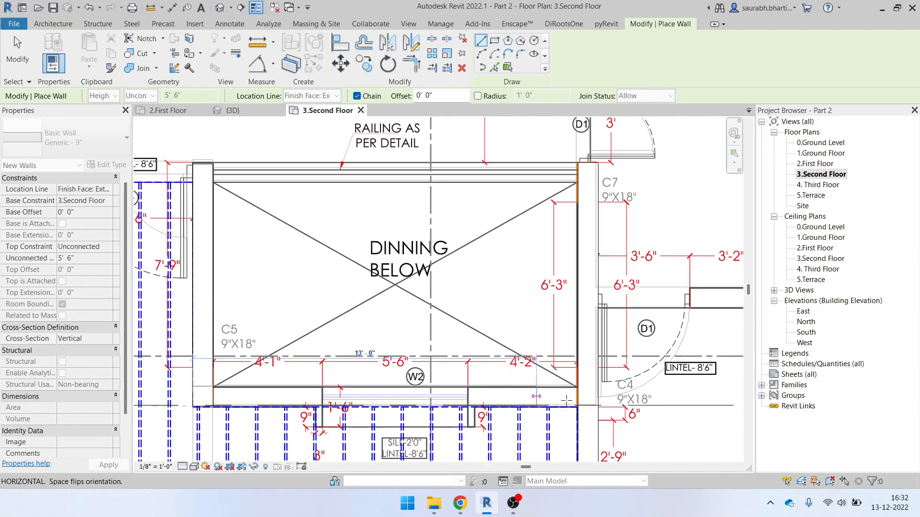
pyautogui.click(576, 396)
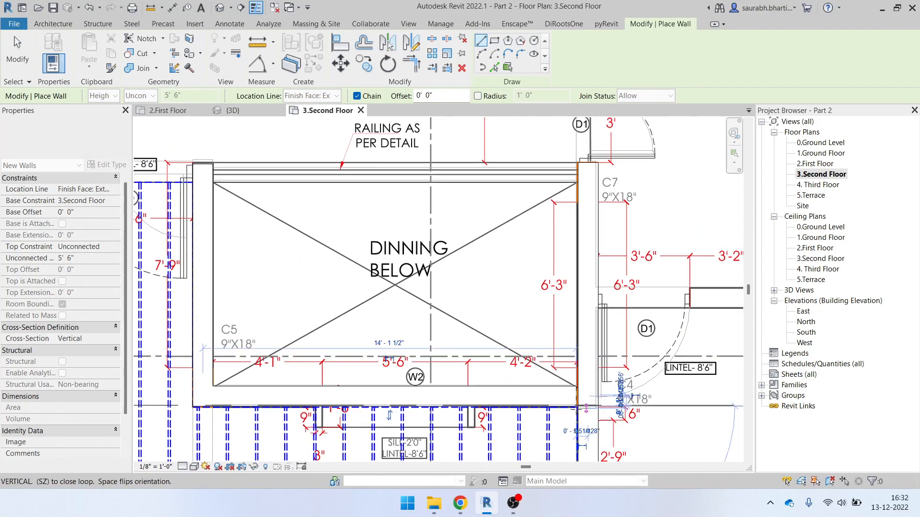
pyautogui.press('Escape')
pyautogui.press('Escape')
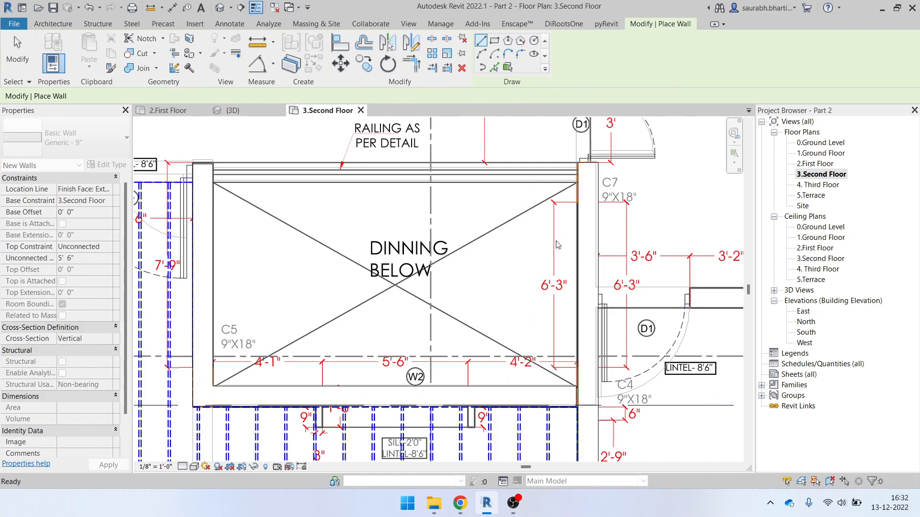
pyautogui.scroll(-2, 563, 248)
pyautogui.scroll(2, 563, 364)
# Check the dining-opening wall, then start and abandon a wall beside the terrace door
pyautogui.click(570, 331)
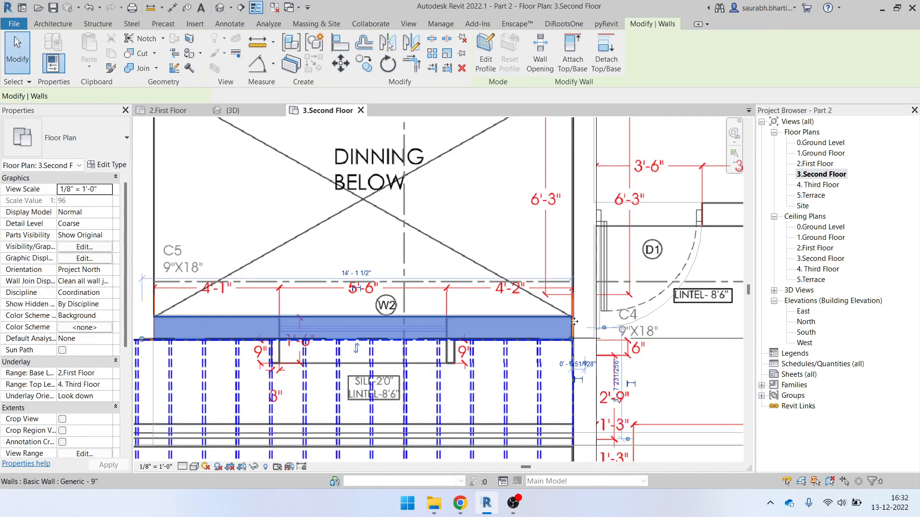
pyautogui.scroll(-3, 578, 355)
pyautogui.press('Escape')
pyautogui.moveTo(387, 252); pyautogui.dragTo(480, 327, button='middle')
pyautogui.scroll(3, 411, 293)
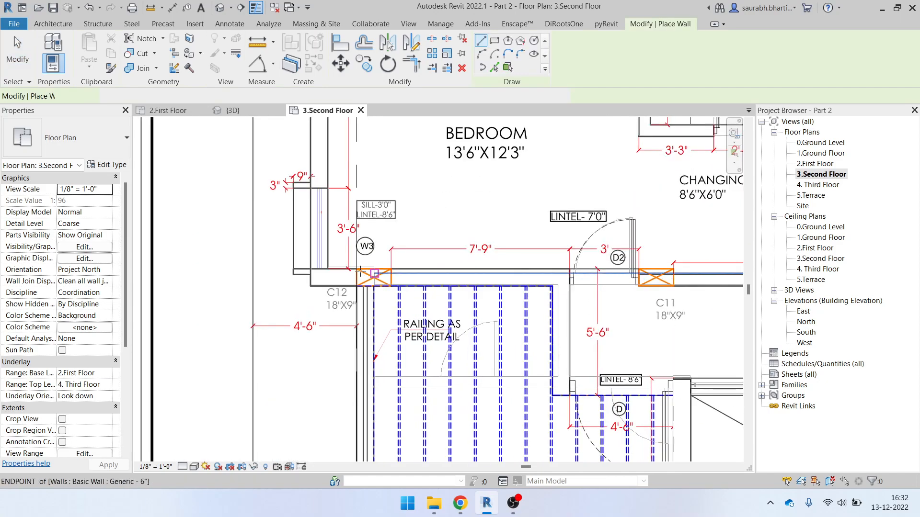
pyautogui.click(368, 286)
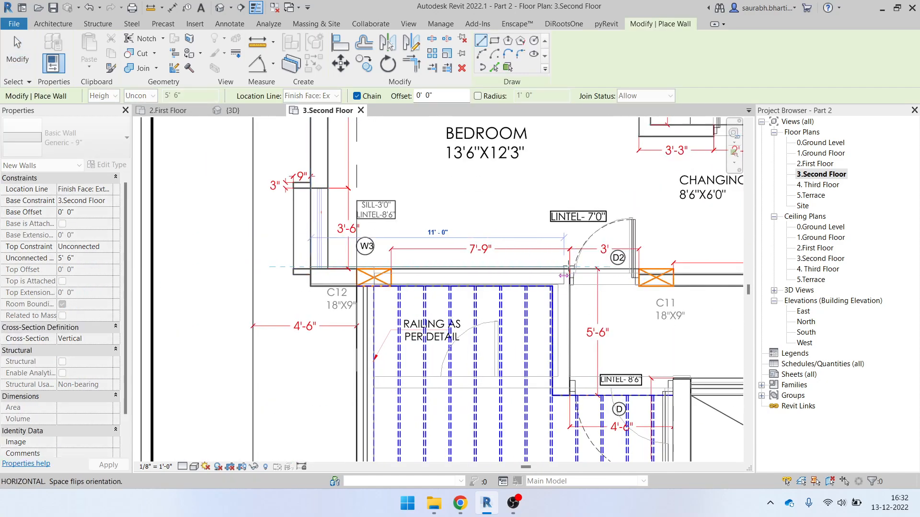
pyautogui.click(572, 269)
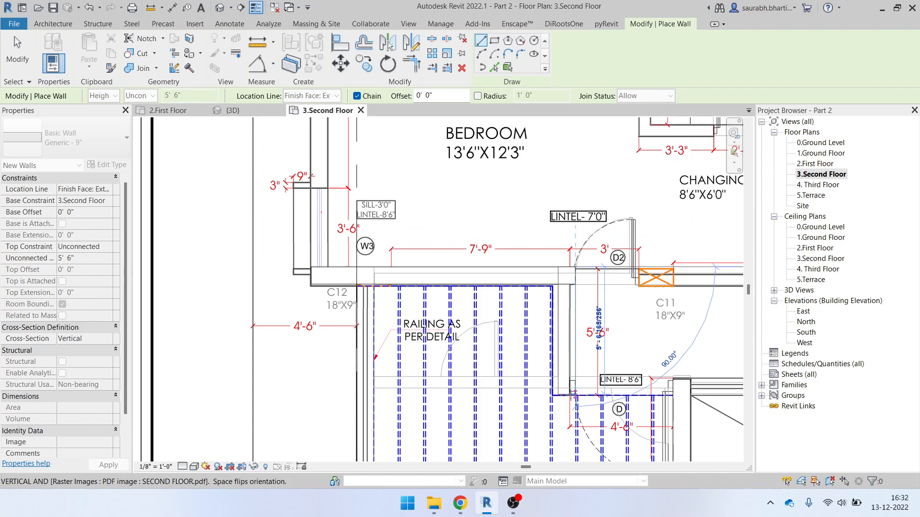
pyautogui.press('Escape')
pyautogui.press('Escape')
# Draw a short wall from the existing wall edge down above door D, then turning right
pyautogui.click(569, 293)
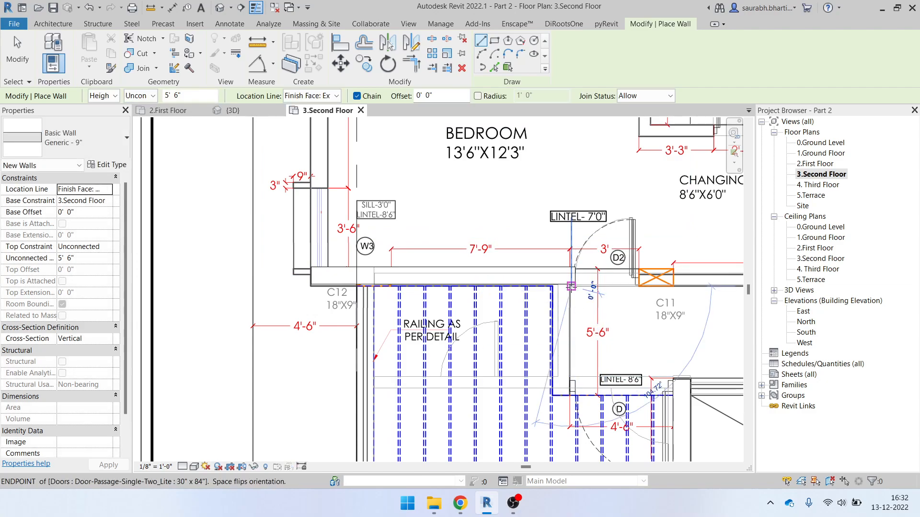
pyautogui.click(563, 400)
pyautogui.click(686, 393)
pyautogui.press('Escape')
pyautogui.press('Escape')
pyautogui.scroll(-5, 606, 389)
pyautogui.scroll(7, 606, 389)
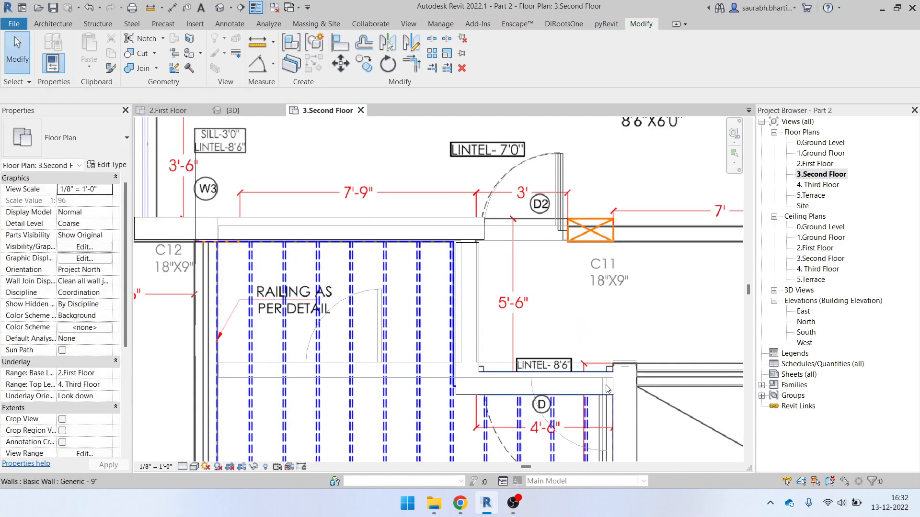
pyautogui.scroll(3, 606, 389)
pyautogui.scroll(-4, 606, 374)
# Trim the two new walls into a clean corner with TR and extend the vertical wall's end
pyautogui.press('t')
pyautogui.press('r')
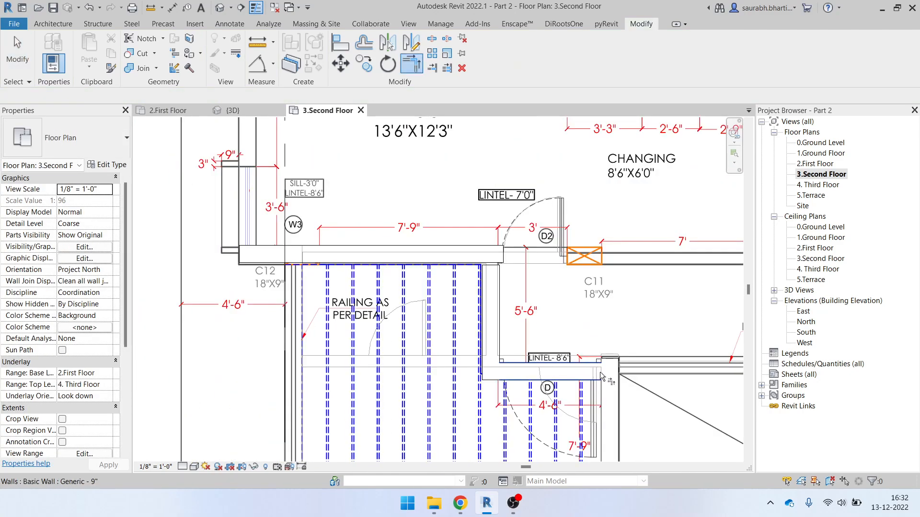
pyautogui.click(577, 373)
pyautogui.click(616, 399)
pyautogui.scroll(-3, 585, 353)
pyautogui.press('Escape')
pyautogui.scroll(3, 599, 378)
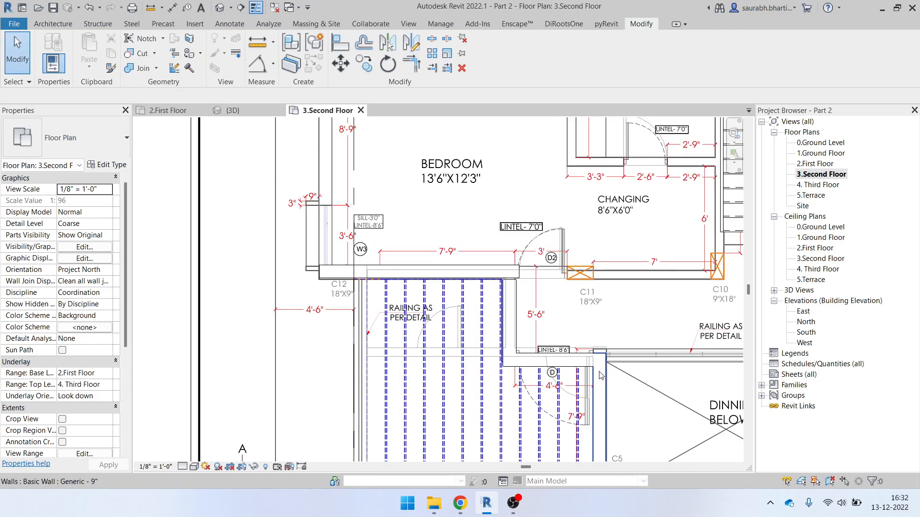
pyautogui.click(601, 381)
pyautogui.scroll(2, 603, 349)
pyautogui.moveTo(576, 341); pyautogui.dragTo(577, 329)
pyautogui.press('Escape')
# Move the wall under LINTEL 8'6" onto the PDF line, nudging it up to align
pyautogui.click(478, 351)
pyautogui.press('Escape')
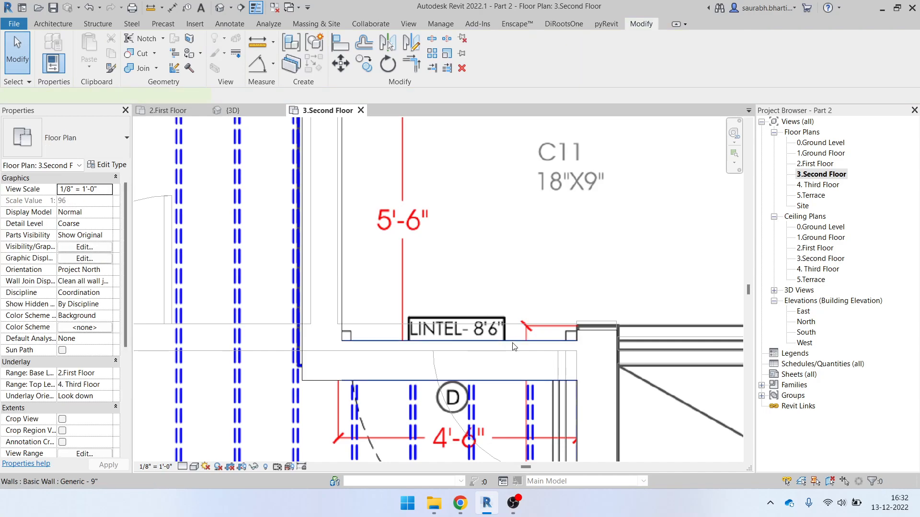
pyautogui.click(510, 358)
pyautogui.moveTo(477, 328); pyautogui.dragTo(467, 353)
pyautogui.scroll(2, 463, 342)
pyautogui.press('Up')
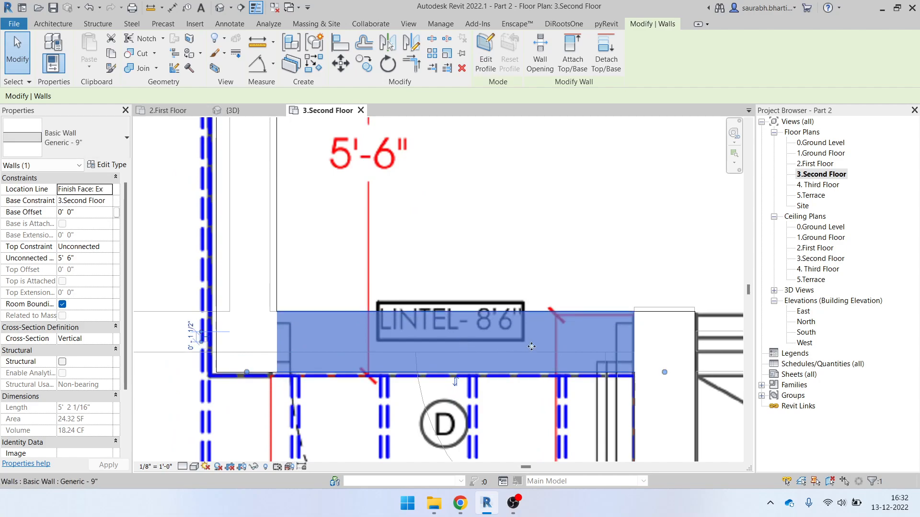
pyautogui.scroll(-4, 493, 359)
pyautogui.press('Escape')
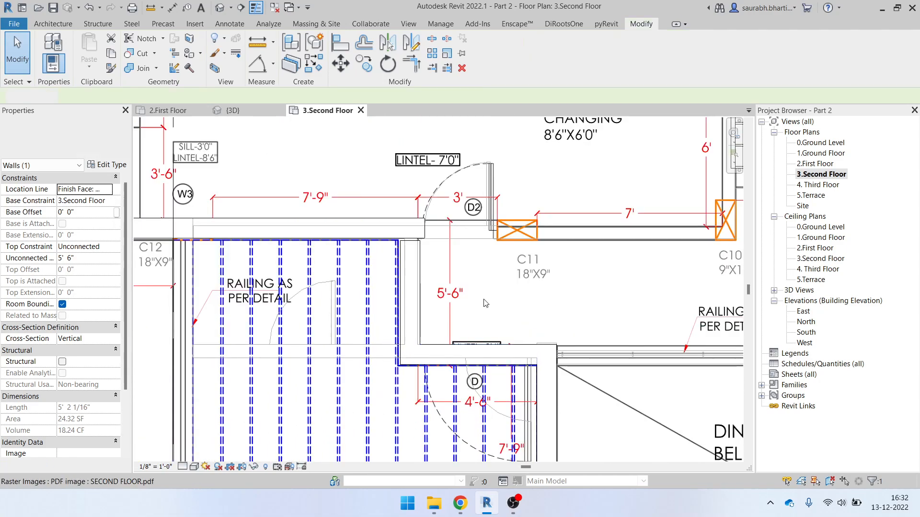
pyautogui.click(418, 257)
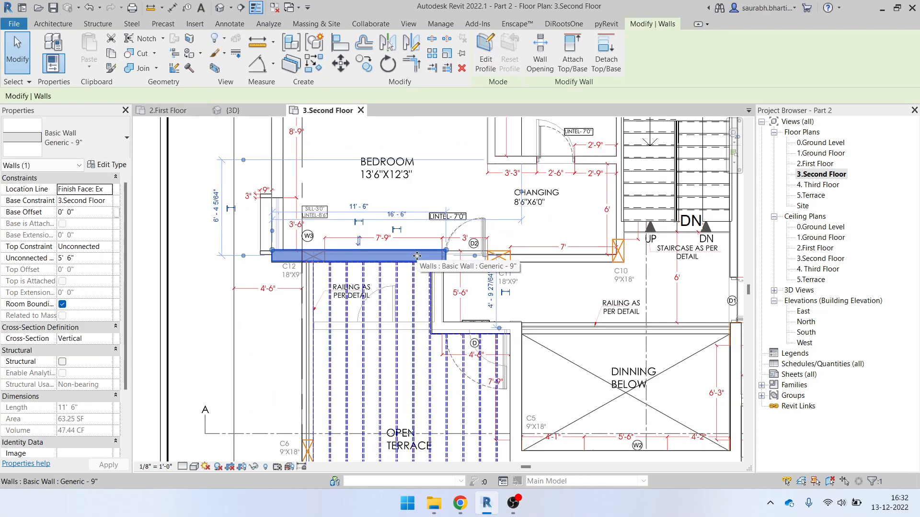
pyautogui.press('Escape')
pyautogui.scroll(4, 456, 269)
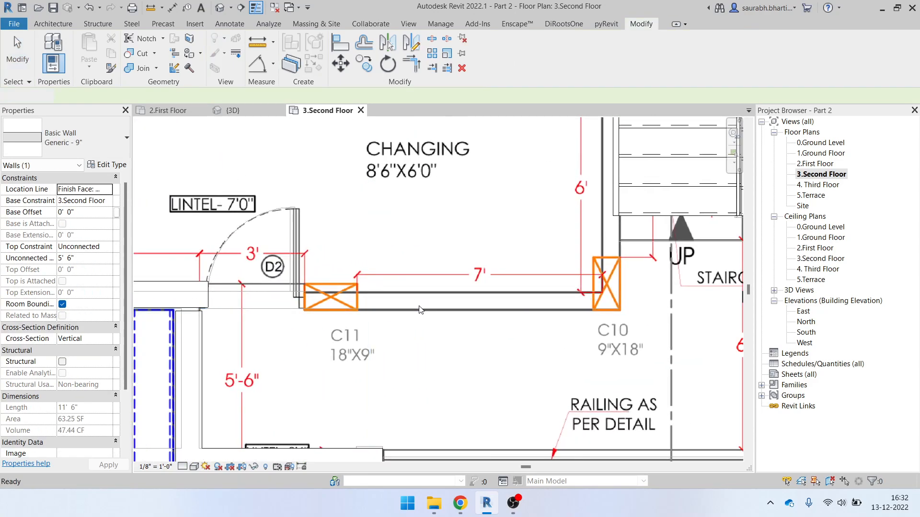
# Draw Generic - 6" walls from the C11 wall end to column C10, then up to the changing room's top wall
pyautogui.press('i')
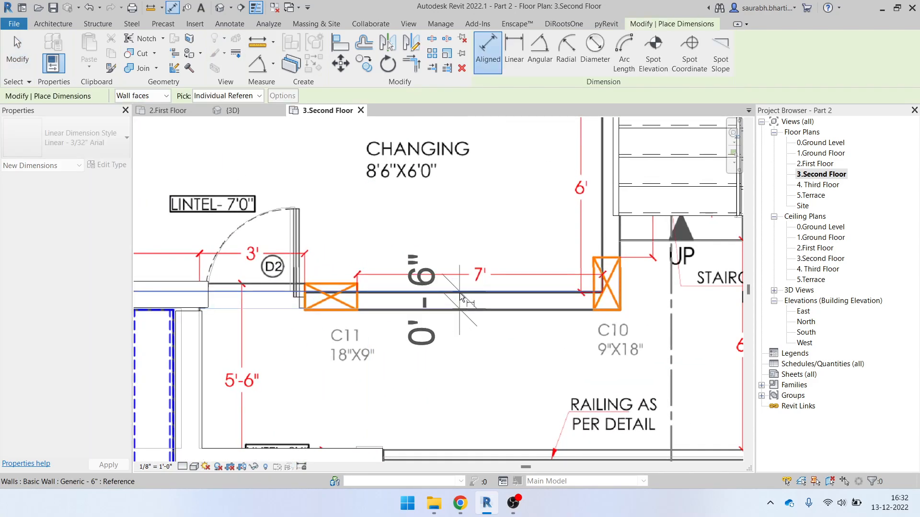
pyautogui.press('Escape')
pyautogui.press('w')
pyautogui.press('a')
pyautogui.click(67, 139)
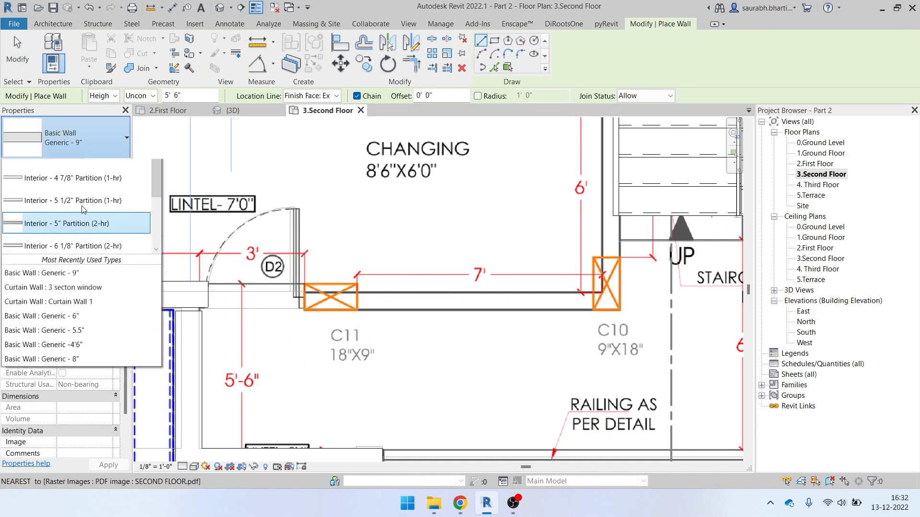
pyautogui.scroll(3, 78, 257)
pyautogui.click(63, 206)
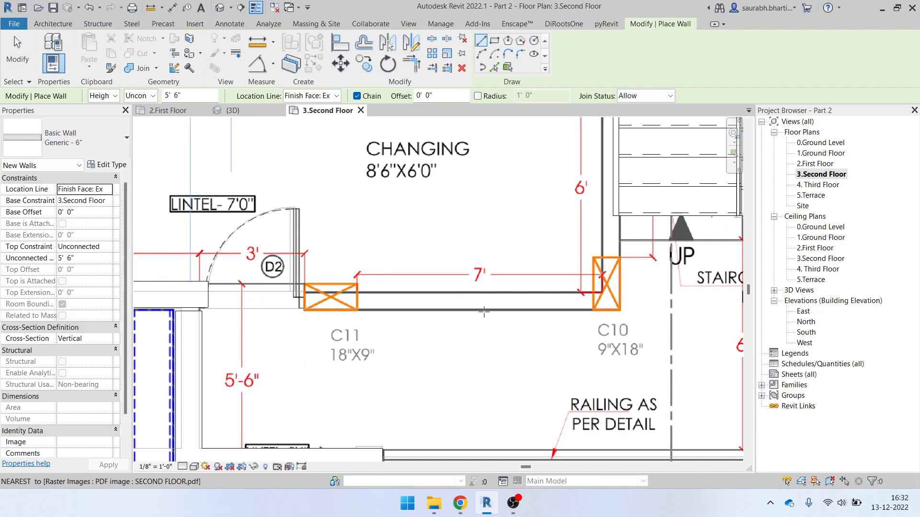
pyautogui.click(303, 290)
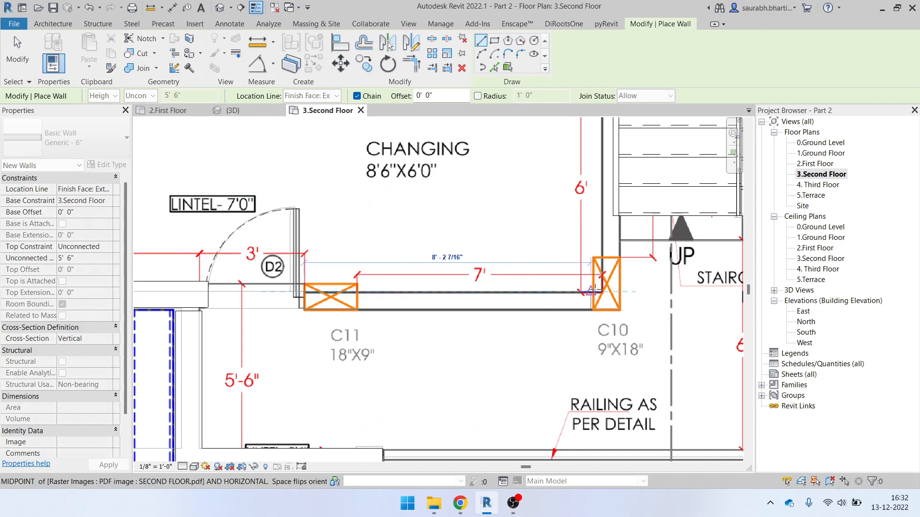
pyautogui.click(621, 291)
pyautogui.scroll(-2, 617, 249)
pyautogui.moveTo(620, 189); pyautogui.dragTo(621, 301, button='middle')
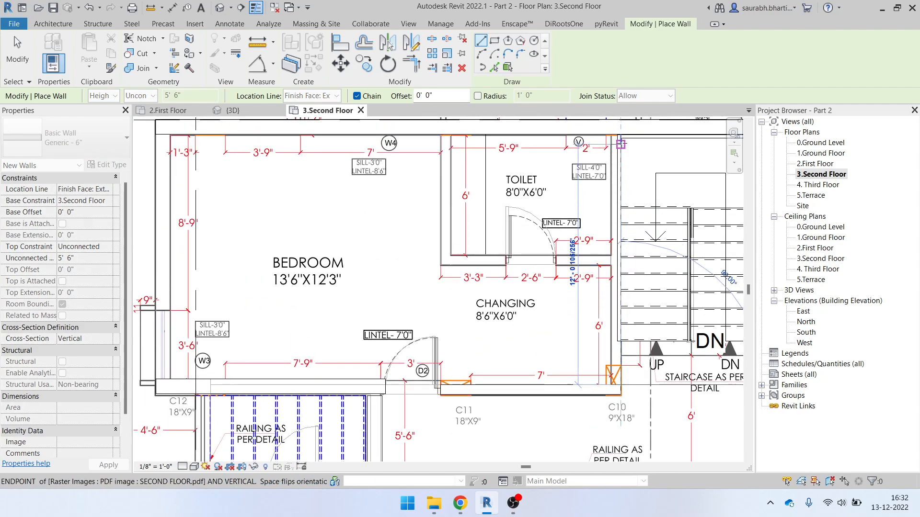
pyautogui.scroll(2, 621, 141)
pyautogui.click(621, 130)
pyautogui.press('Escape')
pyautogui.press('Escape')
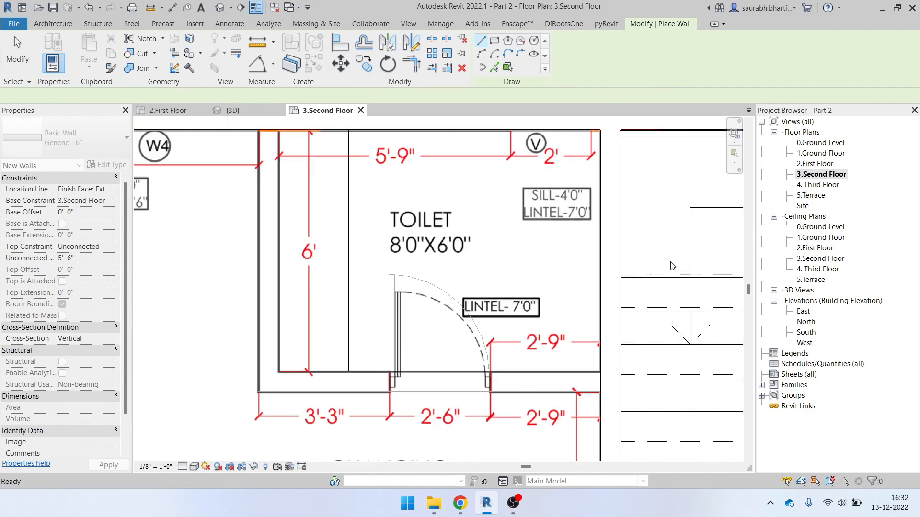
# Draw a wall beside the staircase from its top corner down to its lower corner
pyautogui.moveTo(670, 264); pyautogui.dragTo(291, 255, button='middle')
pyautogui.scroll(-2, 532, 187)
pyautogui.scroll(3, 549, 135)
pyautogui.click(540, 136)
pyautogui.scroll(-3, 541, 143)
pyautogui.scroll(2, 524, 405)
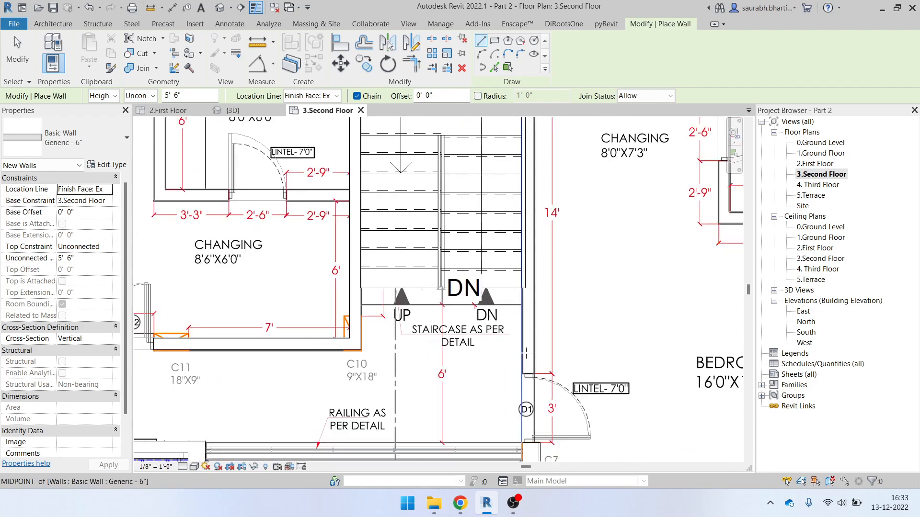
pyautogui.moveTo(531, 167); pyautogui.dragTo(533, 407, button='middle')
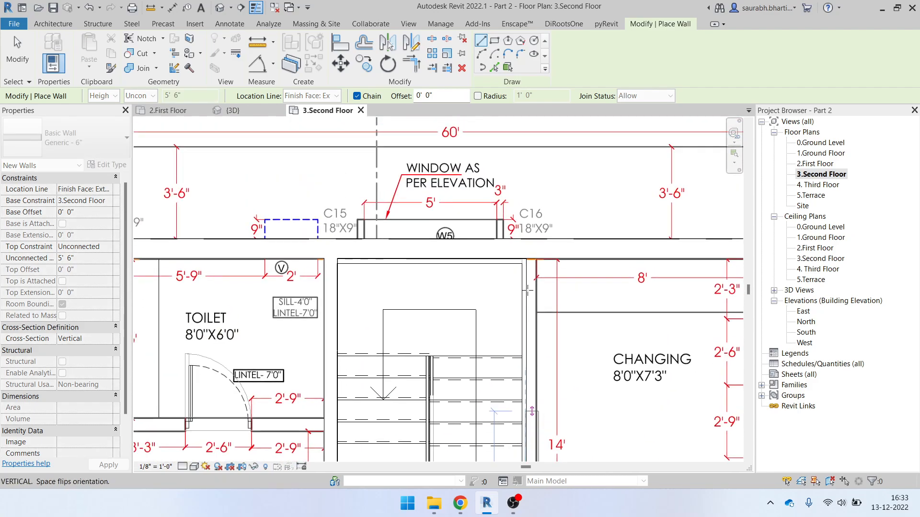
pyautogui.click(530, 248)
pyautogui.scroll(-5, 530, 247)
pyautogui.scroll(3, 495, 315)
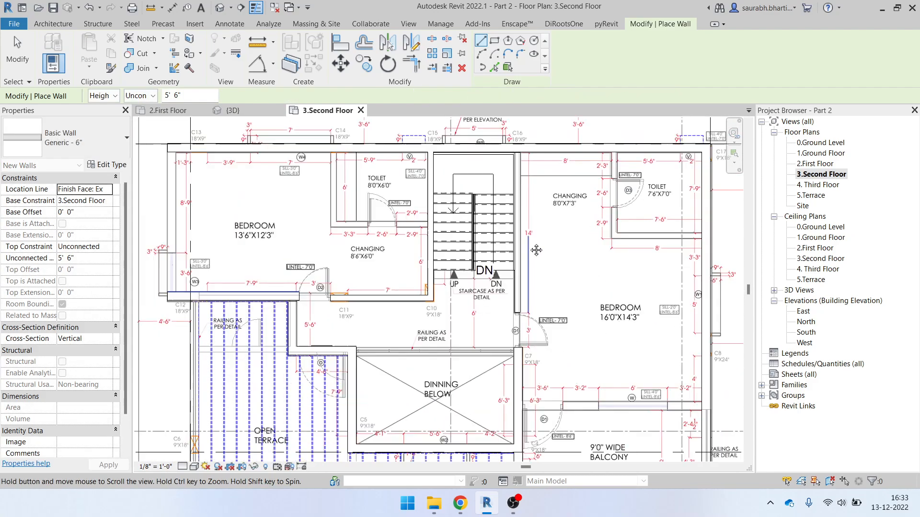
pyautogui.scroll(2, 555, 348)
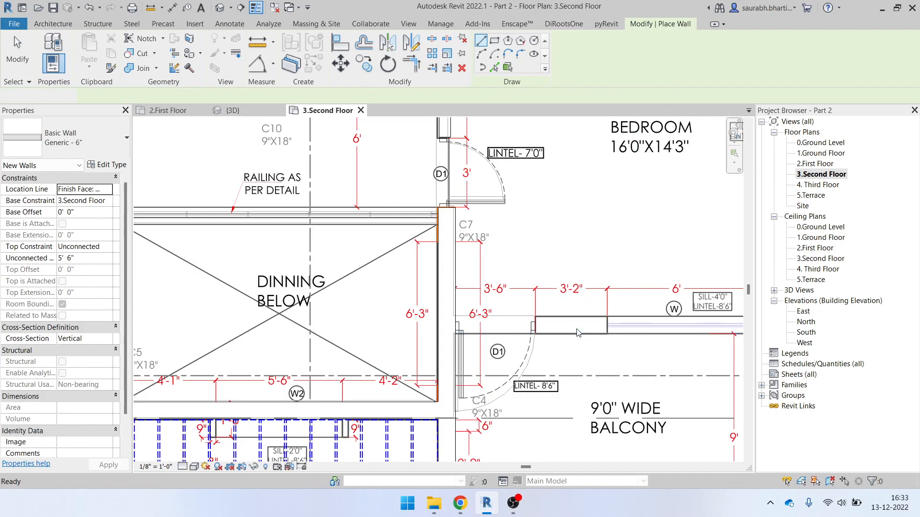
pyautogui.press('Escape')
pyautogui.press('Escape')
# Draw a 15' 6" Generic - 9" wall along the balcony's inner edge below window W
pyautogui.click(450, 307)
pyautogui.press('Escape')
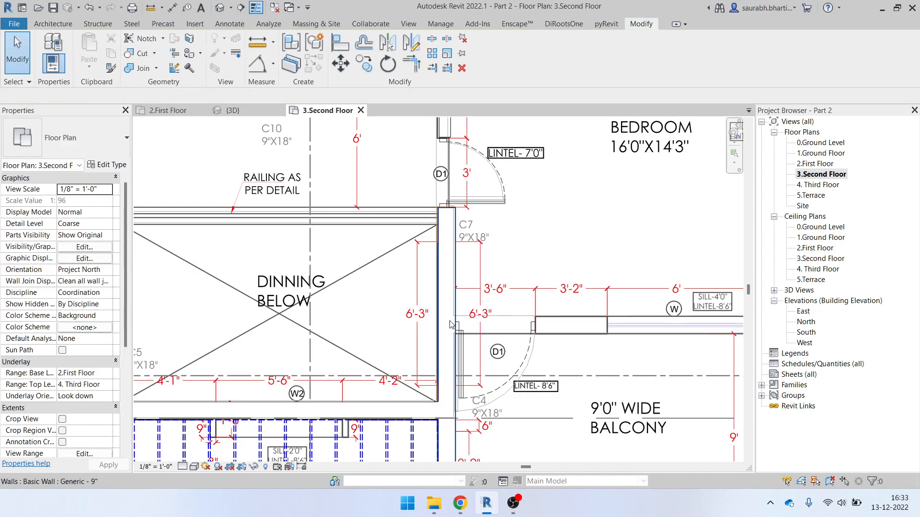
pyautogui.click(446, 316)
pyautogui.scroll(-2, 447, 314)
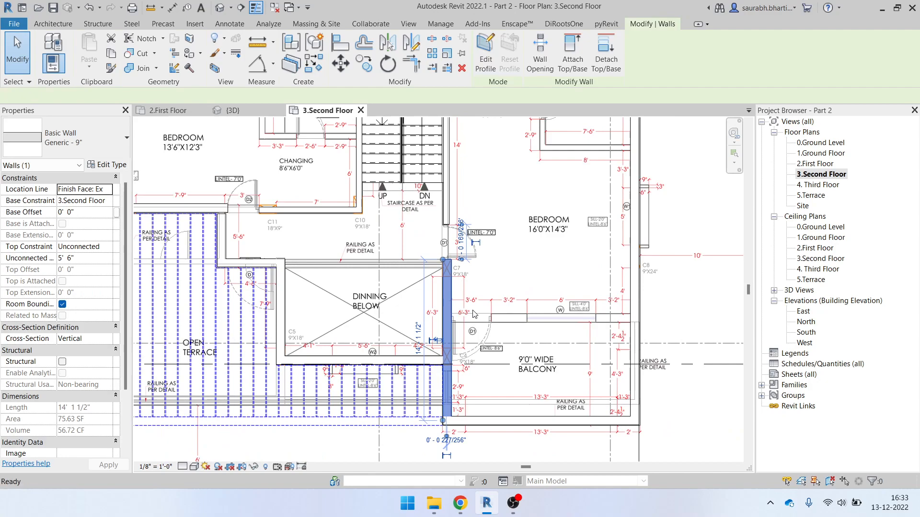
pyautogui.press('w')
pyautogui.press('a')
pyautogui.scroll(3, 472, 315)
pyautogui.click(433, 326)
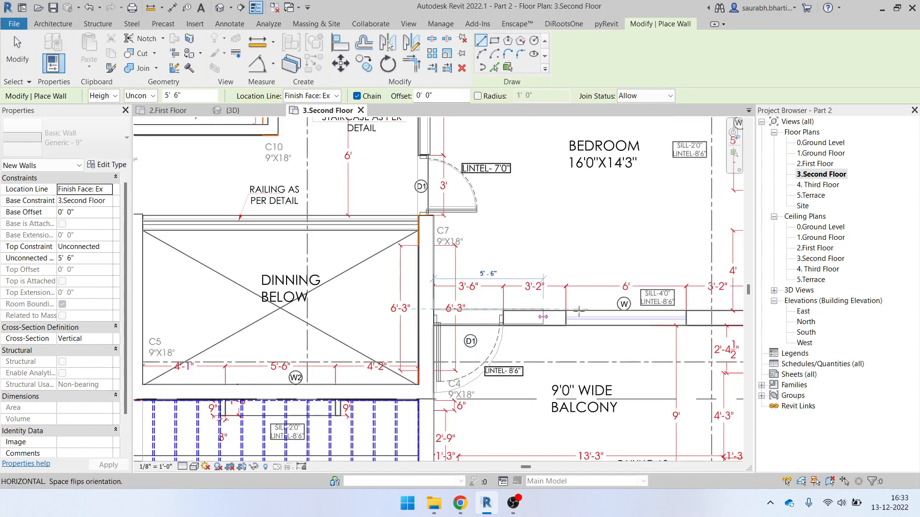
pyautogui.scroll(1, 633, 320)
pyautogui.moveTo(633, 320); pyautogui.dragTo(537, 326, button='middle')
pyautogui.click(667, 332)
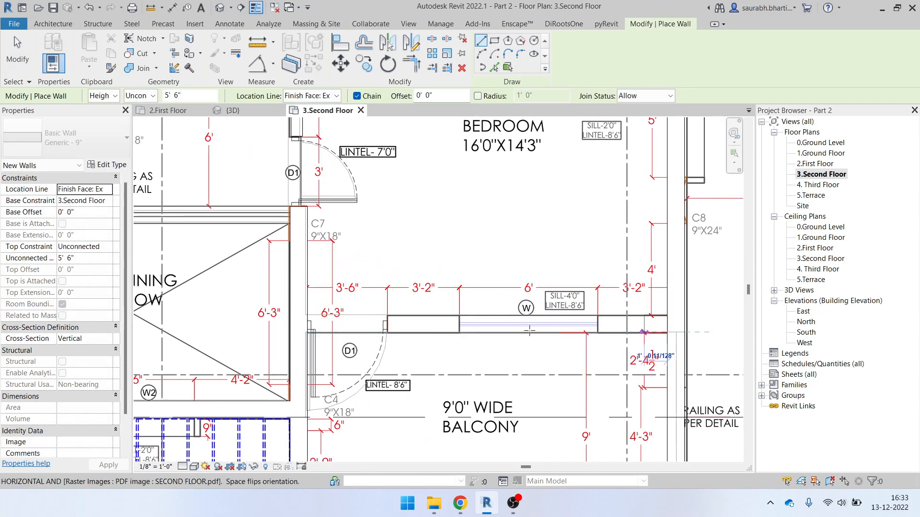
pyautogui.click(309, 332)
pyautogui.scroll(-4, 539, 320)
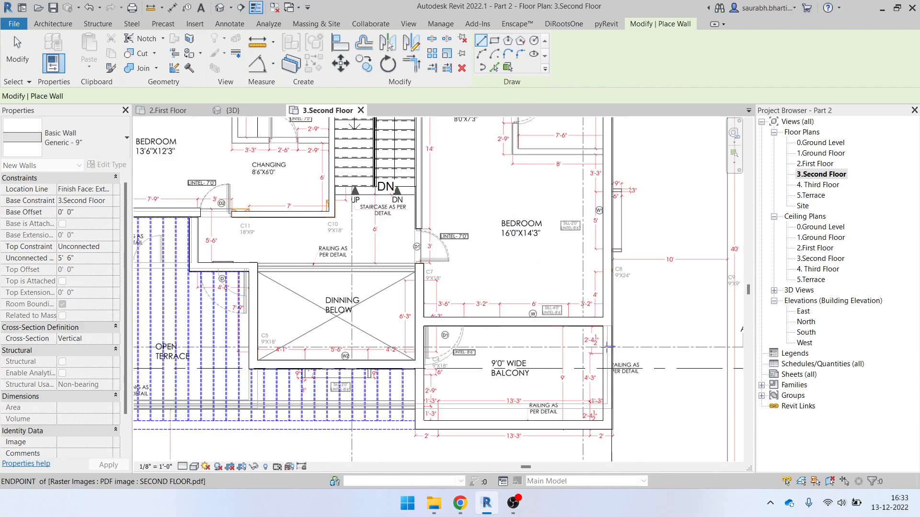
pyautogui.scroll(-2, 617, 346)
pyautogui.scroll(4, 548, 177)
# Trace Generic - 6" walls down the toilet's left side and along its bottom, extending the end to meet the vertical wall
pyautogui.press('Escape')
pyautogui.press('Escape')
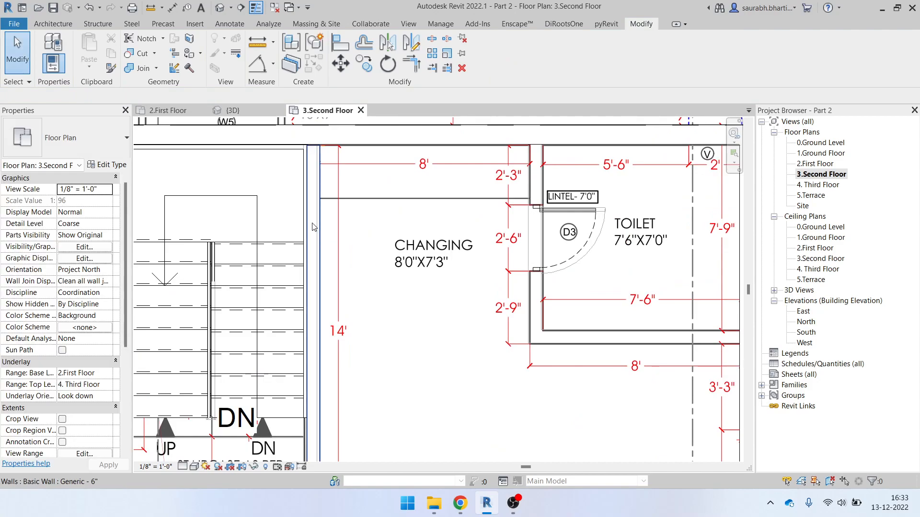
pyautogui.click(321, 225)
pyautogui.scroll(-1, 351, 247)
pyautogui.press('c')
pyautogui.press('s')
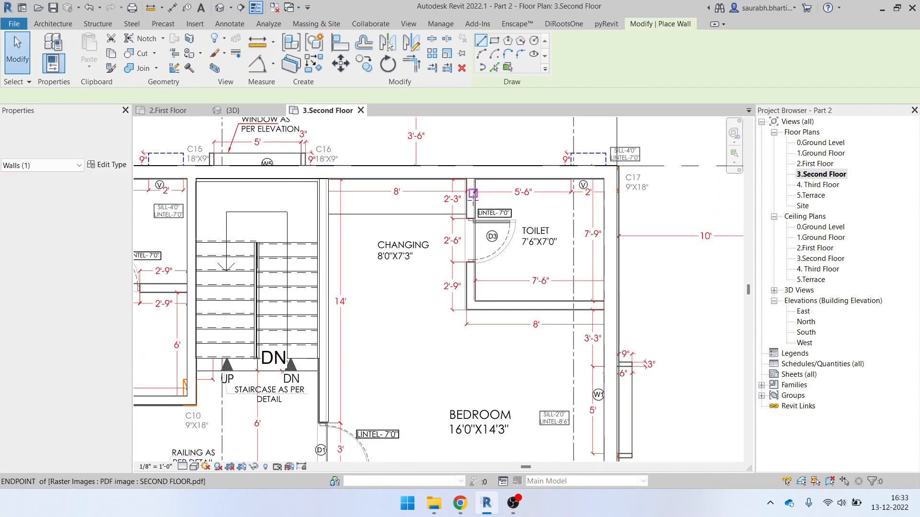
pyautogui.scroll(3, 474, 197)
pyautogui.click(463, 170)
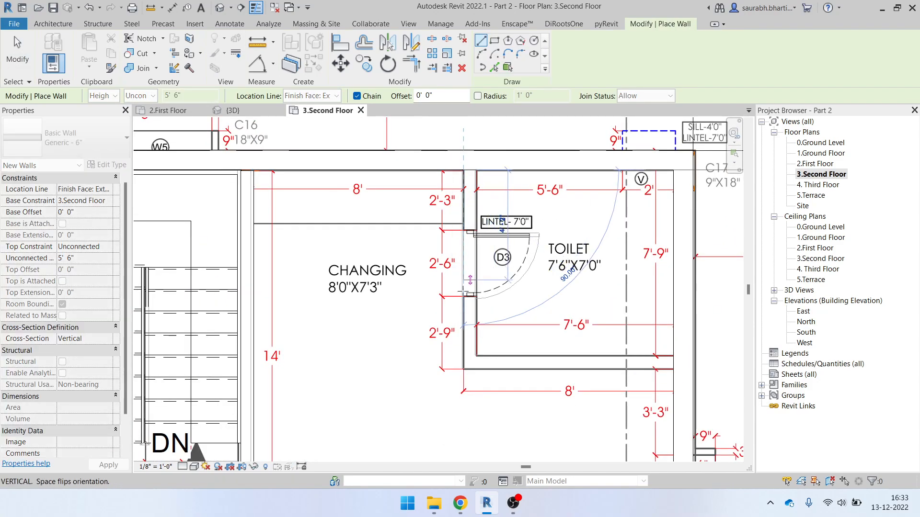
pyautogui.click(465, 369)
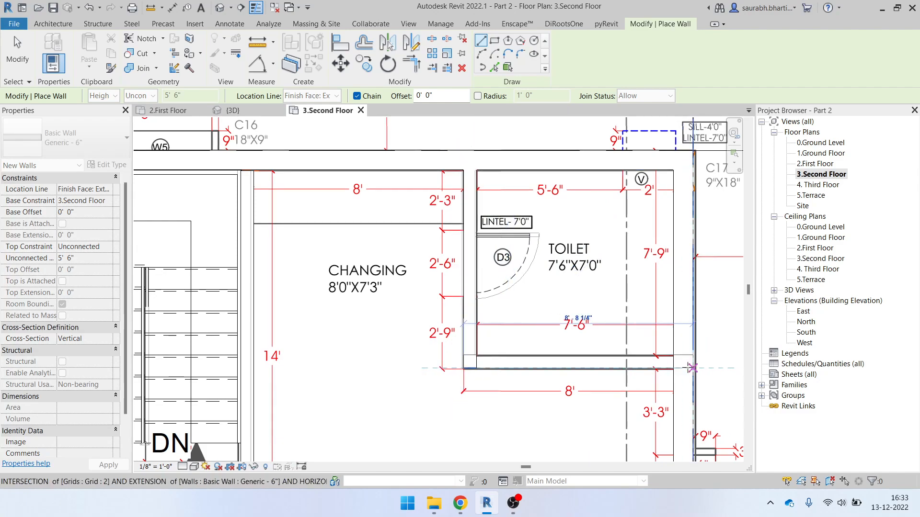
pyautogui.click(673, 362)
pyautogui.press('Escape')
pyautogui.press('Escape')
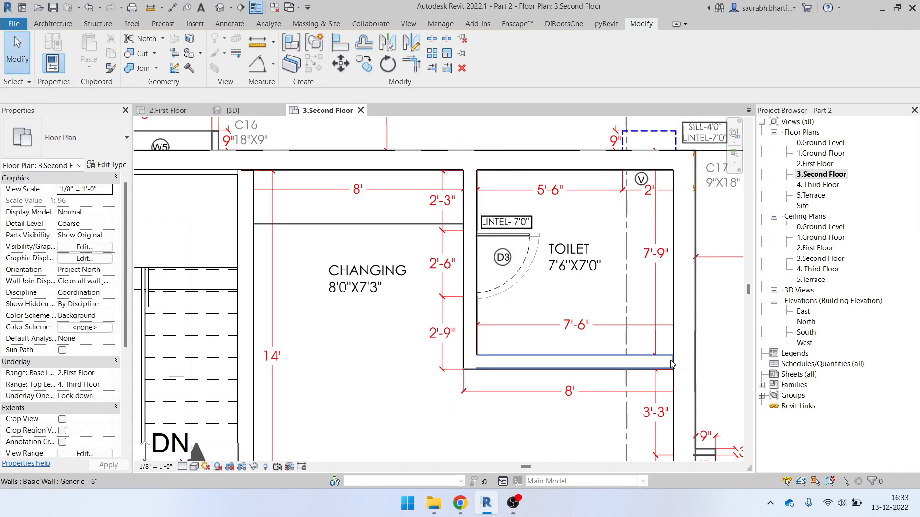
pyautogui.click(671, 363)
pyautogui.scroll(3, 671, 363)
pyautogui.moveTo(672, 374); pyautogui.dragTo(688, 373)
pyautogui.press('Escape')
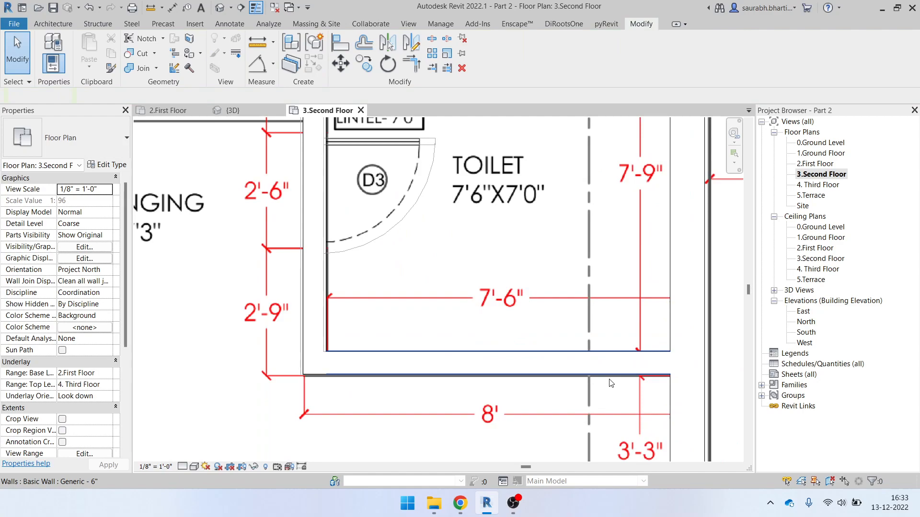
# Draw another wall from the bedroom's corner to the snapped end point
pyautogui.scroll(-5, 611, 383)
pyautogui.scroll(-3, 596, 333)
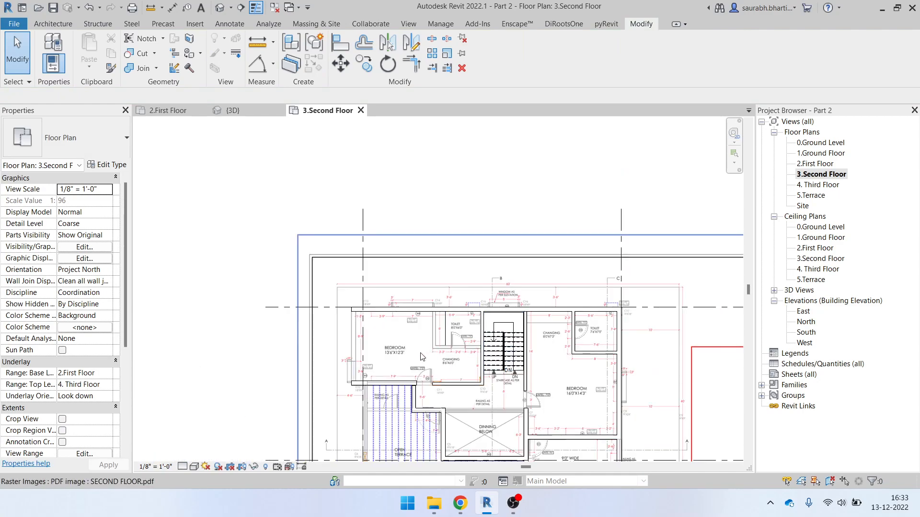
pyautogui.scroll(5, 422, 356)
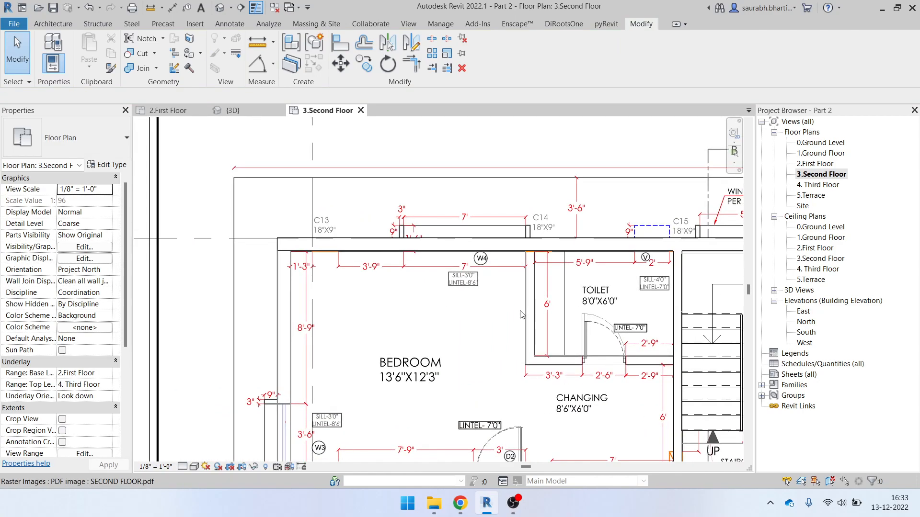
pyautogui.click(525, 309)
pyautogui.press('Escape')
pyautogui.press('w')
pyautogui.press('a')
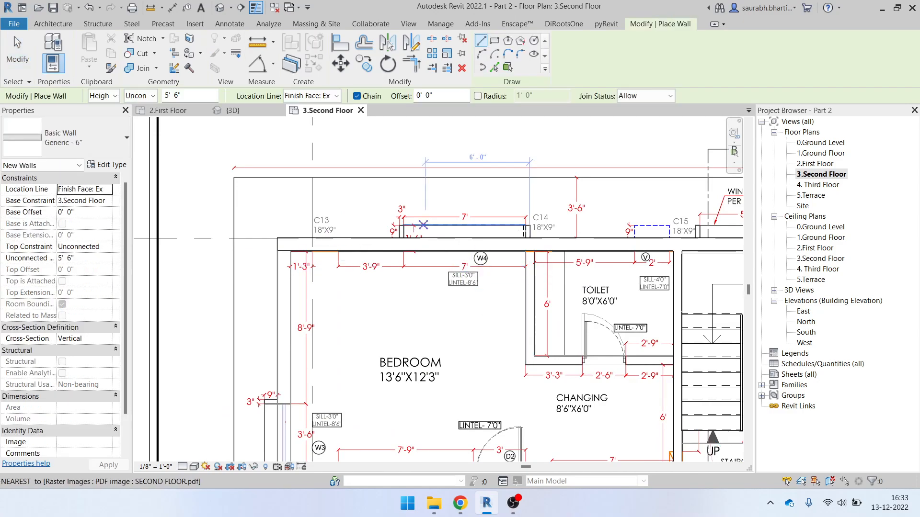
pyautogui.scroll(2, 548, 283)
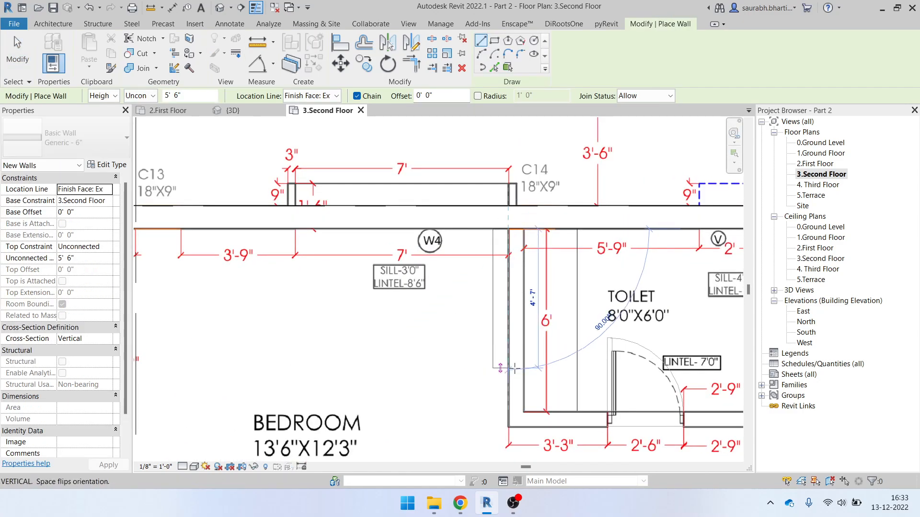
pyautogui.click(508, 426)
pyautogui.moveTo(628, 432); pyautogui.dragTo(415, 423, button='middle')
pyautogui.click(558, 411)
pyautogui.press('Escape')
pyautogui.press('Escape')
# Assign the Architectural Plan view template to 3.Second Floor through the View Template property
pyautogui.scroll(-3, 562, 393)
pyautogui.scroll(-5, 100, 394)
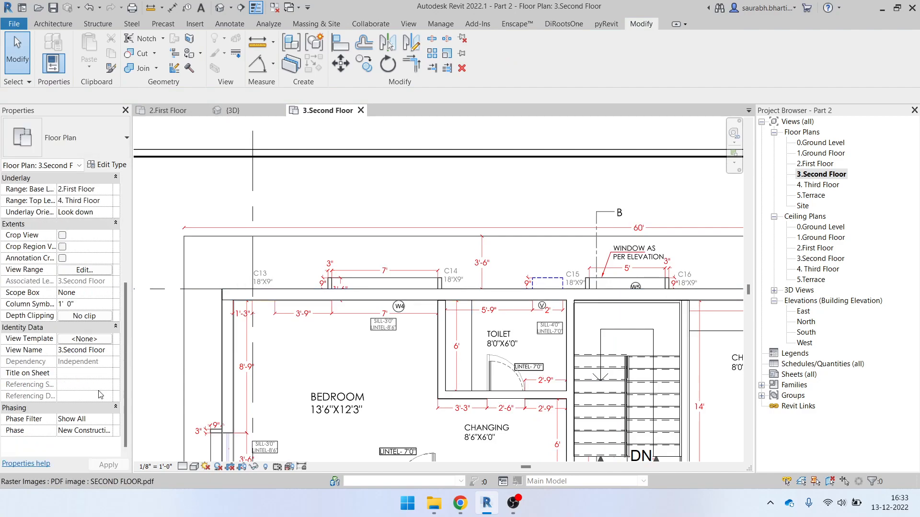
pyautogui.click(92, 341)
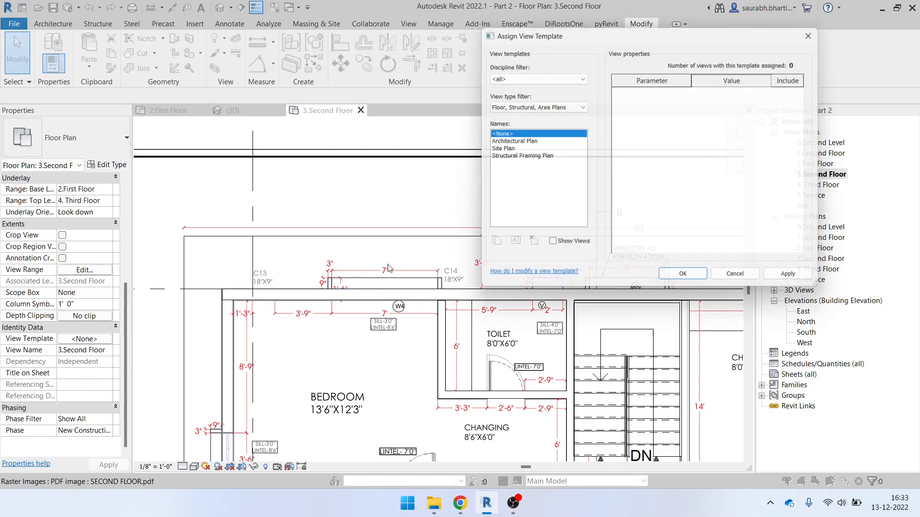
pyautogui.click(556, 143)
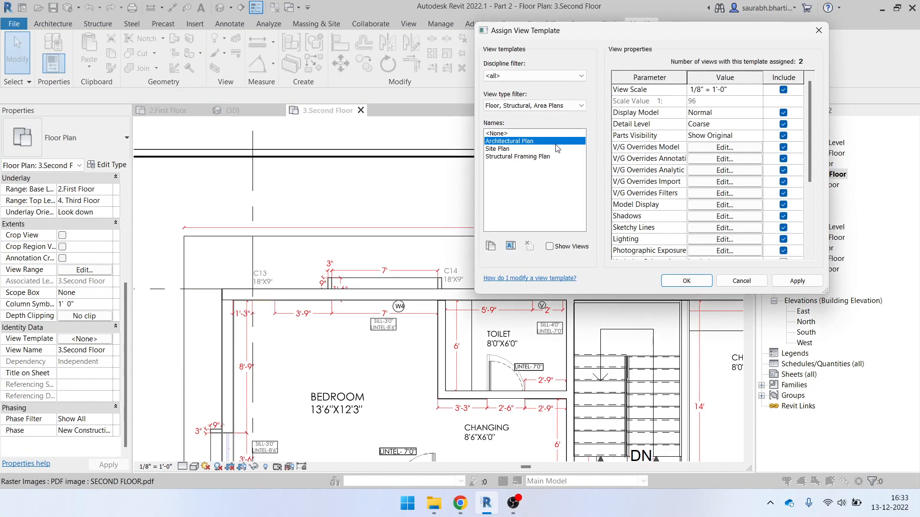
pyautogui.click(694, 287)
pyautogui.scroll(-5, 367, 265)
pyautogui.scroll(6, 493, 214)
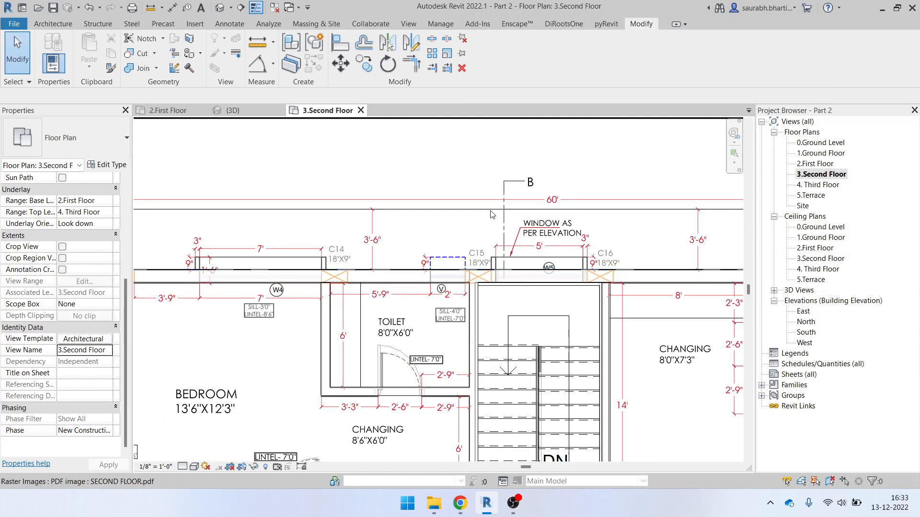
pyautogui.scroll(-2, 494, 215)
pyautogui.scroll(-1, 400, 245)
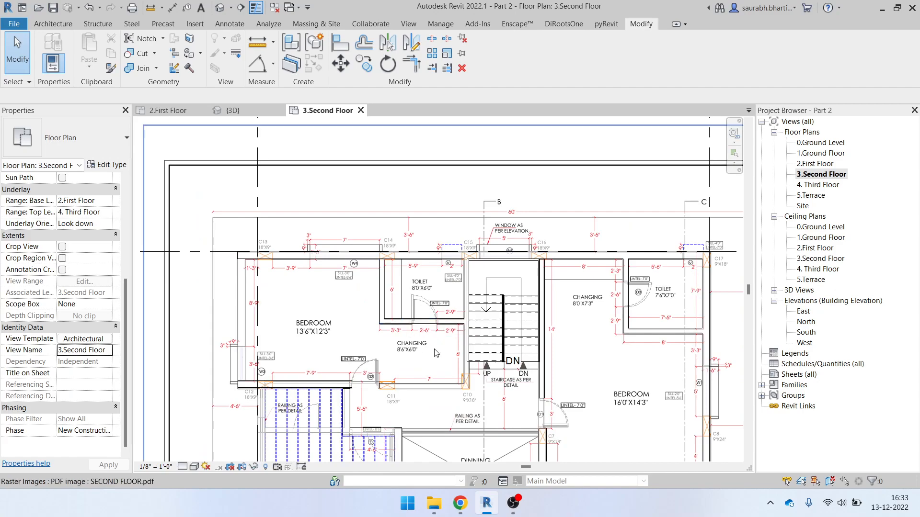
# Place a flipped Single-Flush 30" x 80" door in the toilet wall
pyautogui.scroll(3, 433, 344)
pyautogui.press('d')
pyautogui.press('r')
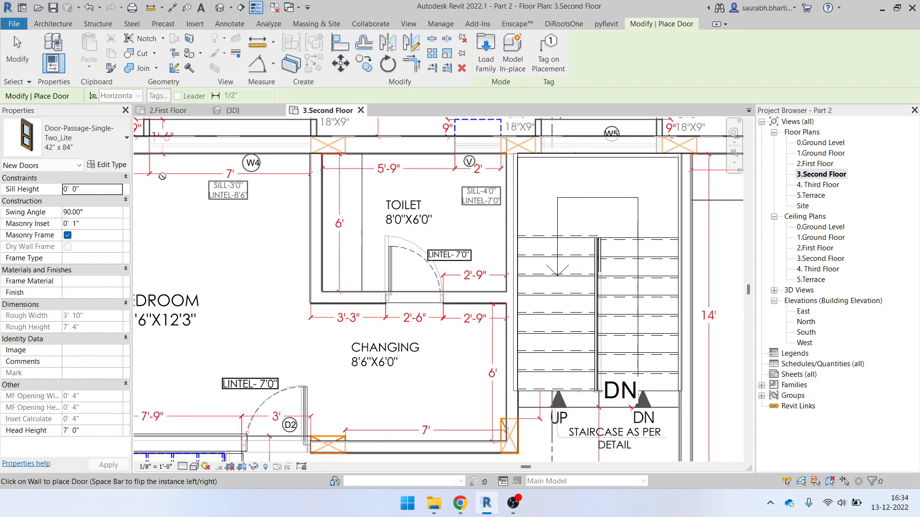
pyautogui.click(84, 136)
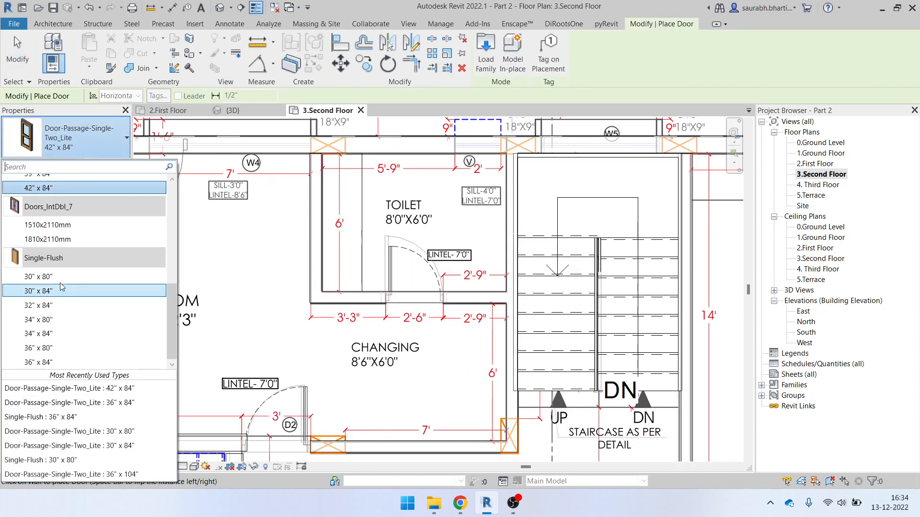
pyautogui.click(39, 277)
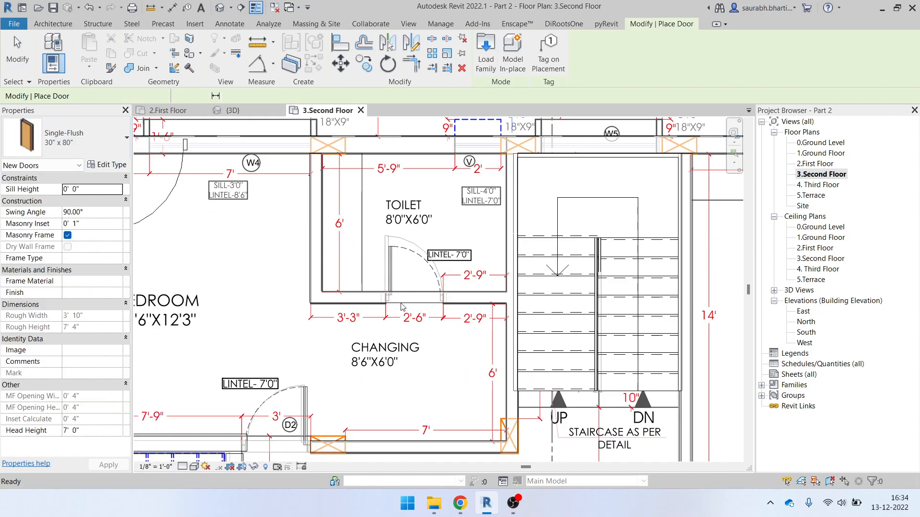
pyautogui.press('space')
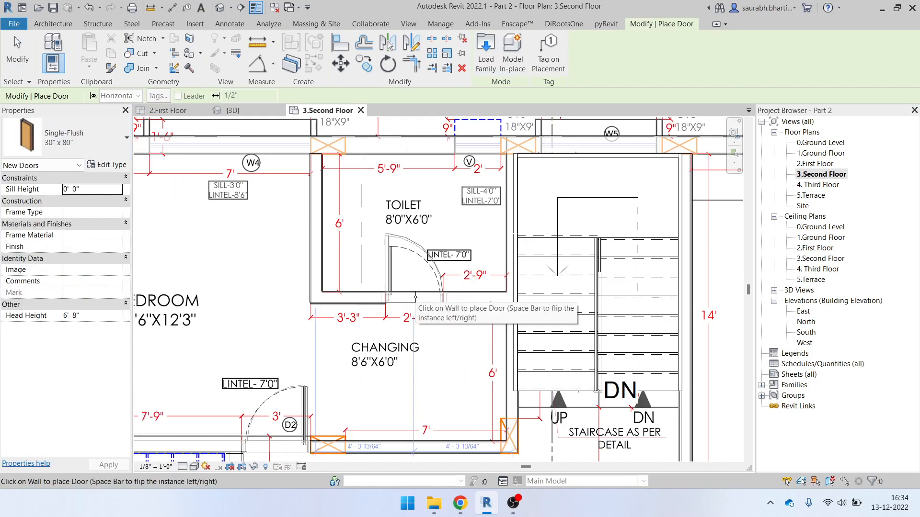
pyautogui.click(415, 297)
# Reselect the Single-Flush 30" x 80" door type and move the view toward the balcony area
pyautogui.scroll(-2, 412, 307)
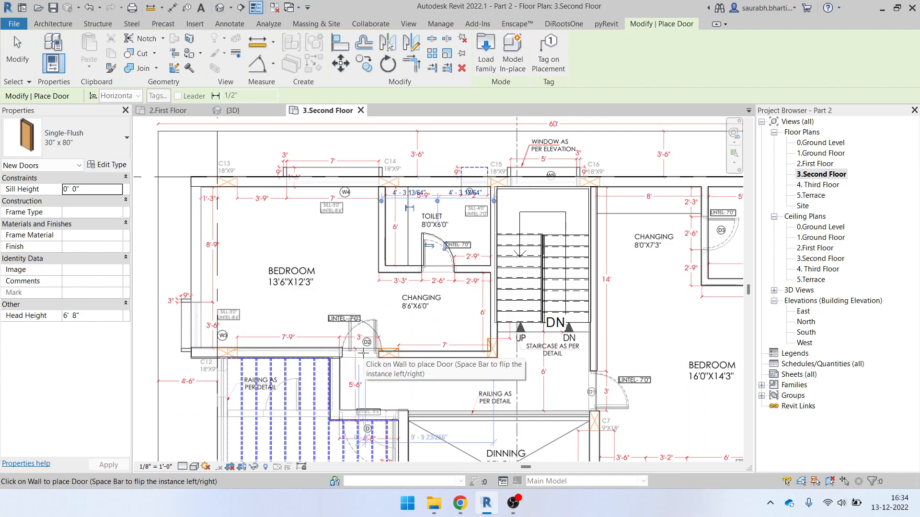
pyautogui.scroll(2, 357, 353)
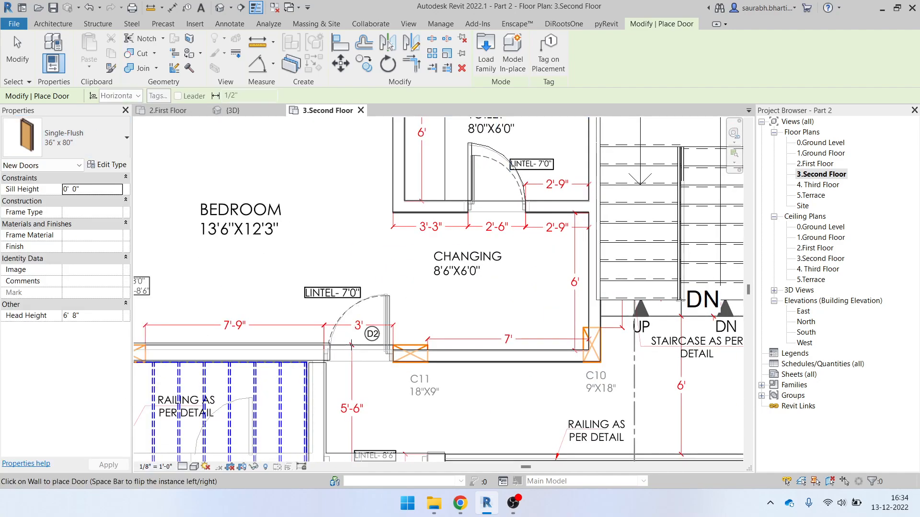
pyautogui.scroll(-3, 349, 282)
pyautogui.moveTo(505, 386); pyautogui.dragTo(341, 429, button='middle')
pyautogui.scroll(5, 474, 264)
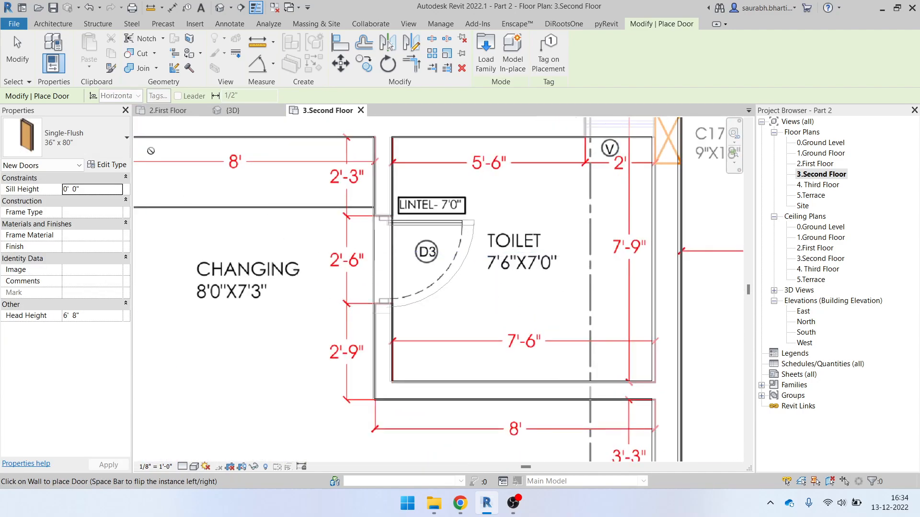
pyautogui.click(93, 137)
pyautogui.click(74, 278)
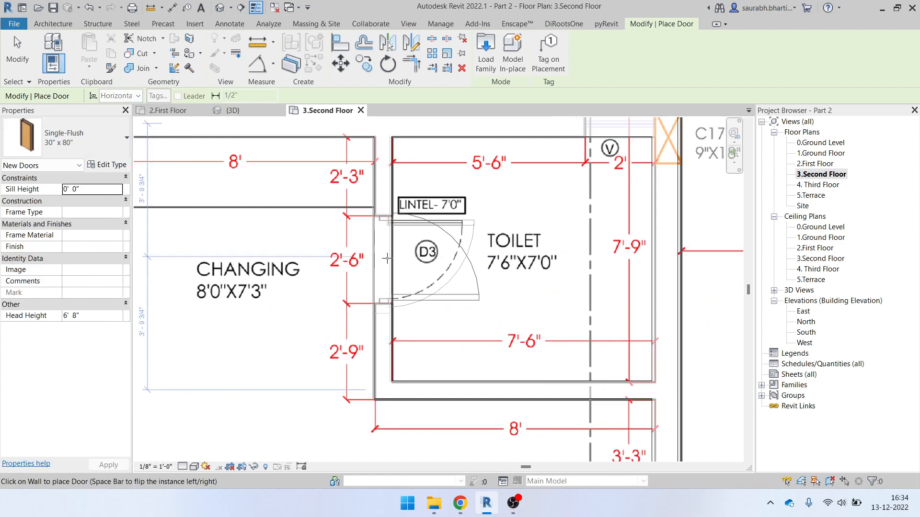
pyautogui.scroll(-5, 386, 260)
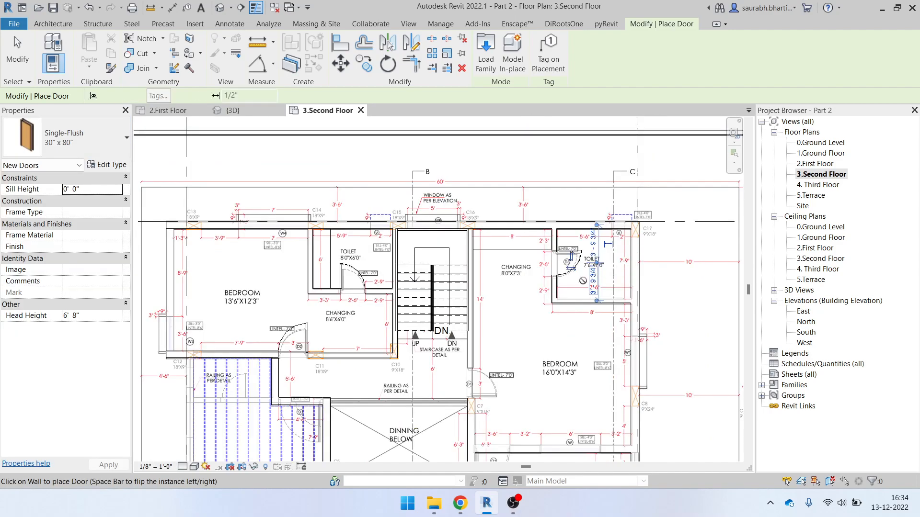
pyautogui.moveTo(489, 319); pyautogui.dragTo(544, 166, button='middle')
pyautogui.scroll(-1, 545, 167)
pyautogui.scroll(6, 569, 279)
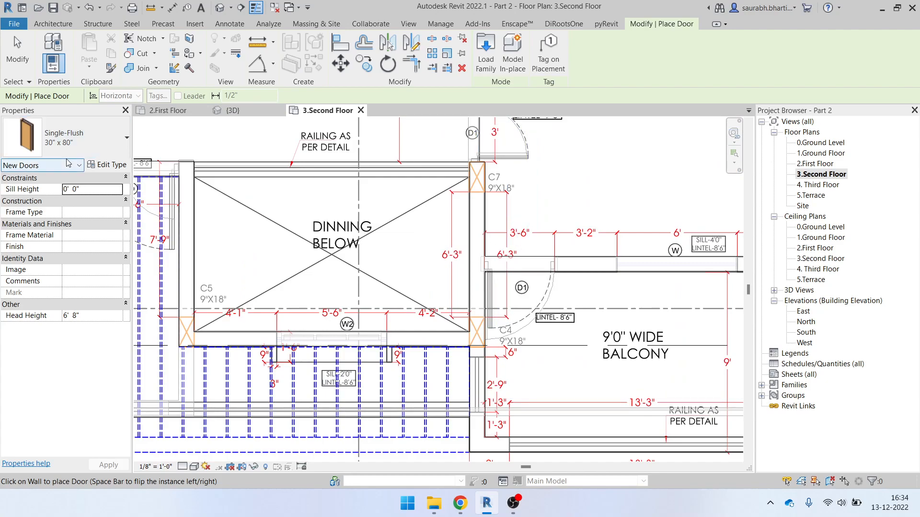
# Switch the door type to Door-Passage-Single-Two_Lite 42" x 84"
pyautogui.click(79, 144)
pyautogui.scroll(1, 91, 327)
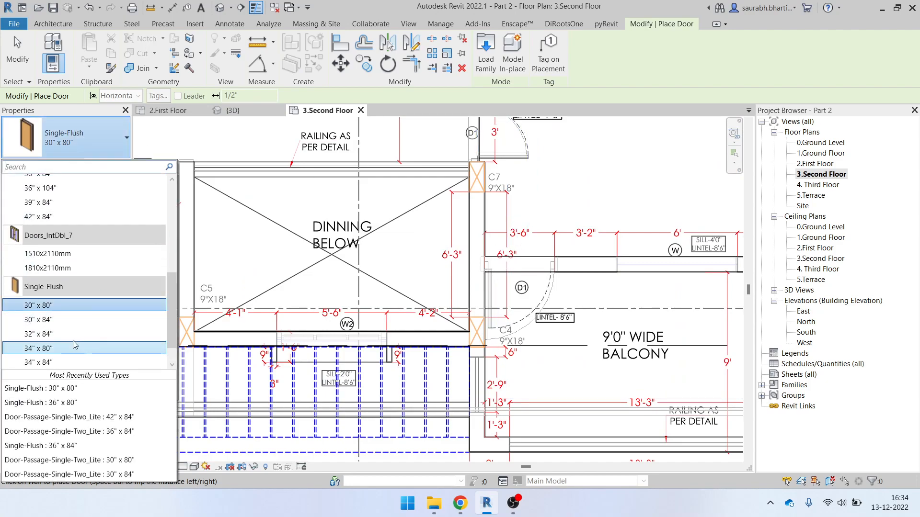
pyautogui.scroll(-1, 70, 348)
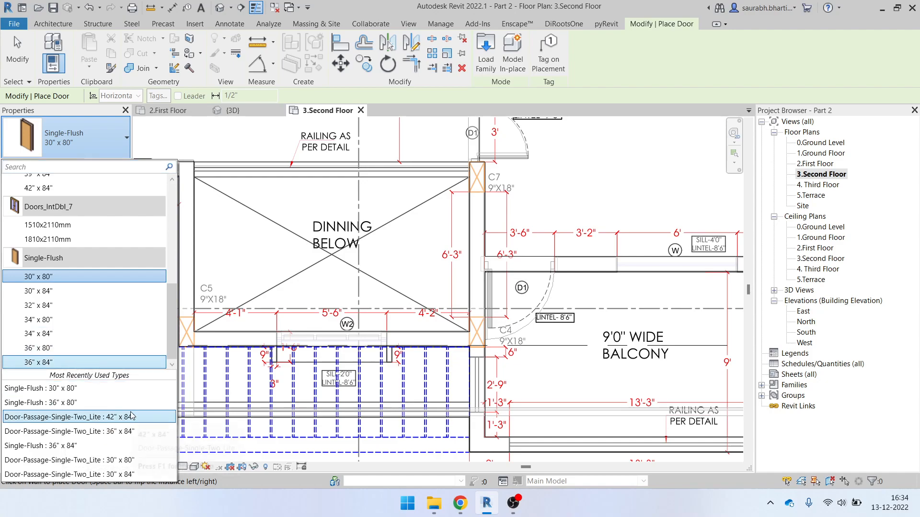
pyautogui.click(122, 418)
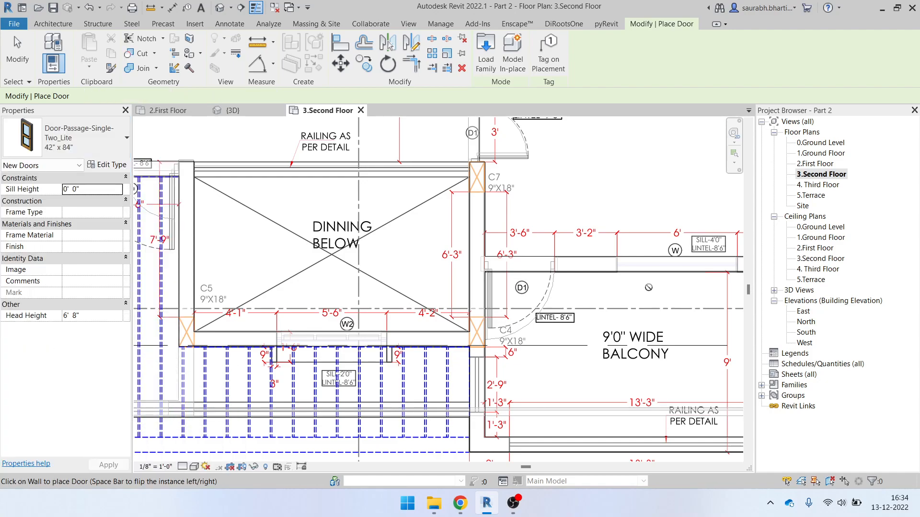
pyautogui.scroll(2, 530, 276)
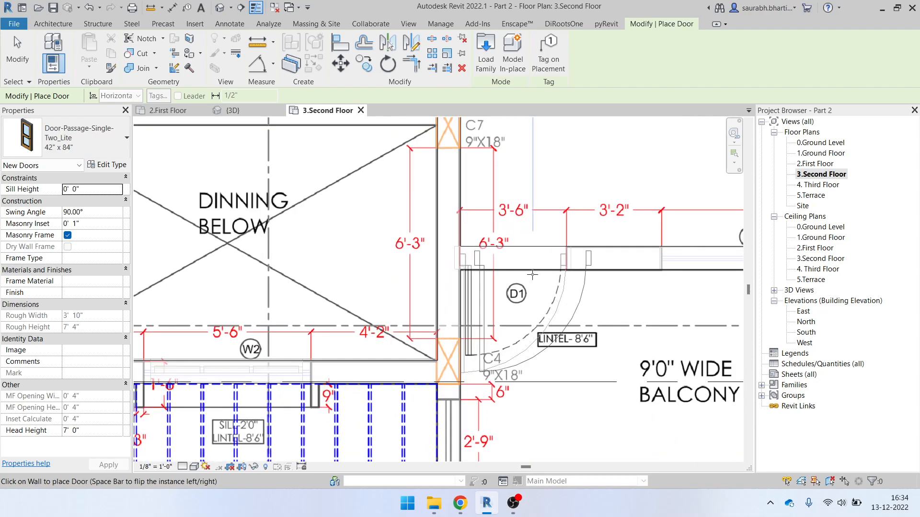
pyautogui.scroll(-3, 571, 272)
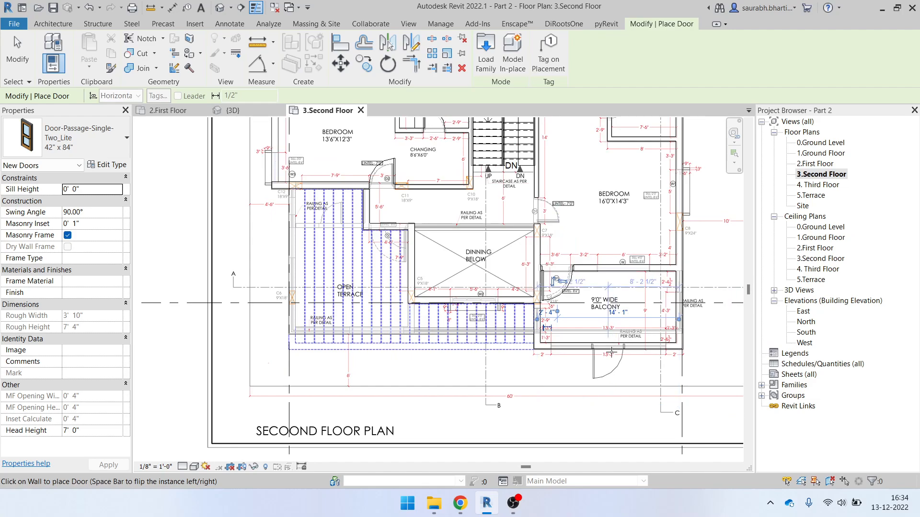
pyautogui.scroll(1, 354, 157)
# Pan around the balcony and upper rooms, then exit door placement
pyautogui.moveTo(353, 157); pyautogui.dragTo(364, 358, button='middle')
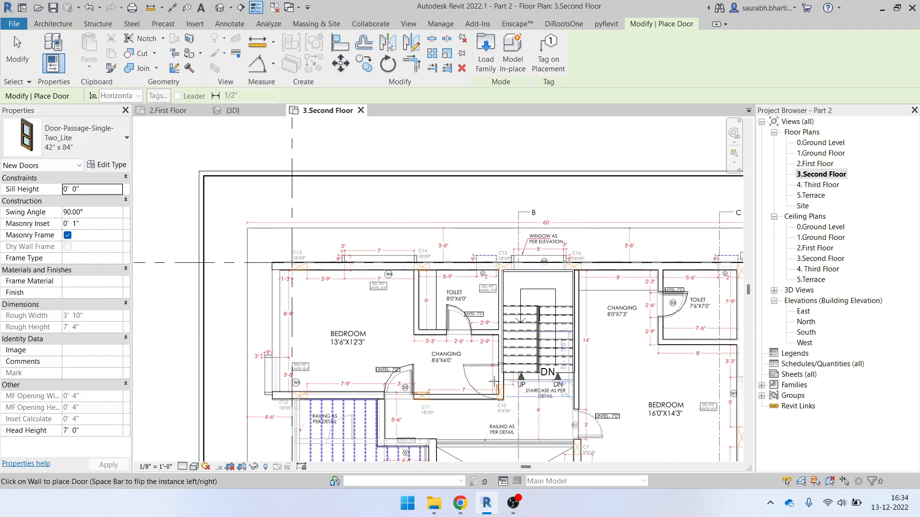
pyautogui.scroll(1, 491, 380)
pyautogui.moveTo(490, 381); pyautogui.dragTo(391, 249, button='middle')
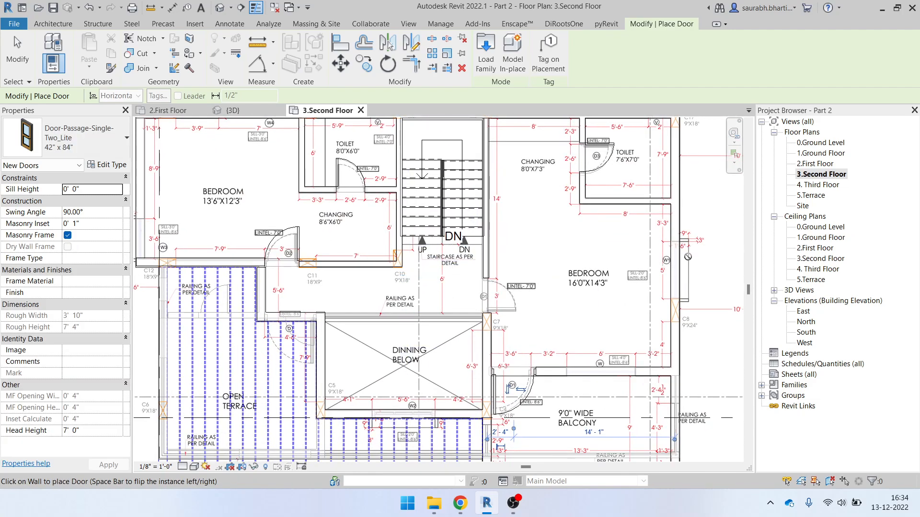
pyautogui.moveTo(688, 257); pyautogui.dragTo(634, 362, button='middle')
pyautogui.scroll(2, 623, 364)
pyautogui.scroll(-4, 593, 310)
pyautogui.press('Escape')
pyautogui.scroll(3, 261, 192)
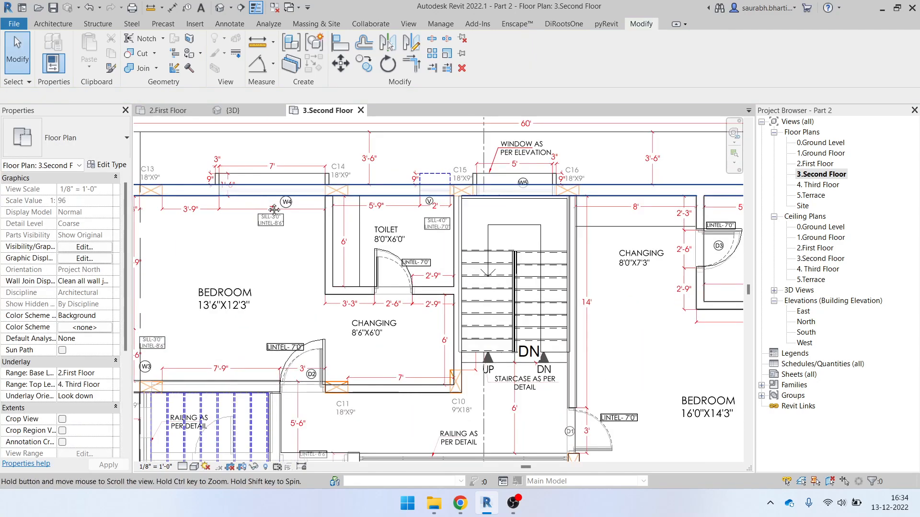
pyautogui.moveTo(261, 188); pyautogui.dragTo(402, 261, button='middle')
pyautogui.scroll(2, 406, 261)
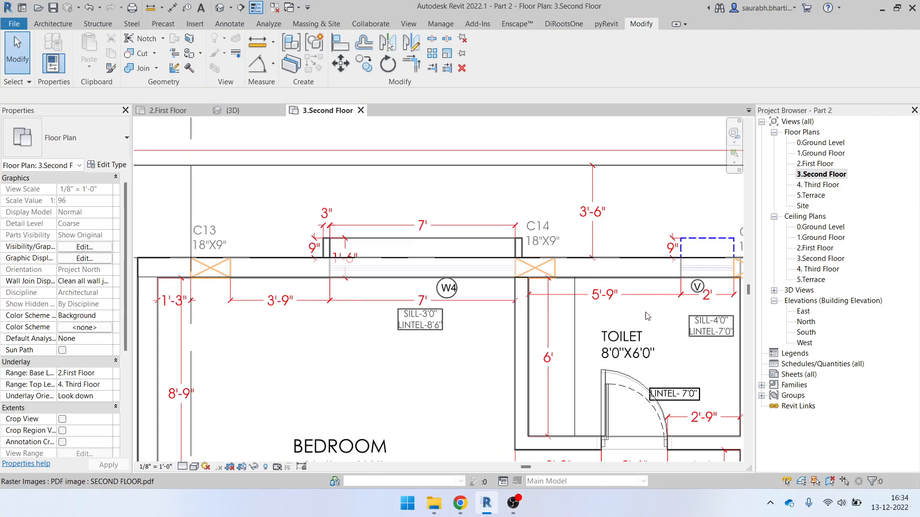
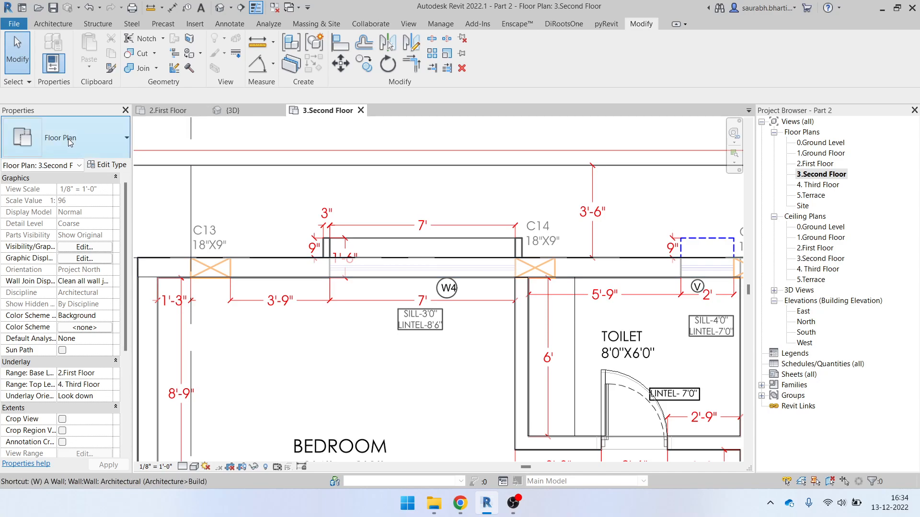
# Place a Fixed 84" x 66" window in the second-floor wall opening at W4
pyautogui.press('w')
pyautogui.press('n')
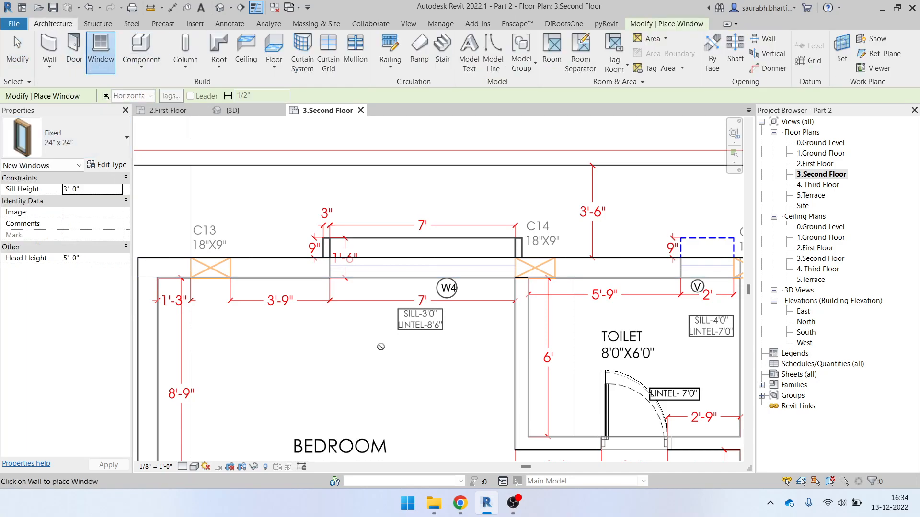
pyautogui.click(513, 504)
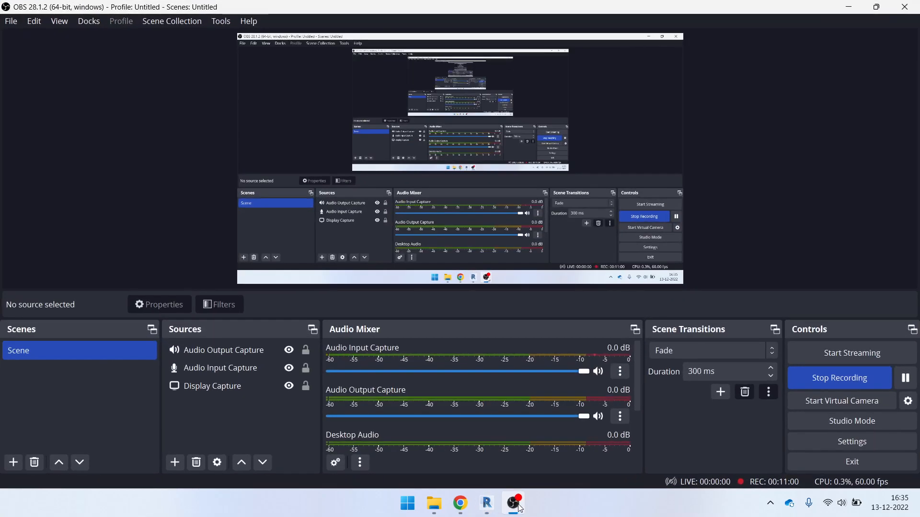
pyautogui.click(513, 504)
pyautogui.click(72, 139)
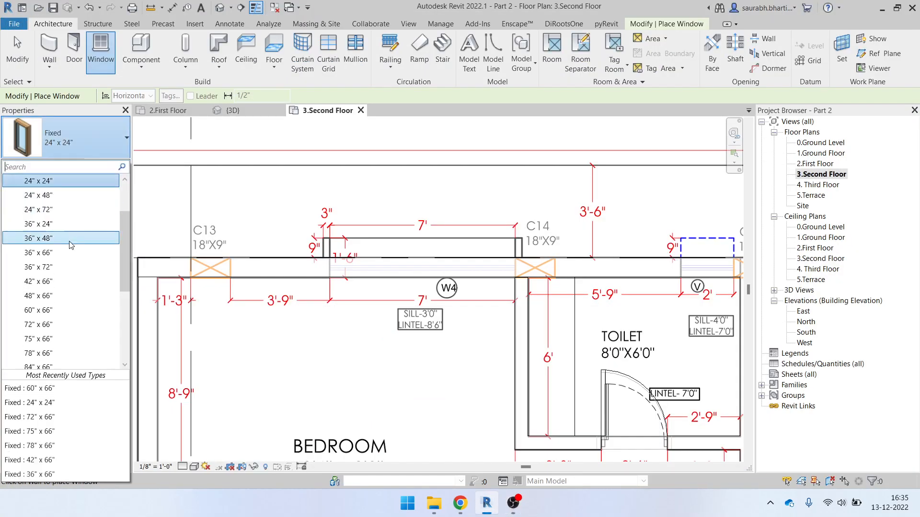
pyautogui.scroll(-2, 71, 281)
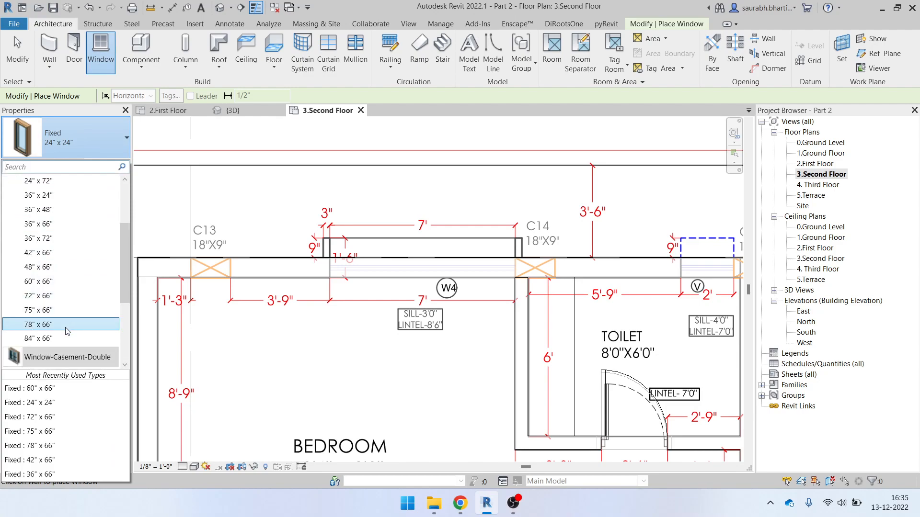
pyautogui.click(66, 339)
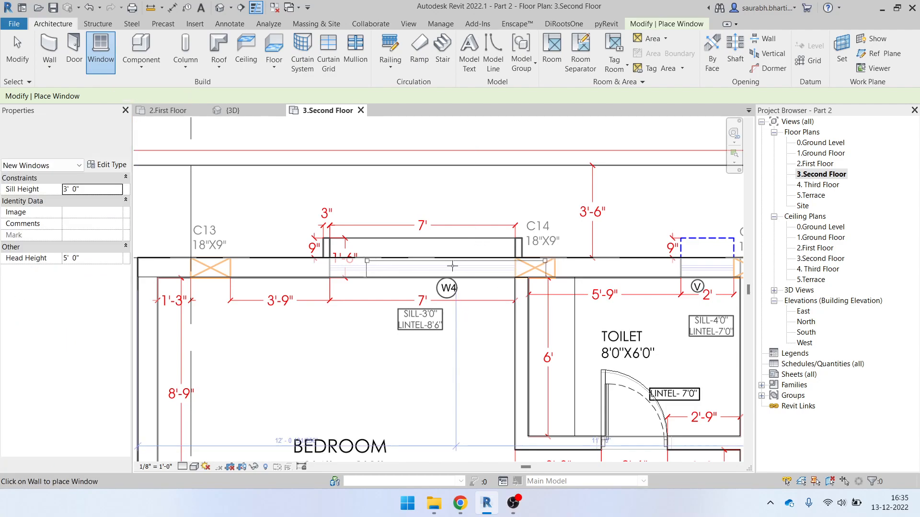
pyautogui.click(423, 262)
pyautogui.scroll(-2, 375, 245)
pyautogui.moveTo(588, 267); pyautogui.dragTo(436, 231, button='middle')
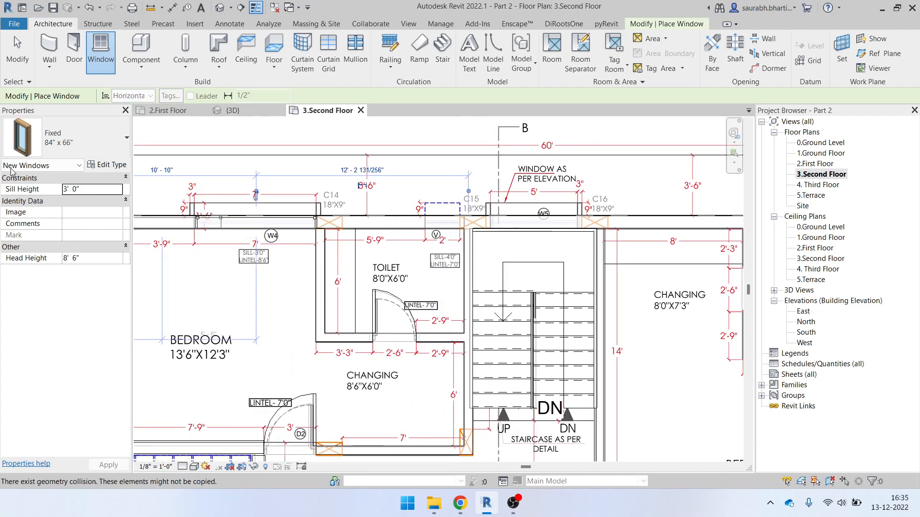
# After trying the 24" x 48" and 24" x 24" types, place a 60" x 66" window above the stair
pyautogui.click(65, 138)
pyautogui.scroll(1, 97, 277)
pyautogui.scroll(3, 96, 277)
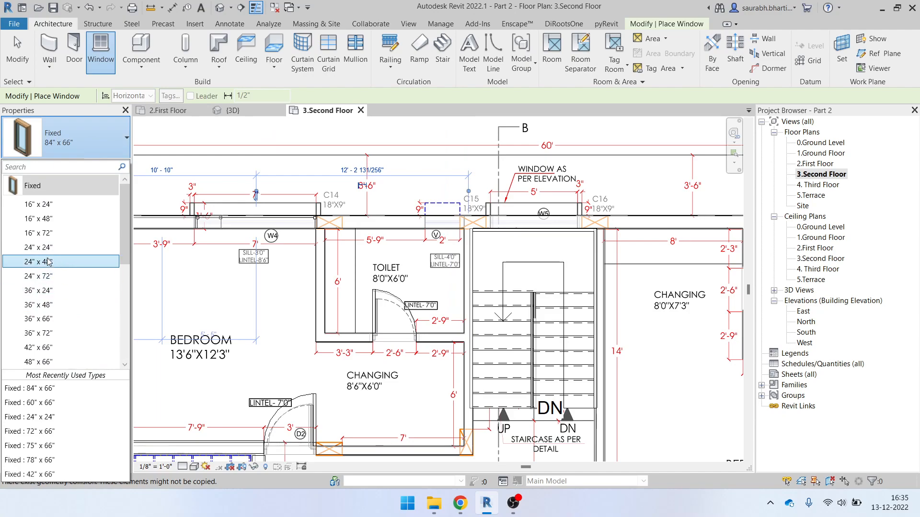
pyautogui.moveTo(67, 265)
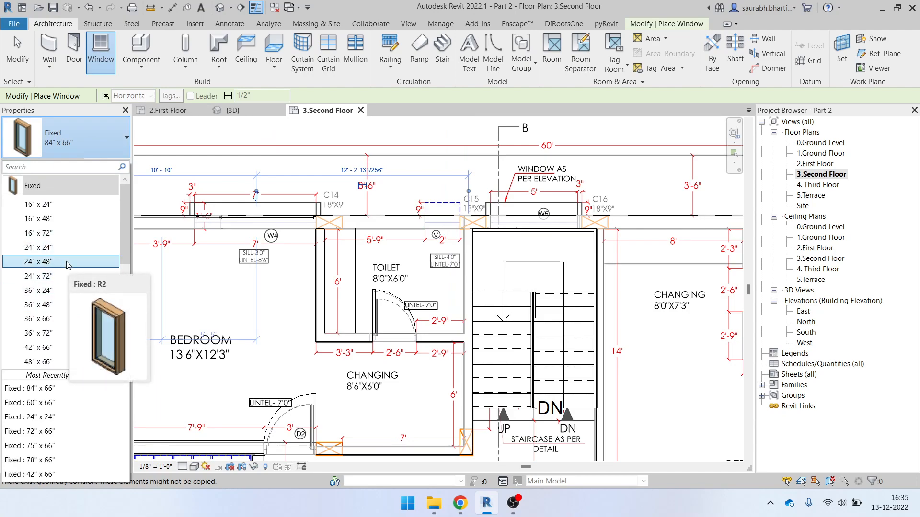
pyautogui.click(70, 265)
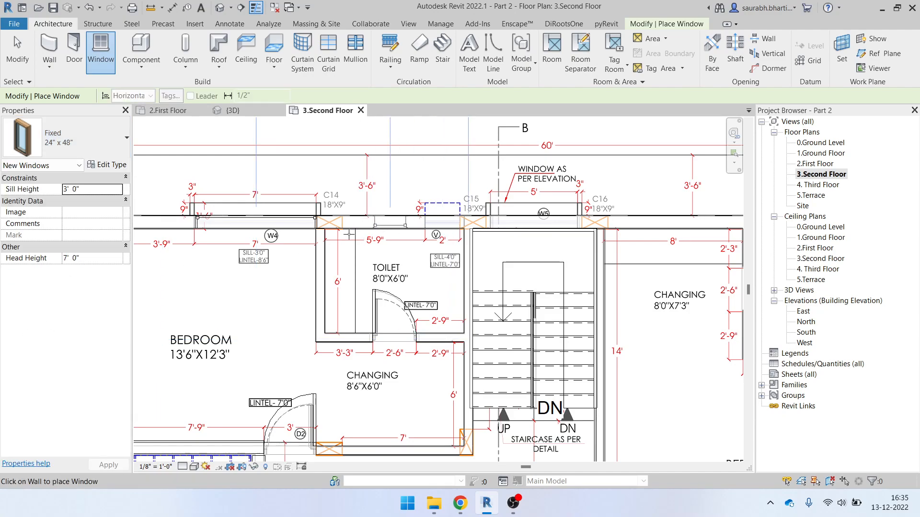
pyautogui.click(91, 150)
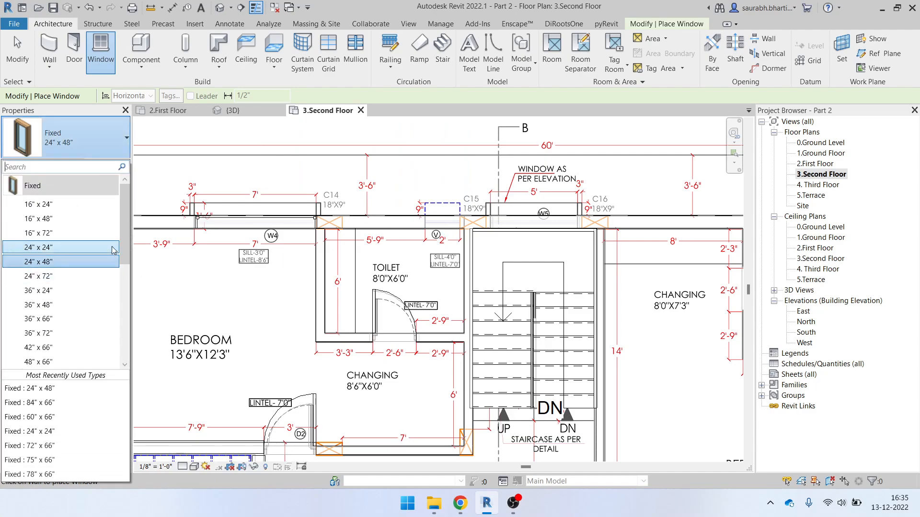
pyautogui.click(67, 247)
pyautogui.scroll(2, 443, 218)
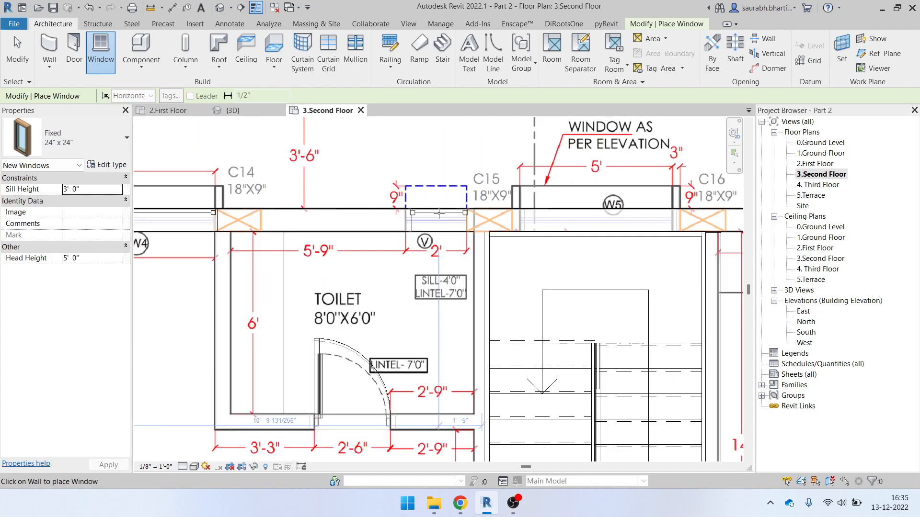
pyautogui.scroll(-3, 338, 194)
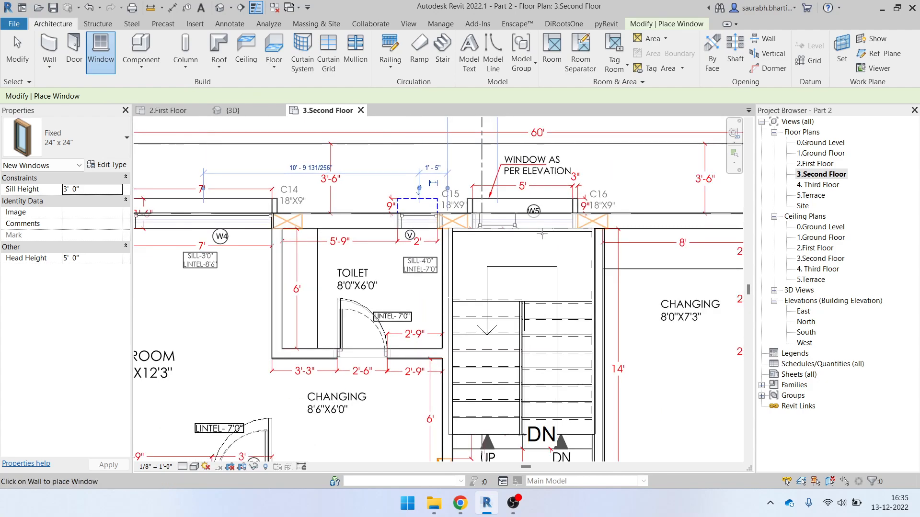
pyautogui.click(77, 139)
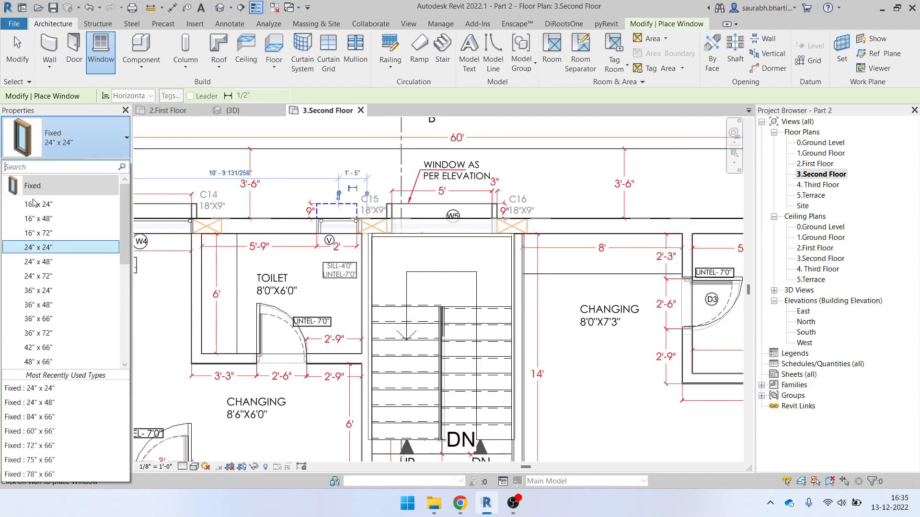
pyautogui.scroll(-1, 80, 324)
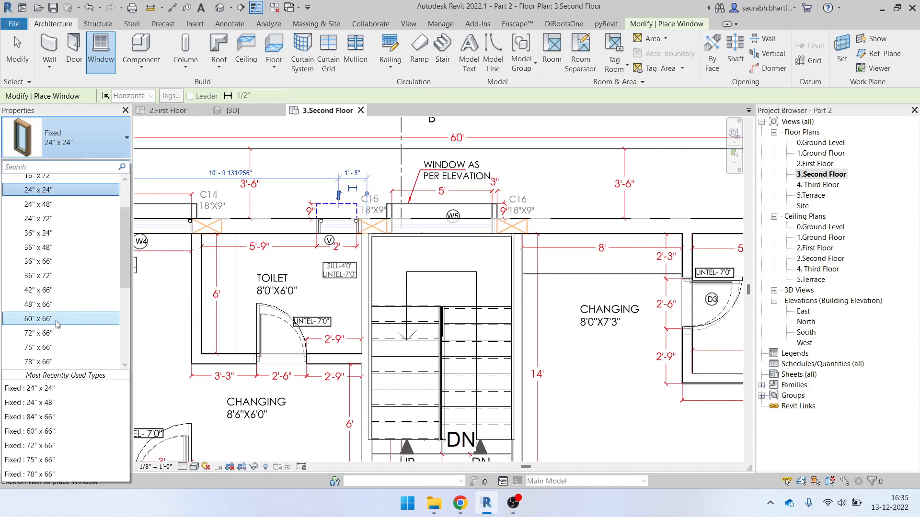
pyautogui.click(63, 319)
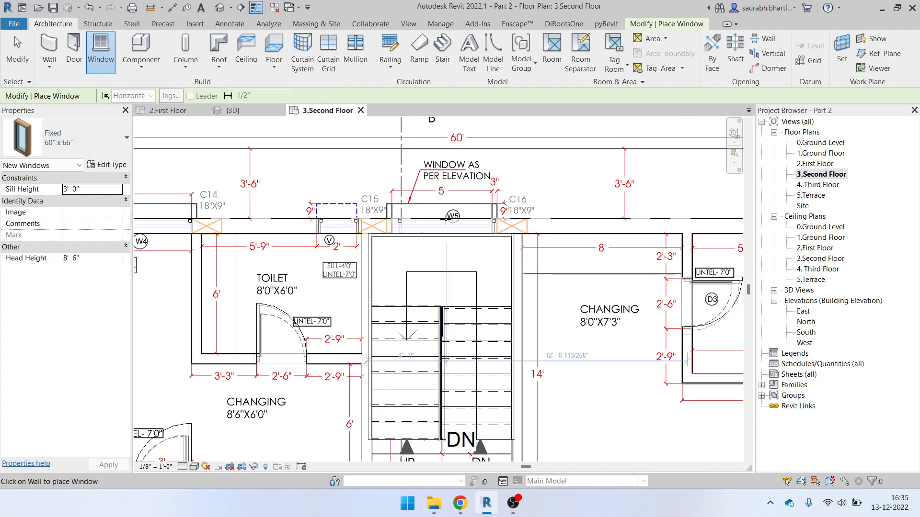
pyautogui.click(442, 217)
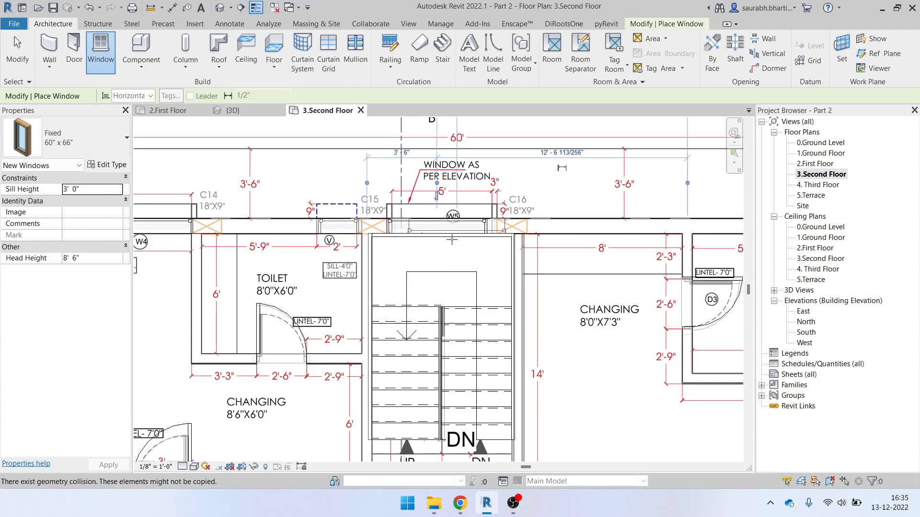
# Pan across the balcony and open terrace, then finish window placement
pyautogui.scroll(-3, 441, 242)
pyautogui.moveTo(537, 288); pyautogui.dragTo(422, 217, button='middle')
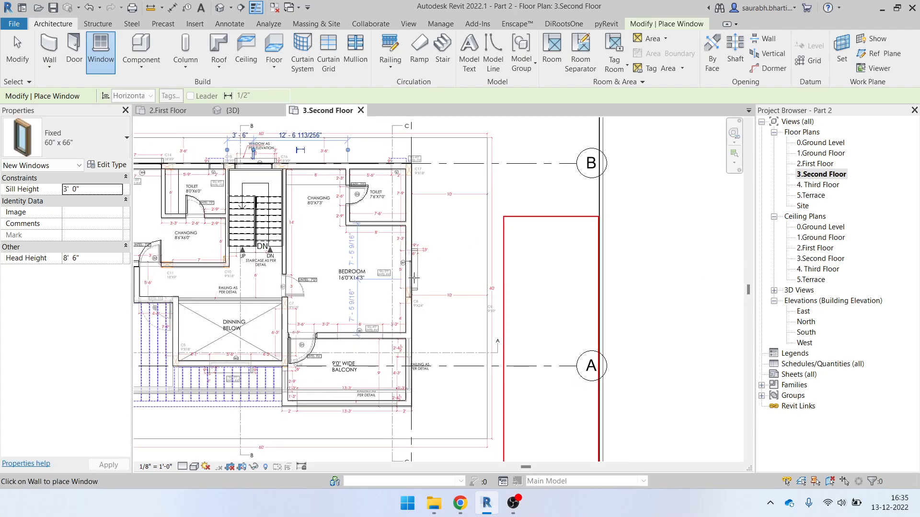
pyautogui.scroll(3, 410, 291)
pyautogui.moveTo(410, 291); pyautogui.dragTo(502, 121, button='middle')
pyautogui.scroll(2, 521, 286)
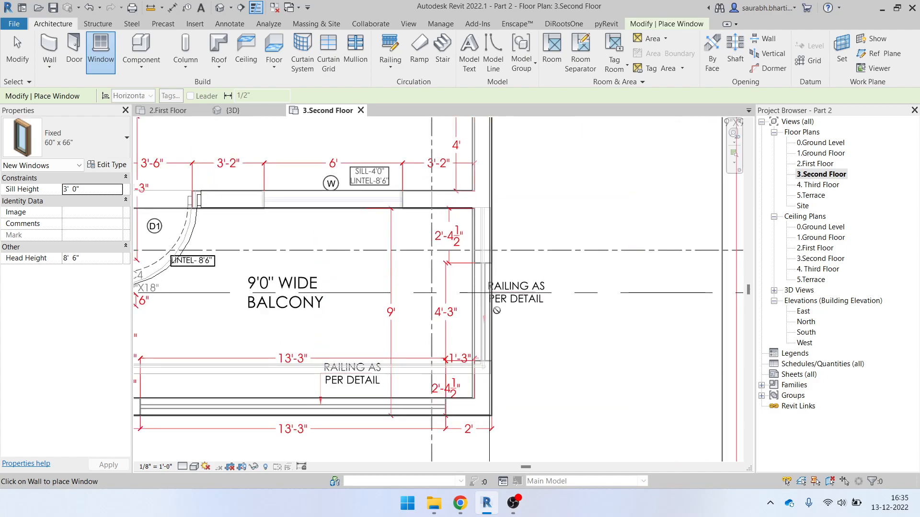
pyautogui.moveTo(452, 318); pyautogui.dragTo(578, 272, button='middle')
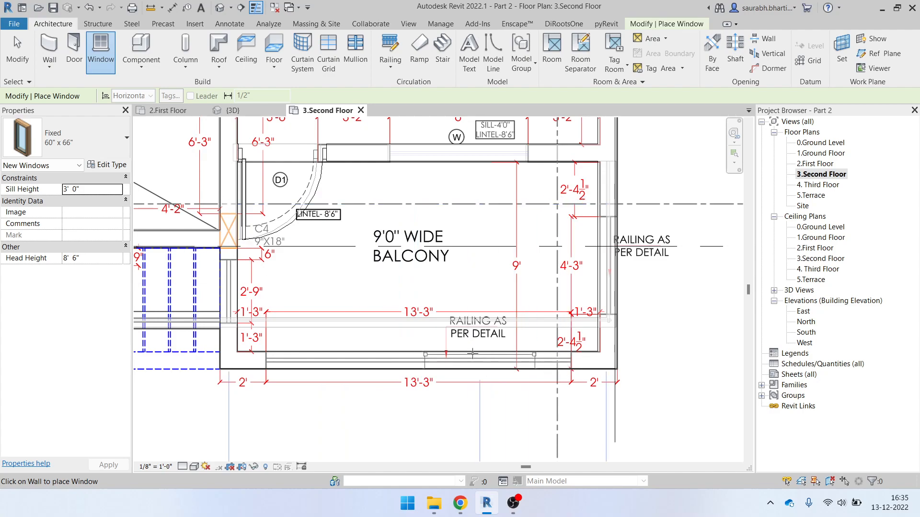
pyautogui.scroll(-4, 446, 364)
pyautogui.moveTo(333, 346); pyautogui.dragTo(450, 345, button='middle')
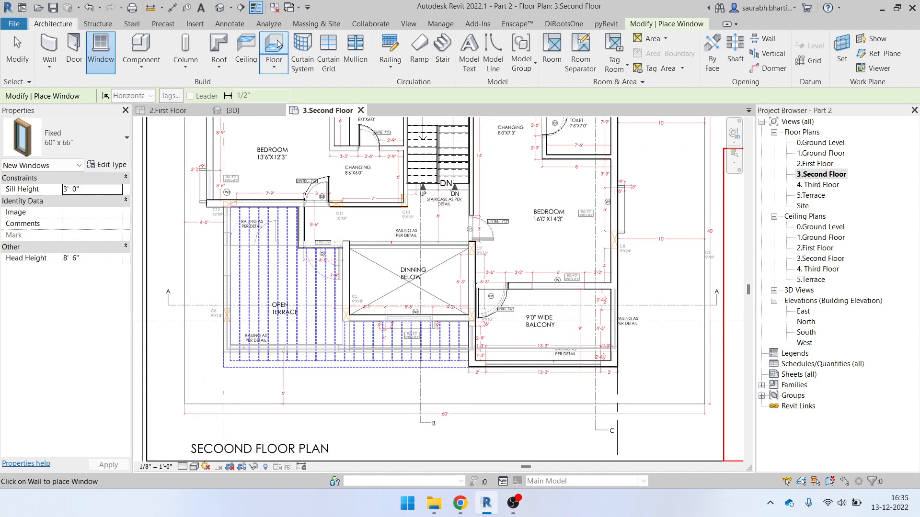
pyautogui.press('Escape')
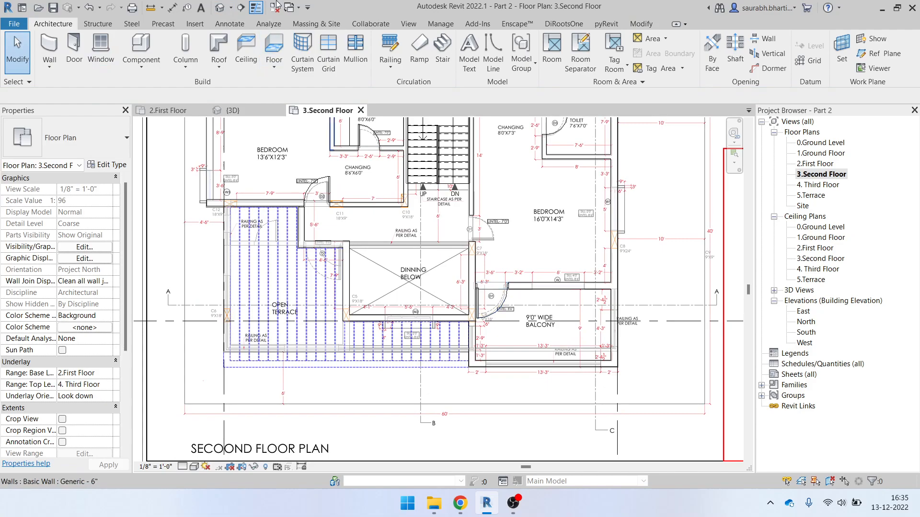
# In the default 3D view, copy the first-floor slab and choose Paste Aligned to Selected Levels
pyautogui.click(220, 8)
pyautogui.keyDown('shift'); pyautogui.moveTo(383, 249); pyautogui.dragTo(302, 335, button='middle'); pyautogui.keyUp('shift')
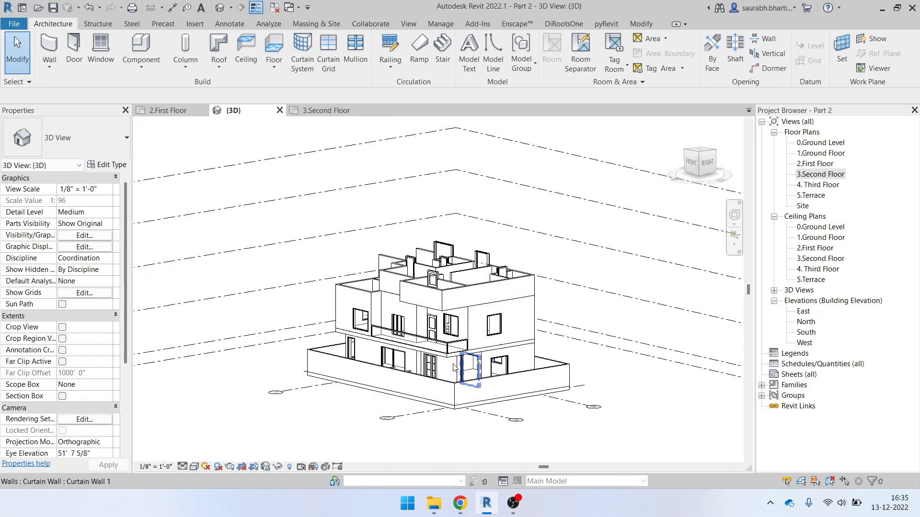
pyautogui.scroll(1, 424, 352)
pyautogui.keyDown('shift'); pyautogui.moveTo(336, 277); pyautogui.dragTo(510, 354, button='middle'); pyautogui.keyUp('shift')
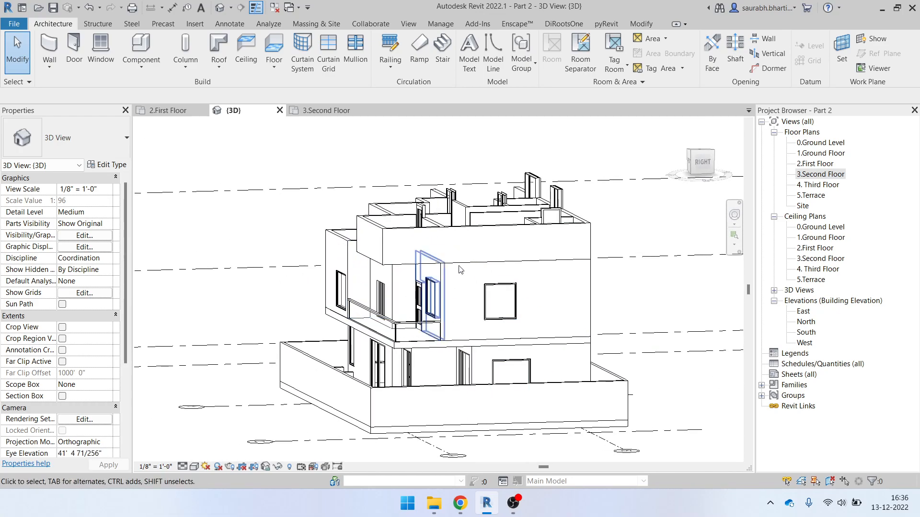
pyautogui.scroll(2, 437, 354)
pyautogui.click(438, 355)
pyautogui.keyDown('shift'); pyautogui.moveTo(438, 354); pyautogui.dragTo(152, 205, button='middle'); pyautogui.keyUp('shift')
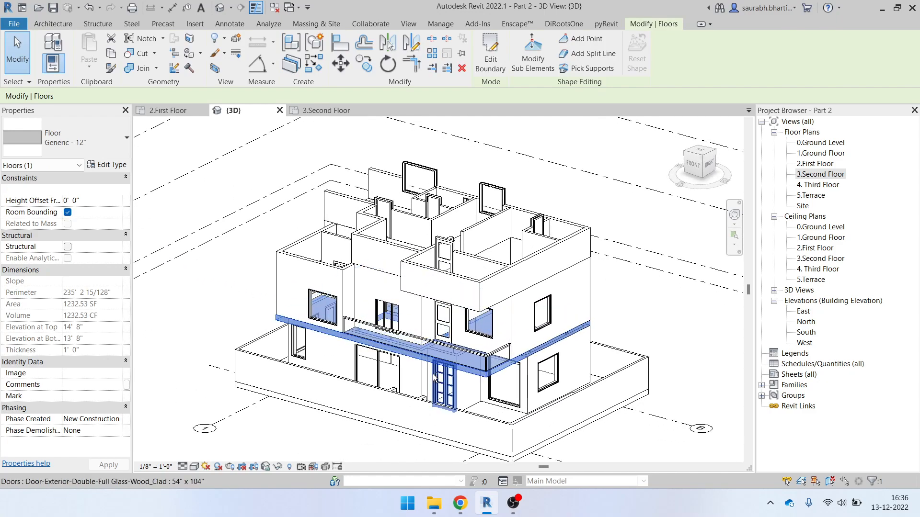
pyautogui.click(112, 53)
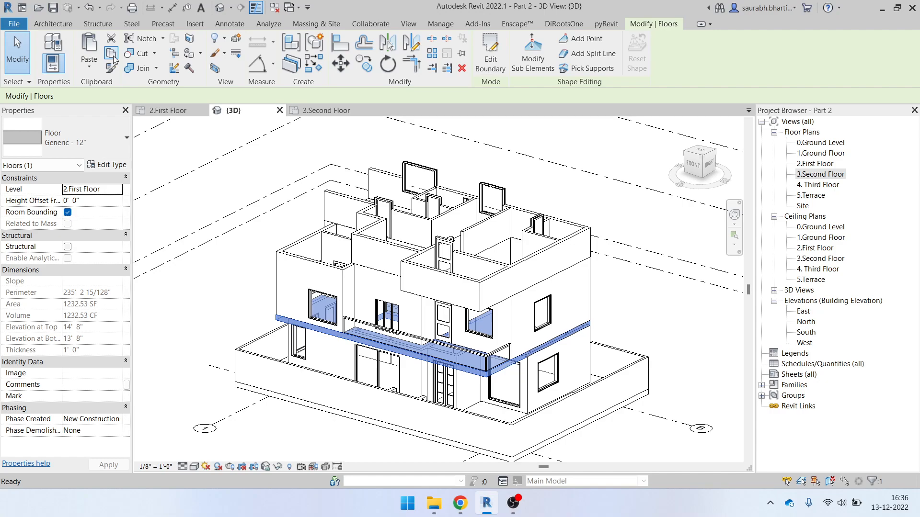
pyautogui.click(88, 72)
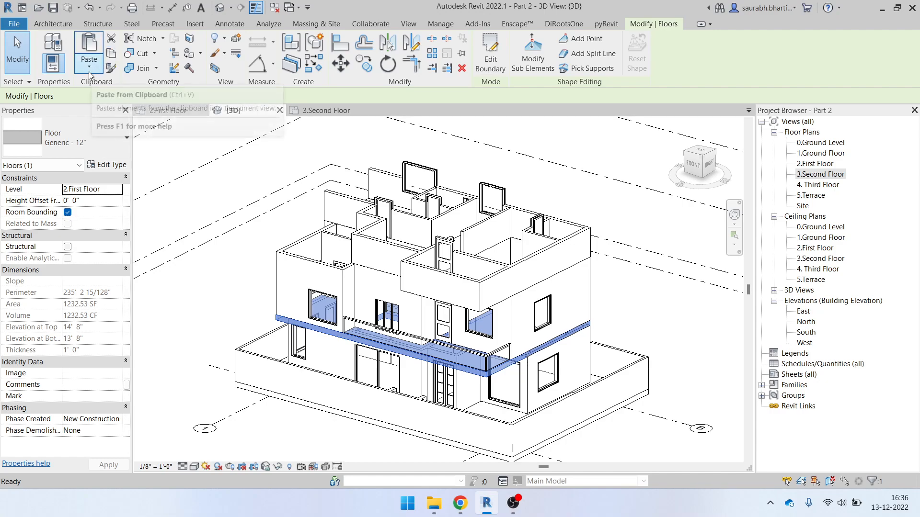
pyautogui.click(121, 113)
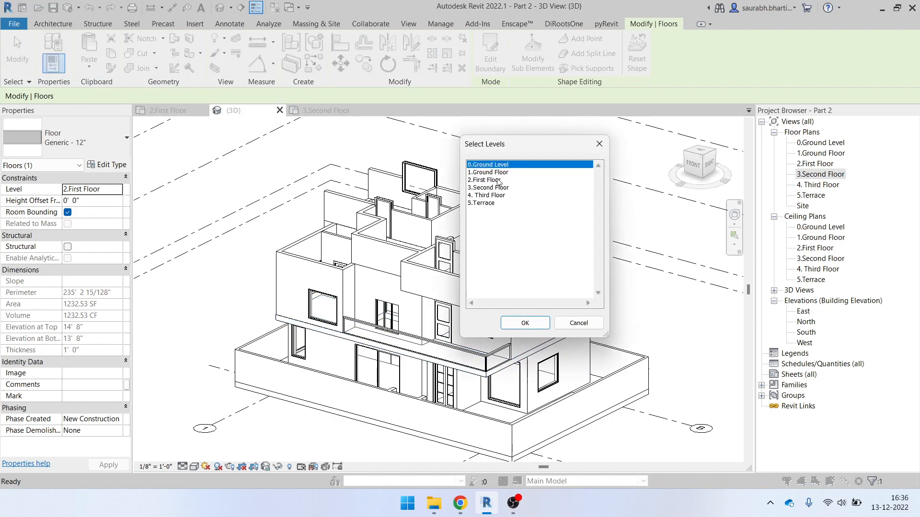
# Paste the copied slab onto the 3.Second Floor level
pyautogui.click(492, 190)
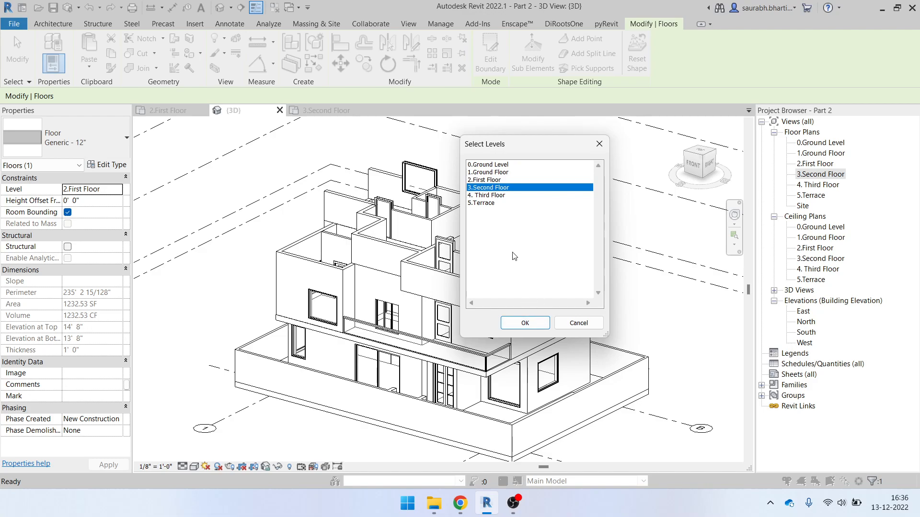
pyautogui.click(527, 323)
pyautogui.keyDown('shift'); pyautogui.moveTo(532, 331); pyautogui.dragTo(364, 241, button='middle'); pyautogui.keyUp('shift')
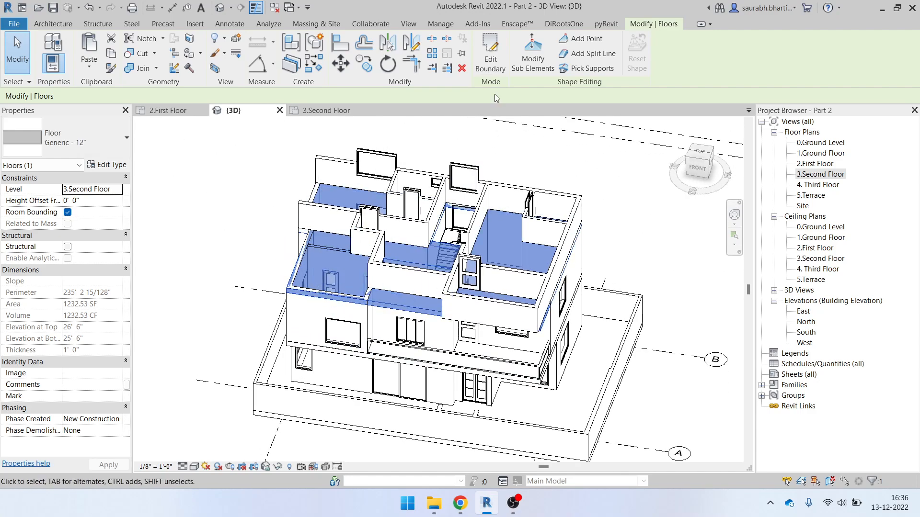
# Finish the pasted floor's boundary edit and attach the walls below to its underside
pyautogui.click(493, 64)
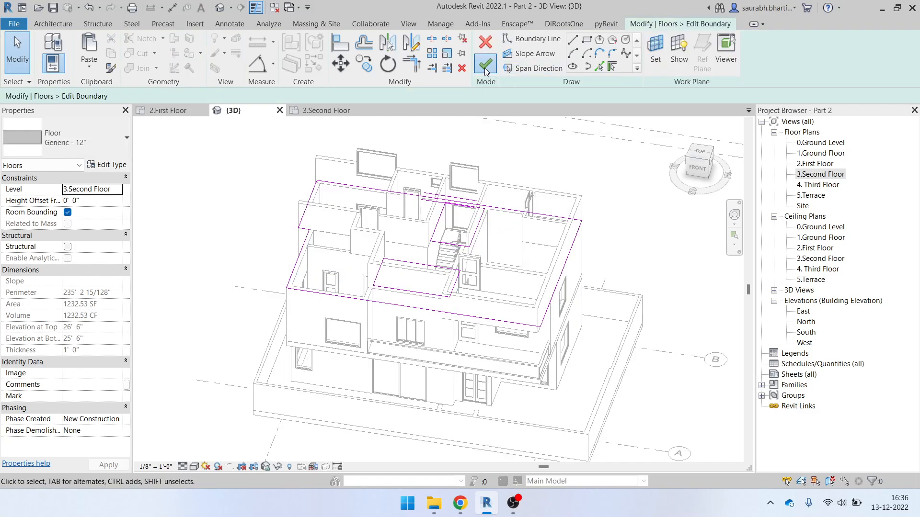
pyautogui.click(485, 67)
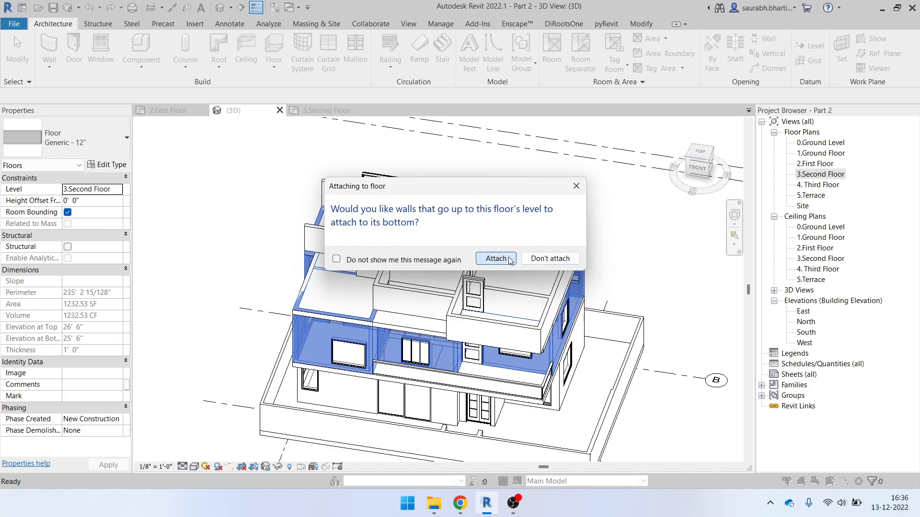
pyautogui.click(496, 259)
pyautogui.click(638, 288)
pyautogui.keyDown('shift'); pyautogui.moveTo(639, 288); pyautogui.dragTo(472, 274, button='middle'); pyautogui.keyUp('shift')
# Select the chain of four connected walls and view their top constraint levels without changing them
pyautogui.press('Tab')
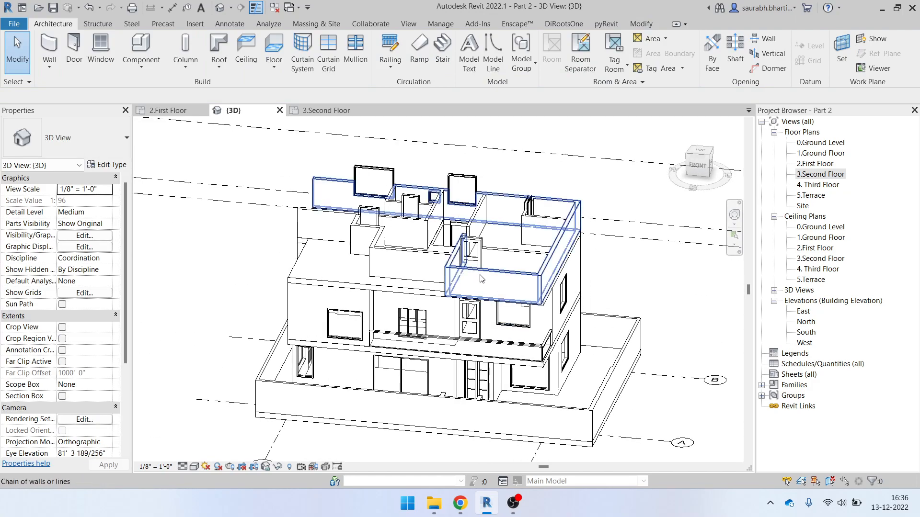
pyautogui.click(472, 275)
pyautogui.keyDown('shift'); pyautogui.moveTo(415, 264); pyautogui.dragTo(483, 215, button='middle'); pyautogui.keyUp('shift')
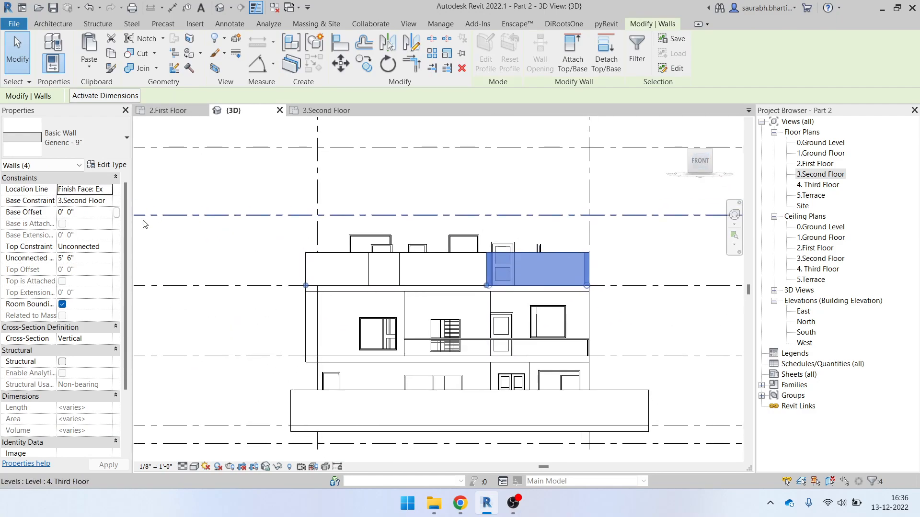
pyautogui.click(106, 247)
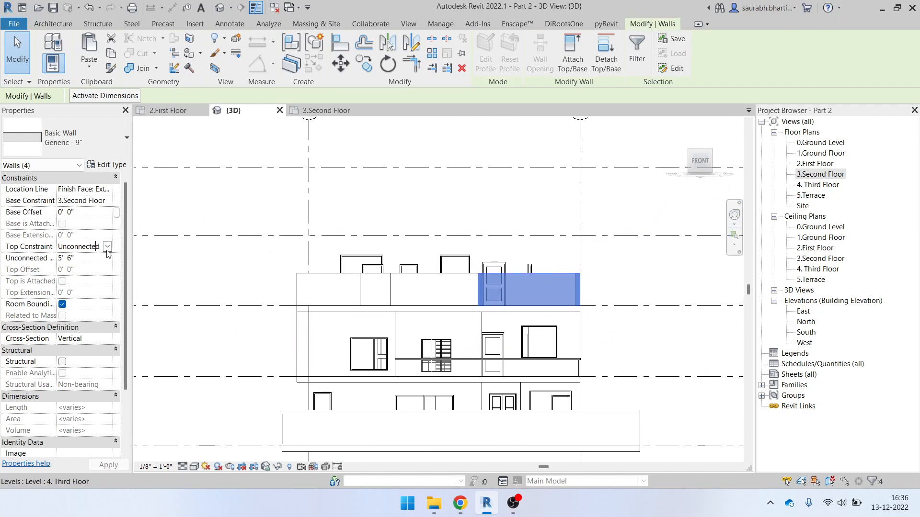
pyautogui.click(108, 248)
pyautogui.click(426, 225)
pyautogui.keyDown('shift'); pyautogui.moveTo(427, 226); pyautogui.dragTo(429, 261, button='middle'); pyautogui.keyUp('shift')
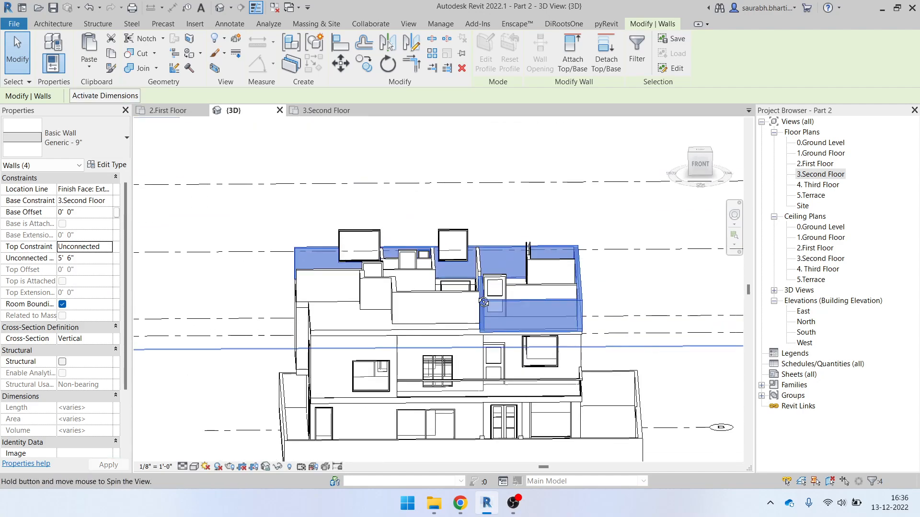
# Switch to the FRONT view and crossing-select all upper-storey walls, doors and windows
pyautogui.click(701, 165)
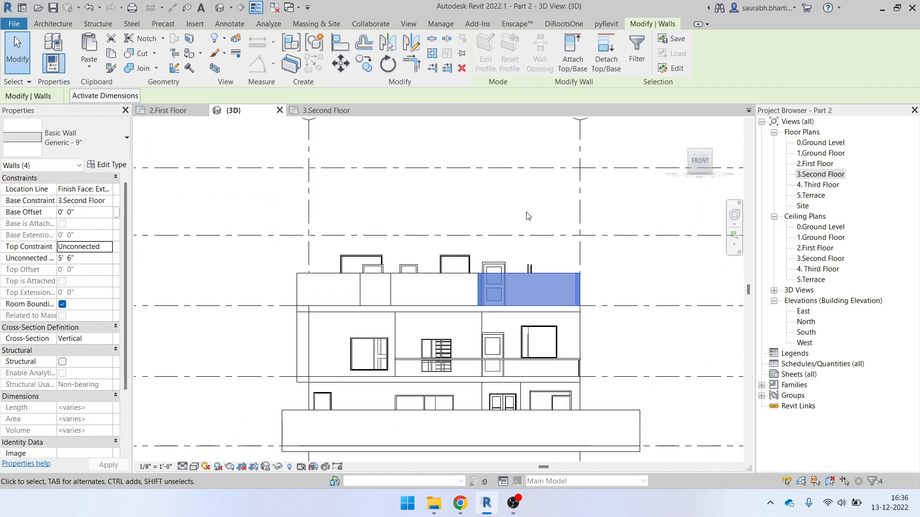
pyautogui.click(467, 220)
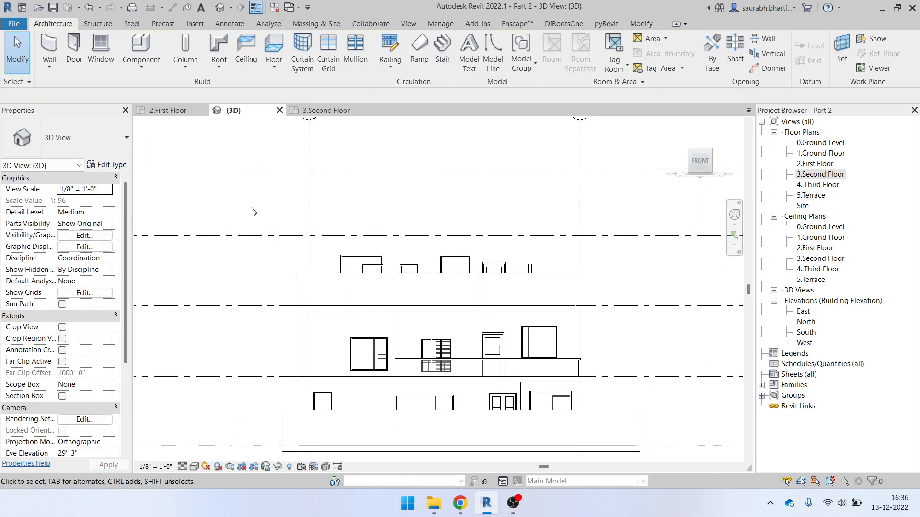
pyautogui.moveTo(247, 197); pyautogui.dragTo(414, 279)
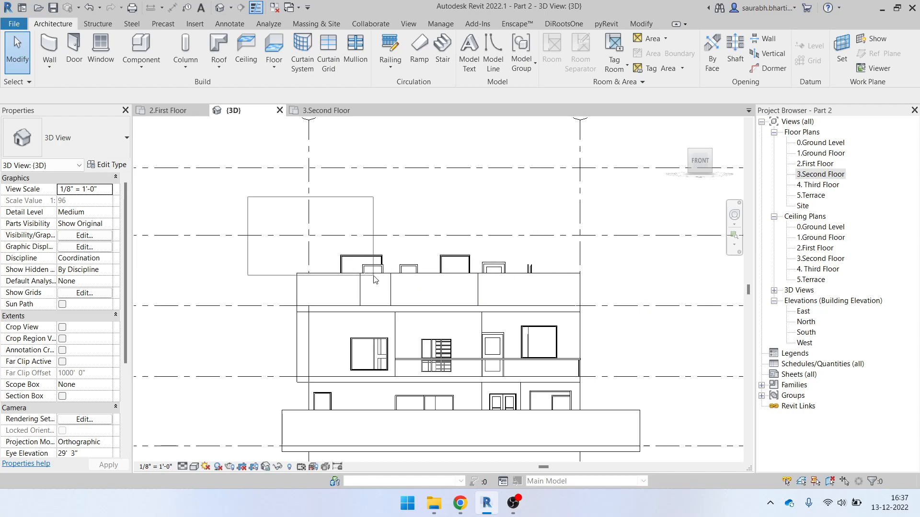
pyautogui.moveTo(374, 279); pyautogui.dragTo(375, 283)
pyautogui.moveTo(602, 281); pyautogui.dragTo(242, 287)
pyautogui.scroll(-3, 443, 248)
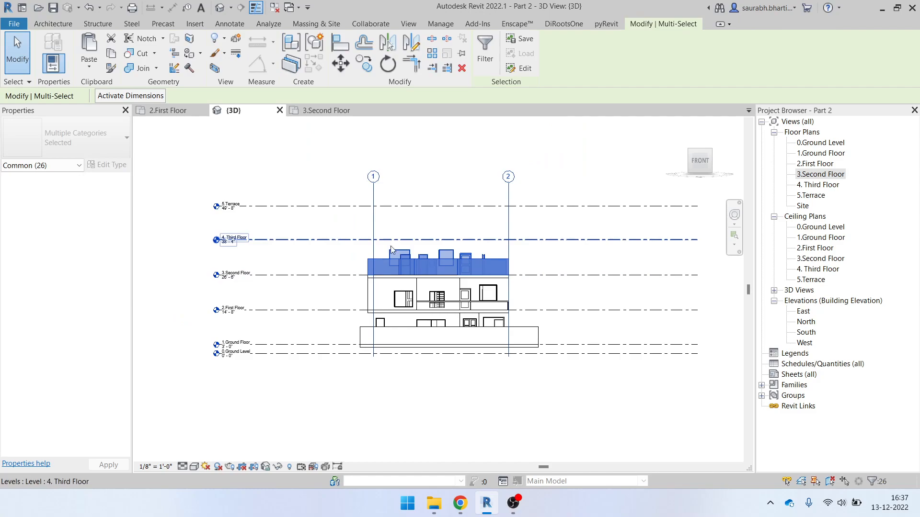
# Filter the selection down to just the 17 walls
pyautogui.keyDown('shift'); pyautogui.moveTo(420, 258); pyautogui.dragTo(442, 177, button='middle'); pyautogui.keyUp('shift')
pyautogui.click(484, 53)
pyautogui.click(622, 177)
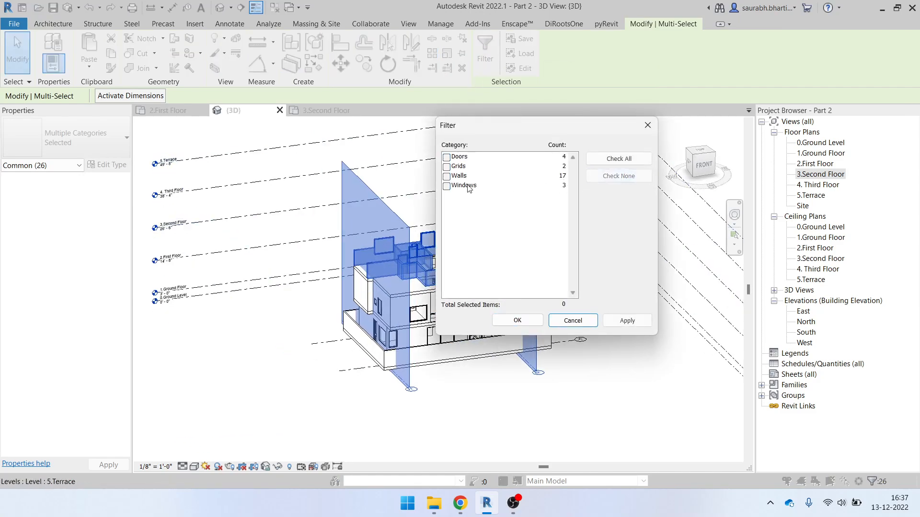
pyautogui.click(447, 158)
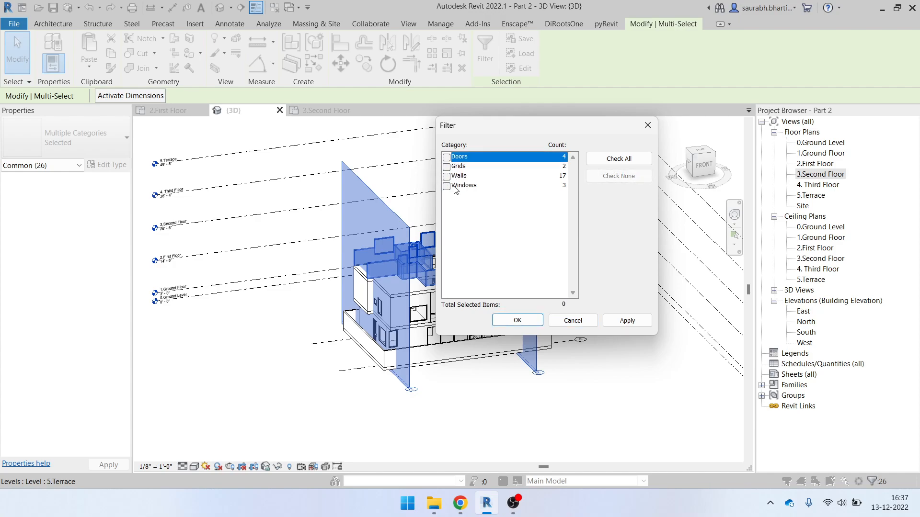
pyautogui.click(446, 176)
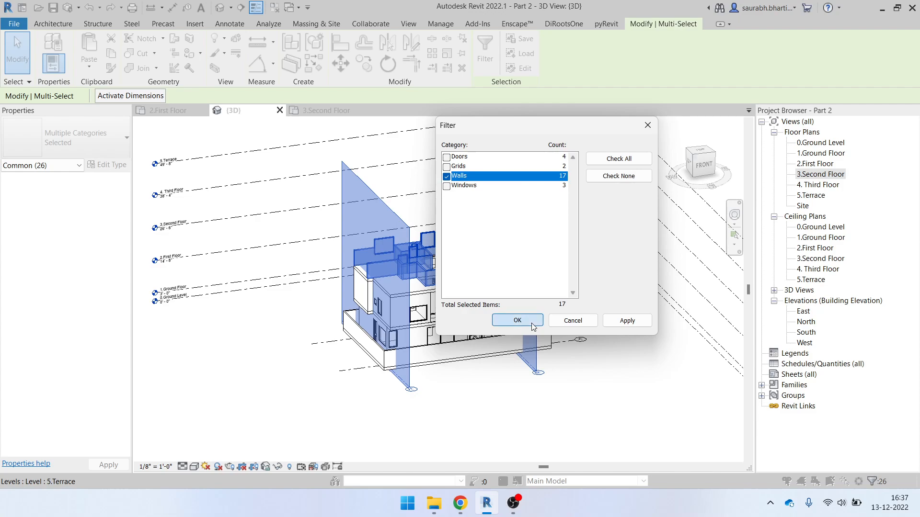
pyautogui.click(517, 320)
# Set the walls' Top Constraint to Up to level: 4. Third Floor and check the taller walls
pyautogui.keyDown('shift'); pyautogui.moveTo(541, 376); pyautogui.dragTo(605, 408, button='middle'); pyautogui.keyUp('shift')
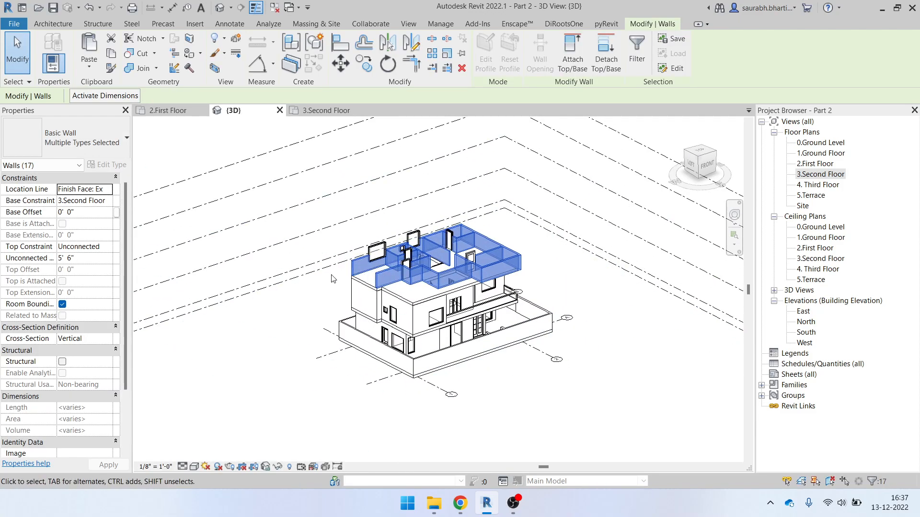
pyautogui.click(113, 249)
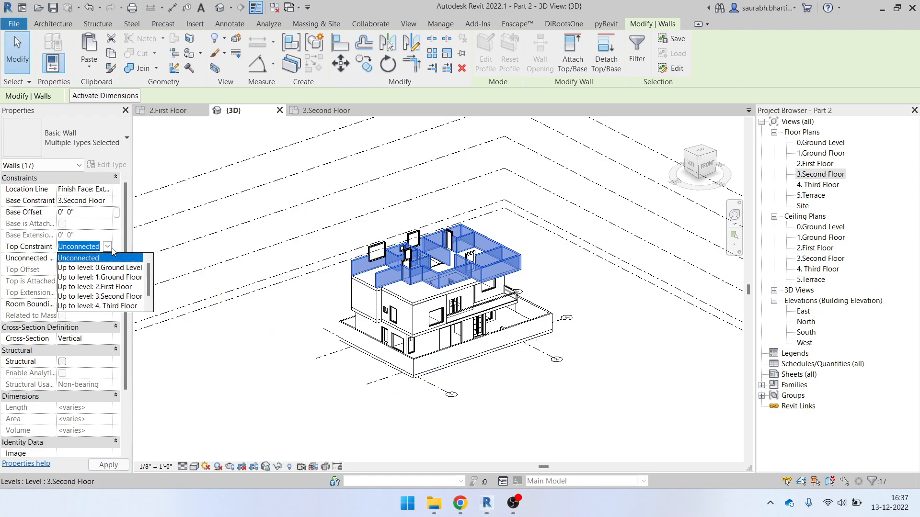
pyautogui.click(110, 248)
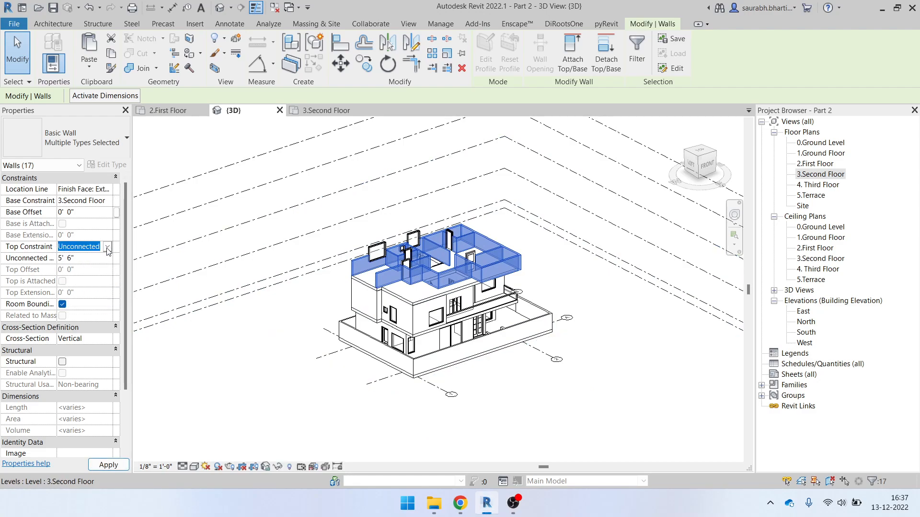
pyautogui.click(107, 247)
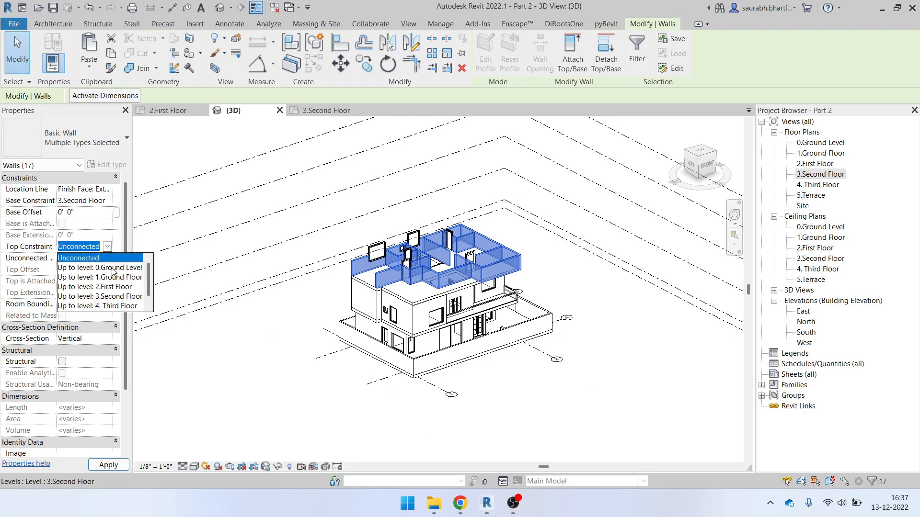
pyautogui.click(104, 307)
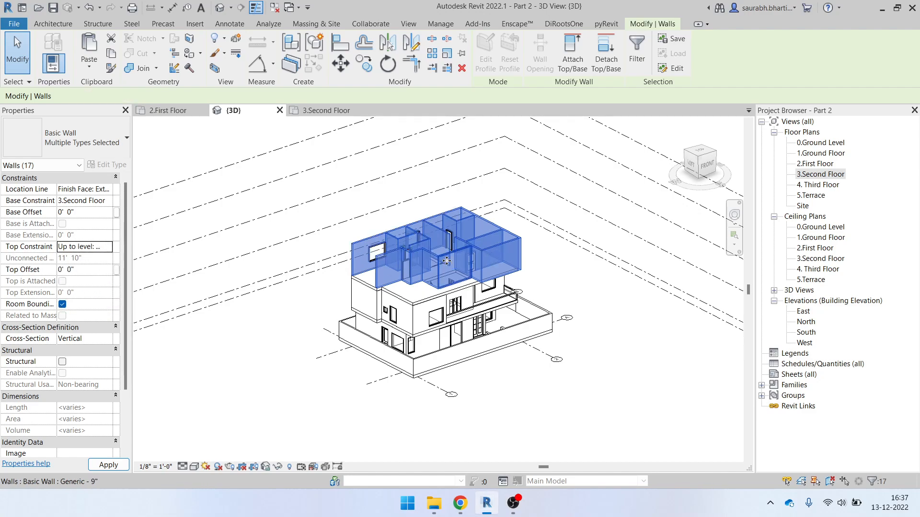
pyautogui.keyDown('shift'); pyautogui.moveTo(556, 296); pyautogui.dragTo(449, 301, button='middle'); pyautogui.keyUp('shift')
pyautogui.click(520, 216)
pyautogui.keyDown('shift'); pyautogui.moveTo(425, 261); pyautogui.dragTo(498, 336, button='middle'); pyautogui.keyUp('shift')
# Open the 3.Second Floor plan, zoom to the upper-left bedroom and select its top wall
pyautogui.scroll(4, 405, 290)
pyautogui.moveTo(410, 302)
pyautogui.keyDown('shift'); pyautogui.mouseDown(button='middle')
pyautogui.moveTo(366, 287)
pyautogui.moveTo(421, 293)
pyautogui.mouseUp(button='middle'); pyautogui.keyUp('shift')
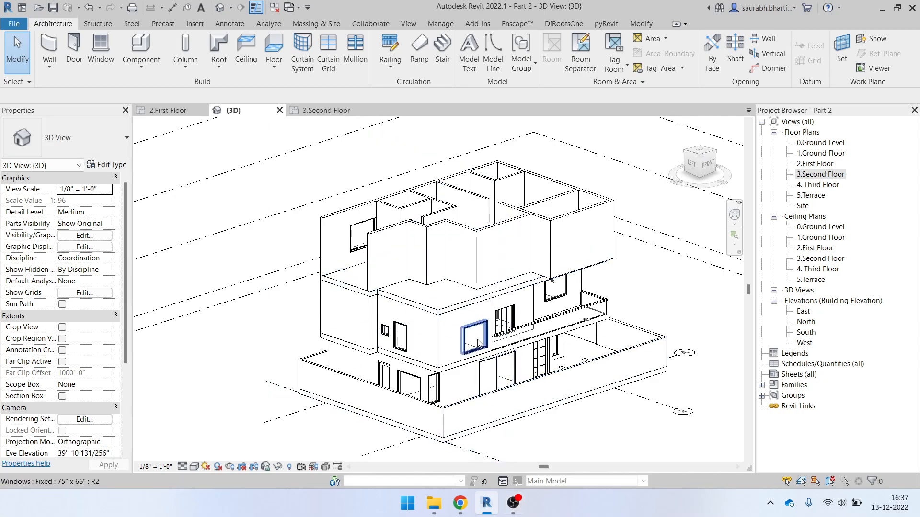
pyautogui.click(316, 111)
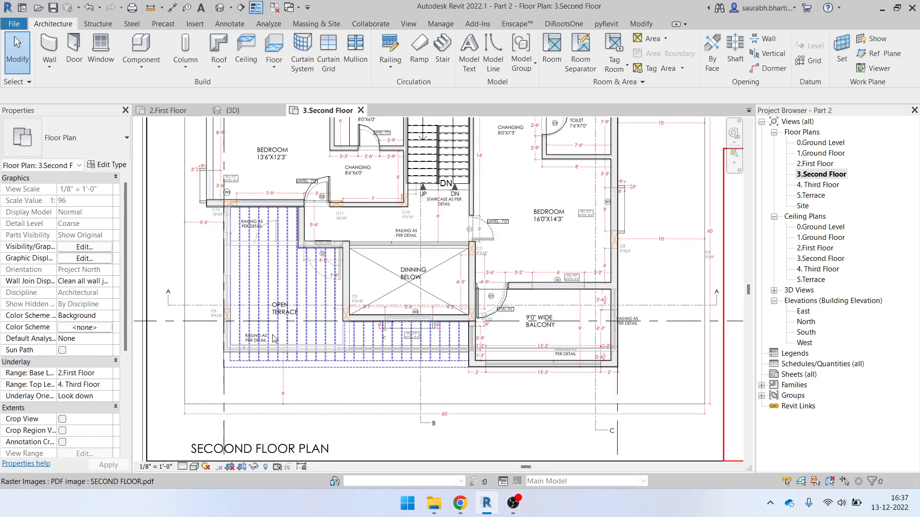
pyautogui.scroll(-2, 402, 346)
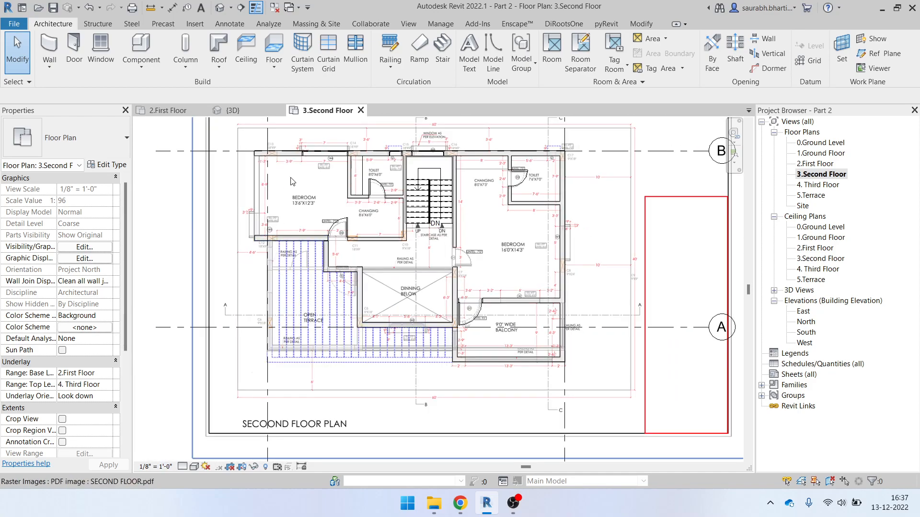
pyautogui.click(233, 110)
pyautogui.keyDown('shift'); pyautogui.moveTo(522, 307); pyautogui.dragTo(400, 383, button='middle'); pyautogui.keyUp('shift')
pyautogui.doubleClick(836, 175)
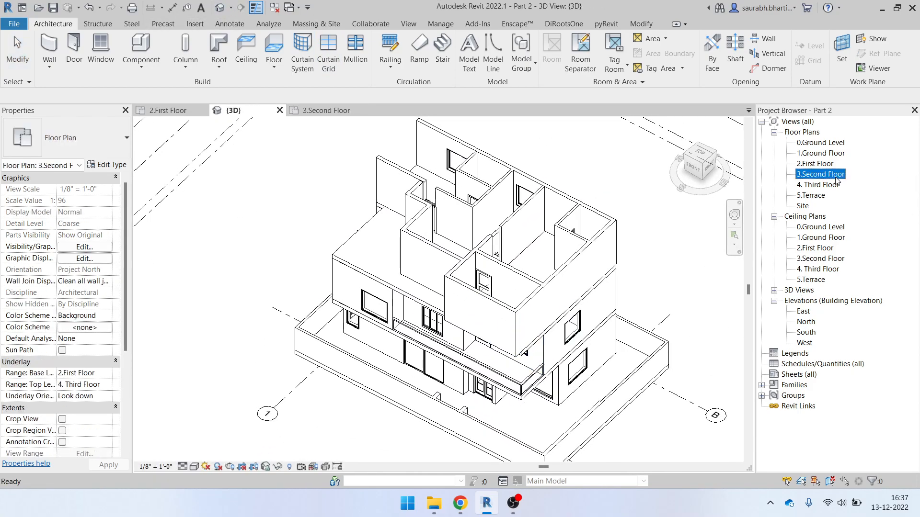
pyautogui.scroll(5, 210, 163)
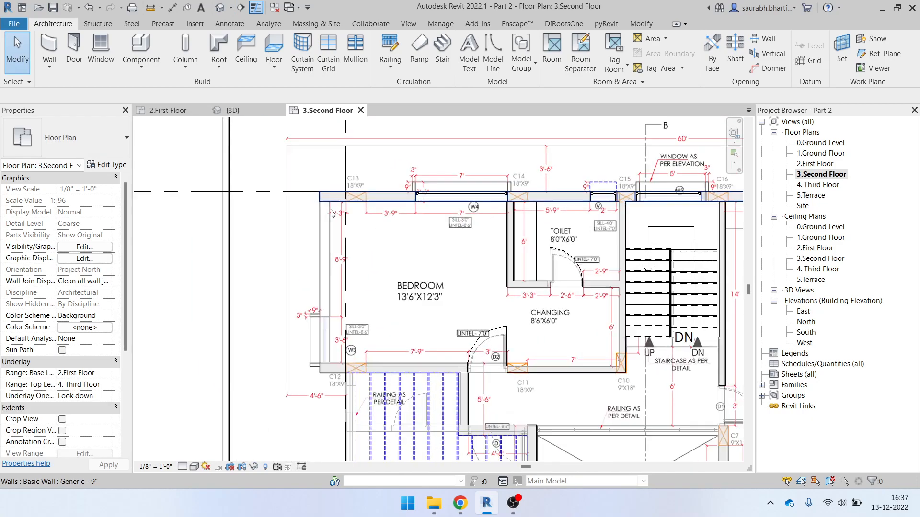
pyautogui.click(318, 193)
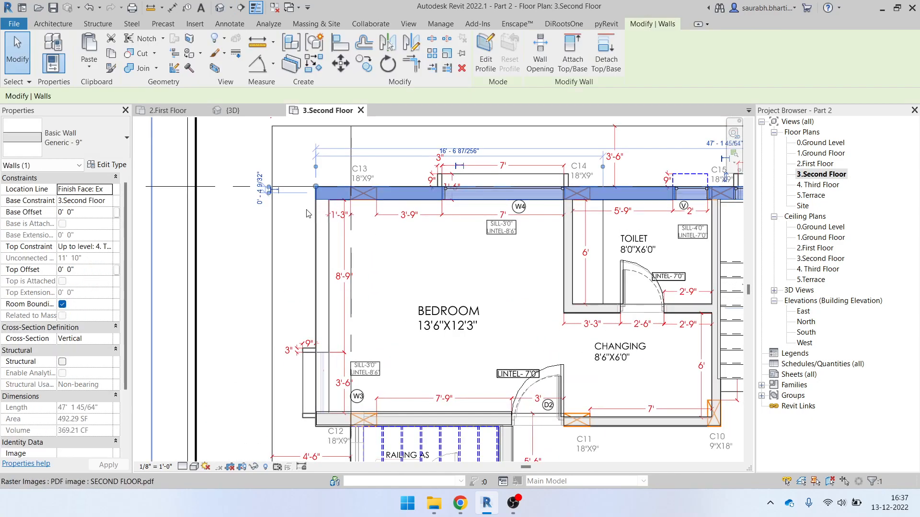
# Draw a Generic - 9" wall from the bedroom's upper-left corner to its lower-left corner
pyautogui.press('w')
pyautogui.press('a')
pyautogui.scroll(3, 311, 211)
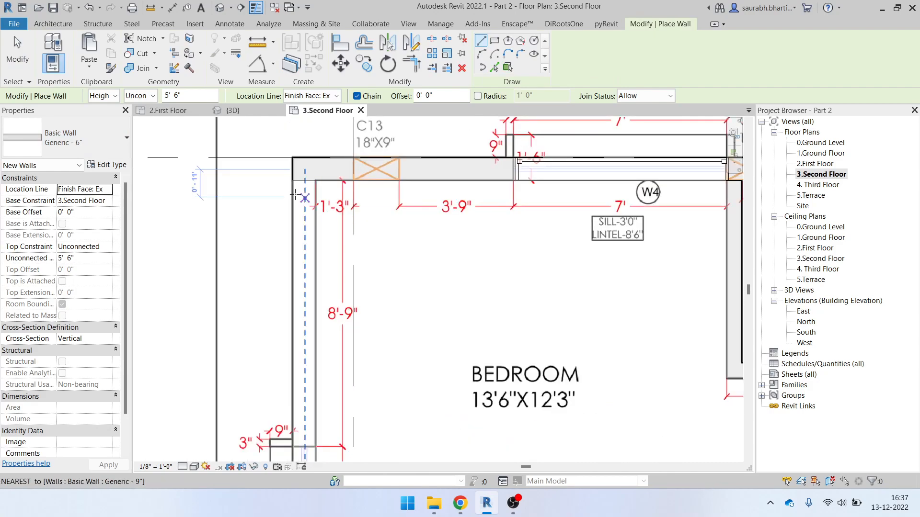
pyautogui.click(67, 142)
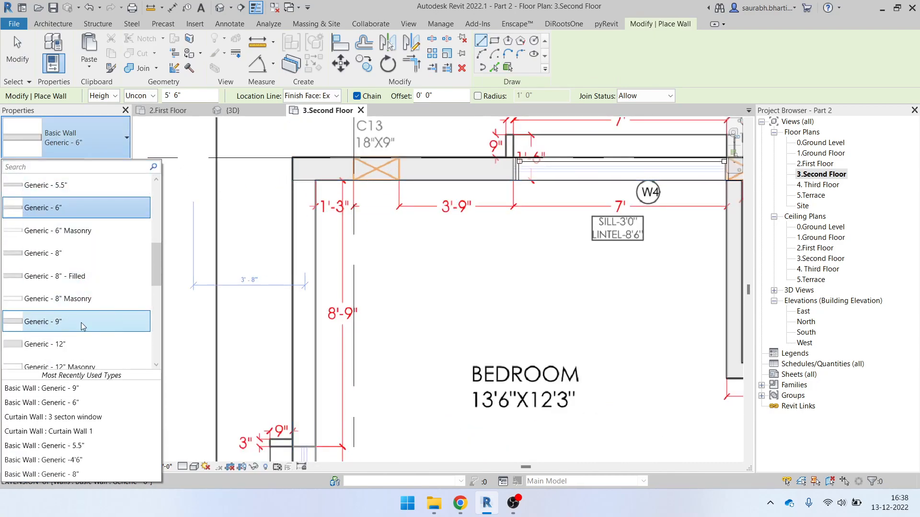
pyautogui.click(43, 321)
pyautogui.click(293, 180)
pyautogui.scroll(1, 308, 336)
pyautogui.moveTo(305, 393)
pyautogui.mouseDown(button='middle')
pyautogui.moveTo(308, 400)
pyautogui.moveTo(332, 167)
pyautogui.mouseUp(button='middle')
pyautogui.click(336, 328)
pyautogui.scroll(-2, 339, 289)
pyautogui.scroll(2, 340, 289)
pyautogui.press('Escape')
pyautogui.press('Escape')
# Zoom the plan toward the staircase
pyautogui.scroll(-1, 389, 286)
pyautogui.scroll(-3, 389, 287)
pyautogui.scroll(2, 476, 229)
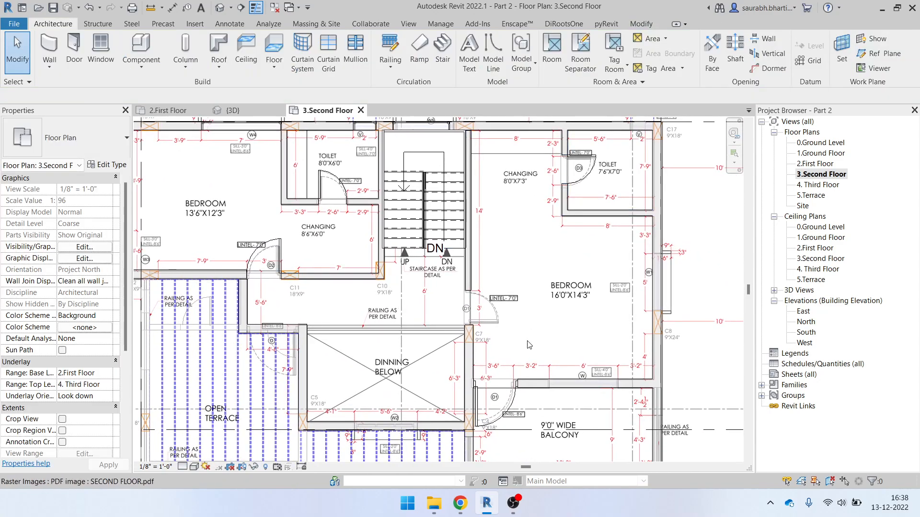
pyautogui.scroll(3, 494, 315)
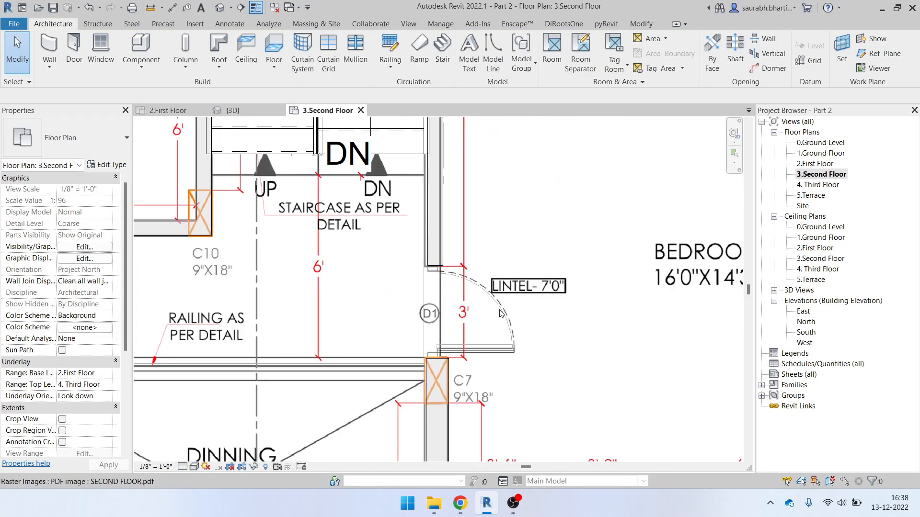
# Pick the 36" x 80" door type and place it in the wall at D1
pyautogui.press('r')
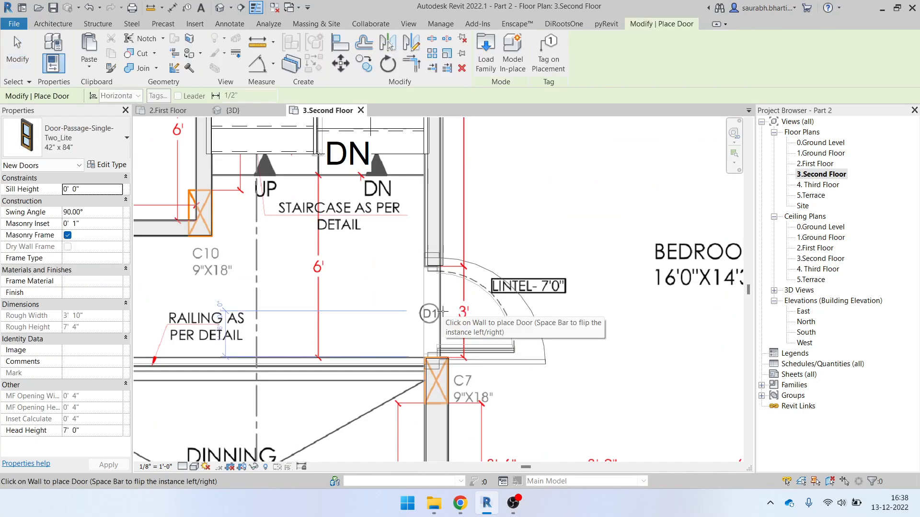
pyautogui.click(84, 143)
pyautogui.scroll(5, 79, 216)
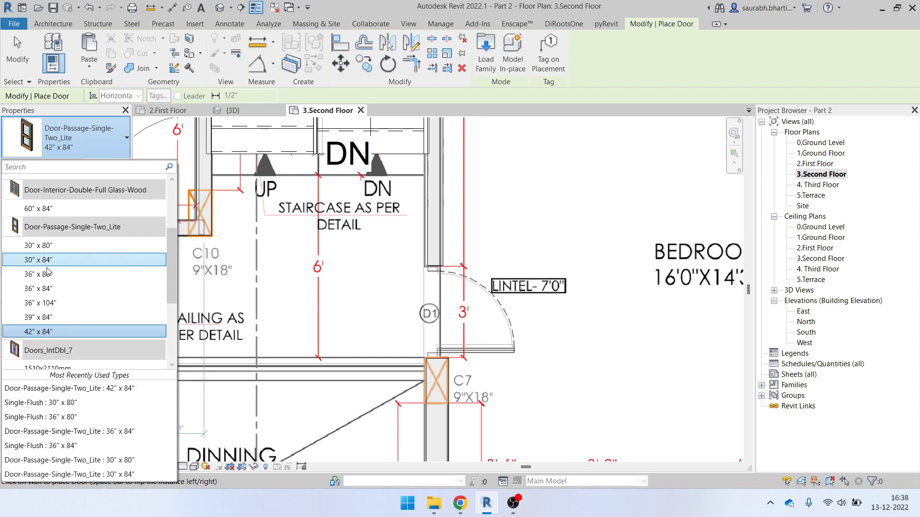
pyautogui.click(58, 152)
pyautogui.click(57, 151)
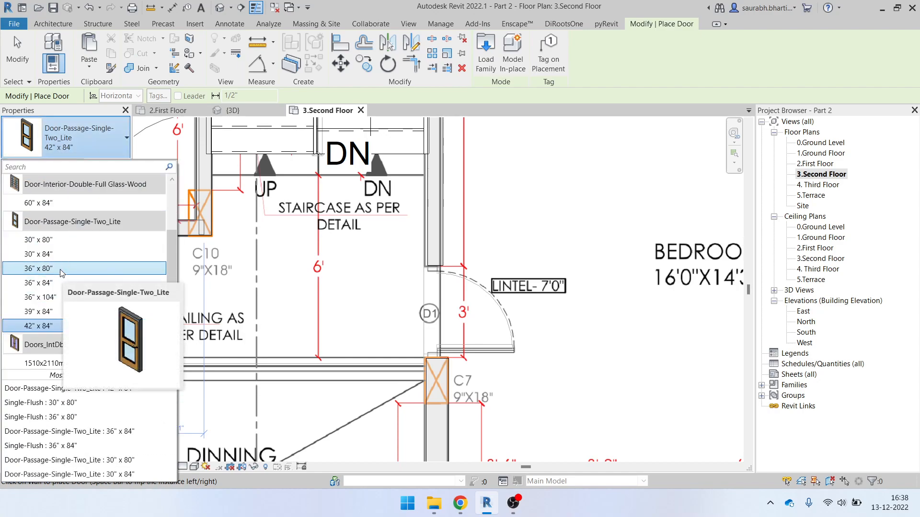
pyautogui.click(64, 270)
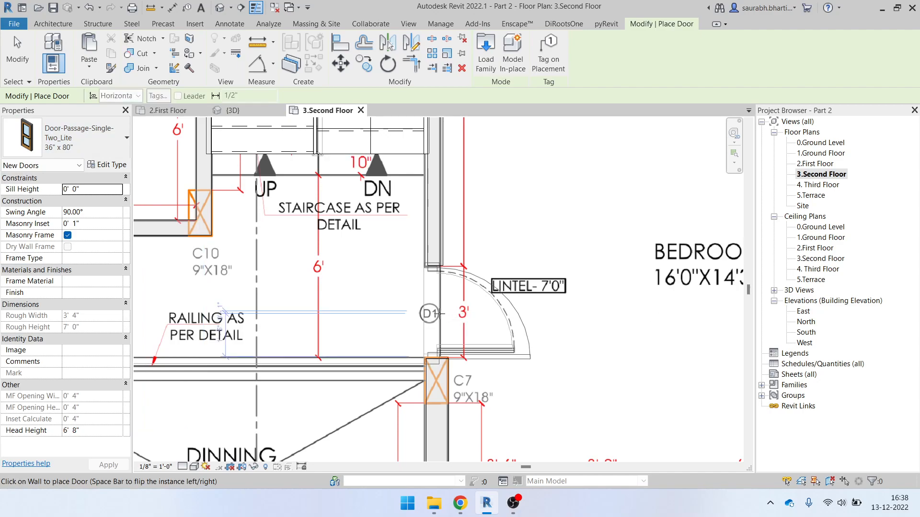
pyautogui.click(437, 313)
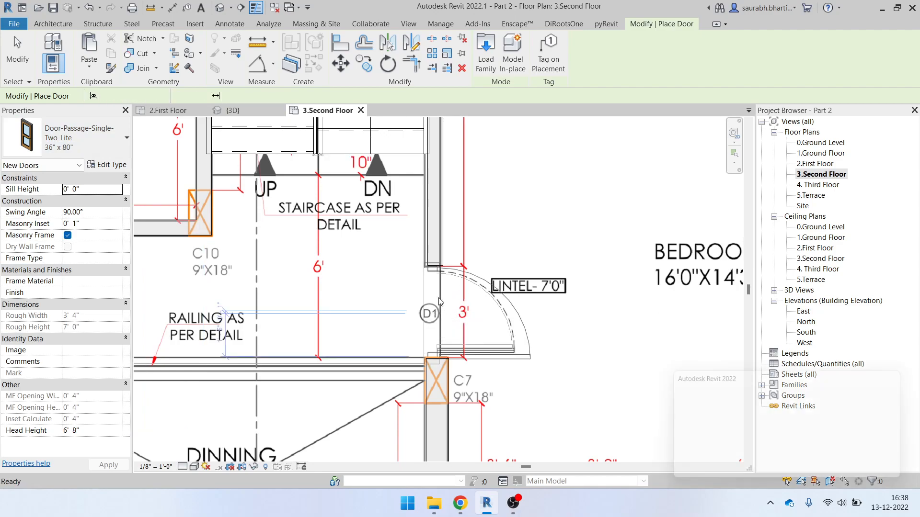
# Discard the door that fails to cut the wall, retry at D1, and discard it again
pyautogui.scroll(-5, 445, 306)
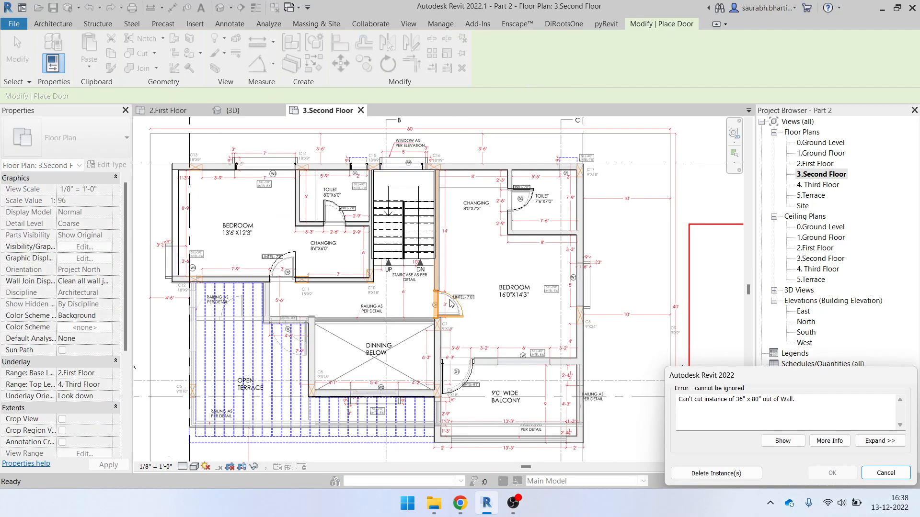
pyautogui.click(731, 475)
pyautogui.scroll(3, 441, 276)
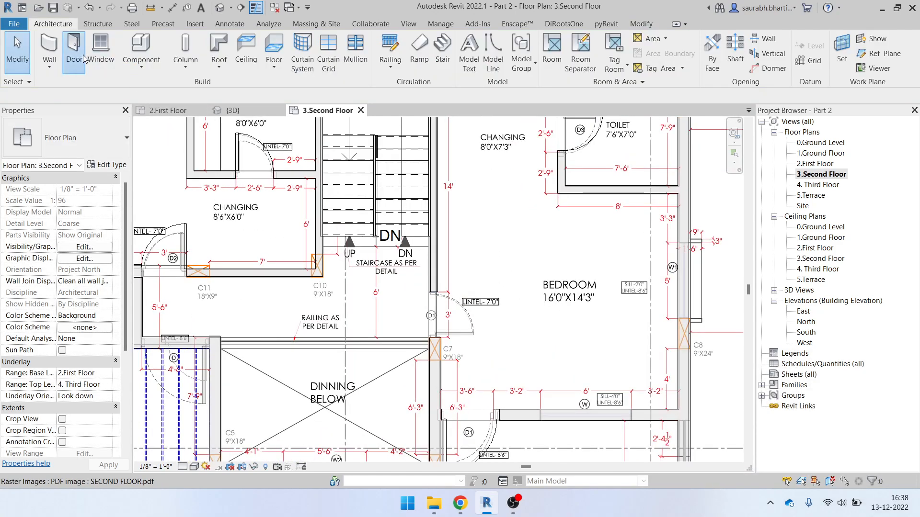
pyautogui.click(83, 56)
pyautogui.scroll(4, 442, 310)
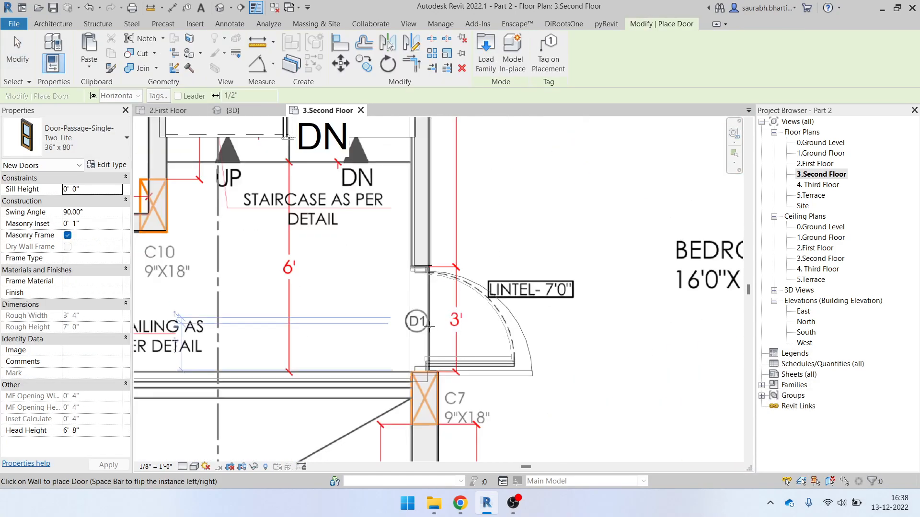
pyautogui.click(430, 316)
pyautogui.scroll(-2, 457, 307)
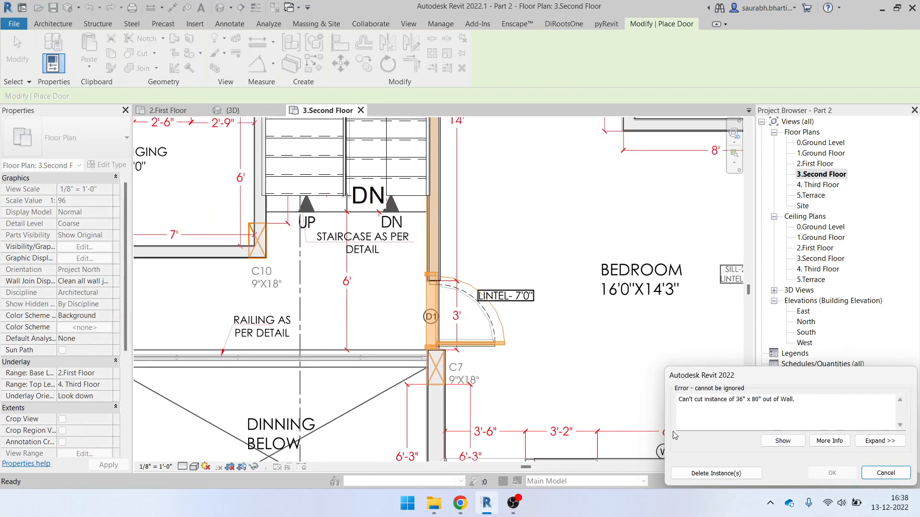
pyautogui.click(731, 474)
# Extend the wall beside D1 down toward C7 and place the 36" x 80" door in it
pyautogui.click(433, 276)
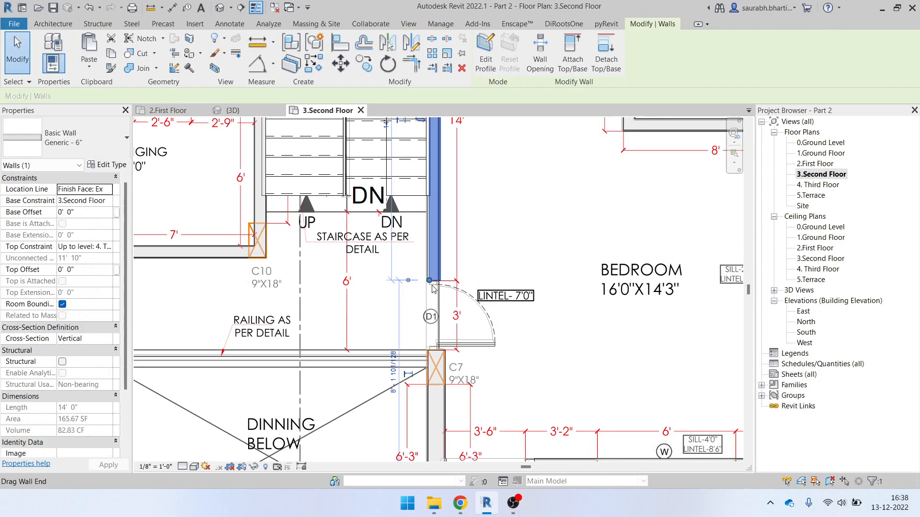
pyautogui.moveTo(433, 282); pyautogui.dragTo(430, 345)
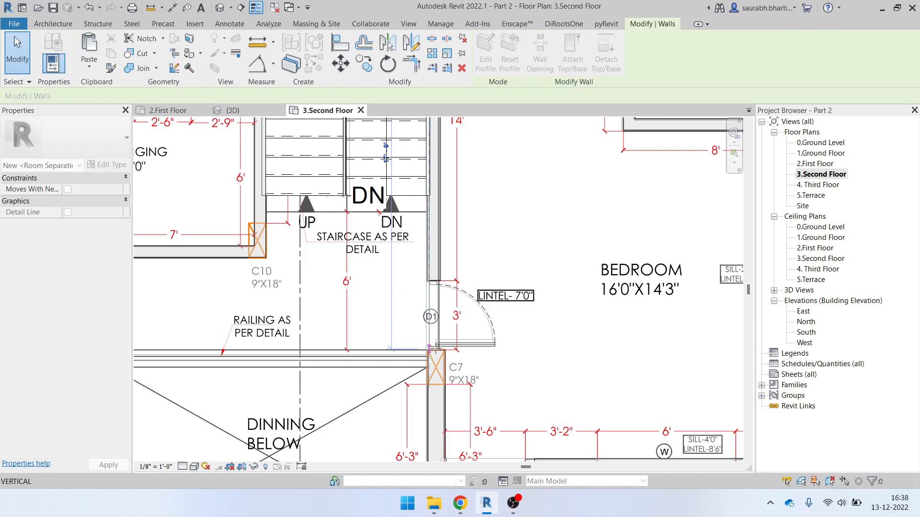
pyautogui.press('Escape')
pyautogui.press('d')
pyautogui.press('r')
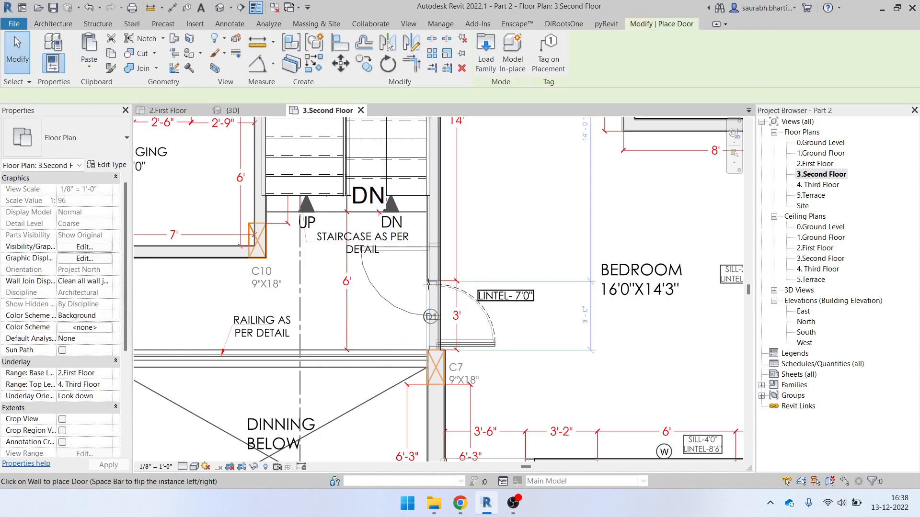
pyautogui.click(460, 316)
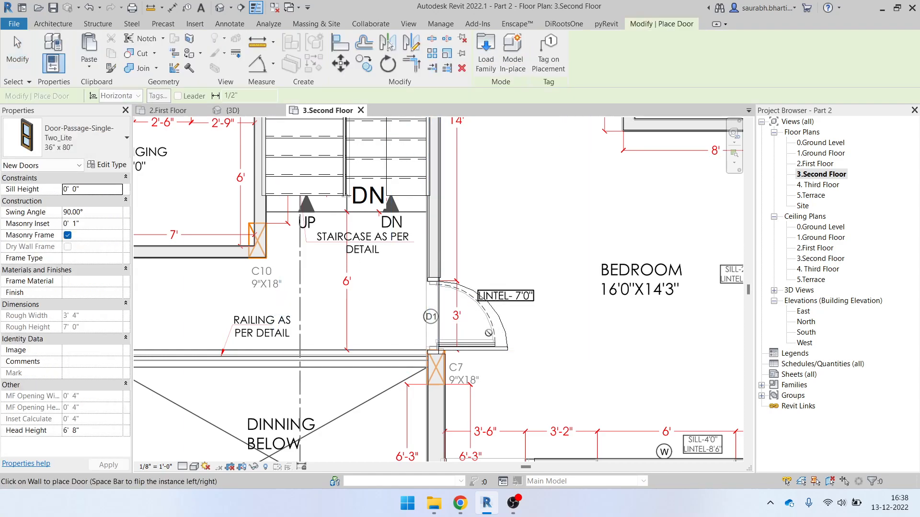
pyautogui.press('Escape')
pyautogui.scroll(-3, 407, 315)
# Pan and zoom the plan to bring the balcony into view
pyautogui.scroll(4, 565, 329)
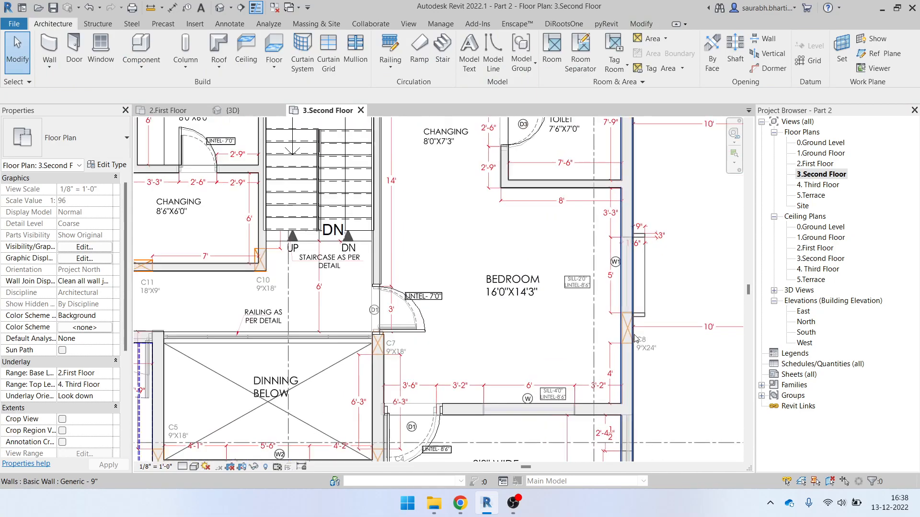
pyautogui.scroll(-4, 606, 290)
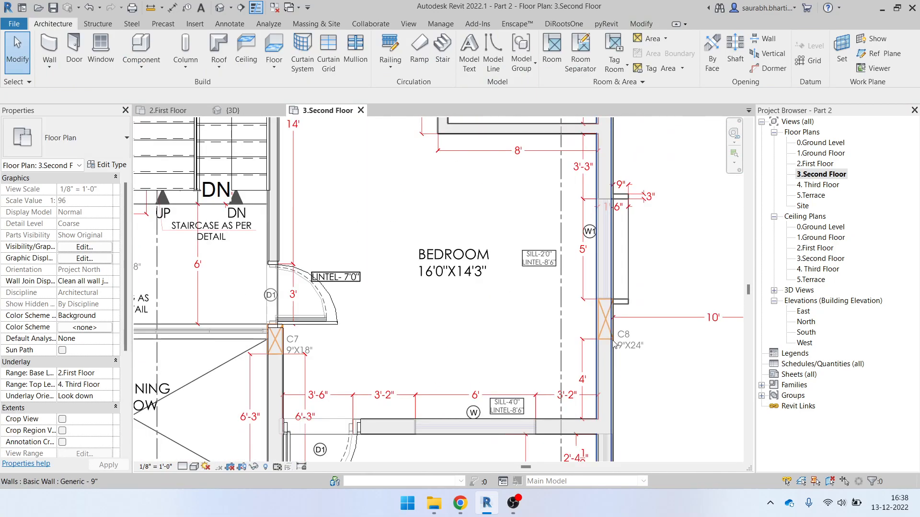
pyautogui.scroll(5, 594, 243)
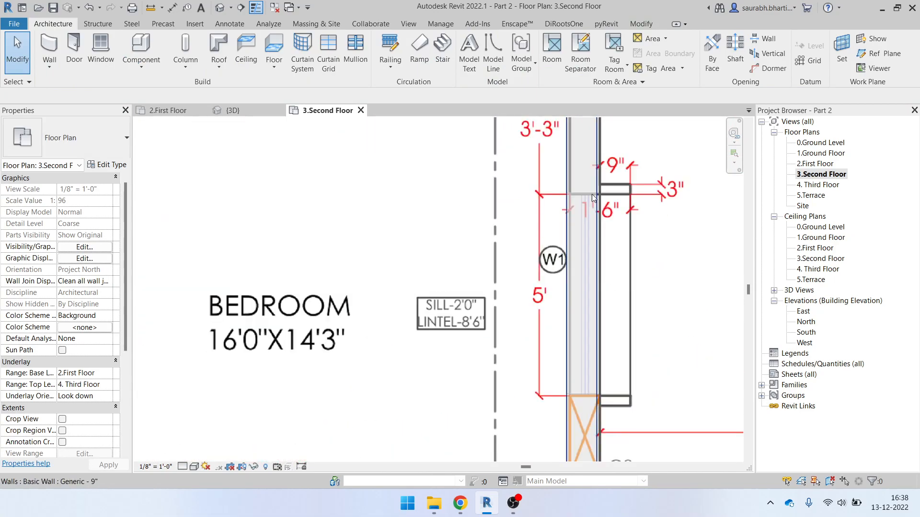
pyautogui.scroll(1, 584, 320)
pyautogui.scroll(-5, 586, 321)
pyautogui.moveTo(600, 393); pyautogui.dragTo(582, 134, button='middle')
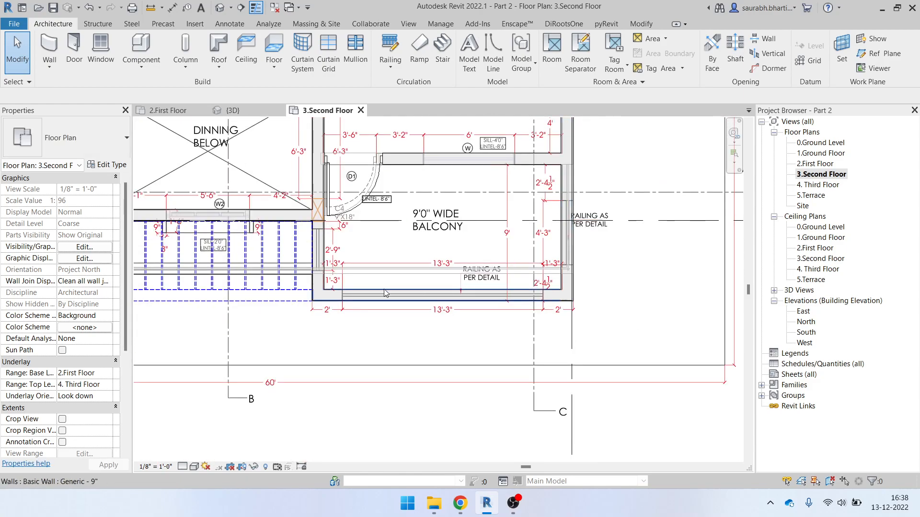
pyautogui.scroll(2, 355, 299)
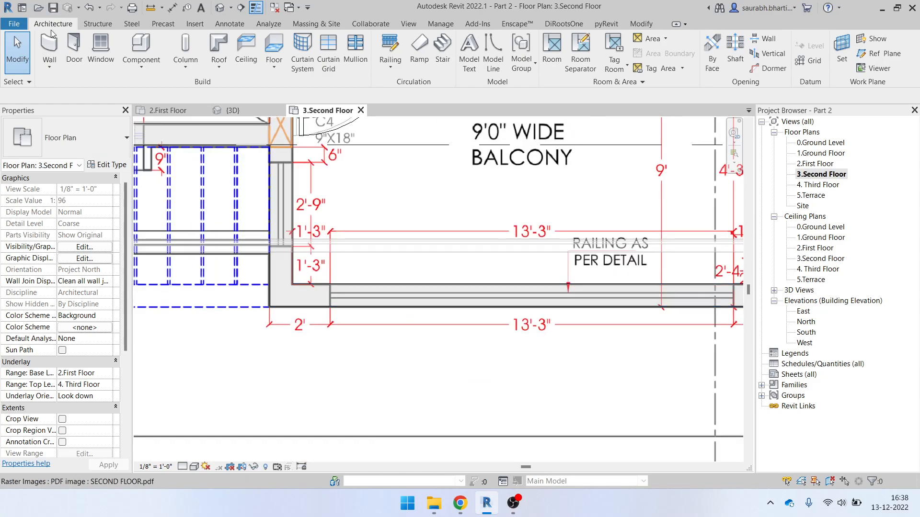
# Start a new wall, browse down to the Curtain Wall types, then minimize Revit to the desktop
pyautogui.click(59, 48)
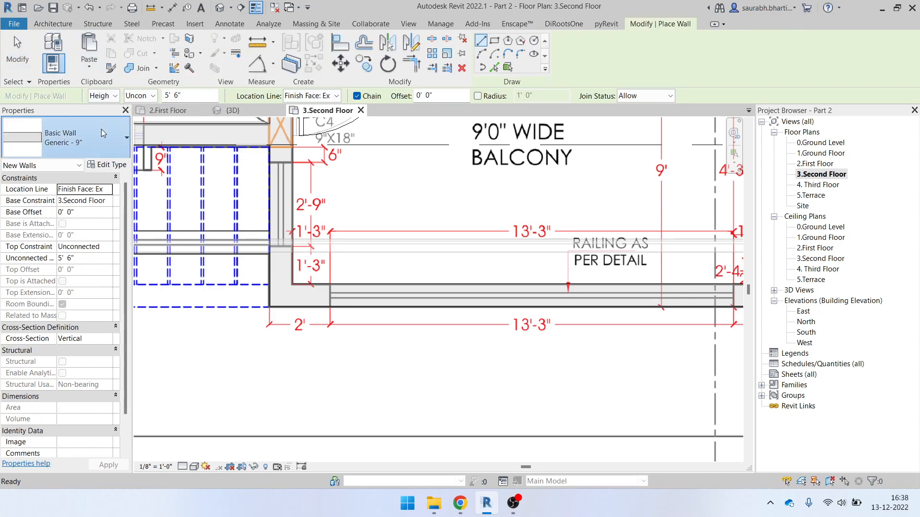
pyautogui.click(65, 140)
pyautogui.scroll(-5, 74, 288)
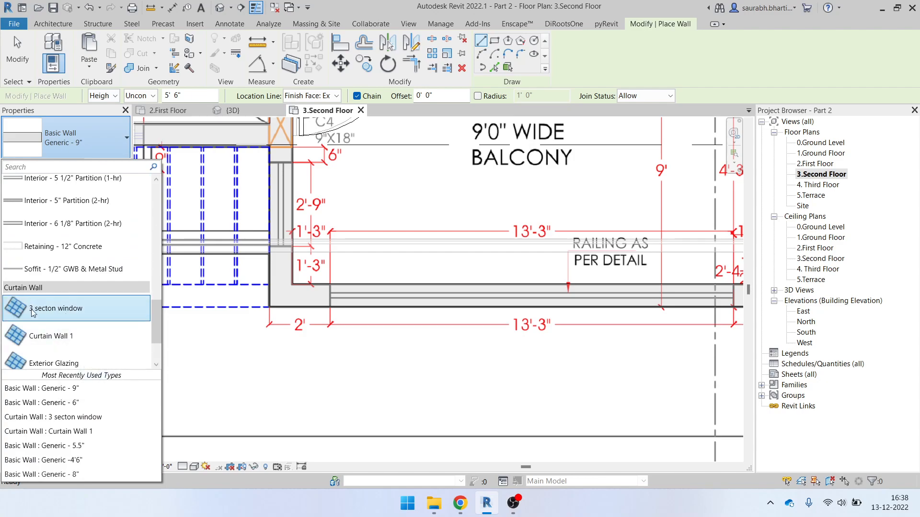
pyautogui.scroll(-1, 110, 317)
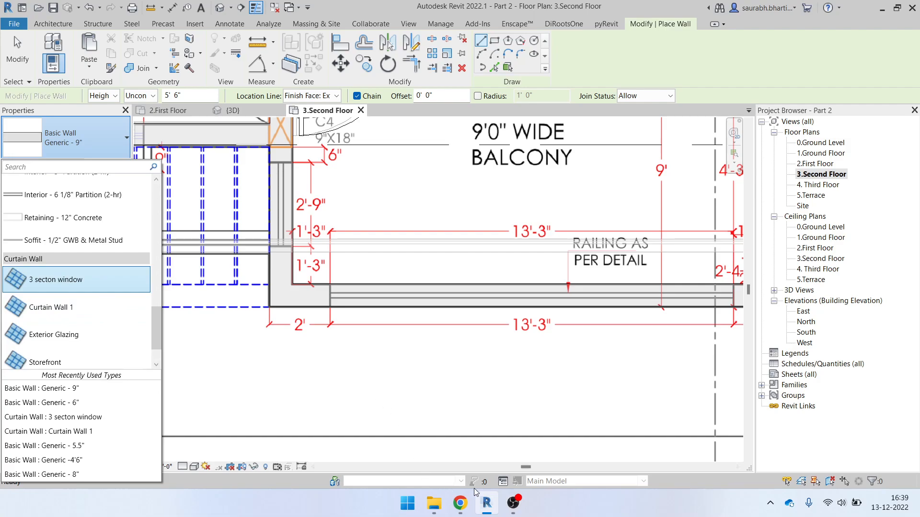
pyautogui.click(488, 501)
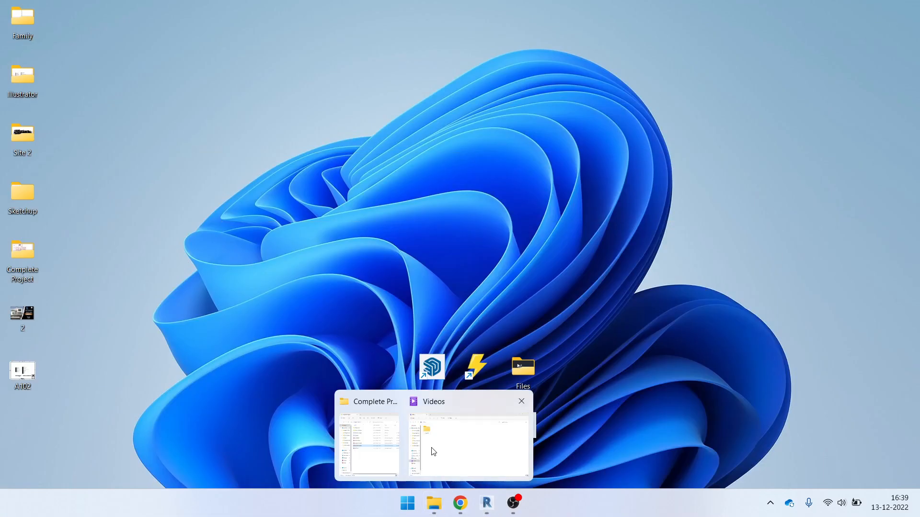
# Open Elevation Height.jpg from Complete Project, check the upper balcony heights, then return to Revit
pyautogui.click(434, 502)
pyautogui.doubleClick(138, 155)
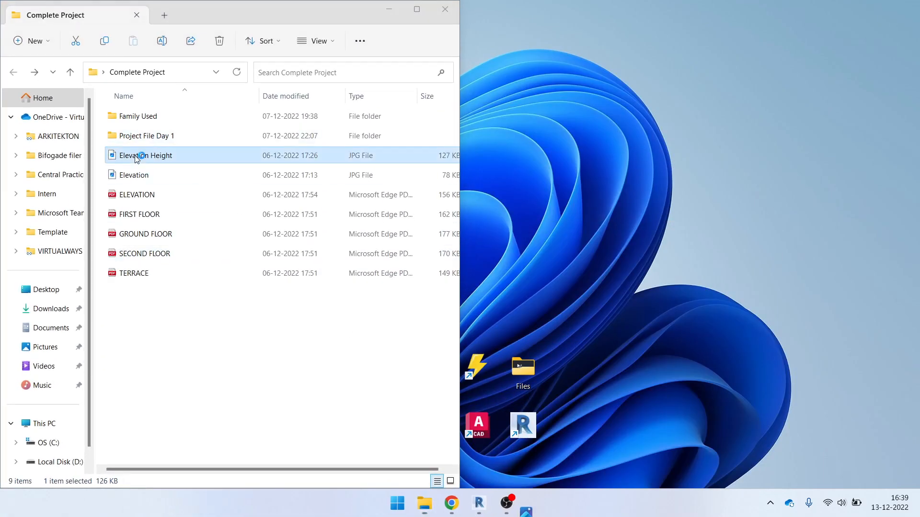
pyautogui.scroll(5, 533, 222)
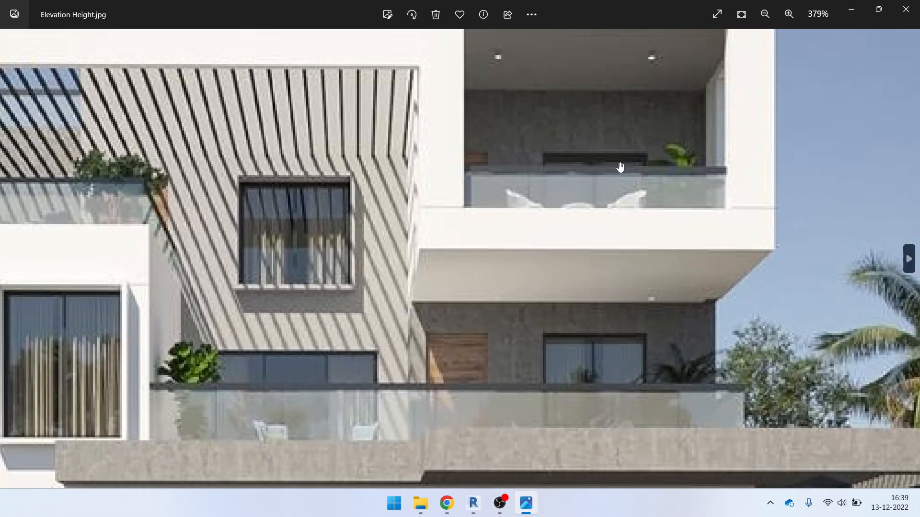
pyautogui.moveTo(620, 166); pyautogui.dragTo(605, 282)
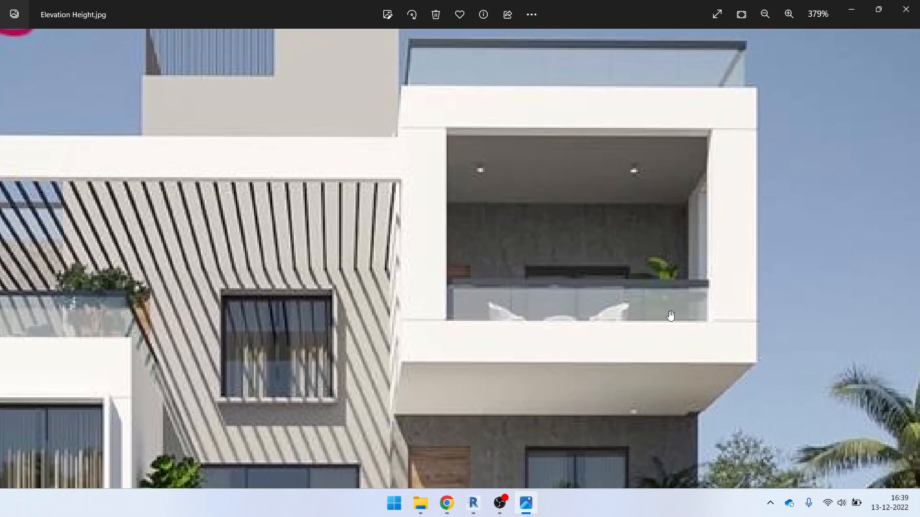
pyautogui.scroll(-5, 549, 288)
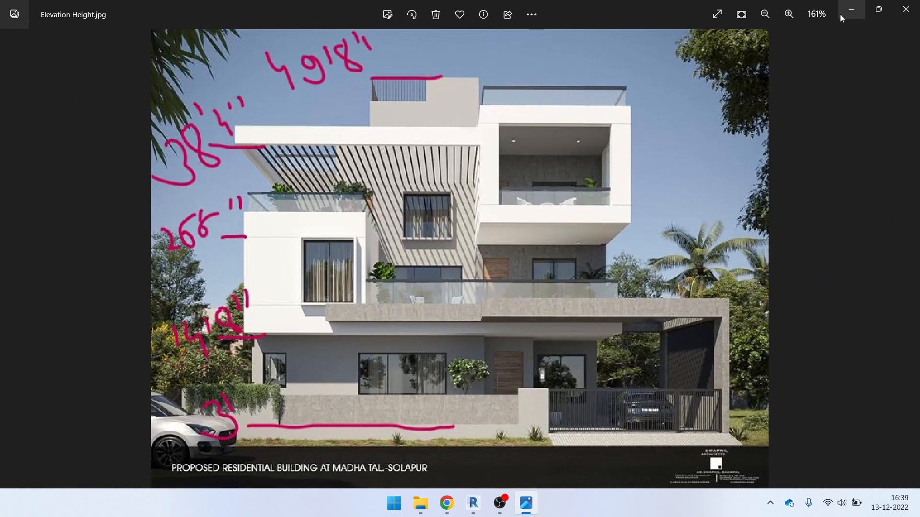
pyautogui.click(842, 15)
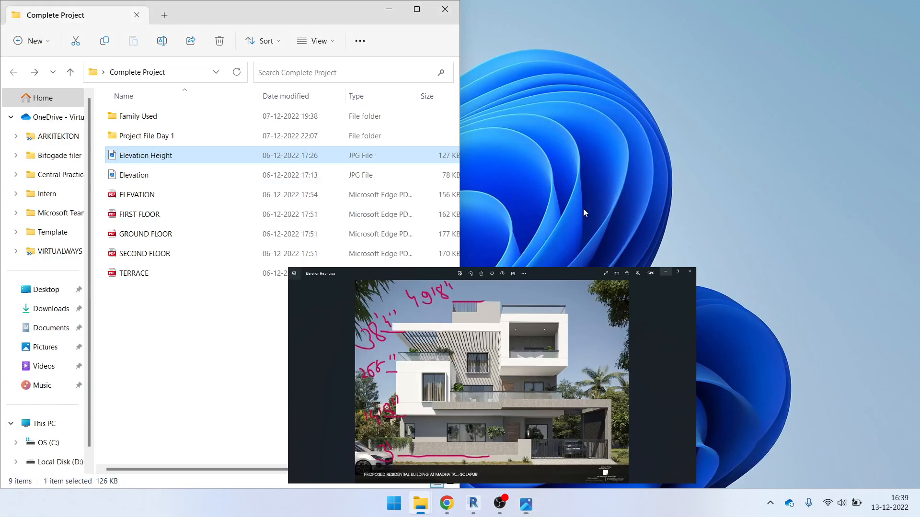
pyautogui.click(486, 503)
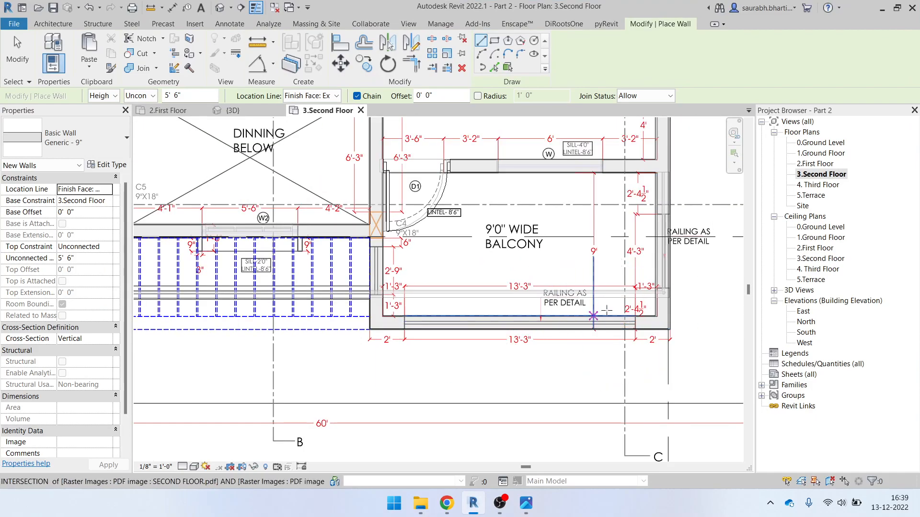
# Start a wall on the second-floor balcony, then cancel the unfinished wall
pyautogui.scroll(2, 618, 309)
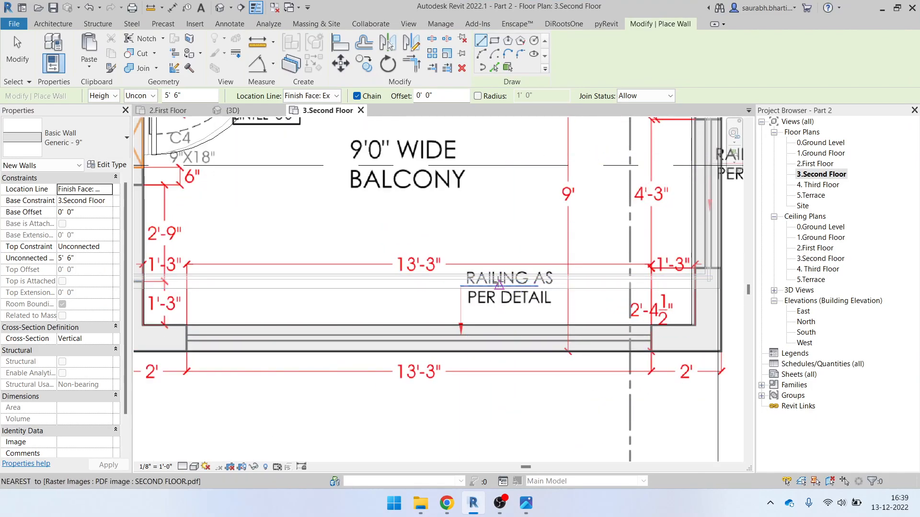
pyautogui.scroll(1, 204, 340)
pyautogui.scroll(2, 204, 339)
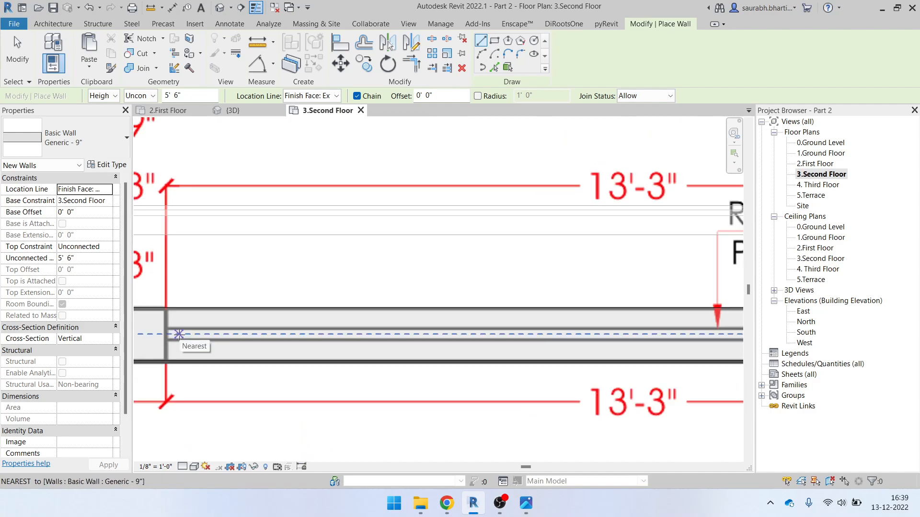
pyautogui.scroll(2, 165, 339)
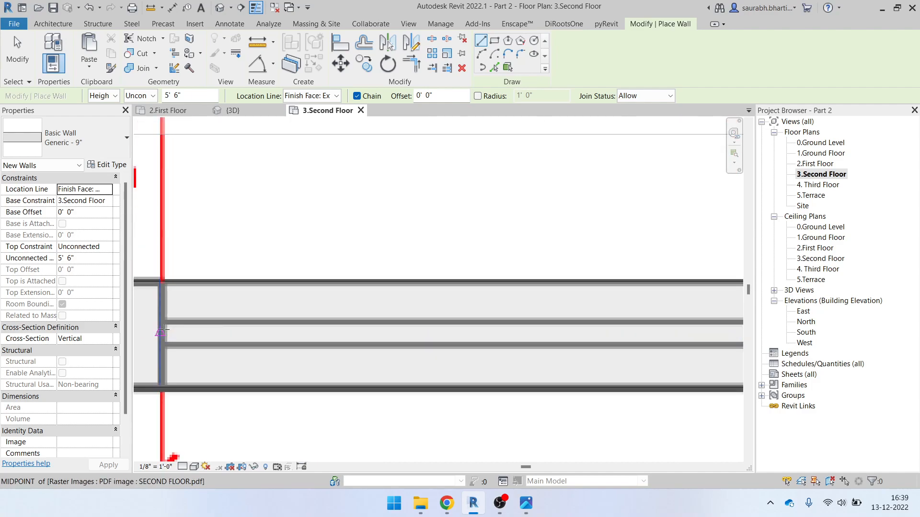
pyautogui.click(162, 331)
pyautogui.scroll(-2, 213, 337)
pyautogui.moveTo(577, 337); pyautogui.dragTo(429, 335, button='middle')
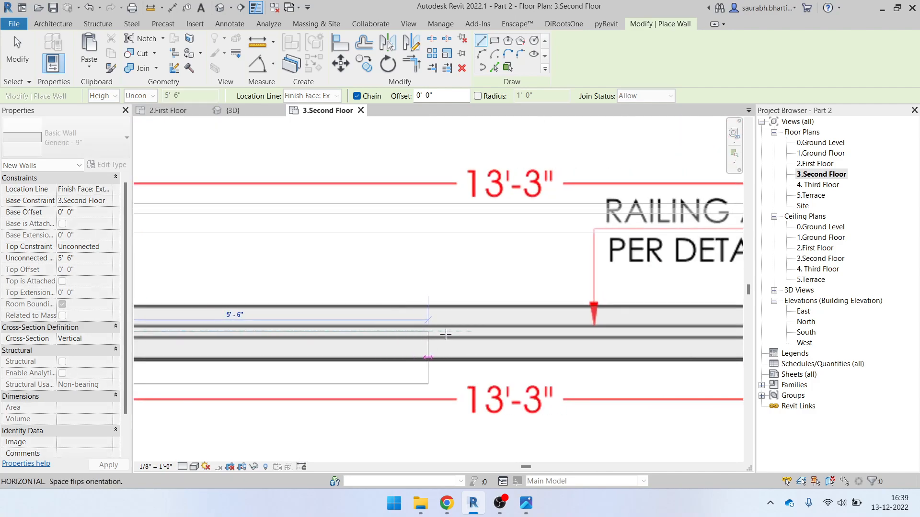
pyautogui.scroll(-1, 527, 336)
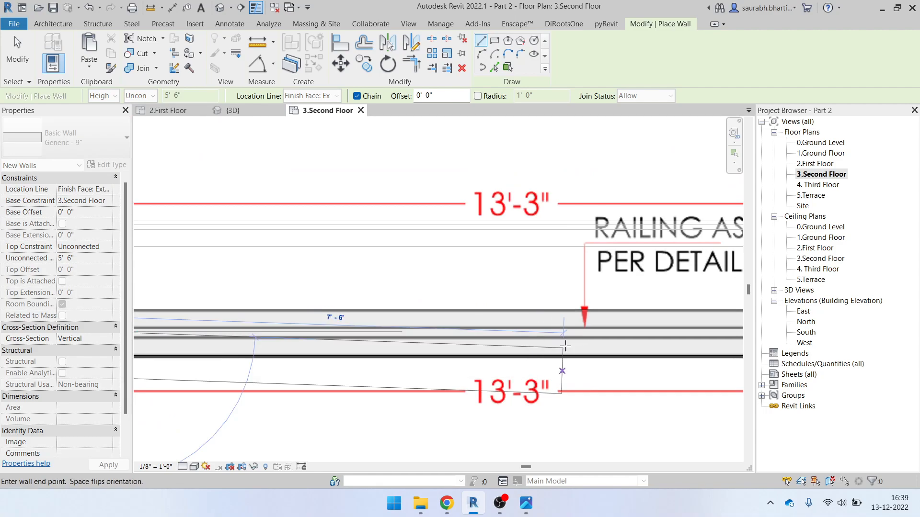
pyautogui.press('Escape')
# Draw a Curtain Wall 1 from the opening's left jamb to its right jamb
pyautogui.click(44, 135)
pyautogui.scroll(-5, 53, 266)
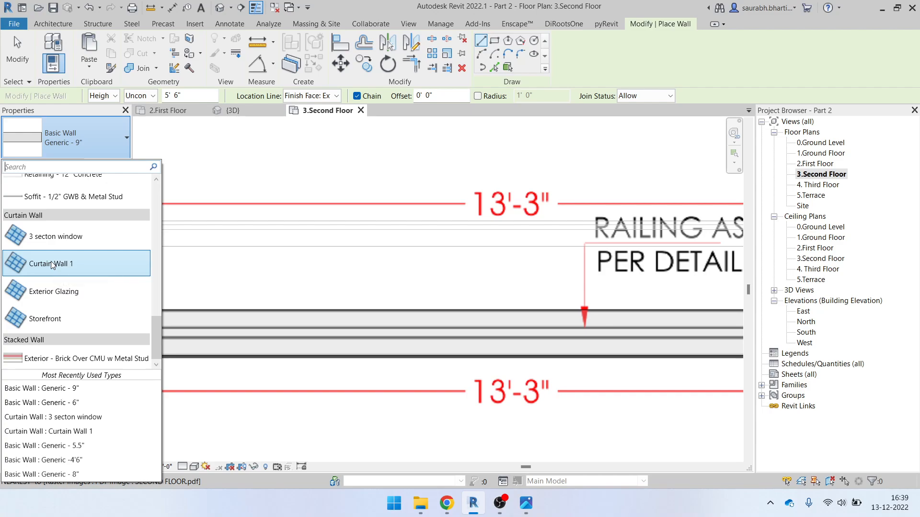
pyautogui.click(53, 265)
pyautogui.scroll(4, 253, 317)
pyautogui.scroll(2, 253, 318)
pyautogui.click(234, 309)
pyautogui.scroll(-4, 329, 314)
pyautogui.moveTo(549, 320); pyautogui.dragTo(284, 319, button='middle')
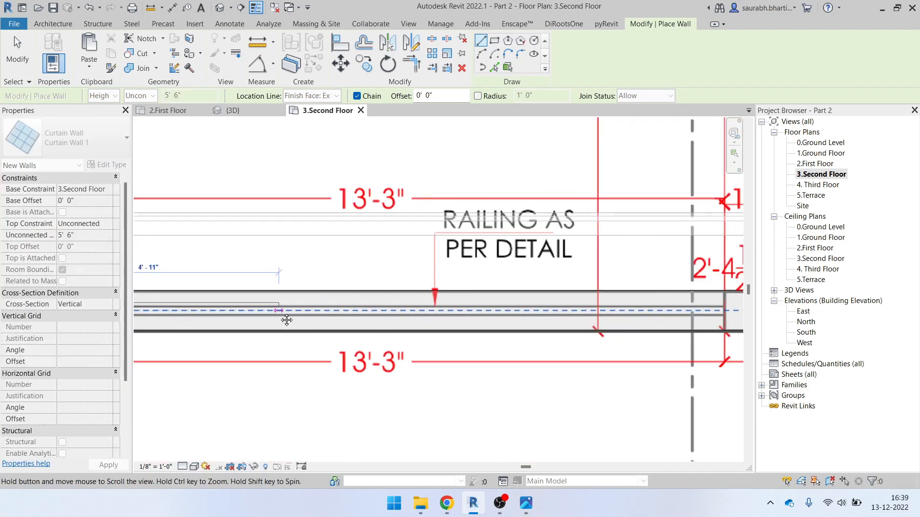
pyautogui.moveTo(575, 312); pyautogui.dragTo(370, 320, button='middle')
pyautogui.scroll(1, 495, 316)
pyautogui.scroll(1, 511, 318)
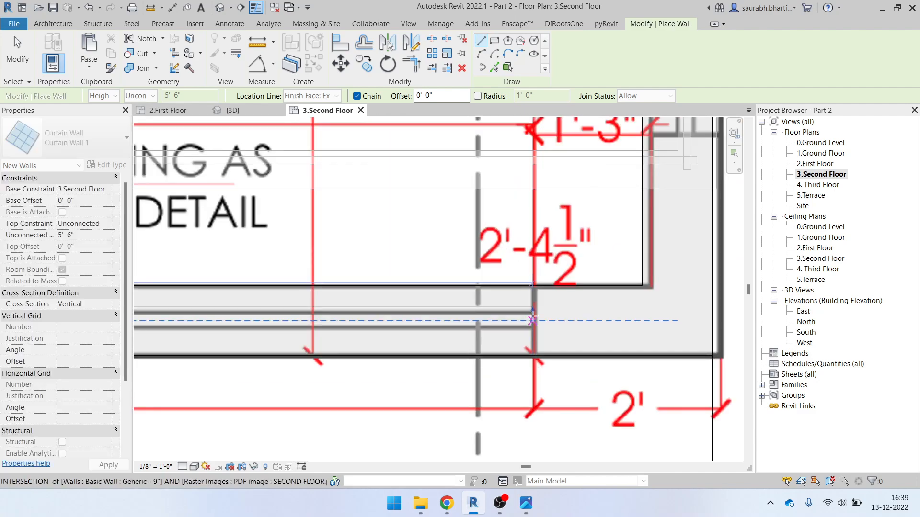
pyautogui.click(529, 317)
pyautogui.press('Escape')
pyautogui.press('Escape')
# View the new curtain wall in the default 3D view, orbited toward the front
pyautogui.click(218, 8)
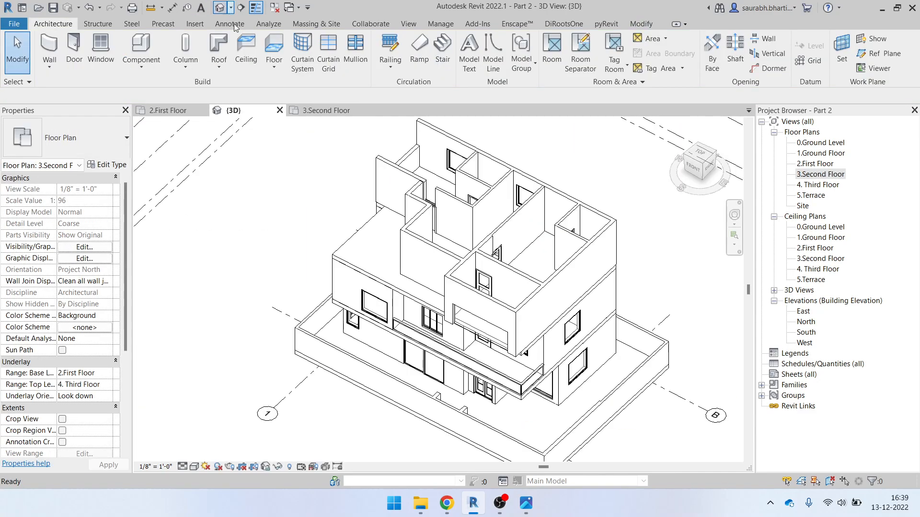
pyautogui.scroll(3, 488, 328)
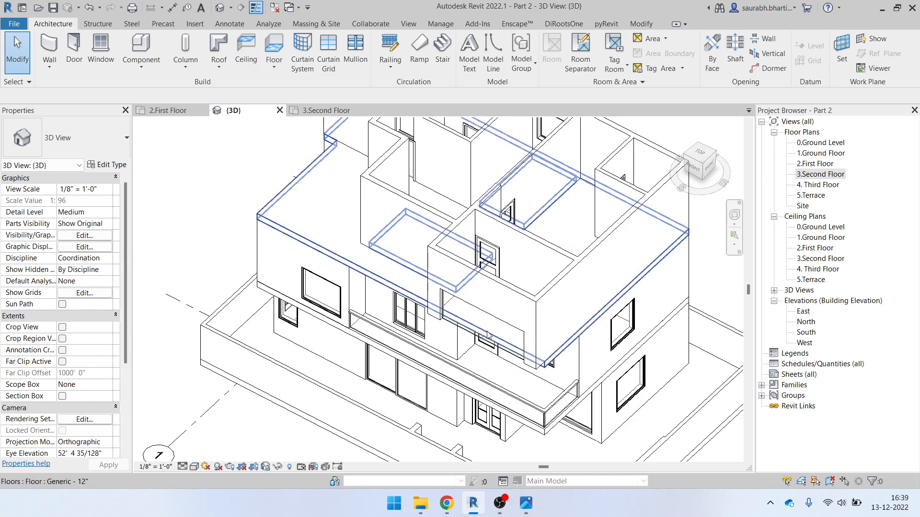
pyautogui.click(500, 346)
pyautogui.keyDown('shift'); pyautogui.moveTo(500, 335); pyautogui.dragTo(555, 257, button='middle'); pyautogui.keyUp('shift')
pyautogui.press('Escape')
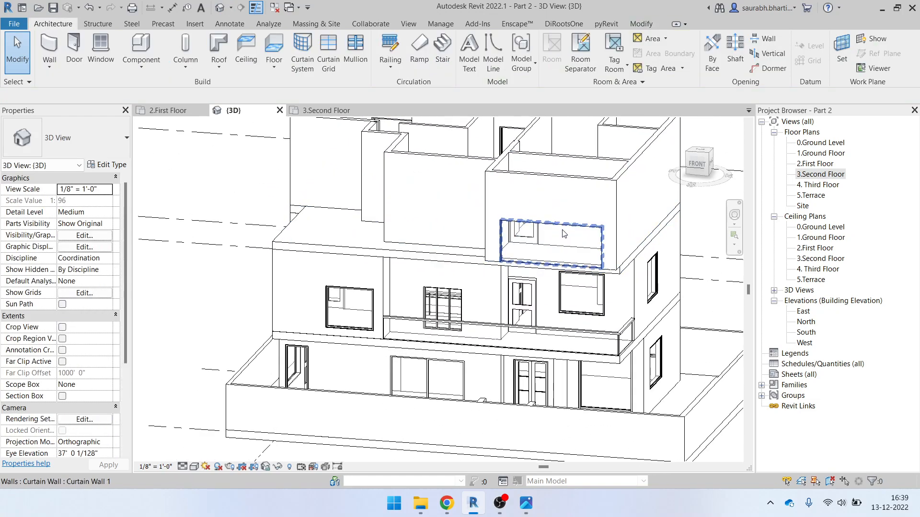
pyautogui.click(558, 224)
pyautogui.click(526, 503)
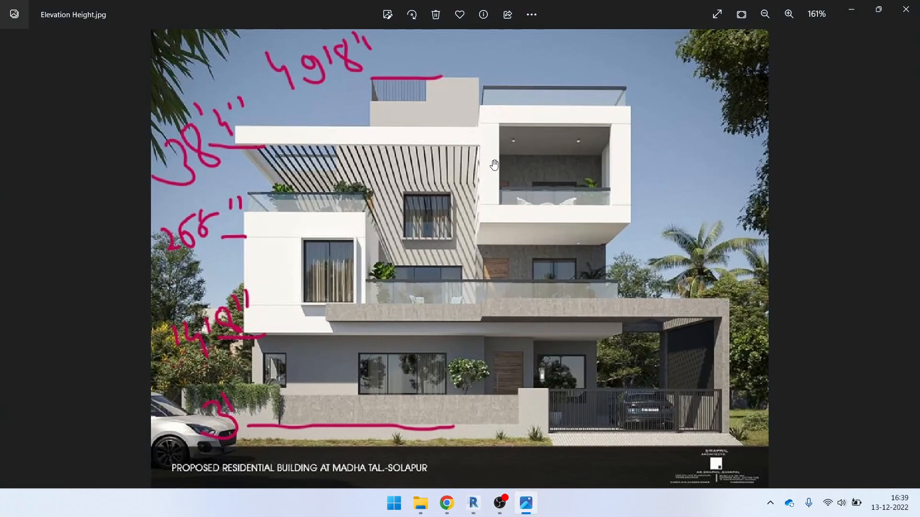
pyautogui.click(862, 10)
pyautogui.click(600, 179)
pyautogui.click(698, 163)
pyautogui.click(485, 48)
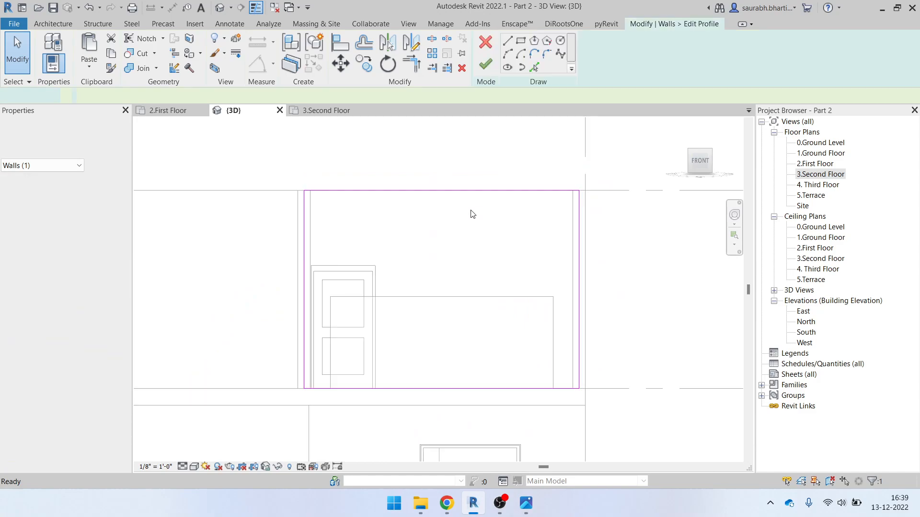
pyautogui.click(507, 40)
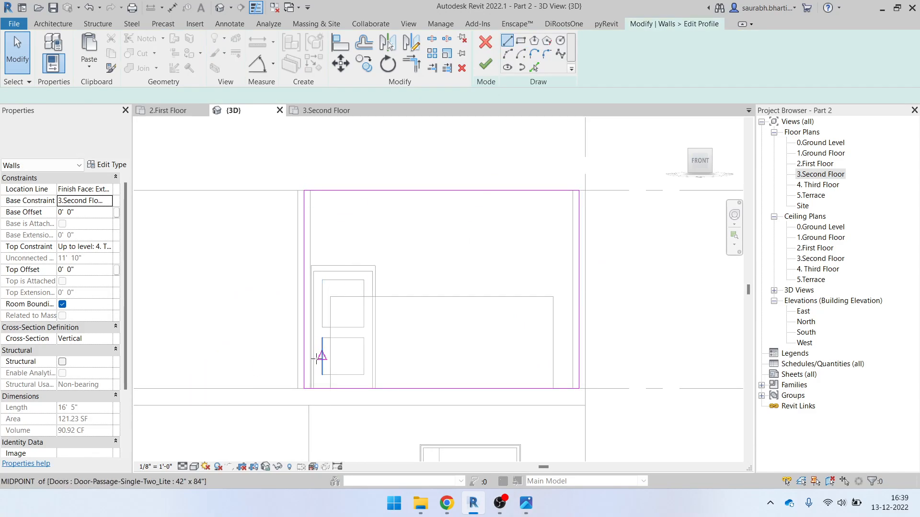
pyautogui.click(525, 502)
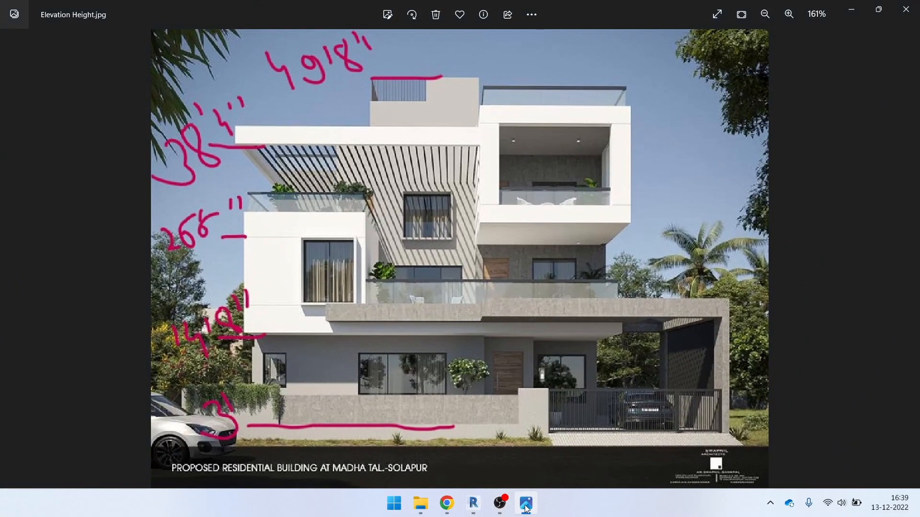
pyautogui.click(523, 500)
pyautogui.click(520, 42)
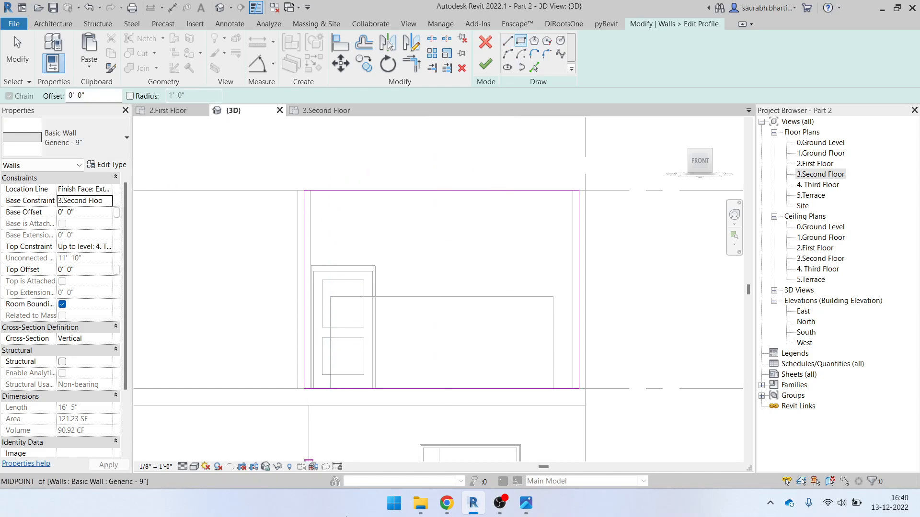
pyautogui.click(532, 513)
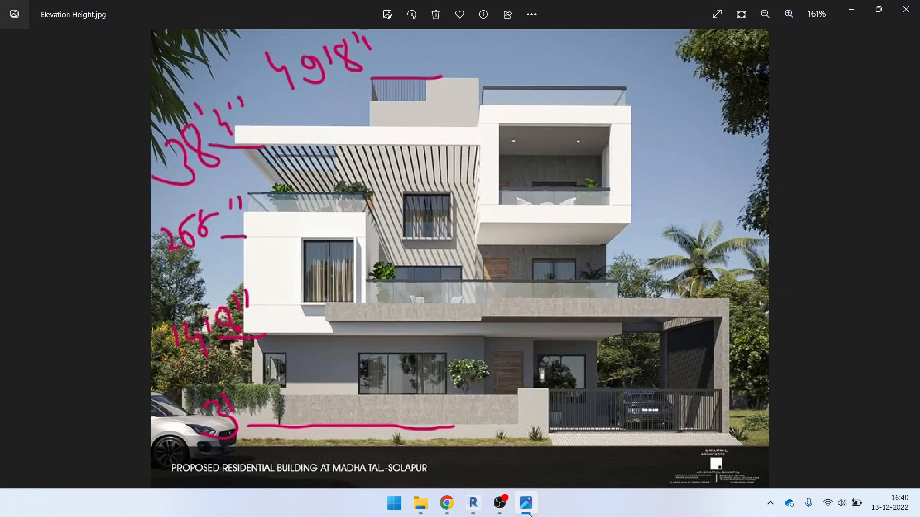
pyautogui.click(530, 513)
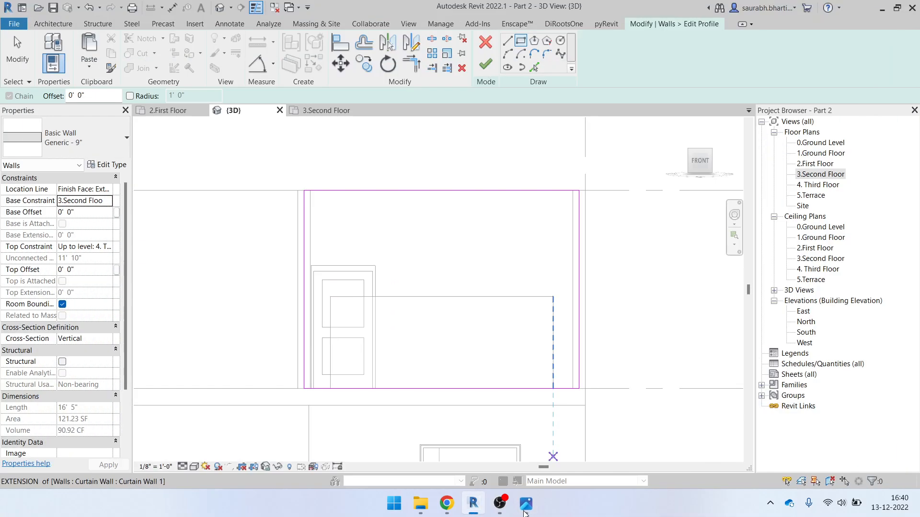
pyautogui.moveTo(110, 100); pyautogui.dragTo(54, 96)
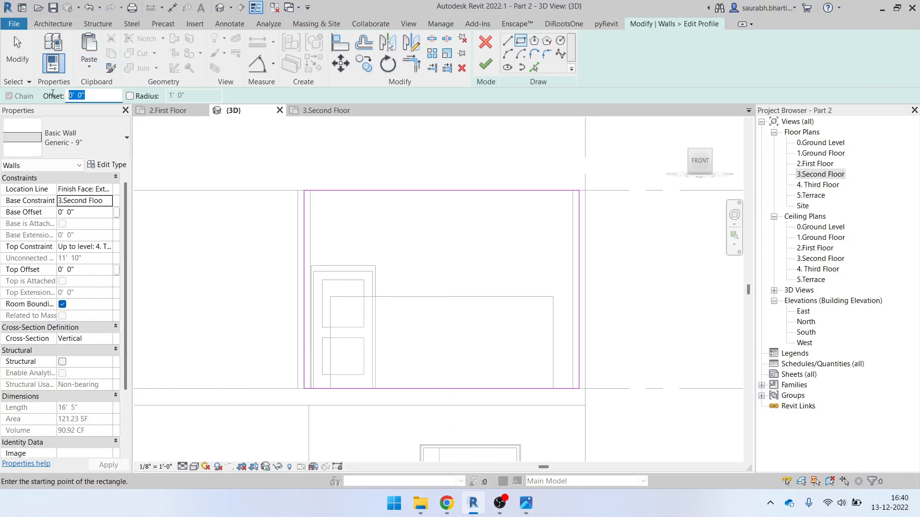
pyautogui.write('4')
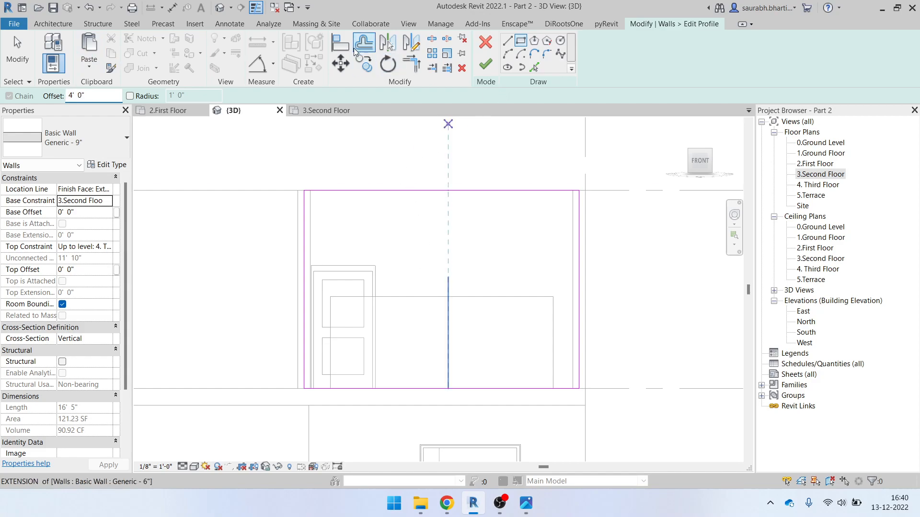
pyautogui.click(366, 48)
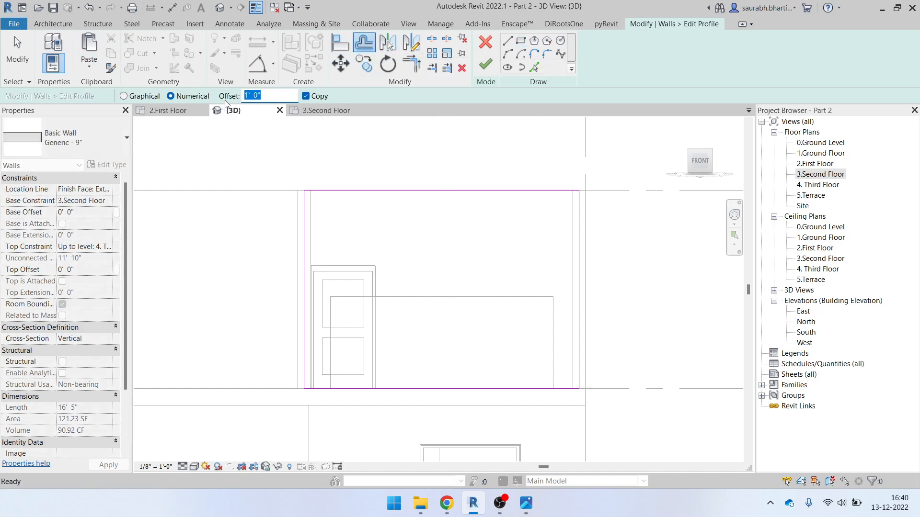
pyautogui.click(485, 42)
# Reselect the Generic 9" wall, consult the elevation photo, and turn the view to face the wall
pyautogui.click(491, 221)
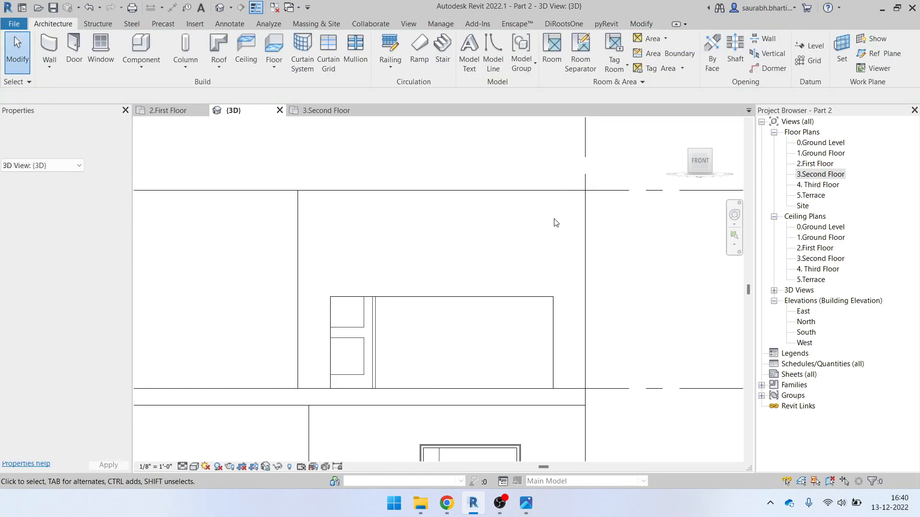
pyautogui.click(497, 196)
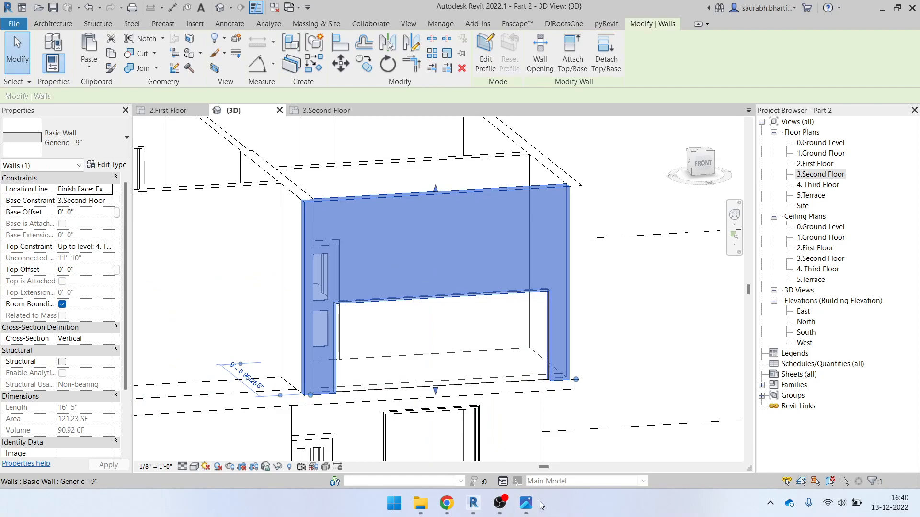
pyautogui.click(526, 503)
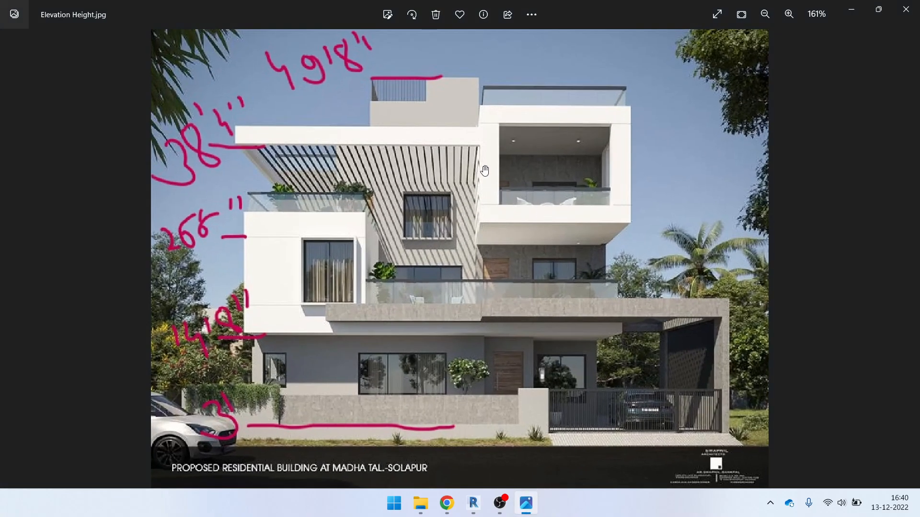
pyautogui.click(851, 11)
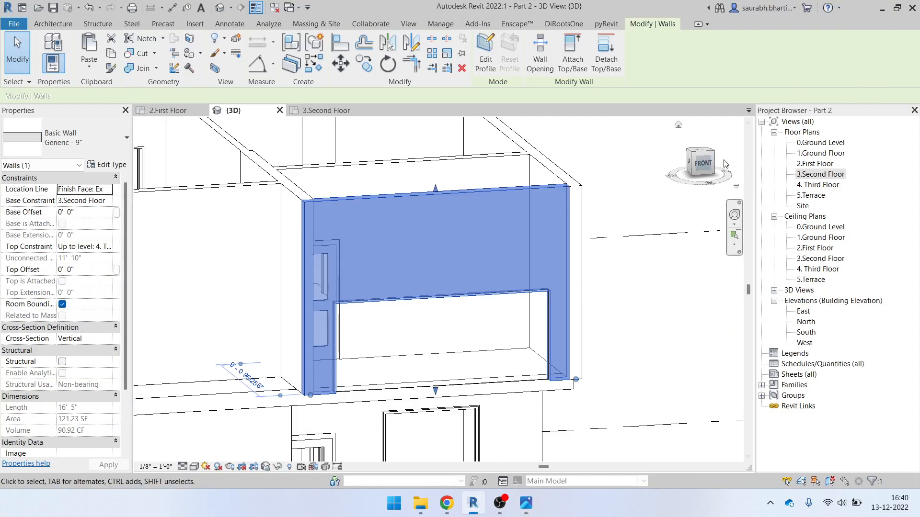
pyautogui.click(703, 165)
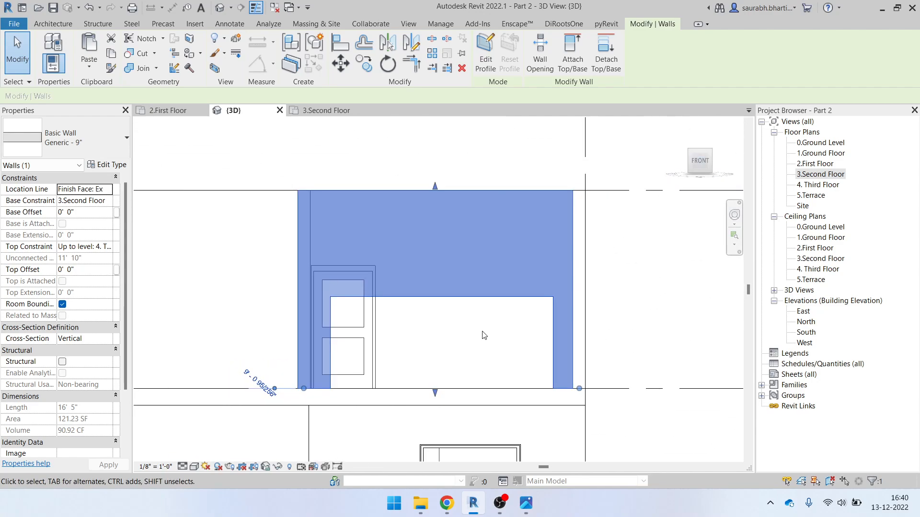
# In the wall's profile, sketch a rectangle corner to corner with a 4' 0" offset
pyautogui.click(493, 58)
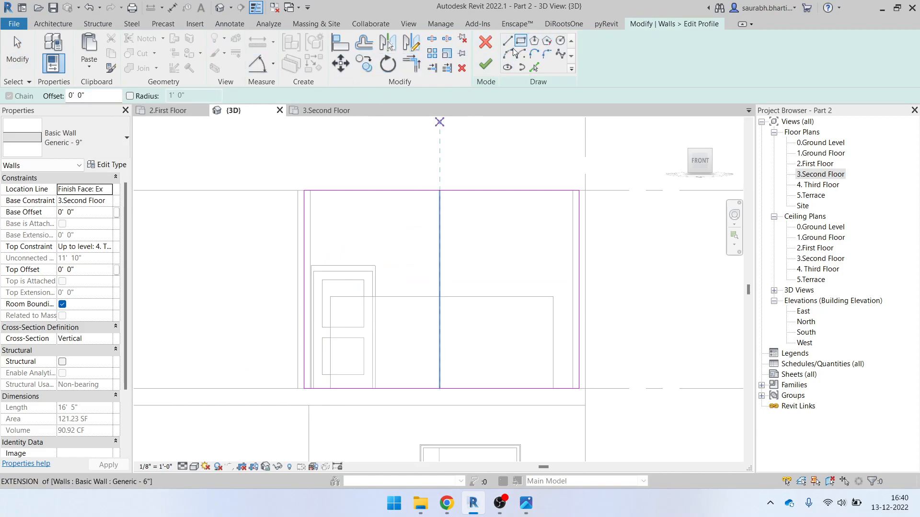
pyautogui.click(91, 96)
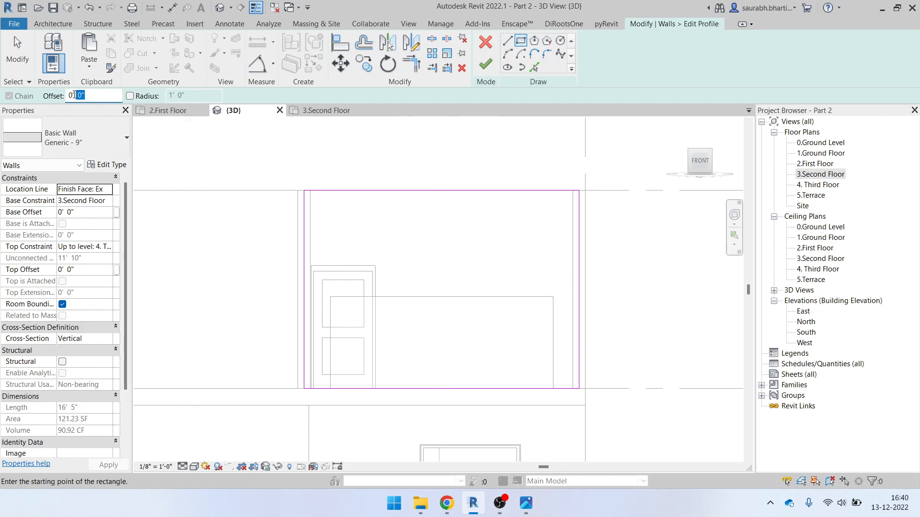
pyautogui.write('4')
pyautogui.press('Return')
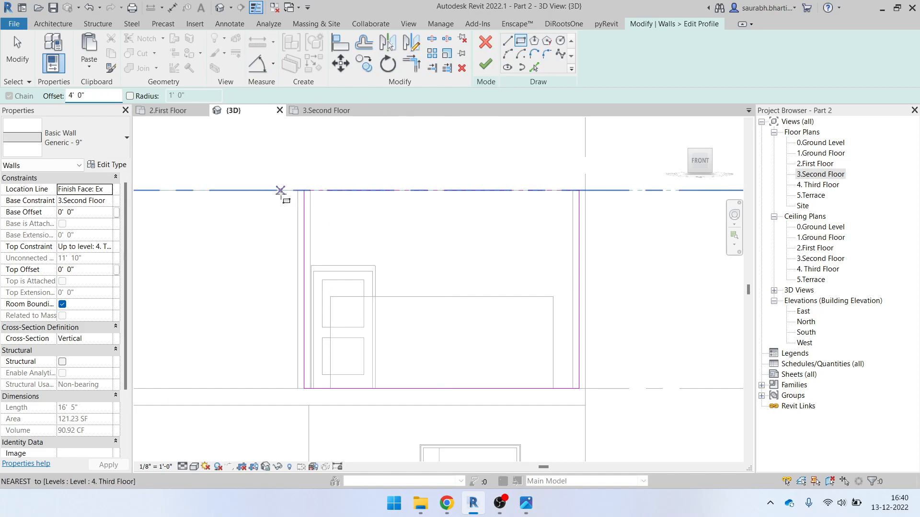
pyautogui.click(310, 190)
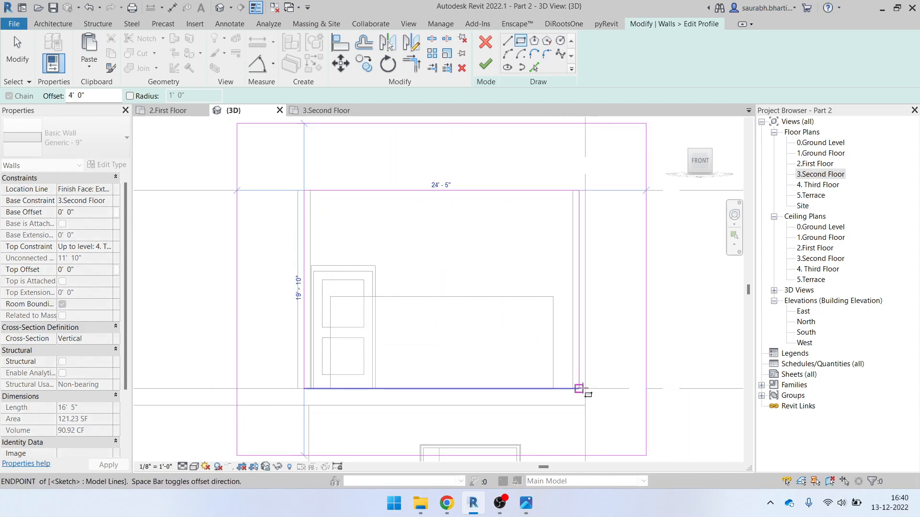
pyautogui.click(578, 389)
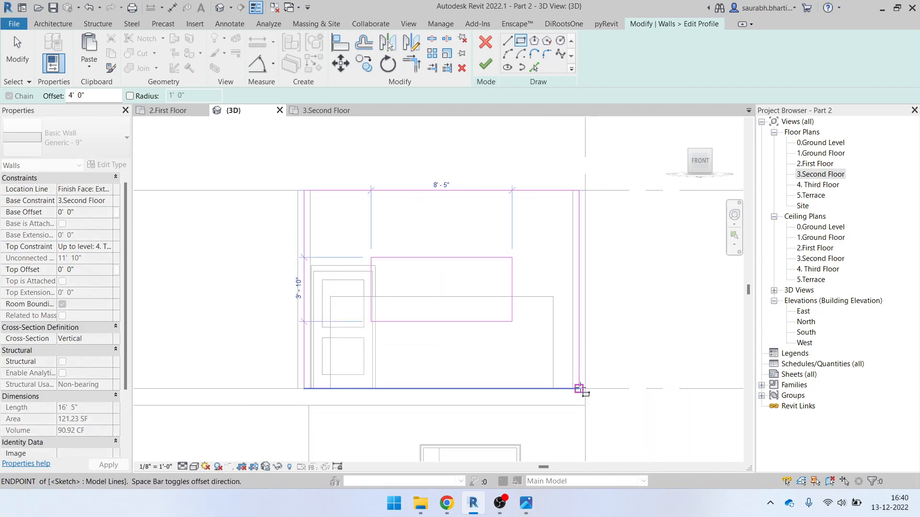
pyautogui.click(579, 389)
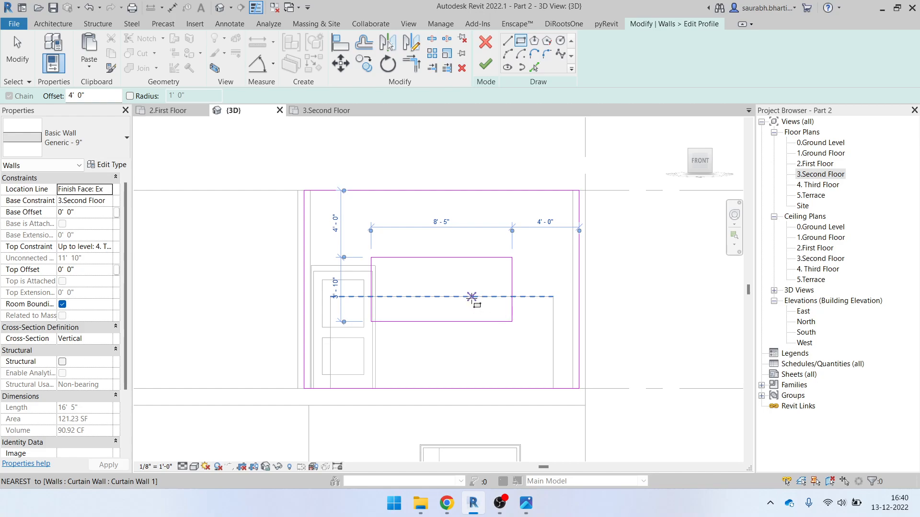
pyautogui.press('Escape')
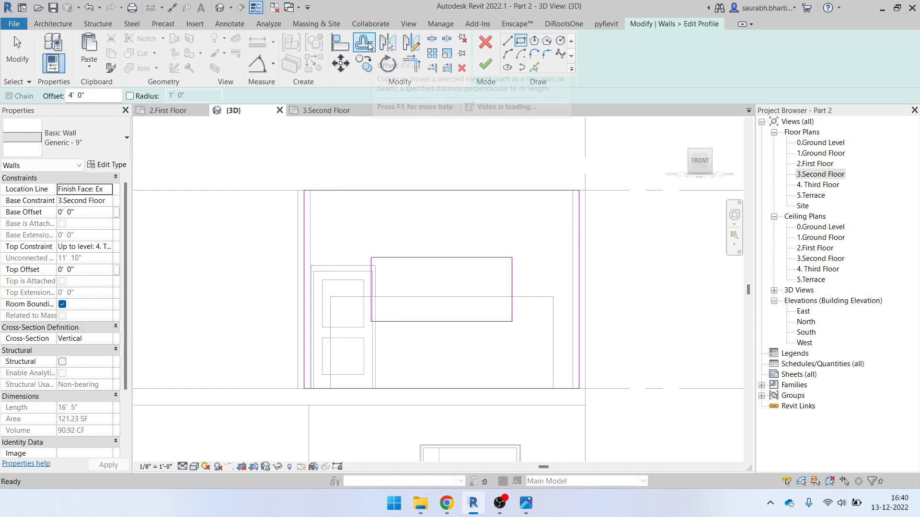
# Offset the opening's top, bottom, left and right edges outward by 2' 0"
pyautogui.click(366, 47)
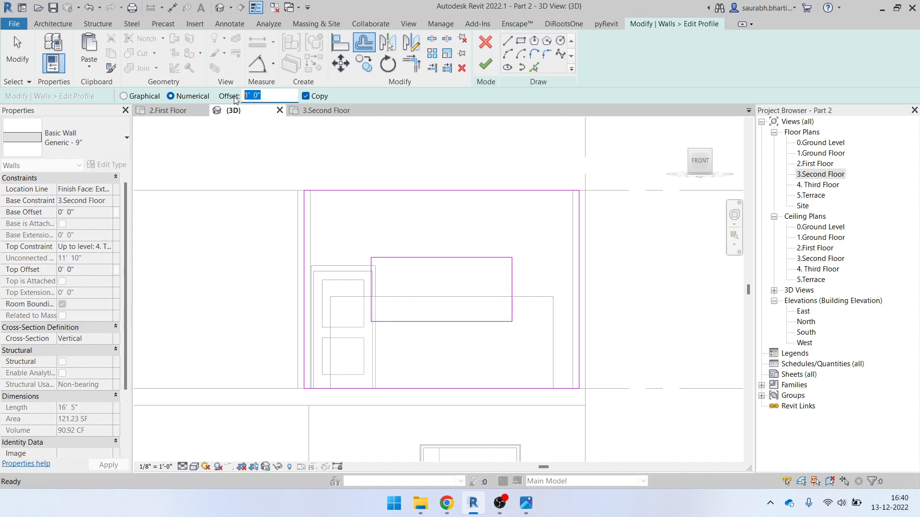
pyautogui.press('Return')
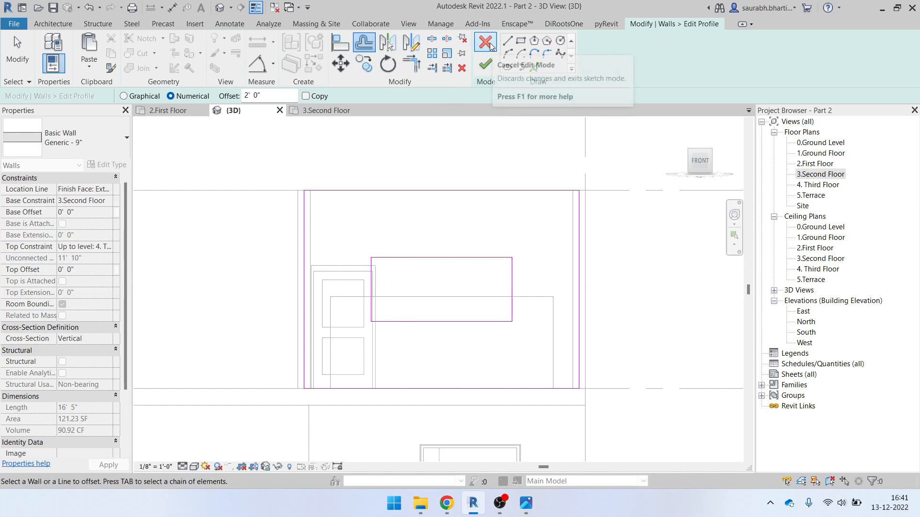
pyautogui.click(410, 254)
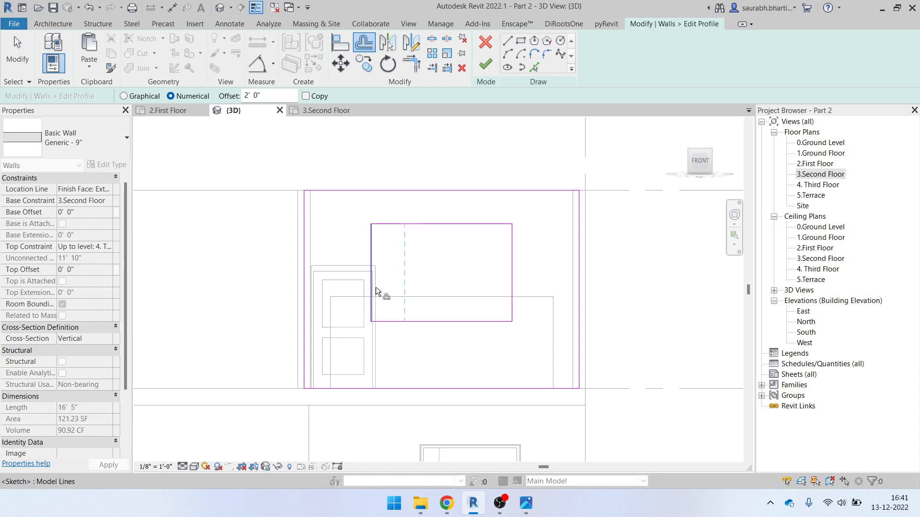
pyautogui.click(452, 326)
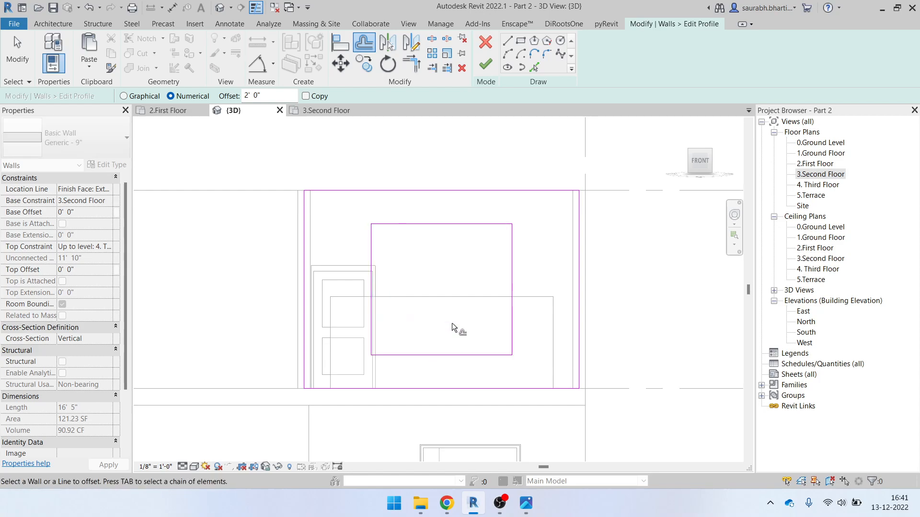
pyautogui.click(369, 275)
pyautogui.click(513, 281)
pyautogui.press('Escape')
# Finish the wall profile edit, dismiss the save reminder, and inspect the curtain wall in 3D
pyautogui.click(485, 65)
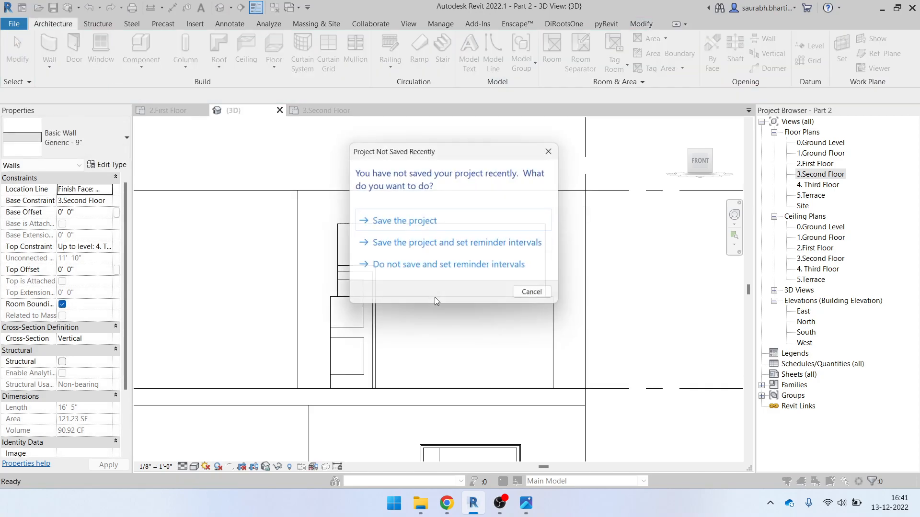
pyautogui.click(452, 223)
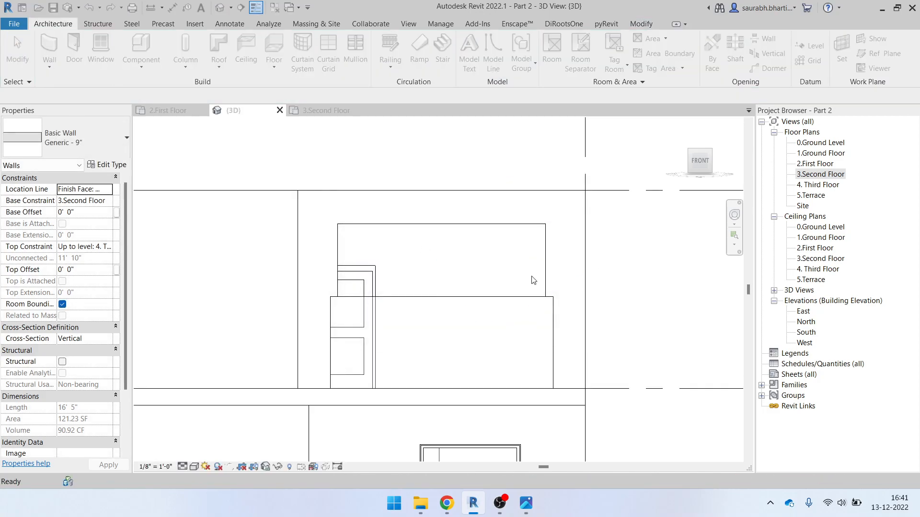
pyautogui.press('Escape')
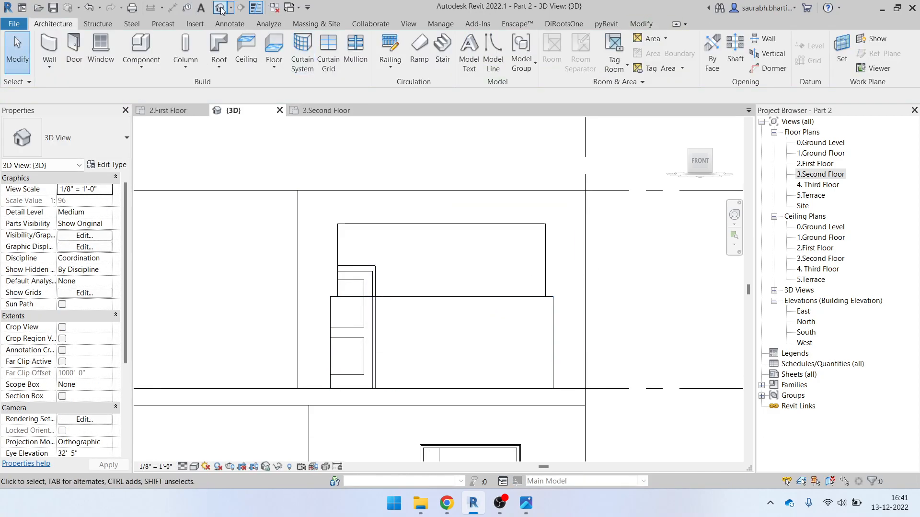
pyautogui.keyDown('shift'); pyautogui.moveTo(331, 242); pyautogui.dragTo(426, 309, button='middle'); pyautogui.keyUp('shift')
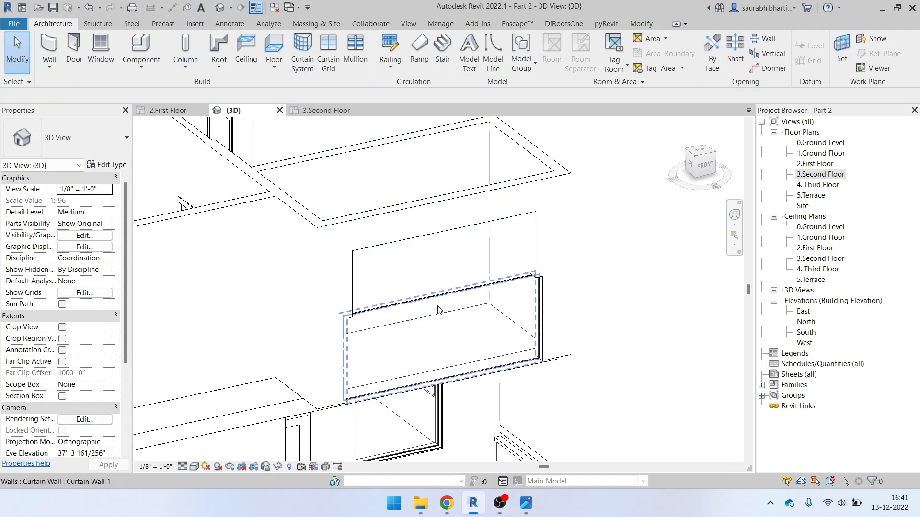
pyautogui.click(442, 295)
pyautogui.keyDown('shift'); pyautogui.moveTo(522, 336); pyautogui.dragTo(507, 336, button='middle'); pyautogui.keyUp('shift')
pyautogui.click(697, 166)
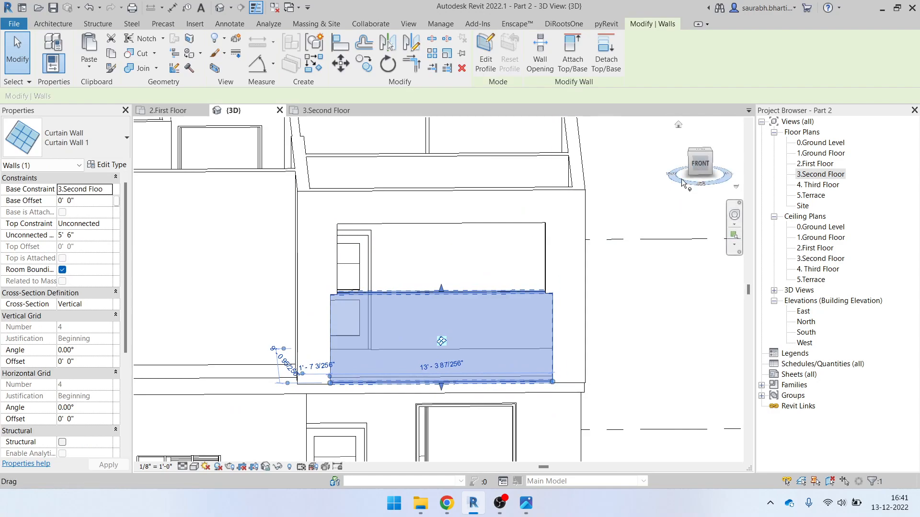
# Glance at the Elevation Height image, then select and deselect the Generic - 9" wall
pyautogui.click(700, 166)
pyautogui.click(522, 514)
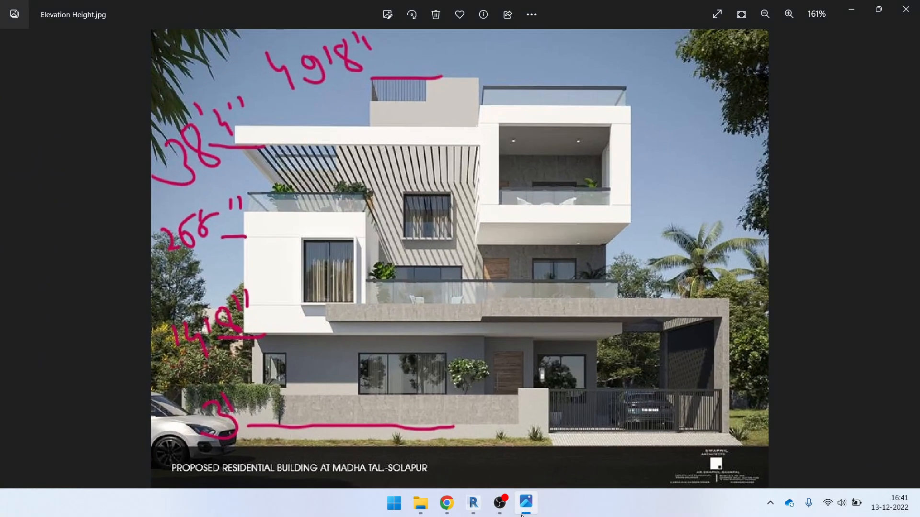
pyautogui.click(526, 514)
pyautogui.scroll(-2, 358, 255)
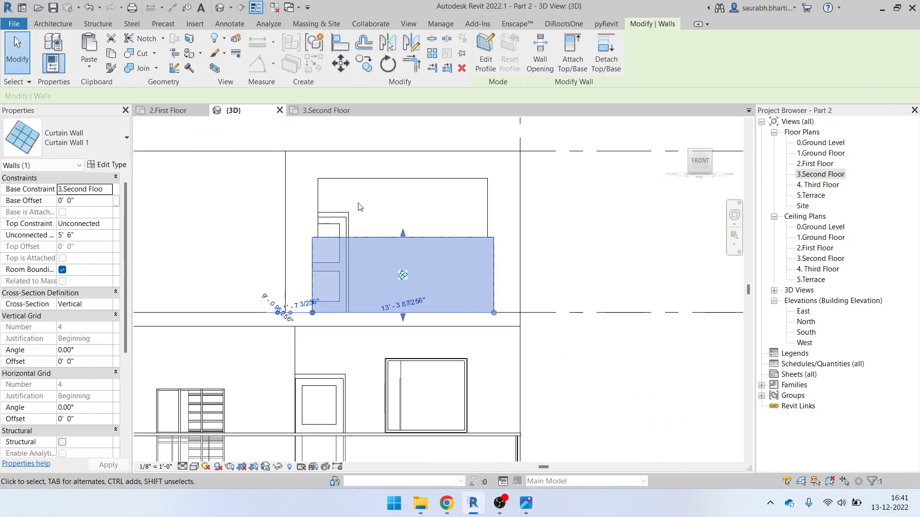
pyautogui.click(366, 179)
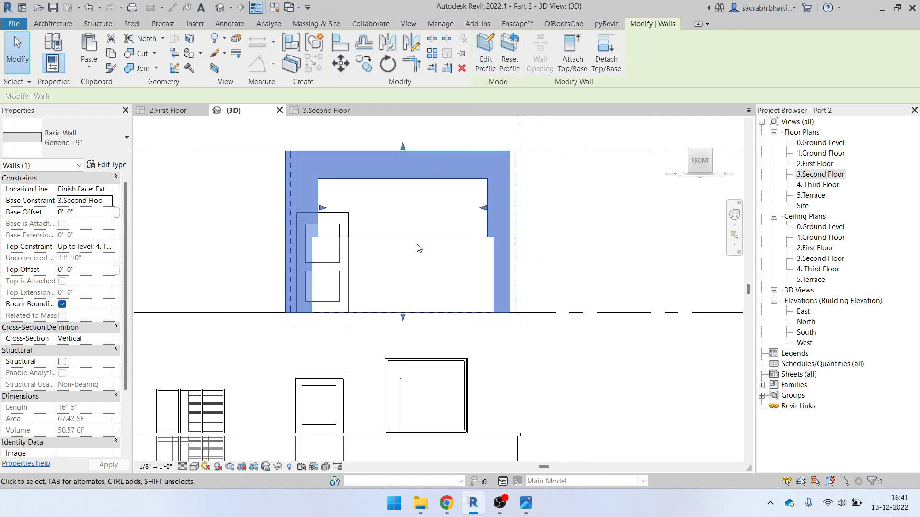
pyautogui.click(407, 225)
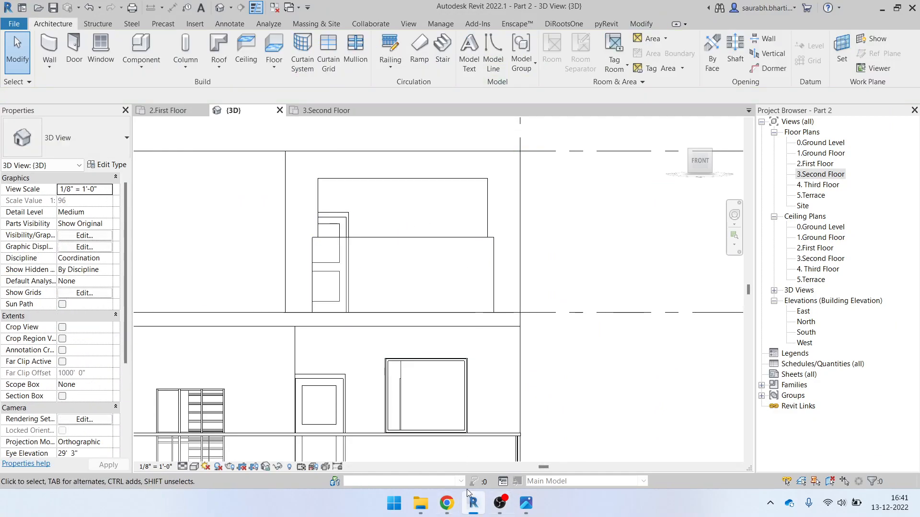
# Open the 3.Second Floor plan at the balcony and bring Elevation Height.jpg forward
pyautogui.doubleClick(825, 175)
pyautogui.scroll(-4, 474, 297)
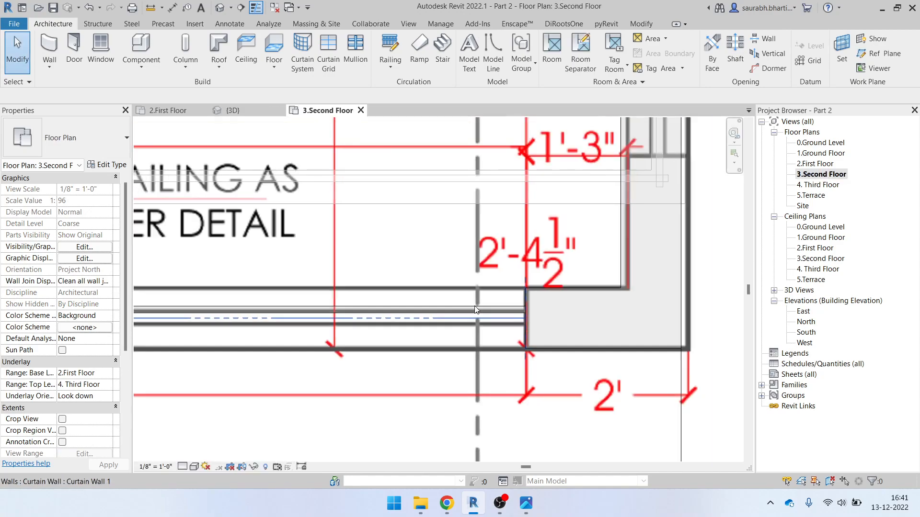
pyautogui.moveTo(562, 331); pyautogui.dragTo(657, 383, button='middle')
pyautogui.scroll(-2, 327, 314)
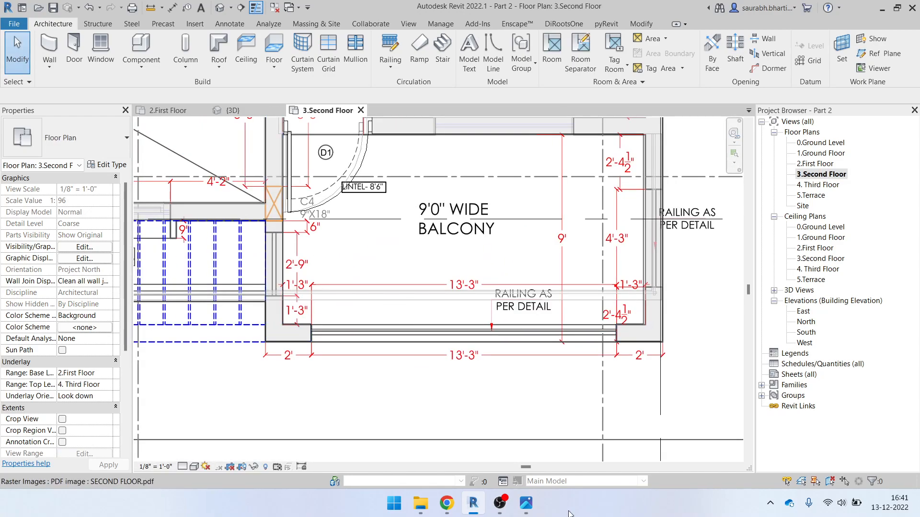
pyautogui.click(526, 503)
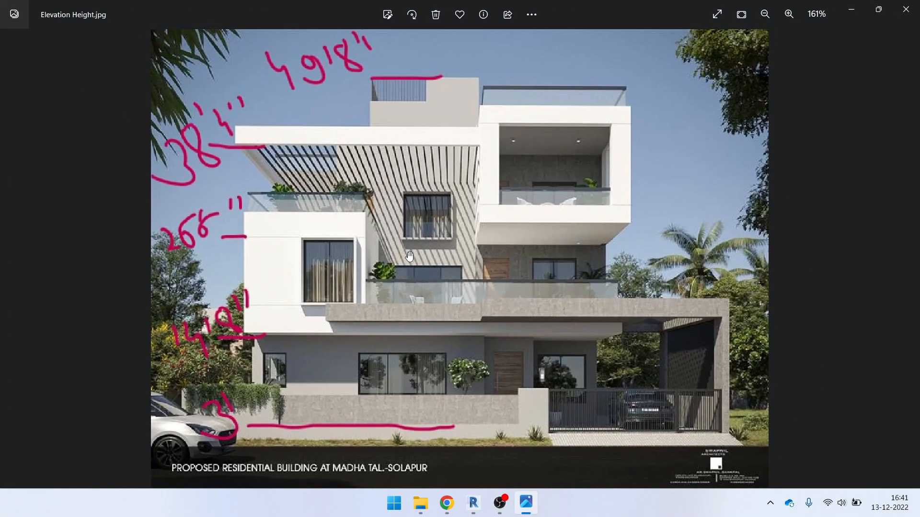
# Minimize Photos and OBS so Revit's 3.Second Floor plan is back in front
pyautogui.click(851, 10)
pyautogui.scroll(-1, 451, 246)
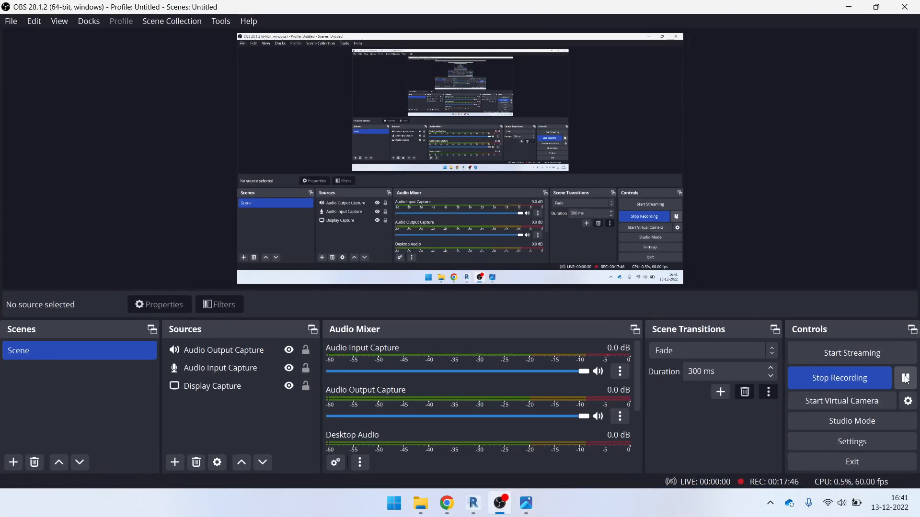
pyautogui.click(849, 7)
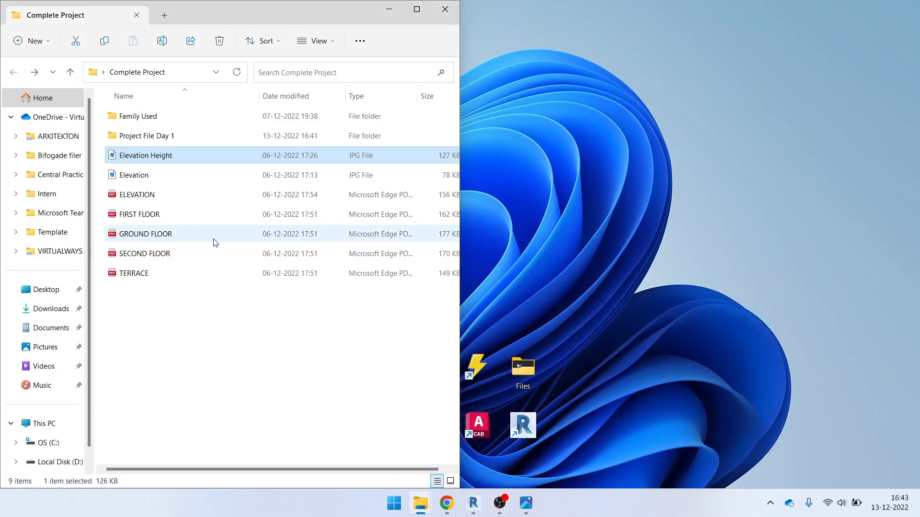
pyautogui.click(472, 503)
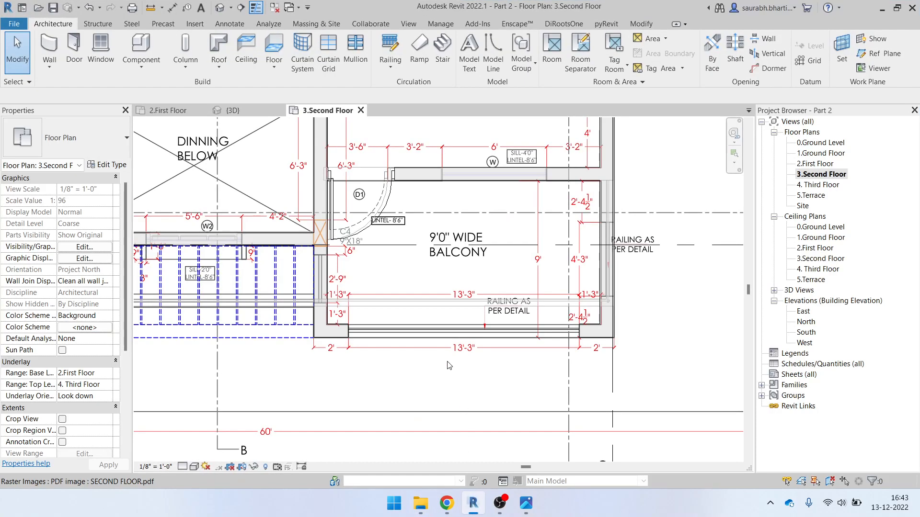
# In the 3D view, edit the second-floor wall's profile and delete the old opening rectangle
pyautogui.click(224, 9)
pyautogui.scroll(5, 492, 232)
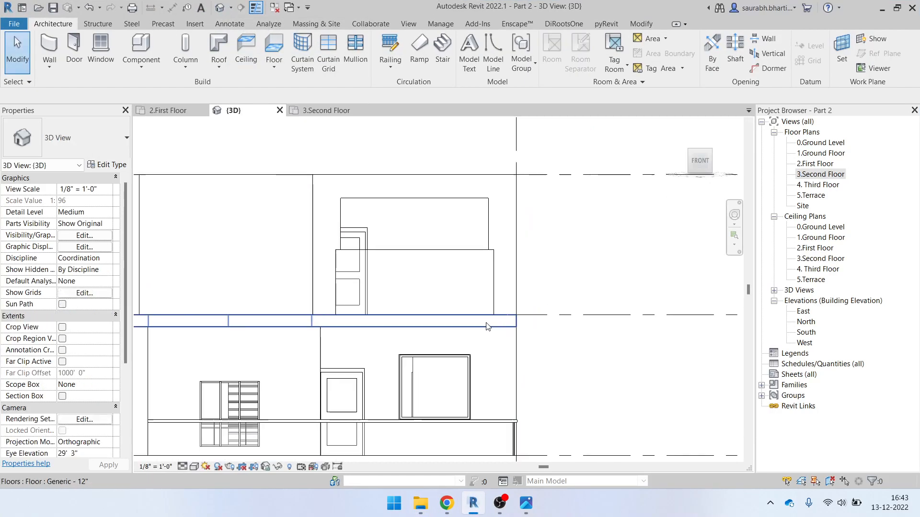
pyautogui.click(492, 232)
pyautogui.click(486, 69)
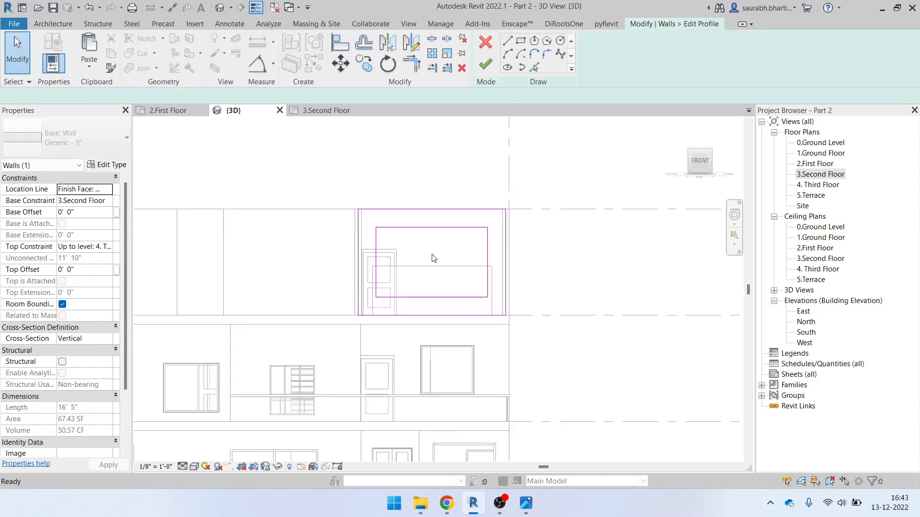
pyautogui.click(435, 228)
pyautogui.press('Delete')
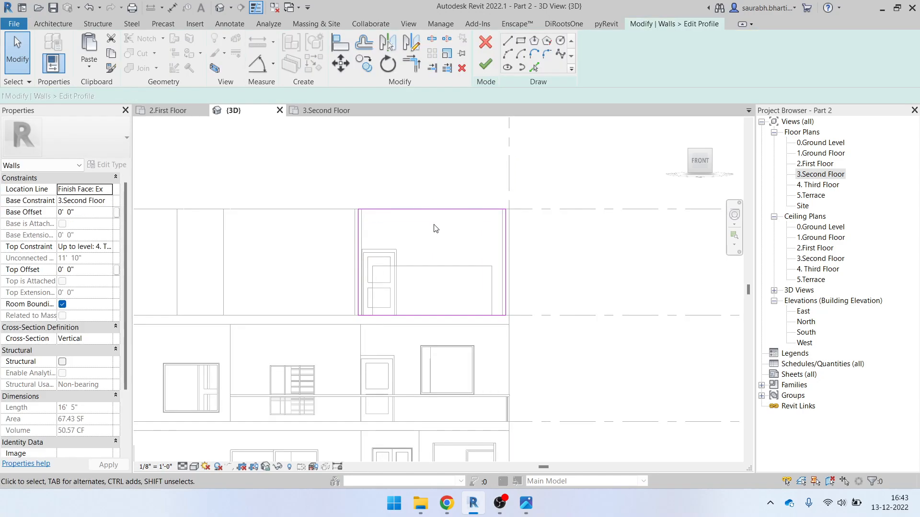
pyautogui.moveTo(432, 237); pyautogui.dragTo(447, 257, button='middle')
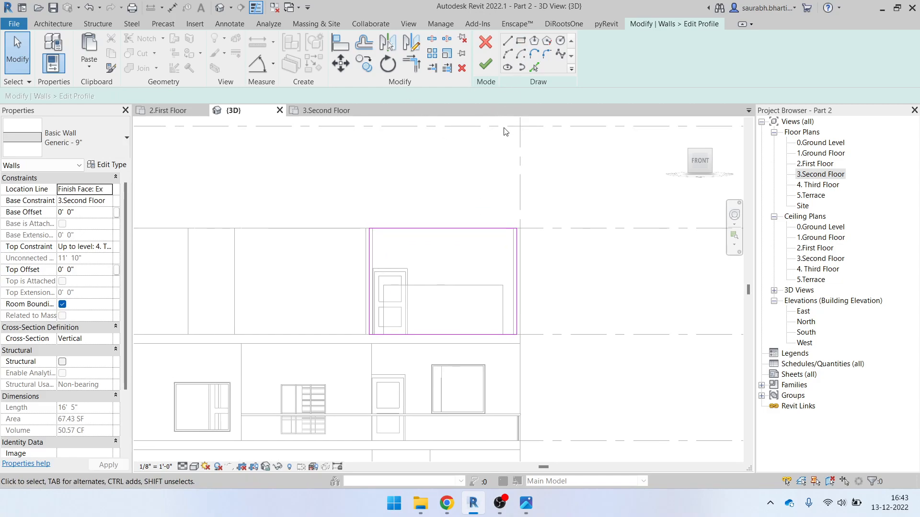
# Draw a new rectangle offset 1' 3" outside the outline and finish the profile edit
pyautogui.click(521, 41)
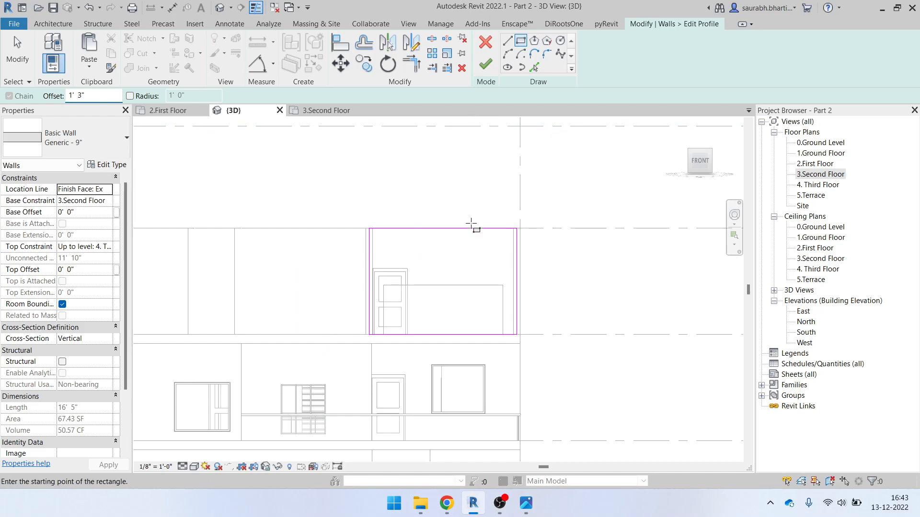
pyautogui.scroll(3, 398, 244)
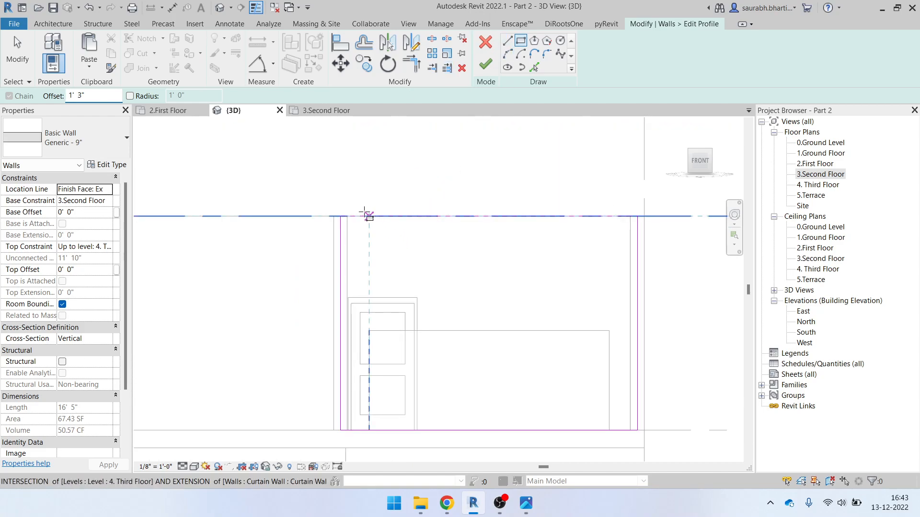
pyautogui.click(341, 217)
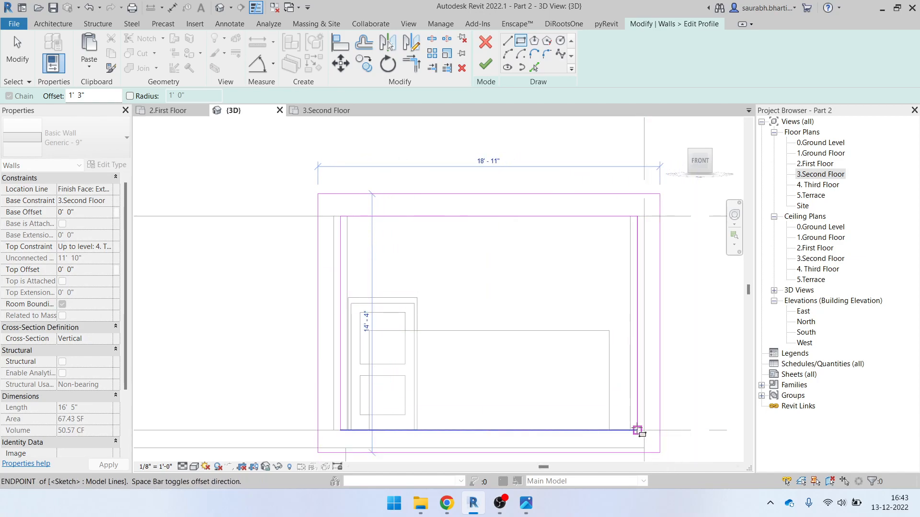
pyautogui.press('space')
pyautogui.press('space')
pyautogui.press('space')
pyautogui.press('space')
pyautogui.click(637, 430)
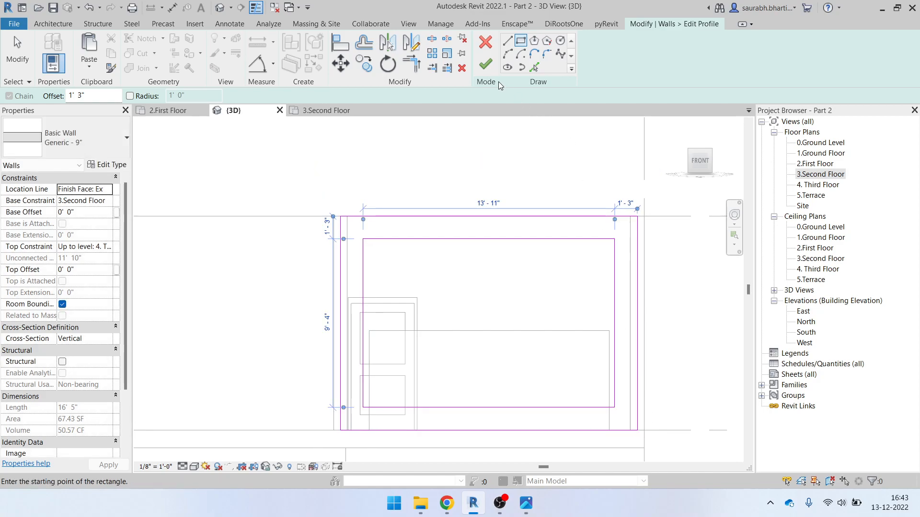
pyautogui.click(486, 64)
pyautogui.scroll(-1, 497, 246)
pyautogui.click(494, 254)
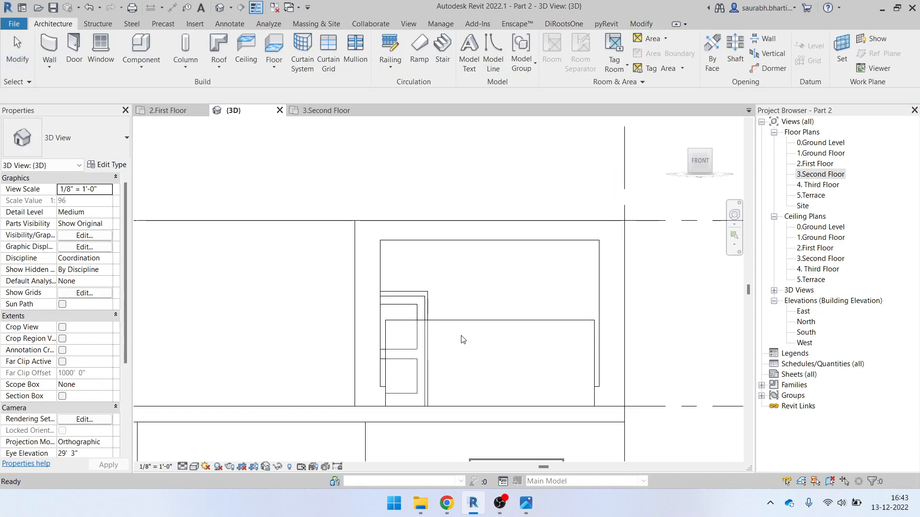
pyautogui.scroll(-1, 460, 337)
# Try raising the curtain wall's bottom edge, undo it, and check its base offset
pyautogui.click(485, 330)
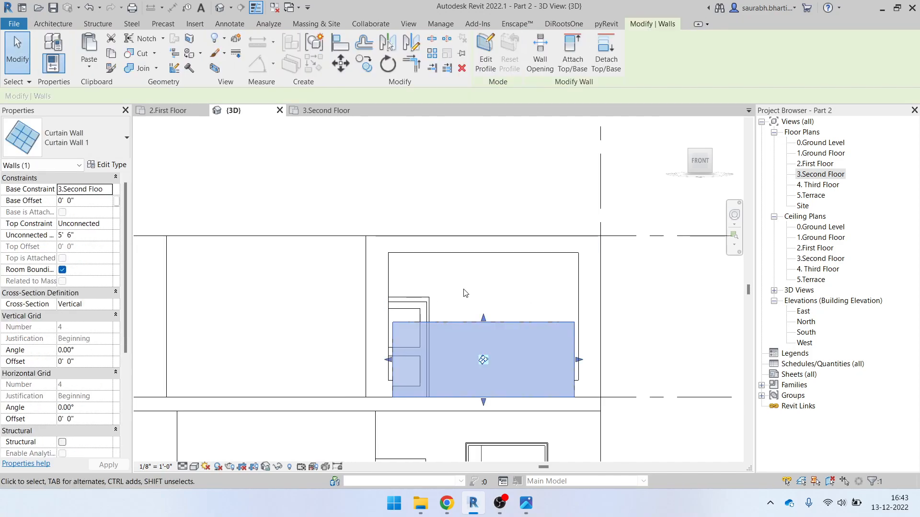
pyautogui.scroll(1, 426, 369)
pyautogui.scroll(1, 513, 416)
pyautogui.moveTo(513, 417); pyautogui.dragTo(511, 373)
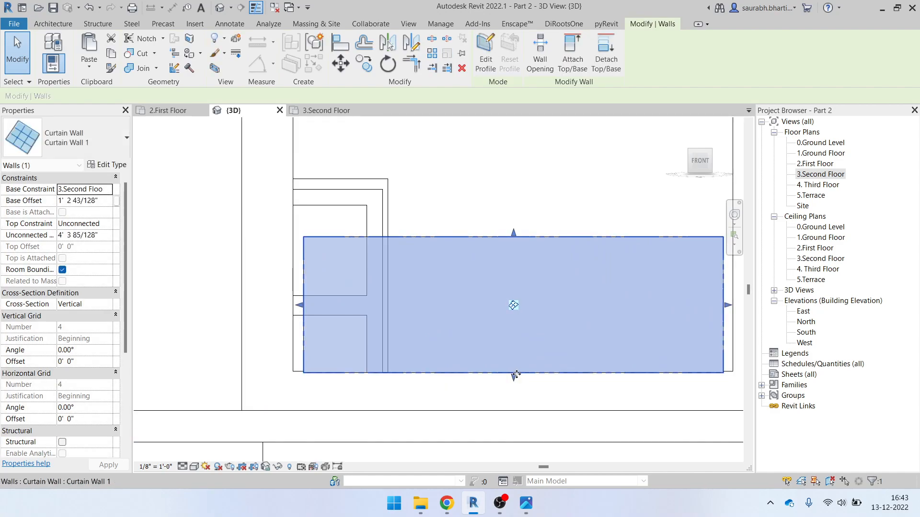
pyautogui.hotkey('ctrl', 'z')
pyautogui.click(443, 240)
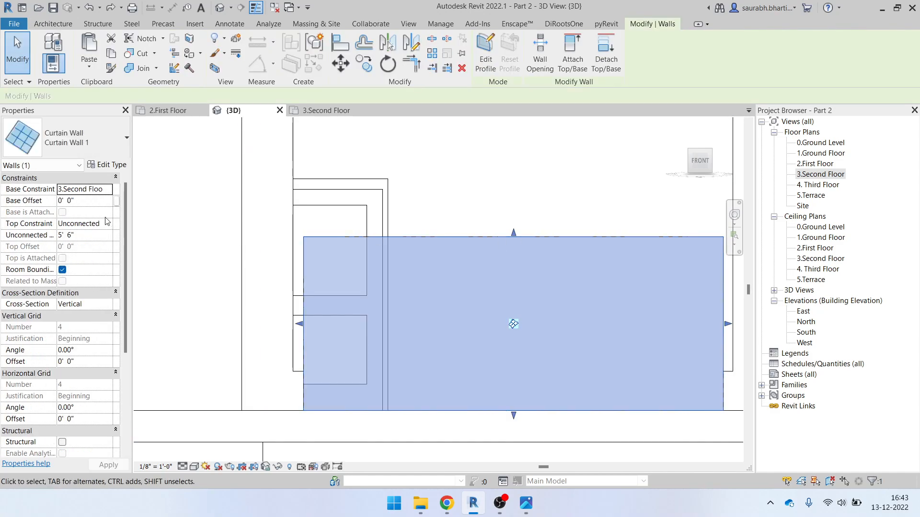
pyautogui.click(87, 202)
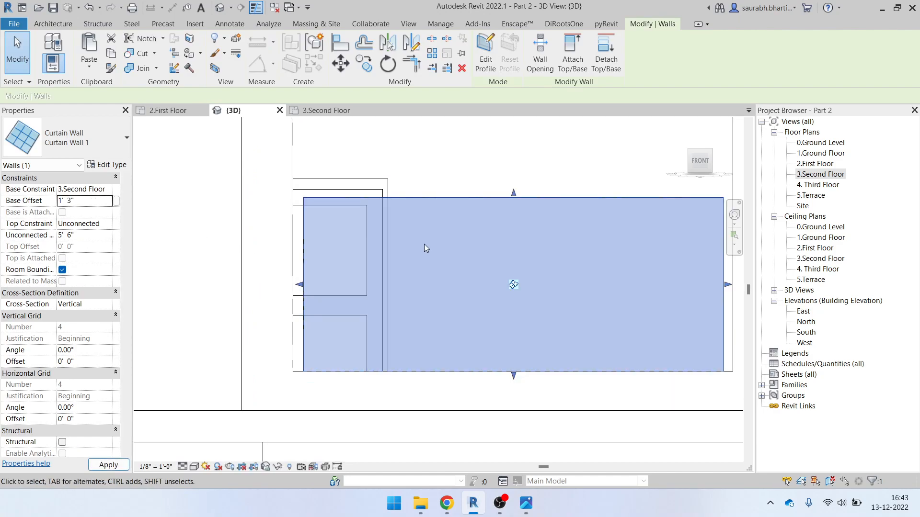
pyautogui.scroll(-3, 374, 292)
pyautogui.scroll(2, 333, 275)
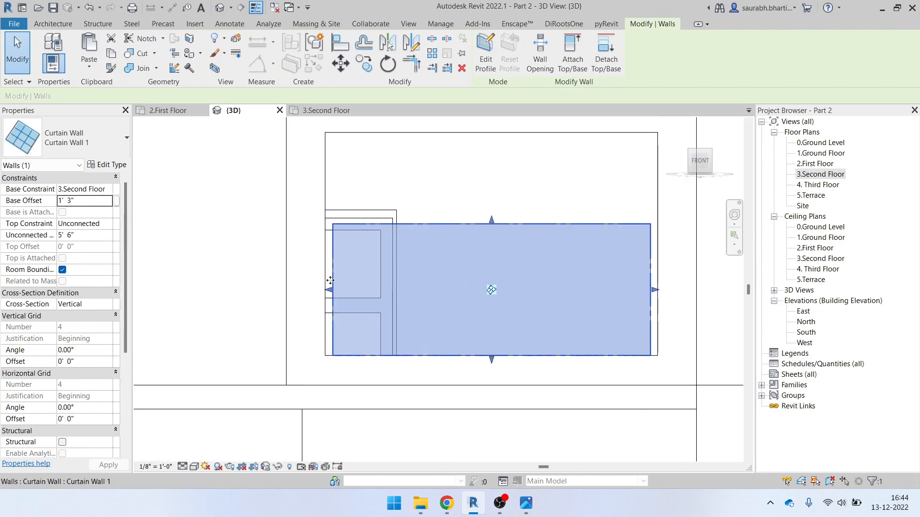
pyautogui.press('Escape')
# Select the Generic - 9" wall and drag its opening's right and left edges
pyautogui.scroll(3, 411, 213)
pyautogui.click(565, 229)
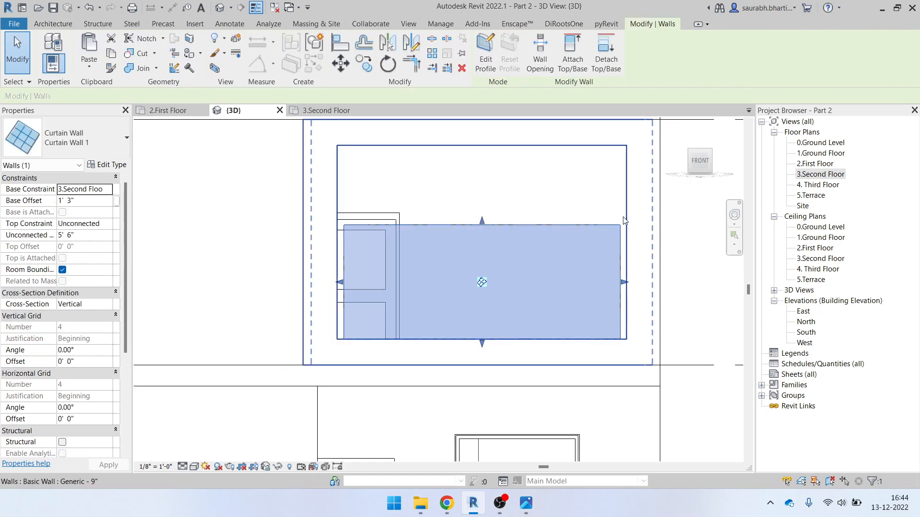
pyautogui.click(626, 221)
pyautogui.scroll(2, 336, 242)
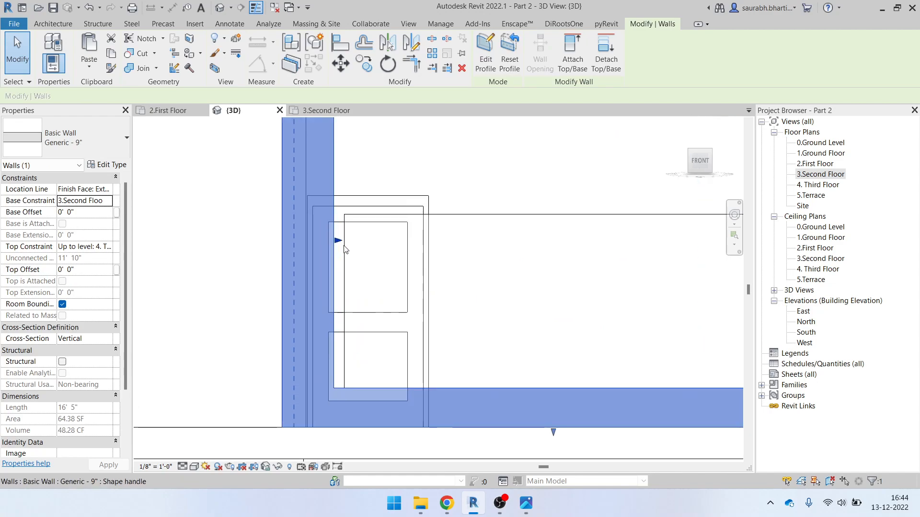
pyautogui.scroll(-3, 341, 245)
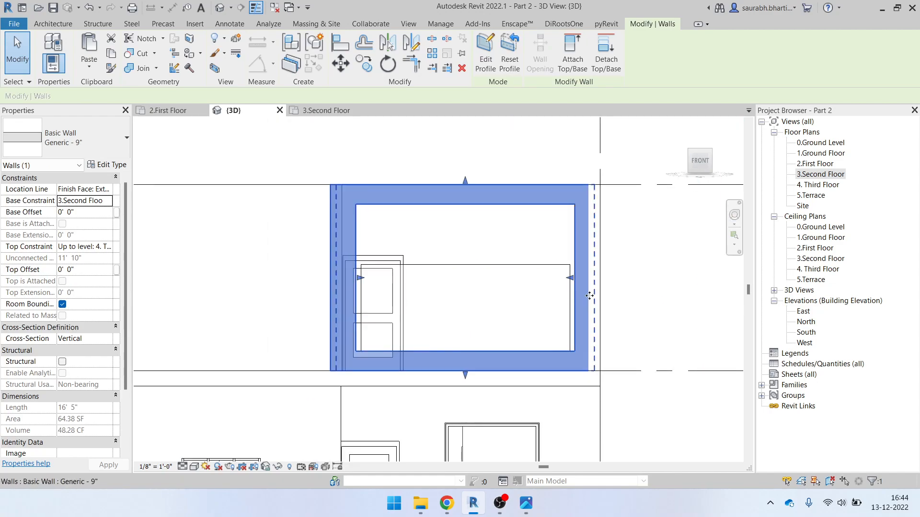
pyautogui.moveTo(567, 274)
pyautogui.mouseDown()
pyautogui.moveTo(555, 271)
pyautogui.moveTo(570, 279)
pyautogui.mouseUp()
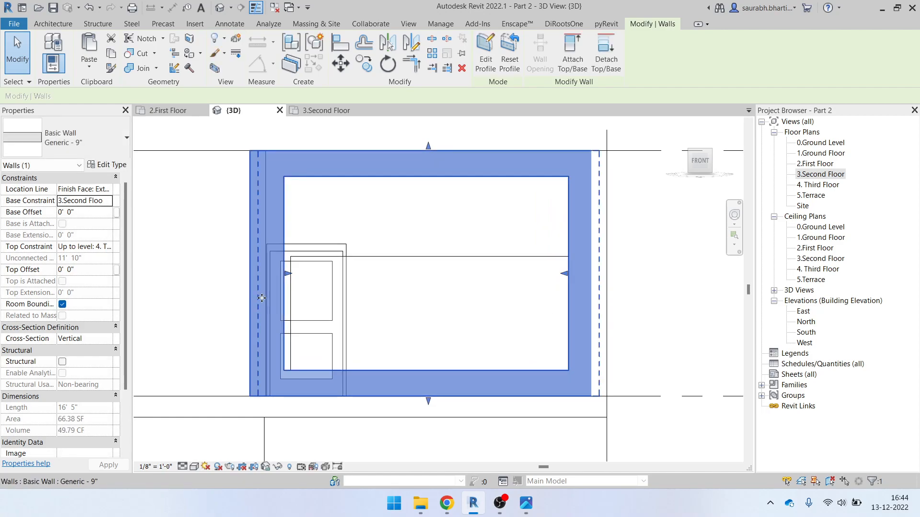
pyautogui.moveTo(292, 278); pyautogui.dragTo(290, 273)
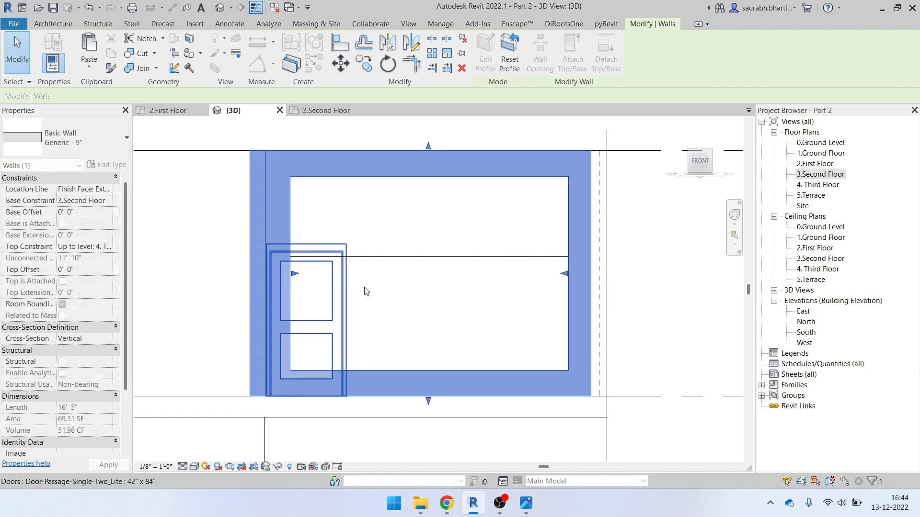
pyautogui.click(427, 250)
# Pull the wall opening's left edge over to meet the door
pyautogui.click(292, 261)
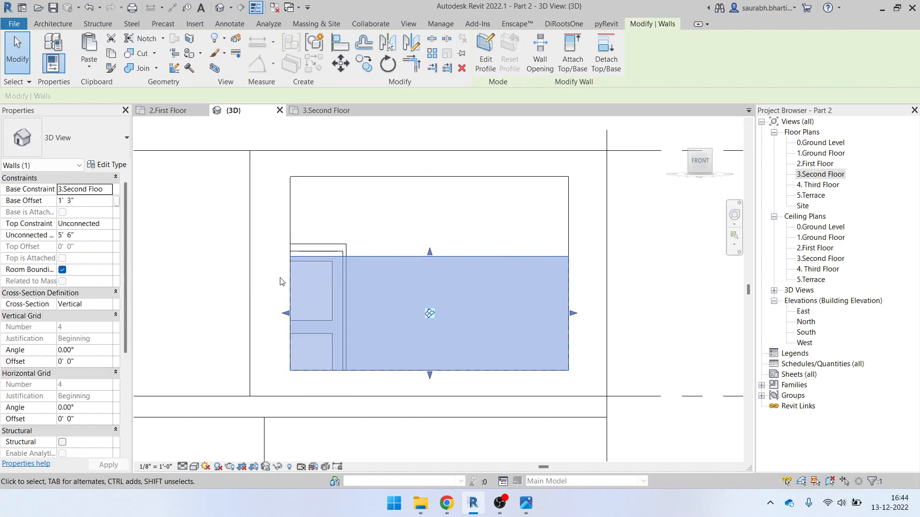
pyautogui.click(293, 241)
pyautogui.moveTo(292, 273)
pyautogui.mouseDown()
pyautogui.moveTo(265, 273)
pyautogui.moveTo(286, 274)
pyautogui.mouseUp()
pyautogui.scroll(3, 269, 274)
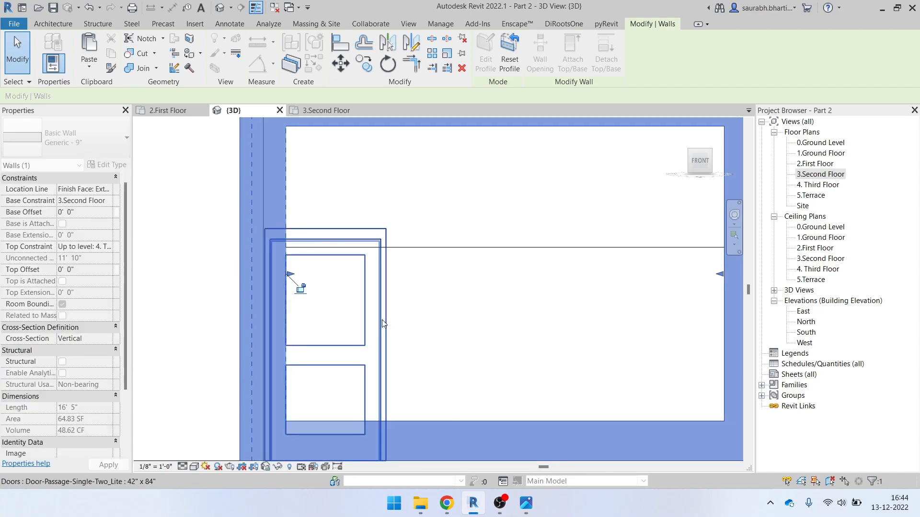
pyautogui.scroll(-1, 381, 320)
pyautogui.click(521, 291)
pyautogui.scroll(-2, 494, 266)
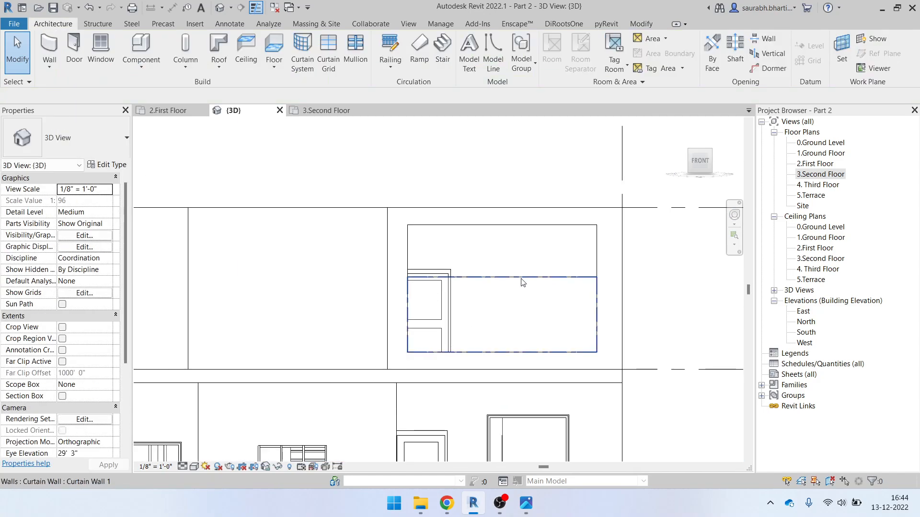
# Set Curtain Wall 1's unconnected height to 1 m (3' 3 95/256")
pyautogui.click(509, 286)
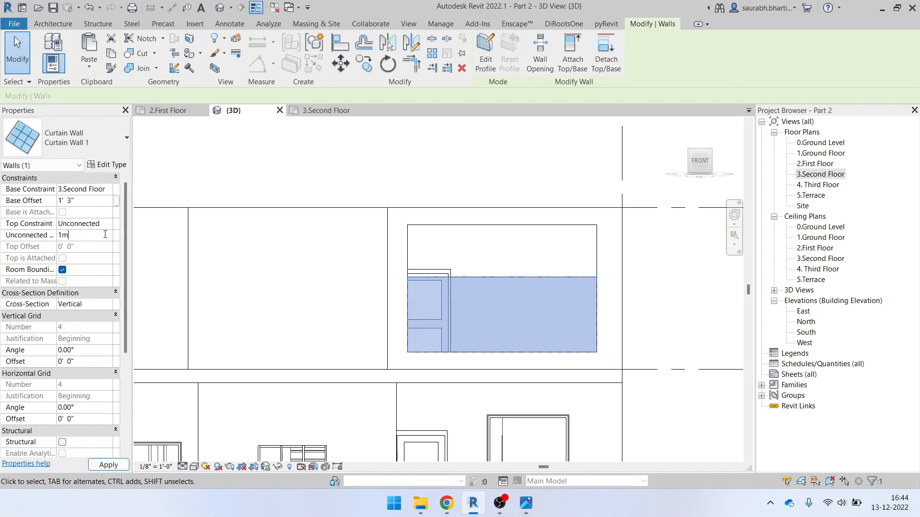
pyautogui.press('Return')
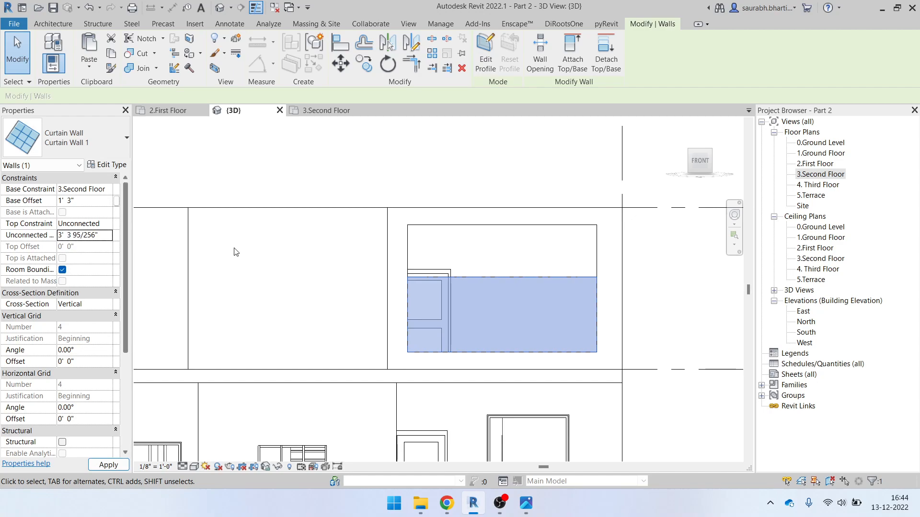
pyautogui.press('Escape')
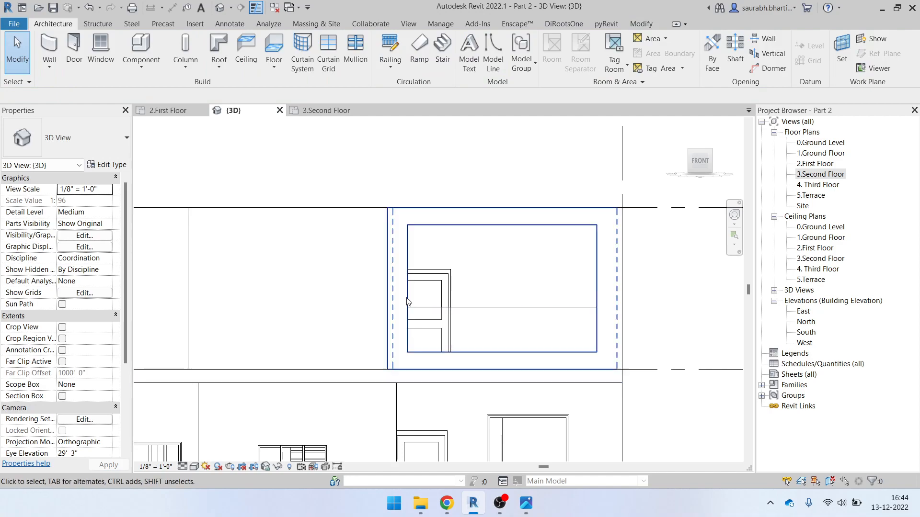
# Check the wall below the curtain wall, then orbit to an angled top view
pyautogui.click(519, 311)
pyautogui.press('Escape')
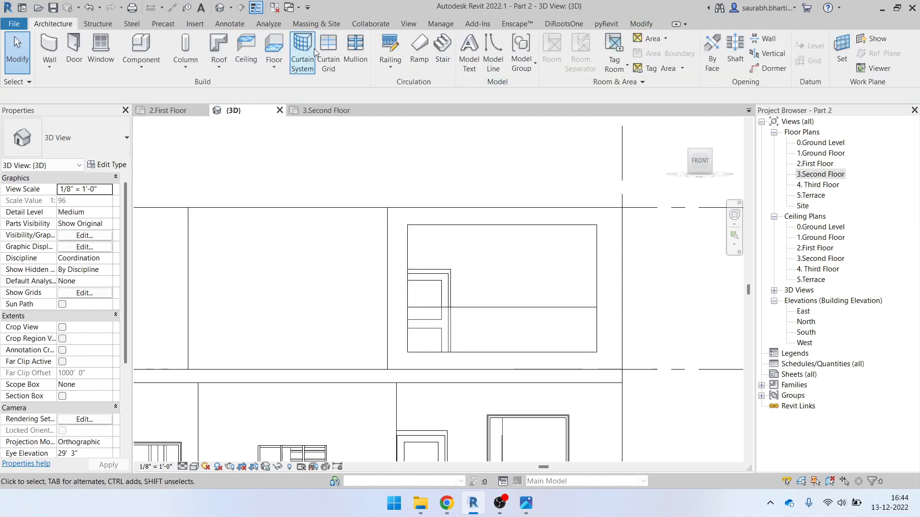
pyautogui.keyDown('shift'); pyautogui.moveTo(459, 273); pyautogui.dragTo(527, 366, button='middle'); pyautogui.keyUp('shift')
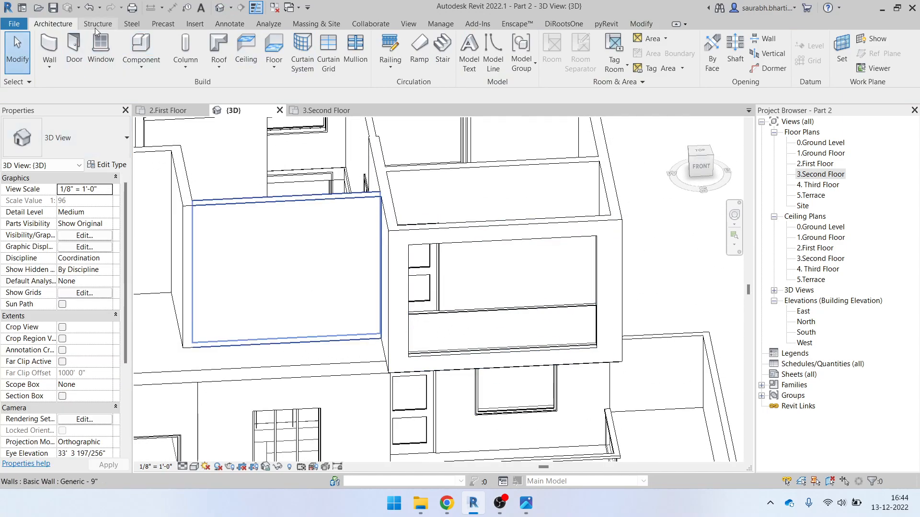
# Place a 2.5" x 5" rectangular mullion along the curtain wall's grid line
pyautogui.click(356, 48)
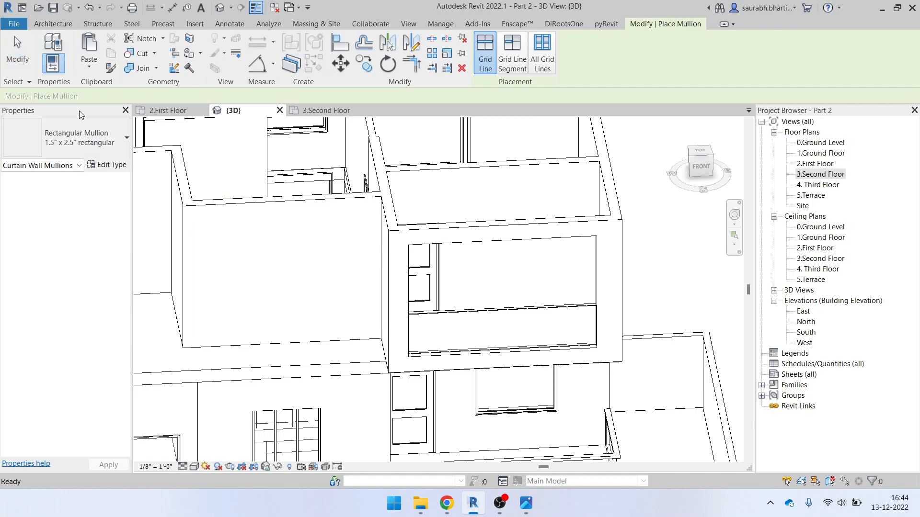
pyautogui.click(95, 145)
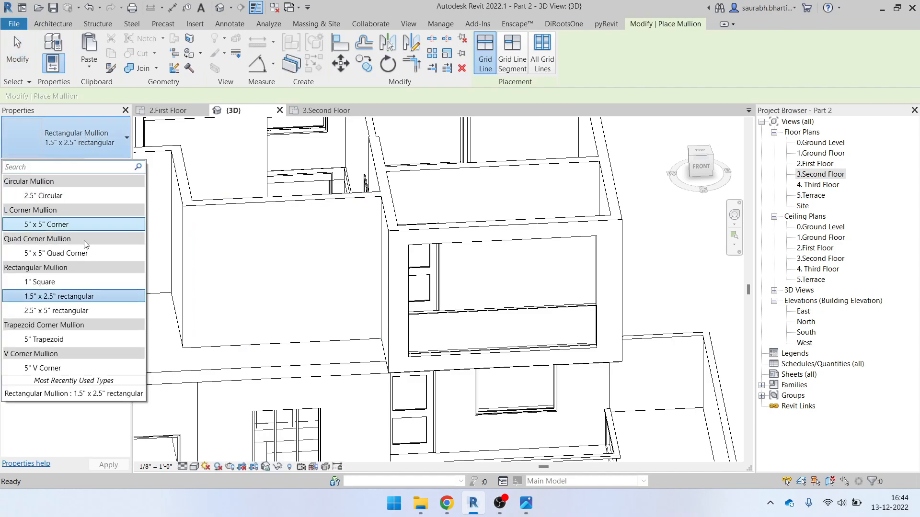
pyautogui.click(56, 311)
pyautogui.scroll(2, 475, 321)
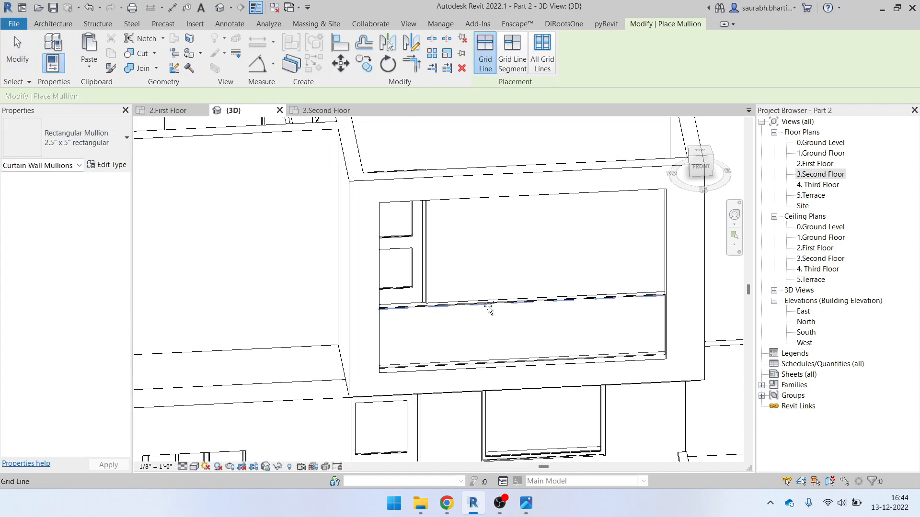
pyautogui.click(491, 303)
pyautogui.scroll(-2, 574, 303)
pyautogui.keyDown('shift'); pyautogui.moveTo(616, 354); pyautogui.dragTo(551, 326, button='middle'); pyautogui.keyUp('shift')
# Glance at the elevation reference image, then finish placing mullions
pyautogui.click(525, 504)
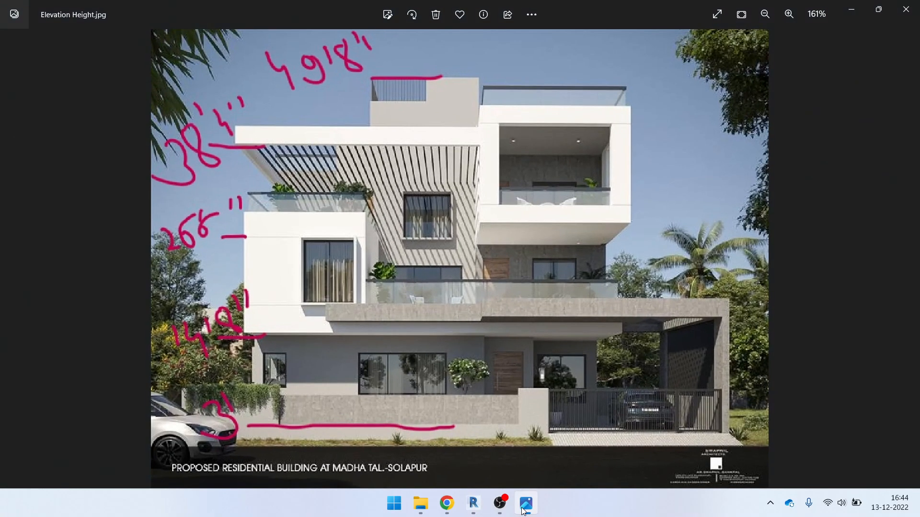
pyautogui.click(525, 508)
pyautogui.scroll(-3, 534, 318)
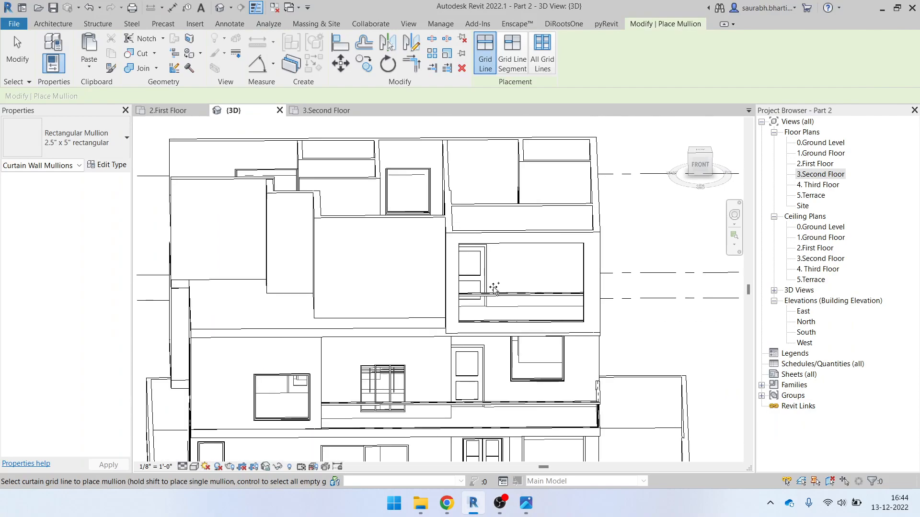
pyautogui.press('Escape')
pyautogui.scroll(2, 526, 389)
pyautogui.scroll(1, 527, 389)
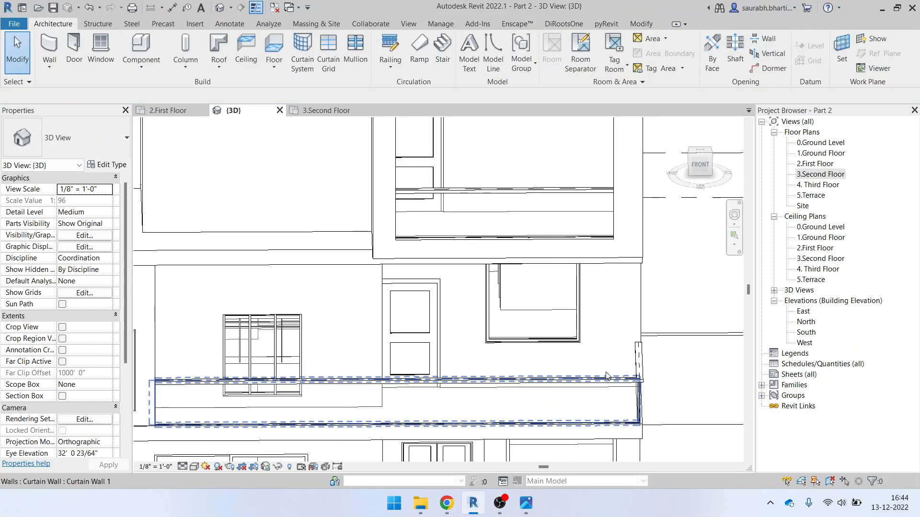
pyautogui.scroll(3, 639, 378)
# Select the new mullion to check it, orbit to the front, and bring up Elevation Height.jpg
pyautogui.click(650, 375)
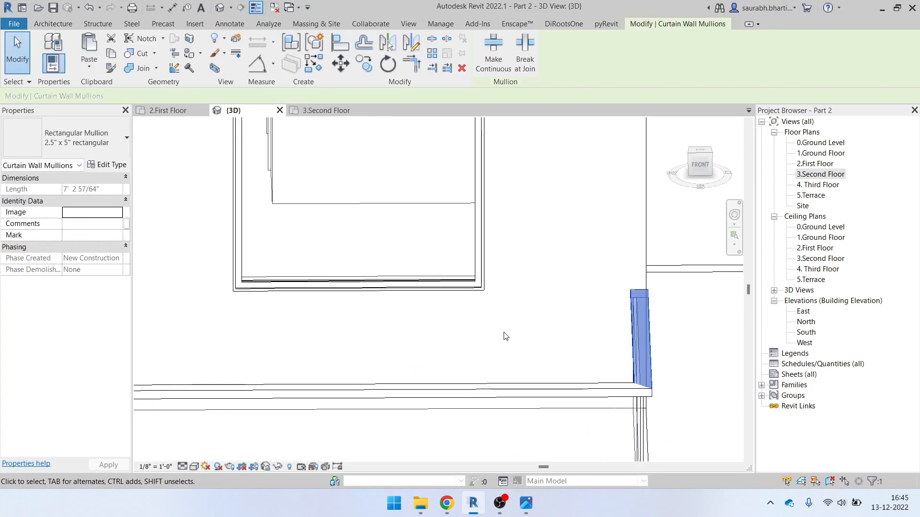
pyautogui.scroll(-3, 390, 308)
pyautogui.press('Escape')
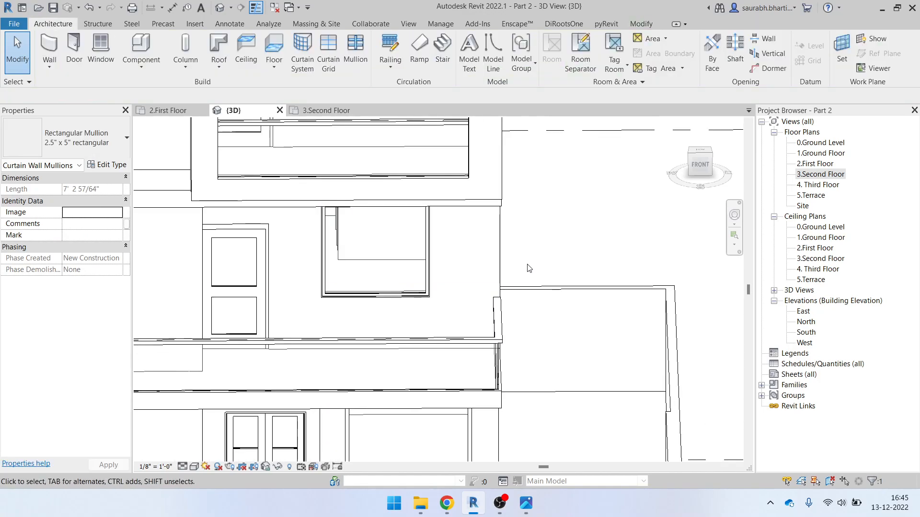
pyautogui.scroll(-4, 551, 288)
pyautogui.keyDown('shift'); pyautogui.moveTo(602, 364); pyautogui.dragTo(421, 307, button='middle'); pyautogui.keyUp('shift')
pyautogui.scroll(-1, 412, 287)
pyautogui.click(526, 503)
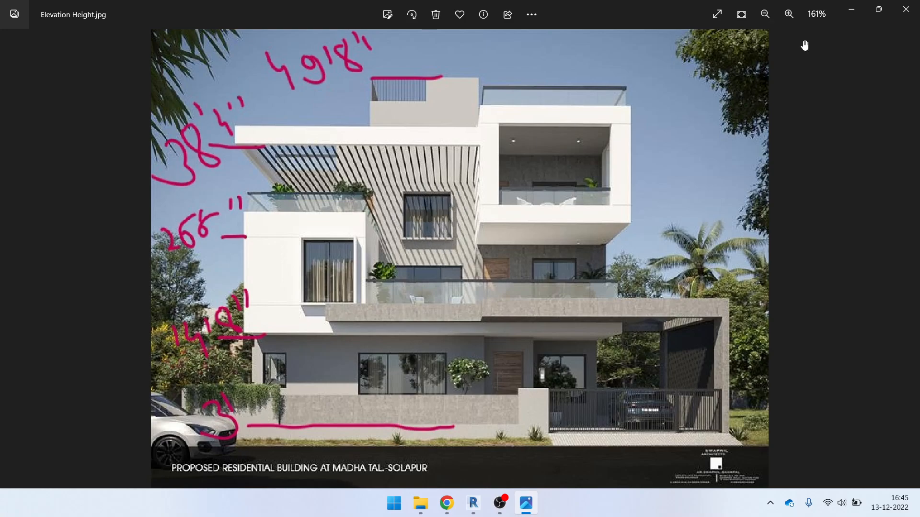
# Put the elevation image away and pan the 3.Second Floor plan to the W2 wall
pyautogui.click(848, 12)
pyautogui.scroll(1, 348, 212)
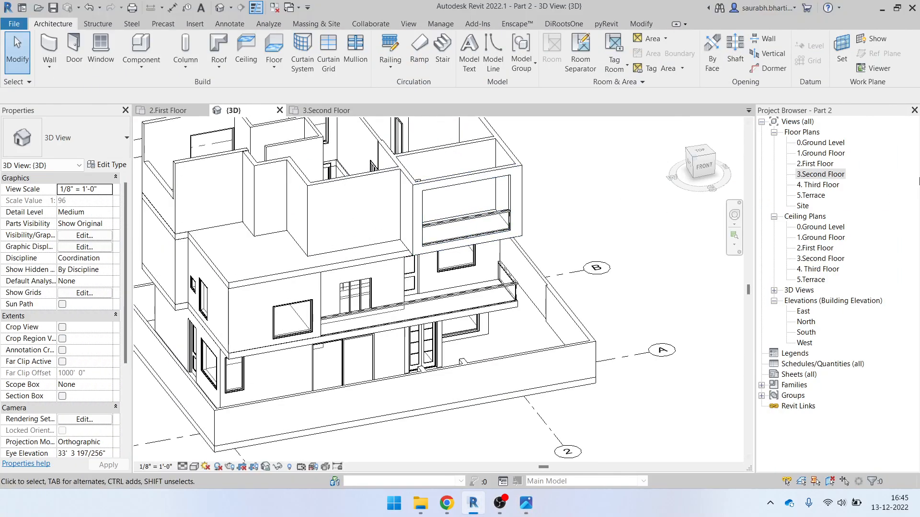
pyautogui.doubleClick(820, 173)
pyautogui.moveTo(535, 307); pyautogui.dragTo(768, 365, button='middle')
pyautogui.scroll(2, 421, 299)
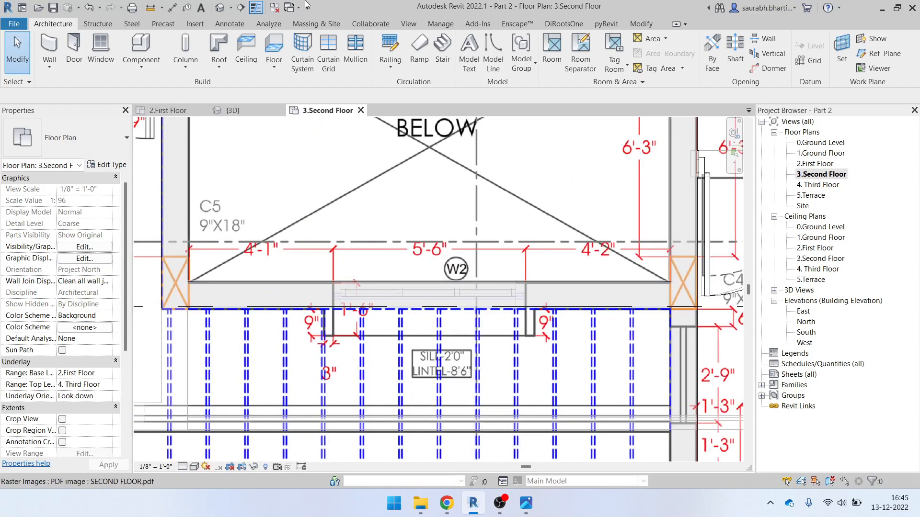
# Compare the 3D view with the elevation image once more, then reopen the 3.Second Floor plan
pyautogui.click(220, 7)
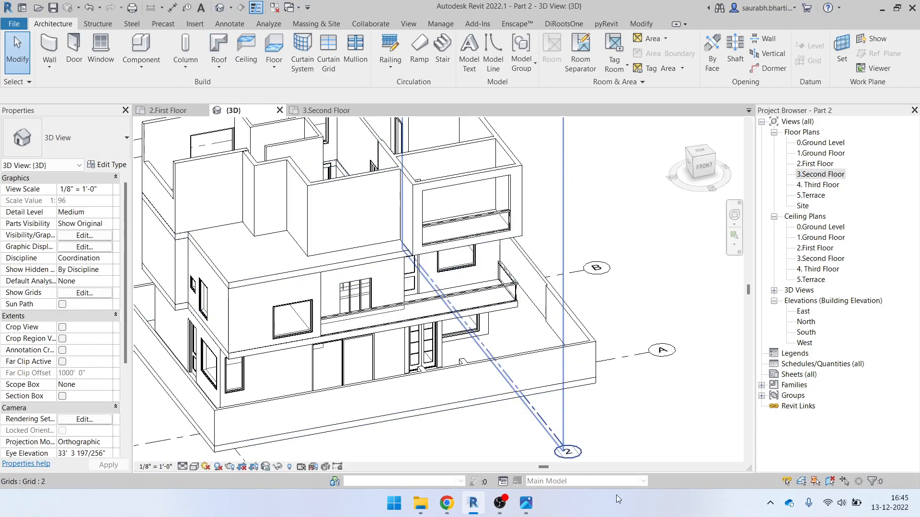
pyautogui.click(526, 503)
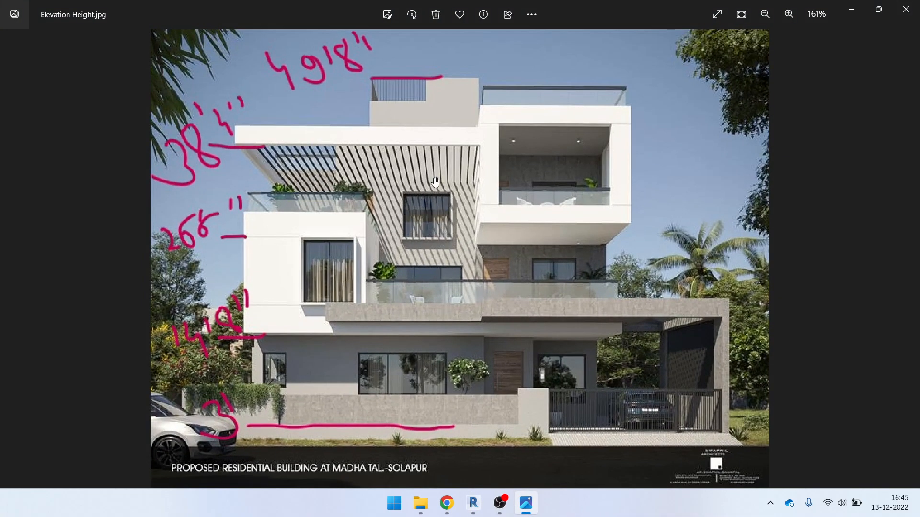
pyautogui.click(851, 10)
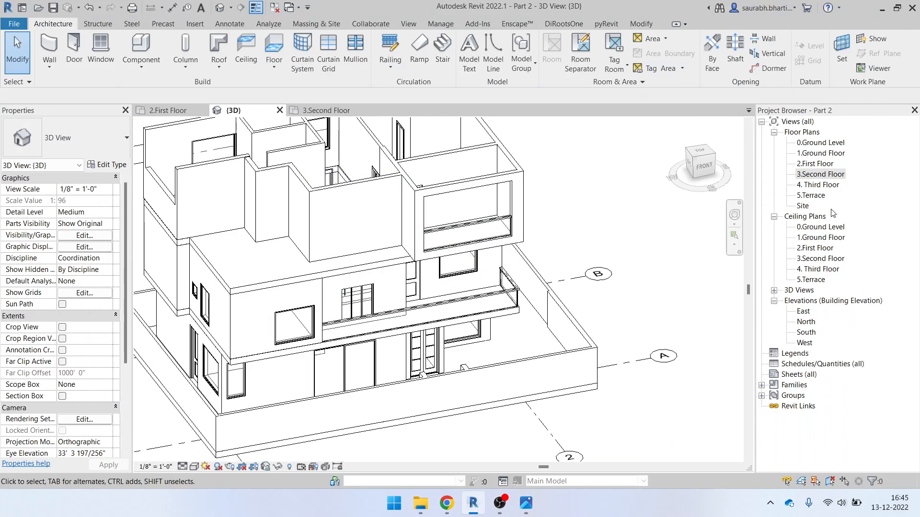
pyautogui.doubleClick(816, 174)
pyautogui.scroll(-3, 432, 287)
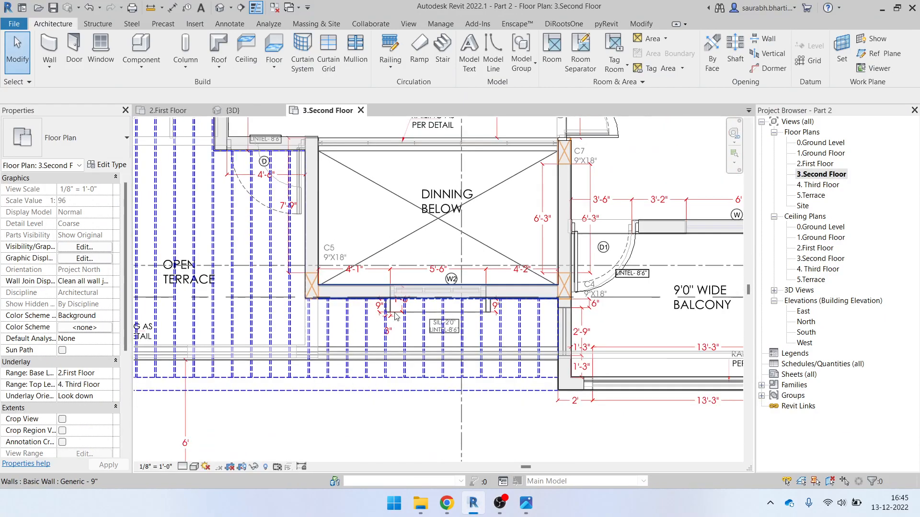
# Set the 3.Second Floor plan's Underlay Base Level to None and zoom toward W2
pyautogui.click(105, 374)
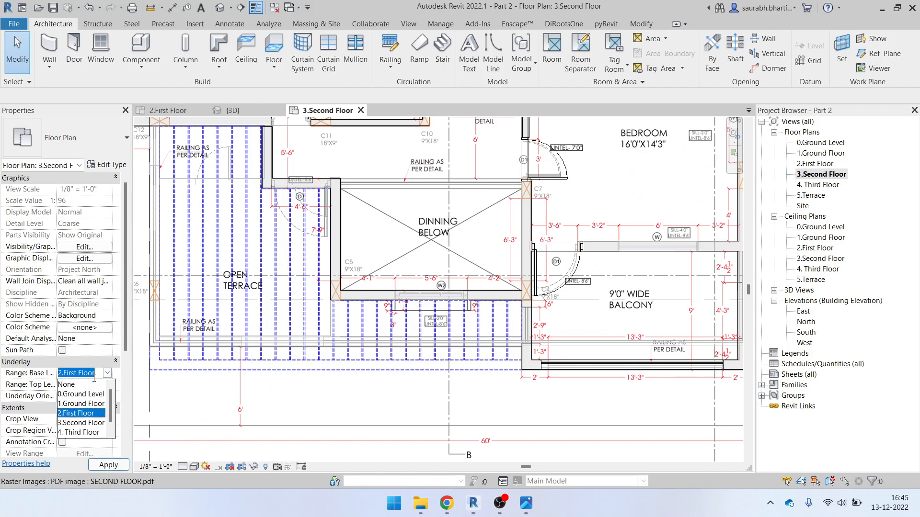
pyautogui.click(86, 385)
pyautogui.scroll(5, 542, 296)
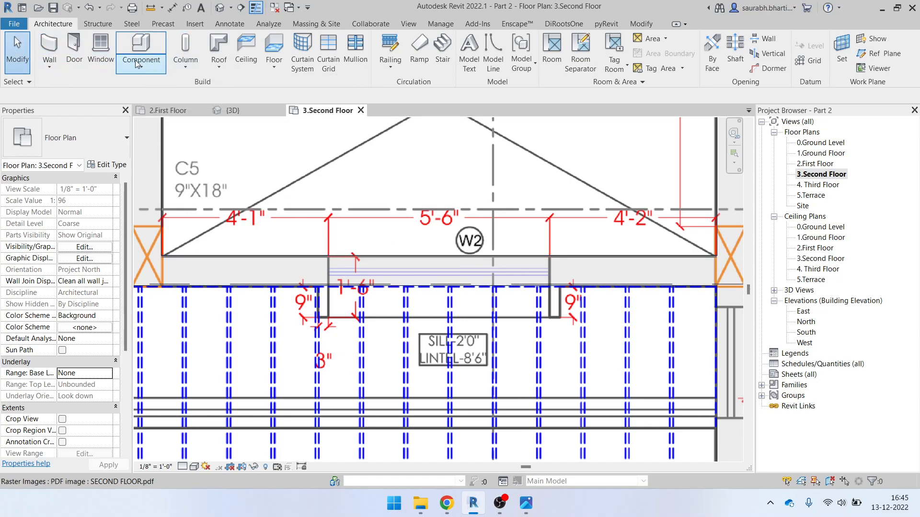
# Start the Window tool and browse the available window types in the Type Selector
pyautogui.click(101, 53)
pyautogui.click(87, 131)
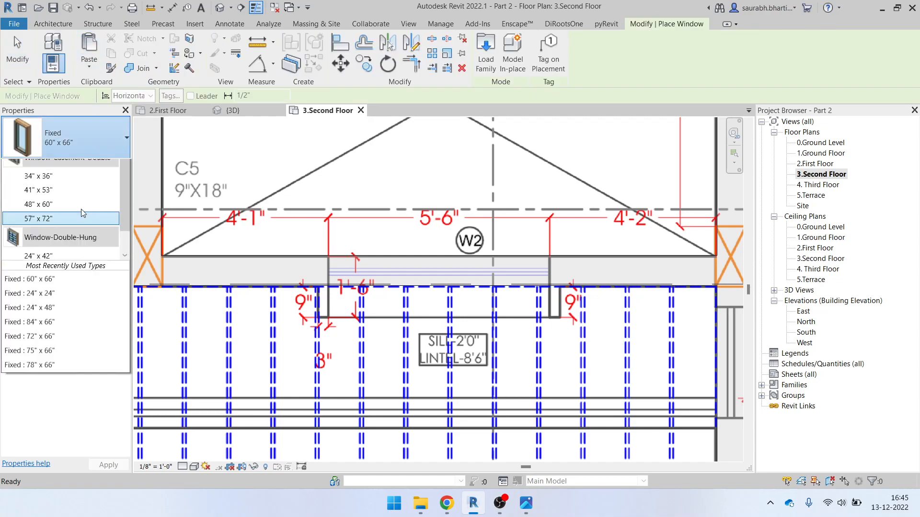
pyautogui.scroll(-1, 65, 287)
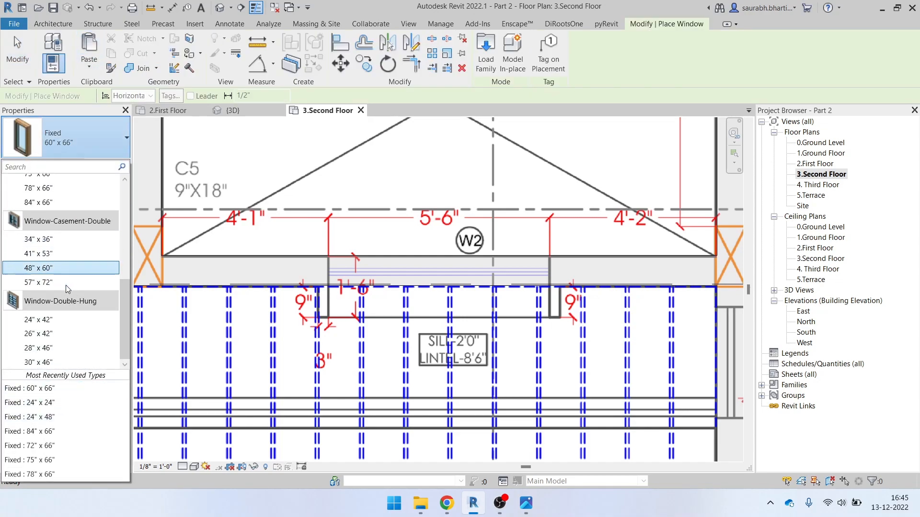
pyautogui.scroll(3, 68, 330)
pyautogui.scroll(-3, 72, 233)
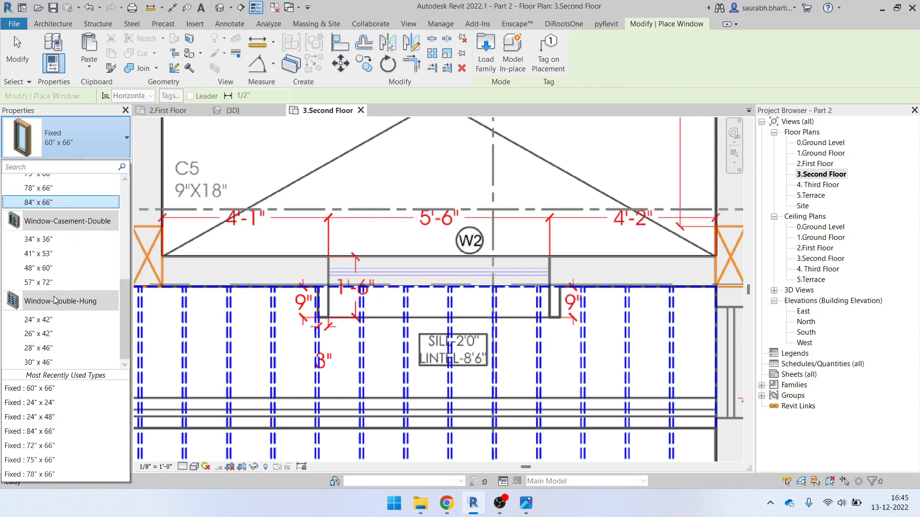
pyautogui.scroll(3, 59, 282)
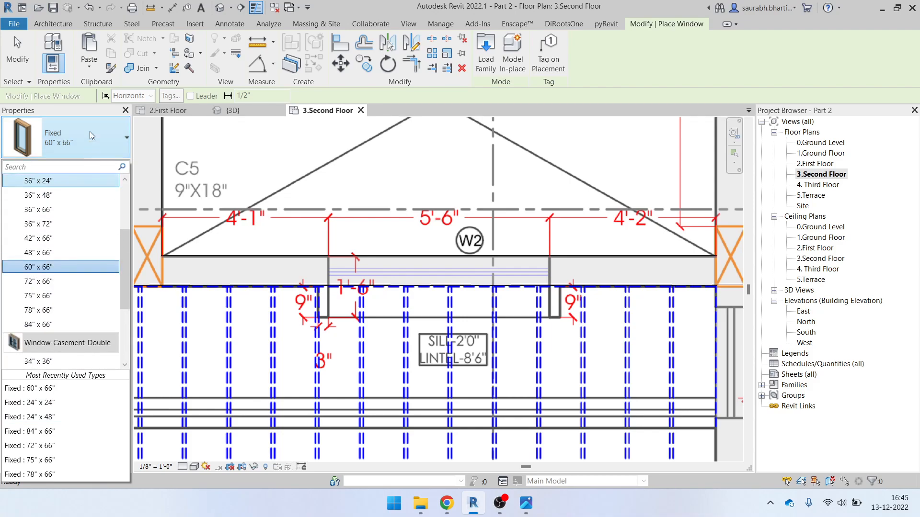
pyautogui.click(90, 138)
# Look over the Insert tab's loading options, then restart window placement
pyautogui.click(56, 25)
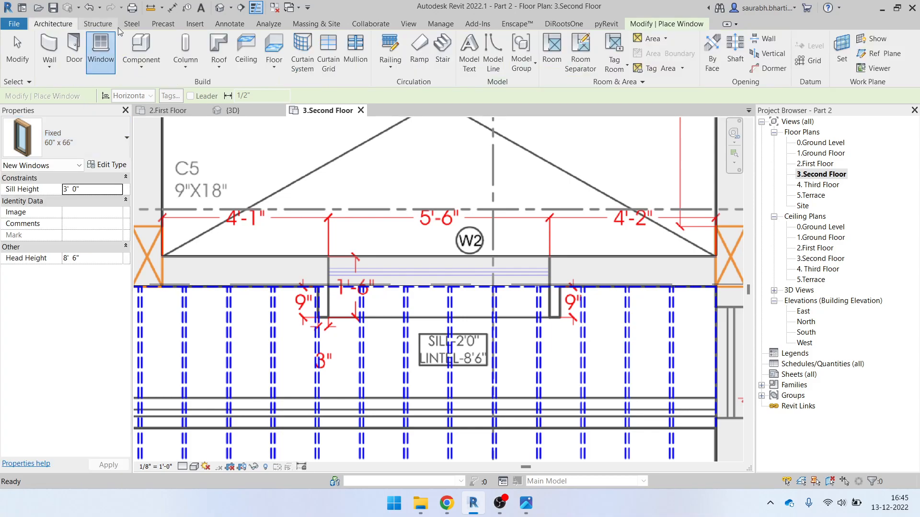
pyautogui.click(195, 27)
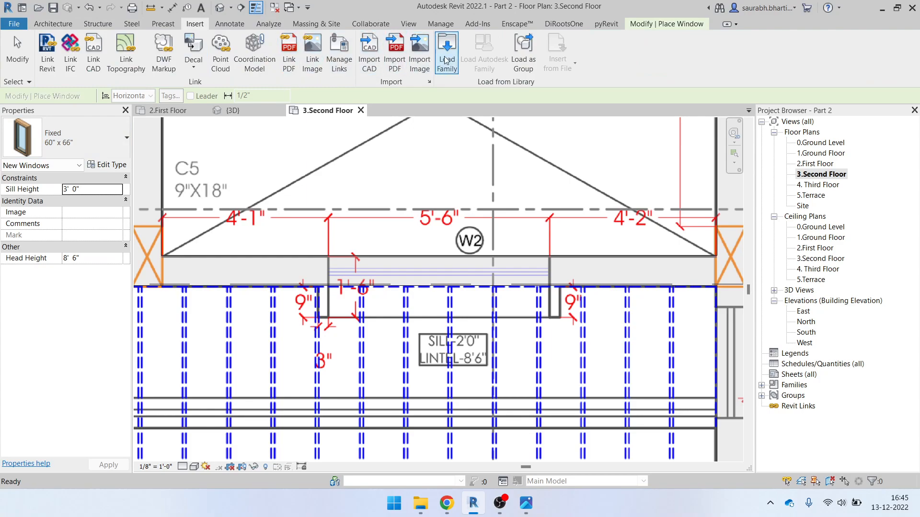
pyautogui.press('Escape')
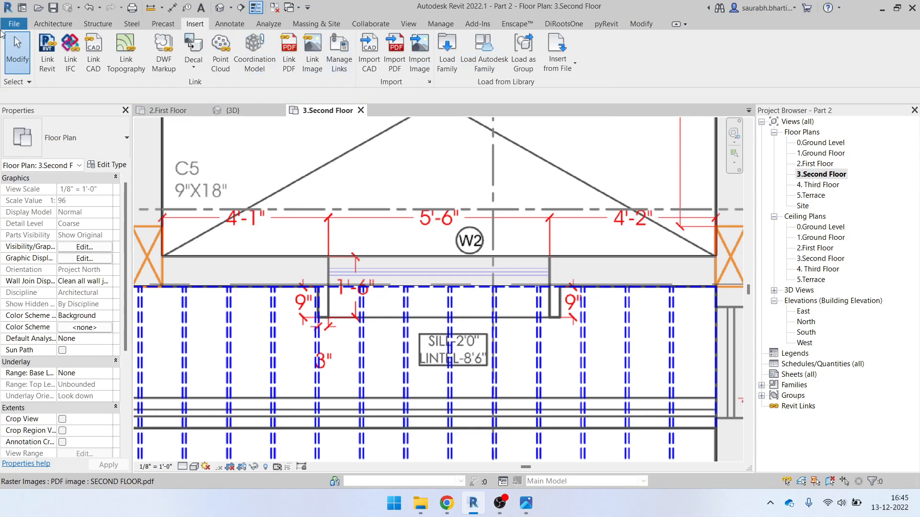
pyautogui.click(34, 25)
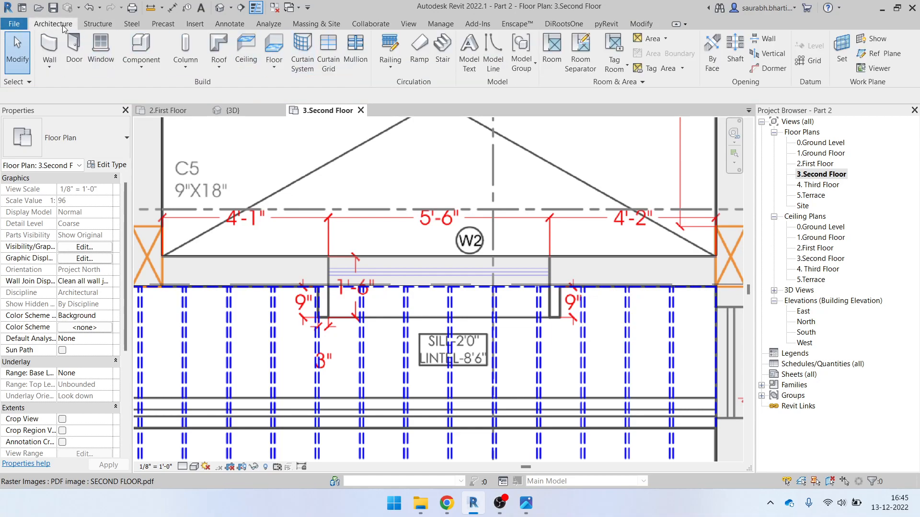
pyautogui.click(195, 24)
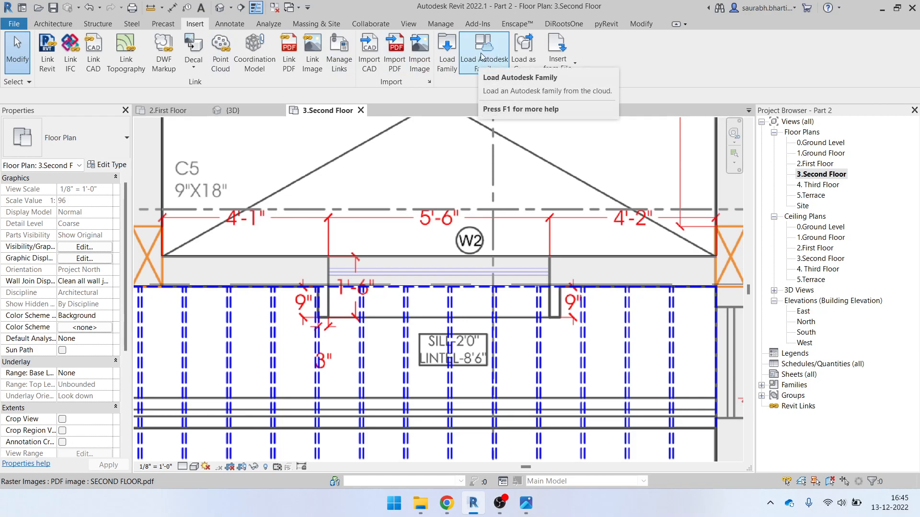
pyautogui.click(51, 24)
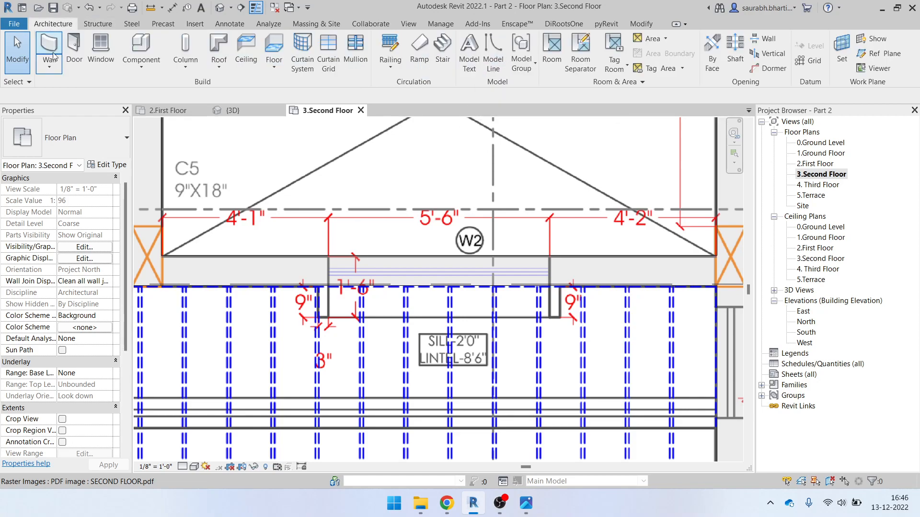
pyautogui.click(106, 50)
# Browse the US > Windows family folder in Load Family and cancel without loading
pyautogui.click(482, 46)
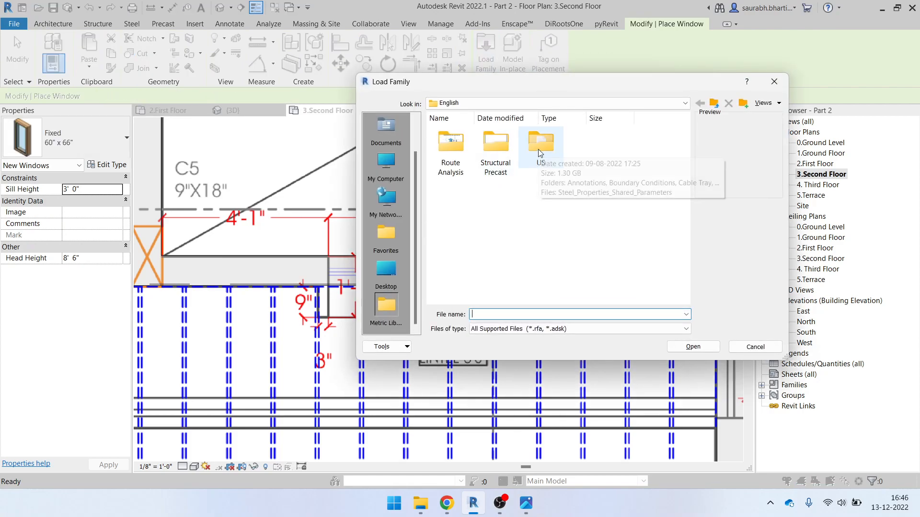
pyautogui.doubleClick(539, 150)
pyautogui.scroll(-5, 492, 205)
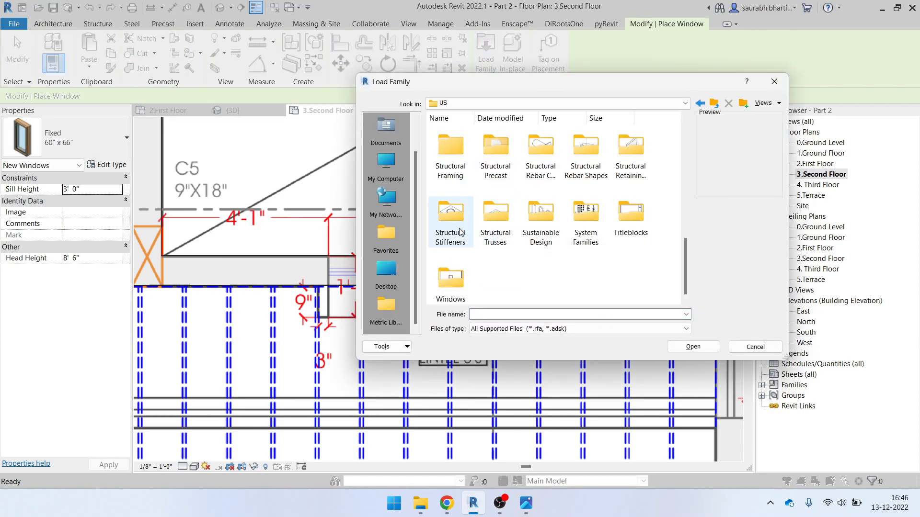
pyautogui.doubleClick(451, 279)
pyautogui.moveTo(684, 154); pyautogui.dragTo(697, 277)
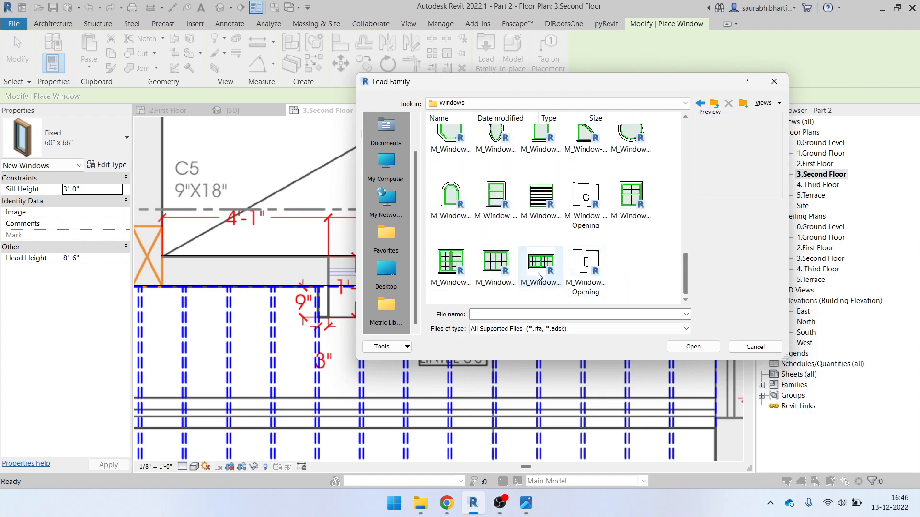
pyautogui.scroll(5, 587, 254)
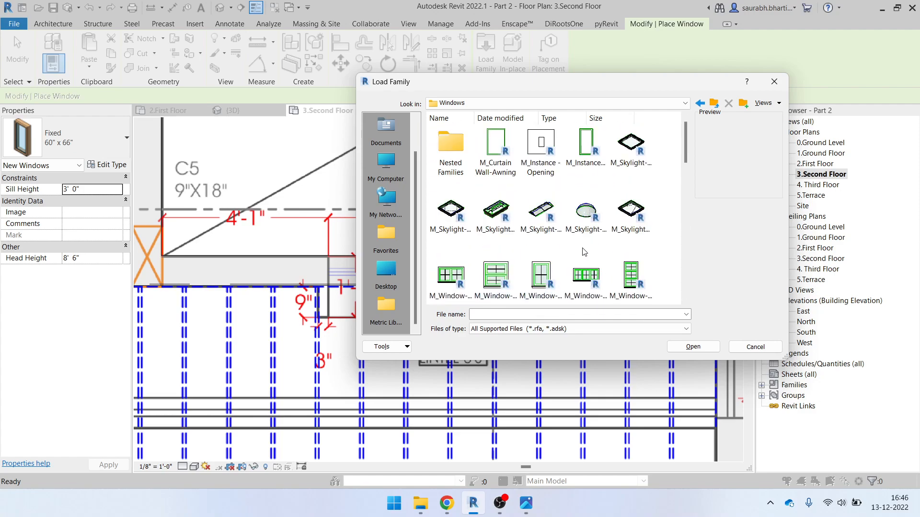
pyautogui.scroll(-5, 459, 246)
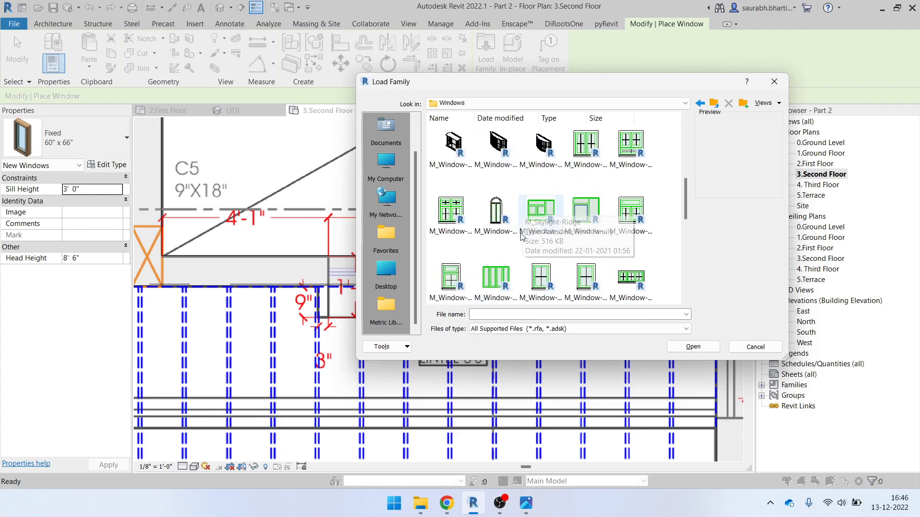
pyautogui.scroll(5, 535, 236)
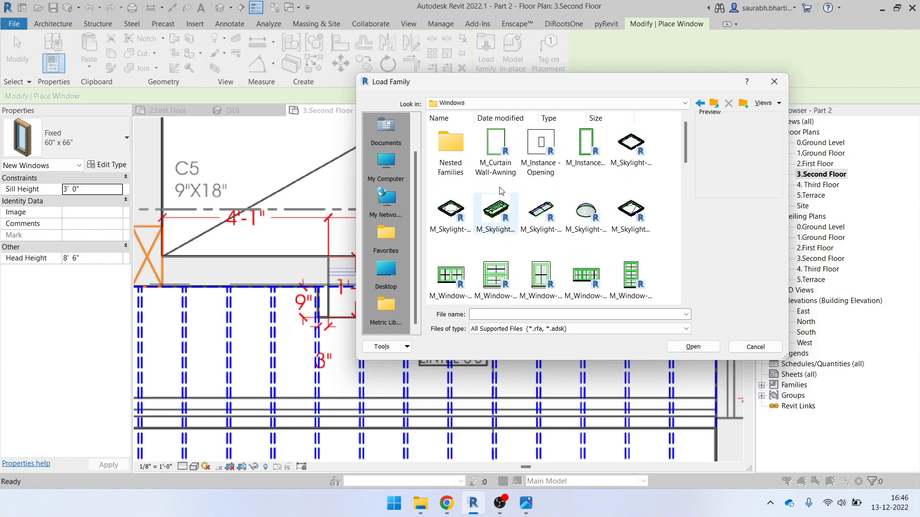
pyautogui.scroll(-3, 599, 235)
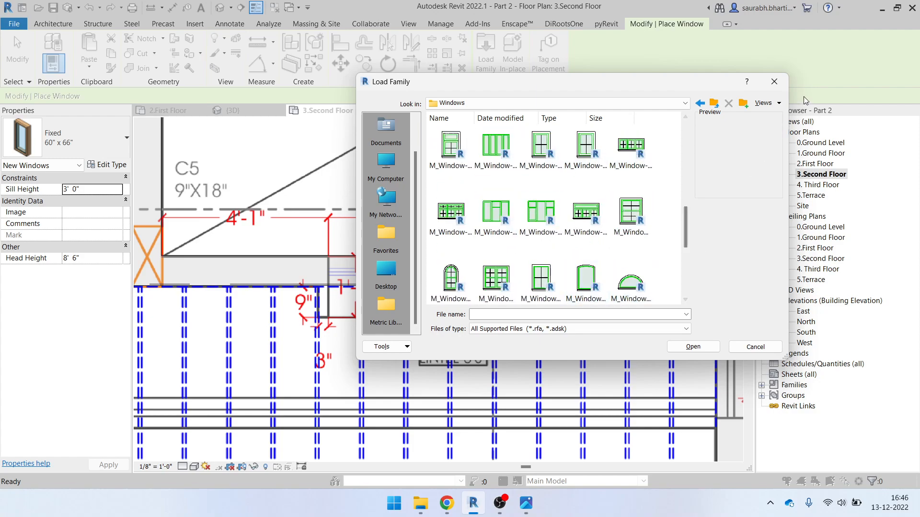
pyautogui.click(780, 81)
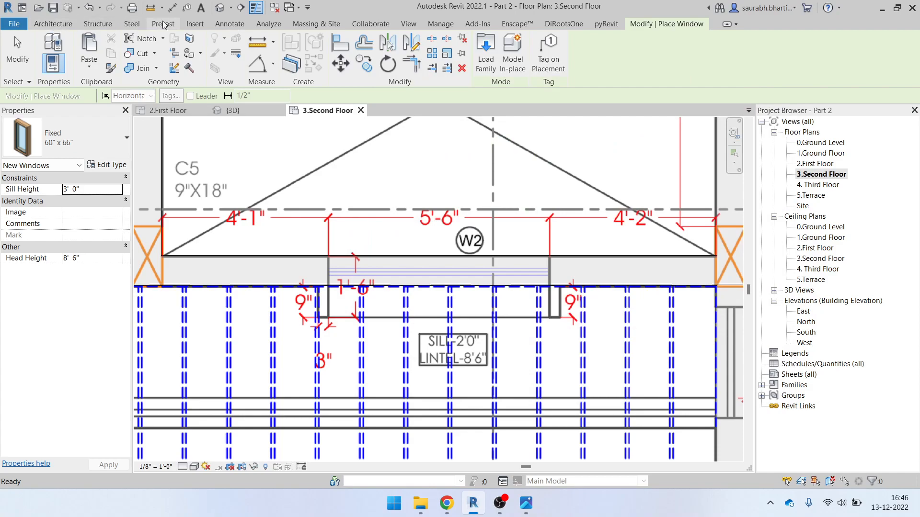
# Open the Load Autodesk Family library and filter it to Windows families
pyautogui.click(203, 25)
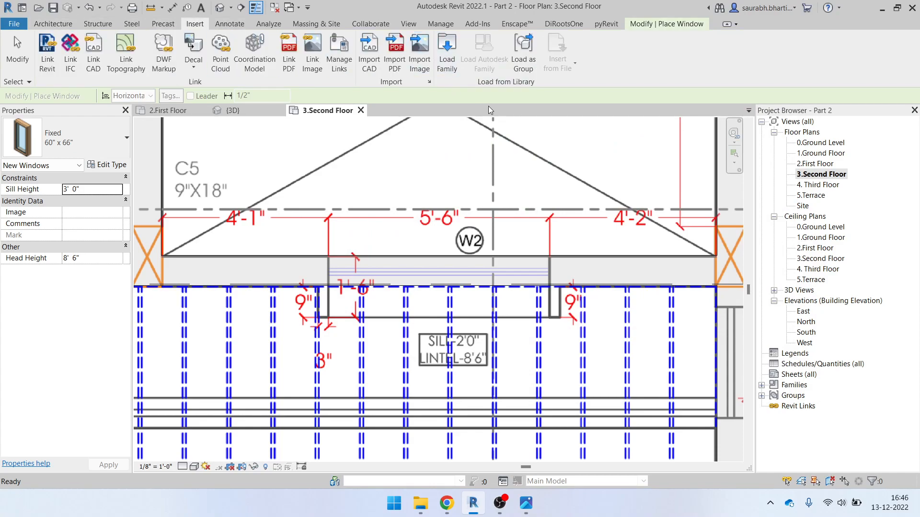
pyautogui.press('Escape')
pyautogui.press('Escape')
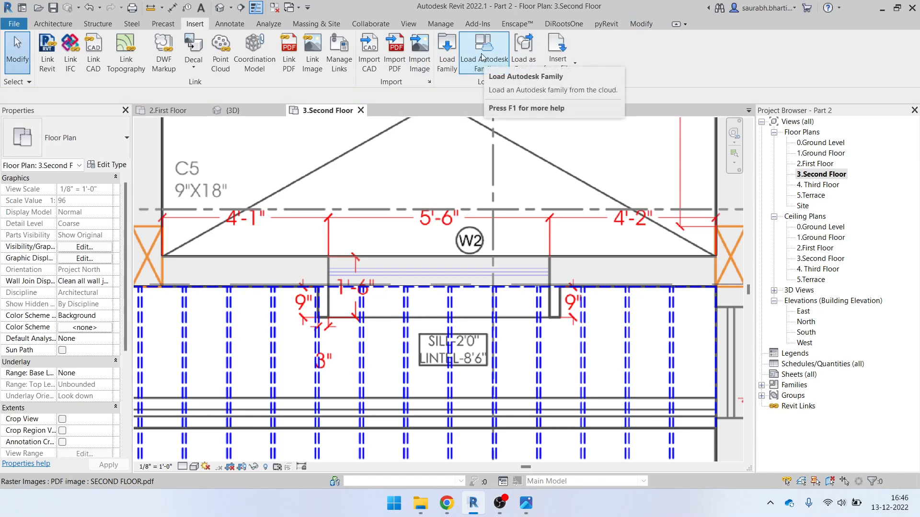
pyautogui.click(482, 57)
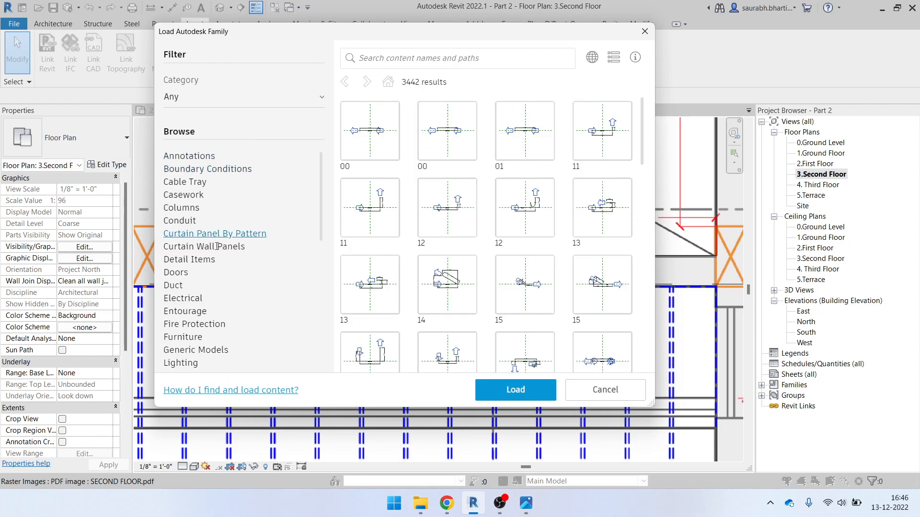
pyautogui.scroll(-5, 200, 351)
pyautogui.click(178, 368)
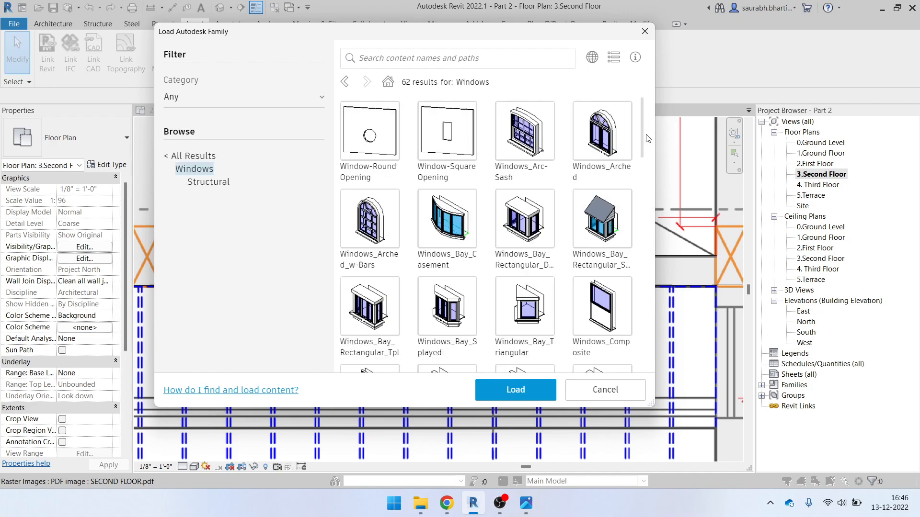
# Find Windows_Dbl_Variable_Casement in the list and load it into the project
pyautogui.scroll(-2, 651, 153)
pyautogui.scroll(-2, 651, 153)
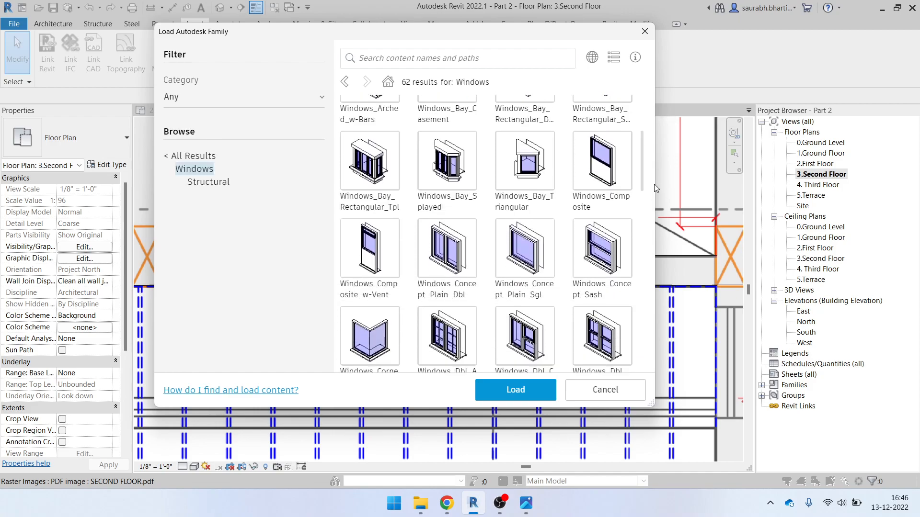
pyautogui.moveTo(642, 181); pyautogui.dragTo(643, 236)
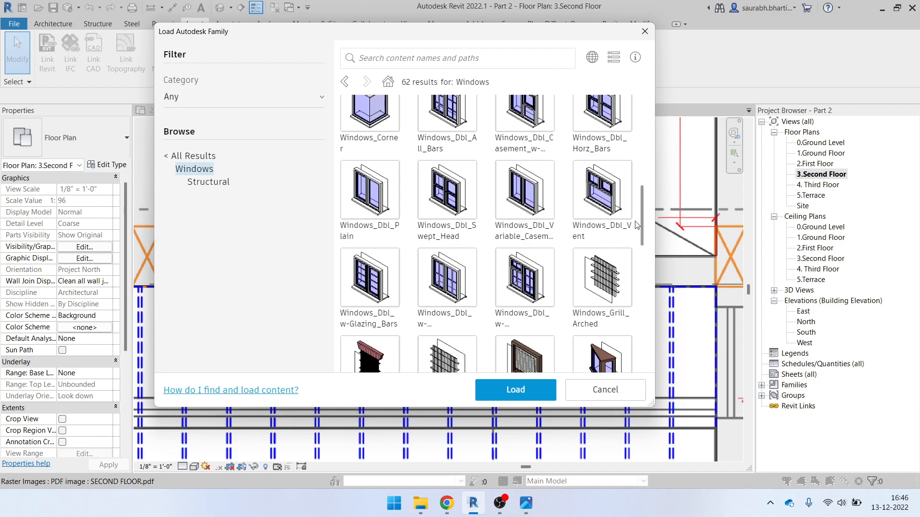
pyautogui.moveTo(641, 231); pyautogui.dragTo(650, 364)
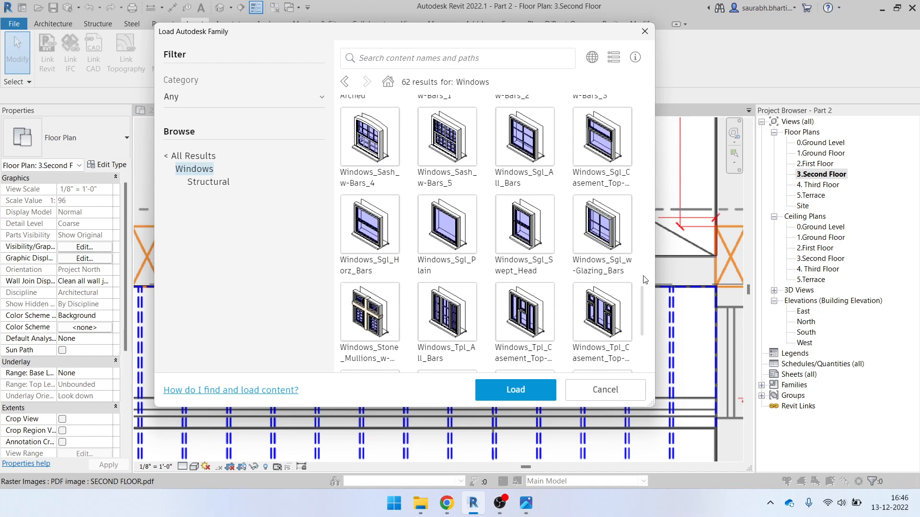
pyautogui.moveTo(642, 315); pyautogui.dragTo(632, 196)
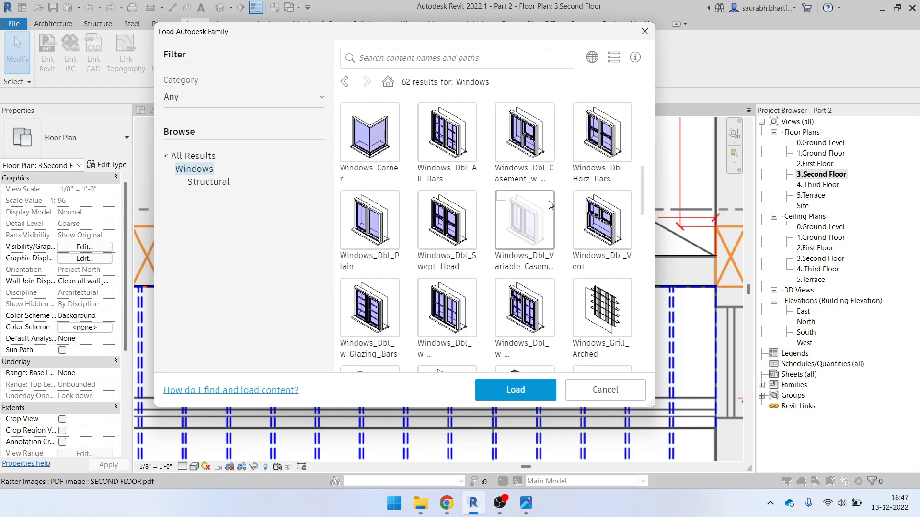
pyautogui.moveTo(642, 194)
pyautogui.mouseDown()
pyautogui.moveTo(646, 124)
pyautogui.moveTo(632, 215)
pyautogui.moveTo(639, 326)
pyautogui.moveTo(631, 193)
pyautogui.mouseUp()
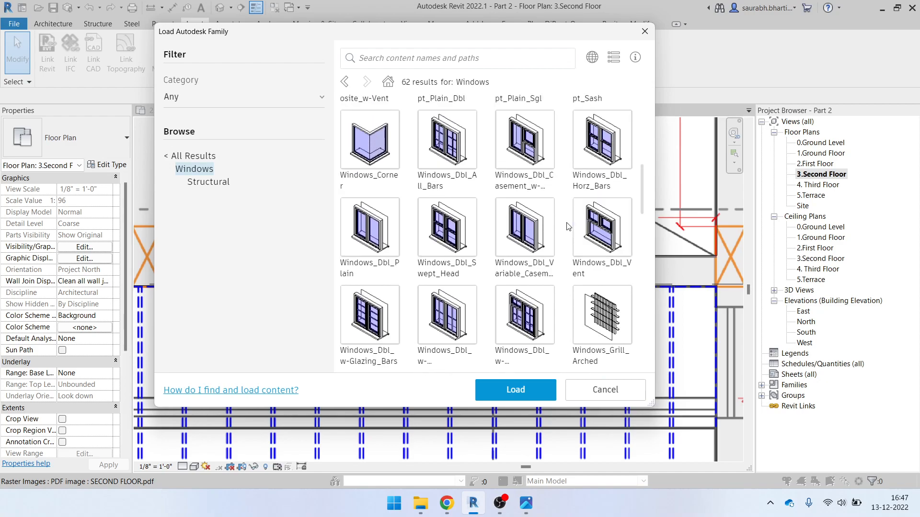
pyautogui.click(531, 219)
pyautogui.click(524, 394)
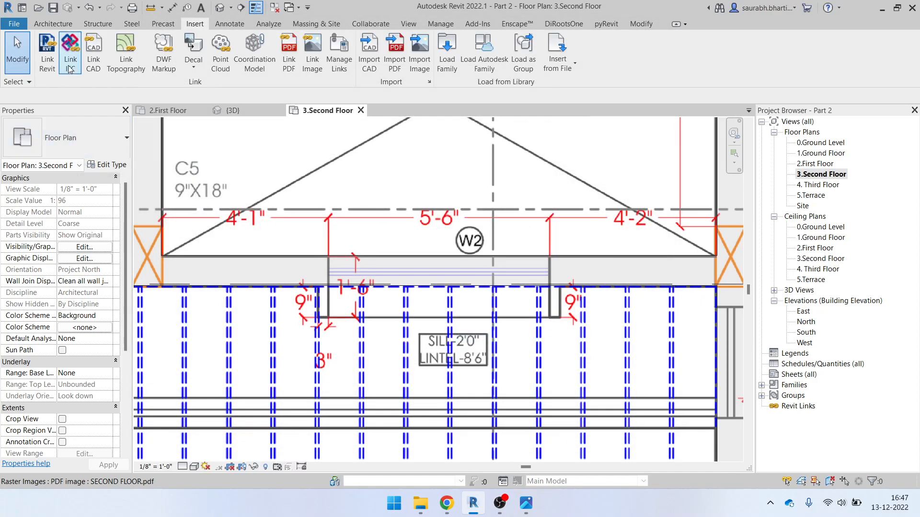
# Place a 1810x1210mm double variable casement window in the W2 wall opening
pyautogui.click(53, 24)
pyautogui.click(101, 48)
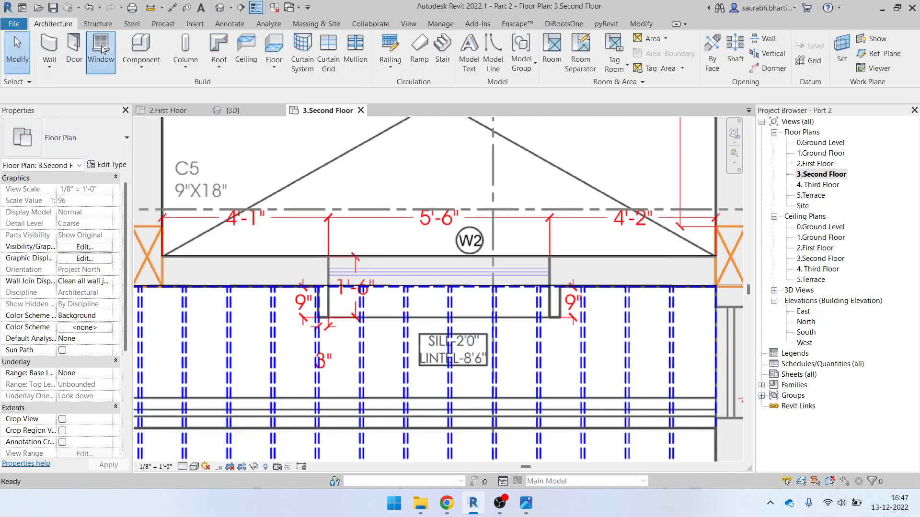
pyautogui.click(99, 137)
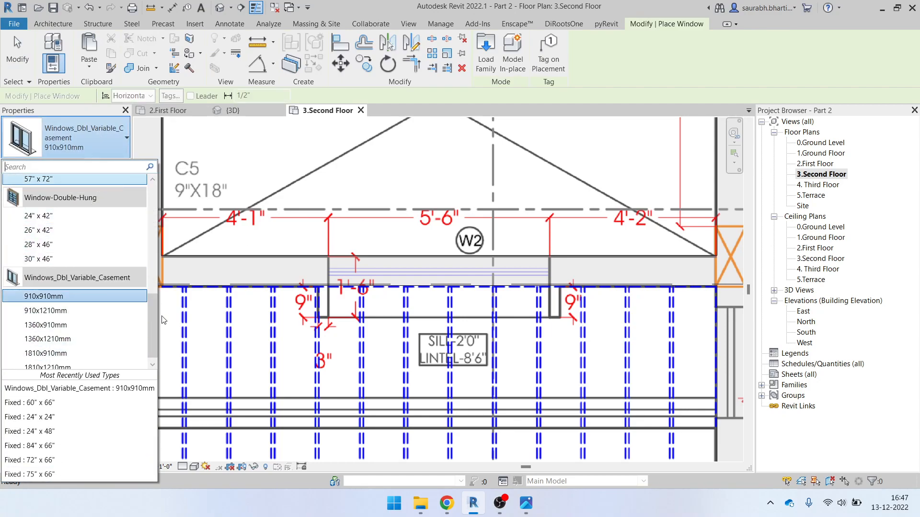
pyautogui.scroll(-1, 74, 341)
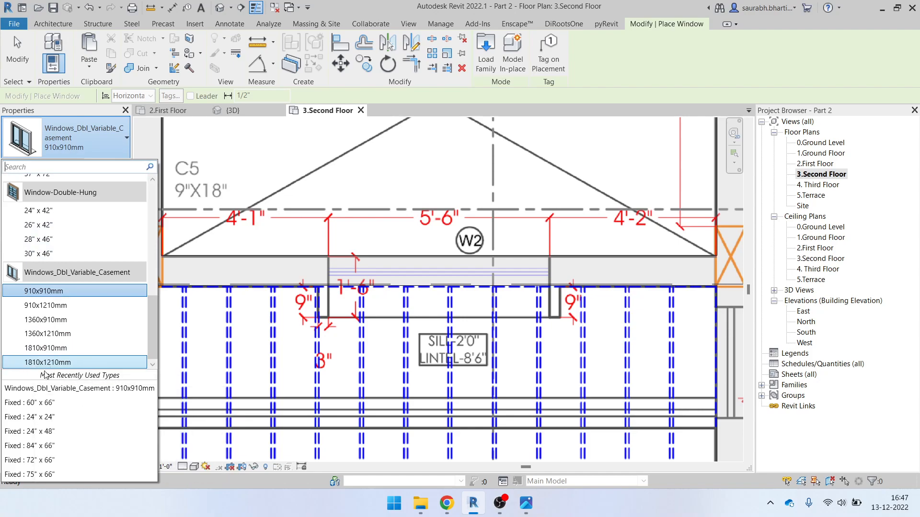
pyautogui.click(31, 364)
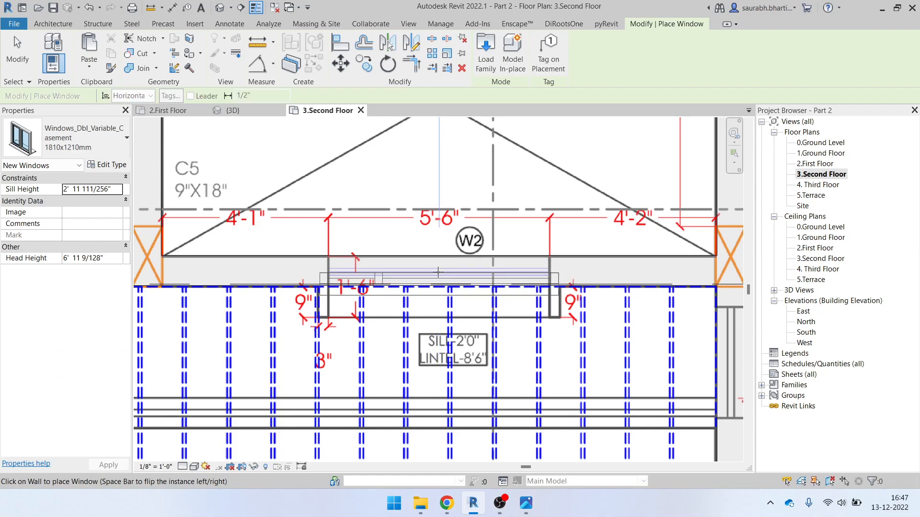
pyautogui.click(440, 274)
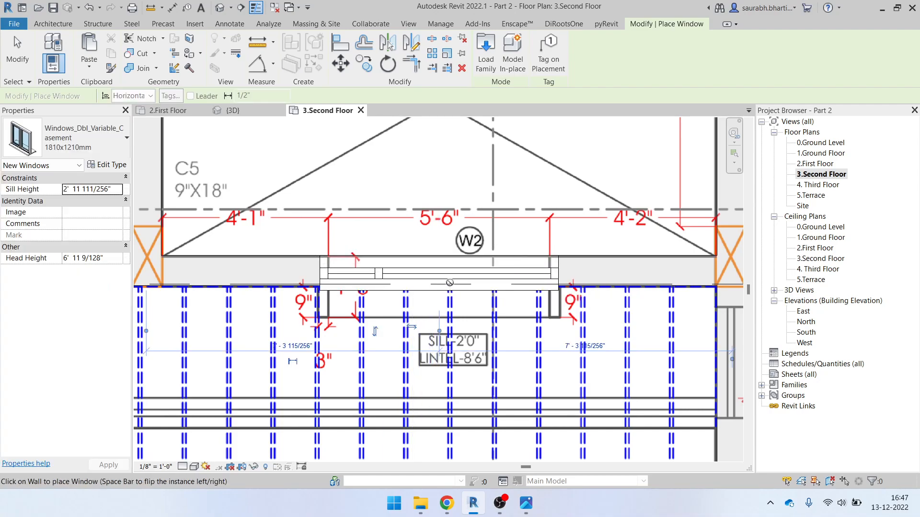
pyautogui.press('Escape')
pyautogui.press('Escape')
# Switch the placed window's type to 1810x910mm, trying 1360x1210mm along the way
pyautogui.click(453, 274)
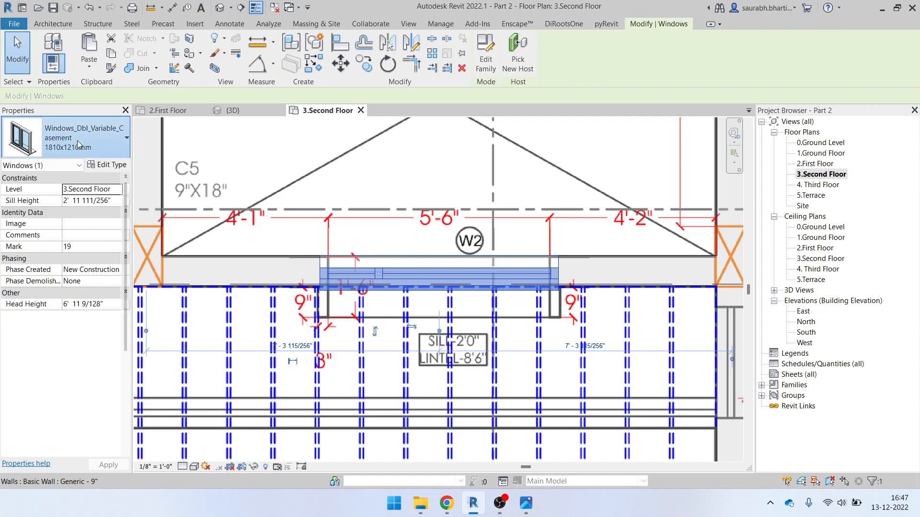
pyautogui.click(72, 138)
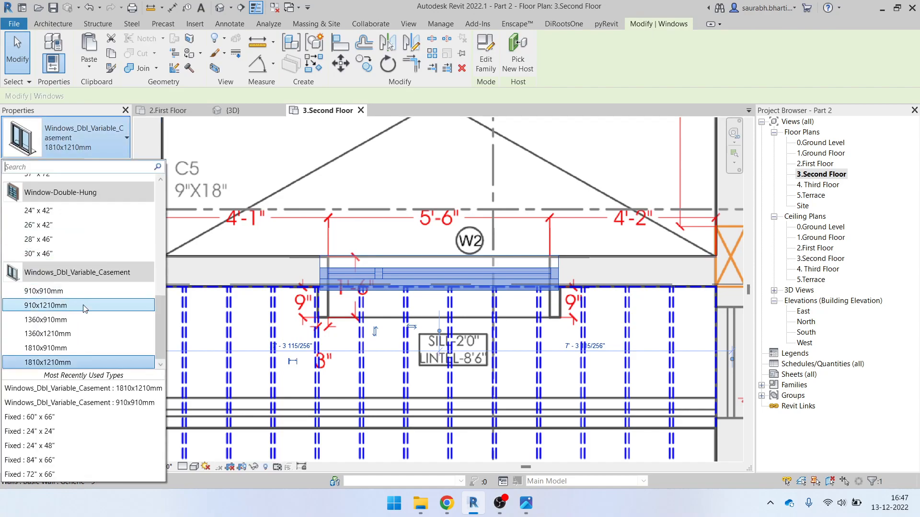
pyautogui.click(79, 335)
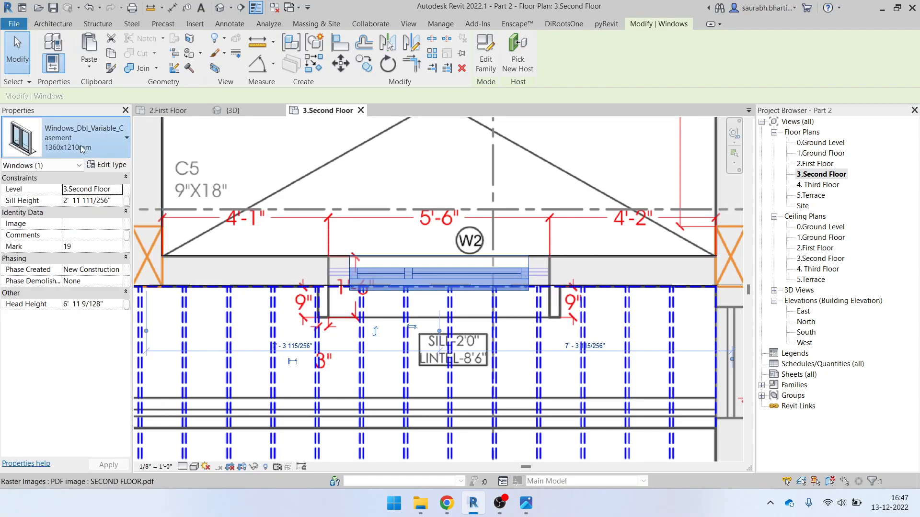
pyautogui.click(71, 138)
pyautogui.click(86, 351)
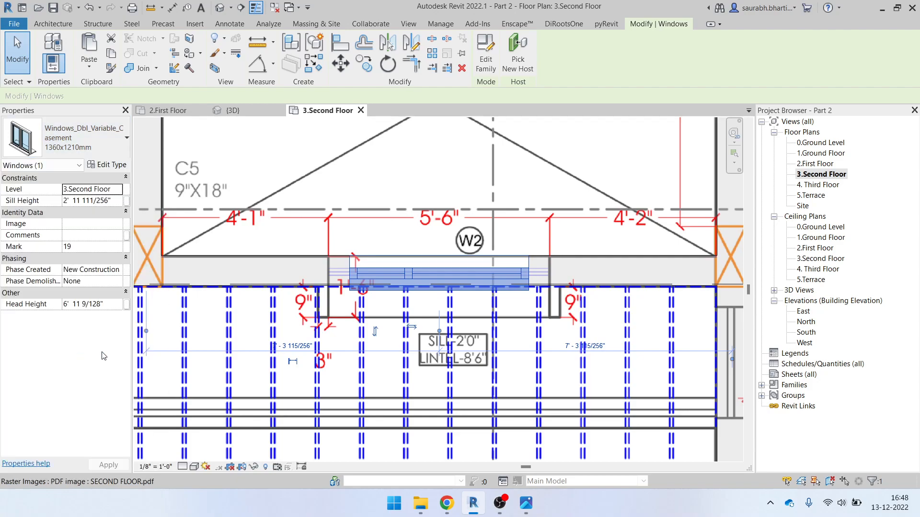
pyautogui.scroll(2, 542, 279)
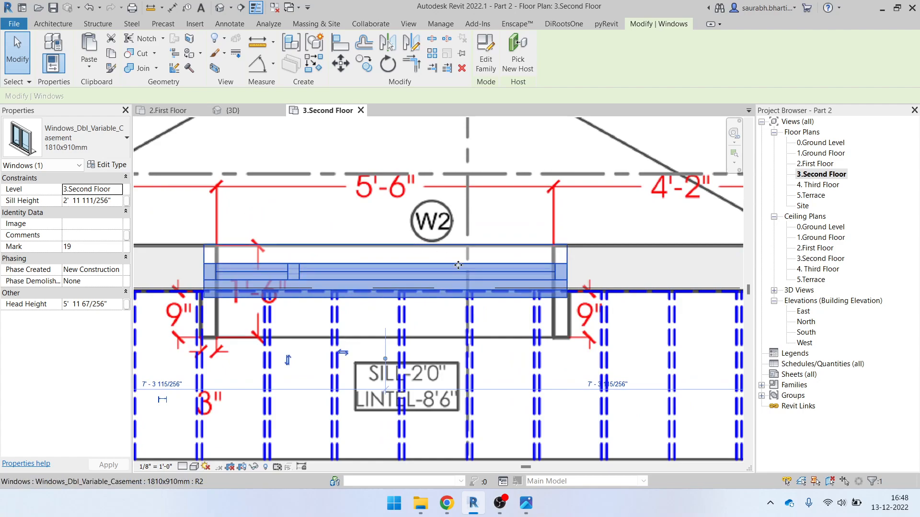
pyautogui.scroll(-1, 457, 264)
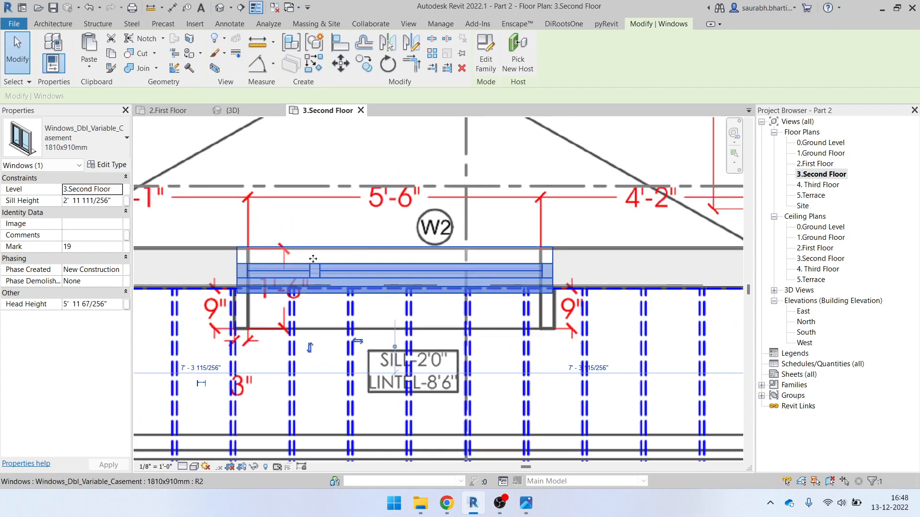
# Duplicate the window type under the name 5'6" WIndow
pyautogui.click(106, 165)
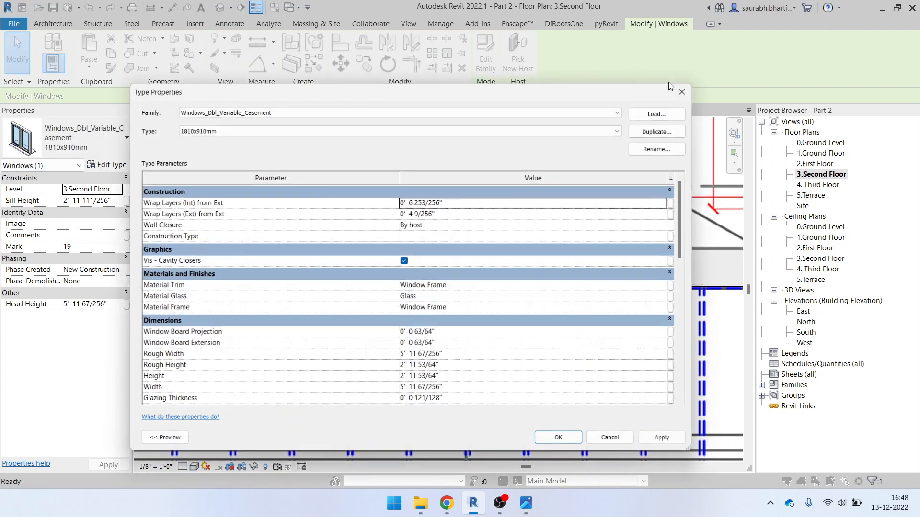
pyautogui.click(666, 127)
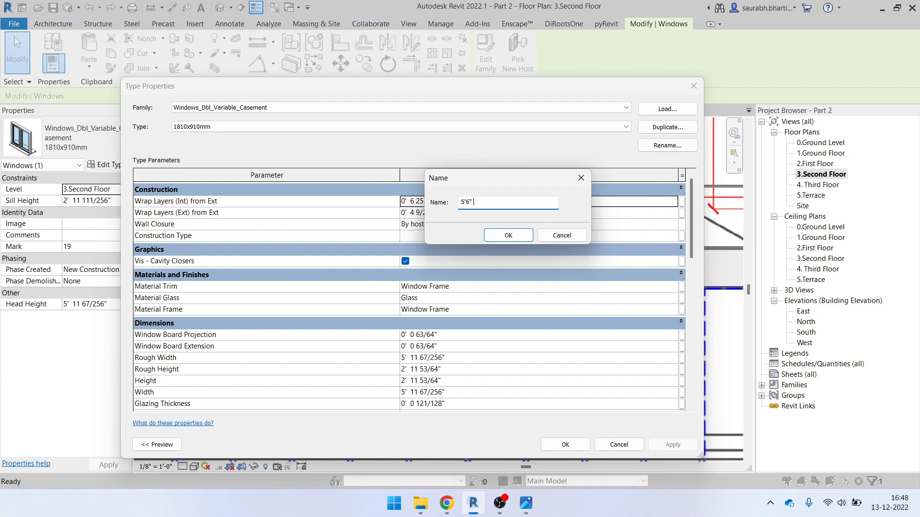
pyautogui.write('5\'6" WIndow')
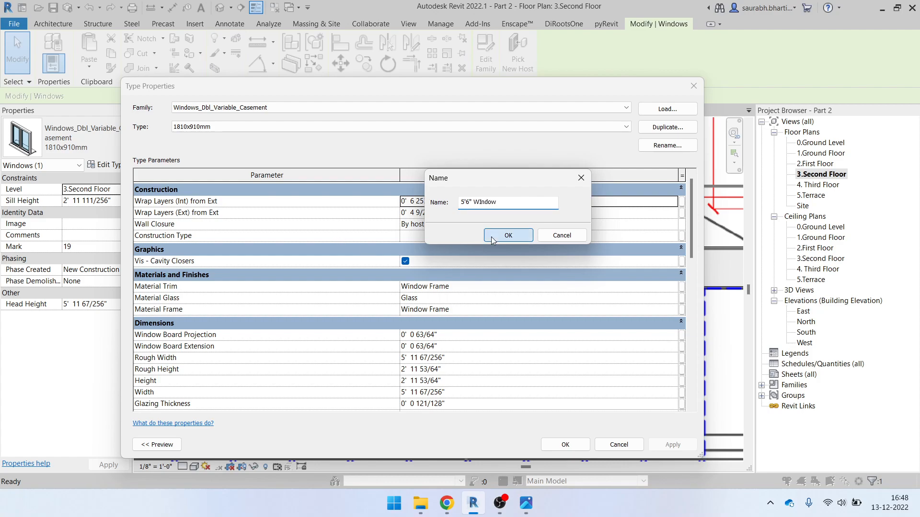
pyautogui.click(491, 236)
# Set the new type's Width to 5'6", review Casement Width, and apply the changes
pyautogui.click(488, 393)
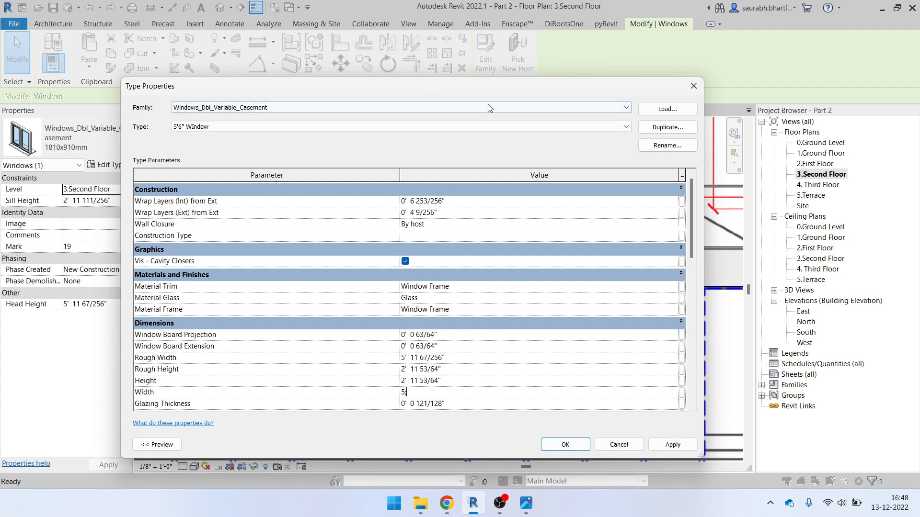
pyautogui.press('BackSpace')
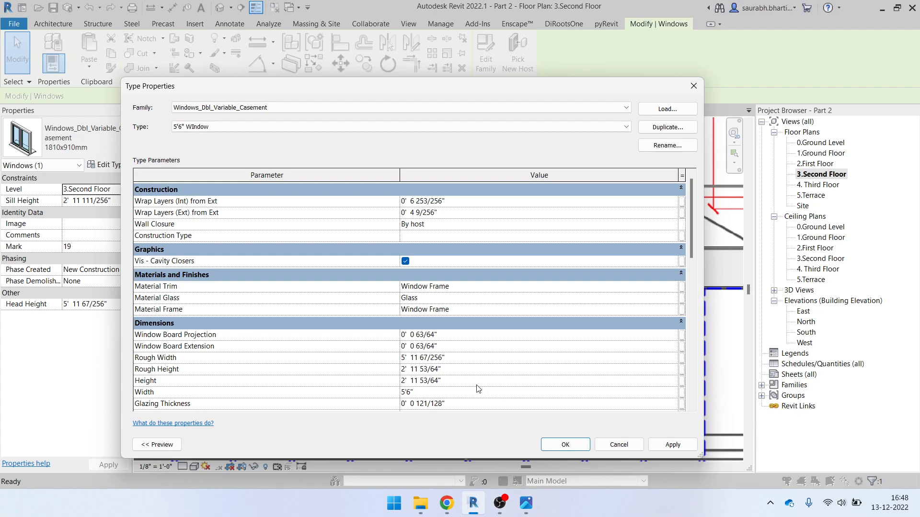
pyautogui.click(481, 405)
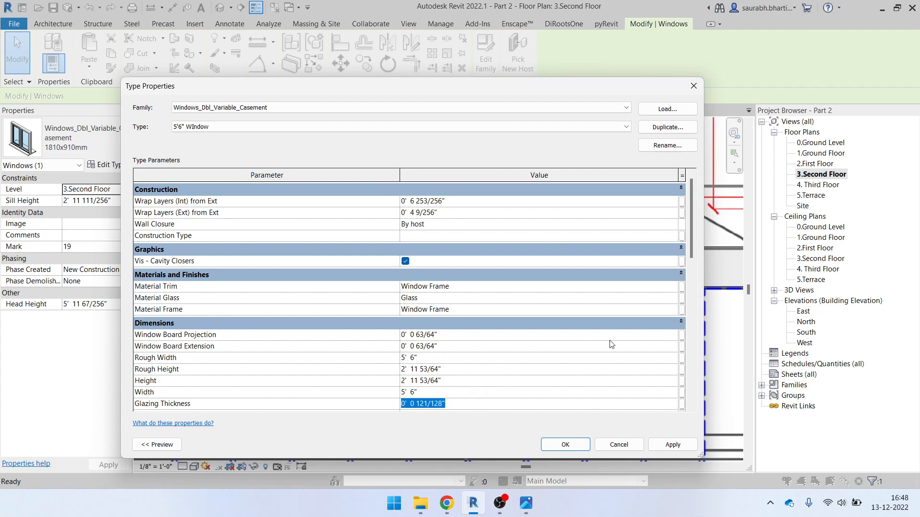
pyautogui.moveTo(690, 229); pyautogui.dragTo(691, 272)
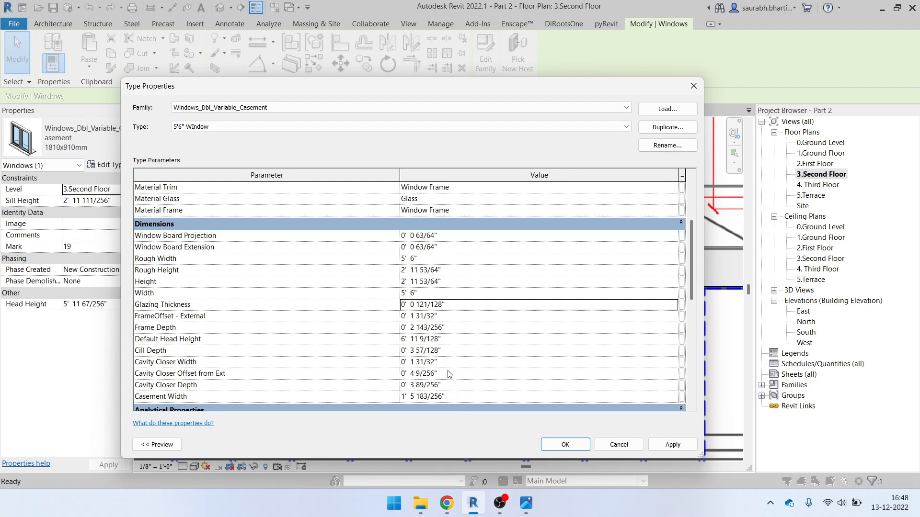
pyautogui.click(449, 396)
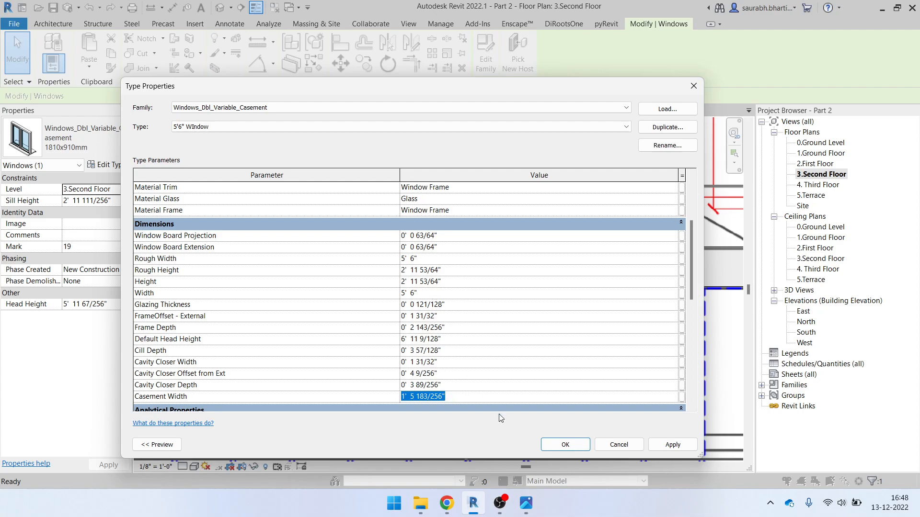
pyautogui.click(575, 445)
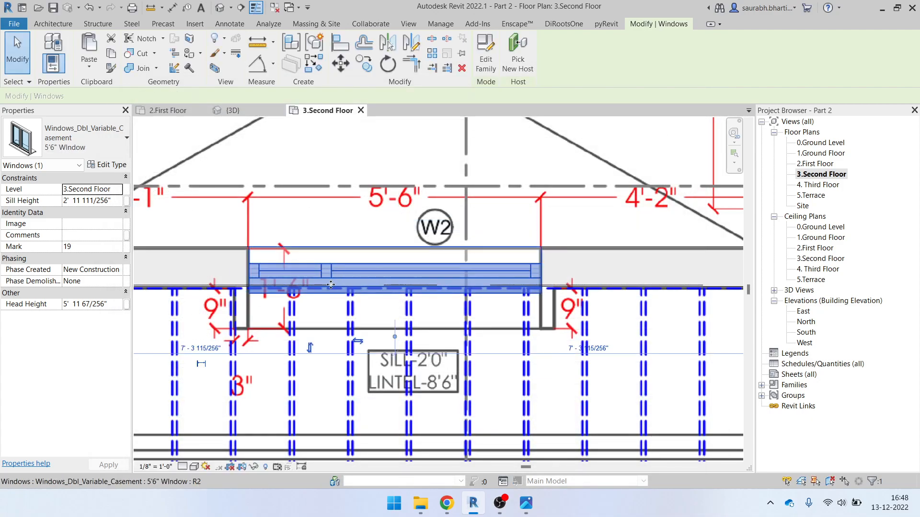
pyautogui.scroll(2, 329, 266)
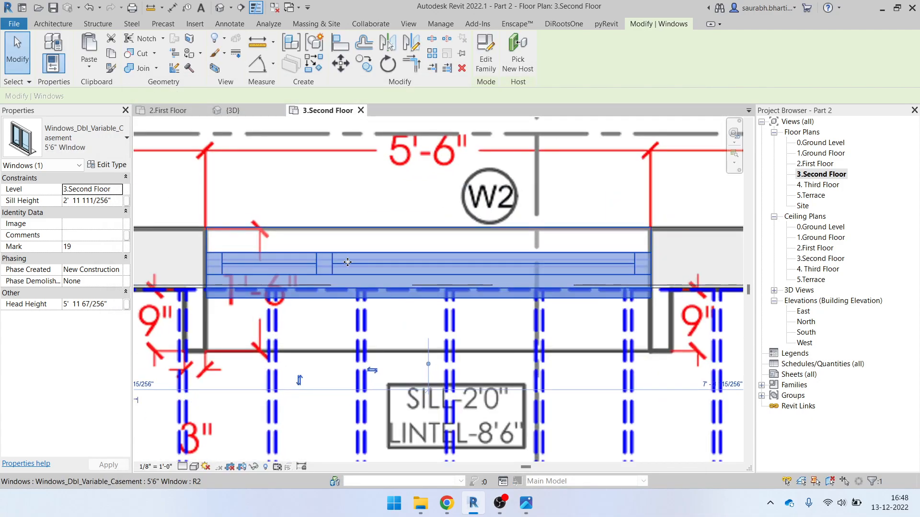
# Select the second-floor window in the 3D view and revisit its Casement Width in Type Properties
pyautogui.click(220, 9)
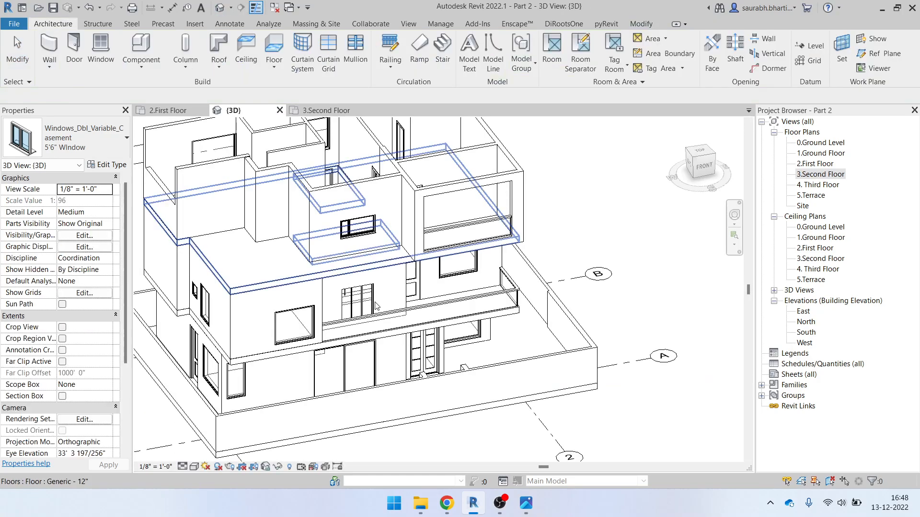
pyautogui.scroll(1, 296, 251)
pyautogui.keyDown('shift'); pyautogui.moveTo(288, 256); pyautogui.dragTo(340, 218, button='middle'); pyautogui.keyUp('shift')
pyautogui.scroll(4, 361, 177)
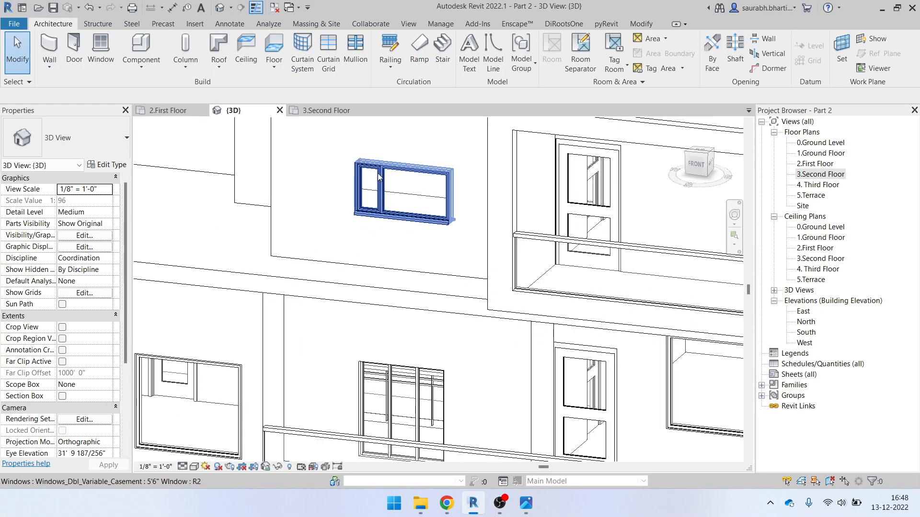
pyautogui.click(406, 191)
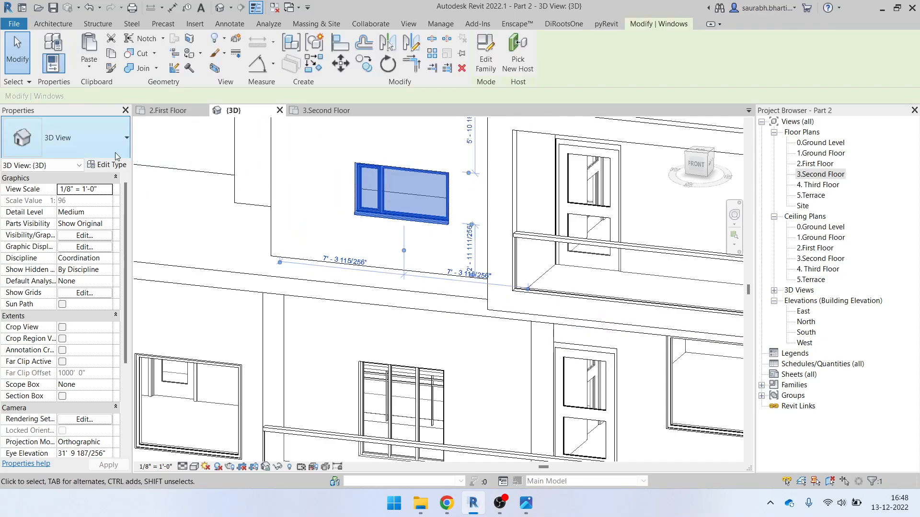
pyautogui.click(103, 164)
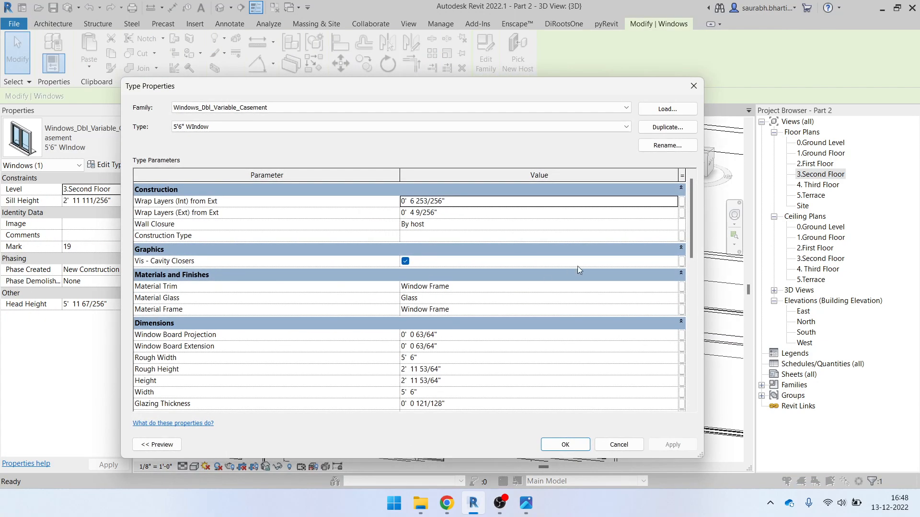
pyautogui.moveTo(688, 225); pyautogui.dragTo(688, 289)
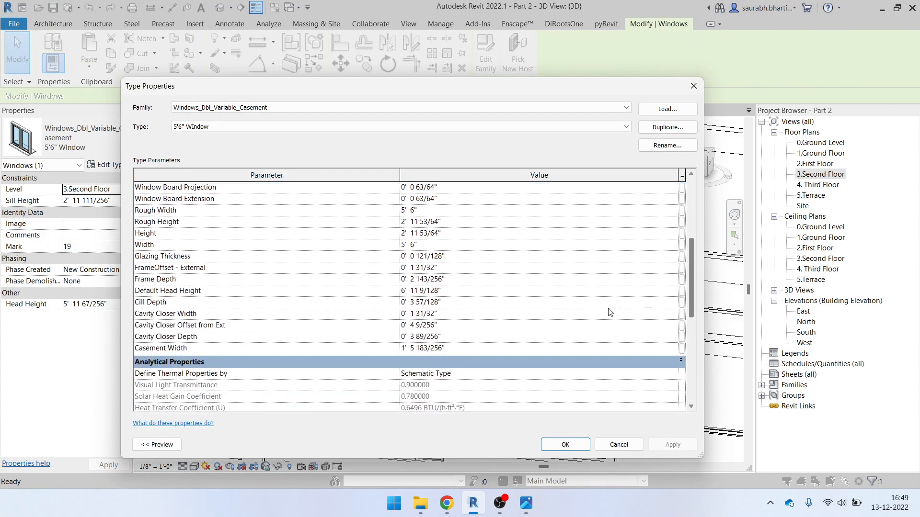
pyautogui.click(482, 353)
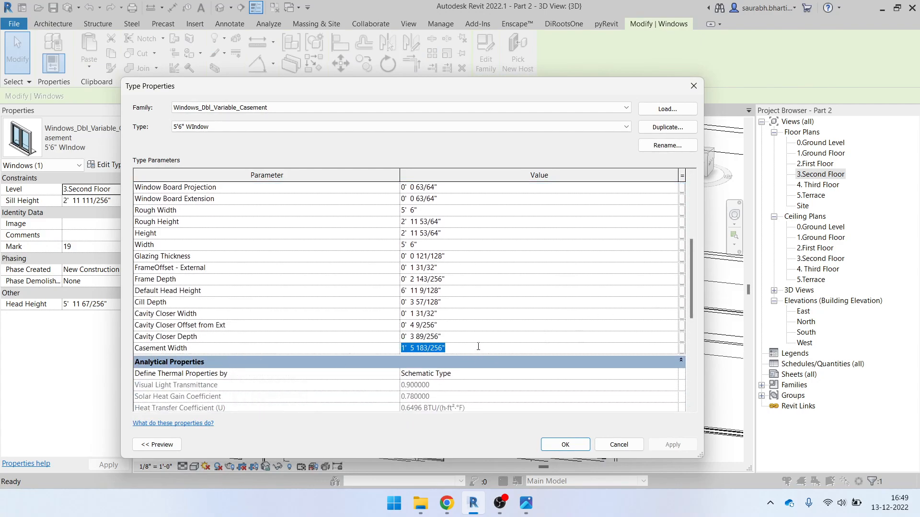
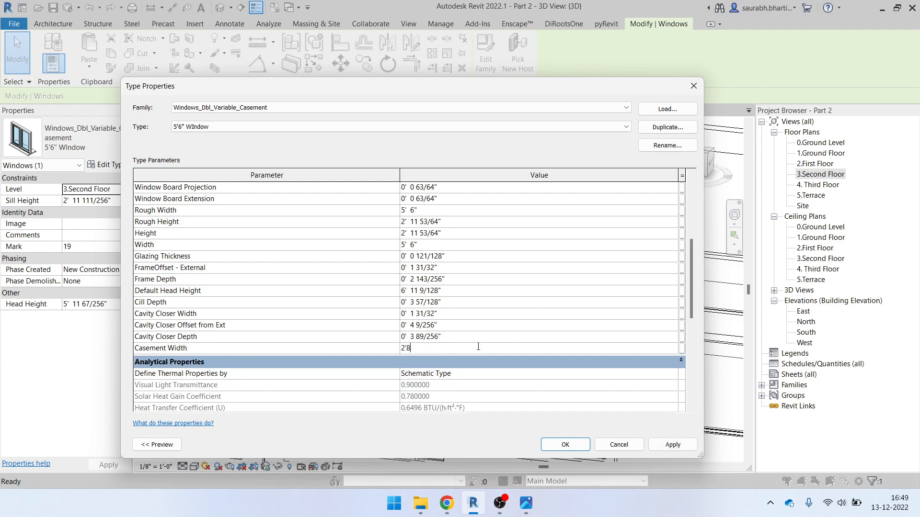
# Apply the 2' 8" casement width, then check the window against the elevation photo from the front
pyautogui.click(580, 449)
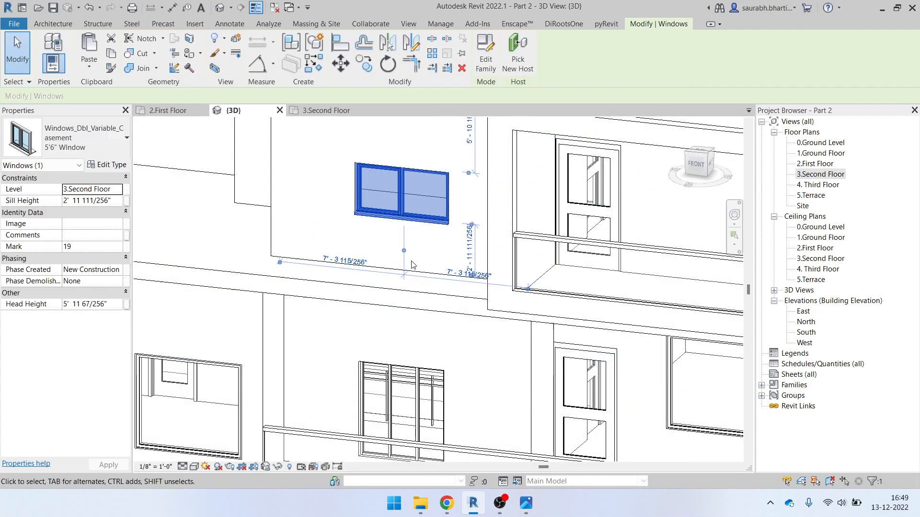
pyautogui.keyDown('shift'); pyautogui.moveTo(501, 280); pyautogui.dragTo(452, 269, button='middle'); pyautogui.keyUp('shift')
pyautogui.scroll(-3, 417, 254)
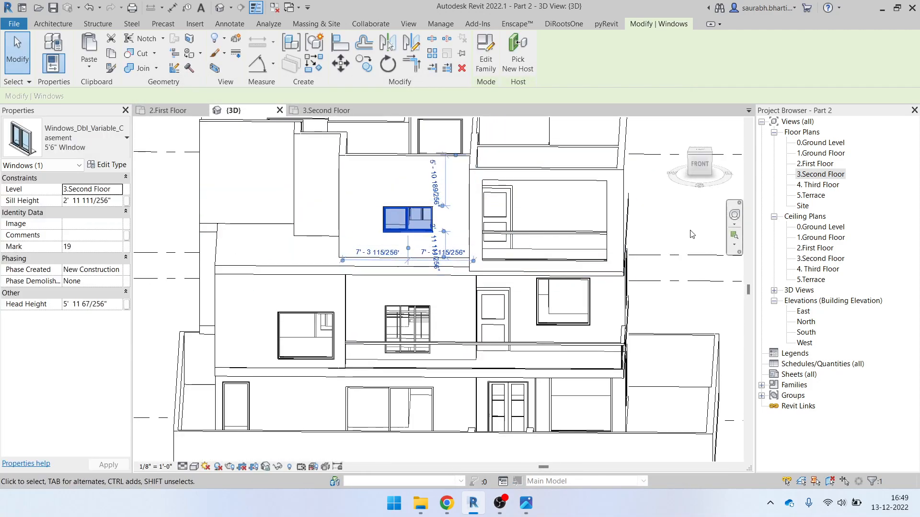
pyautogui.scroll(2, 440, 226)
pyautogui.click(528, 507)
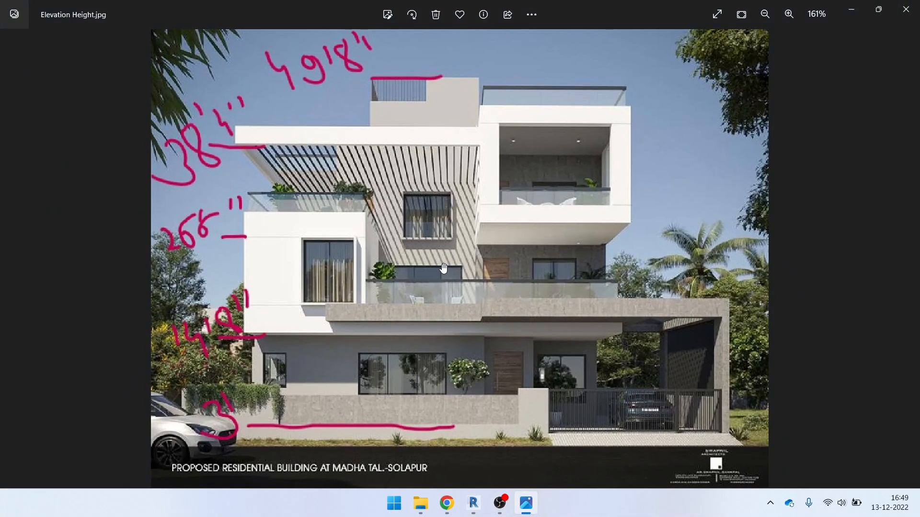
pyautogui.click(526, 505)
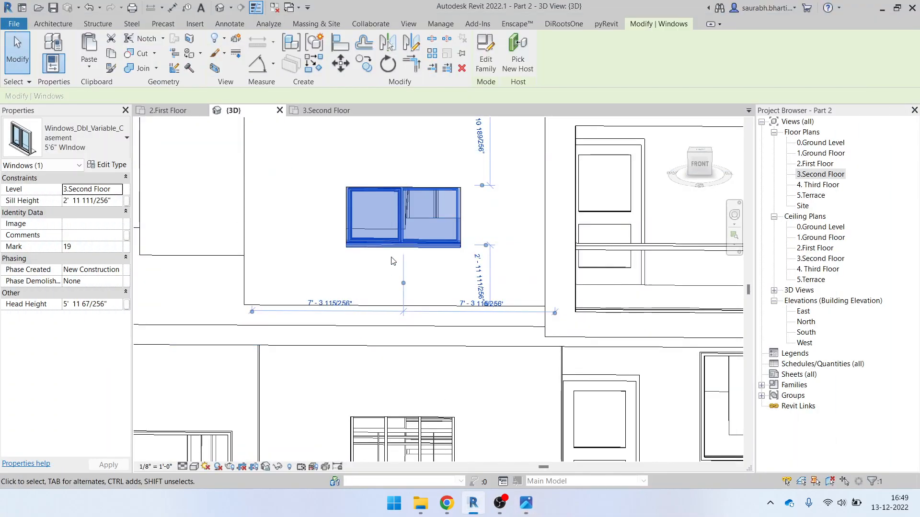
pyautogui.click(706, 165)
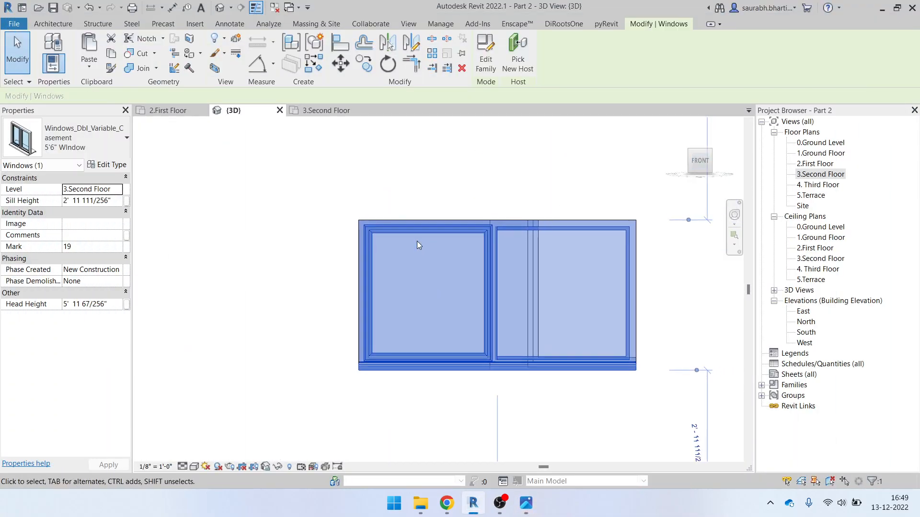
# Set the 5'6" Window type's Height to 4' and deselect the window
pyautogui.click(114, 165)
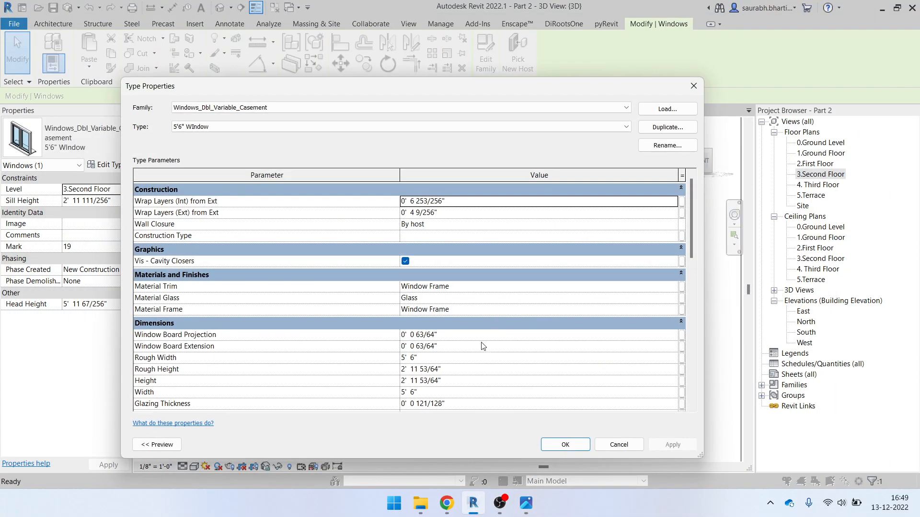
pyautogui.click(463, 381)
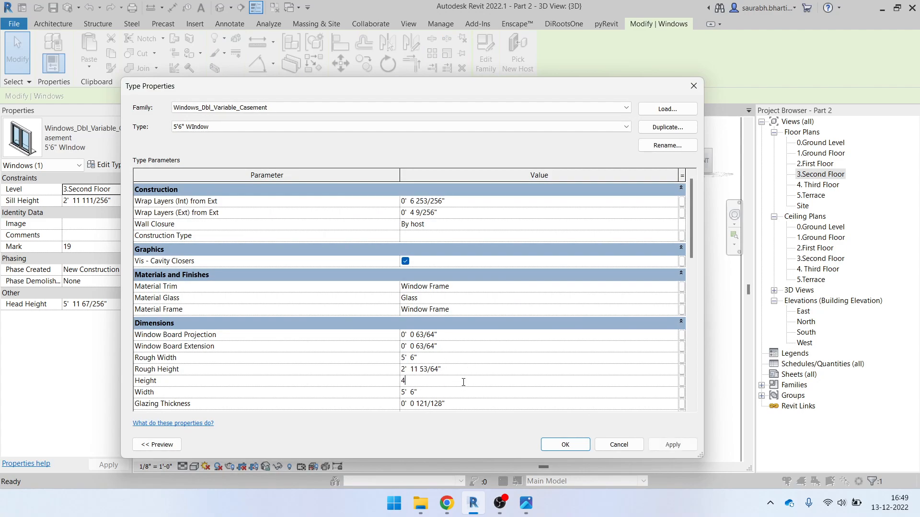
pyautogui.click(576, 446)
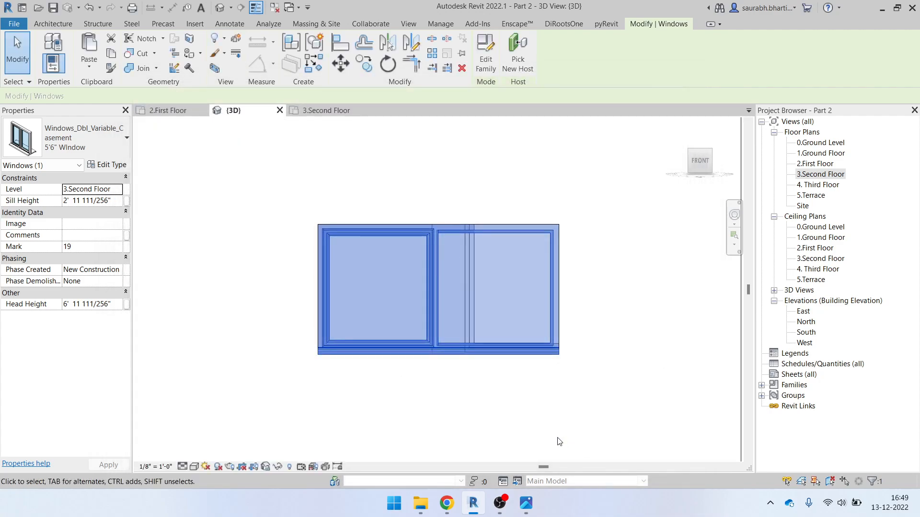
pyautogui.scroll(-4, 560, 438)
pyautogui.click(479, 220)
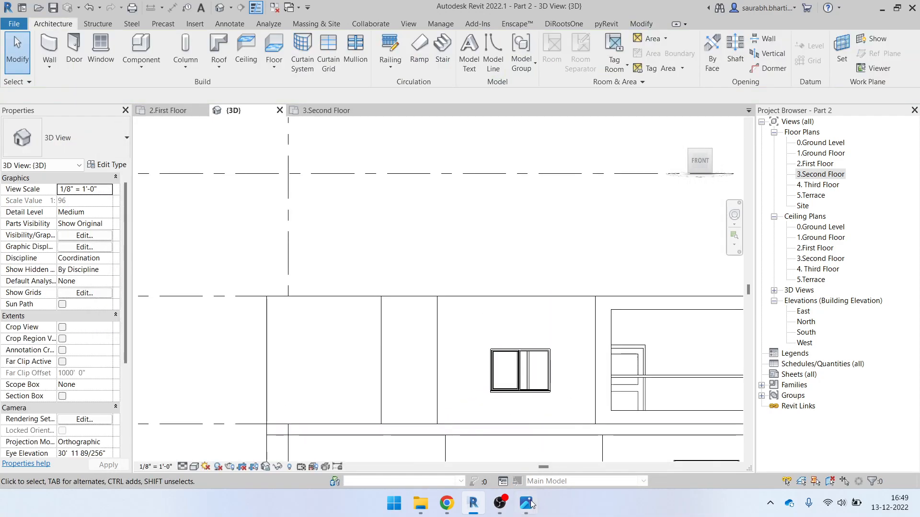
# Compare the model with the elevation photo from an angled view
pyautogui.click(526, 503)
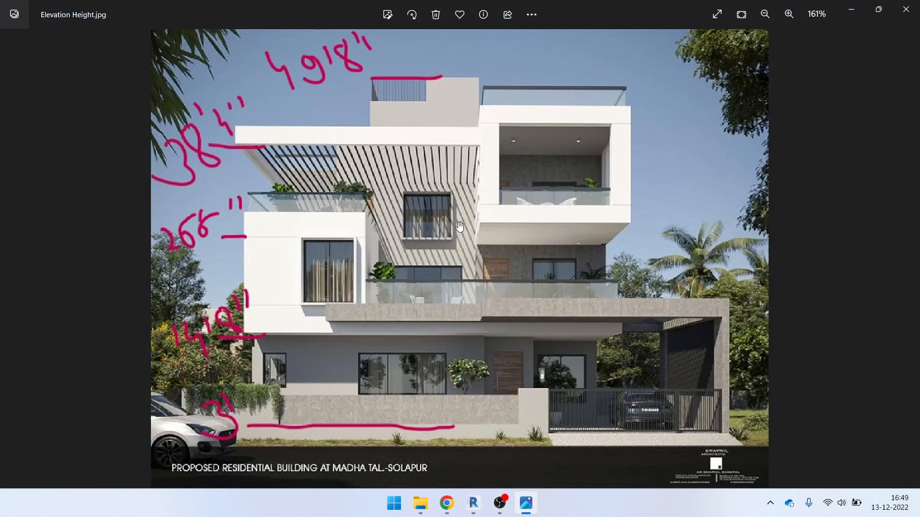
pyautogui.click(526, 502)
pyautogui.scroll(-5, 438, 398)
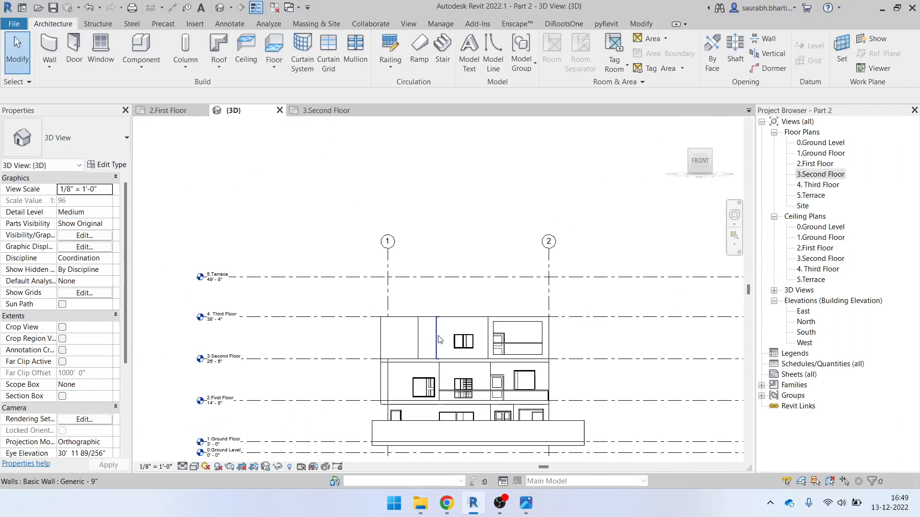
pyautogui.keyDown('shift'); pyautogui.moveTo(439, 397); pyautogui.dragTo(494, 456, button='middle'); pyautogui.keyUp('shift')
pyautogui.click(532, 506)
pyautogui.click(533, 506)
pyautogui.scroll(4, 346, 334)
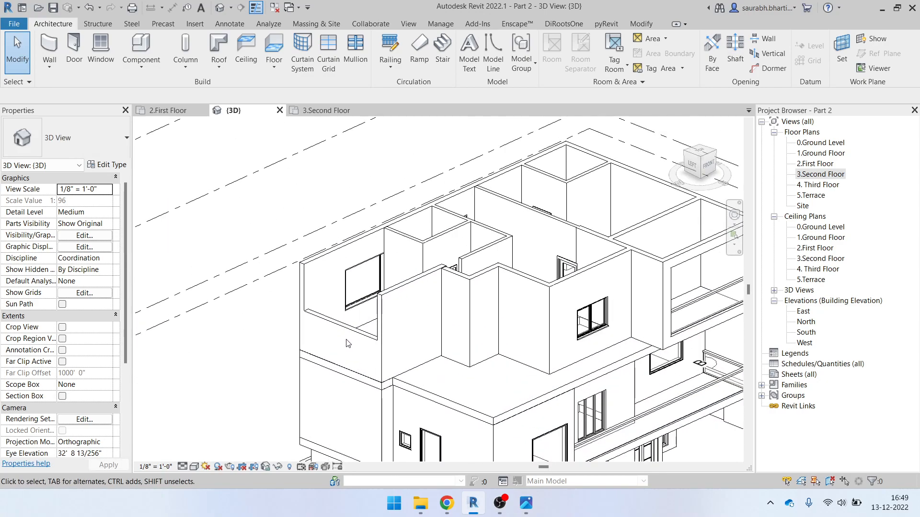
# Set the terrace wall's Top Constraint to Up to level: 4. Third Floor after 3.Second Floor fails
pyautogui.click(346, 333)
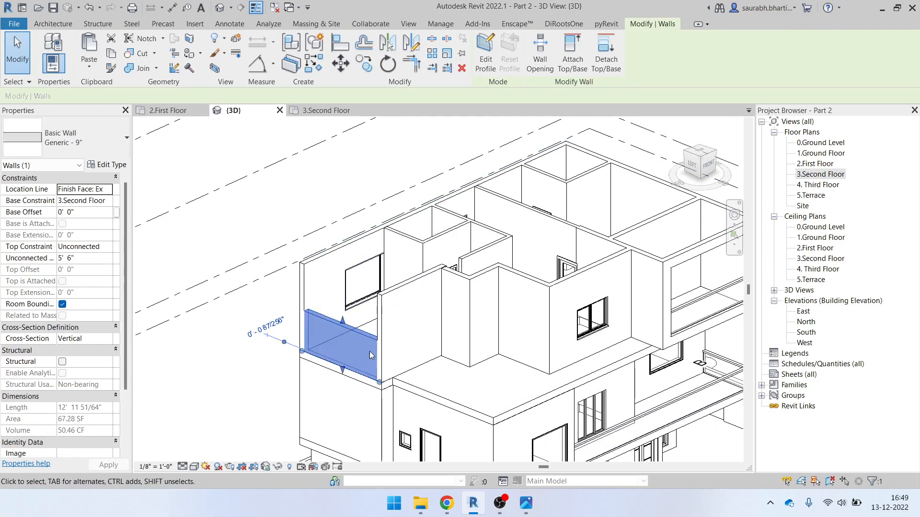
pyautogui.keyDown('shift'); pyautogui.moveTo(381, 325); pyautogui.dragTo(430, 402, button='middle'); pyautogui.keyUp('shift')
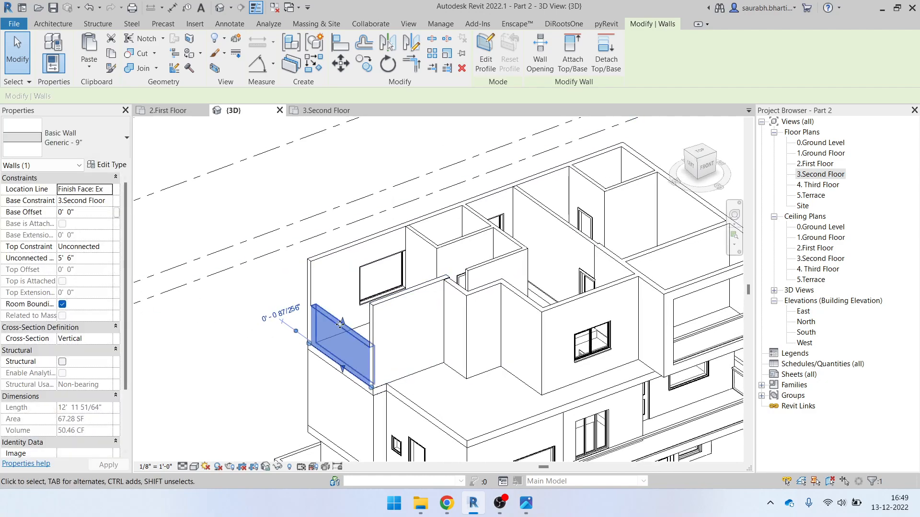
pyautogui.click(108, 246)
pyautogui.click(107, 247)
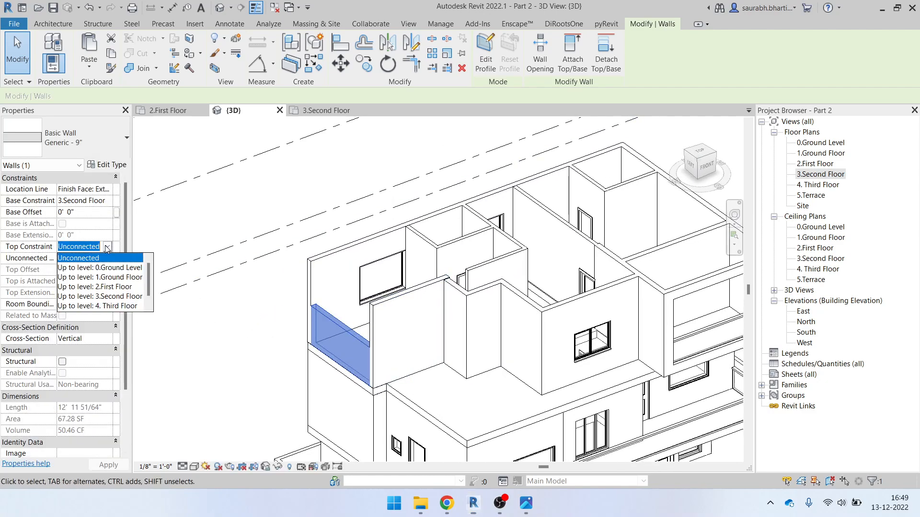
pyautogui.click(109, 297)
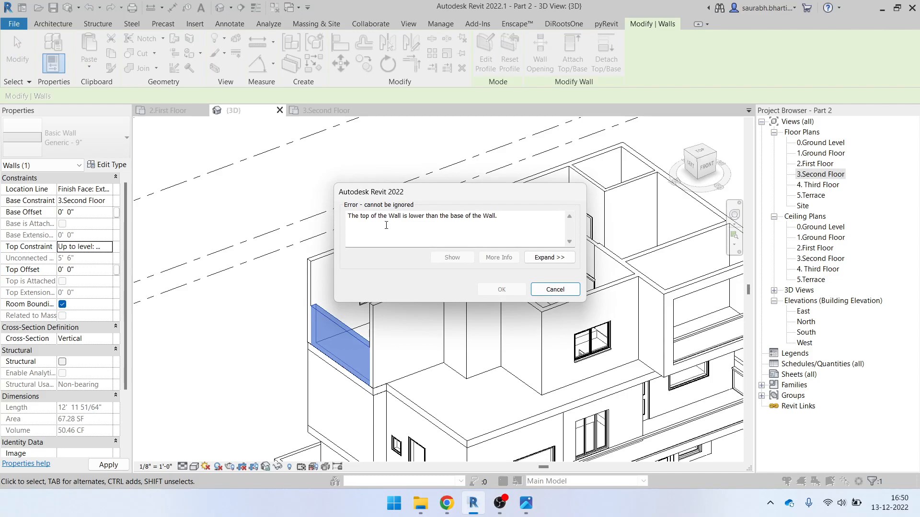
pyautogui.click(535, 290)
pyautogui.click(108, 248)
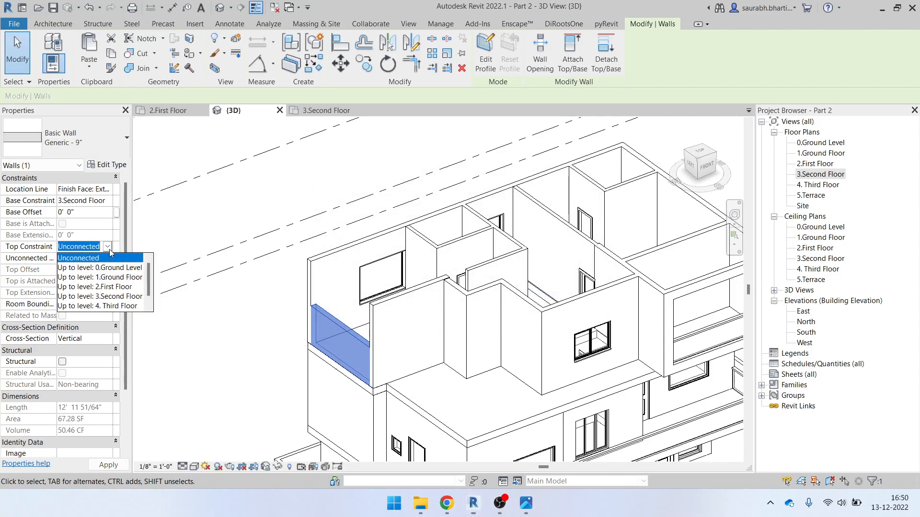
pyautogui.click(104, 307)
pyautogui.scroll(-3, 479, 285)
pyautogui.keyDown('shift'); pyautogui.moveTo(593, 352); pyautogui.dragTo(627, 178, button='middle'); pyautogui.keyUp('shift')
pyautogui.click(556, 230)
pyautogui.scroll(4, 540, 357)
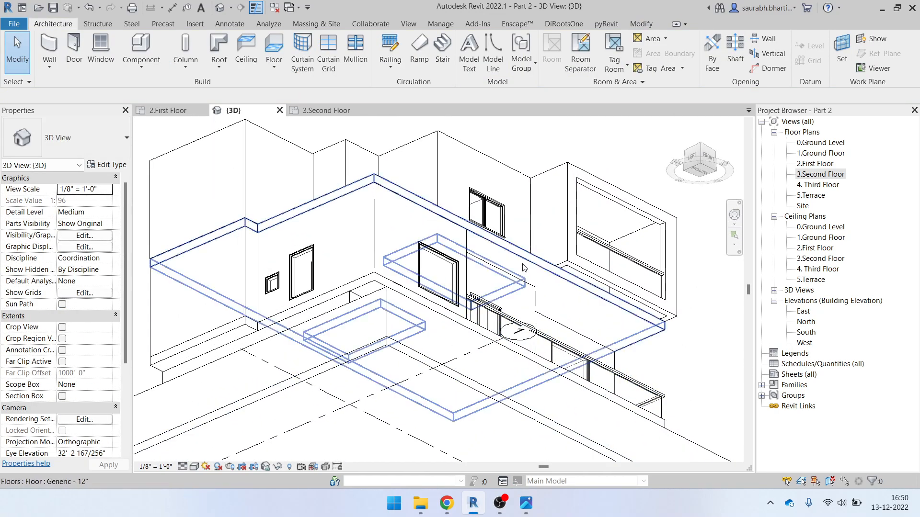
# Select the 3.Second Floor slab and enter Edit Boundary in a top-down view
pyautogui.click(618, 256)
pyautogui.keyDown('shift'); pyautogui.moveTo(618, 255); pyautogui.dragTo(601, 306, button='middle'); pyautogui.keyUp('shift')
pyautogui.keyDown('shift'); pyautogui.moveTo(496, 237); pyautogui.dragTo(588, 412, button='middle'); pyautogui.keyUp('shift')
pyautogui.click(492, 65)
pyautogui.click(699, 154)
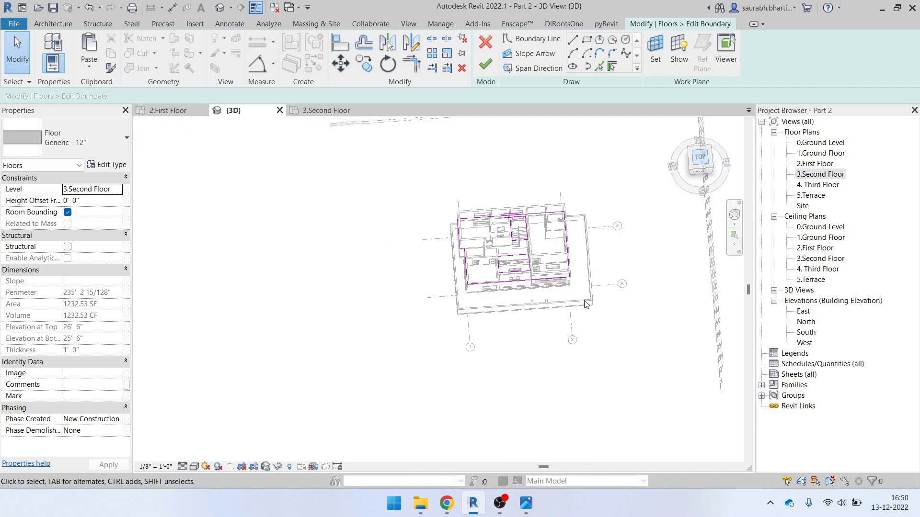
pyautogui.scroll(10, 479, 324)
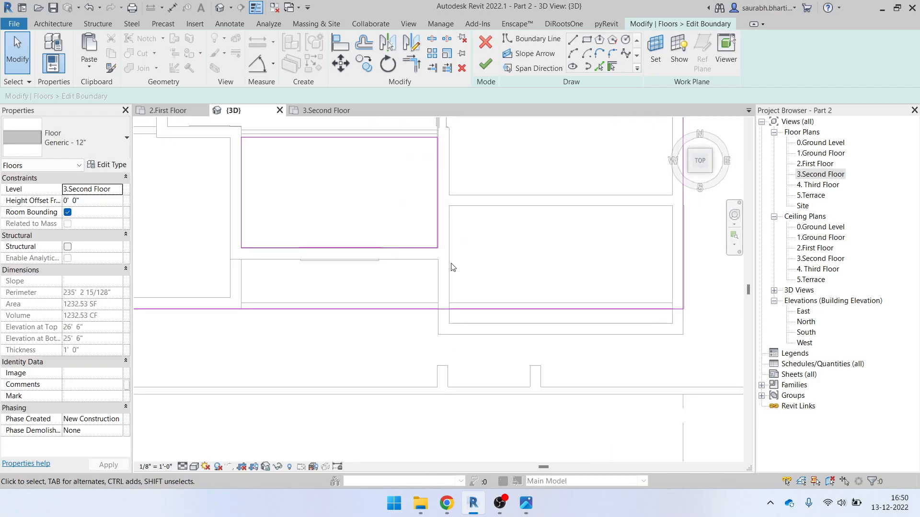
pyautogui.scroll(2, 382, 273)
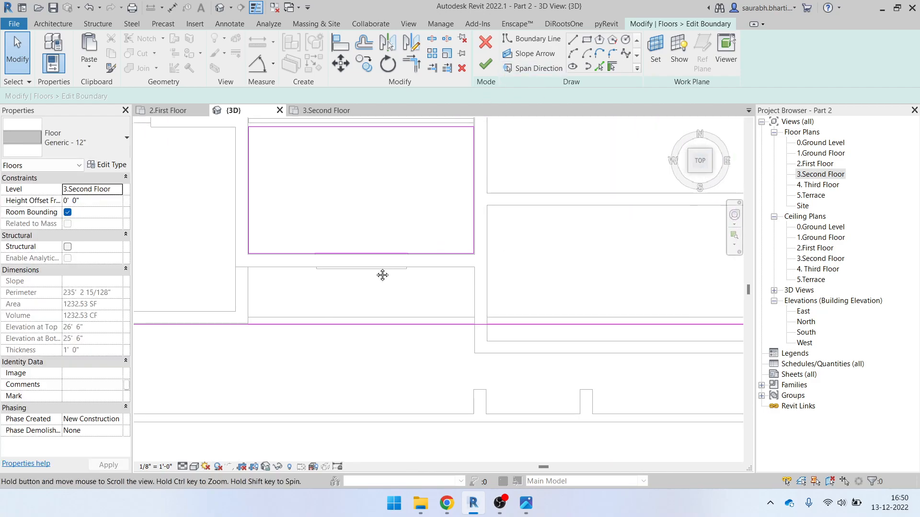
# Draw vertical and bottom boundary lines around the terrace corner
pyautogui.click(574, 41)
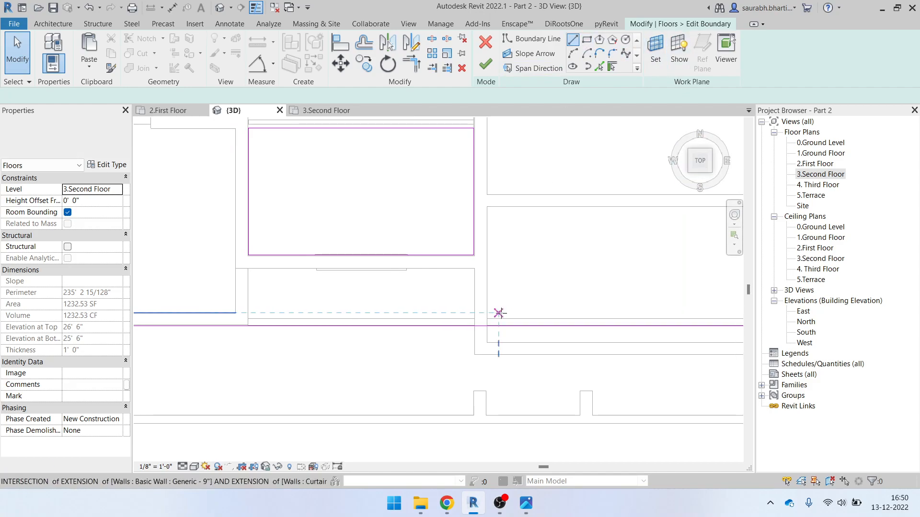
pyautogui.click(474, 325)
pyautogui.click(473, 359)
pyautogui.moveTo(606, 369); pyautogui.dragTo(470, 380, button='middle')
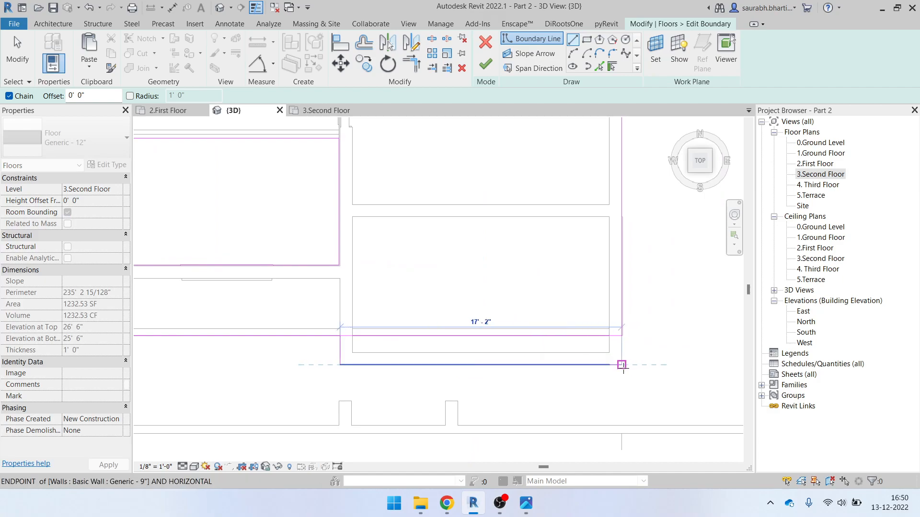
pyautogui.click(621, 364)
pyautogui.press('Escape')
pyautogui.press('Escape')
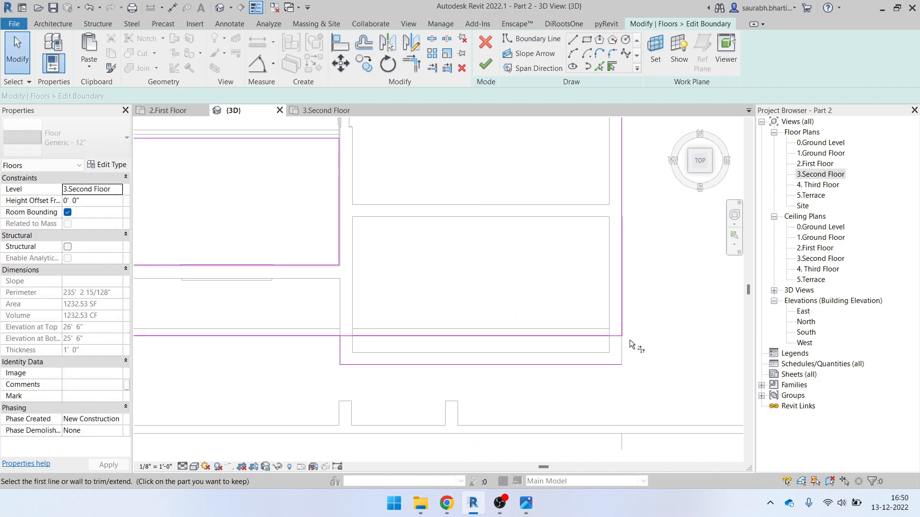
# Trim the horizontal boundary line back to the vertical line with TR
pyautogui.press('t')
pyautogui.press('r')
pyautogui.click(339, 351)
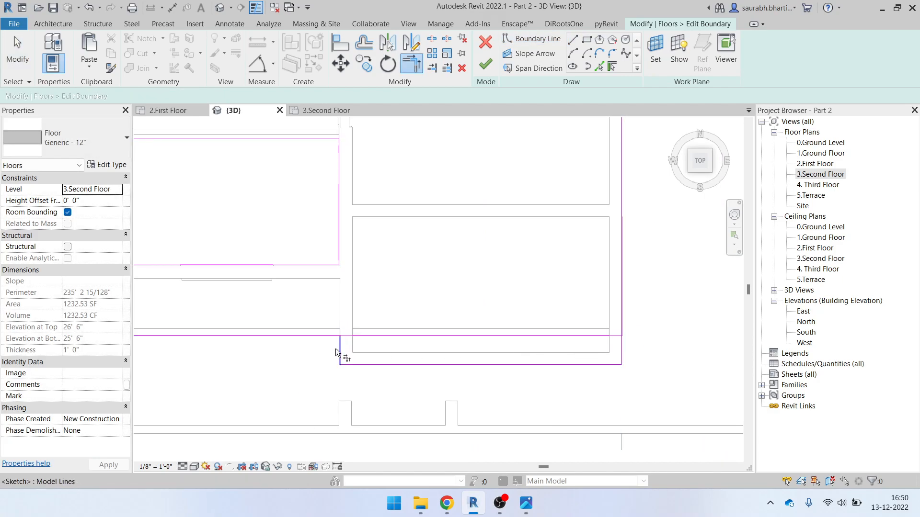
pyautogui.click(319, 337)
pyautogui.scroll(-1, 489, 336)
pyautogui.scroll(-2, 565, 344)
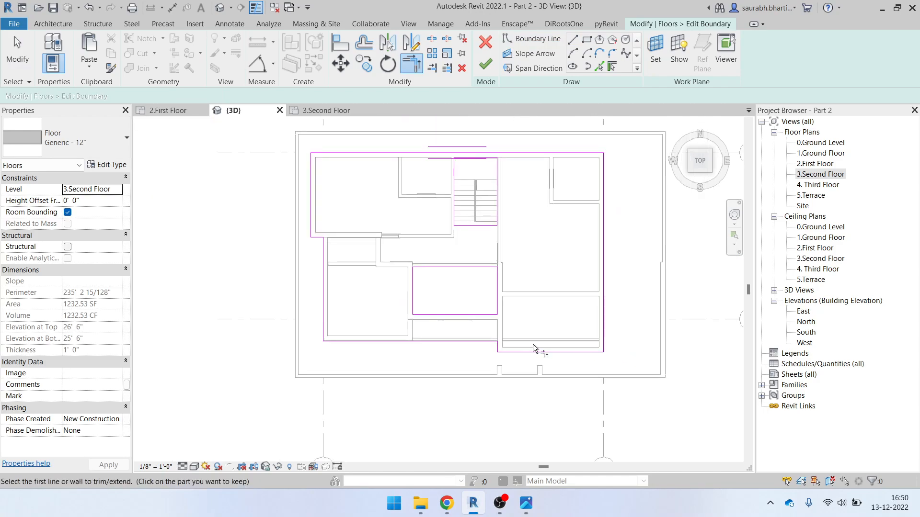
pyautogui.press('Escape')
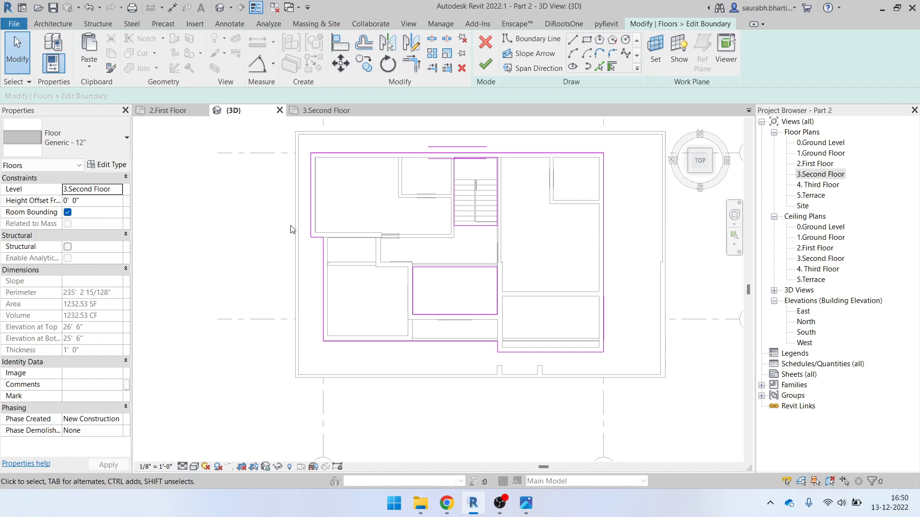
pyautogui.scroll(3, 311, 229)
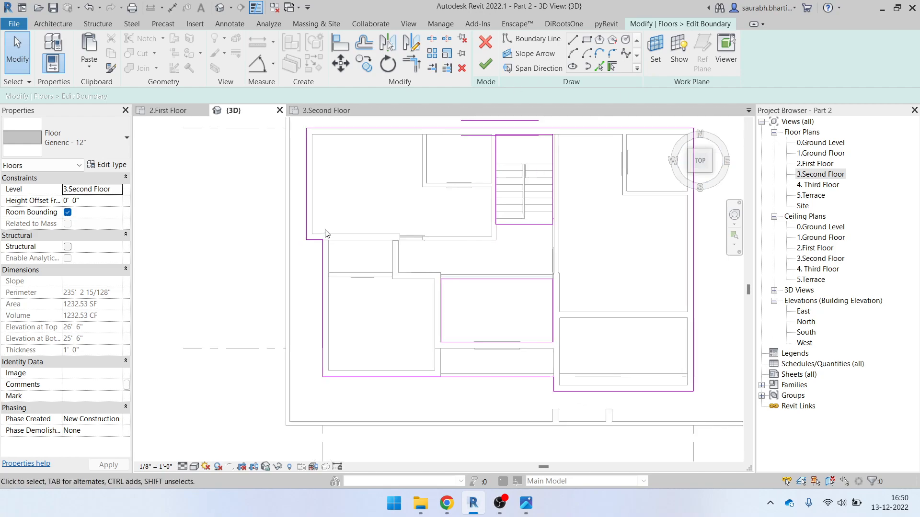
# Finish the boundary edit, answer the attach prompt, and compare with the elevation photo
pyautogui.click(484, 66)
pyautogui.click(495, 259)
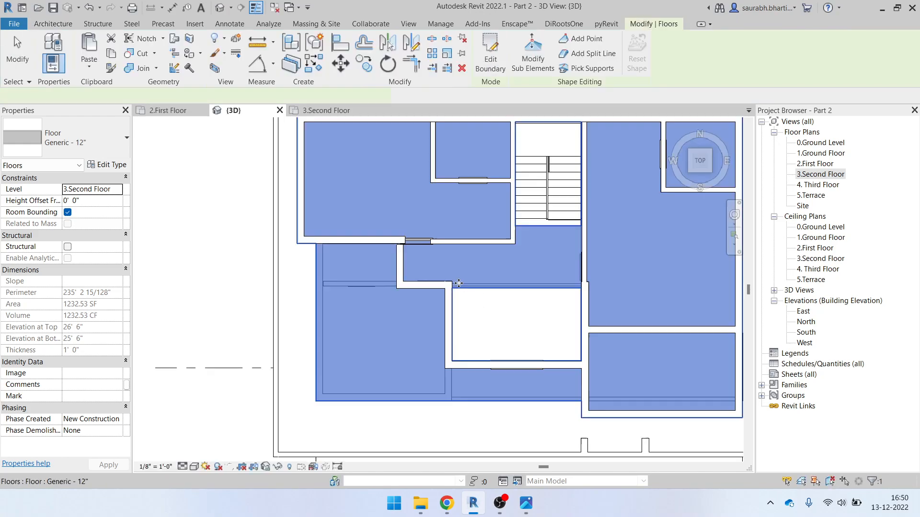
pyautogui.keyDown('shift'); pyautogui.moveTo(462, 322); pyautogui.dragTo(515, 116, button='middle'); pyautogui.keyUp('shift')
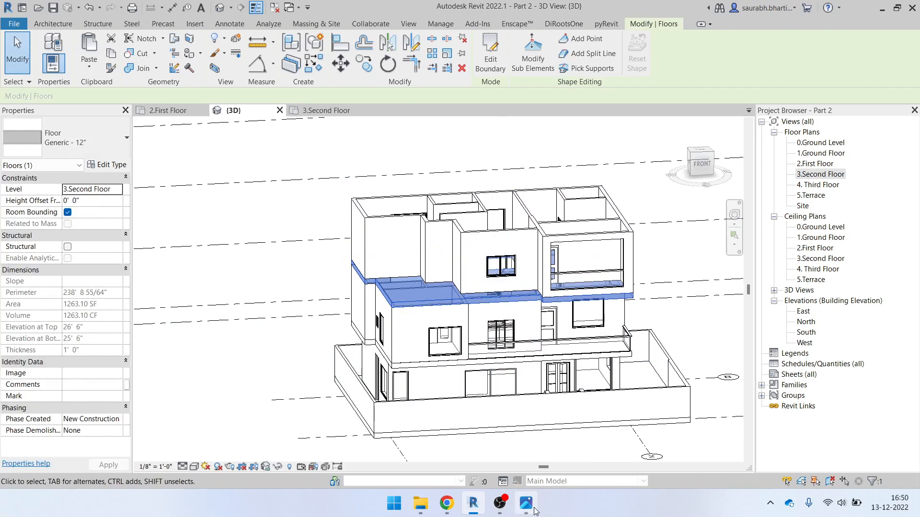
pyautogui.click(526, 503)
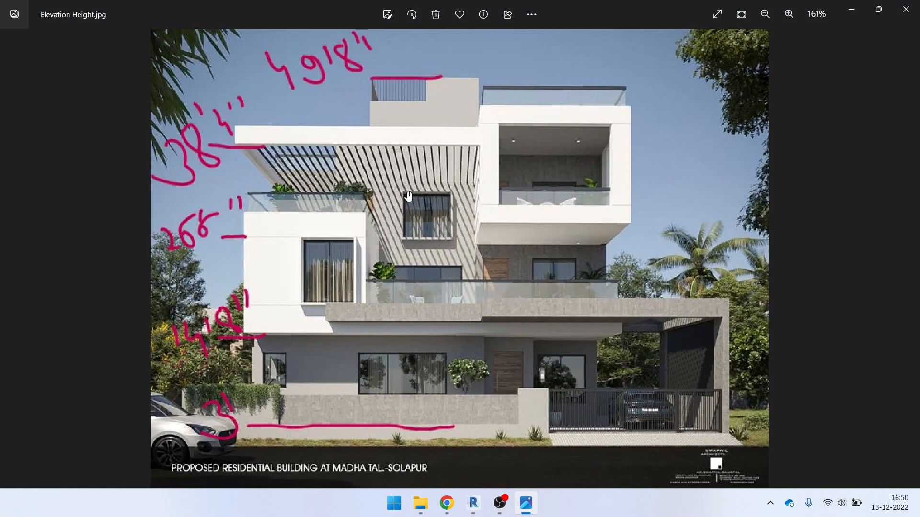
# Check the elevation photo and set the 3D view to straight top-down
pyautogui.click(851, 10)
pyautogui.keyDown('shift'); pyautogui.moveTo(708, 98); pyautogui.dragTo(701, 193, button='middle'); pyautogui.keyUp('shift')
pyautogui.click(705, 158)
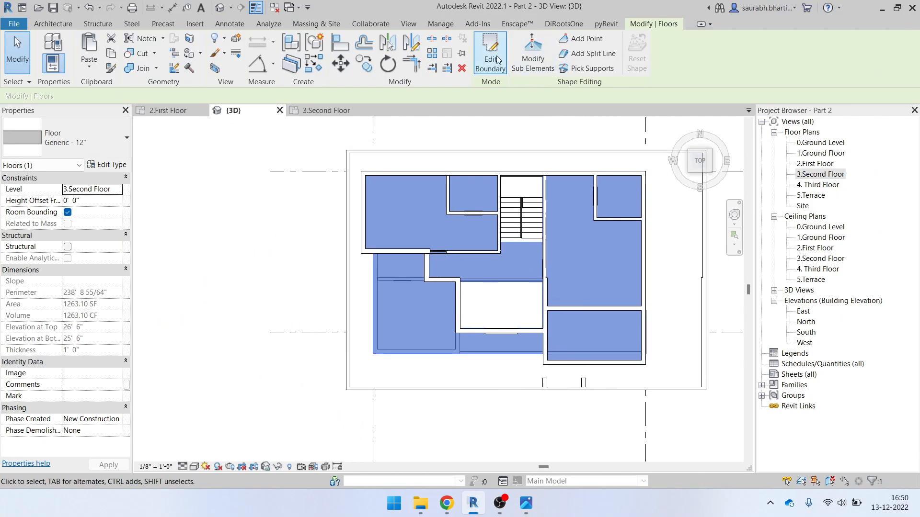
pyautogui.click(526, 503)
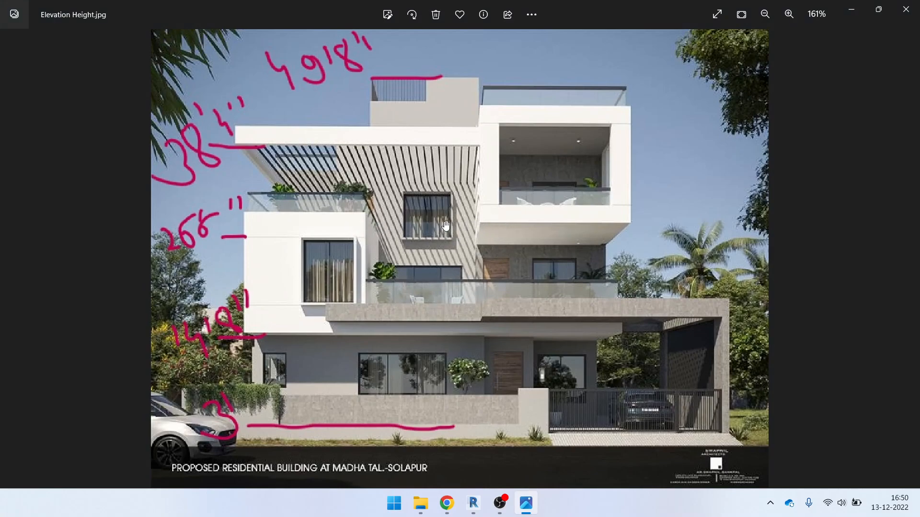
pyautogui.click(851, 9)
pyautogui.keyDown('shift'); pyautogui.moveTo(506, 313); pyautogui.dragTo(536, 338, button='middle'); pyautogui.keyUp('shift')
pyautogui.click(700, 161)
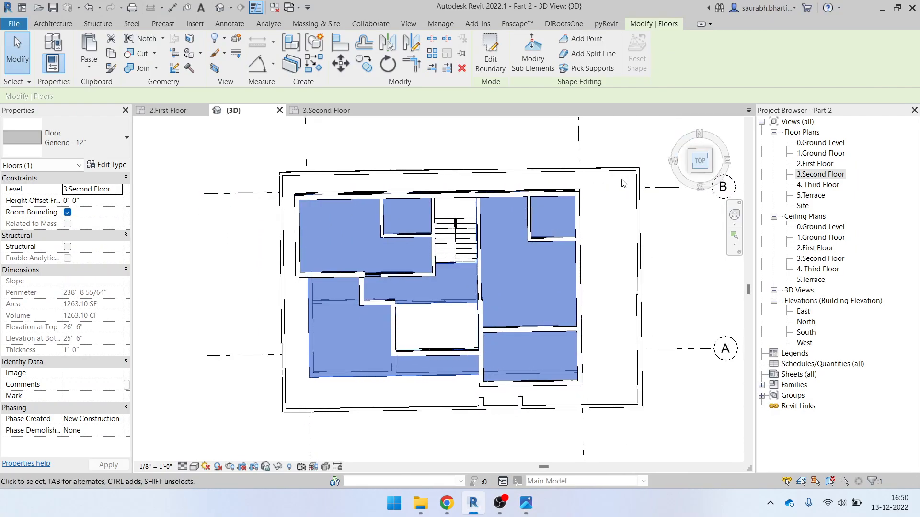
# Edit the slab boundary and draw a 14'-0" horizontal line with a vertical drop
pyautogui.doubleClick(479, 240)
pyautogui.scroll(2, 462, 378)
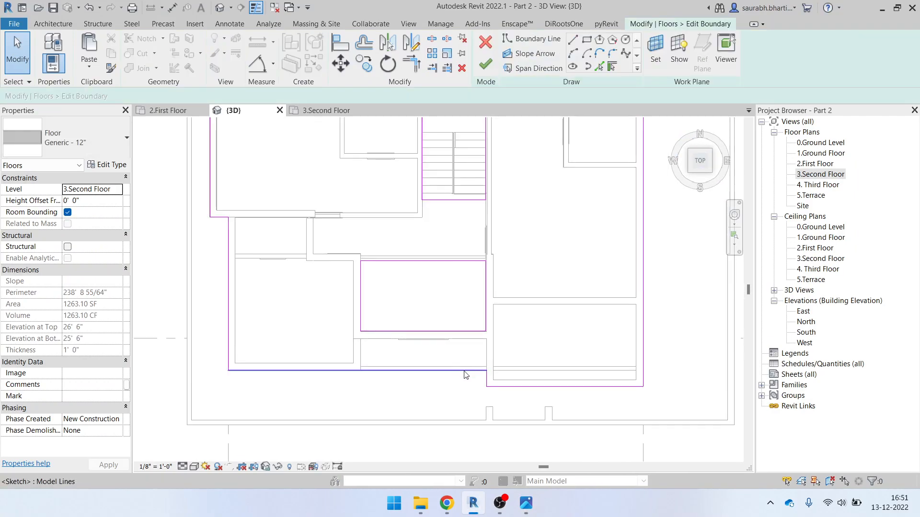
pyautogui.click(477, 371)
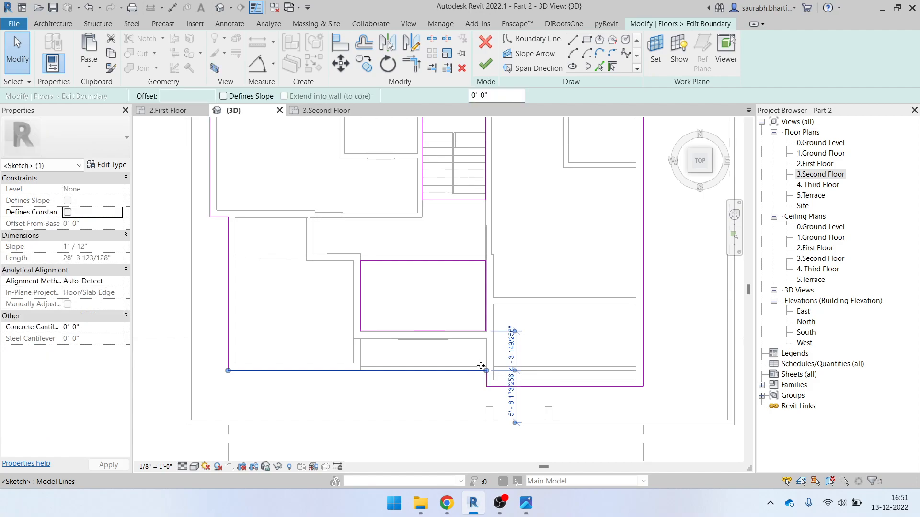
pyautogui.click(573, 42)
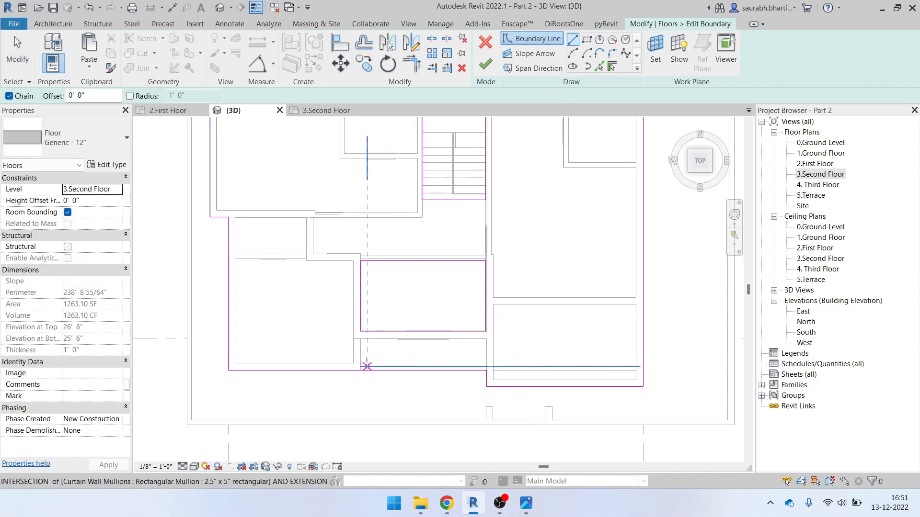
pyautogui.scroll(2, 365, 364)
pyautogui.click(351, 322)
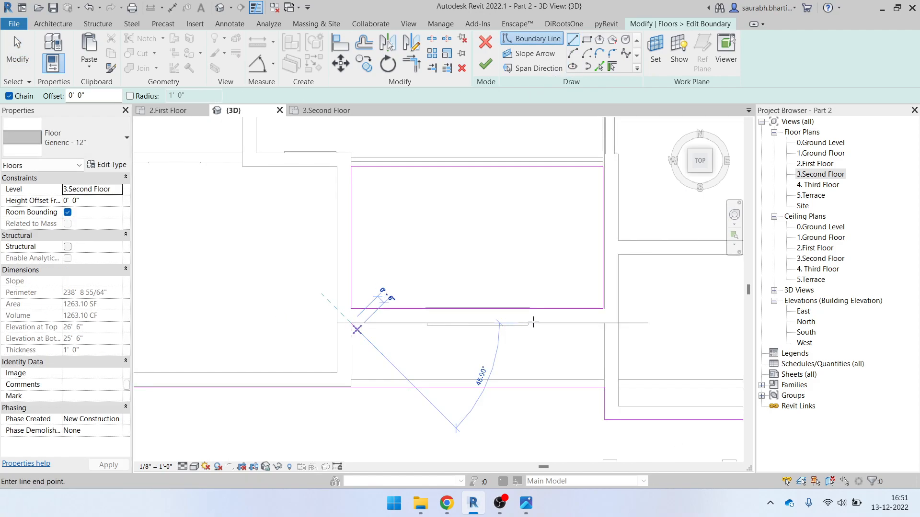
pyautogui.click(604, 322)
pyautogui.click(604, 387)
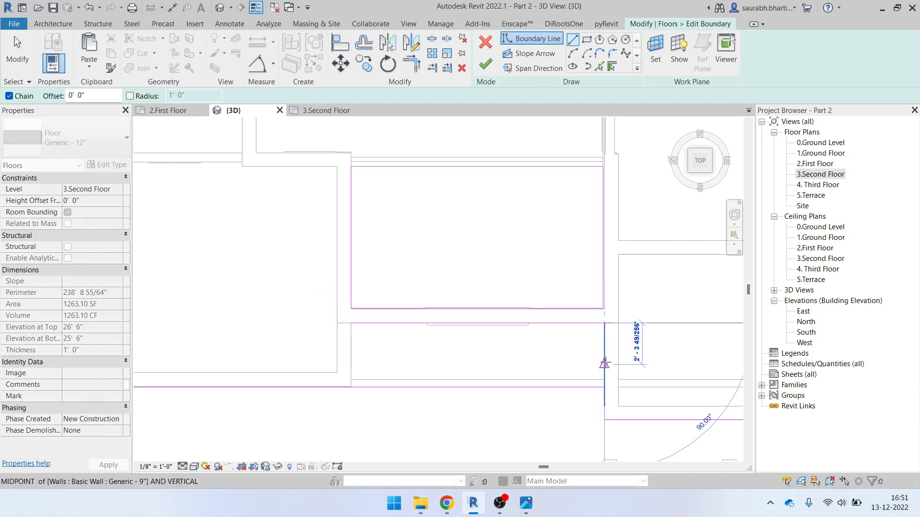
pyautogui.press('Escape')
pyautogui.press('Escape')
# Delete the leftover vertical sketch line and draw a new vertical segment to the bottom edge
pyautogui.click(603, 400)
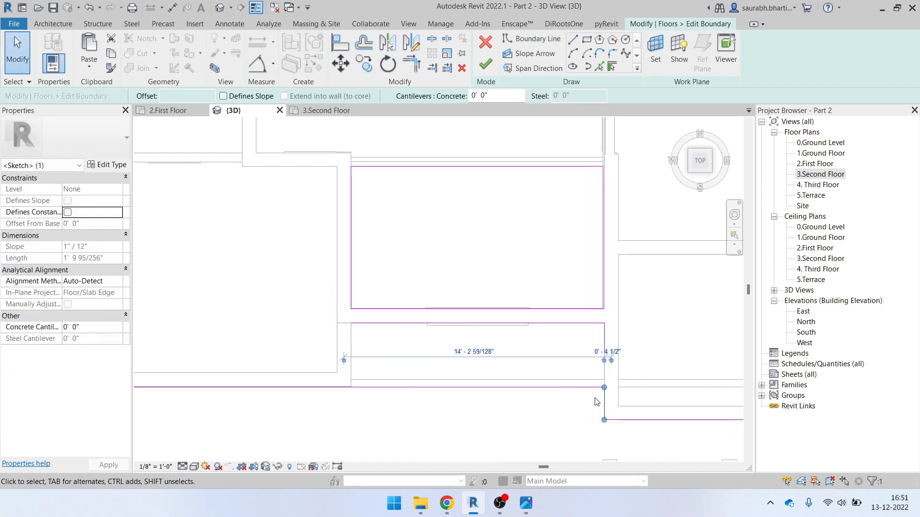
pyautogui.press('Delete')
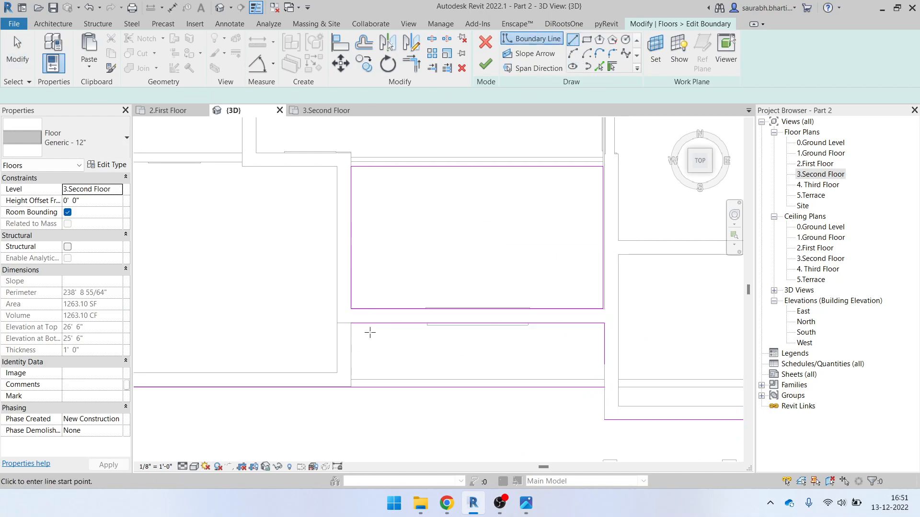
pyautogui.click(351, 323)
pyautogui.click(351, 387)
pyautogui.press('Escape')
pyautogui.press('Escape')
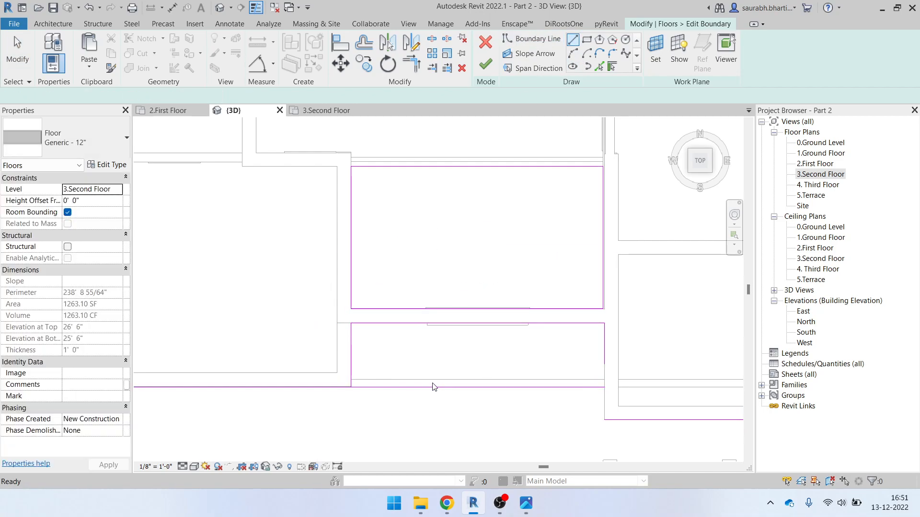
# Trim the vertical and bottom lines into a corner and finish the boundary
pyautogui.click(411, 64)
pyautogui.click(350, 364)
pyautogui.click(317, 387)
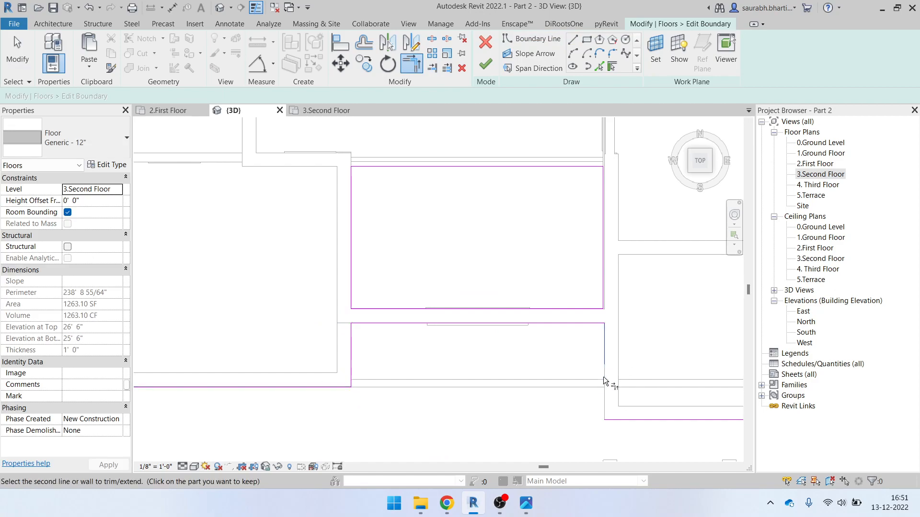
pyautogui.scroll(-2, 417, 254)
pyautogui.click(485, 64)
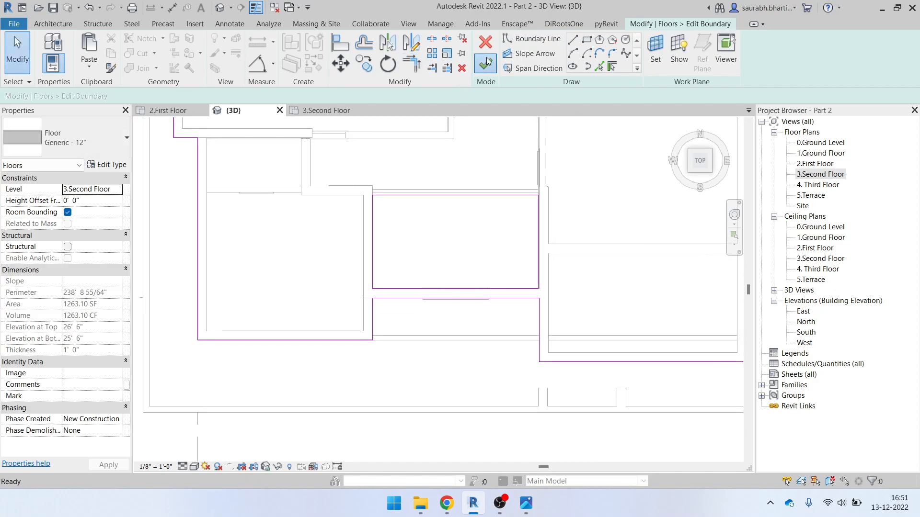
# Attach the walls to the edited floor and clear the selection
pyautogui.click(496, 259)
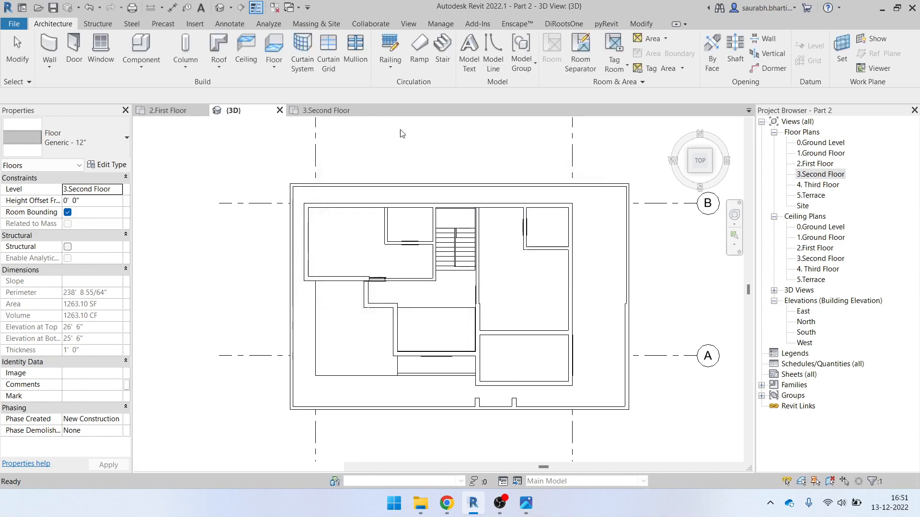
pyautogui.scroll(4, 421, 169)
pyautogui.press('Escape')
pyautogui.scroll(-2, 524, 330)
# Compare the model with the elevation photo from several angles, then open the 3.Second Floor plan
pyautogui.keyDown('shift'); pyautogui.moveTo(524, 355); pyautogui.dragTo(566, 112, button='middle'); pyautogui.keyUp('shift')
pyautogui.scroll(-2, 467, 196)
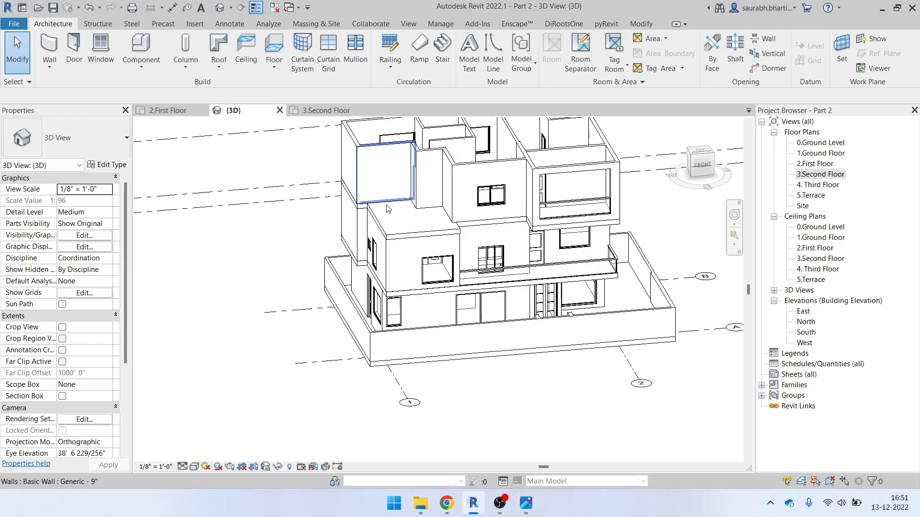
pyautogui.click(525, 503)
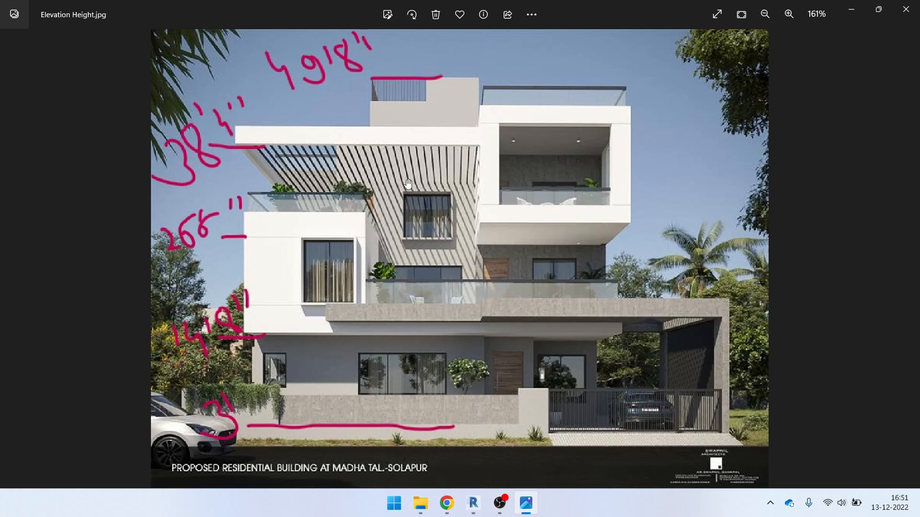
pyautogui.click(850, 9)
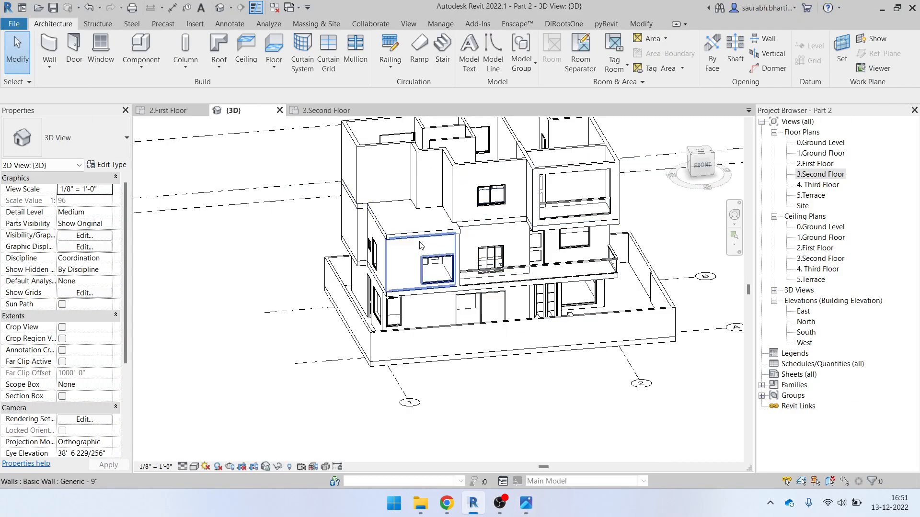
pyautogui.keyDown('shift'); pyautogui.moveTo(499, 278); pyautogui.dragTo(529, 299, button='middle'); pyautogui.keyUp('shift')
pyautogui.click(527, 507)
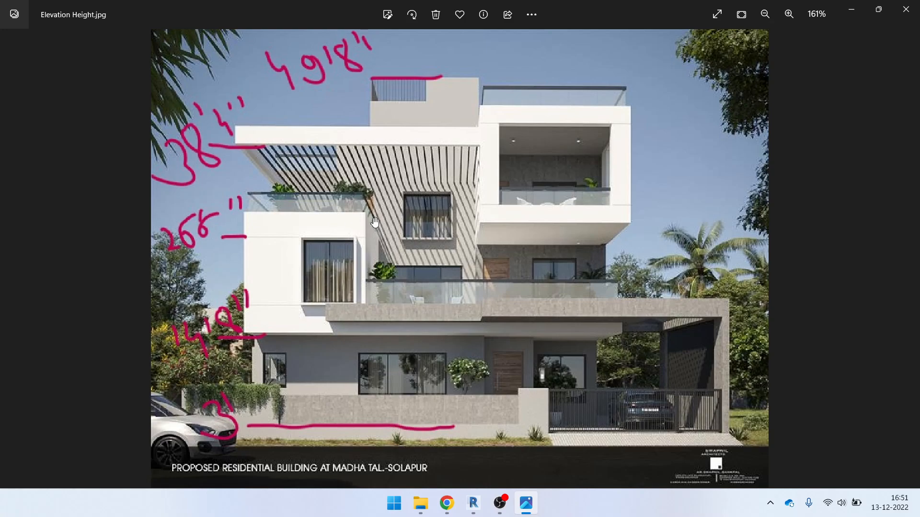
pyautogui.click(850, 10)
pyautogui.keyDown('shift'); pyautogui.moveTo(485, 243); pyautogui.dragTo(455, 275, button='middle'); pyautogui.keyUp('shift')
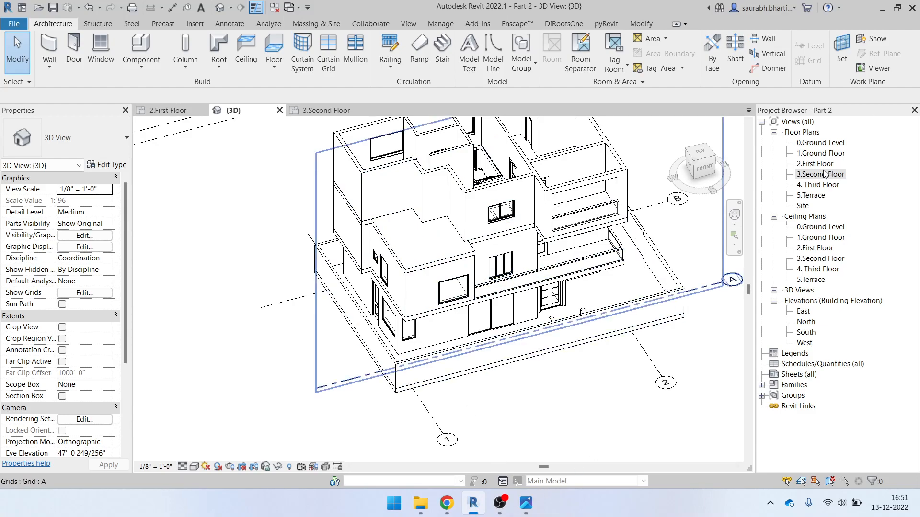
pyautogui.doubleClick(808, 174)
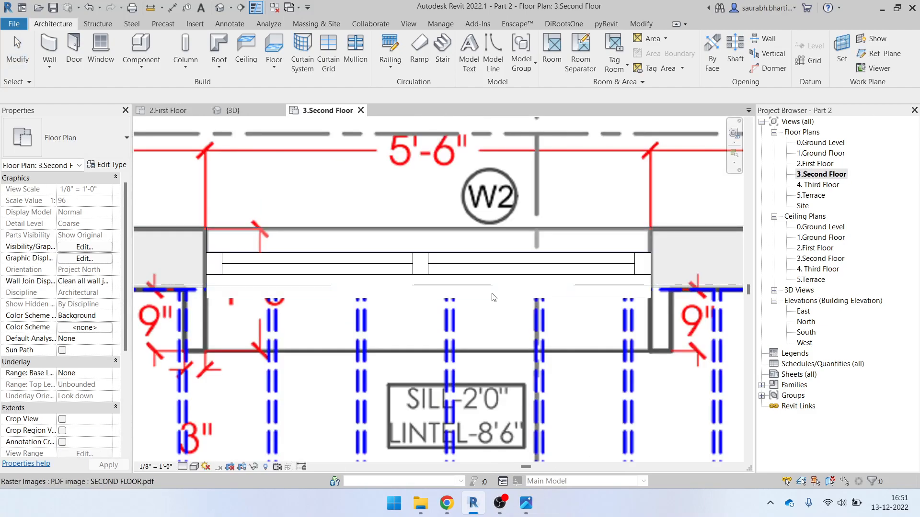
# Pan the second-floor plan toward door D, starting and cancelling a model line
pyautogui.scroll(-5, 332, 234)
pyautogui.moveTo(332, 235); pyautogui.dragTo(452, 322, button='middle')
pyautogui.scroll(-2, 452, 322)
pyautogui.scroll(4, 437, 288)
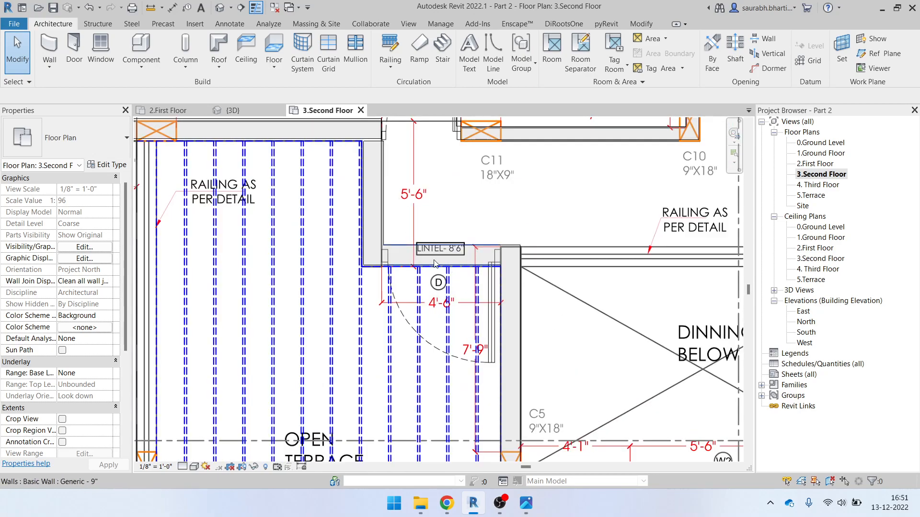
pyautogui.scroll(2, 440, 263)
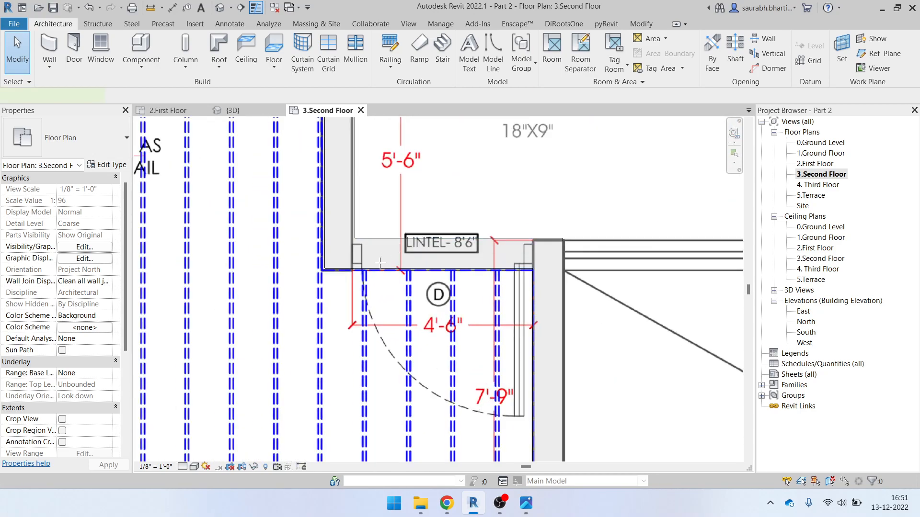
pyautogui.press('l')
pyautogui.press('i')
pyautogui.scroll(3, 376, 263)
pyautogui.scroll(-4, 458, 306)
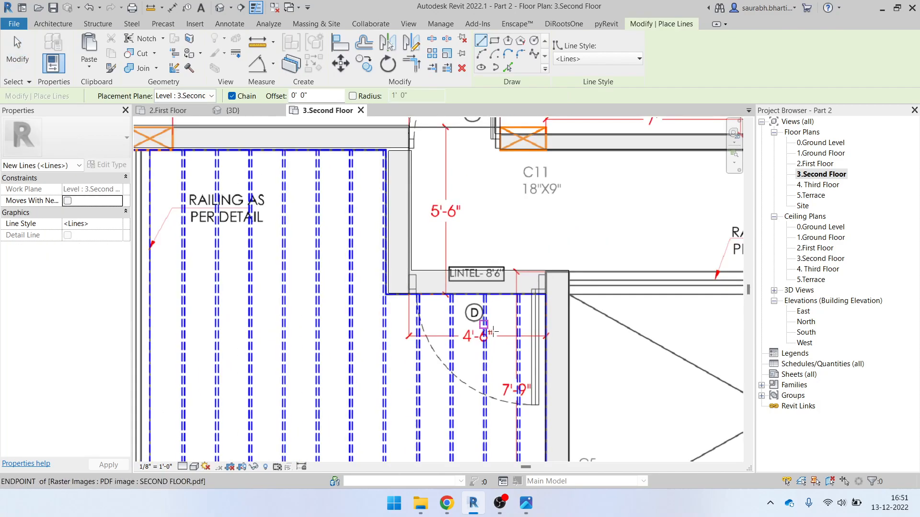
pyautogui.press('Escape')
pyautogui.press('Escape')
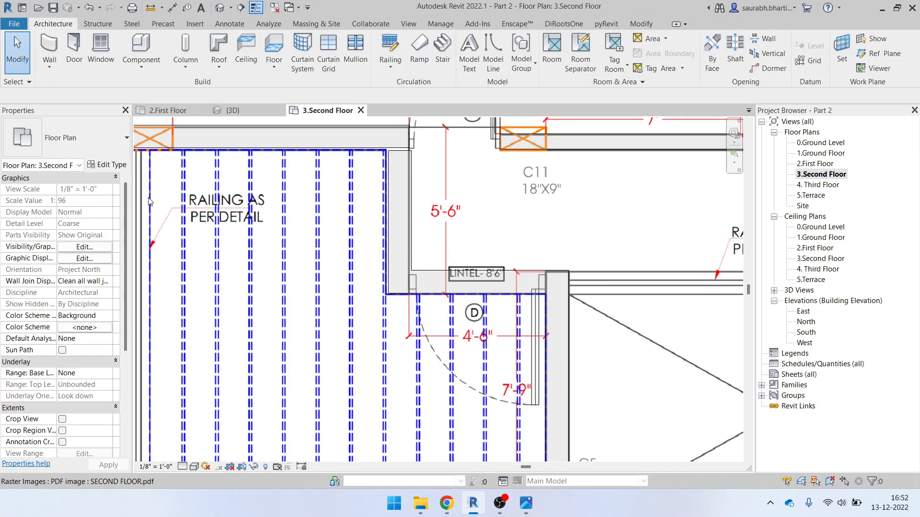
# Start the Door tool with DR, pick Door-Passage-Single-Two_Lite 42" x 84", and duplicate its type
pyautogui.press('d')
pyautogui.press('r')
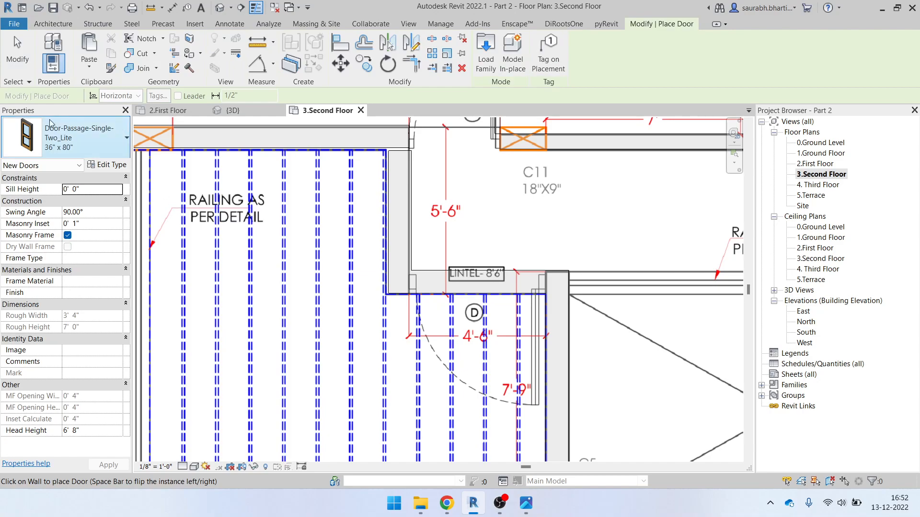
pyautogui.click(64, 144)
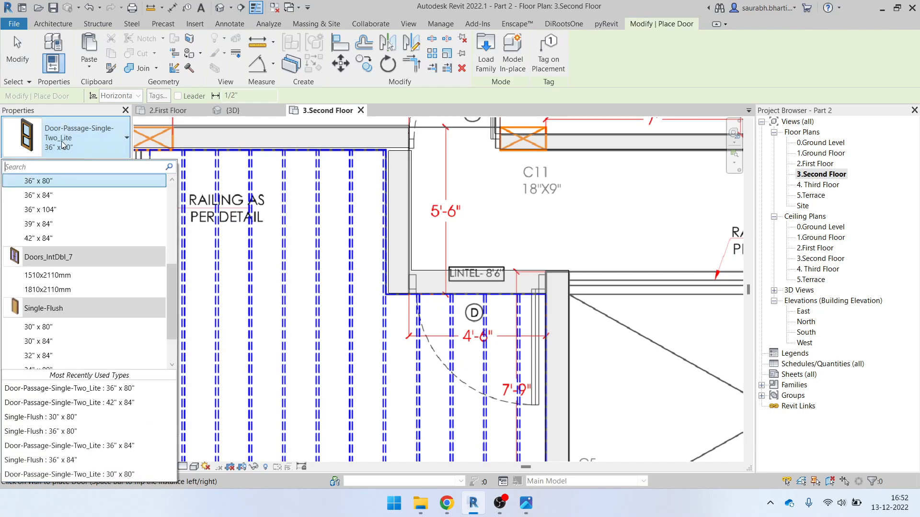
pyautogui.scroll(-1, 29, 335)
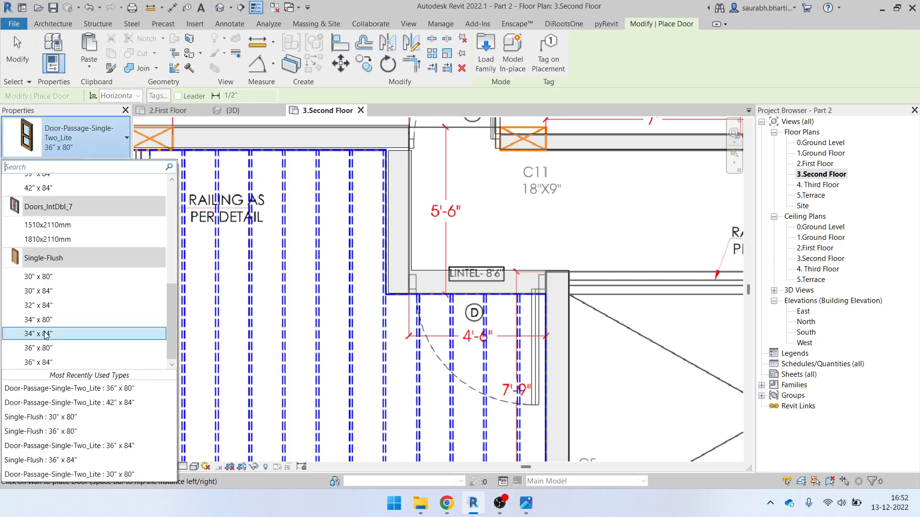
pyautogui.scroll(5, 72, 326)
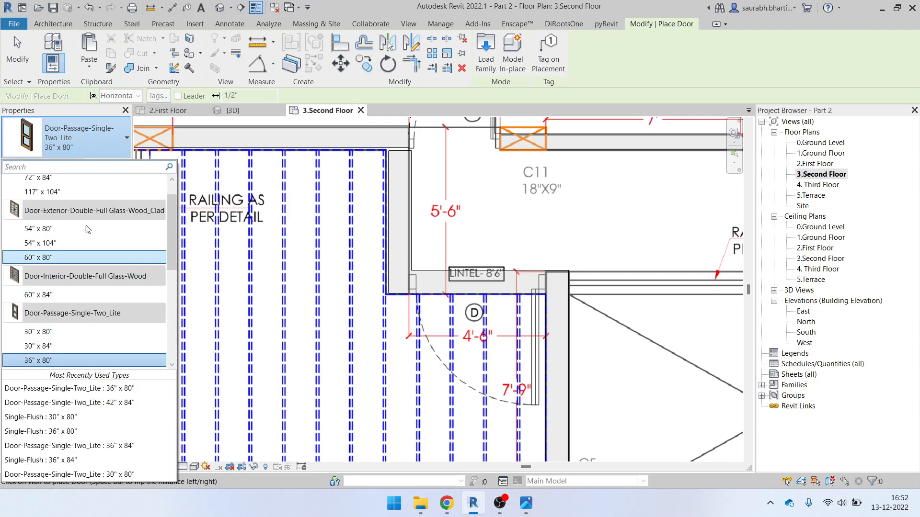
pyautogui.click(53, 229)
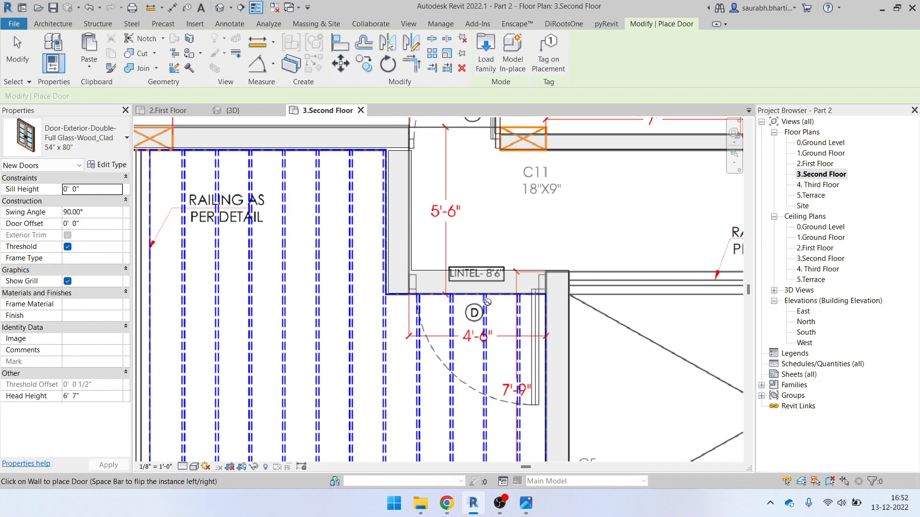
pyautogui.click(67, 138)
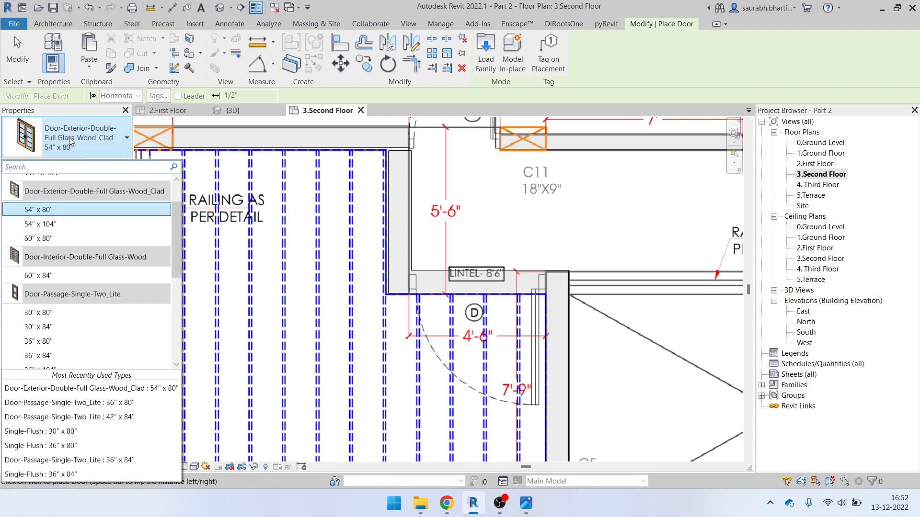
pyautogui.scroll(-4, 61, 309)
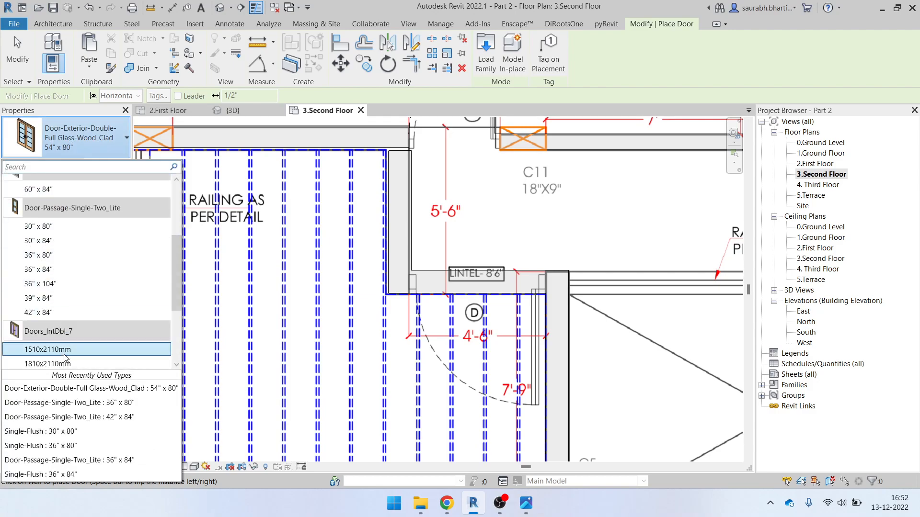
pyautogui.click(62, 283)
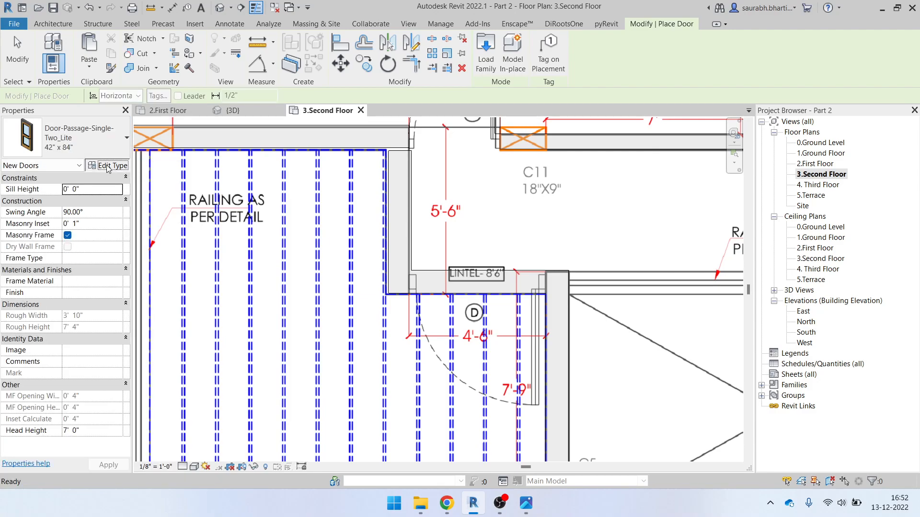
pyautogui.click(103, 165)
pyautogui.click(659, 127)
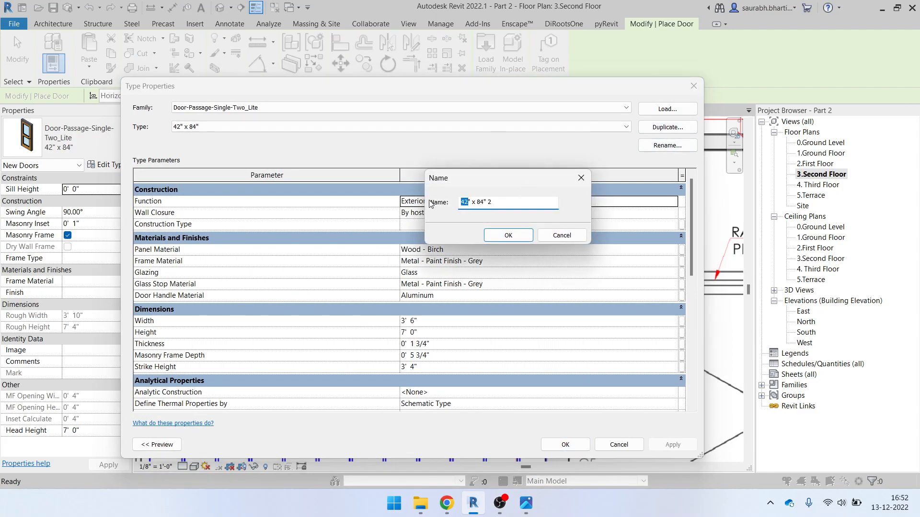
# Rename the duplicated door type to 54" x 84" and set its Width to 4' 6"
pyautogui.click(509, 235)
pyautogui.moveTo(465, 91); pyautogui.dragTo(403, 76)
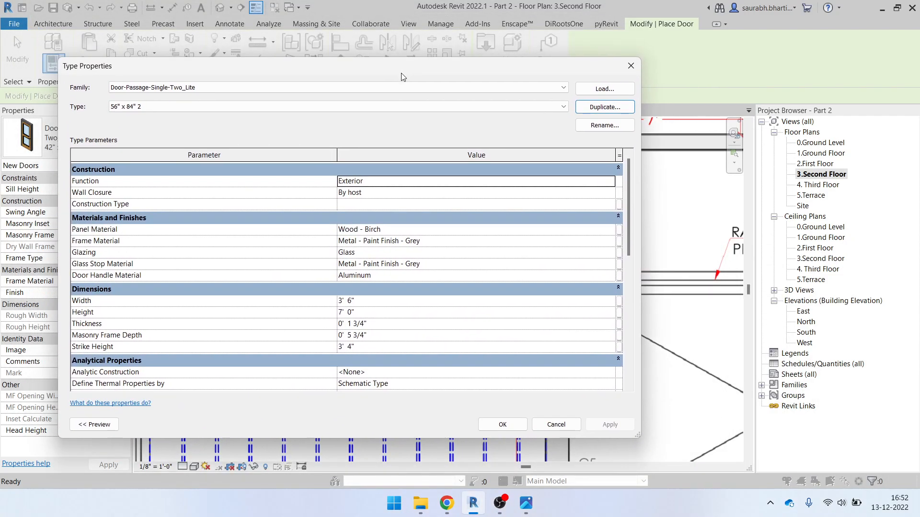
pyautogui.click(605, 125)
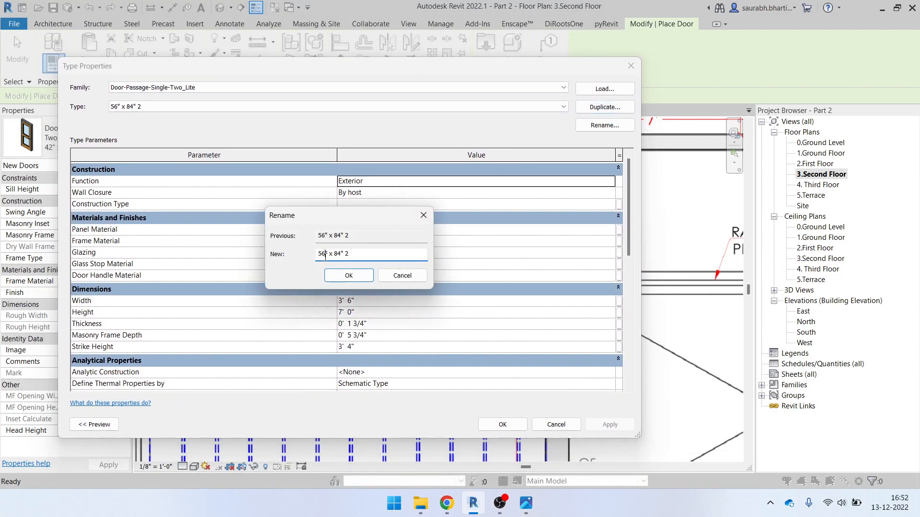
pyautogui.click(352, 275)
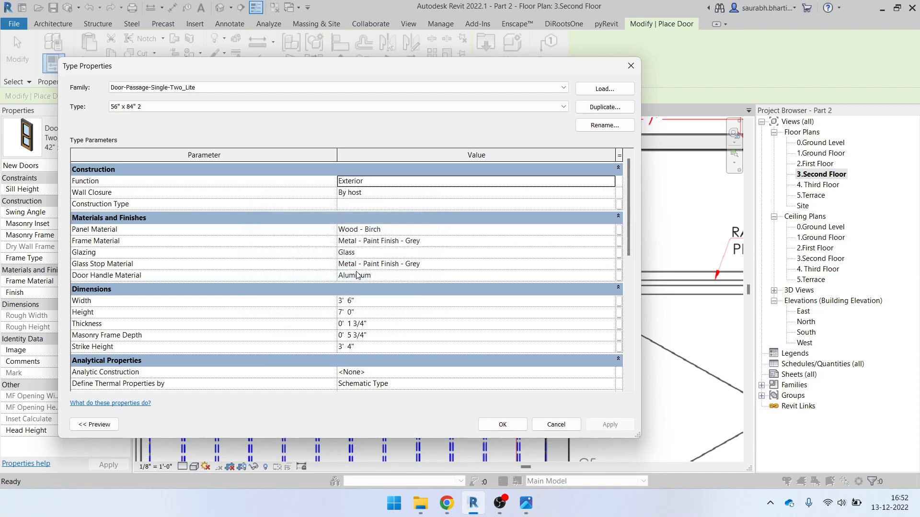
pyautogui.click(606, 125)
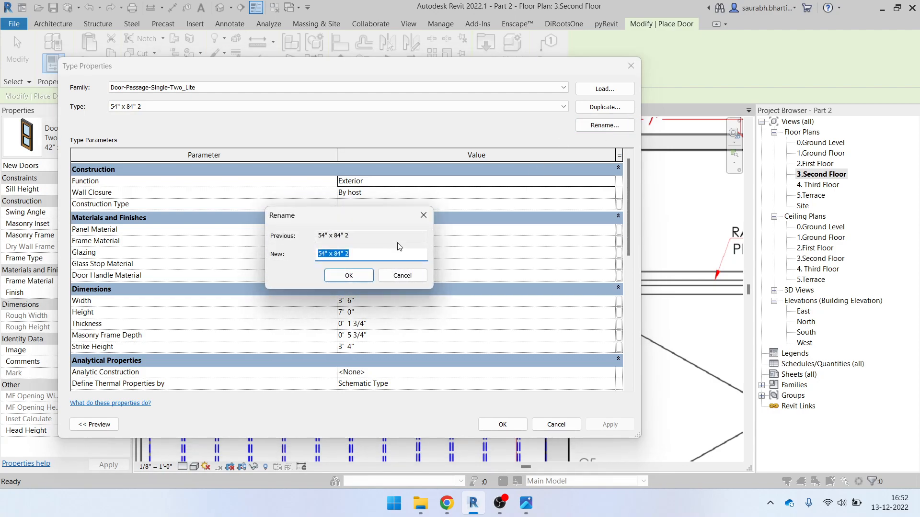
pyautogui.click(361, 277)
pyautogui.click(396, 301)
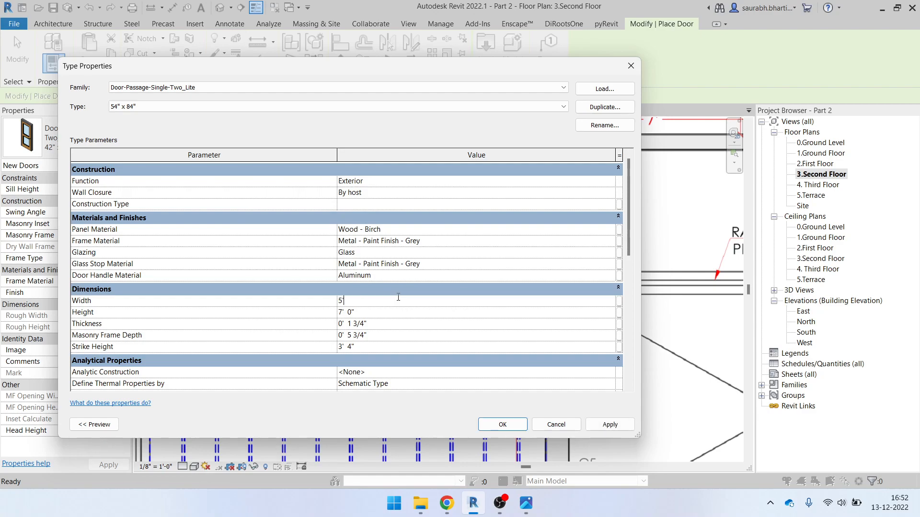
pyautogui.moveTo(372, 71); pyautogui.dragTo(454, 36)
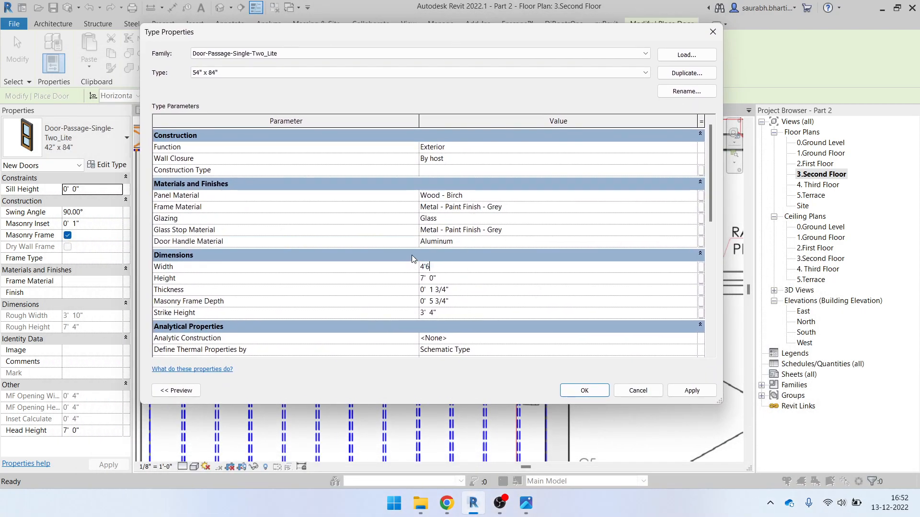
pyautogui.click(594, 390)
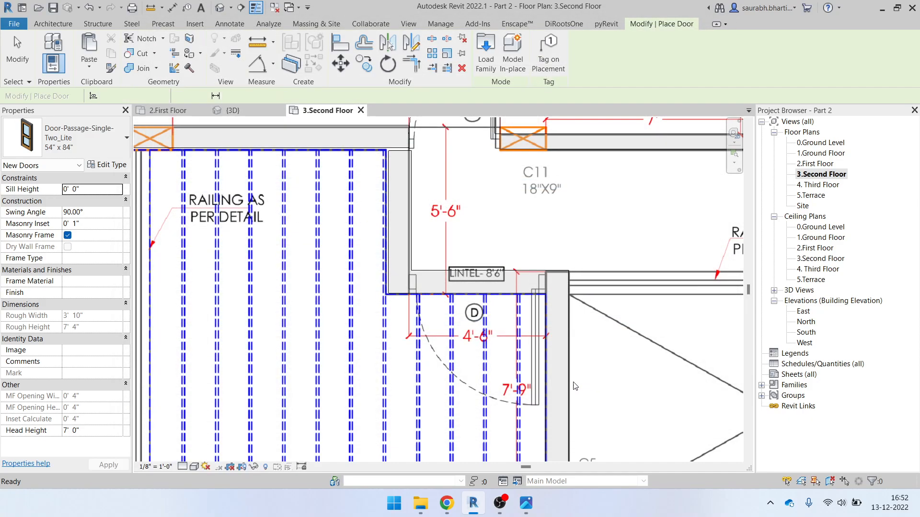
# Try placing the 54" x 84" door in the terrace wall, deleting the instances that cannot cut it
pyautogui.click(483, 291)
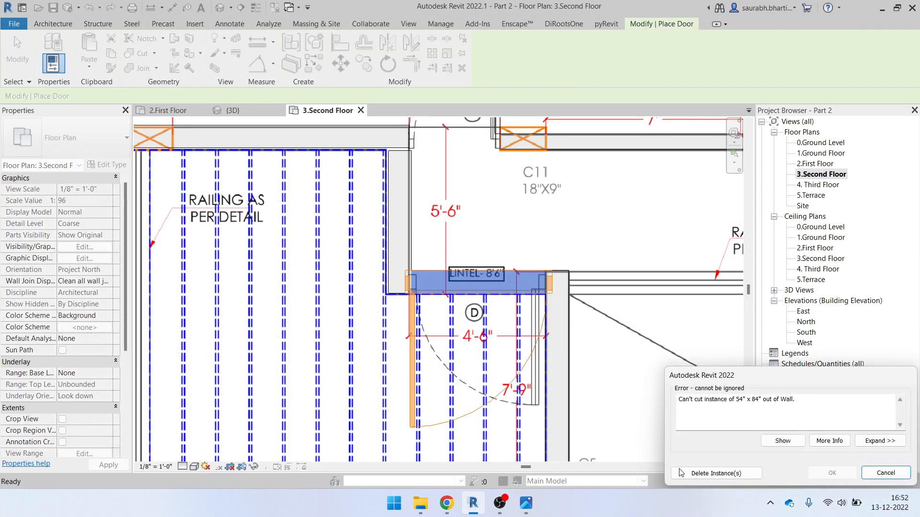
pyautogui.click(716, 474)
pyautogui.press('Escape')
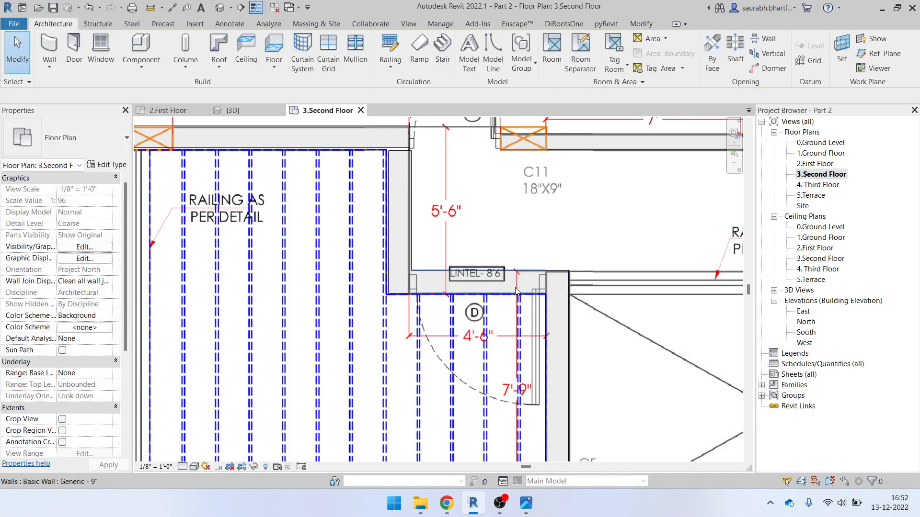
pyautogui.press('d')
pyautogui.press('r')
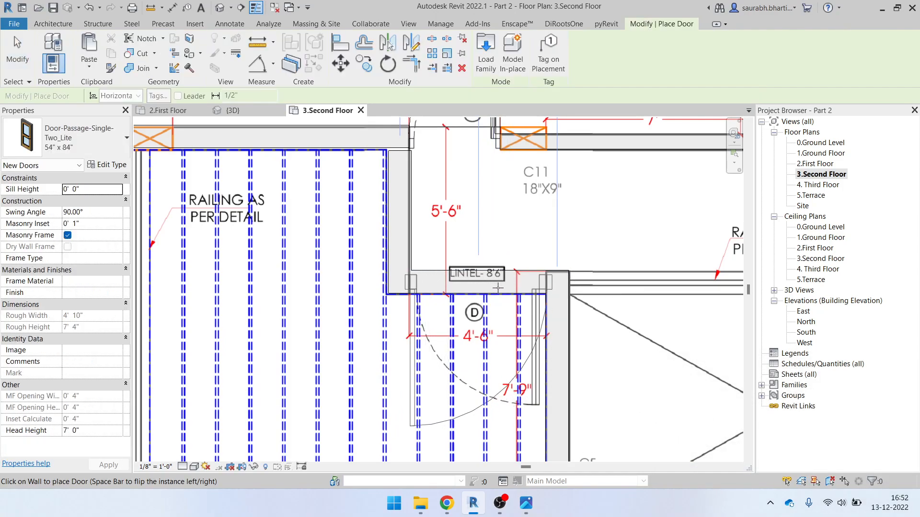
pyautogui.click(513, 289)
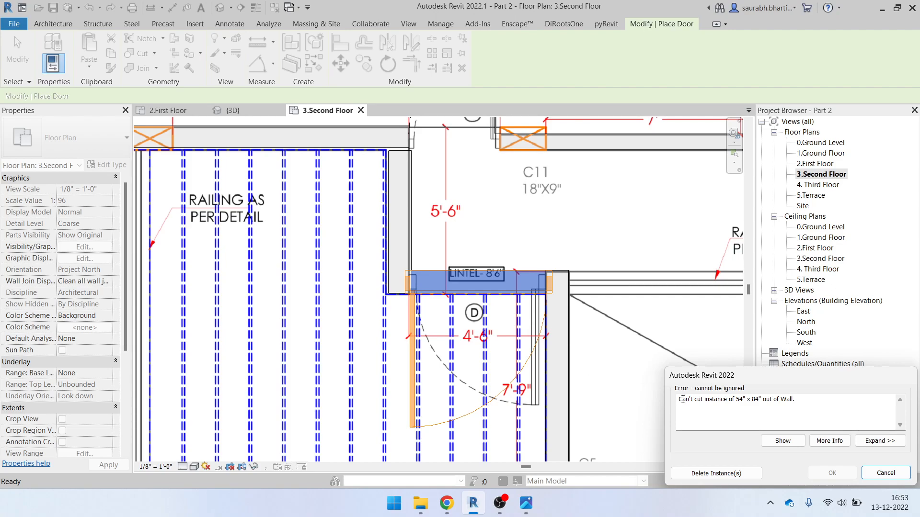
pyautogui.press('Escape')
pyautogui.press('Escape')
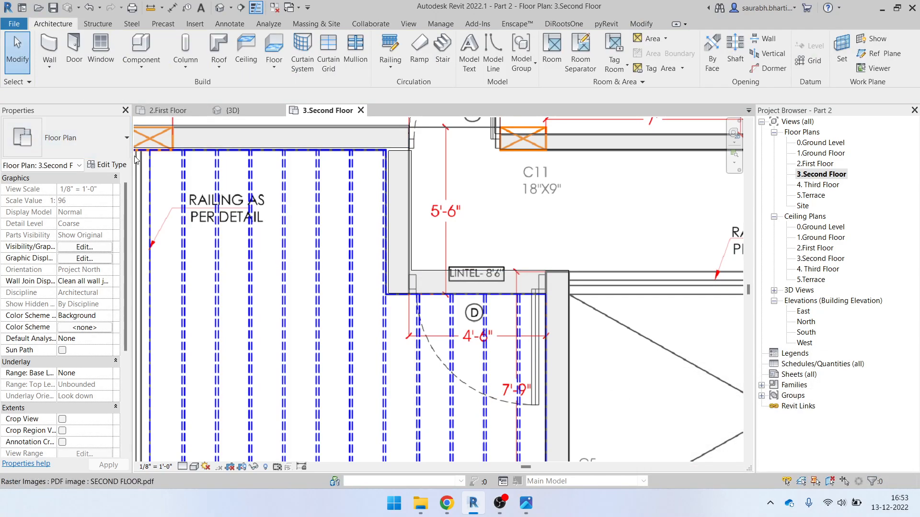
# Narrow the 54" x 84" door type's Width to 4'4"
pyautogui.click(74, 52)
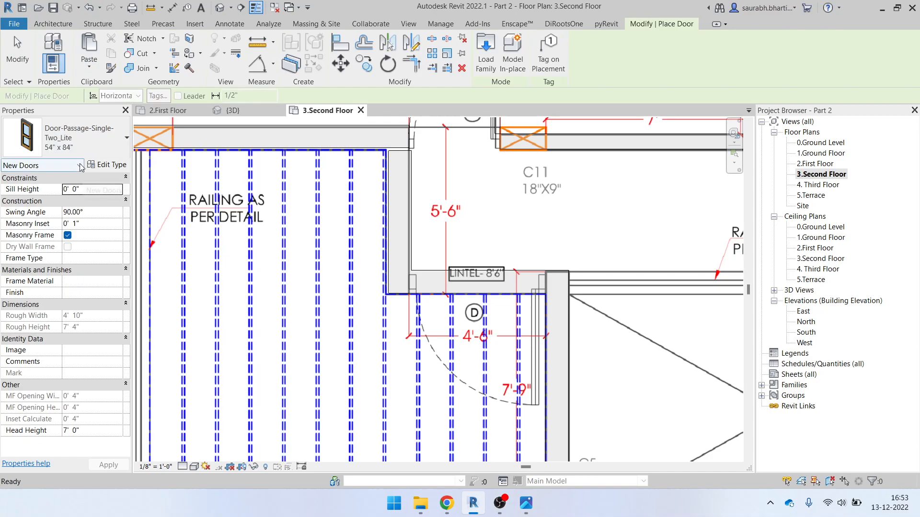
pyautogui.click(107, 165)
pyautogui.click(475, 271)
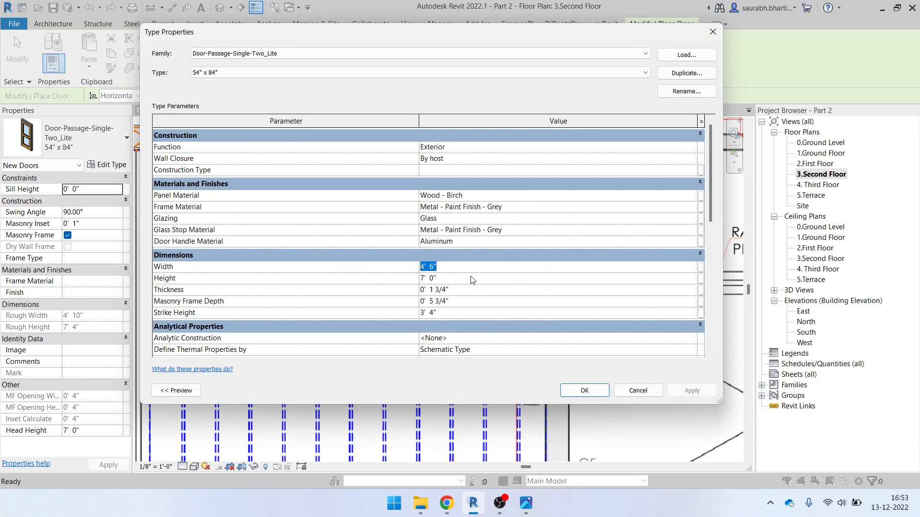
pyautogui.write("4'")
pyautogui.press('Return')
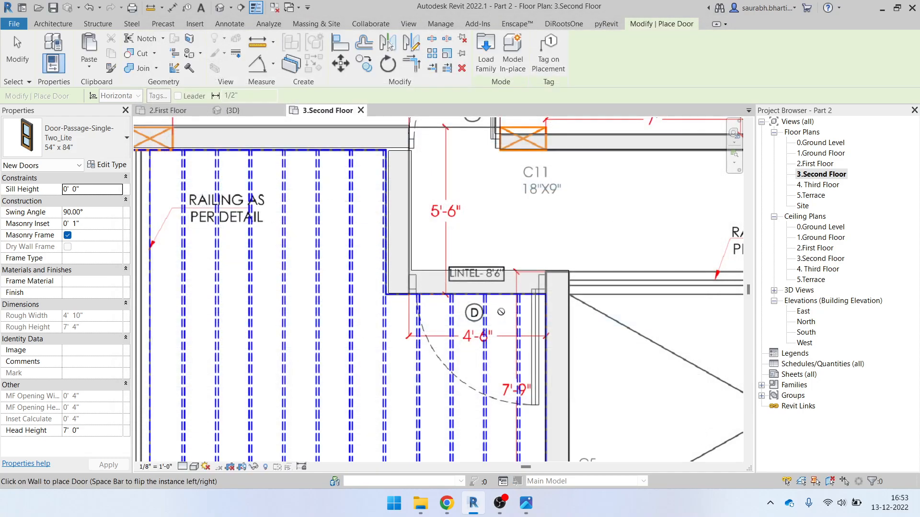
# Retry placing the narrowed door, delete the failed instance, and reopen the door type's properties
pyautogui.click(483, 283)
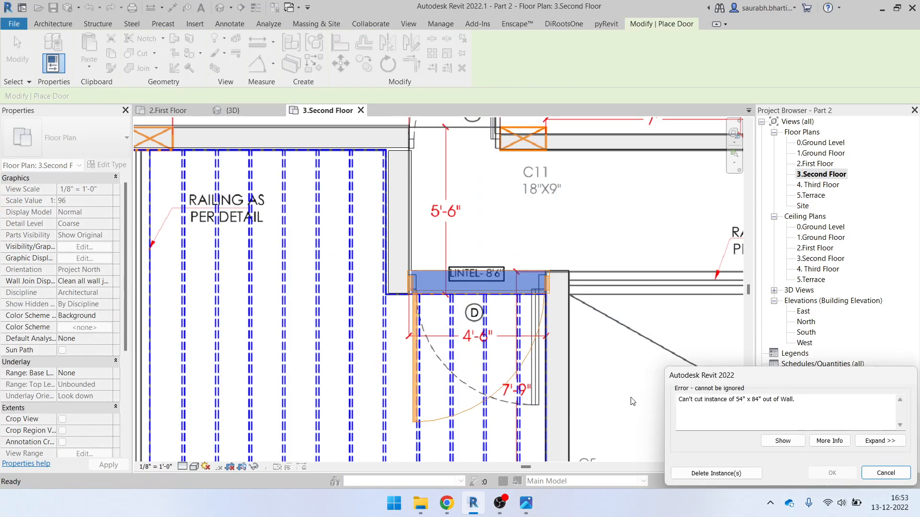
pyautogui.press('Escape')
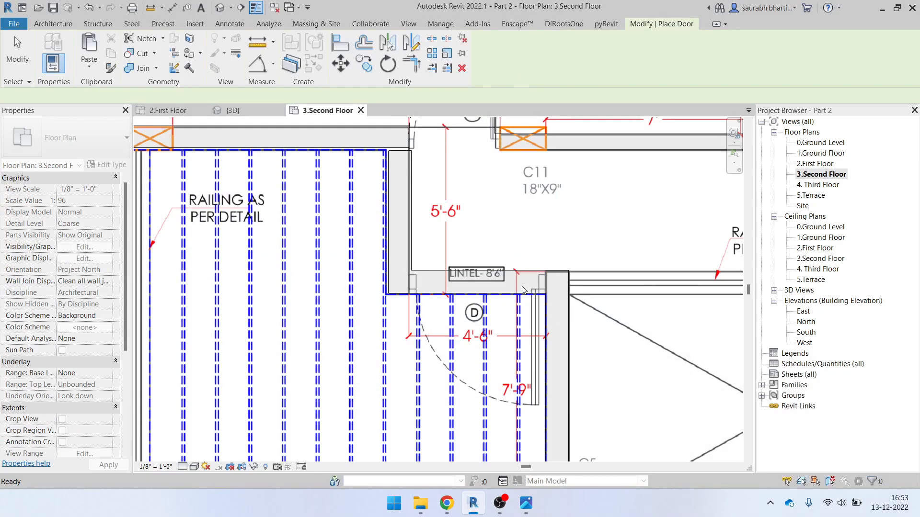
pyautogui.click(483, 293)
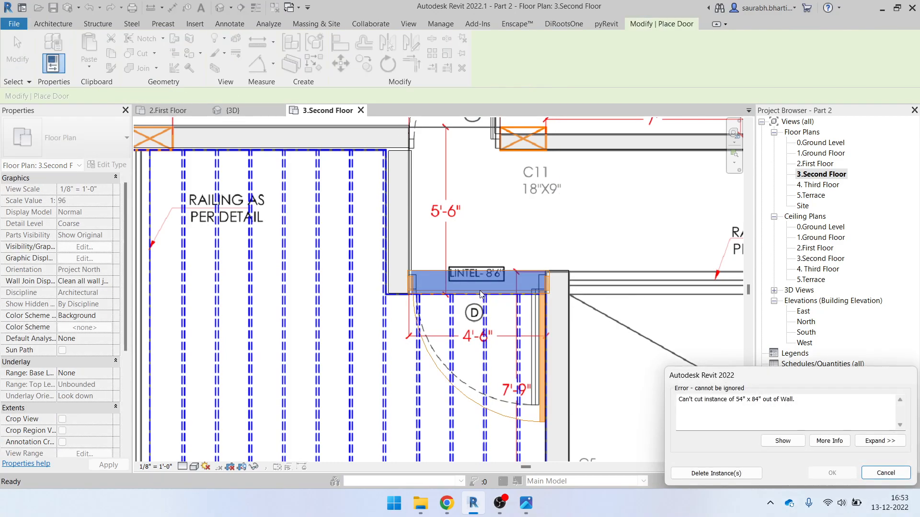
pyautogui.click(716, 473)
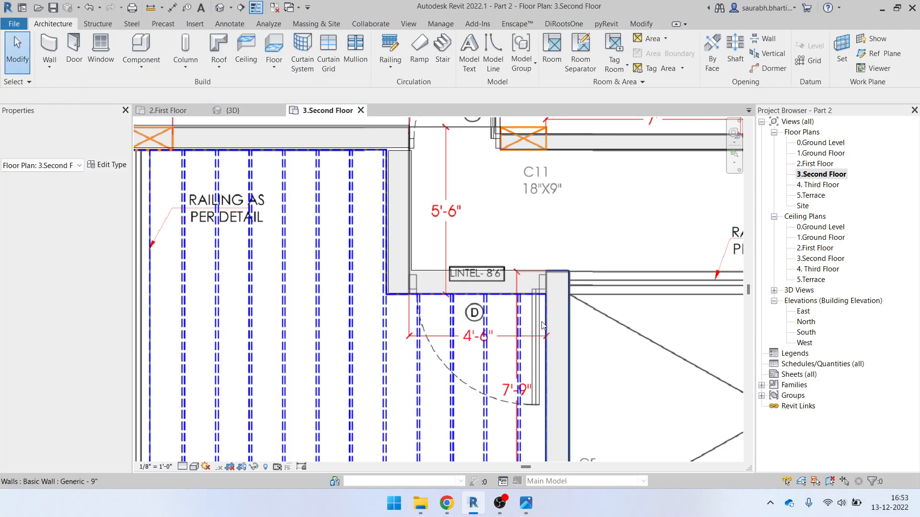
pyautogui.click(98, 142)
pyautogui.click(113, 176)
pyautogui.click(115, 177)
# Rename the passage door type to 48" x 84" and set its Width to 4'0"
pyautogui.click(108, 165)
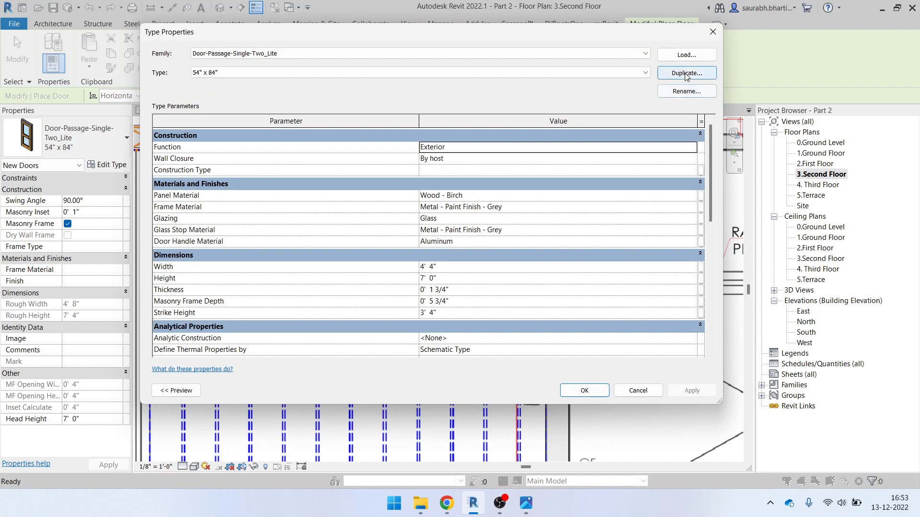
pyautogui.click(686, 91)
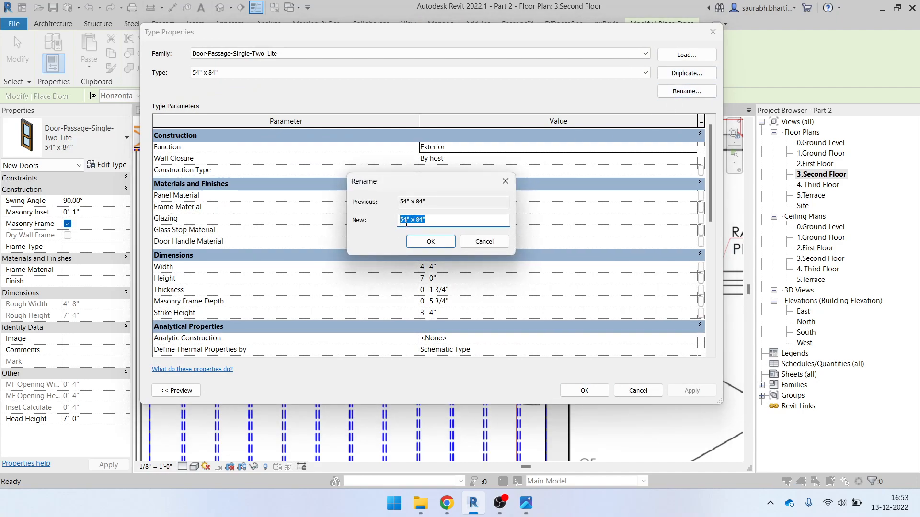
pyautogui.click(431, 241)
pyautogui.click(465, 267)
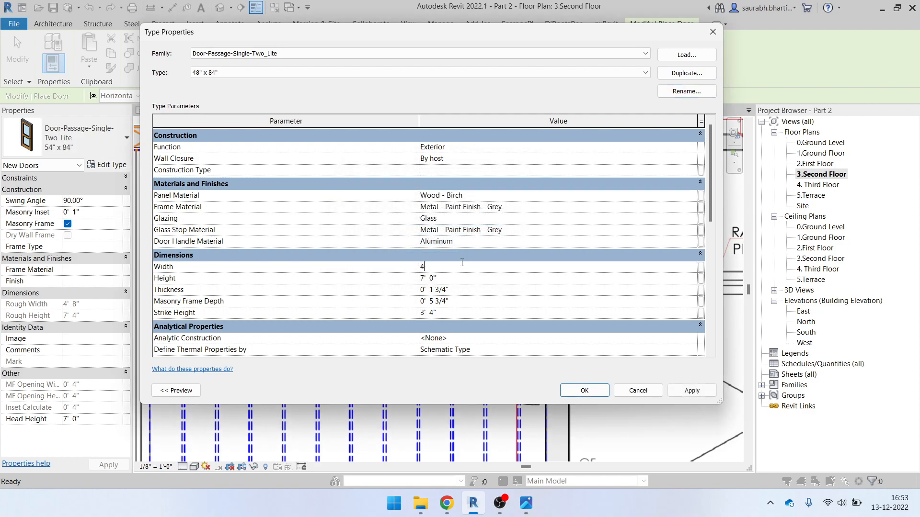
pyautogui.click(576, 390)
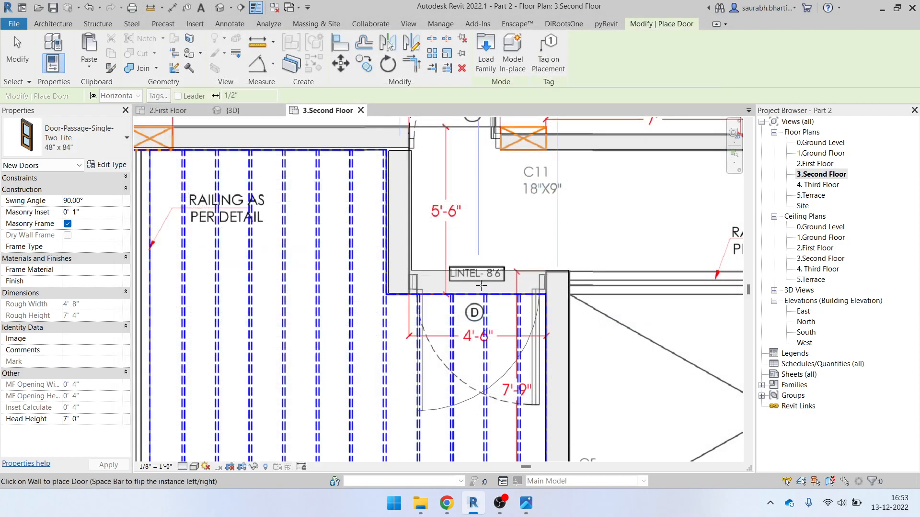
# Place the 48" x 84" door in the terrace wall under the lintel and select it
pyautogui.click(480, 286)
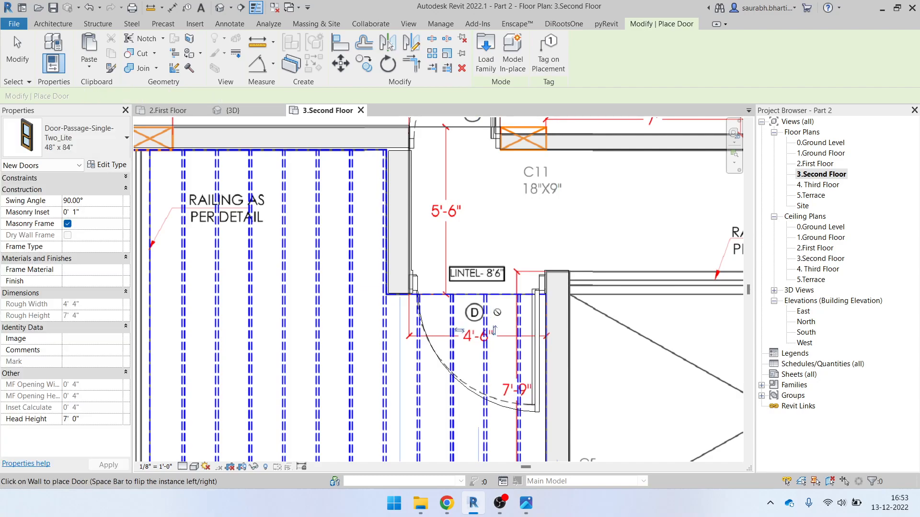
pyautogui.scroll(-3, 481, 287)
pyautogui.press('Escape')
pyautogui.click(520, 359)
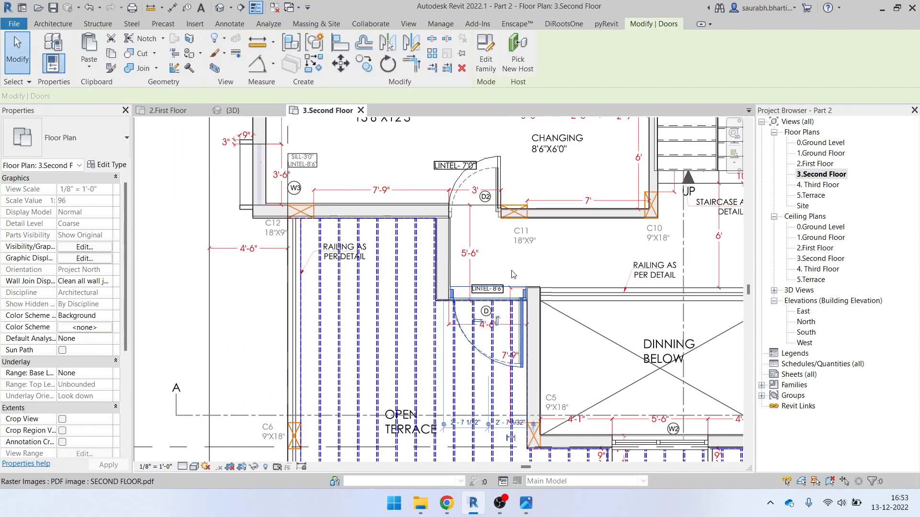
pyautogui.scroll(2, 508, 345)
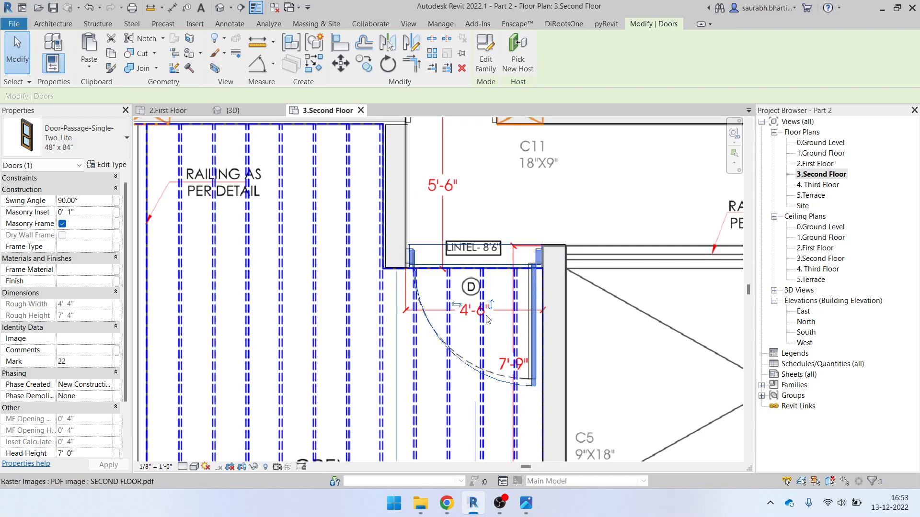
pyautogui.scroll(-2, 474, 283)
pyautogui.scroll(4, 436, 254)
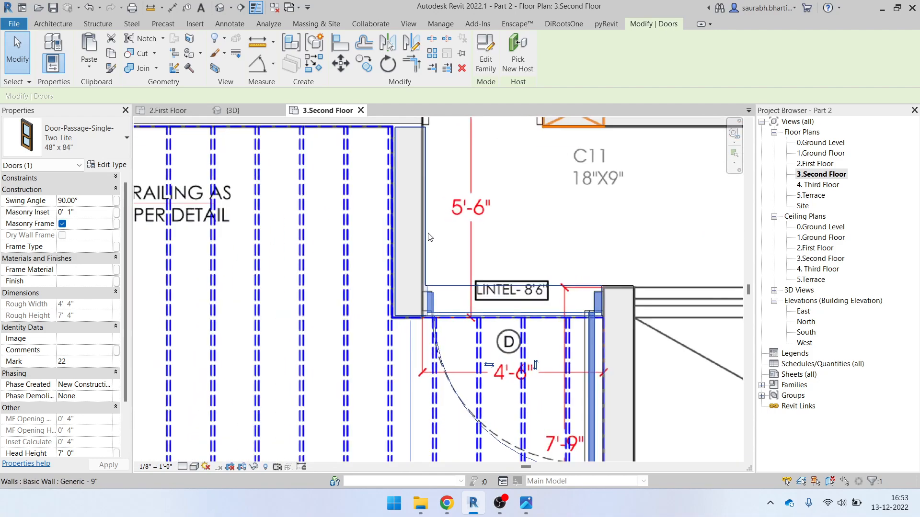
# Align a wall to a reference wall face using the Align (AL) command
pyautogui.press('a')
pyautogui.press('l')
pyautogui.scroll(2, 436, 247)
pyautogui.click(406, 229)
pyautogui.click(414, 259)
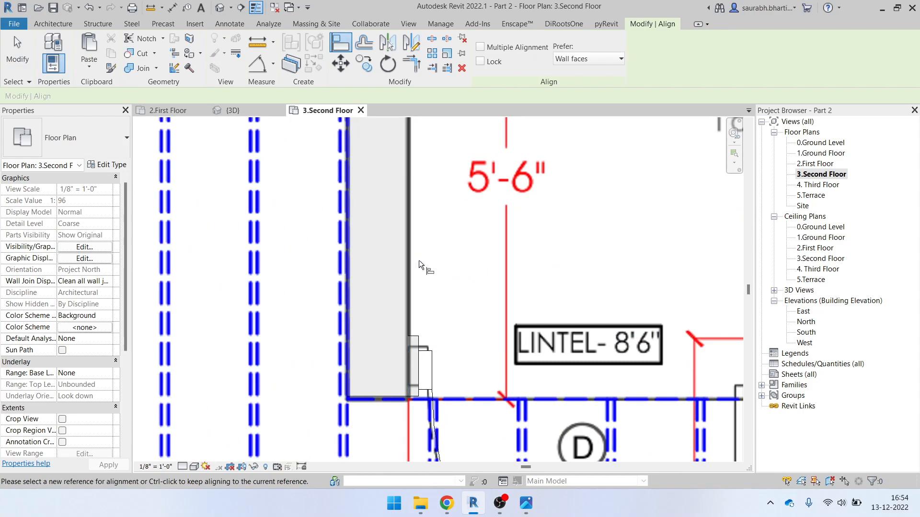
pyautogui.scroll(-3, 431, 288)
pyautogui.press('Escape')
pyautogui.press('Escape')
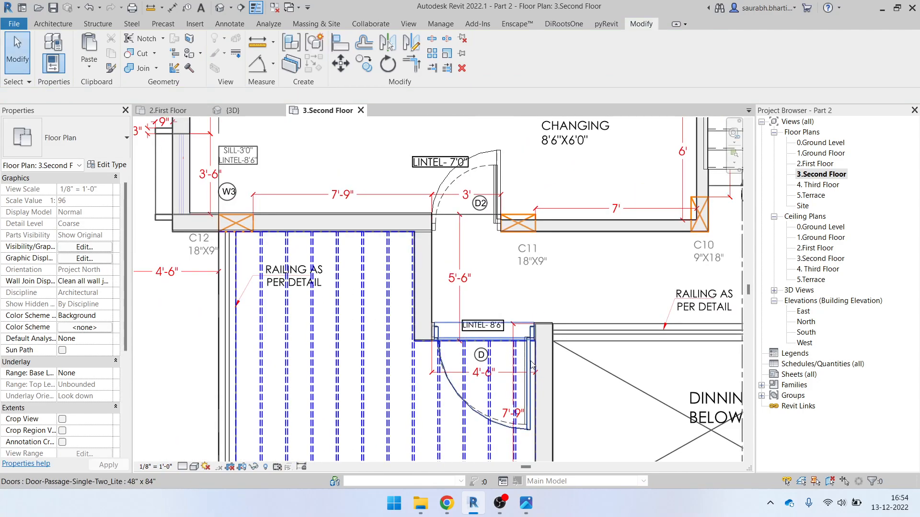
# Select the placed door and review its 48" x 84" type properties without changes
pyautogui.click(481, 372)
pyautogui.moveTo(492, 416); pyautogui.dragTo(494, 345, button='middle')
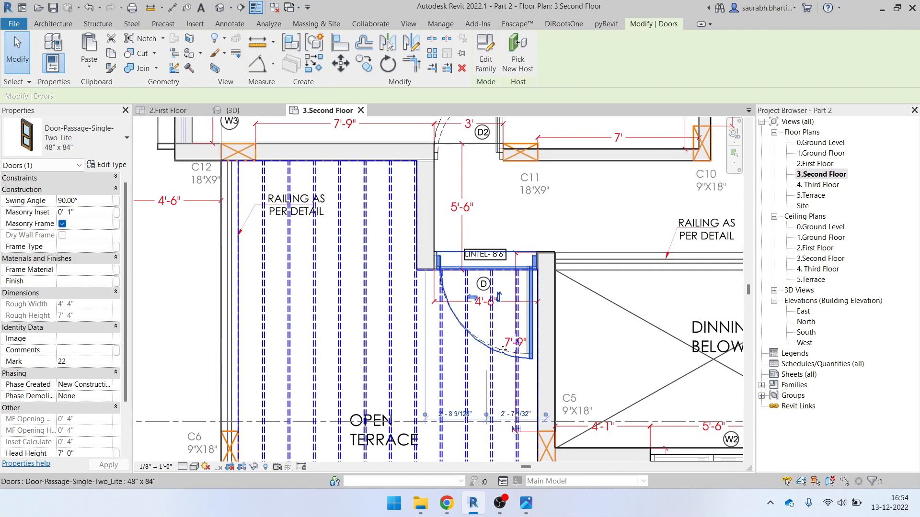
pyautogui.click(107, 165)
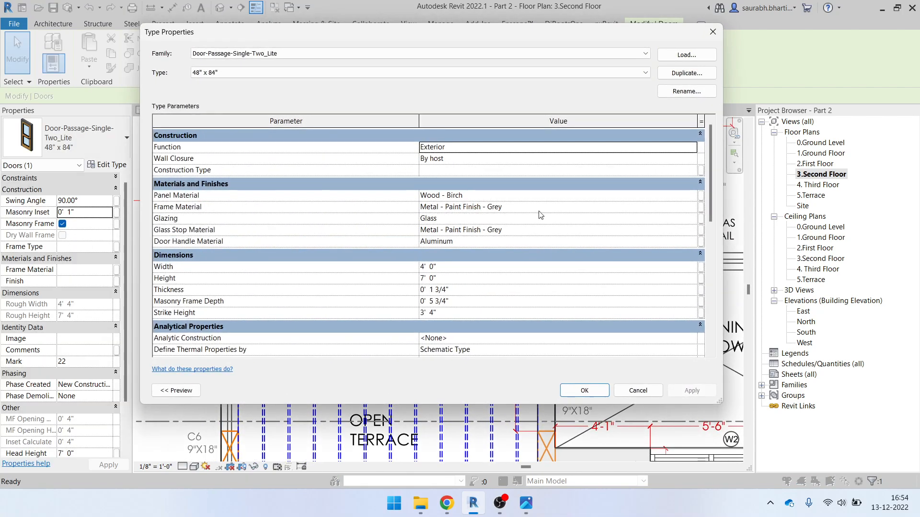
pyautogui.click(713, 32)
# Select the 5'6" window above the dining opening and pan toward the Dining Below area
pyautogui.moveTo(483, 444); pyautogui.dragTo(436, 324, button='middle')
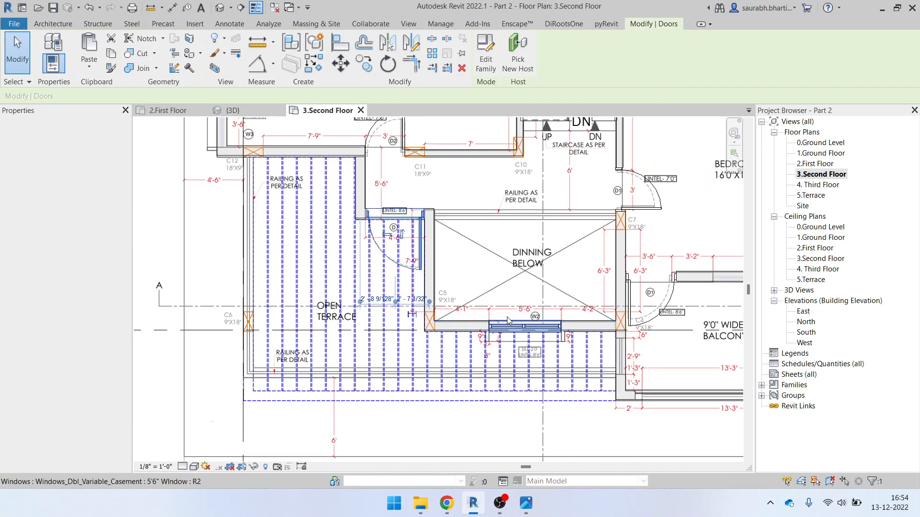
pyautogui.click(524, 326)
pyautogui.moveTo(492, 223); pyautogui.dragTo(459, 296, button='middle')
pyautogui.scroll(2, 507, 324)
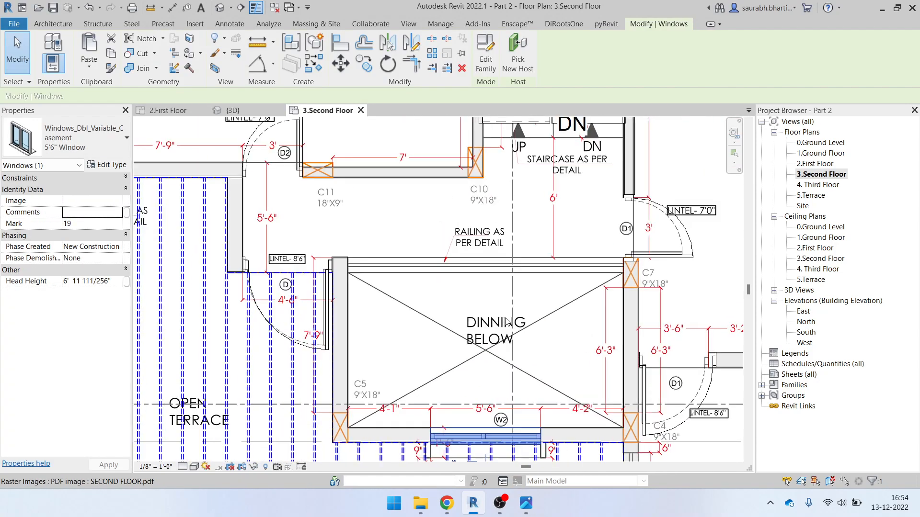
pyautogui.click(53, 26)
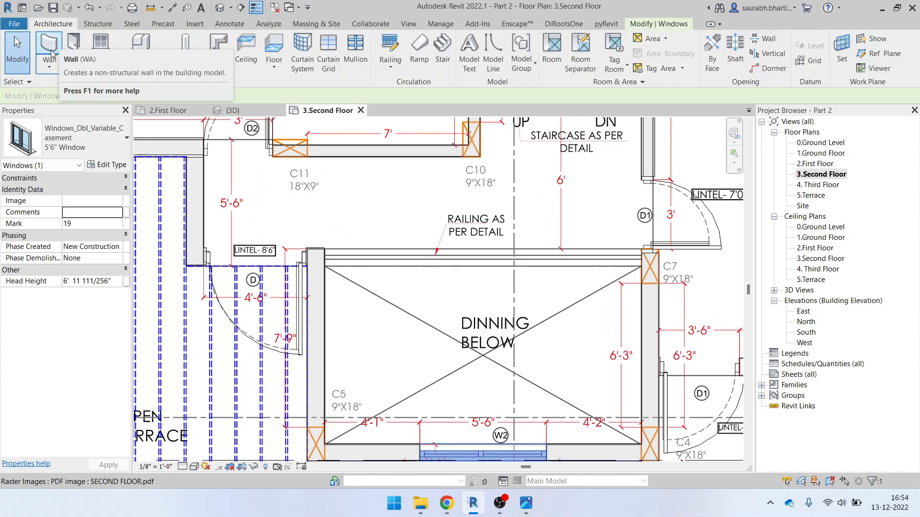
pyautogui.press('Escape')
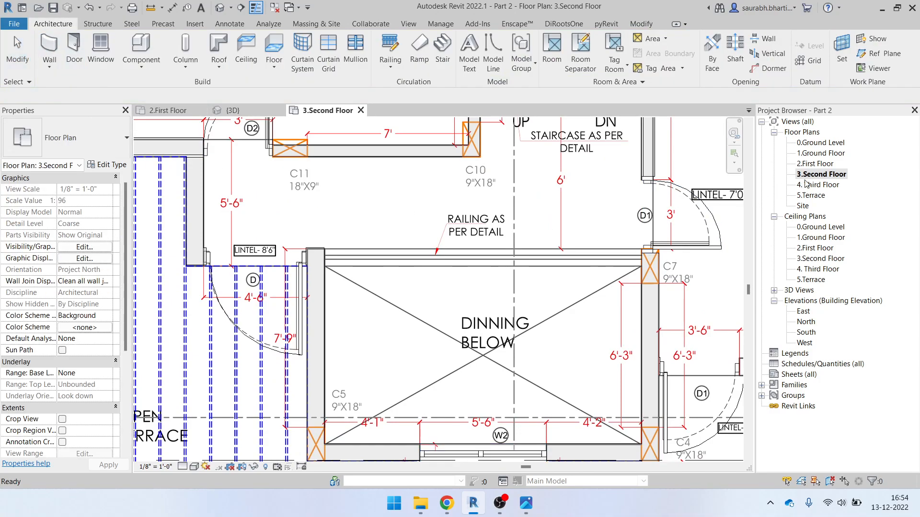
pyautogui.doubleClick(814, 165)
pyautogui.scroll(4, 414, 326)
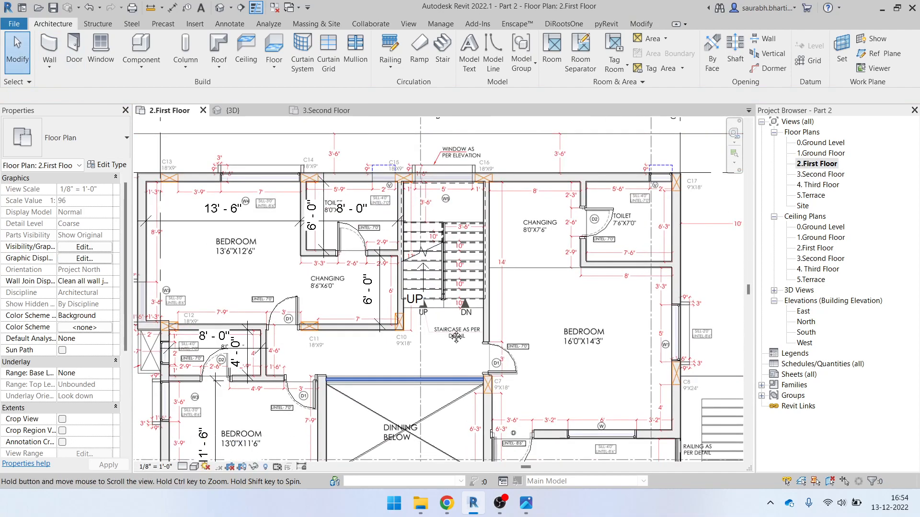
pyautogui.click(412, 324)
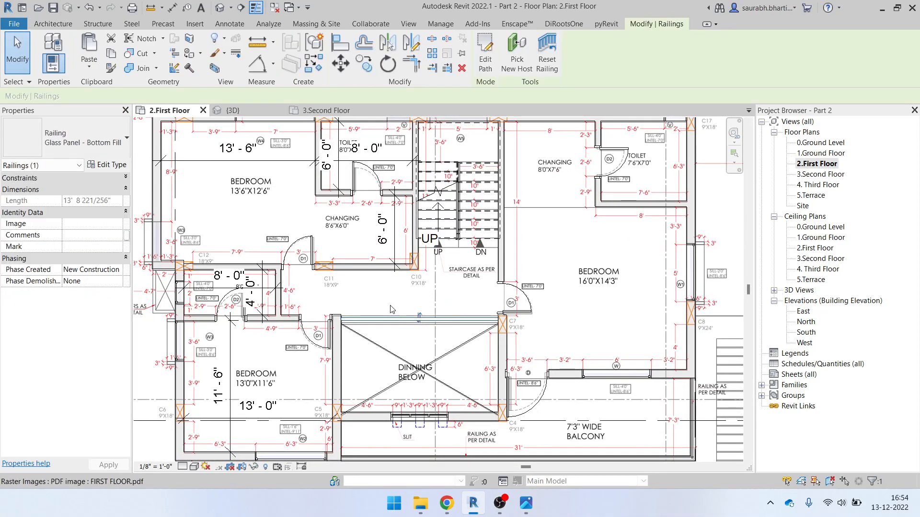
pyautogui.click(71, 151)
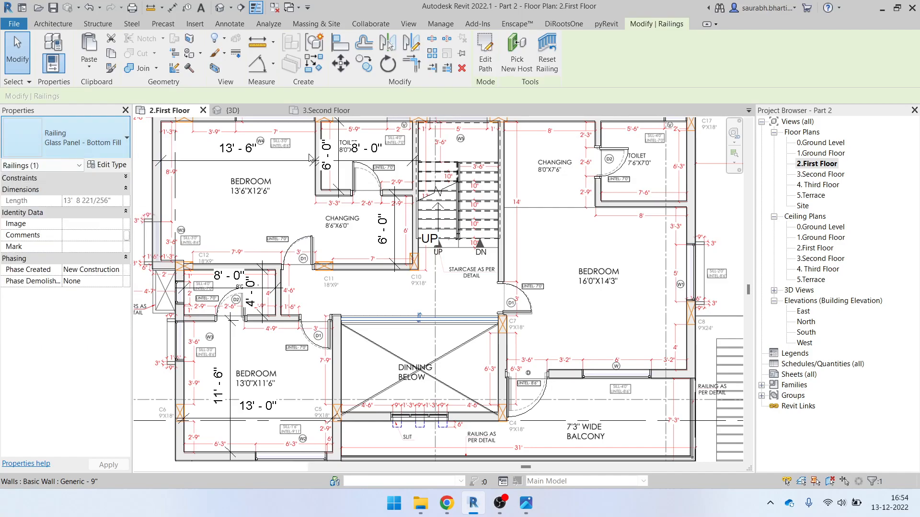
pyautogui.doubleClick(821, 175)
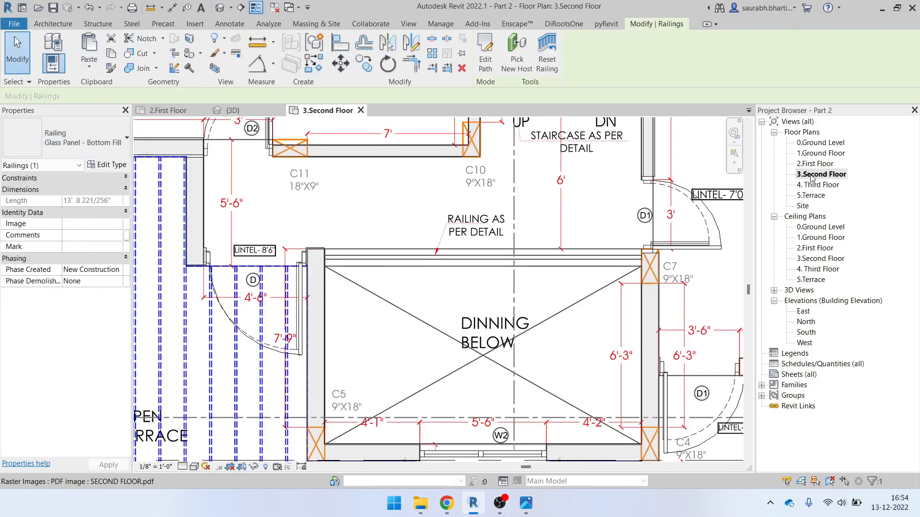
pyautogui.click(42, 22)
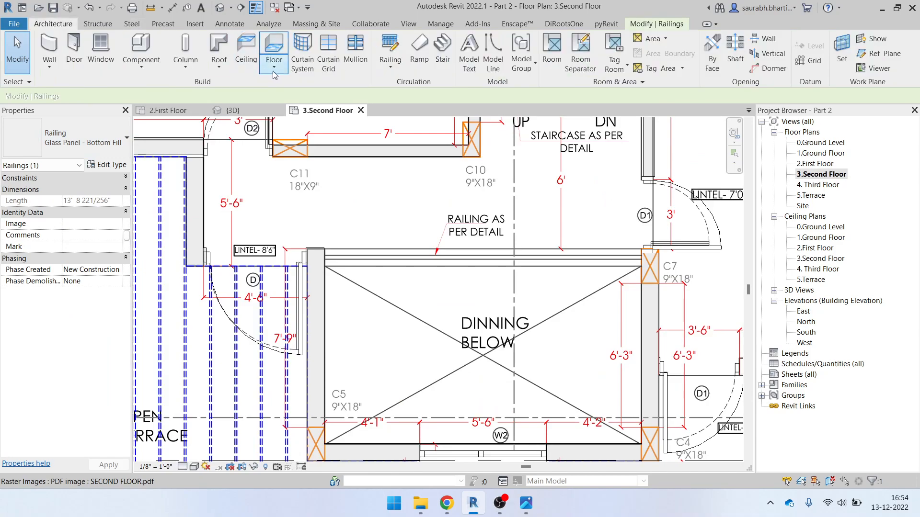
# Sketch a 13' 10" Guardrail - Pipe railing path from the wall edge to column C7 and finish it
pyautogui.click(388, 48)
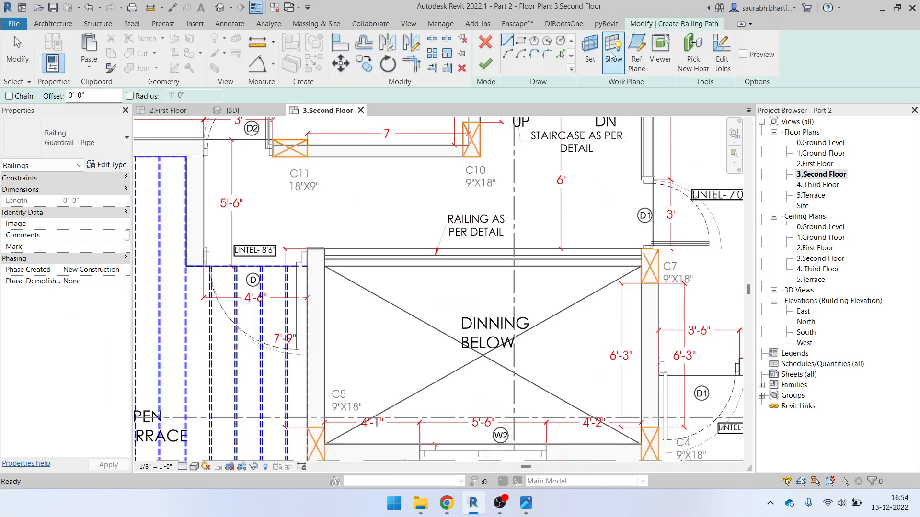
pyautogui.scroll(1, 372, 235)
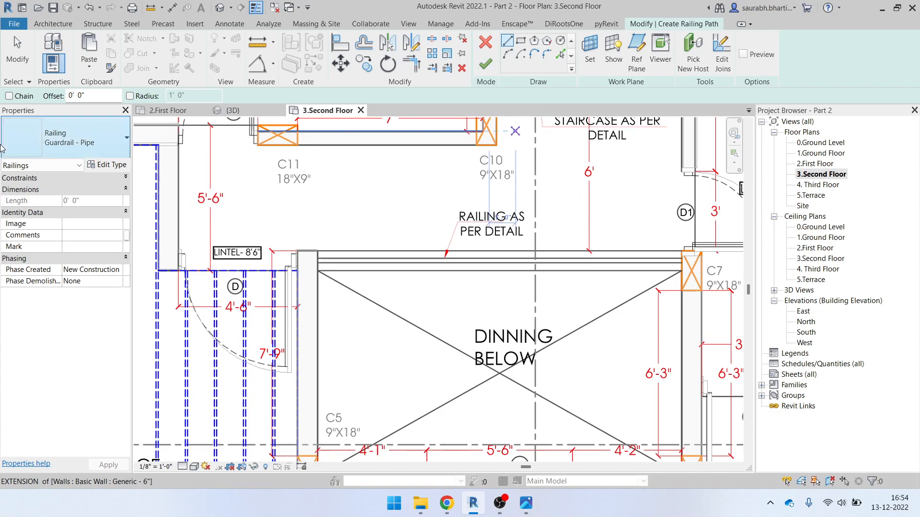
pyautogui.scroll(2, 346, 256)
pyautogui.scroll(2, 346, 257)
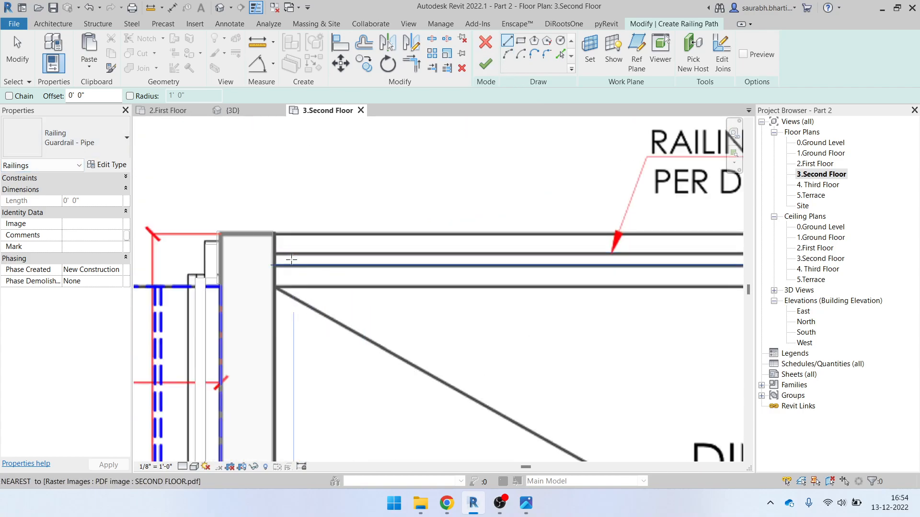
pyautogui.scroll(2, 261, 256)
pyautogui.click(261, 256)
pyautogui.scroll(-2, 402, 264)
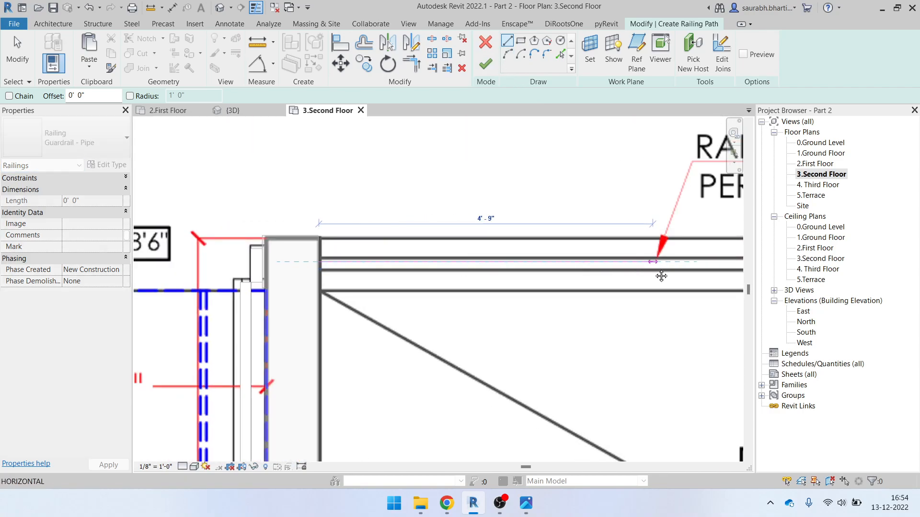
pyautogui.moveTo(682, 262); pyautogui.dragTo(343, 267, button='middle')
pyautogui.moveTo(605, 271); pyautogui.dragTo(238, 274, button='middle')
pyautogui.scroll(-3, 532, 275)
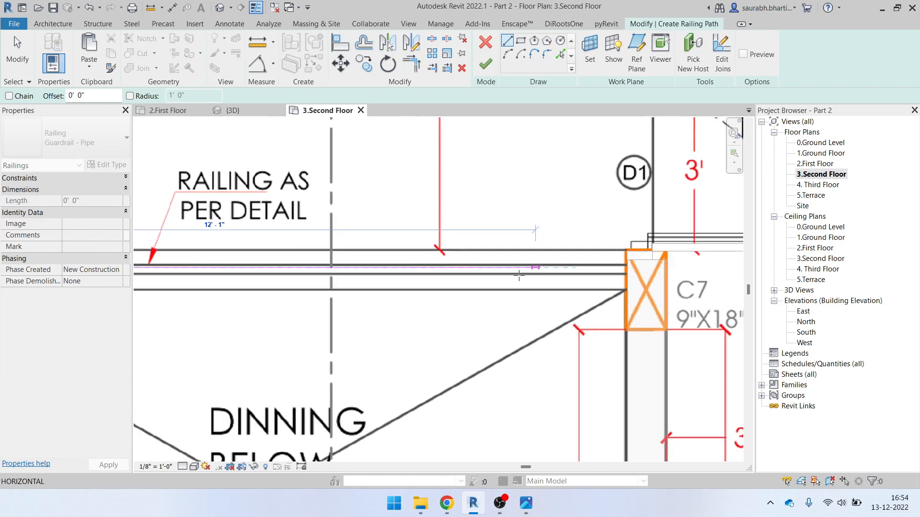
pyautogui.scroll(2, 580, 282)
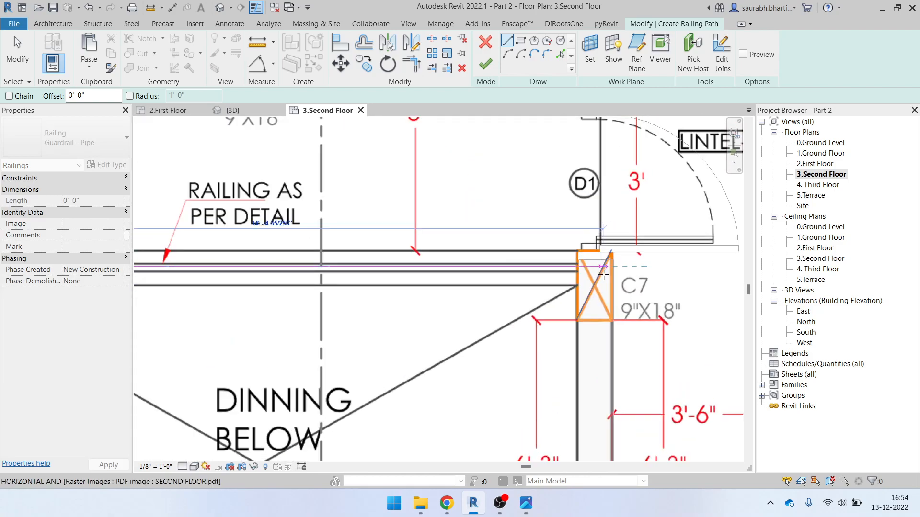
pyautogui.click(568, 273)
pyautogui.scroll(-4, 567, 273)
pyautogui.press('Escape')
pyautogui.press('Escape')
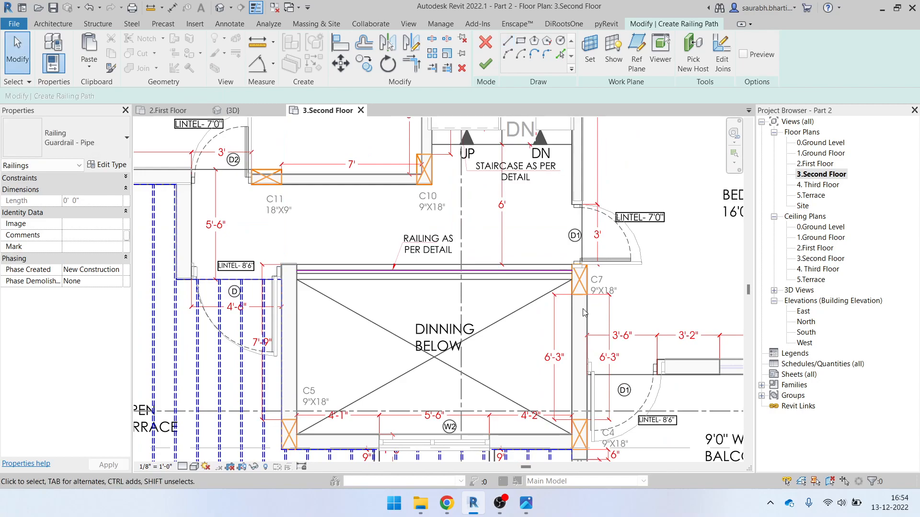
pyautogui.click(495, 67)
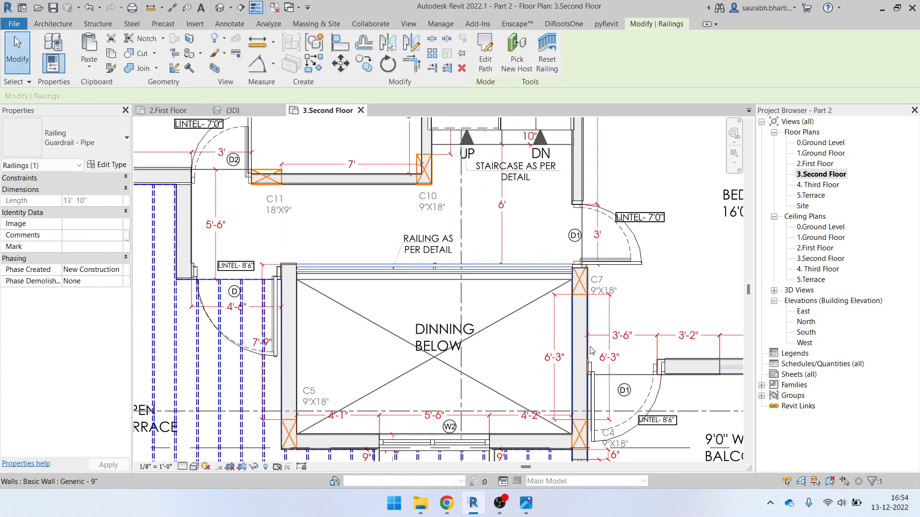
# Switch to the {3D} view and orbit to look down on the new railing
pyautogui.scroll(2, 578, 284)
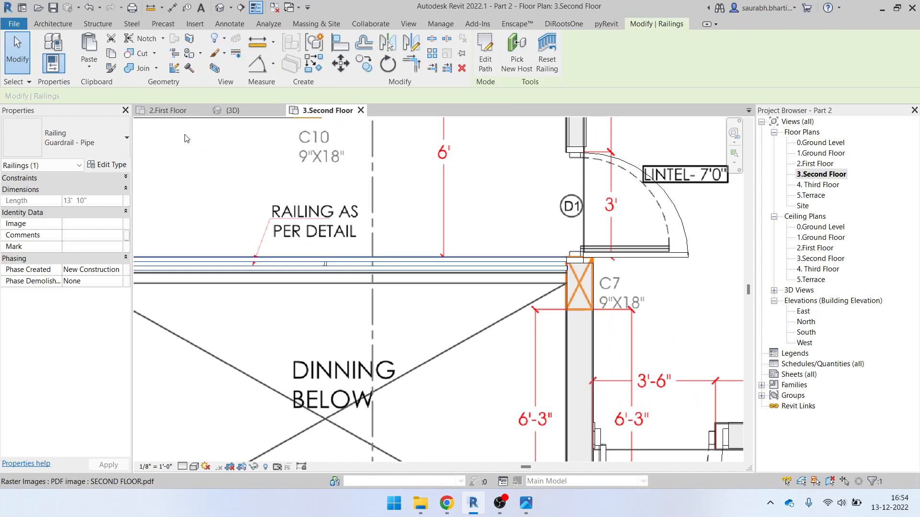
pyautogui.click(225, 10)
pyautogui.press('Escape')
pyautogui.keyDown('shift'); pyautogui.moveTo(592, 184); pyautogui.dragTo(494, 240, button='middle'); pyautogui.keyUp('shift')
pyautogui.scroll(4, 497, 206)
pyautogui.keyDown('shift'); pyautogui.moveTo(497, 207); pyautogui.dragTo(455, 199, button='middle'); pyautogui.keyUp('shift')
# Switch the dining-opening railing from Guardrail - Pipe to Glass Panel - Bottom Fill, then orbit out
pyautogui.click(467, 187)
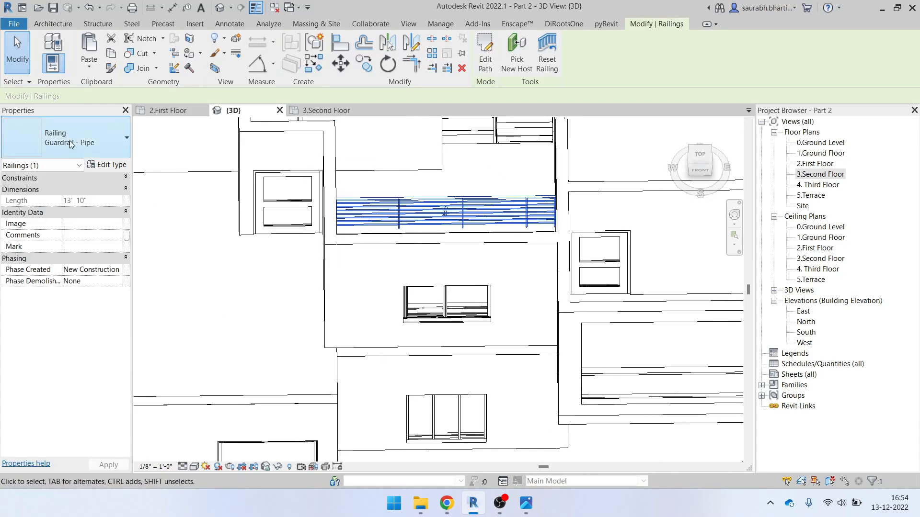
pyautogui.scroll(-1, 448, 209)
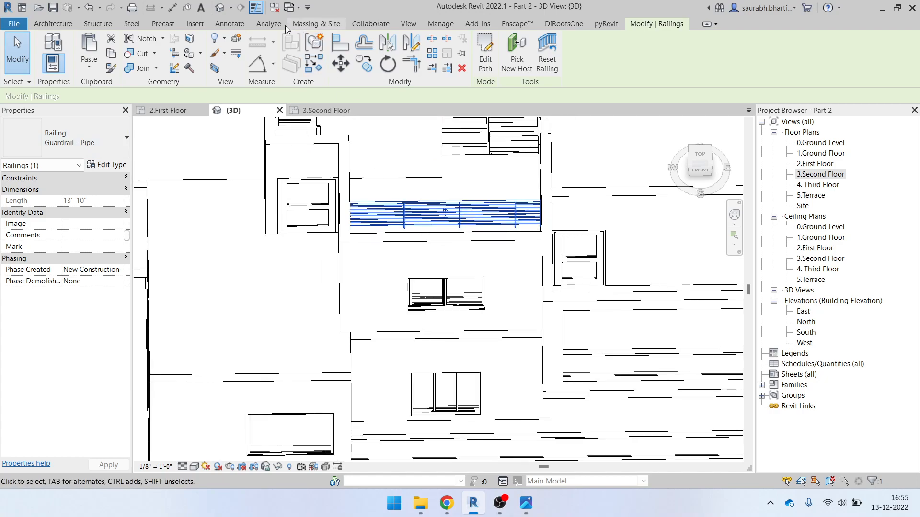
pyautogui.press('Escape')
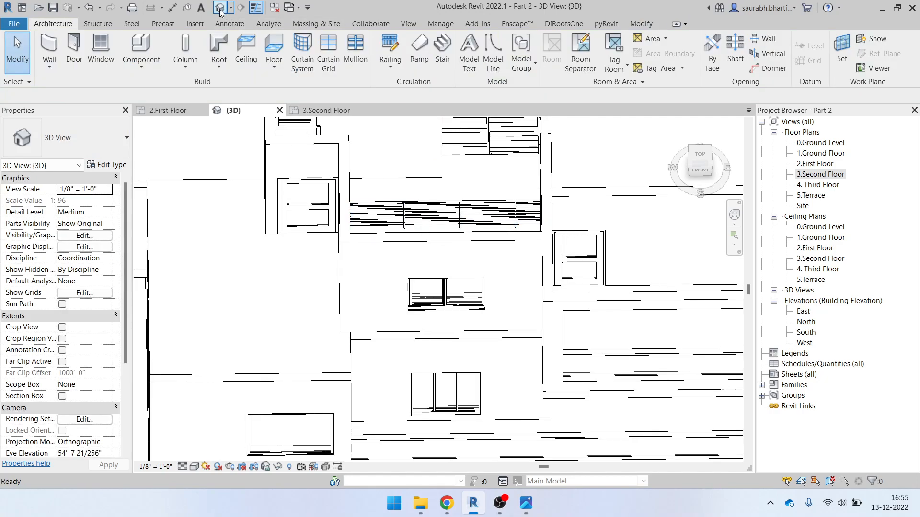
pyautogui.click(451, 217)
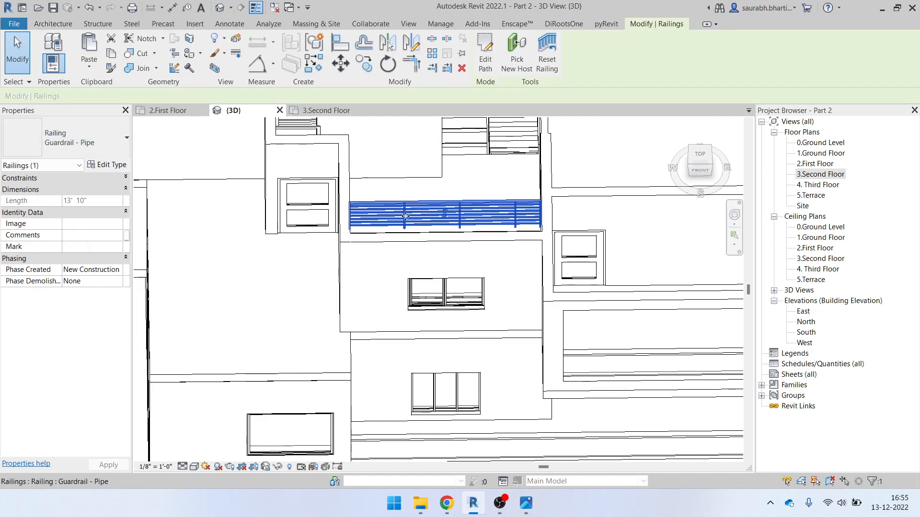
pyautogui.click(102, 150)
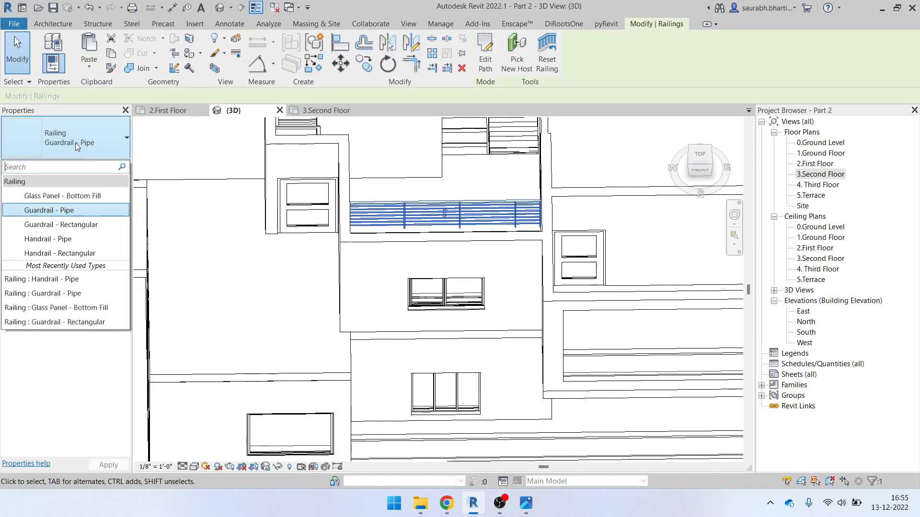
pyautogui.click(87, 197)
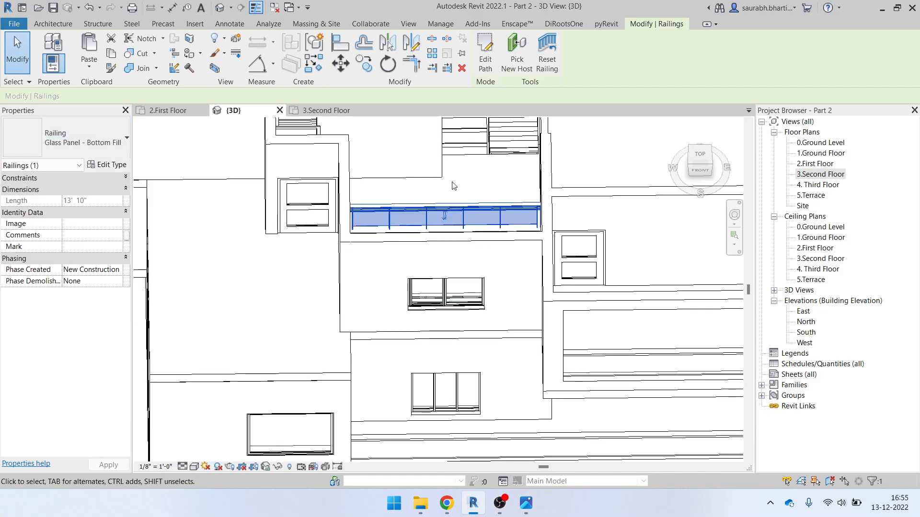
pyautogui.press('Escape')
pyautogui.keyDown('shift'); pyautogui.moveTo(408, 233); pyautogui.dragTo(565, 355, button='middle'); pyautogui.keyUp('shift')
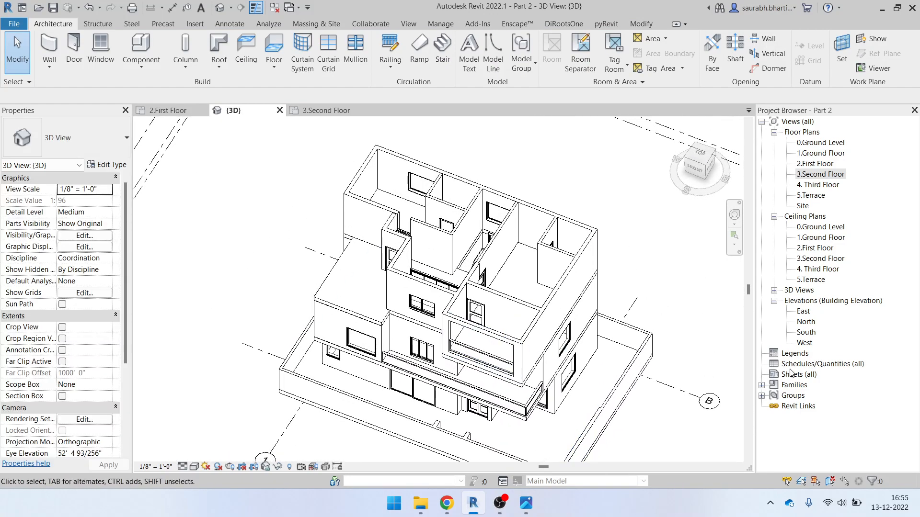
# On the 3.Second Floor plan, start a Curtain Wall 1 wall with 3' 3" unconnected height
pyautogui.doubleClick(818, 175)
pyautogui.scroll(-5, 332, 218)
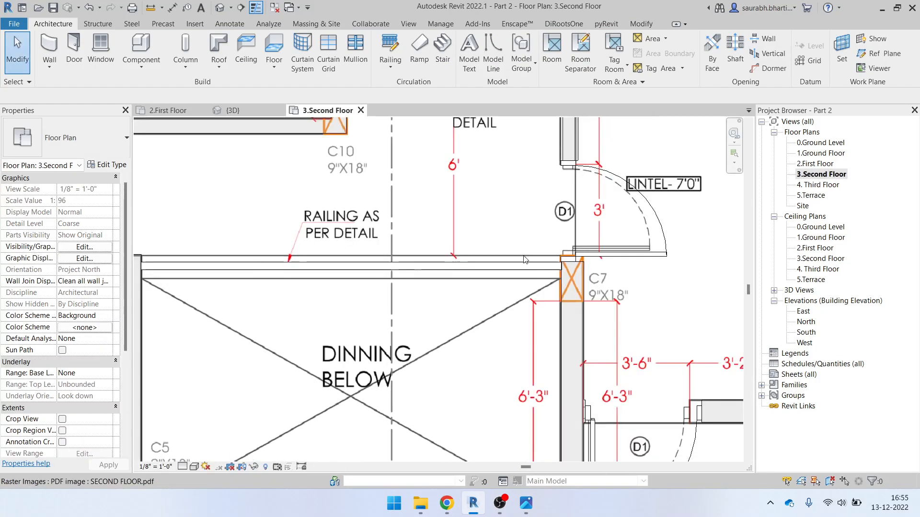
pyautogui.scroll(2, 334, 254)
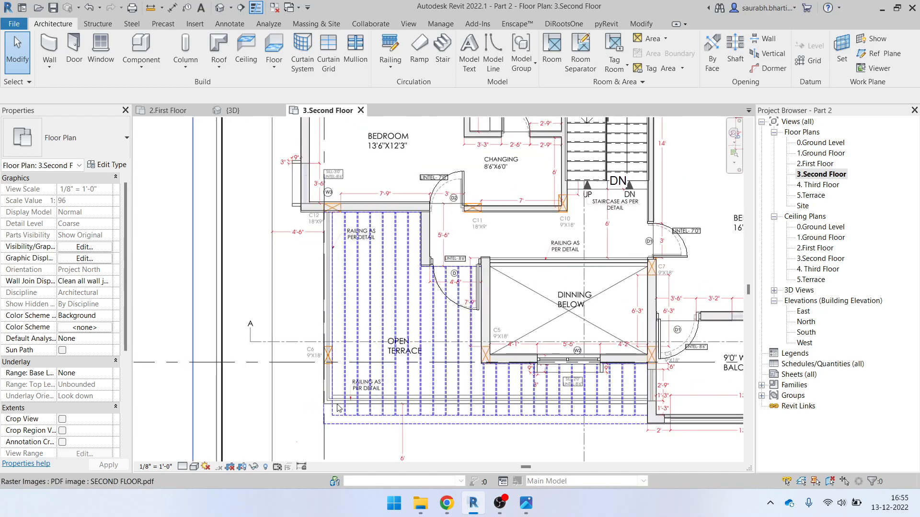
pyautogui.scroll(2, 338, 240)
pyautogui.scroll(-2, 340, 404)
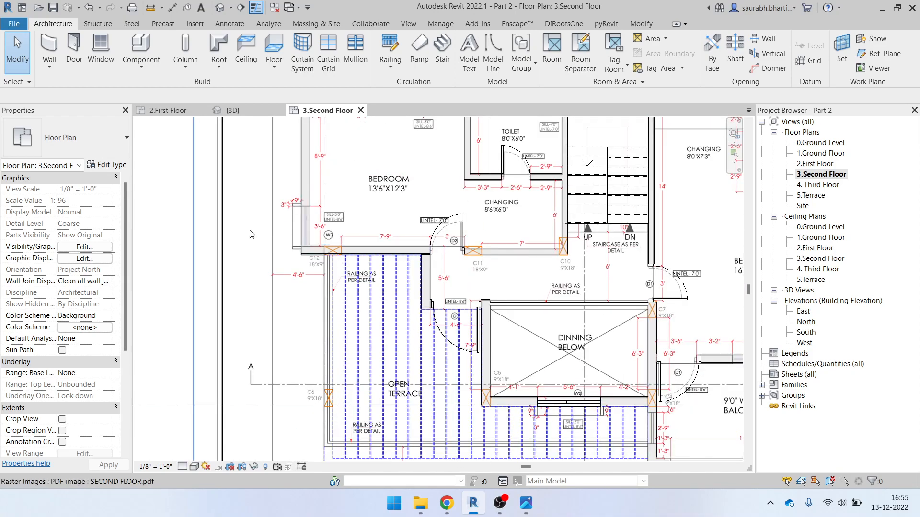
pyautogui.press('w')
pyautogui.press('a')
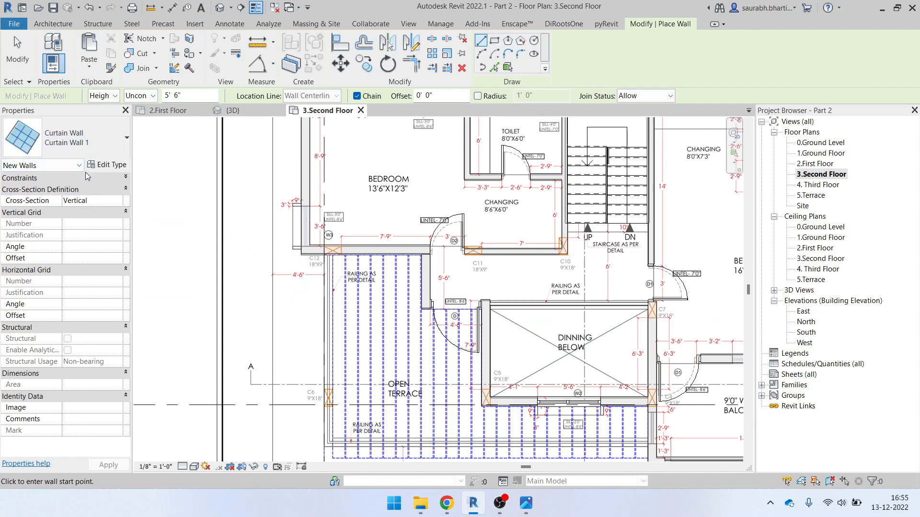
pyautogui.click(81, 142)
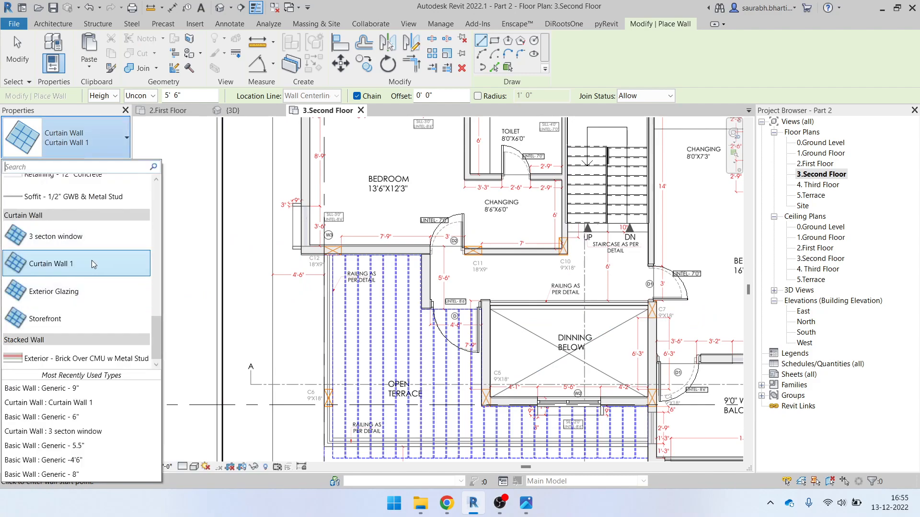
pyautogui.click(60, 263)
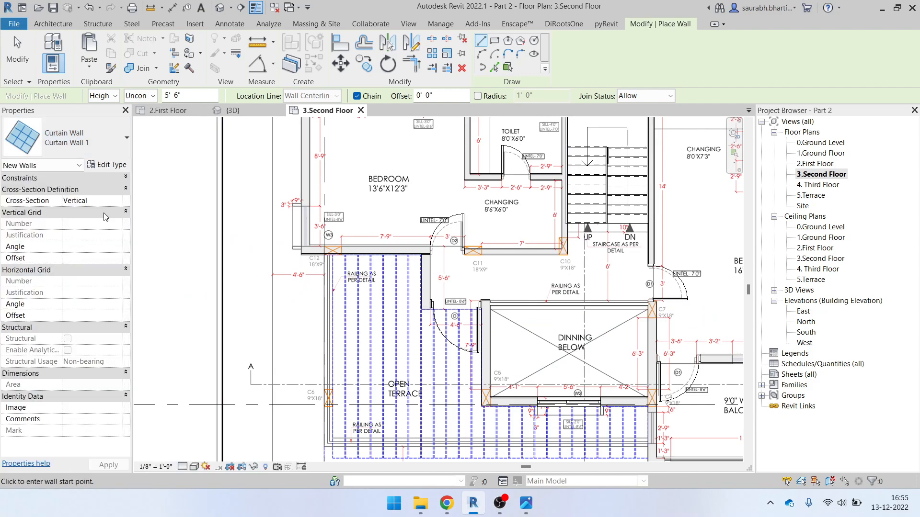
pyautogui.click(86, 181)
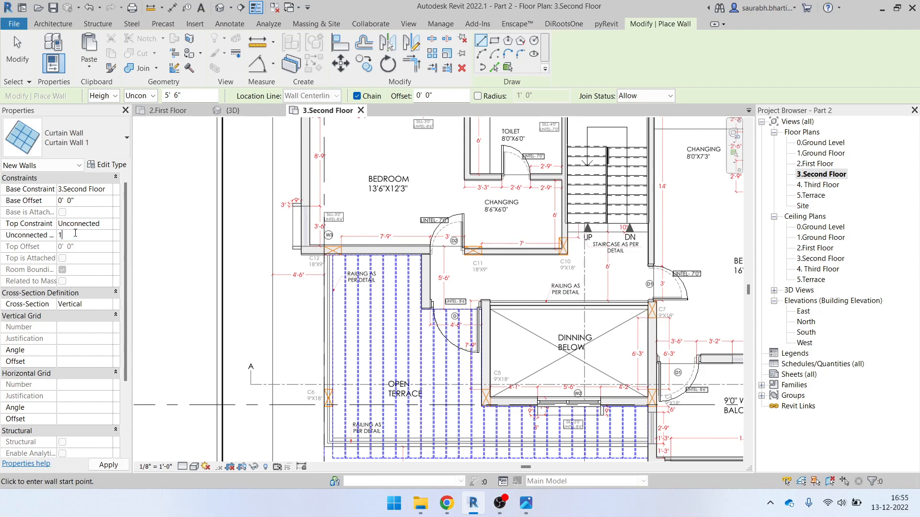
pyautogui.press('Return')
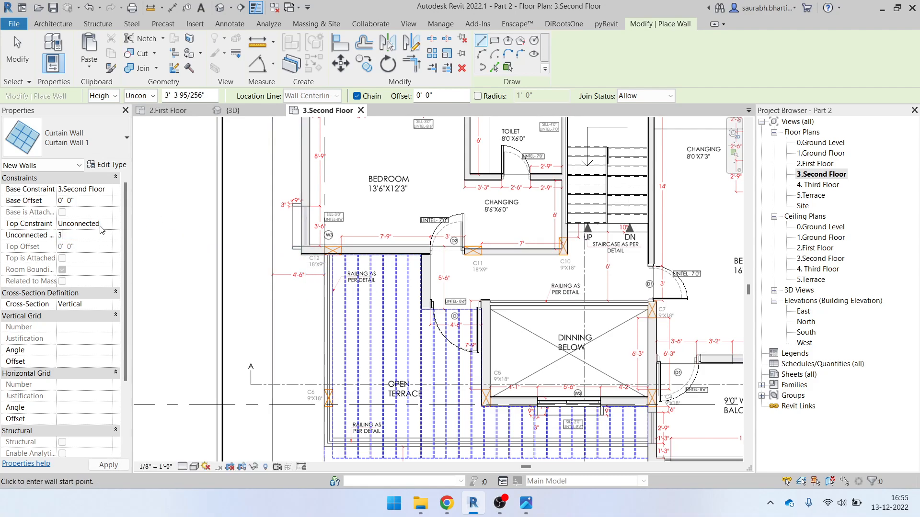
pyautogui.press('Return')
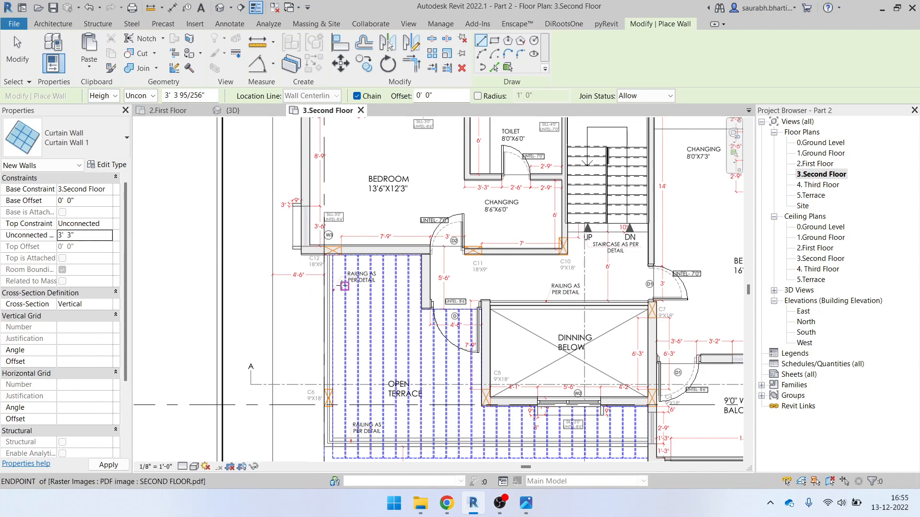
pyautogui.scroll(5, 328, 234)
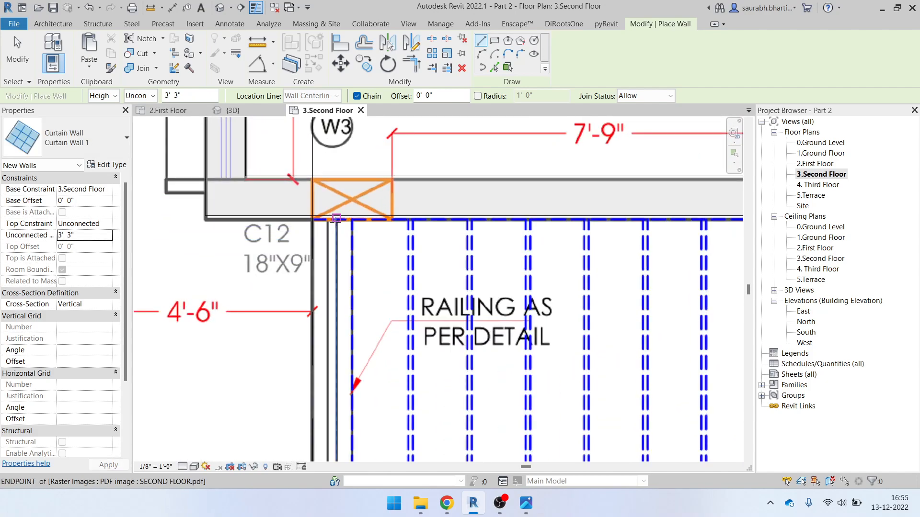
# Draw the curtain-wall railing along the open terrace edge starting at column C12
pyautogui.click(332, 219)
pyautogui.scroll(-5, 331, 219)
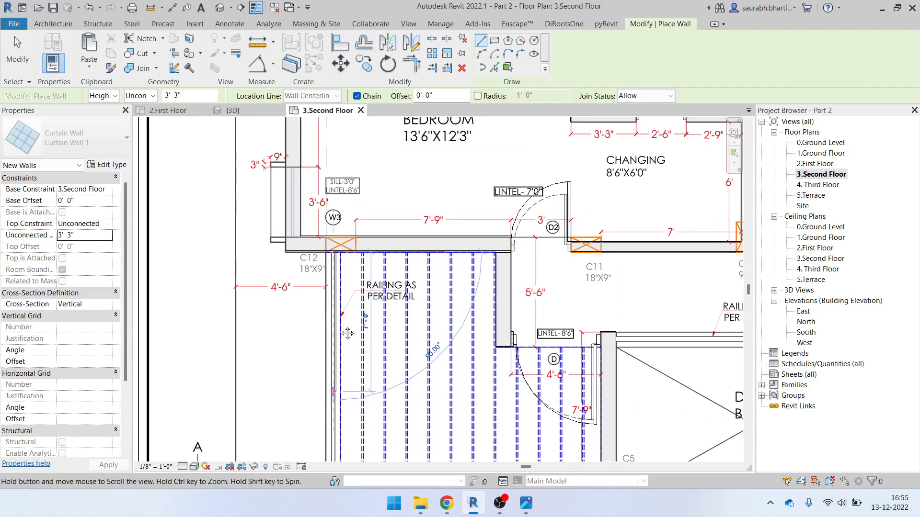
pyautogui.scroll(3, 342, 230)
pyautogui.scroll(5, 344, 337)
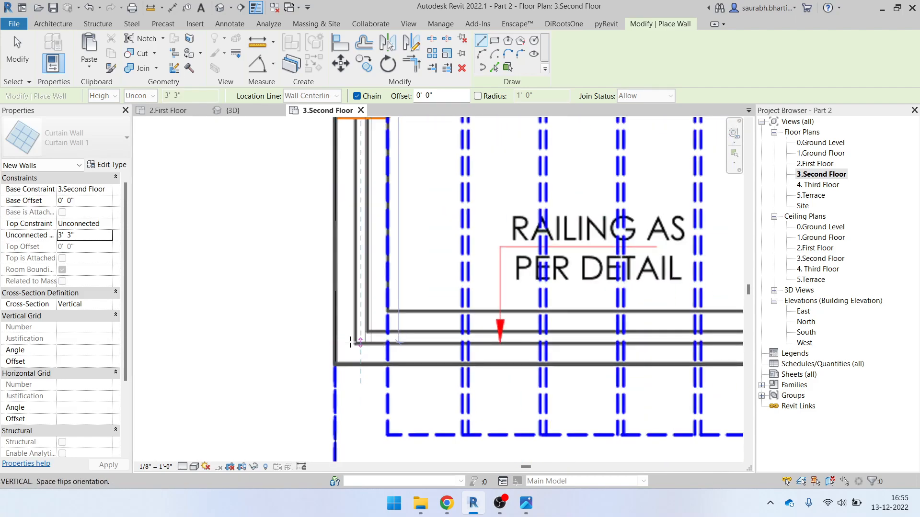
pyautogui.scroll(-3, 349, 364)
pyautogui.moveTo(485, 351); pyautogui.dragTo(138, 339, button='middle')
pyautogui.moveTo(547, 334); pyautogui.dragTo(269, 334, button='middle')
pyautogui.scroll(-1, 270, 335)
pyautogui.scroll(1, 636, 329)
pyautogui.scroll(4, 632, 329)
pyautogui.scroll(-7, 618, 327)
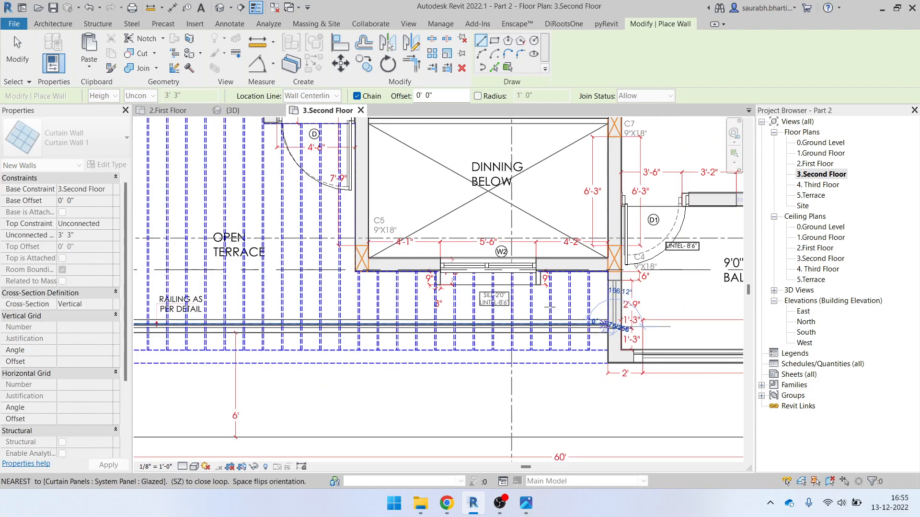
pyautogui.press('Escape')
pyautogui.press('Escape')
pyautogui.scroll(-4, 500, 321)
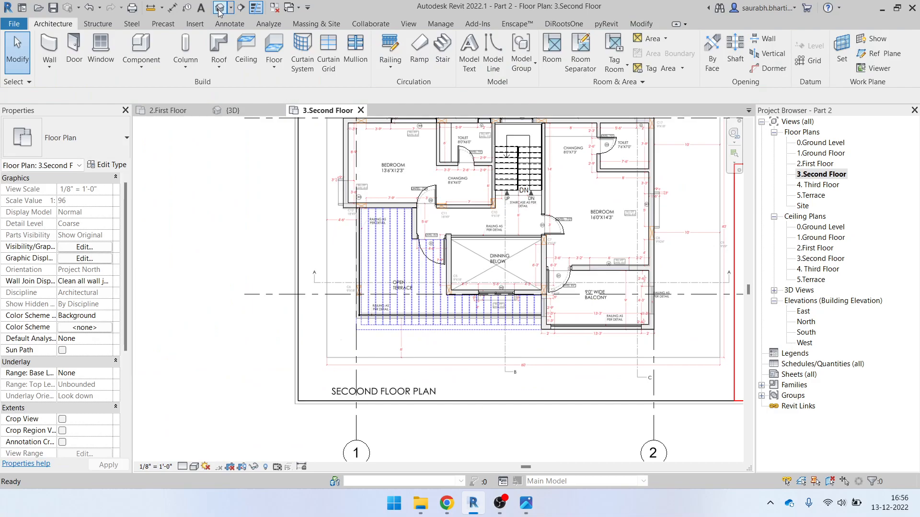
# In the default 3D view, add mullions on all grid lines of both terrace railing segments
pyautogui.click(219, 9)
pyautogui.scroll(6, 414, 329)
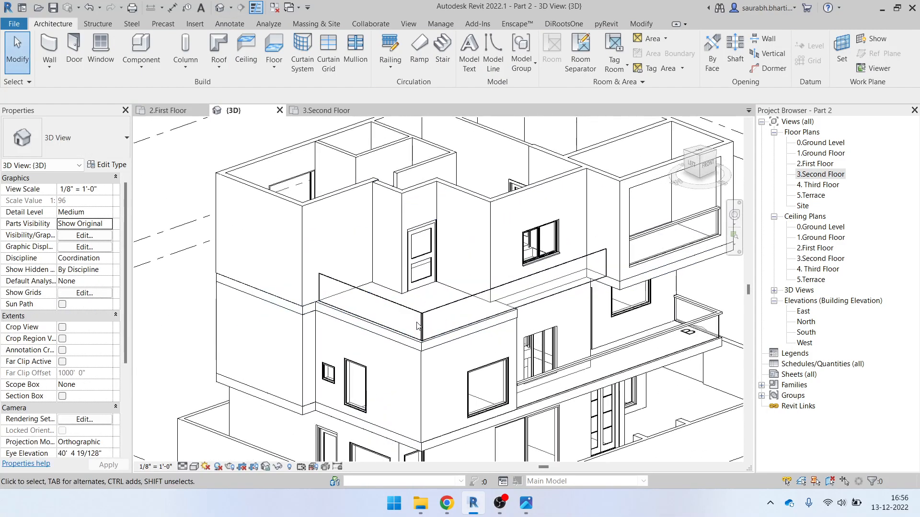
pyautogui.scroll(2, 414, 330)
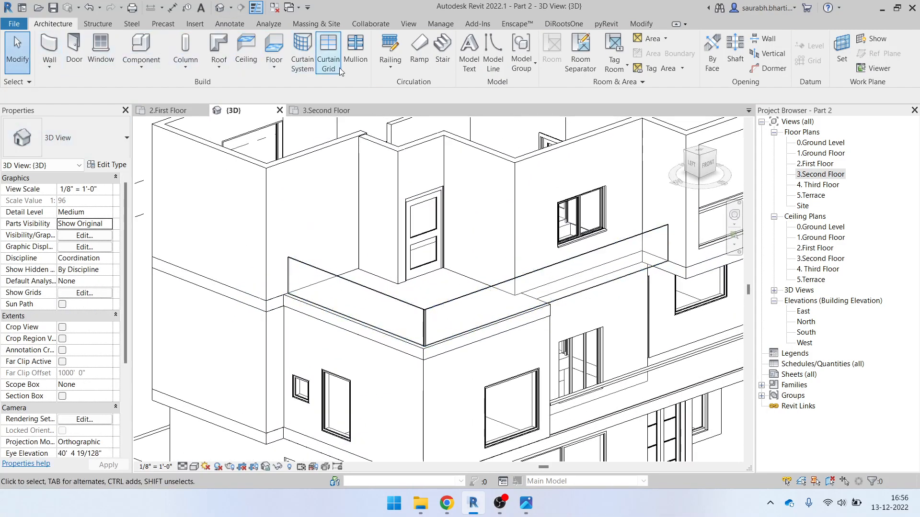
pyautogui.click(354, 54)
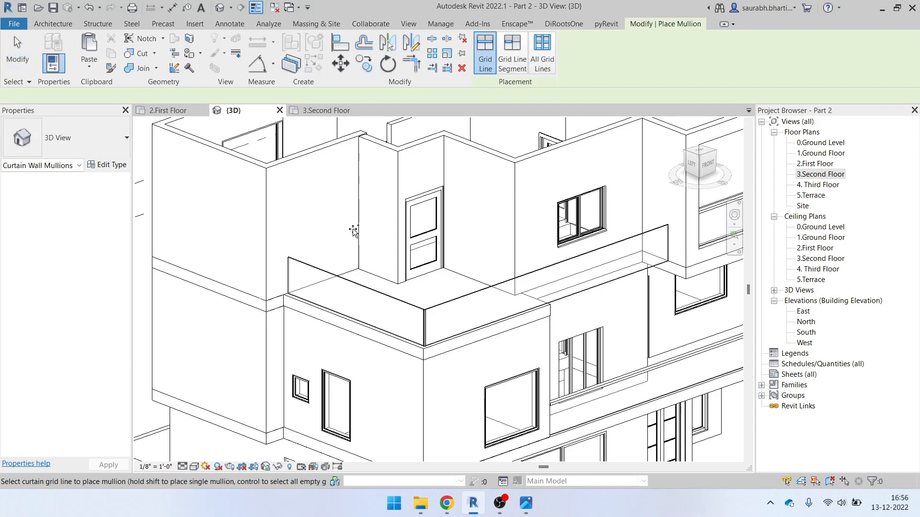
pyautogui.click(543, 51)
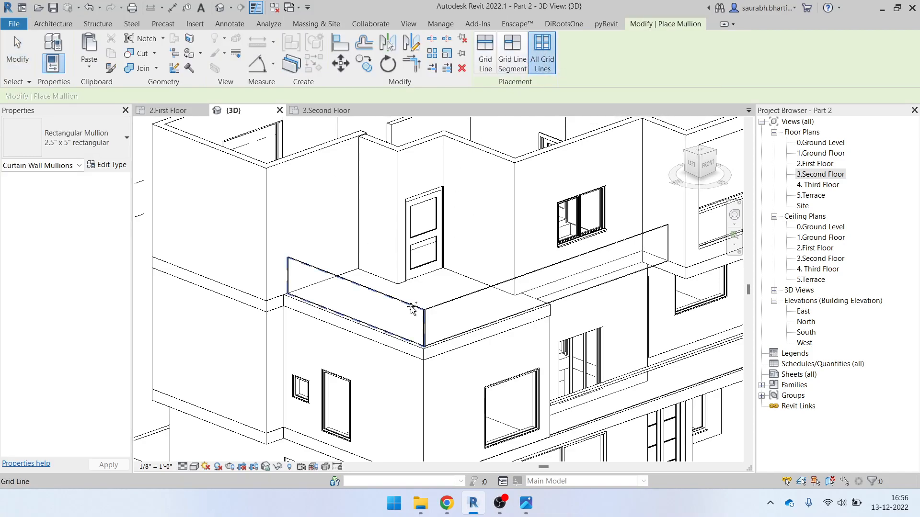
pyautogui.click(414, 305)
pyautogui.click(456, 301)
# Add mullions along the top edges of the left and right railings
pyautogui.scroll(-3, 455, 302)
pyautogui.keyDown('shift'); pyautogui.moveTo(455, 301); pyautogui.dragTo(495, 311, button='middle'); pyautogui.keyUp('shift')
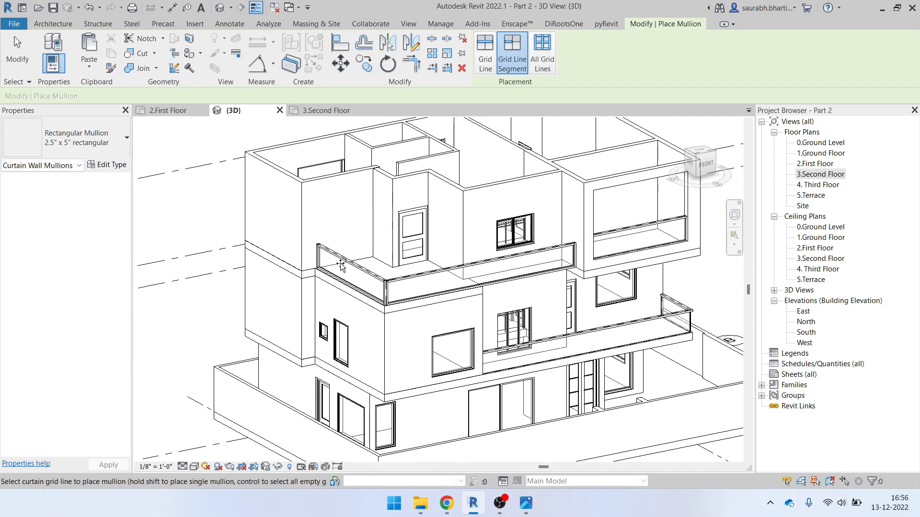
pyautogui.scroll(4, 450, 325)
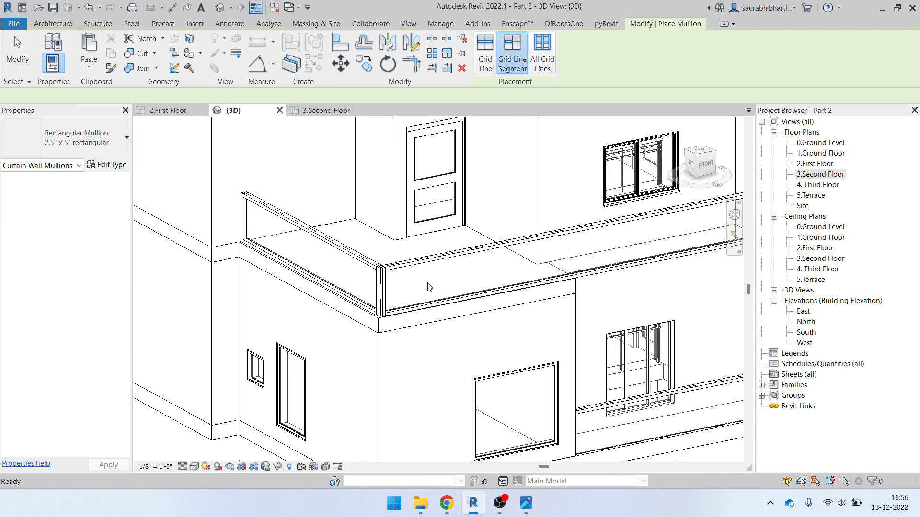
pyautogui.scroll(-2, 434, 307)
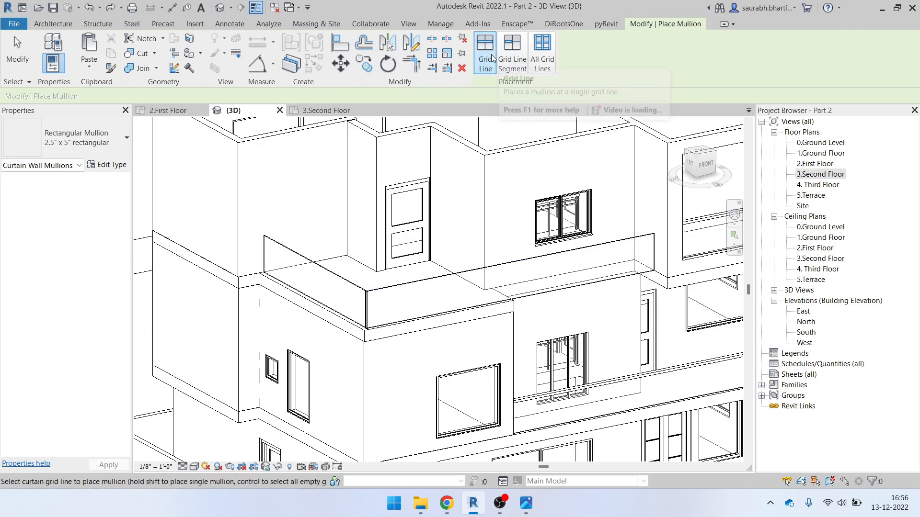
pyautogui.click(316, 263)
pyautogui.click(426, 283)
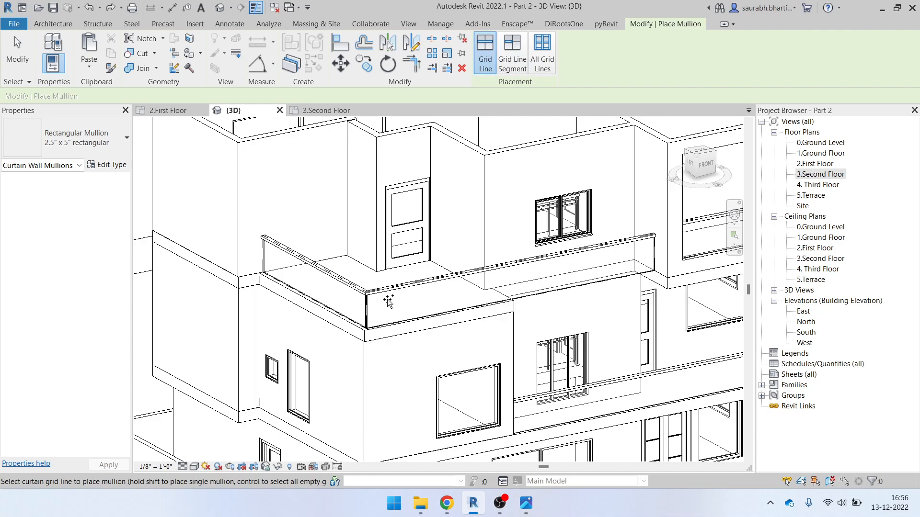
# Switch the mullion type to Trapezoid Corner Mullion 5" Trapezoid and orbit around the parapet corner
pyautogui.scroll(3, 359, 311)
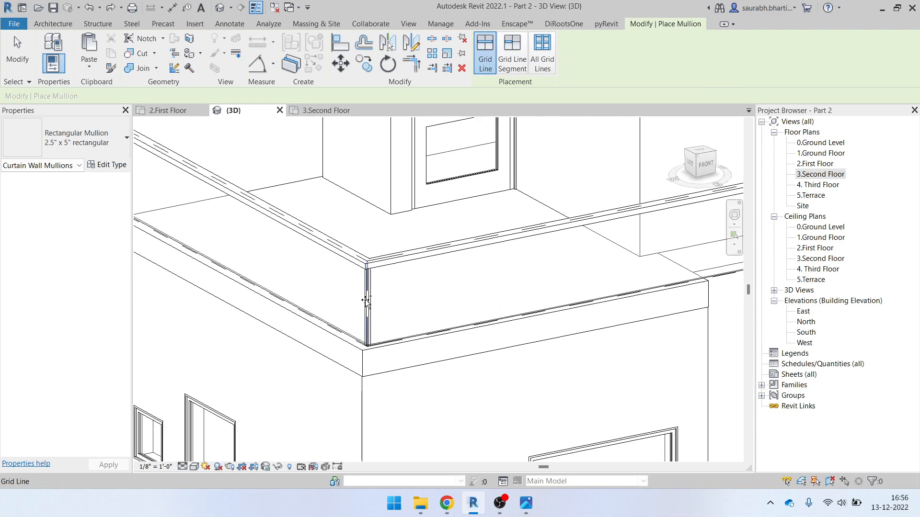
pyautogui.scroll(-2, 391, 333)
pyautogui.scroll(5, 397, 331)
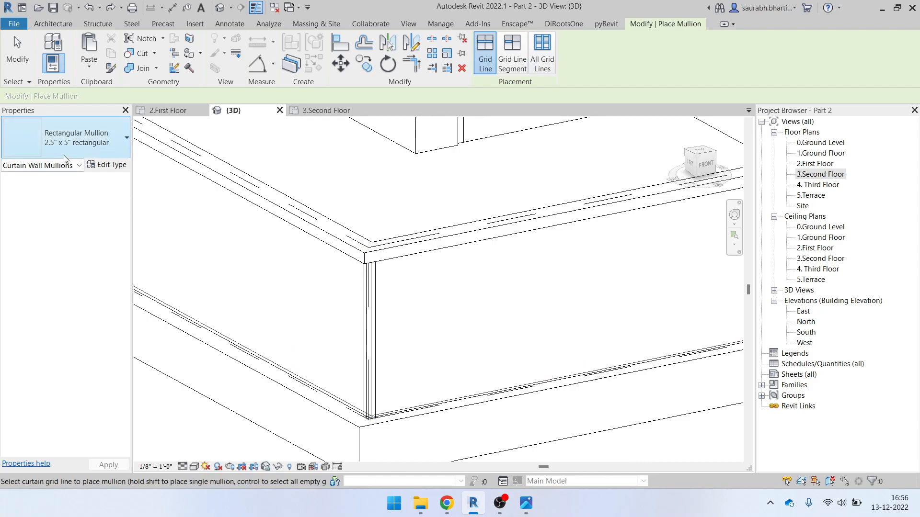
pyautogui.click(72, 144)
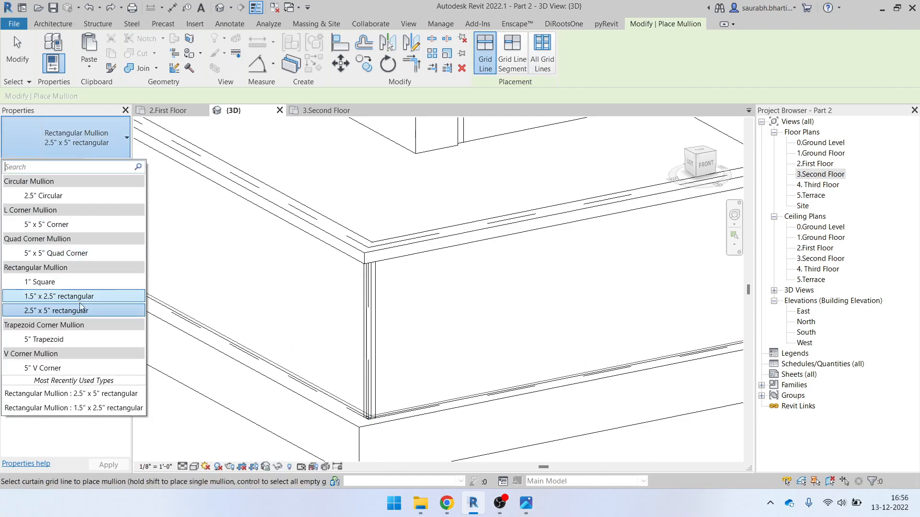
pyautogui.click(76, 339)
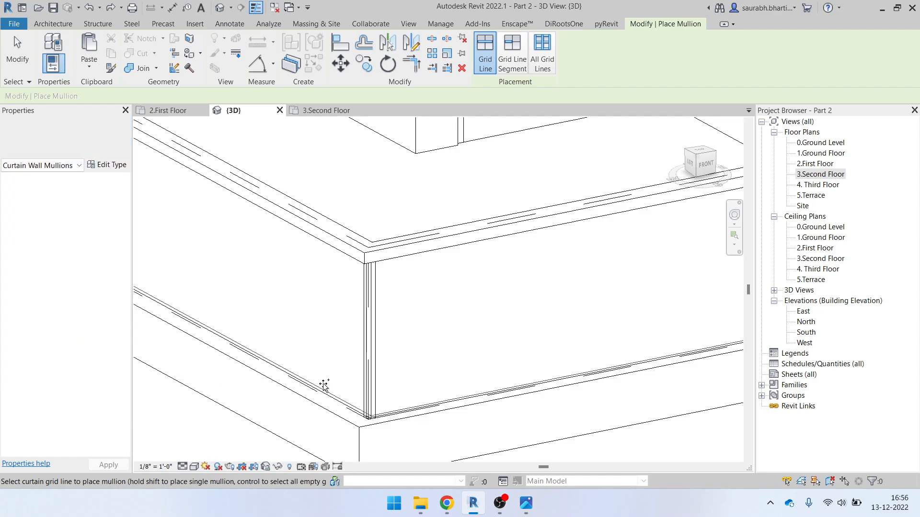
pyautogui.keyDown('shift'); pyautogui.moveTo(372, 344); pyautogui.dragTo(480, 399, button='middle'); pyautogui.keyUp('shift')
pyautogui.press('ctrl')
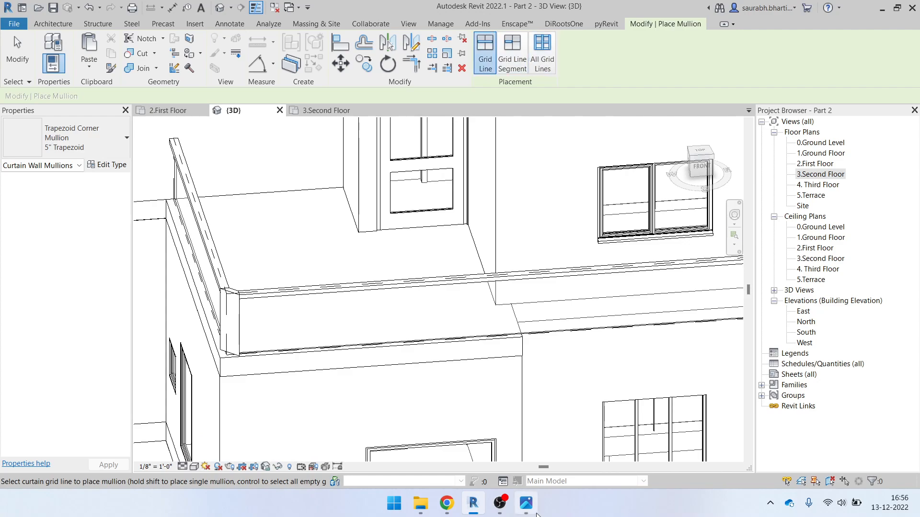
pyautogui.click(527, 505)
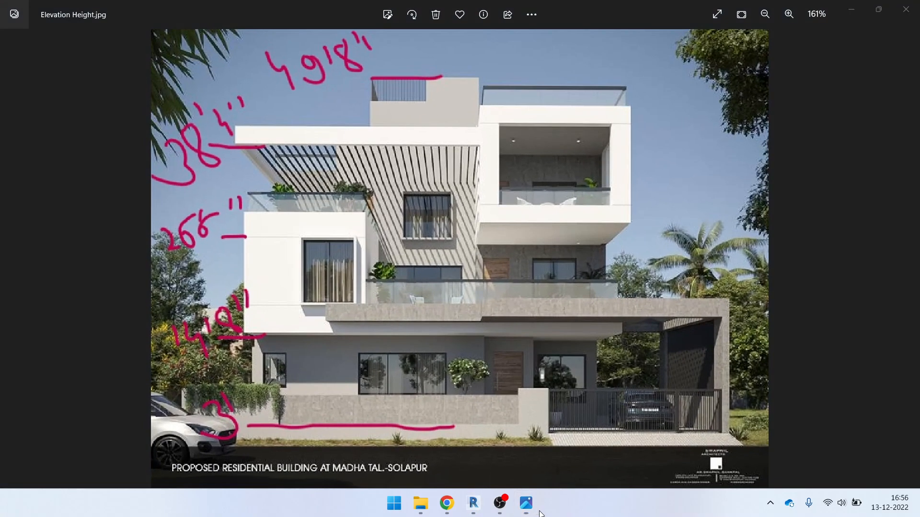
# Minimize the Elevation Height photo, end mullion placement, and orbit out to the whole building
pyautogui.click(849, 9)
pyautogui.scroll(3, 334, 343)
pyautogui.scroll(-4, 372, 329)
pyautogui.scroll(4, 327, 353)
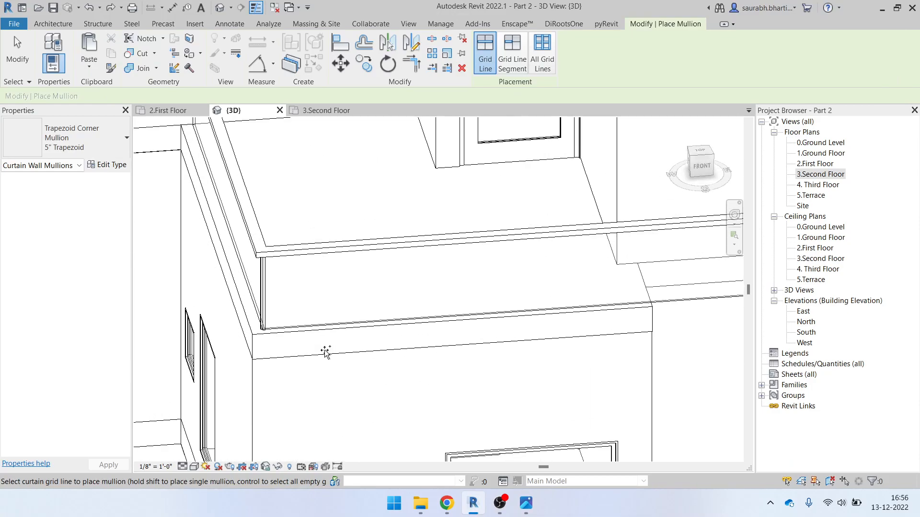
pyautogui.press('Escape')
pyautogui.scroll(-4, 279, 266)
pyautogui.scroll(-5, 457, 272)
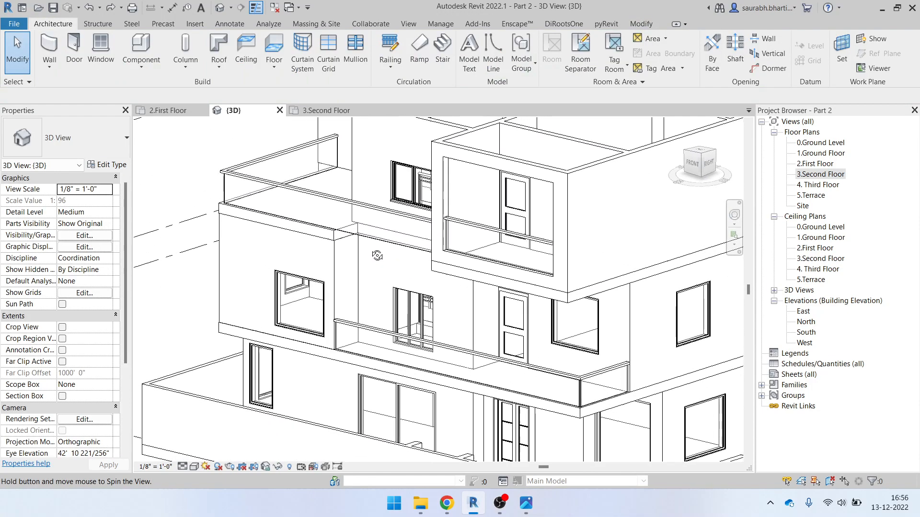
pyautogui.keyDown('shift'); pyautogui.moveTo(389, 307); pyautogui.dragTo(411, 299, button='middle'); pyautogui.keyUp('shift')
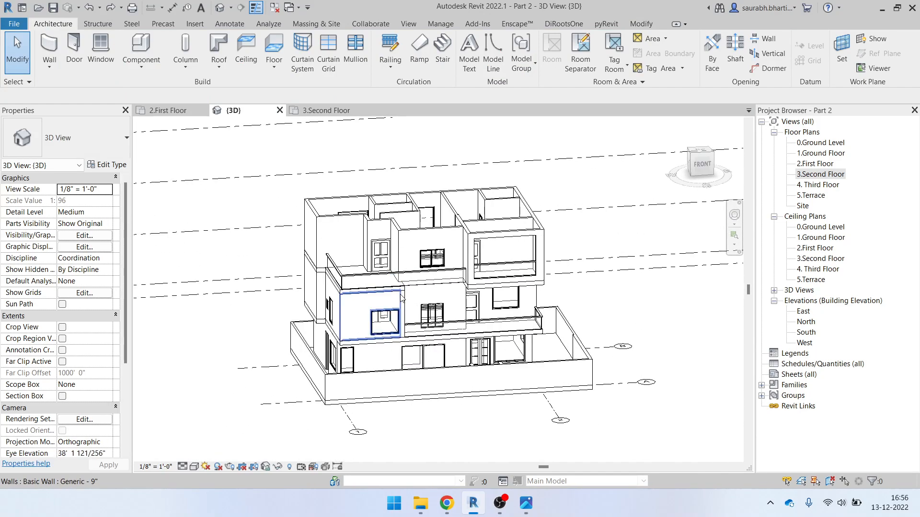
pyautogui.scroll(4, 408, 291)
# Paste the Generic - 12" second-floor slab aligned onto the 4. Third Floor level, then view it from the top
pyautogui.click(380, 289)
pyautogui.scroll(-3, 432, 310)
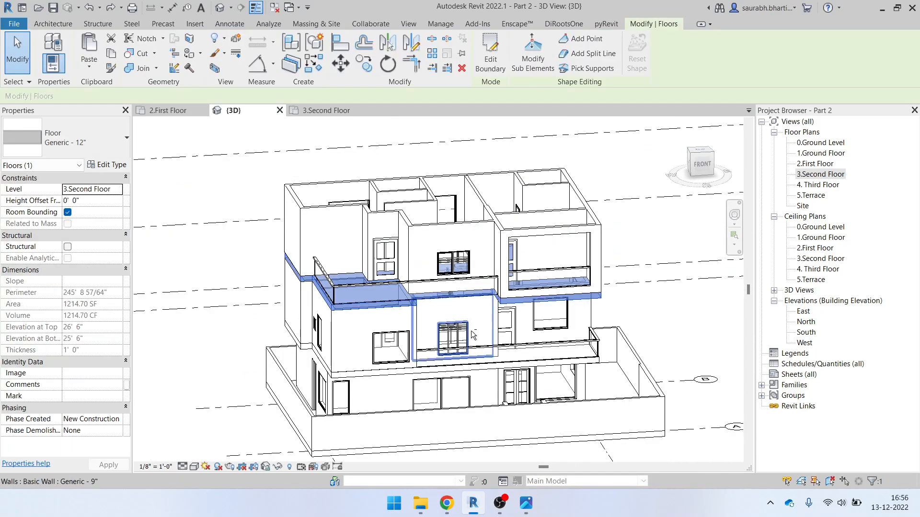
pyautogui.keyDown('shift'); pyautogui.moveTo(473, 328); pyautogui.dragTo(417, 362, button='middle'); pyautogui.keyUp('shift')
pyautogui.click(90, 67)
pyautogui.click(139, 109)
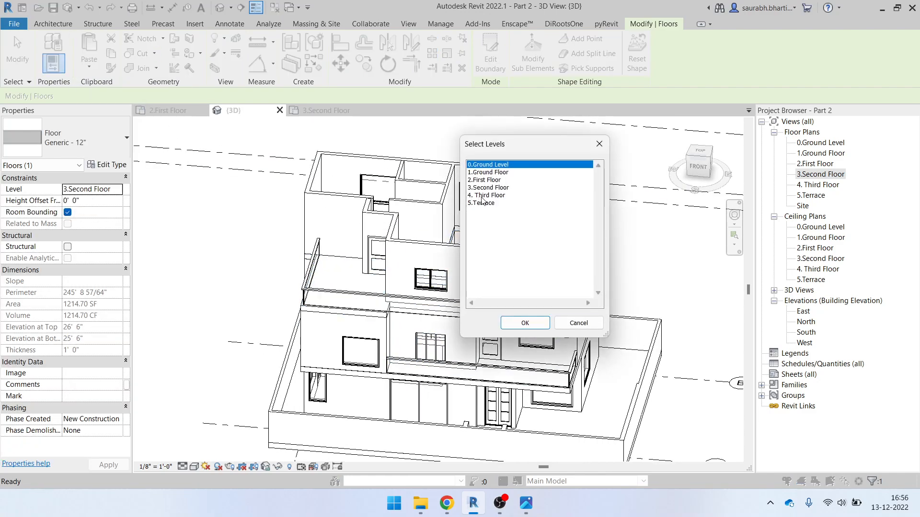
pyautogui.click(482, 196)
pyautogui.click(525, 323)
pyautogui.moveTo(460, 342)
pyautogui.keyDown('shift'); pyautogui.mouseDown(button='middle')
pyautogui.moveTo(436, 351)
pyautogui.moveTo(461, 329)
pyautogui.mouseUp(button='middle'); pyautogui.keyUp('shift')
pyautogui.keyDown('shift'); pyautogui.moveTo(478, 271); pyautogui.dragTo(455, 302, button='middle'); pyautogui.keyUp('shift')
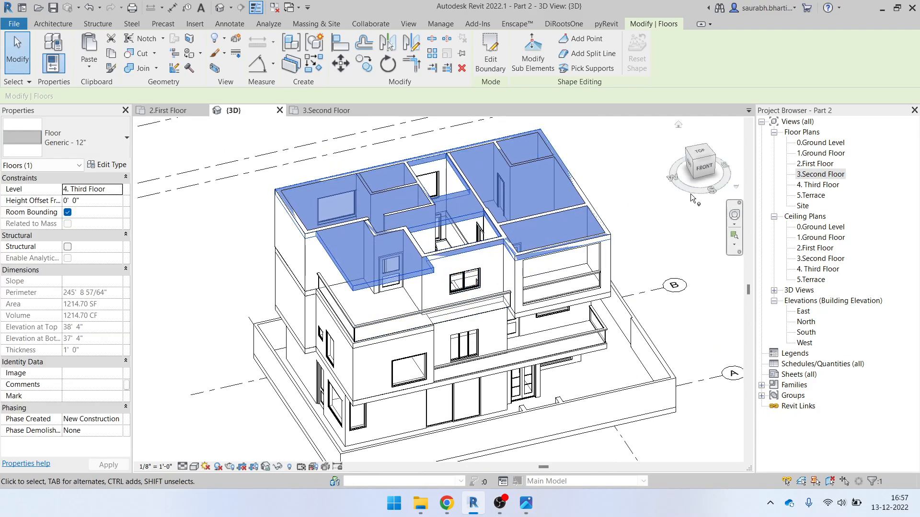
pyautogui.click(705, 151)
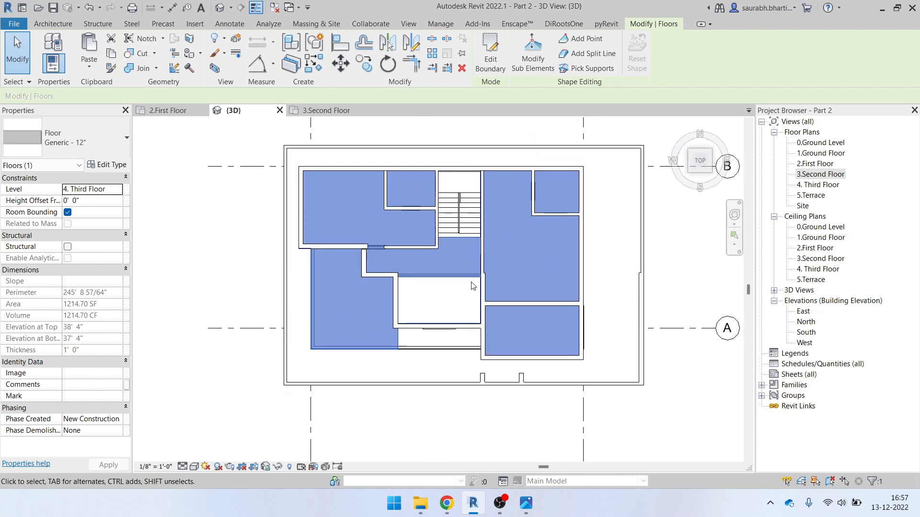
# Edit the Third Floor slab boundary and shift the left boundary lines to new positions
pyautogui.click(490, 59)
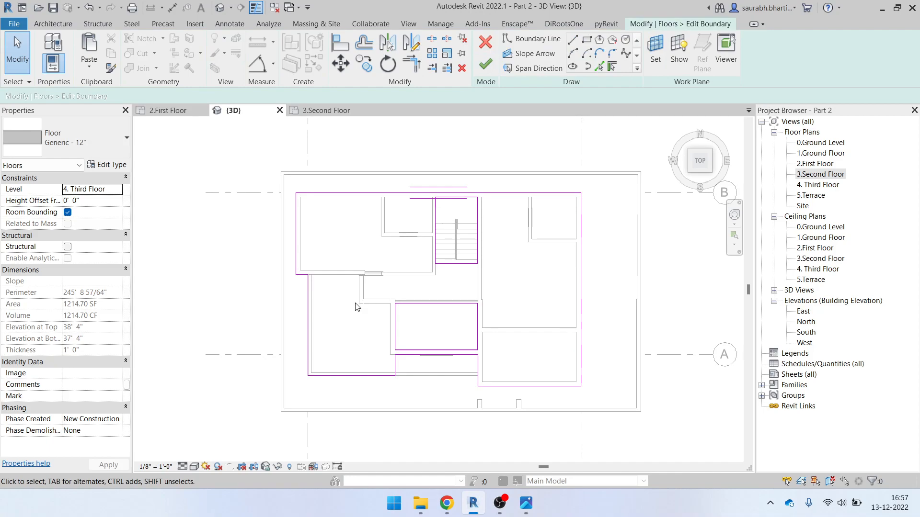
pyautogui.moveTo(310, 301); pyautogui.dragTo(394, 300)
pyautogui.scroll(2, 424, 387)
pyautogui.click(425, 385)
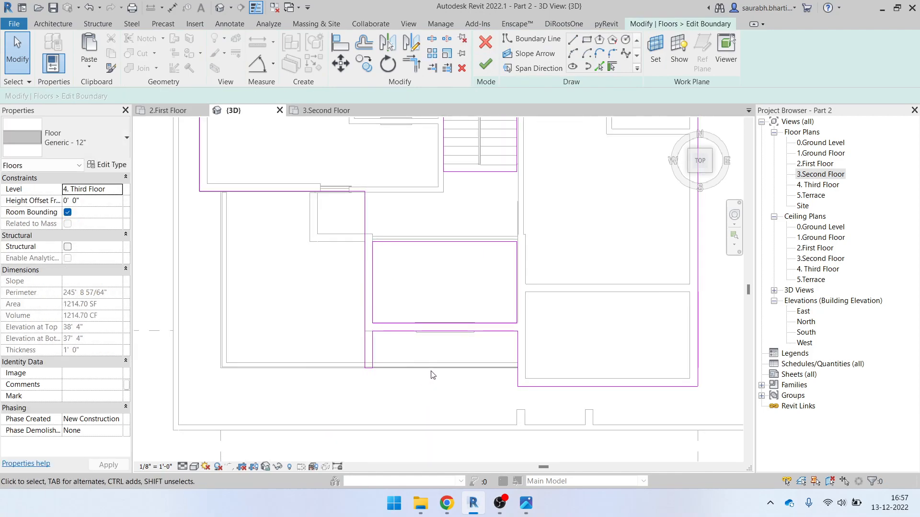
pyautogui.scroll(1, 431, 372)
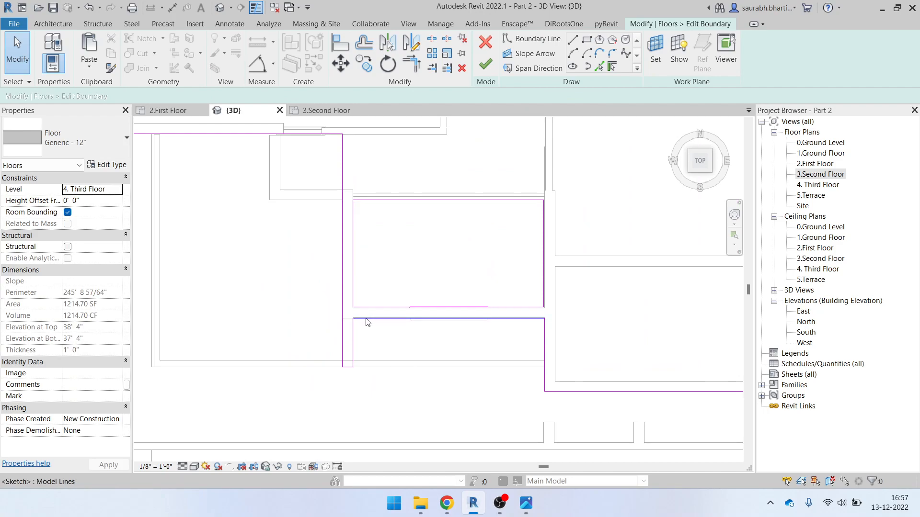
pyautogui.scroll(-2, 366, 318)
pyautogui.moveTo(353, 292); pyautogui.dragTo(248, 284)
pyautogui.click(259, 271)
# Delete the vertical, bottom and extra boundary sketch lines from the slab outline
pyautogui.click(247, 248)
pyautogui.press('Delete')
pyautogui.click(312, 356)
pyautogui.press('Delete')
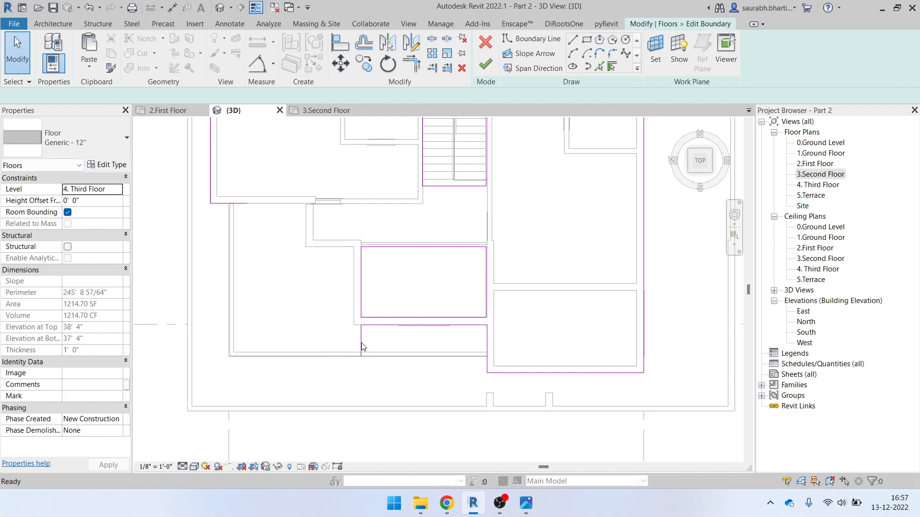
pyautogui.press('d')
pyautogui.press('e')
pyautogui.click(360, 344)
pyautogui.press('Escape')
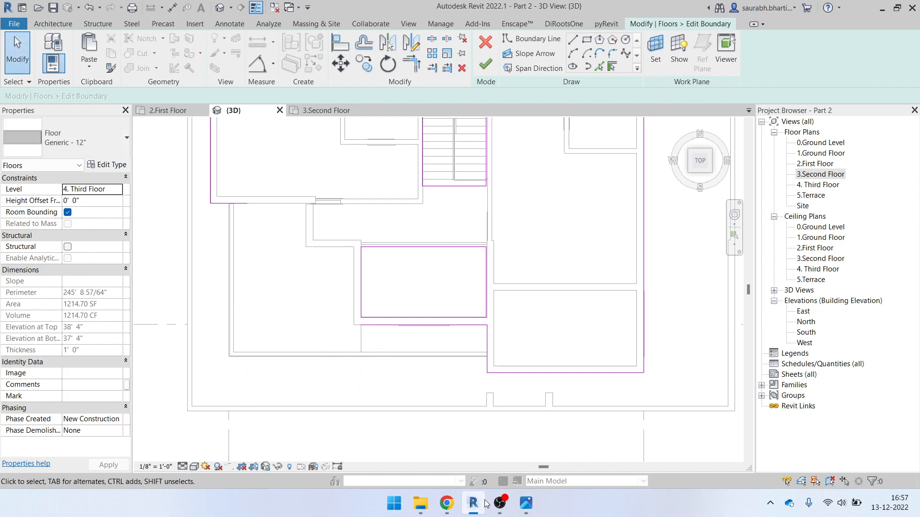
# Check the house elevation reference photo, then return to Revit
pyautogui.click(525, 504)
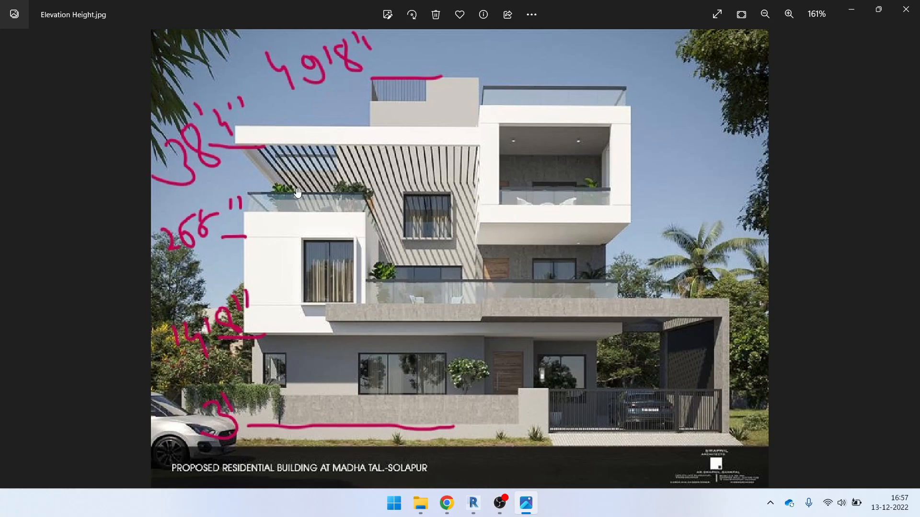
pyautogui.click(858, 17)
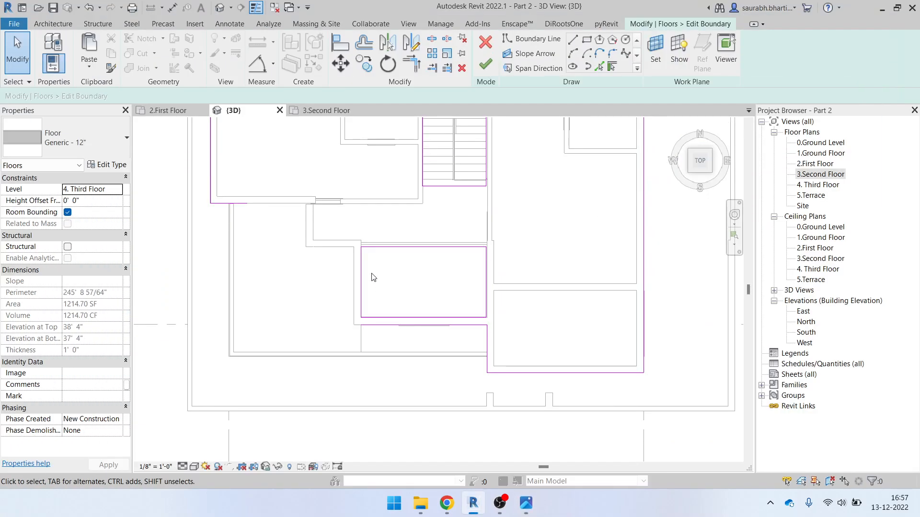
pyautogui.scroll(-2, 443, 291)
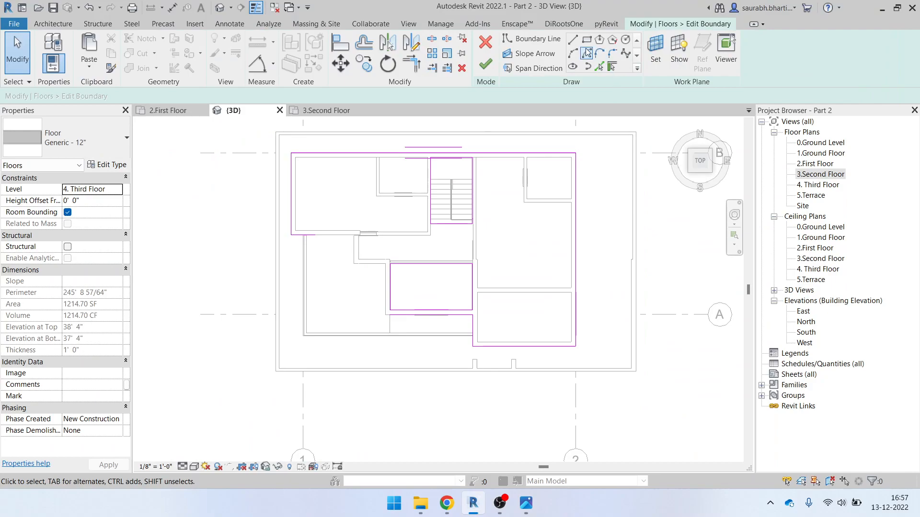
# Draw new floor boundary lines around the open terrace along the wall corners
pyautogui.click(532, 38)
pyautogui.scroll(2, 346, 223)
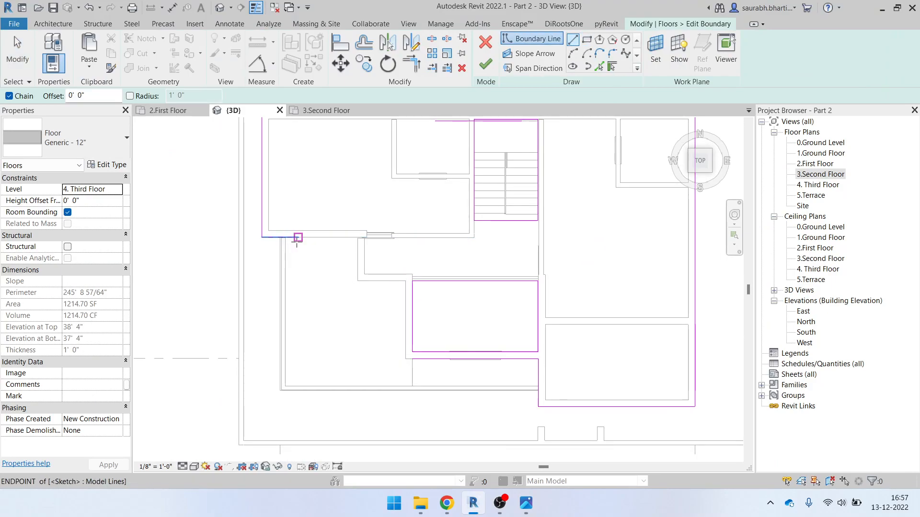
pyautogui.click(298, 237)
pyautogui.scroll(3, 353, 237)
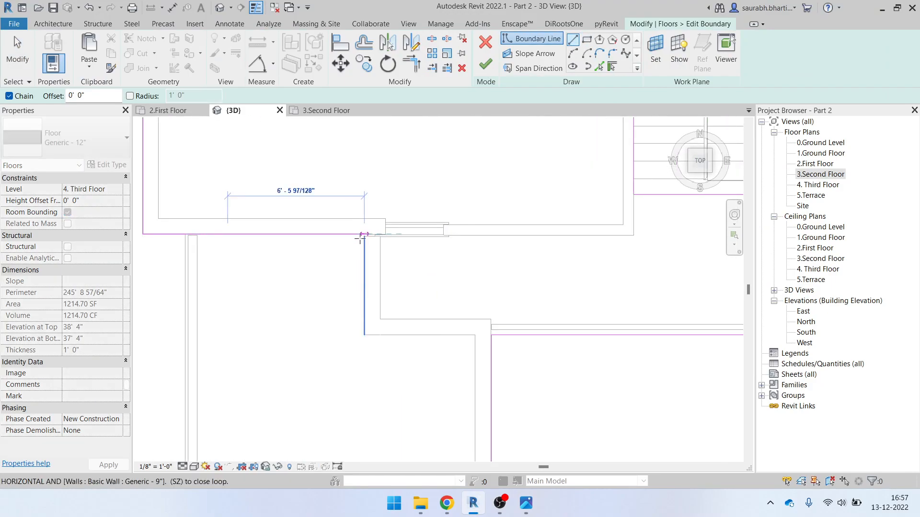
pyautogui.click(364, 235)
pyautogui.click(365, 336)
pyautogui.click(476, 335)
pyautogui.scroll(-3, 482, 366)
pyautogui.moveTo(496, 418); pyautogui.dragTo(448, 349, button='middle')
pyautogui.scroll(4, 438, 353)
pyautogui.click(437, 353)
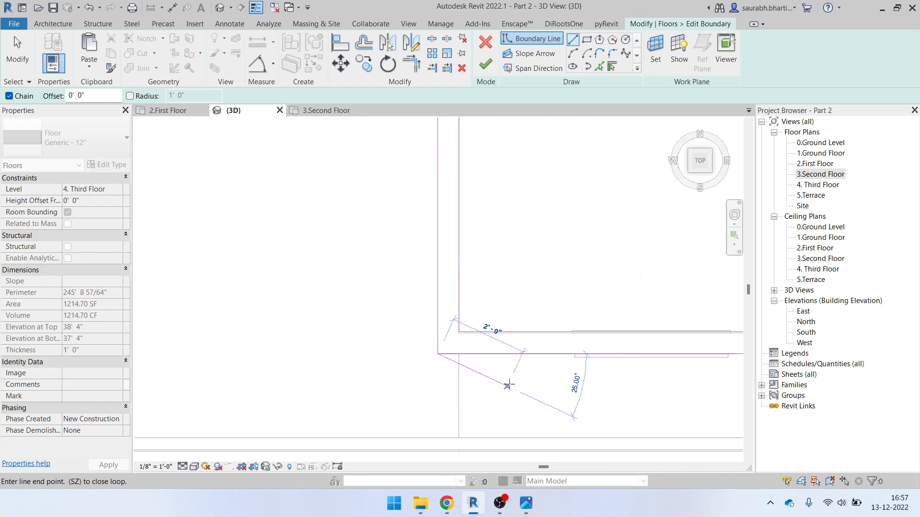
pyautogui.press('Escape')
pyautogui.press('Escape')
# Trim the horizontal boundary line to the outer vertical line to close the corner (TR)
pyautogui.press('t')
pyautogui.press('r')
pyautogui.click(450, 353)
pyautogui.click(438, 324)
pyautogui.scroll(-4, 479, 378)
pyautogui.scroll(7, 511, 365)
pyautogui.press('Escape')
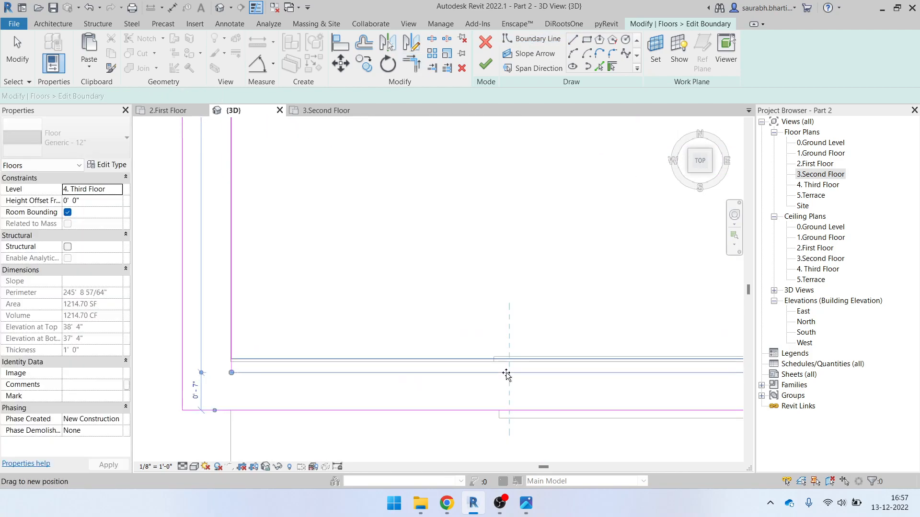
pyautogui.click(506, 373)
pyautogui.scroll(-5, 505, 369)
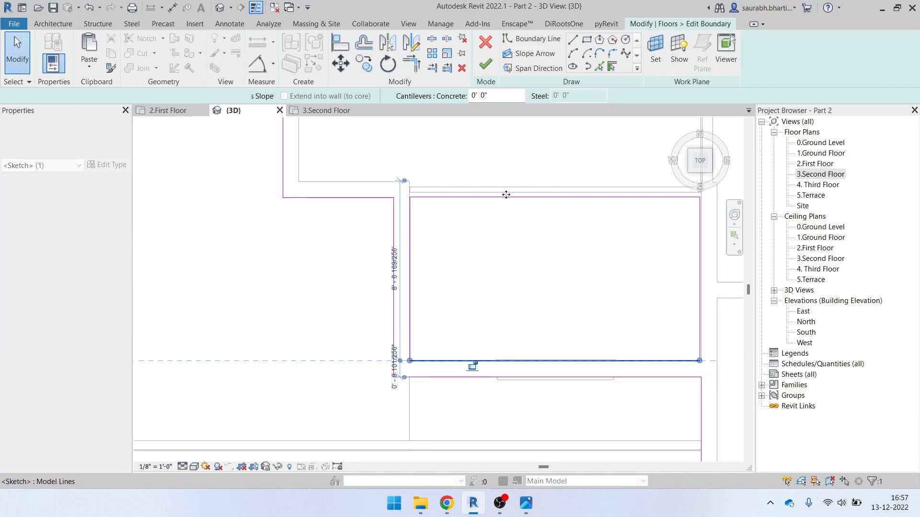
pyautogui.press('Escape')
# Finish the boundary, attach the walls below to the floor, and unjoin conflicting walls
pyautogui.click(484, 65)
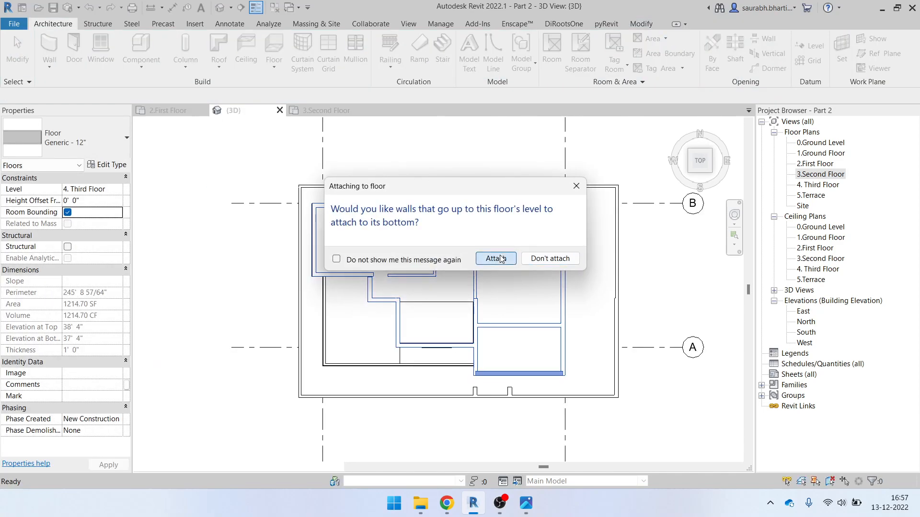
pyautogui.click(496, 258)
pyautogui.click(394, 293)
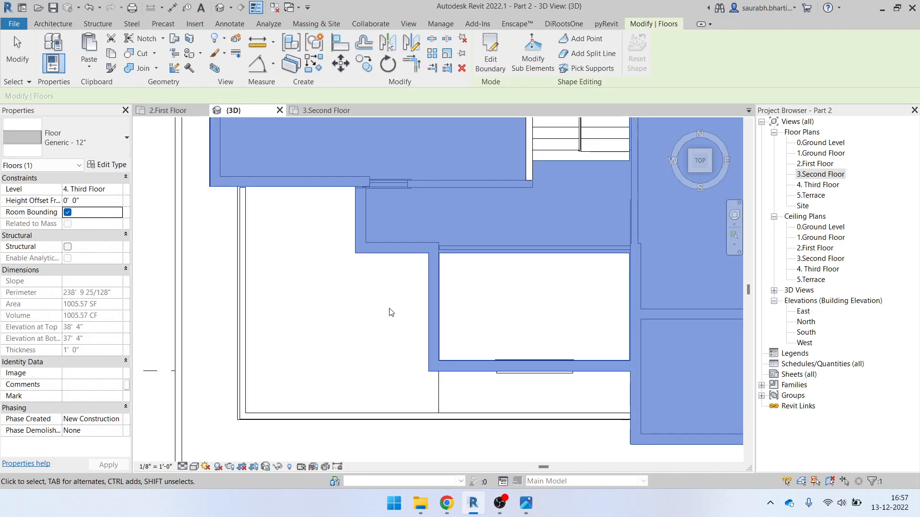
pyautogui.press('Escape')
# In the default 3D view, delete the inner opening's sketch loop from the Third Floor slab
pyautogui.click(226, 12)
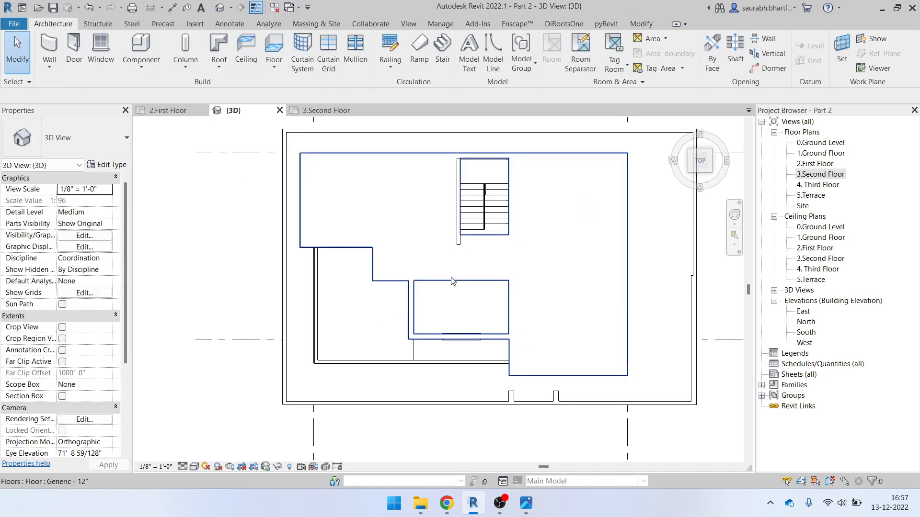
pyautogui.scroll(5, 474, 269)
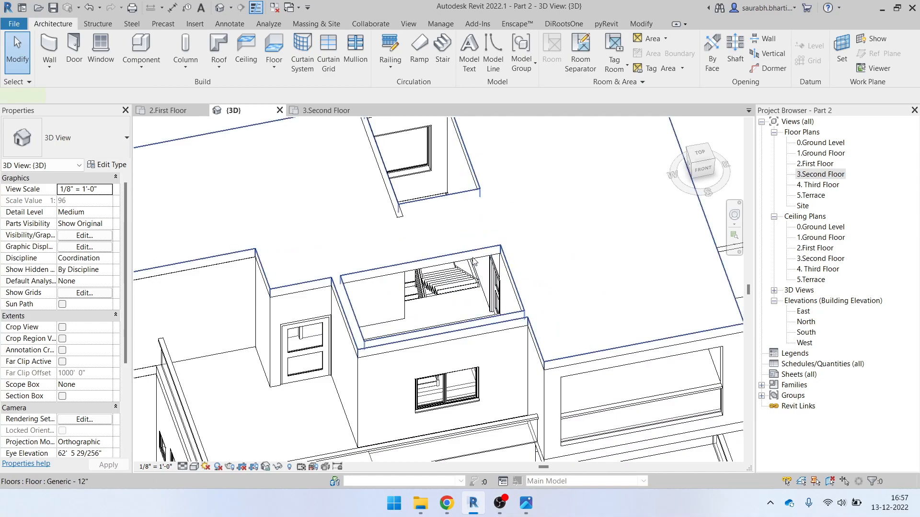
pyautogui.click(474, 262)
pyautogui.scroll(-4, 475, 269)
pyautogui.click(488, 53)
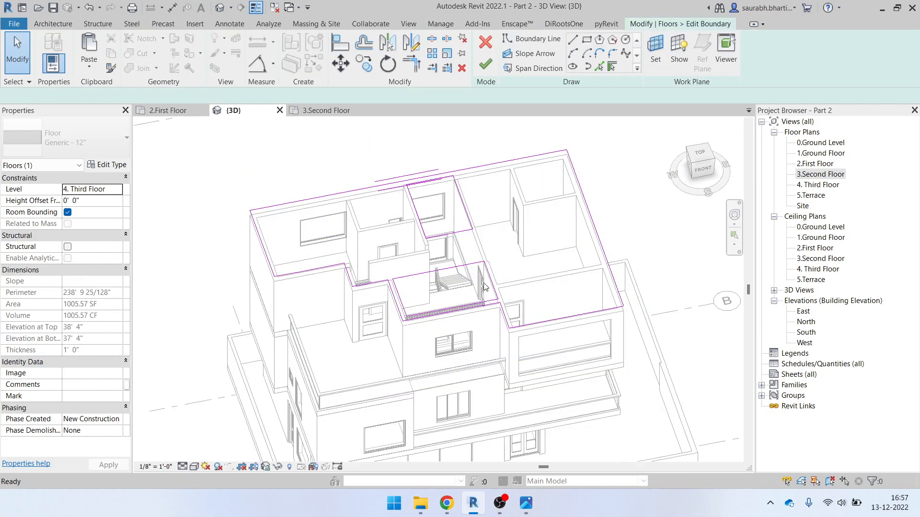
pyautogui.click(492, 276)
pyautogui.press('Delete')
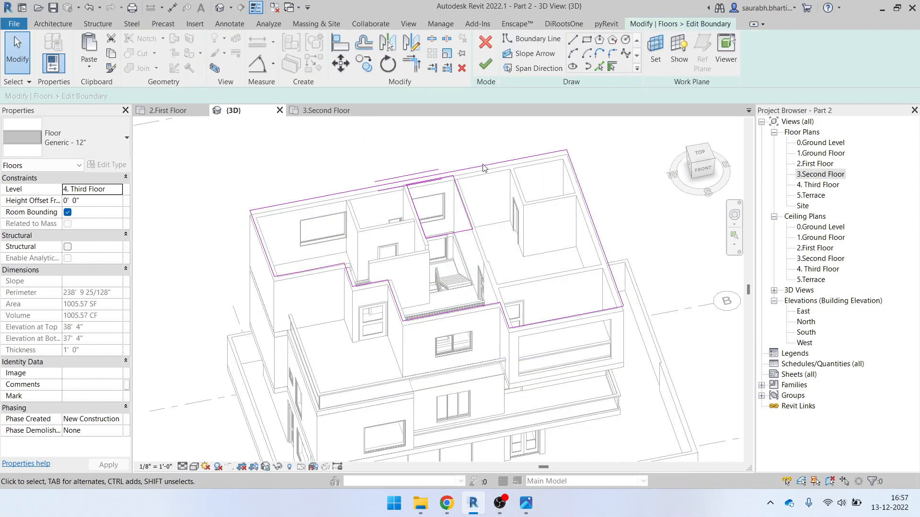
# Finish the slab edit, attach the walls below, unjoin conflicts, and inspect the building
pyautogui.click(485, 69)
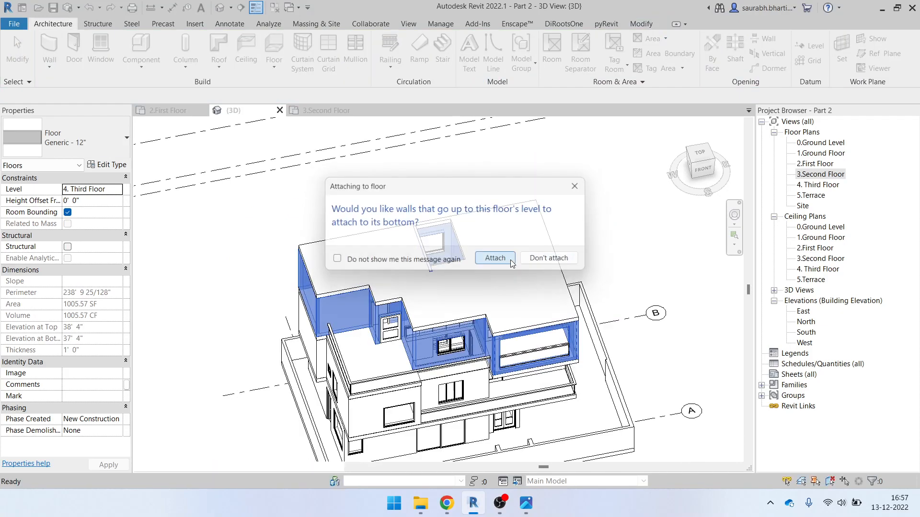
pyautogui.click(504, 258)
pyautogui.click(385, 289)
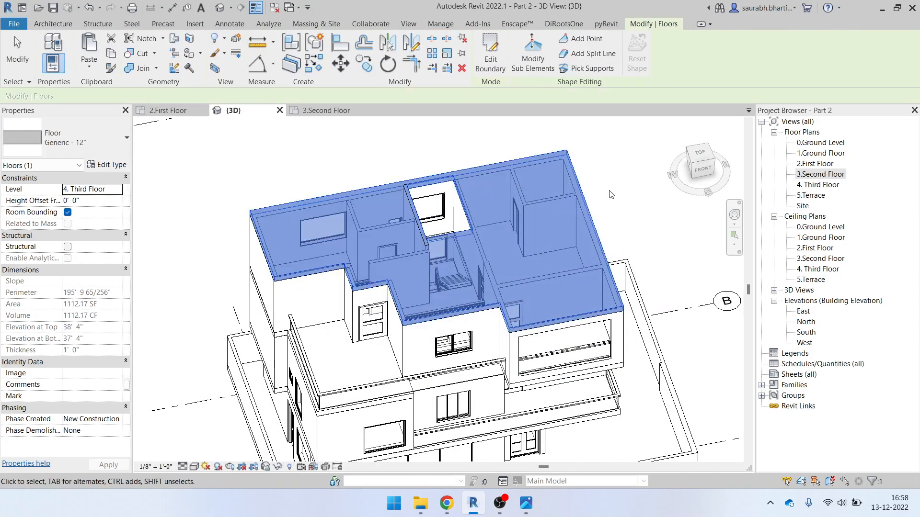
pyautogui.press('Escape')
pyautogui.scroll(-3, 628, 381)
pyautogui.keyDown('shift'); pyautogui.moveTo(627, 380); pyautogui.dragTo(507, 376, button='middle'); pyautogui.keyUp('shift')
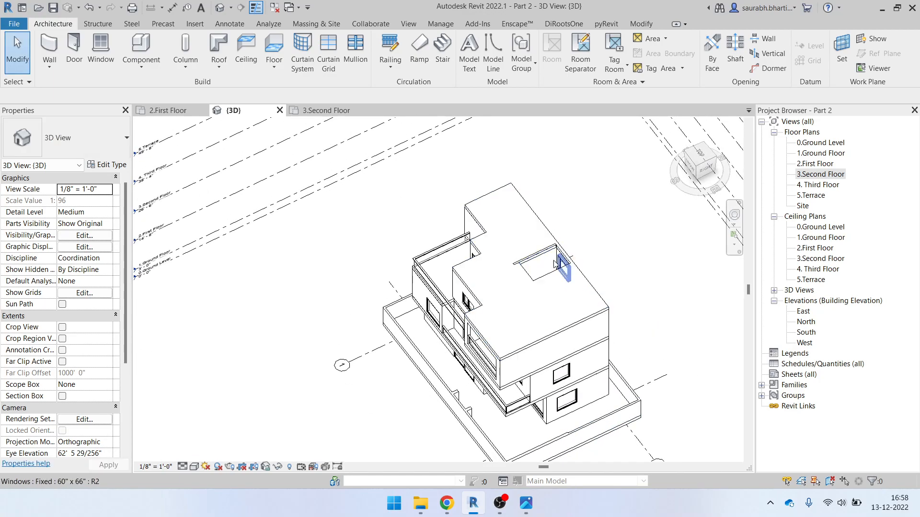
pyautogui.scroll(4, 540, 259)
pyautogui.scroll(-4, 486, 287)
pyautogui.moveTo(486, 288)
pyautogui.keyDown('shift'); pyautogui.mouseDown(button='middle')
pyautogui.moveTo(428, 281)
pyautogui.moveTo(498, 290)
pyautogui.mouseUp(button='middle'); pyautogui.keyUp('shift')
pyautogui.scroll(-5, 418, 279)
pyautogui.click(527, 503)
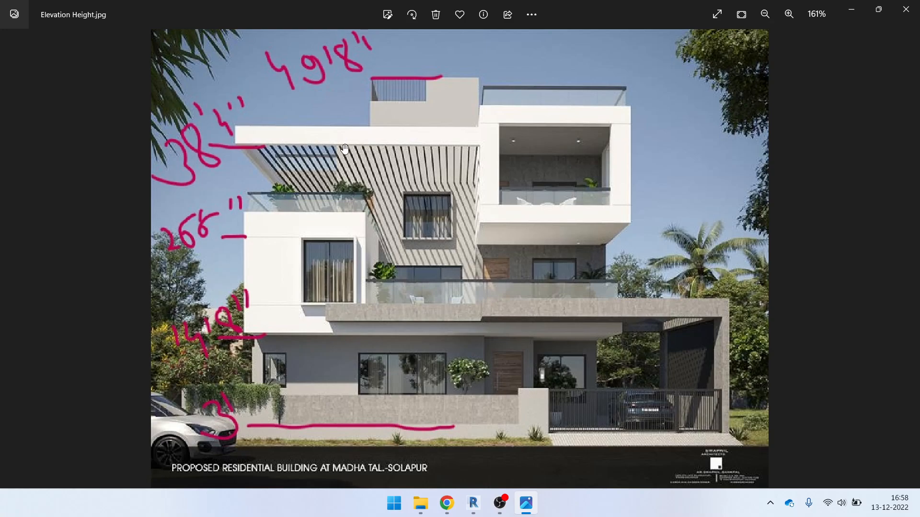
pyautogui.scroll(6, 330, 164)
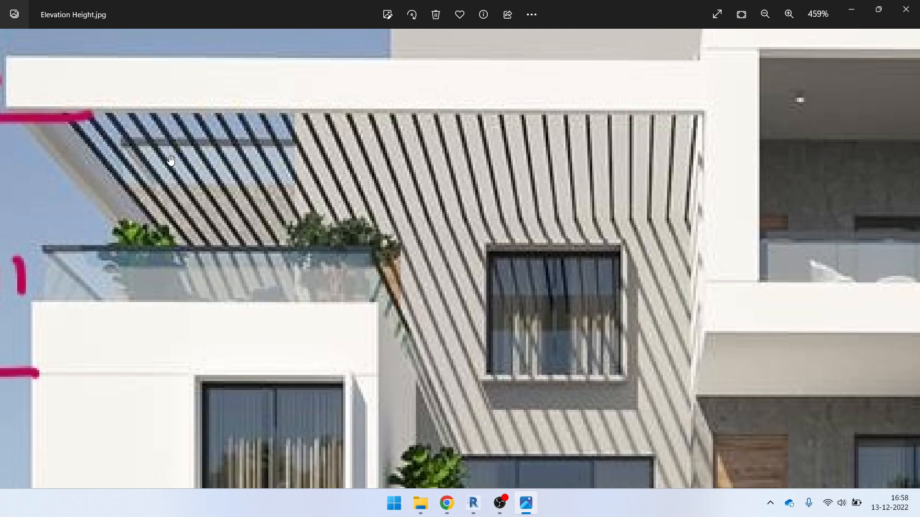
pyautogui.scroll(-6, 455, 181)
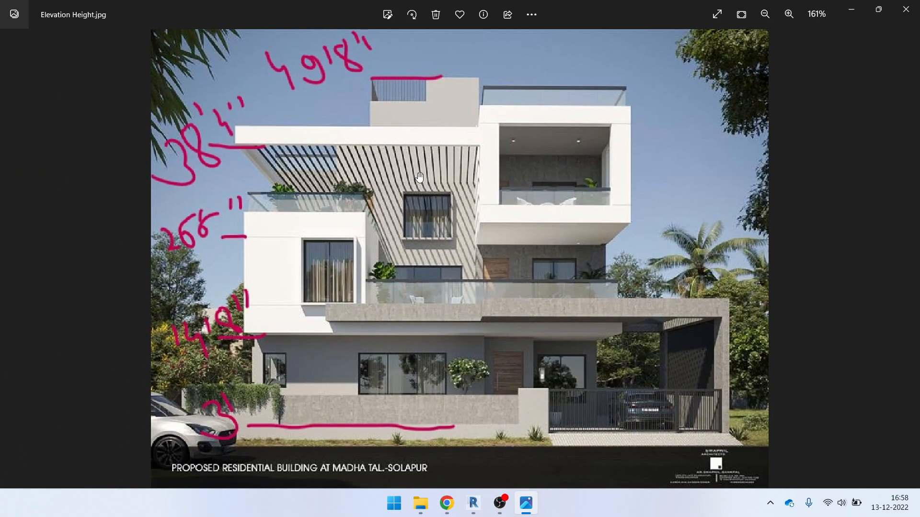
pyautogui.scroll(4, 419, 178)
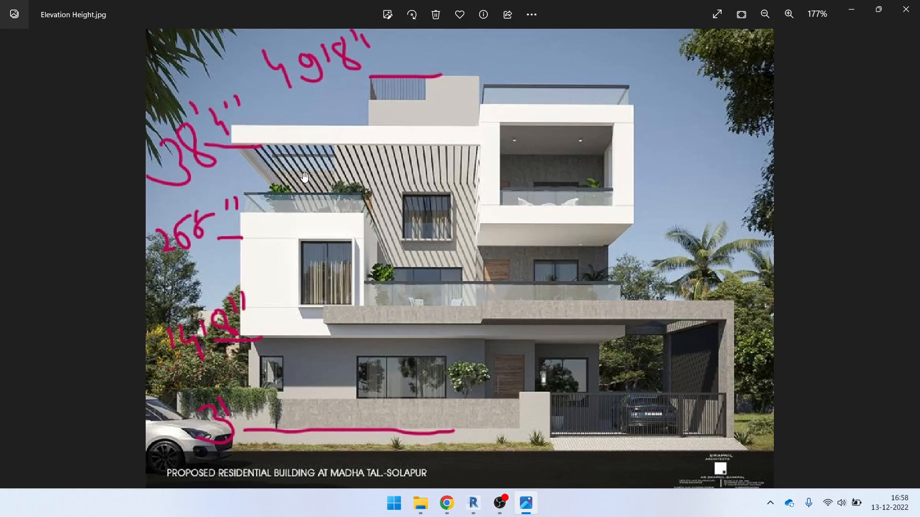
pyautogui.scroll(-6, 220, 170)
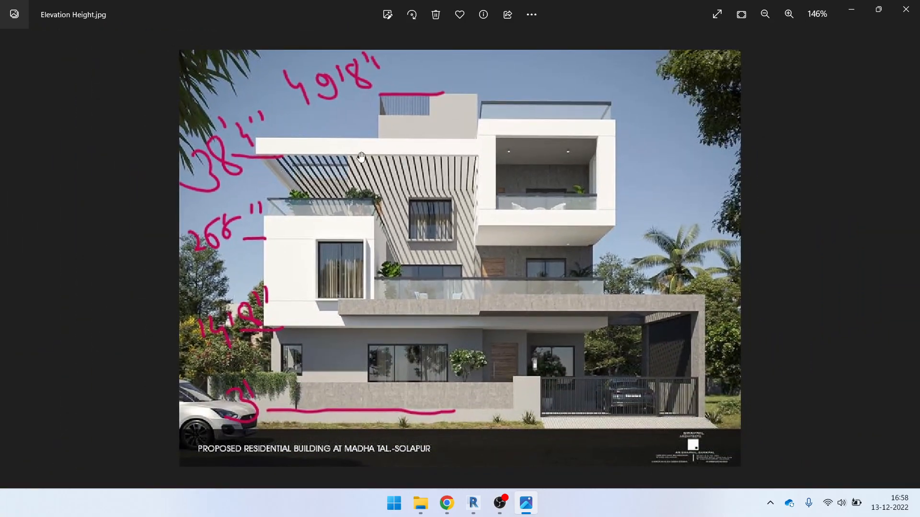
pyautogui.scroll(1, 314, 177)
pyautogui.scroll(-3, 306, 181)
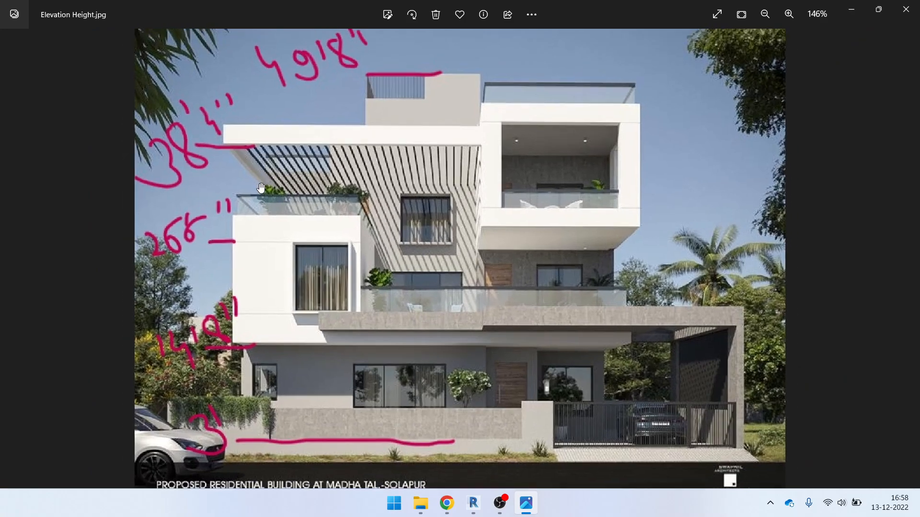
pyautogui.scroll(2, 346, 187)
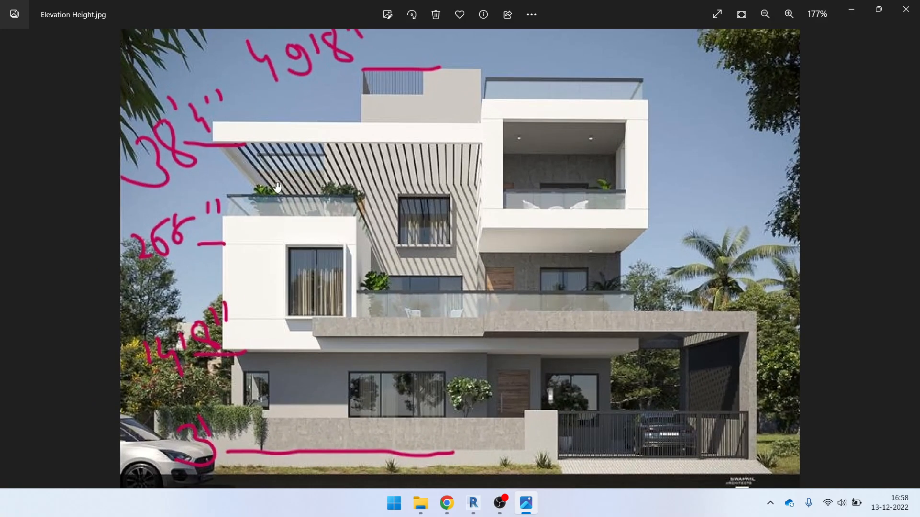
pyautogui.scroll(5, 417, 311)
# Orbit over the upper terrace and view the building from the top
pyautogui.keyDown('shift'); pyautogui.moveTo(406, 306); pyautogui.dragTo(443, 320, button='middle'); pyautogui.keyUp('shift')
pyautogui.scroll(-1, 459, 314)
pyautogui.keyDown('shift'); pyautogui.moveTo(501, 337); pyautogui.dragTo(474, 354, button='middle'); pyautogui.keyUp('shift')
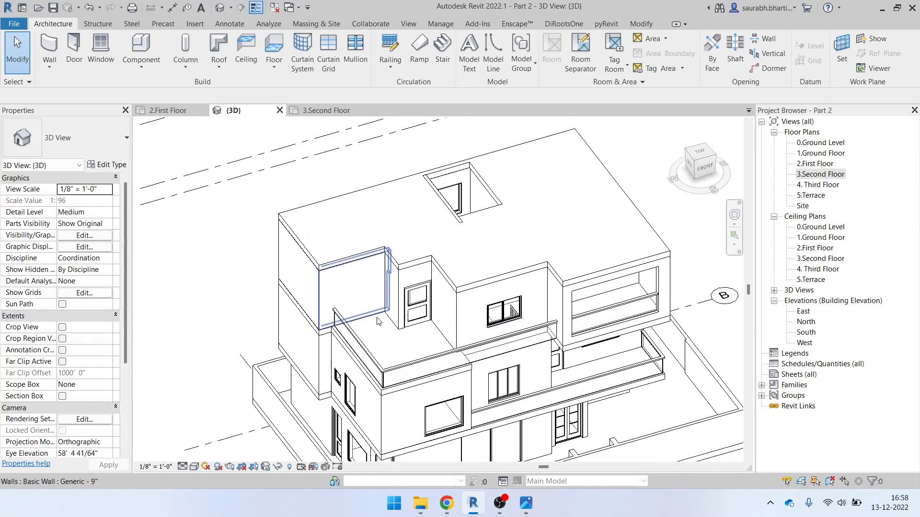
pyautogui.click(696, 154)
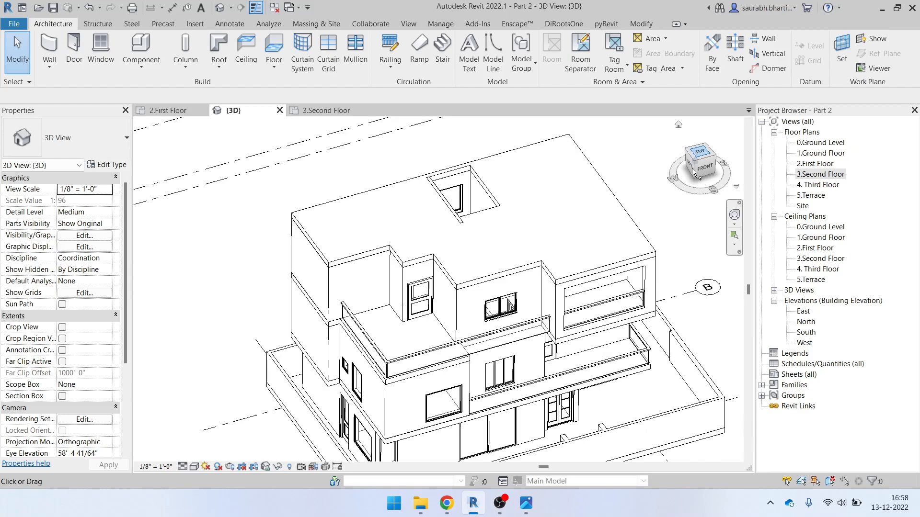
pyautogui.scroll(3, 365, 336)
pyautogui.scroll(-3, 365, 337)
pyautogui.keyDown('shift'); pyautogui.moveTo(503, 395); pyautogui.dragTo(558, 194, button='middle'); pyautogui.keyUp('shift')
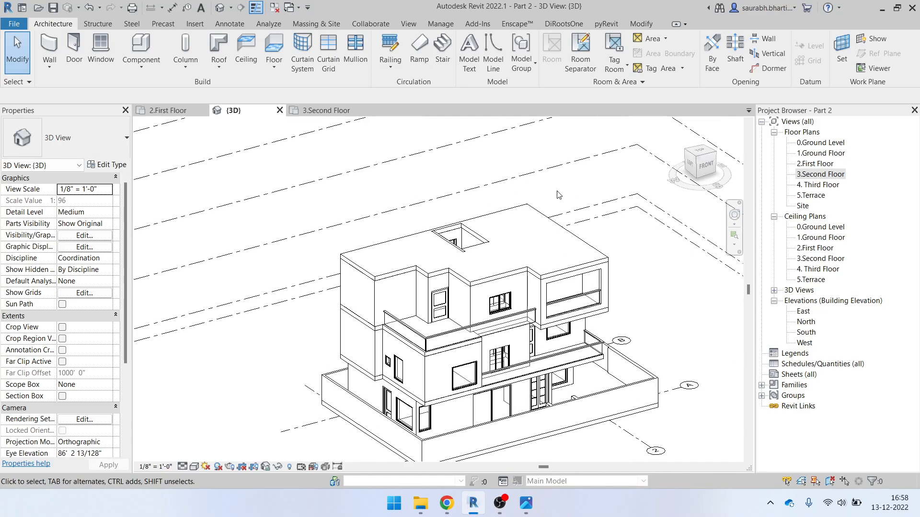
pyautogui.scroll(1, 547, 199)
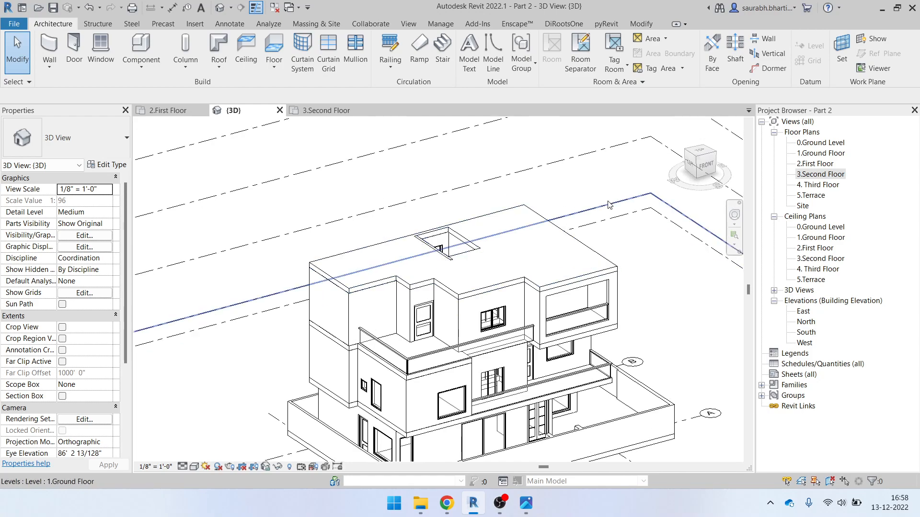
pyautogui.keyDown('shift'); pyautogui.moveTo(433, 355); pyautogui.dragTo(426, 325, button='middle'); pyautogui.keyUp('shift')
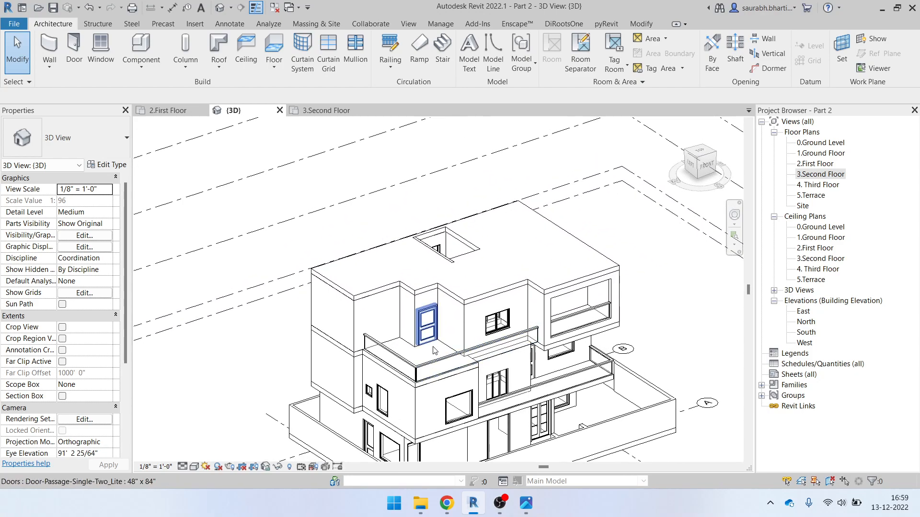
pyautogui.click(700, 150)
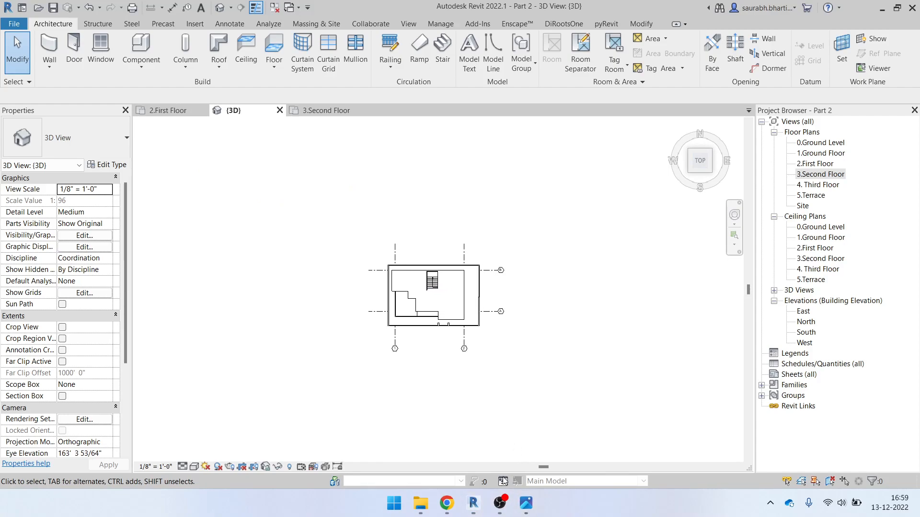
# Glance at the elevation reference photo, then choose 'Save the project' in the reminder
pyautogui.click(526, 501)
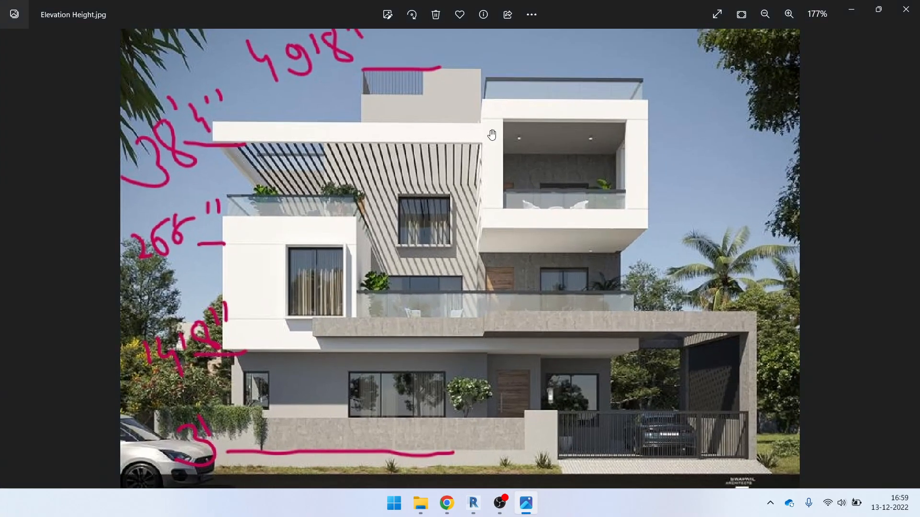
pyautogui.click(851, 10)
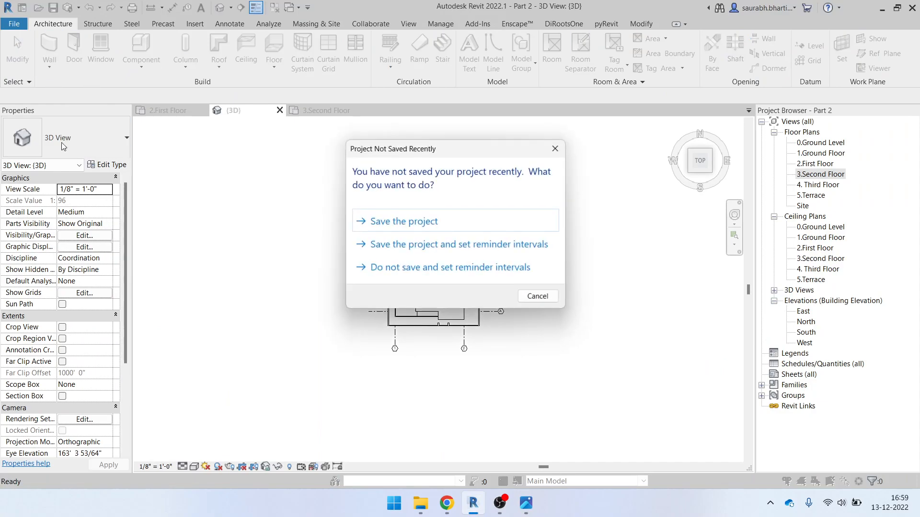
pyautogui.click(422, 221)
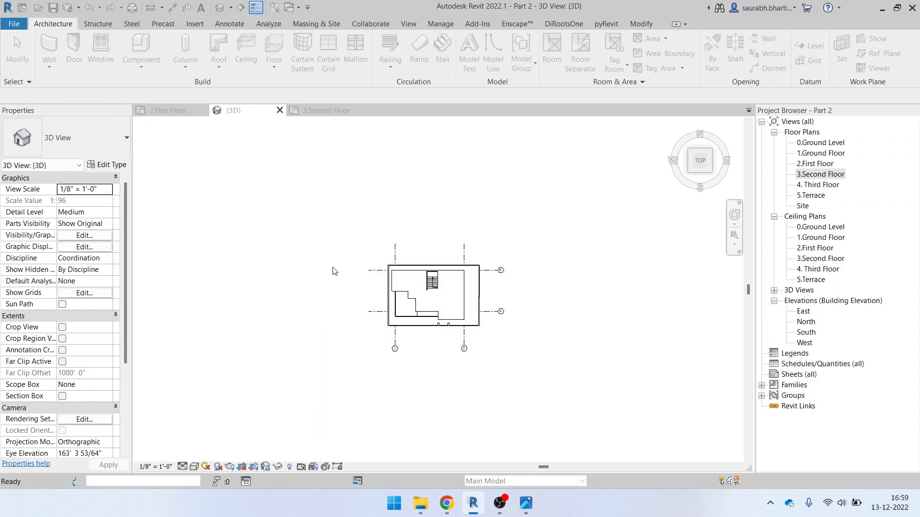
# Start the Wall tool (WA) with the Basic Wall Generic - 6" type
pyautogui.press('w')
pyautogui.press('a')
pyautogui.scroll(2, 429, 301)
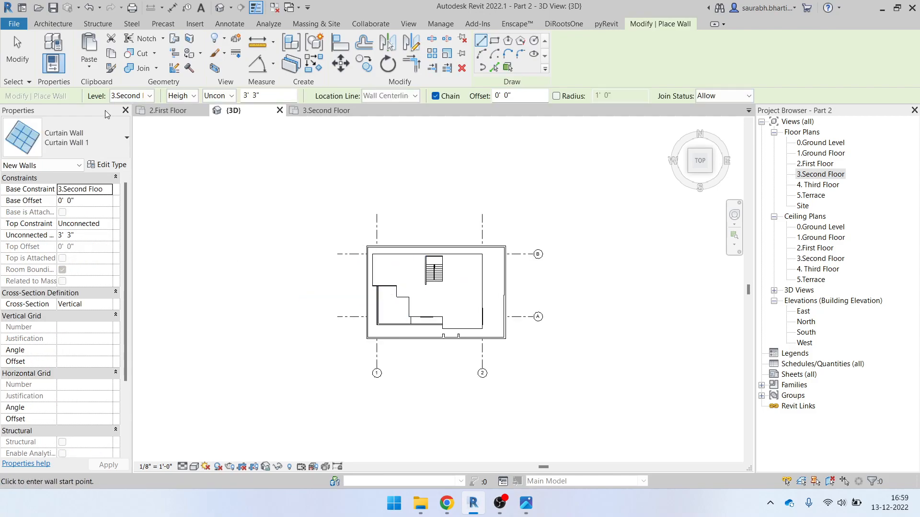
pyautogui.click(70, 27)
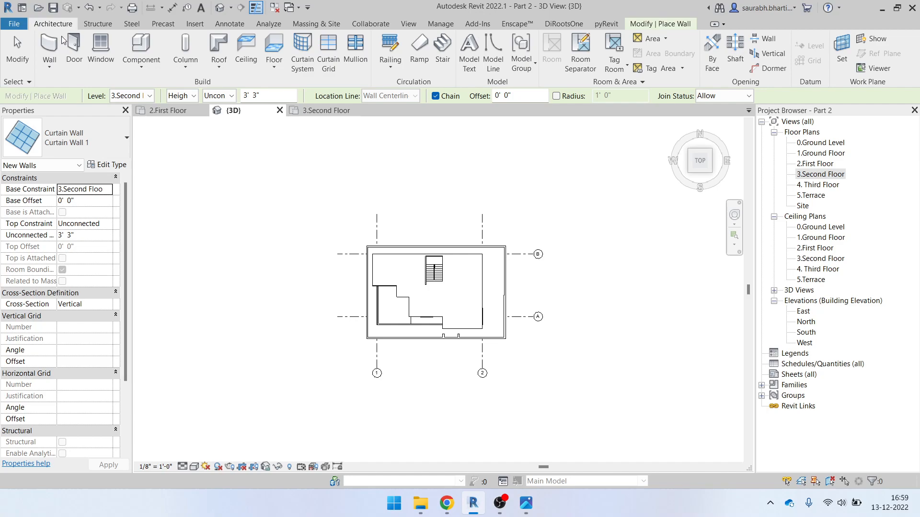
pyautogui.click(49, 49)
pyautogui.click(99, 137)
pyautogui.scroll(6, 76, 254)
pyautogui.click(62, 195)
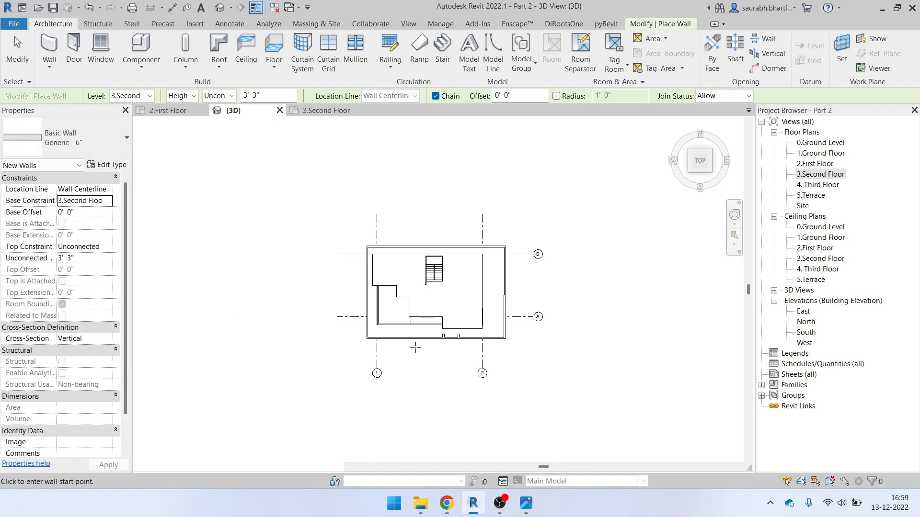
# In the 3.Second Floor plan, draw a wall from the terrace's top-left to bottom-left corner
pyautogui.scroll(5, 419, 312)
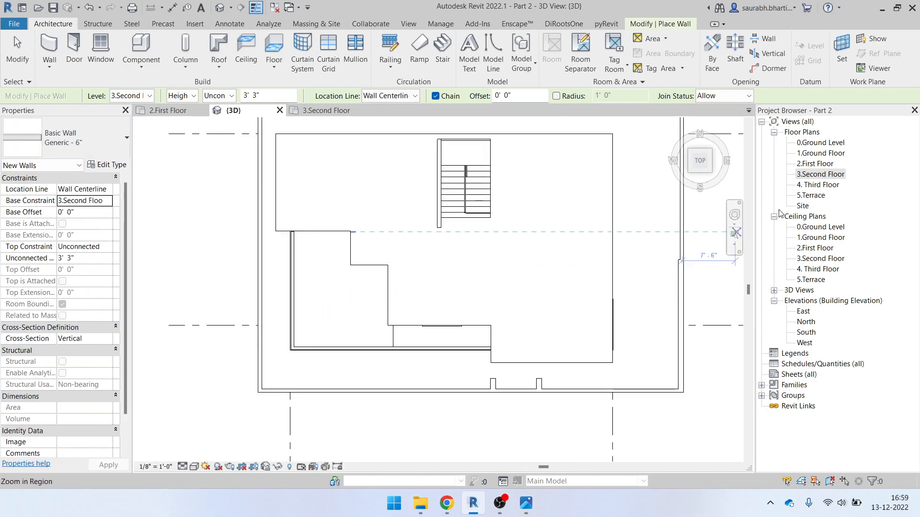
pyautogui.doubleClick(815, 174)
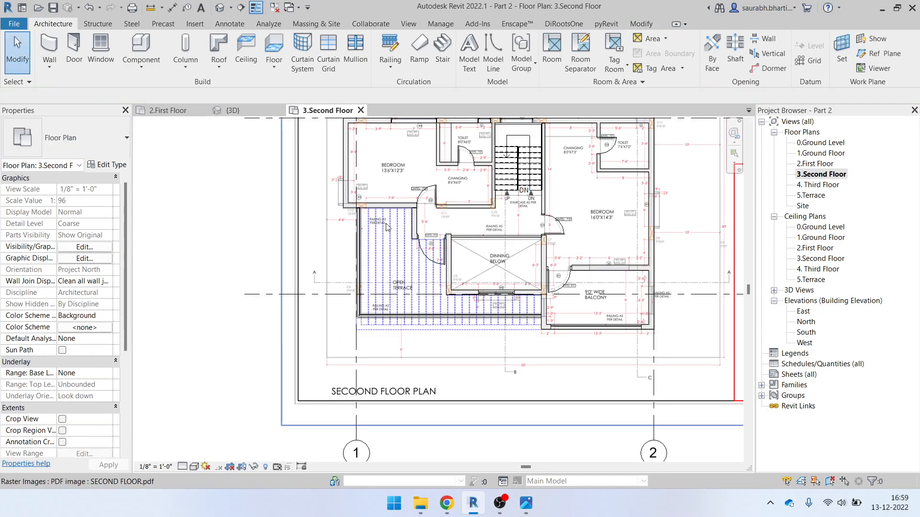
pyautogui.scroll(3, 558, 164)
pyautogui.click(47, 65)
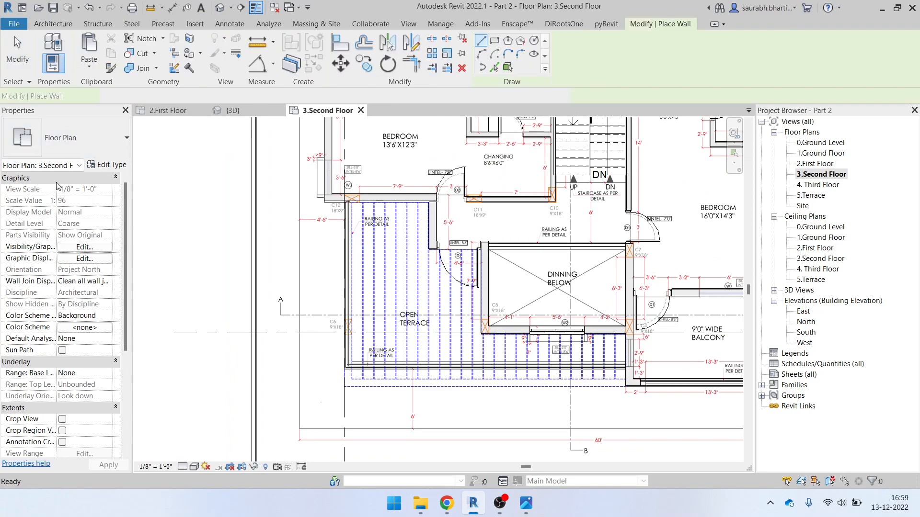
pyautogui.scroll(2, 342, 218)
pyautogui.scroll(4, 334, 185)
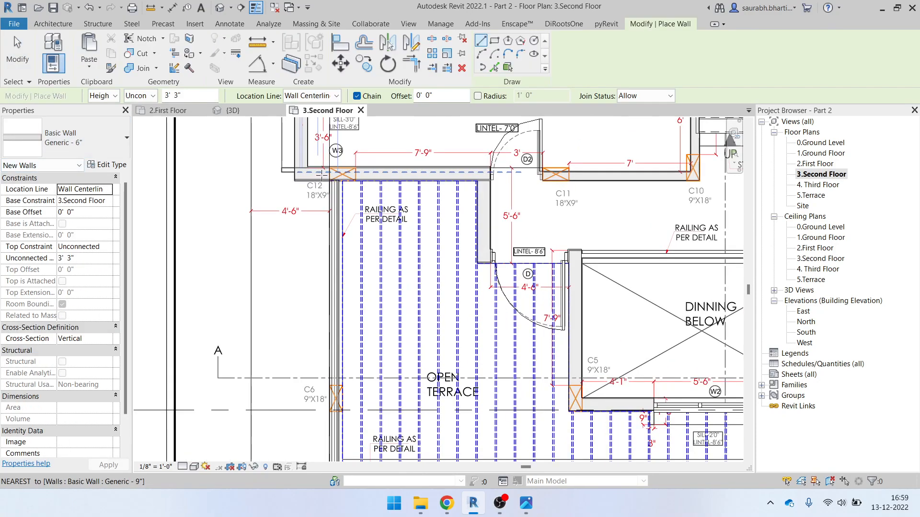
pyautogui.click(343, 182)
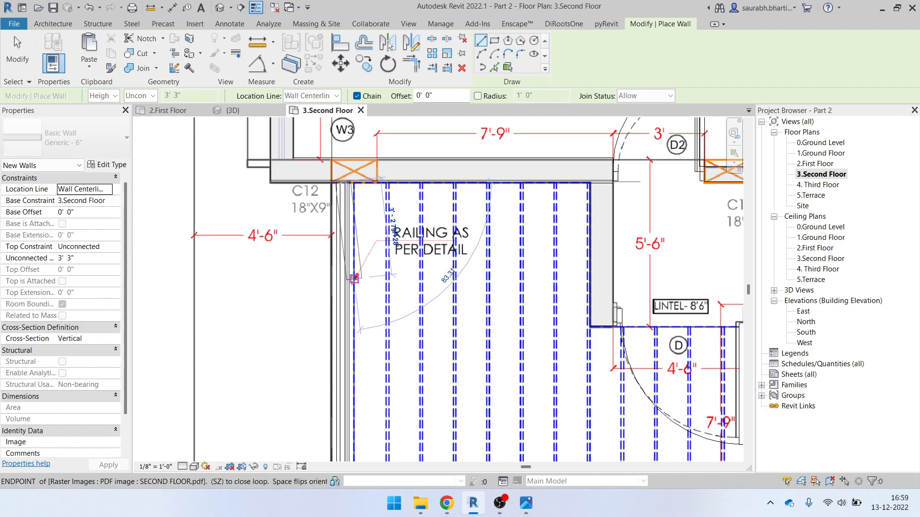
pyautogui.scroll(-2, 348, 282)
pyautogui.moveTo(349, 385); pyautogui.dragTo(344, 166, button='middle')
pyautogui.scroll(-1, 344, 166)
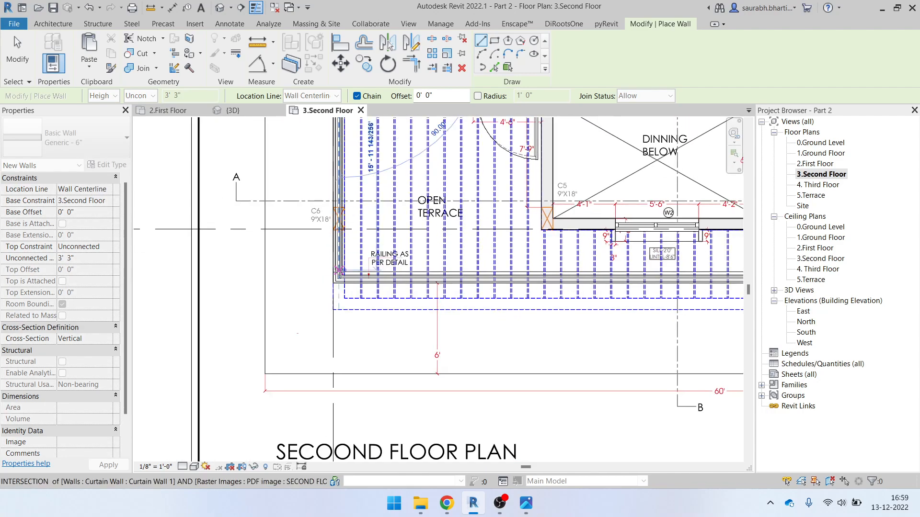
pyautogui.click(338, 278)
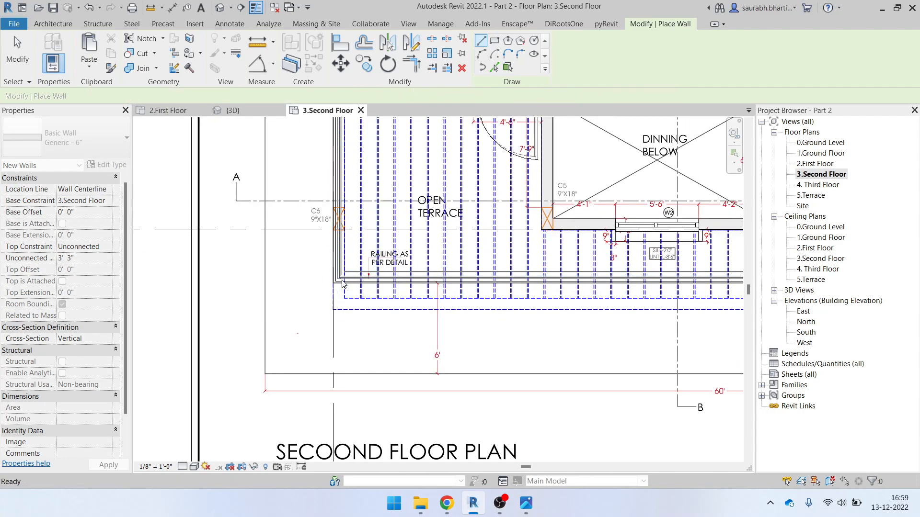
# Keep the base at 3.Second Floor, set Top Constraint to 4. Third Floor and Base Offset 9' 0"
pyautogui.click(109, 205)
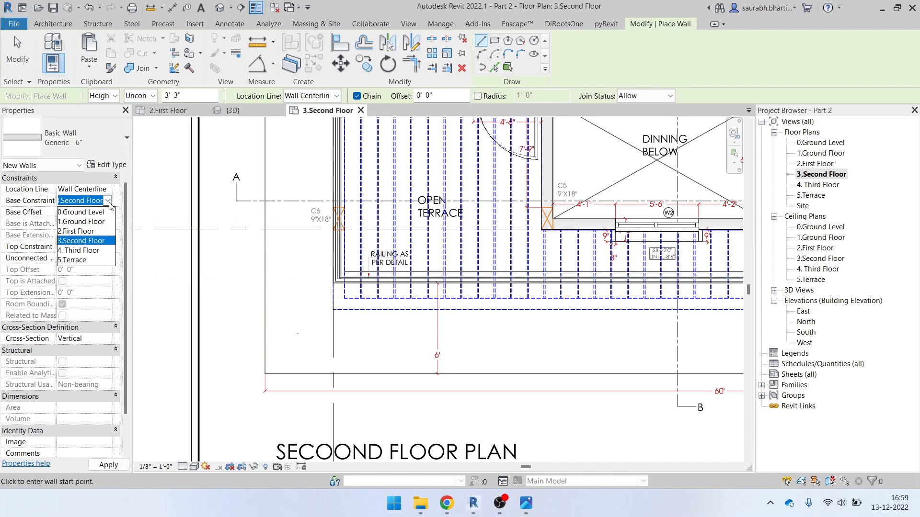
pyautogui.click(109, 205)
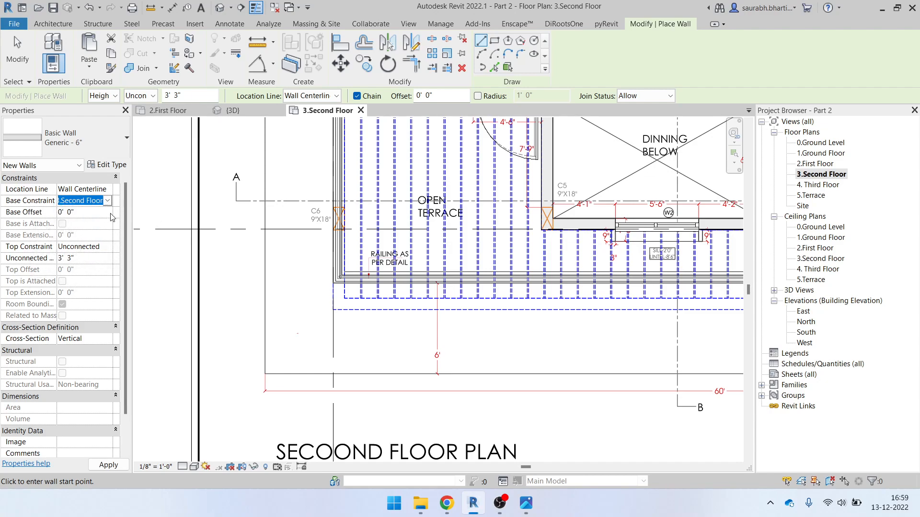
pyautogui.click(111, 248)
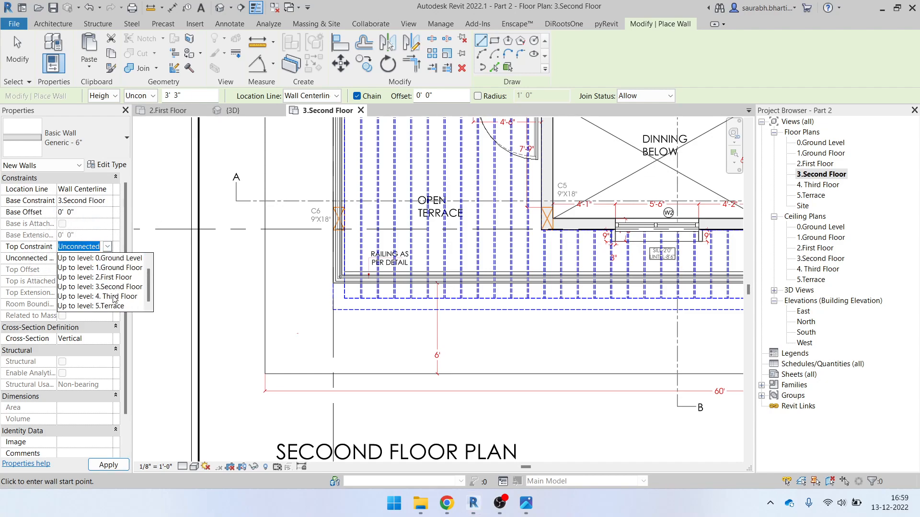
pyautogui.click(113, 298)
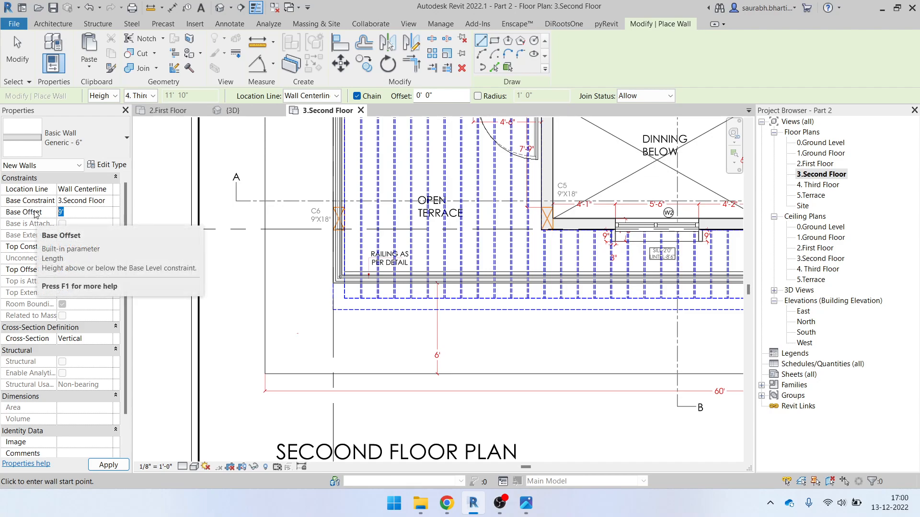
pyautogui.write('-9')
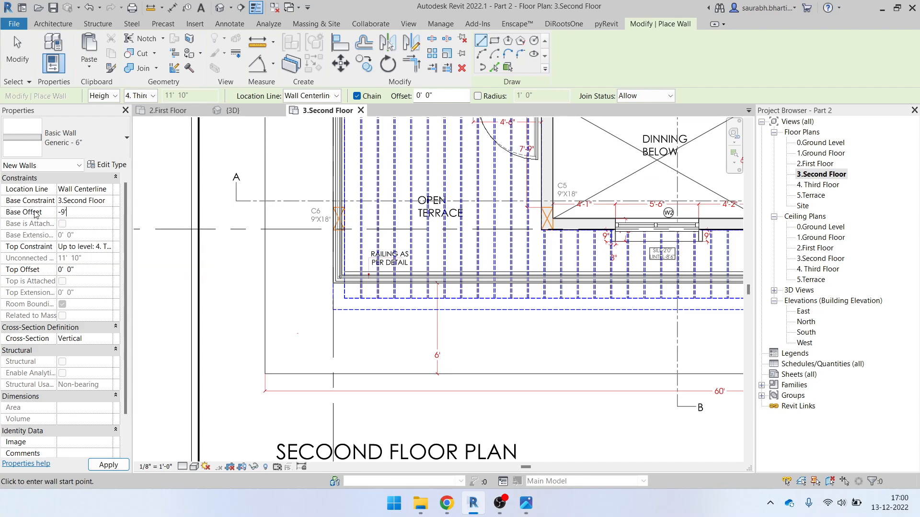
pyautogui.click(71, 217)
pyautogui.write('9')
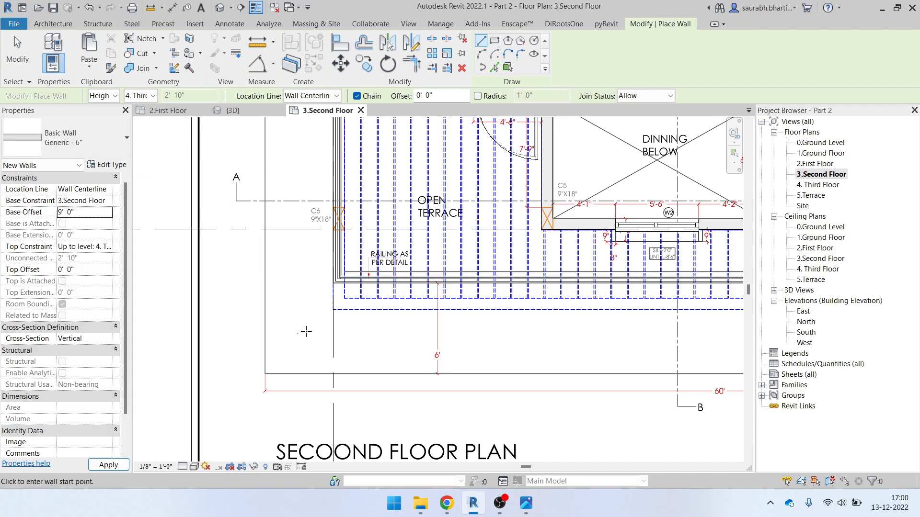
pyautogui.scroll(-2, 305, 327)
pyautogui.moveTo(360, 228); pyautogui.dragTo(385, 336, button='middle')
# Draw the parapet wall down the terrace's left edge to its lower-left corner
pyautogui.scroll(5, 367, 233)
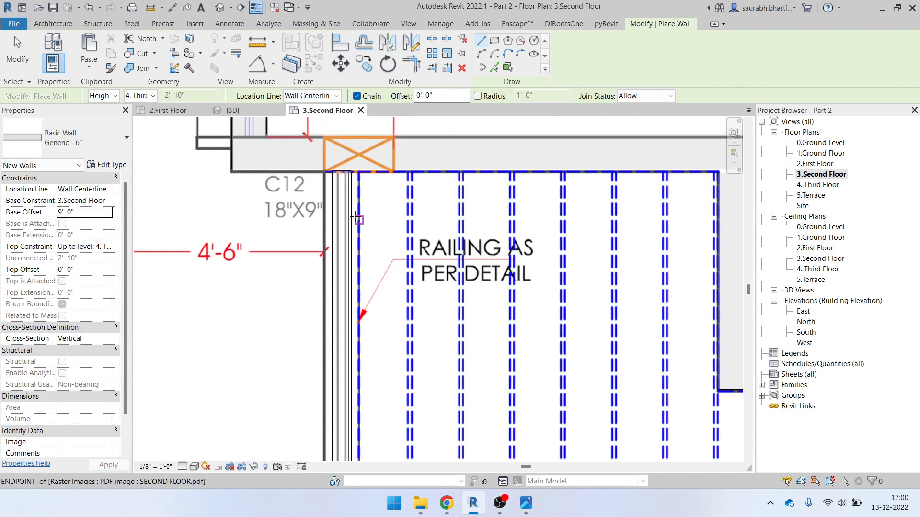
pyautogui.scroll(2, 342, 172)
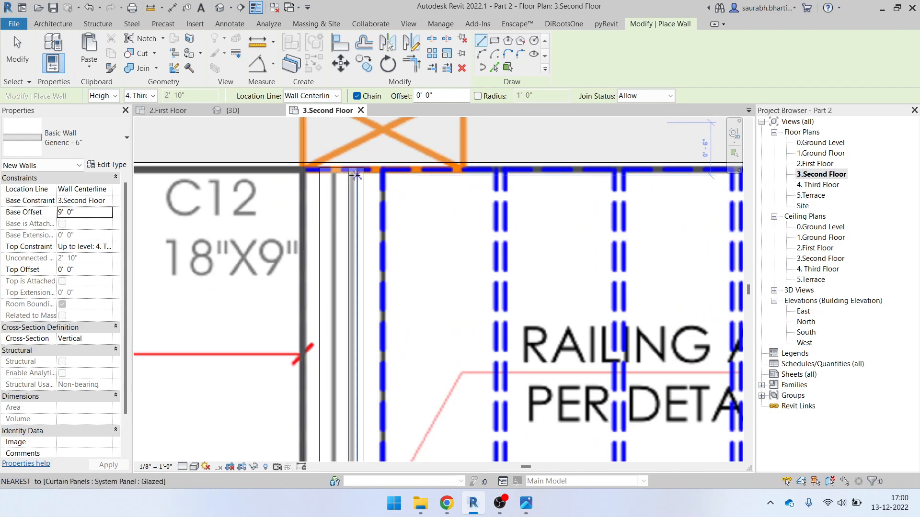
pyautogui.scroll(3, 333, 171)
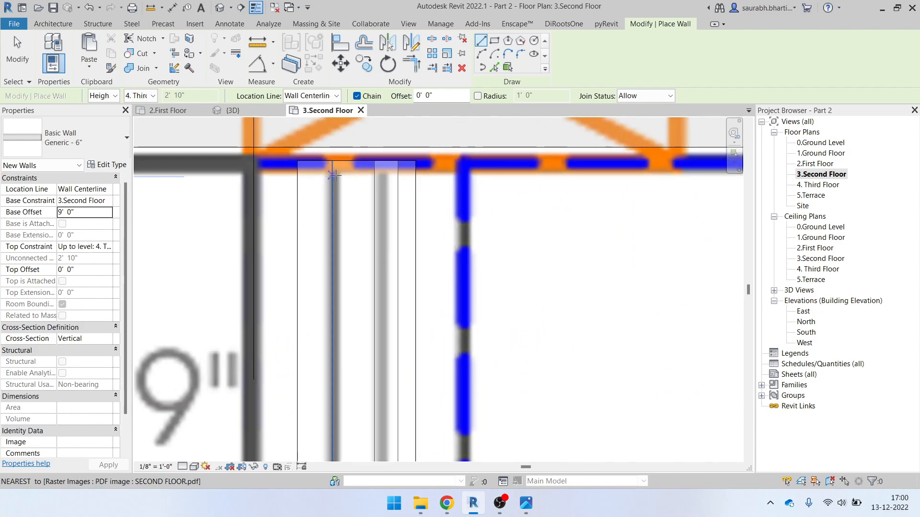
pyautogui.scroll(-5, 333, 173)
pyautogui.moveTo(362, 279); pyautogui.dragTo(358, 113, button='middle')
pyautogui.moveTo(347, 333); pyautogui.dragTo(379, 142, button='middle')
pyautogui.scroll(-6, 370, 215)
pyautogui.scroll(6, 366, 368)
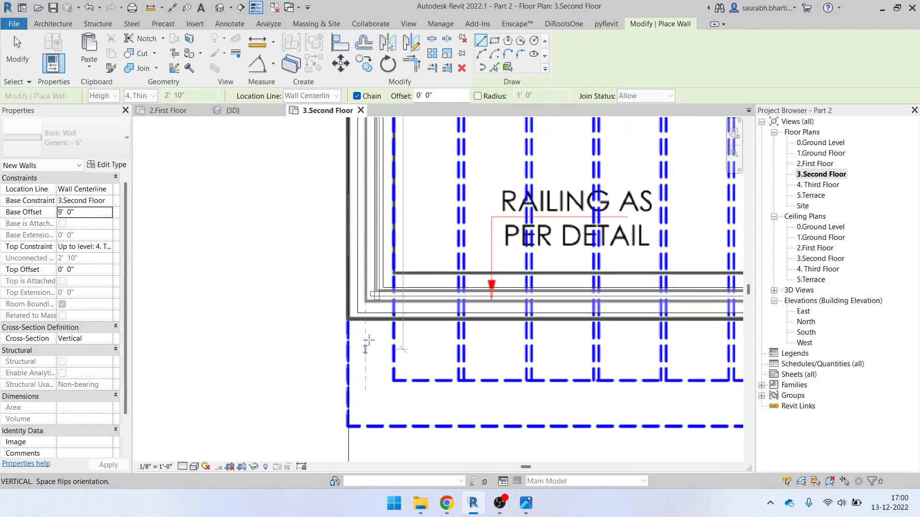
pyautogui.click(365, 301)
# Continue the parapet wall along the terrace's bottom edge to its bottom-right corner
pyautogui.moveTo(478, 305); pyautogui.dragTo(134, 292, button='middle')
pyautogui.moveTo(512, 293); pyautogui.dragTo(172, 297, button='middle')
pyautogui.moveTo(534, 293); pyautogui.dragTo(157, 299, button='middle')
pyautogui.moveTo(618, 316); pyautogui.dragTo(279, 309, button='middle')
pyautogui.moveTo(542, 307); pyautogui.dragTo(268, 305, button='middle')
pyautogui.scroll(4, 471, 294)
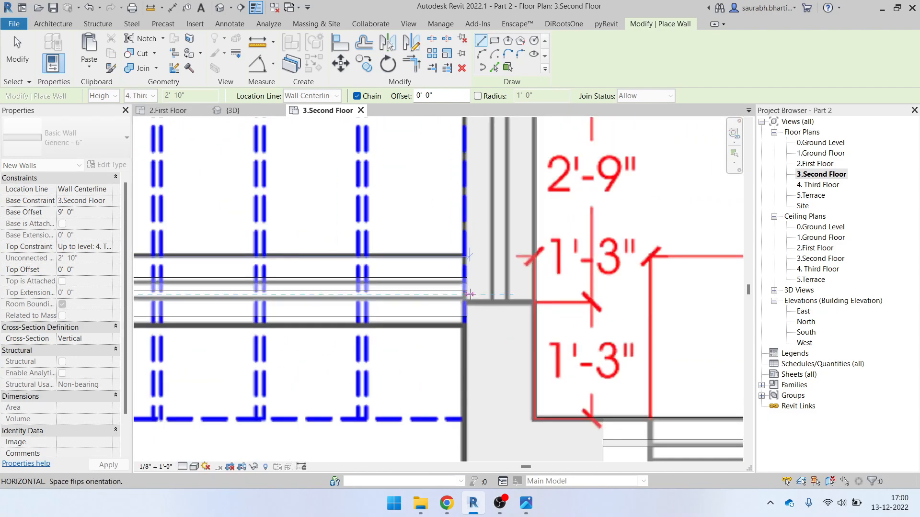
pyautogui.click(467, 295)
pyautogui.scroll(-5, 471, 287)
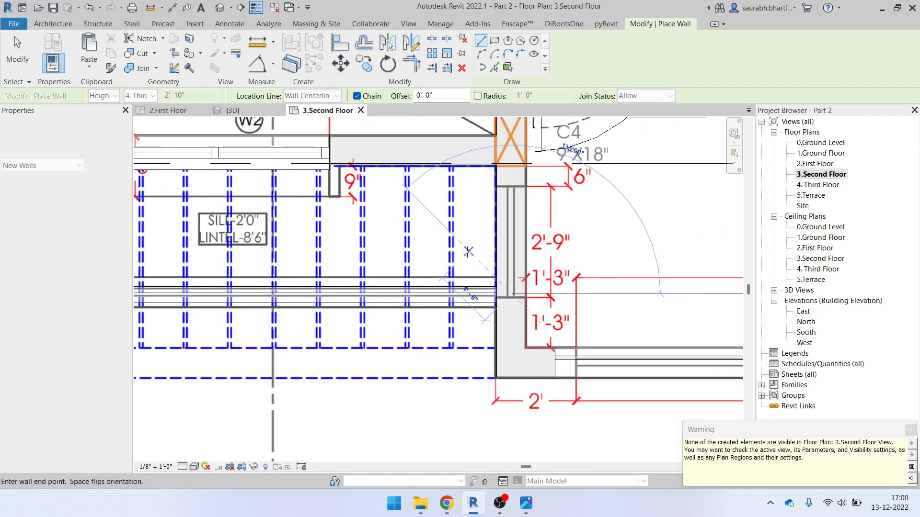
pyautogui.press('Escape')
pyautogui.press('Escape')
pyautogui.scroll(-3, 487, 321)
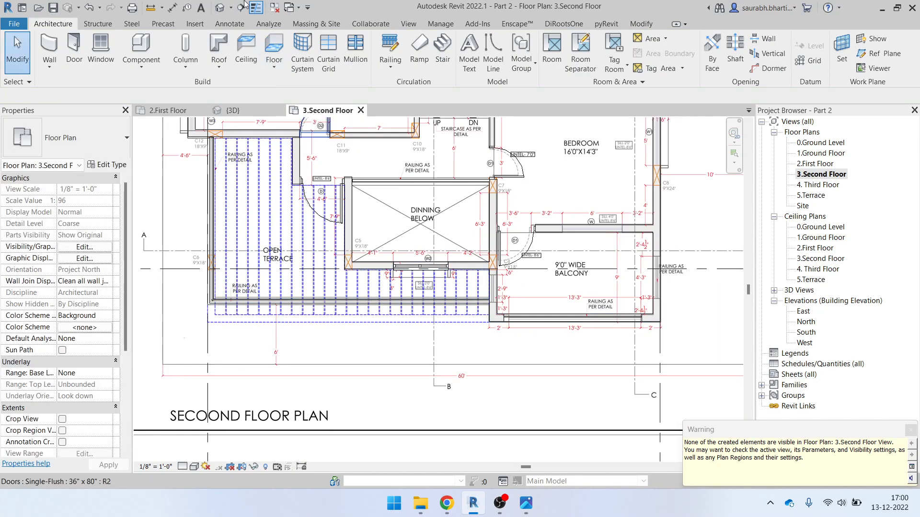
# Switch to the {3D} view, orbit the house, and compare it with Elevation Height.jpg
pyautogui.click(221, 8)
pyautogui.scroll(-2, 443, 305)
pyautogui.keyDown('shift'); pyautogui.moveTo(416, 340); pyautogui.dragTo(457, 178, button='middle'); pyautogui.keyUp('shift')
pyautogui.scroll(3, 438, 212)
pyautogui.keyDown('shift'); pyautogui.moveTo(443, 366); pyautogui.dragTo(507, 439, button='middle'); pyautogui.keyUp('shift')
pyautogui.click(531, 510)
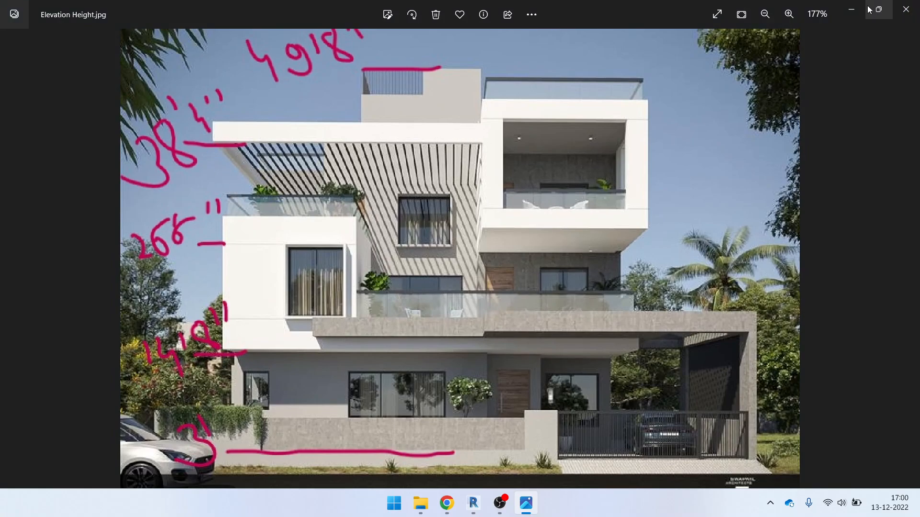
pyautogui.click(853, 10)
# Select the short and long parapet walls, check them against the reference, then clear the selection
pyautogui.keyDown('shift'); pyautogui.moveTo(375, 292); pyautogui.dragTo(434, 322, button='middle'); pyautogui.keyUp('shift')
pyautogui.click(357, 287)
pyautogui.keyDown('shift'); pyautogui.moveTo(357, 287); pyautogui.dragTo(278, 254, button='middle'); pyautogui.keyUp('shift')
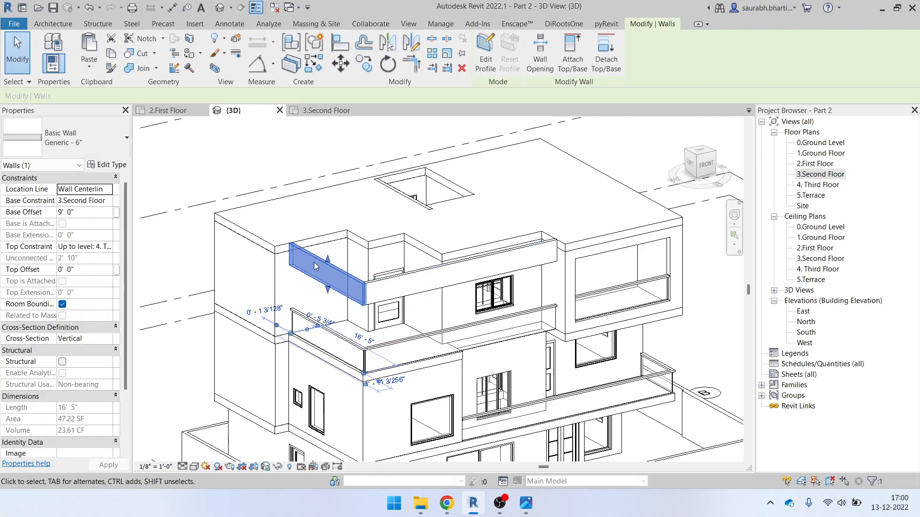
pyautogui.keyDown('ctrl'); pyautogui.click(405, 277); pyautogui.keyUp('ctrl')
pyautogui.click(529, 509)
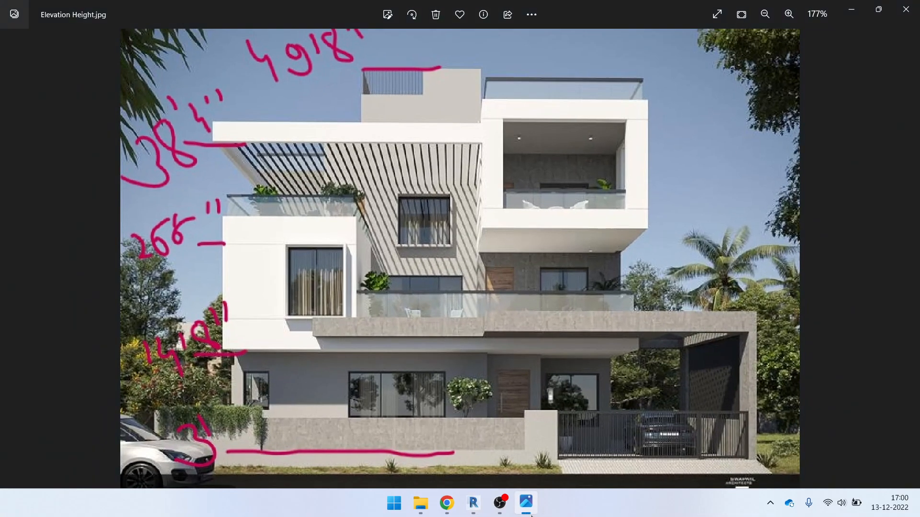
pyautogui.click(530, 515)
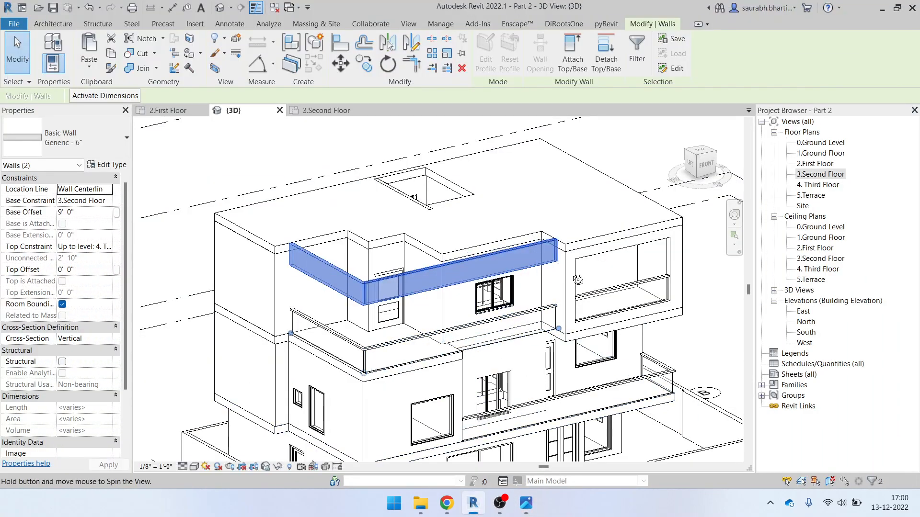
pyautogui.press('Escape')
pyautogui.scroll(3, 546, 240)
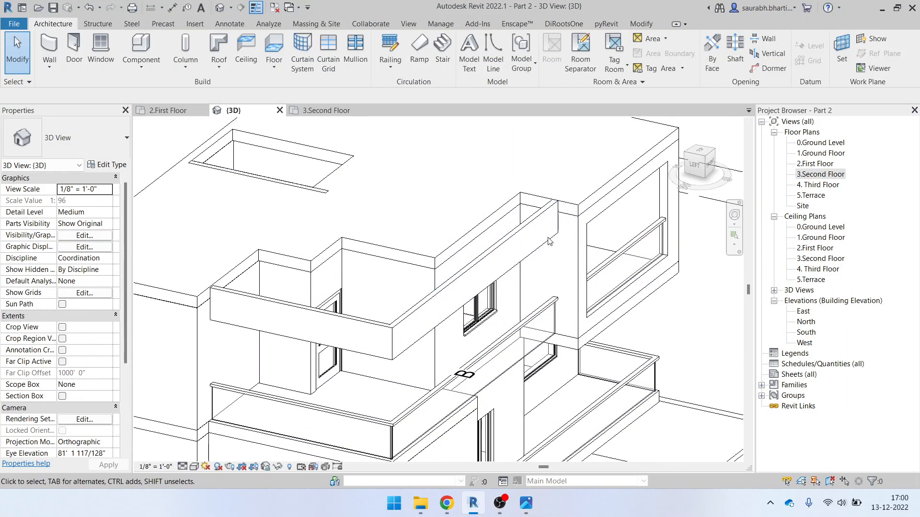
pyautogui.scroll(2, 544, 232)
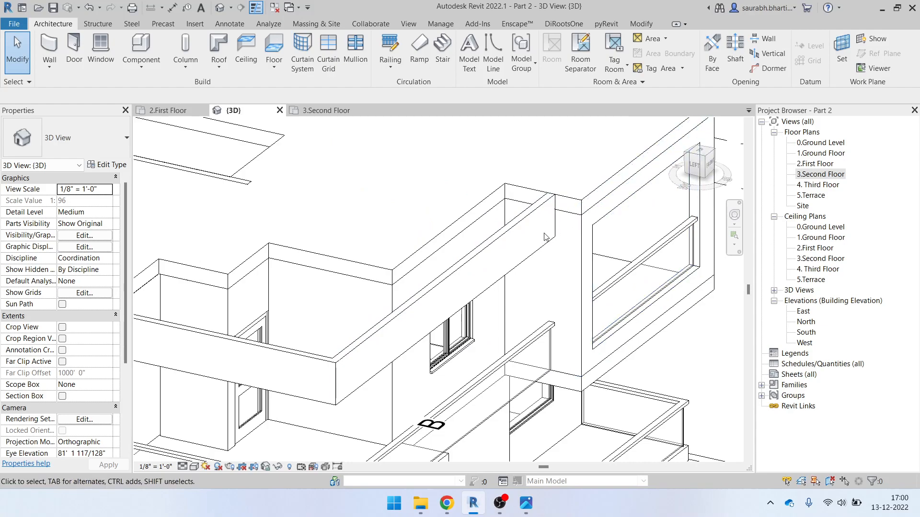
pyautogui.scroll(-2, 543, 238)
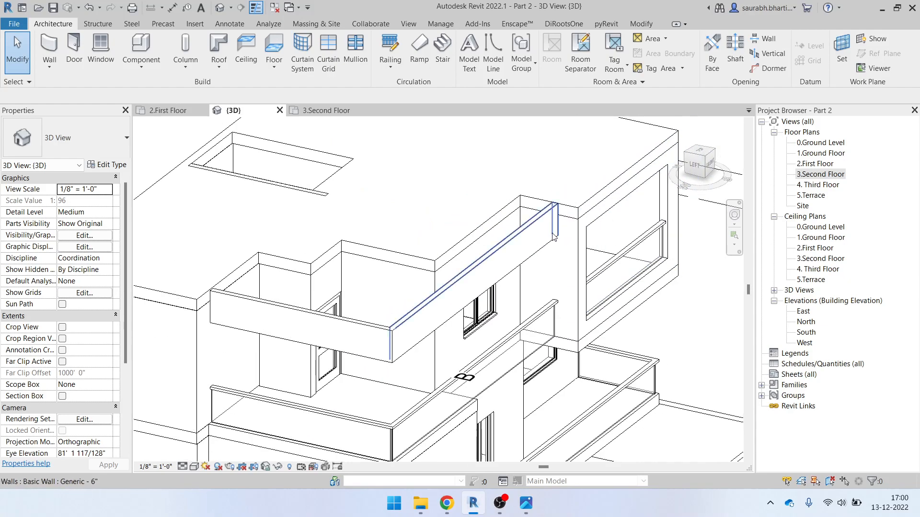
pyautogui.click(641, 24)
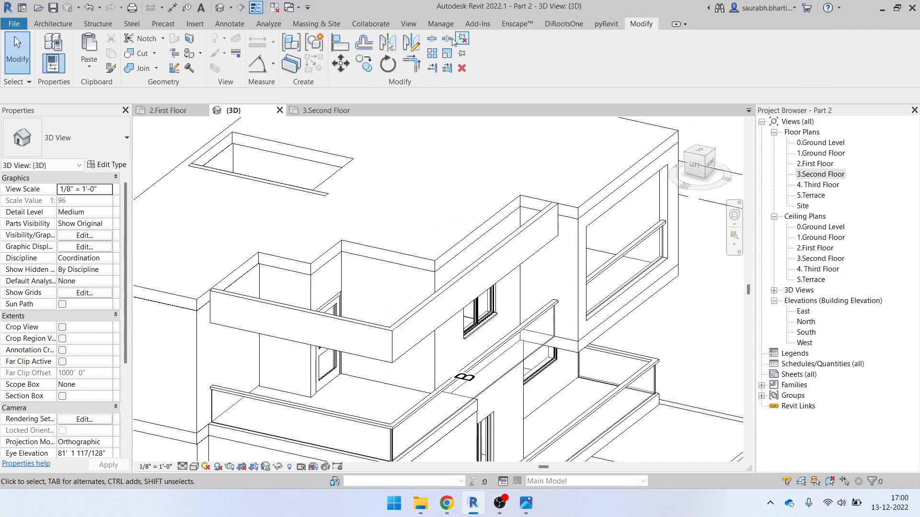
# Align the parapet walls flush with the outer wall face and the left wall face
pyautogui.click(341, 43)
pyautogui.scroll(2, 608, 216)
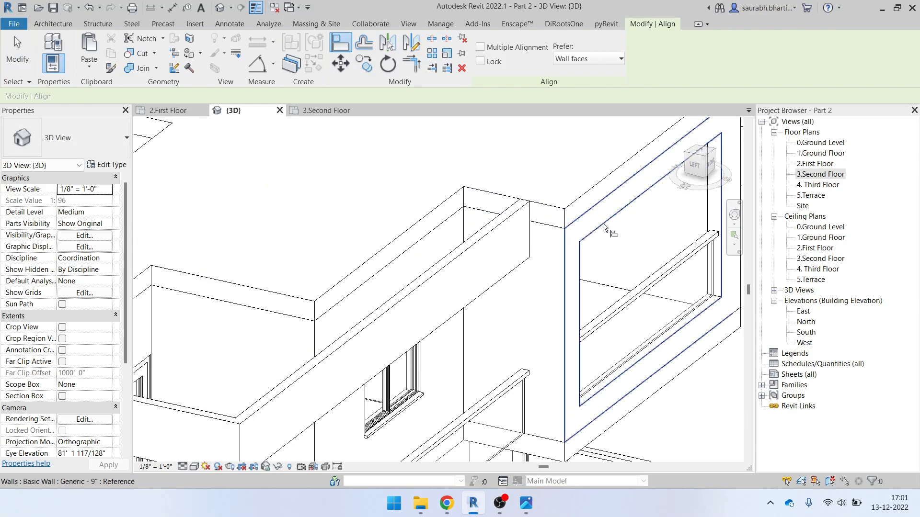
pyautogui.click(604, 219)
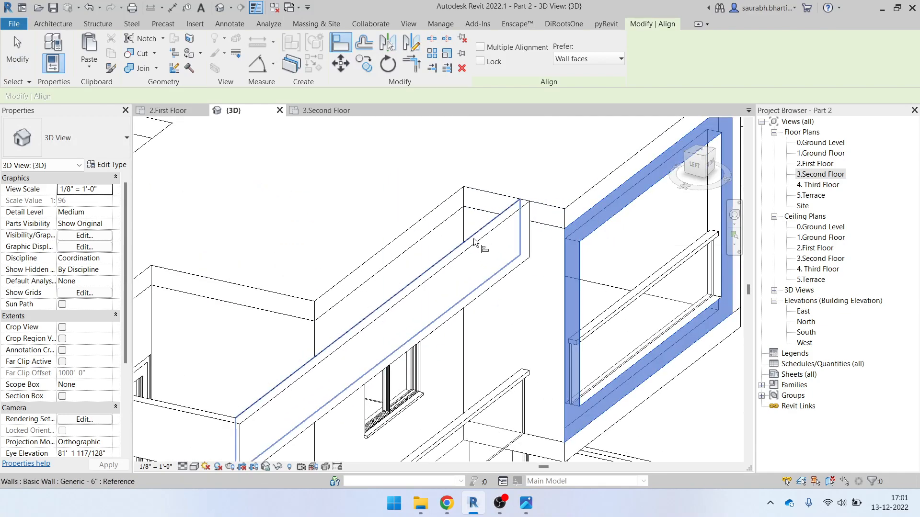
pyautogui.click(482, 245)
pyautogui.scroll(-3, 523, 235)
pyautogui.scroll(1, 297, 305)
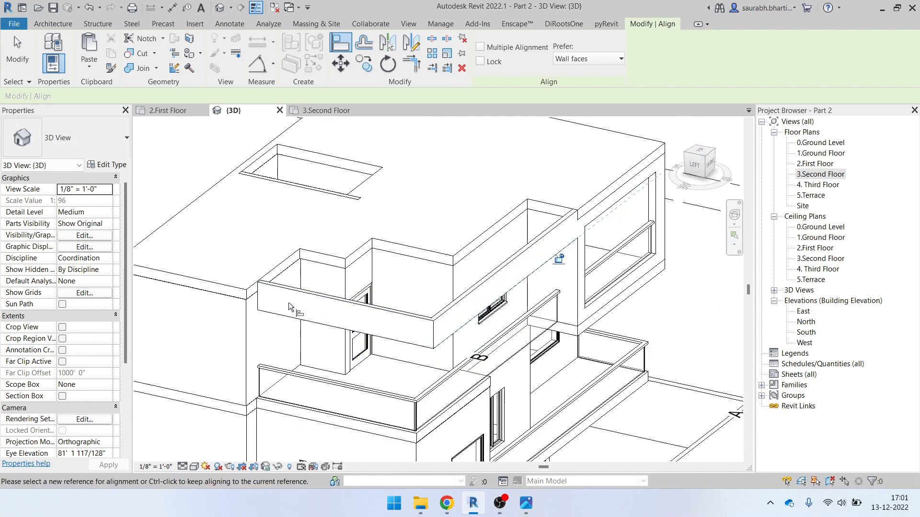
pyautogui.click(239, 319)
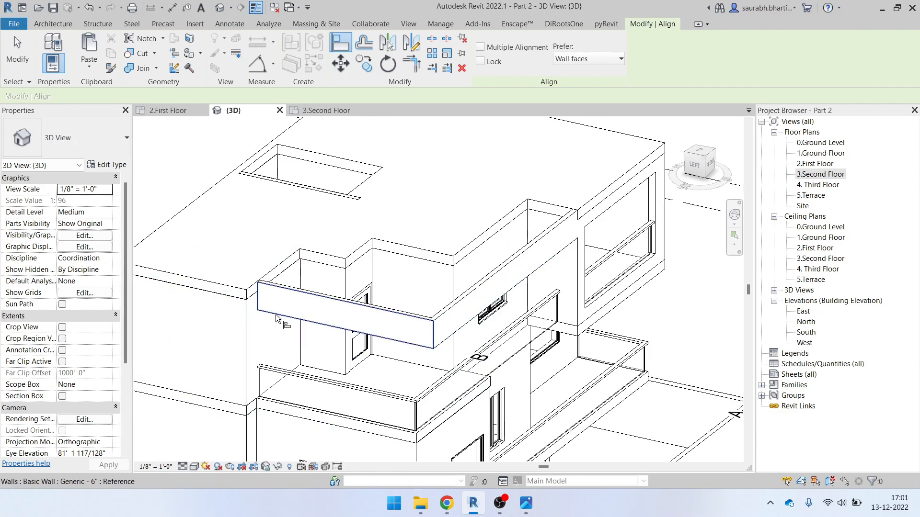
pyautogui.click(319, 318)
pyautogui.scroll(-2, 325, 326)
pyautogui.keyDown('shift'); pyautogui.moveTo(394, 333); pyautogui.dragTo(355, 345, button='middle'); pyautogui.keyUp('shift')
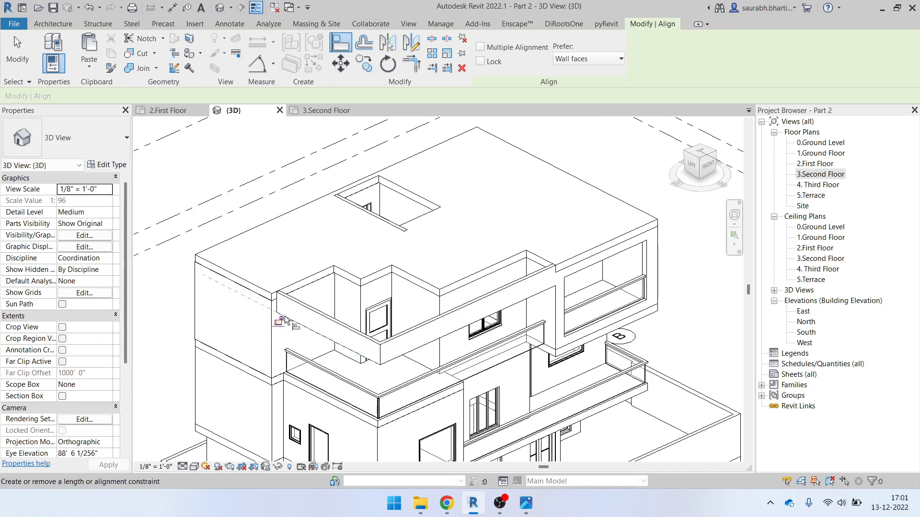
pyautogui.scroll(5, 259, 317)
pyautogui.press('Escape')
pyautogui.press('Escape')
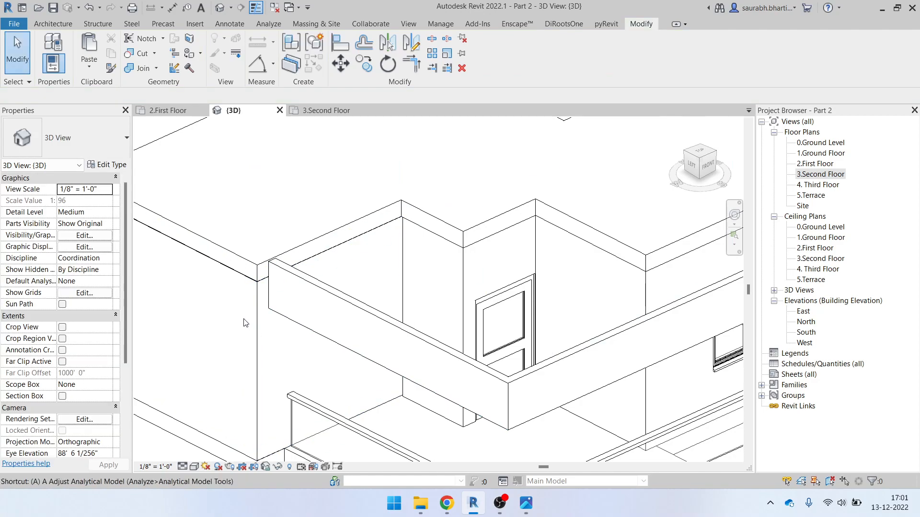
# Align the remaining parapet wall face flush with the floor edge and check the result
pyautogui.press('l')
pyautogui.click(231, 266)
pyautogui.click(324, 297)
pyautogui.scroll(-3, 310, 283)
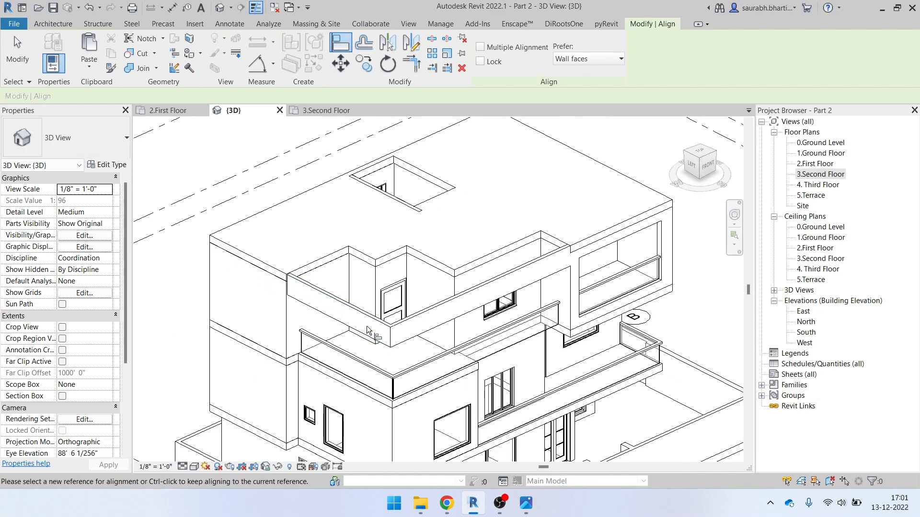
pyautogui.press('Escape')
pyautogui.press('Escape')
pyautogui.scroll(-3, 369, 332)
pyautogui.moveTo(402, 303)
pyautogui.keyDown('shift'); pyautogui.mouseDown(button='middle')
pyautogui.moveTo(330, 326)
pyautogui.moveTo(398, 302)
pyautogui.mouseUp(button='middle'); pyautogui.keyUp('shift')
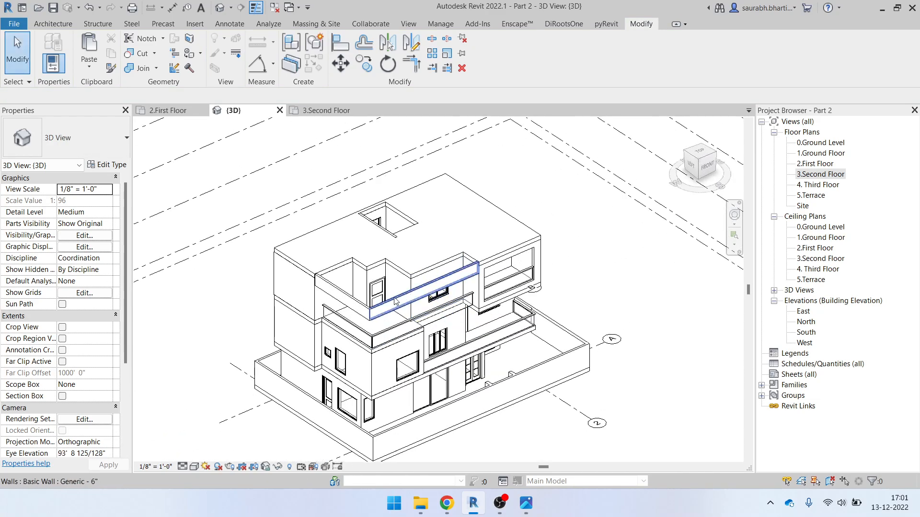
# Select both upper parapet walls and check the heights in Elevation Height.jpg
pyautogui.scroll(4, 397, 301)
pyautogui.click(327, 290)
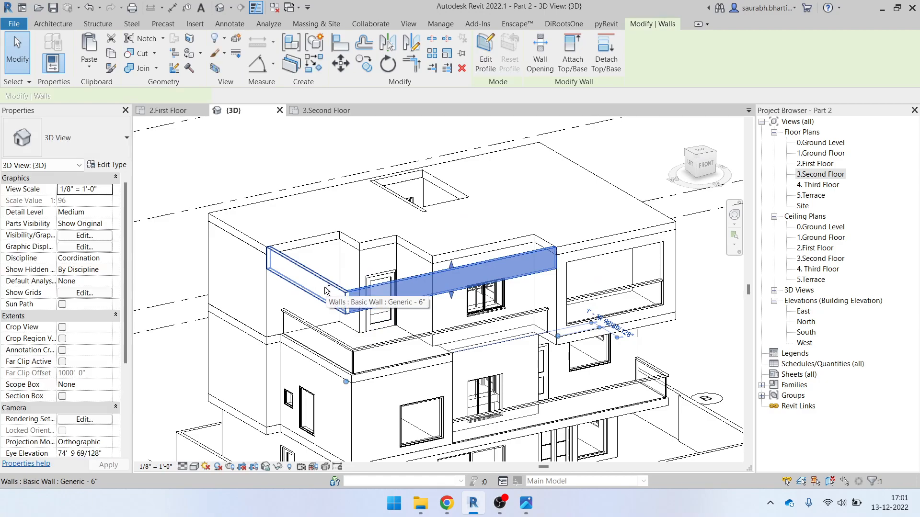
pyautogui.keyDown('ctrl'); pyautogui.click(327, 290); pyautogui.keyUp('ctrl')
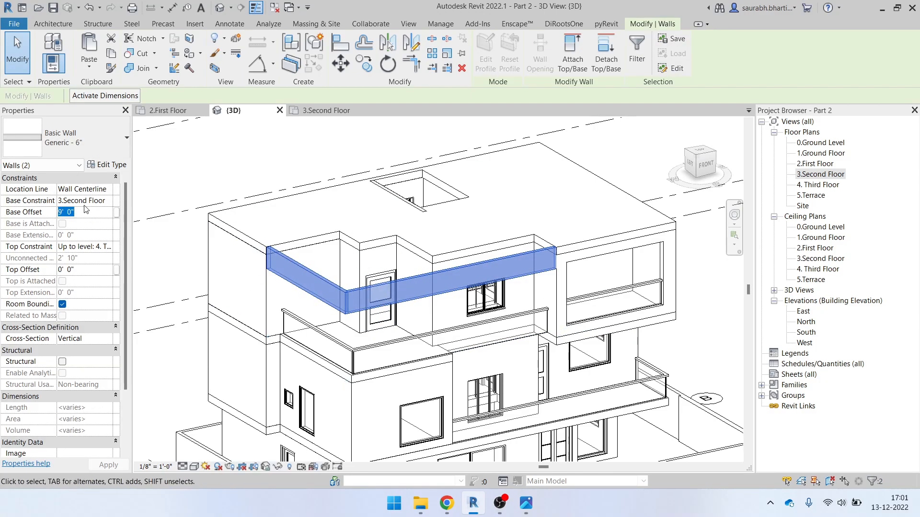
pyautogui.keyDown('shift'); pyautogui.moveTo(483, 292); pyautogui.dragTo(509, 234, button='middle'); pyautogui.keyUp('shift')
pyautogui.press('Escape')
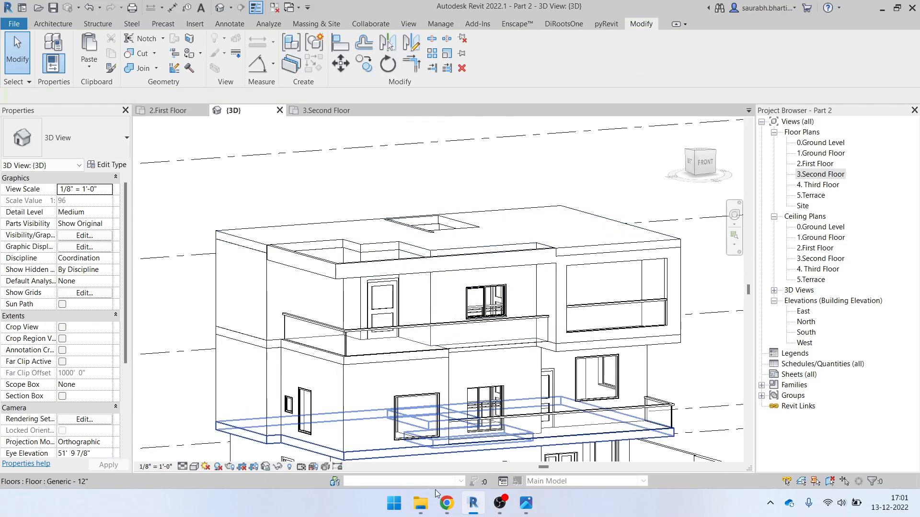
pyautogui.click(521, 501)
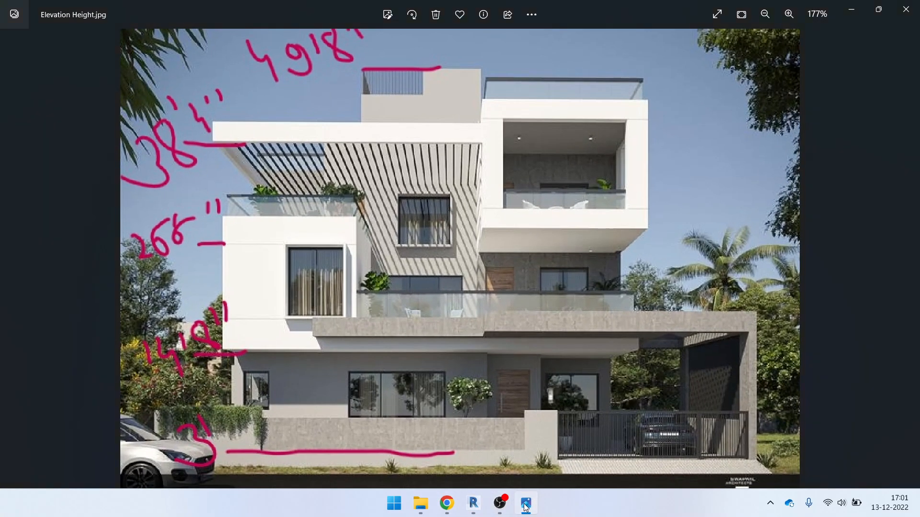
pyautogui.click(525, 504)
# Set the upper parapet walls' Base Offset to 9' 6", then reselect both walls
pyautogui.click(394, 268)
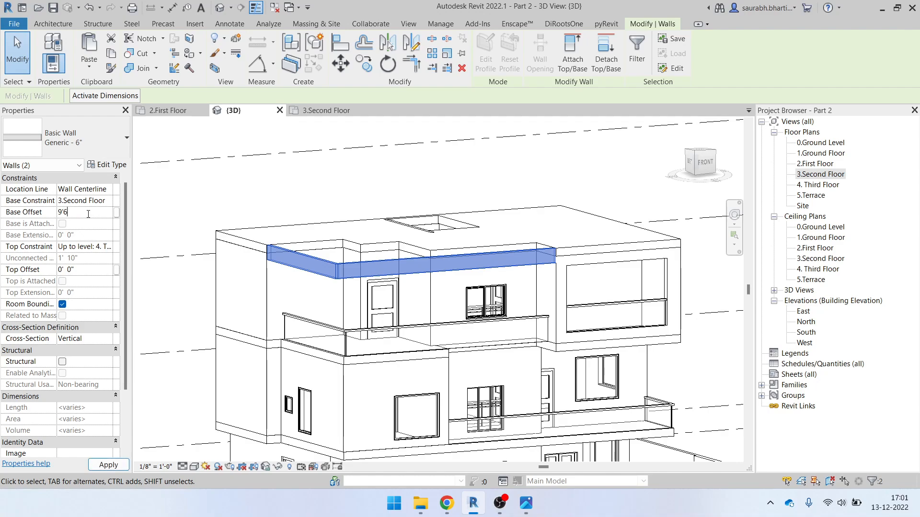
pyautogui.scroll(-2, 382, 263)
pyautogui.keyDown('shift'); pyautogui.moveTo(390, 303); pyautogui.dragTo(433, 376, button='middle'); pyautogui.keyUp('shift')
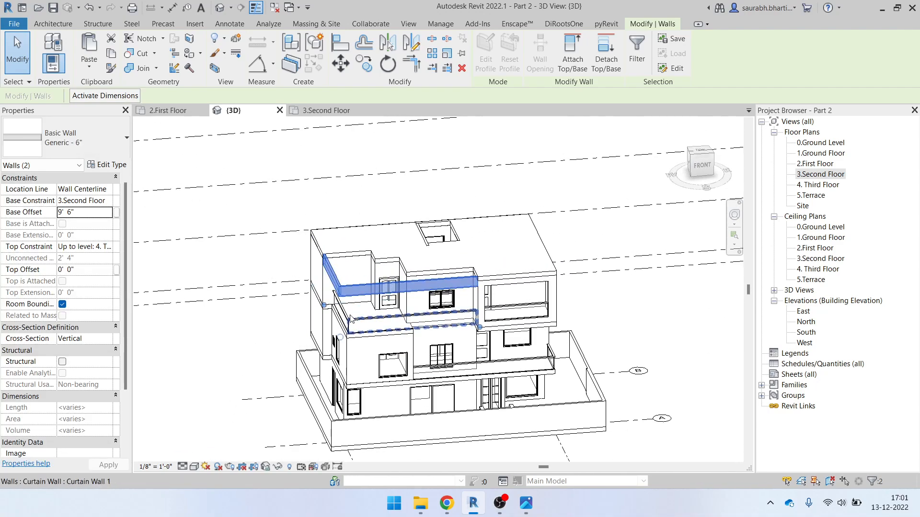
pyautogui.scroll(1, 349, 317)
pyautogui.scroll(1, 348, 316)
pyautogui.keyDown('shift'); pyautogui.moveTo(387, 304); pyautogui.dragTo(423, 336, button='middle'); pyautogui.keyUp('shift')
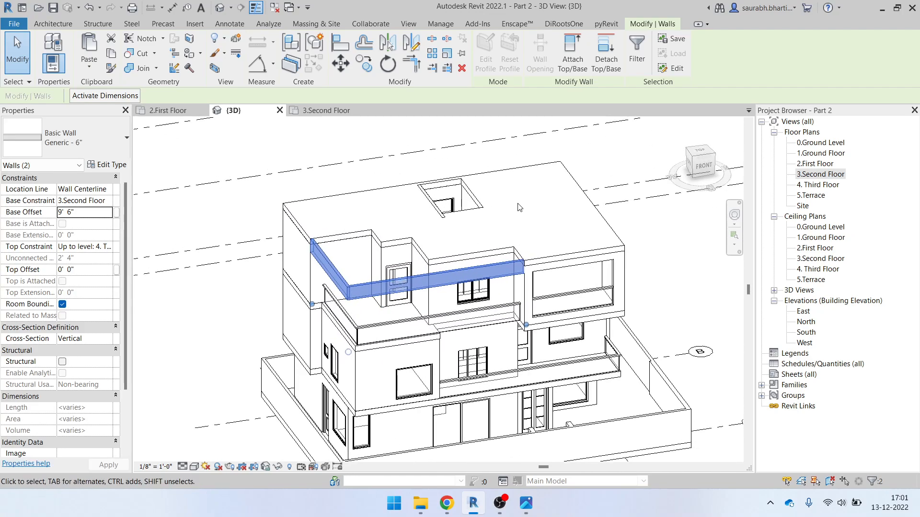
pyautogui.click(457, 149)
pyautogui.click(417, 131)
pyautogui.keyDown('shift'); pyautogui.moveTo(483, 300); pyautogui.dragTo(380, 282, button='middle'); pyautogui.keyUp('shift')
pyautogui.click(379, 282)
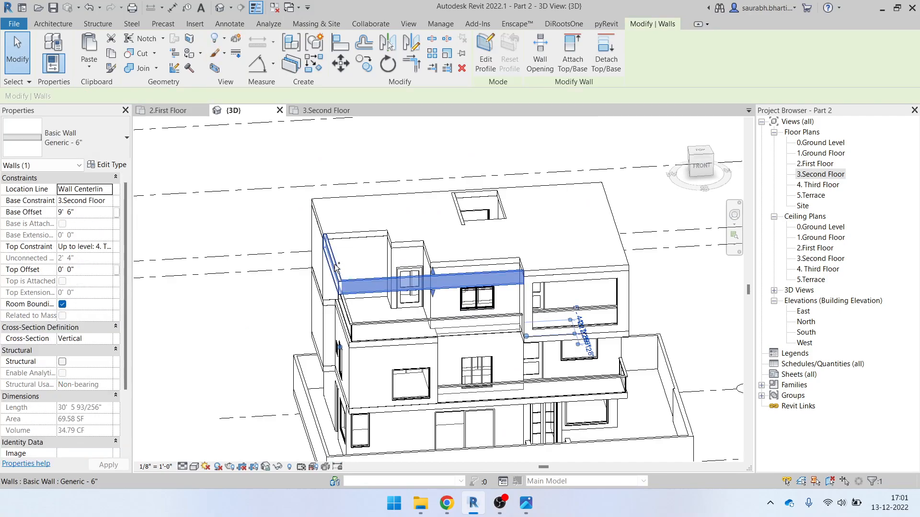
pyautogui.keyDown('ctrl'); pyautogui.click(371, 319); pyautogui.keyUp('ctrl')
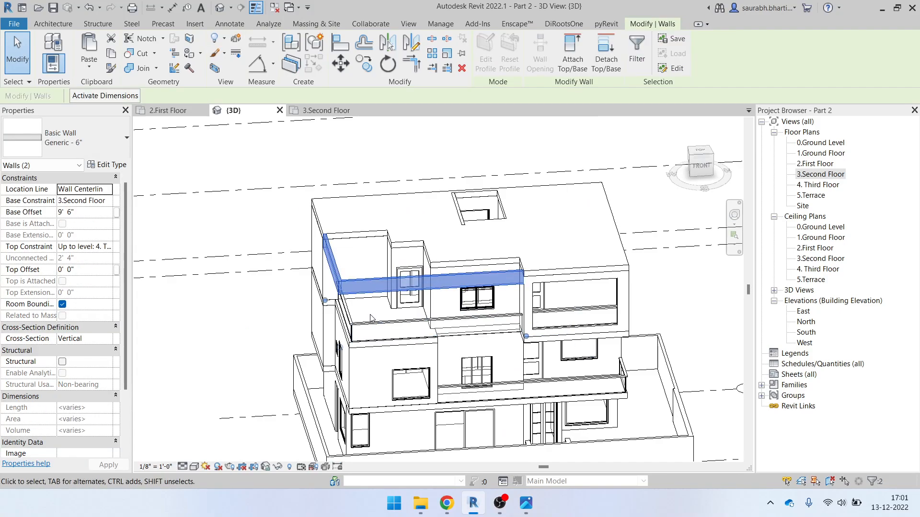
# Temporarily hide the two selected parapet walls with HH and view the building from FRONT
pyautogui.press('h')
pyautogui.press('h')
pyautogui.keyDown('shift'); pyautogui.moveTo(407, 286); pyautogui.dragTo(427, 330, button='middle'); pyautogui.keyUp('shift')
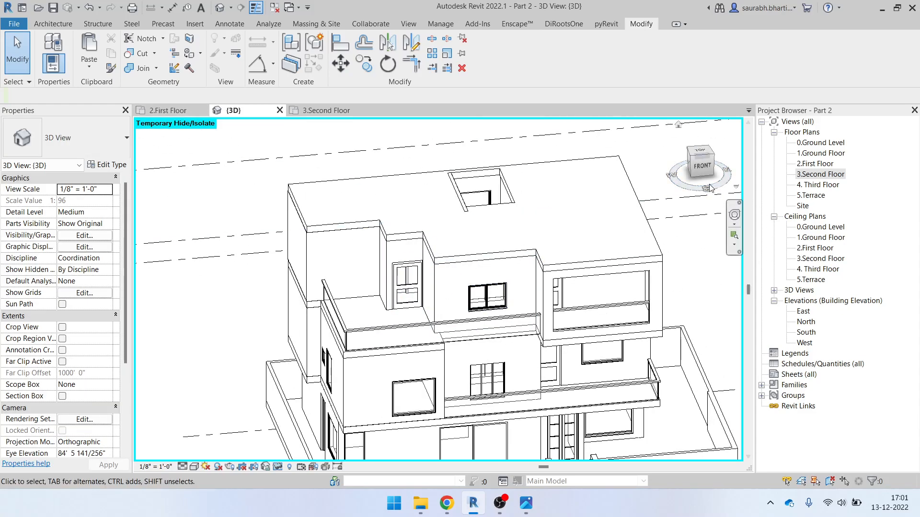
pyautogui.click(700, 168)
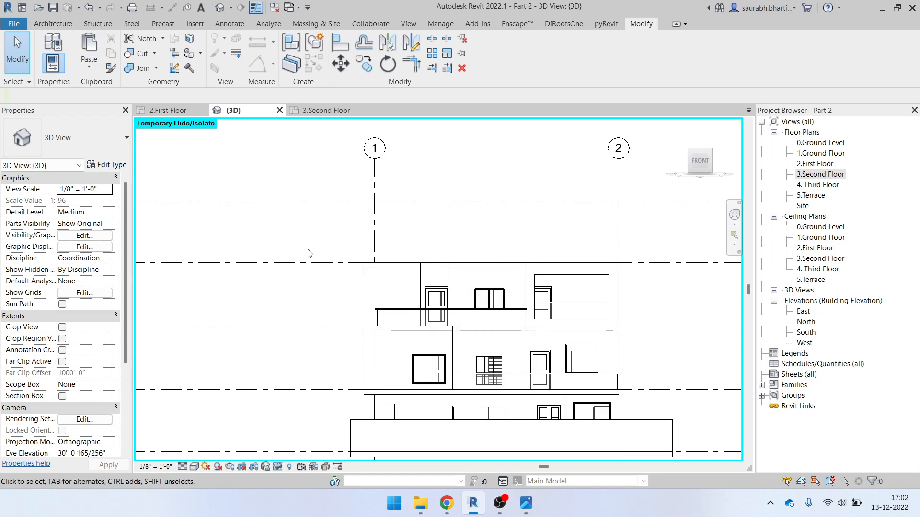
pyautogui.click(57, 24)
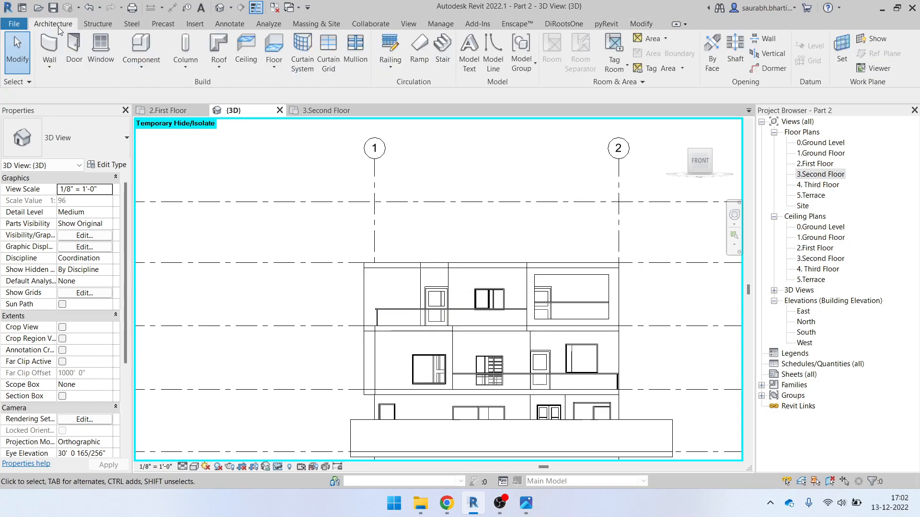
# Start a Model In-Place component and choose Walls as its family category
pyautogui.click(140, 61)
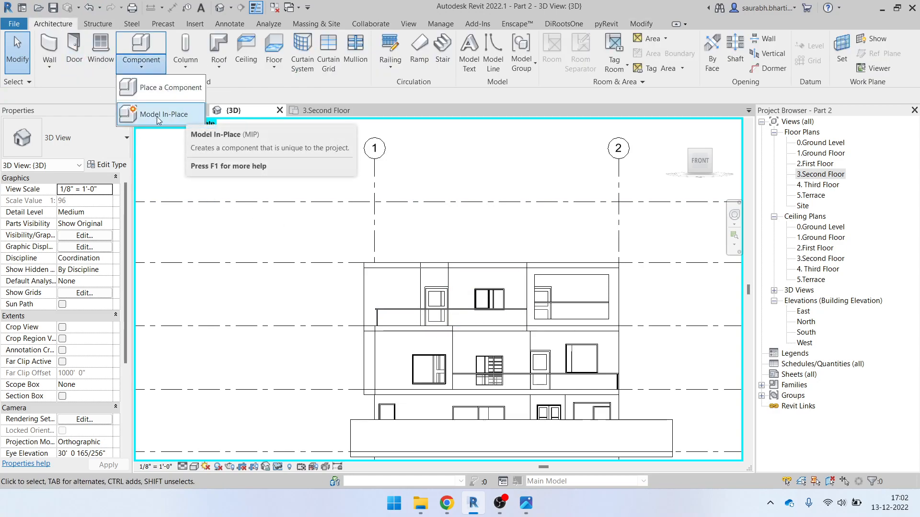
pyautogui.click(169, 117)
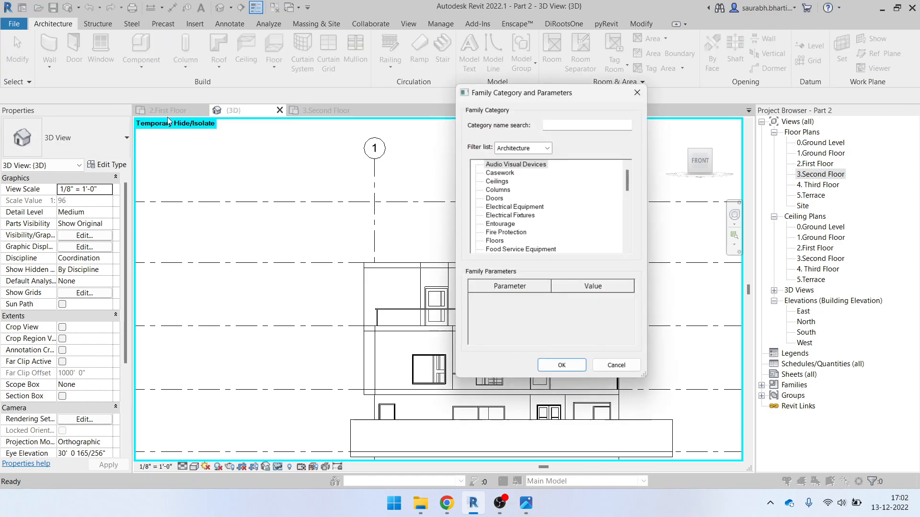
pyautogui.click(500, 218)
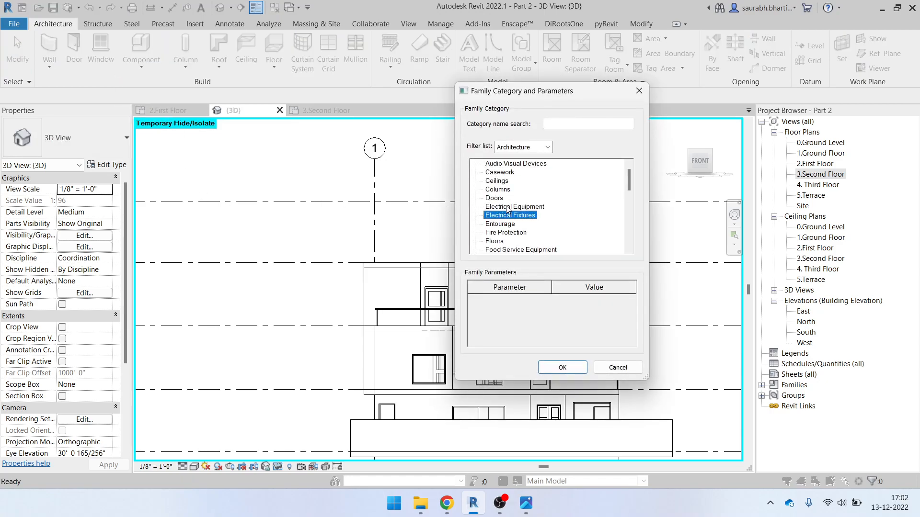
pyautogui.scroll(-2, 508, 211)
pyautogui.click(517, 240)
pyautogui.scroll(-6, 520, 240)
pyautogui.click(527, 243)
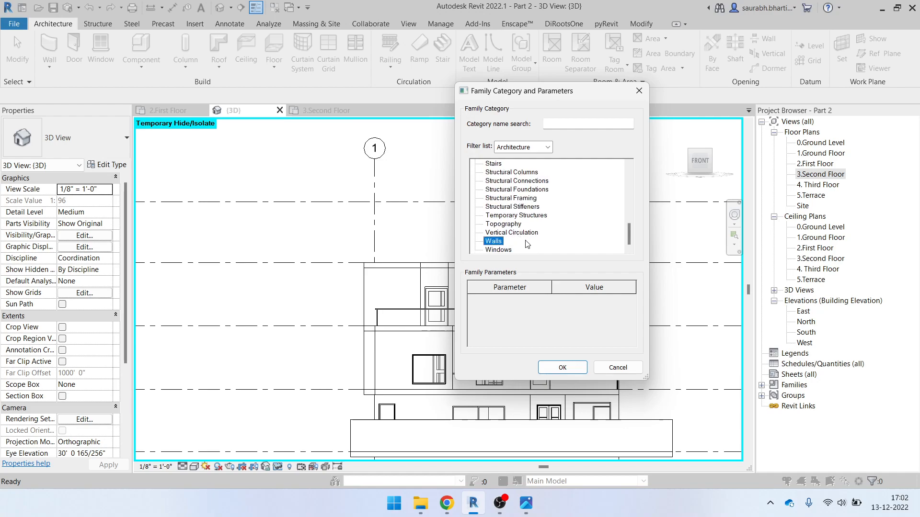
pyautogui.scroll(3, 524, 235)
pyautogui.scroll(-3, 508, 214)
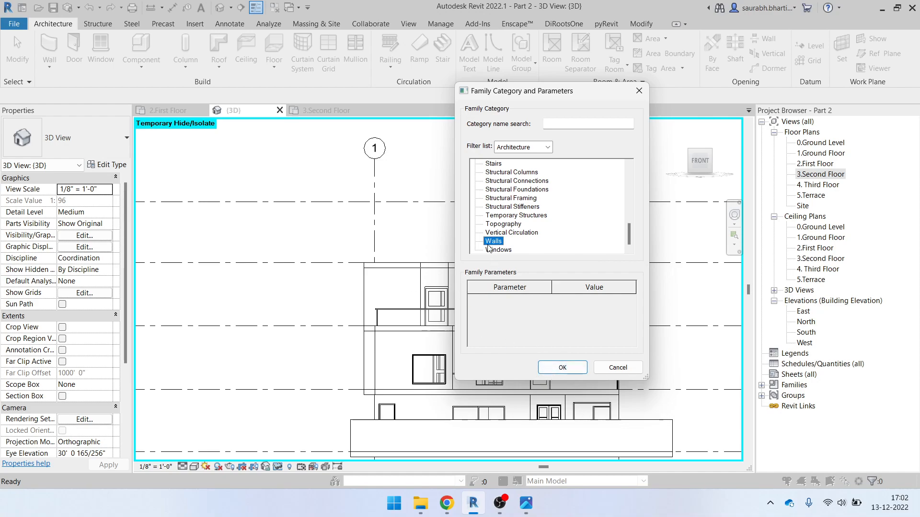
# Confirm the Walls category and the name Walls 1, then view the model from FRONT
pyautogui.click(560, 366)
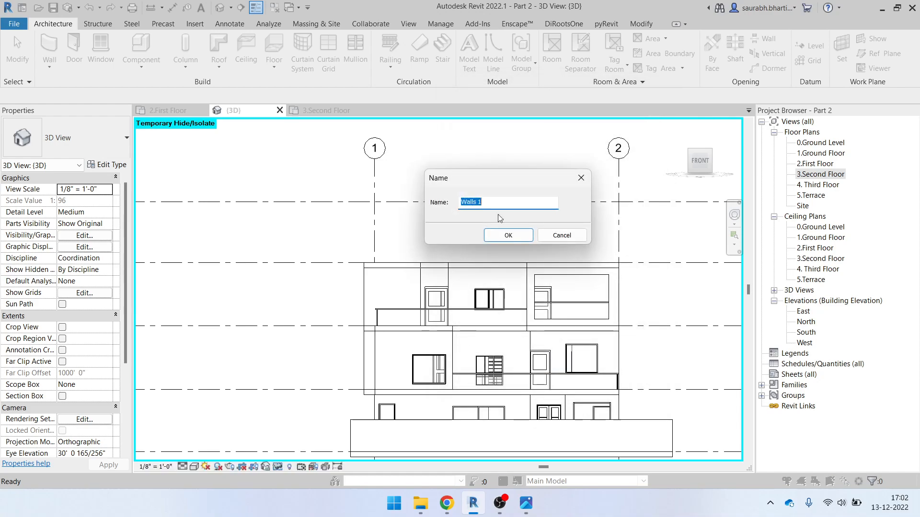
pyautogui.click(485, 235)
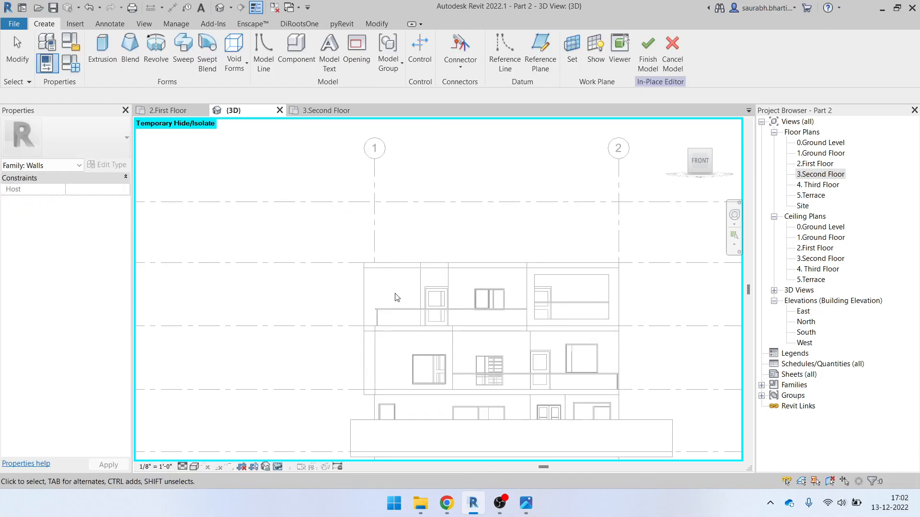
pyautogui.scroll(-2, 334, 266)
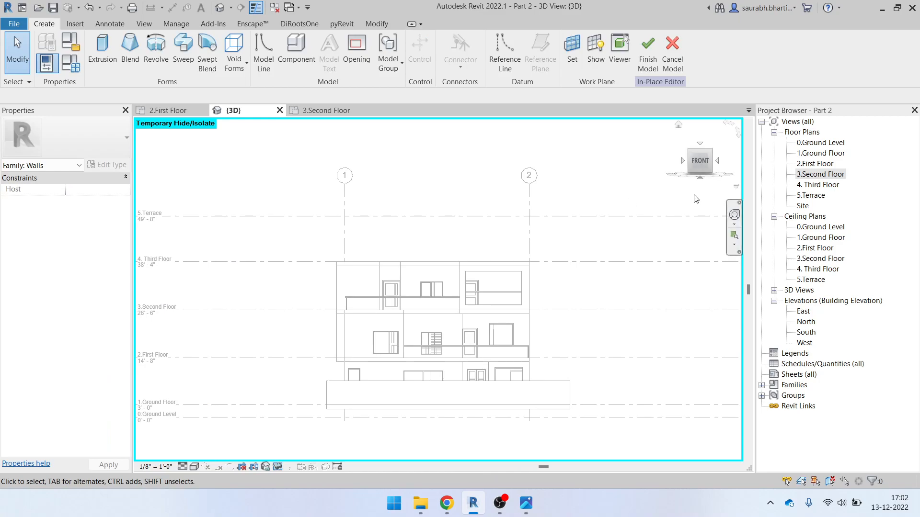
pyautogui.click(705, 166)
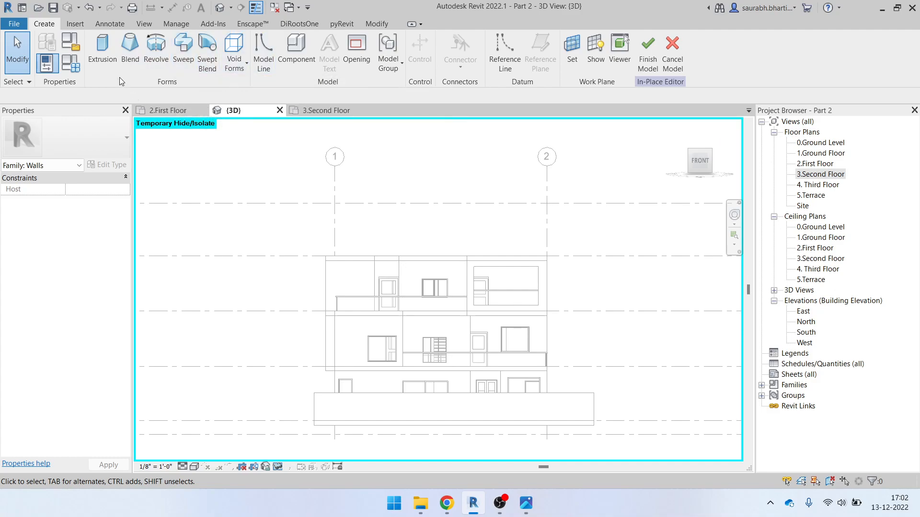
# Start a solid extrusion with the Rectangle tool and dismiss the sharp-angle work plane warning
pyautogui.click(102, 52)
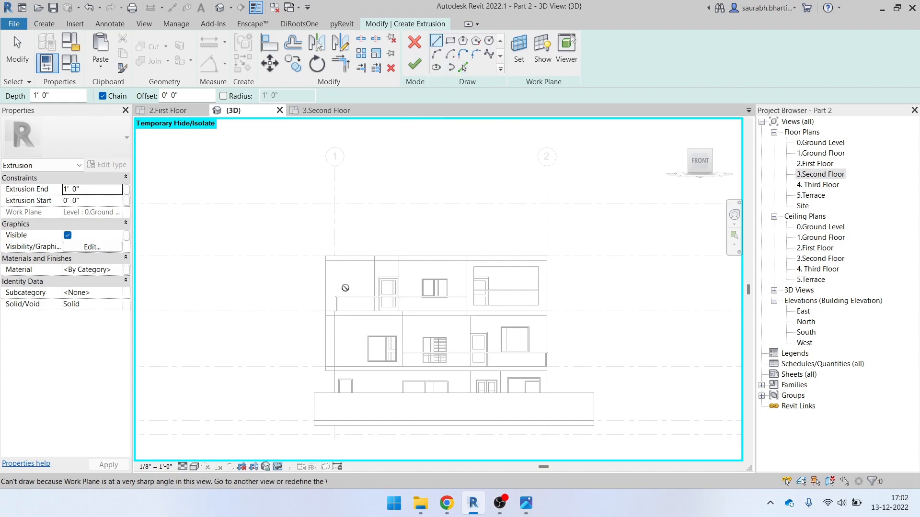
pyautogui.scroll(2, 345, 287)
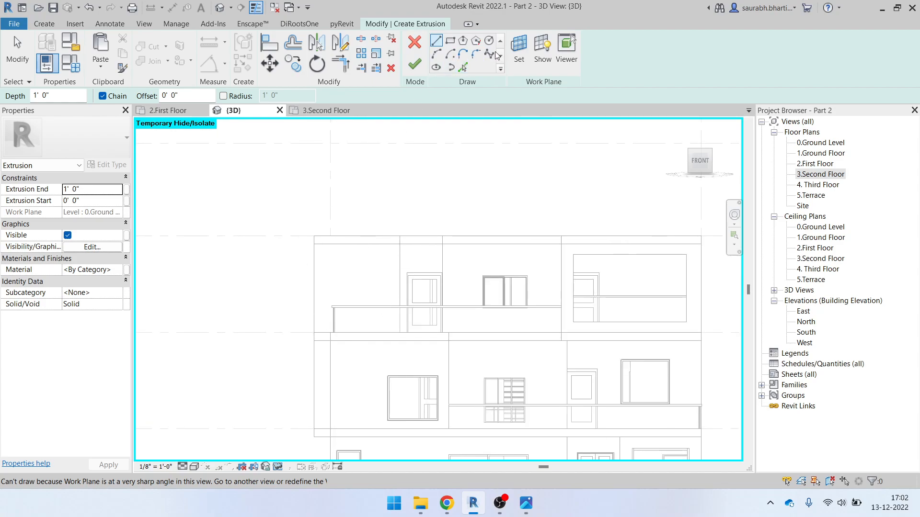
pyautogui.click(450, 42)
pyautogui.click(433, 322)
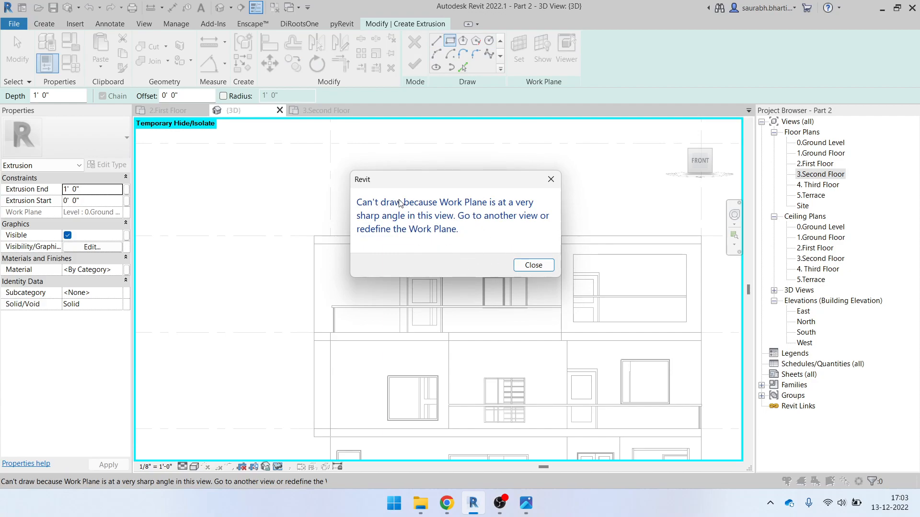
pyautogui.click(532, 263)
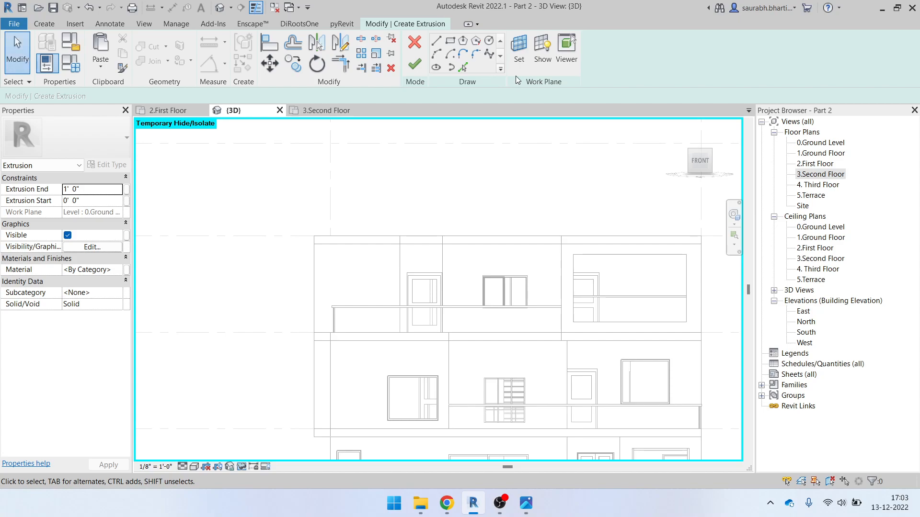
# In the Work Plane dialog, leave Ground Level as the name and choose Pick a plane
pyautogui.click(520, 49)
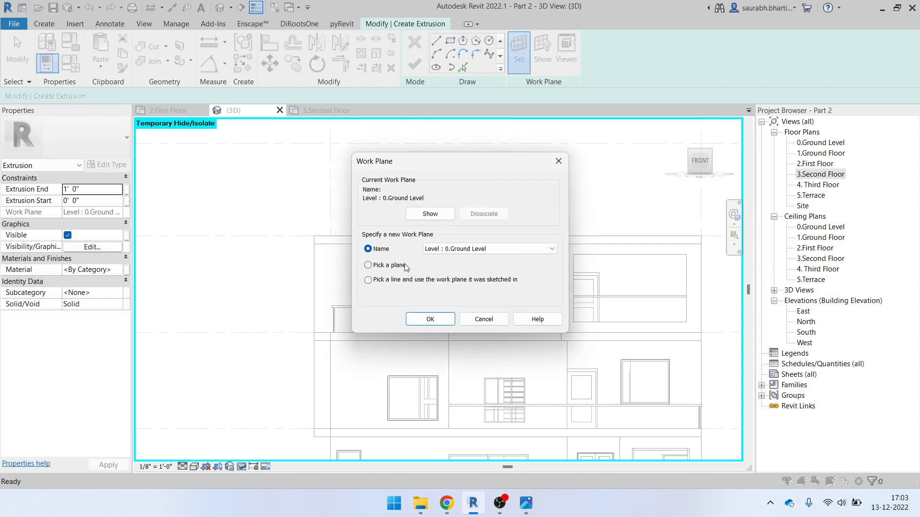
pyautogui.click(486, 248)
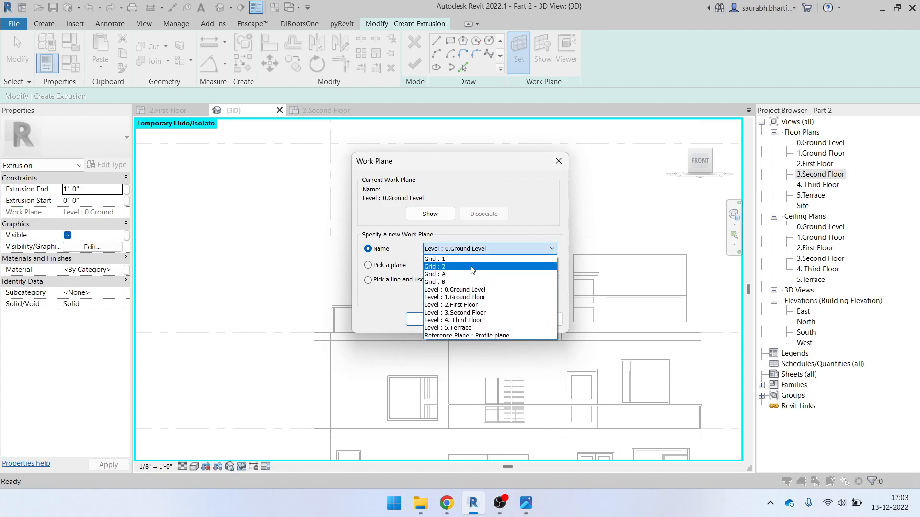
pyautogui.click(470, 249)
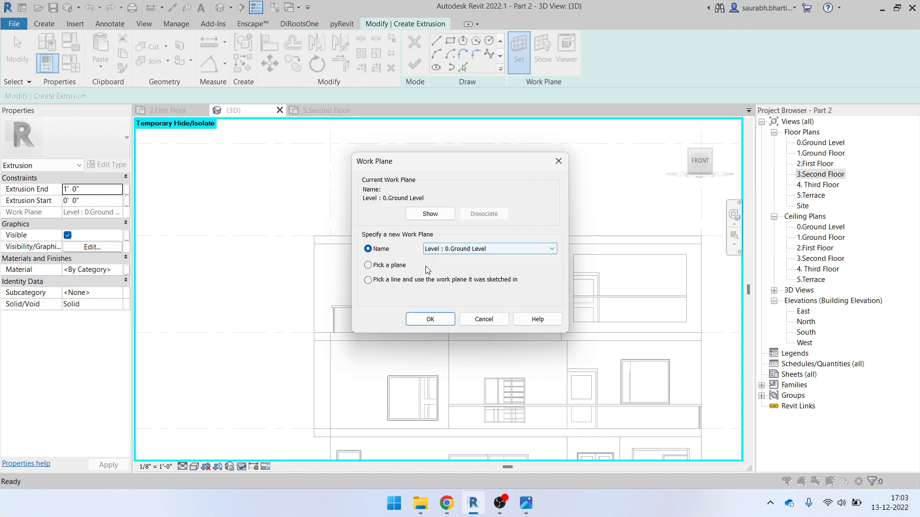
pyautogui.click(387, 266)
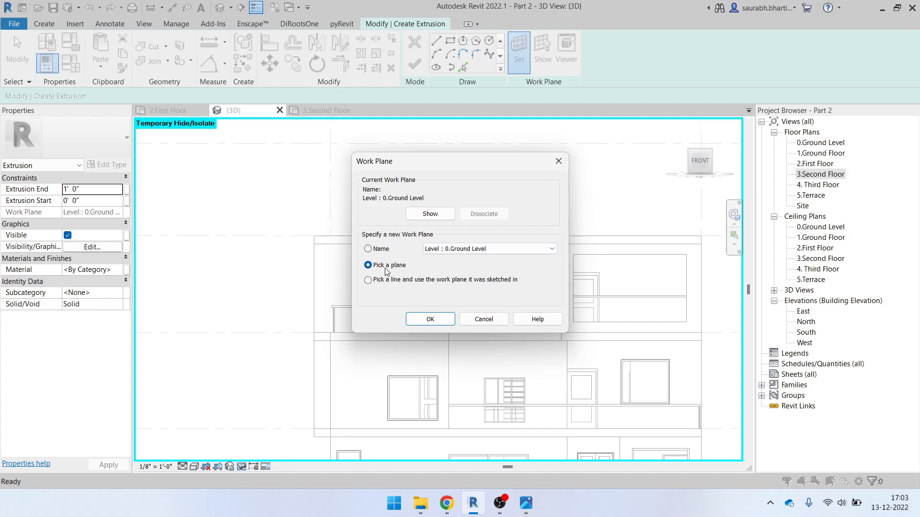
pyautogui.click(430, 319)
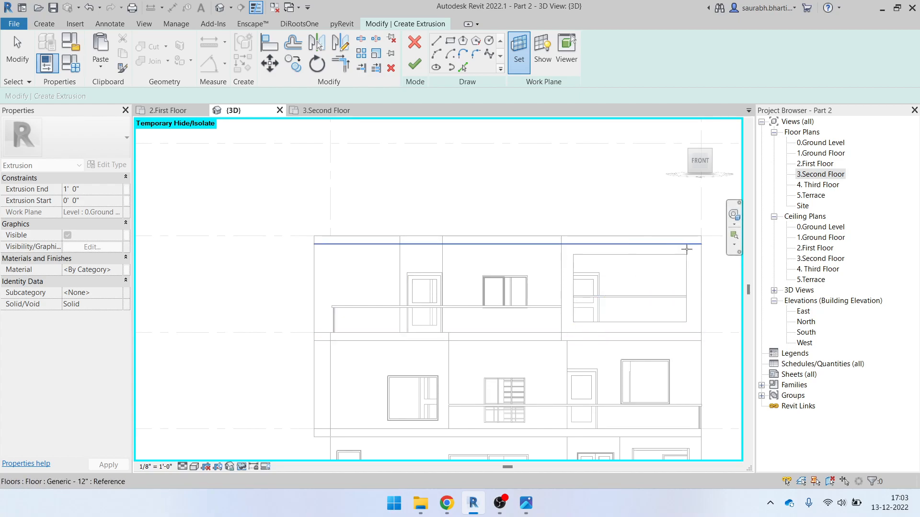
# Pick the wall face as the work plane and draw a rectangle from the wall's top corner
pyautogui.click(319, 251)
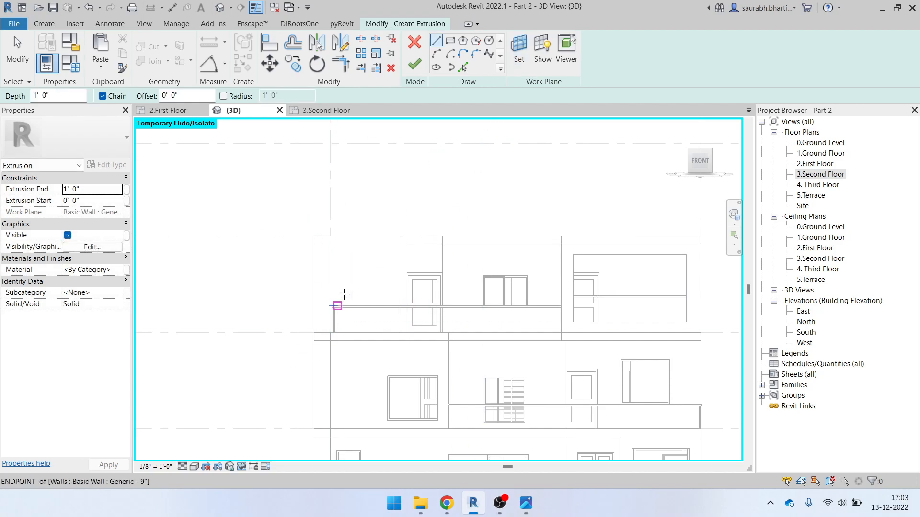
pyautogui.scroll(2, 345, 258)
pyautogui.click(450, 41)
pyautogui.scroll(2, 325, 246)
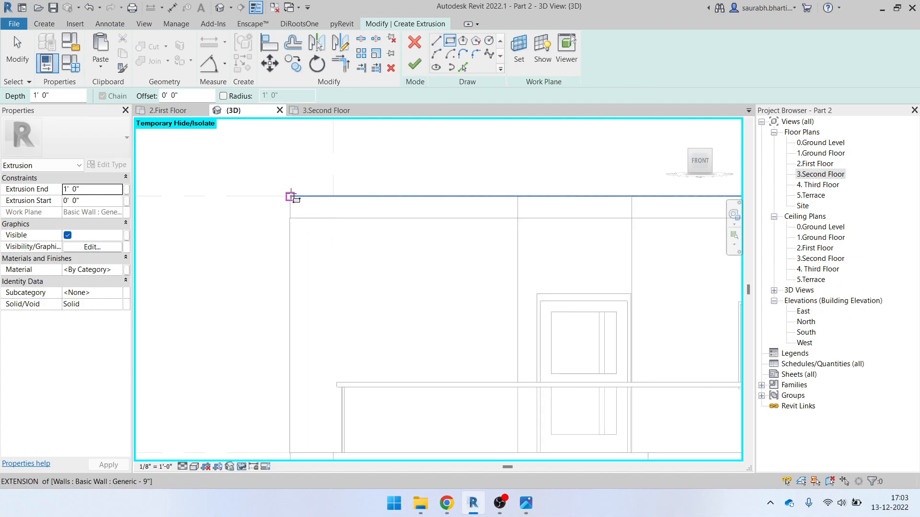
pyautogui.click(290, 196)
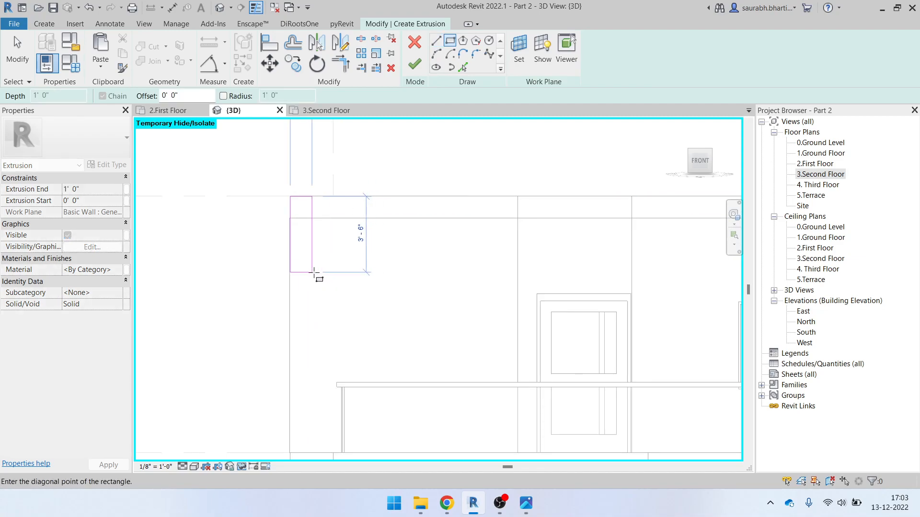
pyautogui.scroll(-3, 313, 273)
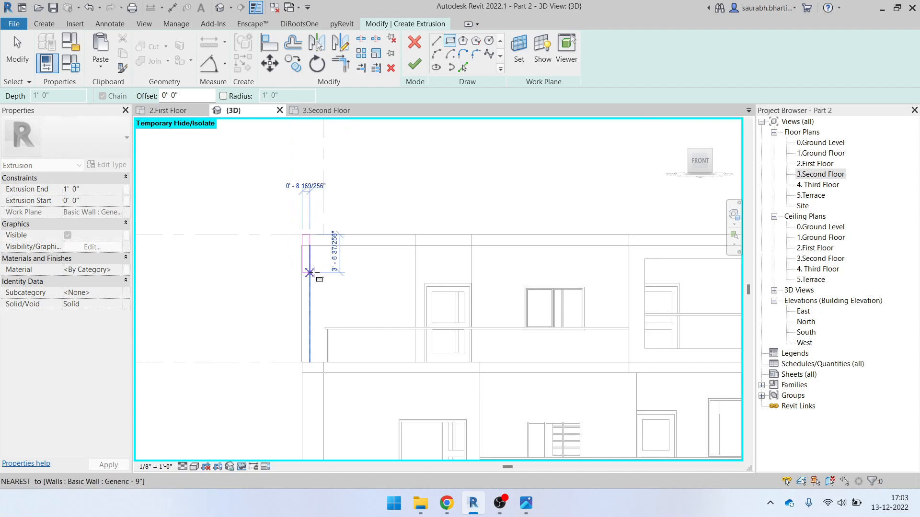
pyautogui.scroll(3, 320, 273)
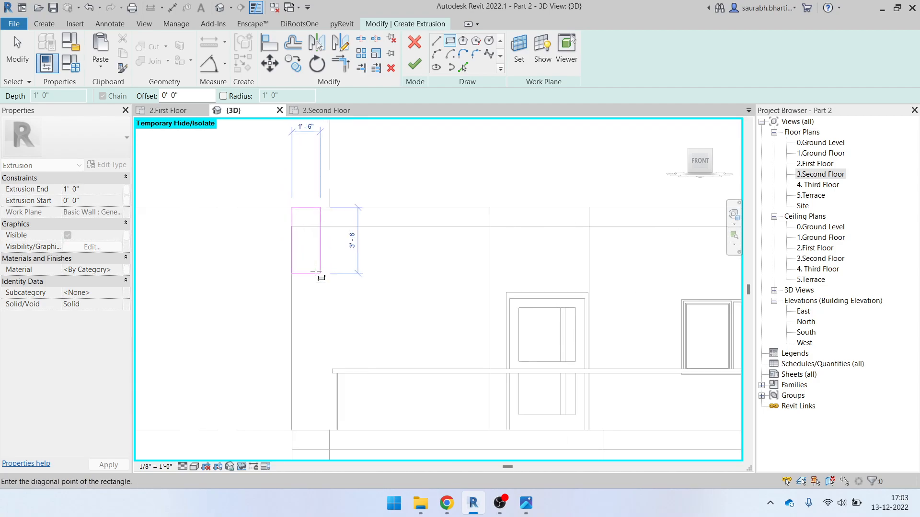
pyautogui.click(310, 273)
pyautogui.press('Escape')
pyautogui.press('Escape')
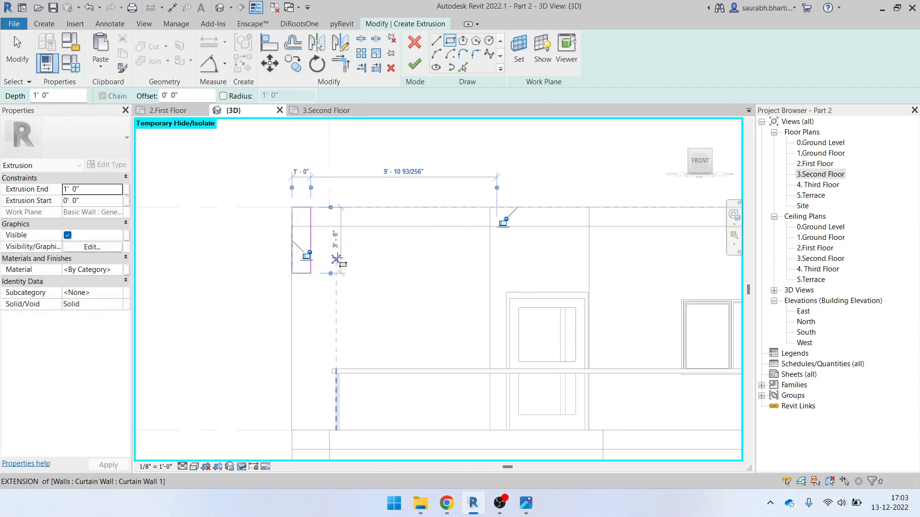
# Try setting the rectangle width to 6" and drag its right side line
pyautogui.click(312, 241)
pyautogui.click(307, 168)
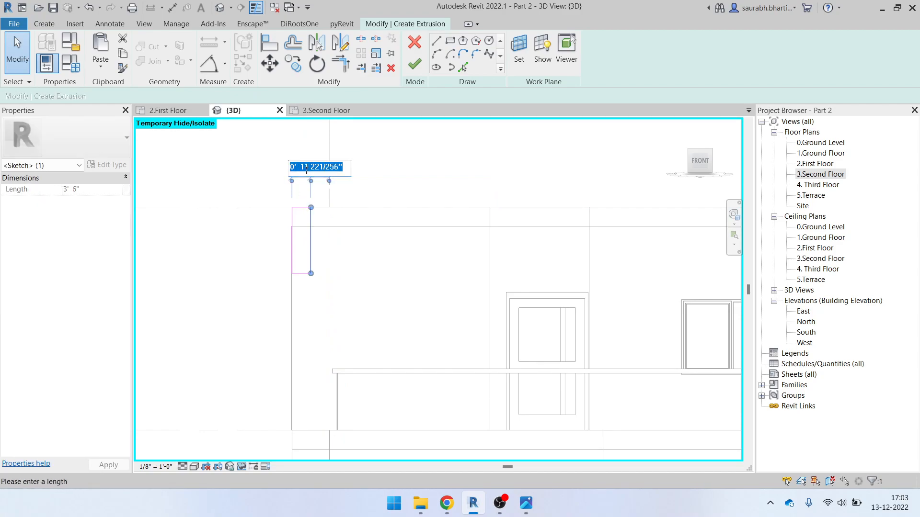
pyautogui.write('6')
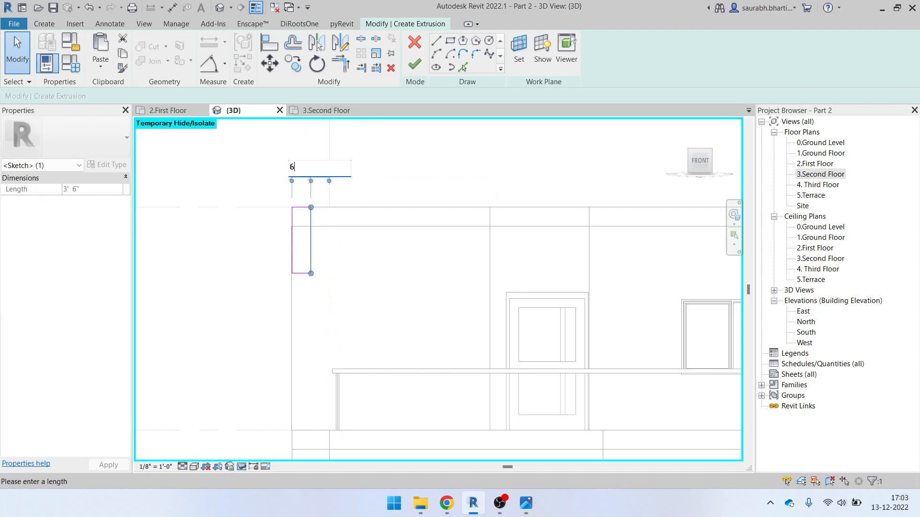
pyautogui.press('Return')
pyautogui.click(376, 195)
pyautogui.click(319, 222)
pyautogui.click(305, 171)
pyautogui.write('6"')
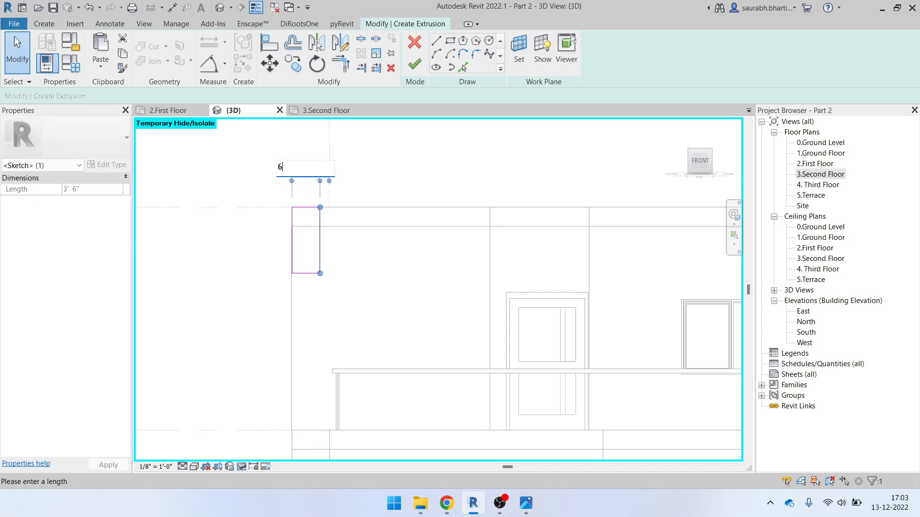
pyautogui.press('Return')
pyautogui.click(377, 193)
pyautogui.moveTo(321, 230)
pyautogui.mouseDown()
pyautogui.moveTo(403, 242)
pyautogui.moveTo(324, 242)
pyautogui.moveTo(308, 222)
pyautogui.mouseUp()
# Set the rectangle's width to 6" and its height to 1' 6", then orbit to view it
pyautogui.scroll(3, 301, 184)
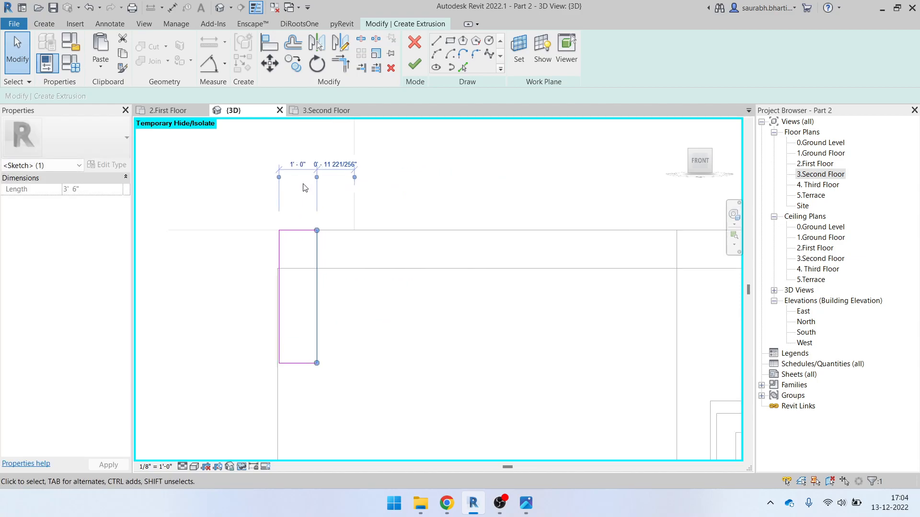
pyautogui.click(302, 161)
pyautogui.write('6')
pyautogui.press('Return')
pyautogui.click(370, 195)
pyautogui.scroll(-2, 298, 336)
pyautogui.scroll(2, 290, 377)
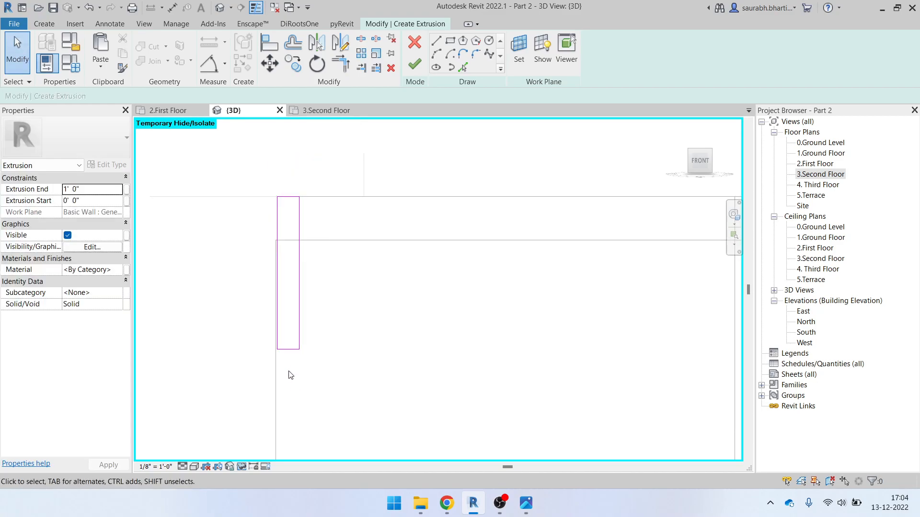
pyautogui.click(288, 349)
pyautogui.click(240, 273)
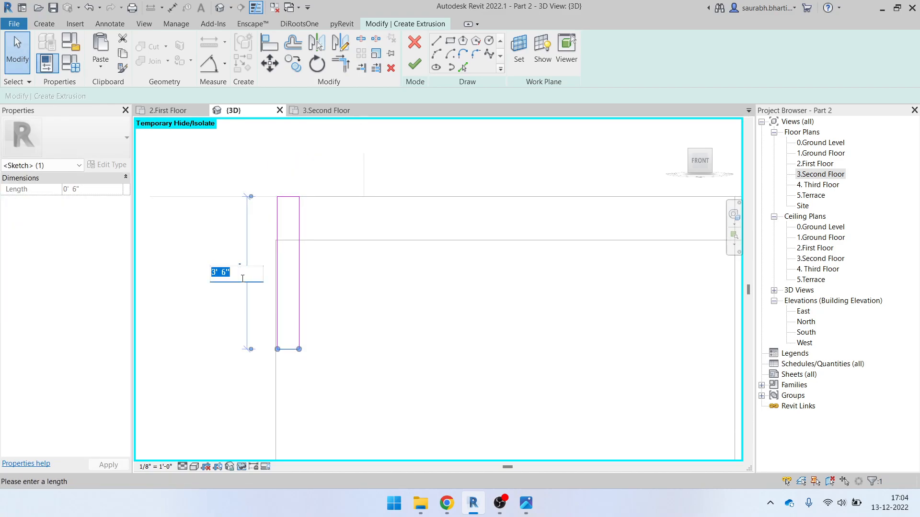
pyautogui.write('1')
pyautogui.press('Return')
pyautogui.scroll(-5, 346, 287)
pyautogui.click(321, 286)
pyautogui.moveTo(322, 286)
pyautogui.keyDown('shift'); pyautogui.mouseDown(button='middle')
pyautogui.moveTo(338, 313)
pyautogui.moveTo(378, 335)
pyautogui.mouseUp(button='middle'); pyautogui.keyUp('shift')
# Finish the sketch and set the extrusion end to 10' 0", orbiting to inspect the block
pyautogui.scroll(4, 341, 288)
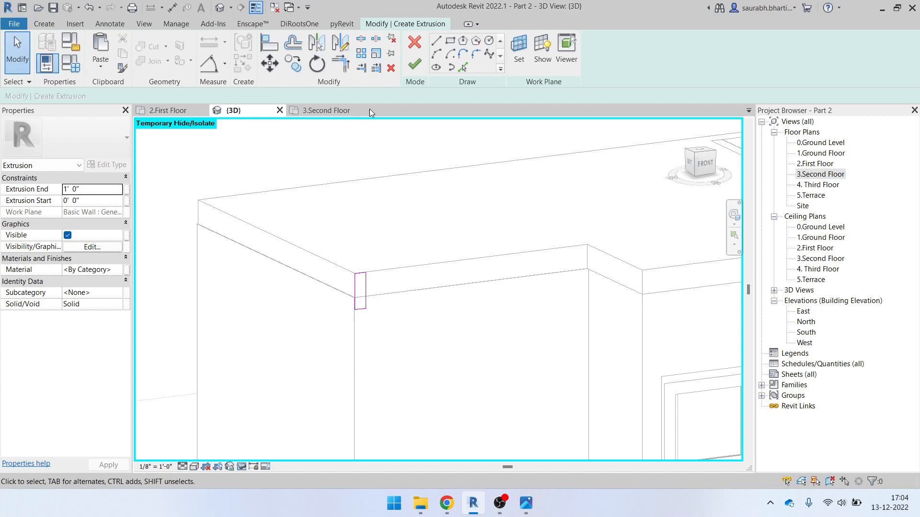
pyautogui.click(417, 72)
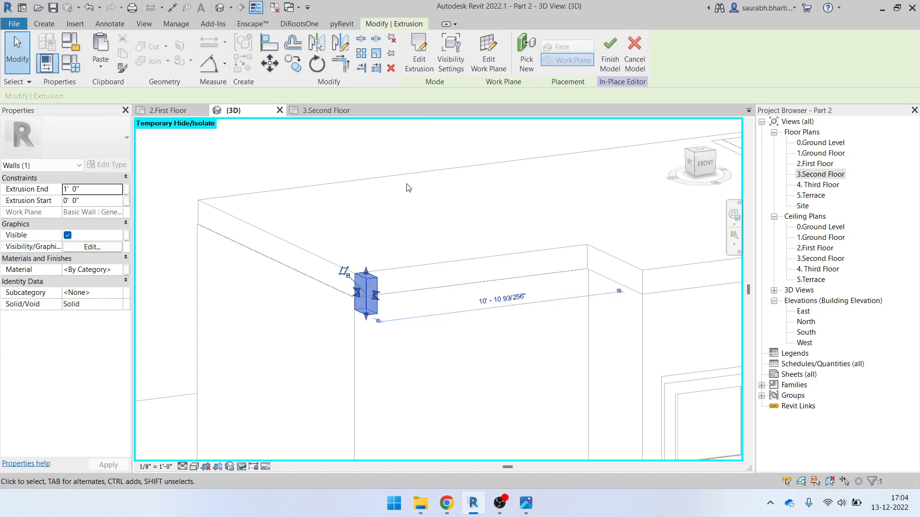
pyautogui.keyDown('shift'); pyautogui.moveTo(431, 330); pyautogui.dragTo(451, 334, button='middle'); pyautogui.keyUp('shift')
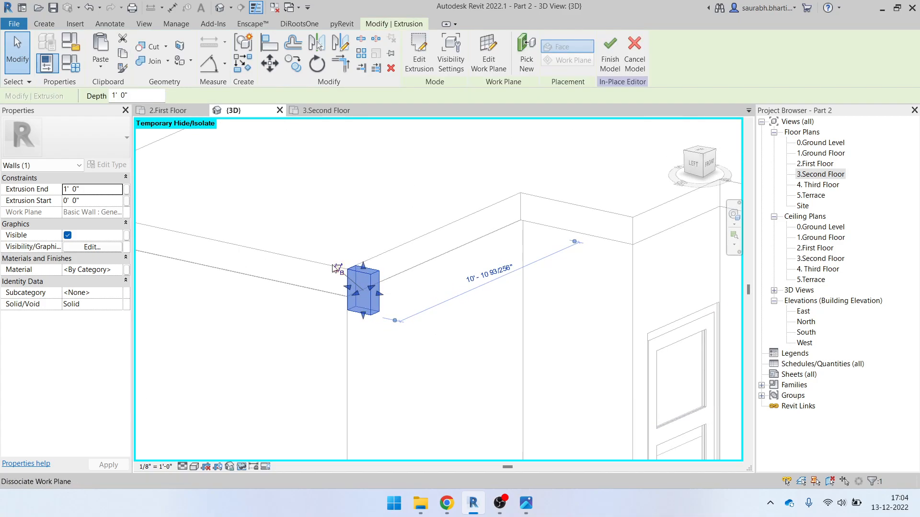
pyautogui.click(119, 192)
pyautogui.write('10')
pyautogui.press('Return')
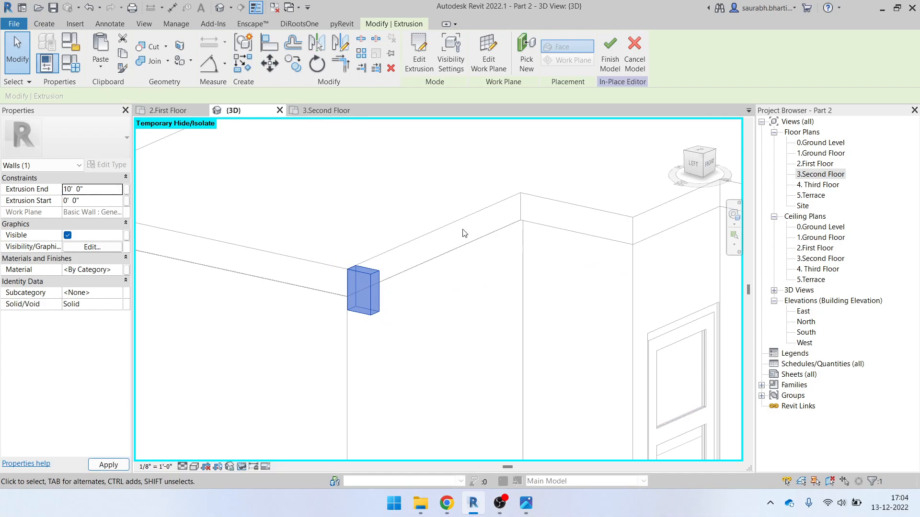
pyautogui.keyDown('shift'); pyautogui.moveTo(431, 253); pyautogui.dragTo(554, 382, button='middle'); pyautogui.keyUp('shift')
pyautogui.moveTo(536, 318); pyautogui.dragTo(344, 307, button='middle')
pyautogui.scroll(-1, 344, 307)
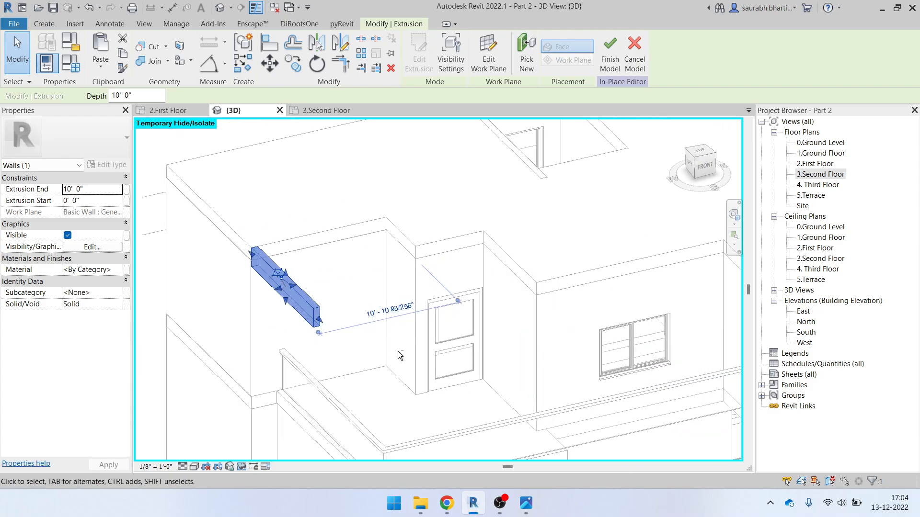
pyautogui.keyDown('shift'); pyautogui.moveTo(393, 347); pyautogui.dragTo(441, 343, button='middle'); pyautogui.keyUp('shift')
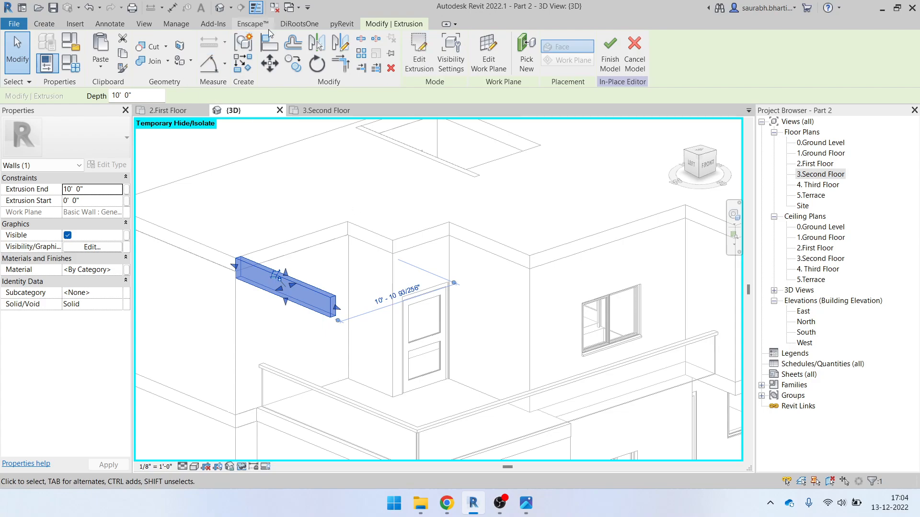
# Align the beam's top face with the terrace wall's top face
pyautogui.click(279, 43)
pyautogui.click(571, 246)
pyautogui.scroll(6, 354, 302)
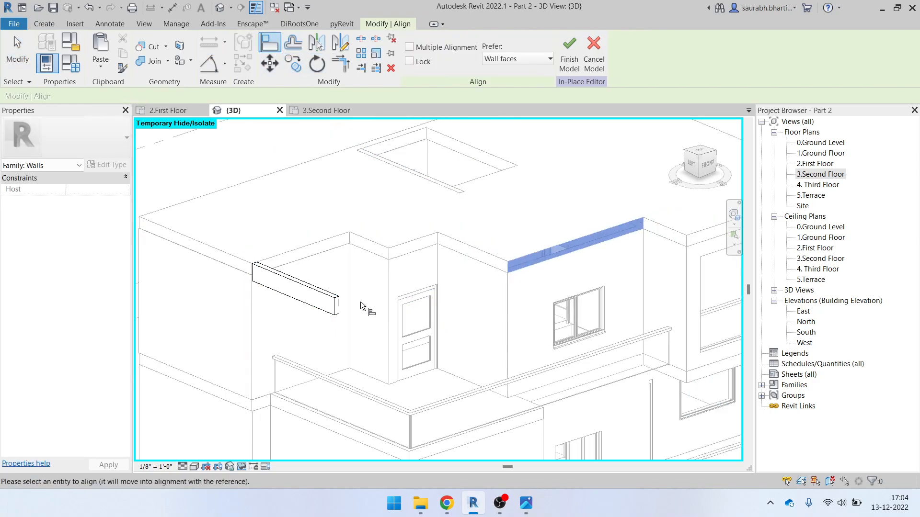
pyautogui.click(335, 306)
pyautogui.scroll(-4, 378, 311)
pyautogui.keyDown('shift'); pyautogui.moveTo(551, 350); pyautogui.dragTo(520, 375, button='middle'); pyautogui.keyUp('shift')
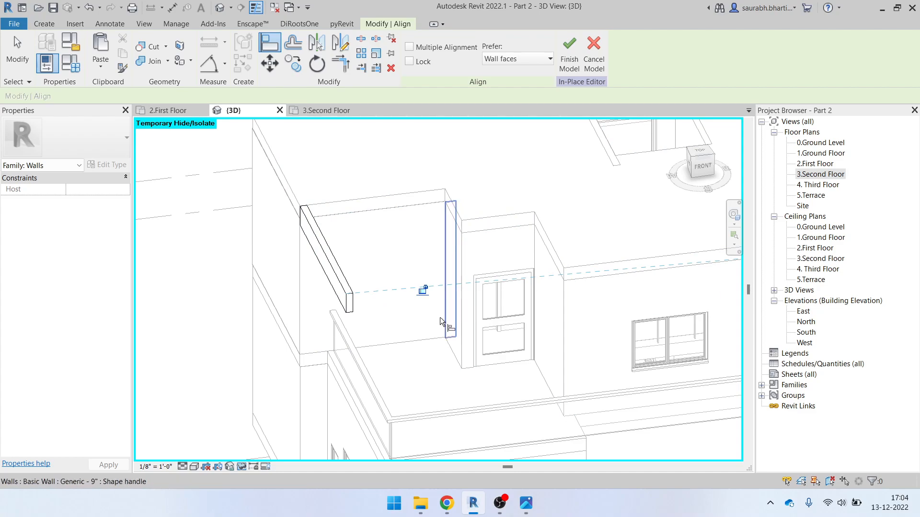
pyautogui.press('Escape')
# Select the beam, bring up the Create tools, and inspect it from the left and above
pyautogui.keyDown('shift'); pyautogui.moveTo(440, 317); pyautogui.dragTo(564, 363, button='middle'); pyautogui.keyUp('shift')
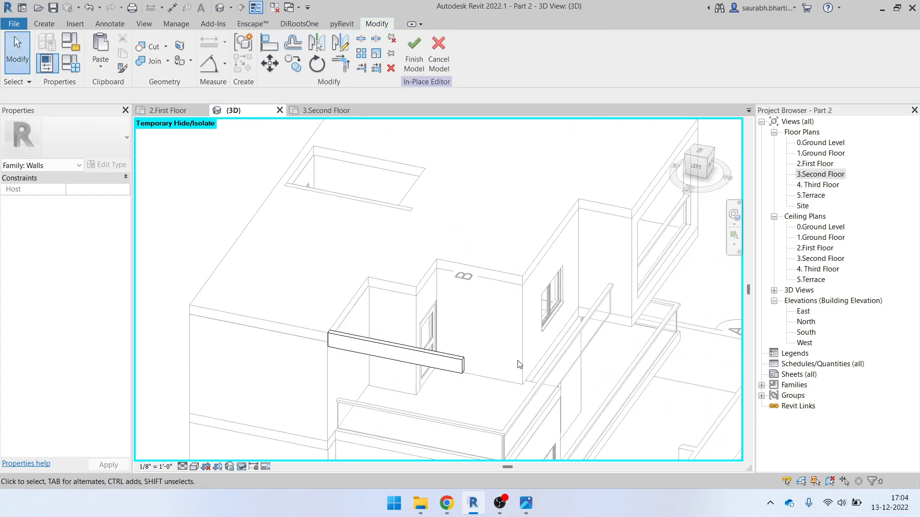
pyautogui.scroll(3, 455, 366)
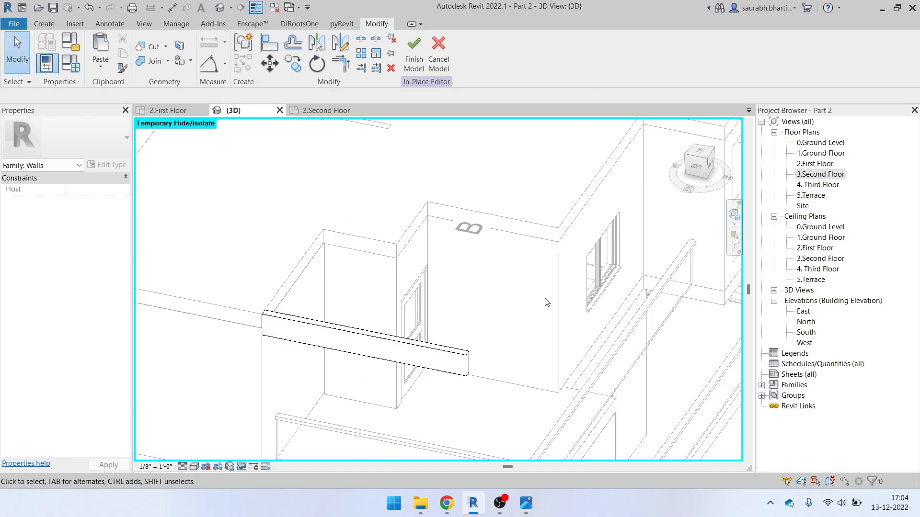
pyautogui.click(461, 360)
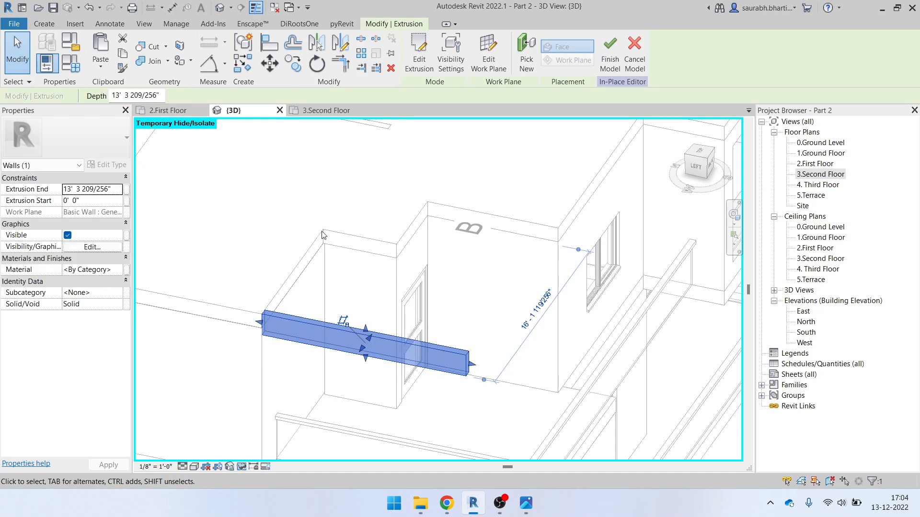
pyautogui.click(50, 25)
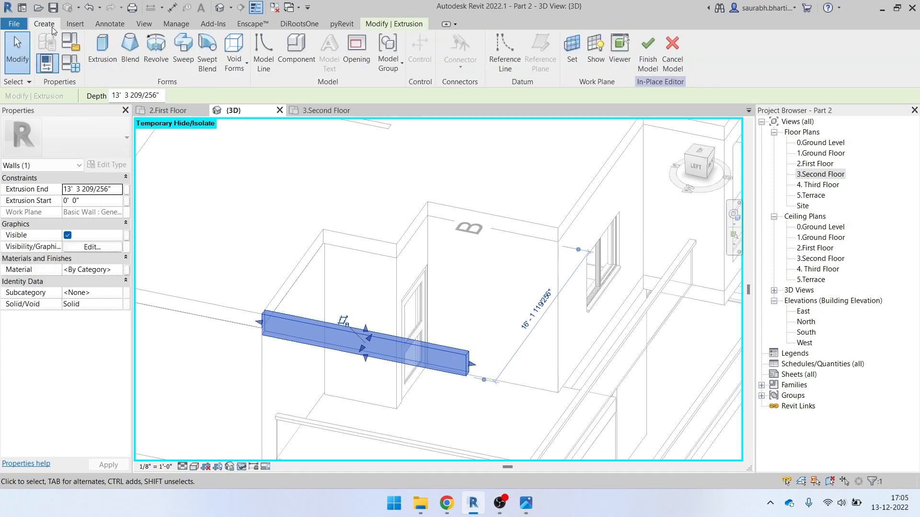
pyautogui.keyDown('shift'); pyautogui.moveTo(640, 262); pyautogui.dragTo(724, 270, button='middle'); pyautogui.keyUp('shift')
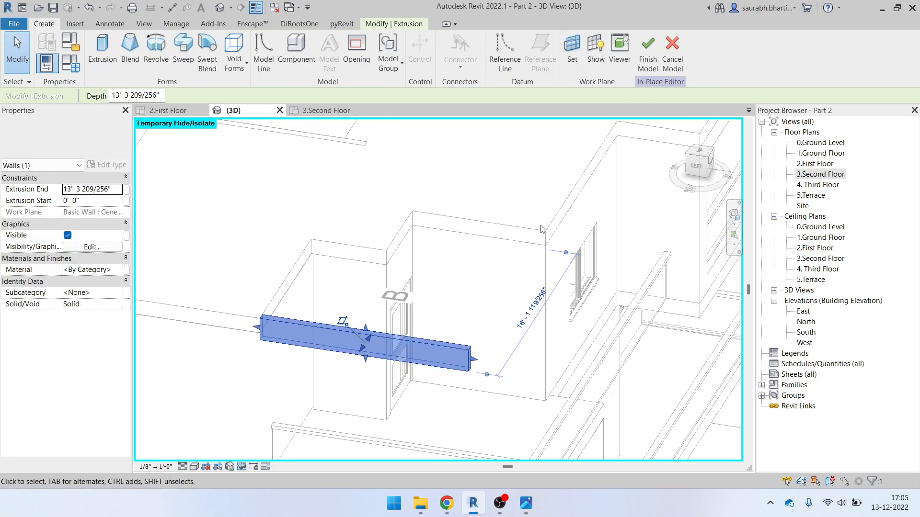
pyautogui.scroll(-5, 569, 320)
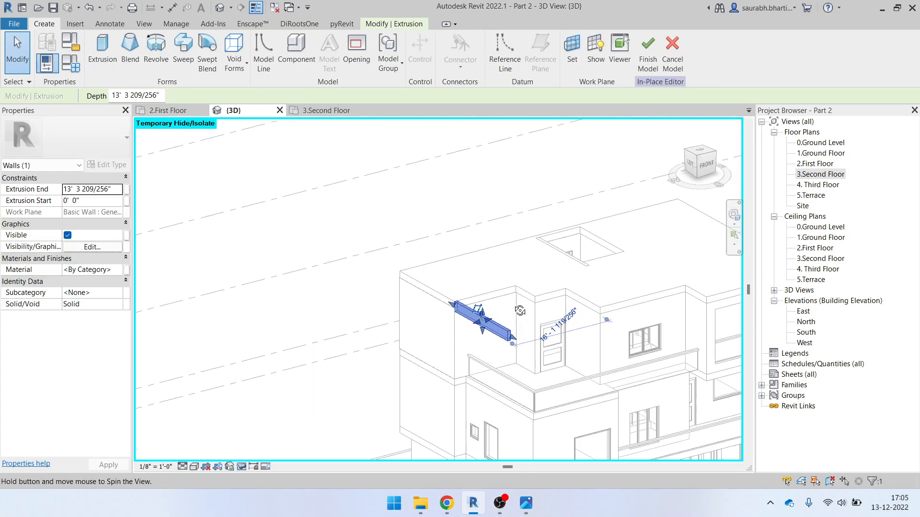
pyautogui.click(699, 175)
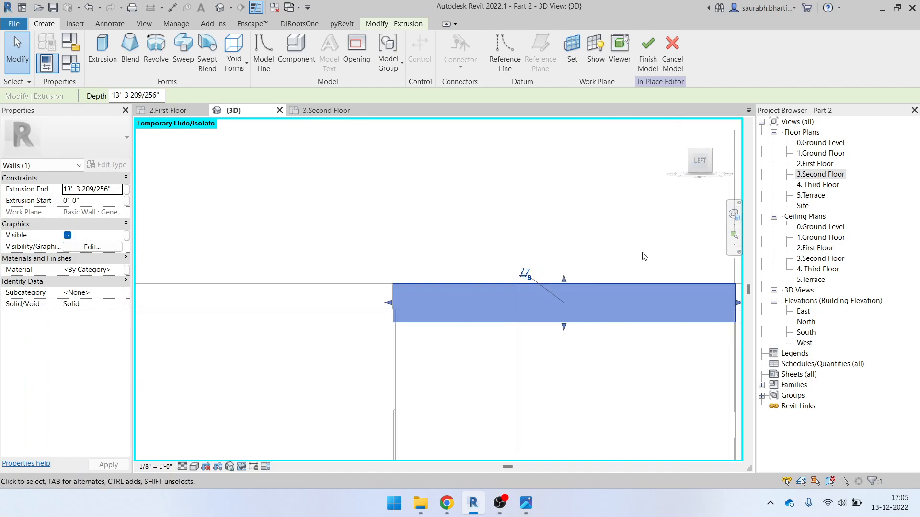
pyautogui.keyDown('shift'); pyautogui.moveTo(538, 341); pyautogui.dragTo(542, 264, button='middle'); pyautogui.keyUp('shift')
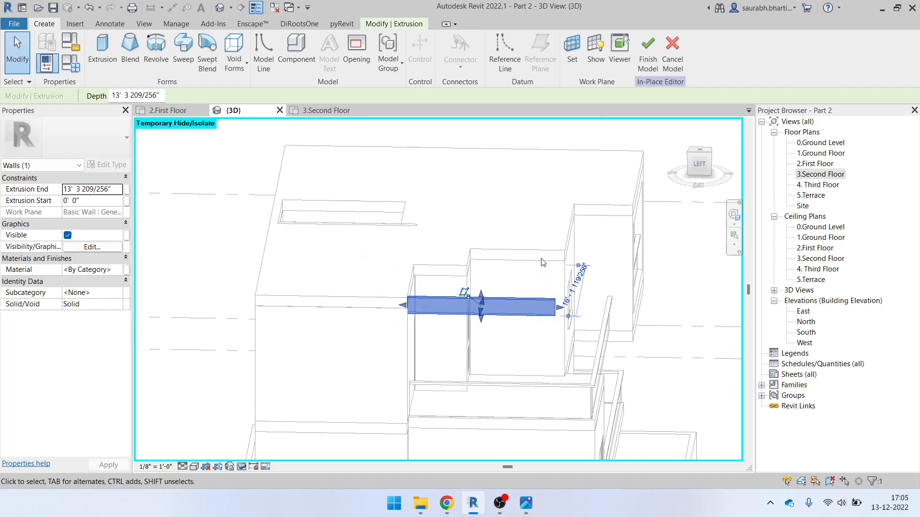
pyautogui.keyDown('shift'); pyautogui.moveTo(562, 218); pyautogui.dragTo(642, 397, button='middle'); pyautogui.keyUp('shift')
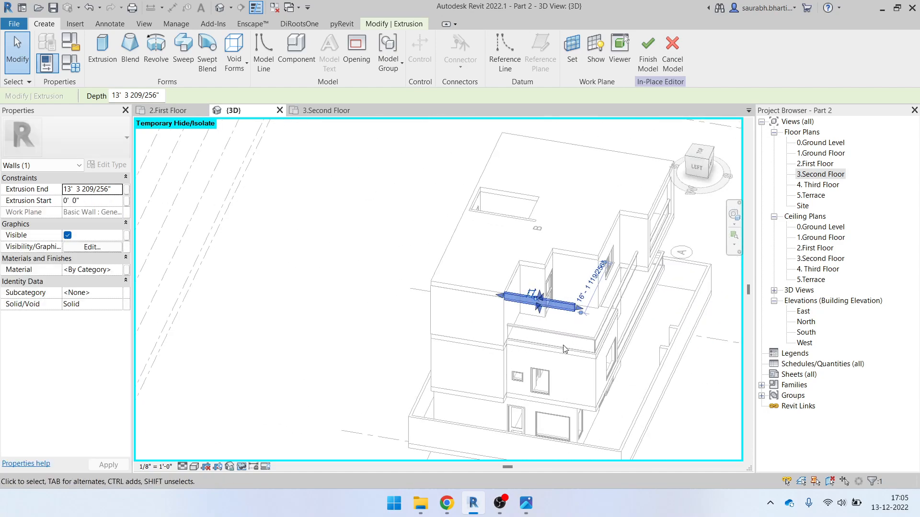
pyautogui.keyDown('shift'); pyautogui.moveTo(554, 348); pyautogui.dragTo(589, 322, button='middle'); pyautogui.keyUp('shift')
pyautogui.scroll(4, 612, 297)
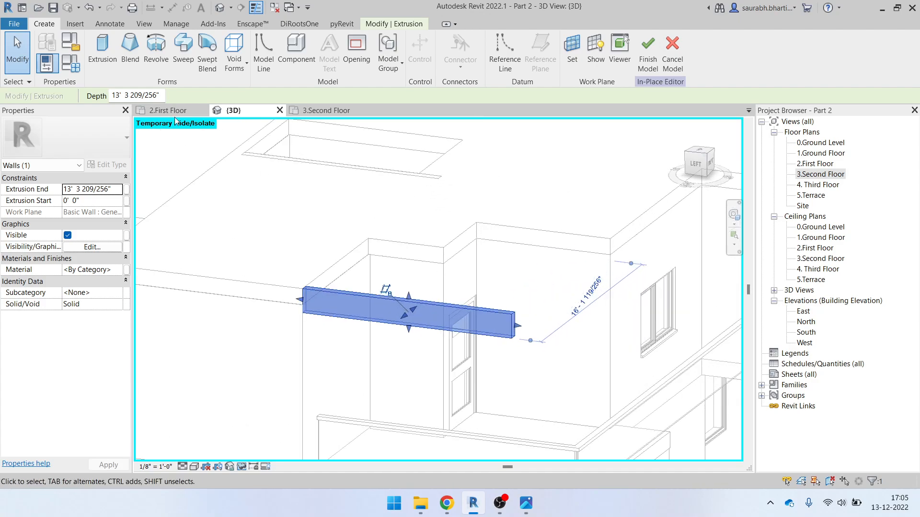
# Start a new extrusion, pick the floor face as its work plane, and display the plane
pyautogui.click(104, 58)
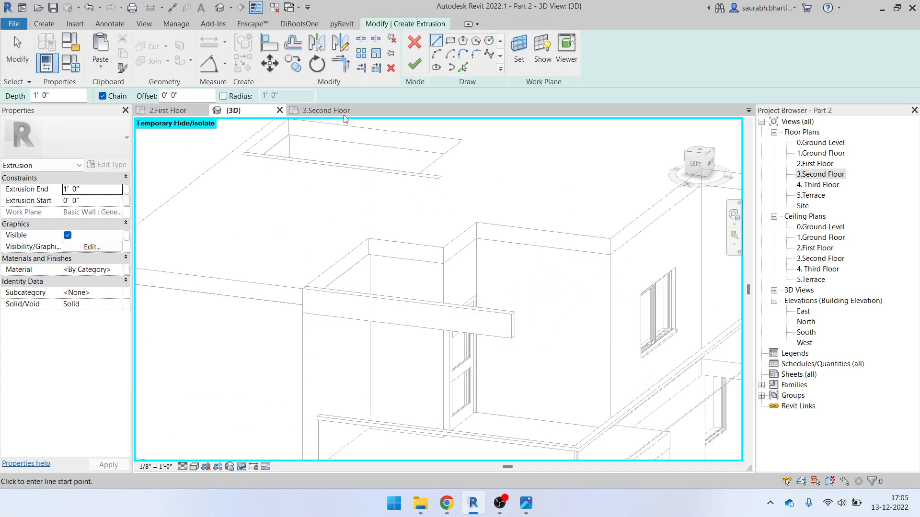
pyautogui.click(519, 50)
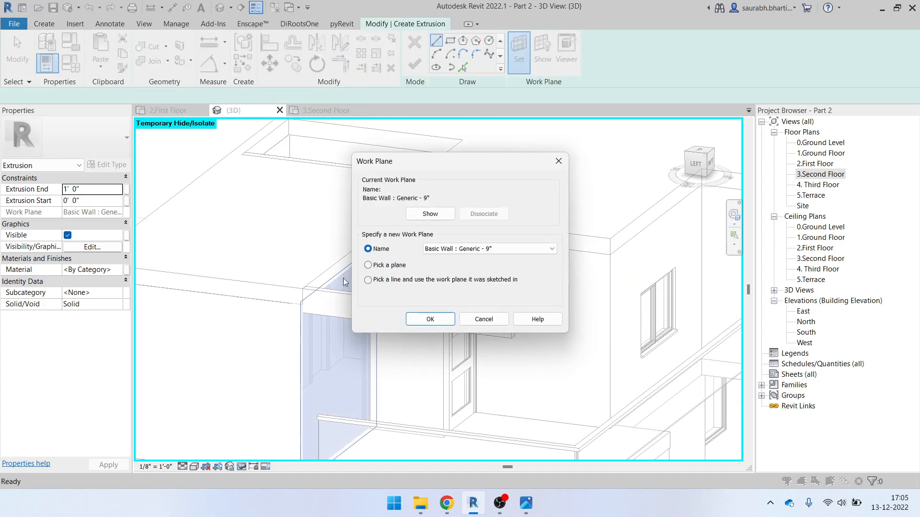
pyautogui.click(376, 270)
pyautogui.click(433, 319)
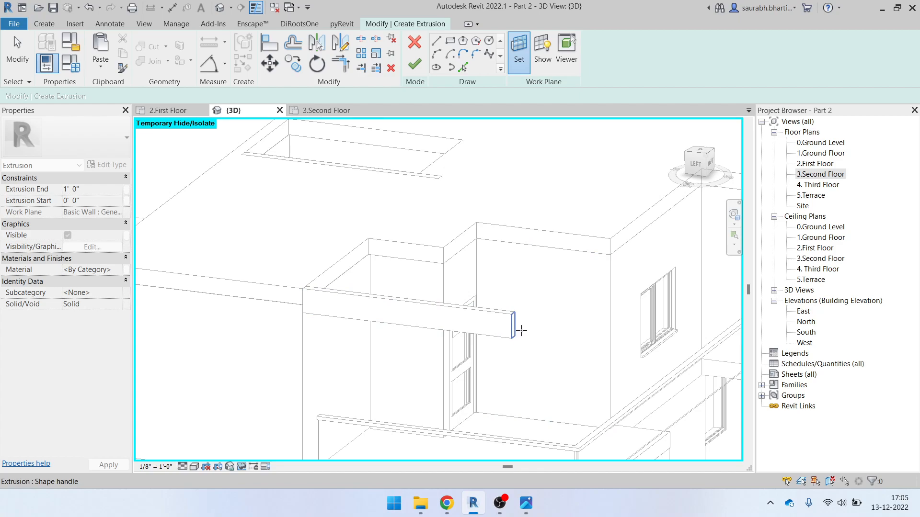
pyautogui.click(605, 249)
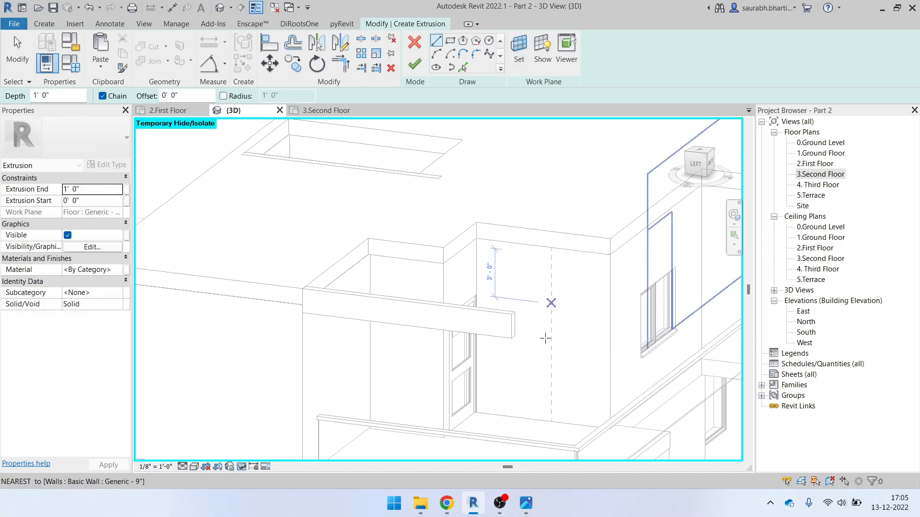
pyautogui.scroll(-2, 548, 273)
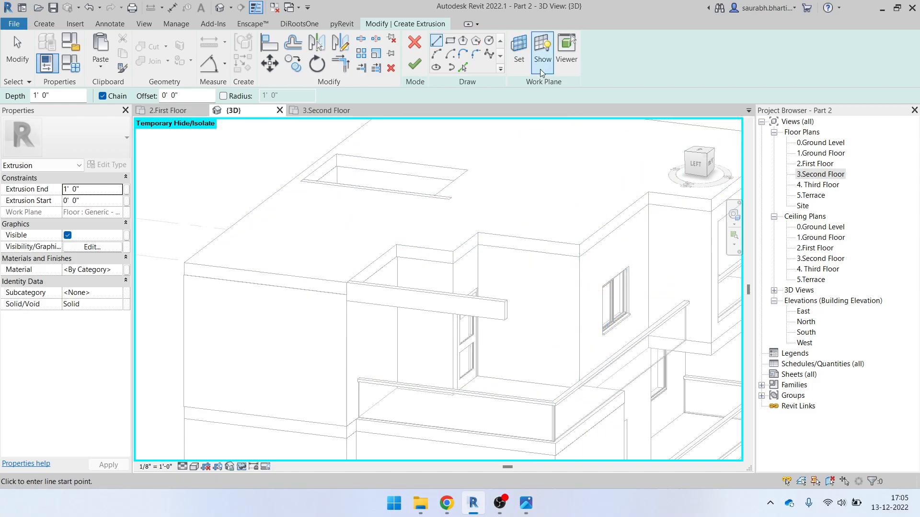
pyautogui.click(538, 53)
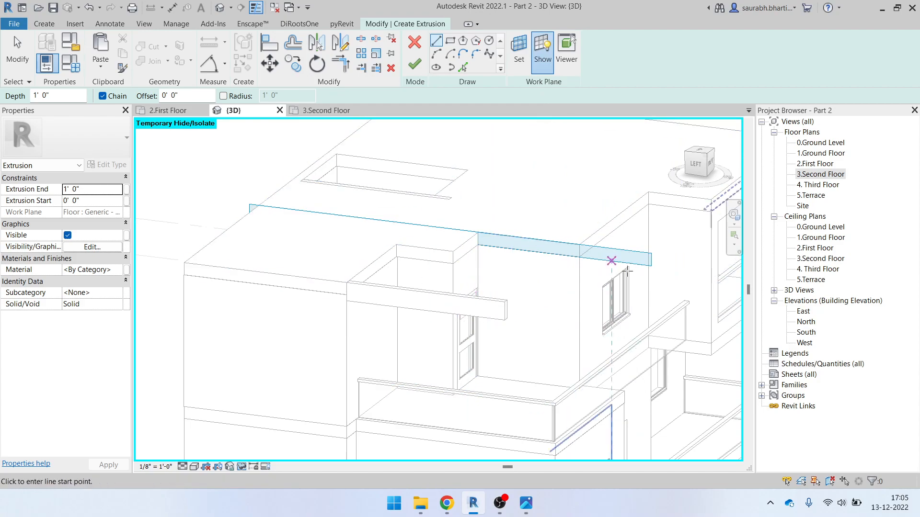
# Re-pick the work plane onto the Generic - 9" wall face and turn to the LEFT view
pyautogui.click(519, 47)
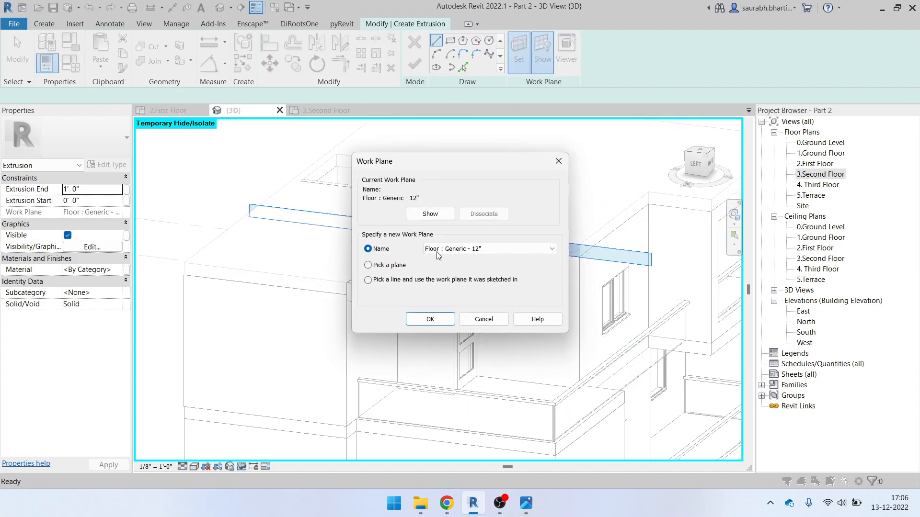
pyautogui.click(430, 319)
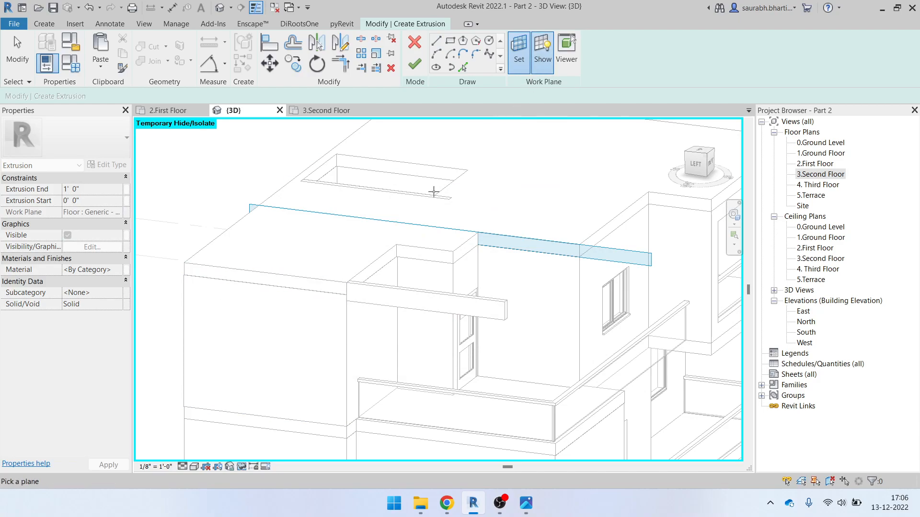
pyautogui.click(268, 290)
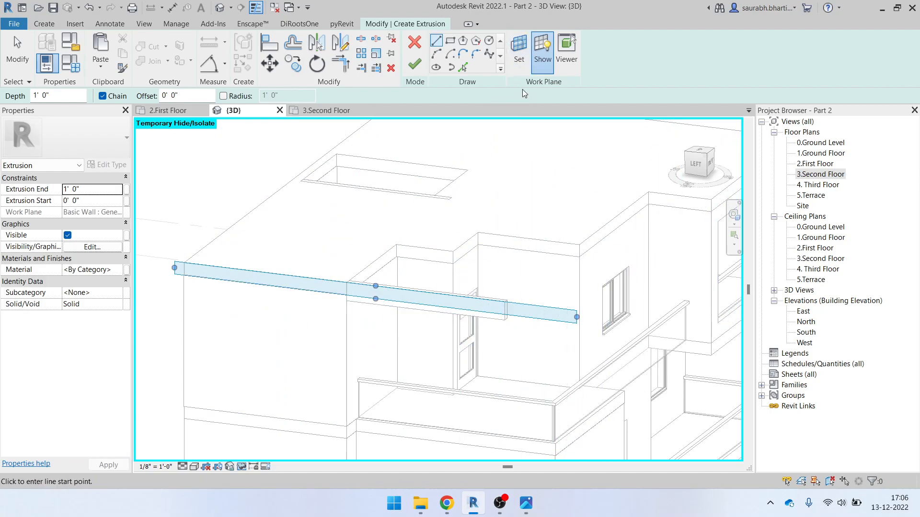
pyautogui.click(516, 71)
pyautogui.click(431, 319)
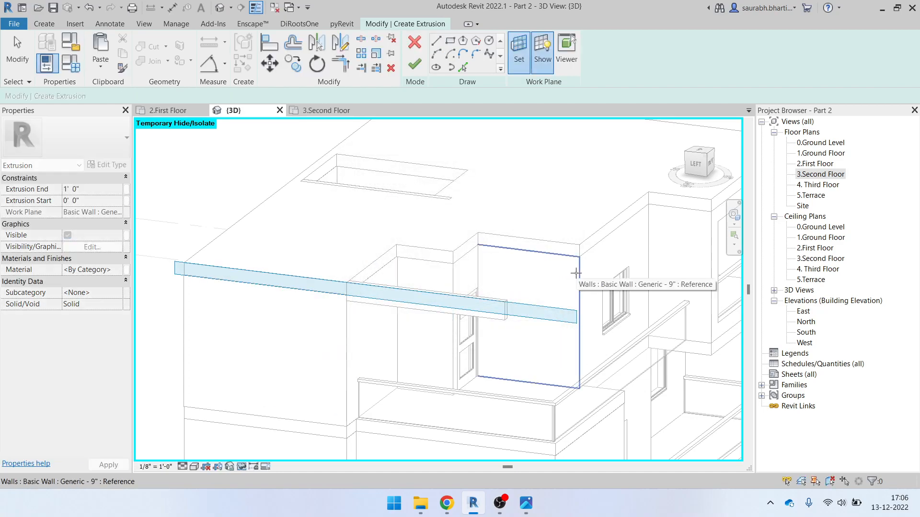
pyautogui.click(576, 273)
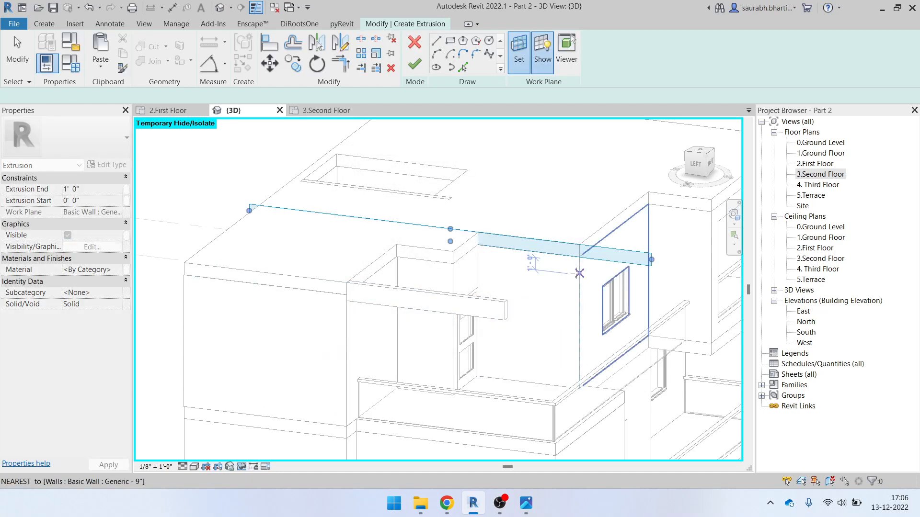
pyautogui.click(698, 169)
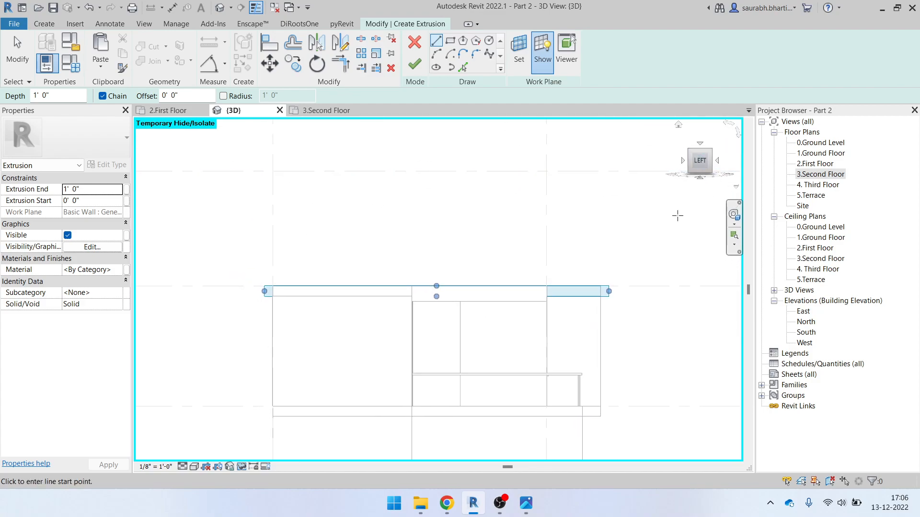
# Draw a rectangular profile at the end of the long beam on the wall face
pyautogui.scroll(5, 549, 284)
pyautogui.click(450, 41)
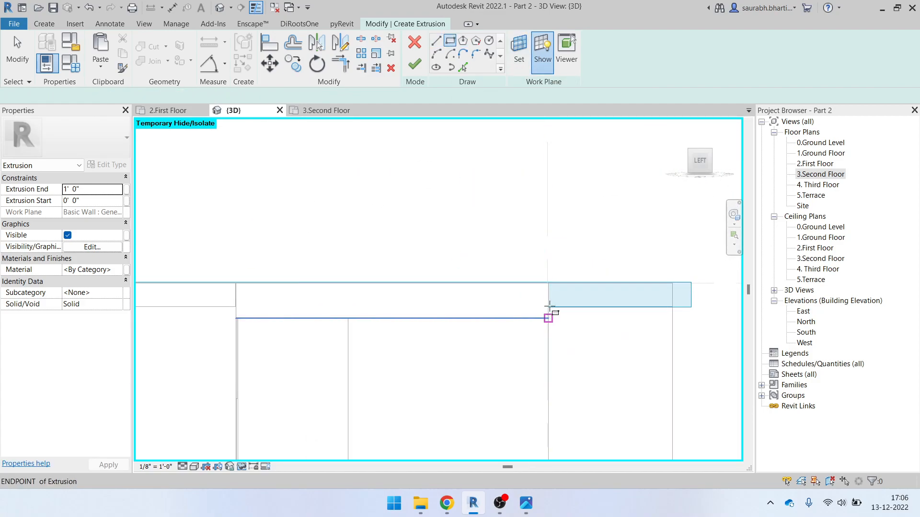
pyautogui.scroll(5, 549, 306)
pyautogui.click(545, 265)
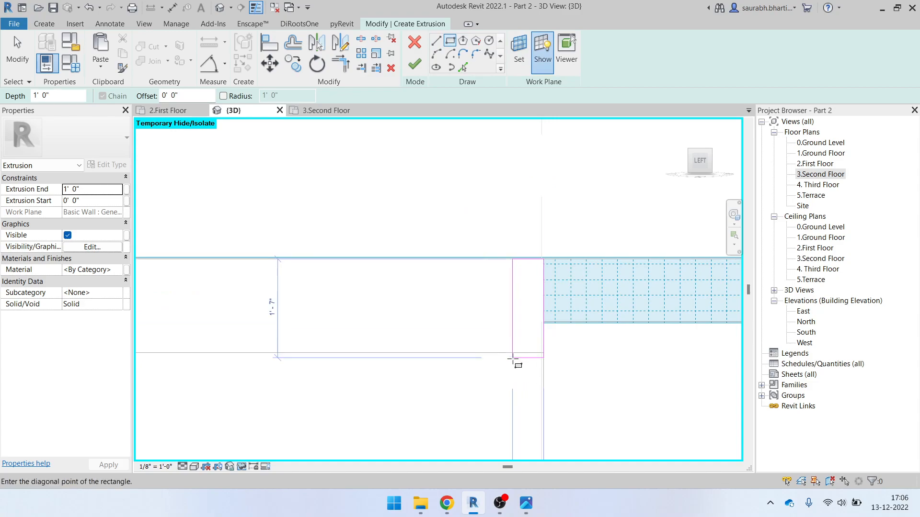
pyautogui.click(507, 353)
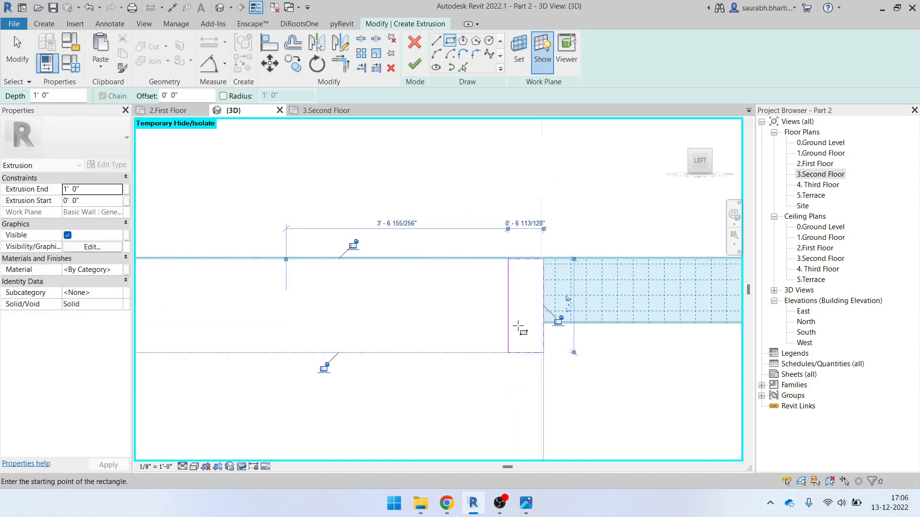
pyautogui.press('Escape')
# Set the rectangle's width to 0' 6" and check its 1' 6" length, then edit Extrusion End
pyautogui.click(508, 311)
pyautogui.click(525, 223)
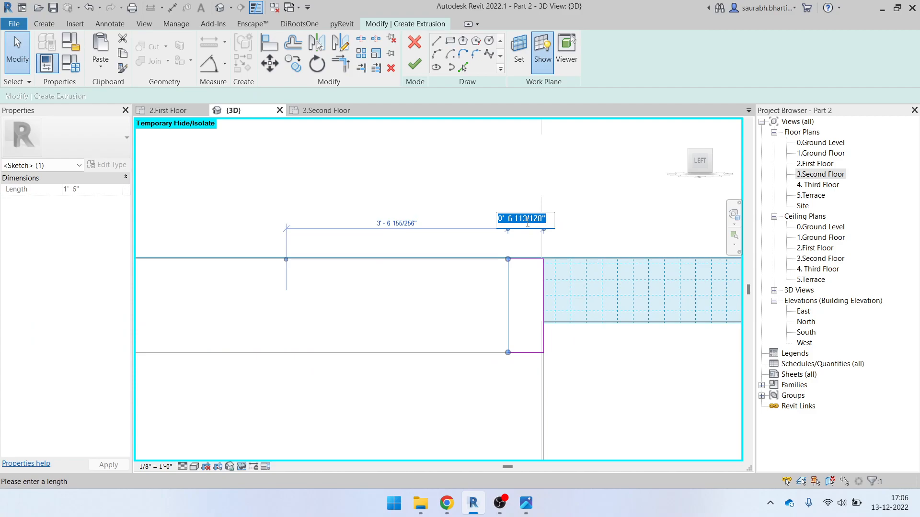
pyautogui.click(499, 202)
pyautogui.scroll(3, 536, 355)
pyautogui.click(526, 354)
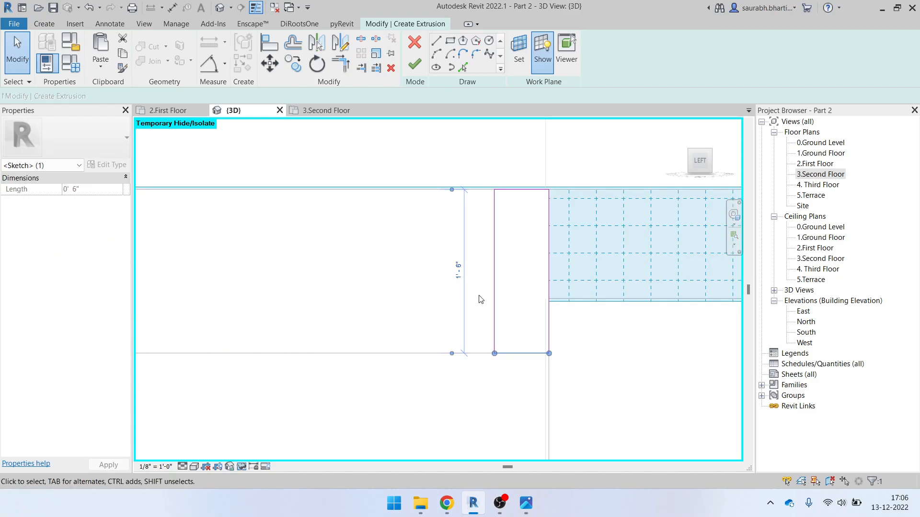
pyautogui.scroll(-1, 480, 270)
pyautogui.click(509, 176)
pyautogui.scroll(-3, 539, 277)
pyautogui.moveTo(561, 300)
pyautogui.keyDown('shift'); pyautogui.mouseDown(button='middle')
pyautogui.moveTo(548, 362)
pyautogui.moveTo(531, 369)
pyautogui.mouseUp(button='middle'); pyautogui.keyUp('shift')
pyautogui.scroll(-2, 512, 258)
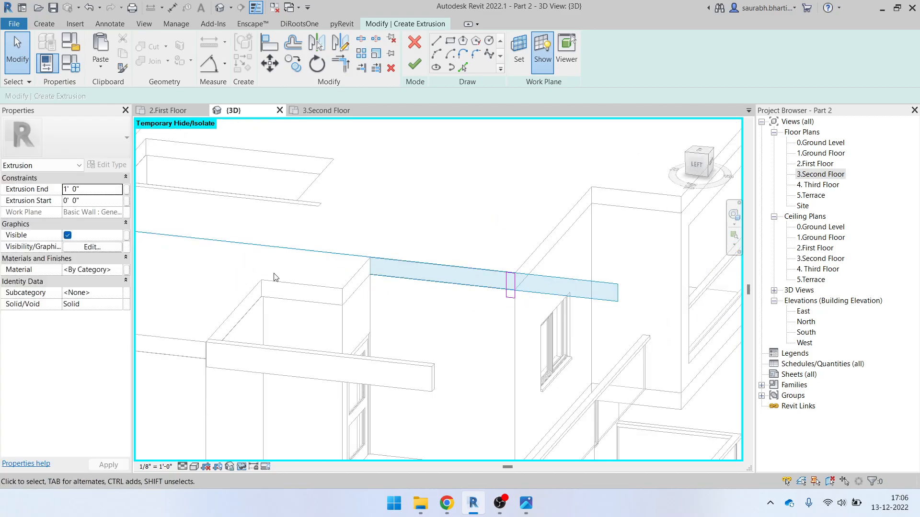
pyautogui.click(105, 189)
# Finish the second beam extrusion with its end at 10' 0"
pyautogui.press('Return')
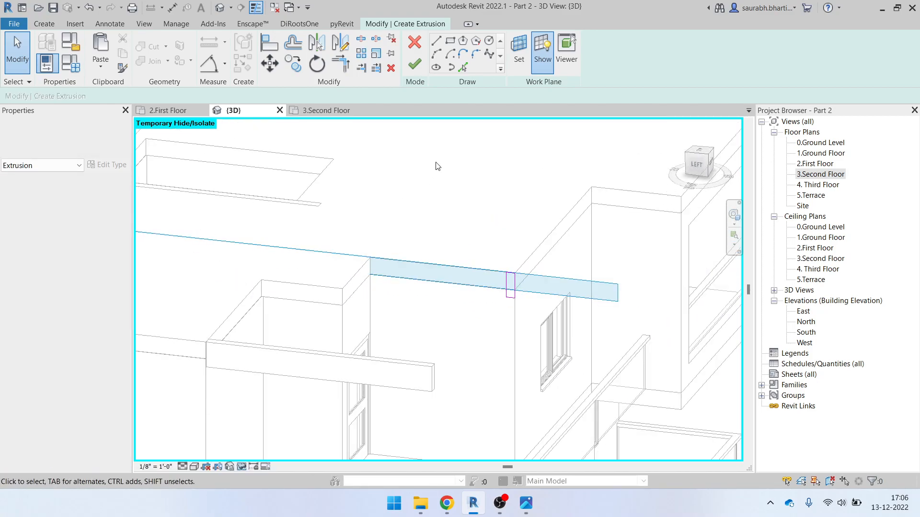
pyautogui.click(415, 63)
pyautogui.keyDown('shift'); pyautogui.moveTo(407, 335); pyautogui.dragTo(383, 297, button='middle'); pyautogui.keyUp('shift')
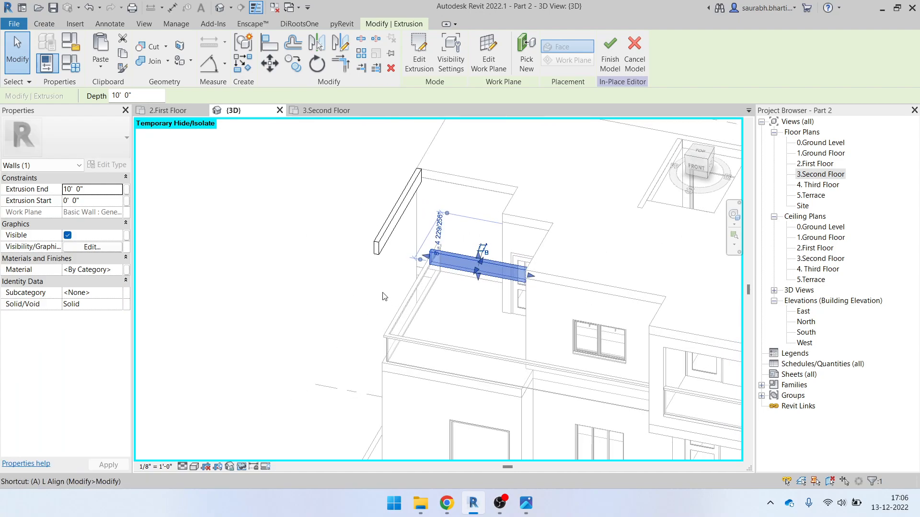
pyautogui.scroll(5, 409, 258)
# Stretch the new beam's end grip to the terrace corner and finish the in-place model
pyautogui.press('Escape')
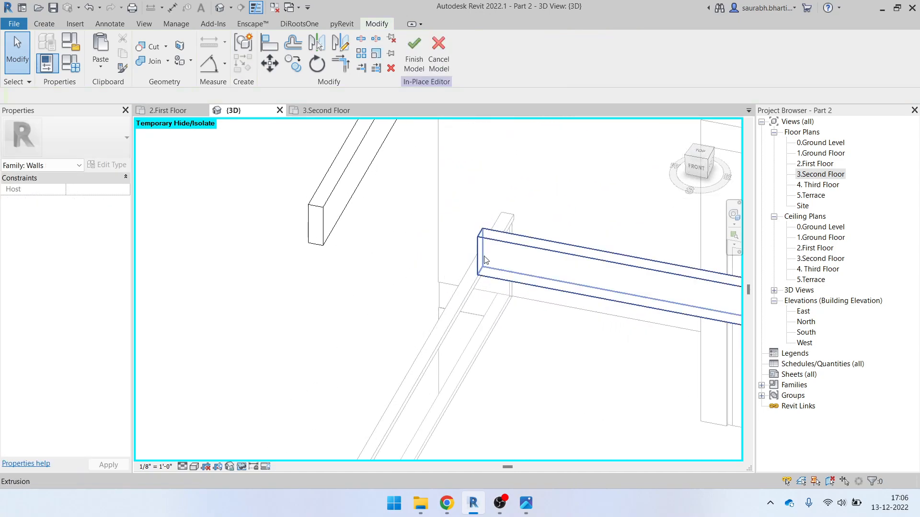
pyautogui.click(488, 251)
pyautogui.moveTo(481, 252); pyautogui.dragTo(323, 235)
pyautogui.keyDown('shift'); pyautogui.moveTo(367, 280); pyautogui.dragTo(408, 266, button='middle'); pyautogui.keyUp('shift')
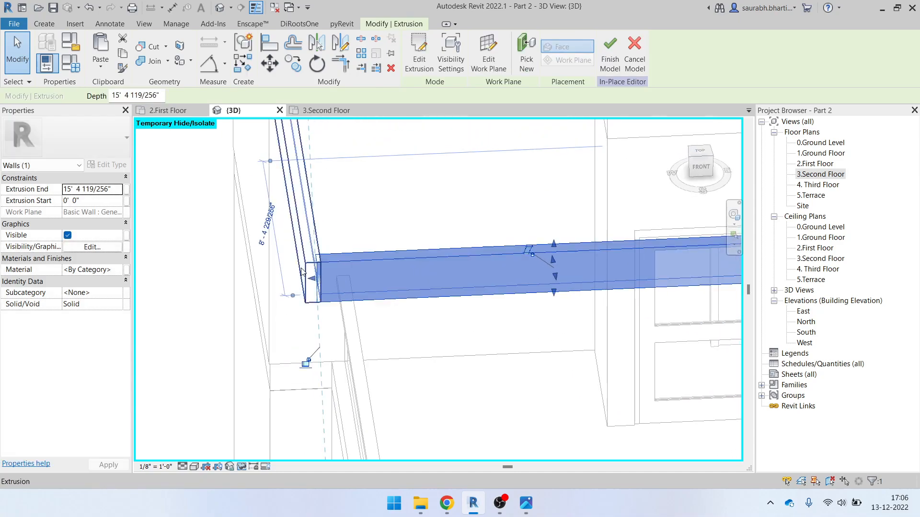
pyautogui.scroll(3, 314, 283)
pyautogui.moveTo(316, 286); pyautogui.dragTo(343, 279)
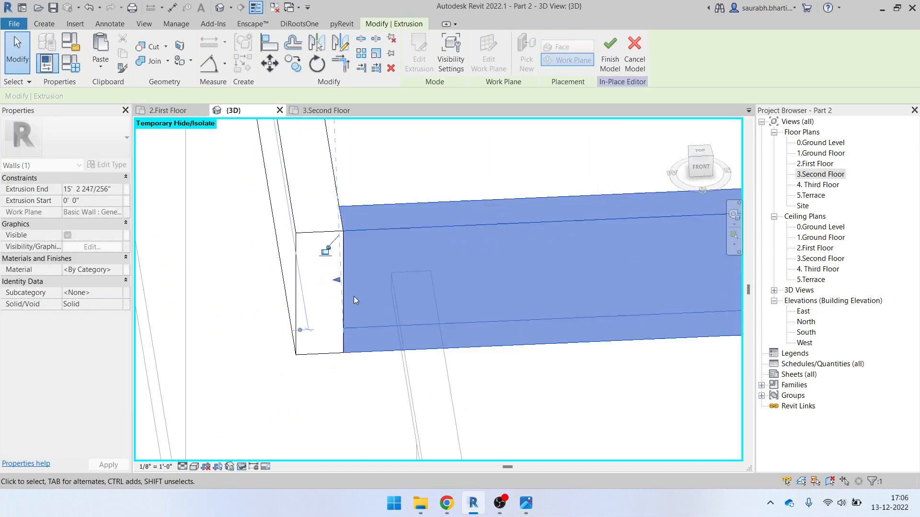
pyautogui.scroll(-3, 352, 296)
pyautogui.click(317, 364)
pyautogui.scroll(-4, 326, 339)
pyautogui.keyDown('shift'); pyautogui.moveTo(413, 358); pyautogui.dragTo(446, 377, button='middle'); pyautogui.keyUp('shift')
pyautogui.click(416, 61)
# Edit the beam in place, join both extrusions into one L-shaped beam, and finish
pyautogui.scroll(5, 341, 337)
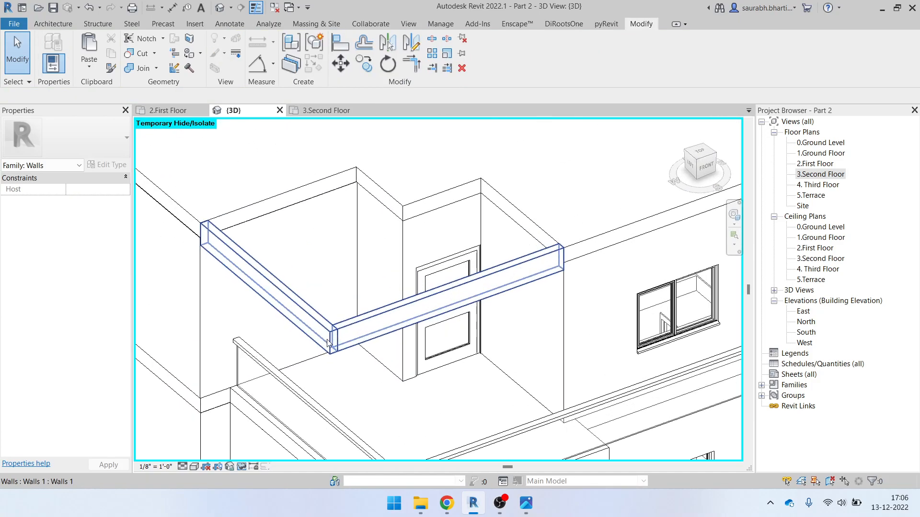
pyautogui.scroll(2, 346, 339)
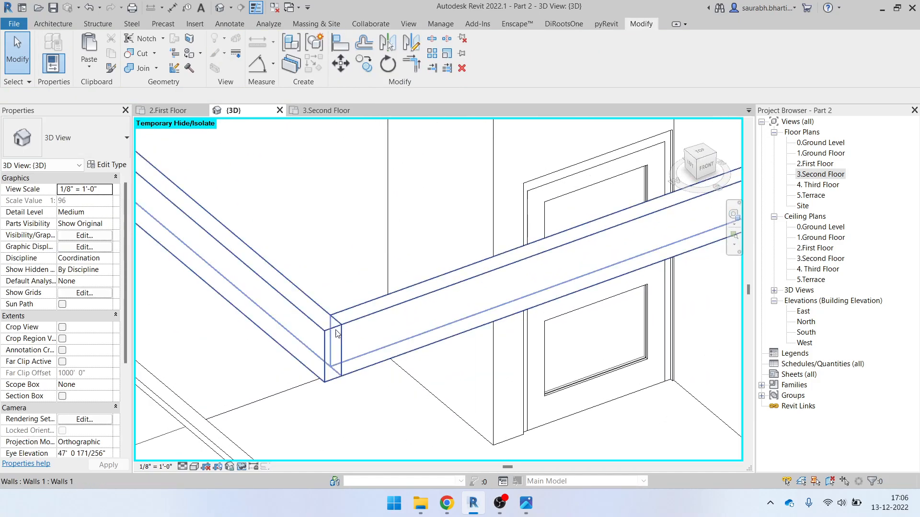
pyautogui.click(339, 332)
pyautogui.scroll(-3, 339, 333)
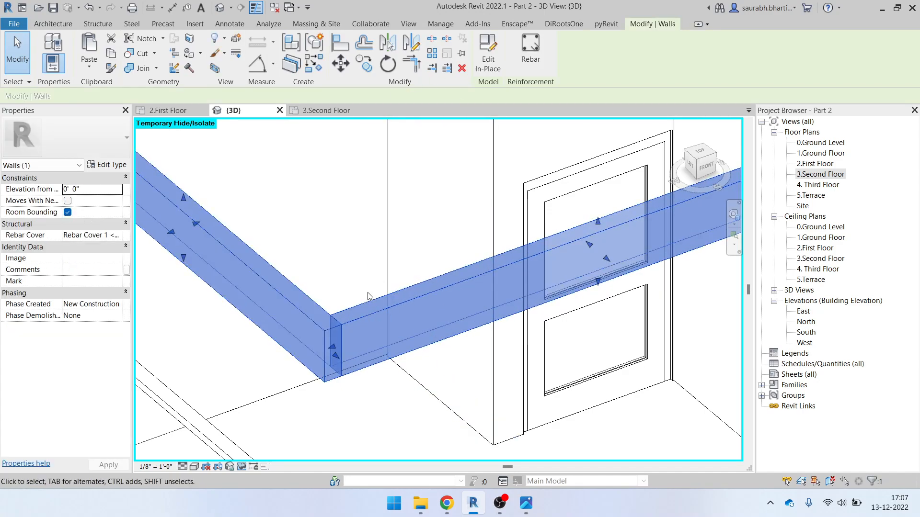
pyautogui.click(487, 62)
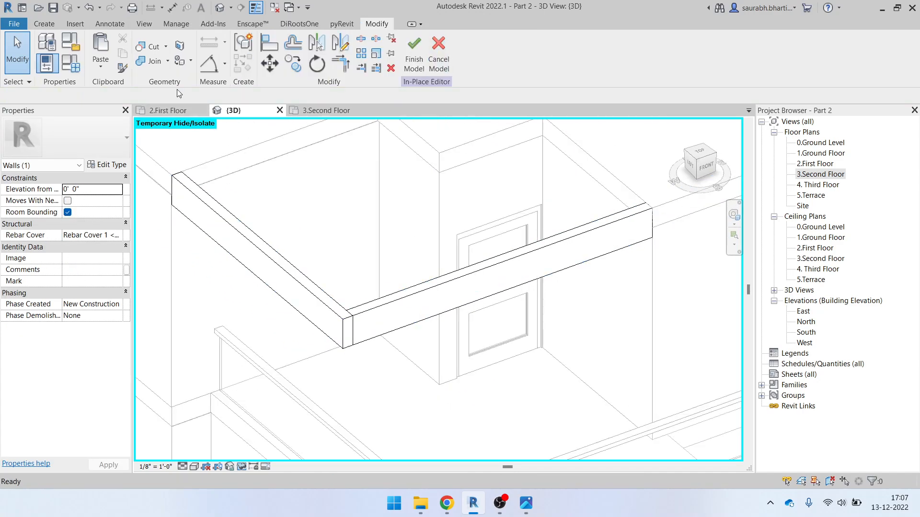
pyautogui.click(154, 61)
pyautogui.click(304, 288)
pyautogui.click(373, 312)
pyautogui.keyDown('shift'); pyautogui.moveTo(373, 312); pyautogui.dragTo(411, 243, button='middle'); pyautogui.keyUp('shift')
pyautogui.click(414, 53)
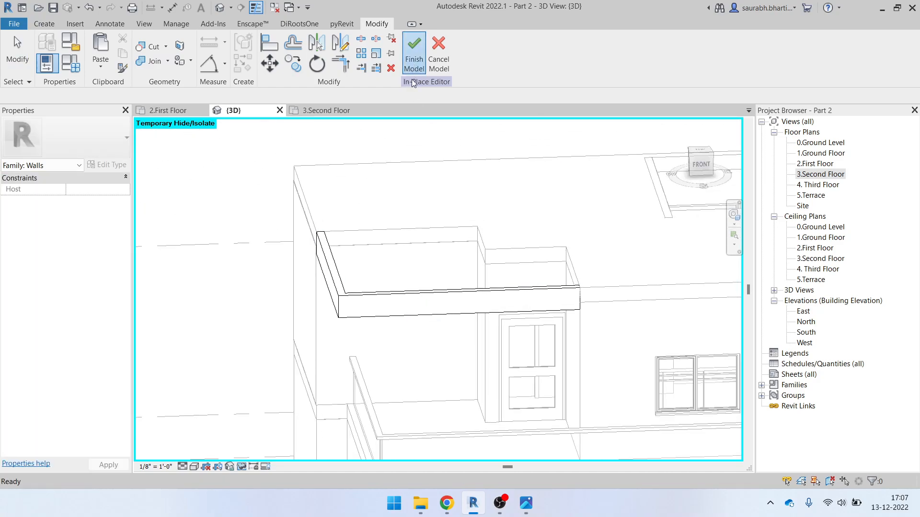
# Reset temporary hide/isolate with HR so the whole model shows again
pyautogui.scroll(-3, 441, 294)
pyautogui.keyDown('shift'); pyautogui.moveTo(441, 293); pyautogui.dragTo(393, 287, button='middle'); pyautogui.keyUp('shift')
pyautogui.click(393, 286)
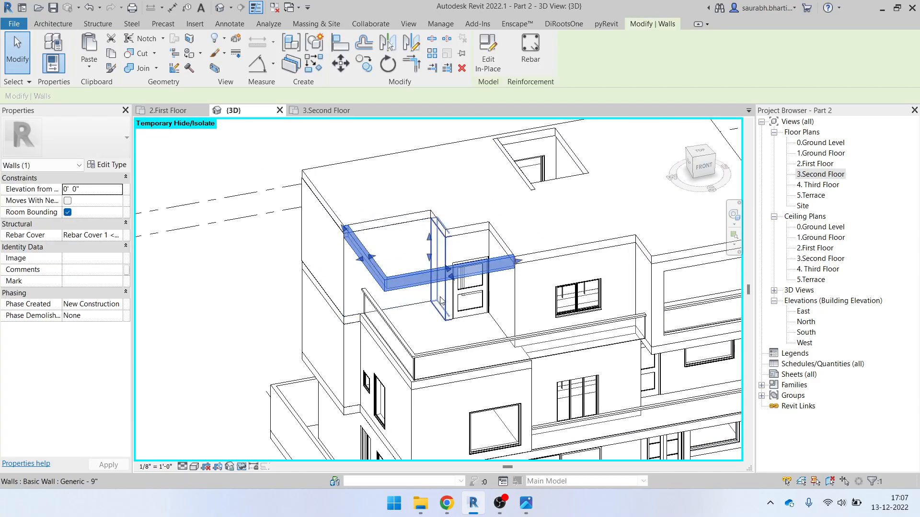
pyautogui.scroll(-2, 441, 299)
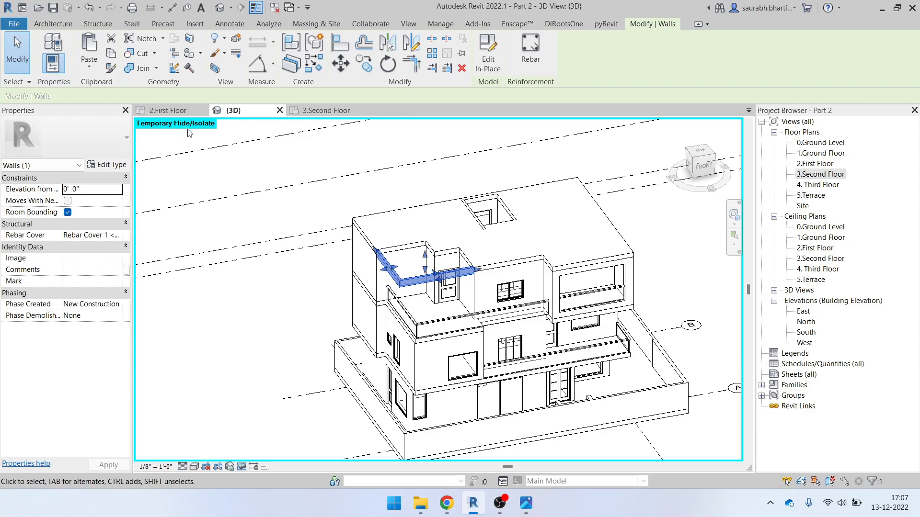
pyautogui.press('h')
pyautogui.press('r')
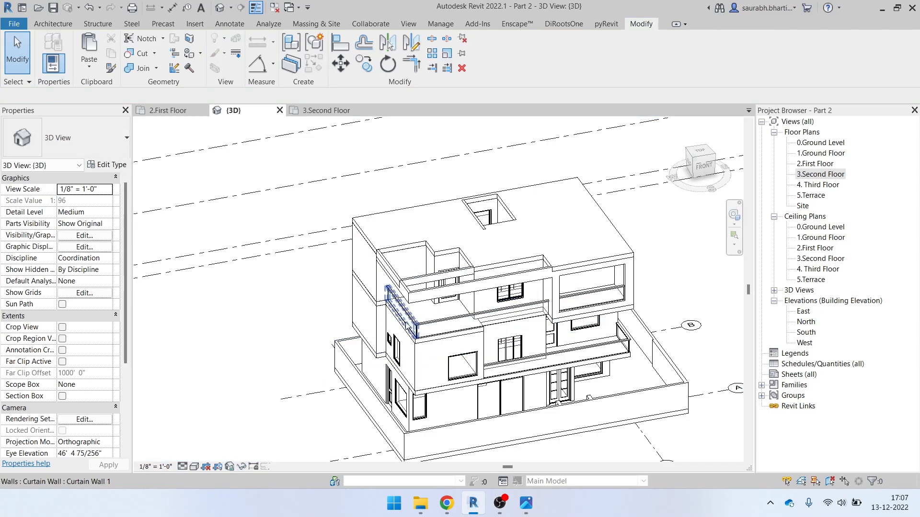
# Select the long 6-inch wall above the terrace and check the elevation reference image
pyautogui.scroll(2, 411, 321)
pyautogui.moveTo(581, 261)
pyautogui.keyDown('shift'); pyautogui.mouseDown(button='middle')
pyautogui.moveTo(565, 264)
pyautogui.moveTo(575, 269)
pyautogui.mouseUp(button='middle'); pyautogui.keyUp('shift')
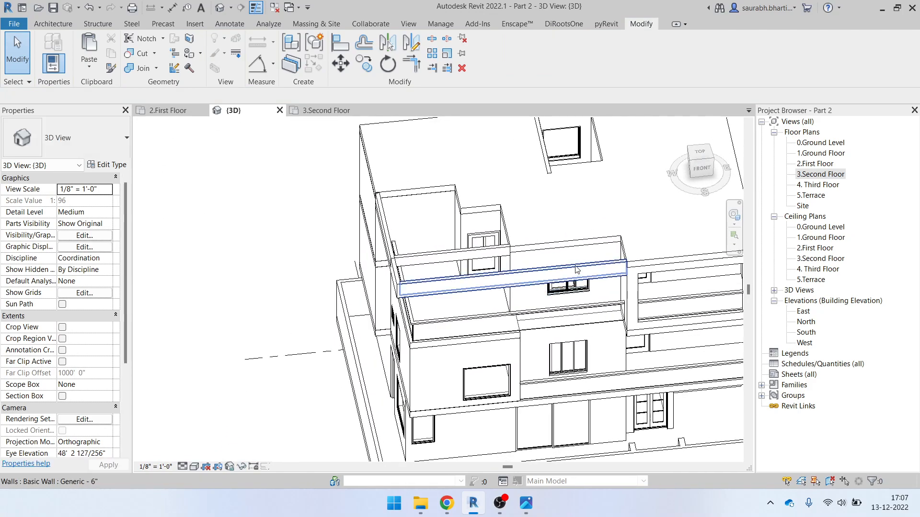
pyautogui.click(575, 269)
pyautogui.click(532, 507)
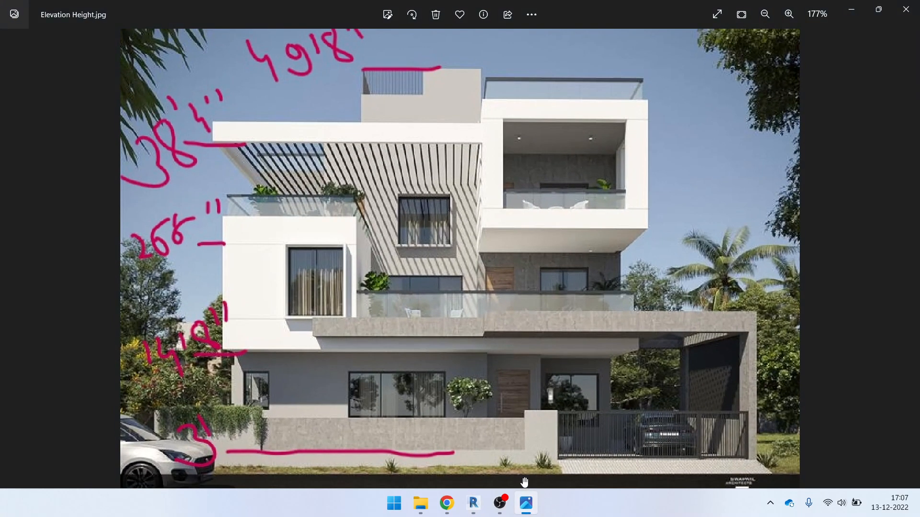
pyautogui.click(861, 16)
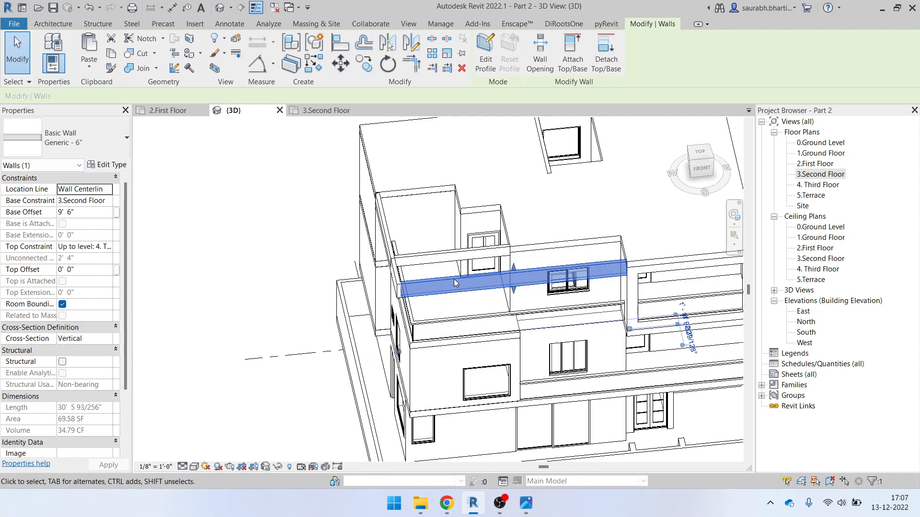
# Orbit to the terrace and select the L-shaped in-place beam
pyautogui.keyDown('shift'); pyautogui.moveTo(443, 264); pyautogui.dragTo(474, 279, button='middle'); pyautogui.keyUp('shift')
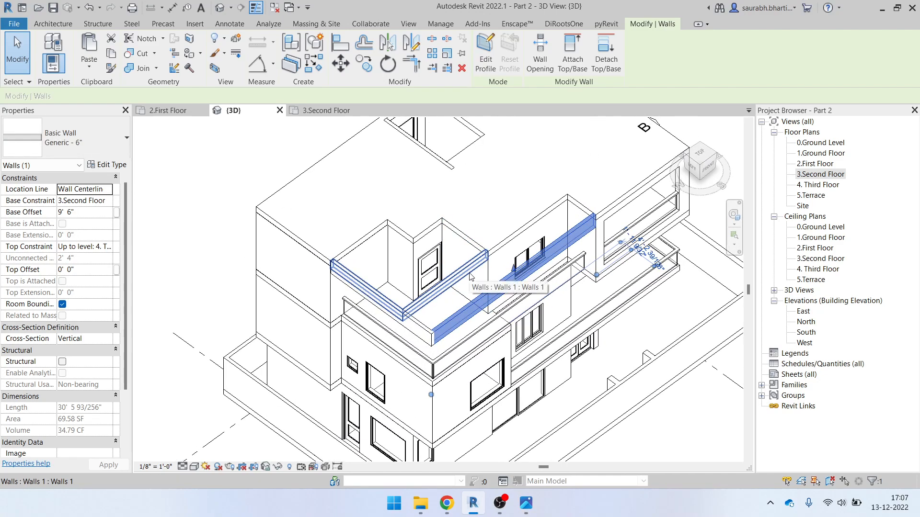
pyautogui.scroll(3, 402, 326)
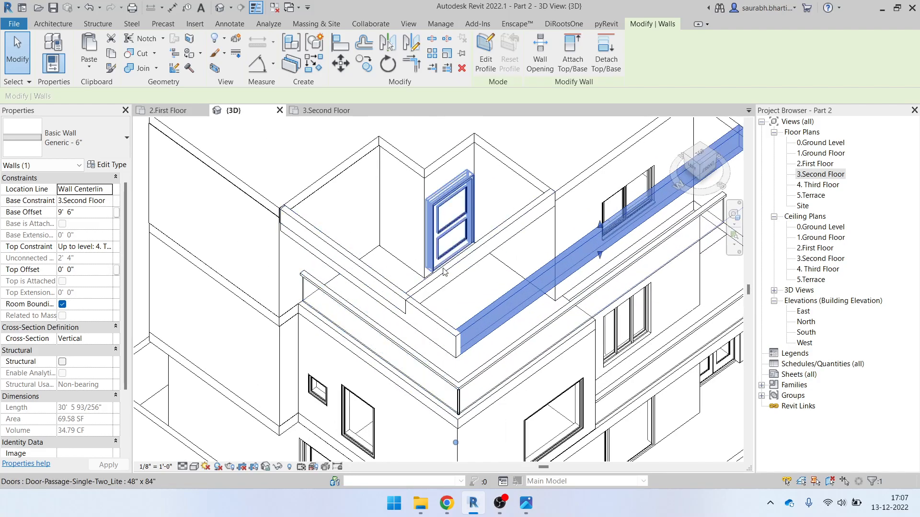
pyautogui.click(452, 273)
pyautogui.keyDown('shift'); pyautogui.moveTo(453, 273); pyautogui.dragTo(405, 299, button='middle'); pyautogui.keyUp('shift')
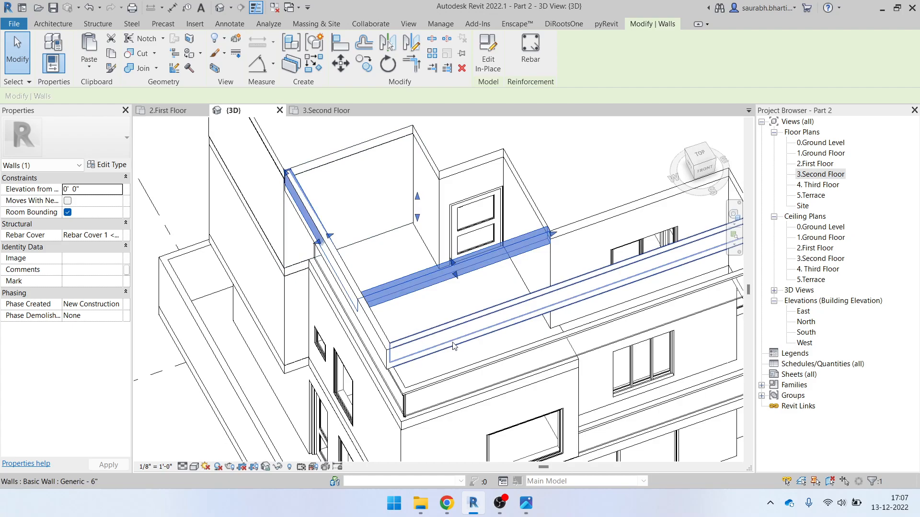
pyautogui.click(433, 302)
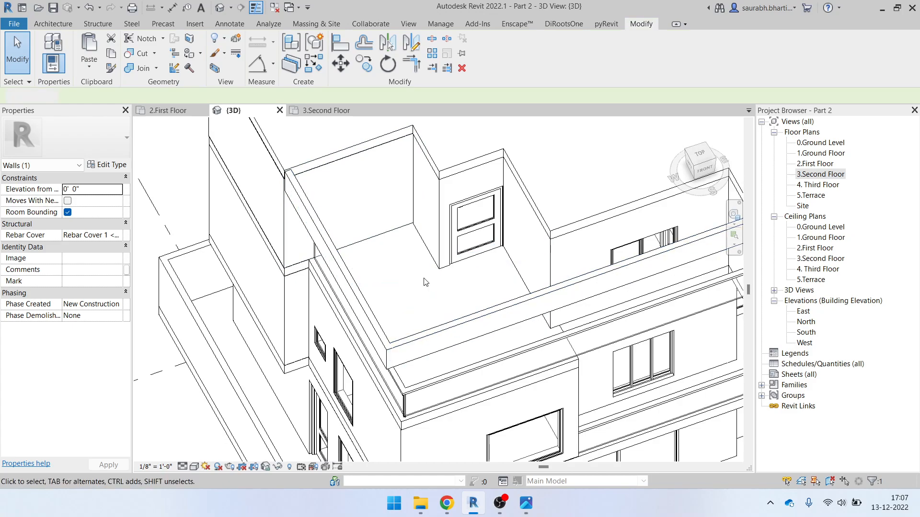
pyautogui.keyDown('shift'); pyautogui.moveTo(332, 241); pyautogui.dragTo(387, 243, button='middle'); pyautogui.keyUp('shift')
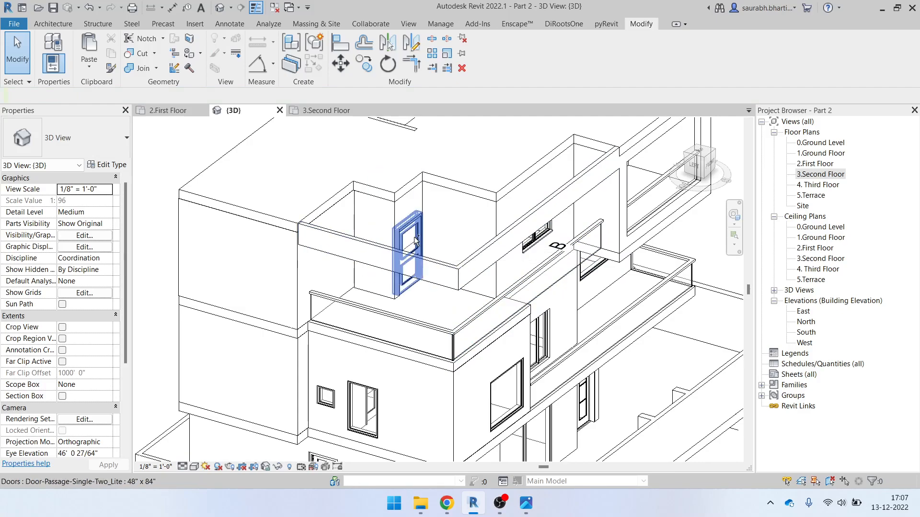
pyautogui.keyDown('shift'); pyautogui.moveTo(416, 243); pyautogui.dragTo(381, 320, button='middle'); pyautogui.keyUp('shift')
pyautogui.click(448, 273)
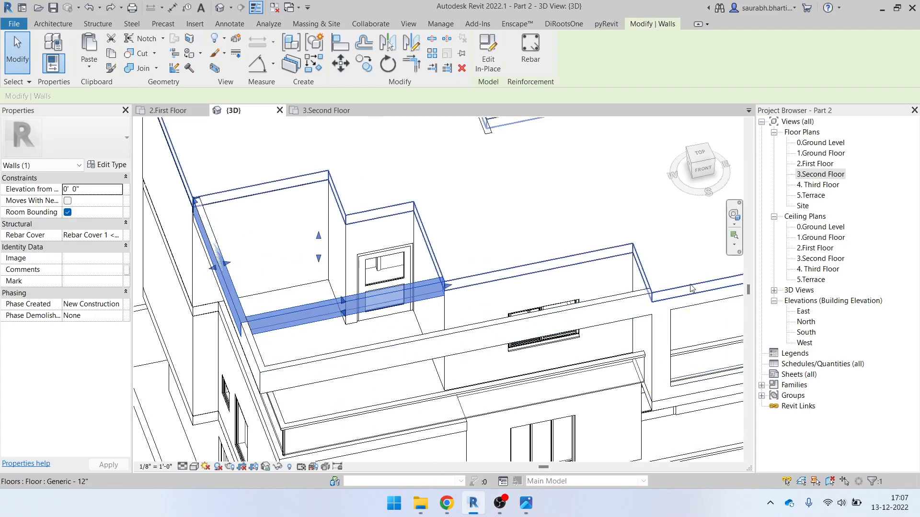
# Edit the beam in place and delete the 15' 2 247/256" piece across the terrace
pyautogui.click(494, 57)
pyautogui.click(433, 287)
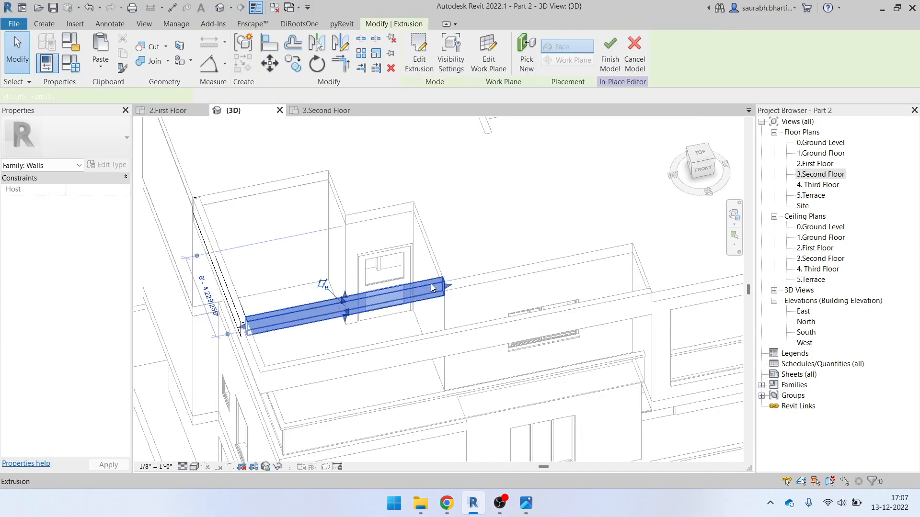
pyautogui.scroll(-3, 435, 284)
pyautogui.keyDown('shift'); pyautogui.moveTo(458, 311); pyautogui.dragTo(423, 301, button='middle'); pyautogui.keyUp('shift')
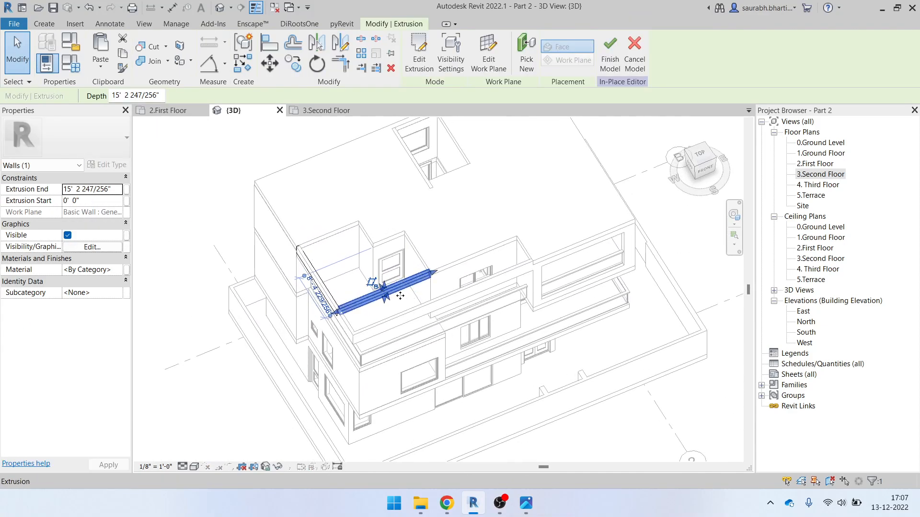
pyautogui.scroll(1, 400, 296)
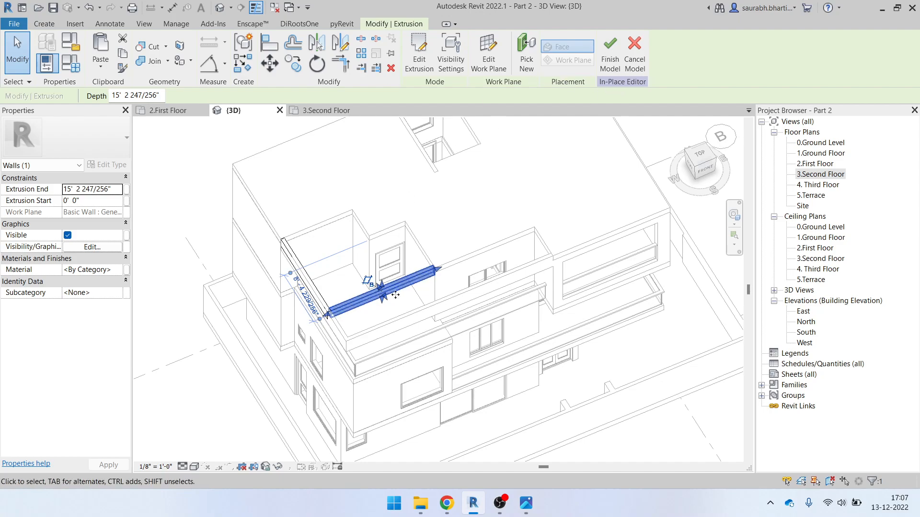
pyautogui.press('Delete')
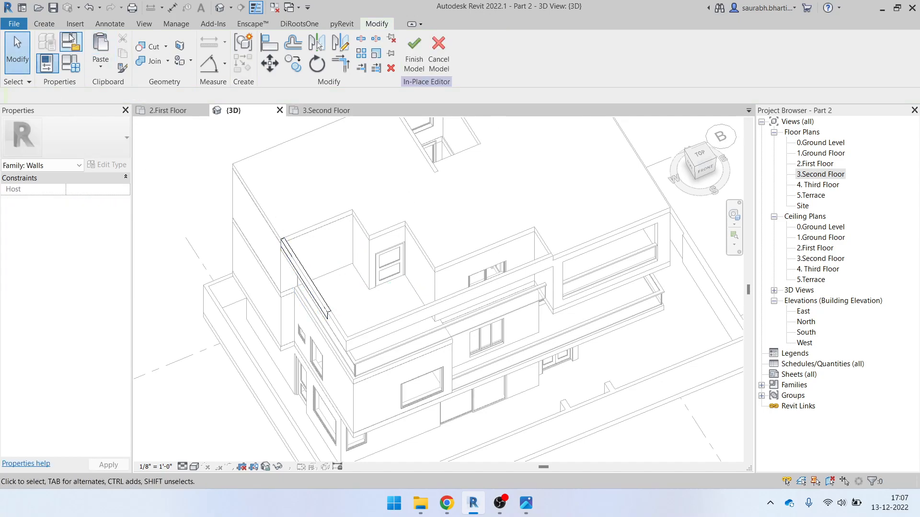
# Start a new extrusion with the floor face as its work plane
pyautogui.click(51, 24)
pyautogui.click(108, 48)
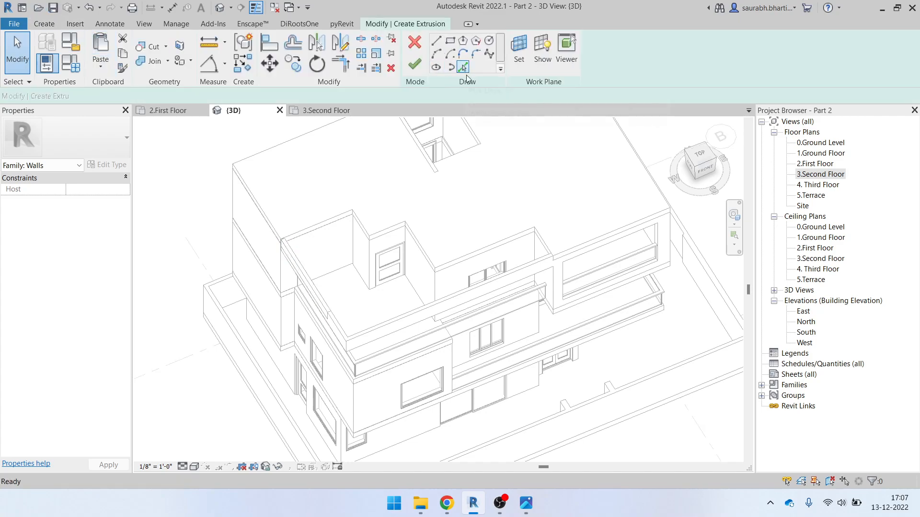
pyautogui.click(518, 56)
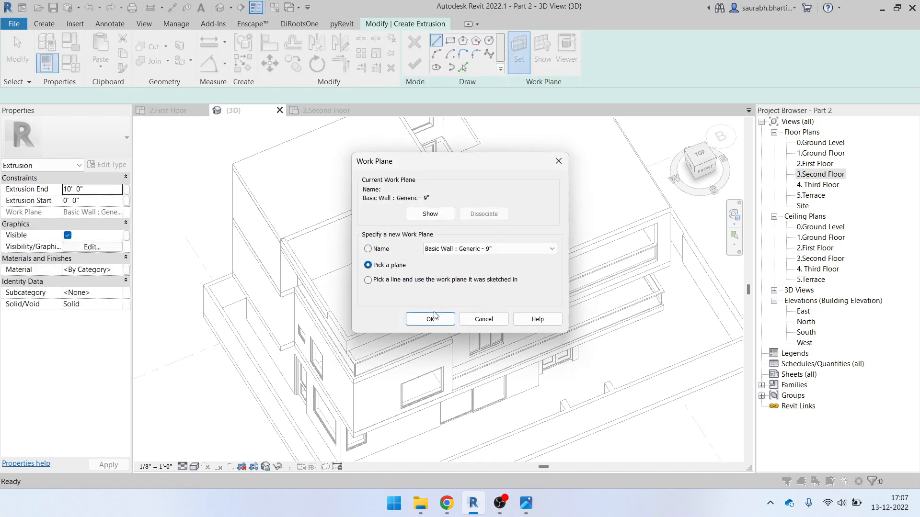
pyautogui.click(434, 316)
pyautogui.keyDown('shift'); pyautogui.moveTo(430, 316); pyautogui.dragTo(550, 259, button='middle'); pyautogui.keyUp('shift')
pyautogui.scroll(5, 419, 204)
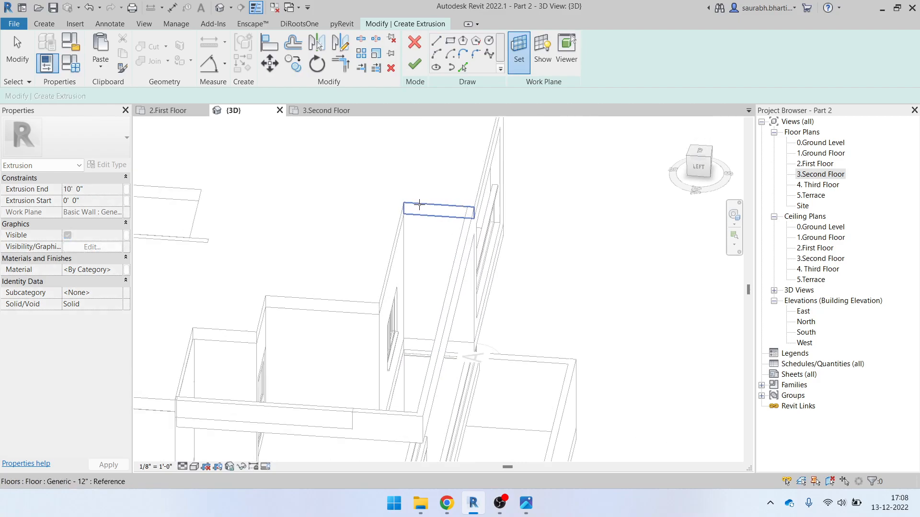
pyautogui.click(450, 215)
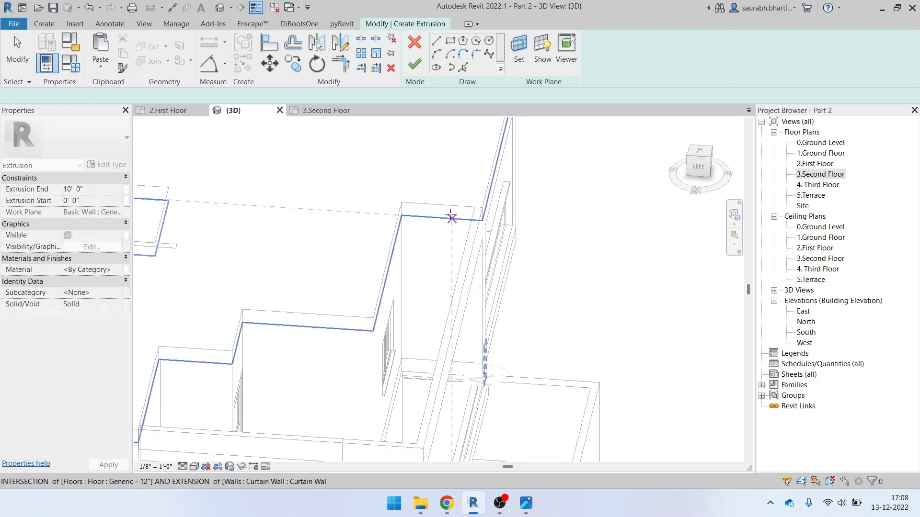
# Sketch a small rectangle starting at the terrace wall's top corner
pyautogui.click(450, 40)
pyautogui.scroll(3, 481, 206)
pyautogui.click(483, 205)
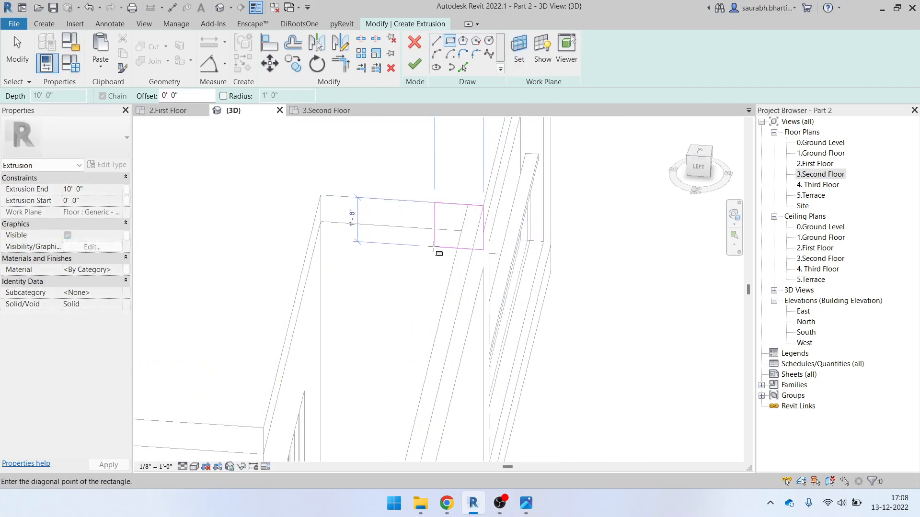
pyautogui.click(442, 231)
pyautogui.press('Escape')
pyautogui.press('Escape')
# Set the rectangle's side length to 1'-6"
pyautogui.click(462, 231)
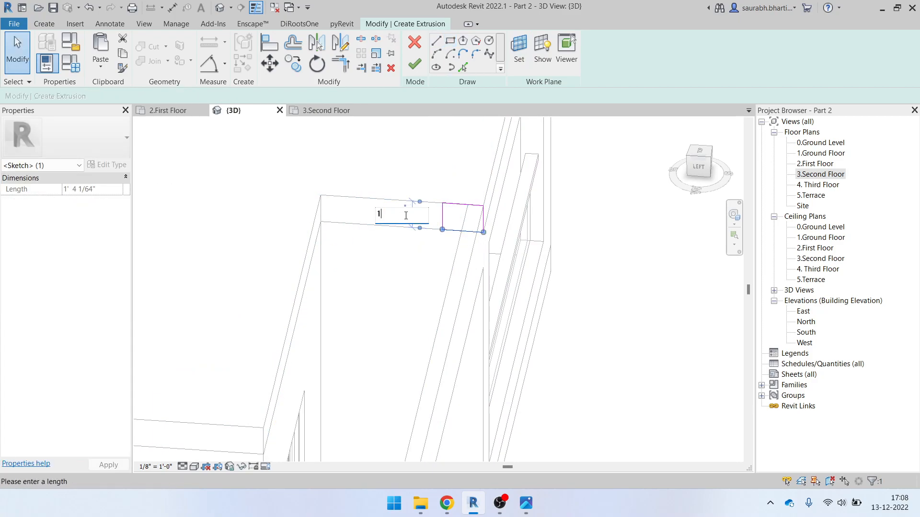
pyautogui.click(414, 215)
pyautogui.write("1'6")
pyautogui.press('Return')
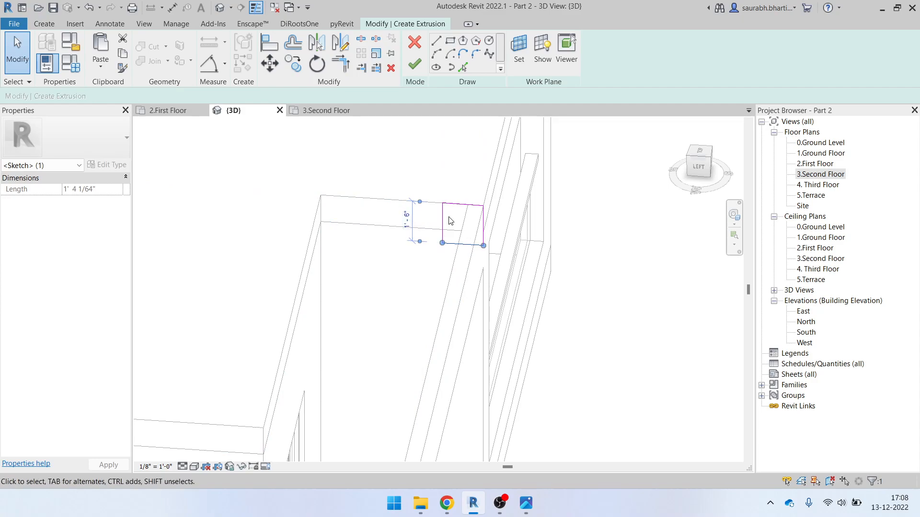
# Check the profile from the LEFT view and set its other side to 6"
pyautogui.scroll(-2, 472, 216)
pyautogui.keyDown('shift'); pyautogui.moveTo(472, 319); pyautogui.dragTo(481, 269, button='middle'); pyautogui.keyUp('shift')
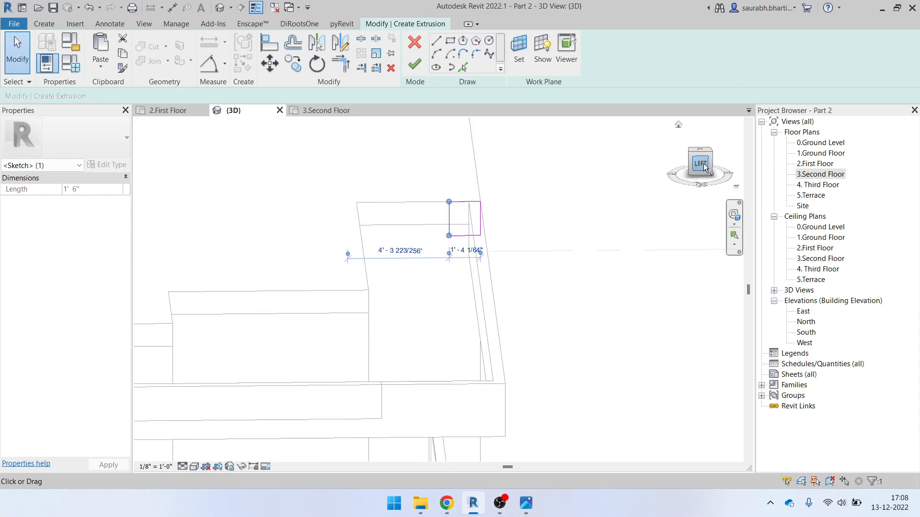
pyautogui.click(704, 163)
pyautogui.moveTo(513, 263)
pyautogui.keyDown('shift'); pyautogui.mouseDown(button='middle')
pyautogui.moveTo(567, 280)
pyautogui.moveTo(538, 351)
pyautogui.moveTo(518, 326)
pyautogui.moveTo(523, 339)
pyautogui.moveTo(583, 334)
pyautogui.moveTo(589, 326)
pyautogui.mouseUp(button='middle'); pyautogui.keyUp('shift')
pyautogui.scroll(3, 515, 288)
pyautogui.click(603, 263)
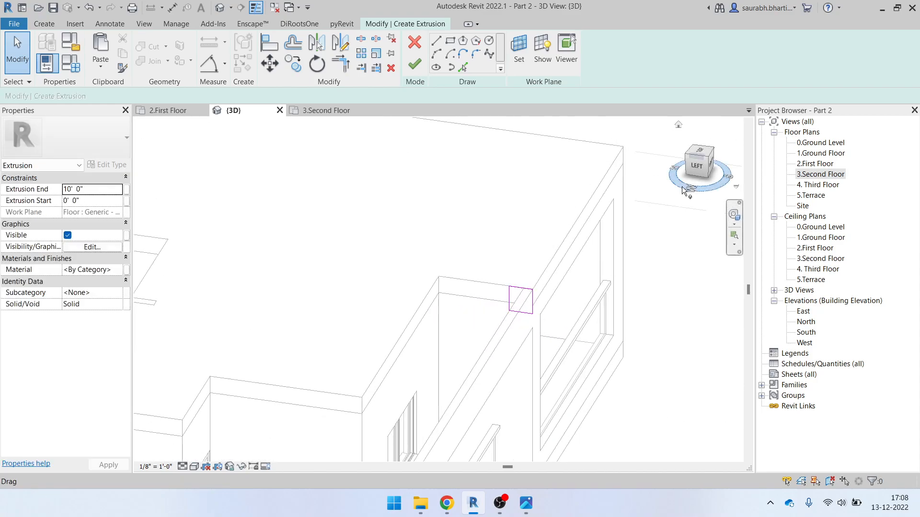
pyautogui.click(700, 168)
pyautogui.scroll(2, 594, 240)
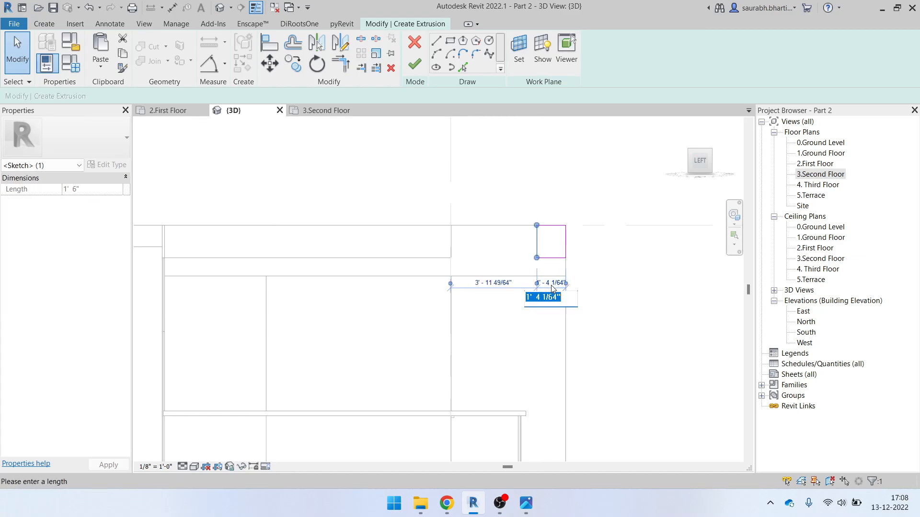
pyautogui.press('Return')
pyautogui.click(546, 290)
pyautogui.moveTo(546, 290)
pyautogui.keyDown('shift'); pyautogui.mouseDown(button='middle')
pyautogui.moveTo(593, 325)
pyautogui.moveTo(493, 185)
pyautogui.mouseUp(button='middle'); pyautogui.keyUp('shift')
# Finish the extrusion sketch and stretch the extrusion along the terrace wall
pyautogui.click(414, 64)
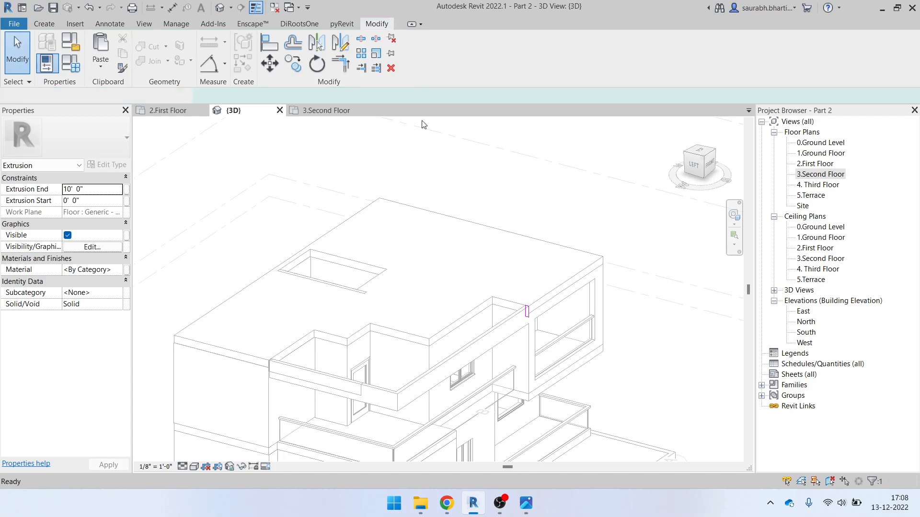
pyautogui.scroll(2, 478, 348)
pyautogui.moveTo(482, 344); pyautogui.dragTo(373, 421)
pyautogui.click(316, 408)
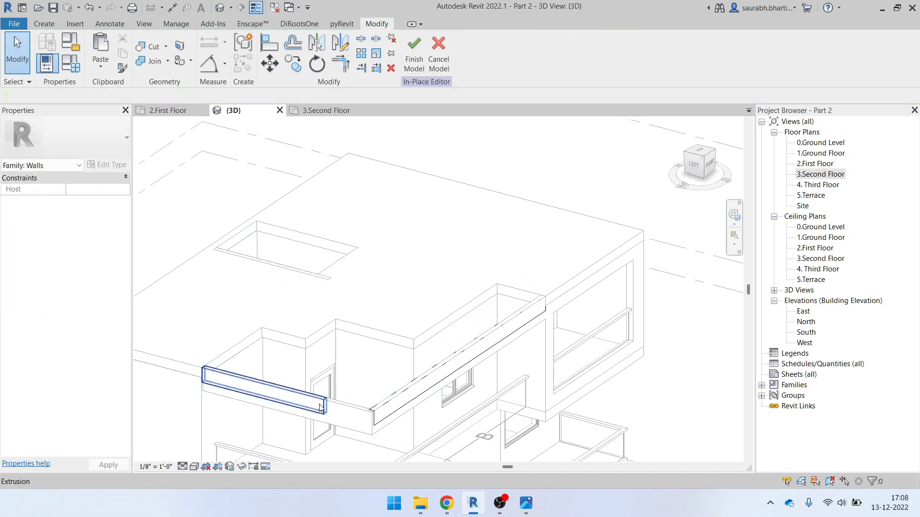
# Select both trial extrusions along the terrace walls and delete them
pyautogui.click(316, 409)
pyautogui.scroll(-2, 357, 396)
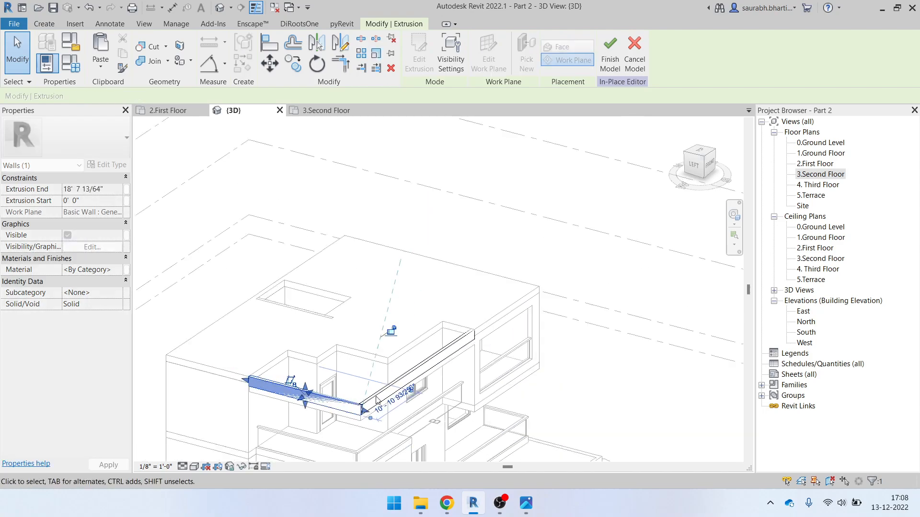
pyautogui.keyDown('shift'); pyautogui.moveTo(357, 397); pyautogui.dragTo(307, 407, button='middle'); pyautogui.keyUp('shift')
pyautogui.scroll(4, 415, 412)
pyautogui.click(429, 395)
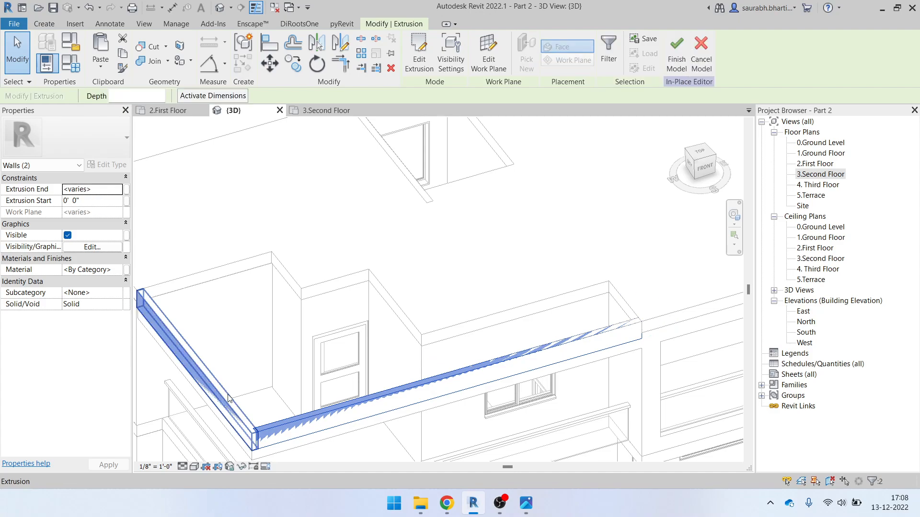
pyautogui.press('Escape')
pyautogui.scroll(-3, 236, 397)
pyautogui.scroll(-2, 325, 359)
pyautogui.scroll(5, 237, 342)
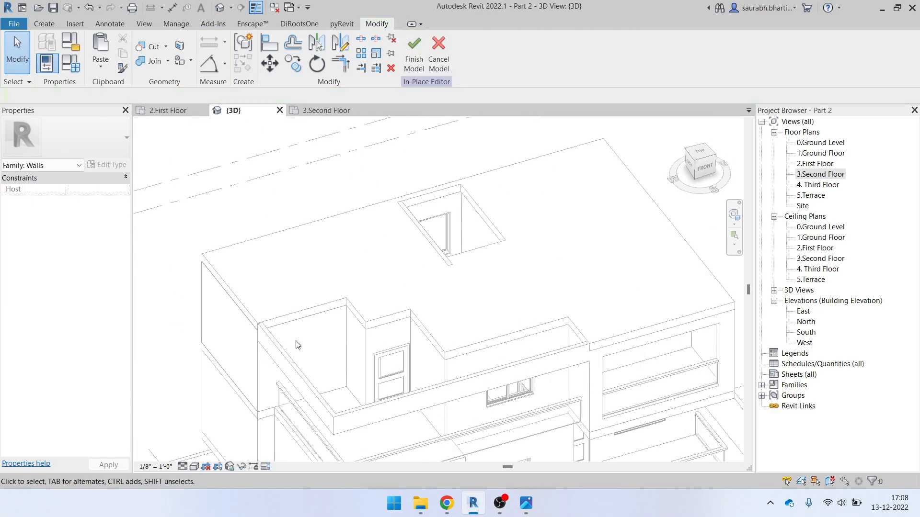
pyautogui.scroll(-2, 259, 331)
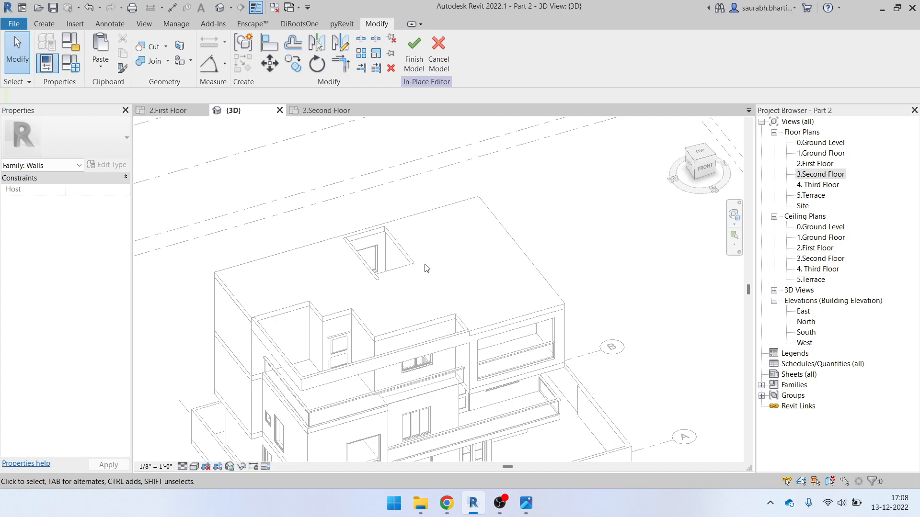
# Finish the model, discard the empty in-place family, and open the elevation reference photo
pyautogui.click(414, 61)
pyautogui.click(487, 261)
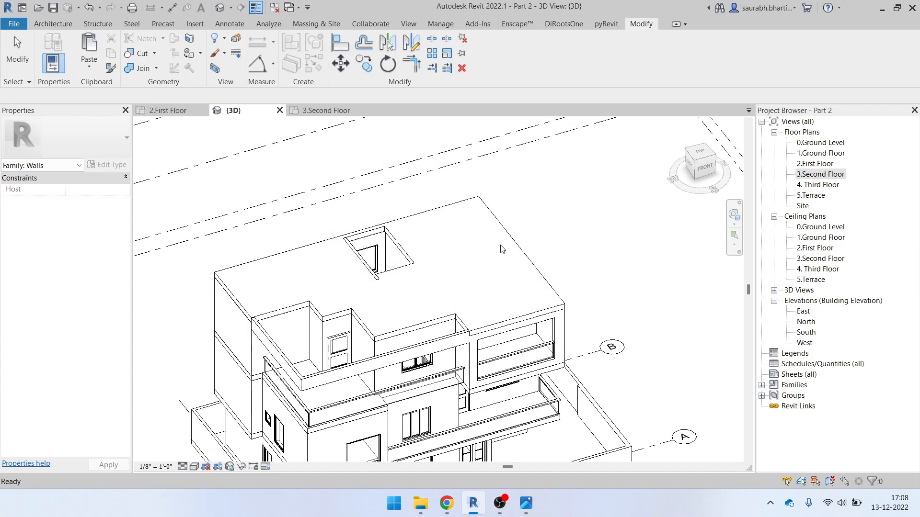
pyautogui.scroll(-3, 502, 250)
pyautogui.moveTo(554, 270)
pyautogui.keyDown('shift'); pyautogui.mouseDown(button='middle')
pyautogui.moveTo(432, 255)
pyautogui.moveTo(543, 275)
pyautogui.mouseUp(button='middle'); pyautogui.keyUp('shift')
pyautogui.scroll(5, 397, 314)
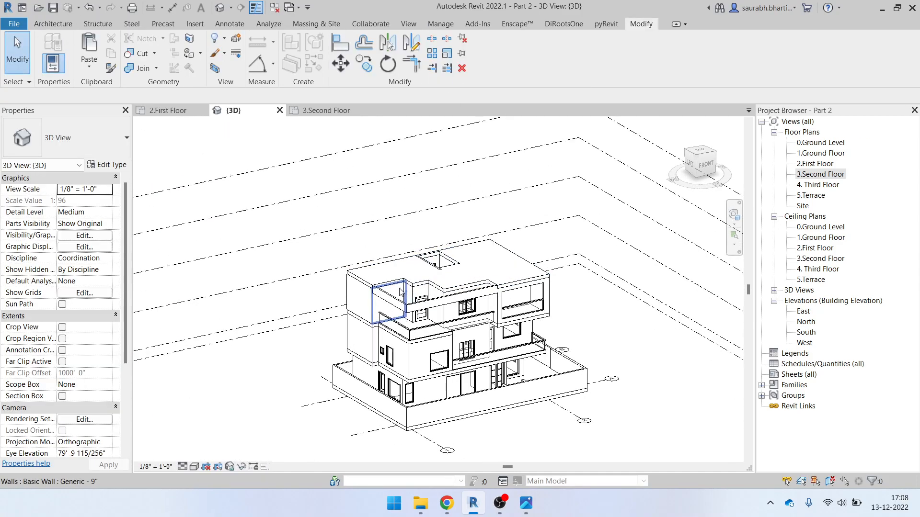
pyautogui.scroll(-3, 392, 319)
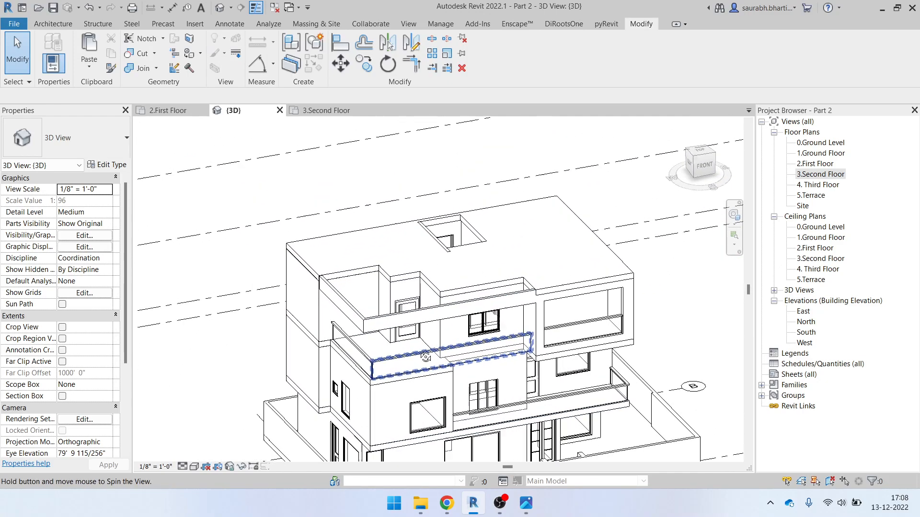
pyautogui.click(525, 503)
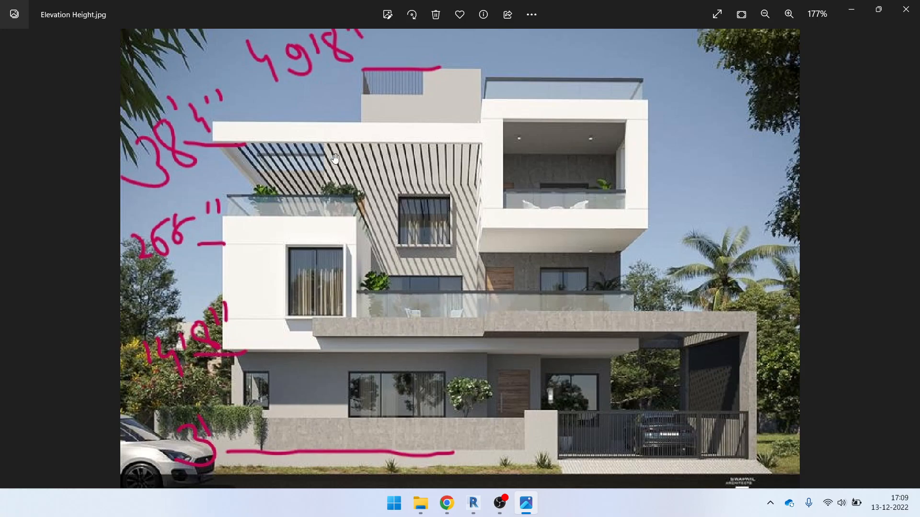
# Zoom into Elevation Height.jpg to examine the louvers over the second-floor terrace
pyautogui.scroll(-1, 325, 160)
pyautogui.scroll(3, 307, 172)
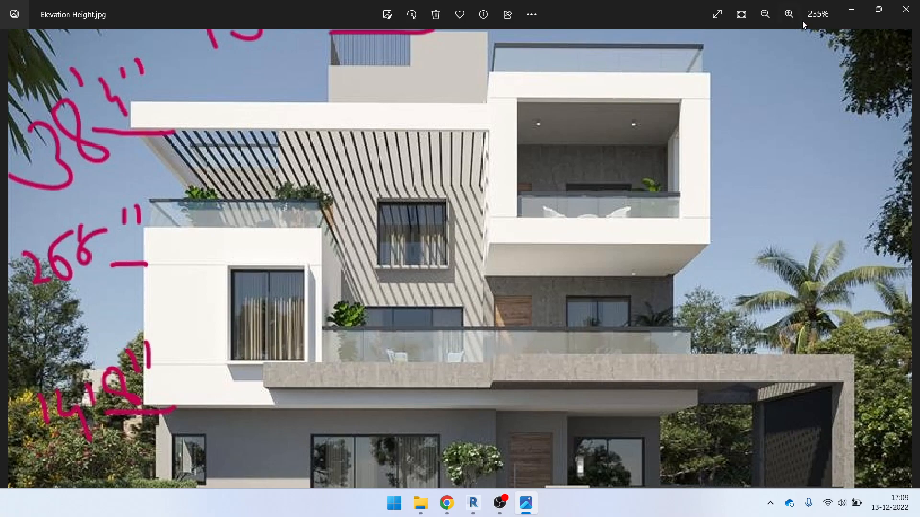
# Return from the photo to the 3D house view and switch to the Architecture tools
pyautogui.click(856, 8)
pyautogui.scroll(-1, 397, 252)
pyautogui.keyDown('shift'); pyautogui.moveTo(505, 308); pyautogui.dragTo(450, 383, button='middle'); pyautogui.keyUp('shift')
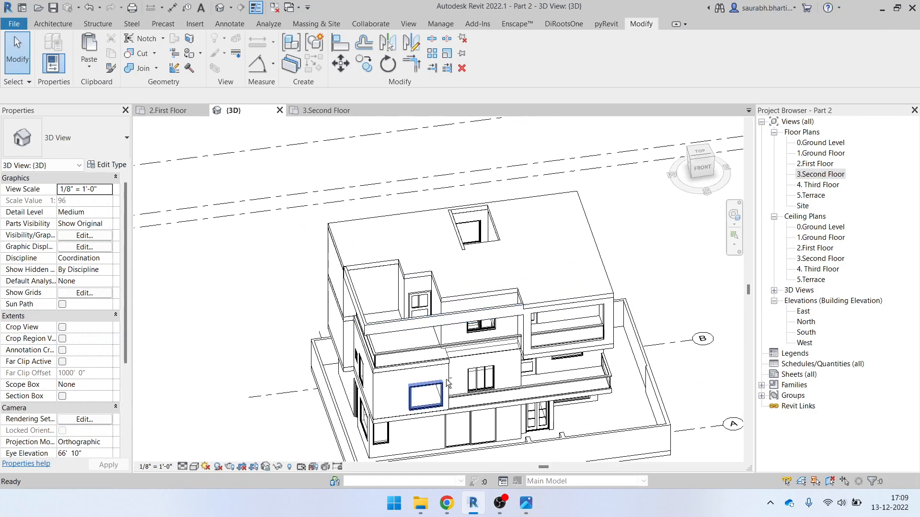
pyautogui.scroll(2, 410, 306)
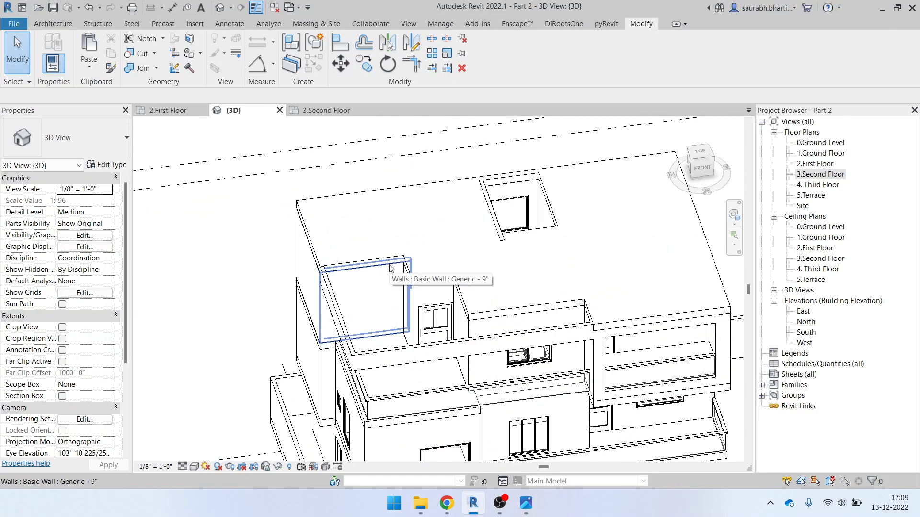
pyautogui.scroll(5, 391, 268)
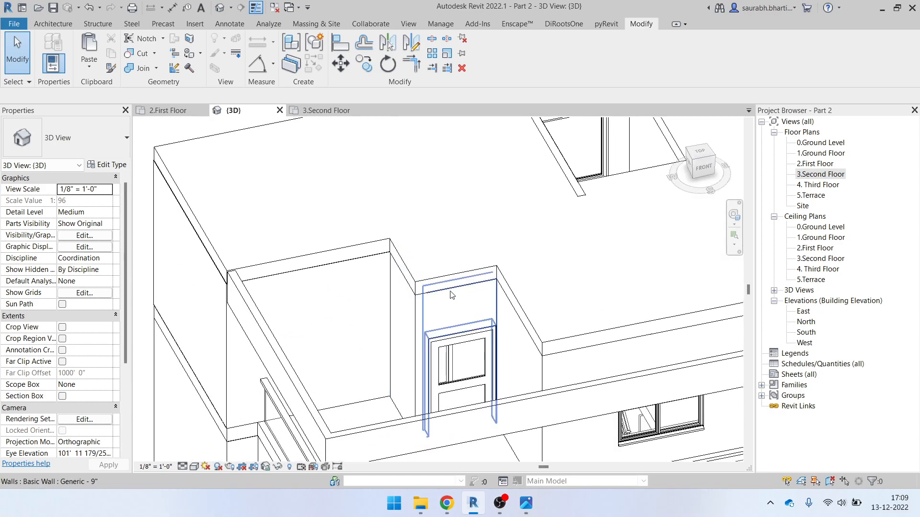
pyautogui.scroll(-4, 451, 294)
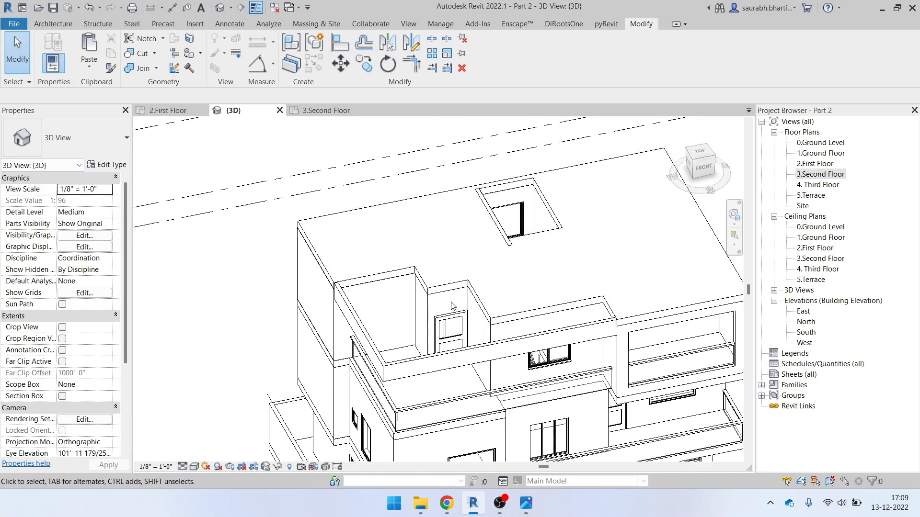
pyautogui.click(87, 24)
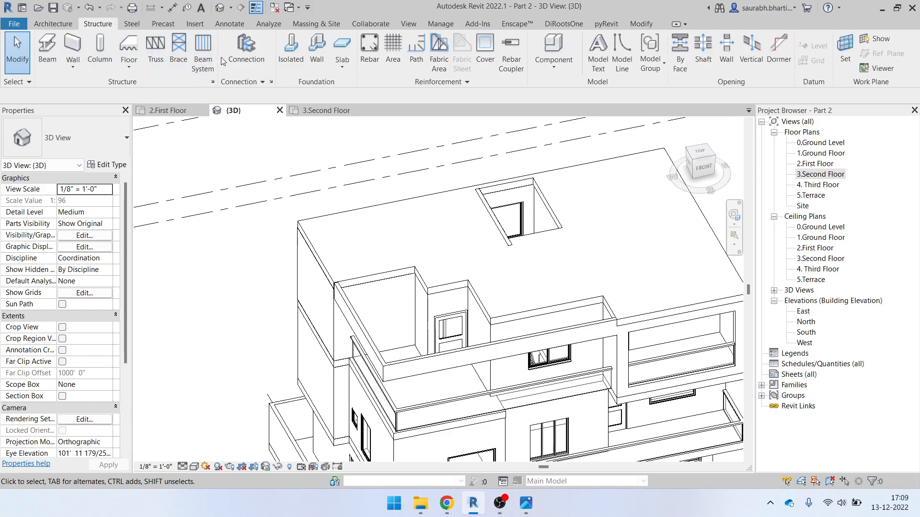
pyautogui.click(65, 22)
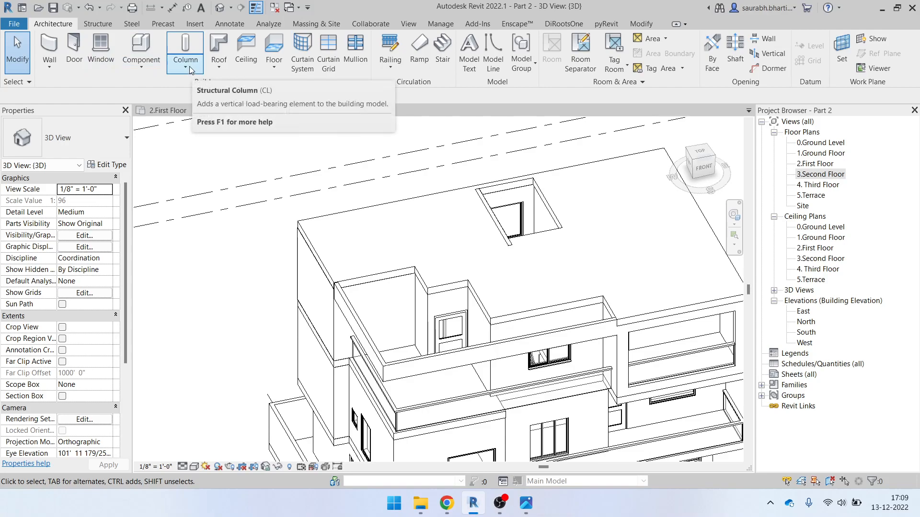
# Create a new in-place Generic Models family named Generic Models 1
pyautogui.click(141, 67)
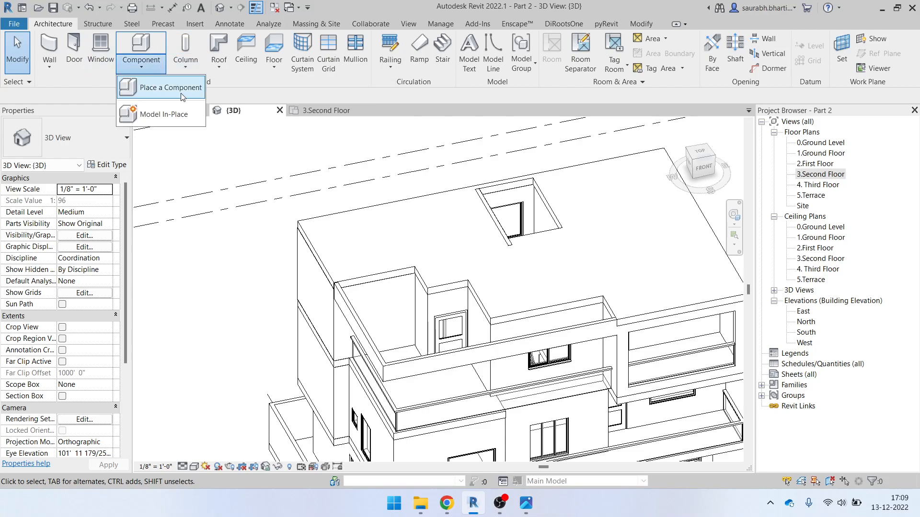
pyautogui.click(165, 116)
pyautogui.scroll(-4, 506, 225)
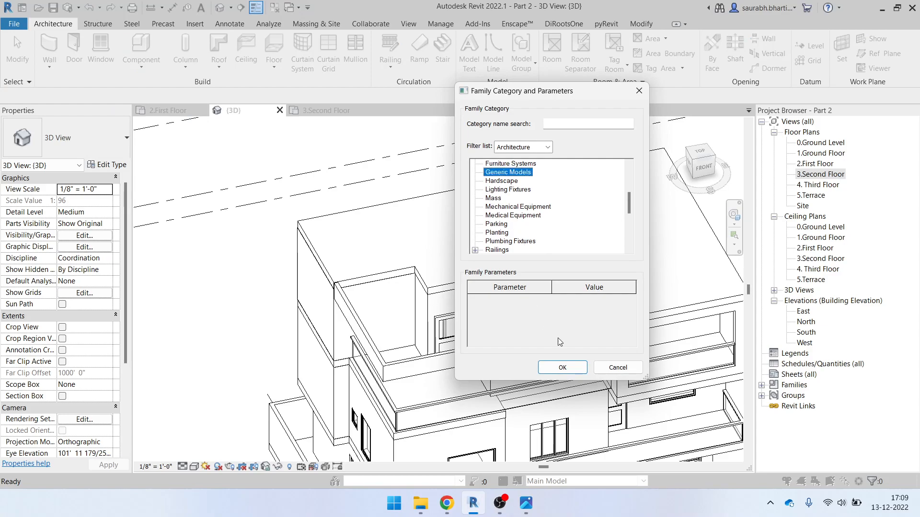
pyautogui.click(562, 367)
pyautogui.click(508, 235)
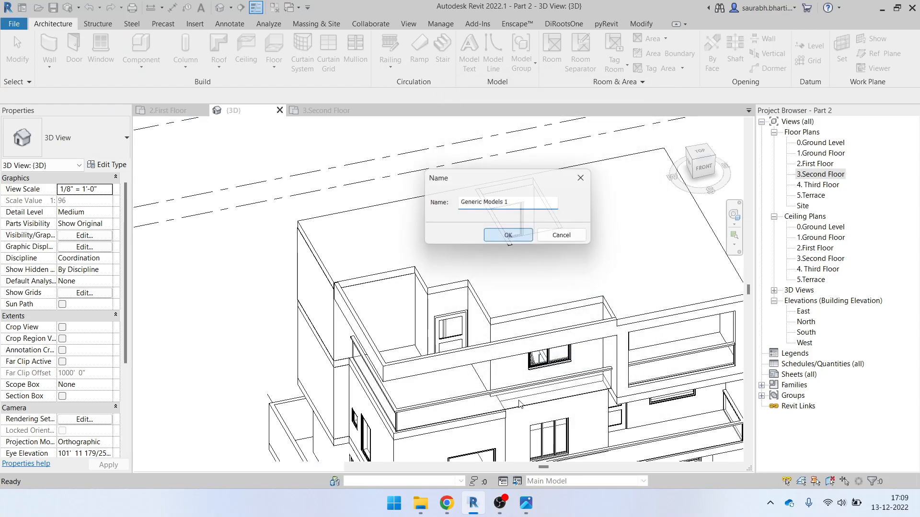
pyautogui.hotkey('alt', 'Tab')
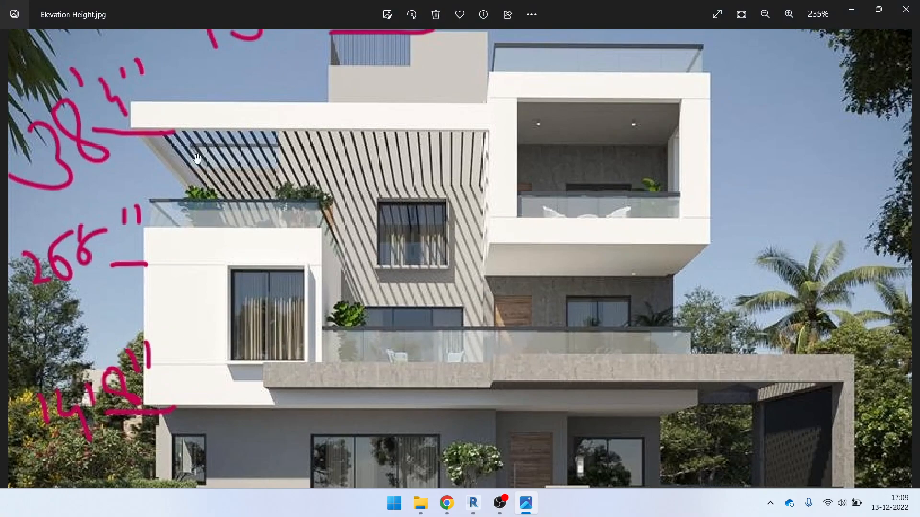
pyautogui.click(851, 9)
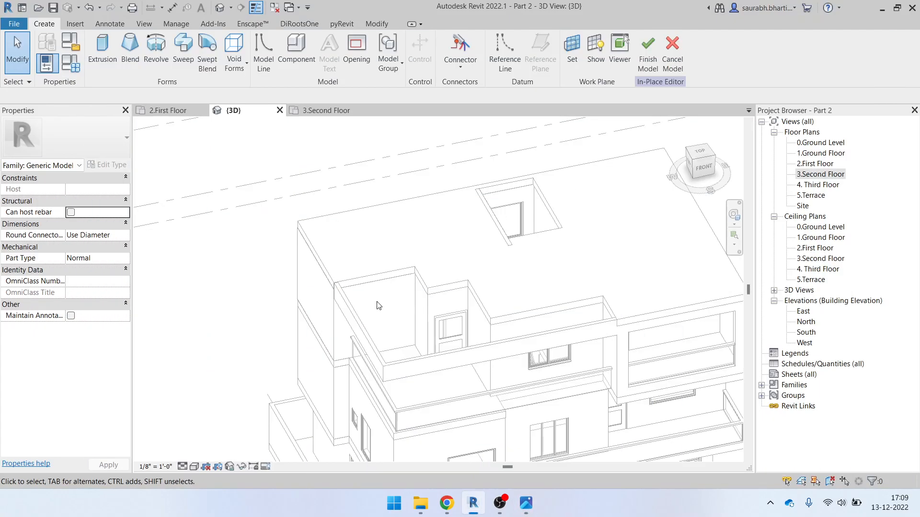
# Start a solid extrusion on the terrace wall's top face as the work plane
pyautogui.click(102, 50)
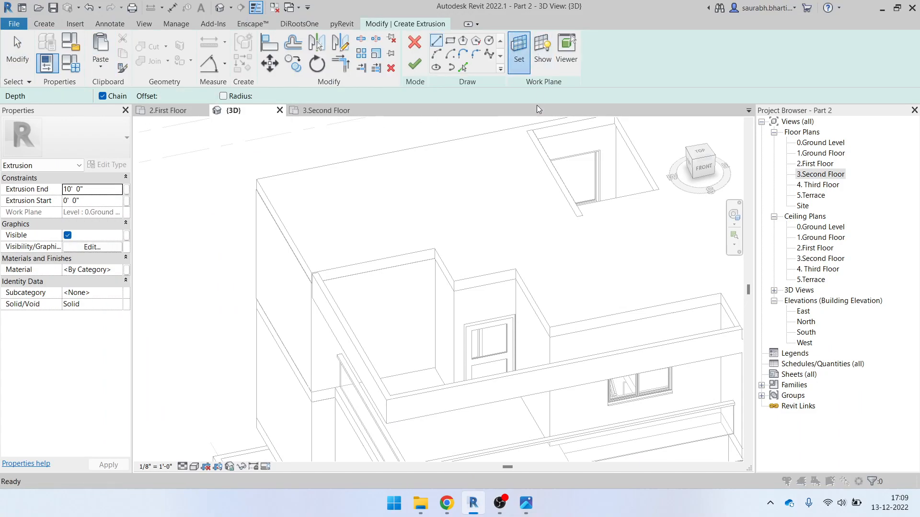
pyautogui.click(519, 50)
pyautogui.click(430, 319)
pyautogui.scroll(5, 390, 268)
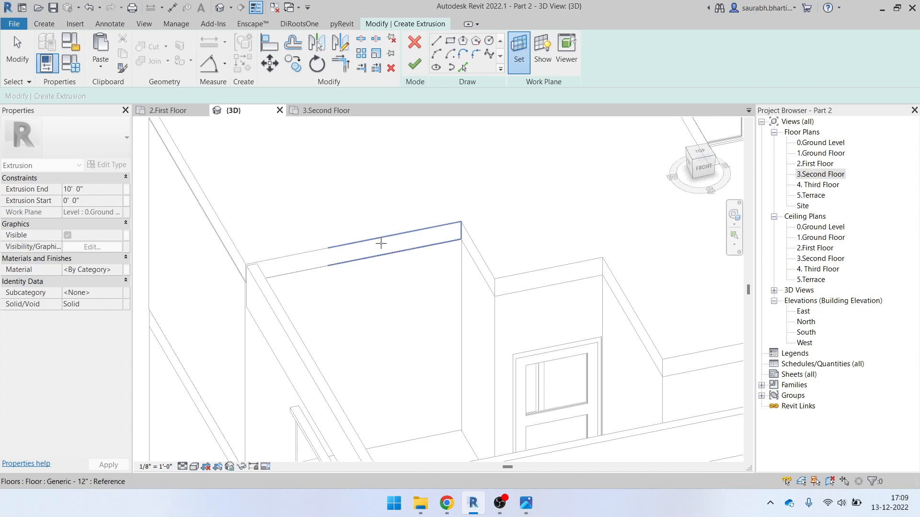
pyautogui.click(541, 51)
pyautogui.scroll(-3, 390, 273)
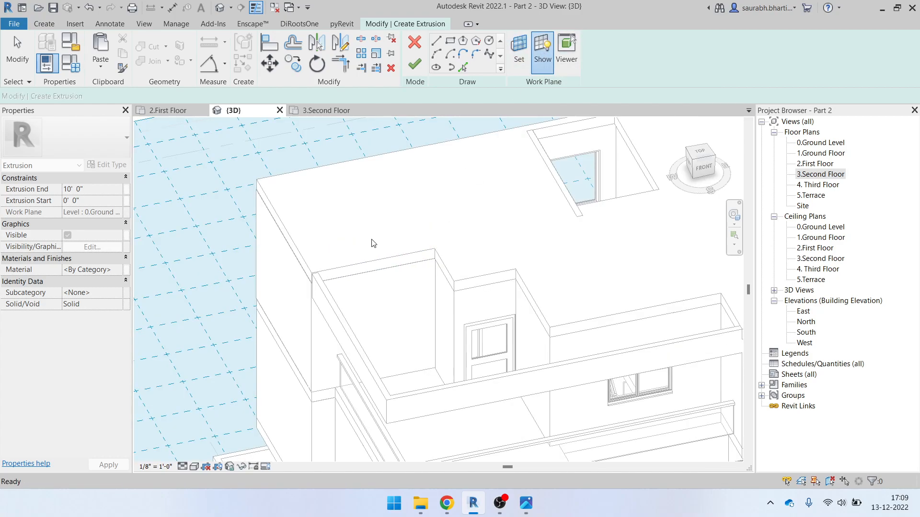
pyautogui.click(519, 50)
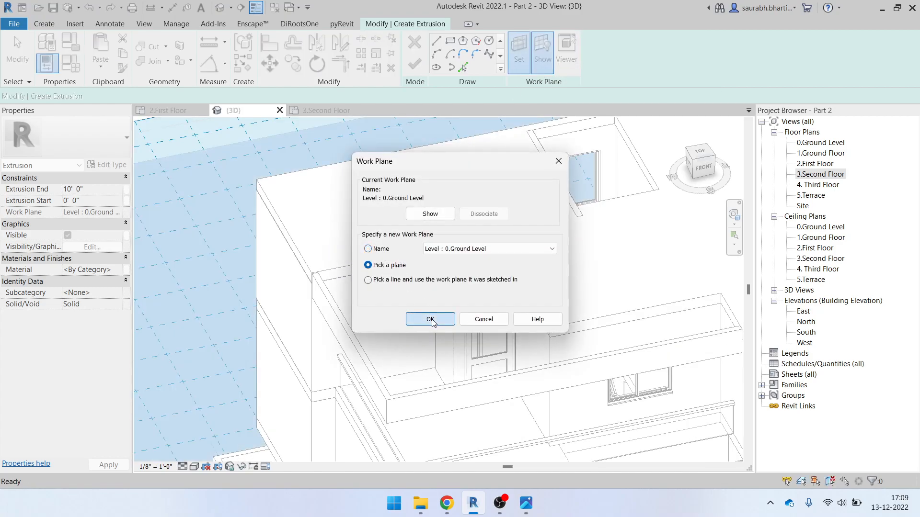
pyautogui.click(431, 319)
pyautogui.scroll(1, 452, 218)
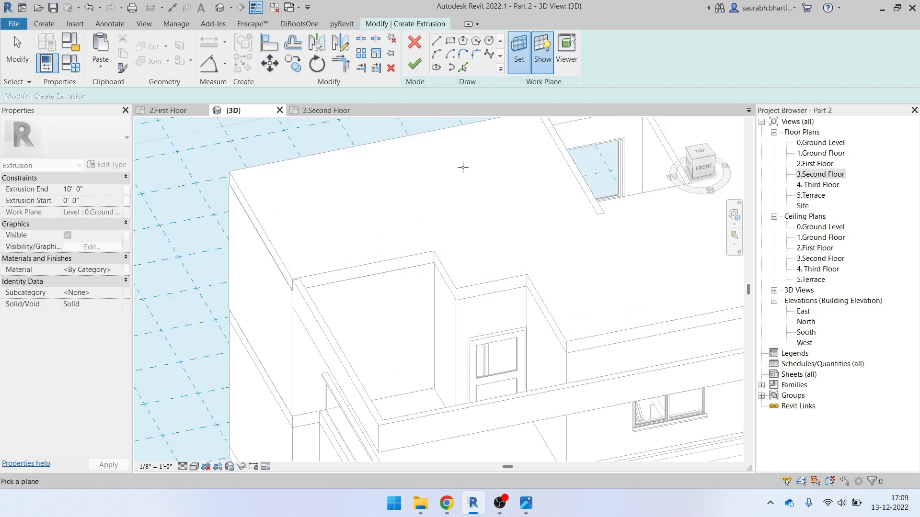
pyautogui.click(358, 270)
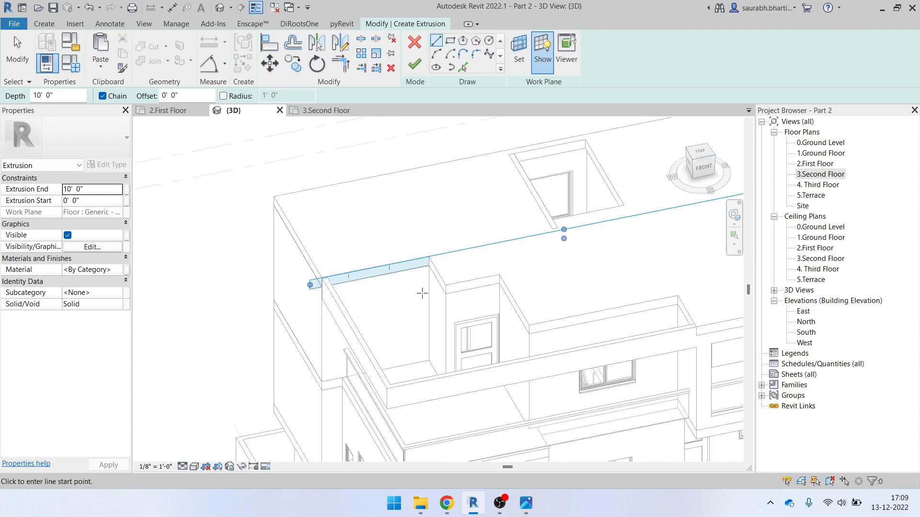
# Begin a circle profile centred on the wall top
pyautogui.click(489, 42)
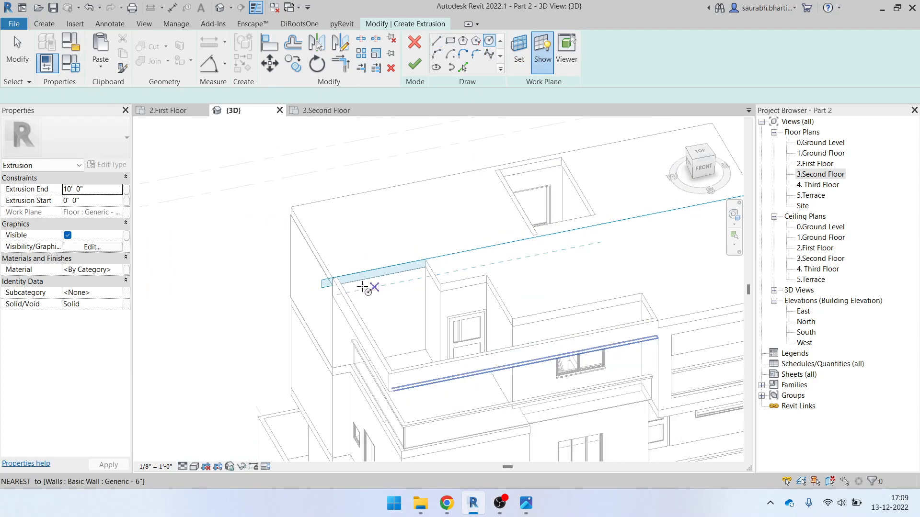
pyautogui.scroll(4, 335, 277)
pyautogui.click(305, 278)
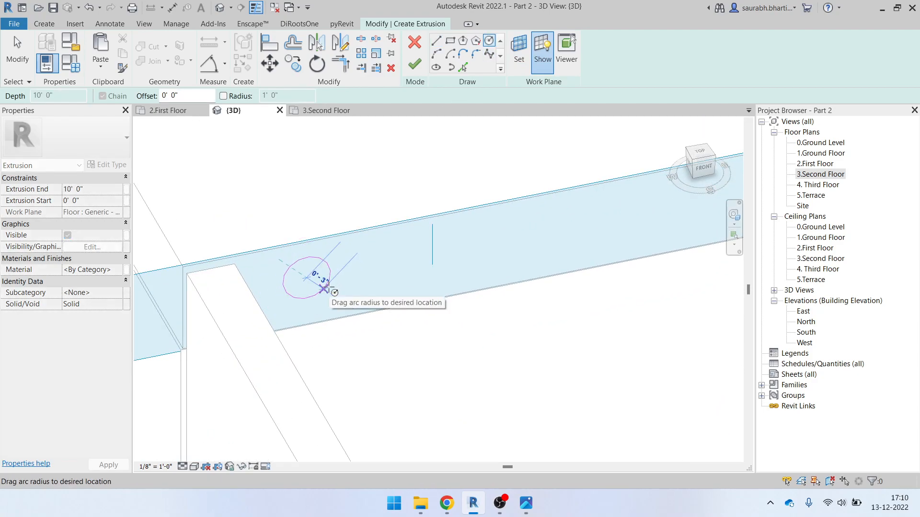
# Fix the circle's radius, stop drawing, and switch to a front view of the wall
pyautogui.click(347, 291)
pyautogui.scroll(-4, 350, 302)
pyautogui.press('Escape')
pyautogui.keyDown('shift'); pyautogui.moveTo(361, 306); pyautogui.dragTo(376, 372, button='middle'); pyautogui.keyUp('shift')
pyautogui.scroll(2, 382, 296)
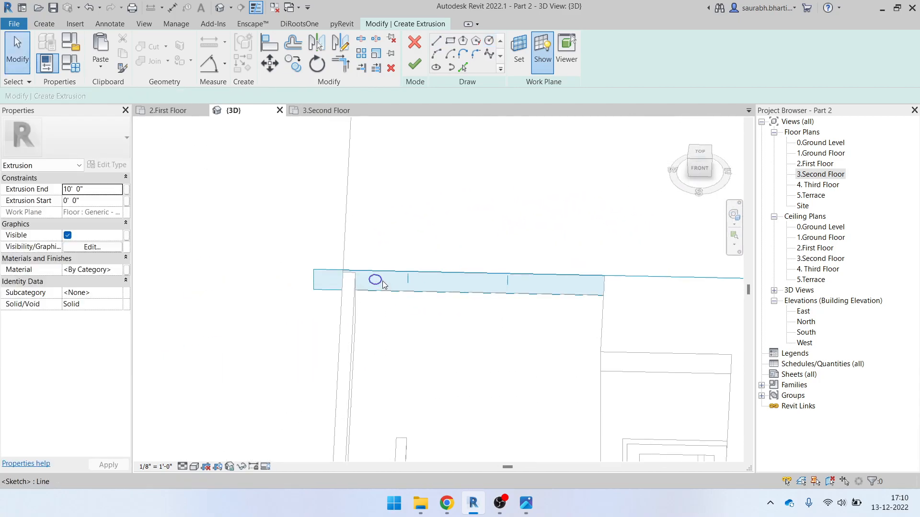
pyautogui.click(701, 169)
pyautogui.scroll(5, 507, 272)
pyautogui.scroll(5, 235, 260)
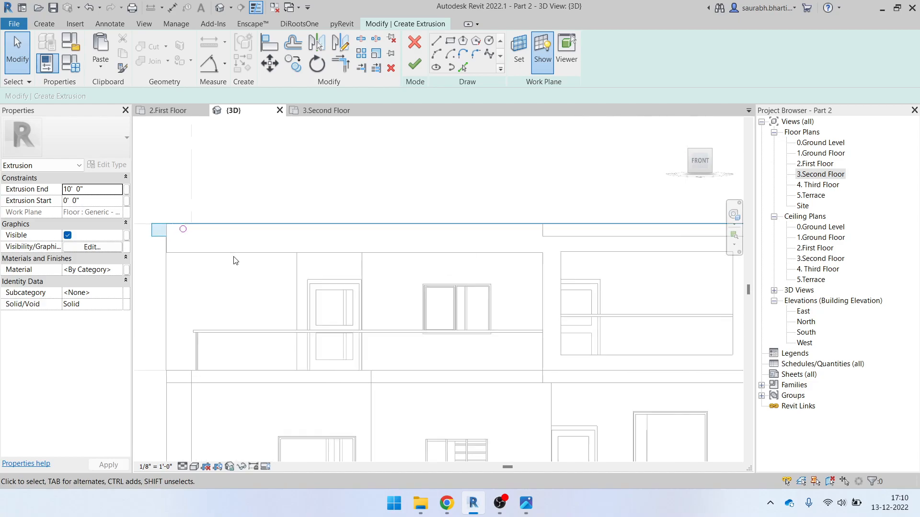
# Copy the circle repeatedly at 1' spacing to make four circles along the wall top
pyautogui.moveTo(186, 251); pyautogui.dragTo(321, 318, button='middle')
pyautogui.moveTo(309, 266); pyautogui.dragTo(344, 302)
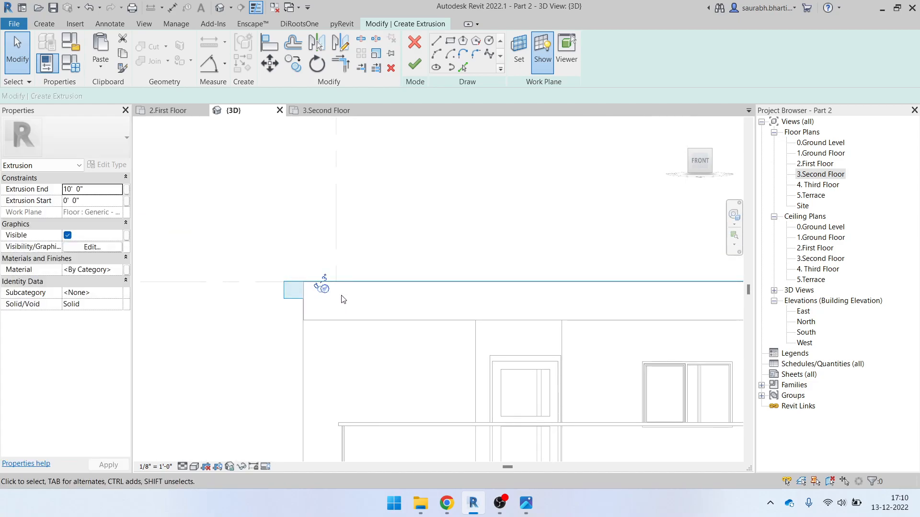
pyautogui.click(294, 63)
pyautogui.scroll(4, 333, 300)
pyautogui.scroll(1, 314, 279)
pyautogui.click(313, 279)
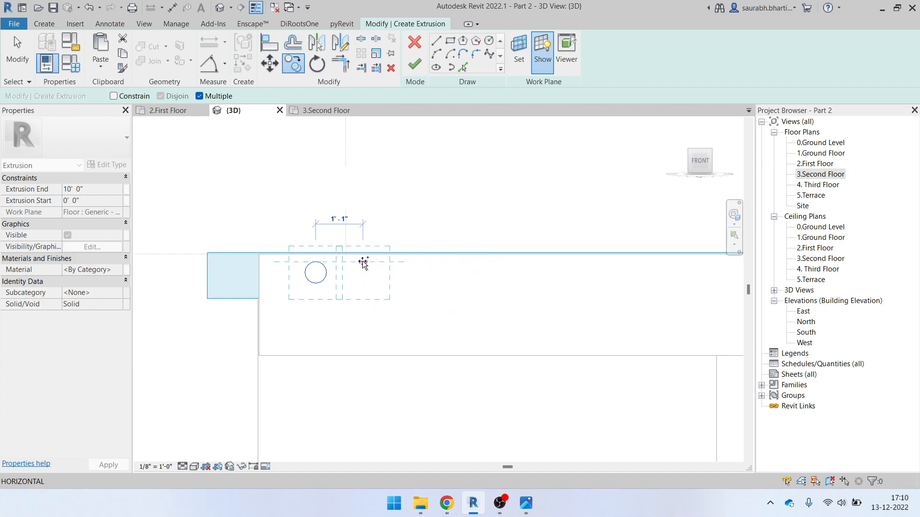
pyautogui.press('Return')
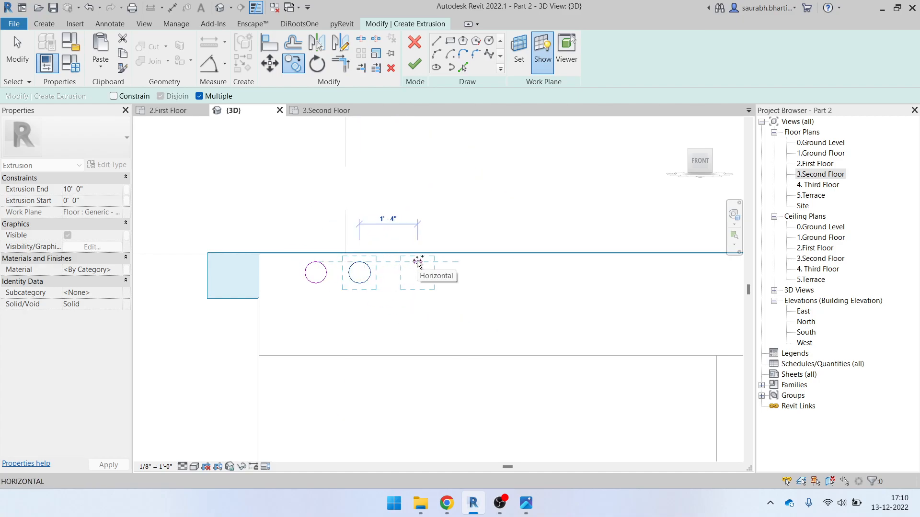
pyautogui.write('1')
pyautogui.press('Return')
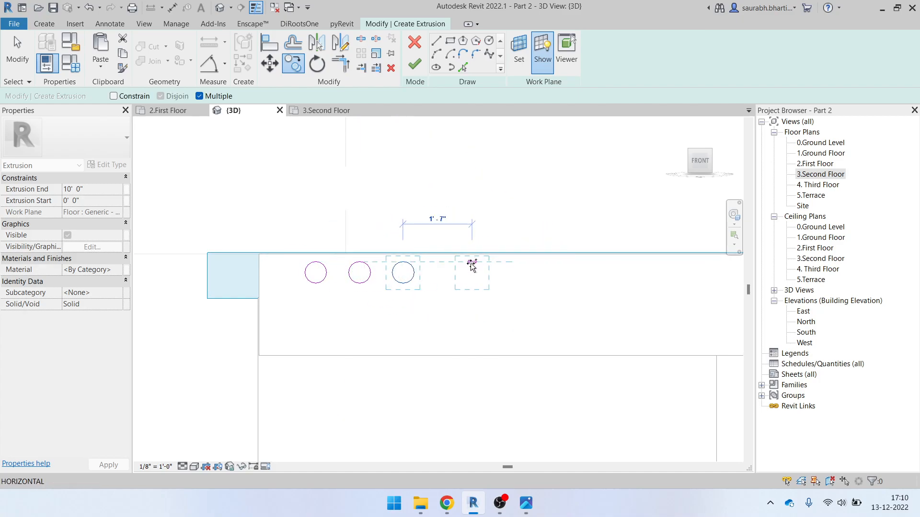
pyautogui.press('Return')
pyautogui.press('Escape')
# Copy three circles as a set several more times to extend the row along the beam
pyautogui.moveTo(382, 286); pyautogui.dragTo(511, 329)
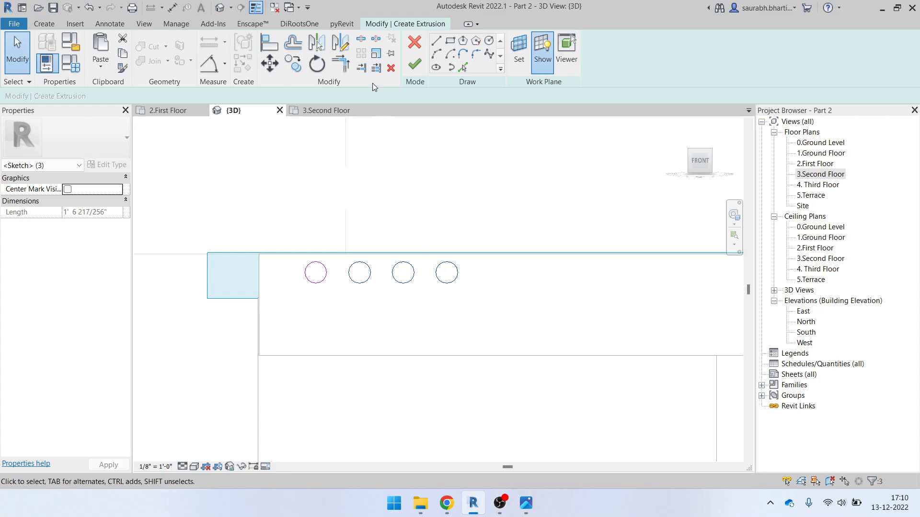
pyautogui.click(298, 66)
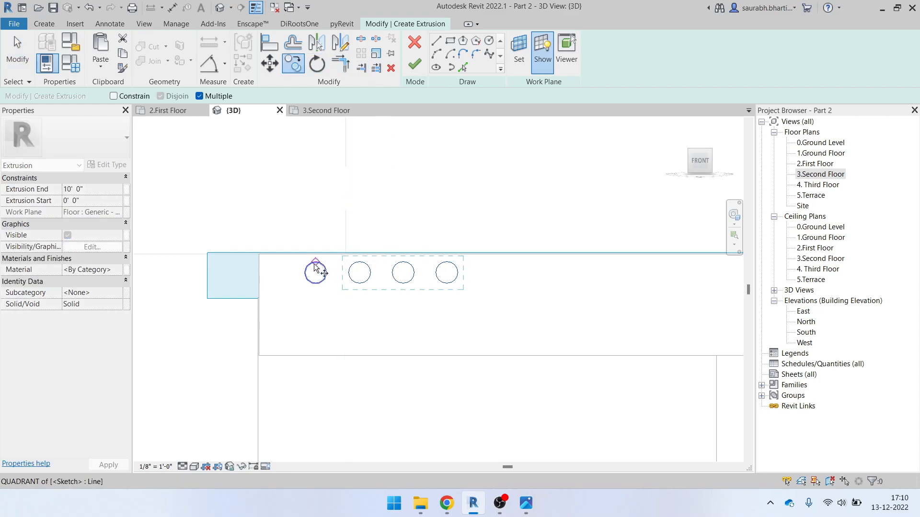
pyautogui.click(316, 263)
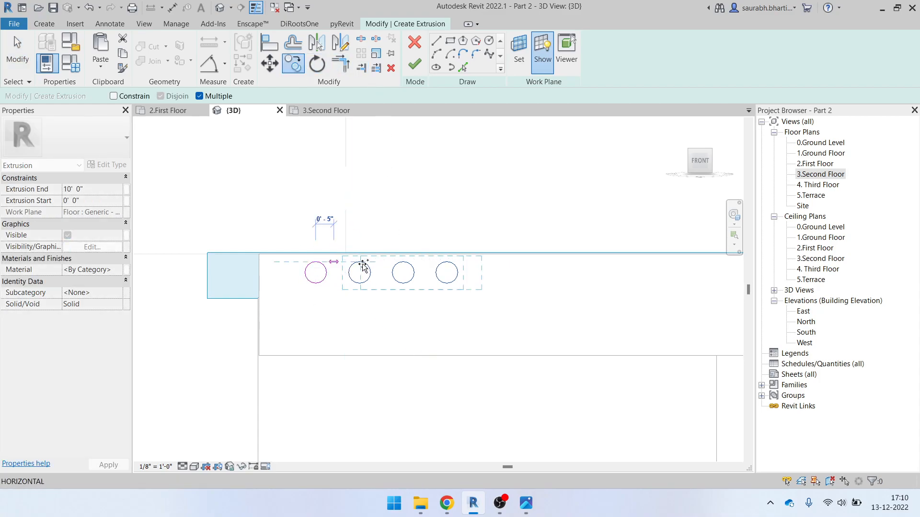
pyautogui.click(446, 263)
pyautogui.click(577, 265)
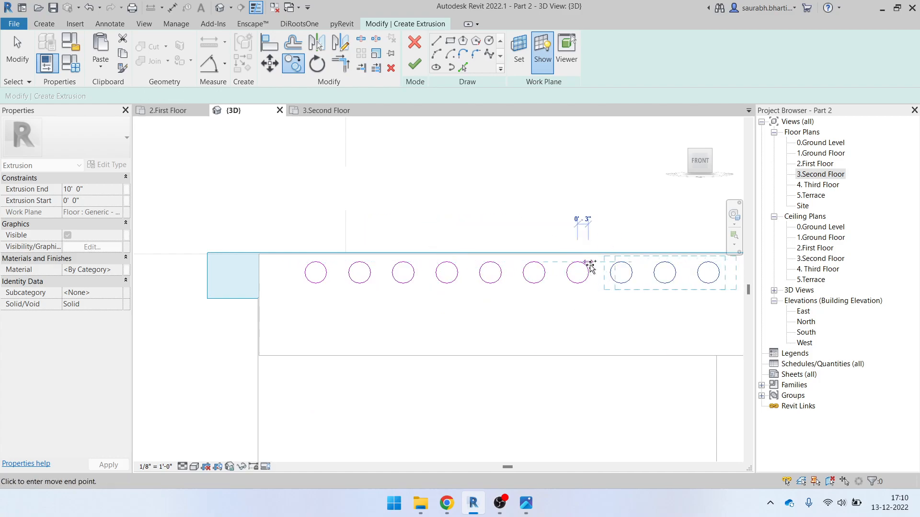
pyautogui.moveTo(583, 268); pyautogui.dragTo(310, 302, button='middle')
pyautogui.click(435, 299)
pyautogui.scroll(-5, 505, 307)
pyautogui.keyDown('shift'); pyautogui.moveTo(504, 306); pyautogui.dragTo(571, 405, button='middle'); pyautogui.keyUp('shift')
pyautogui.moveTo(632, 401); pyautogui.dragTo(534, 357, button='middle')
pyautogui.press('Escape')
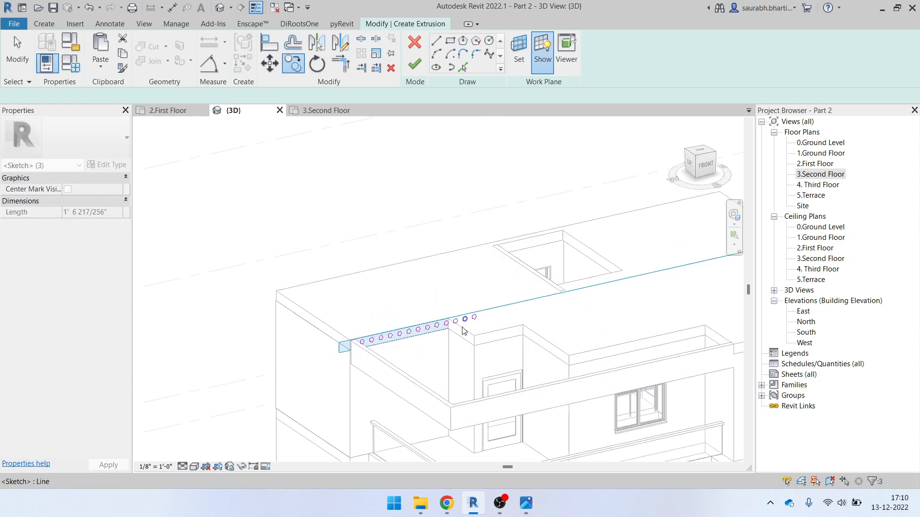
# Delete the surplus circles past the beam, leaving ten in the row
pyautogui.scroll(4, 462, 320)
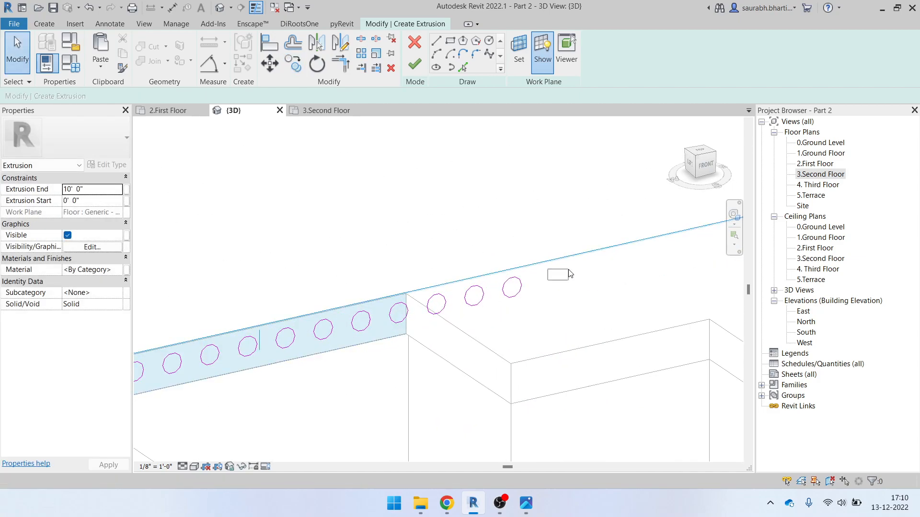
pyautogui.click(441, 311)
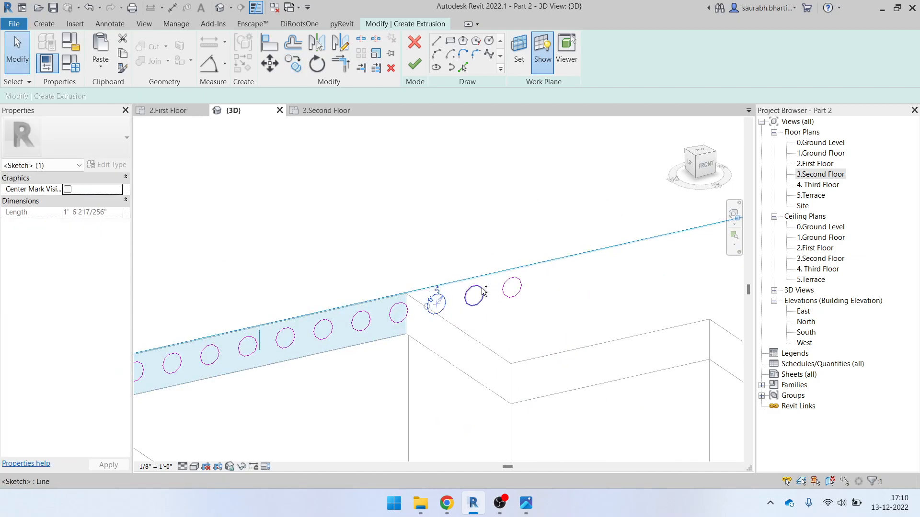
pyautogui.scroll(-2, 513, 286)
pyautogui.press('Delete')
pyautogui.scroll(-3, 506, 298)
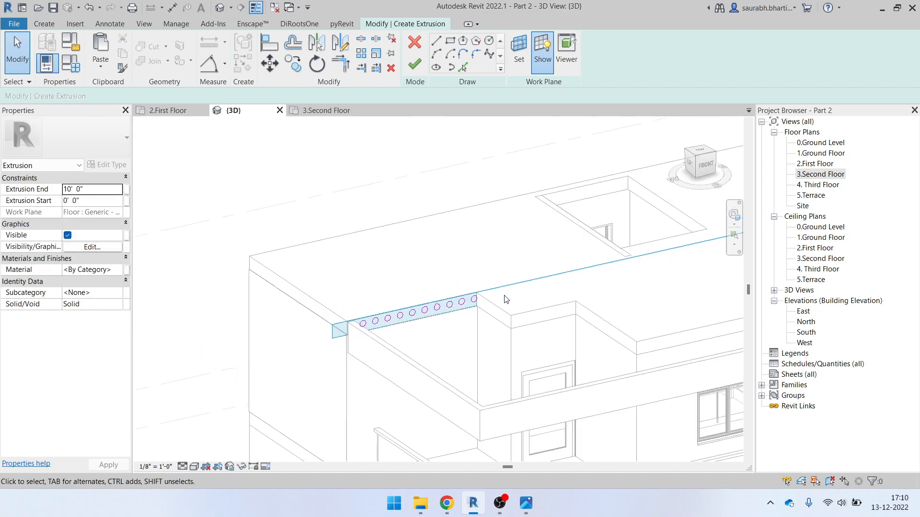
pyautogui.keyDown('shift'); pyautogui.moveTo(526, 311); pyautogui.dragTo(481, 338, button='middle'); pyautogui.keyUp('shift')
pyautogui.scroll(4, 375, 236)
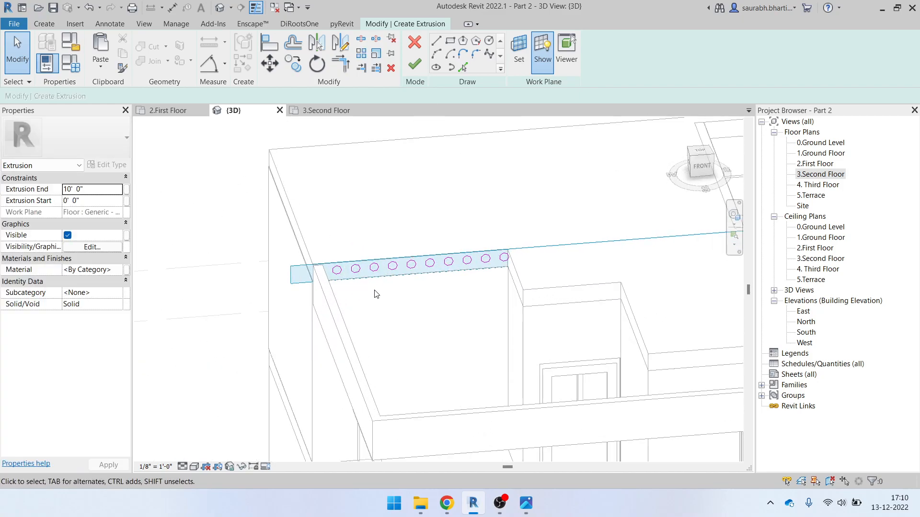
# Finish the sketch, turning the ten circles into a rod extrusion
pyautogui.click(415, 67)
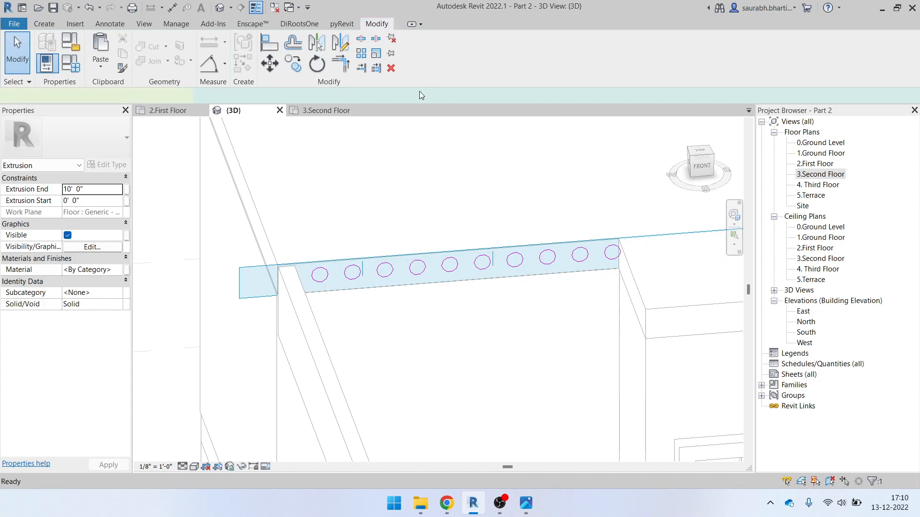
pyautogui.scroll(-3, 451, 249)
pyautogui.keyDown('shift'); pyautogui.moveTo(306, 278); pyautogui.dragTo(286, 286, button='middle'); pyautogui.keyUp('shift')
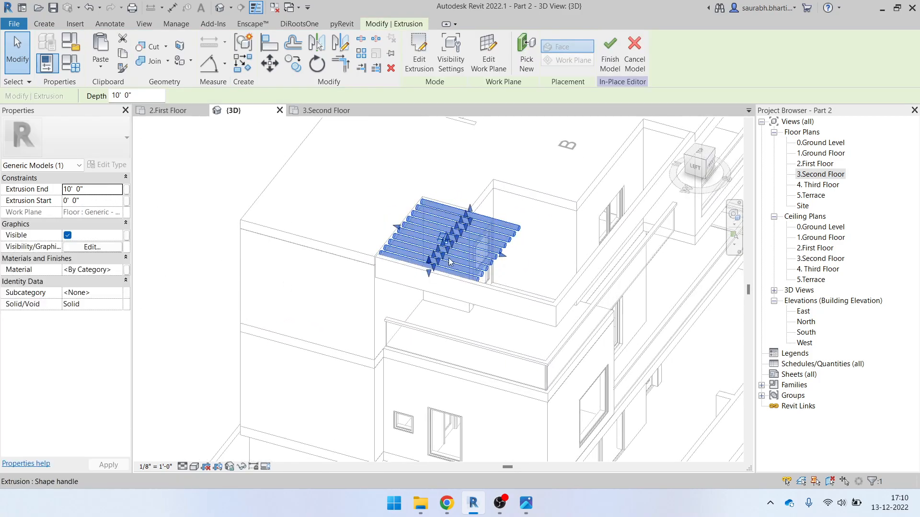
pyautogui.scroll(3, 479, 241)
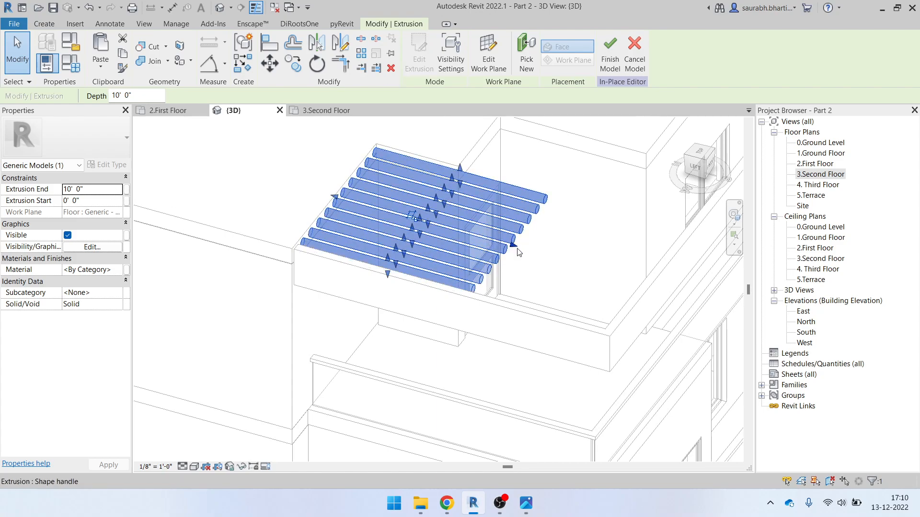
# Stretch the rods across the terrace to the far wall, 18' 1 95/256" long
pyautogui.moveTo(514, 247); pyautogui.dragTo(646, 278)
pyautogui.scroll(-3, 651, 314)
pyautogui.keyDown('shift'); pyautogui.moveTo(599, 332); pyautogui.dragTo(460, 307, button='middle'); pyautogui.keyUp('shift')
pyautogui.click(247, 203)
pyautogui.keyDown('shift'); pyautogui.moveTo(484, 344); pyautogui.dragTo(511, 204, button='middle'); pyautogui.keyUp('shift')
pyautogui.scroll(3, 528, 300)
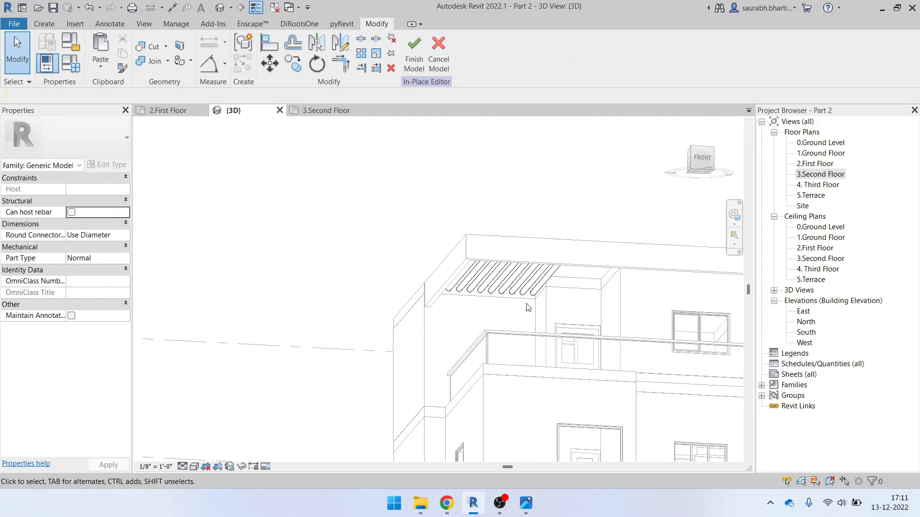
# Select the tube extrusion and inspect it from around the building
pyautogui.click(501, 275)
pyautogui.scroll(-3, 500, 275)
pyautogui.moveTo(500, 275)
pyautogui.keyDown('shift'); pyautogui.mouseDown(button='middle')
pyautogui.moveTo(411, 263)
pyautogui.moveTo(490, 290)
pyautogui.mouseUp(button='middle'); pyautogui.keyUp('shift')
pyautogui.scroll(3, 486, 242)
pyautogui.keyDown('shift'); pyautogui.moveTo(485, 242); pyautogui.dragTo(532, 291, button='middle'); pyautogui.keyUp('shift')
pyautogui.scroll(-3, 474, 231)
pyautogui.click(512, 133)
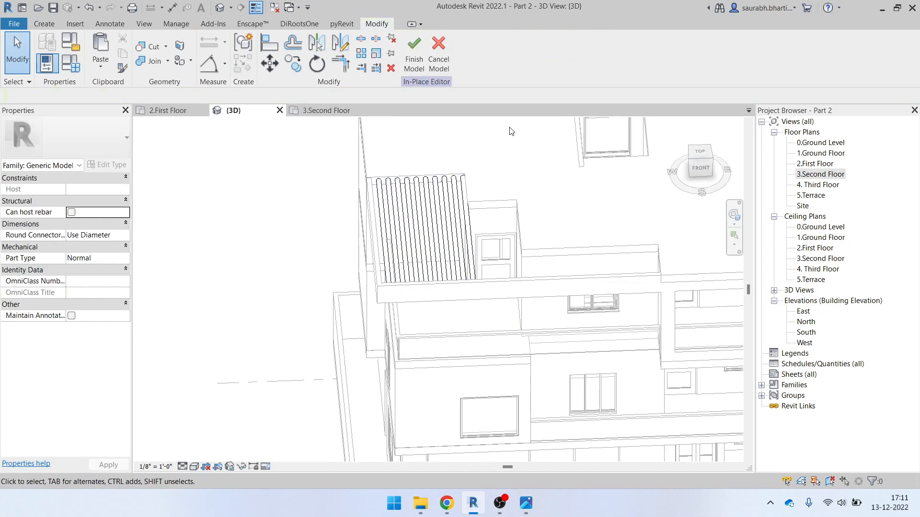
pyautogui.click(46, 24)
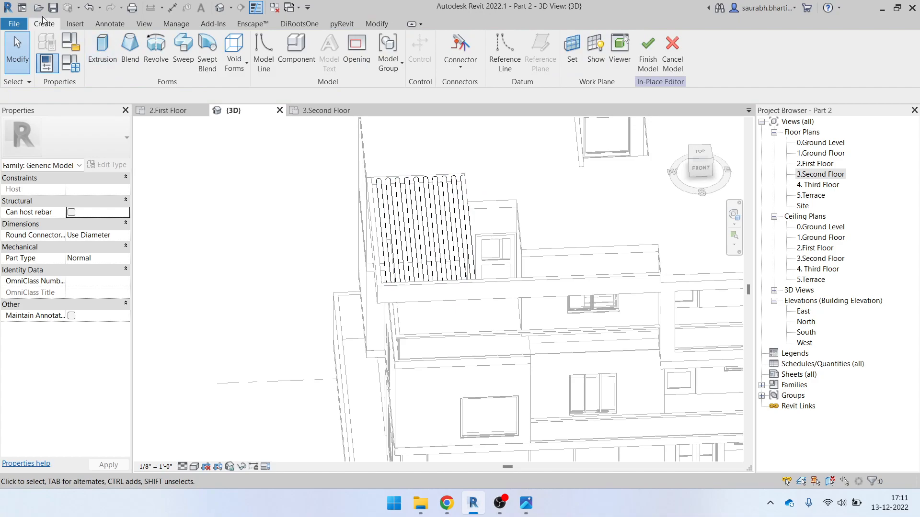
# Start a new extrusion sketched on the wall-top face and display its sketch plane
pyautogui.click(106, 55)
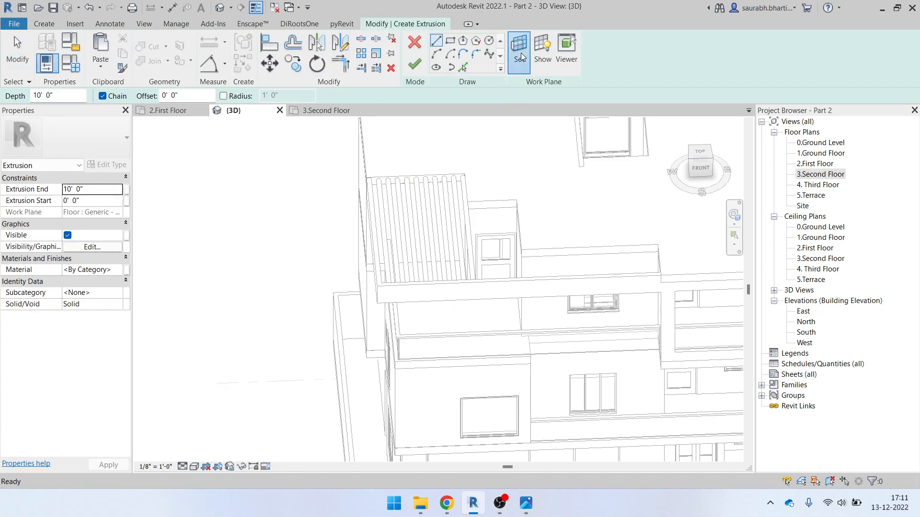
pyautogui.click(520, 53)
pyautogui.click(430, 319)
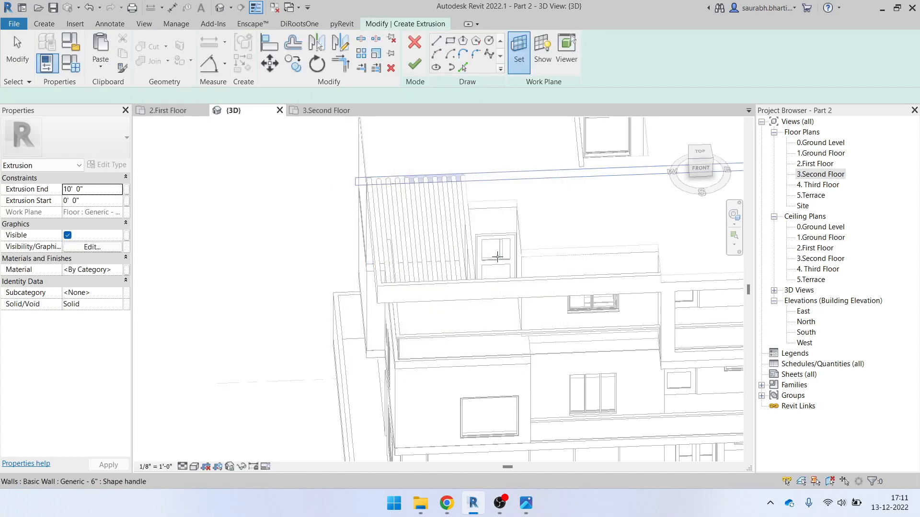
pyautogui.scroll(4, 501, 249)
pyautogui.click(503, 168)
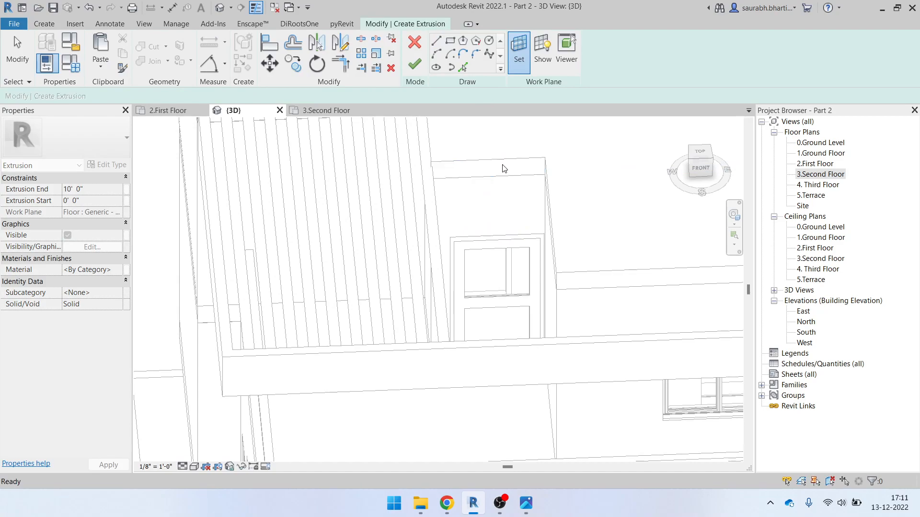
pyautogui.moveTo(481, 165); pyautogui.dragTo(446, 260, button='middle')
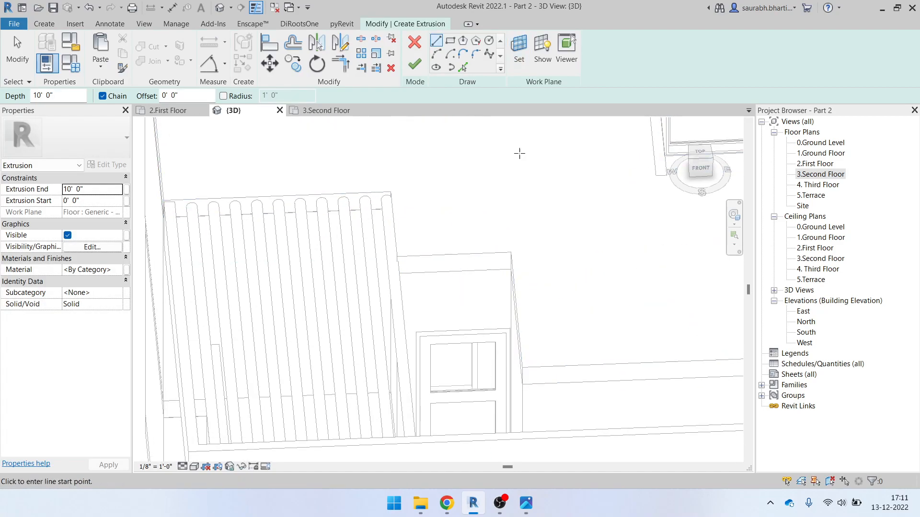
pyautogui.click(542, 53)
pyautogui.scroll(-2, 451, 267)
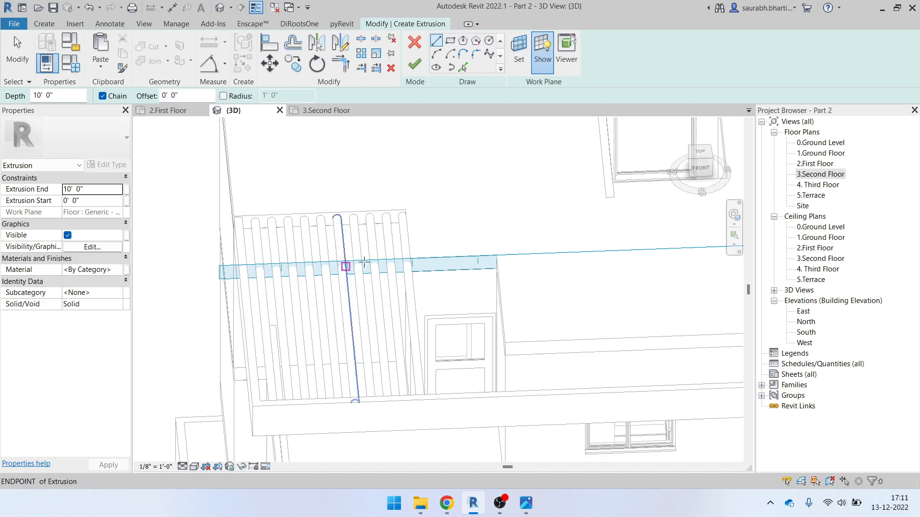
pyautogui.moveTo(546, 351); pyautogui.dragTo(338, 327, button='middle')
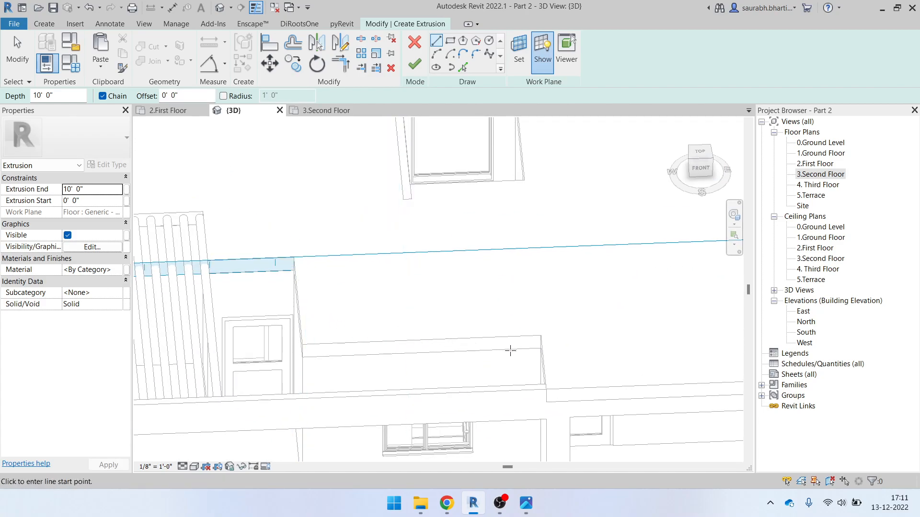
pyautogui.scroll(3, 437, 382)
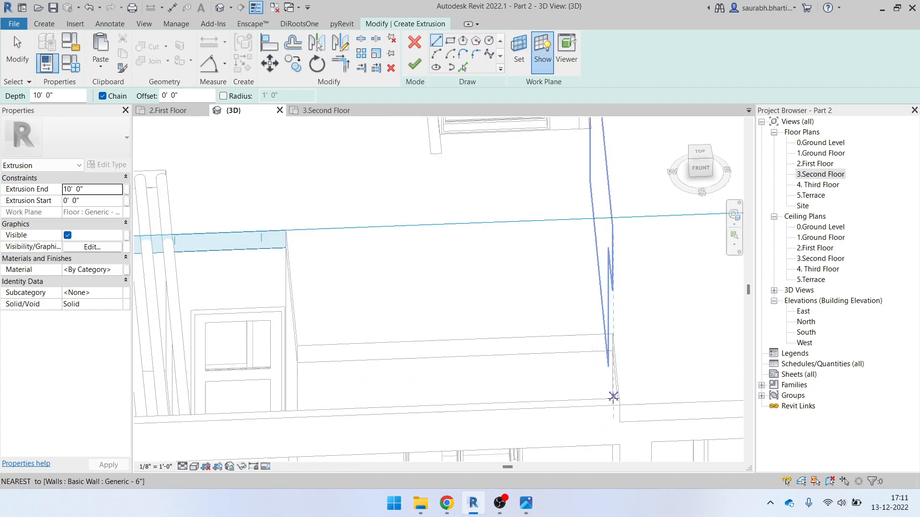
pyautogui.scroll(-3, 605, 400)
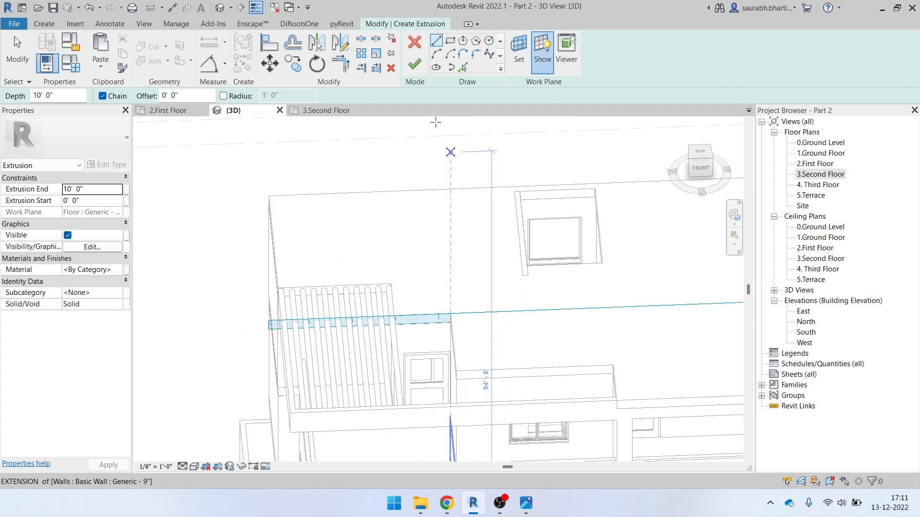
# Discard the invalid extrusion sketch and finish the in-place pergola model
pyautogui.click(415, 64)
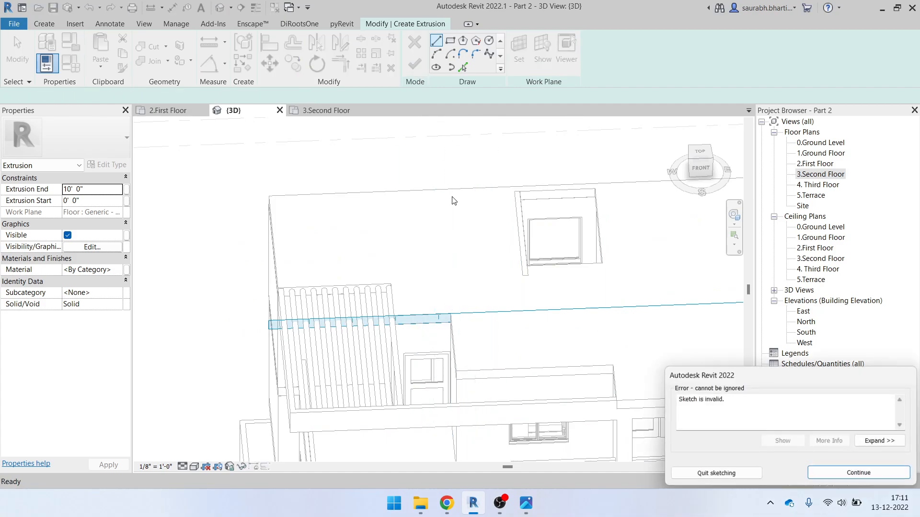
pyautogui.click(859, 473)
pyautogui.click(497, 261)
pyautogui.scroll(-3, 459, 261)
pyautogui.scroll(3, 415, 314)
pyautogui.click(450, 225)
pyautogui.keyDown('shift'); pyautogui.moveTo(429, 289); pyautogui.dragTo(435, 241, button='middle'); pyautogui.keyUp('shift')
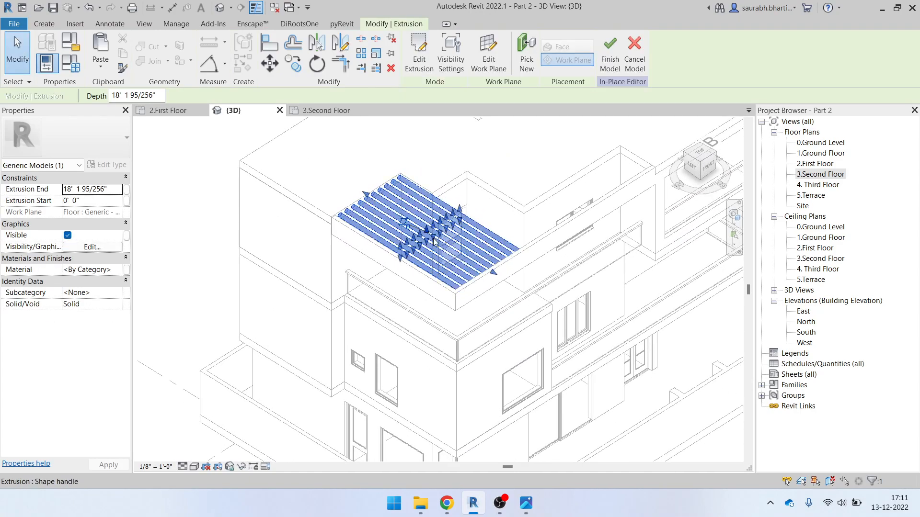
pyautogui.click(608, 68)
pyautogui.scroll(-2, 493, 218)
pyautogui.keyDown('shift'); pyautogui.moveTo(493, 218); pyautogui.dragTo(444, 259, button='middle'); pyautogui.keyUp('shift')
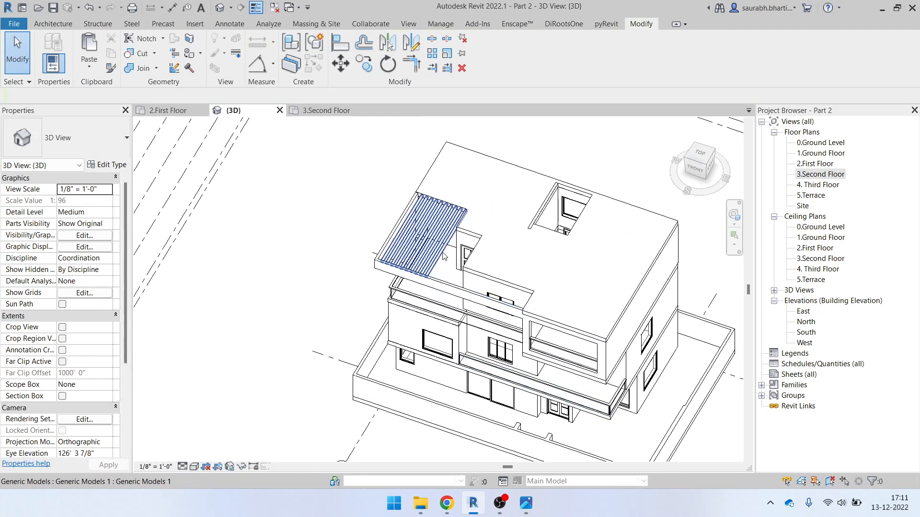
# Temporarily hide the pergola rods with HH
pyautogui.scroll(3, 436, 234)
pyautogui.click(435, 232)
pyautogui.keyDown('shift'); pyautogui.moveTo(393, 230); pyautogui.dragTo(434, 213, button='middle'); pyautogui.keyUp('shift')
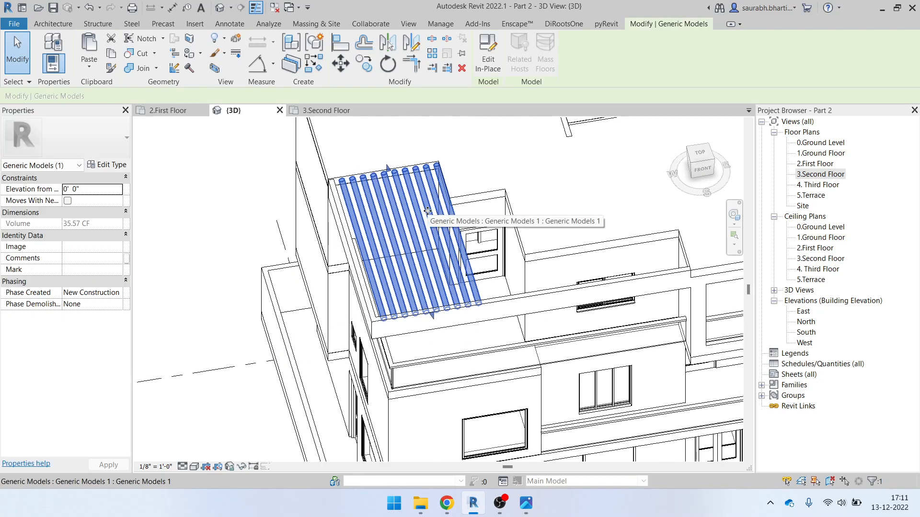
pyautogui.press('h')
pyautogui.scroll(-2, 393, 287)
# Switch to the ViewCube's TOP view and zoom in on the house
pyautogui.keyDown('shift'); pyautogui.moveTo(392, 287); pyautogui.dragTo(545, 242, button='middle'); pyautogui.keyUp('shift')
pyautogui.keyDown('shift'); pyautogui.moveTo(374, 268); pyautogui.dragTo(455, 309, button='middle'); pyautogui.keyUp('shift')
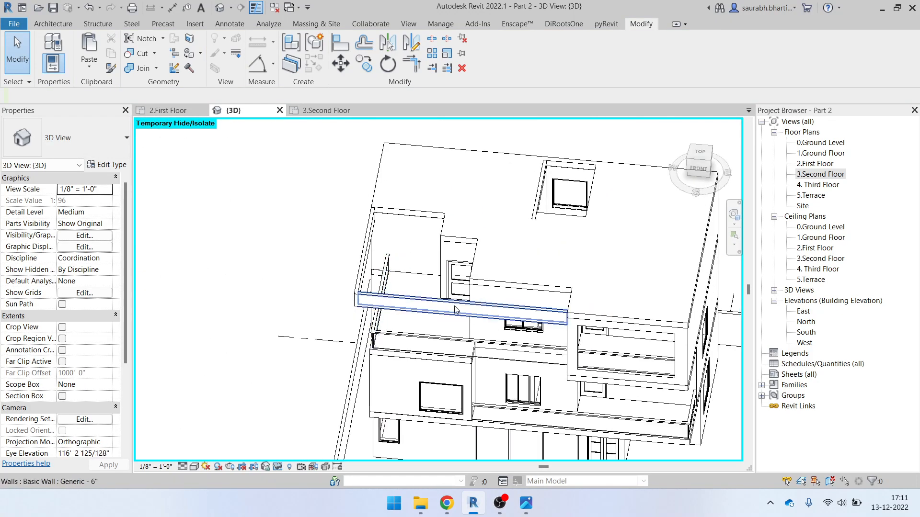
pyautogui.click(700, 158)
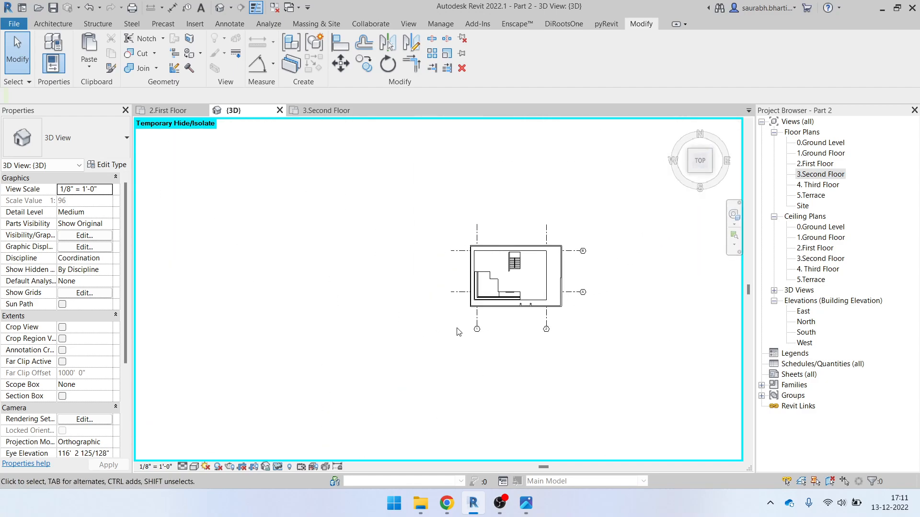
pyautogui.scroll(2, 364, 297)
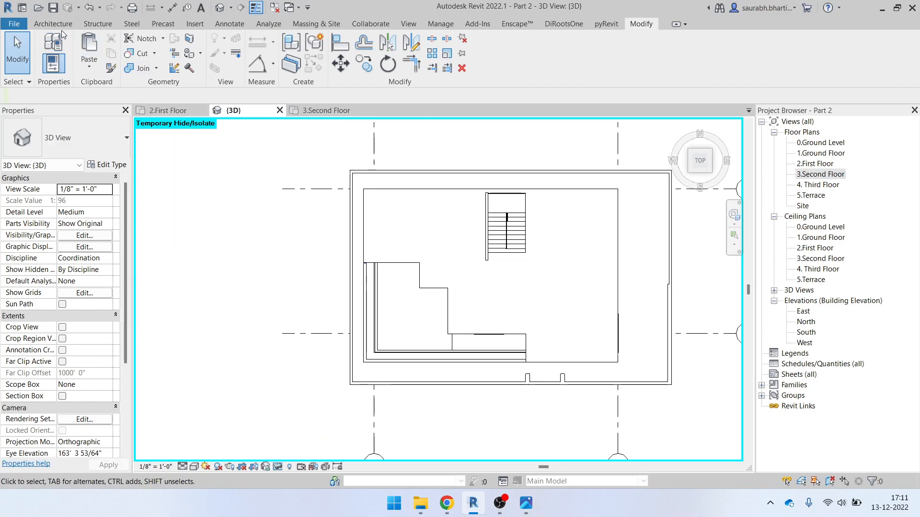
# Cancel a Beam System sketch on the Structure tab and start placing a single Beam instead
pyautogui.click(96, 24)
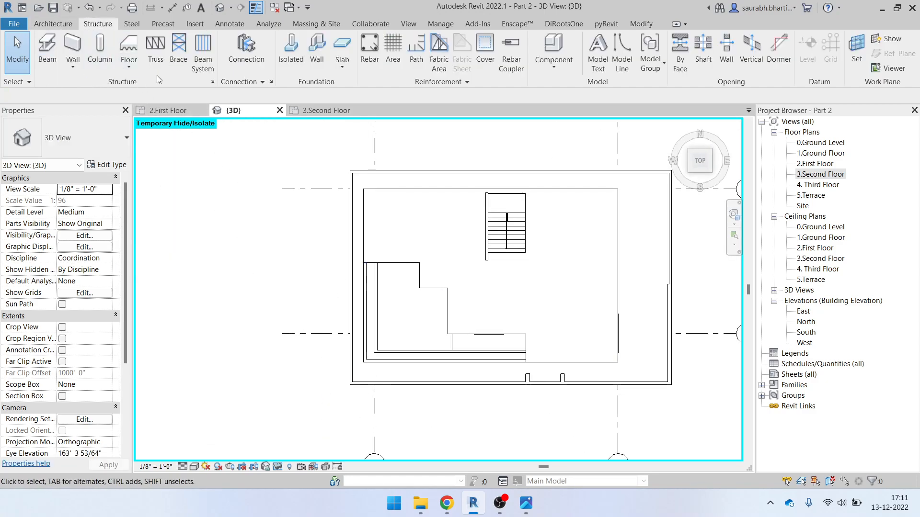
pyautogui.click(202, 56)
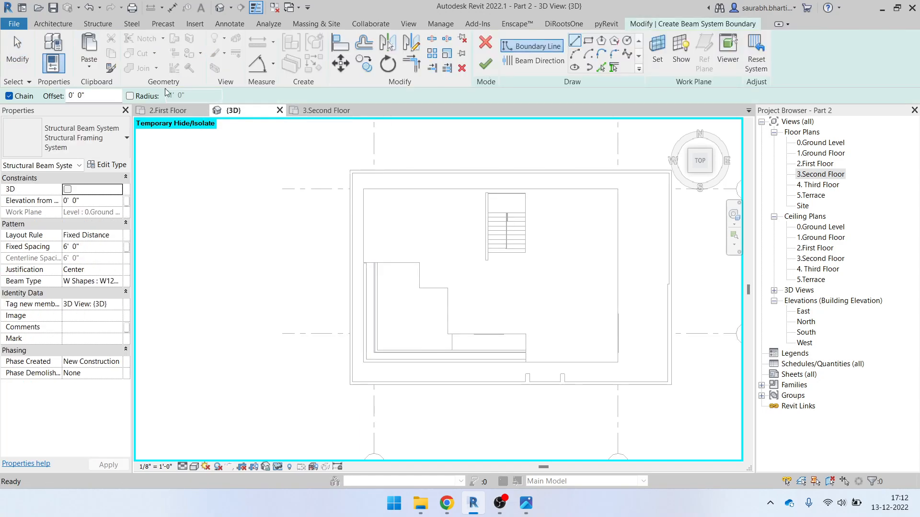
pyautogui.click(486, 43)
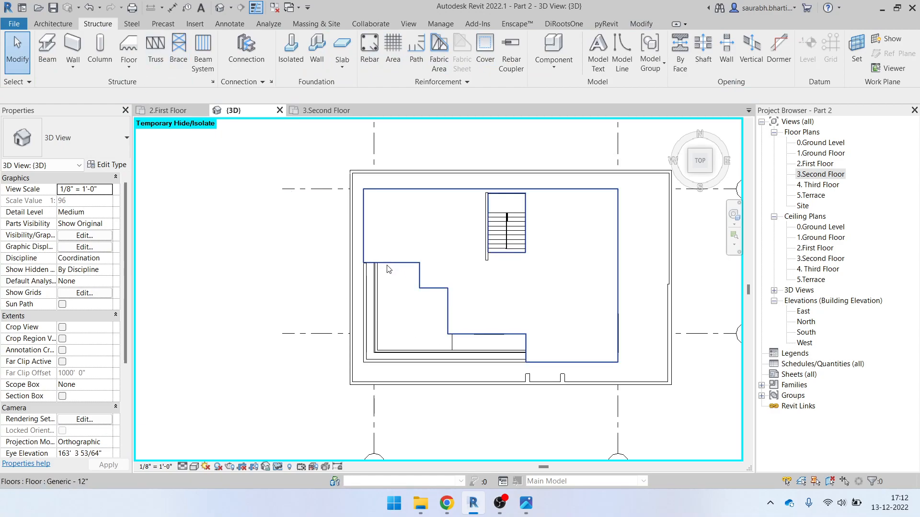
pyautogui.scroll(1, 410, 274)
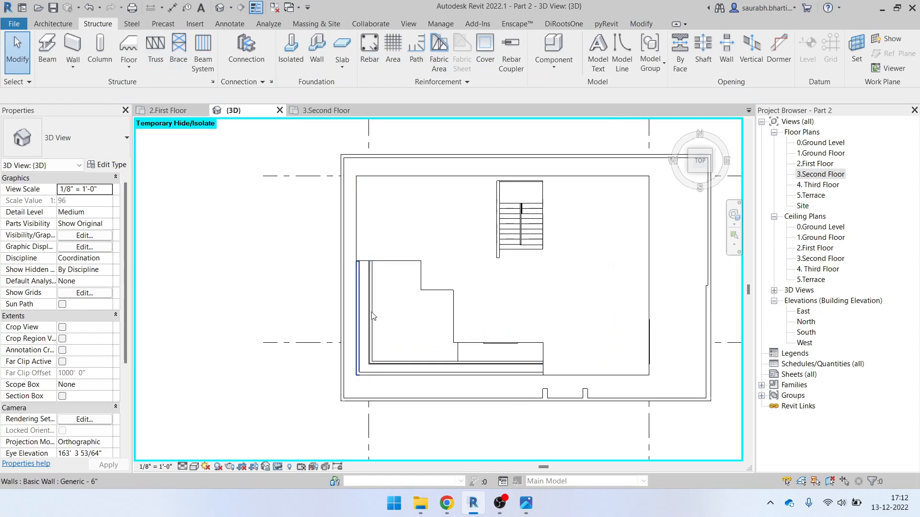
pyautogui.click(50, 52)
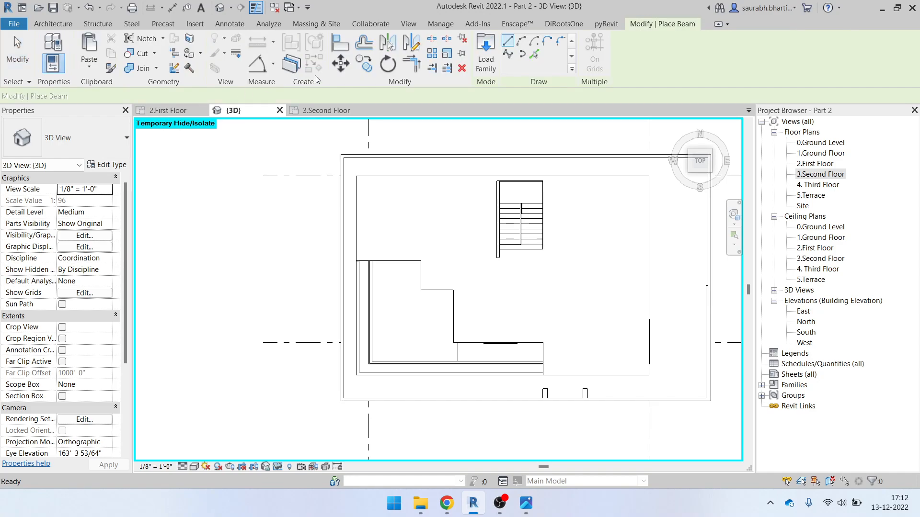
# Browse the Load Family library to the Structural Framing > Steel folder
pyautogui.click(486, 52)
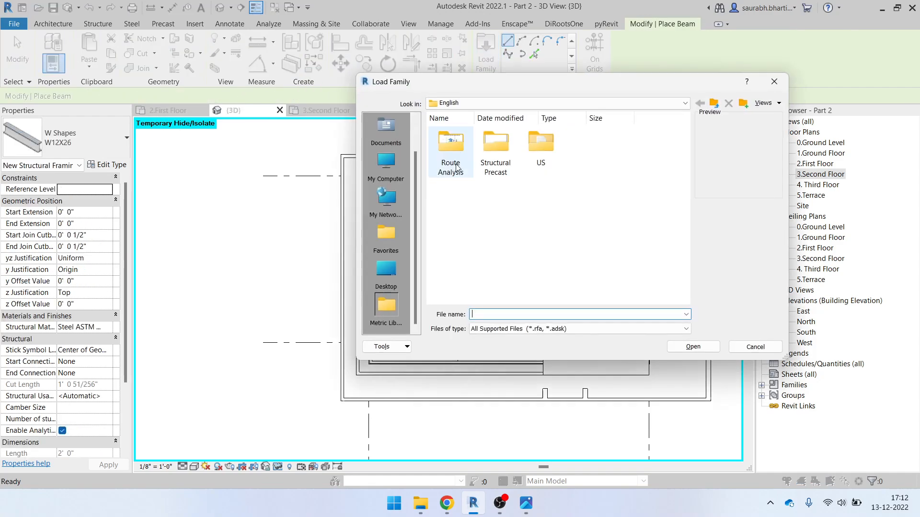
pyautogui.scroll(-10, 539, 202)
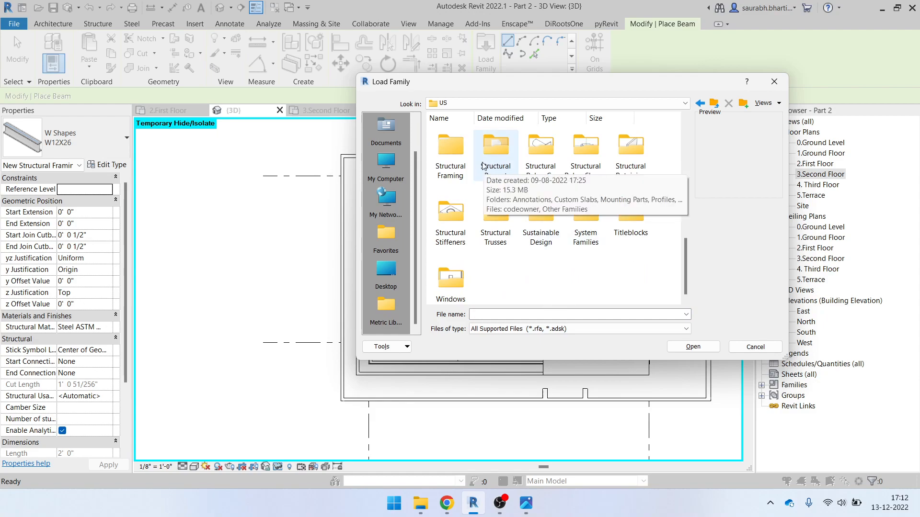
pyautogui.doubleClick(453, 160)
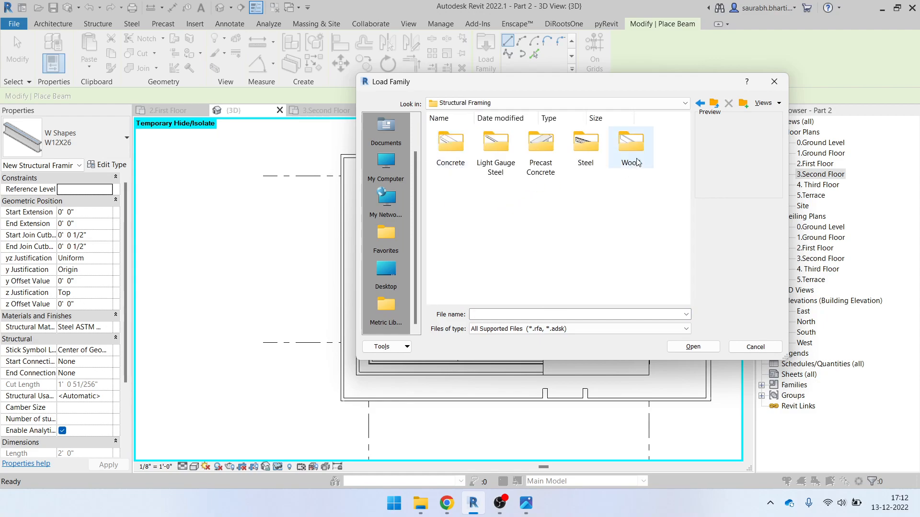
pyautogui.doubleClick(585, 151)
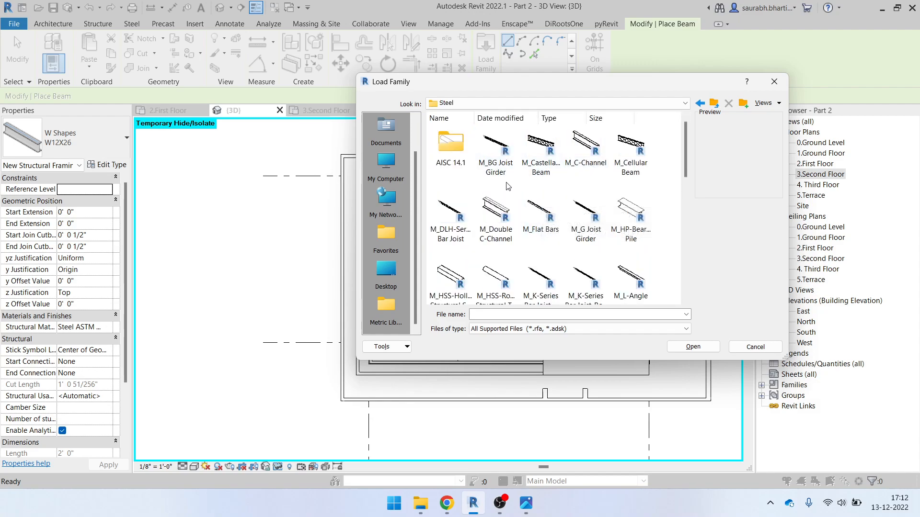
pyautogui.click(537, 276)
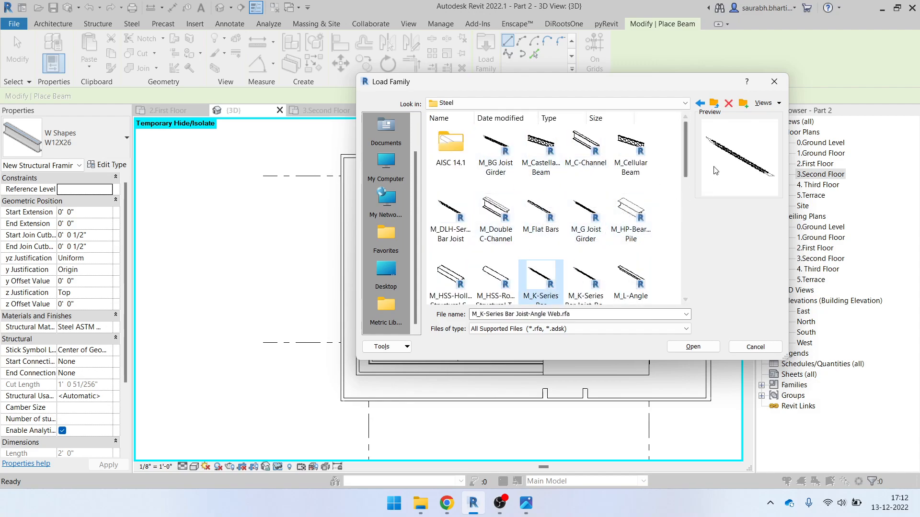
pyautogui.moveTo(685, 167); pyautogui.dragTo(685, 189)
# Preview the steel framing families and settle on M_HSS-Round Structural Tubing.rfa
pyautogui.click(496, 204)
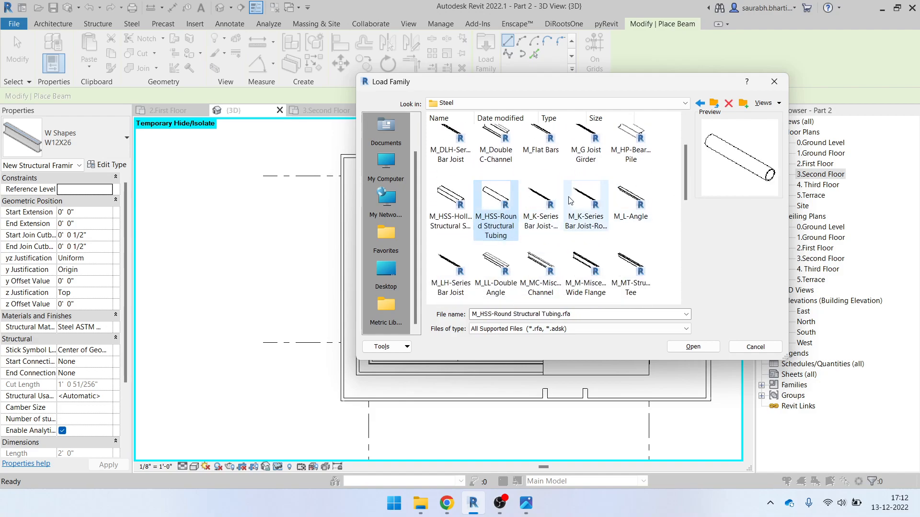
pyautogui.moveTo(683, 192); pyautogui.dragTo(690, 221)
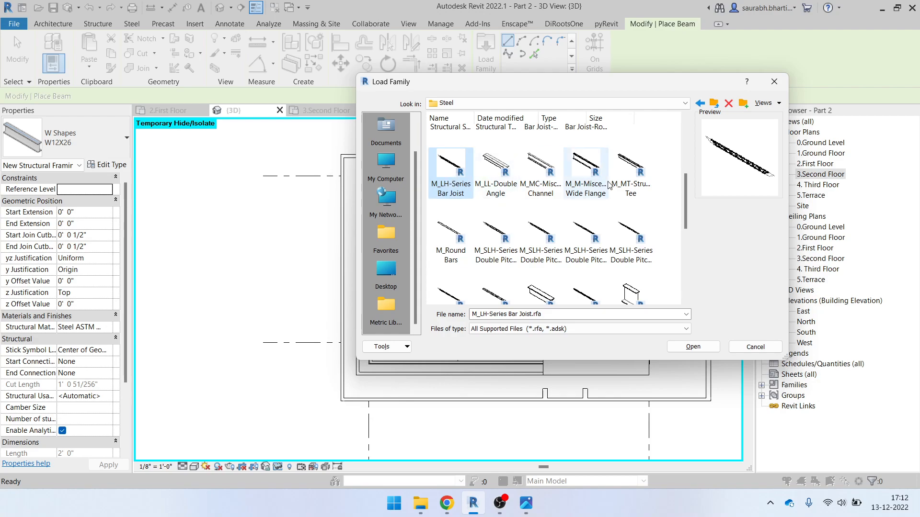
pyautogui.scroll(-5, 599, 249)
pyautogui.click(585, 211)
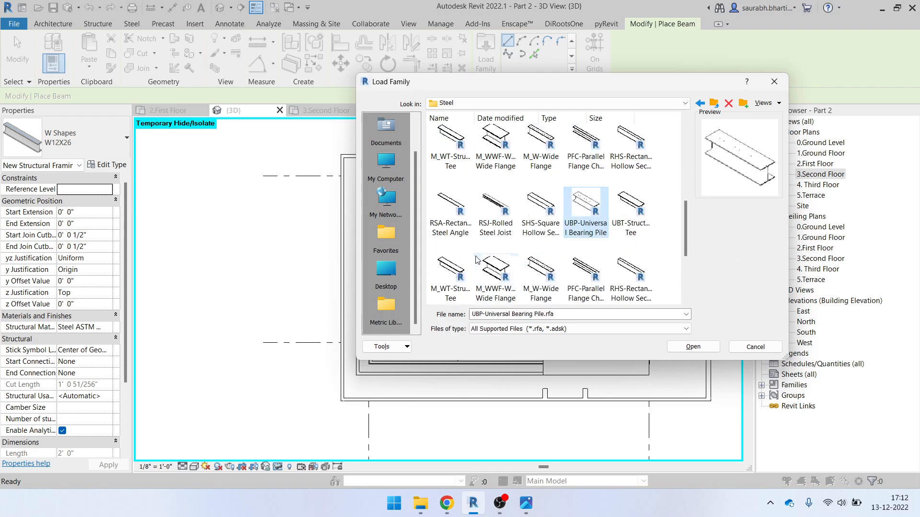
pyautogui.scroll(10, 554, 258)
pyautogui.click(588, 215)
pyautogui.click(635, 216)
pyautogui.click(634, 152)
pyautogui.click(589, 150)
pyautogui.click(632, 155)
pyautogui.click(495, 215)
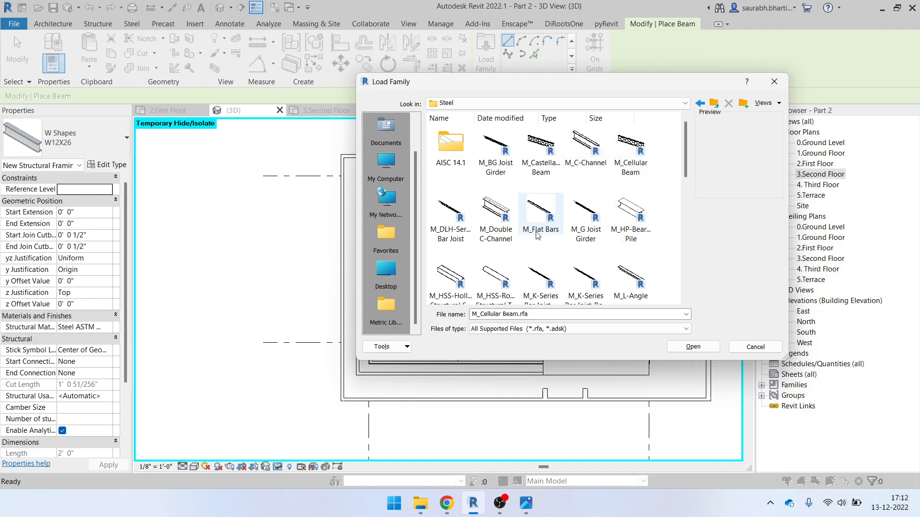
pyautogui.click(450, 216)
pyautogui.click(458, 287)
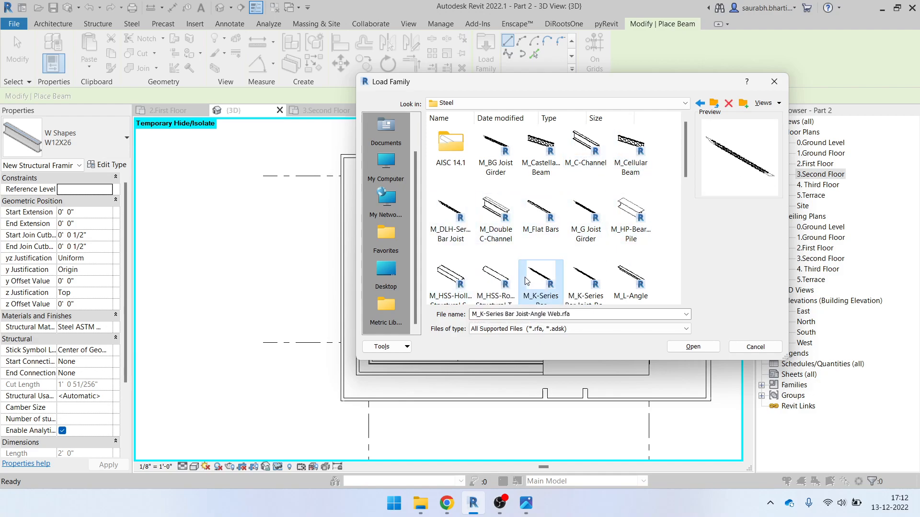
pyautogui.click(496, 283)
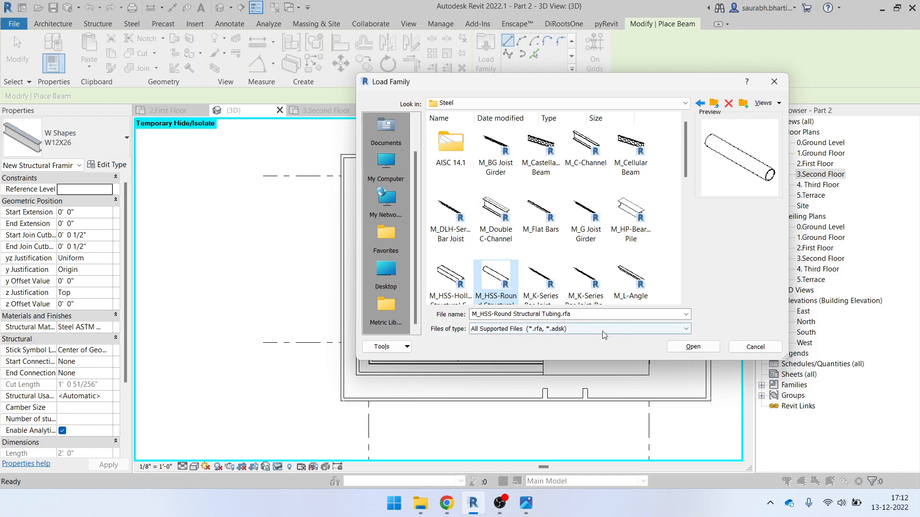
# Load the family with the HSS508X12.7 type chosen in Specify Types
pyautogui.click(693, 346)
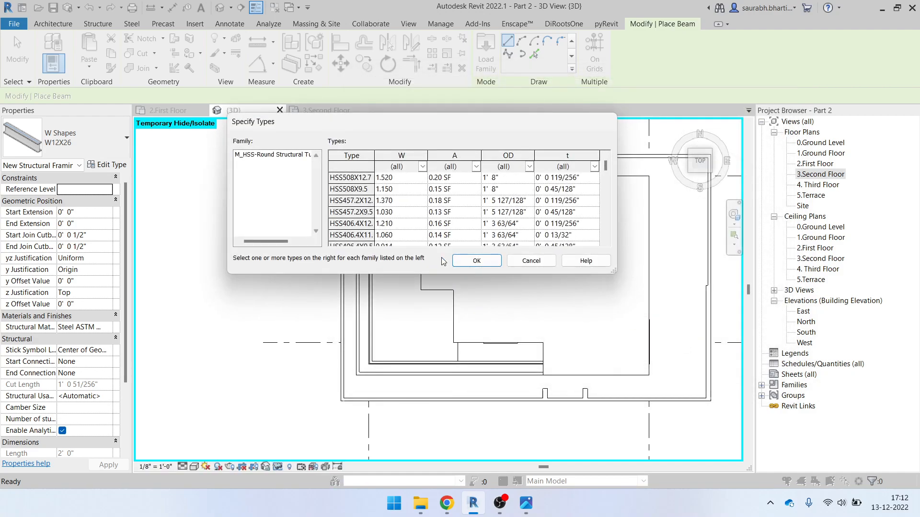
pyautogui.click(373, 178)
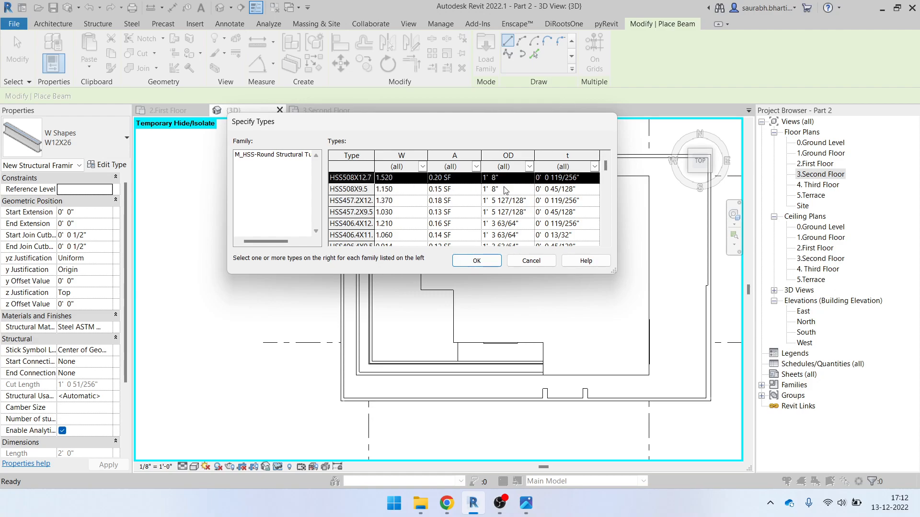
pyautogui.scroll(-15, 512, 192)
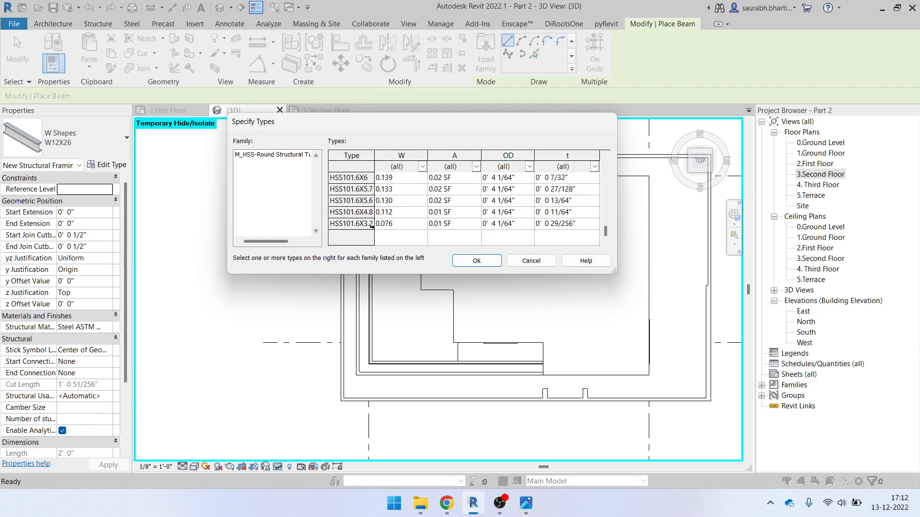
pyautogui.scroll(15, 400, 231)
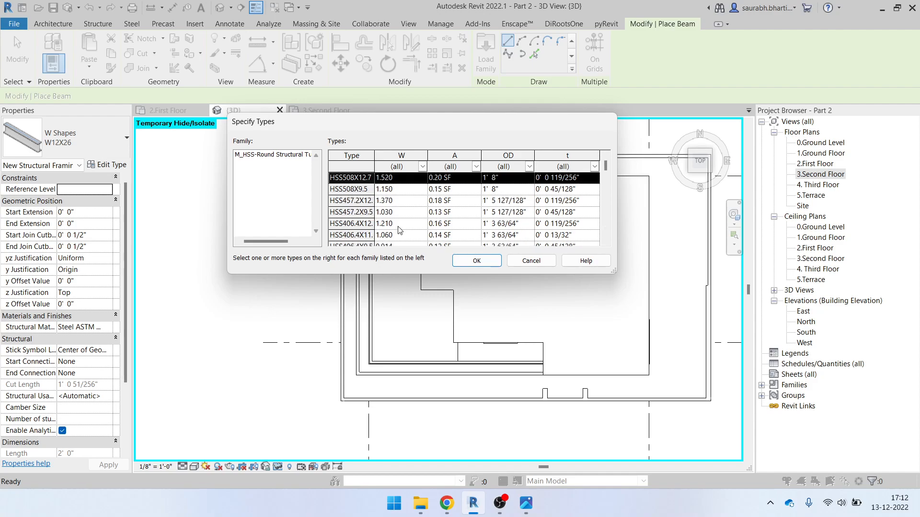
pyautogui.click(476, 261)
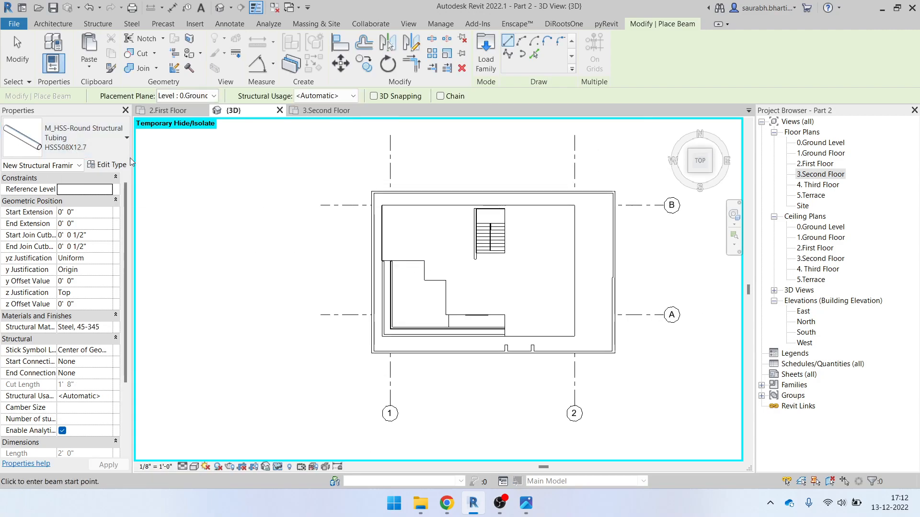
# Set the HSS508X12.7 type's outside diameter (OD) to 3" in Type Properties
pyautogui.click(108, 164)
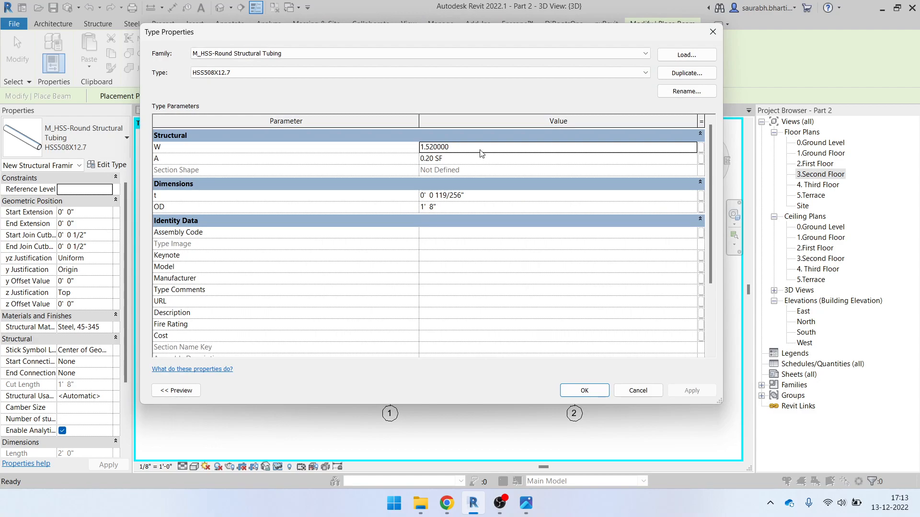
pyautogui.click(463, 159)
pyautogui.click(422, 207)
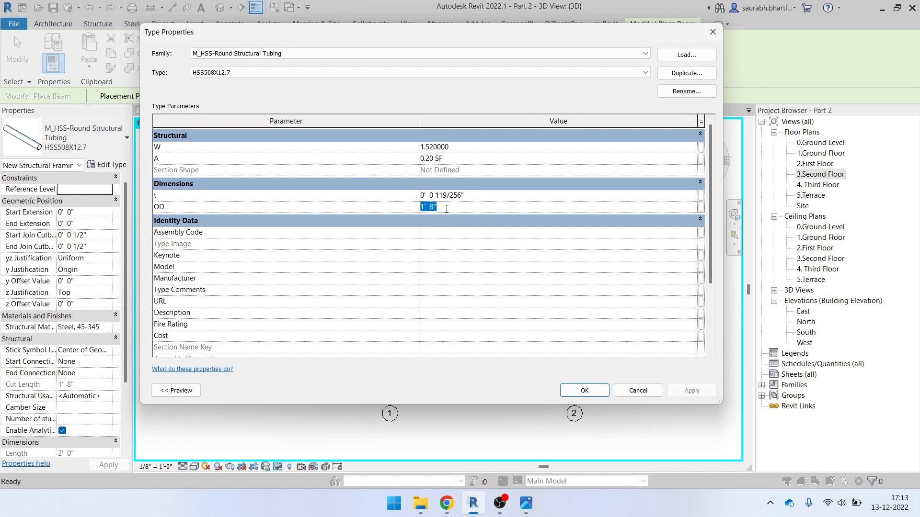
pyautogui.hotkey('shift', 'Tab')
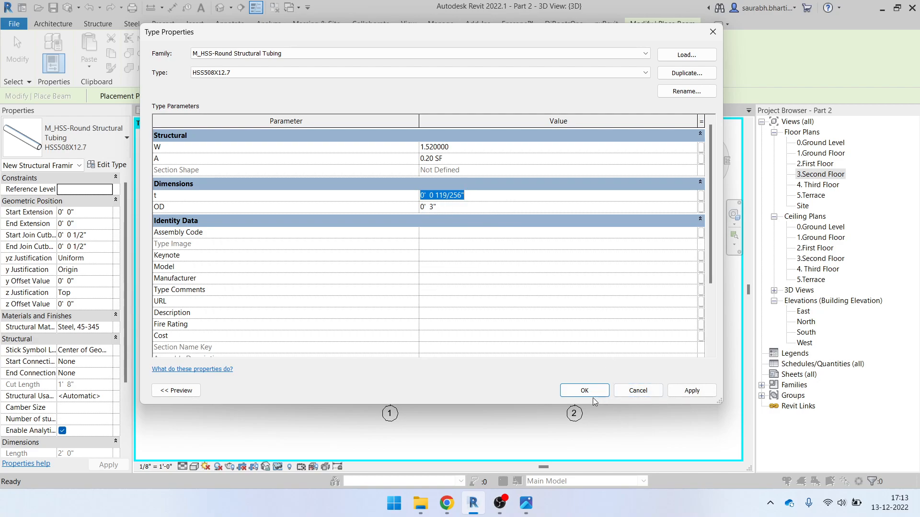
pyautogui.click(594, 394)
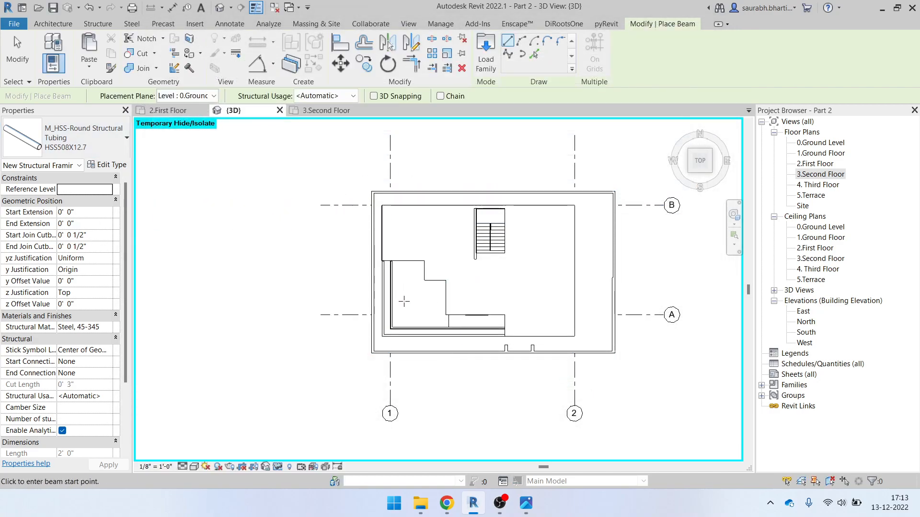
pyautogui.scroll(2, 404, 301)
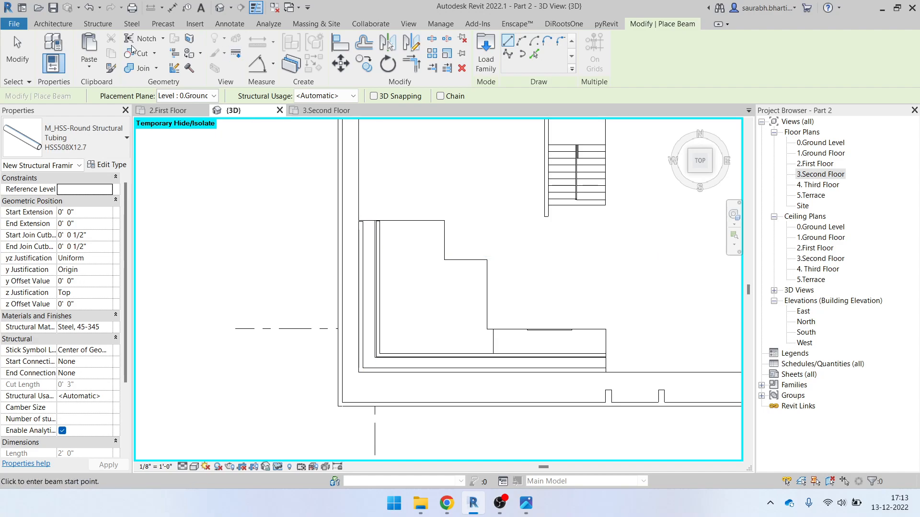
pyautogui.click(98, 24)
# Start a structural beam system and draw boundary lines from the first corner to the lower-left corner
pyautogui.click(203, 53)
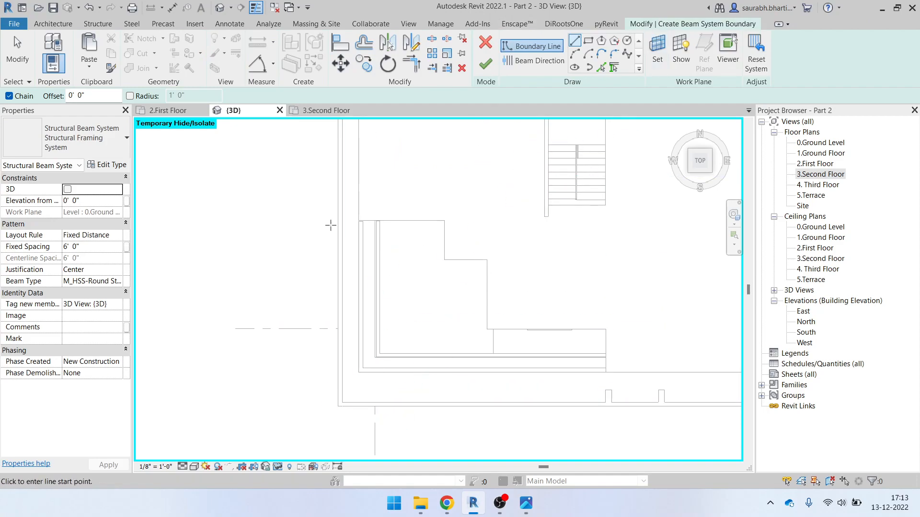
pyautogui.scroll(3, 364, 223)
pyautogui.scroll(3, 377, 228)
pyautogui.scroll(-3, 365, 194)
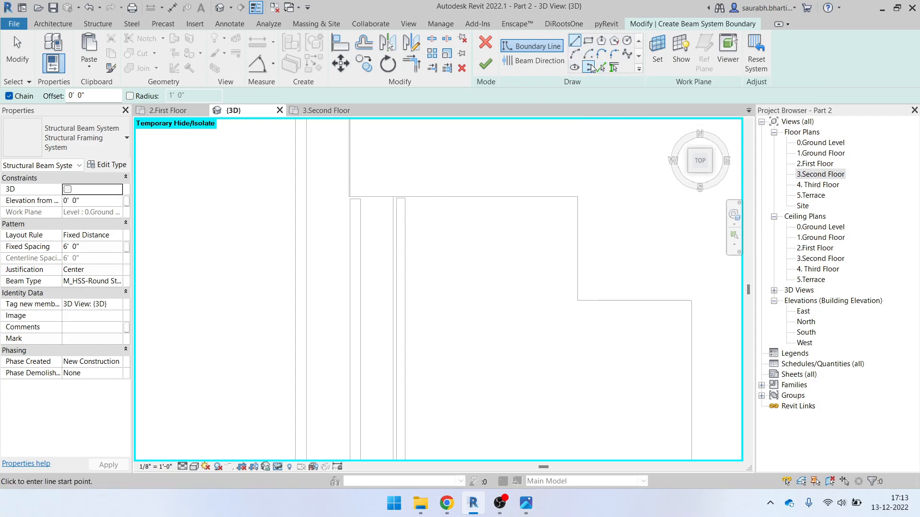
pyautogui.scroll(3, 409, 198)
pyautogui.click(405, 197)
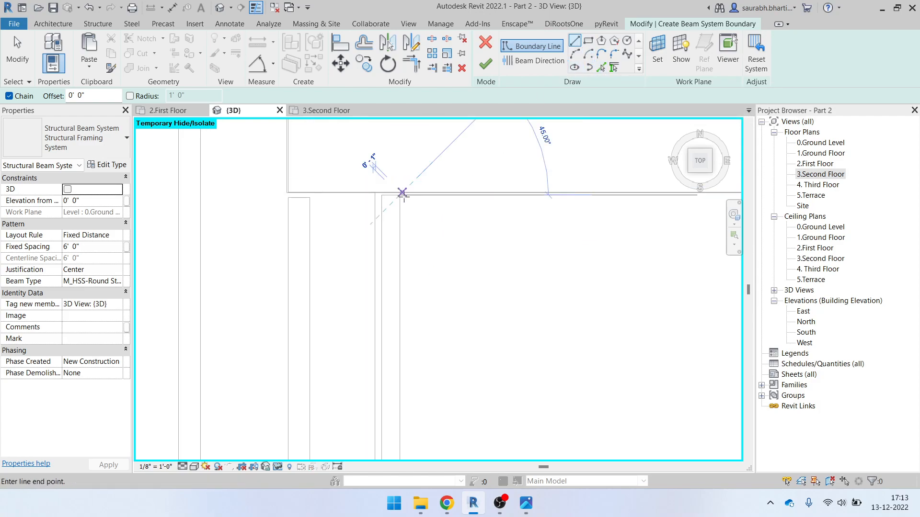
pyautogui.scroll(-4, 400, 286)
pyautogui.moveTo(403, 393); pyautogui.dragTo(376, 145, button='middle')
pyautogui.scroll(4, 357, 247)
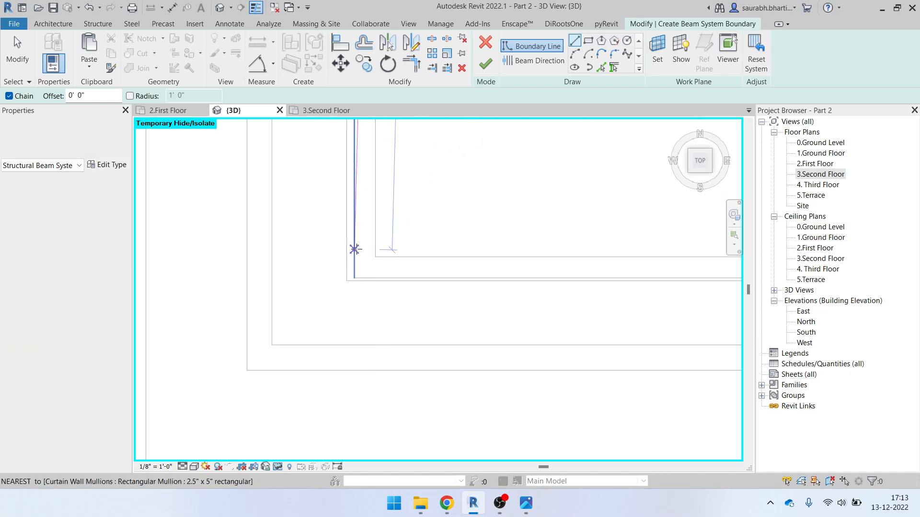
pyautogui.click(375, 258)
# Continue the boundary along the bottom and right sides, stretching the line end to the wall endpoint
pyautogui.moveTo(690, 261); pyautogui.dragTo(206, 330, button='middle')
pyautogui.scroll(-4, 255, 344)
pyautogui.scroll(4, 438, 347)
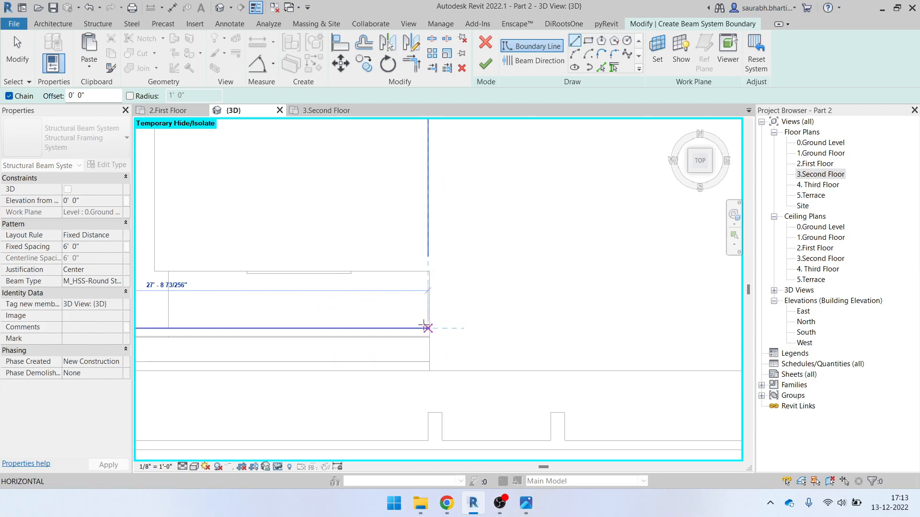
pyautogui.click(425, 328)
pyautogui.click(428, 271)
pyautogui.moveTo(328, 274); pyautogui.dragTo(645, 312, button='middle')
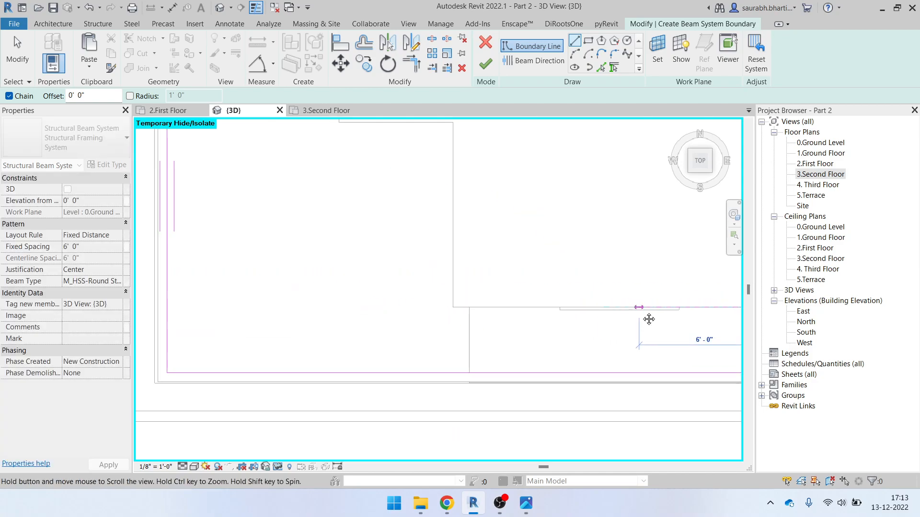
pyautogui.click(452, 307)
pyautogui.press('Escape')
pyautogui.scroll(2, 479, 311)
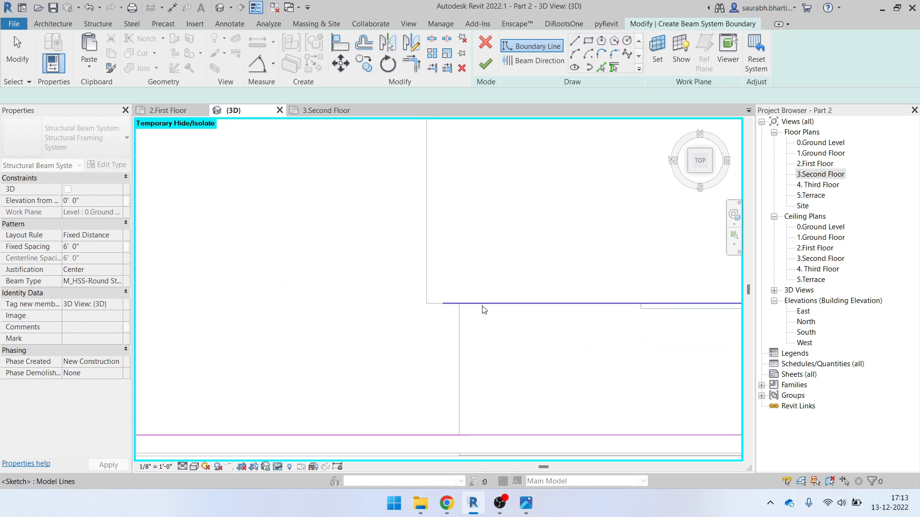
pyautogui.moveTo(442, 304); pyautogui.dragTo(426, 303)
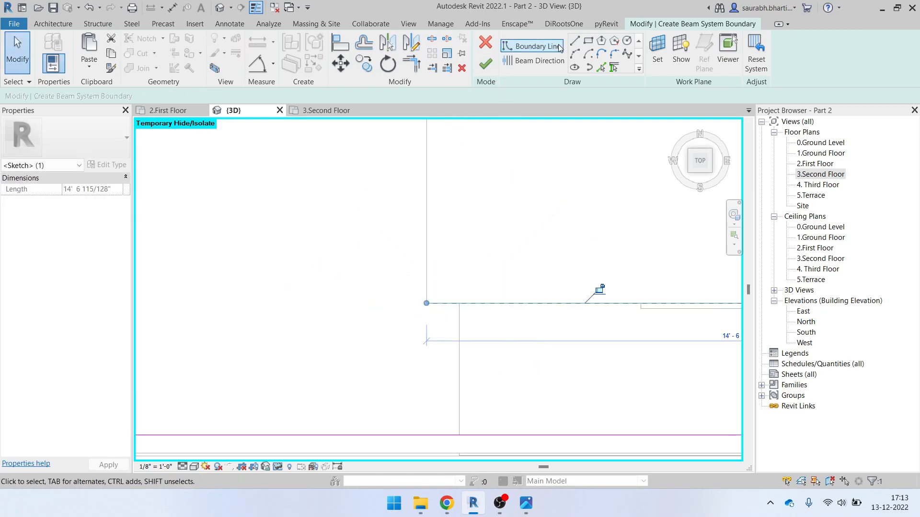
# Pick the horizontal line, vertical wall edge and top edge as remaining boundary lines
pyautogui.click(531, 46)
pyautogui.click(600, 68)
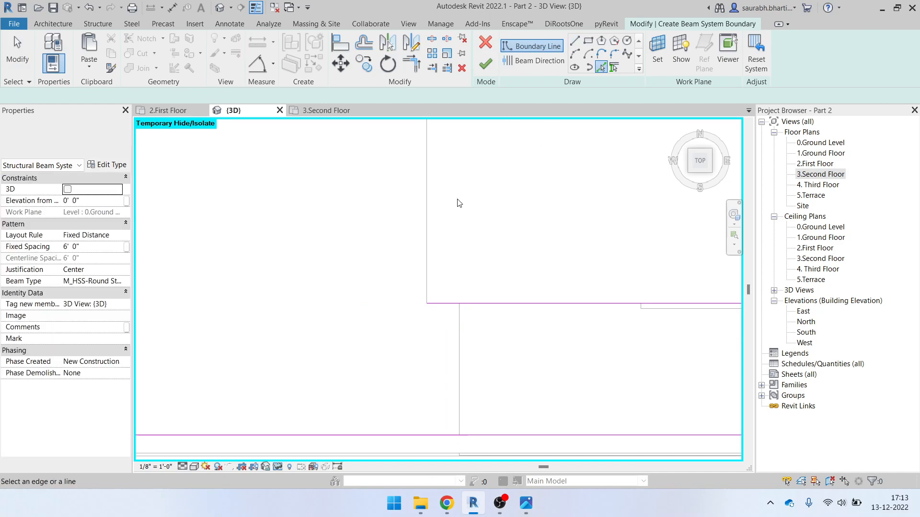
pyautogui.scroll(-3, 431, 196)
pyautogui.click(417, 210)
pyautogui.click(376, 168)
pyautogui.click(335, 128)
# Close the boundary corners with Trim/Extend to Corner (TR)
pyautogui.scroll(-2, 408, 296)
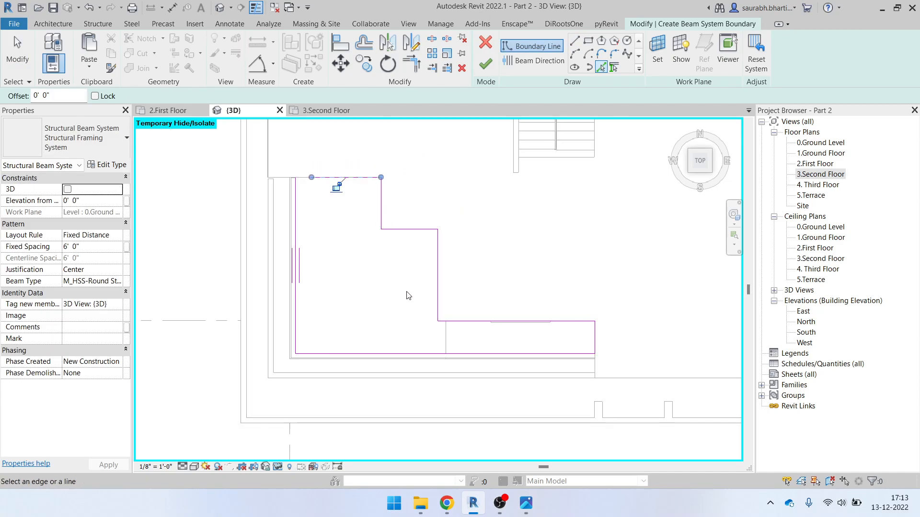
pyautogui.press('Escape')
pyautogui.press('Escape')
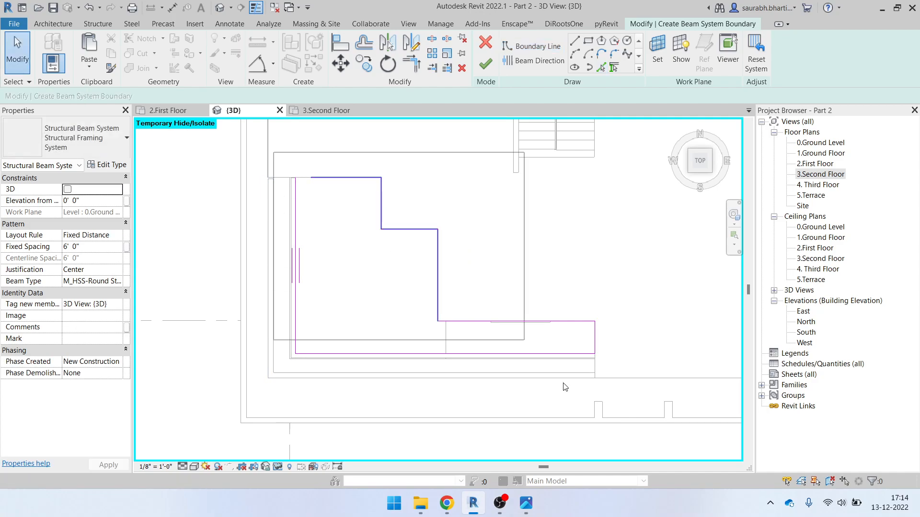
pyautogui.scroll(3, 314, 180)
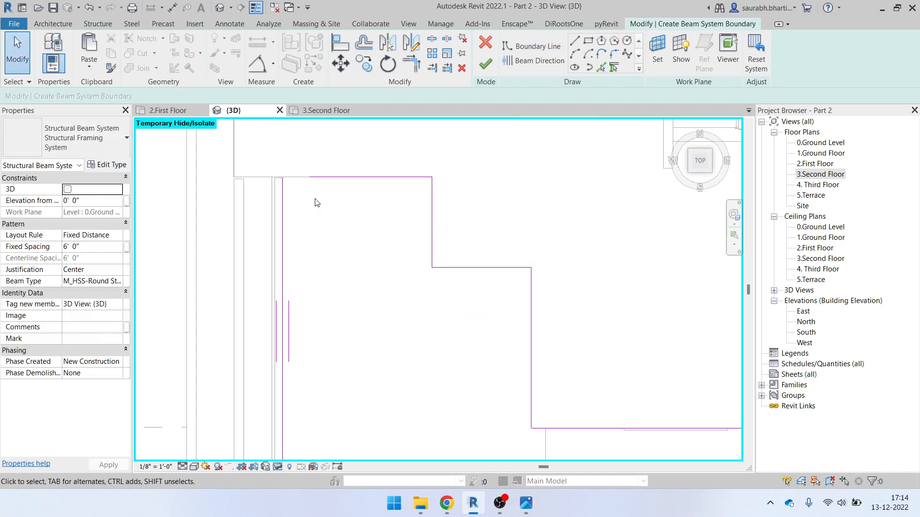
pyautogui.press('t')
pyautogui.press('r')
pyautogui.scroll(-2, 333, 208)
pyautogui.press('Escape')
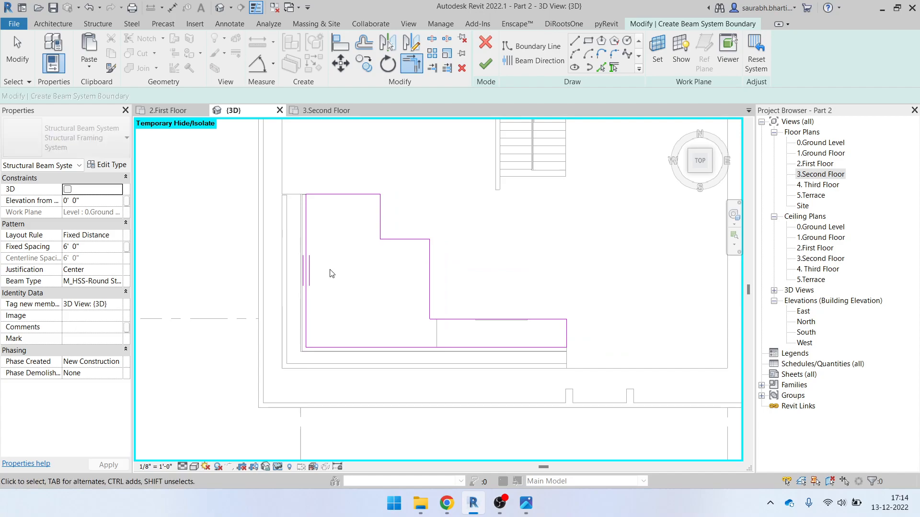
# Set beam type M_HSS-Round, fixed spacing 1' 0", and the Fixed Distance layout rule
pyautogui.click(111, 281)
pyautogui.click(118, 282)
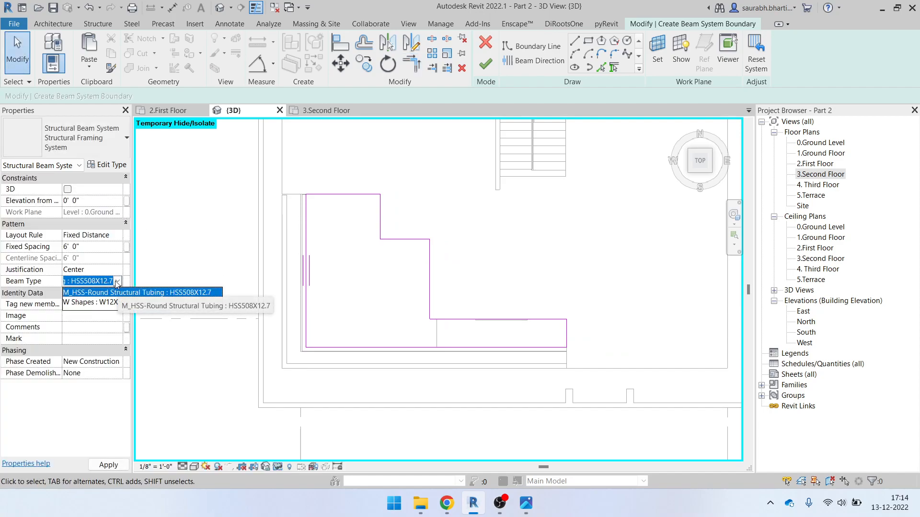
pyautogui.click(118, 282)
pyautogui.click(83, 248)
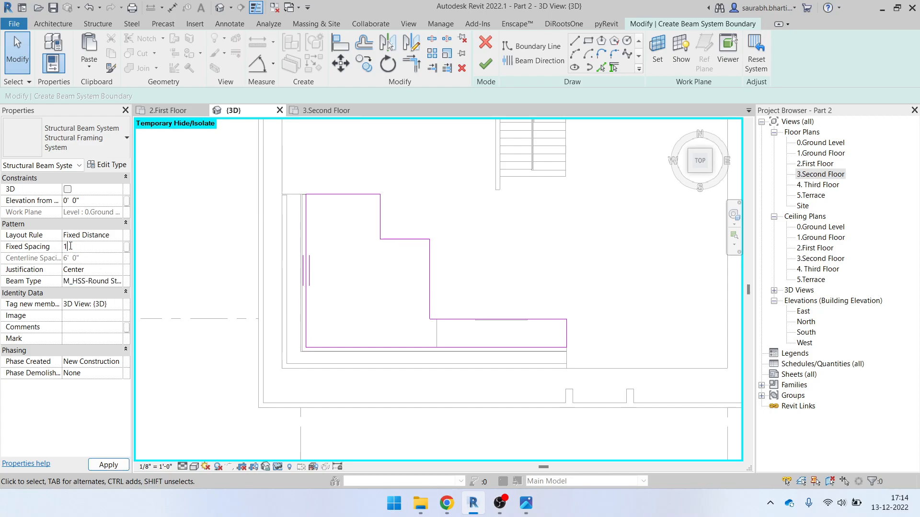
pyautogui.press('Return')
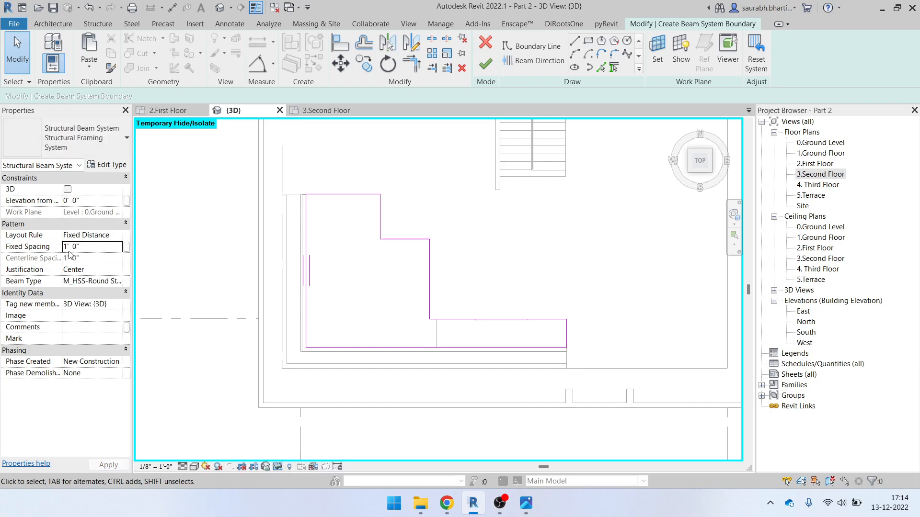
pyautogui.click(116, 235)
pyautogui.click(120, 235)
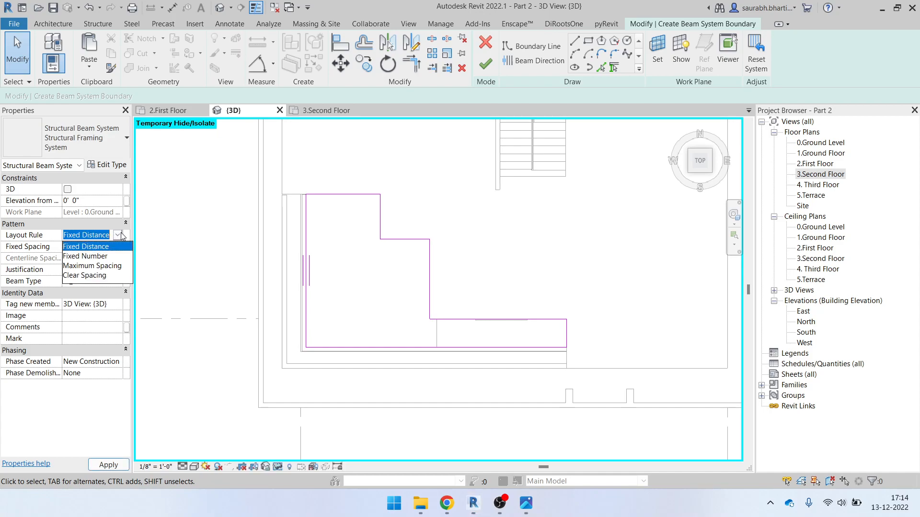
pyautogui.click(121, 235)
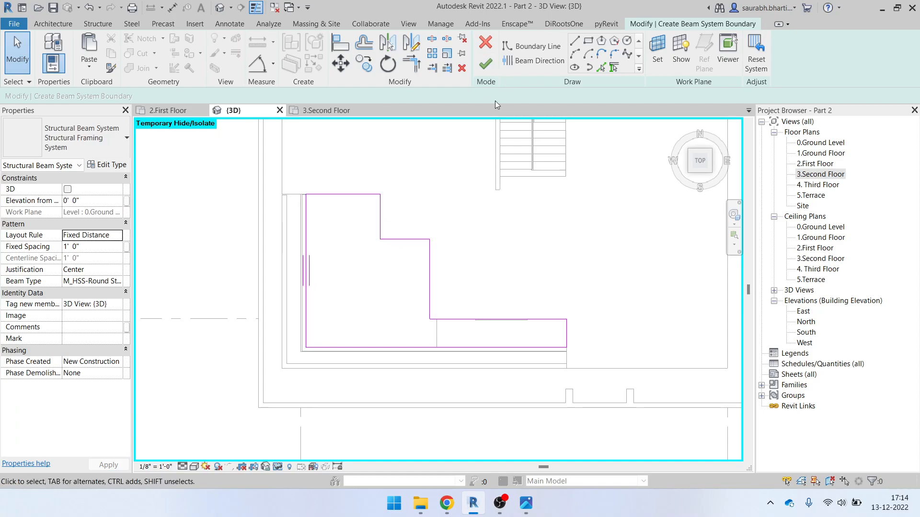
# Set the beam direction along the left boundary edge, finish the sketch, and save the project
pyautogui.click(307, 277)
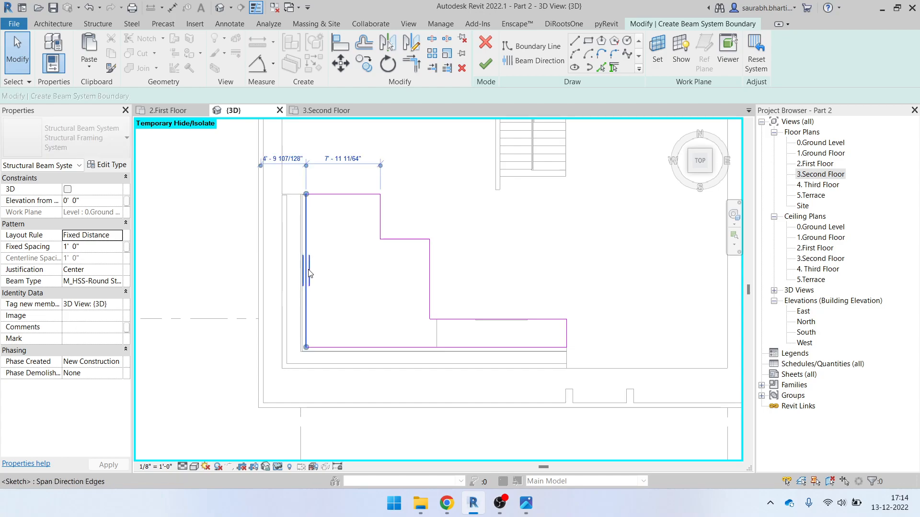
pyautogui.click(526, 61)
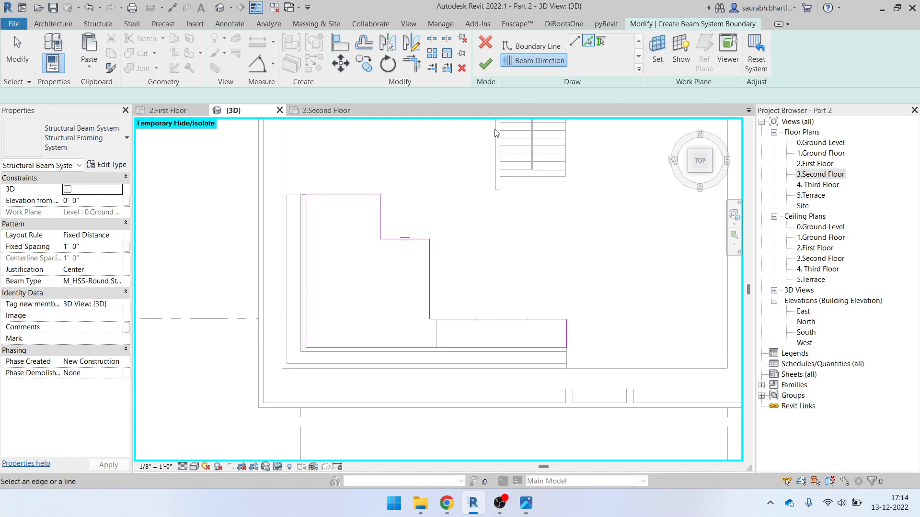
pyautogui.click(306, 283)
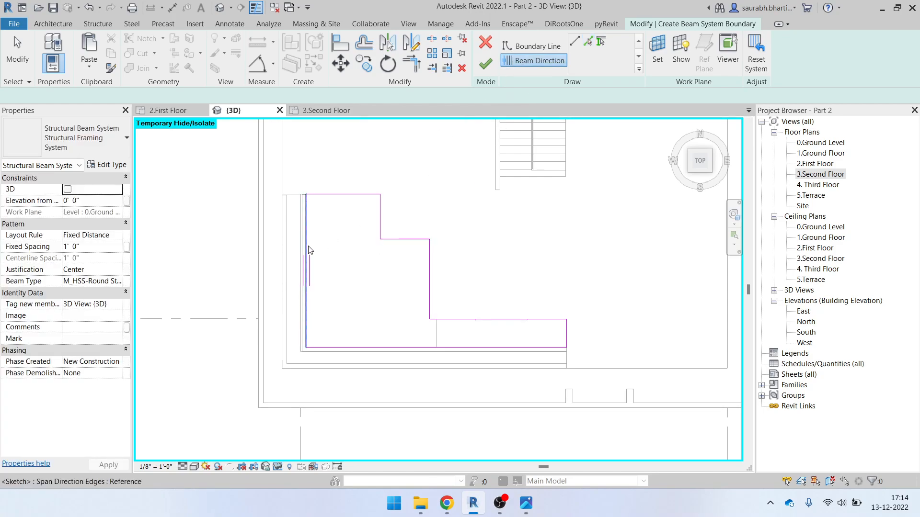
pyautogui.click(485, 64)
pyautogui.click(440, 221)
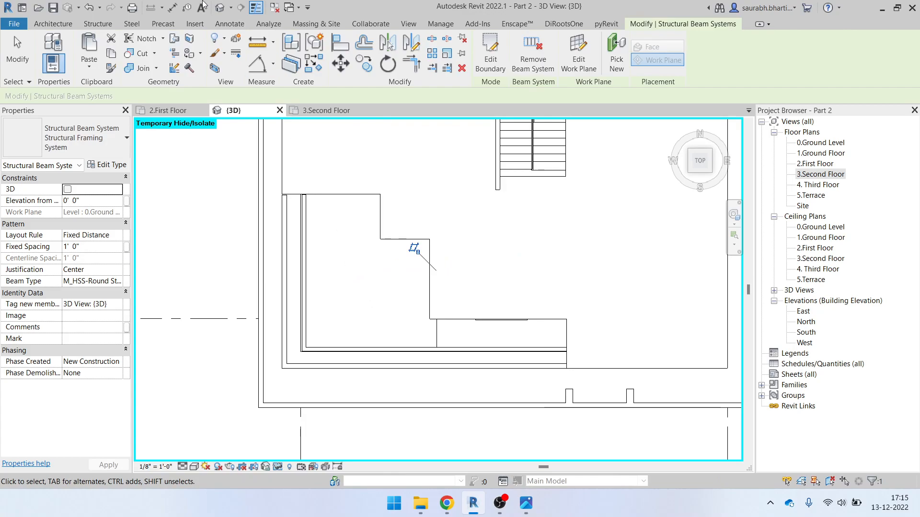
# Select the whole louver beam system in the 3D view
pyautogui.press('Escape')
pyautogui.scroll(-2, 283, 227)
pyautogui.keyDown('shift'); pyautogui.moveTo(374, 358); pyautogui.dragTo(401, 266, button='middle'); pyautogui.keyUp('shift')
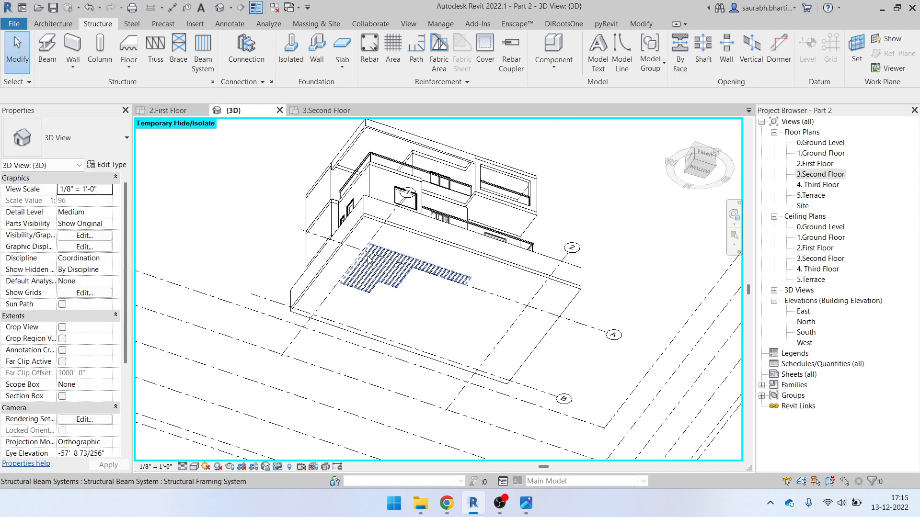
pyautogui.click(402, 264)
pyautogui.press('Escape')
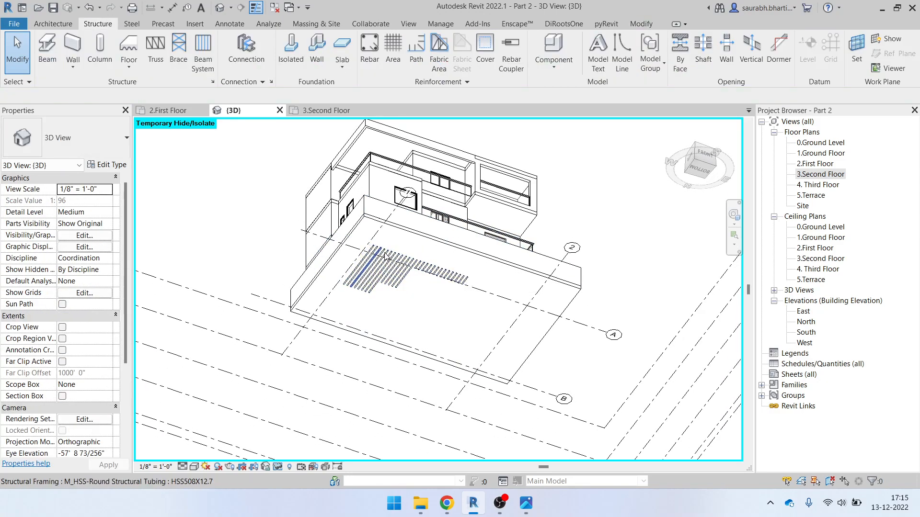
pyautogui.click(372, 248)
pyautogui.keyDown('shift'); pyautogui.moveTo(372, 248); pyautogui.dragTo(476, 400, button='middle'); pyautogui.keyUp('shift')
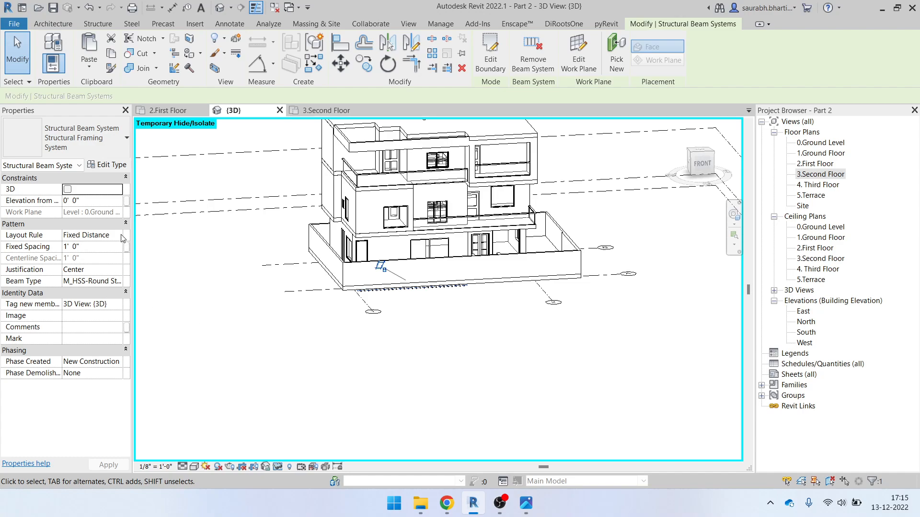
# Set the beam system's Elevation from Level to 38' 0"
pyautogui.click(115, 202)
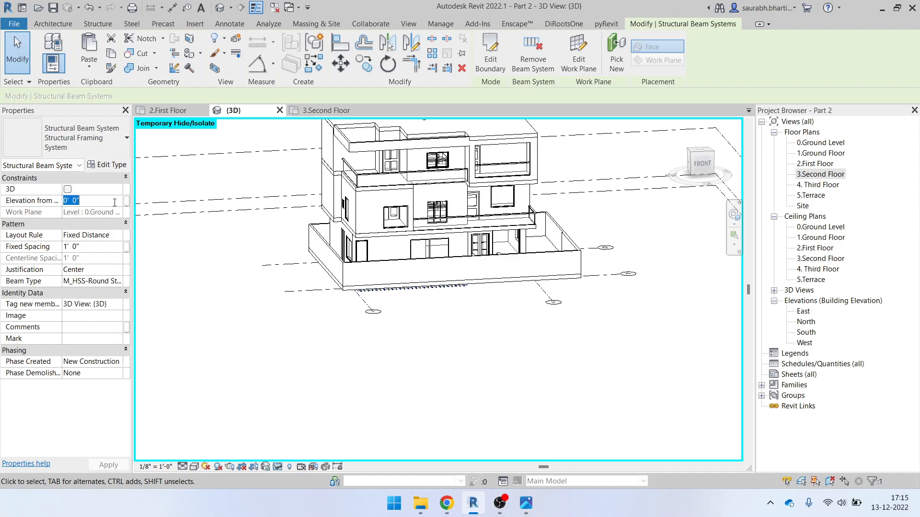
pyautogui.write('30')
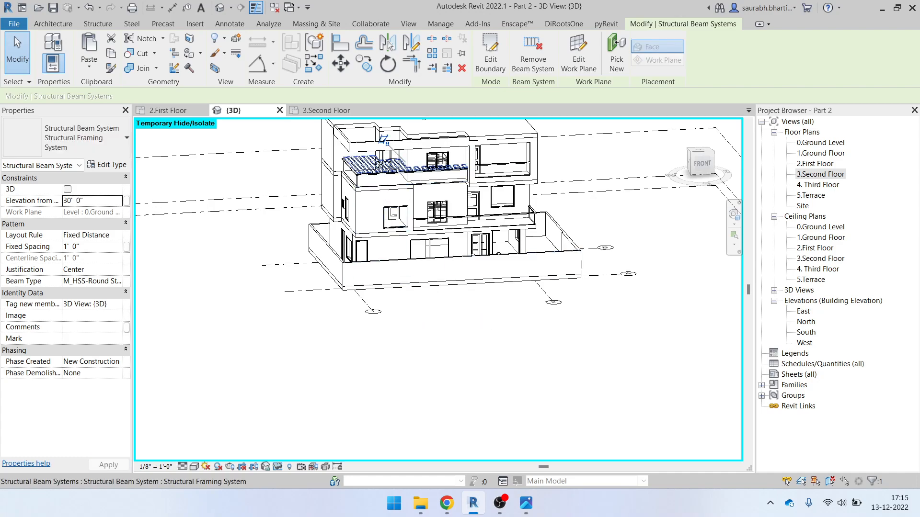
pyautogui.scroll(3, 376, 164)
pyautogui.scroll(2, 376, 164)
pyautogui.click(98, 201)
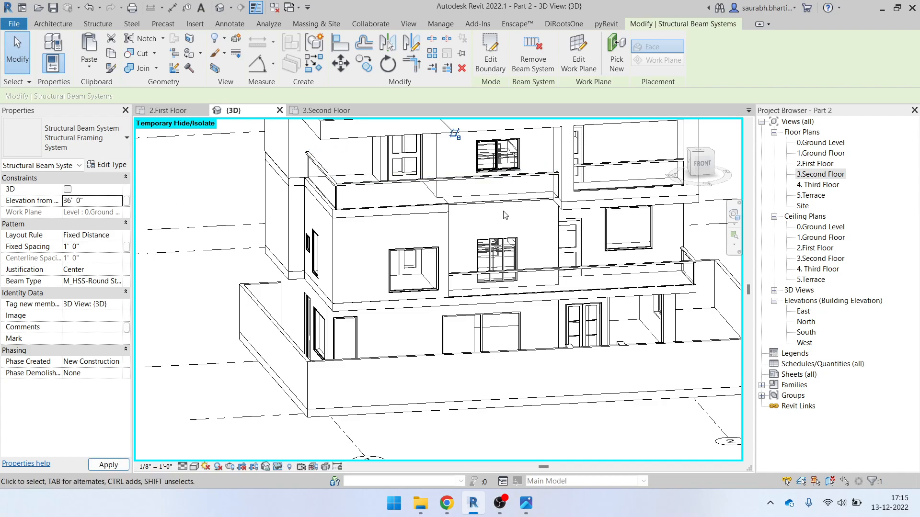
pyautogui.scroll(-4, 504, 215)
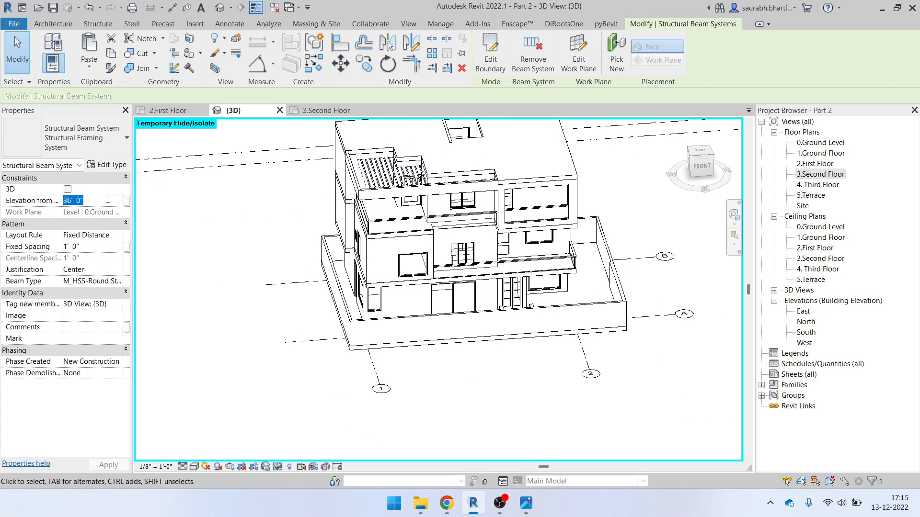
pyautogui.scroll(3, 410, 180)
pyautogui.scroll(-2, 402, 206)
# Orbit around the house and reselect the louver beam system on the roof
pyautogui.keyDown('shift'); pyautogui.moveTo(474, 223); pyautogui.dragTo(426, 265, button='middle'); pyautogui.keyUp('shift')
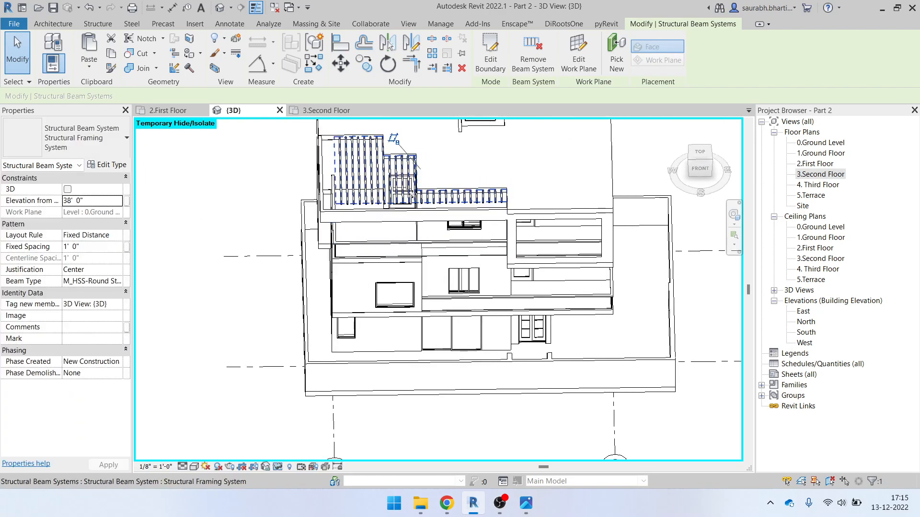
pyautogui.scroll(5, 426, 265)
pyautogui.scroll(-1, 427, 266)
pyautogui.press('Escape')
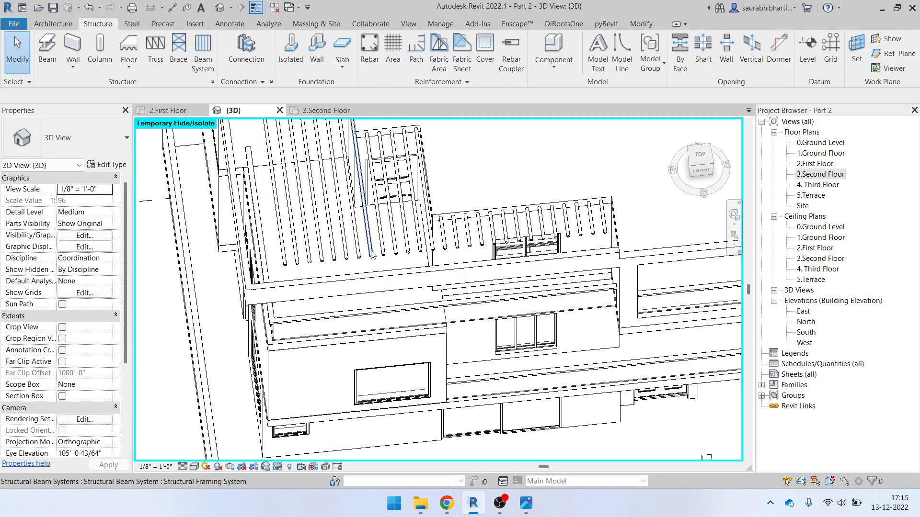
pyautogui.scroll(-3, 427, 261)
pyautogui.keyDown('shift'); pyautogui.moveTo(428, 267); pyautogui.dragTo(519, 284, button='middle'); pyautogui.keyUp('shift')
pyautogui.scroll(5, 406, 273)
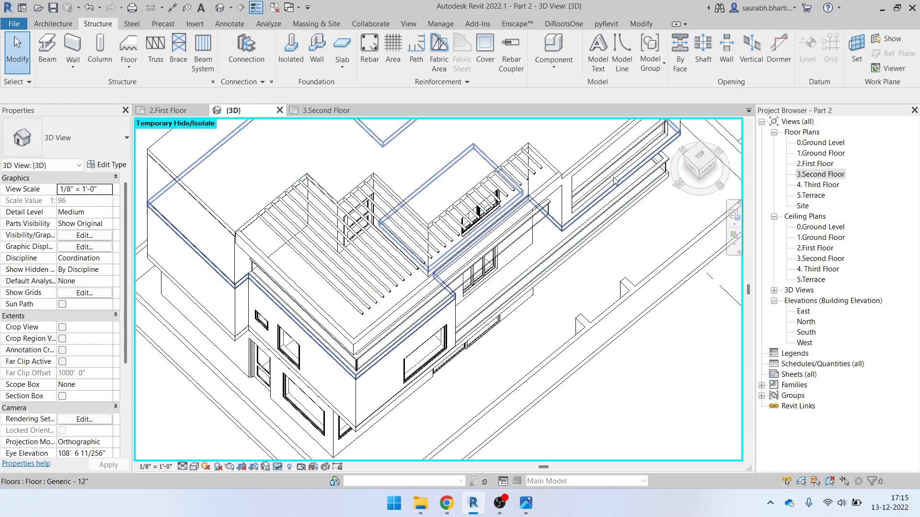
pyautogui.click(464, 229)
pyautogui.keyDown('shift'); pyautogui.moveTo(565, 218); pyautogui.dragTo(508, 199, button='middle'); pyautogui.keyUp('shift')
pyautogui.click(494, 42)
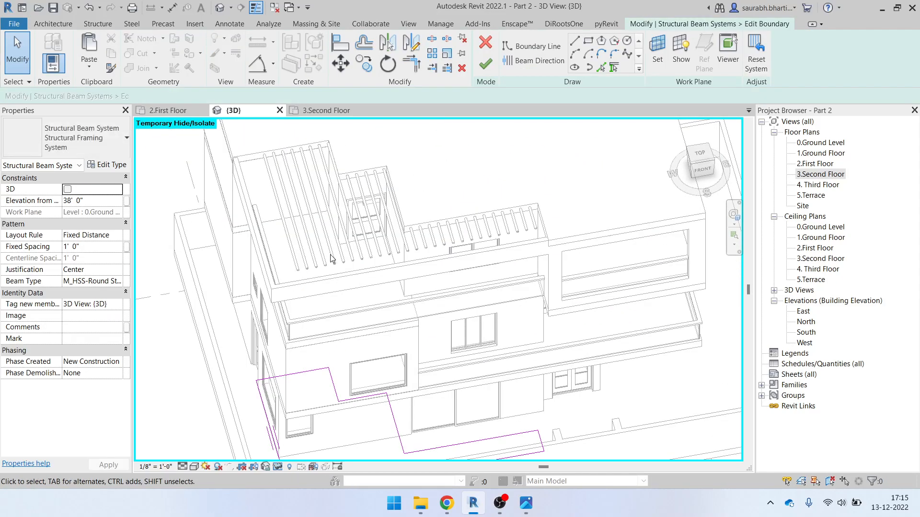
pyautogui.scroll(-4, 343, 355)
pyautogui.moveTo(246, 288)
pyautogui.mouseDown()
pyautogui.moveTo(344, 350)
pyautogui.moveTo(500, 424)
pyautogui.mouseUp()
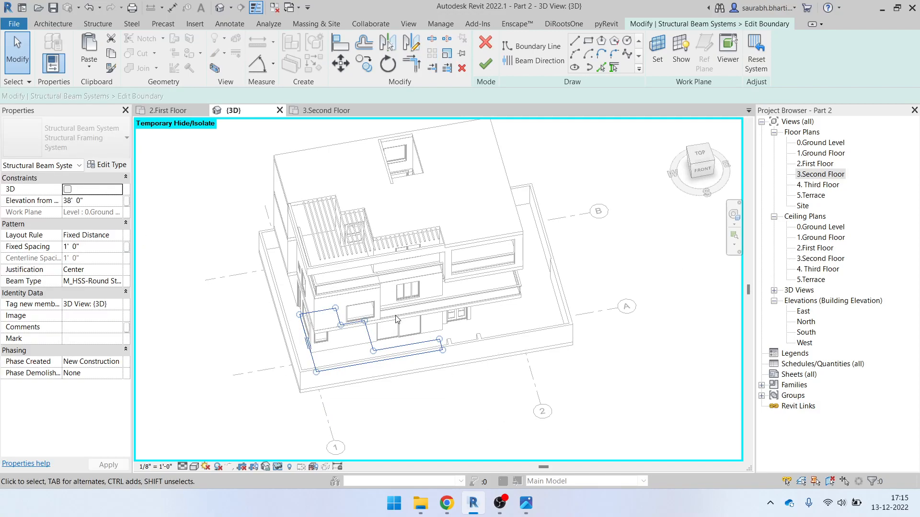
pyautogui.scroll(2, 347, 267)
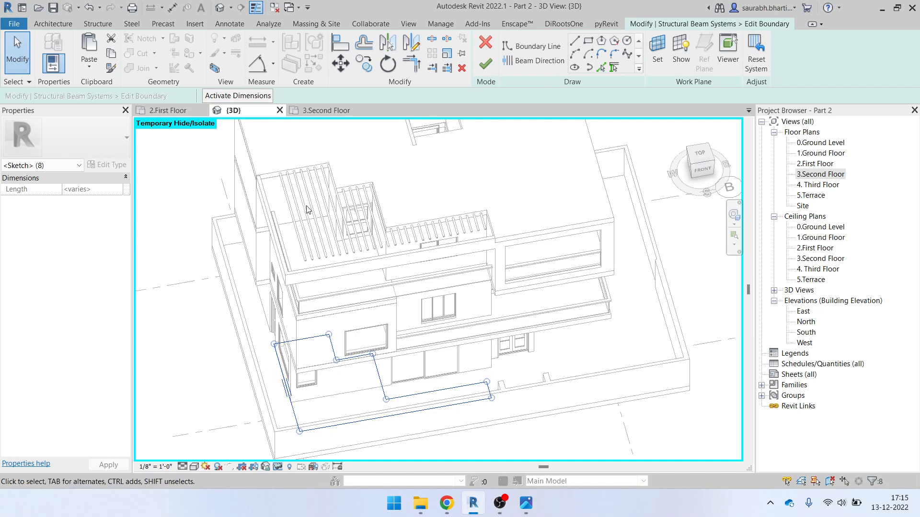
pyautogui.click(485, 64)
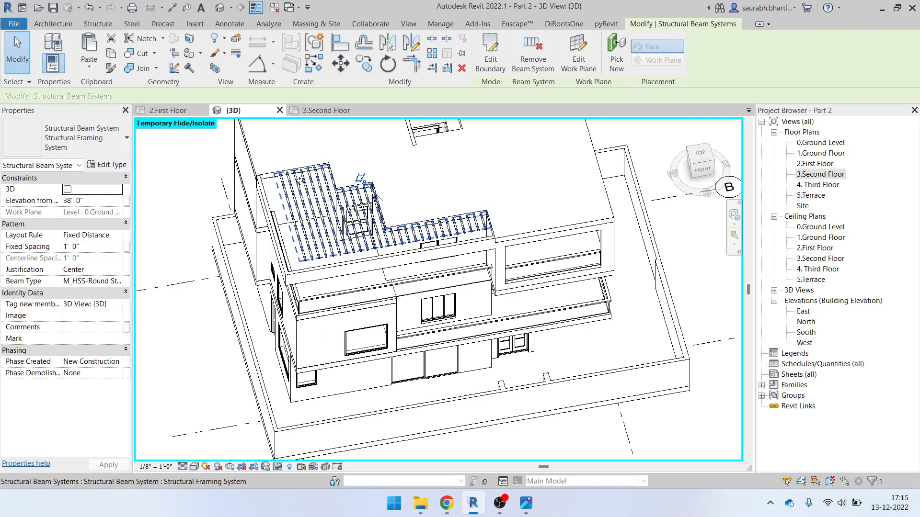
pyautogui.scroll(-2, 291, 284)
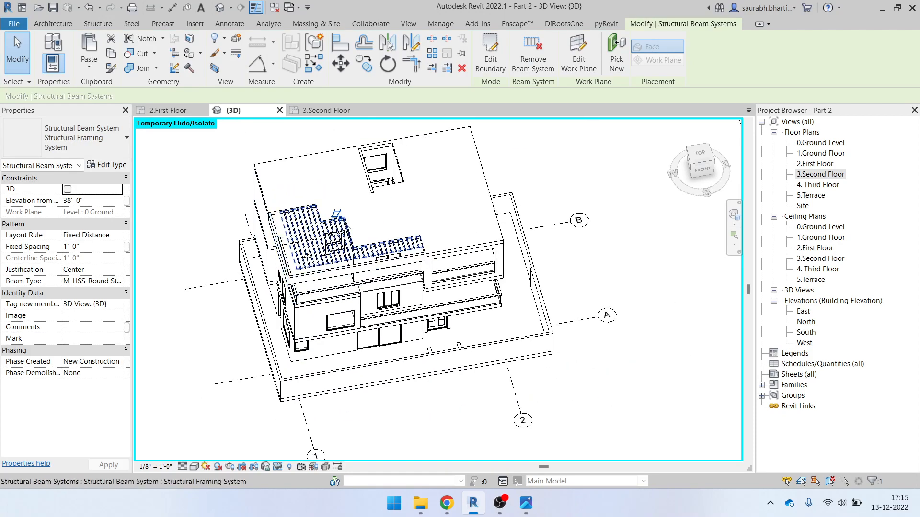
pyautogui.press('Delete')
# Open the 3.Second Floor plan, start a new Beam System, and open the work plane Set dialog
pyautogui.doubleClick(809, 178)
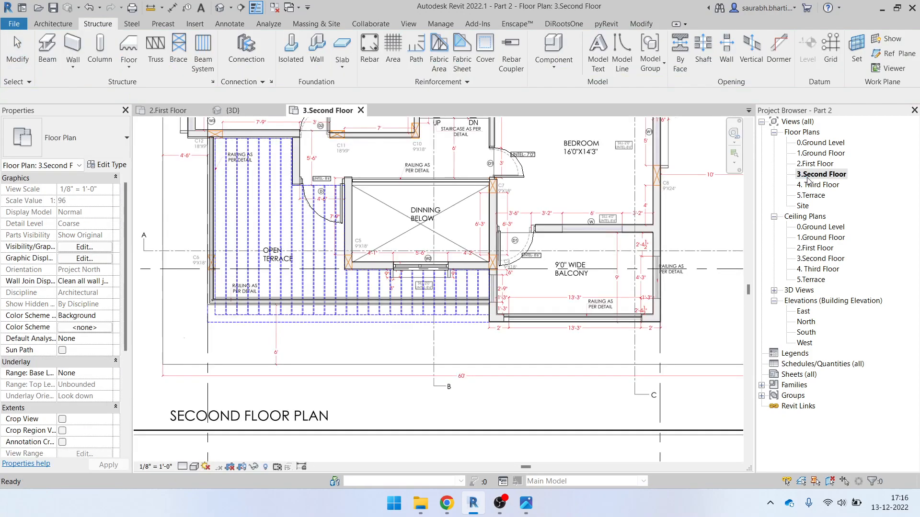
pyautogui.scroll(-2, 523, 326)
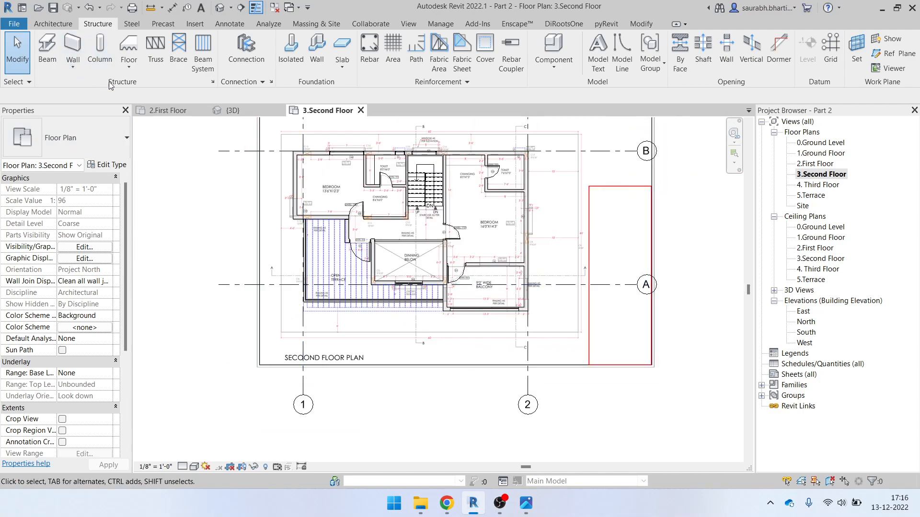
pyautogui.click(204, 55)
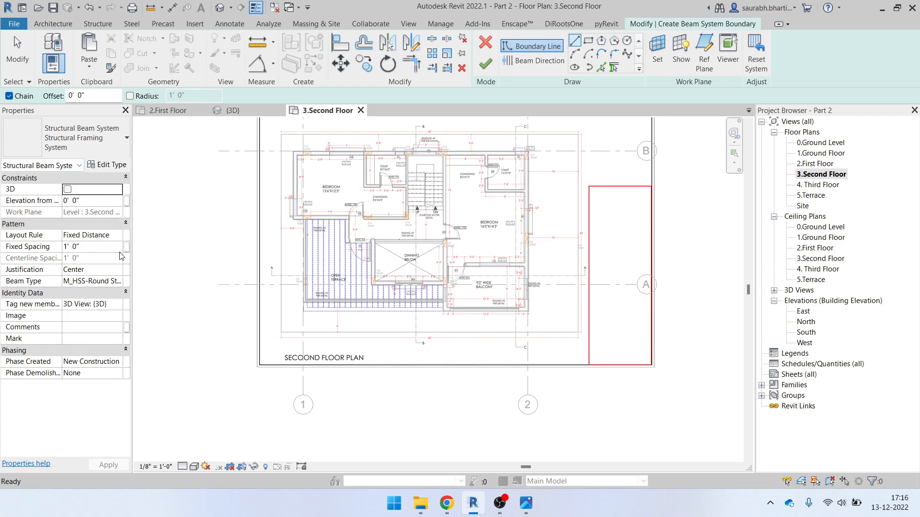
pyautogui.click(657, 52)
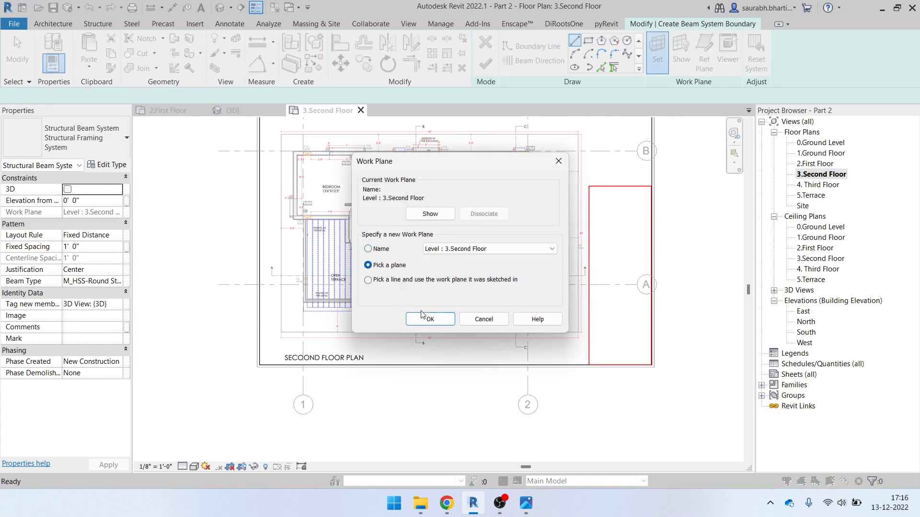
# Accept Pick a plane in the Work Plane dialog, then switch to the Default 3D View
pyautogui.click(429, 320)
pyautogui.scroll(5, 350, 176)
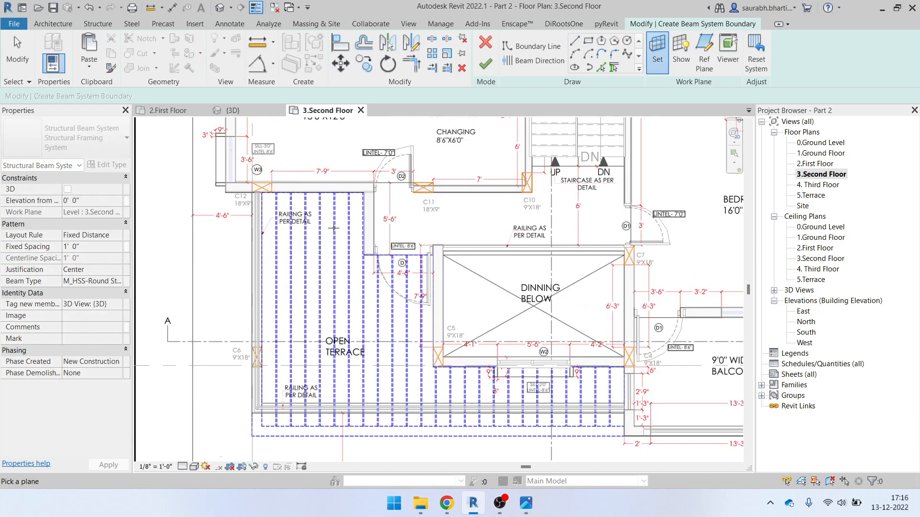
pyautogui.scroll(3, 344, 180)
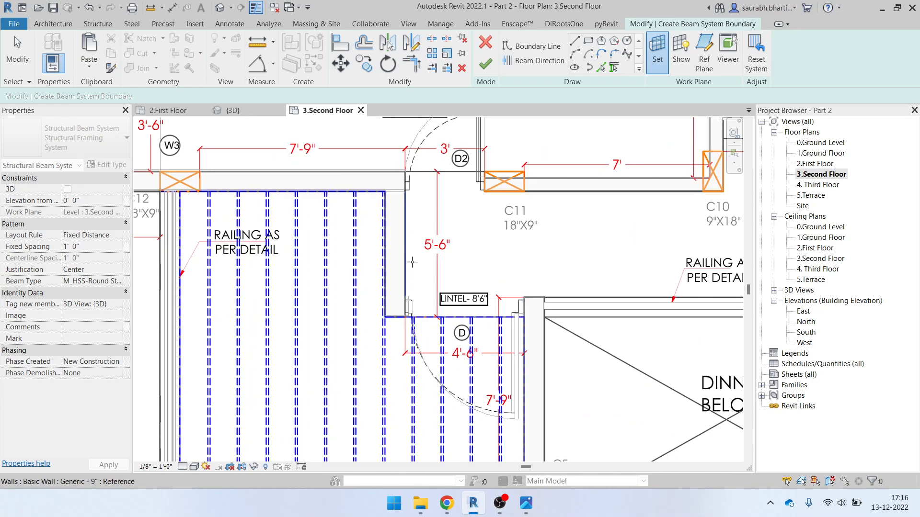
pyautogui.scroll(-3, 409, 262)
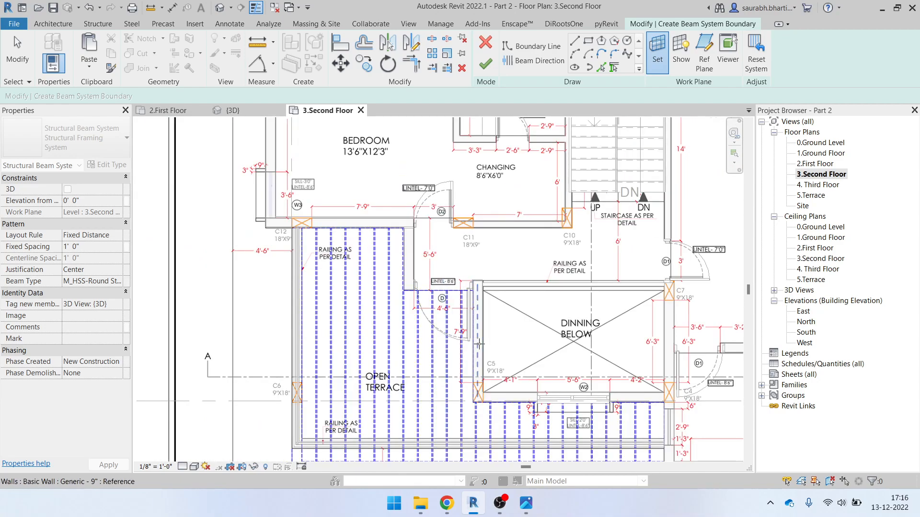
pyautogui.scroll(-2, 363, 207)
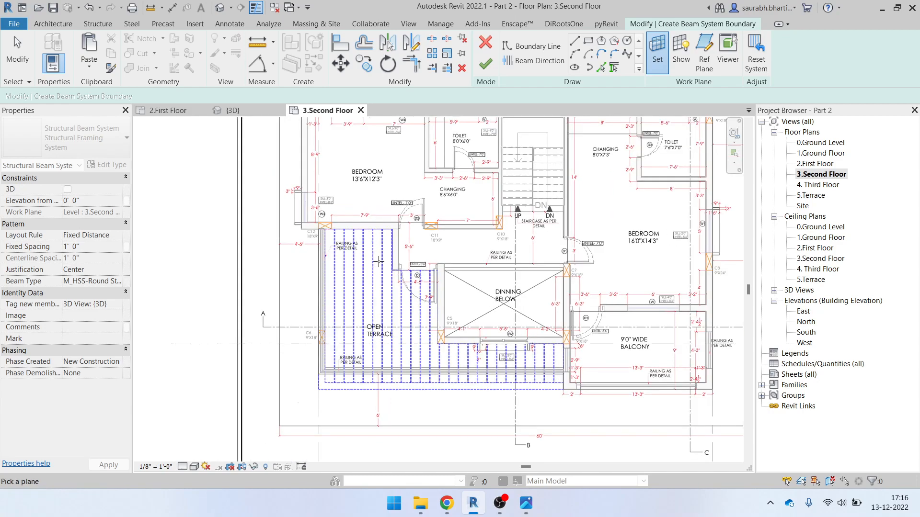
pyautogui.click(223, 8)
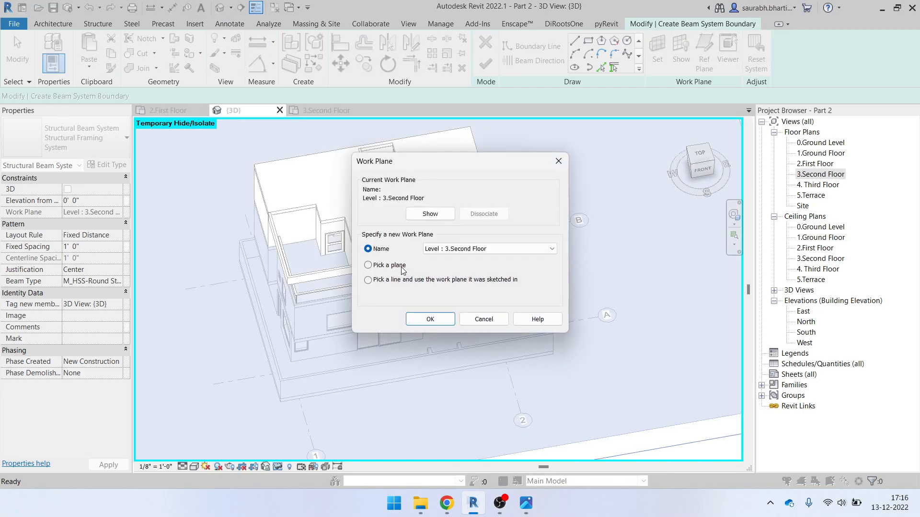
# Pick the floor's top face as work plane and resume the boundary sketch on 3.Second Floor
pyautogui.click(429, 319)
pyautogui.scroll(5, 298, 216)
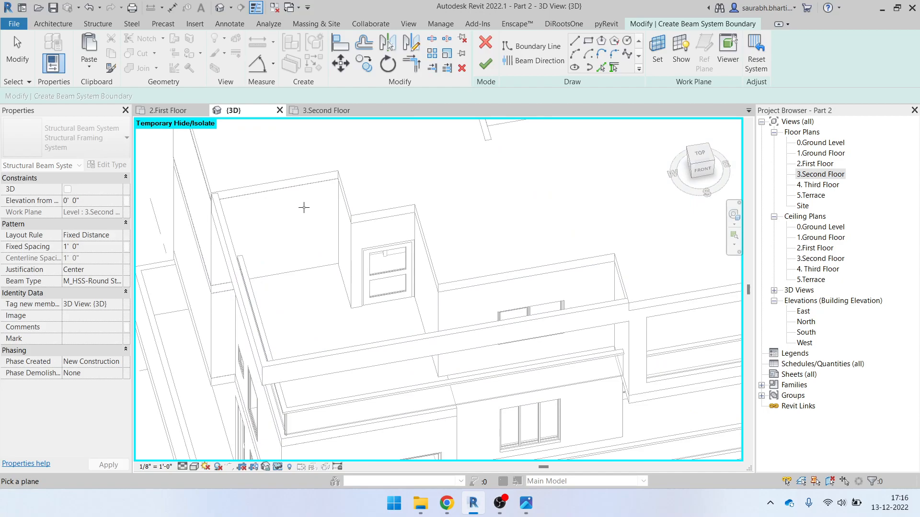
pyautogui.click(302, 186)
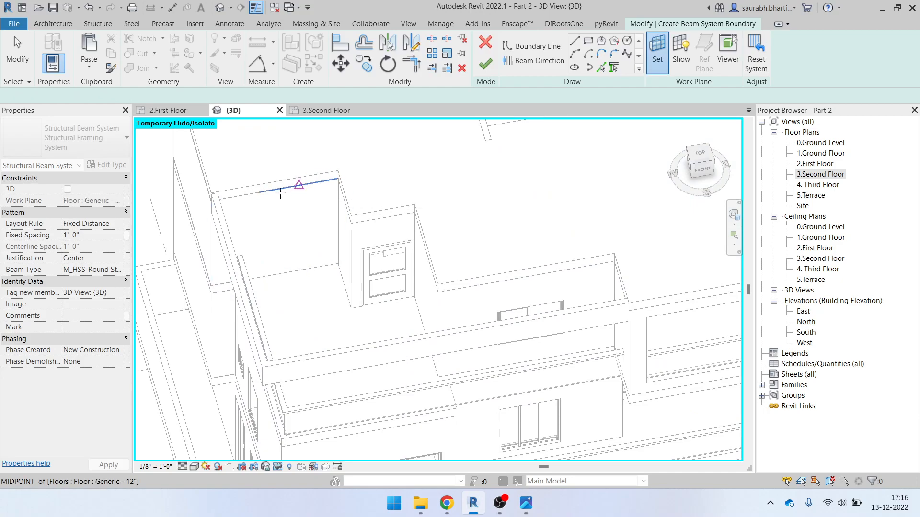
pyautogui.doubleClick(819, 175)
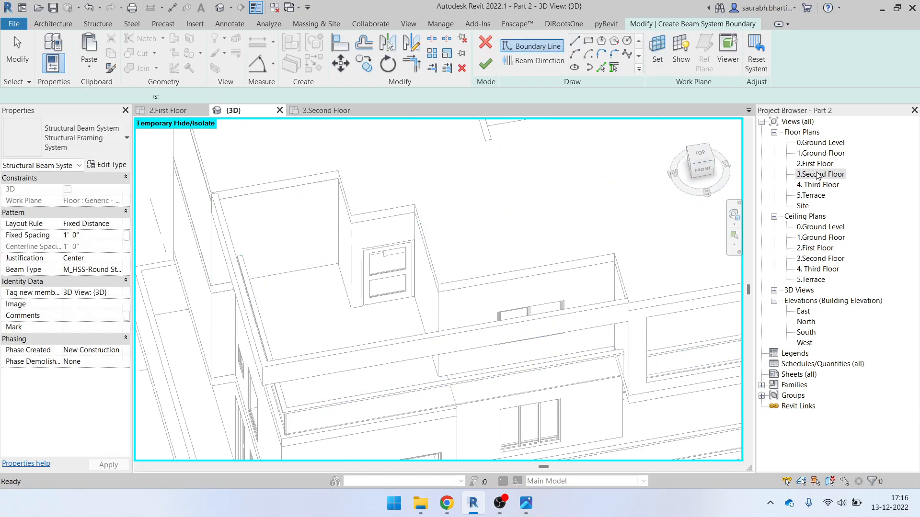
pyautogui.click(575, 41)
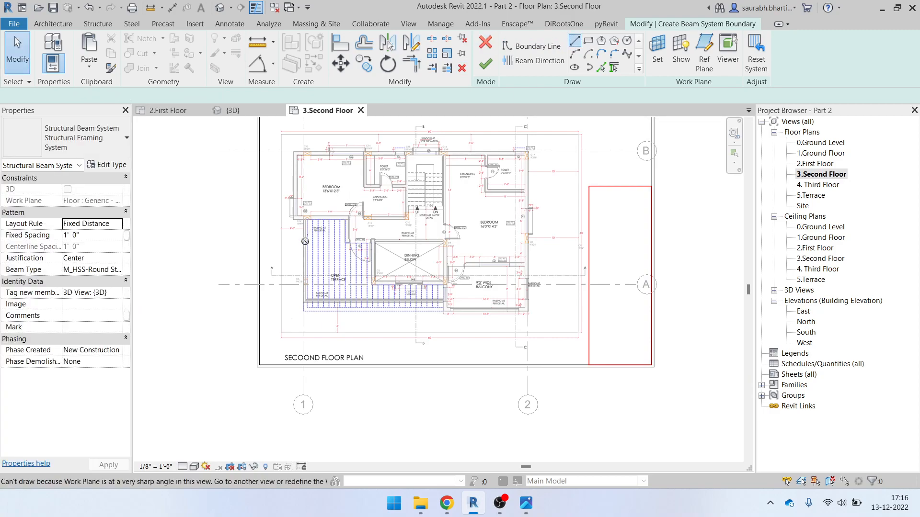
pyautogui.scroll(3, 312, 233)
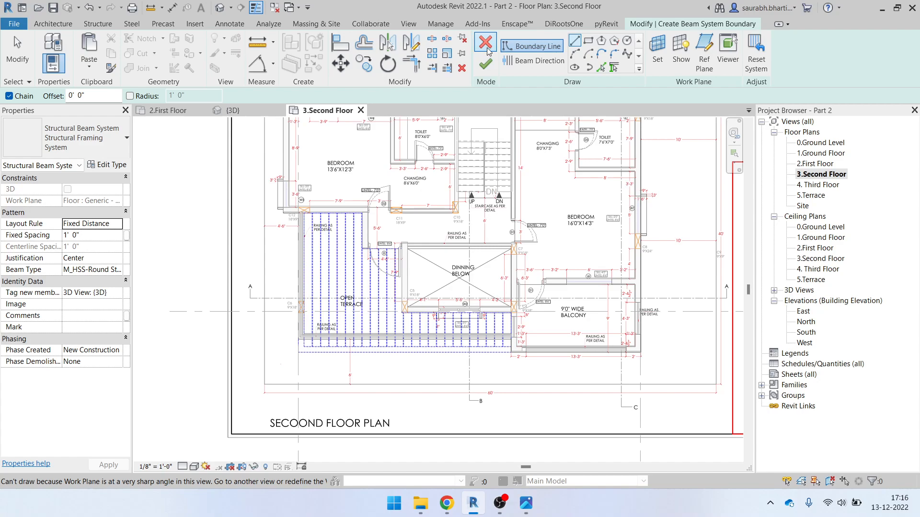
# Reset the work plane by picking the terrace's top wall
pyautogui.click(657, 59)
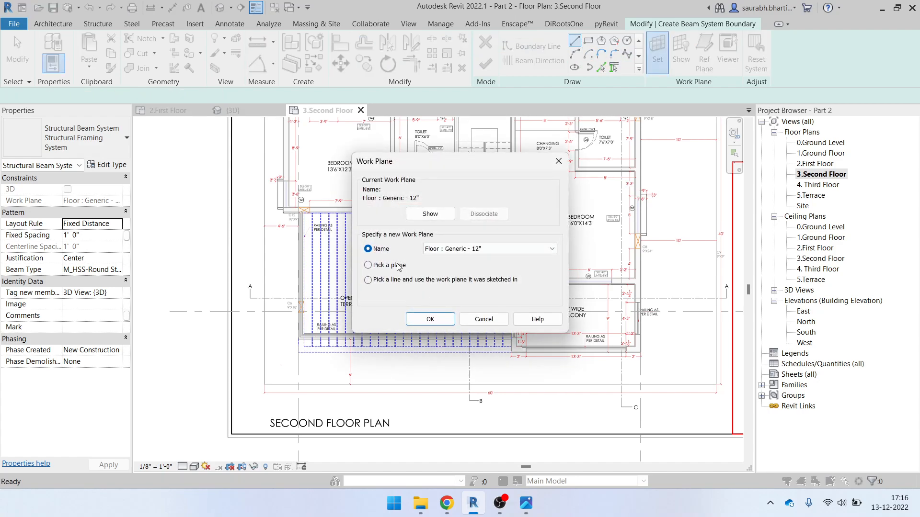
pyautogui.click(430, 319)
pyautogui.scroll(5, 394, 206)
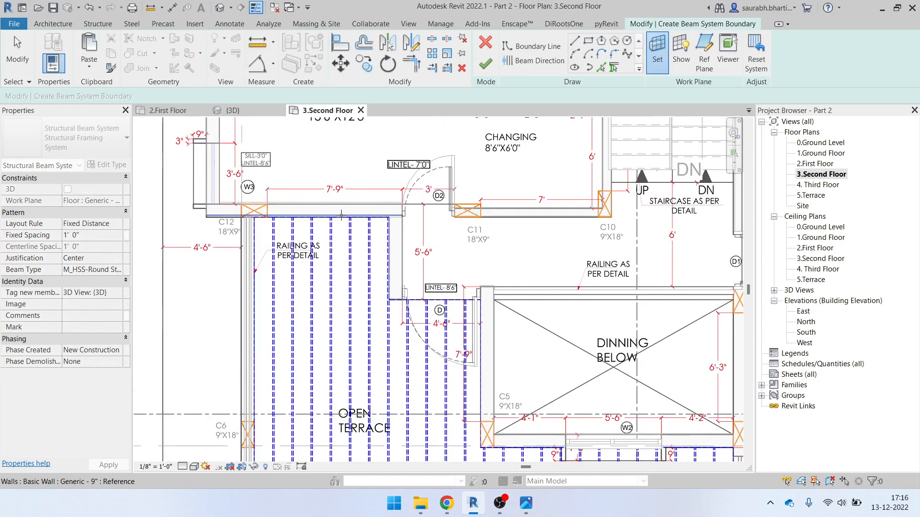
pyautogui.scroll(1, 394, 207)
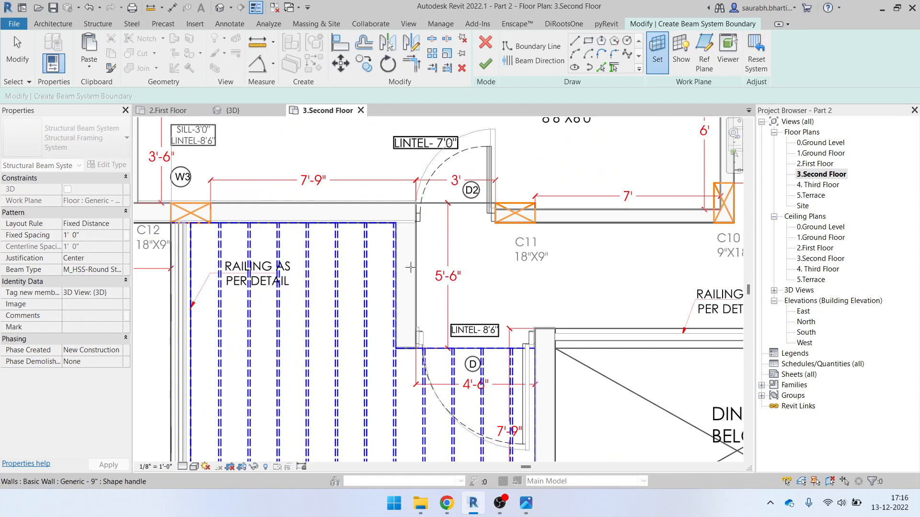
pyautogui.scroll(-2, 370, 251)
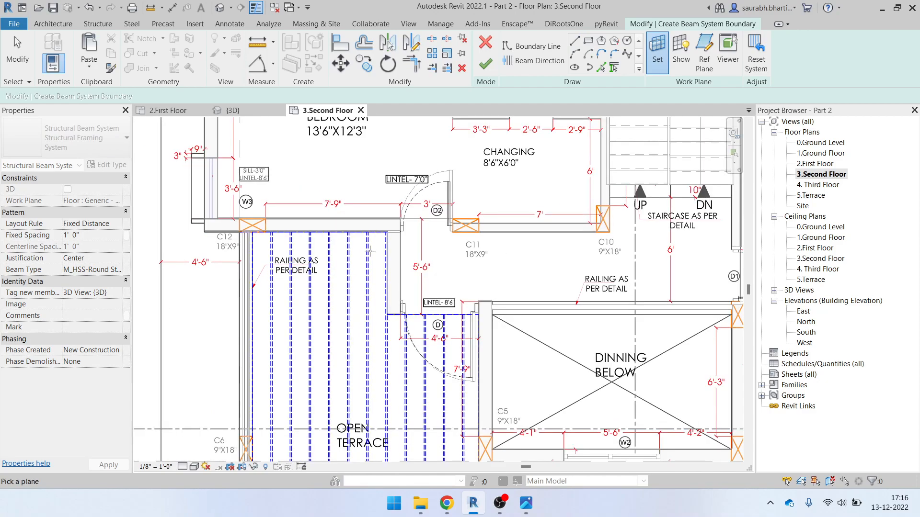
pyautogui.scroll(3, 317, 224)
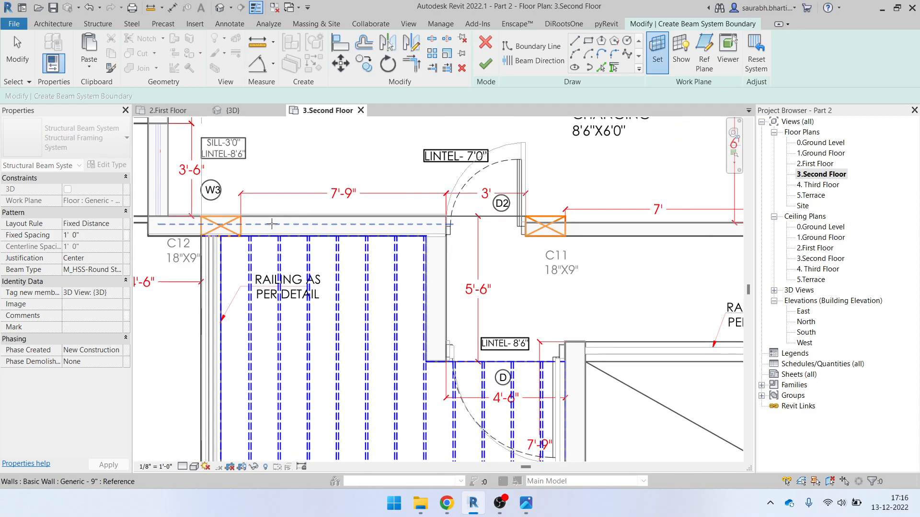
pyautogui.click(319, 224)
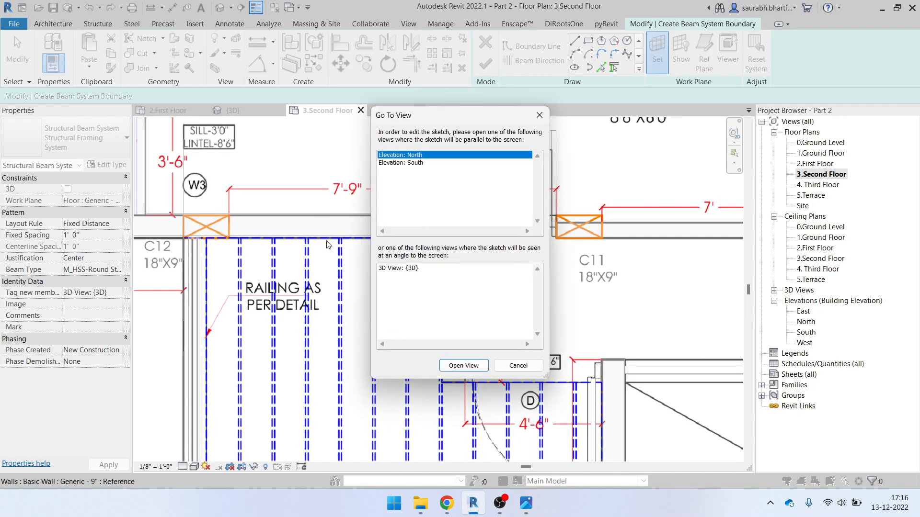
pyautogui.press('Escape')
# Cancel the beam system sketch and confirm discarding it
pyautogui.scroll(-7, 338, 243)
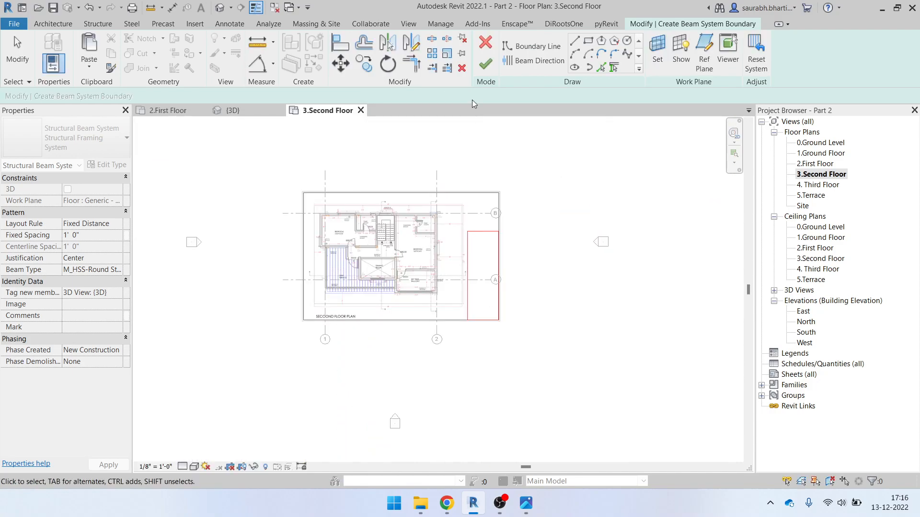
pyautogui.click(486, 43)
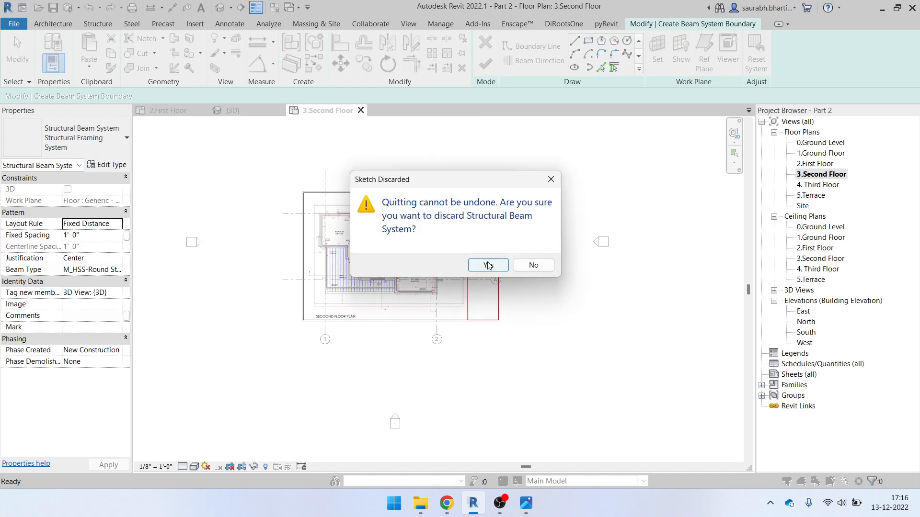
pyautogui.click(488, 266)
# Inspect the house in the {3D} view from a lower angle
pyautogui.scroll(2, 400, 304)
pyautogui.moveTo(328, 319); pyautogui.dragTo(345, 340, button='middle')
pyautogui.moveTo(392, 373)
pyautogui.mouseDown(button='middle')
pyautogui.moveTo(437, 230)
pyautogui.moveTo(413, 313)
pyautogui.moveTo(367, 372)
pyautogui.mouseUp(button='middle')
pyautogui.click(261, 111)
pyautogui.keyDown('shift'); pyautogui.moveTo(386, 278); pyautogui.dragTo(435, 195, button='middle'); pyautogui.keyUp('shift')
pyautogui.scroll(5, 331, 297)
pyautogui.scroll(-3, 330, 283)
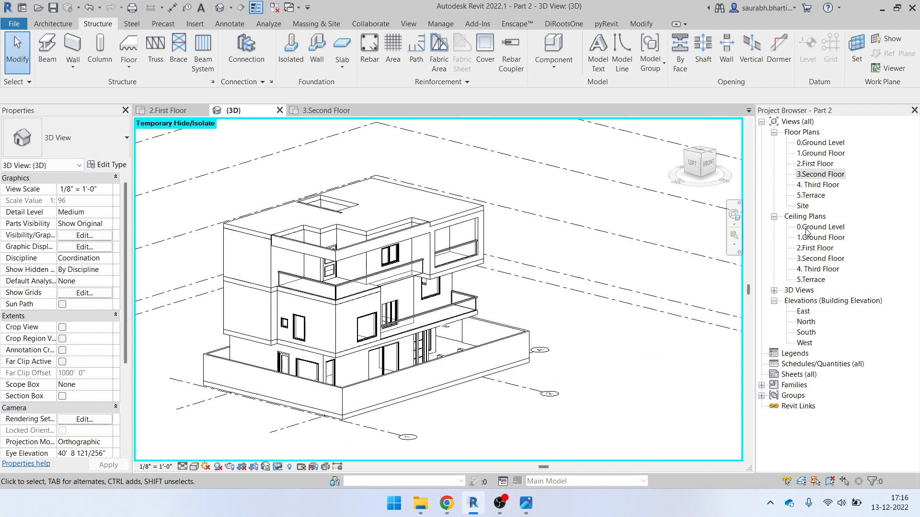
# Open 3.Second Floor and start a Beam System using Sketch Beam System mode
pyautogui.doubleClick(817, 175)
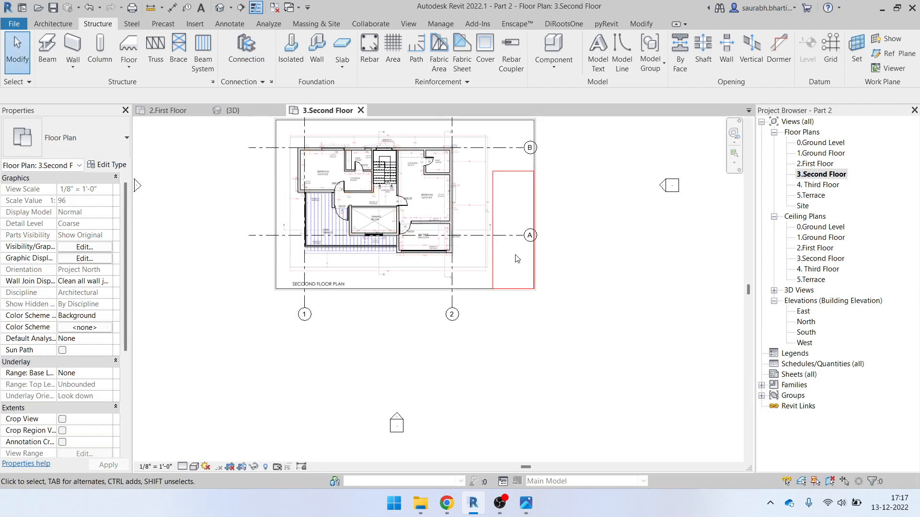
pyautogui.scroll(-5, 67, 338)
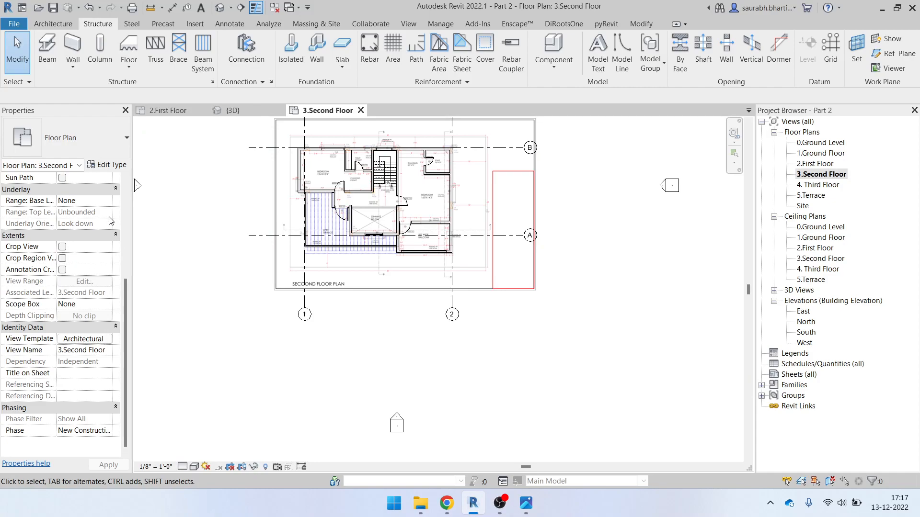
pyautogui.scroll(5, 319, 141)
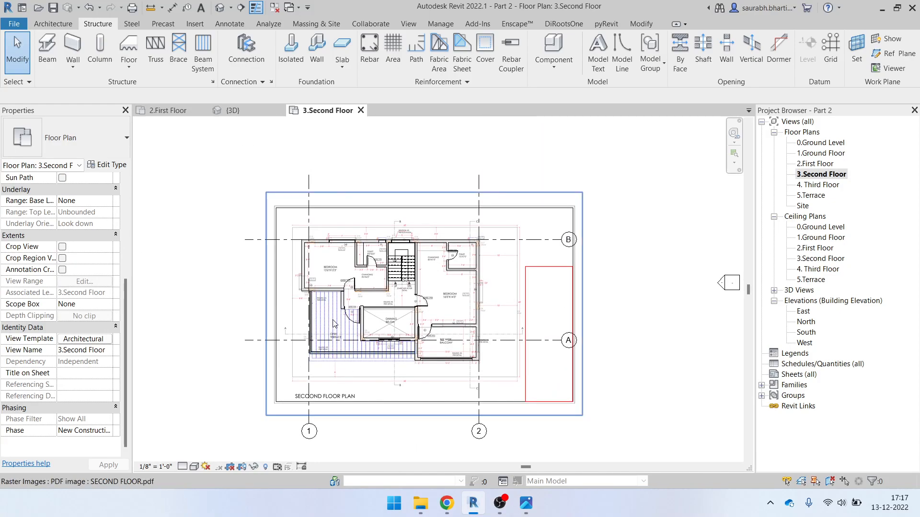
pyautogui.click(208, 60)
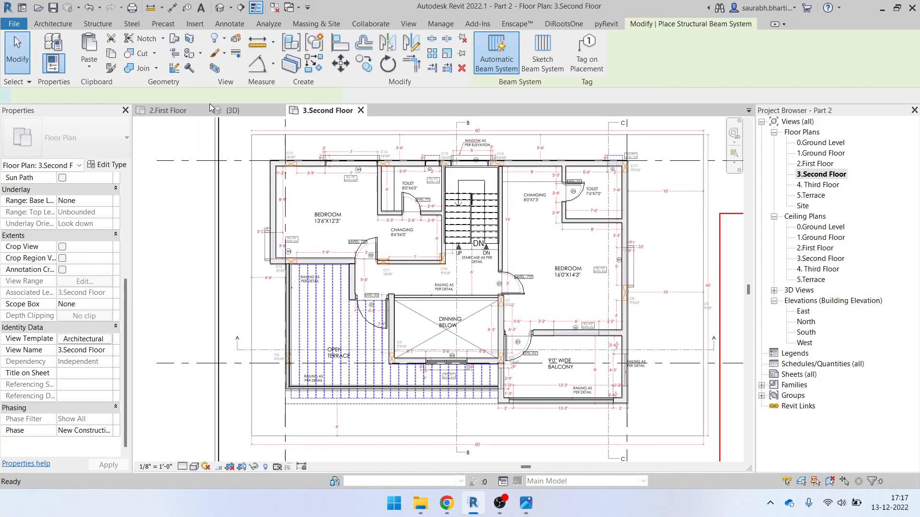
pyautogui.click(550, 50)
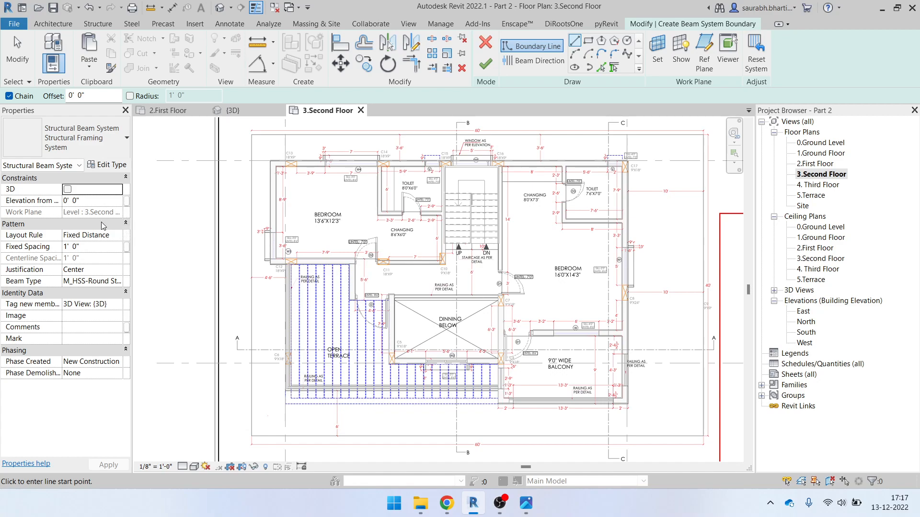
# Start the terrace boundary at the C12 column corner and run it to the lower-right balcony corner
pyautogui.scroll(2, 290, 292)
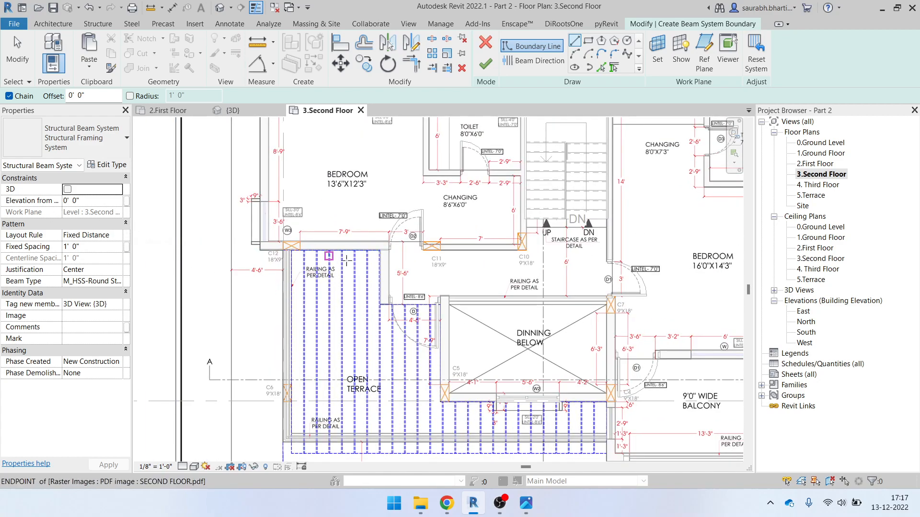
pyautogui.scroll(5, 282, 246)
pyautogui.scroll(1, 262, 228)
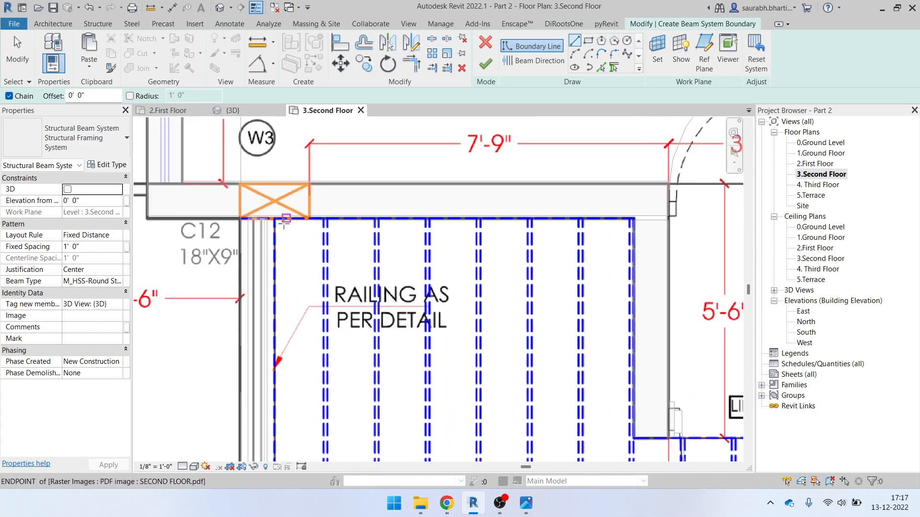
pyautogui.click(274, 219)
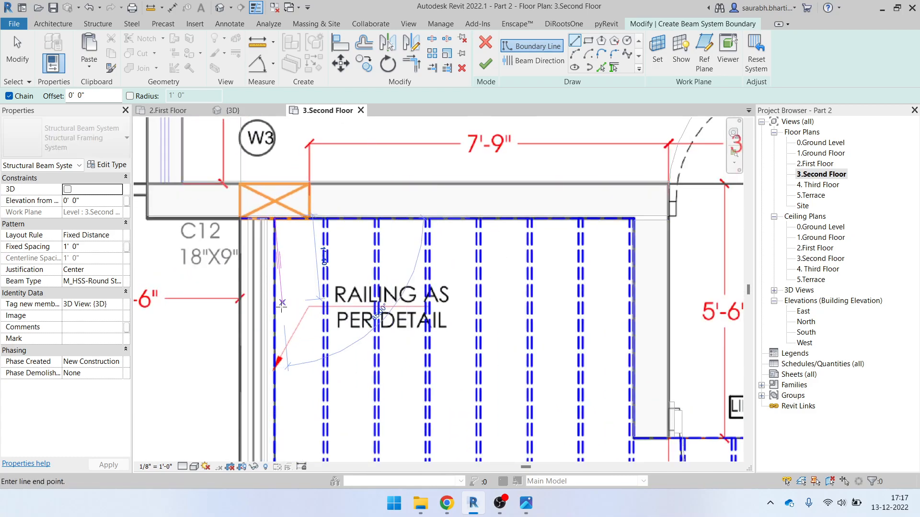
pyautogui.scroll(-3, 267, 346)
pyautogui.moveTo(309, 350); pyautogui.dragTo(337, 66, button='middle')
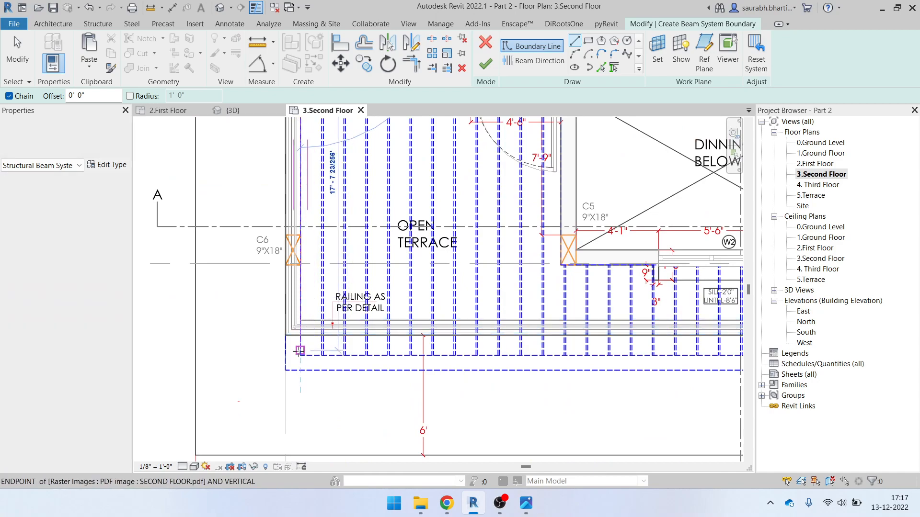
pyautogui.scroll(3, 295, 356)
pyautogui.scroll(4, 302, 359)
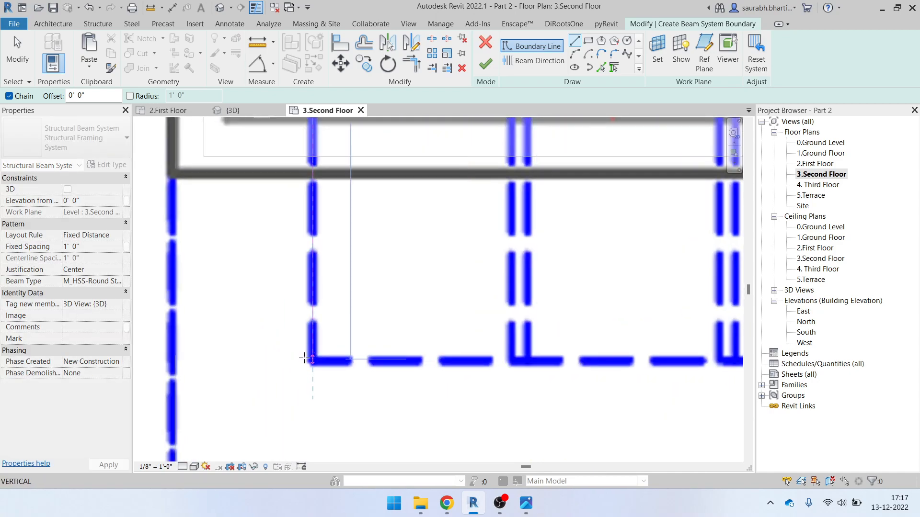
pyautogui.scroll(-4, 386, 361)
pyautogui.moveTo(627, 374); pyautogui.dragTo(32, 382, button='middle')
pyautogui.scroll(-2, 385, 408)
pyautogui.moveTo(592, 390); pyautogui.dragTo(285, 387, button='middle')
pyautogui.scroll(4, 285, 387)
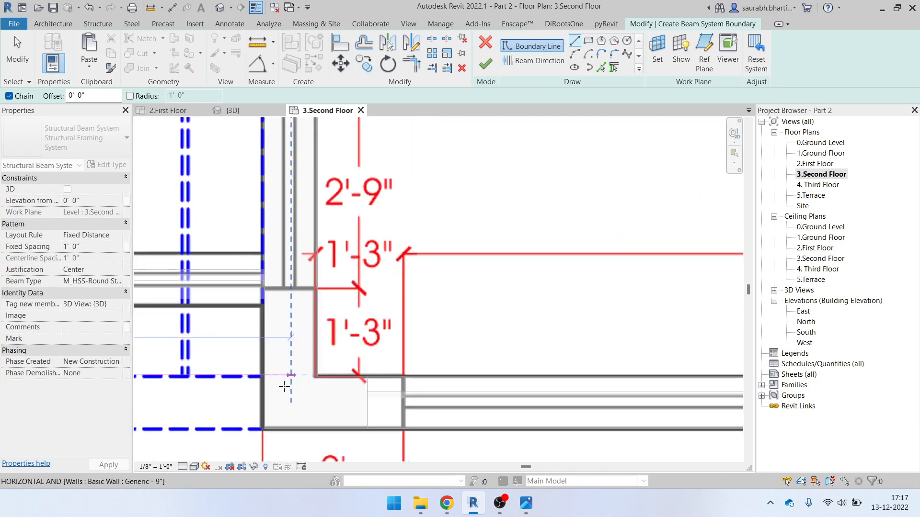
pyautogui.click(267, 380)
# Continue the boundary through the wall corners up to C5 and close it, ending the line tool
pyautogui.scroll(1, 245, 270)
pyautogui.moveTo(245, 270); pyautogui.dragTo(364, 435, button='middle')
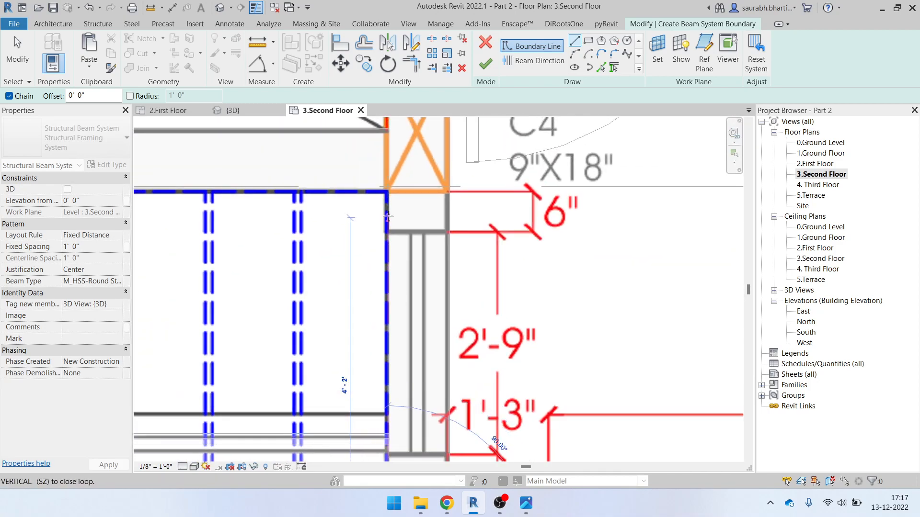
pyautogui.moveTo(375, 246); pyautogui.dragTo(828, 394, button='middle')
pyautogui.scroll(-5, 500, 346)
pyautogui.scroll(4, 331, 343)
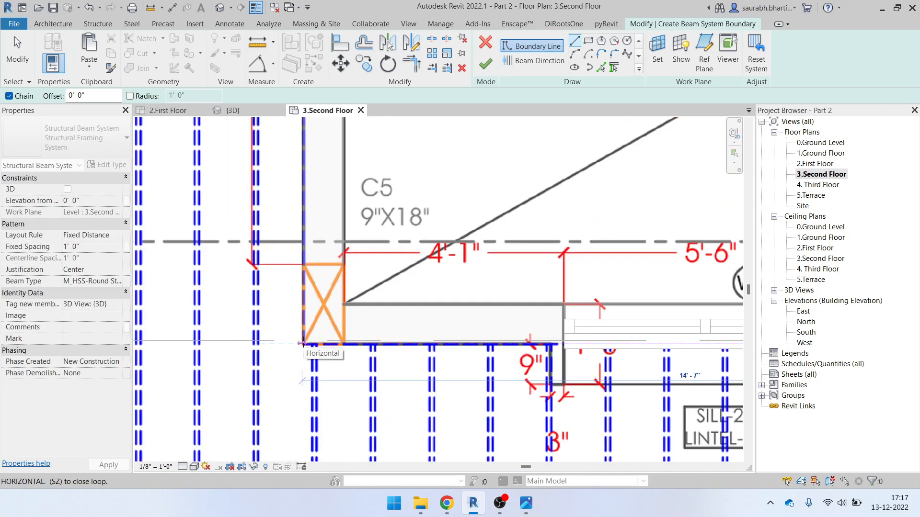
pyautogui.moveTo(306, 213); pyautogui.dragTo(345, 395, button='middle')
pyautogui.moveTo(354, 171); pyautogui.dragTo(395, 412, button='middle')
pyautogui.scroll(-3, 272, 316)
pyautogui.moveTo(355, 336); pyautogui.dragTo(512, 370, button='middle')
pyautogui.scroll(3, 382, 340)
pyautogui.click(345, 356)
pyautogui.click(342, 137)
pyautogui.scroll(1, 315, 145)
pyautogui.moveTo(338, 180); pyautogui.dragTo(538, 283, button='middle')
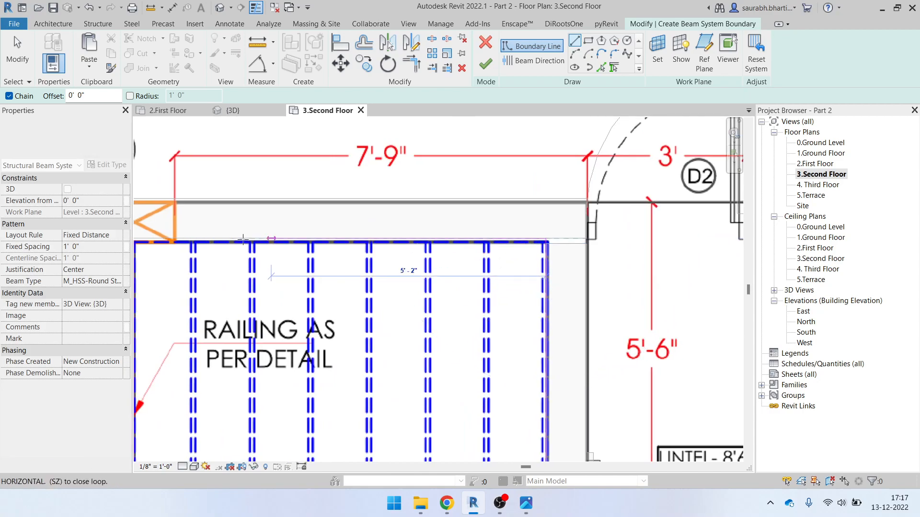
pyautogui.moveTo(223, 255); pyautogui.dragTo(369, 279, button='middle')
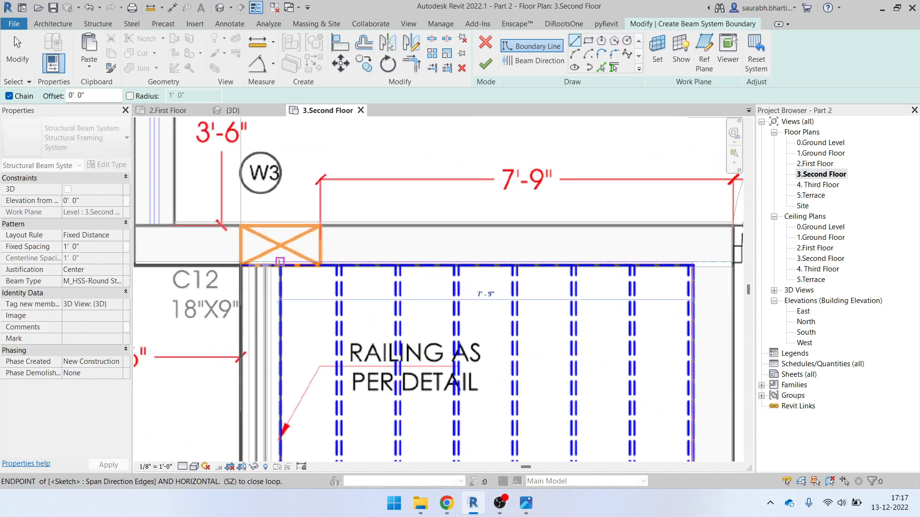
pyautogui.scroll(-3, 348, 277)
pyautogui.scroll(4, 347, 277)
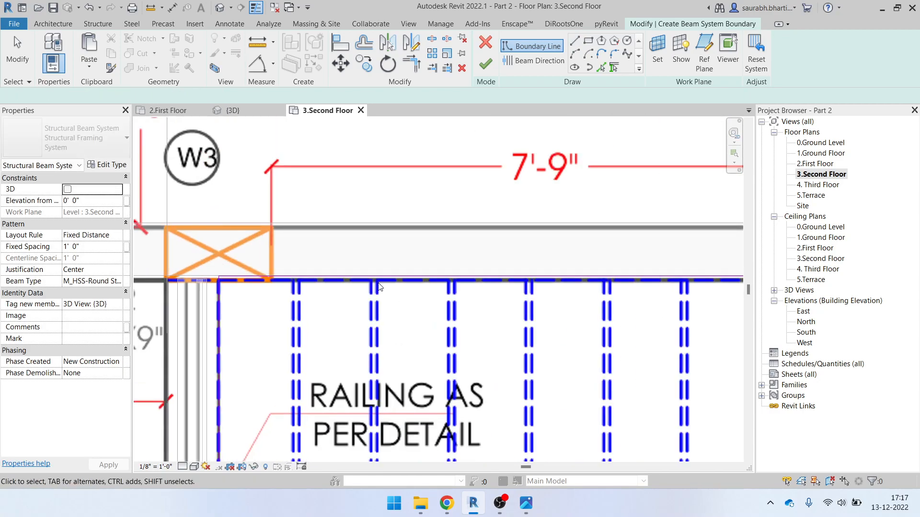
pyautogui.press('Escape')
pyautogui.press('Escape')
pyautogui.scroll(-5, 459, 232)
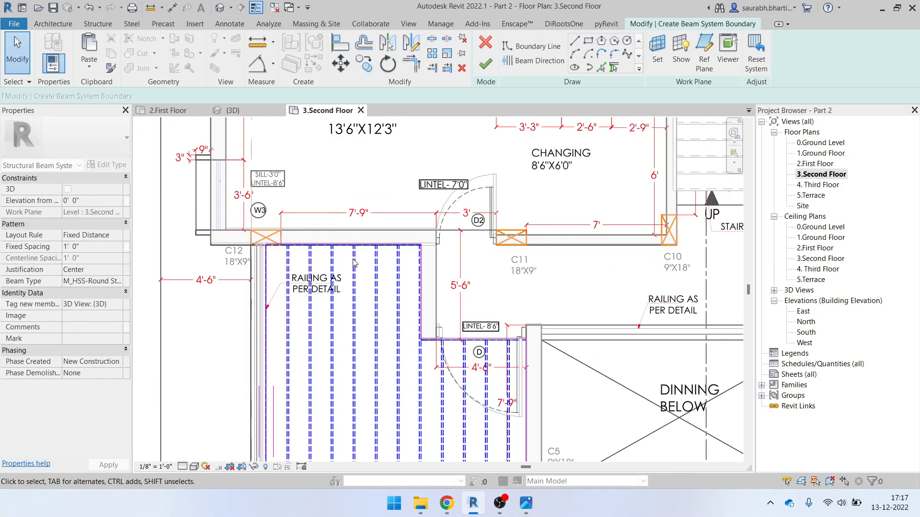
pyautogui.press('Escape')
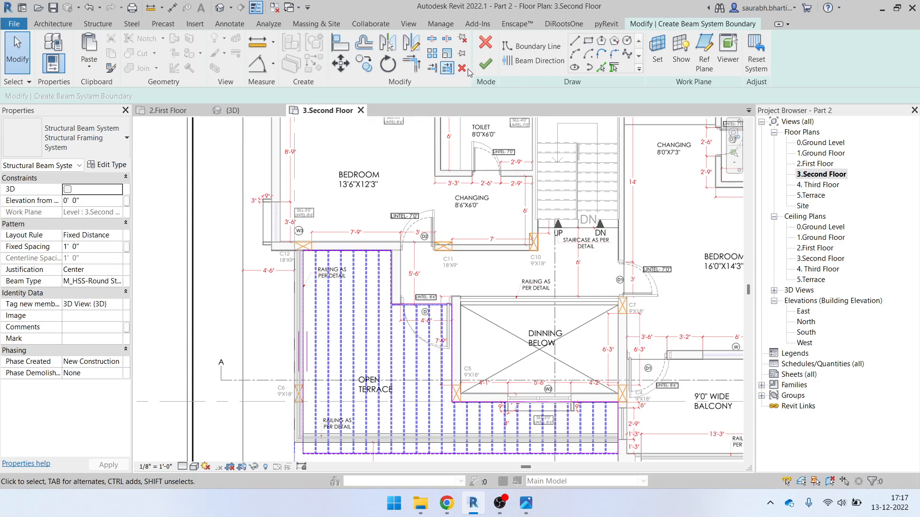
# Finish the beam system sketch and view the terrace in the {3D} view
pyautogui.click(486, 64)
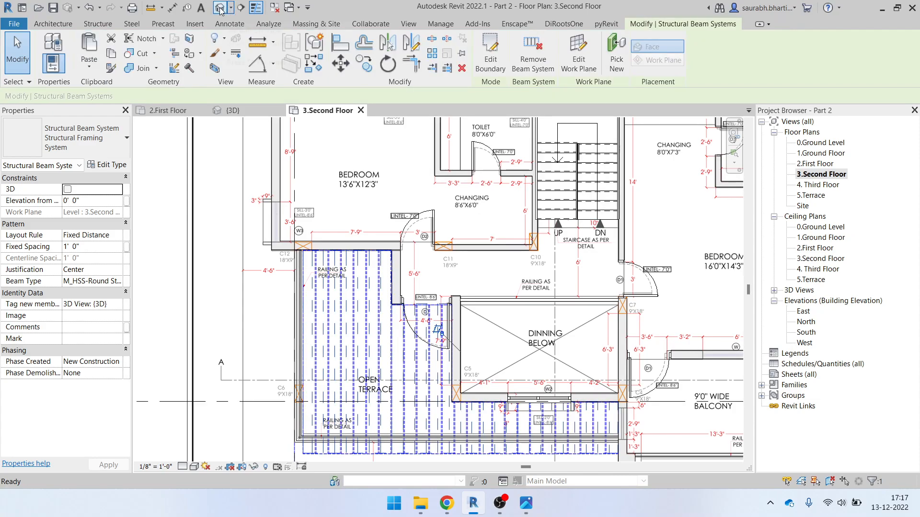
pyautogui.click(220, 8)
pyautogui.scroll(6, 384, 275)
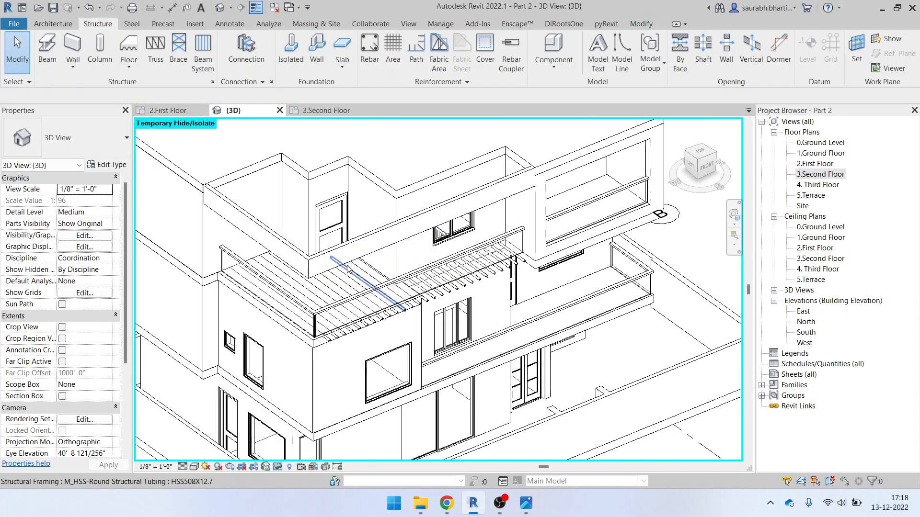
# Inspect one round tube beam, then select the whole terrace beam system
pyautogui.click(349, 286)
pyautogui.press('Escape')
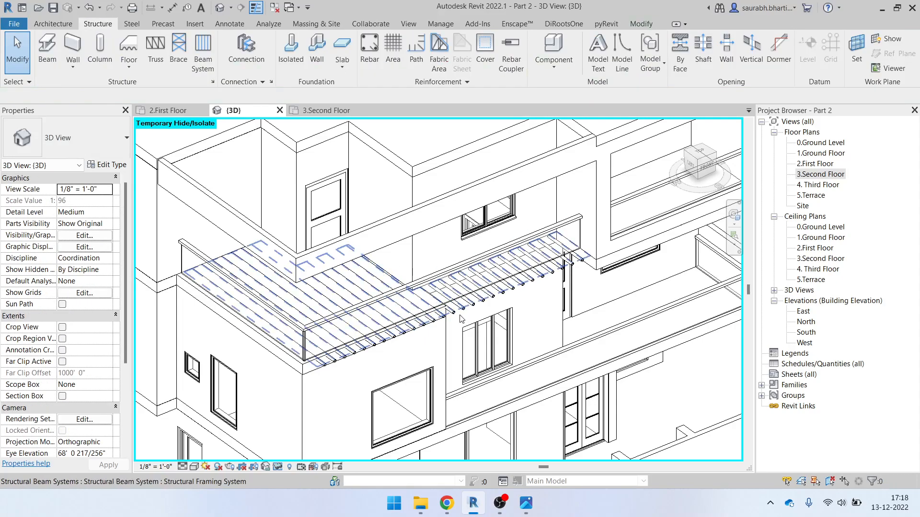
pyautogui.click(461, 318)
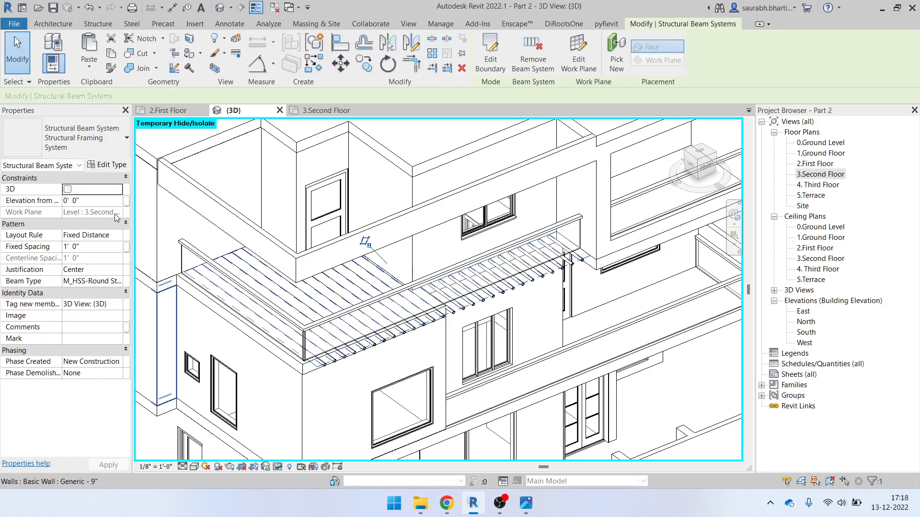
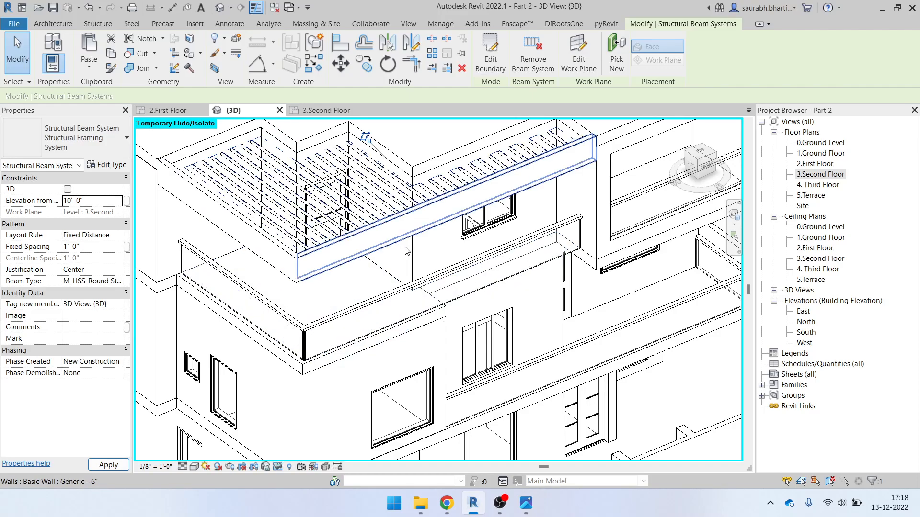
# Apply the 10' 0" beam system elevation, check it against Elevation Height.jpg, then view from Top
pyautogui.keyDown('shift'); pyautogui.moveTo(410, 277); pyautogui.dragTo(474, 336, button='middle'); pyautogui.keyUp('shift')
pyautogui.click(527, 510)
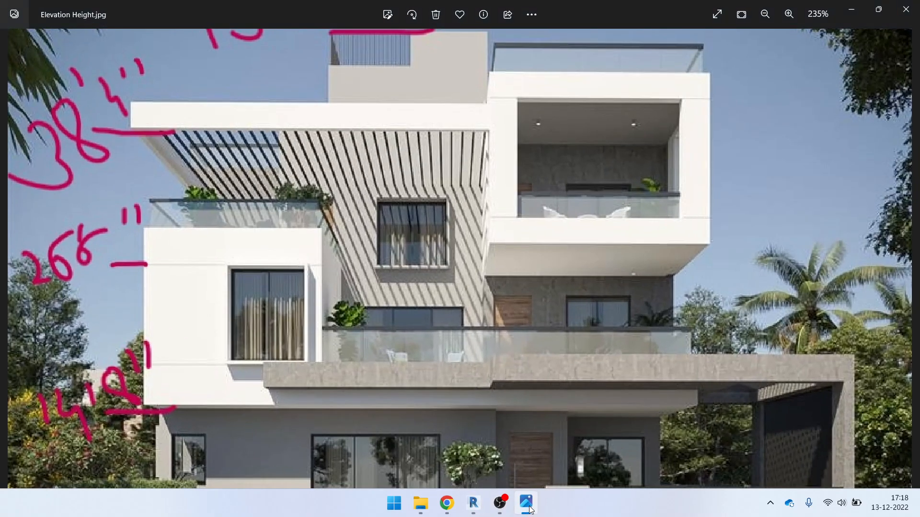
pyautogui.click(530, 509)
pyautogui.keyDown('shift'); pyautogui.moveTo(355, 206); pyautogui.dragTo(363, 329, button='middle'); pyautogui.keyUp('shift')
pyautogui.moveTo(261, 240); pyautogui.dragTo(399, 372, button='middle')
pyautogui.keyDown('shift'); pyautogui.moveTo(400, 373); pyautogui.dragTo(387, 336, button='middle'); pyautogui.keyUp('shift')
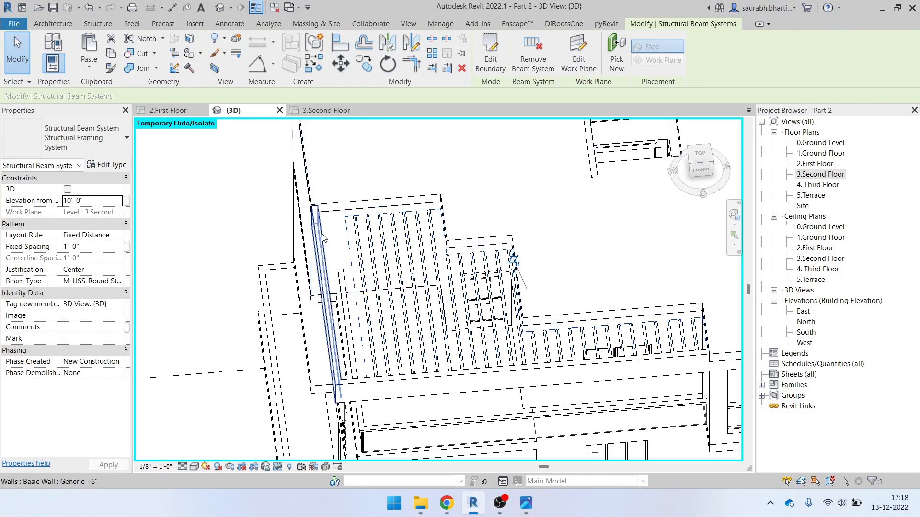
pyautogui.click(711, 155)
# In a top view, stretch the beam system's left boundary line out to the wall face
pyautogui.click(689, 164)
pyautogui.click(490, 53)
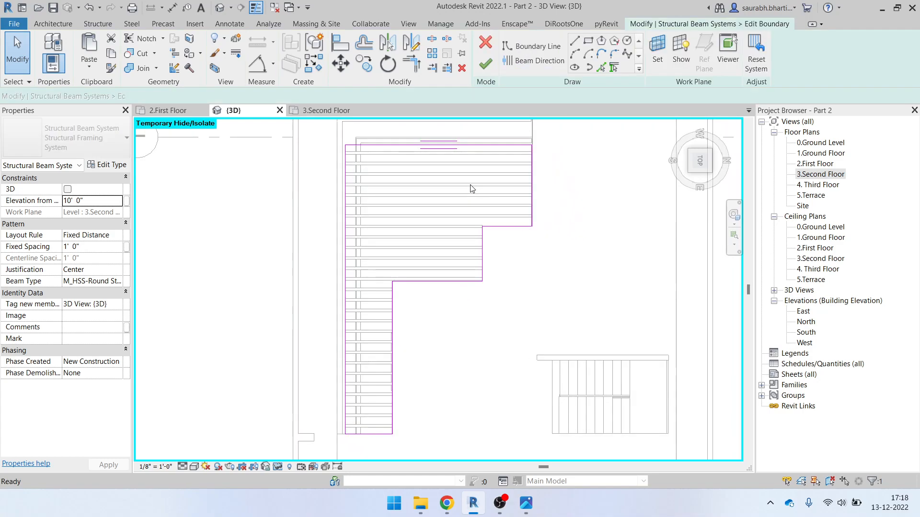
pyautogui.scroll(5, 488, 375)
pyautogui.click(456, 289)
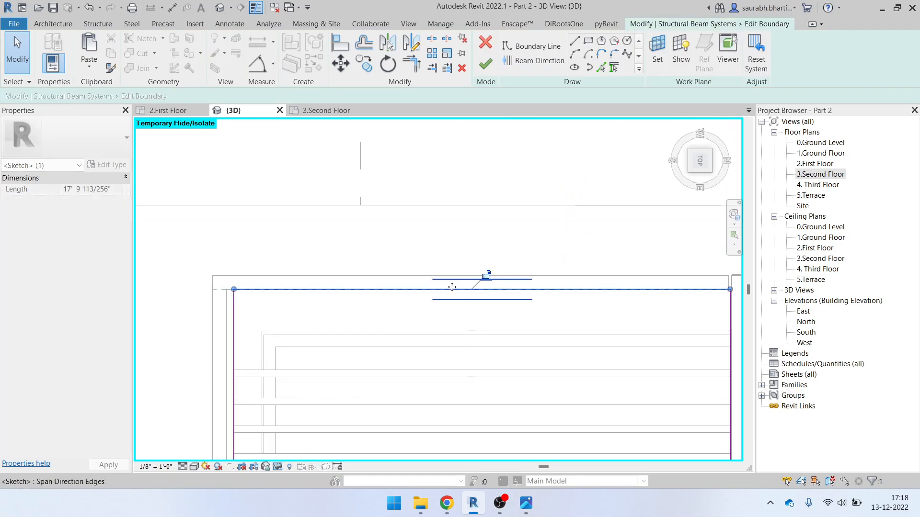
pyautogui.scroll(2, 222, 345)
pyautogui.moveTo(245, 351)
pyautogui.mouseDown()
pyautogui.moveTo(222, 350)
pyautogui.moveTo(238, 350)
pyautogui.mouseUp()
pyautogui.scroll(-4, 364, 239)
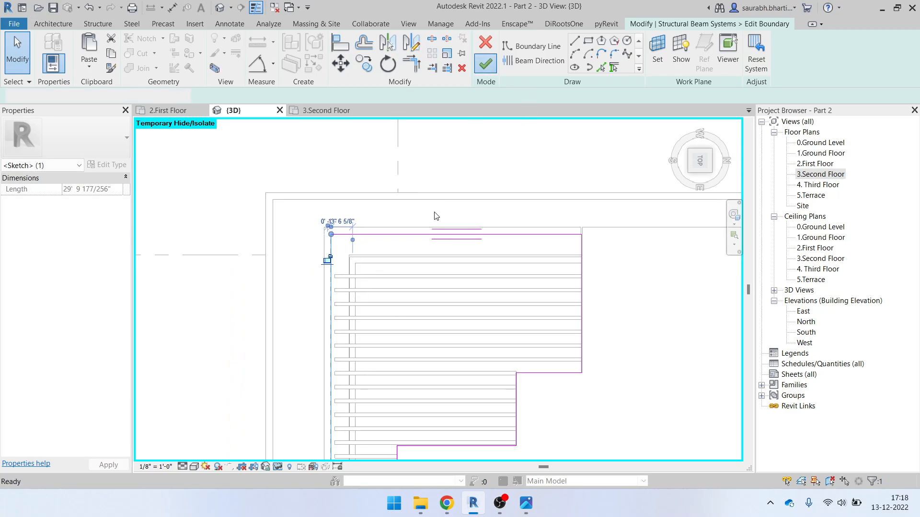
pyautogui.scroll(-4, 419, 207)
pyautogui.keyDown('shift'); pyautogui.moveTo(418, 213); pyautogui.dragTo(568, 169, button='middle'); pyautogui.keyUp('shift')
pyautogui.click(504, 149)
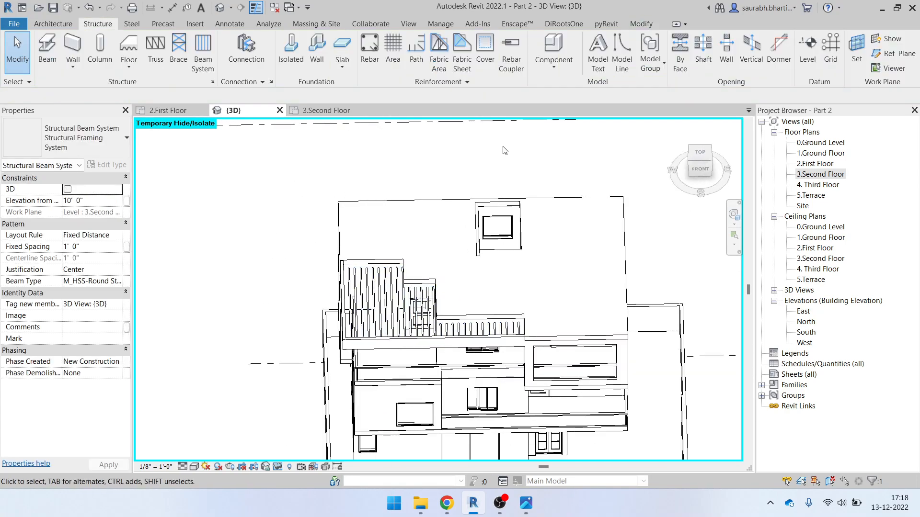
# Move another boundary line down to the wall face and finish the boundary sketch
pyautogui.scroll(5, 387, 290)
pyautogui.scroll(-2, 368, 287)
pyautogui.keyDown('shift'); pyautogui.moveTo(373, 317); pyautogui.dragTo(375, 336, button='middle'); pyautogui.keyUp('shift')
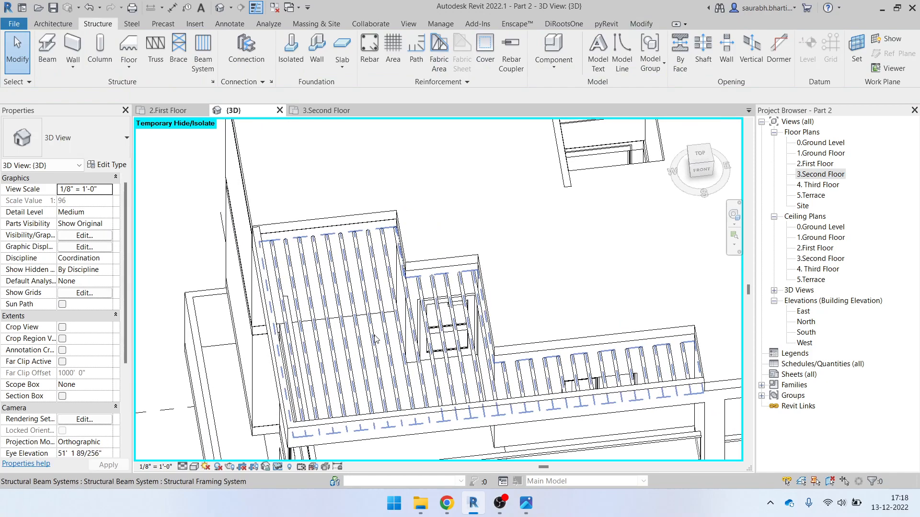
pyautogui.click(374, 339)
pyautogui.click(489, 54)
pyautogui.moveTo(338, 322)
pyautogui.mouseDown()
pyautogui.moveTo(353, 382)
pyautogui.moveTo(344, 342)
pyautogui.mouseUp()
pyautogui.click(486, 63)
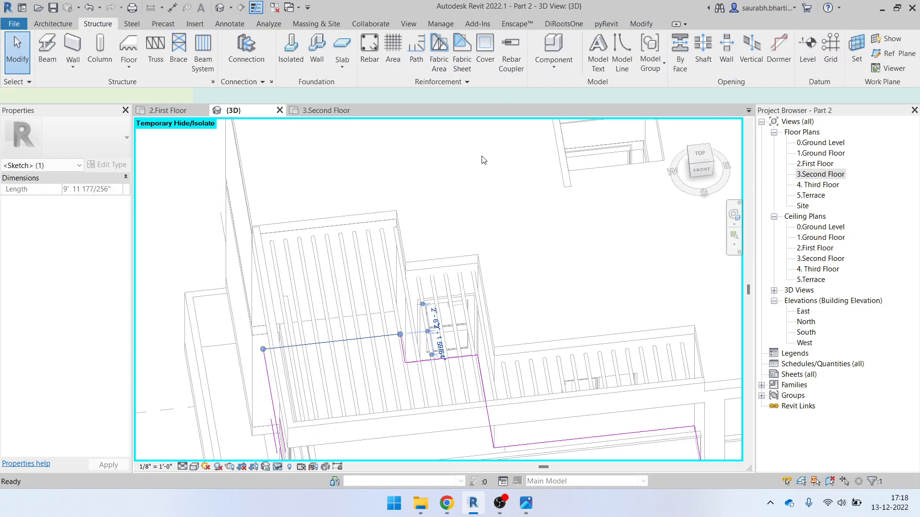
# Re-edit the boundary, shift the left line out to the wall, and finish the sketch
pyautogui.scroll(-5, 460, 202)
pyautogui.keyDown('shift'); pyautogui.moveTo(636, 356); pyautogui.dragTo(393, 279, button='middle'); pyautogui.keyUp('shift')
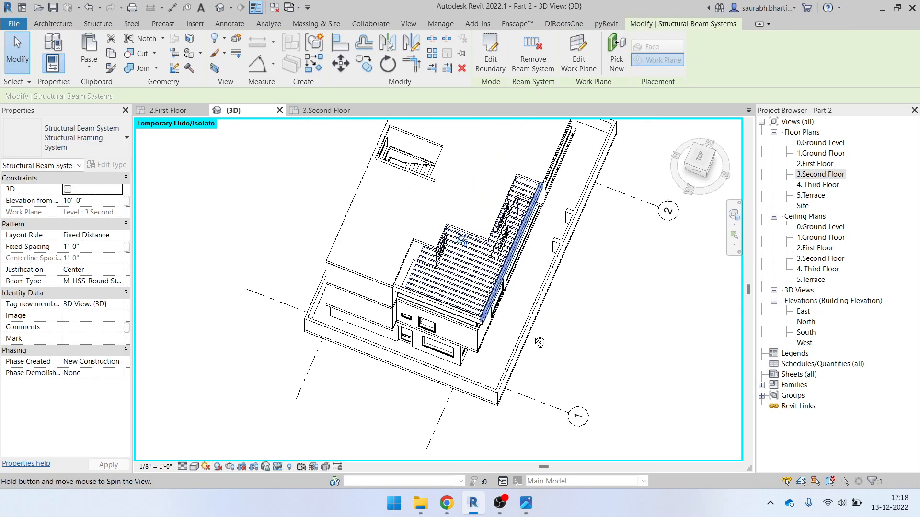
pyautogui.click(490, 59)
pyautogui.scroll(5, 416, 281)
pyautogui.moveTo(383, 303); pyautogui.dragTo(363, 288)
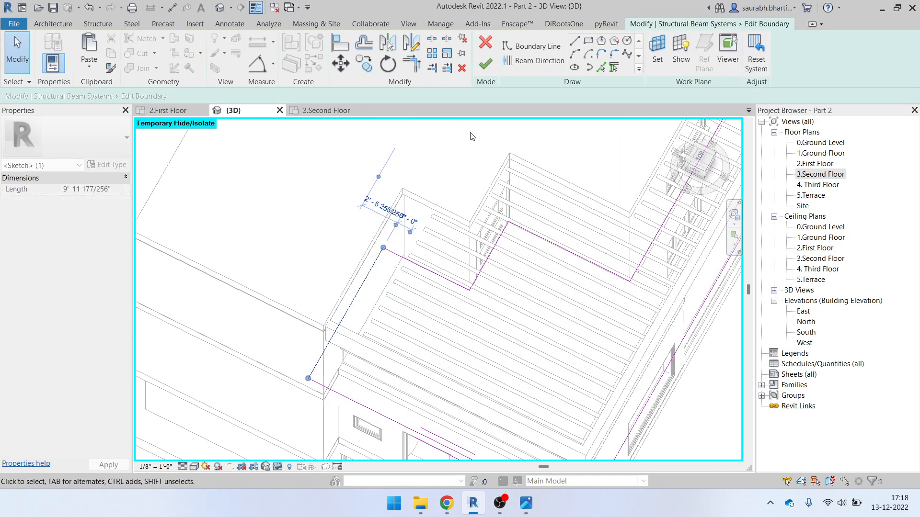
pyautogui.click(487, 63)
# Orbit to a front-left view of the building and deselect the beam system
pyautogui.scroll(-5, 379, 178)
pyautogui.keyDown('shift'); pyautogui.moveTo(447, 216); pyautogui.dragTo(454, 151, button='middle'); pyautogui.keyUp('shift')
pyautogui.scroll(-4, 461, 241)
pyautogui.keyDown('shift'); pyautogui.moveTo(462, 241); pyautogui.dragTo(498, 225, button='middle'); pyautogui.keyUp('shift')
pyautogui.press('Escape')
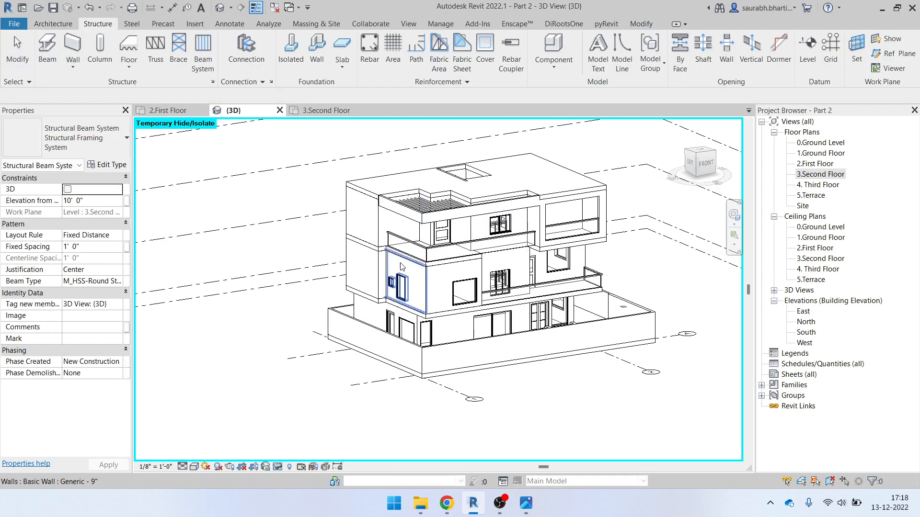
pyautogui.keyDown('shift'); pyautogui.moveTo(431, 288); pyautogui.dragTo(395, 263, button='middle'); pyautogui.keyUp('shift')
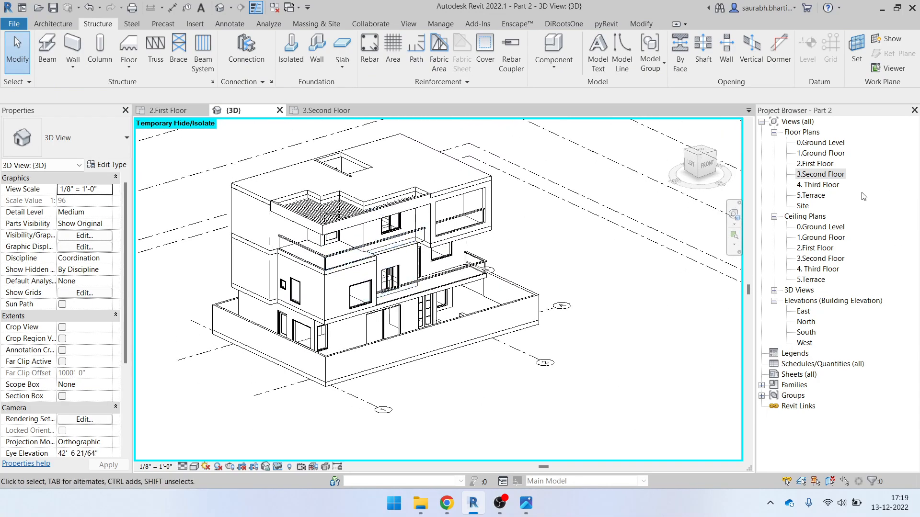
# On the 3.Second Floor plan, place a Fixed 42" x 66" window in the bedroom's left wall
pyautogui.doubleClick(813, 178)
pyautogui.scroll(-4, 342, 254)
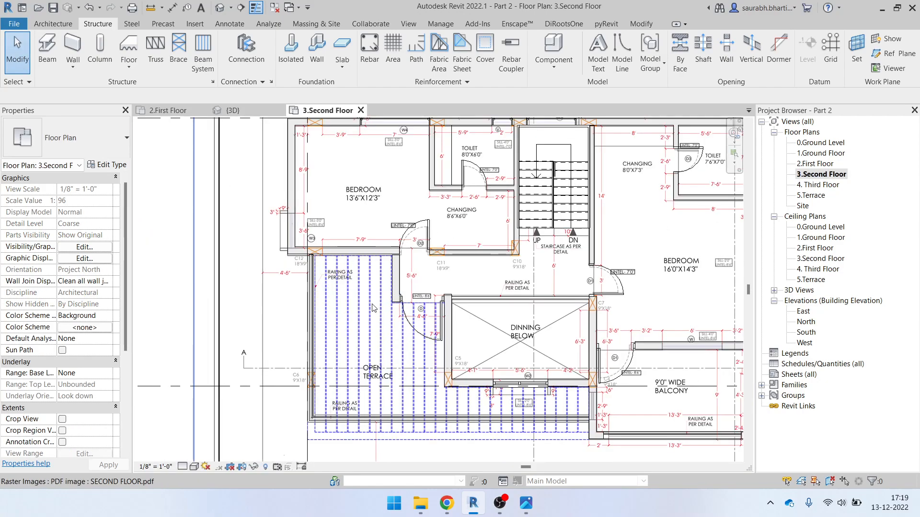
pyautogui.scroll(7, 341, 251)
pyautogui.scroll(-1, 310, 297)
pyautogui.moveTo(317, 405); pyautogui.dragTo(332, 355, button='middle')
pyautogui.press('w')
pyautogui.press('n')
pyautogui.scroll(2, 321, 334)
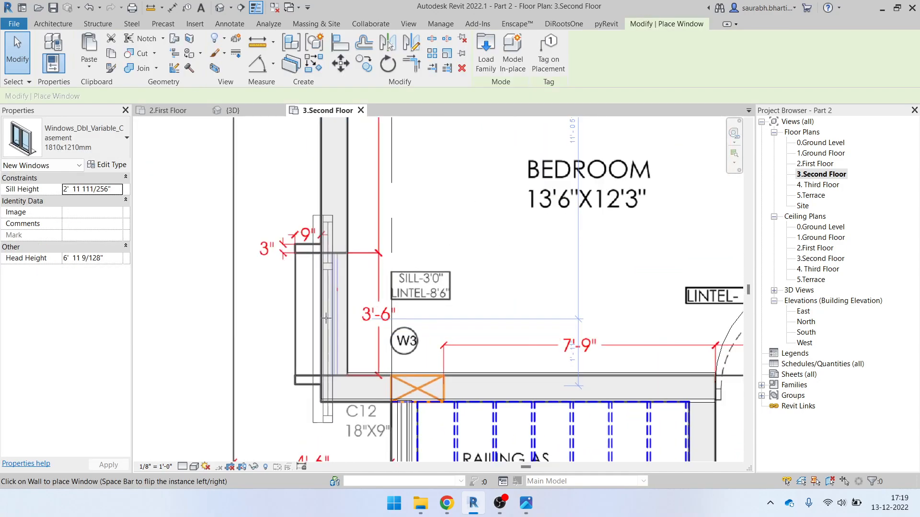
pyautogui.click(87, 127)
pyautogui.scroll(10, 98, 256)
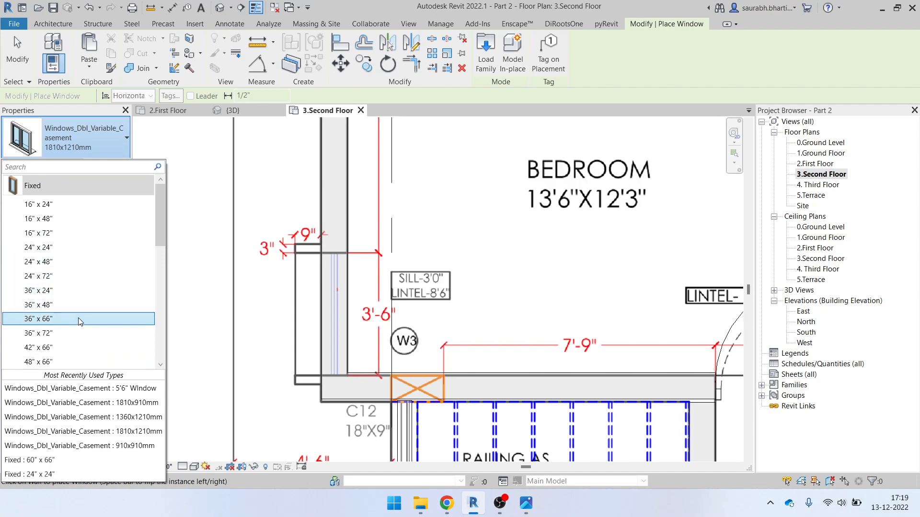
pyautogui.click(79, 346)
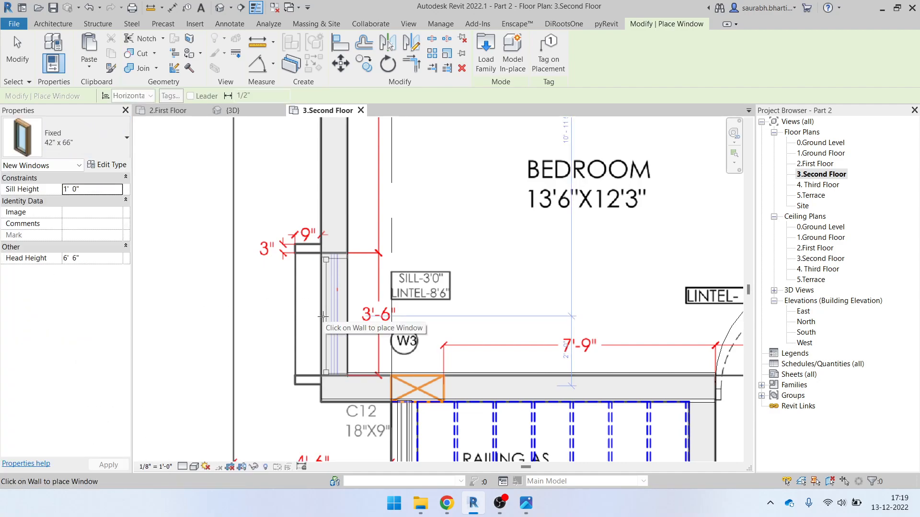
pyautogui.click(324, 313)
# Place a Fixed 24" x 24" window at the toilet's opening
pyautogui.scroll(-2, 317, 305)
pyautogui.moveTo(458, 193); pyautogui.dragTo(329, 411, button='middle')
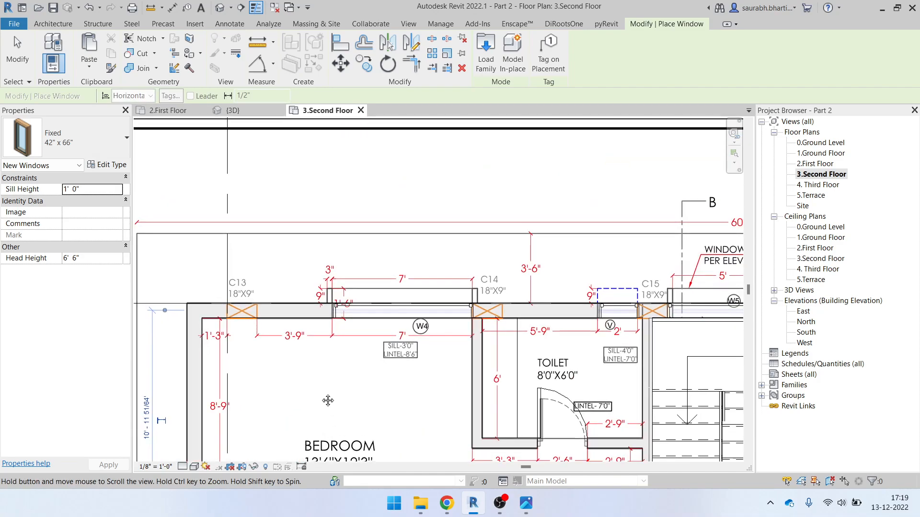
pyautogui.scroll(9, 383, 328)
pyautogui.scroll(-12, 293, 322)
pyautogui.moveTo(534, 325); pyautogui.dragTo(412, 285, button='middle')
pyautogui.moveTo(635, 290); pyautogui.dragTo(480, 254, button='middle')
pyautogui.scroll(5, 480, 254)
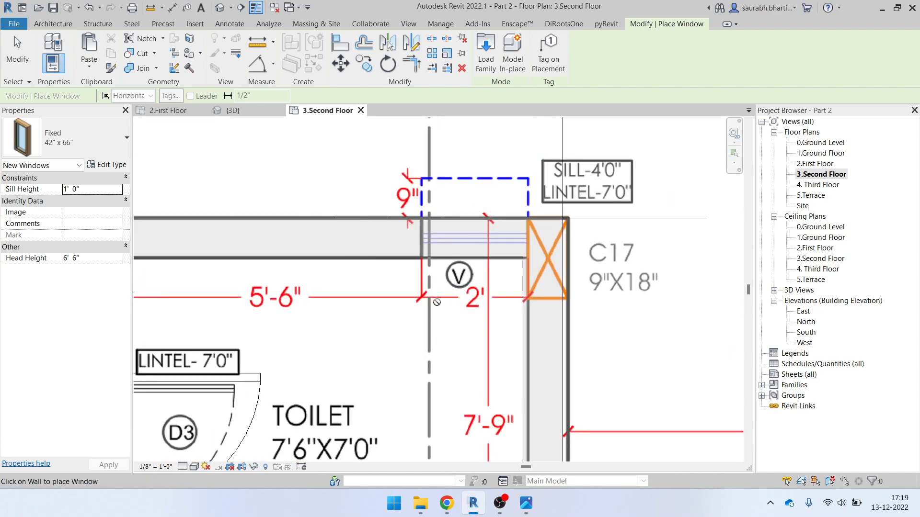
pyautogui.click(75, 147)
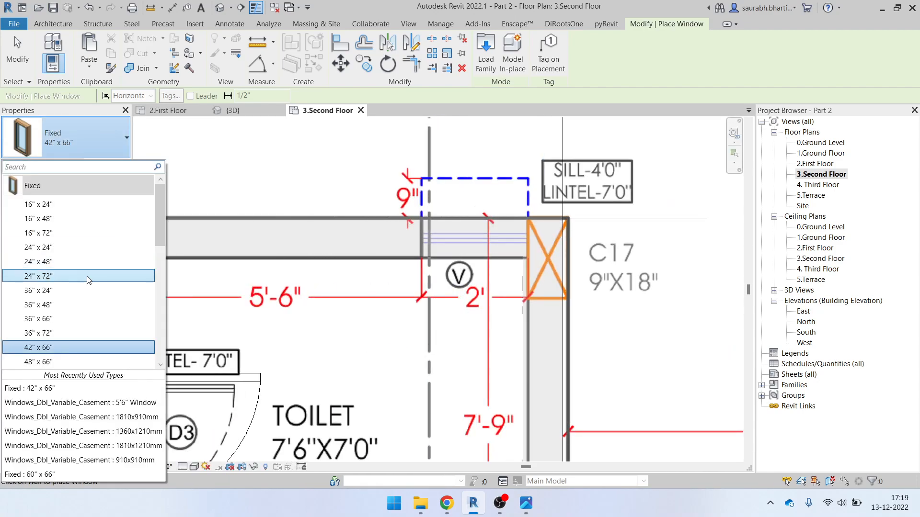
pyautogui.click(72, 247)
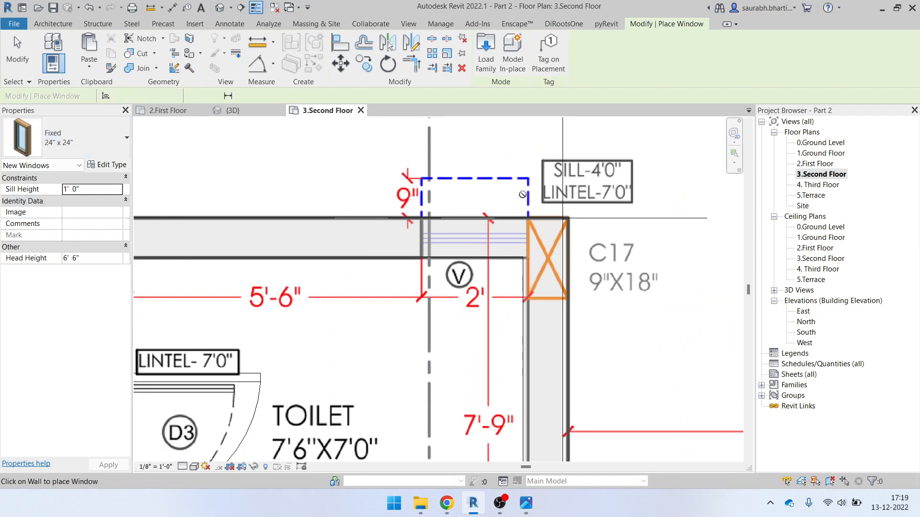
pyautogui.click(477, 236)
pyautogui.scroll(-6, 513, 179)
pyautogui.moveTo(531, 384); pyautogui.dragTo(582, 203, button='middle')
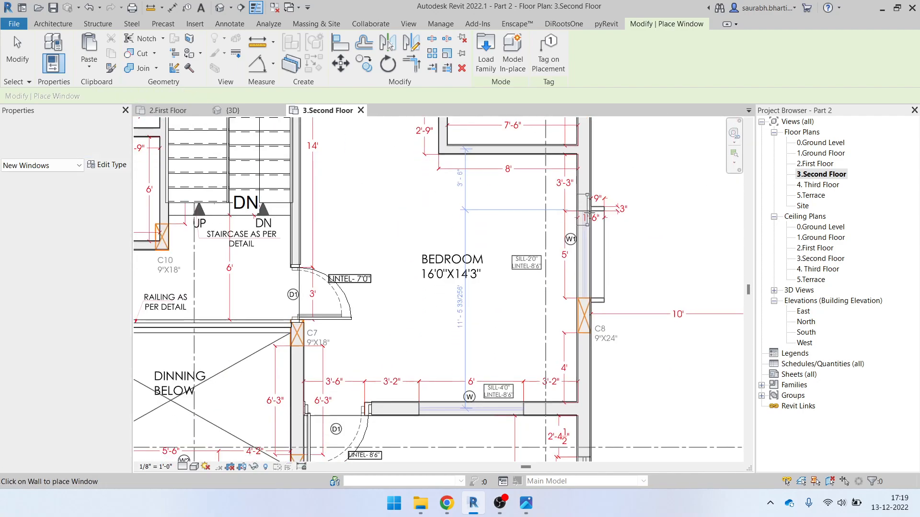
pyautogui.scroll(4, 589, 270)
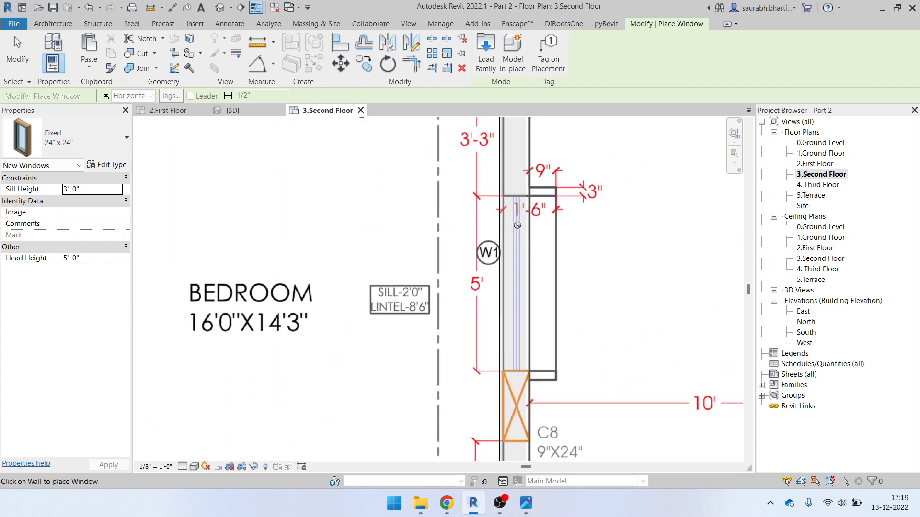
pyautogui.press('Escape')
pyautogui.press('Escape')
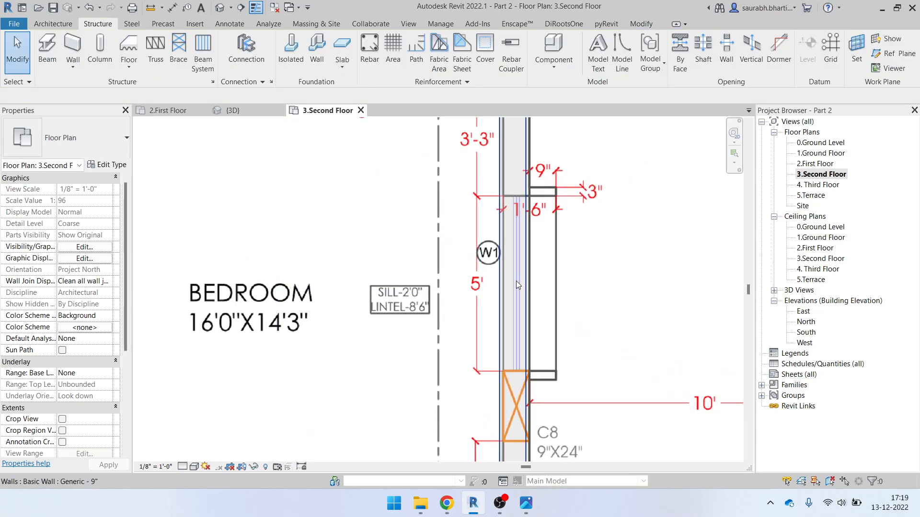
# Place a Fixed 72" x 66" window in the balcony wall
pyautogui.press('n')
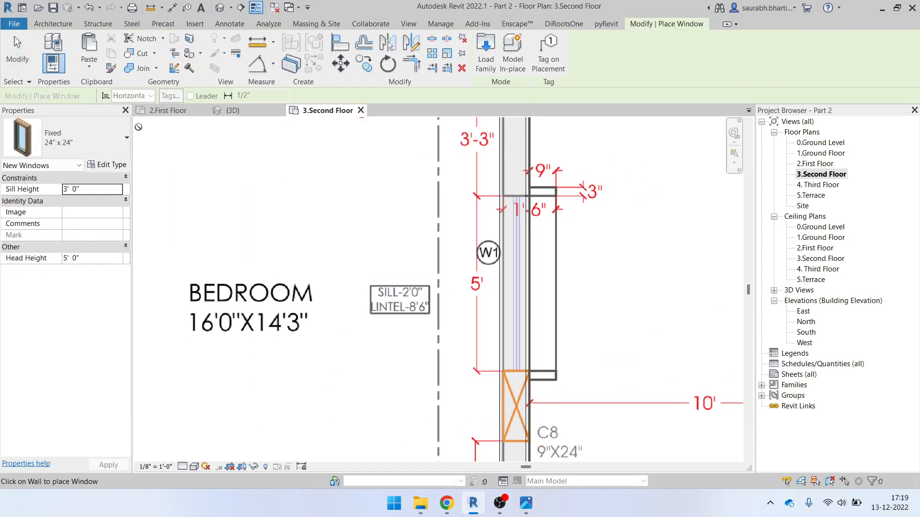
pyautogui.click(103, 142)
pyautogui.scroll(-5, 60, 287)
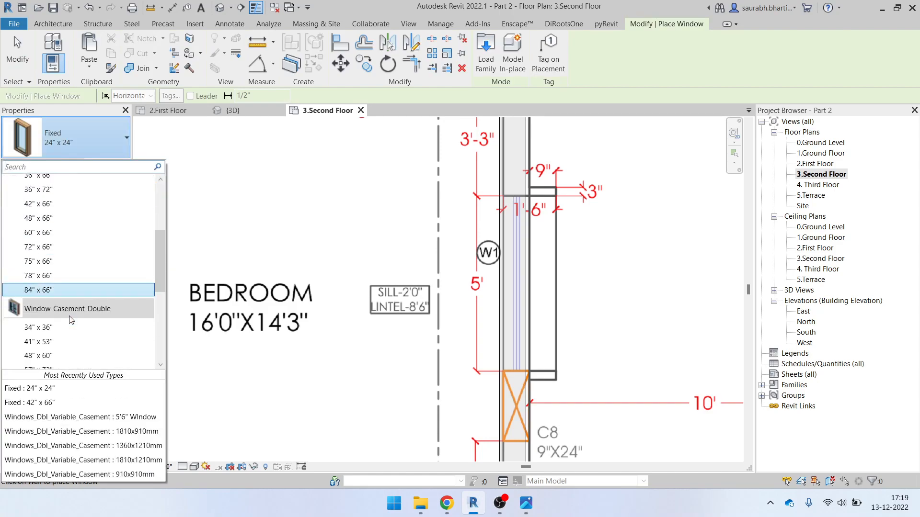
pyautogui.click(50, 233)
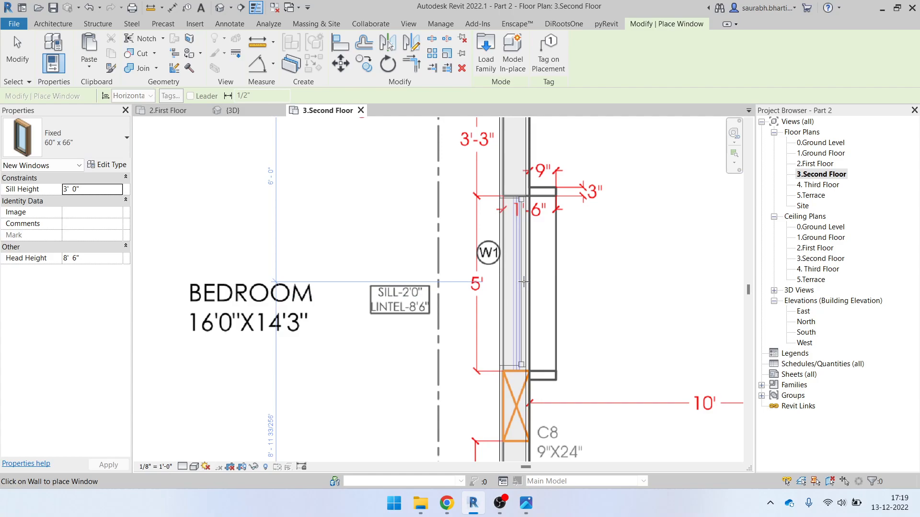
pyautogui.scroll(-5, 524, 281)
pyautogui.scroll(4, 476, 420)
pyautogui.scroll(-4, 479, 364)
pyautogui.scroll(5, 503, 281)
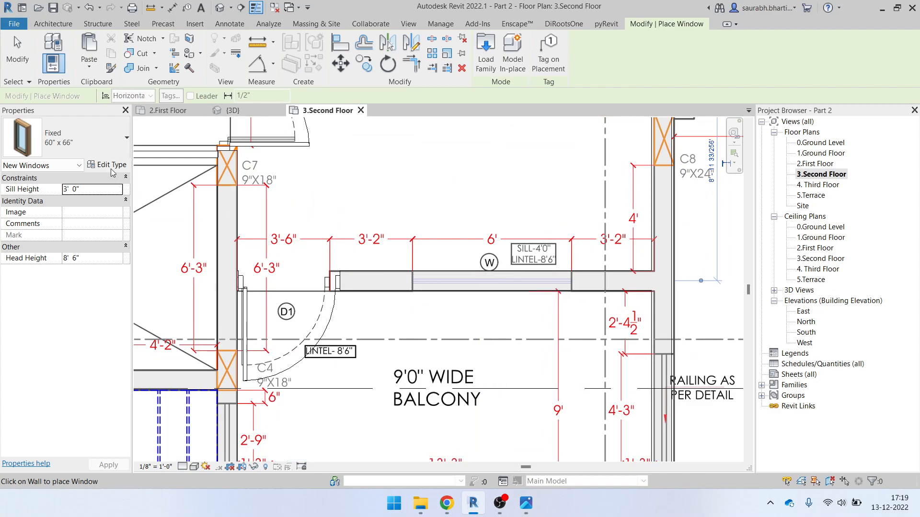
pyautogui.click(87, 140)
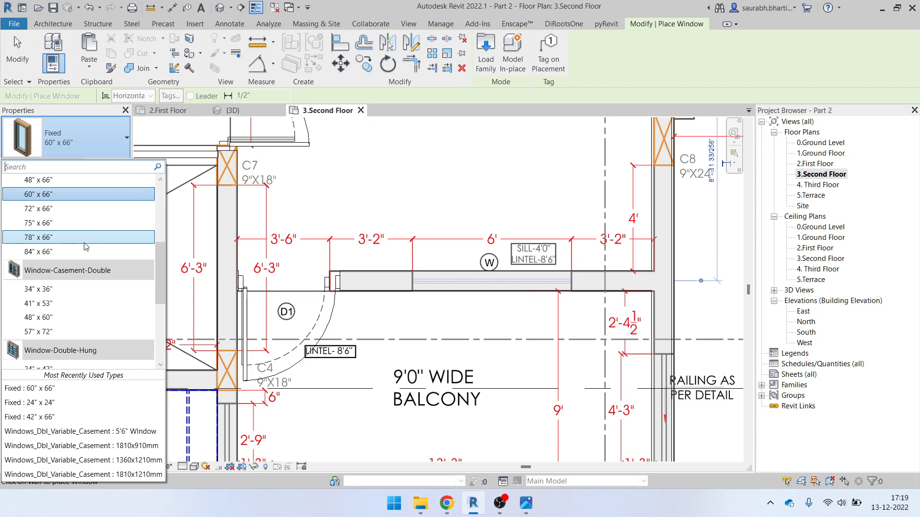
pyautogui.click(65, 209)
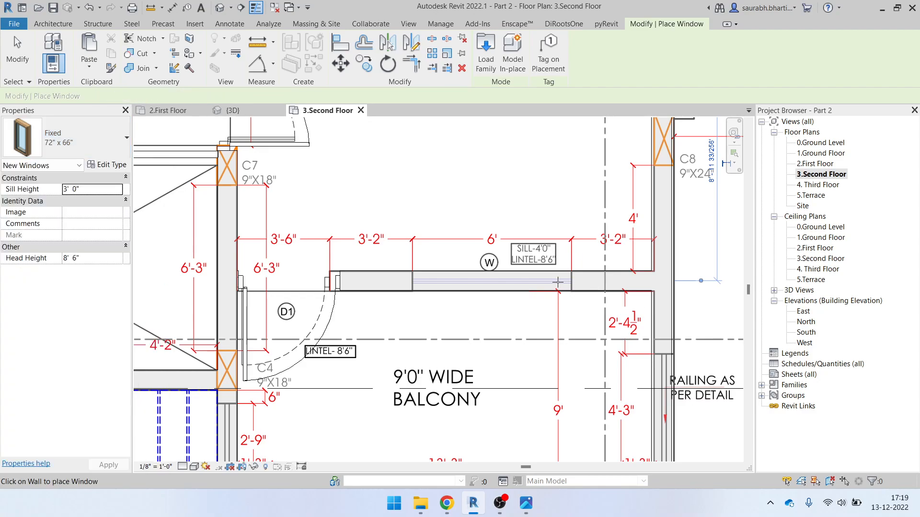
pyautogui.click(492, 282)
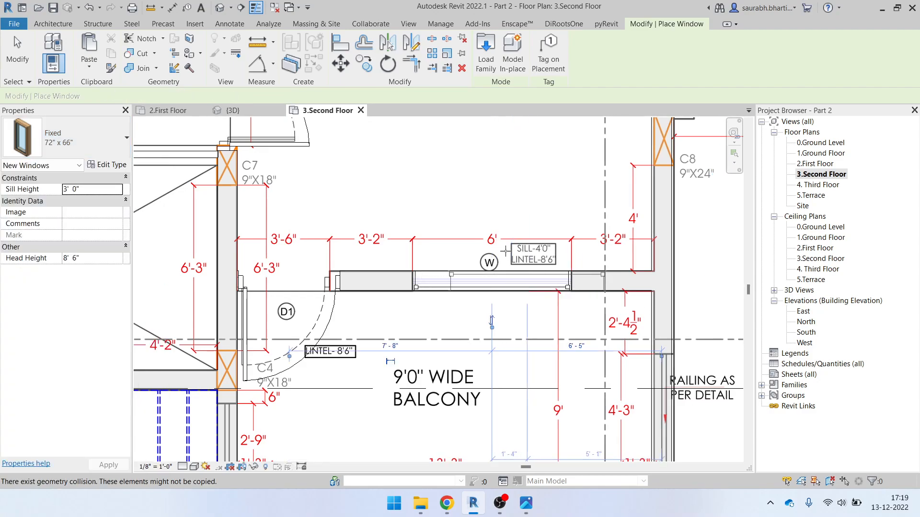
# Review the second-floor plan, then orbit the 3D view to inspect the new window
pyautogui.scroll(-2, 461, 301)
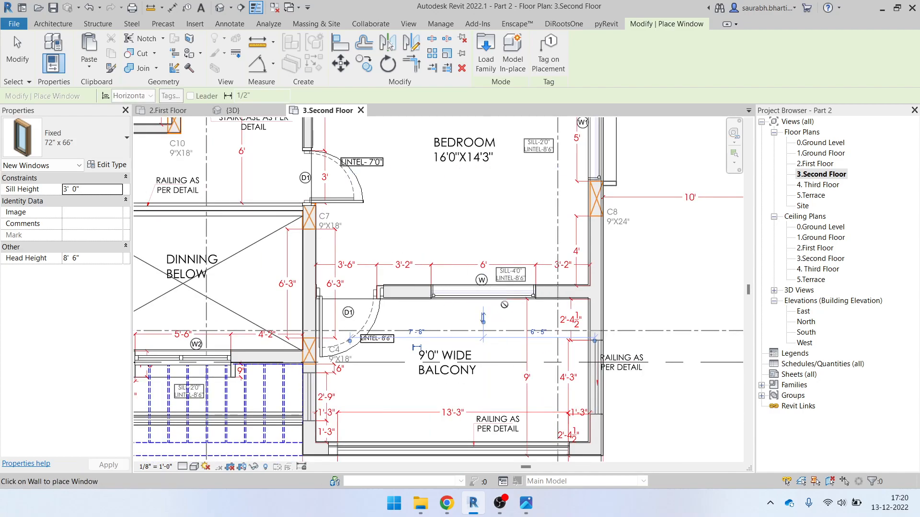
pyautogui.scroll(-1, 504, 305)
pyautogui.moveTo(499, 357); pyautogui.dragTo(580, 374, button='middle')
pyautogui.moveTo(232, 291); pyautogui.dragTo(457, 313, button='middle')
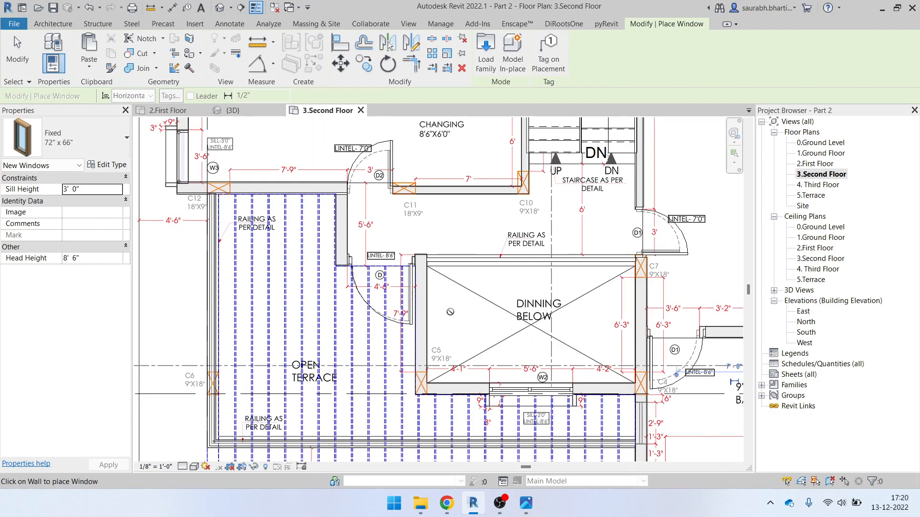
pyautogui.moveTo(495, 213); pyautogui.dragTo(532, 287, button='middle')
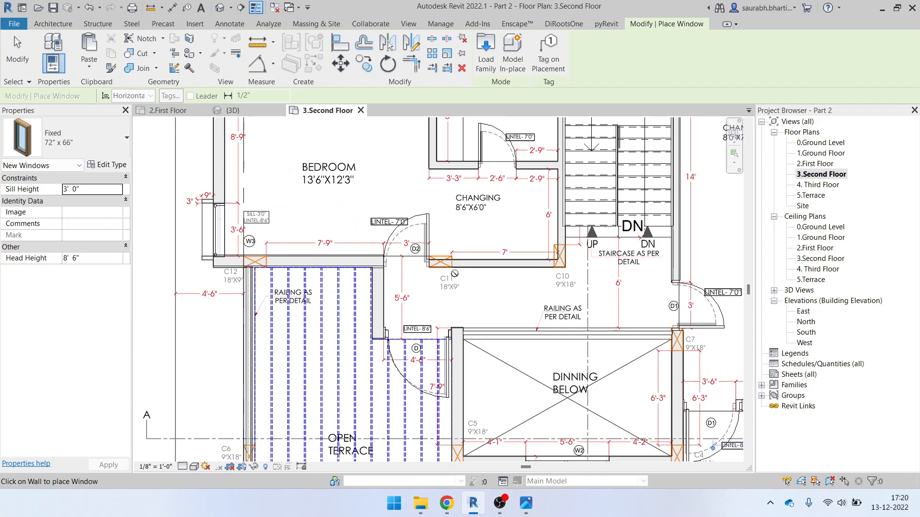
pyautogui.scroll(1, 564, 288)
pyautogui.moveTo(662, 267); pyautogui.dragTo(497, 240, button='middle')
pyautogui.scroll(-5, 499, 261)
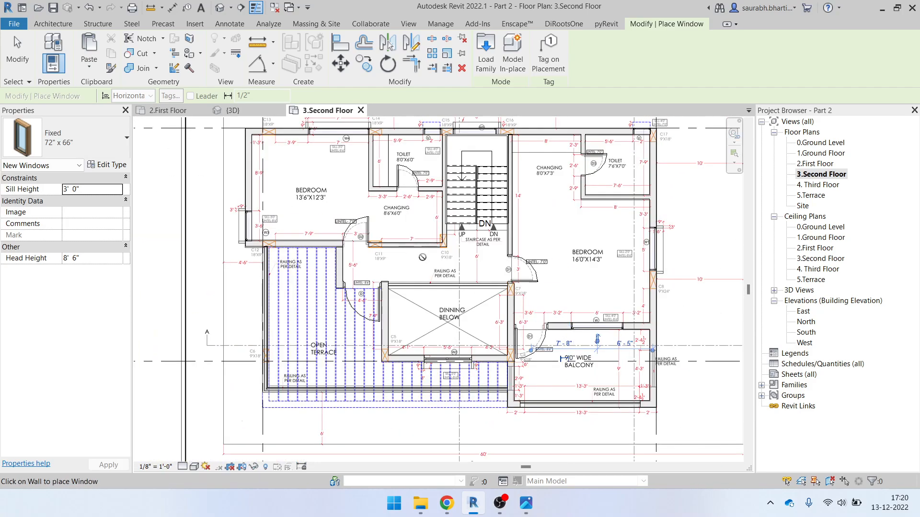
pyautogui.scroll(5, 299, 241)
pyautogui.moveTo(299, 242); pyautogui.dragTo(357, 320, button='middle')
pyautogui.moveTo(239, 190); pyautogui.dragTo(205, 410, button='middle')
pyautogui.moveTo(369, 325); pyautogui.dragTo(193, 286, button='middle')
pyautogui.moveTo(439, 306); pyautogui.dragTo(256, 191, button='middle')
pyautogui.moveTo(516, 210); pyautogui.dragTo(372, 275, button='middle')
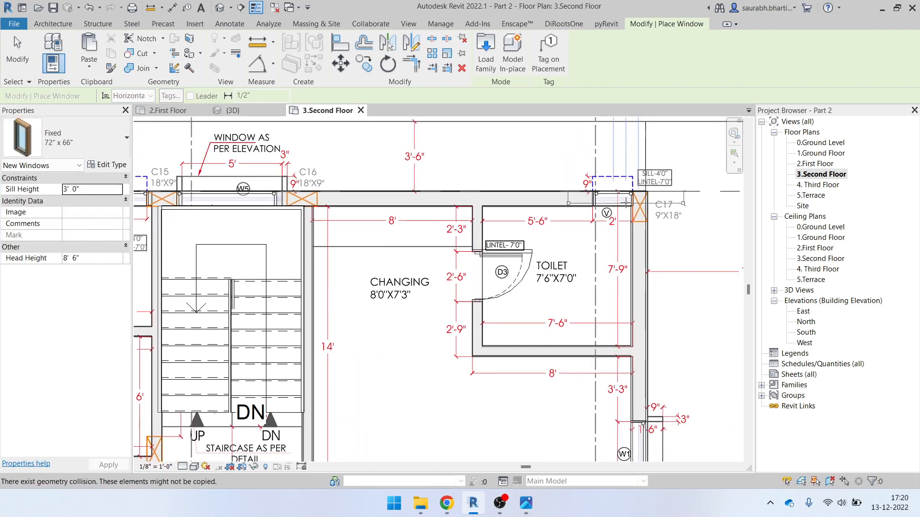
pyautogui.click(220, 8)
pyautogui.keyDown('shift'); pyautogui.moveTo(392, 288); pyautogui.dragTo(302, 259, button='middle'); pyautogui.keyUp('shift')
pyautogui.doubleClick(814, 164)
pyautogui.scroll(-3, 479, 287)
pyautogui.scroll(5, 611, 194)
pyautogui.scroll(3, 431, 216)
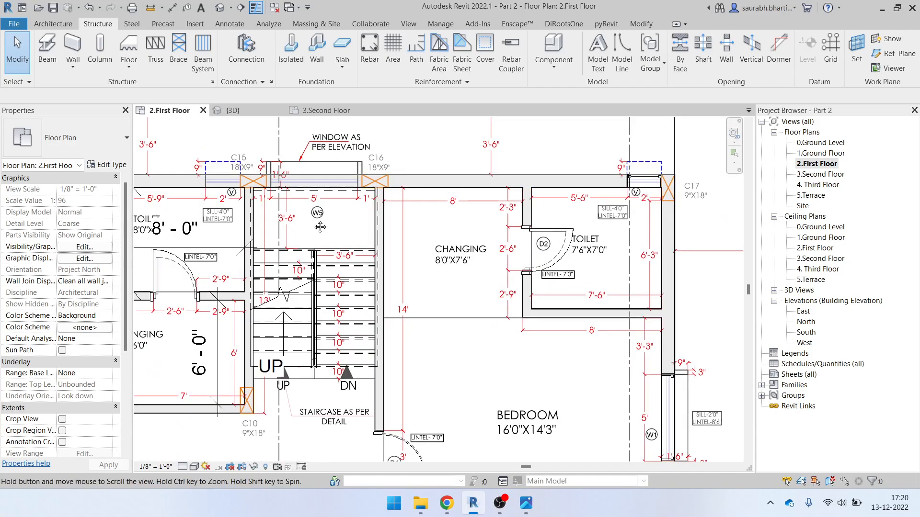
pyautogui.click(410, 235)
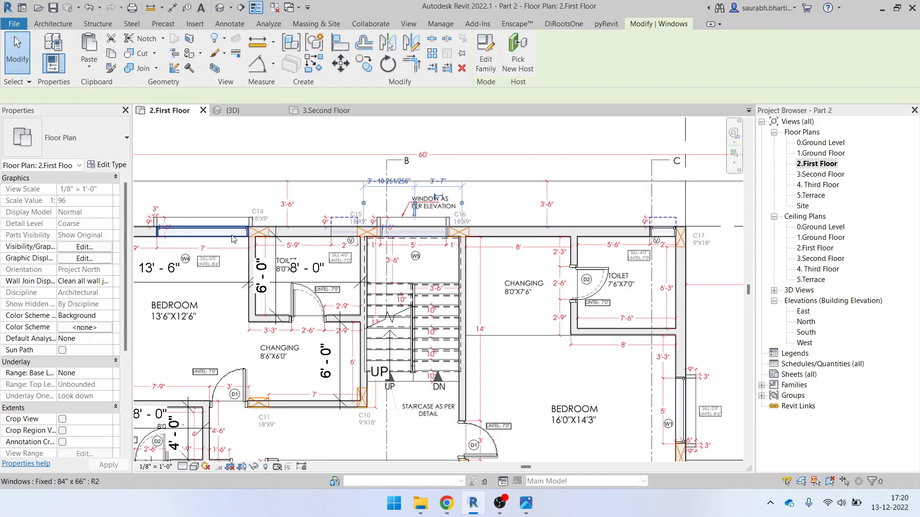
pyautogui.click(207, 232)
pyautogui.moveTo(207, 234); pyautogui.dragTo(517, 225, button='middle')
pyautogui.scroll(5, 374, 379)
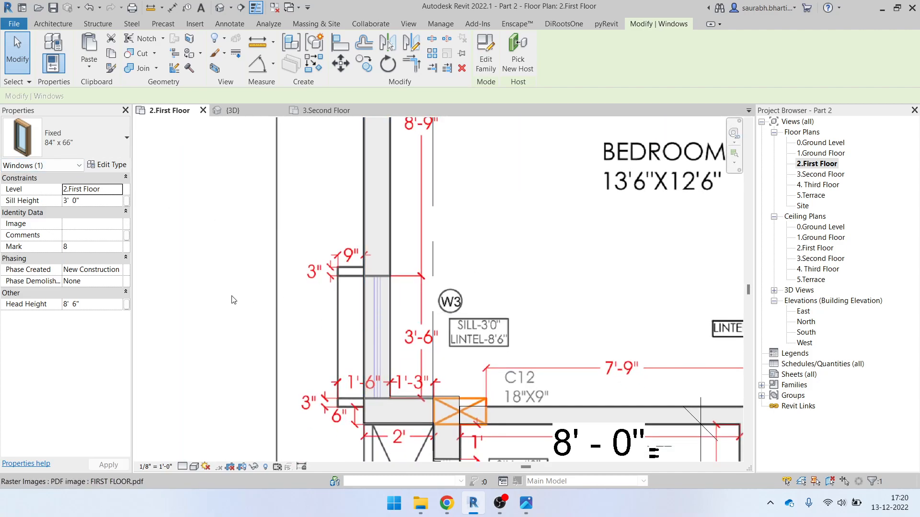
pyautogui.press('n')
pyautogui.click(86, 146)
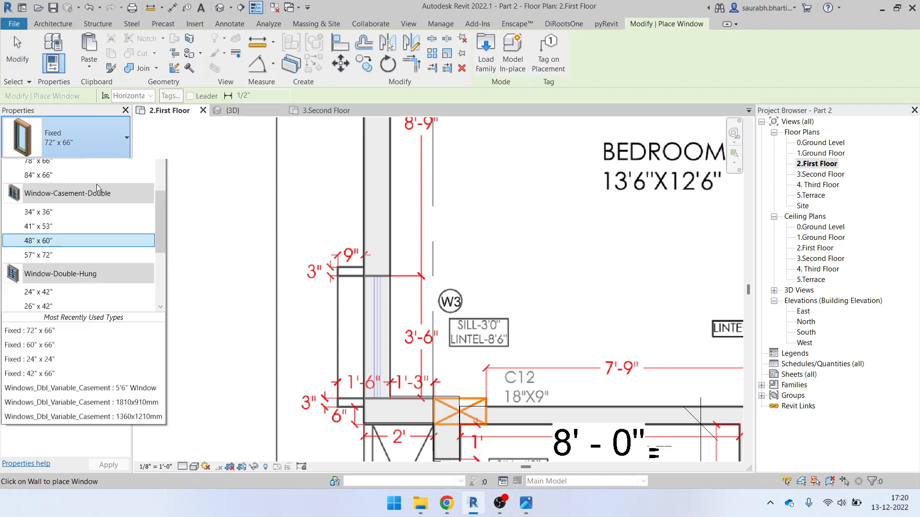
pyautogui.scroll(1, 72, 262)
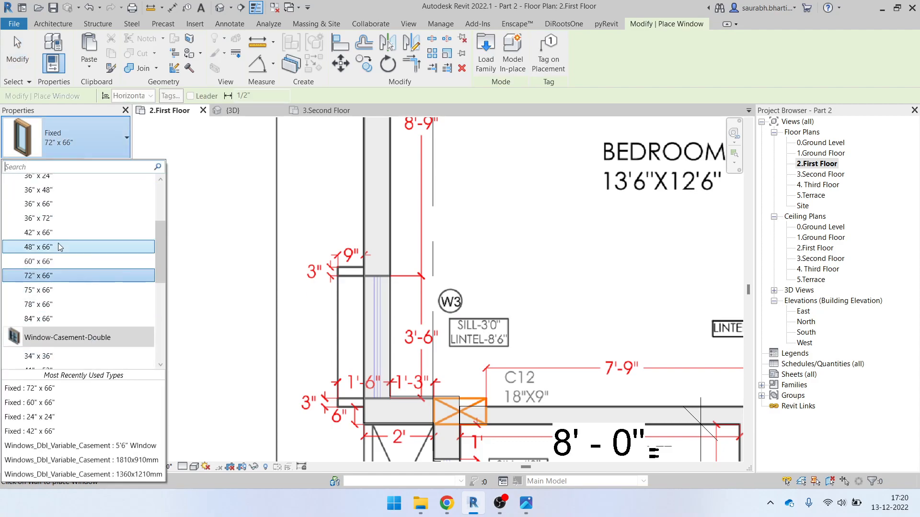
pyautogui.click(46, 204)
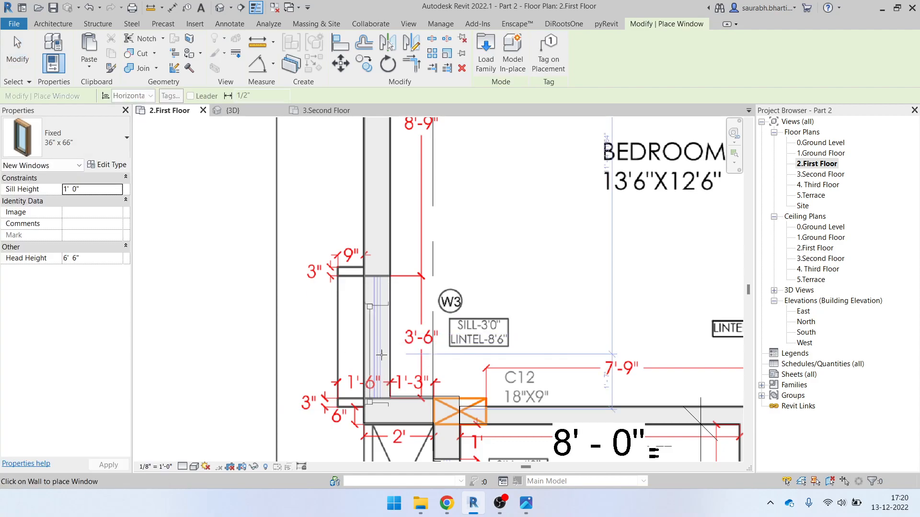
pyautogui.click(87, 139)
pyautogui.press('Escape')
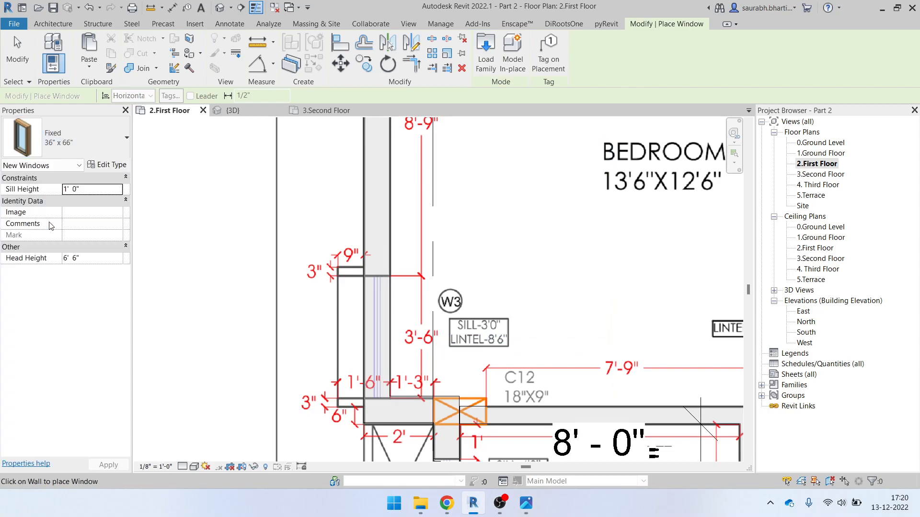
pyautogui.scroll(-5, 372, 337)
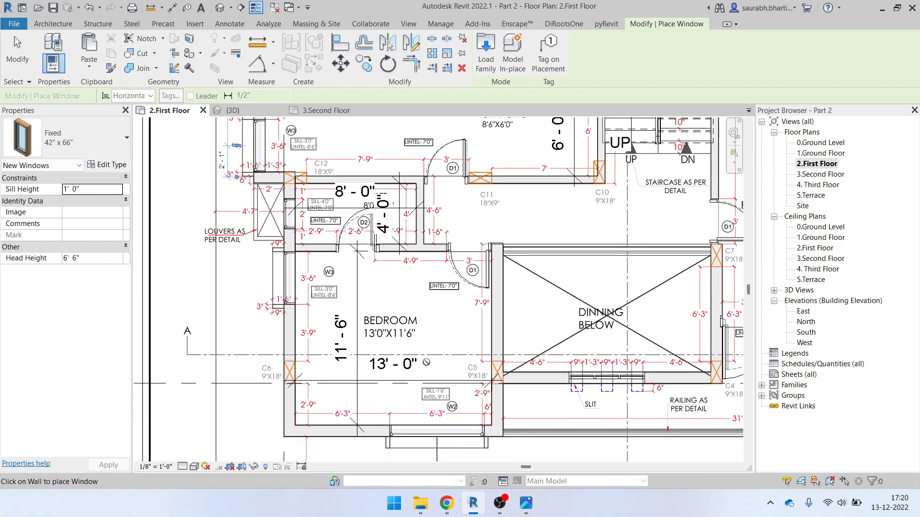
pyautogui.click(220, 7)
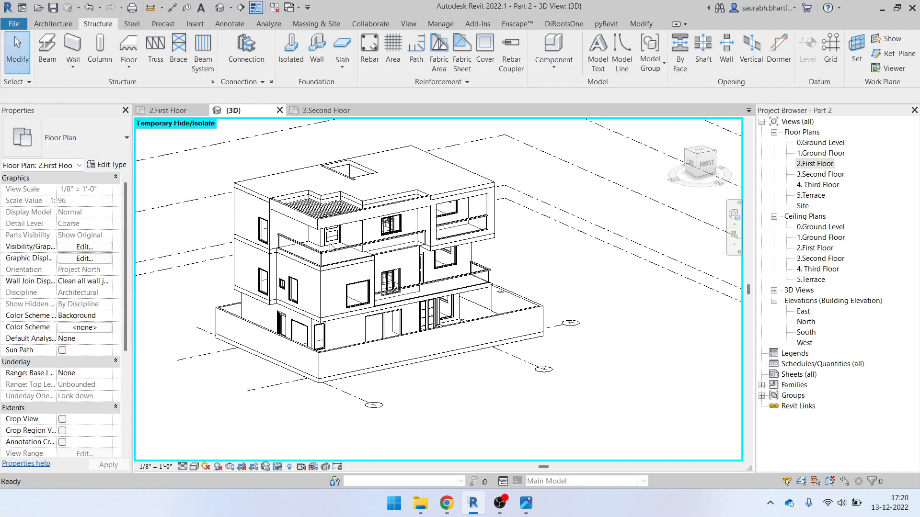
# Snap Elevation Height.jpg beside the Revit 3D model for comparison
pyautogui.keyDown('shift'); pyautogui.moveTo(421, 258); pyautogui.dragTo(493, 510, button='middle'); pyautogui.keyUp('shift')
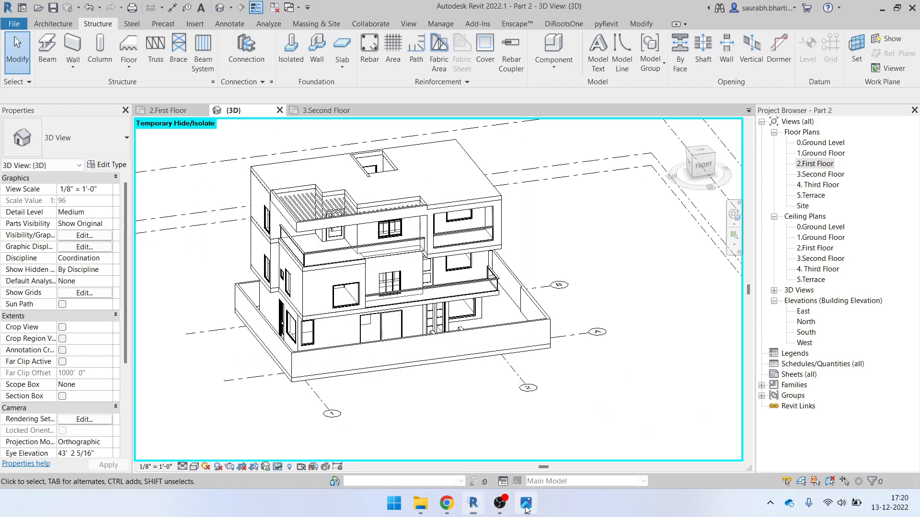
pyautogui.click(525, 507)
pyautogui.scroll(-6, 472, 331)
pyautogui.press('super+Right')
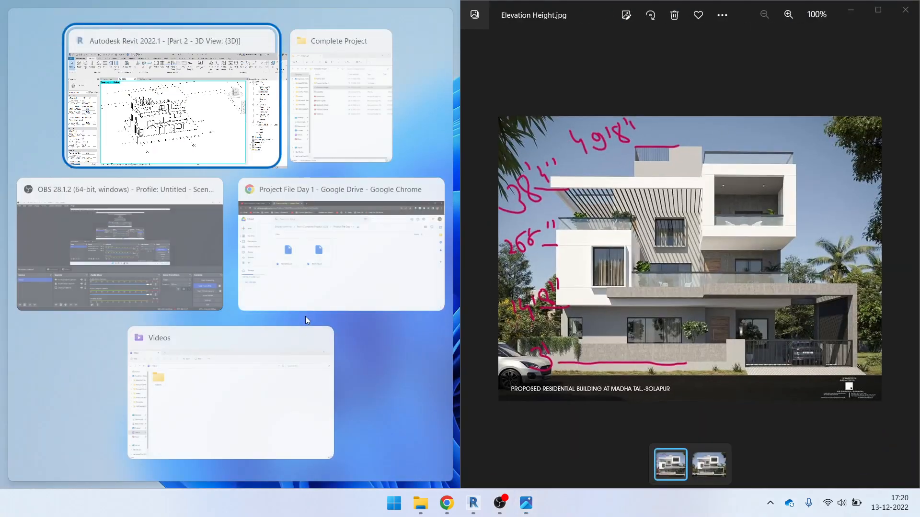
pyautogui.click(198, 117)
pyautogui.keyDown('shift'); pyautogui.moveTo(202, 278); pyautogui.dragTo(273, 335, button='middle'); pyautogui.keyUp('shift')
# Match the photo's angle, select the first-floor Fixed 75" x 66" window, and close the photo
pyautogui.scroll(3, 237, 307)
pyautogui.scroll(-2, 231, 298)
pyautogui.scroll(-2, 243, 332)
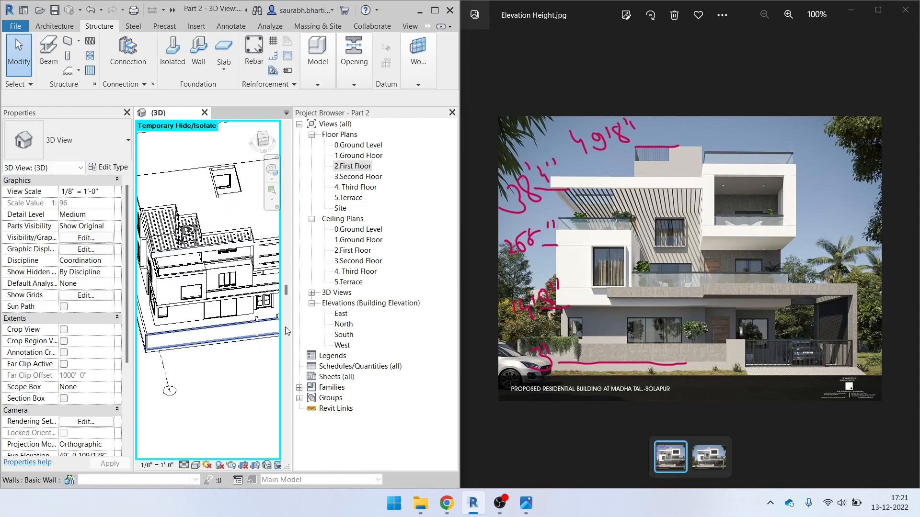
pyautogui.scroll(9, 679, 338)
pyautogui.scroll(-8, 680, 341)
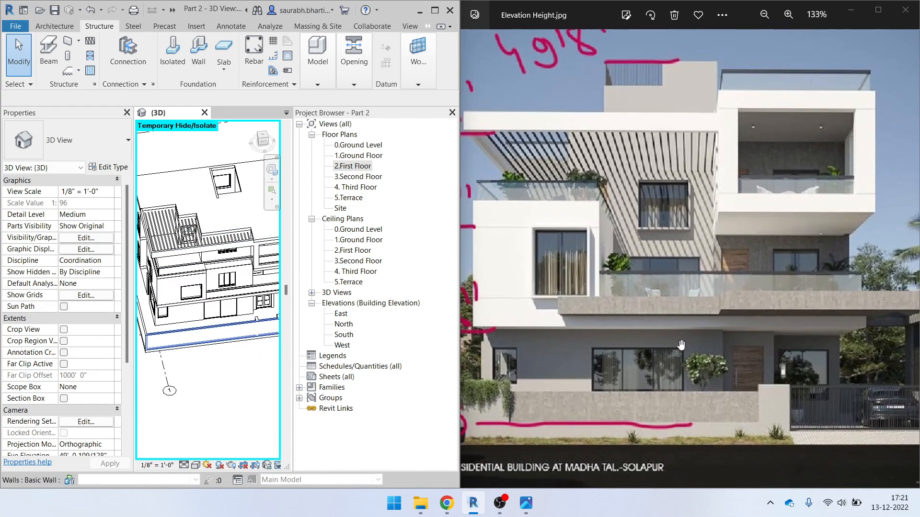
pyautogui.keyDown('shift'); pyautogui.moveTo(255, 349); pyautogui.dragTo(206, 298, button='middle'); pyautogui.keyUp('shift')
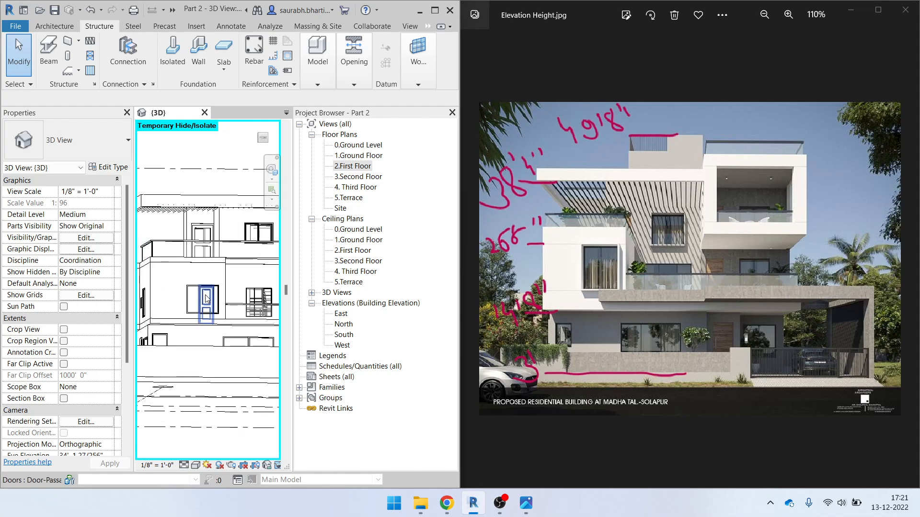
pyautogui.click(214, 289)
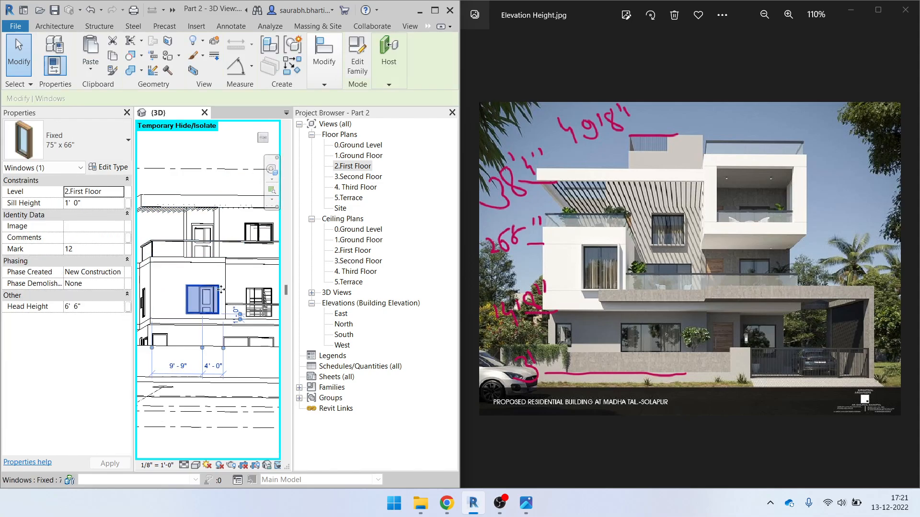
pyautogui.scroll(3, 203, 305)
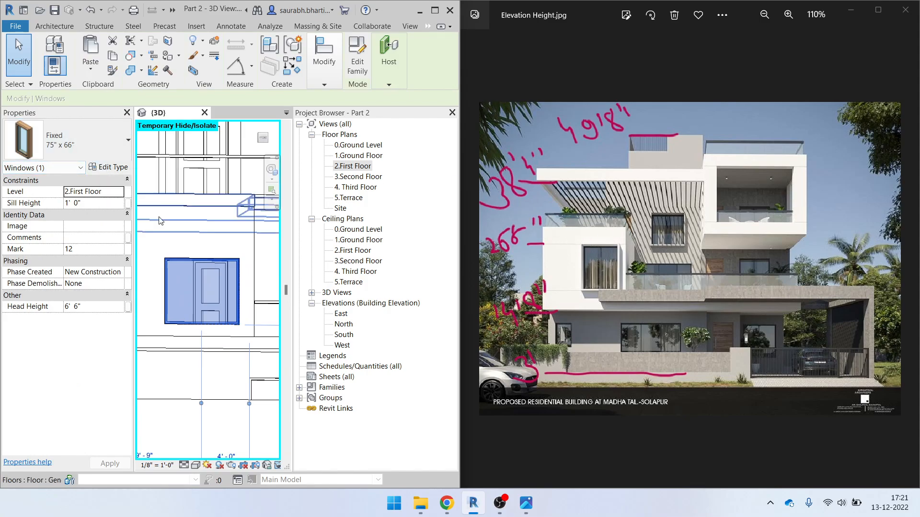
pyautogui.scroll(-3, 259, 328)
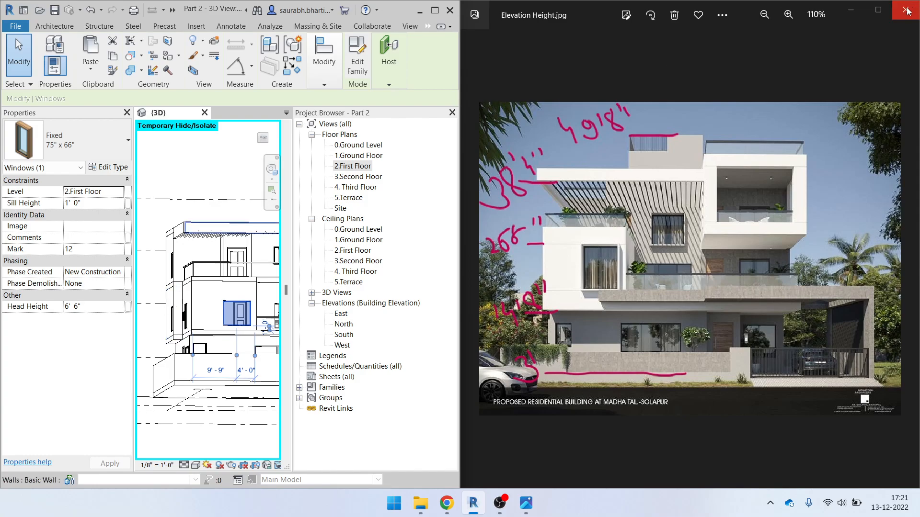
pyautogui.click(854, 14)
# Duplicate the window as Fixed 75" x 100", 6' 3" wide and 8' 4" tall, then open the reference photo
pyautogui.click(434, 9)
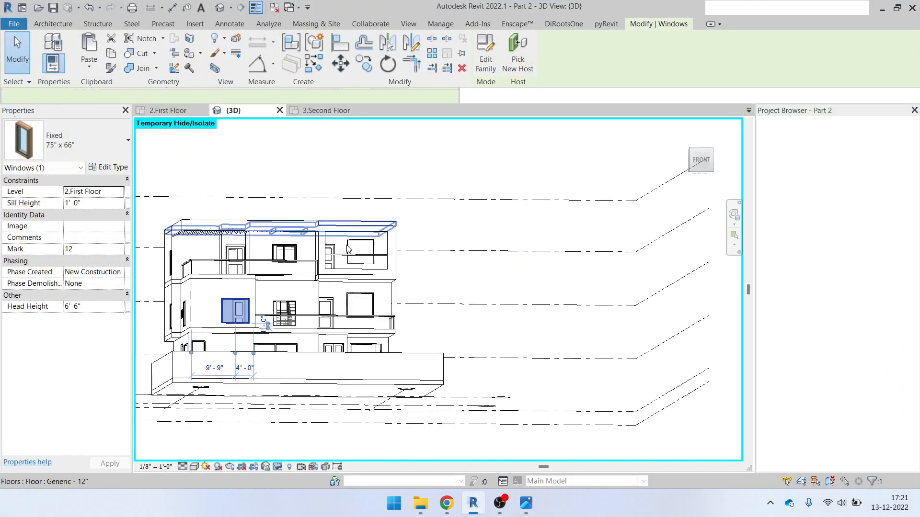
pyautogui.scroll(5, 319, 287)
pyautogui.moveTo(245, 293); pyautogui.dragTo(375, 257, button='middle')
pyautogui.scroll(4, 375, 258)
pyautogui.scroll(-6, 369, 282)
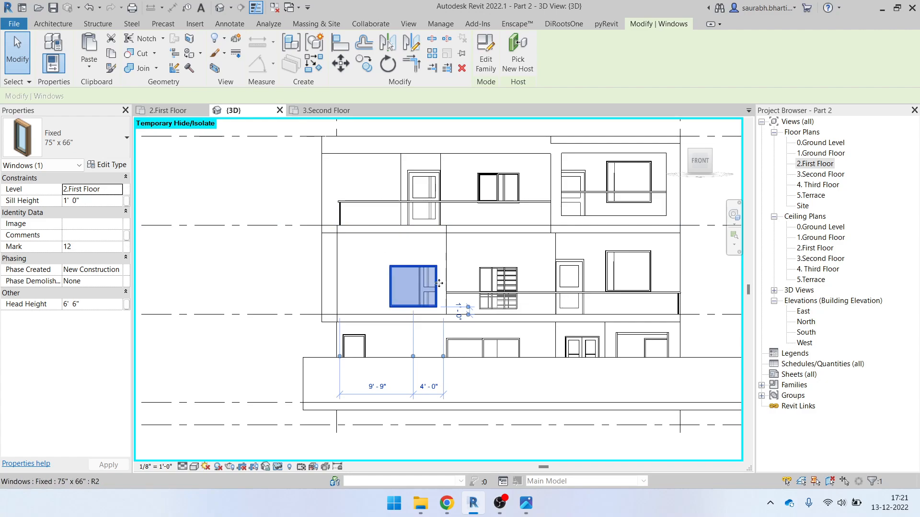
pyautogui.click(109, 165)
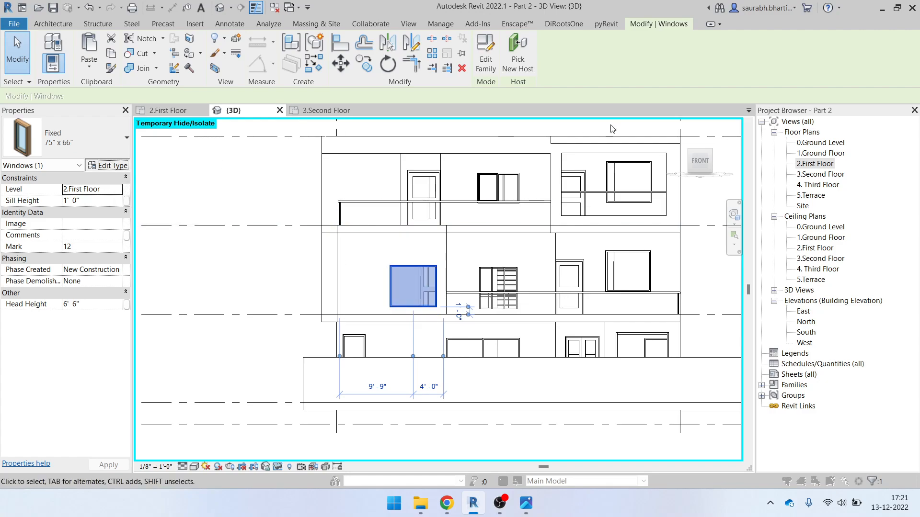
pyautogui.click(679, 76)
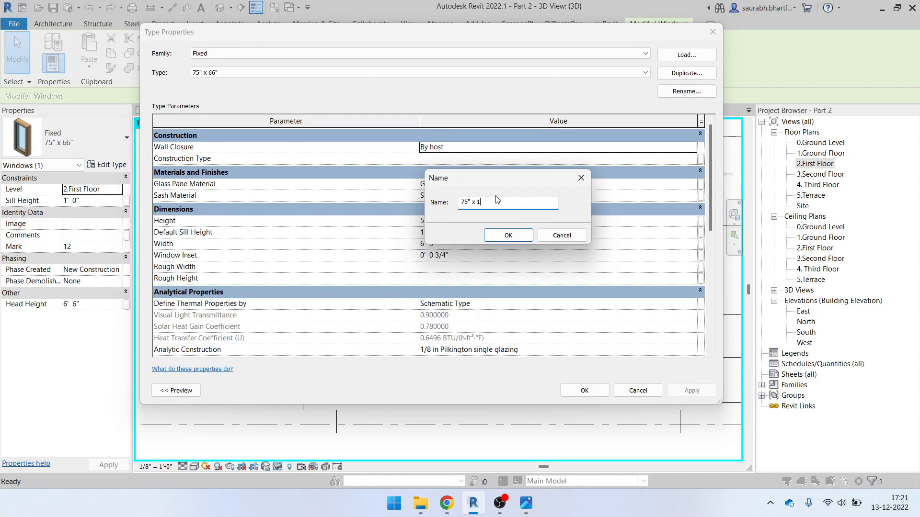
pyautogui.click(507, 236)
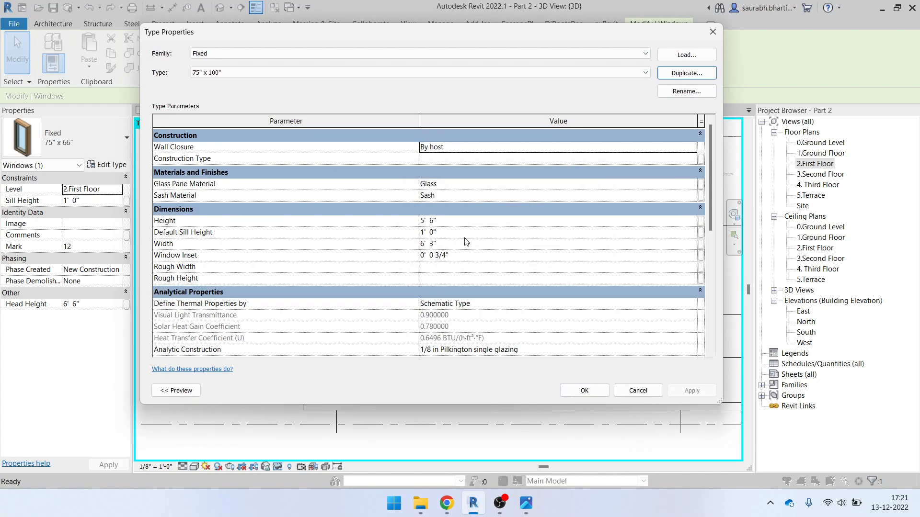
pyautogui.click(464, 245)
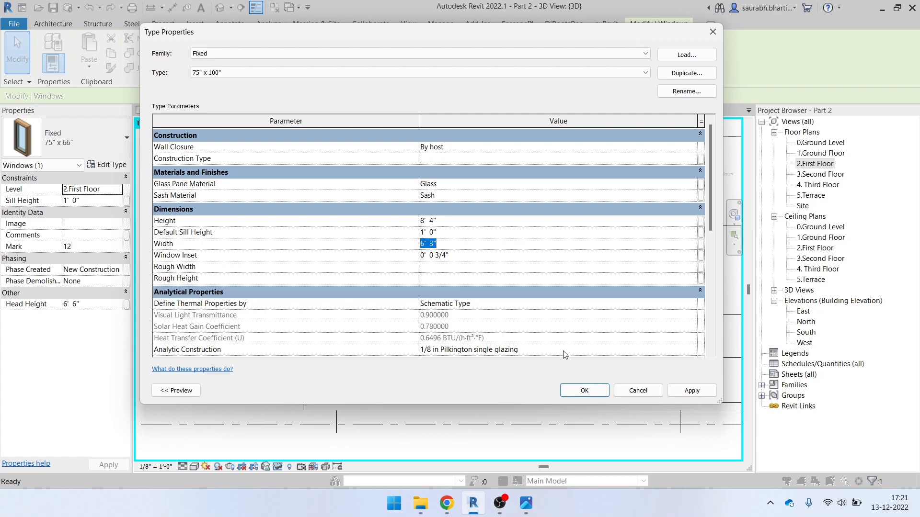
pyautogui.click(585, 391)
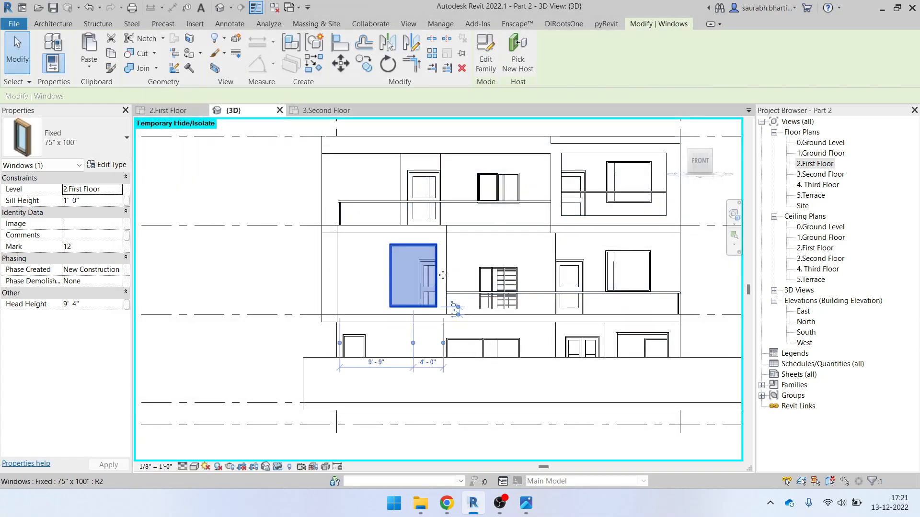
pyautogui.click(525, 503)
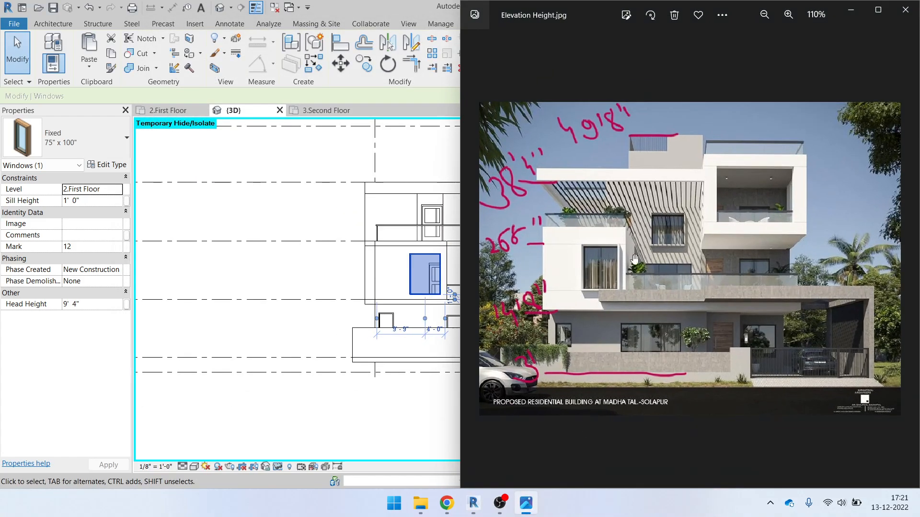
# Compare the model with the reference photo, then select the second-floor window above the curtain wall
pyautogui.click(526, 504)
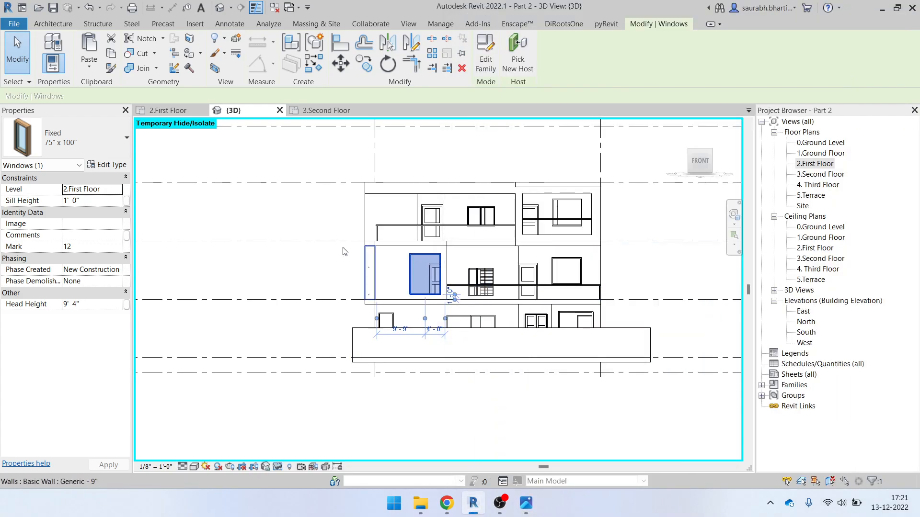
pyautogui.click(343, 251)
pyautogui.scroll(1, 287, 230)
pyautogui.click(525, 503)
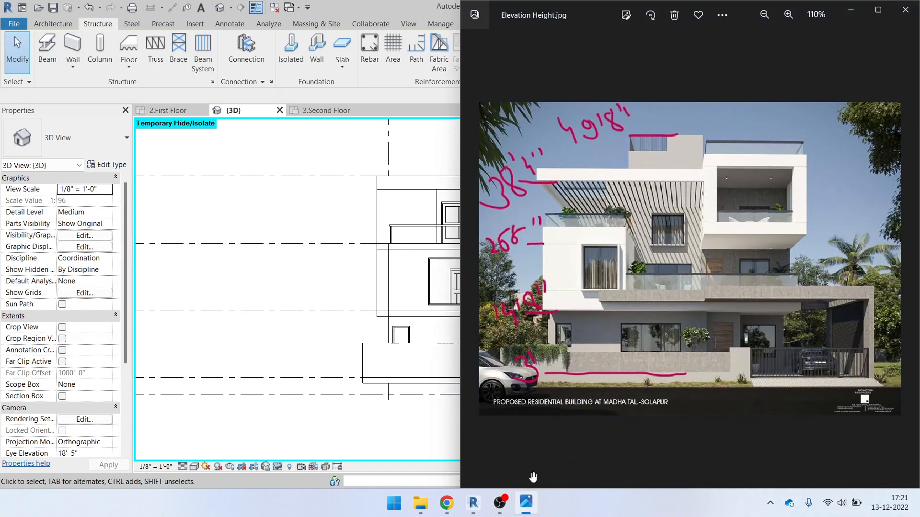
pyautogui.scroll(10, 737, 299)
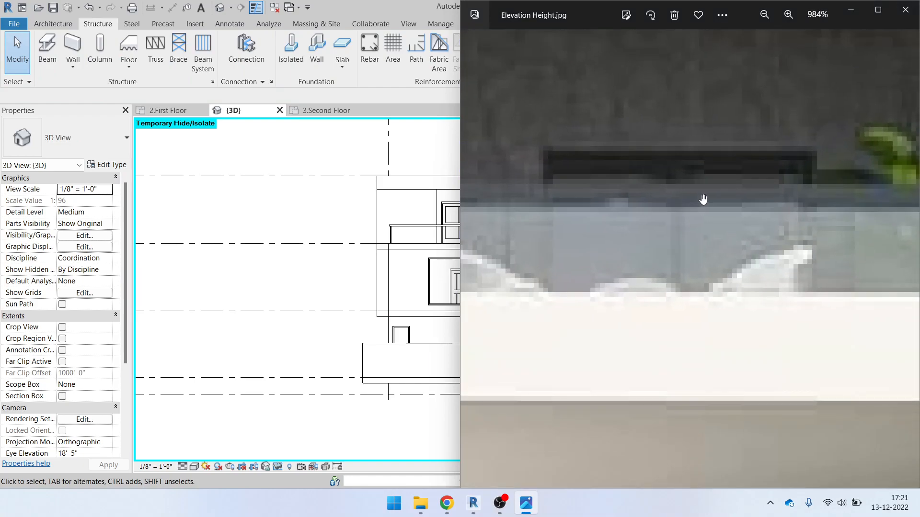
pyautogui.scroll(-5, 661, 199)
pyautogui.scroll(4, 688, 201)
pyautogui.click(851, 10)
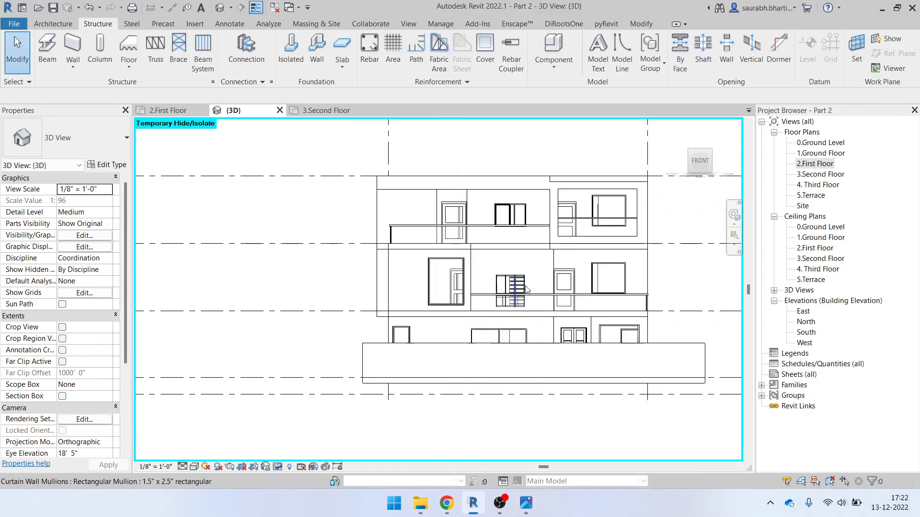
pyautogui.click(526, 504)
pyautogui.moveTo(663, 216); pyautogui.dragTo(610, 266)
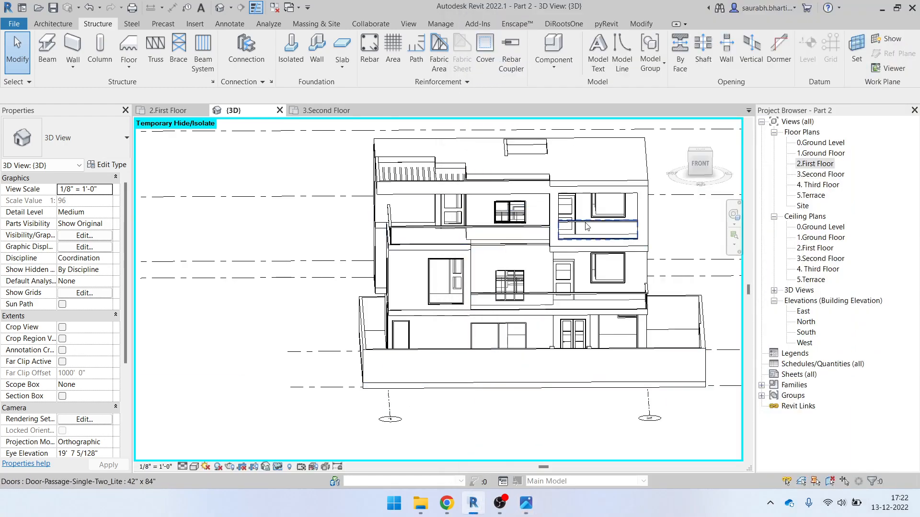
pyautogui.scroll(3, 584, 230)
pyautogui.click(636, 229)
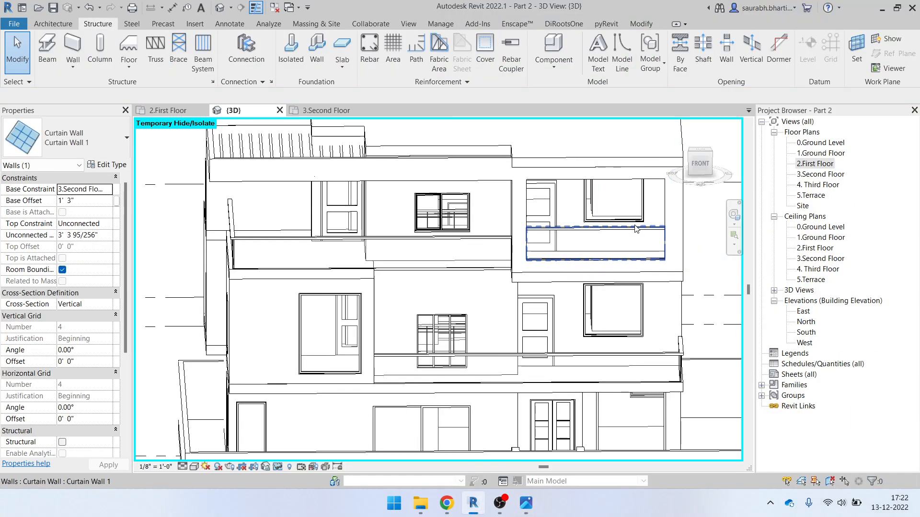
pyautogui.click(632, 215)
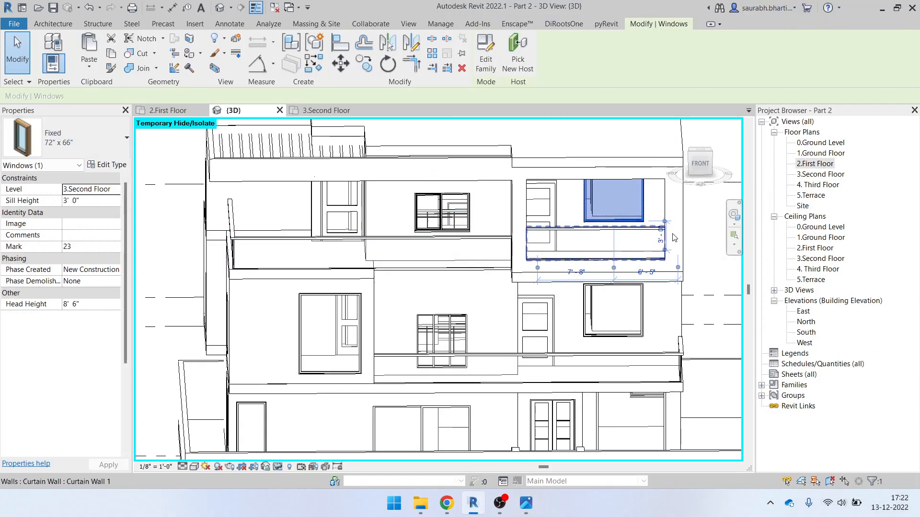
pyautogui.click(700, 164)
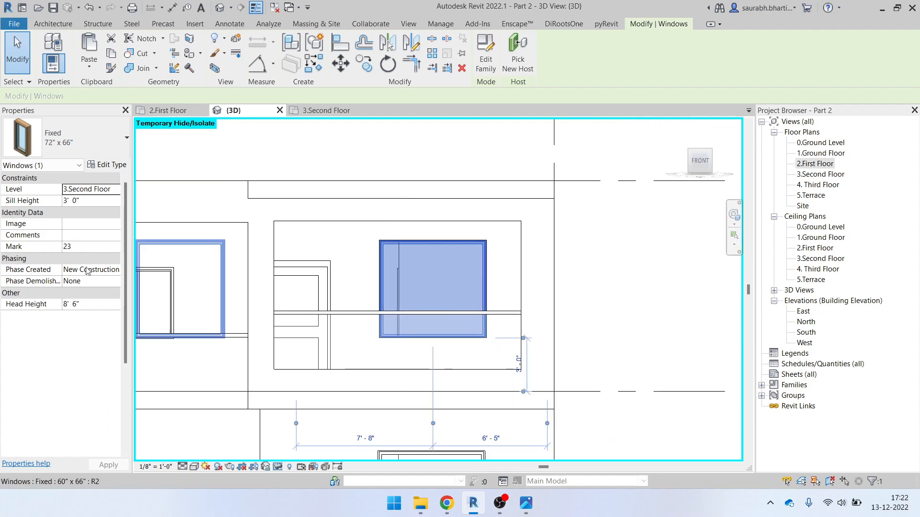
# Try several casement types for the window, settling on Windows_Dbl_Variable_Casement 1810x1210mm
pyautogui.click(70, 134)
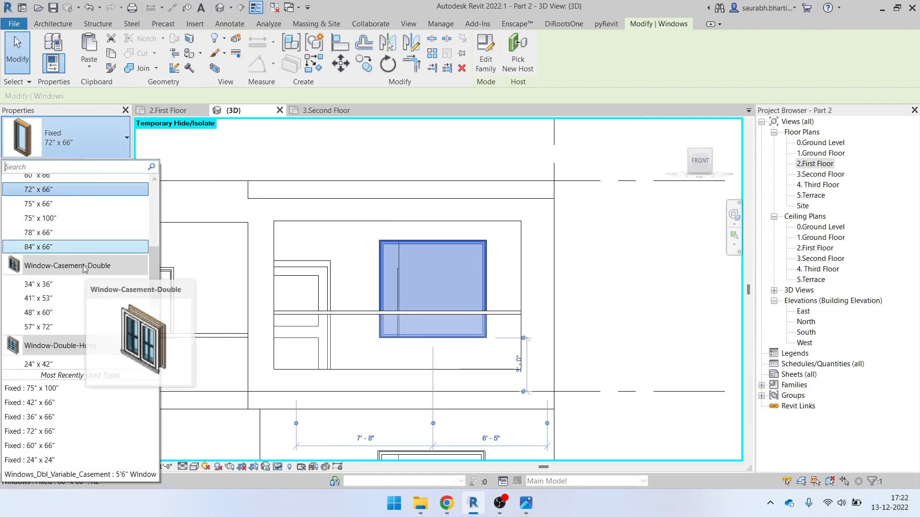
pyautogui.scroll(-4, 67, 287)
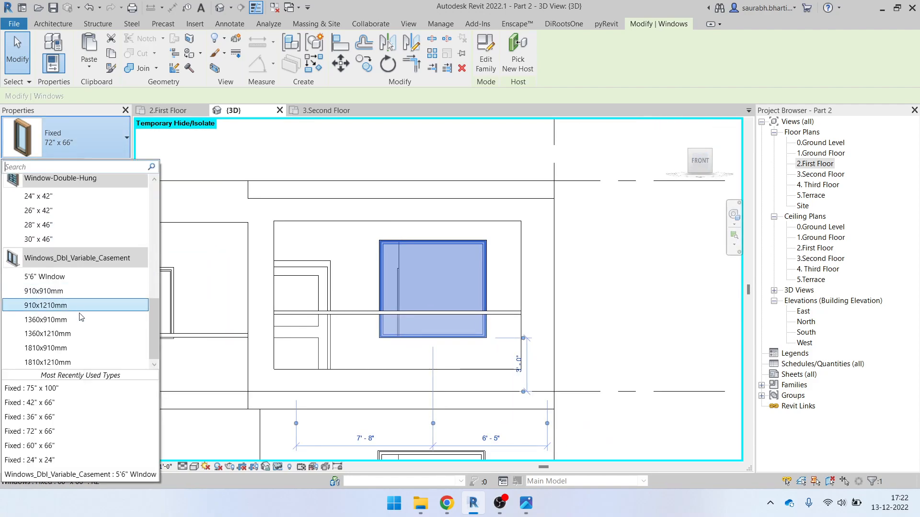
pyautogui.click(59, 278)
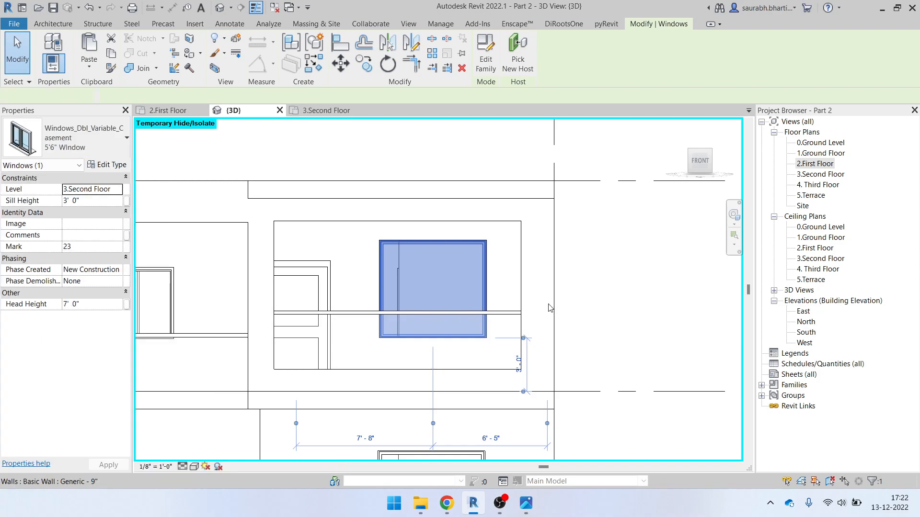
pyautogui.click(65, 145)
pyautogui.click(71, 293)
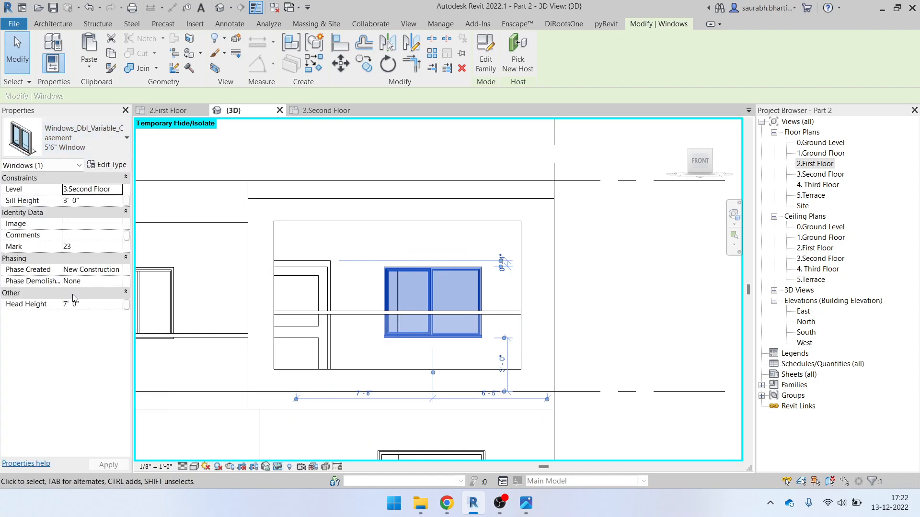
pyautogui.click(96, 139)
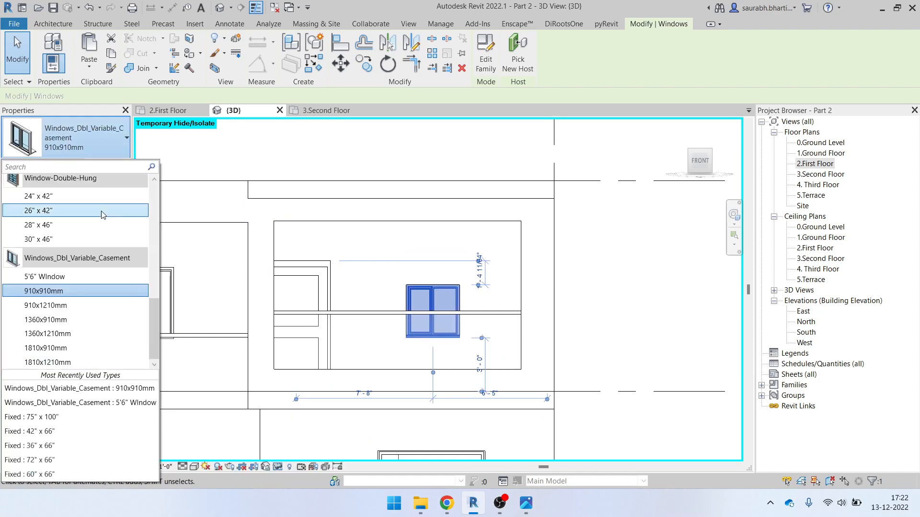
pyautogui.click(69, 348)
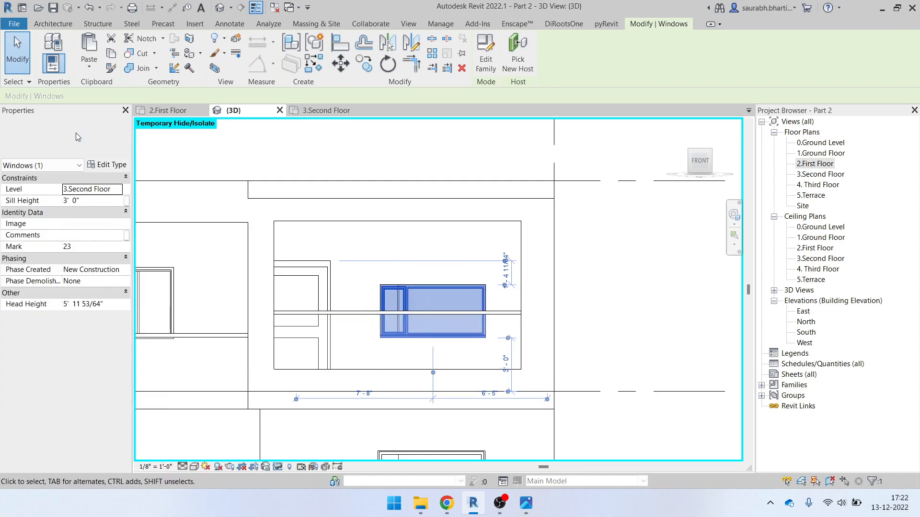
pyautogui.click(95, 139)
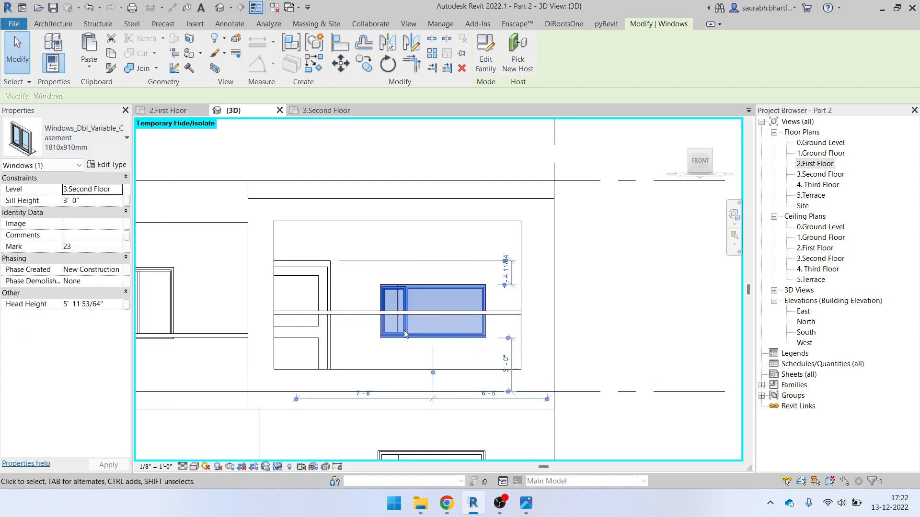
pyautogui.click(67, 363)
pyautogui.scroll(-2, 452, 297)
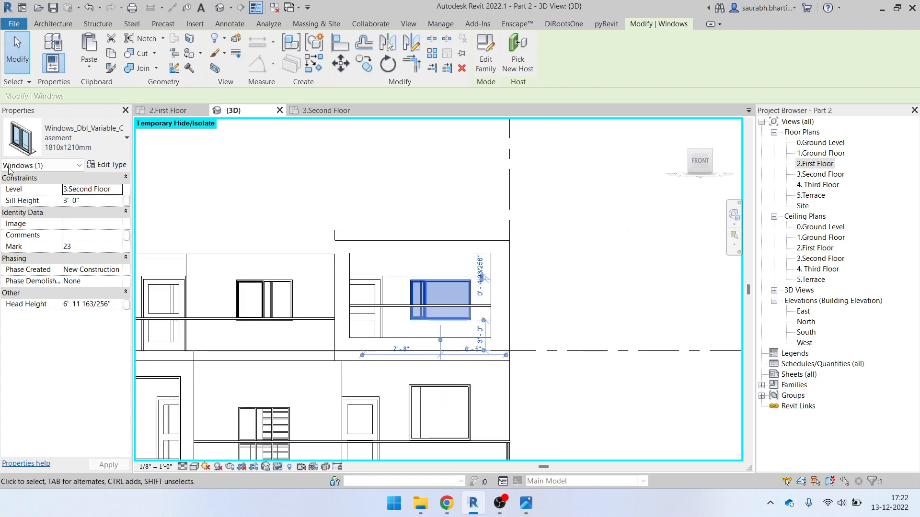
# Revise the 1810x1210mm type's Casement Width in Type Properties and confirm
pyautogui.click(109, 164)
pyautogui.scroll(-10, 438, 264)
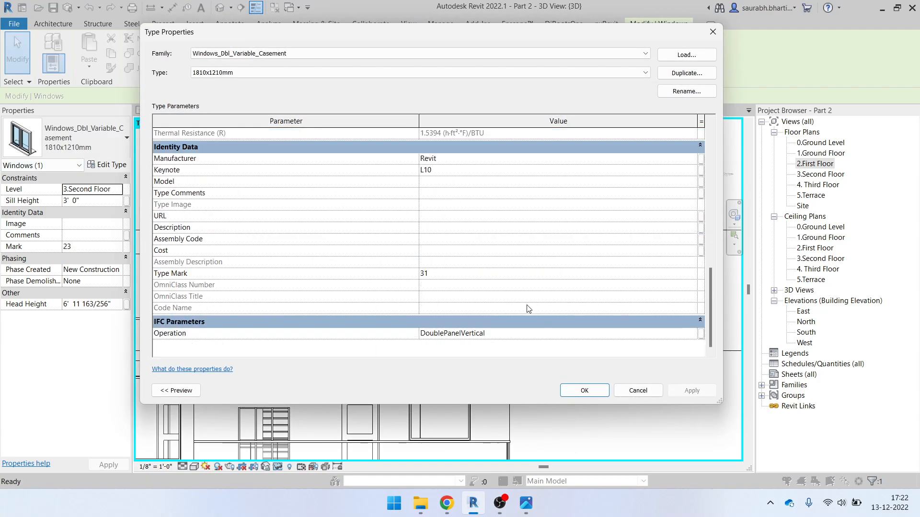
pyautogui.scroll(5, 438, 264)
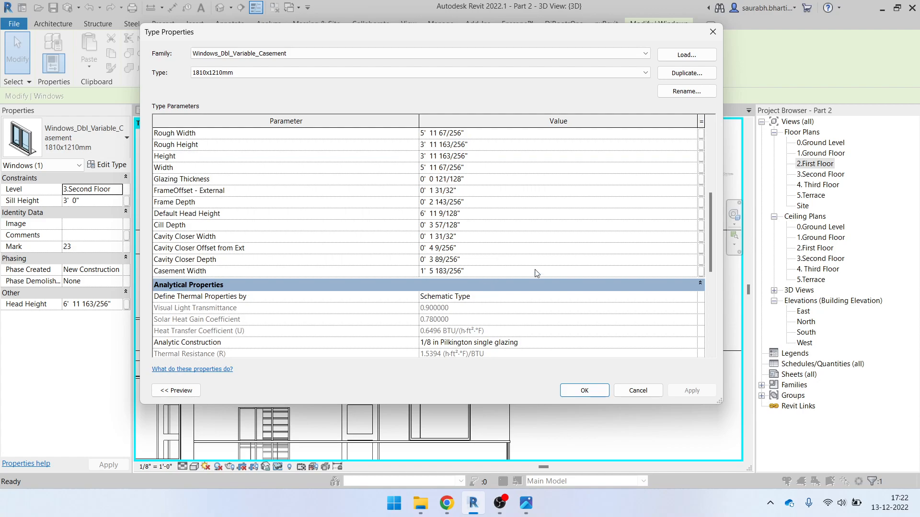
pyautogui.moveTo(711, 242); pyautogui.dragTo(718, 223)
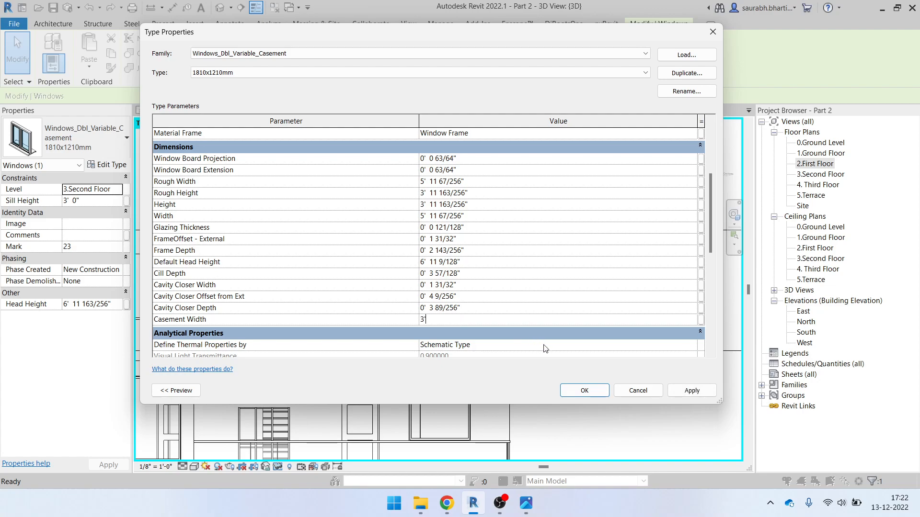
pyautogui.click(593, 390)
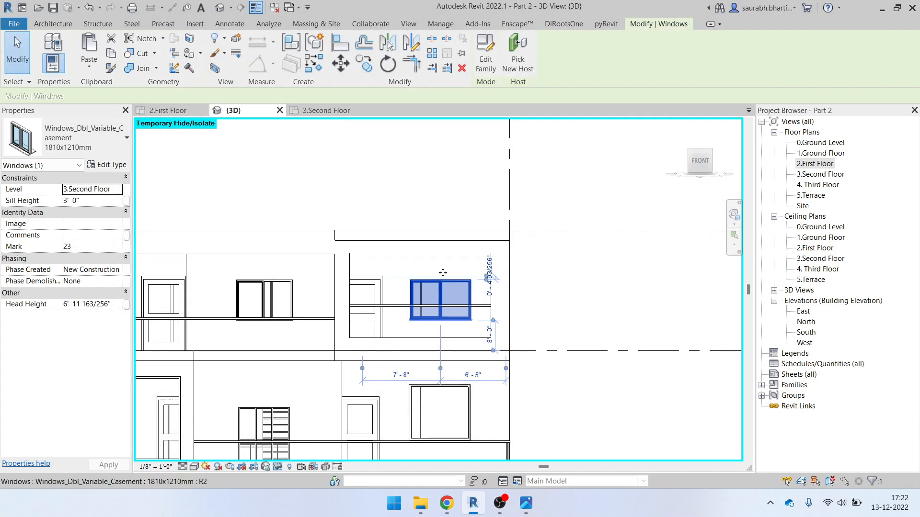
pyautogui.click(542, 303)
# Align a window up to the wall edge with the AL command
pyautogui.press('a')
pyautogui.press('l')
pyautogui.scroll(4, 389, 287)
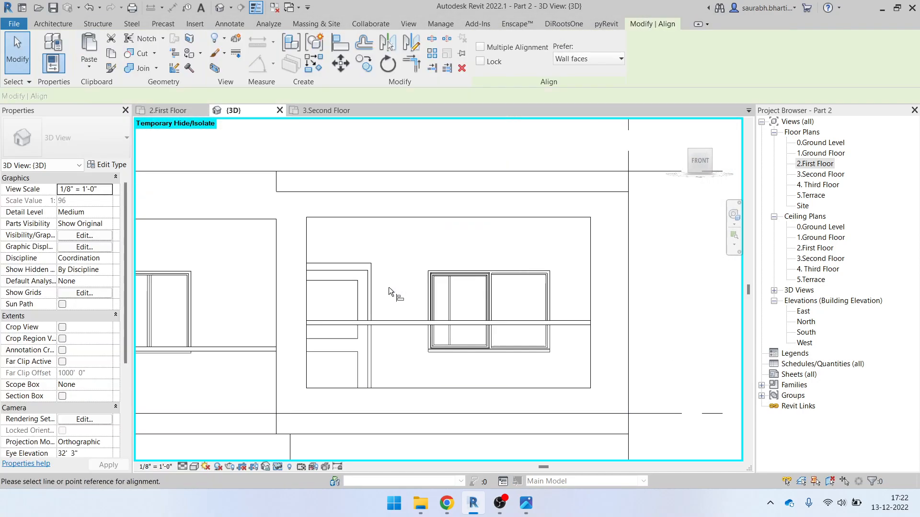
pyautogui.click(348, 256)
pyautogui.click(537, 264)
pyautogui.scroll(-4, 522, 314)
pyautogui.press('Escape')
pyautogui.scroll(-2, 542, 309)
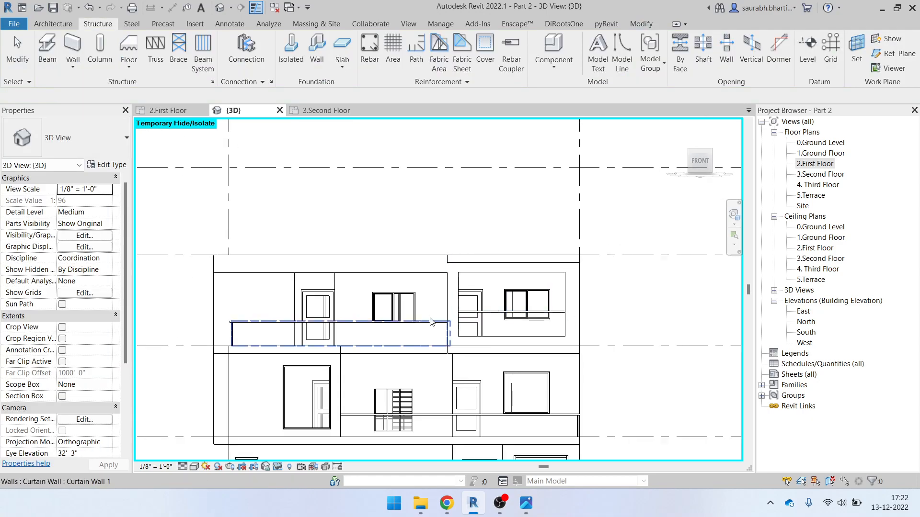
# Align the left window's top to the right window, and a window's top to the door below
pyautogui.press('a')
pyautogui.press('l')
pyautogui.scroll(3, 551, 286)
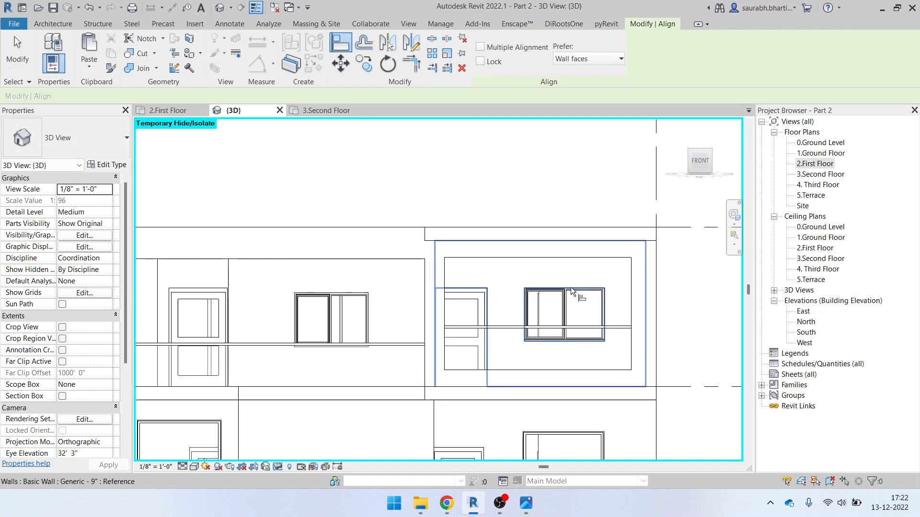
pyautogui.scroll(-2, 565, 290)
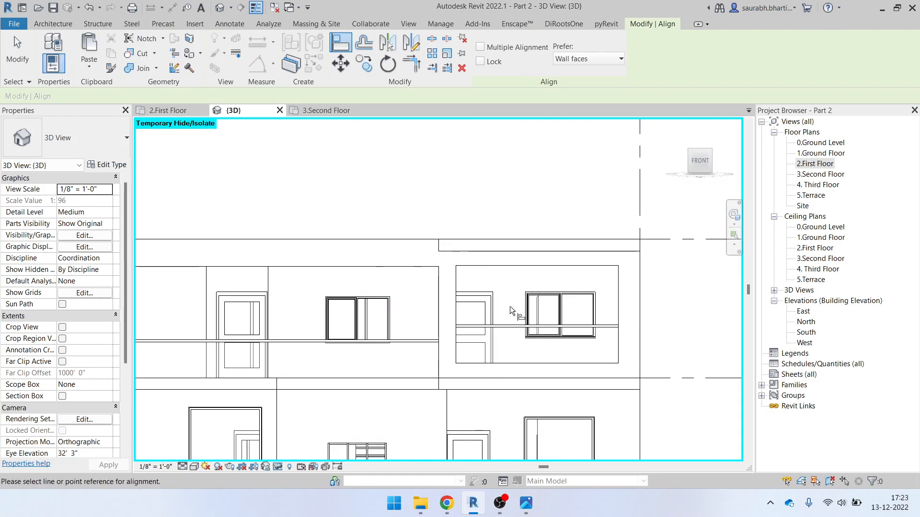
pyautogui.scroll(3, 540, 303)
pyautogui.click(576, 279)
pyautogui.click(174, 287)
pyautogui.scroll(-5, 465, 295)
pyautogui.scroll(-1, 418, 305)
pyautogui.moveTo(502, 380); pyautogui.dragTo(457, 325, button='middle')
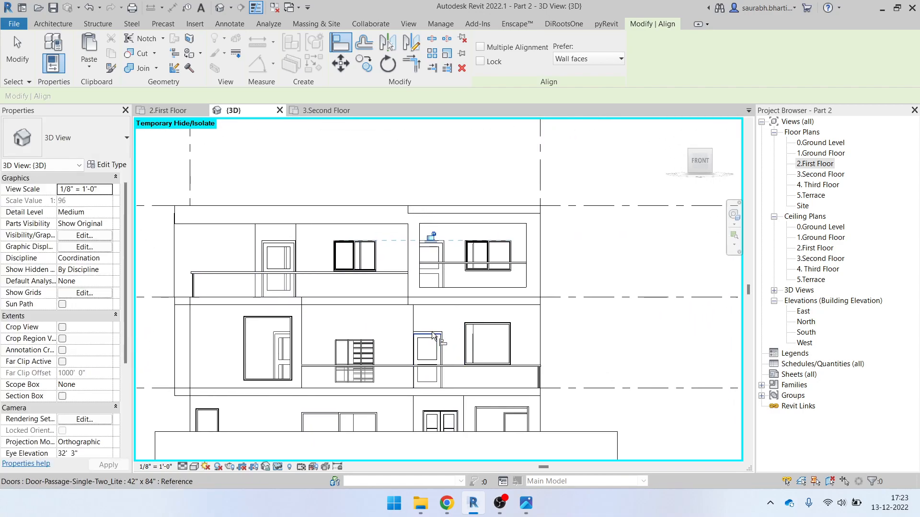
pyautogui.scroll(3, 433, 336)
pyautogui.click(552, 317)
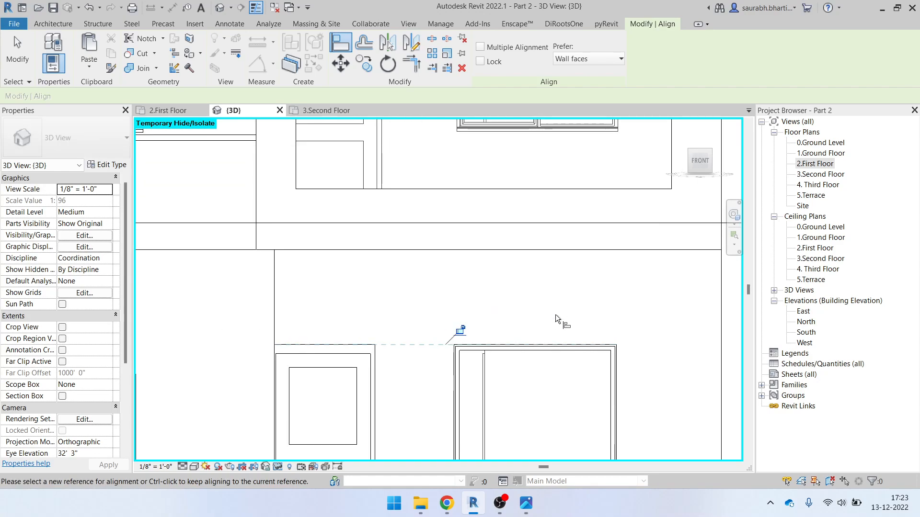
pyautogui.scroll(-1, 530, 367)
# Zoom into the reference photo's balcony window, then close the photo and exit Align
pyautogui.click(526, 504)
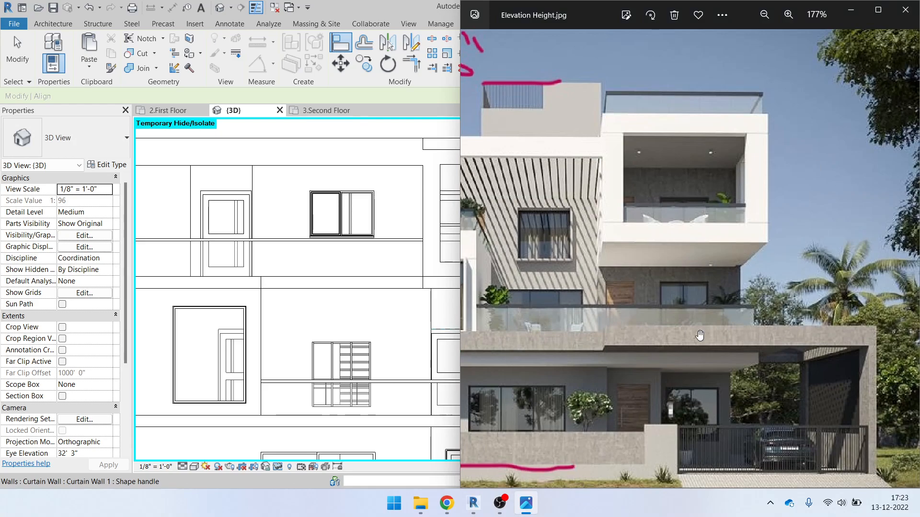
pyautogui.scroll(5, 697, 330)
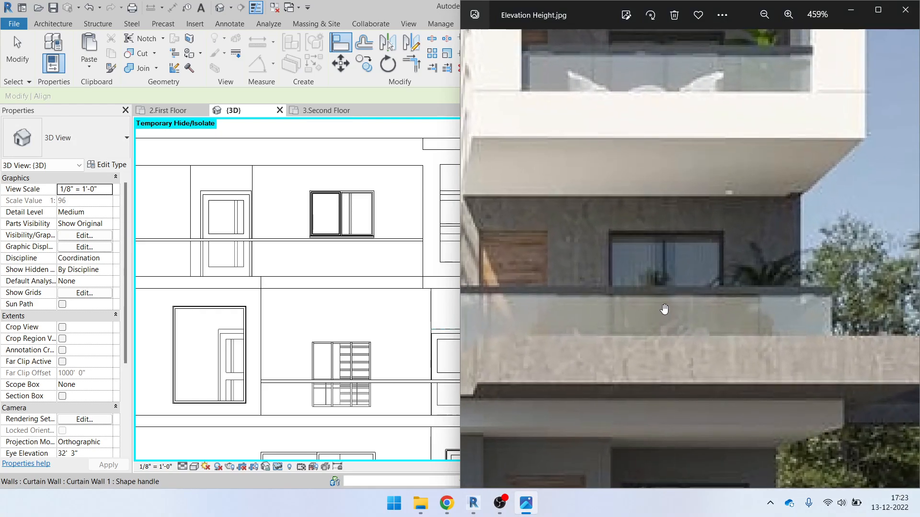
pyautogui.scroll(5, 664, 309)
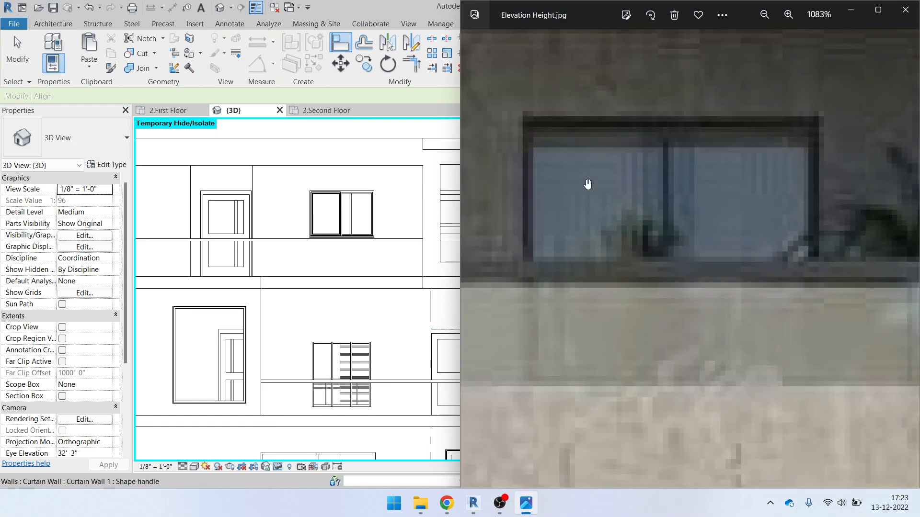
pyautogui.click(850, 10)
pyautogui.scroll(-1, 532, 340)
pyautogui.press('Escape')
# Select the balcony window in 3D and open the 2.First Floor plan at its opening
pyautogui.click(550, 338)
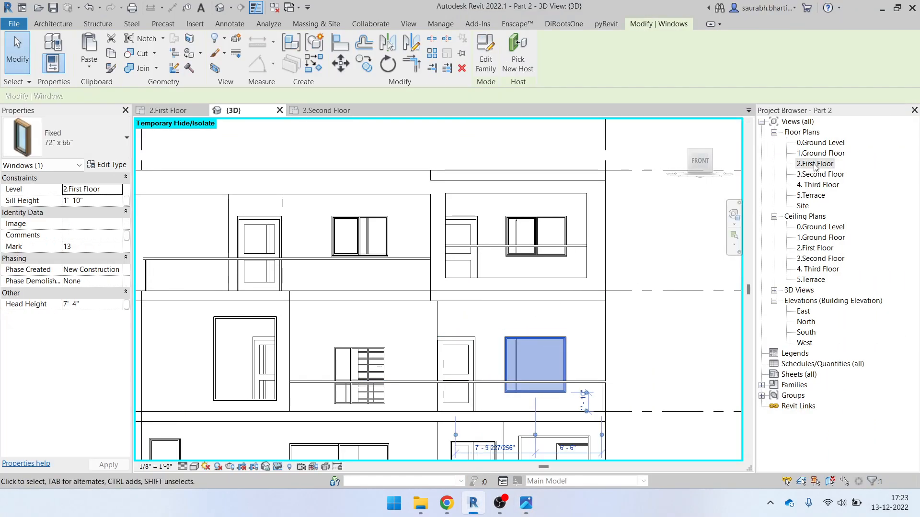
pyautogui.doubleClick(814, 164)
pyautogui.scroll(-1, 479, 369)
pyautogui.moveTo(479, 362); pyautogui.dragTo(467, 375, button='middle')
pyautogui.scroll(5, 460, 335)
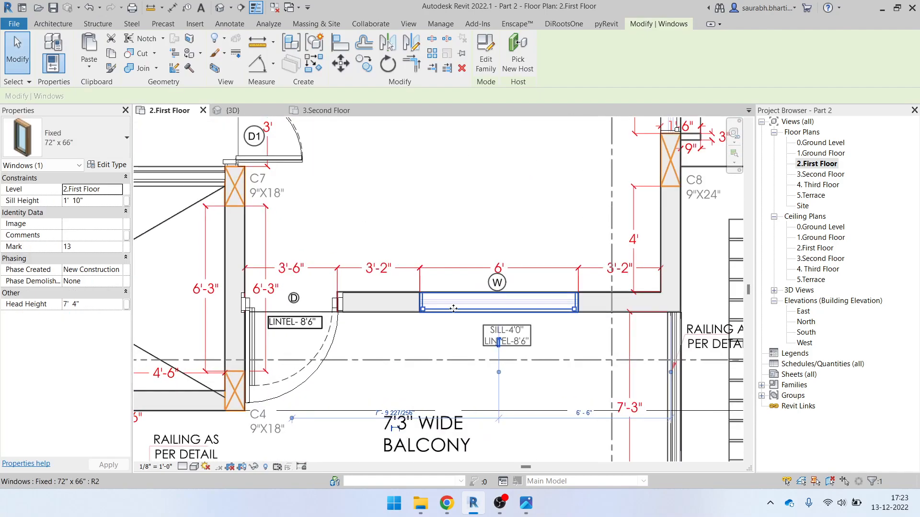
# Start a new wall using the Curtain Wall 1 type
pyautogui.press('Escape')
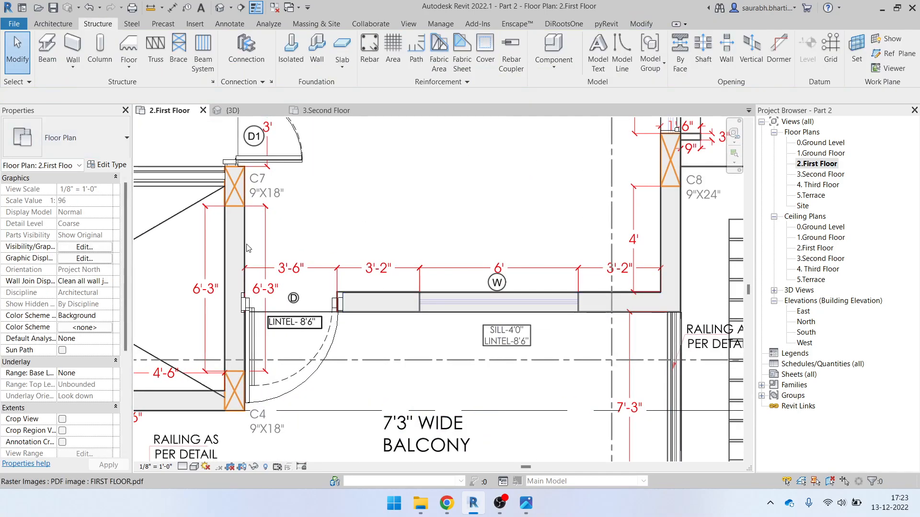
pyautogui.click(53, 24)
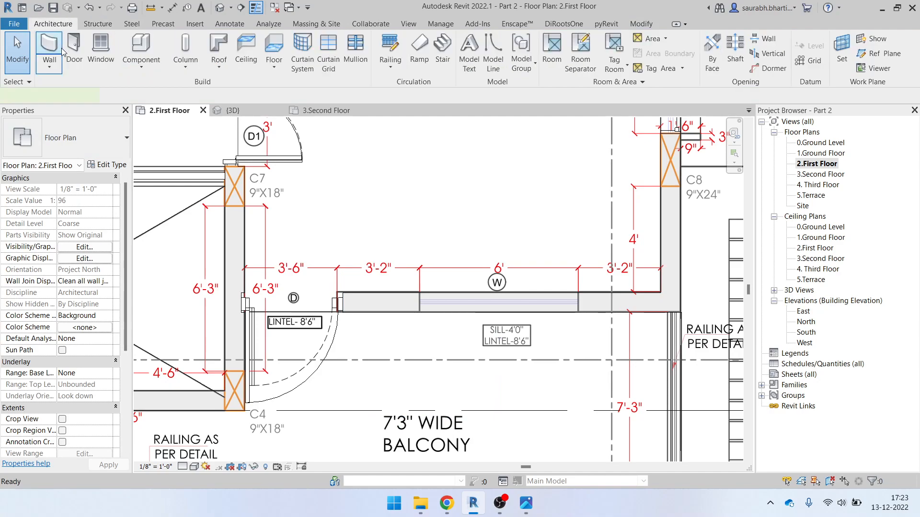
pyautogui.click(61, 49)
pyautogui.click(77, 165)
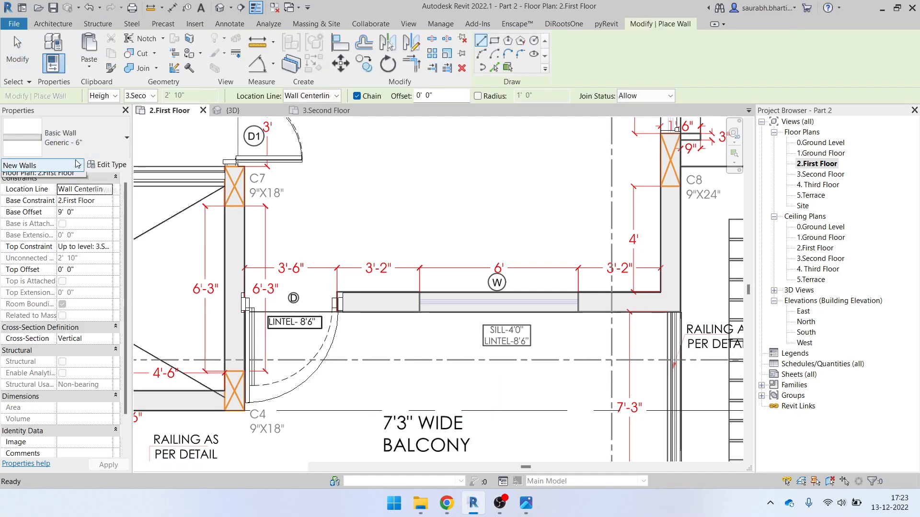
pyautogui.click(78, 165)
pyautogui.click(83, 147)
pyautogui.scroll(-5, 58, 339)
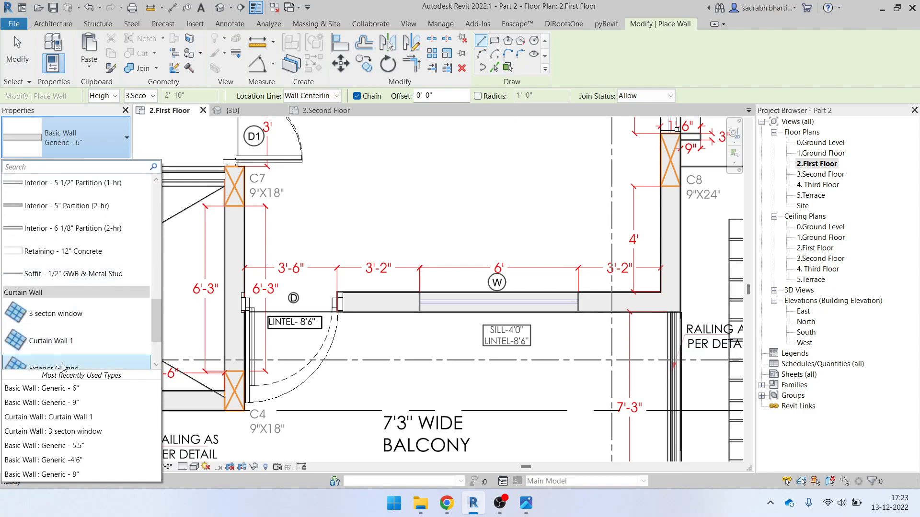
pyautogui.moveTo(58, 344)
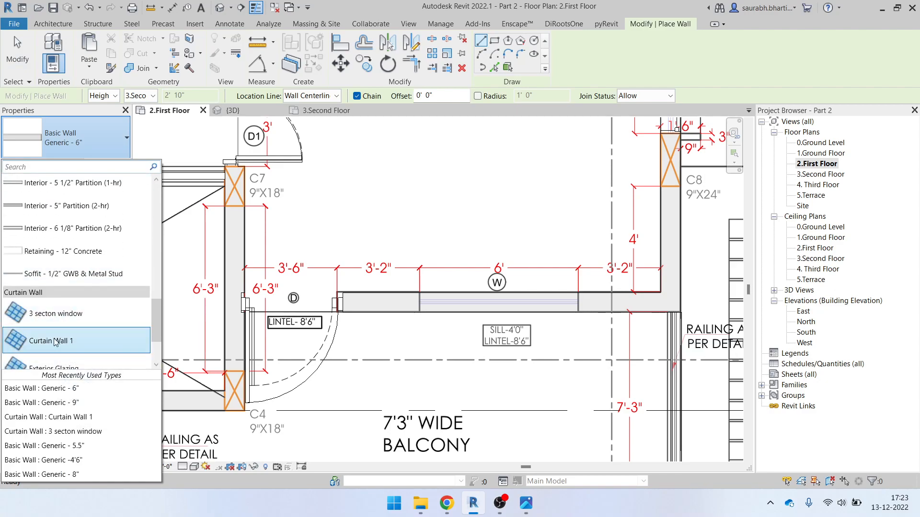
pyautogui.click(56, 342)
pyautogui.scroll(4, 420, 301)
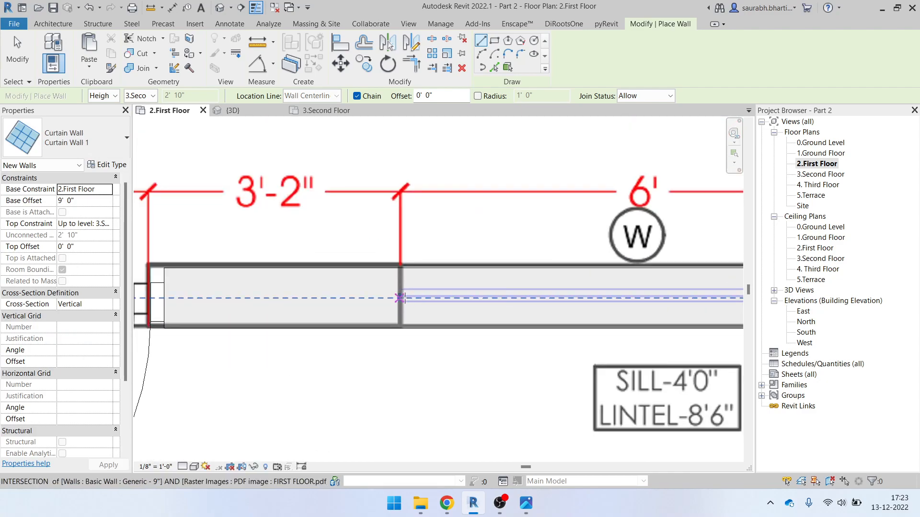
# Cancel a first wall attempt, set the top to 0.Ground Level, and reset the invalid height constraints
pyautogui.click(404, 298)
pyautogui.moveTo(674, 302); pyautogui.dragTo(390, 317, button='middle')
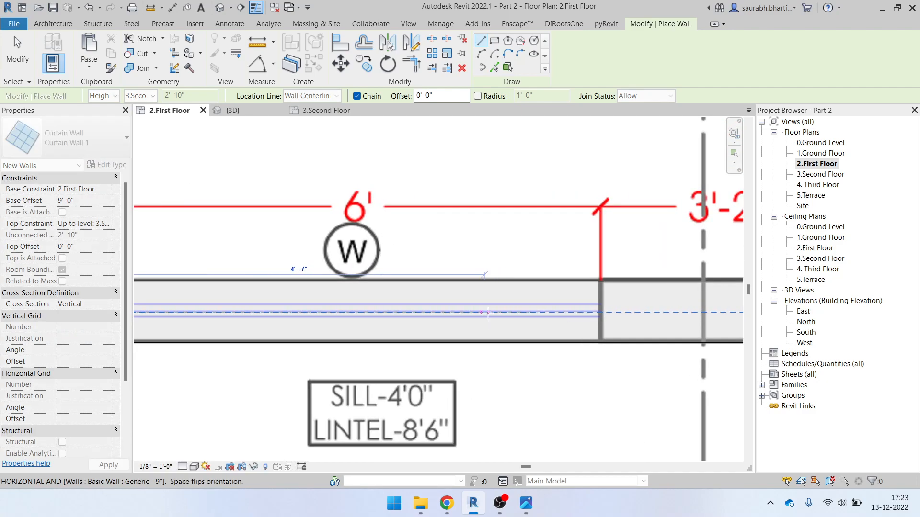
pyautogui.press('Escape')
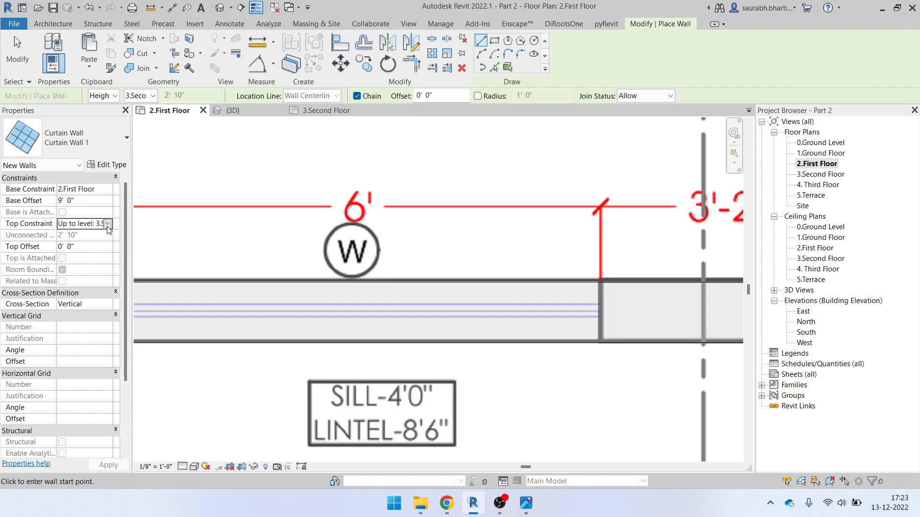
pyautogui.click(108, 226)
pyautogui.click(109, 235)
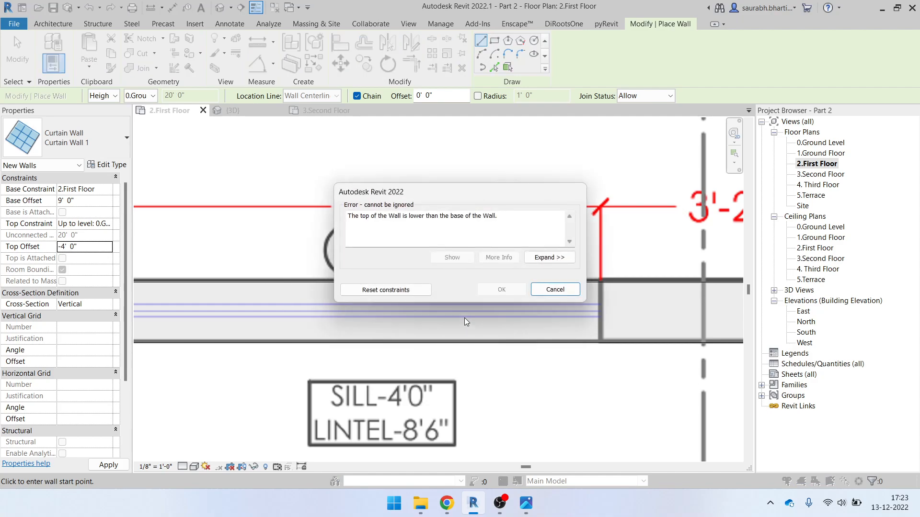
pyautogui.click(407, 294)
pyautogui.moveTo(214, 288); pyautogui.dragTo(332, 295, button='middle')
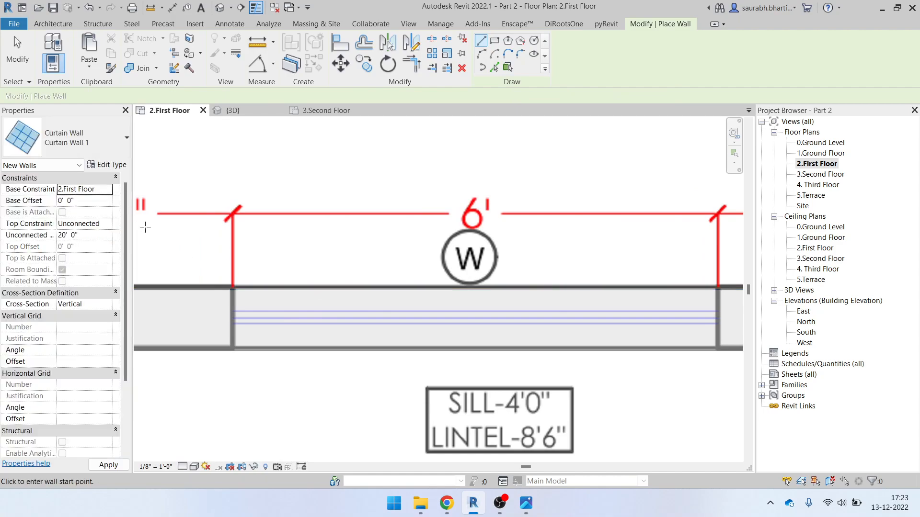
# Set Base Offset to 0 and draw the curtain wall across the 6' balcony opening
pyautogui.click(99, 200)
pyautogui.write('0')
pyautogui.scroll(1, 231, 319)
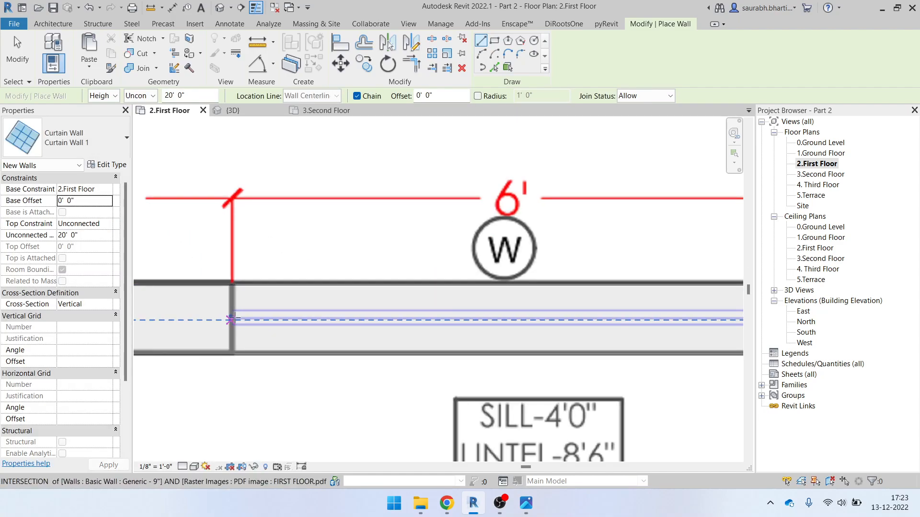
pyautogui.click(231, 320)
pyautogui.scroll(-1, 319, 314)
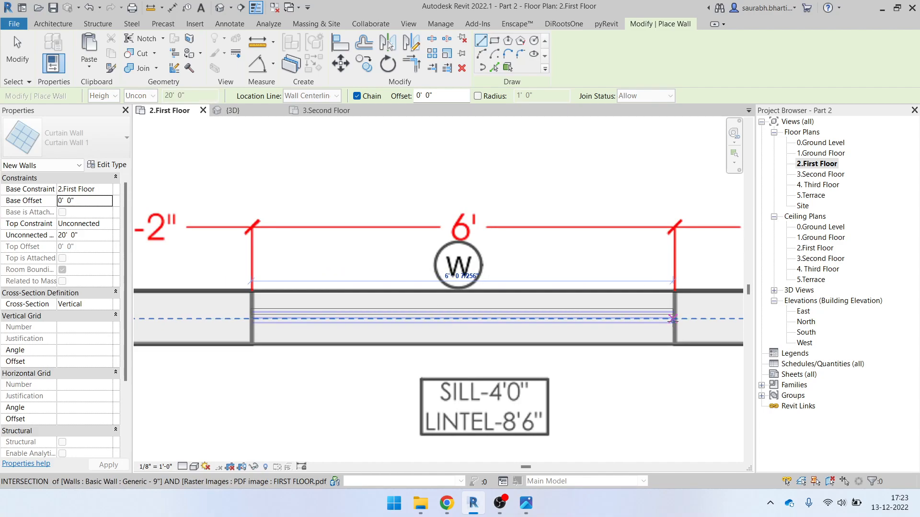
pyautogui.click(673, 319)
pyautogui.press('Escape')
pyautogui.press('Escape')
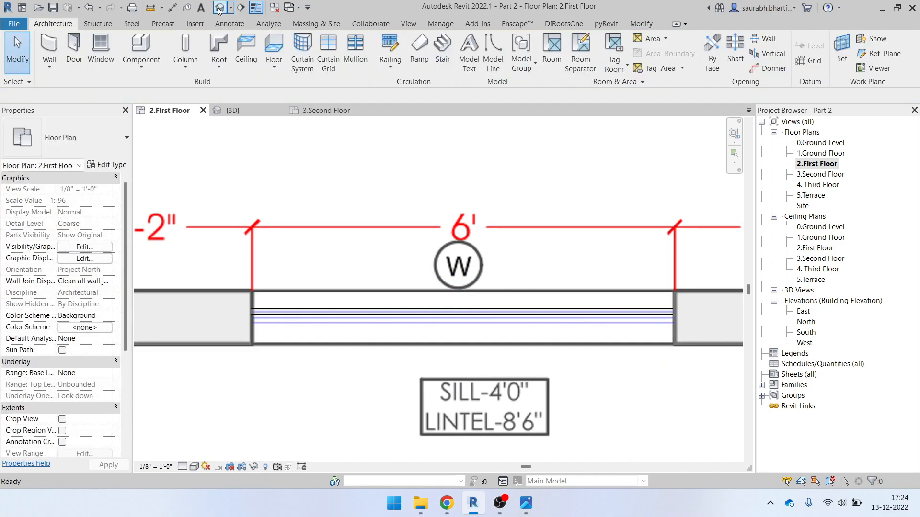
# In 3D, set the curtain wall's top to 3.Second Floor with a -4' 0" offset, then select the neighbouring door
pyautogui.click(233, 111)
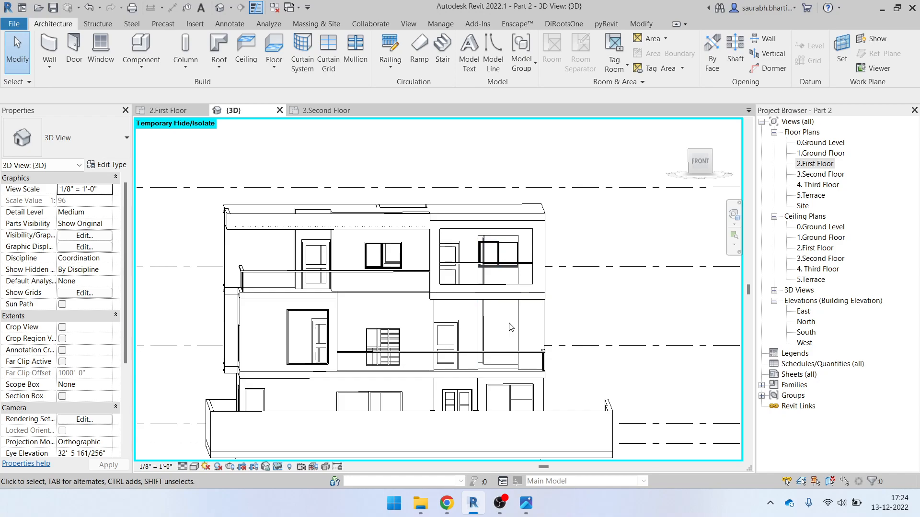
pyautogui.click(507, 352)
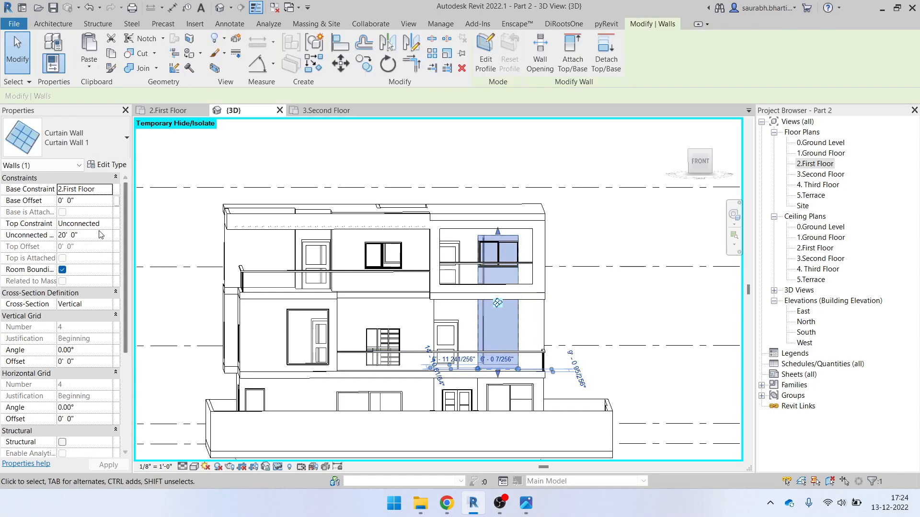
pyautogui.click(106, 224)
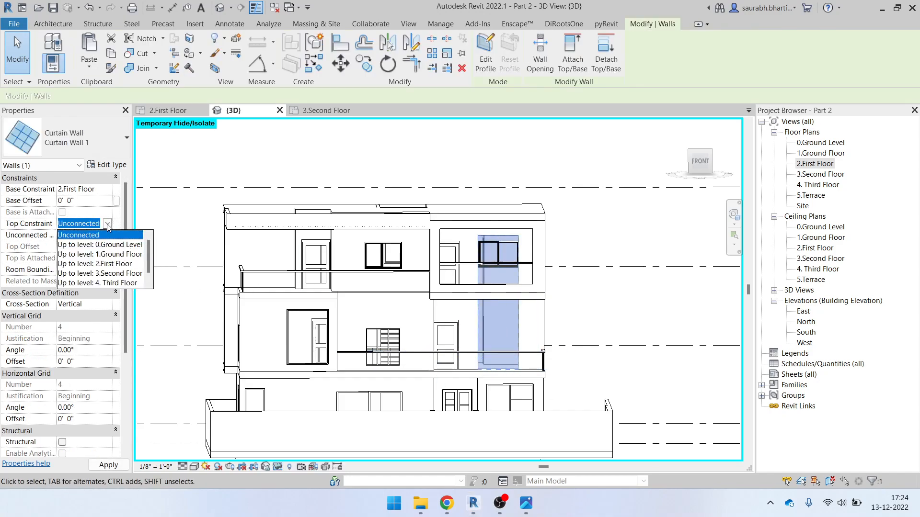
pyautogui.click(106, 234)
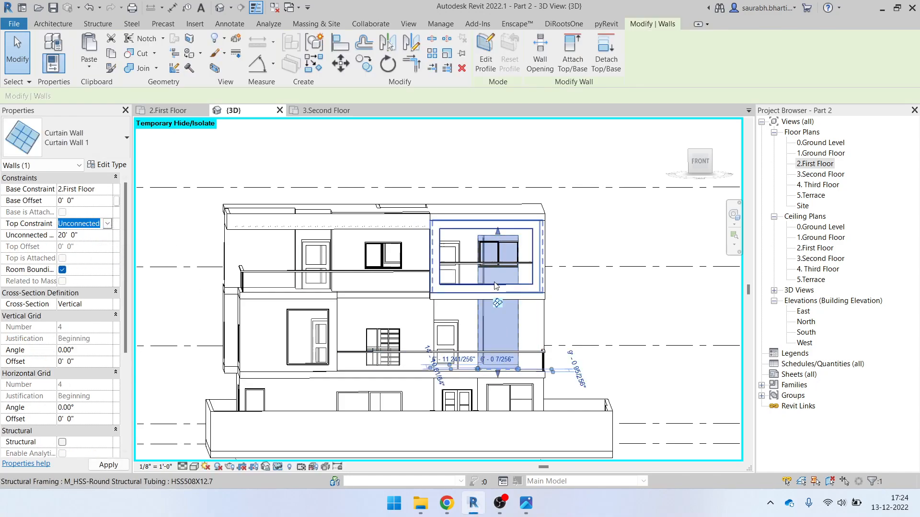
pyautogui.click(108, 224)
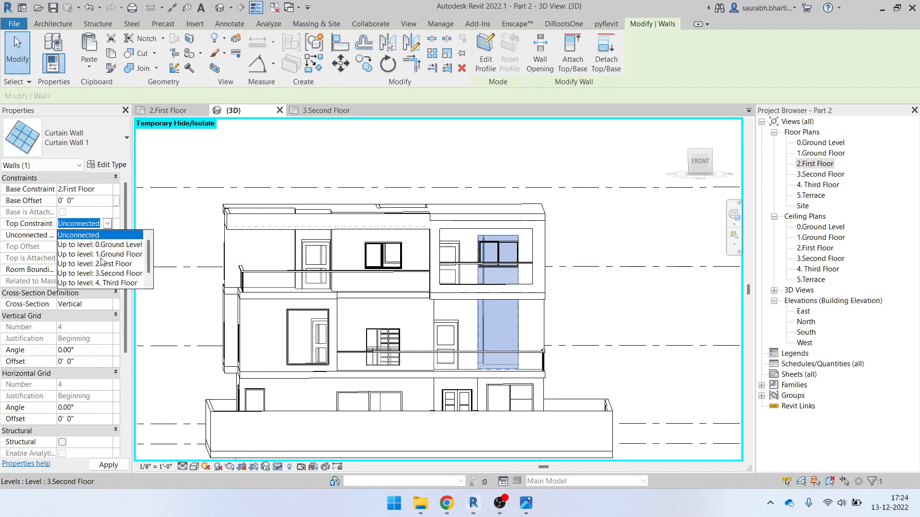
pyautogui.click(102, 274)
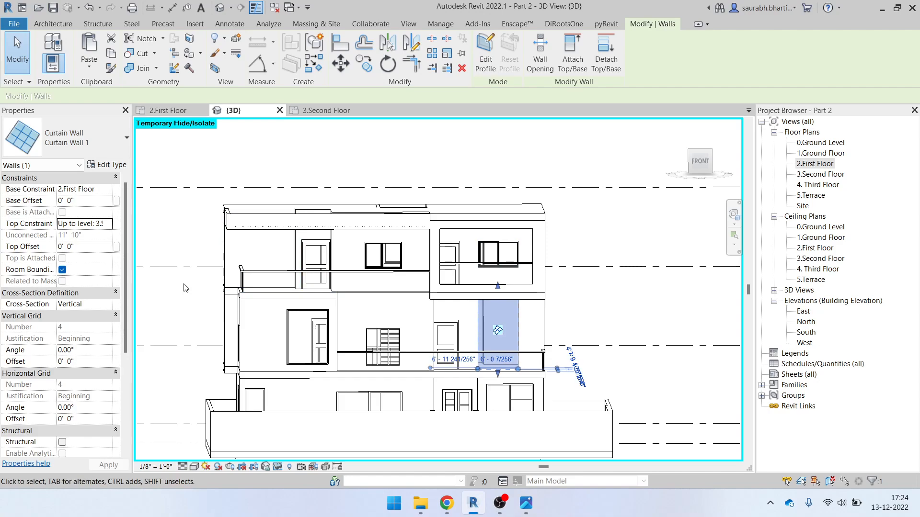
pyautogui.click(93, 247)
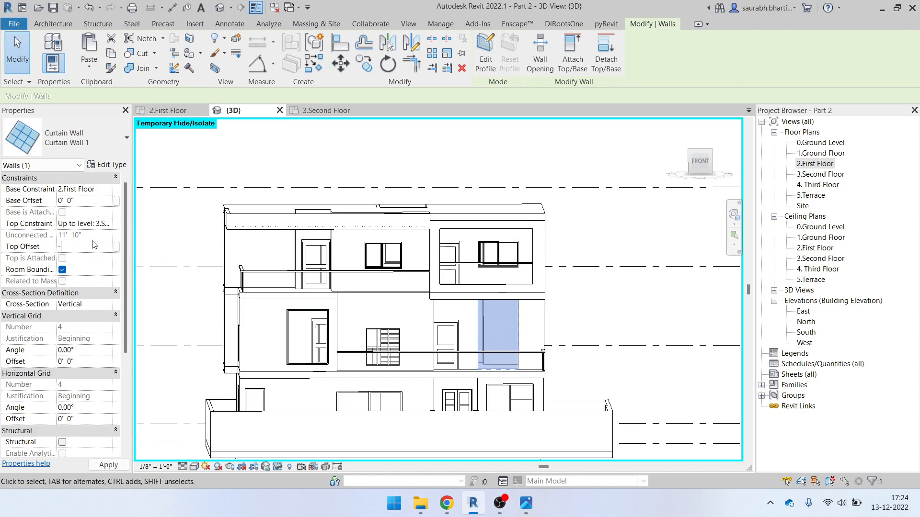
pyautogui.scroll(4, 551, 333)
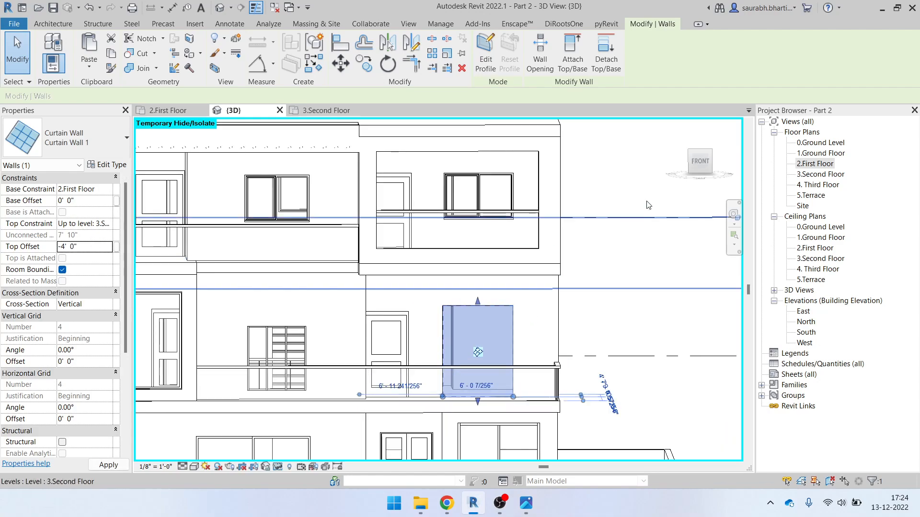
pyautogui.scroll(3, 455, 266)
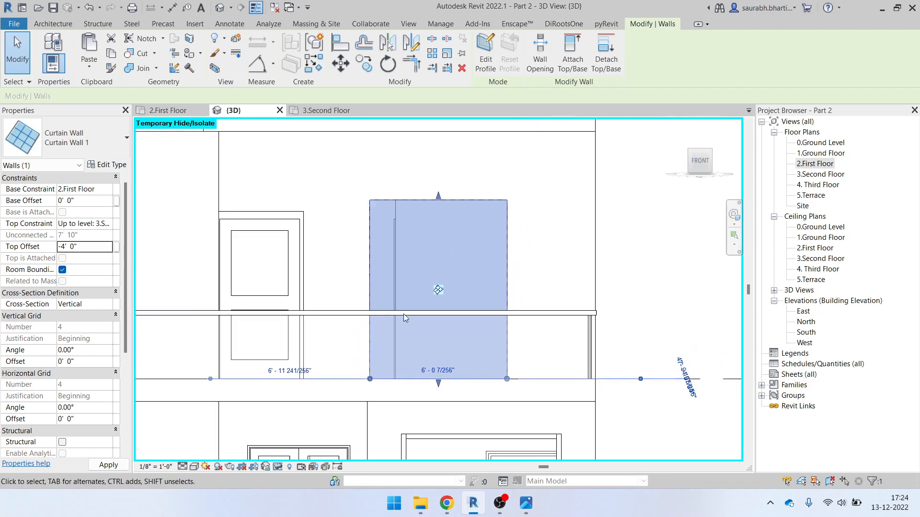
pyautogui.click(263, 219)
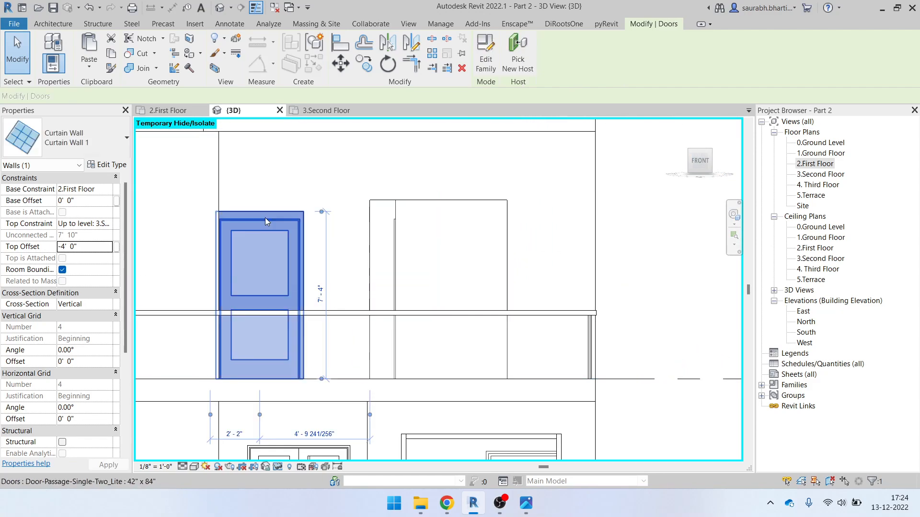
# Use AL to align the curtain wall's top edge to the door head, then orbit the view
pyautogui.press('a')
pyautogui.press('l')
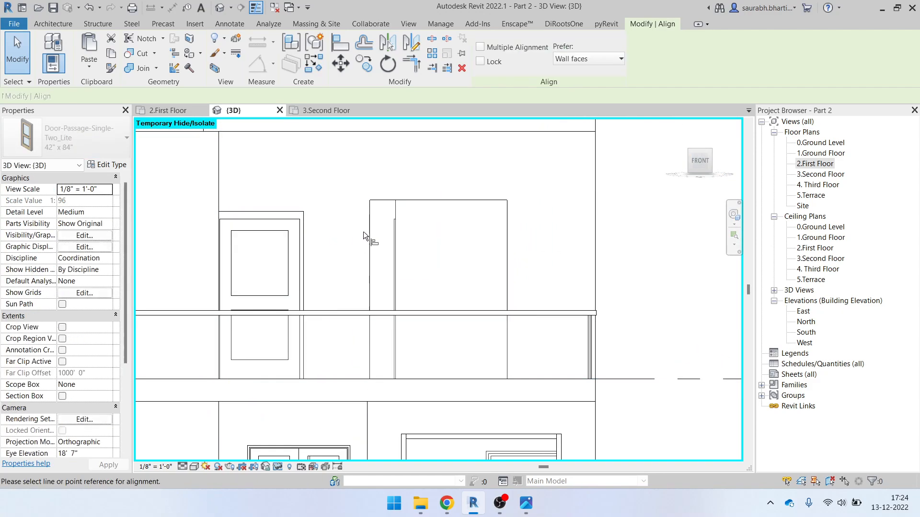
pyautogui.click(263, 212)
pyautogui.click(423, 200)
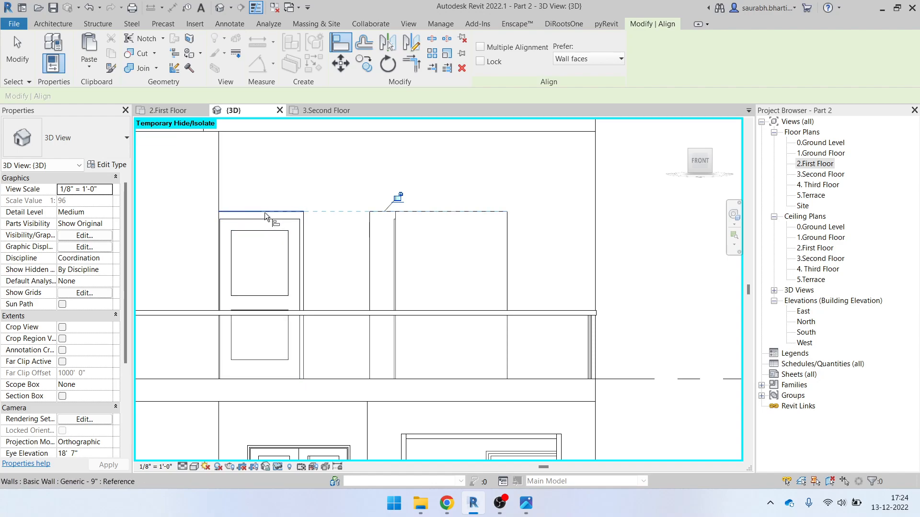
pyautogui.scroll(-2, 463, 237)
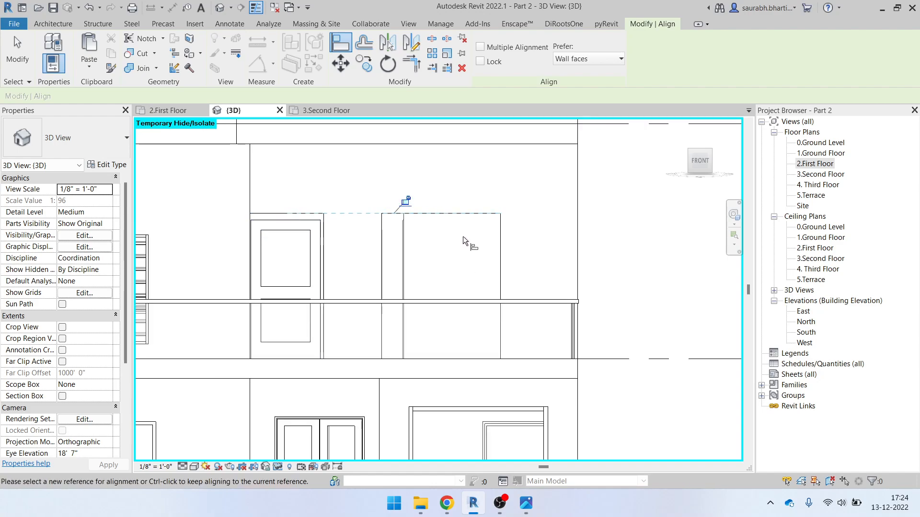
pyautogui.press('Escape')
pyautogui.scroll(-2, 448, 231)
pyautogui.keyDown('shift'); pyautogui.moveTo(448, 234); pyautogui.dragTo(444, 309, button='middle'); pyautogui.keyUp('shift')
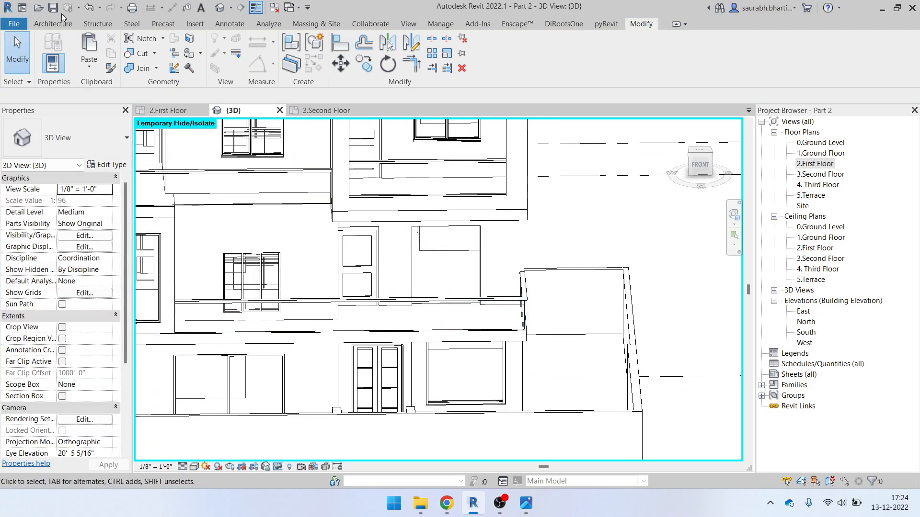
# Add a vertical curtain grid line at the balcony curtain wall's panel midpoint
pyautogui.click(53, 24)
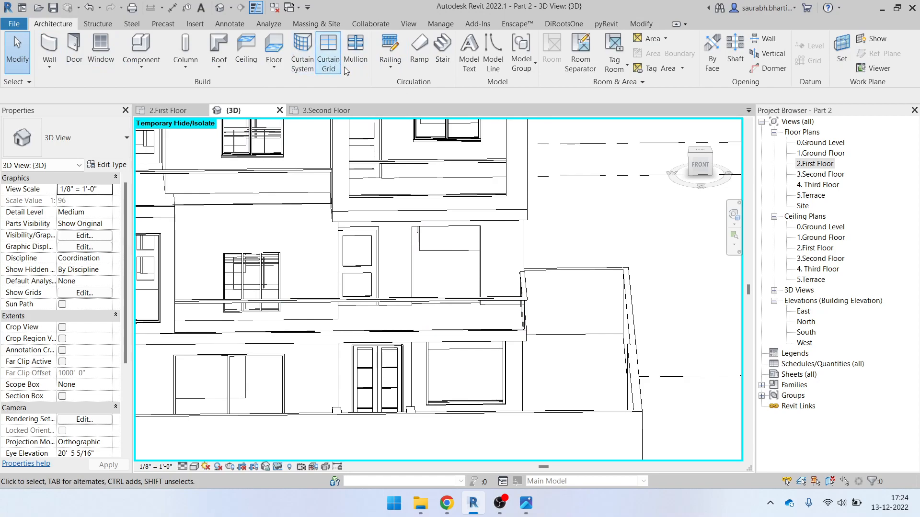
pyautogui.click(324, 62)
pyautogui.scroll(3, 416, 234)
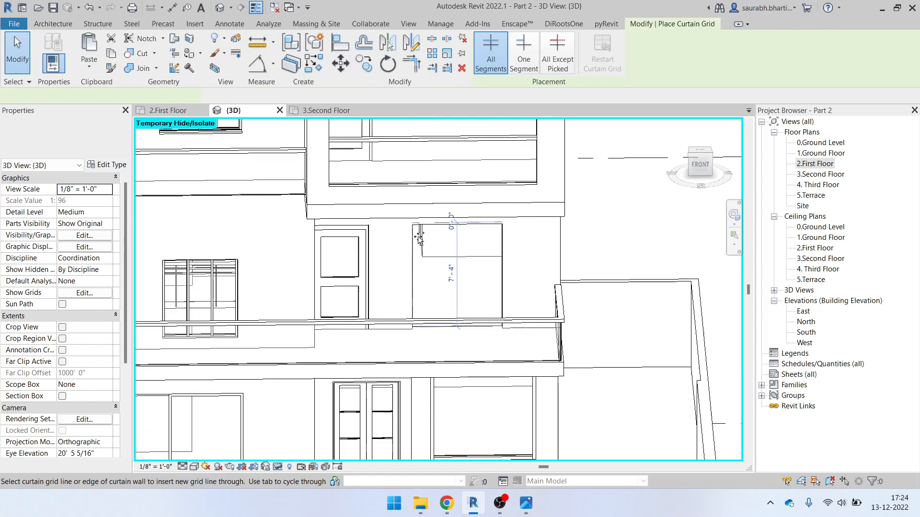
pyautogui.keyDown('shift'); pyautogui.moveTo(471, 291); pyautogui.dragTo(470, 345, button='middle'); pyautogui.keyUp('shift')
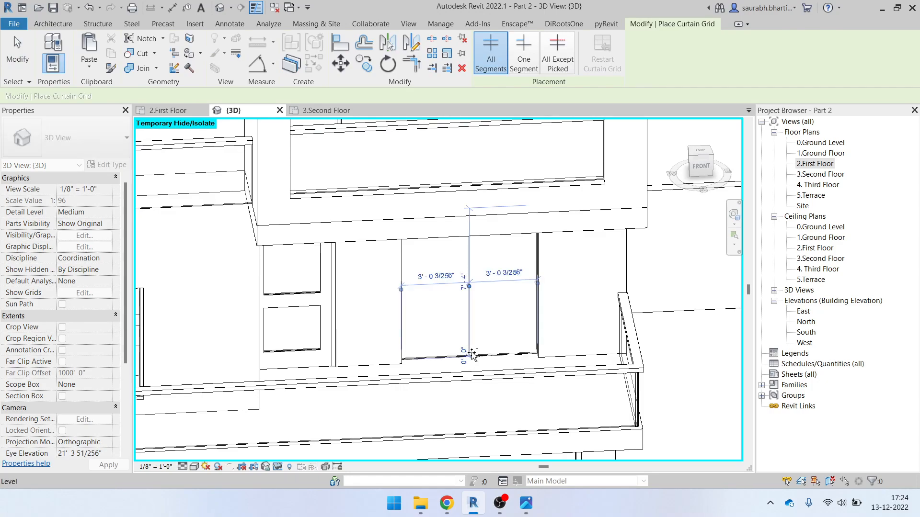
pyautogui.click(472, 354)
pyautogui.scroll(-3, 459, 303)
pyautogui.press('Escape')
pyautogui.keyDown('shift'); pyautogui.moveTo(480, 330); pyautogui.dragTo(475, 261, button='middle'); pyautogui.keyUp('shift')
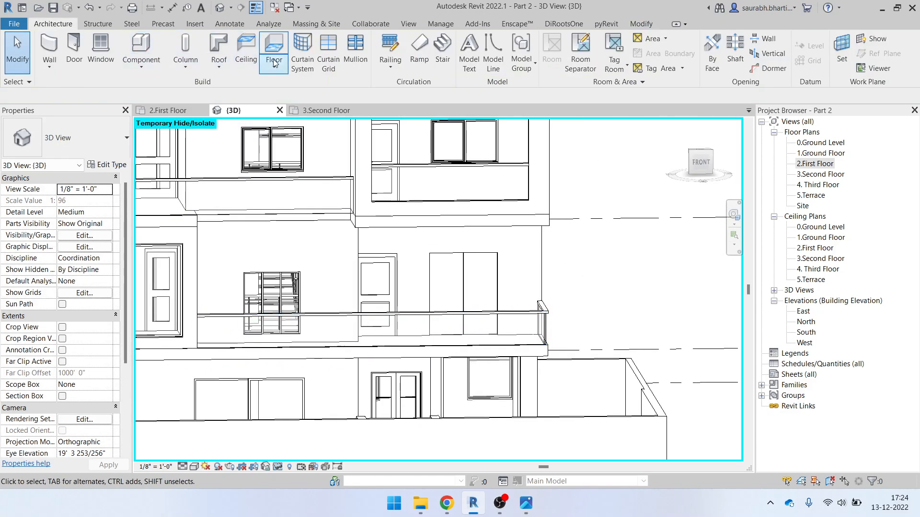
# Place Rectangular 1.5" x 2.5" mullions on all grid lines of the curtain wall
pyautogui.click(369, 68)
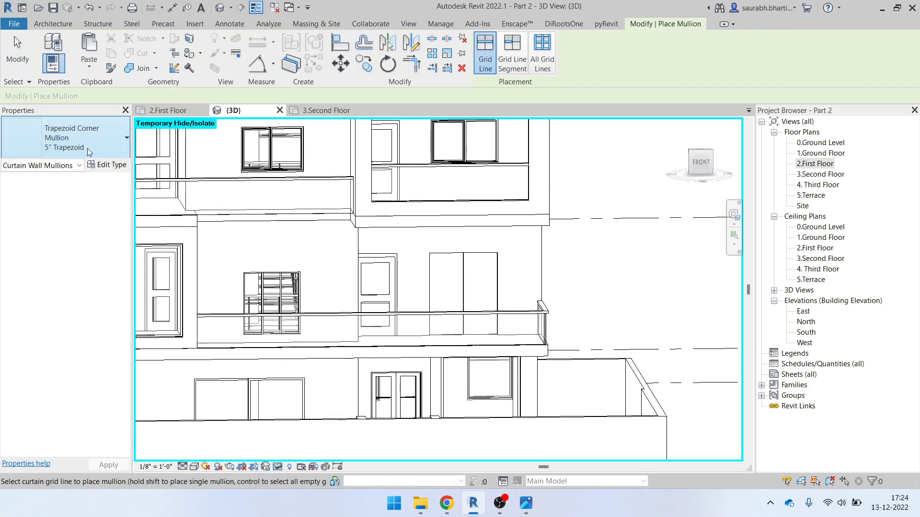
pyautogui.click(72, 138)
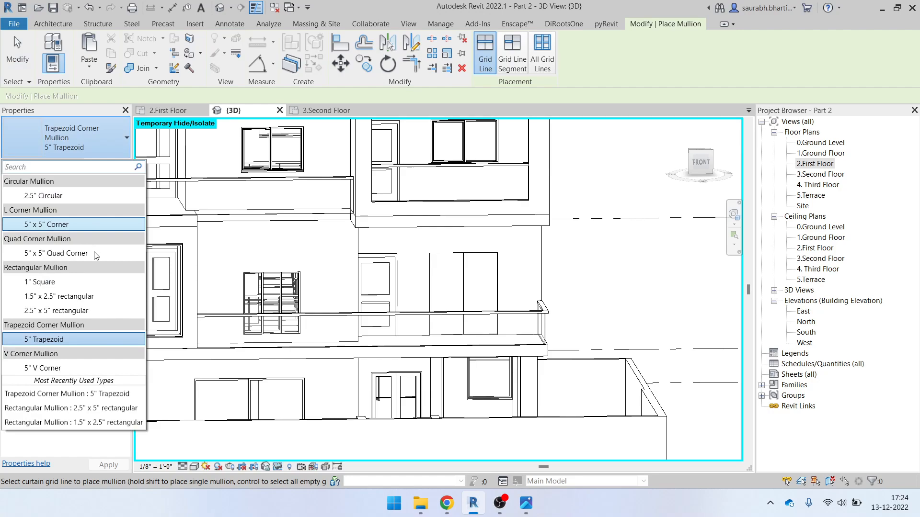
pyautogui.click(62, 283)
pyautogui.click(56, 140)
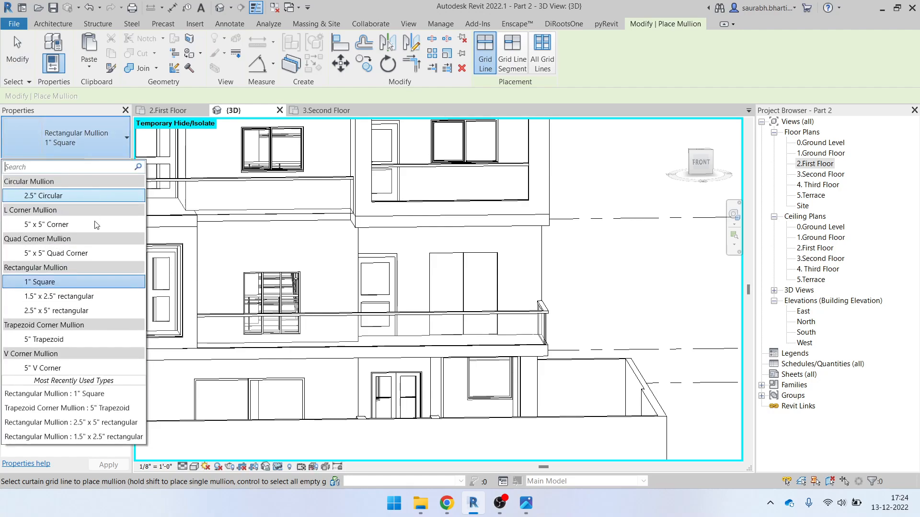
pyautogui.click(62, 297)
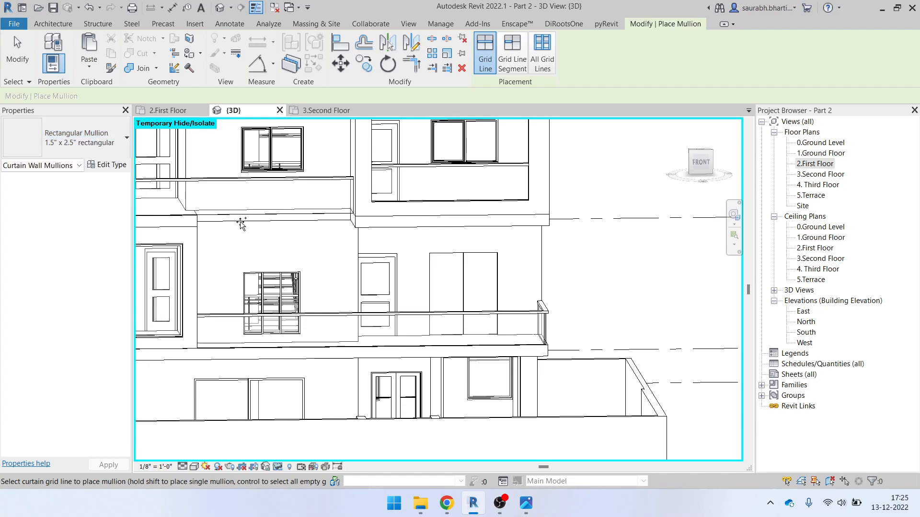
pyautogui.click(543, 47)
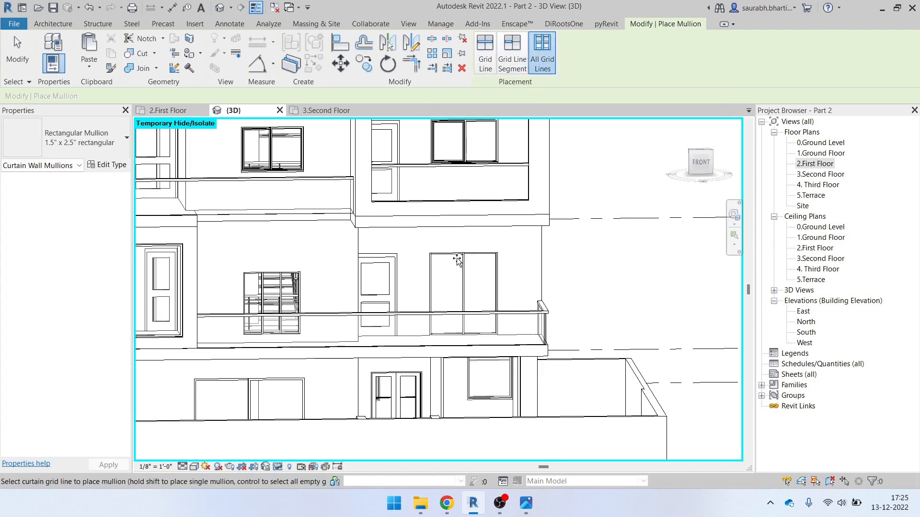
pyautogui.scroll(-5, 465, 276)
# Finish placing mullions and compare the model's sides against the reference elevation image
pyautogui.press('Escape')
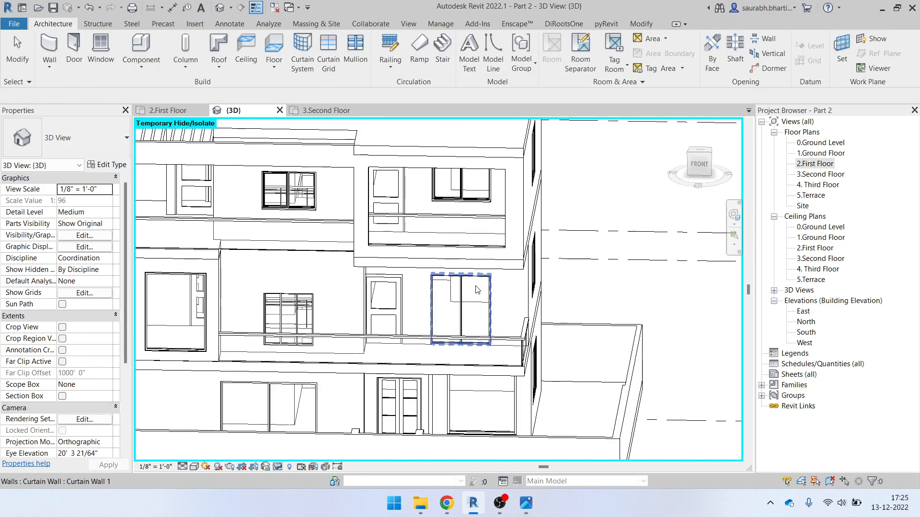
pyautogui.keyDown('shift'); pyautogui.moveTo(476, 342); pyautogui.dragTo(500, 341, button='middle'); pyautogui.keyUp('shift')
pyautogui.click(528, 506)
pyautogui.click(529, 507)
pyautogui.scroll(-1, 454, 331)
pyautogui.keyDown('shift'); pyautogui.moveTo(511, 357); pyautogui.dragTo(479, 368, button='middle'); pyautogui.keyUp('shift')
pyautogui.scroll(4, 309, 217)
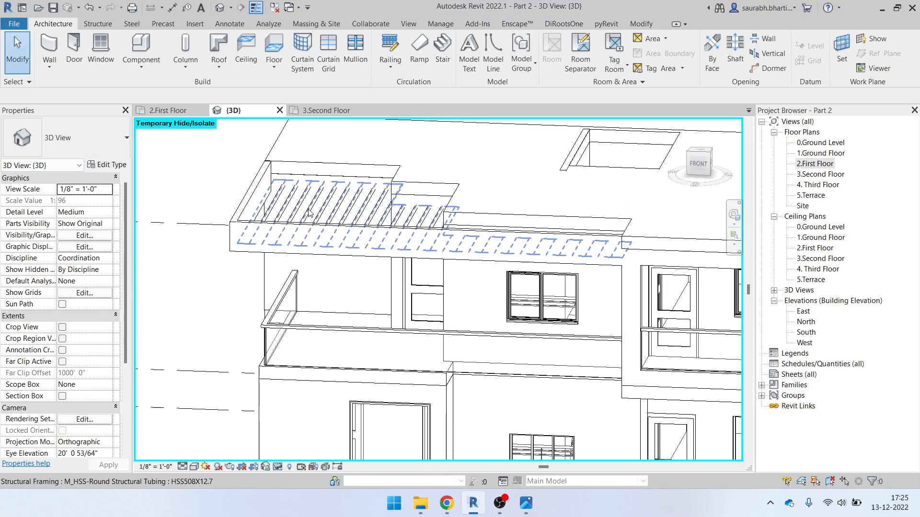
# Set the rooftop trellis beam system's elevation to 11' 0", checking the Third Floor level height
pyautogui.click(297, 197)
pyautogui.keyDown('shift'); pyautogui.moveTo(297, 196); pyautogui.dragTo(345, 213, button='middle'); pyautogui.keyUp('shift')
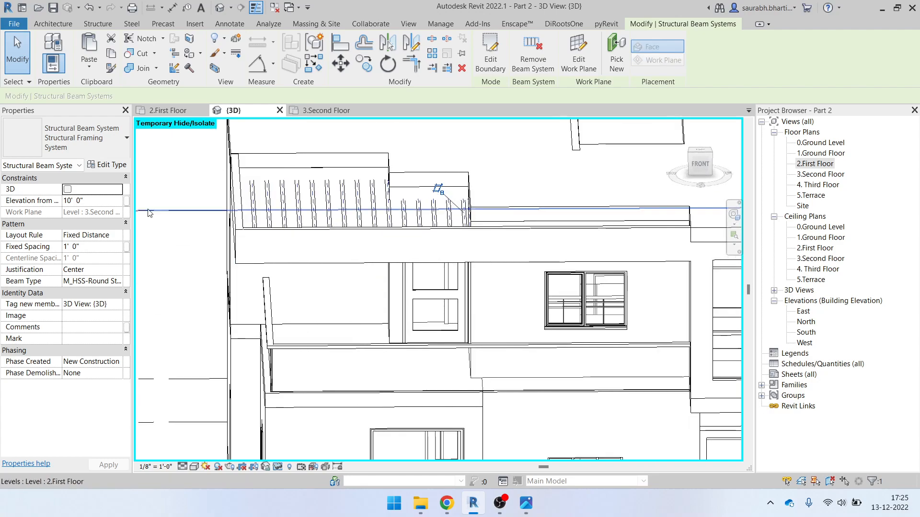
pyautogui.click(94, 200)
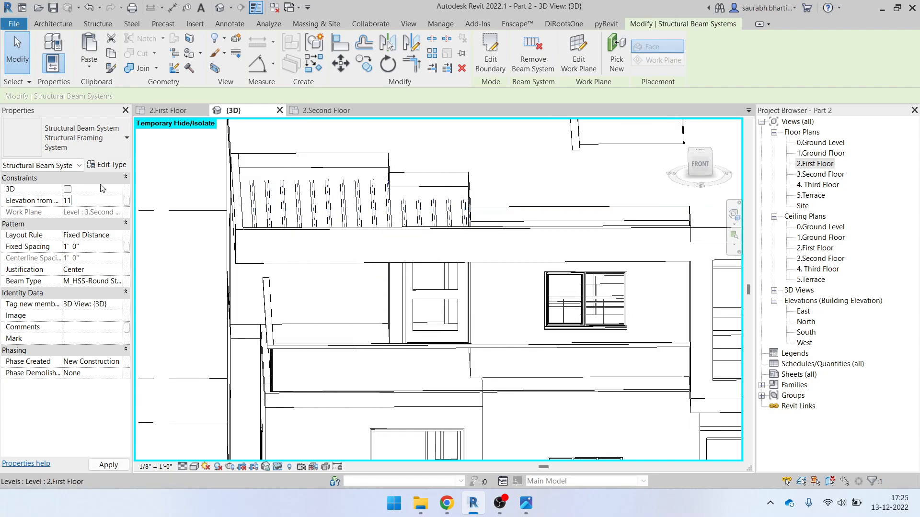
pyautogui.keyDown('shift'); pyautogui.moveTo(381, 217); pyautogui.dragTo(438, 244, button='middle'); pyautogui.keyUp('shift')
pyautogui.click(334, 140)
pyautogui.scroll(-3, 334, 202)
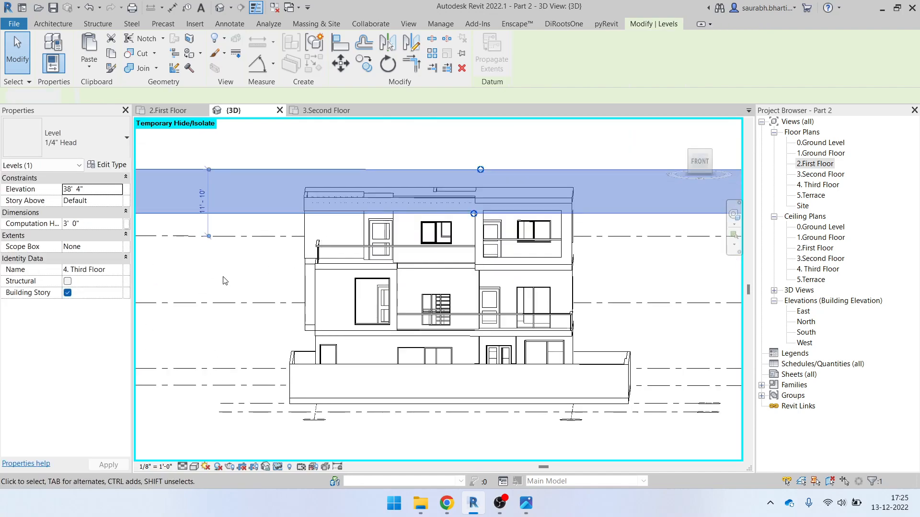
pyautogui.click(223, 281)
pyautogui.keyDown('shift'); pyautogui.moveTo(224, 281); pyautogui.dragTo(301, 351, button='middle'); pyautogui.keyUp('shift')
pyautogui.scroll(5, 328, 198)
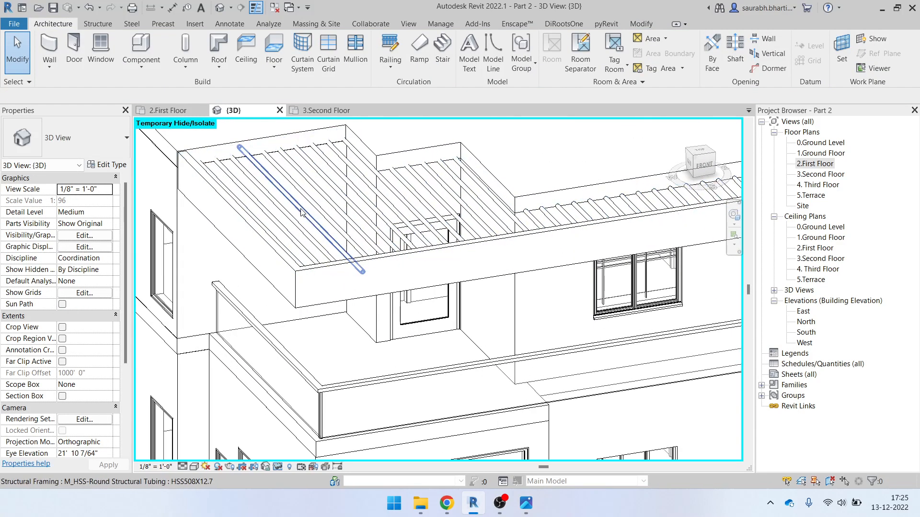
pyautogui.scroll(2, 328, 197)
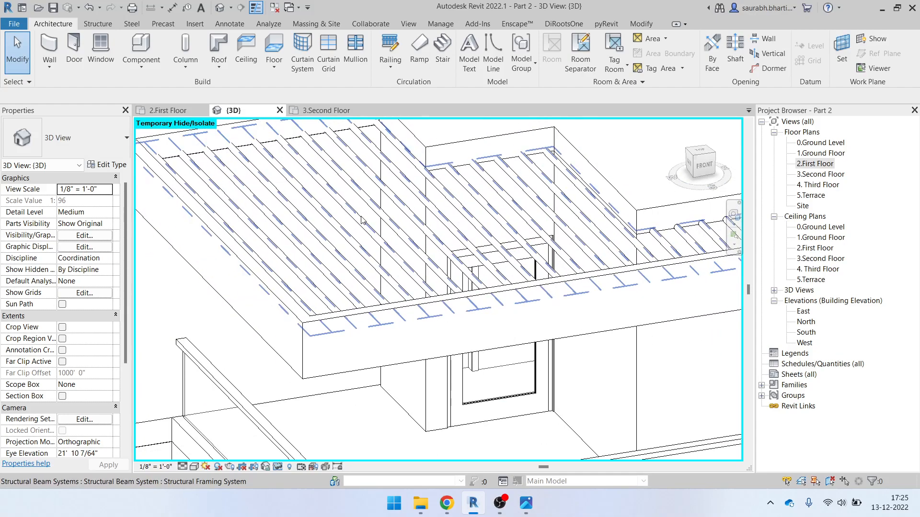
pyautogui.scroll(-3, 428, 224)
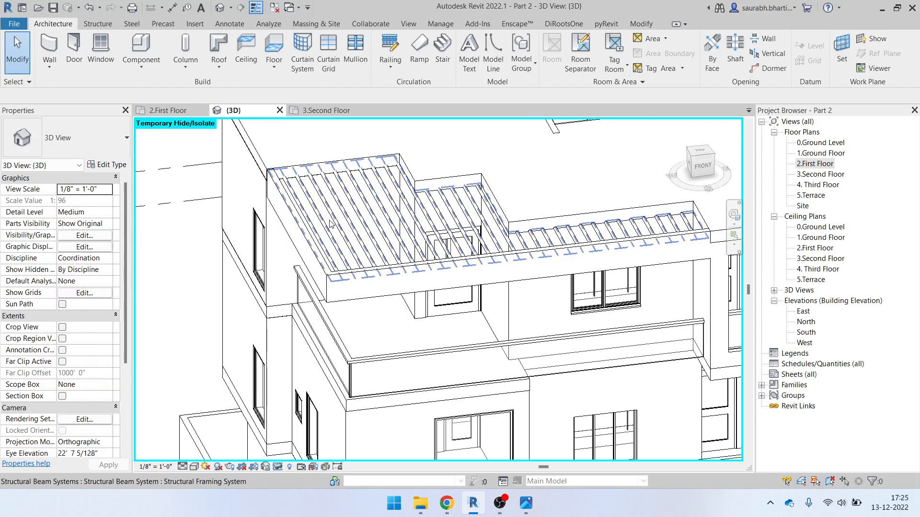
pyautogui.moveTo(660, 257); pyautogui.dragTo(436, 267, button='middle')
pyautogui.scroll(-3, 437, 267)
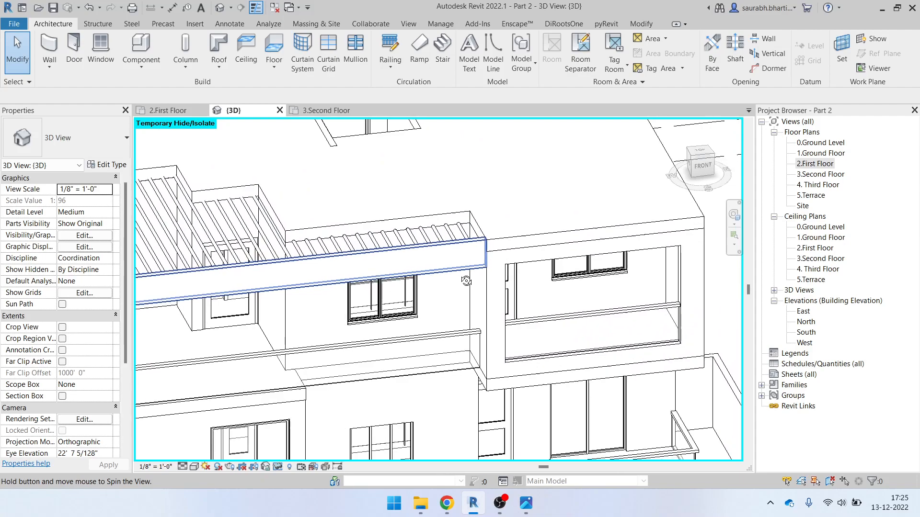
# Adjust the beam spacing, then switch the layout rule to Fixed Number with 30 beams
pyautogui.click(312, 230)
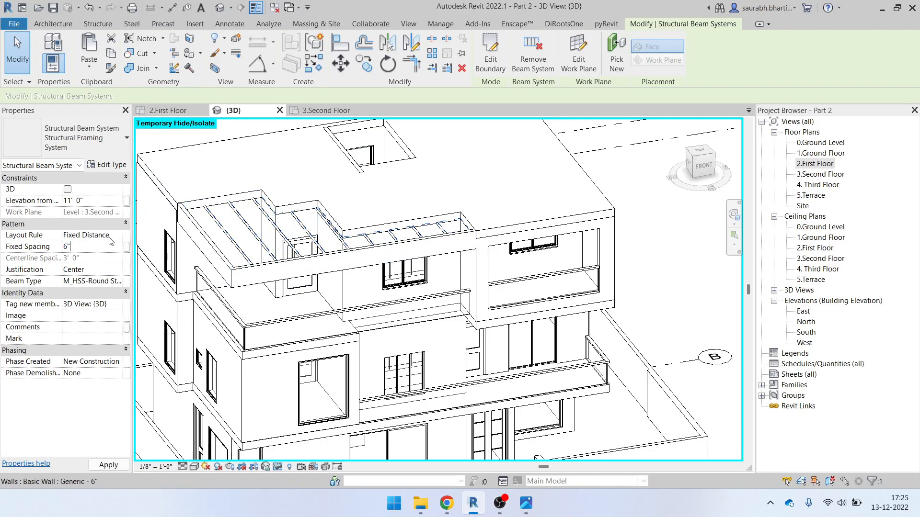
pyautogui.keyDown('shift'); pyautogui.moveTo(352, 270); pyautogui.dragTo(395, 287, button='middle'); pyautogui.keyUp('shift')
pyautogui.scroll(3, 235, 244)
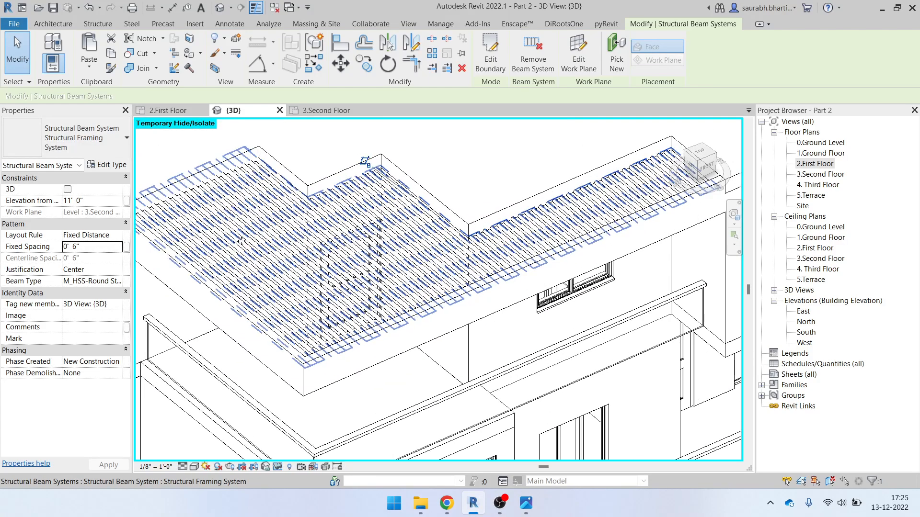
pyautogui.click(109, 239)
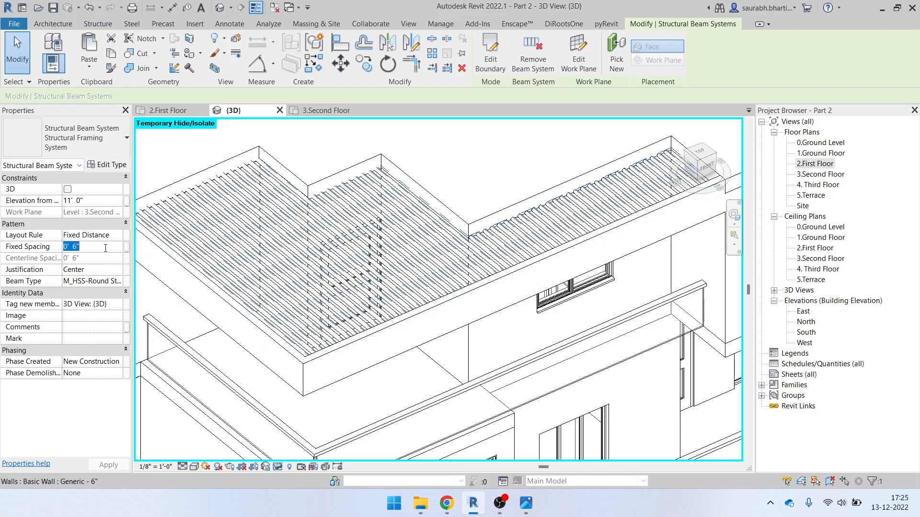
pyautogui.keyDown('shift'); pyautogui.moveTo(358, 249); pyautogui.dragTo(446, 282, button='middle'); pyautogui.keyUp('shift')
pyautogui.scroll(-1, 329, 216)
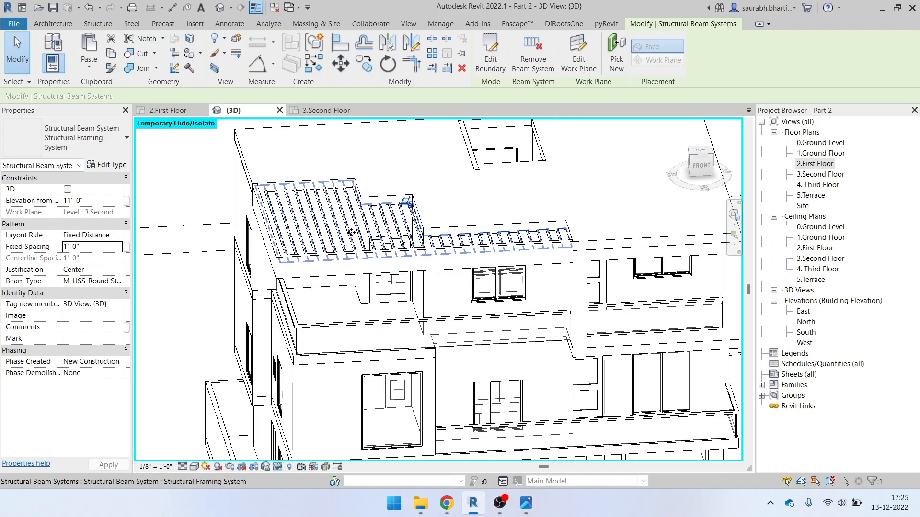
pyautogui.click(117, 236)
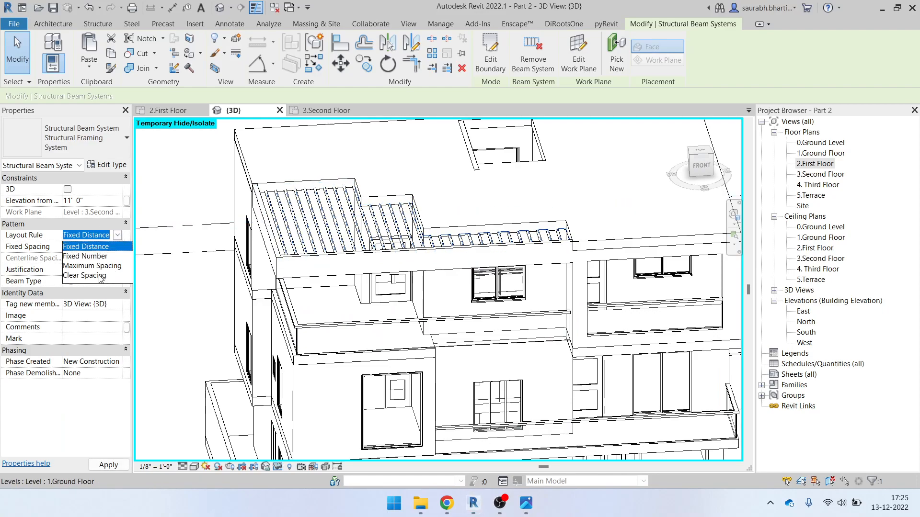
pyautogui.click(97, 255)
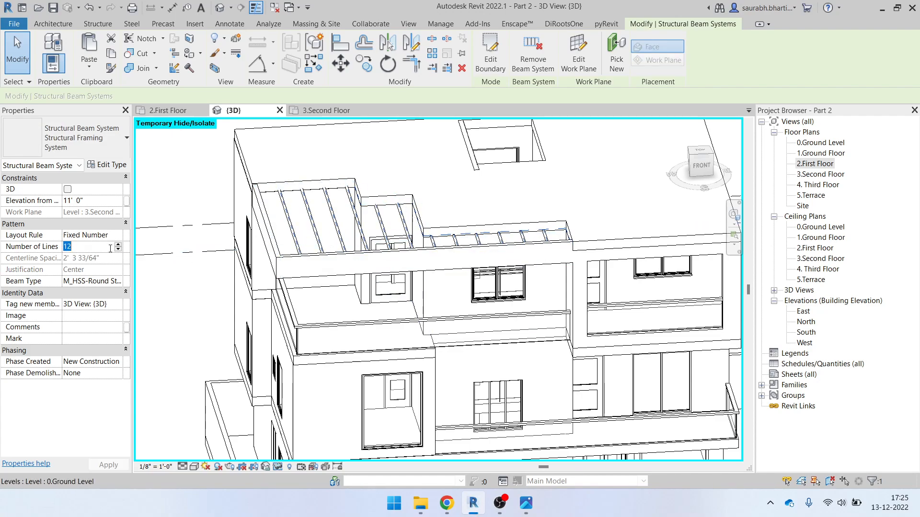
pyautogui.scroll(-6, 393, 248)
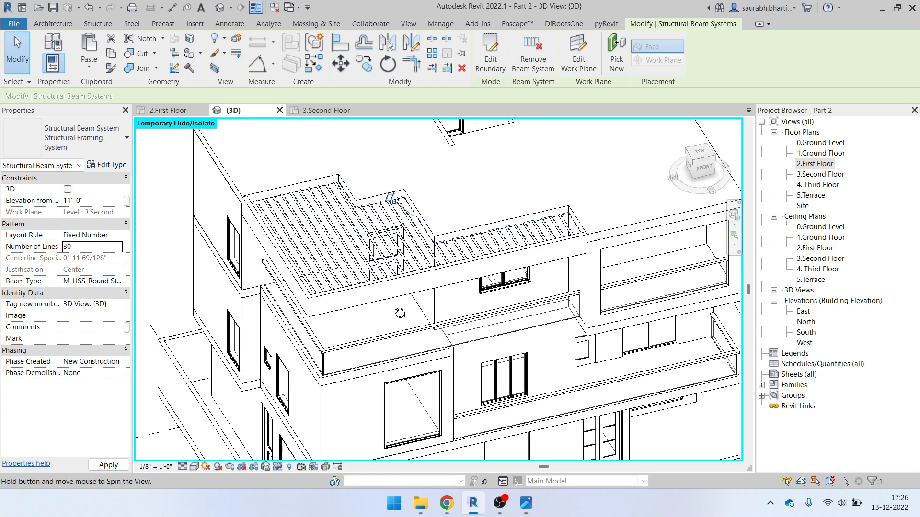
pyautogui.press('Escape')
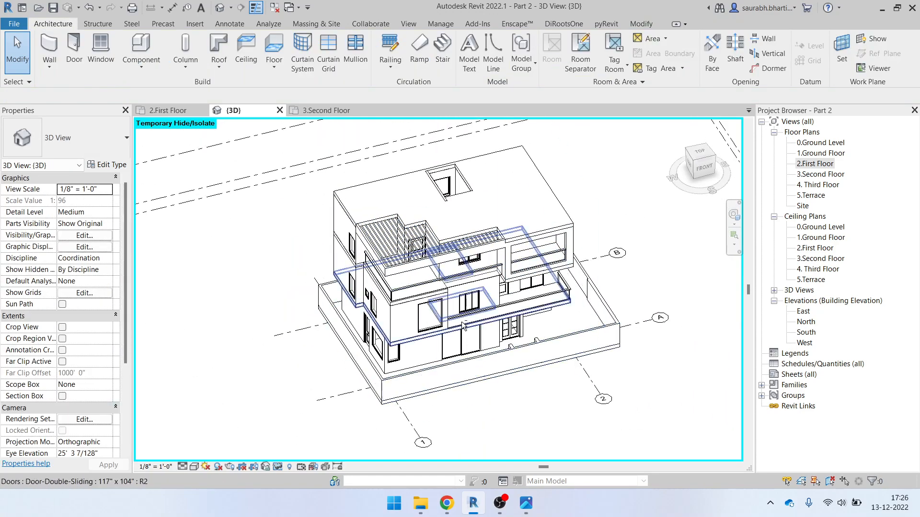
# Inspect the roof louvre beam system and front facade, then open Elevation Height.jpg for comparison
pyautogui.scroll(2, 527, 410)
pyautogui.keyDown('shift'); pyautogui.moveTo(525, 408); pyautogui.dragTo(529, 334, button='middle'); pyautogui.keyUp('shift')
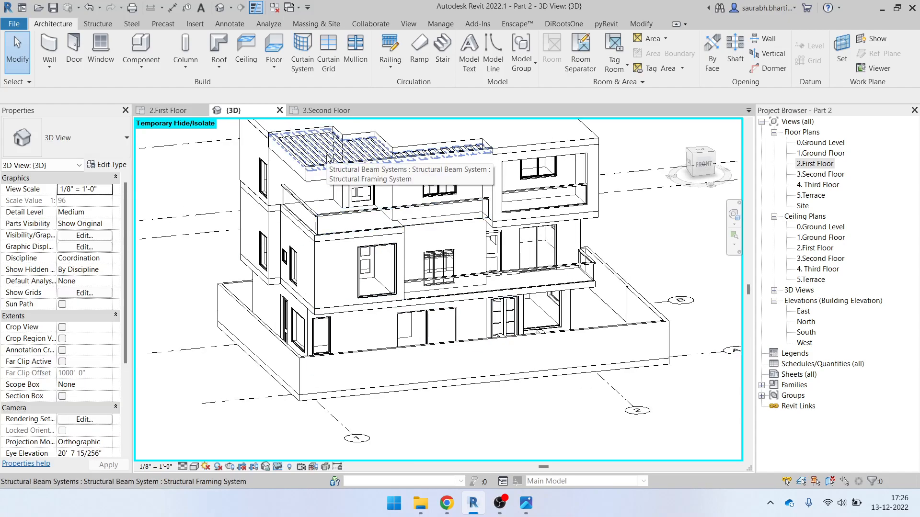
pyautogui.scroll(-3, 346, 168)
pyautogui.keyDown('shift'); pyautogui.moveTo(435, 247); pyautogui.dragTo(405, 266, button='middle'); pyautogui.keyUp('shift')
pyautogui.scroll(3, 357, 211)
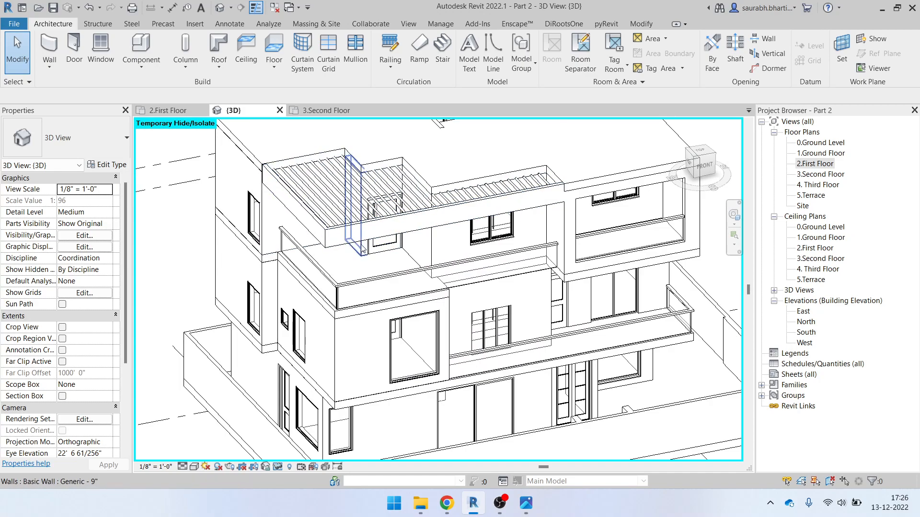
pyautogui.click(339, 201)
pyautogui.scroll(-3, 489, 230)
pyautogui.keyDown('shift'); pyautogui.moveTo(591, 268); pyautogui.dragTo(569, 259, button='middle'); pyautogui.keyUp('shift')
pyautogui.scroll(5, 570, 262)
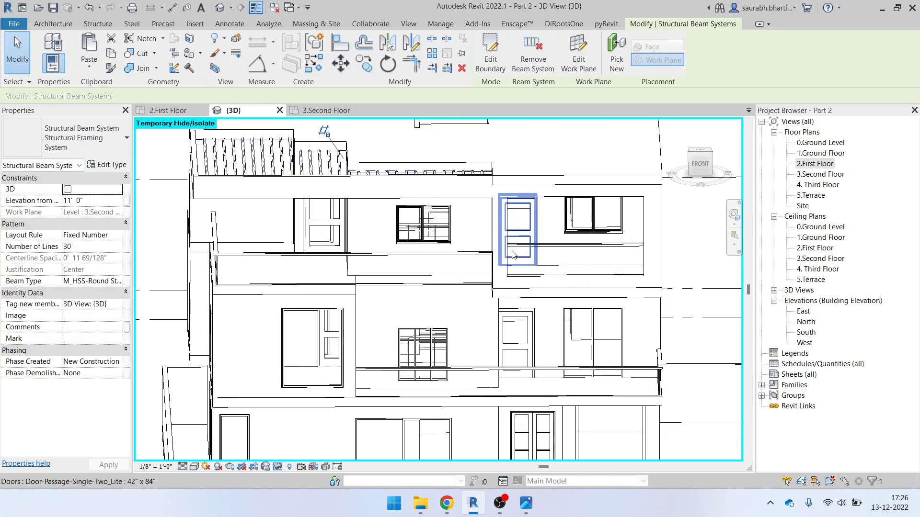
pyautogui.click(526, 503)
# Zoom and pan Elevation Height.jpg to check the marked floor heights, then minimize Photos
pyautogui.scroll(-10, 555, 402)
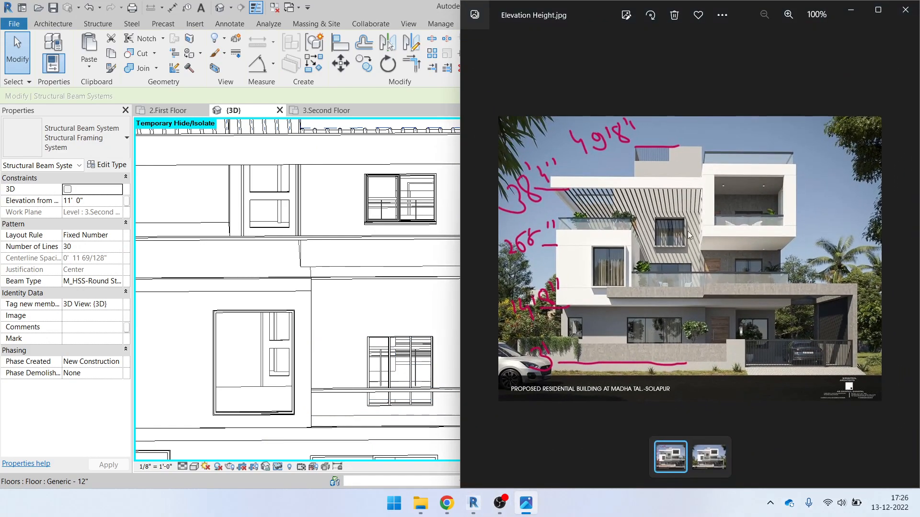
pyautogui.scroll(6, 688, 231)
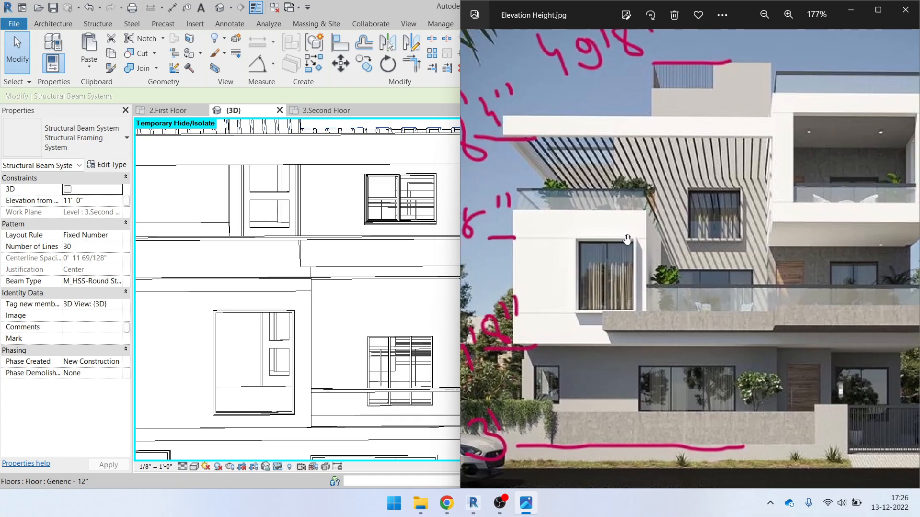
pyautogui.scroll(-4, 656, 396)
pyautogui.scroll(6, 645, 377)
pyautogui.moveTo(657, 396); pyautogui.dragTo(652, 369)
pyautogui.moveTo(784, 362); pyautogui.dragTo(445, 351)
pyautogui.scroll(8, 632, 384)
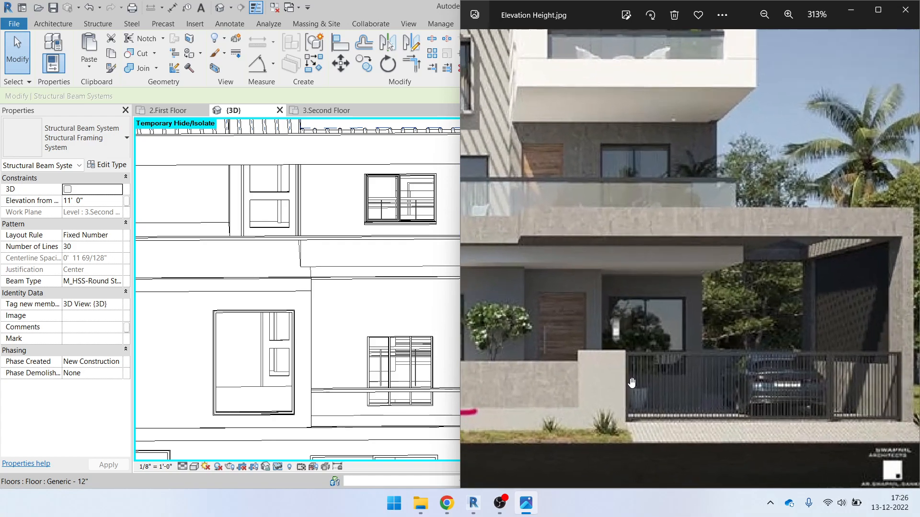
pyautogui.scroll(-9, 684, 376)
pyautogui.scroll(-3, 684, 375)
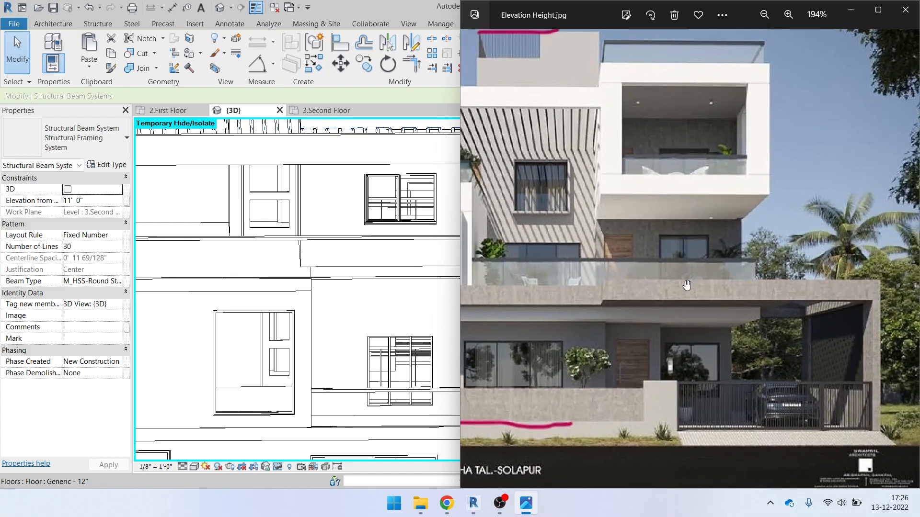
pyautogui.scroll(4, 655, 413)
pyautogui.moveTo(655, 413); pyautogui.dragTo(691, 421)
pyautogui.scroll(-4, 678, 375)
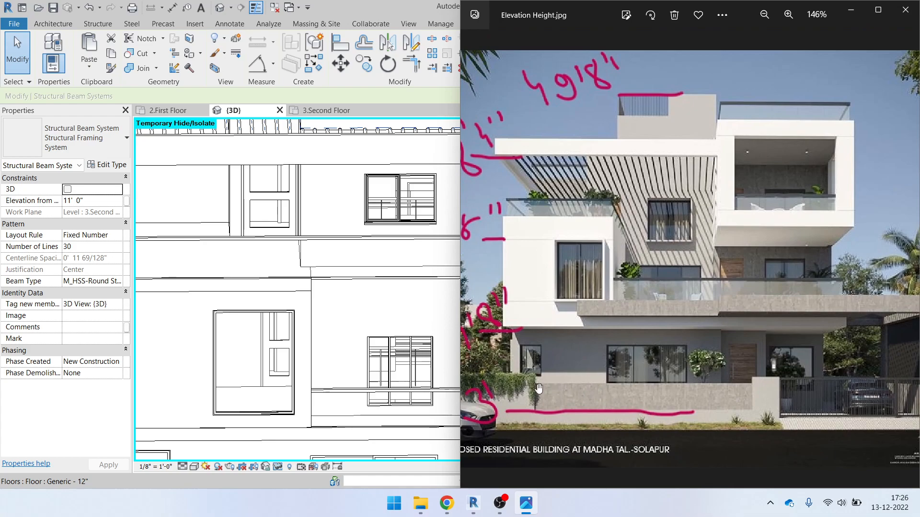
pyautogui.scroll(5, 565, 269)
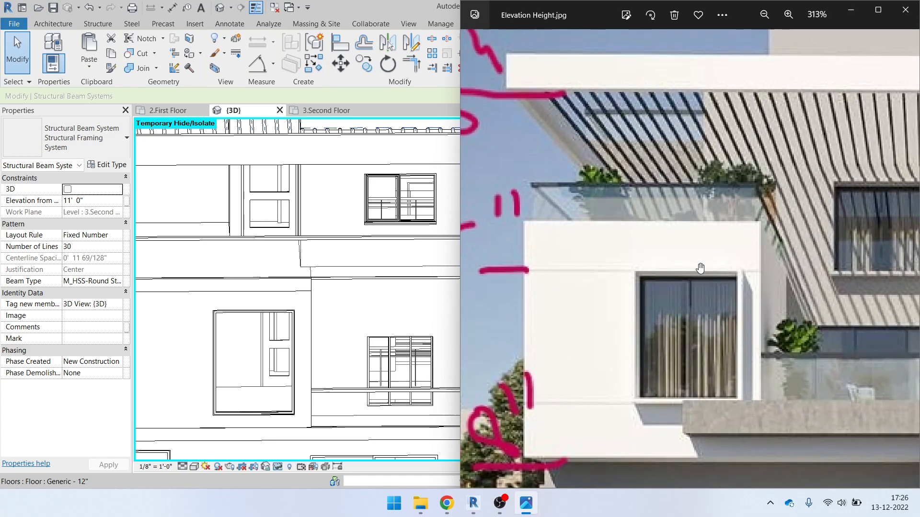
pyautogui.click(848, 15)
pyautogui.scroll(-5, 409, 307)
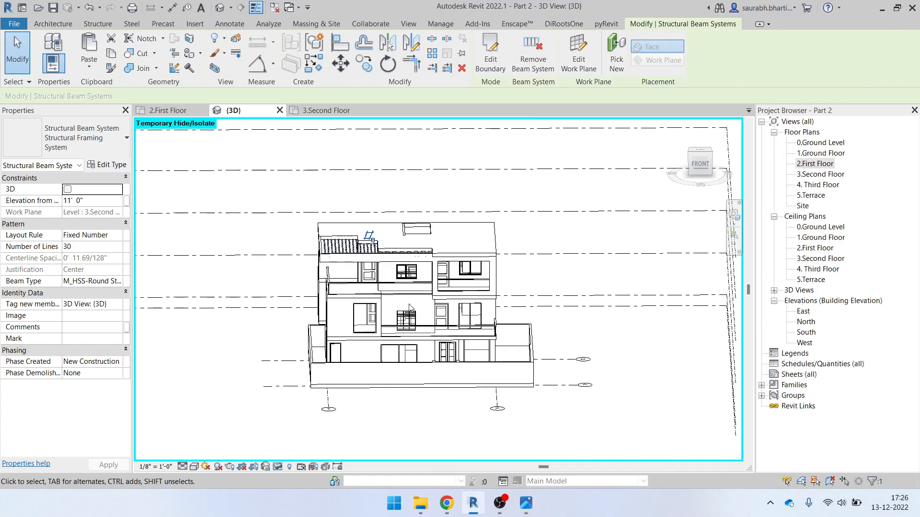
pyautogui.click(311, 187)
pyautogui.click(699, 163)
pyautogui.scroll(4, 407, 317)
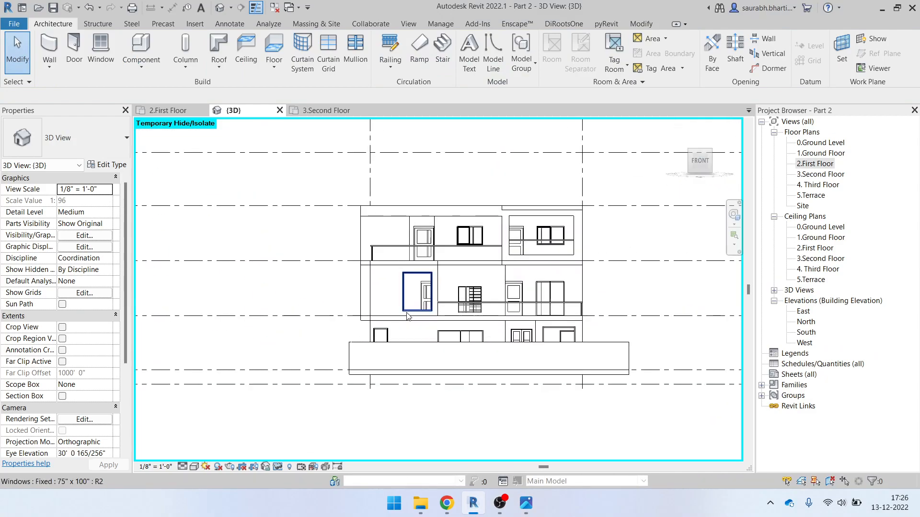
pyautogui.scroll(-1, 464, 276)
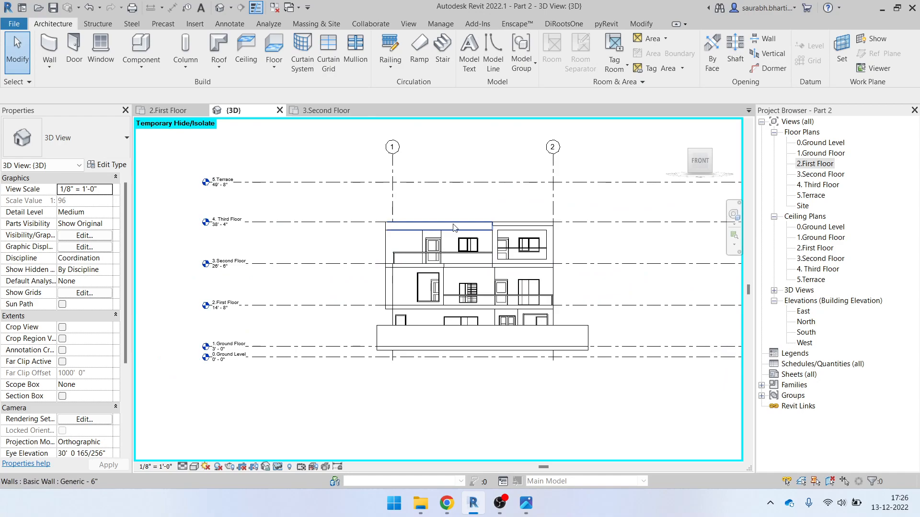
pyautogui.click(526, 503)
pyautogui.scroll(-4, 695, 99)
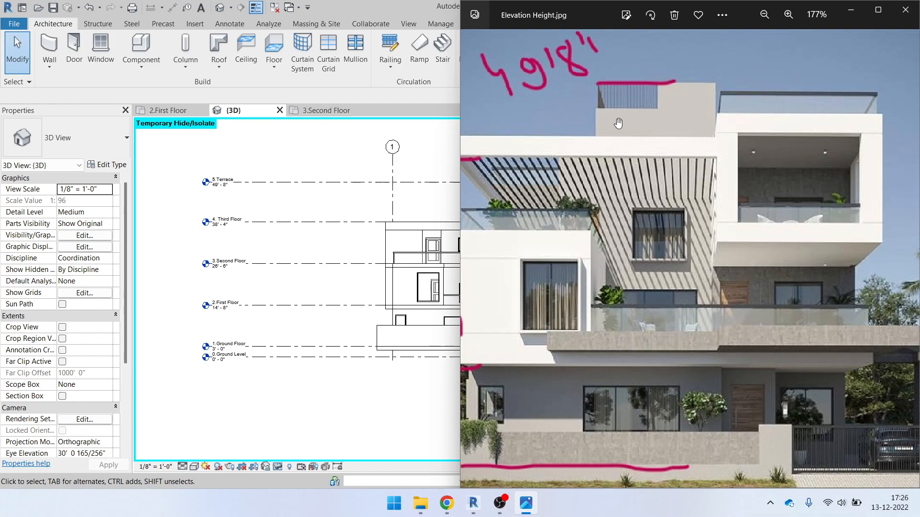
pyautogui.click(848, 12)
pyautogui.scroll(4, 520, 227)
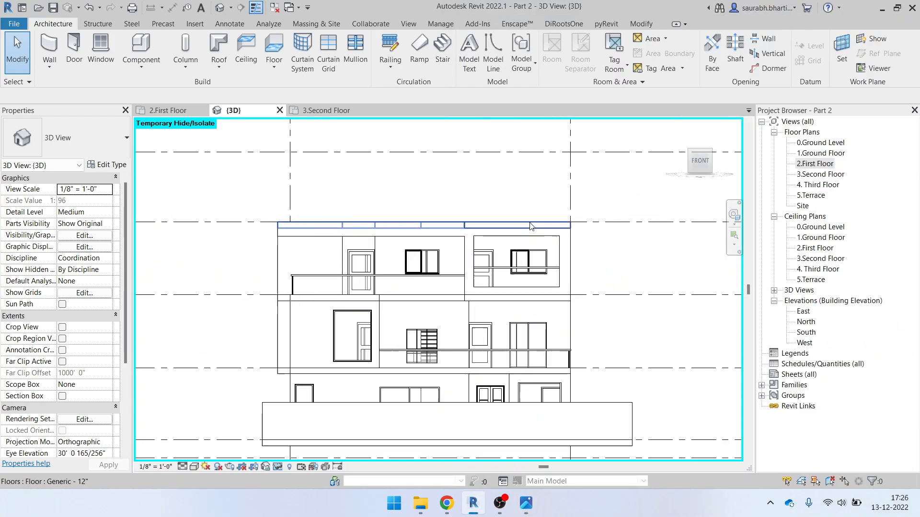
pyautogui.keyDown('shift'); pyautogui.moveTo(519, 227); pyautogui.dragTo(490, 277, button='middle'); pyautogui.keyUp('shift')
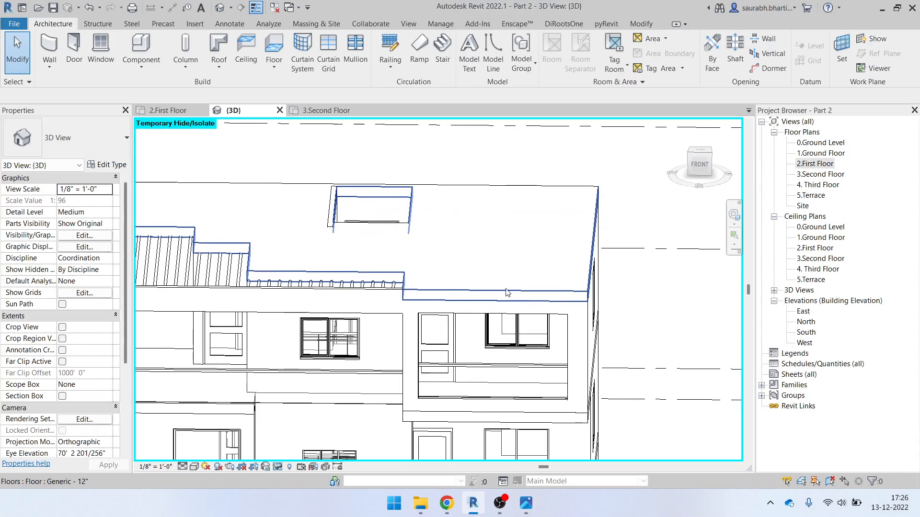
pyautogui.scroll(-5, 495, 318)
pyautogui.keyDown('shift'); pyautogui.moveTo(495, 318); pyautogui.dragTo(450, 357, button='middle'); pyautogui.keyUp('shift')
pyautogui.keyDown('shift'); pyautogui.moveTo(484, 315); pyautogui.dragTo(474, 439, button='middle'); pyautogui.keyUp('shift')
pyautogui.scroll(5, 467, 317)
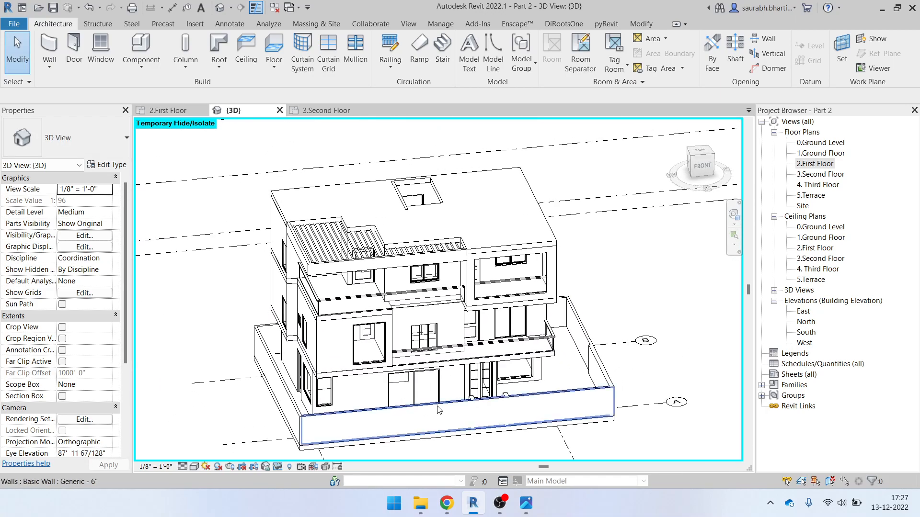
pyautogui.click(531, 508)
pyautogui.click(535, 499)
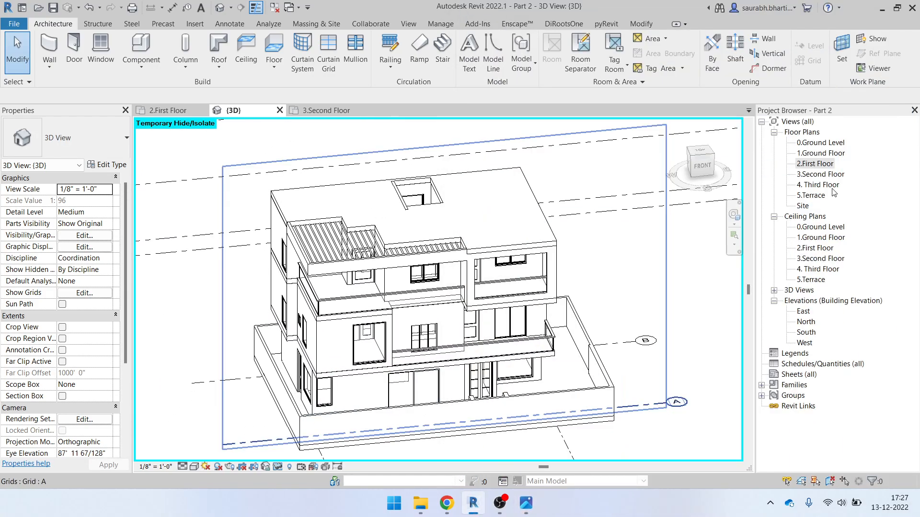
# Open the 2.First Floor plan and centre the view on the staircase
pyautogui.doubleClick(817, 165)
pyautogui.scroll(-5, 509, 251)
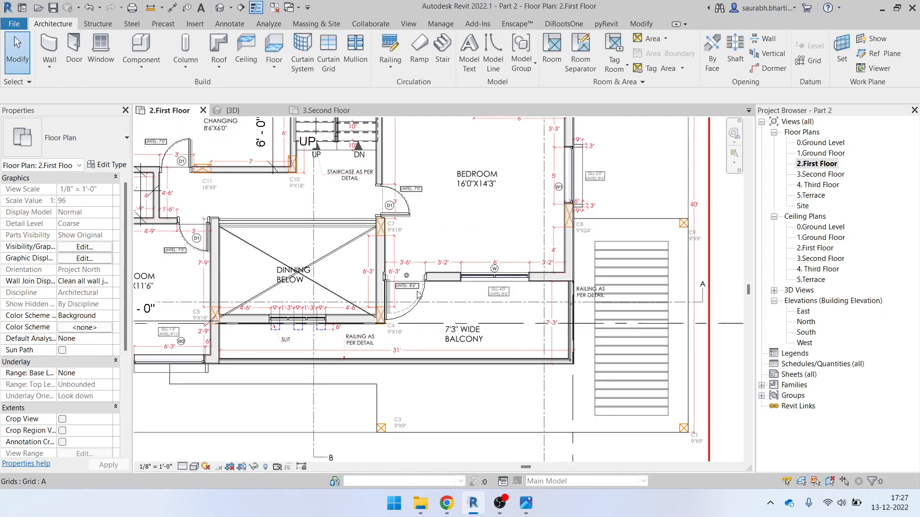
pyautogui.moveTo(508, 251); pyautogui.dragTo(540, 346, button='middle')
pyautogui.moveTo(320, 298); pyautogui.dragTo(365, 336, button='middle')
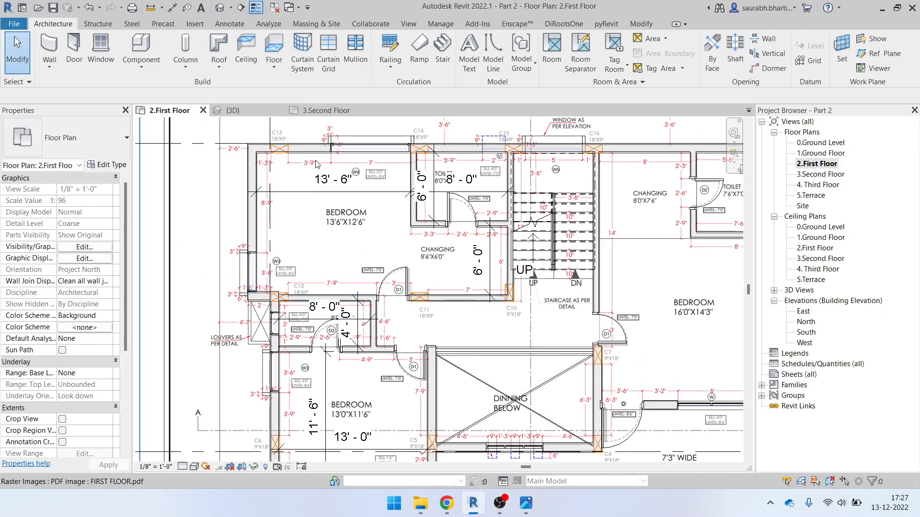
pyautogui.moveTo(559, 210); pyautogui.dragTo(545, 208, button='middle')
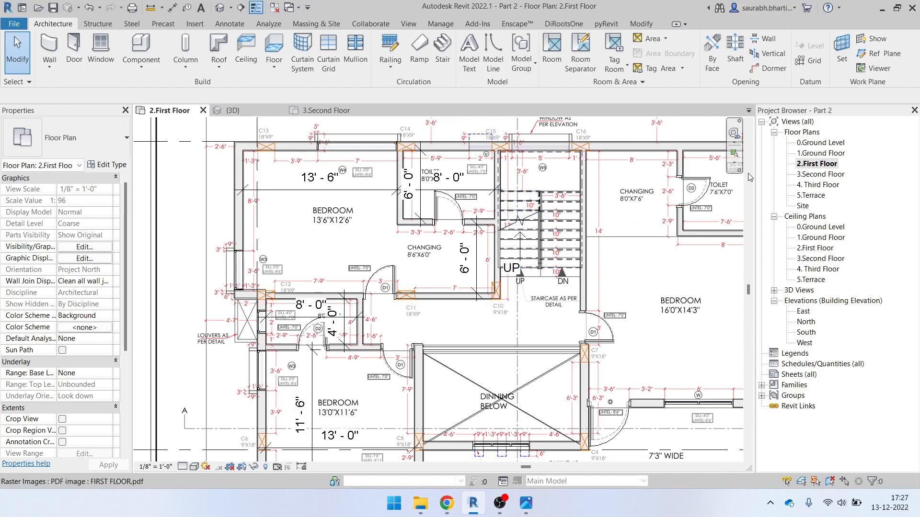
# Paste the staircase aligned into the Floor Plan: 3.Second Floor view
pyautogui.doubleClick(817, 175)
pyautogui.scroll(-3, 378, 295)
pyautogui.scroll(3, 378, 296)
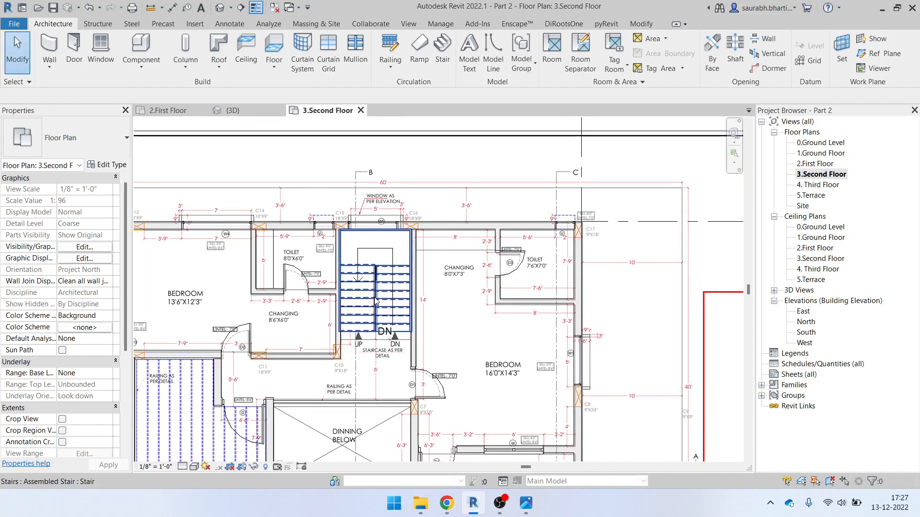
pyautogui.scroll(3, 379, 296)
pyautogui.click(379, 295)
pyautogui.scroll(-2, 379, 296)
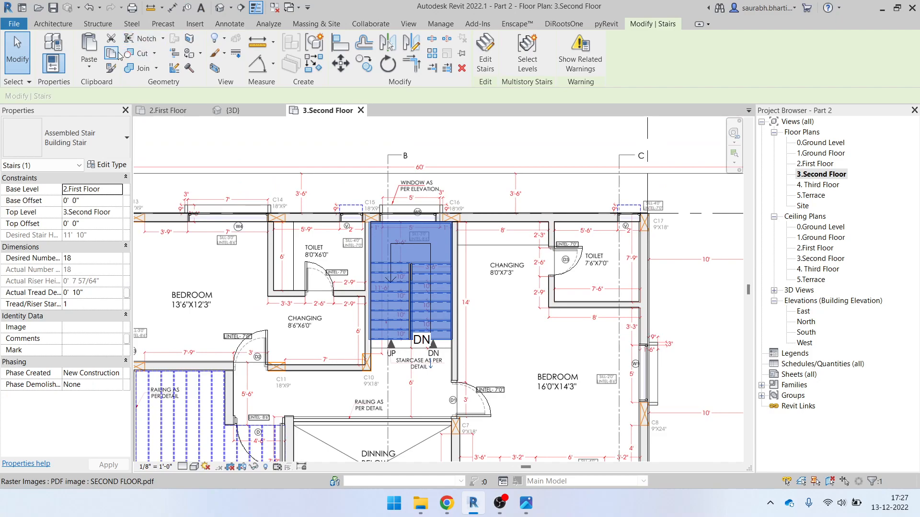
pyautogui.click(89, 67)
pyautogui.click(136, 136)
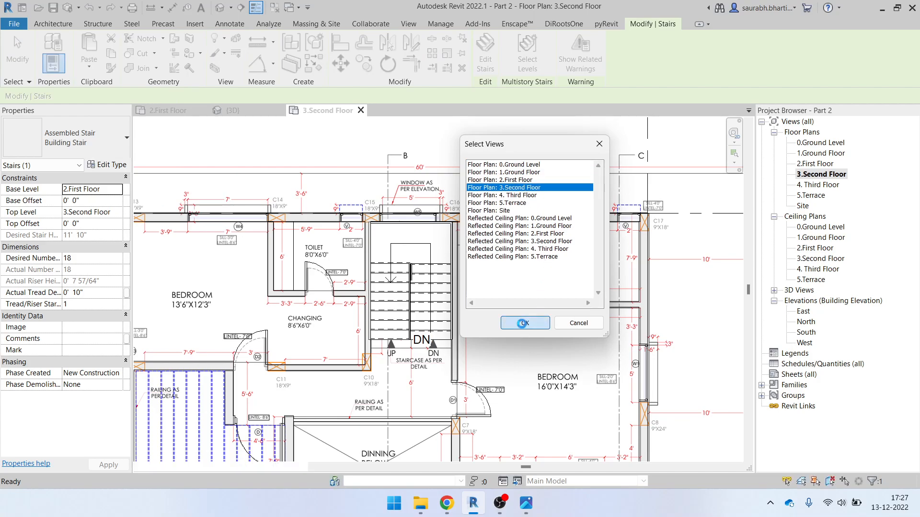
pyautogui.click(524, 323)
# Inspect the newly copied stair from above in the default 3D view
pyautogui.click(220, 14)
pyautogui.press('Escape')
pyautogui.keyDown('shift'); pyautogui.moveTo(484, 249); pyautogui.dragTo(368, 383, button='middle'); pyautogui.keyUp('shift')
pyautogui.scroll(5, 461, 187)
pyautogui.keyDown('shift'); pyautogui.moveTo(470, 242); pyautogui.dragTo(472, 310, button='middle'); pyautogui.keyUp('shift')
pyautogui.click(410, 352)
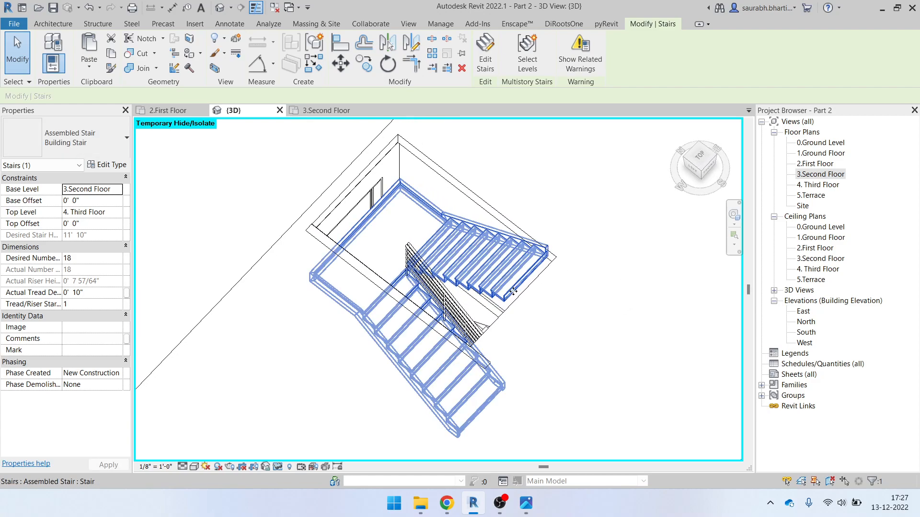
pyautogui.keyDown('shift'); pyautogui.moveTo(554, 236); pyautogui.dragTo(596, 337, button='middle'); pyautogui.keyUp('shift')
# Select the third-floor slab around the stair opening and start editing its boundary from a top view
pyautogui.click(546, 234)
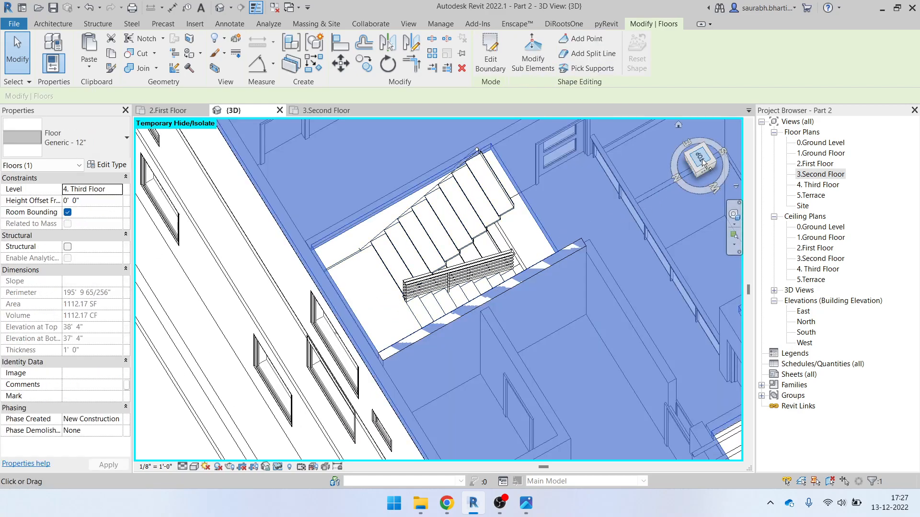
pyautogui.click(702, 159)
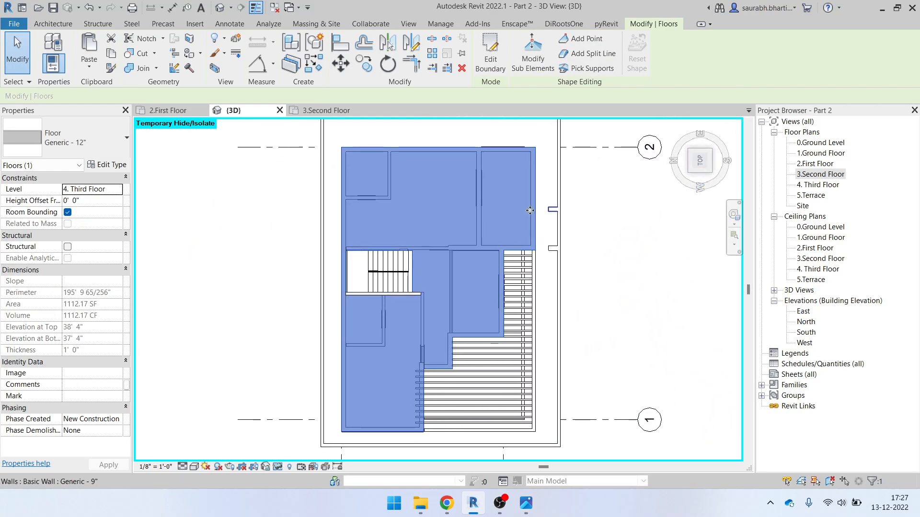
pyautogui.click(487, 54)
pyautogui.scroll(4, 392, 306)
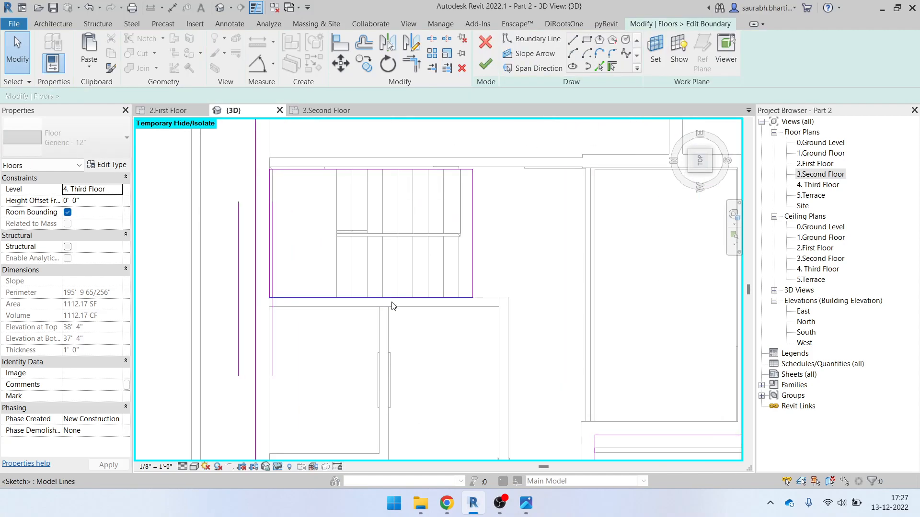
pyautogui.scroll(5, 446, 180)
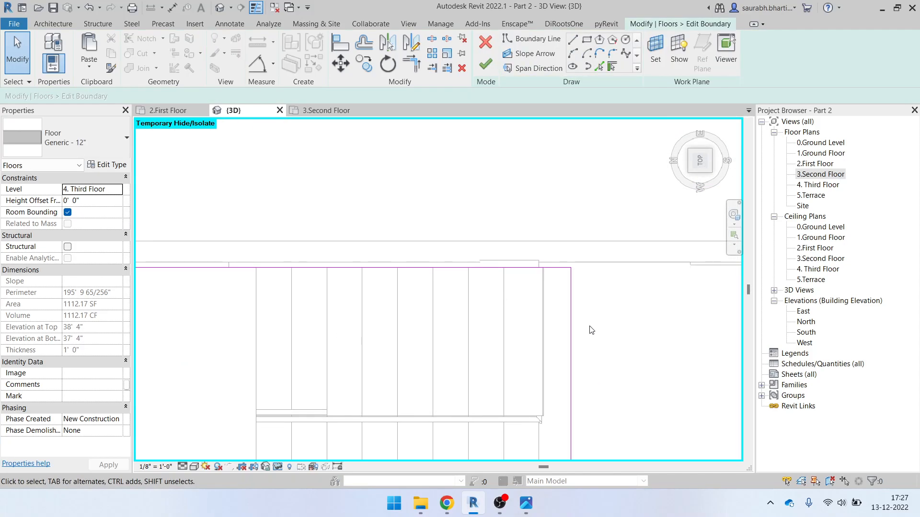
# Reshape the opening's sketch edges so they line up with the stair's lower end
pyautogui.click(542, 334)
pyautogui.scroll(-3, 488, 287)
pyautogui.scroll(2, 429, 285)
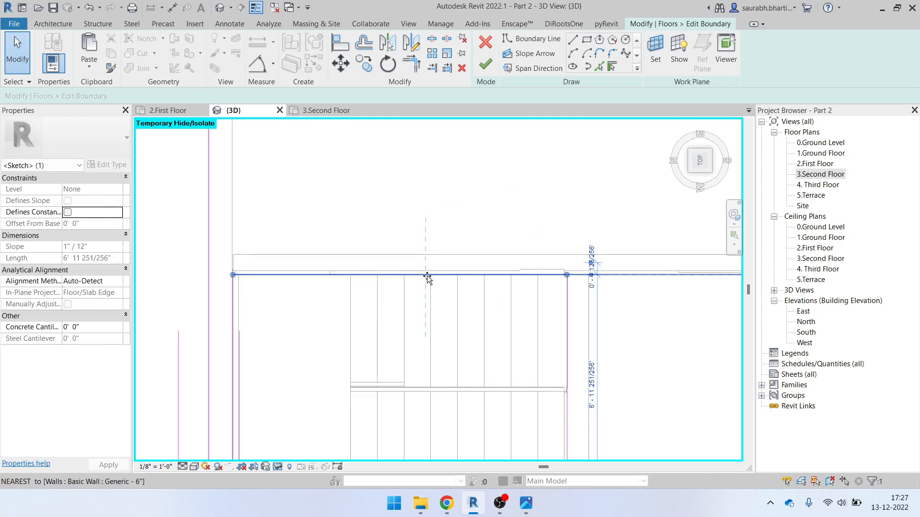
pyautogui.click(422, 273)
pyautogui.scroll(-5, 494, 259)
pyautogui.scroll(5, 452, 366)
pyautogui.moveTo(452, 367)
pyautogui.mouseDown()
pyautogui.moveTo(451, 323)
pyautogui.moveTo(466, 364)
pyautogui.mouseUp()
pyautogui.click(396, 323)
pyautogui.moveTo(396, 331); pyautogui.dragTo(451, 226, button='middle')
pyautogui.scroll(-5, 389, 252)
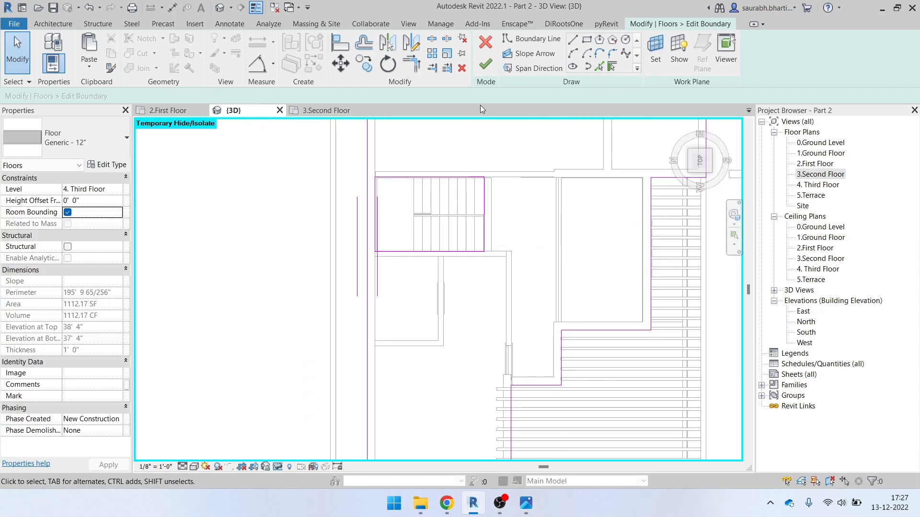
# Finish the floor, attaching the lower walls and unjoining the conflicting ones
pyautogui.click(485, 68)
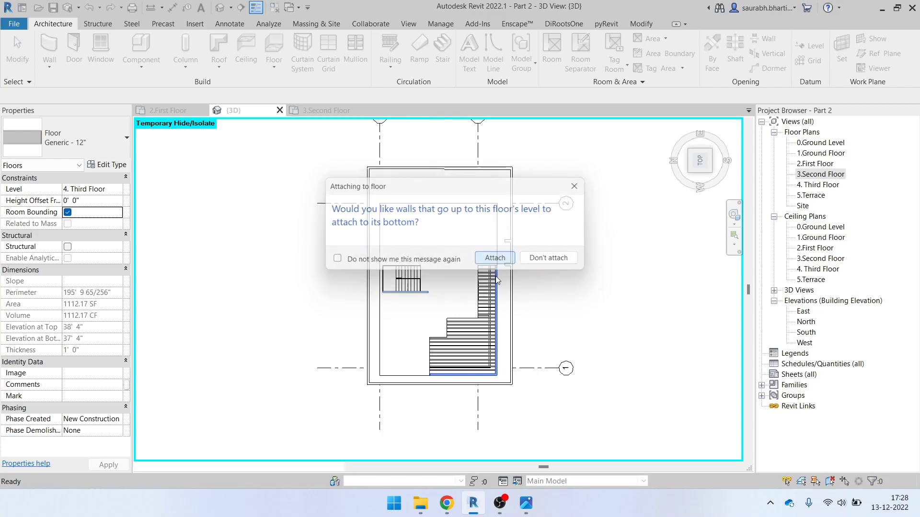
pyautogui.click(495, 258)
pyautogui.click(386, 290)
pyautogui.scroll(-4, 441, 300)
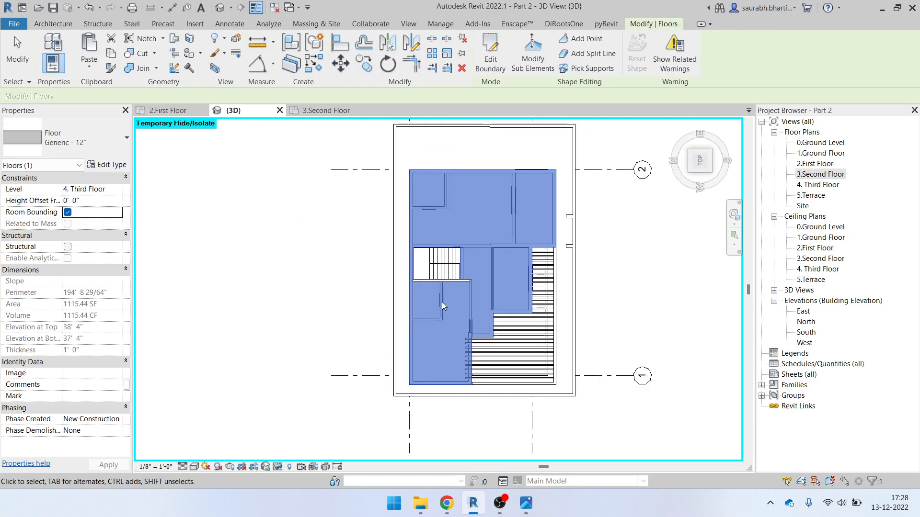
pyautogui.scroll(5, 462, 297)
pyautogui.click(267, 222)
# Drag the top of the wall edging the stair opening down
pyautogui.scroll(-3, 393, 254)
pyautogui.keyDown('shift'); pyautogui.moveTo(483, 357); pyautogui.dragTo(486, 231, button='middle'); pyautogui.keyUp('shift')
pyautogui.scroll(5, 479, 228)
pyautogui.click(476, 226)
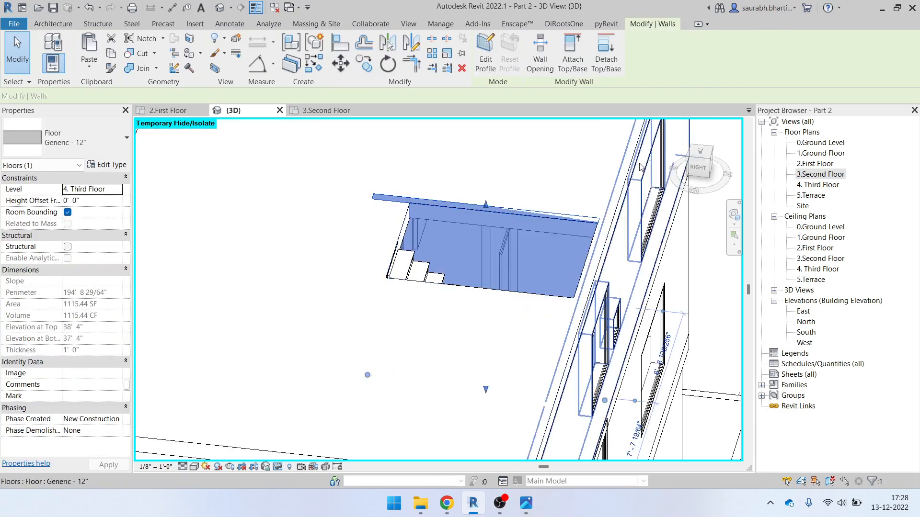
pyautogui.scroll(2, 501, 207)
pyautogui.moveTo(473, 206); pyautogui.dragTo(474, 223)
pyautogui.scroll(-2, 492, 215)
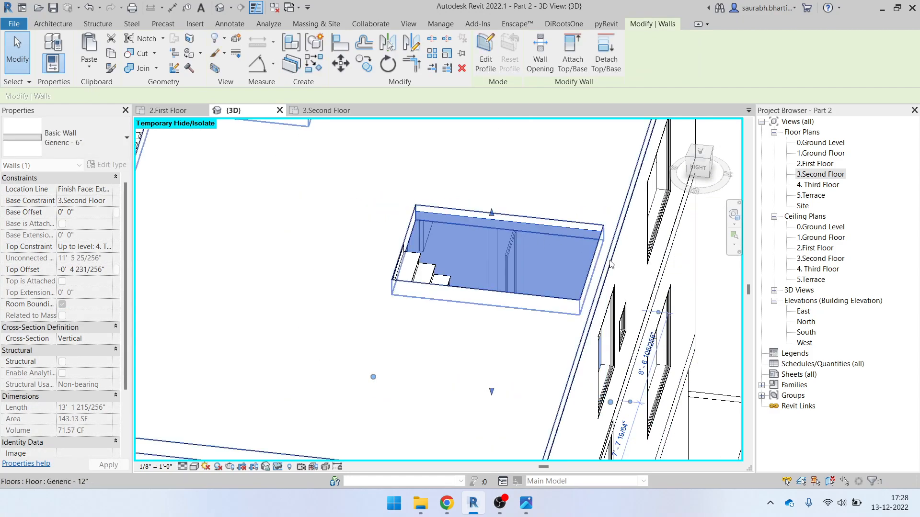
pyautogui.scroll(-4, 492, 215)
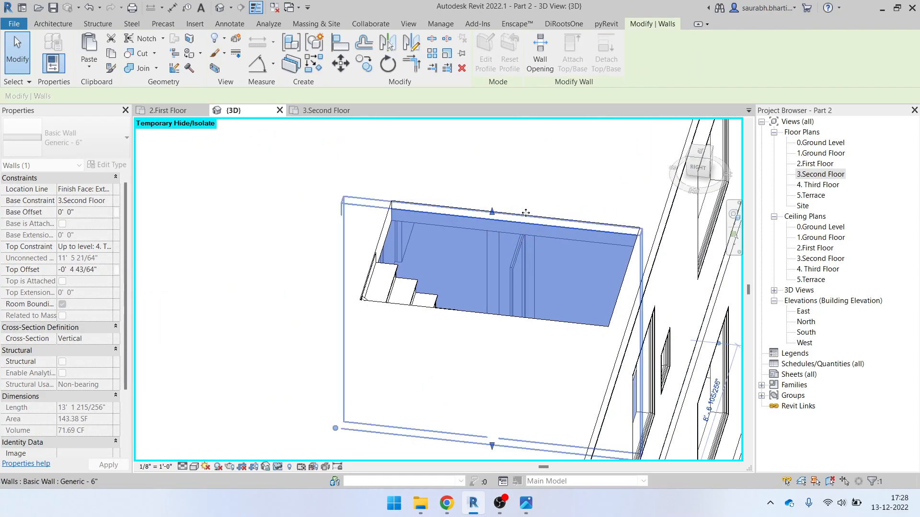
pyautogui.click(517, 293)
# Orbit the model to review the stairs from front-right, front and left angles
pyautogui.scroll(-3, 517, 293)
pyautogui.keyDown('shift'); pyautogui.moveTo(518, 297); pyautogui.dragTo(594, 261, button='middle'); pyautogui.keyUp('shift')
pyautogui.scroll(5, 523, 240)
pyautogui.scroll(-5, 502, 223)
pyautogui.keyDown('shift'); pyautogui.moveTo(501, 223); pyautogui.dragTo(704, 377, button='middle'); pyautogui.keyUp('shift')
pyautogui.scroll(-5, 577, 294)
pyautogui.scroll(5, 455, 312)
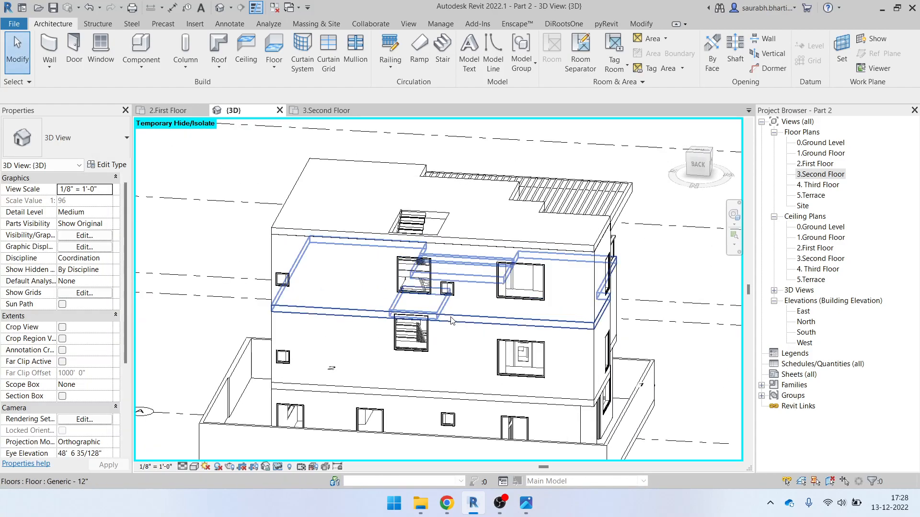
pyautogui.keyDown('shift'); pyautogui.moveTo(455, 311); pyautogui.dragTo(364, 364, button='middle'); pyautogui.keyUp('shift')
# Select three small fixed windows and turn the model to face the back elevation
pyautogui.click(301, 345)
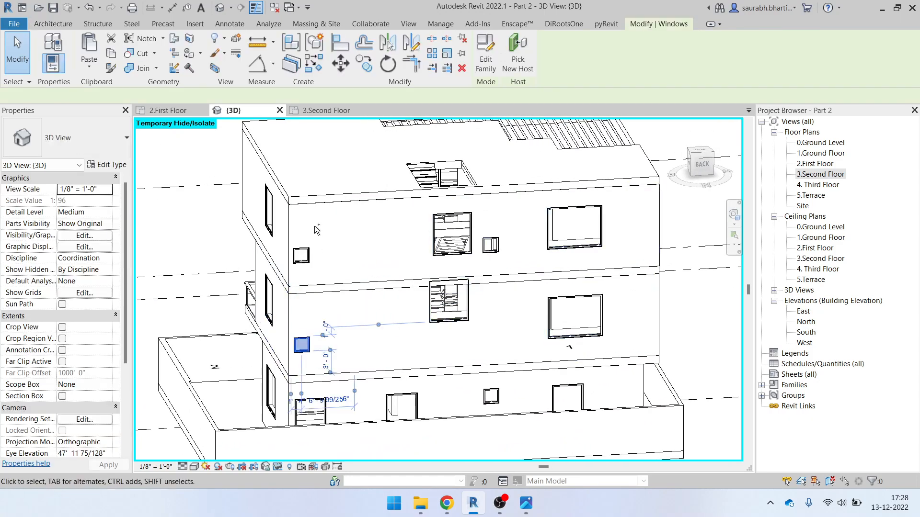
pyautogui.keyDown('ctrl'); pyautogui.click(302, 254); pyautogui.keyUp('ctrl')
pyautogui.keyDown('ctrl'); pyautogui.click(490, 245); pyautogui.keyUp('ctrl')
pyautogui.keyDown('shift'); pyautogui.moveTo(586, 283); pyautogui.dragTo(438, 323, button='middle'); pyautogui.keyUp('shift')
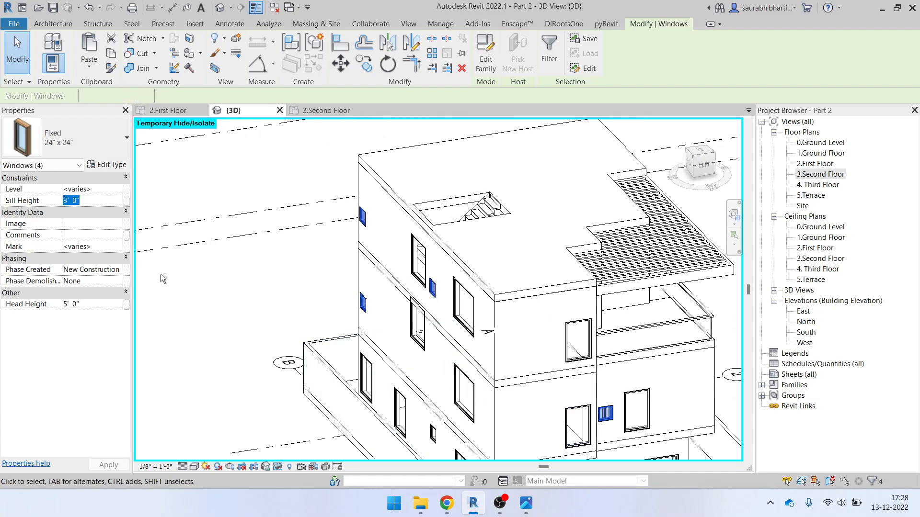
pyautogui.keyDown('shift'); pyautogui.moveTo(152, 274); pyautogui.dragTo(126, 207, button='middle'); pyautogui.keyUp('shift')
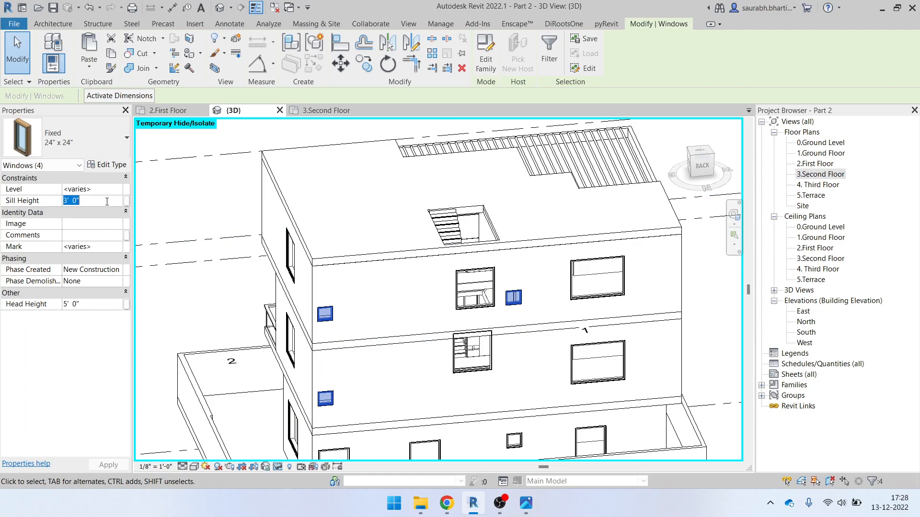
pyautogui.scroll(3, 534, 273)
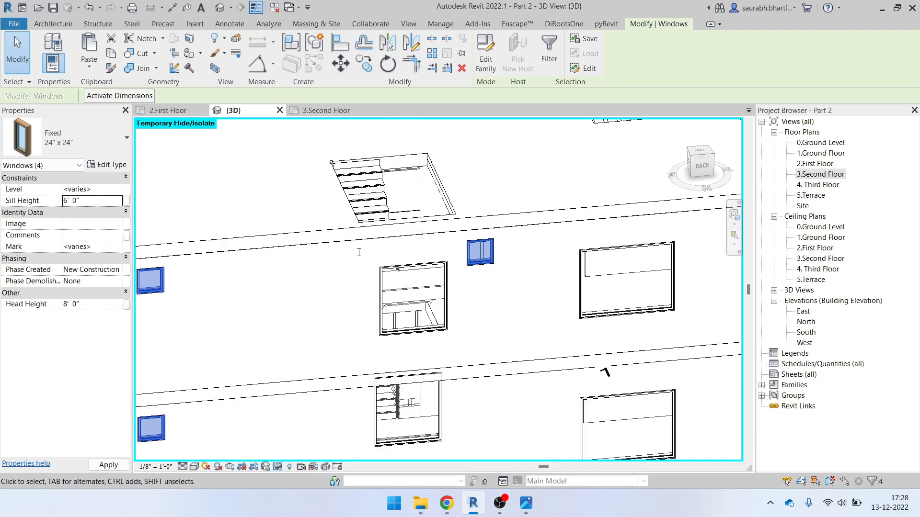
pyautogui.click(702, 162)
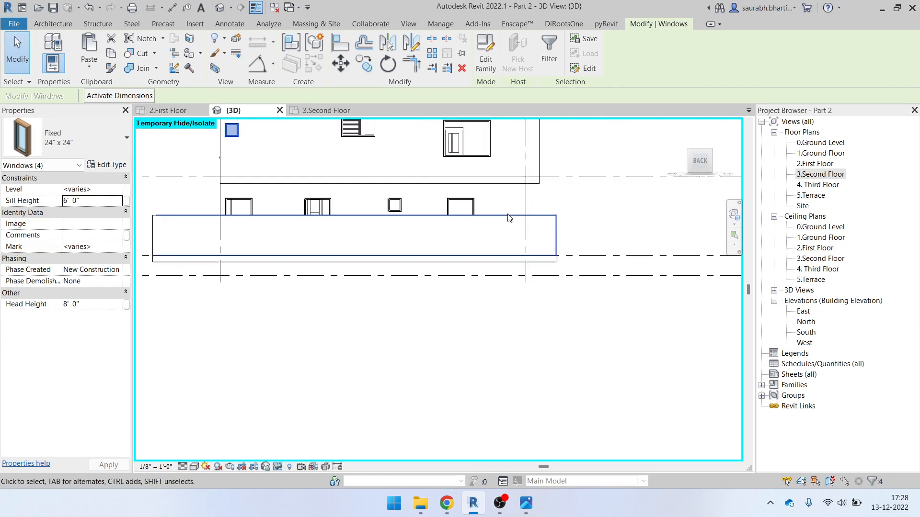
pyautogui.scroll(5, 500, 230)
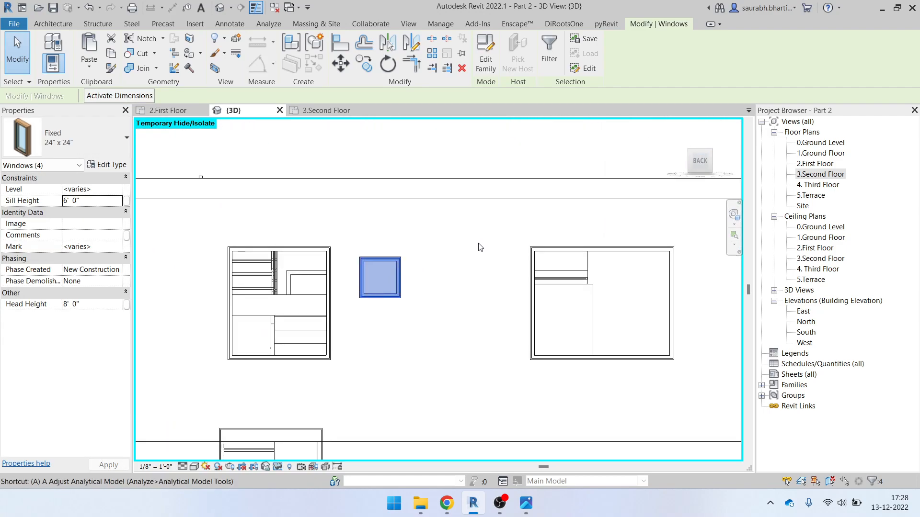
# Start Align (AL) on a small window, then cancel it
pyautogui.press('a')
pyautogui.press('l')
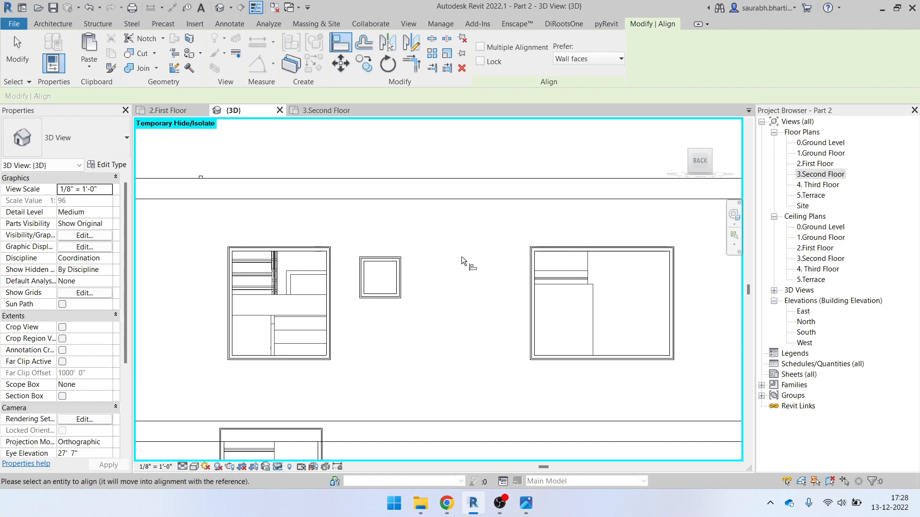
pyautogui.click(394, 262)
pyautogui.scroll(-3, 431, 268)
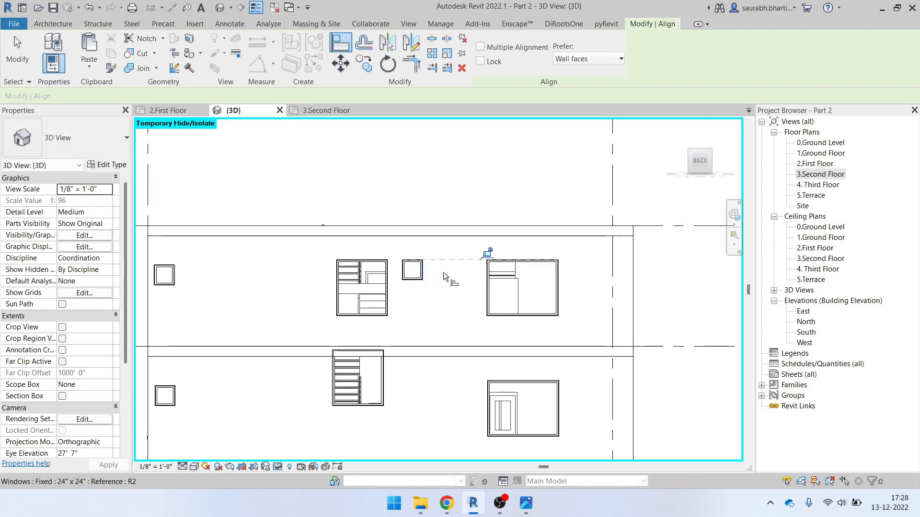
pyautogui.press('Escape')
# Select the left small square windows and set their Sill Height to 6' 6"
pyautogui.click(416, 271)
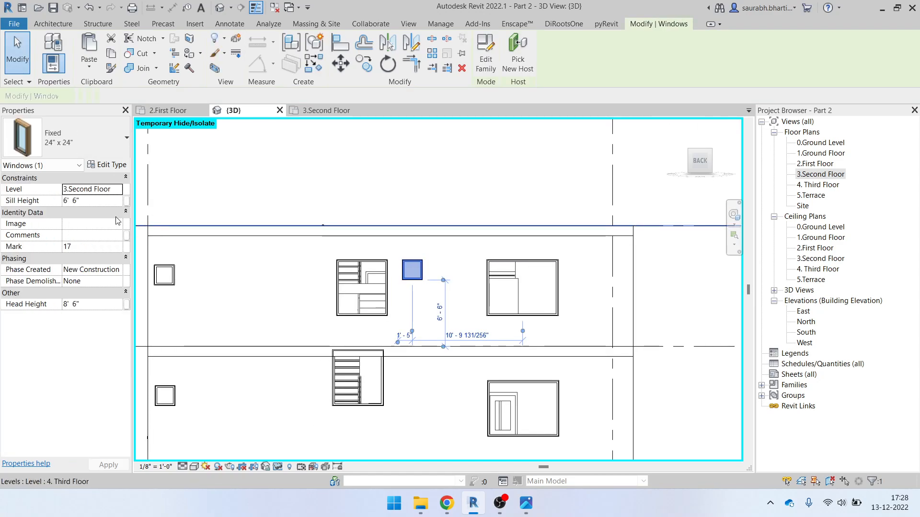
pyautogui.click(164, 275)
pyautogui.scroll(-3, 321, 319)
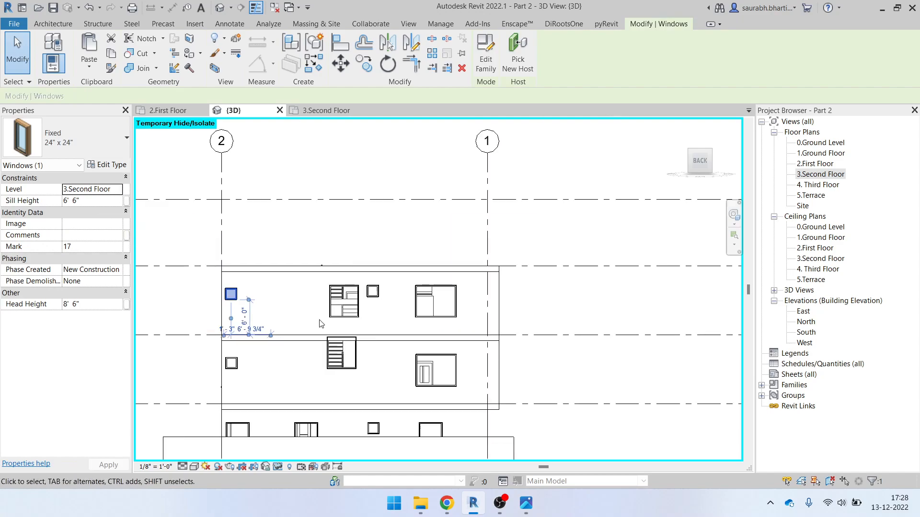
pyautogui.keyDown('shift'); pyautogui.moveTo(422, 372); pyautogui.dragTo(493, 401, button='middle'); pyautogui.keyUp('shift')
pyautogui.scroll(3, 492, 401)
pyautogui.keyDown('ctrl'); pyautogui.click(454, 366); pyautogui.keyUp('ctrl')
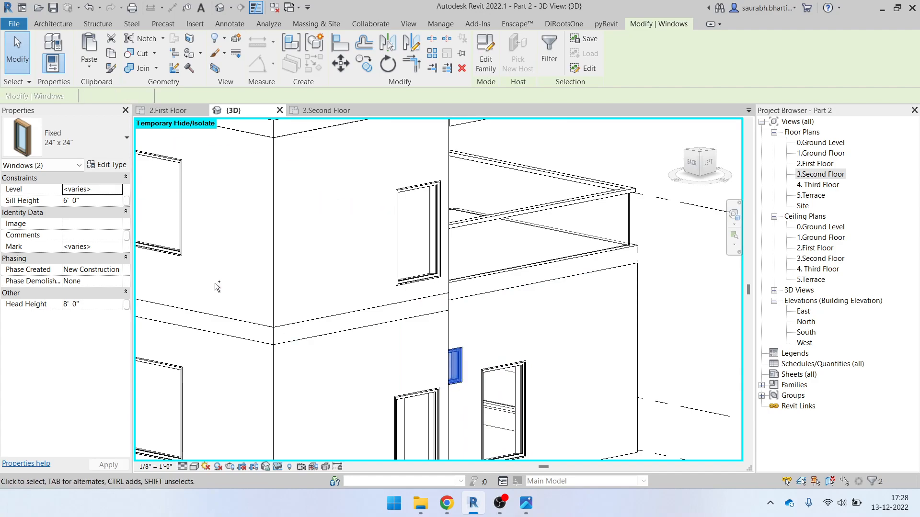
pyautogui.click(112, 201)
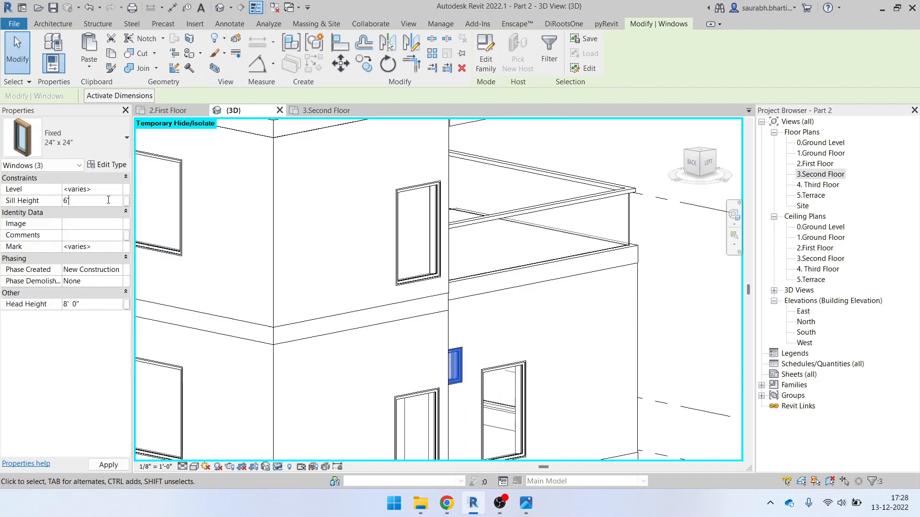
pyautogui.scroll(-2, 487, 333)
pyautogui.keyDown('shift'); pyautogui.moveTo(509, 389); pyautogui.dragTo(370, 400, button='middle'); pyautogui.keyUp('shift')
pyautogui.scroll(1, 360, 390)
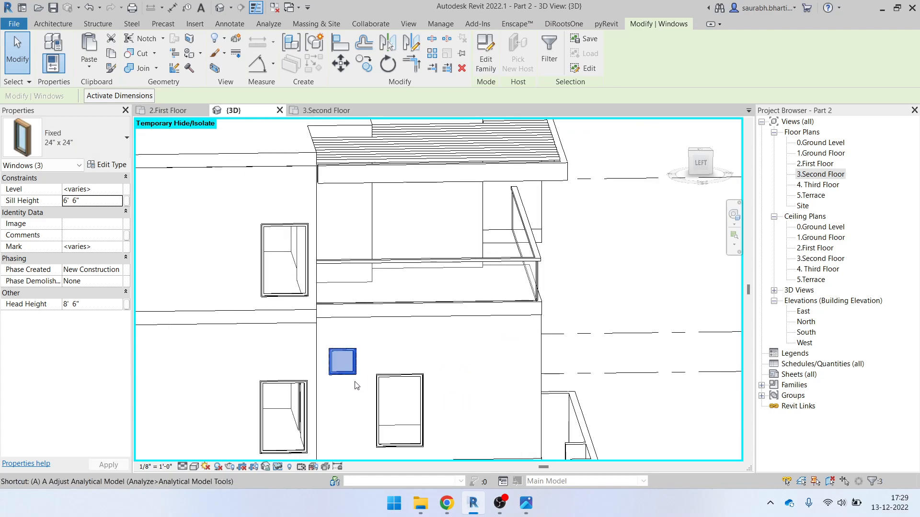
# Align (AL) the small window's top with the neighbouring large window's head
pyautogui.press('a')
pyautogui.press('l')
pyautogui.scroll(3, 402, 380)
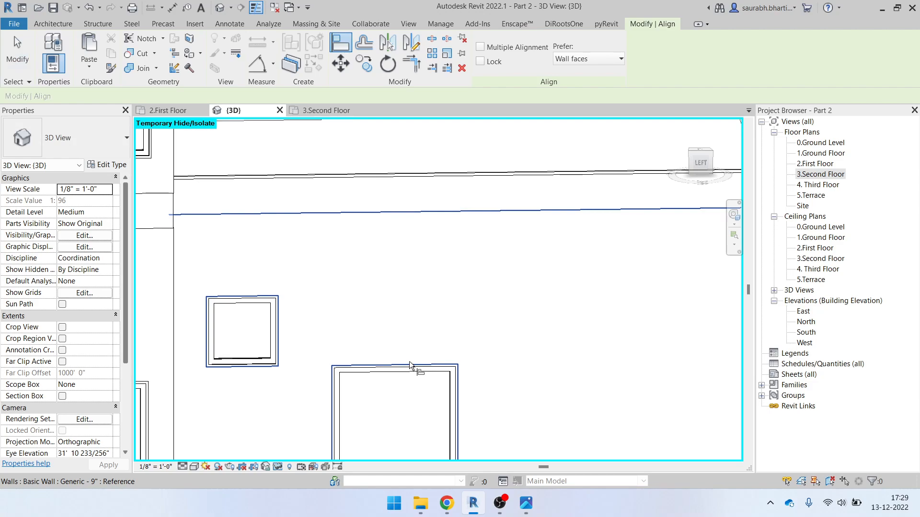
pyautogui.click(273, 297)
pyautogui.scroll(-3, 335, 314)
pyautogui.press('Escape')
pyautogui.press('Escape')
# Orbit around to the building's right side and select the ground-floor curtain wall
pyautogui.scroll(-3, 353, 347)
pyautogui.keyDown('shift'); pyautogui.moveTo(351, 349); pyautogui.dragTo(271, 352, button='middle'); pyautogui.keyUp('shift')
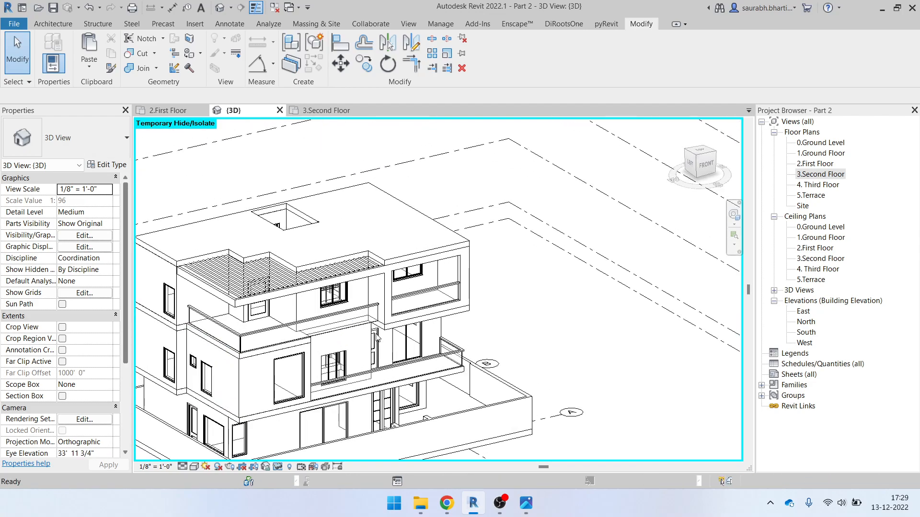
pyautogui.scroll(-4, 375, 337)
pyautogui.keyDown('shift'); pyautogui.moveTo(490, 303); pyautogui.dragTo(491, 377, button='middle'); pyautogui.keyUp('shift')
pyautogui.scroll(6, 361, 373)
pyautogui.moveTo(337, 388); pyautogui.dragTo(410, 375, button='middle')
pyautogui.scroll(-2, 495, 351)
pyautogui.keyDown('shift'); pyautogui.moveTo(519, 402); pyautogui.dragTo(514, 366, button='middle'); pyautogui.keyUp('shift')
pyautogui.scroll(2, 516, 325)
pyautogui.scroll(4, 518, 323)
pyautogui.click(532, 307)
pyautogui.scroll(-2, 469, 305)
pyautogui.keyDown('shift'); pyautogui.moveTo(493, 333); pyautogui.dragTo(507, 366, button='middle'); pyautogui.keyUp('shift')
pyautogui.click(526, 503)
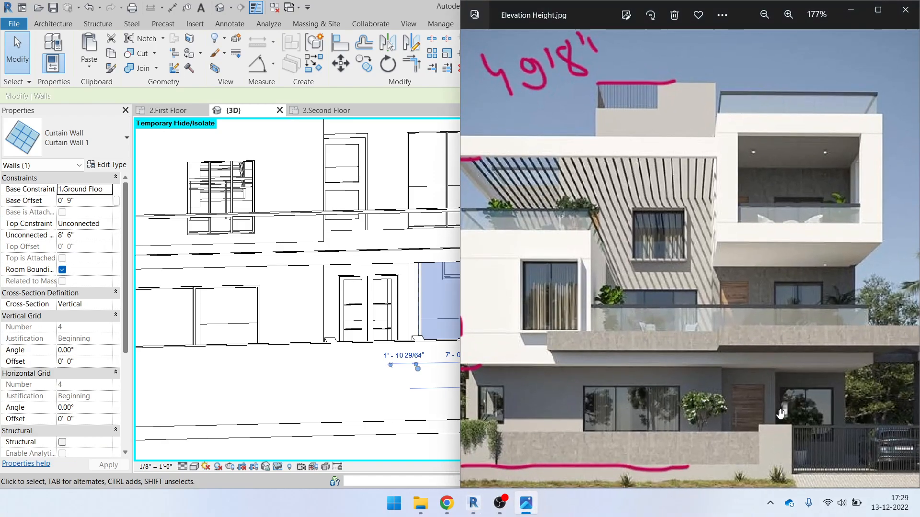
pyautogui.scroll(4, 775, 412)
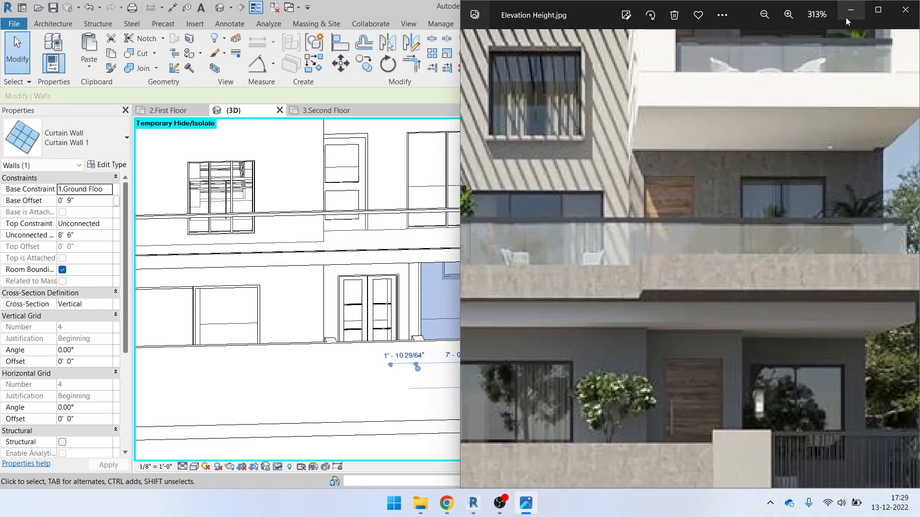
pyautogui.click(850, 10)
pyautogui.keyDown('shift'); pyautogui.moveTo(492, 297); pyautogui.dragTo(537, 387, button='middle'); pyautogui.keyUp('shift')
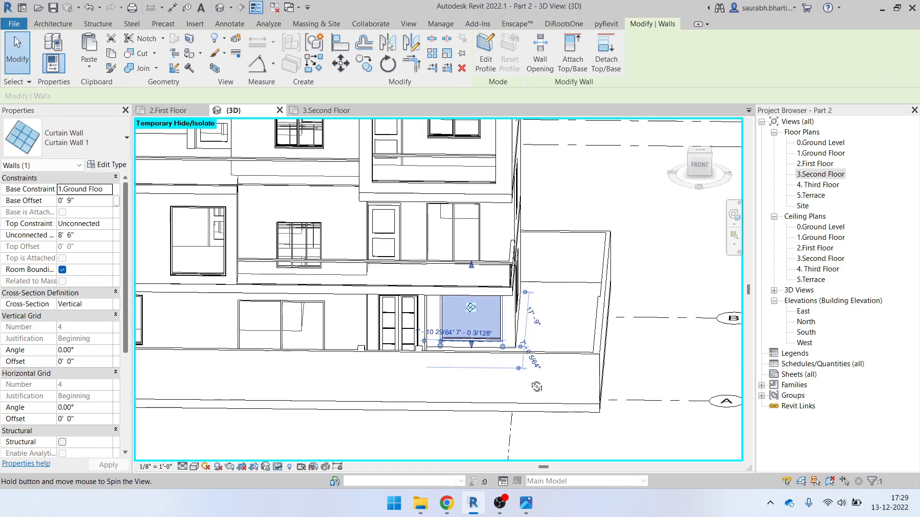
pyautogui.click(447, 504)
pyautogui.click(446, 504)
pyautogui.moveTo(423, 504)
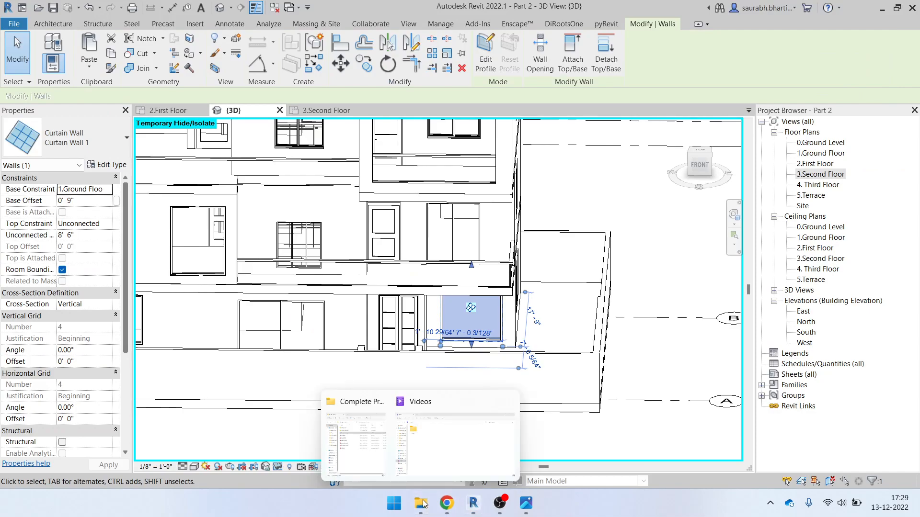
pyautogui.click(432, 463)
# Minimize the Videos folder and Revit, then open ELEVATION.pdf from the project folder
pyautogui.click(900, 9)
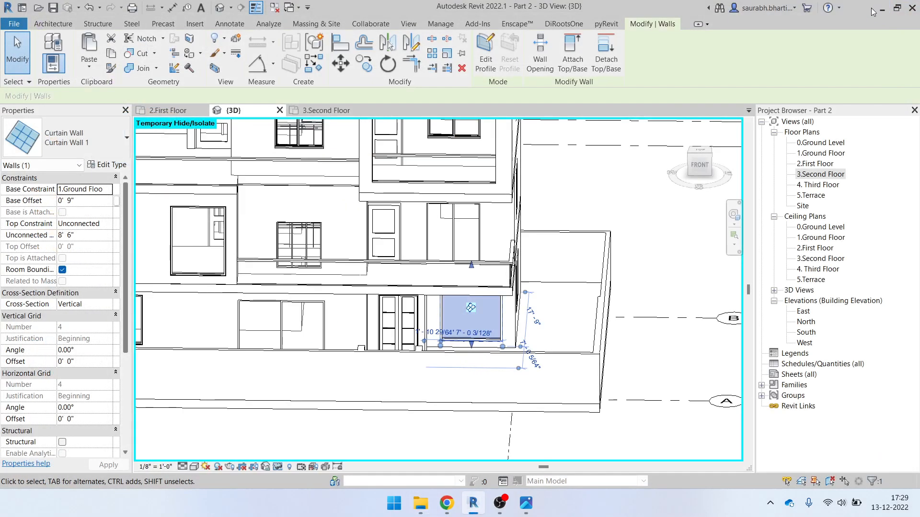
pyautogui.click(882, 9)
pyautogui.click(151, 201)
pyautogui.doubleClick(151, 201)
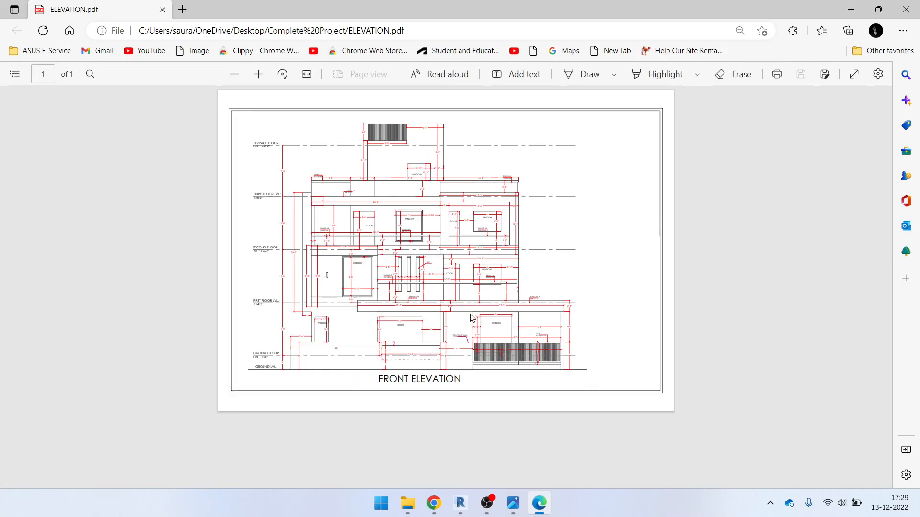
# Scroll through the elevation PDF, then minimize Edge and bring Revit back
pyautogui.keyDown('ctrl'); pyautogui.scroll(5, 483, 344); pyautogui.keyUp('ctrl')
pyautogui.keyDown('ctrl'); pyautogui.scroll(-4, 488, 349); pyautogui.keyUp('ctrl')
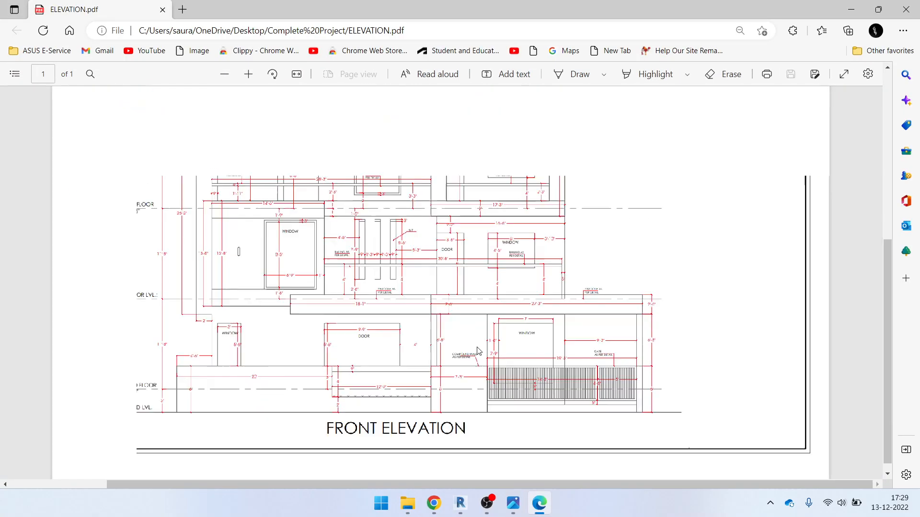
pyautogui.keyDown('ctrl'); pyautogui.scroll(5, 488, 349); pyautogui.keyUp('ctrl')
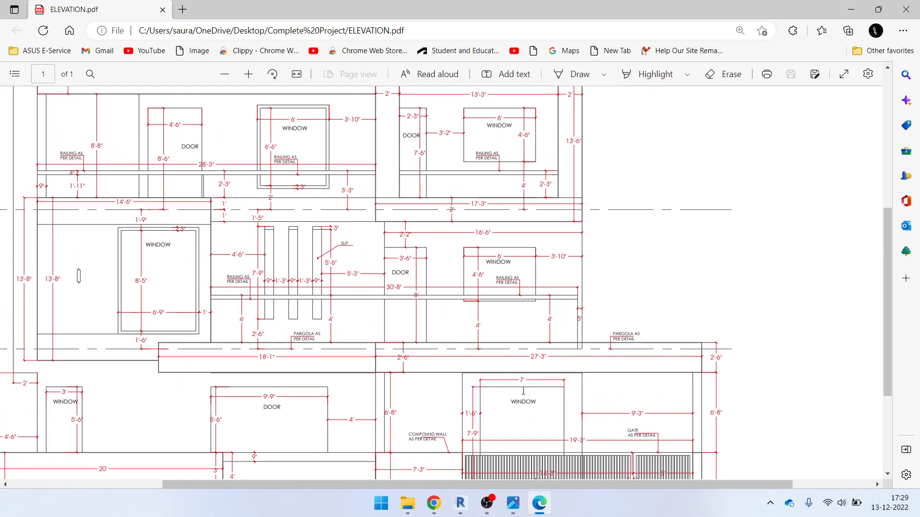
pyautogui.click(851, 10)
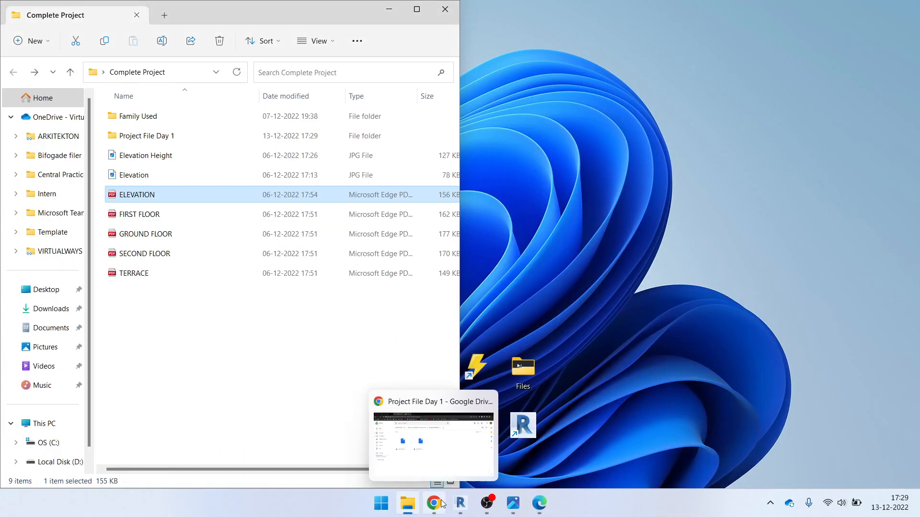
pyautogui.click(459, 503)
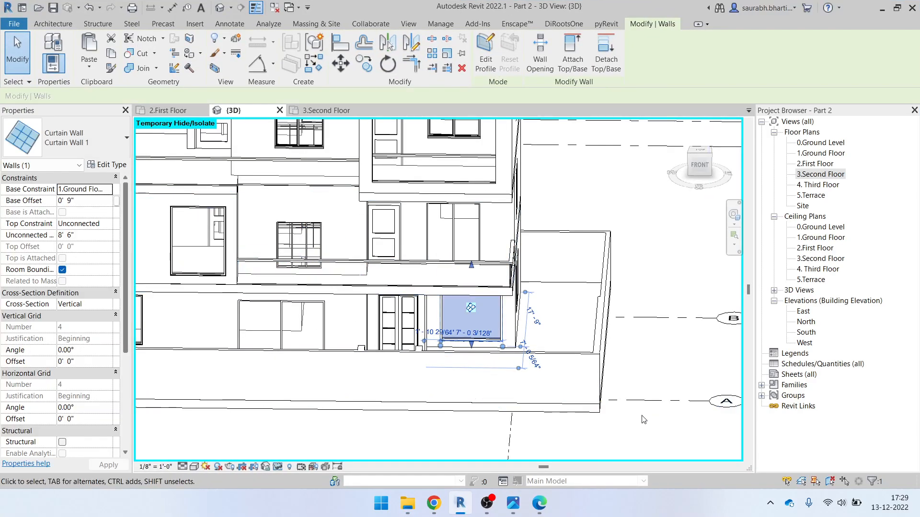
# Select the ground-floor curtain wall in front view and check its Base Offset
pyautogui.click(471, 318)
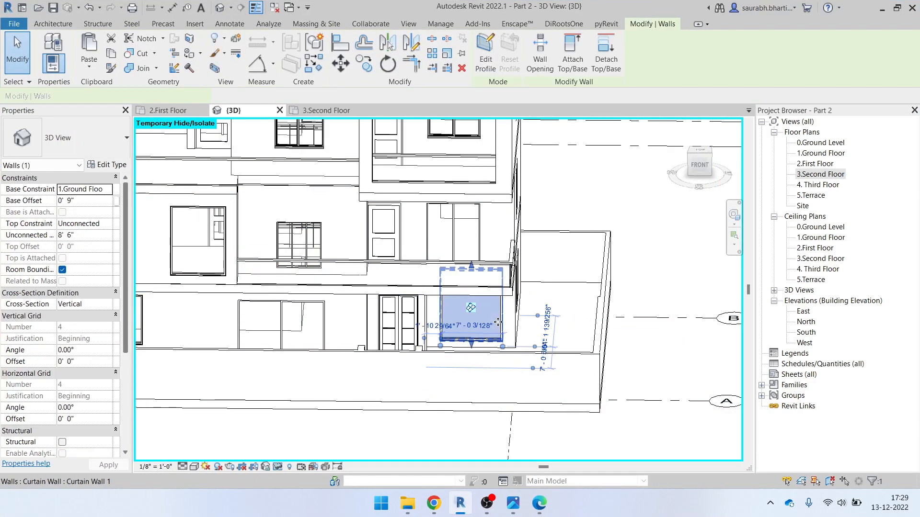
pyautogui.click(697, 165)
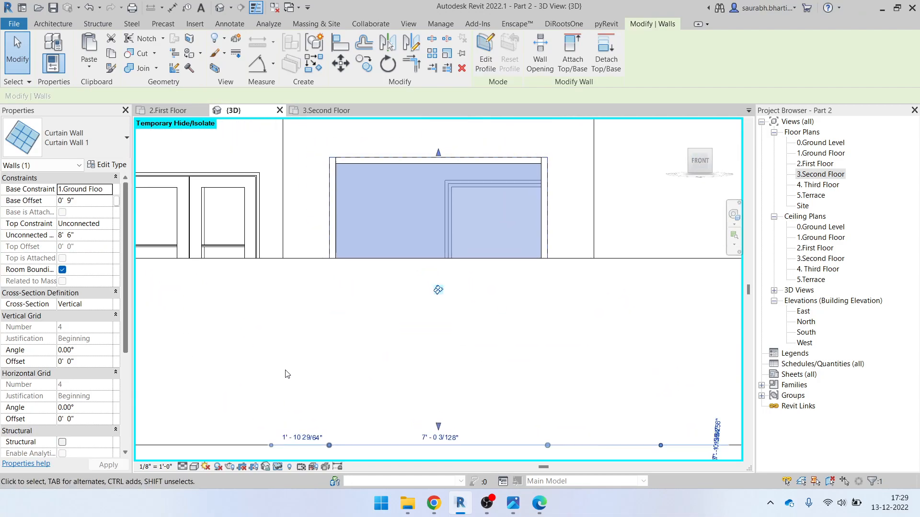
pyautogui.scroll(-1, 379, 389)
pyautogui.click(485, 313)
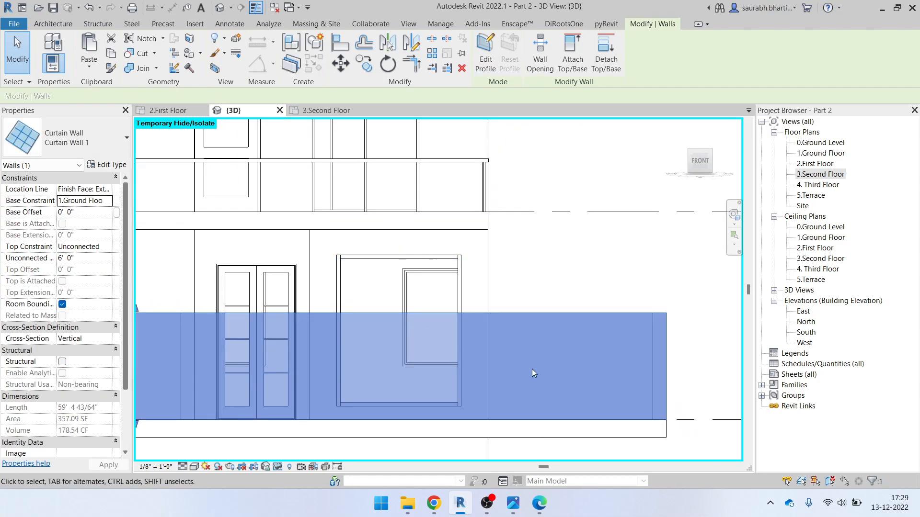
pyautogui.scroll(-3, 532, 368)
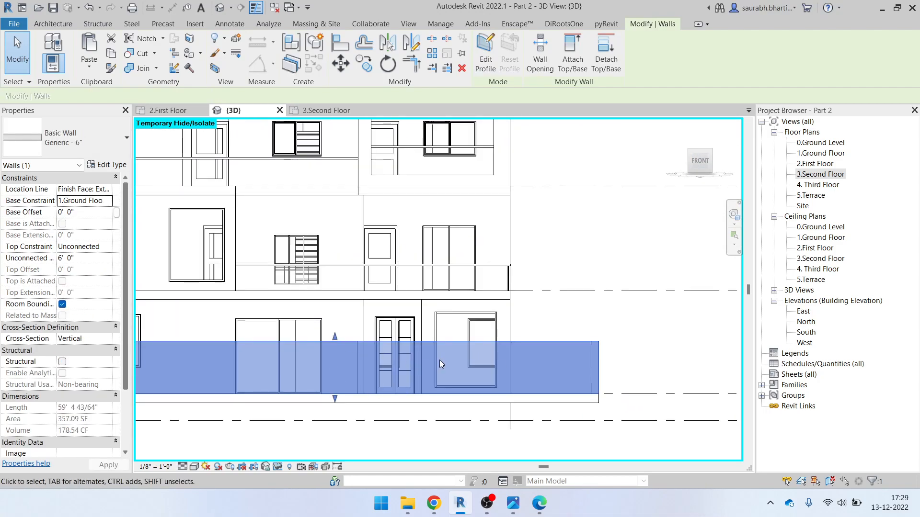
pyautogui.press('Escape')
pyautogui.scroll(2, 433, 335)
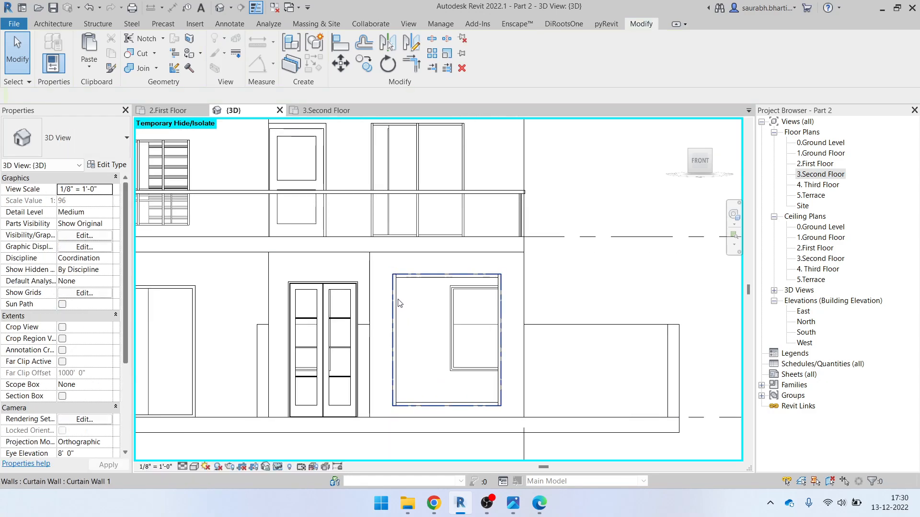
pyautogui.click(457, 312)
pyautogui.scroll(-1, 458, 312)
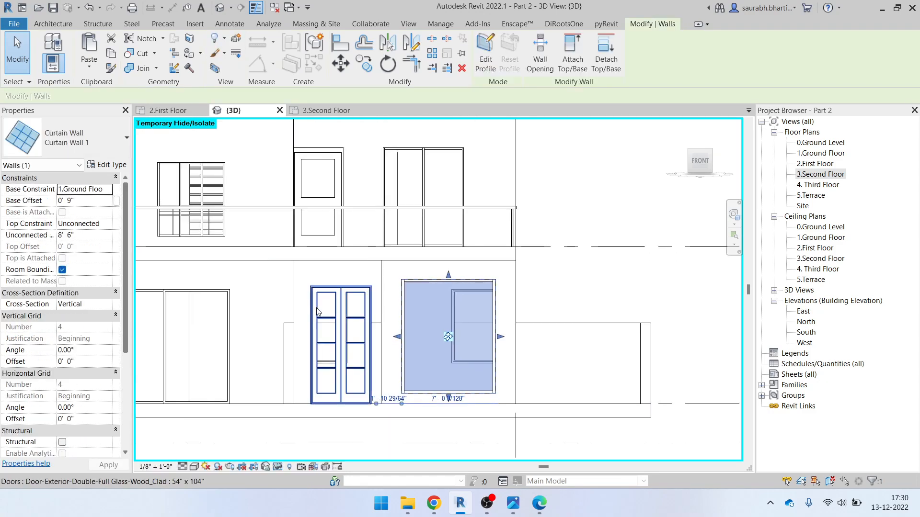
pyautogui.click(88, 203)
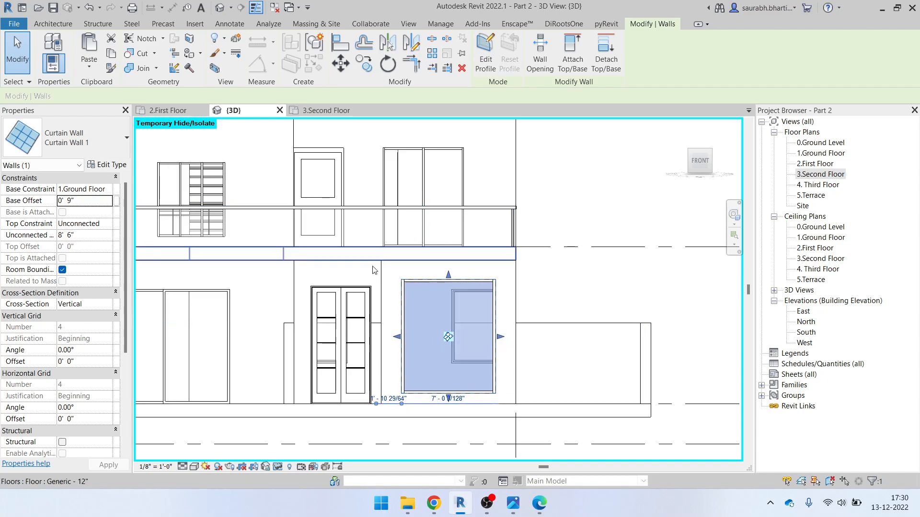
# Compare the curtain wall against the reference elevation photo, then hide the photo
pyautogui.scroll(-1, 513, 289)
pyautogui.scroll(-1, 513, 288)
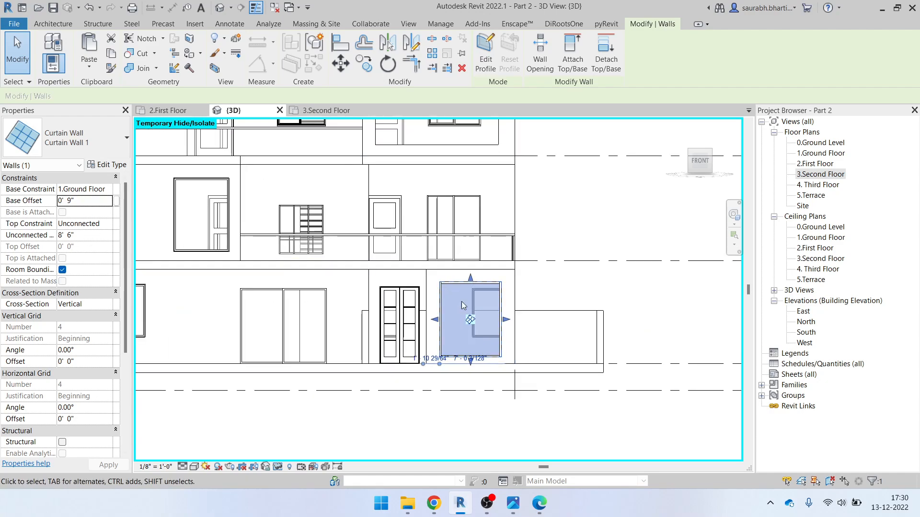
pyautogui.moveTo(469, 514)
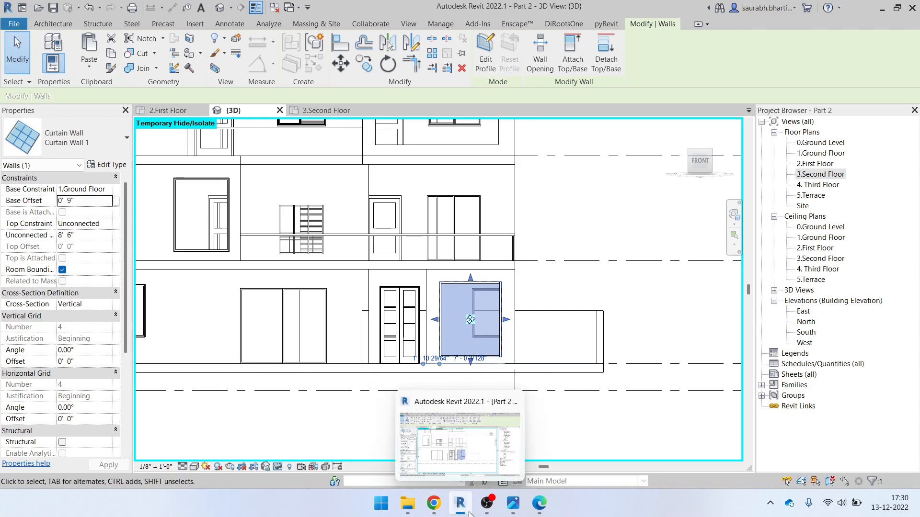
pyautogui.click(513, 508)
pyautogui.click(513, 507)
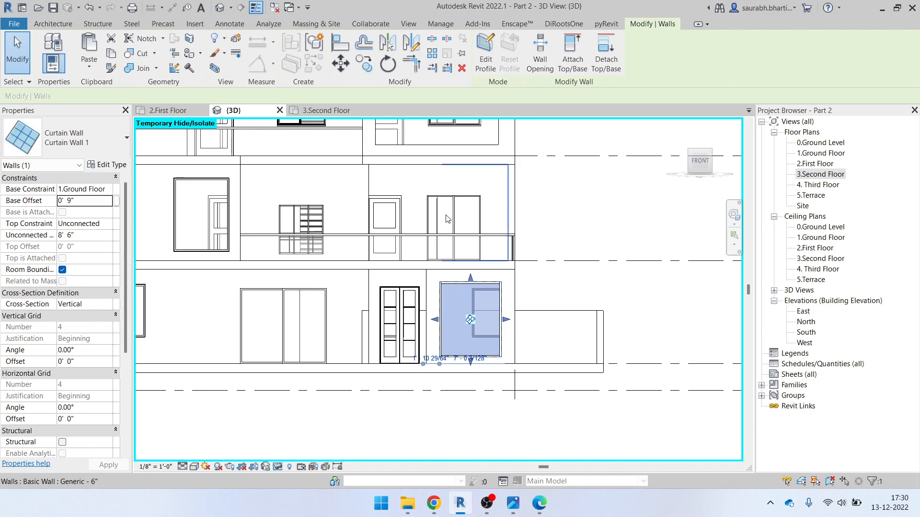
pyautogui.scroll(3, 472, 368)
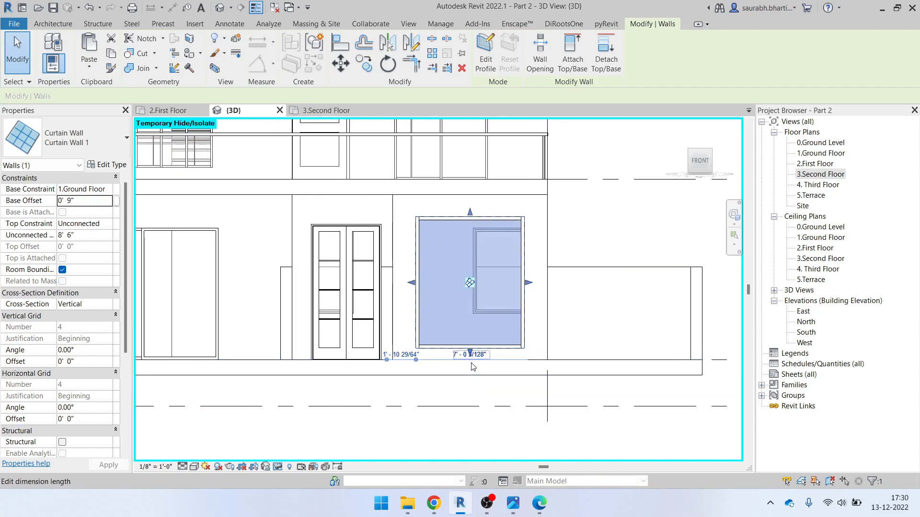
pyautogui.scroll(-2, 471, 322)
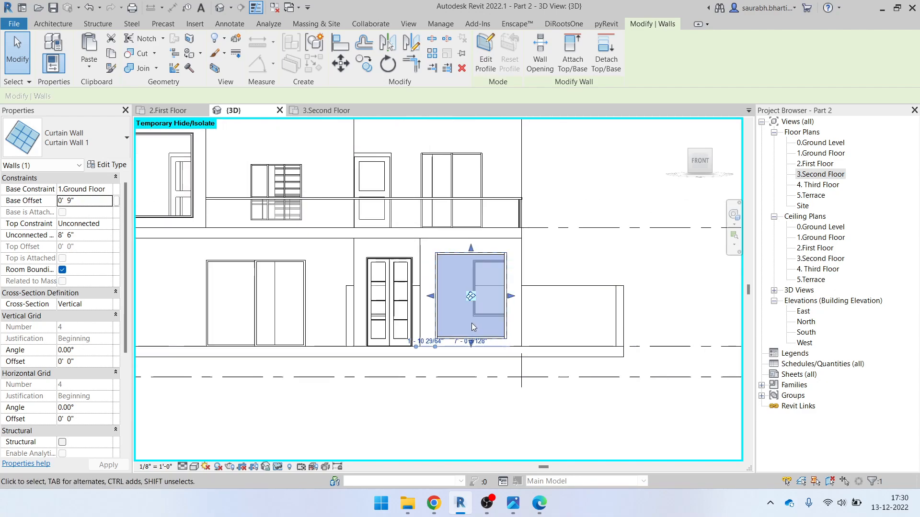
pyautogui.click(512, 503)
pyautogui.click(850, 10)
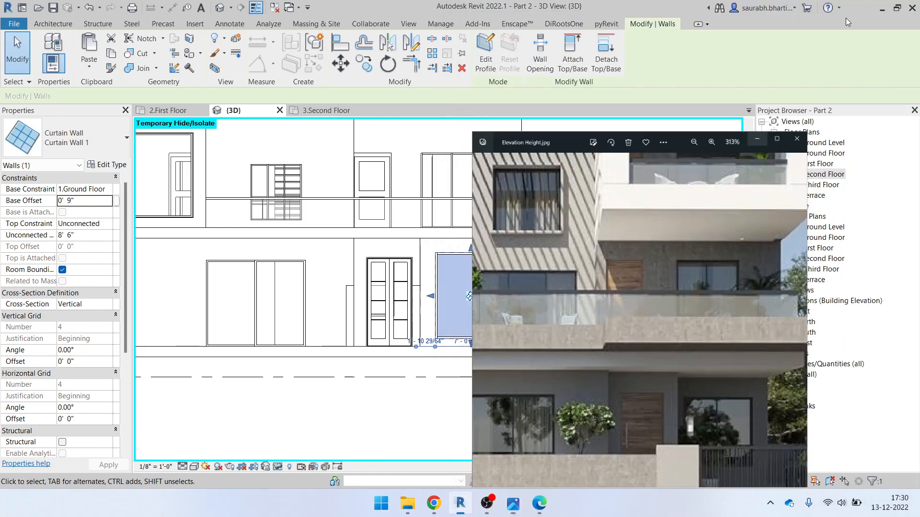
# Add a vertical Curtain Grid line at the curtain wall panel's midpoint
pyautogui.click(57, 26)
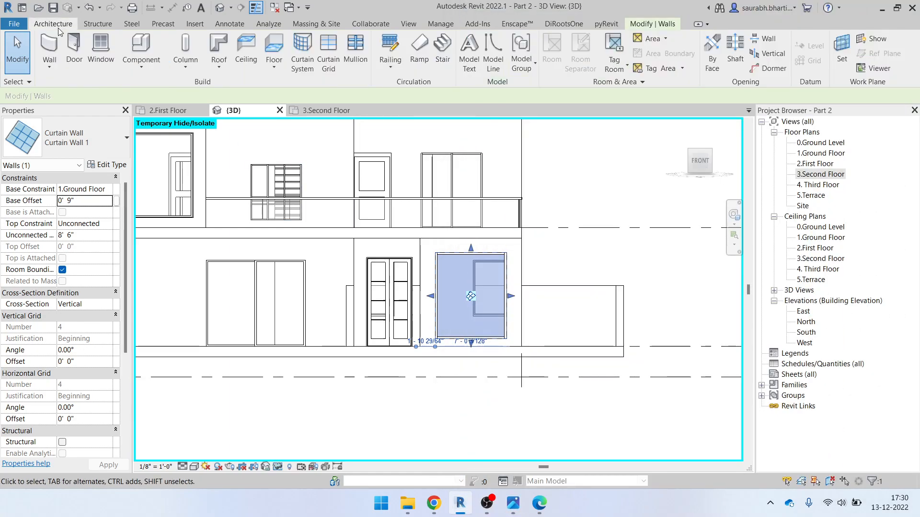
pyautogui.click(329, 57)
pyautogui.scroll(1, 452, 261)
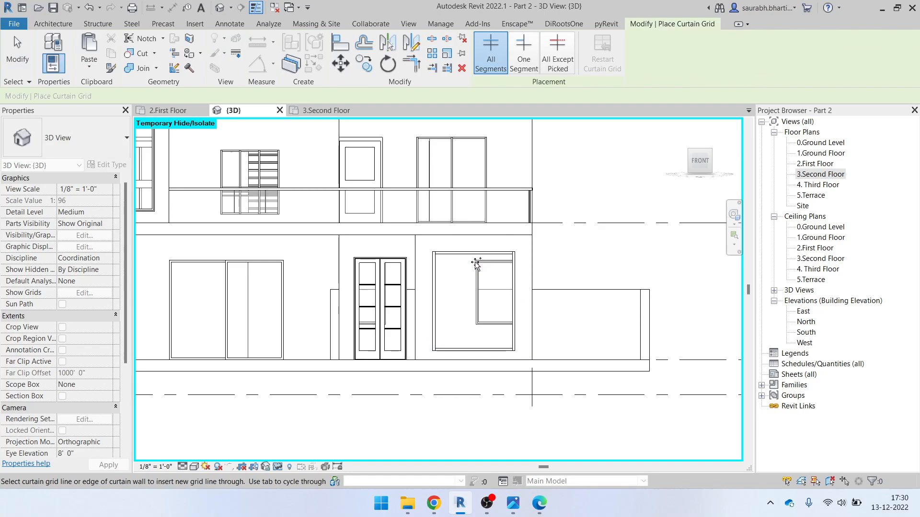
pyautogui.click(473, 256)
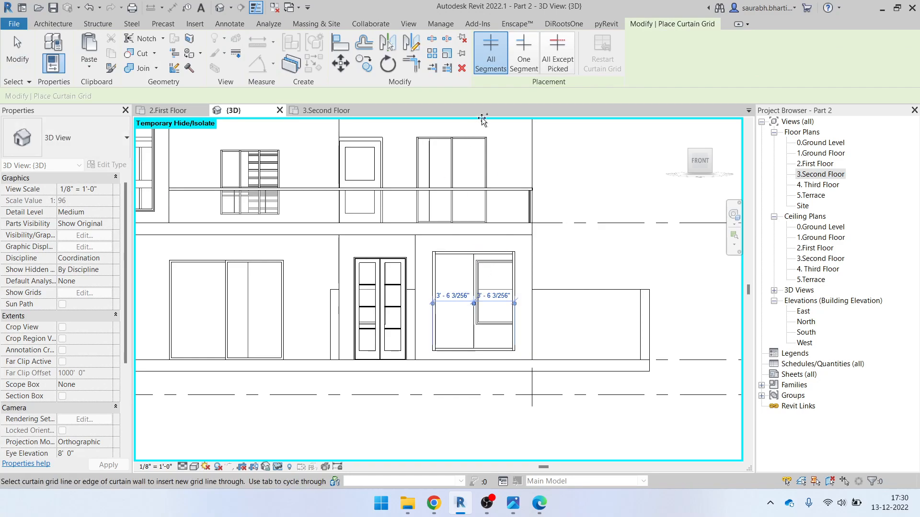
pyautogui.press('Escape')
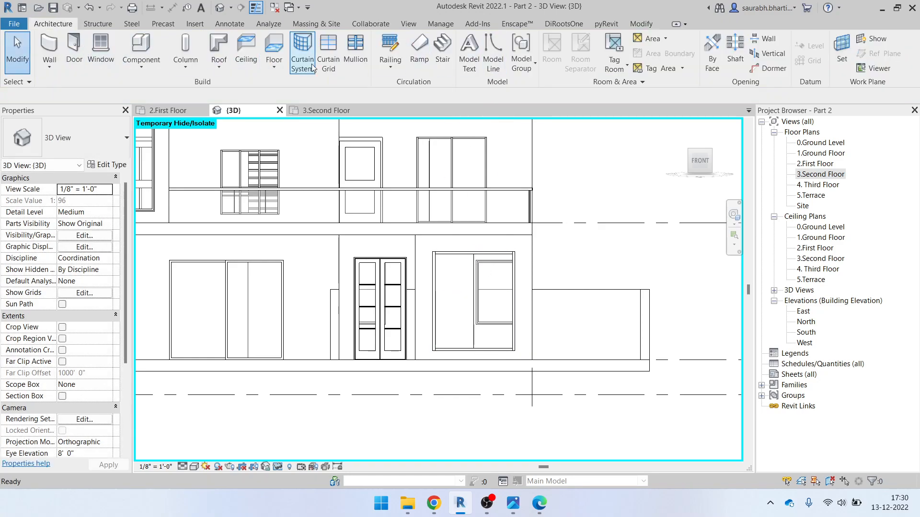
# Place a mullion on the new vertical grid line
pyautogui.click(356, 47)
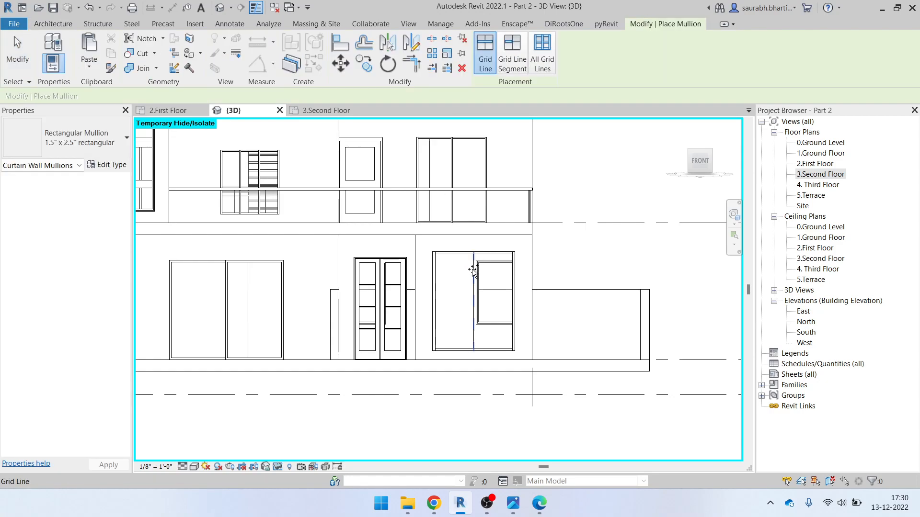
pyautogui.scroll(3, 479, 287)
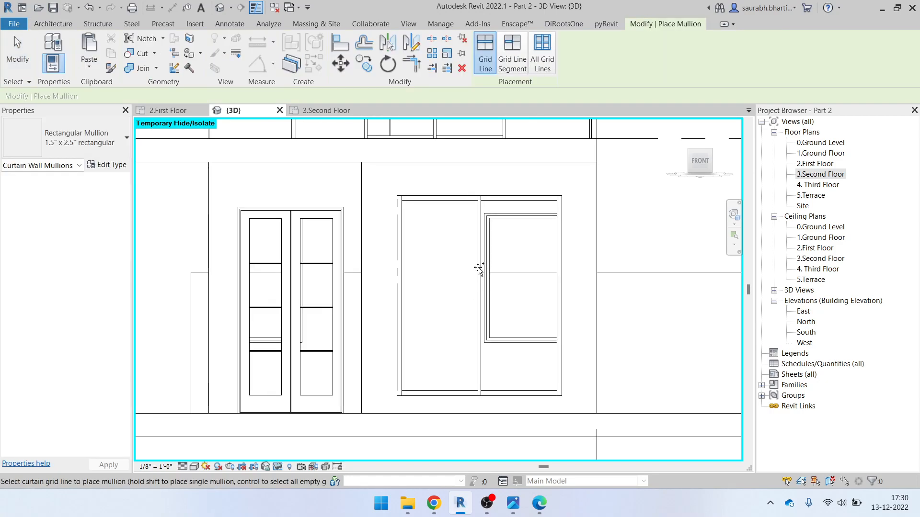
pyautogui.scroll(-3, 455, 293)
pyautogui.press('Escape')
pyautogui.scroll(-3, 450, 297)
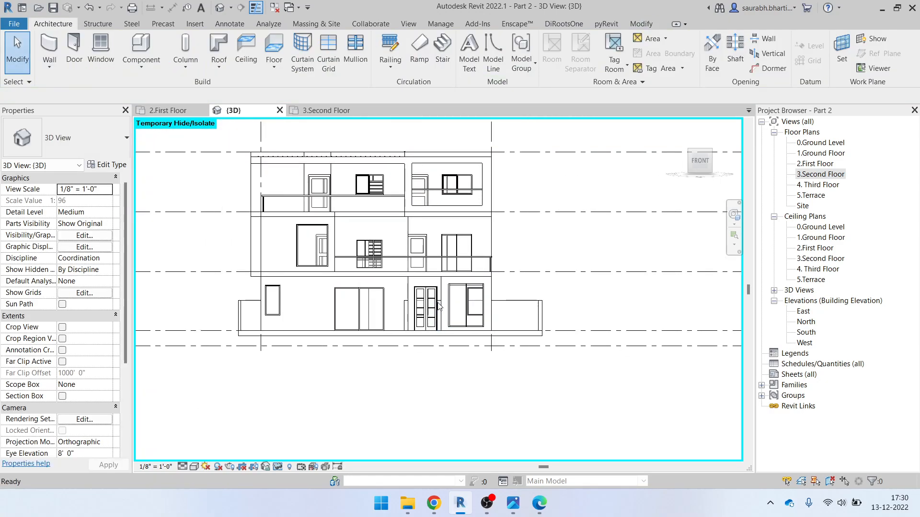
# Reset temporary isolation (HR) and orbit the model toward the front elevation
pyautogui.press('h')
pyautogui.press('r')
pyautogui.scroll(-3, 469, 377)
pyautogui.keyDown('shift'); pyautogui.moveTo(470, 378); pyautogui.dragTo(437, 364, button='middle'); pyautogui.keyUp('shift')
pyautogui.scroll(3, 487, 417)
pyautogui.scroll(2, 455, 261)
pyautogui.scroll(1, 455, 261)
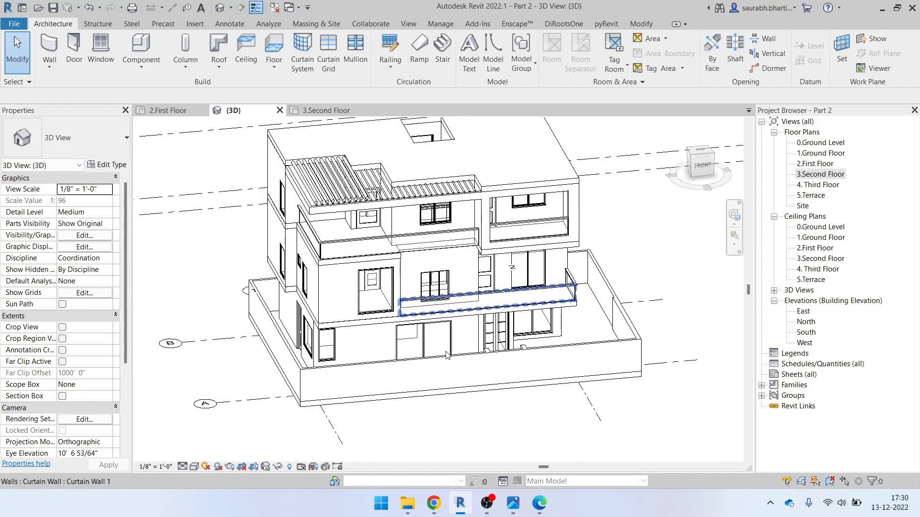
pyautogui.keyDown('shift'); pyautogui.moveTo(527, 342); pyautogui.dragTo(372, 308, button='middle'); pyautogui.keyUp('shift')
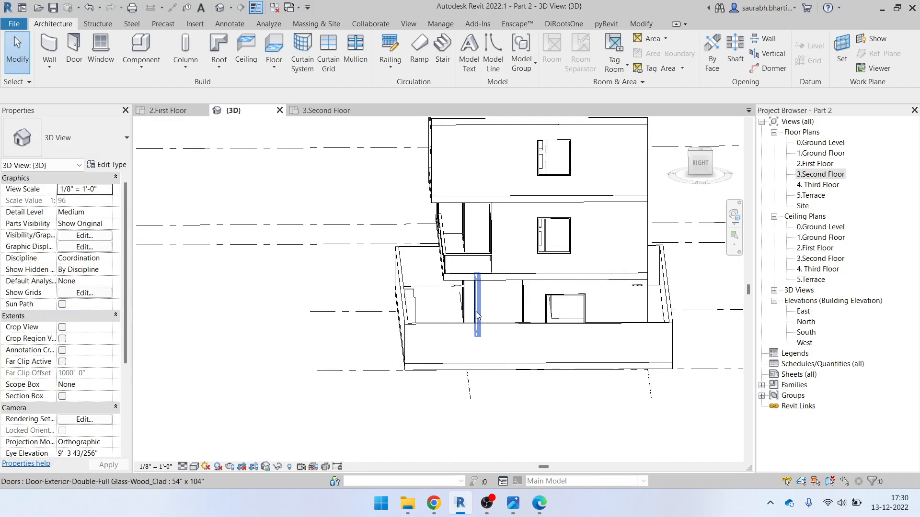
pyautogui.scroll(-1, 479, 296)
pyautogui.scroll(3, 528, 199)
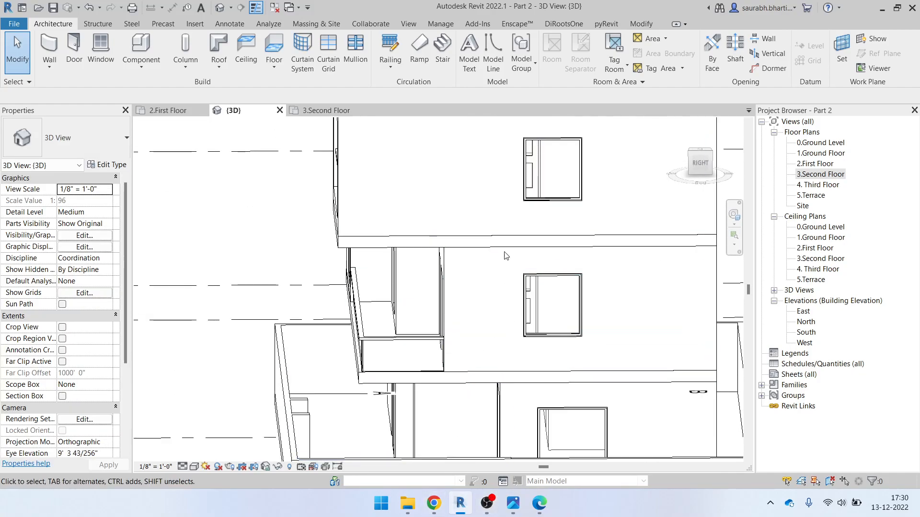
# Align (AL) a wall edge to a reference face, exit, and orbit to a top-down view
pyautogui.press('a')
pyautogui.press('l')
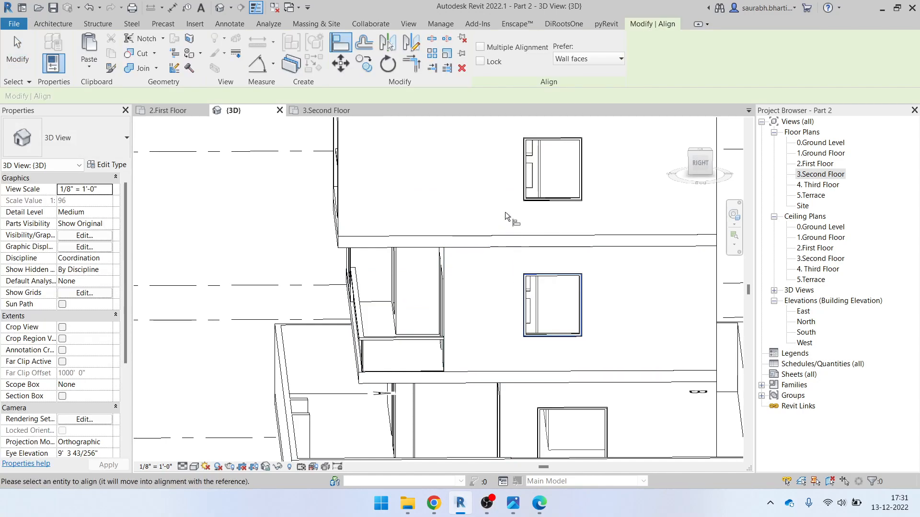
pyautogui.click(526, 188)
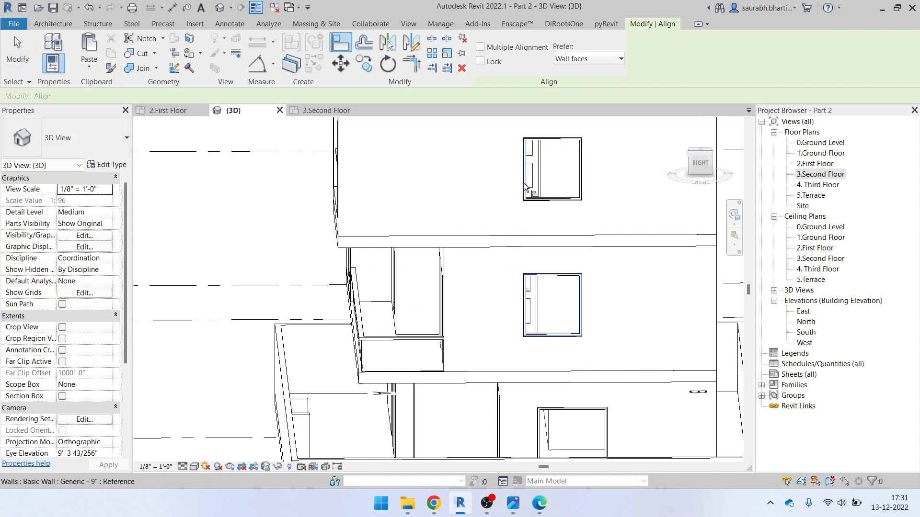
pyautogui.scroll(4, 524, 185)
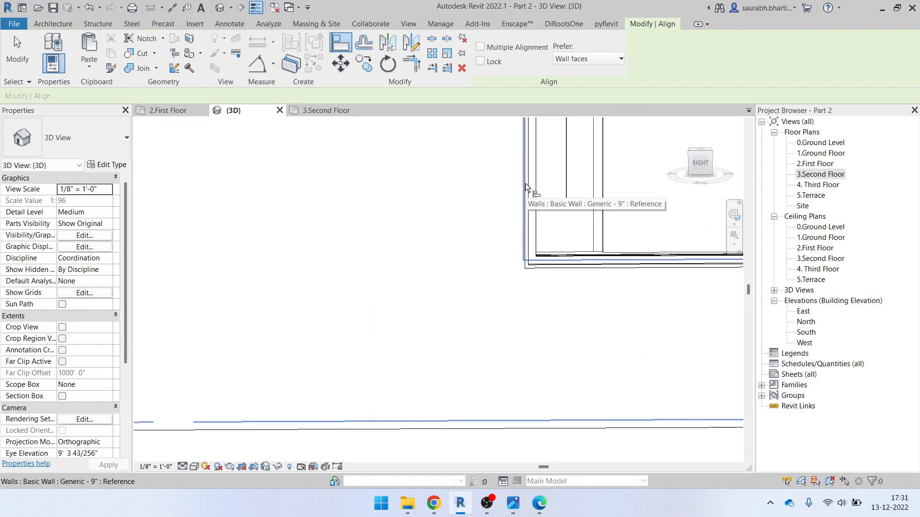
pyautogui.click(525, 189)
pyautogui.scroll(-4, 525, 196)
pyautogui.press('Escape')
pyautogui.press('Escape')
pyautogui.scroll(-9, 548, 282)
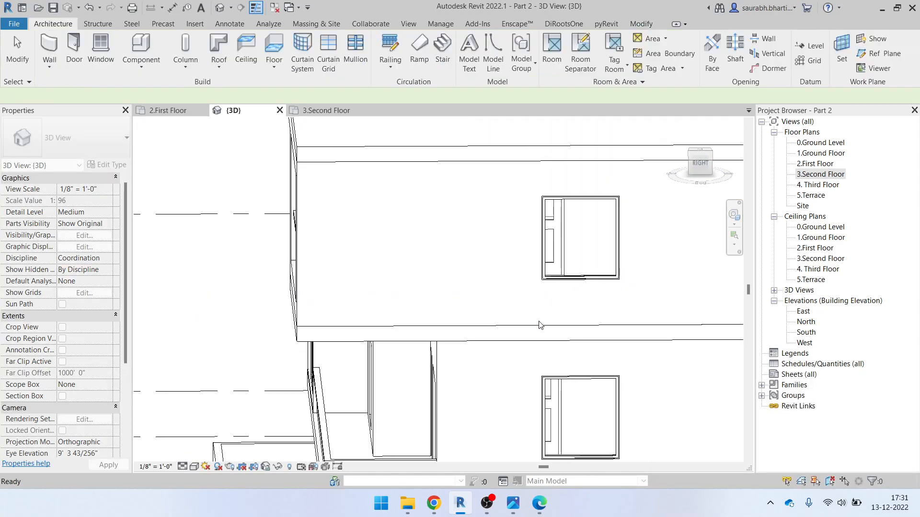
pyautogui.keyDown('shift'); pyautogui.moveTo(511, 330); pyautogui.dragTo(486, 308, button='middle'); pyautogui.keyUp('shift')
# Switch to ELEVATION.pdf in Edge and scroll to the front elevation
pyautogui.scroll(-2, 517, 338)
pyautogui.click(549, 511)
pyautogui.scroll(-2, 501, 320)
pyautogui.keyDown('ctrl'); pyautogui.scroll(3, 420, 349); pyautogui.keyUp('ctrl')
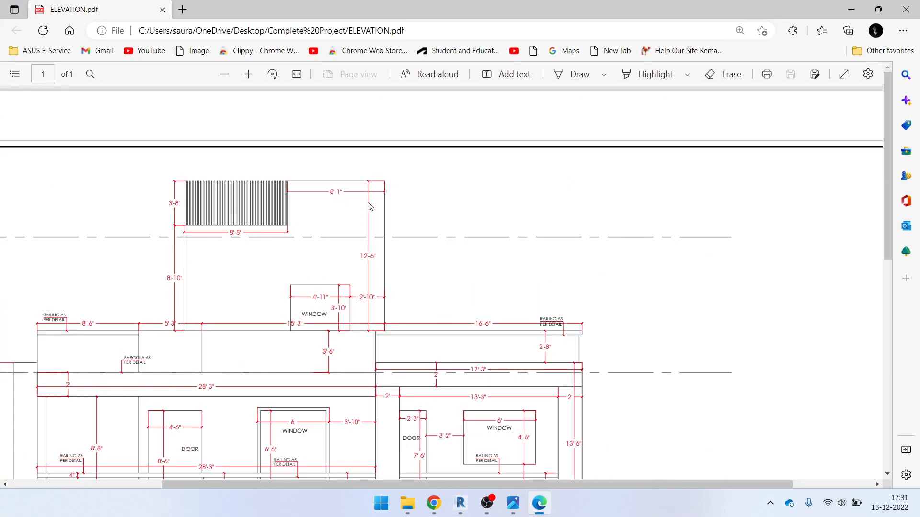
pyautogui.scroll(-10, 598, 318)
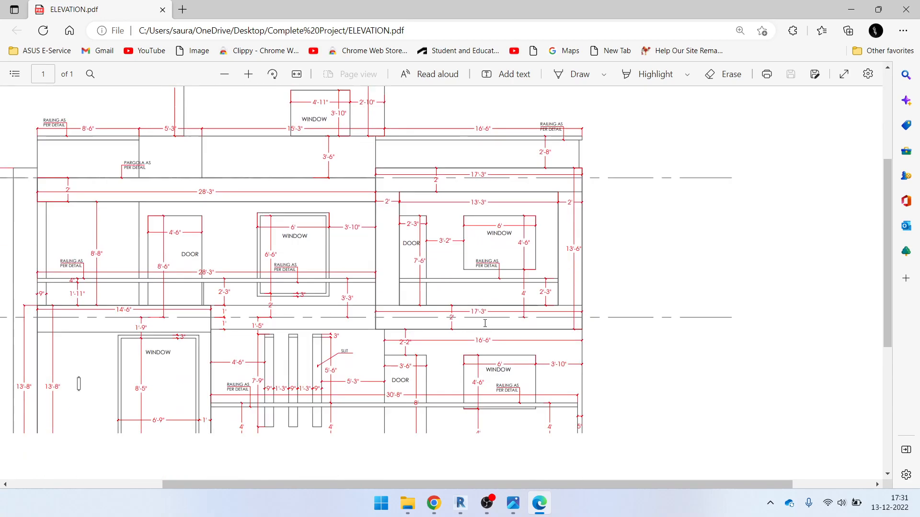
pyautogui.keyDown('ctrl'); pyautogui.scroll(-5, 369, 351); pyautogui.keyUp('ctrl')
pyautogui.keyDown('ctrl'); pyautogui.scroll(3, 357, 309); pyautogui.keyUp('ctrl')
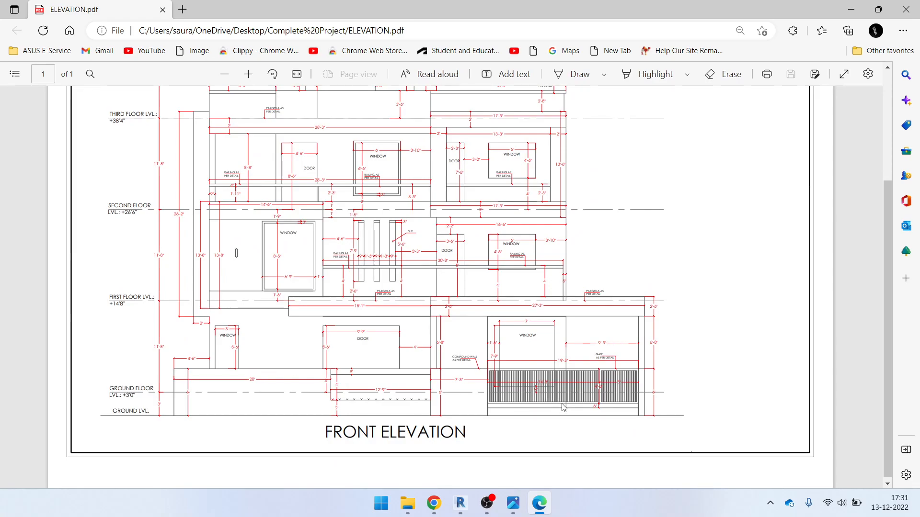
# Minimize Edge and spin Revit's model to an isometric front view
pyautogui.click(852, 10)
pyautogui.keyDown('shift'); pyautogui.moveTo(575, 383); pyautogui.dragTo(610, 393, button='middle'); pyautogui.keyUp('shift')
pyautogui.scroll(5, 555, 377)
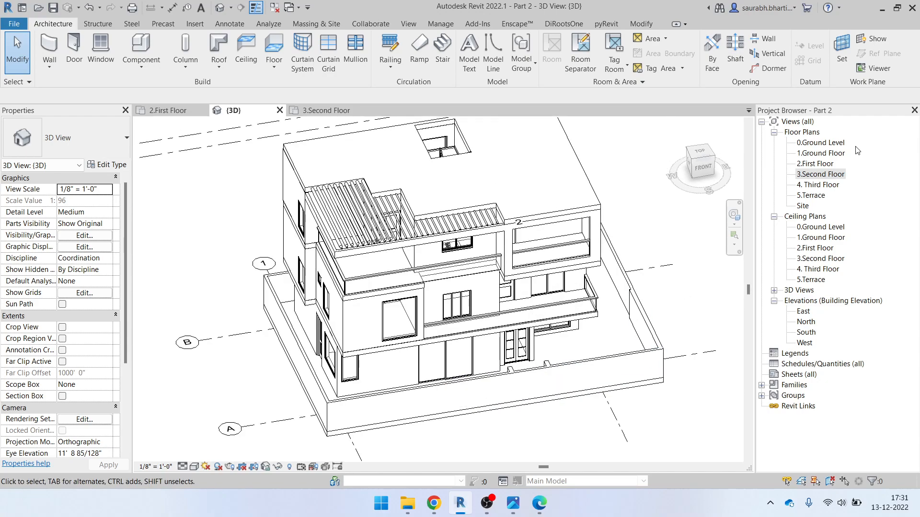
# Open the 1.Ground Floor plan and select the veranda walls and the PDF underlay
pyautogui.doubleClick(828, 154)
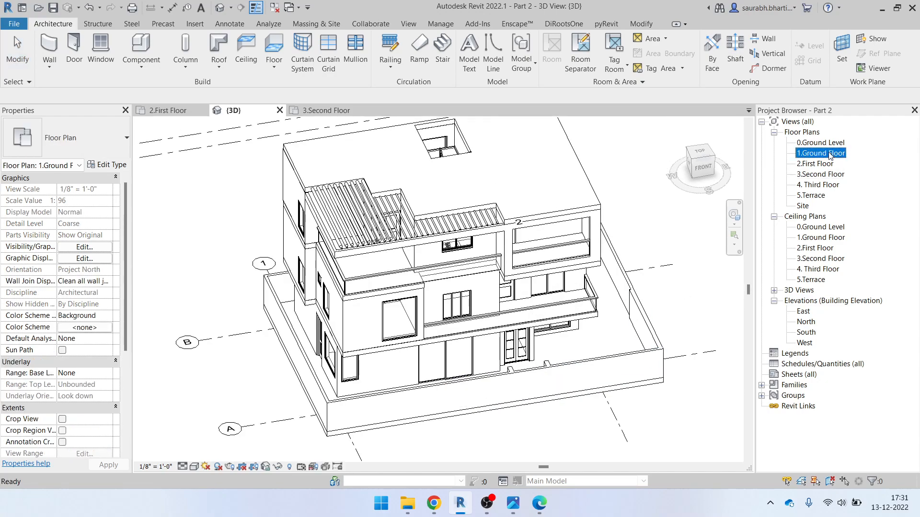
pyautogui.scroll(6, 441, 356)
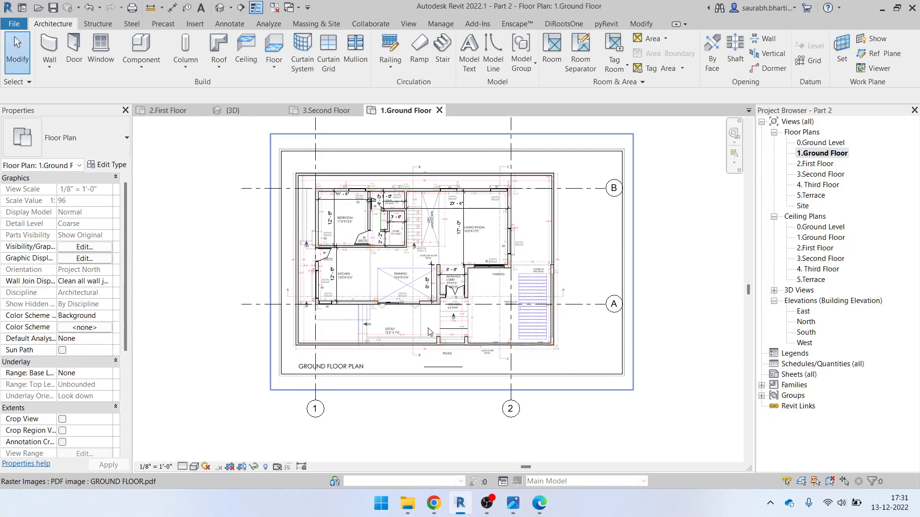
pyautogui.click(444, 355)
pyautogui.scroll(2, 526, 361)
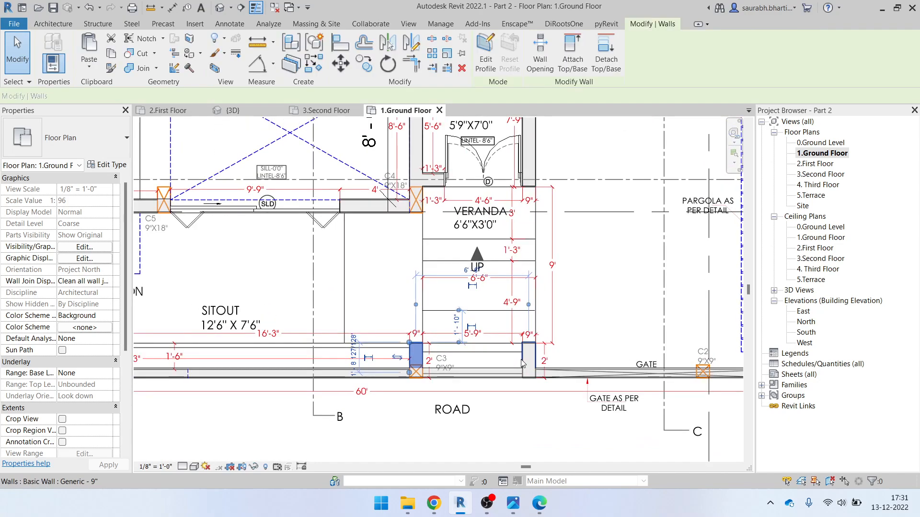
pyautogui.click(529, 358)
pyautogui.scroll(-2, 528, 360)
pyautogui.click(322, 416)
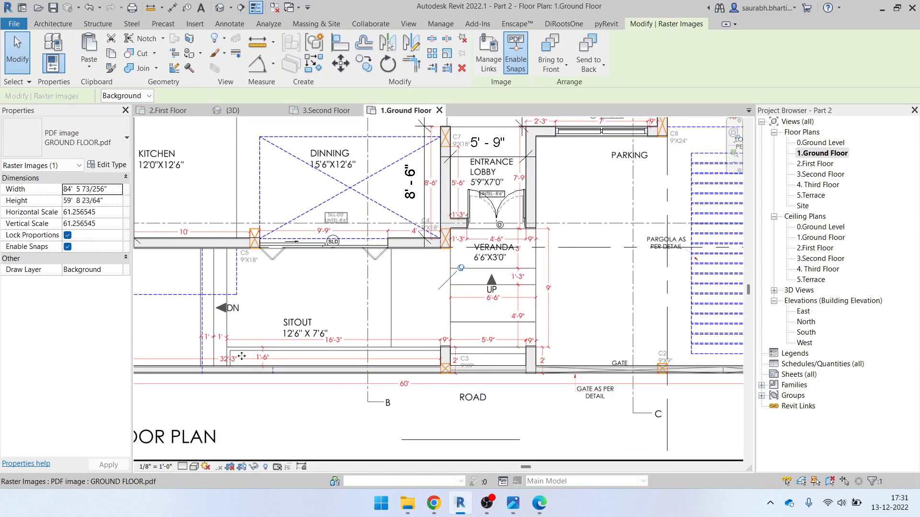
# Pan the plan to the staircase beside the bedroom and living room, clearing the selection
pyautogui.scroll(2, 230, 368)
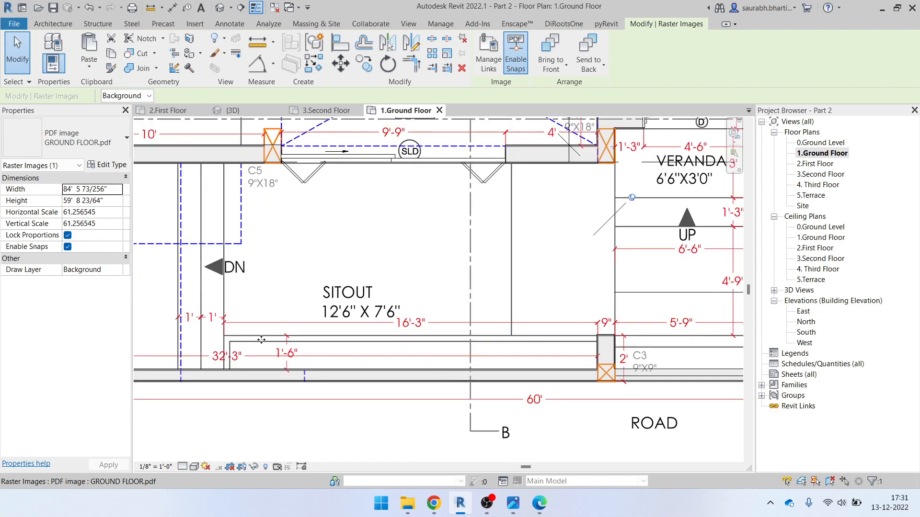
pyautogui.scroll(-2, 598, 355)
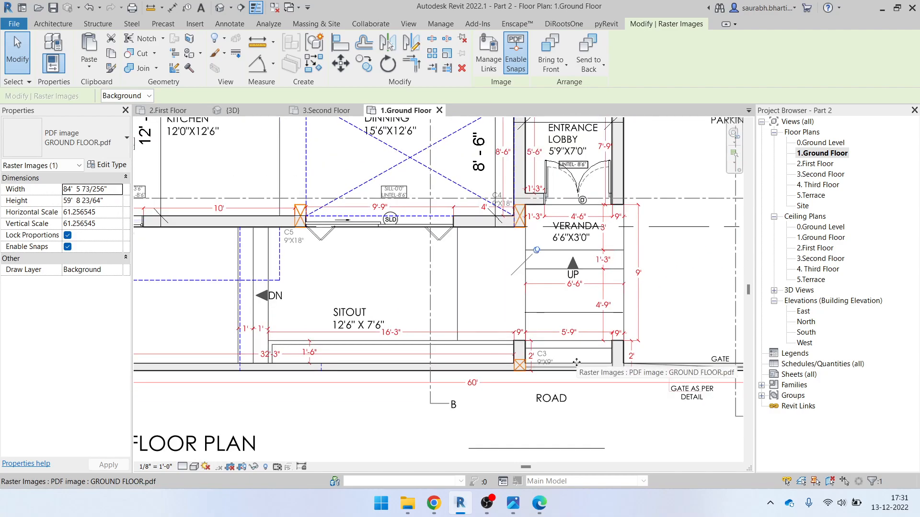
pyautogui.scroll(3, 552, 377)
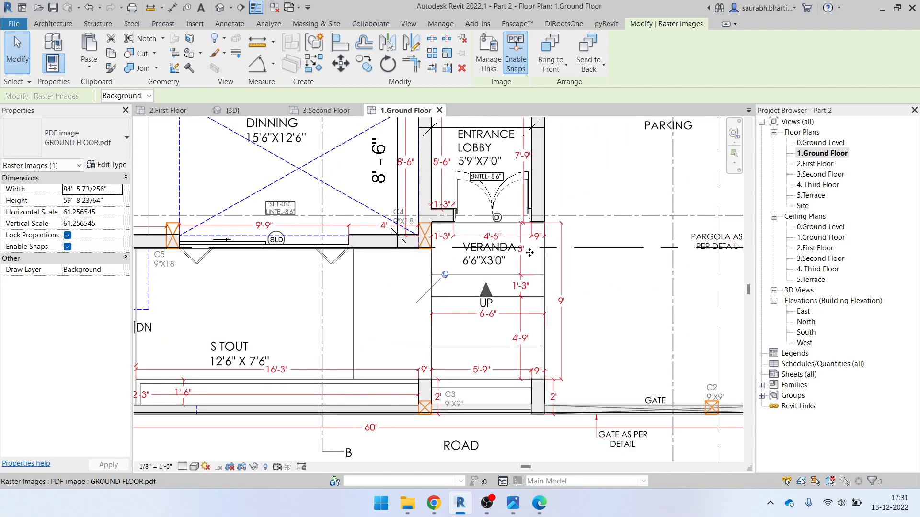
pyautogui.scroll(-3, 515, 295)
pyautogui.scroll(-1, 529, 236)
pyautogui.moveTo(528, 237); pyautogui.dragTo(512, 450, button='middle')
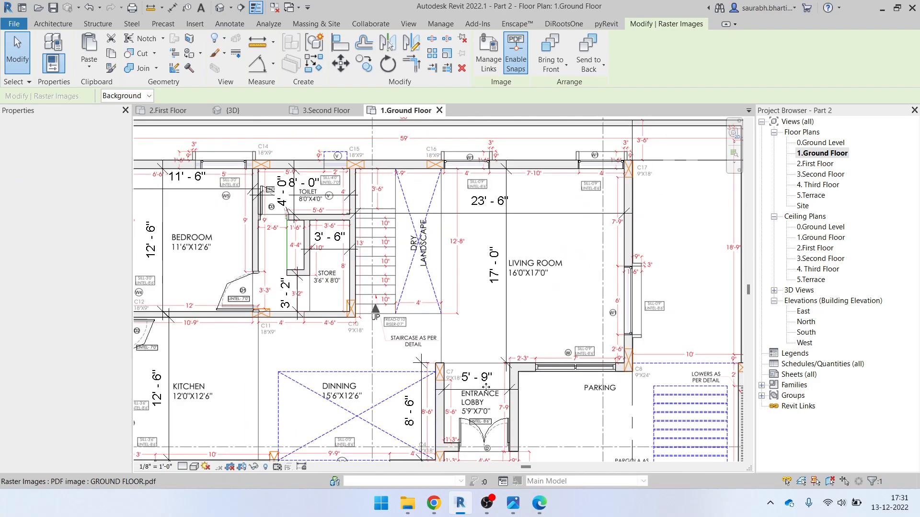
pyautogui.moveTo(459, 274); pyautogui.dragTo(503, 359, button='middle')
pyautogui.scroll(2, 462, 338)
pyautogui.press('Escape')
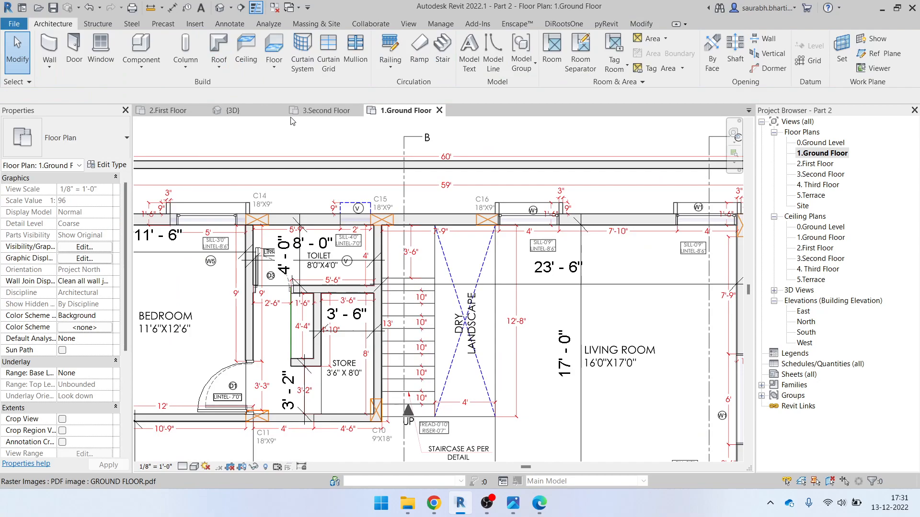
pyautogui.scroll(-1, 382, 246)
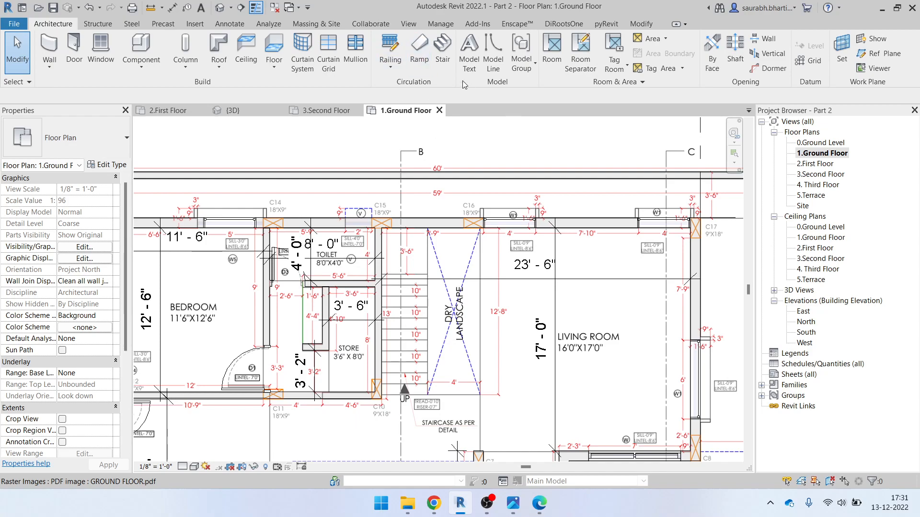
# Start the Stair tool and try a first run start at the bottom riser, then cancel it
pyautogui.click(440, 52)
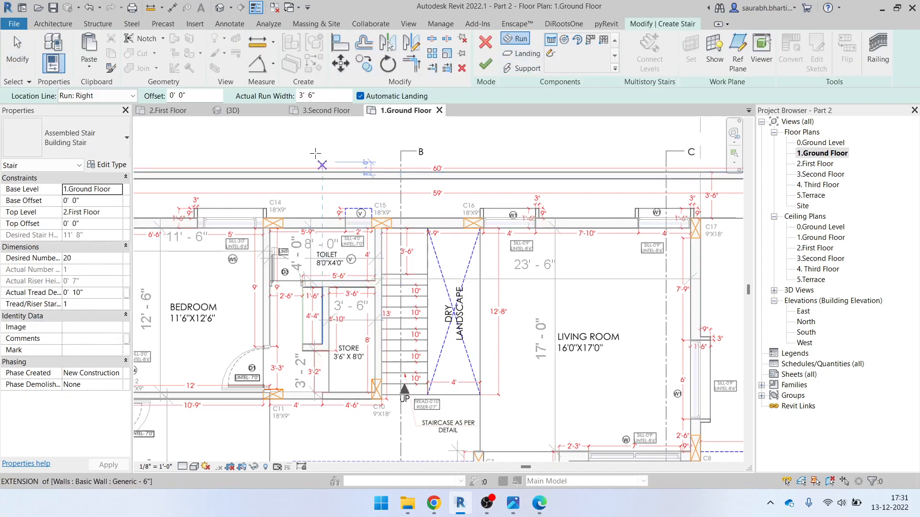
pyautogui.scroll(2, 440, 378)
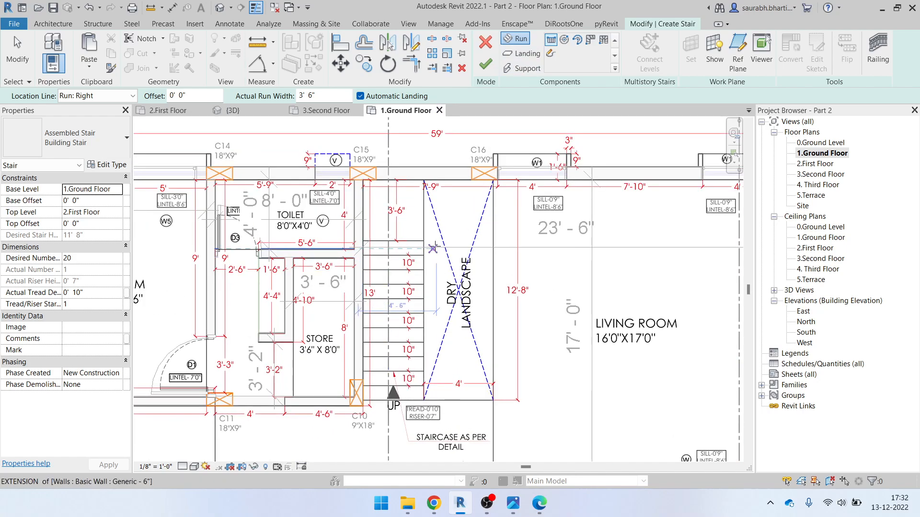
pyautogui.scroll(2, 402, 398)
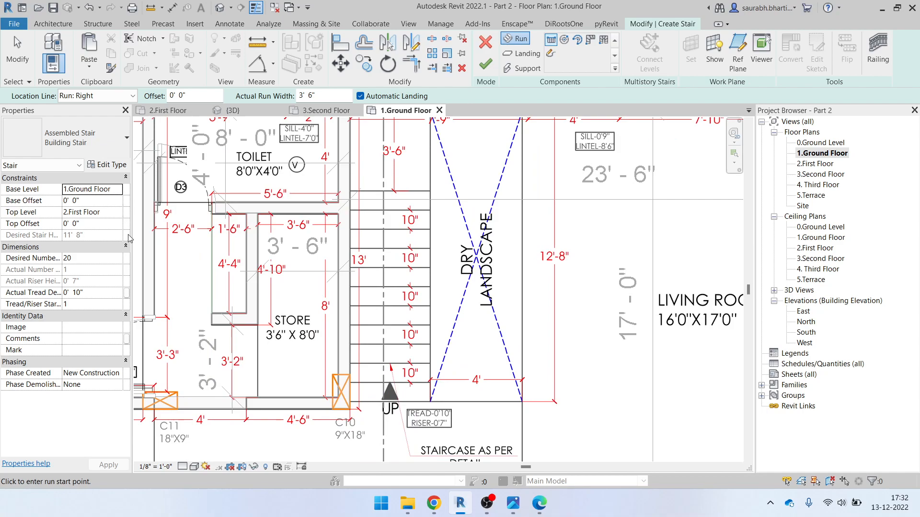
pyautogui.scroll(3, 390, 397)
pyautogui.click(389, 401)
pyautogui.scroll(2, 392, 345)
pyautogui.press('Escape')
# Keep the location line at Run: Right and try starting the run at the wall intersection
pyautogui.click(103, 96)
pyautogui.click(98, 136)
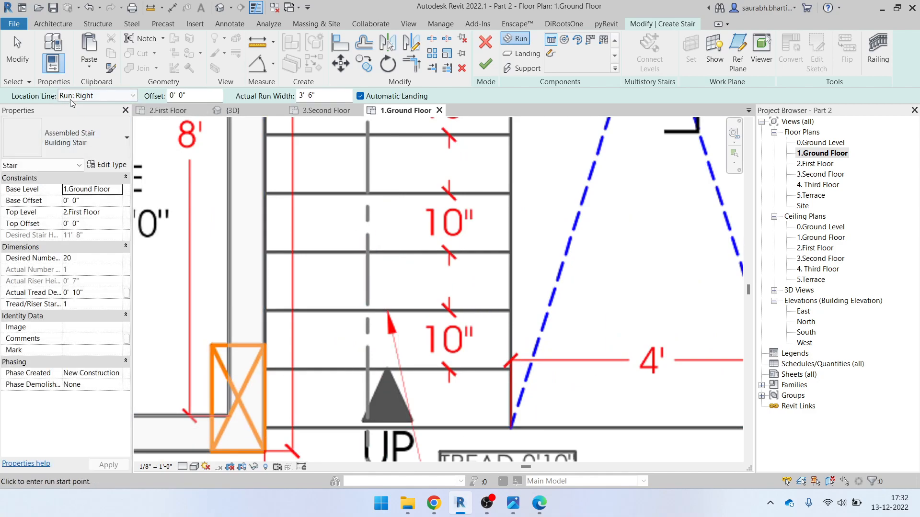
pyautogui.click(263, 415)
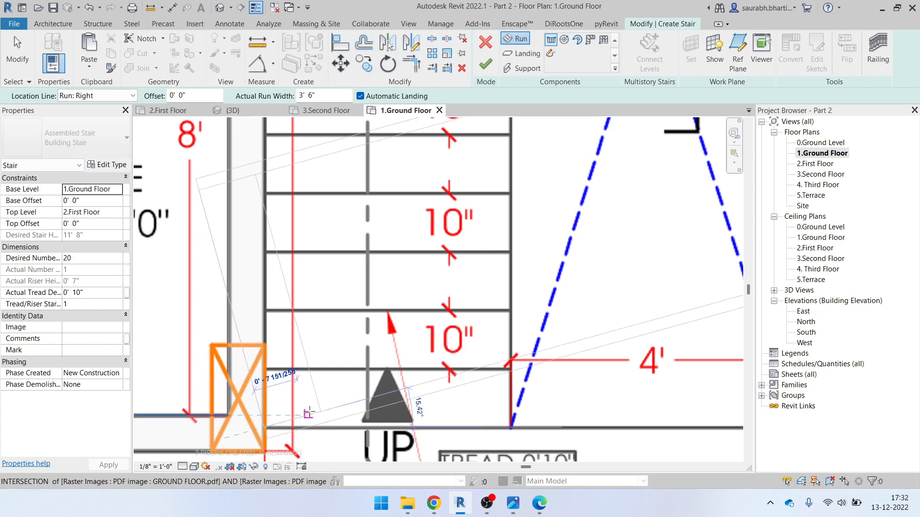
pyautogui.scroll(-2, 287, 229)
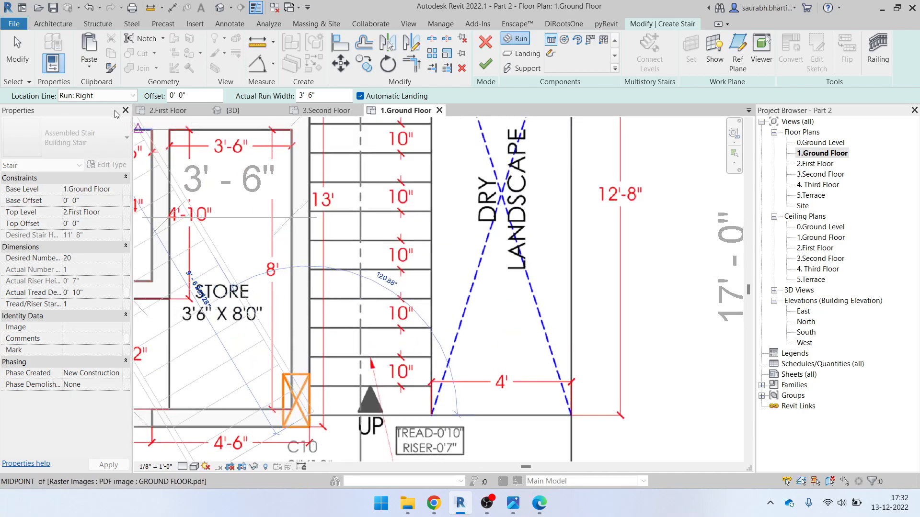
# Switch the location line from Run: Right to Run: Left, then cancel the run preview
pyautogui.click(113, 96)
pyautogui.click(137, 137)
pyautogui.click(115, 96)
pyautogui.click(115, 117)
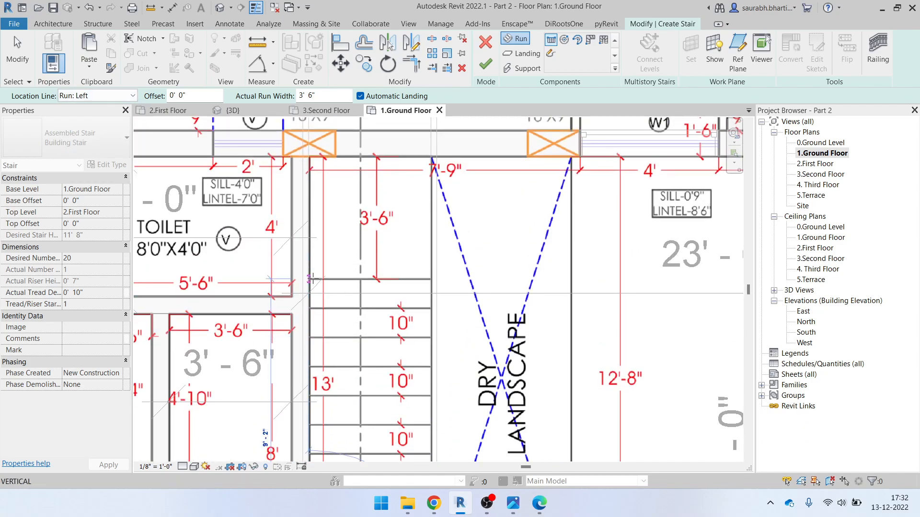
pyautogui.scroll(-2, 312, 278)
pyautogui.moveTo(324, 292); pyautogui.dragTo(309, 103, button='middle')
pyautogui.press('Escape')
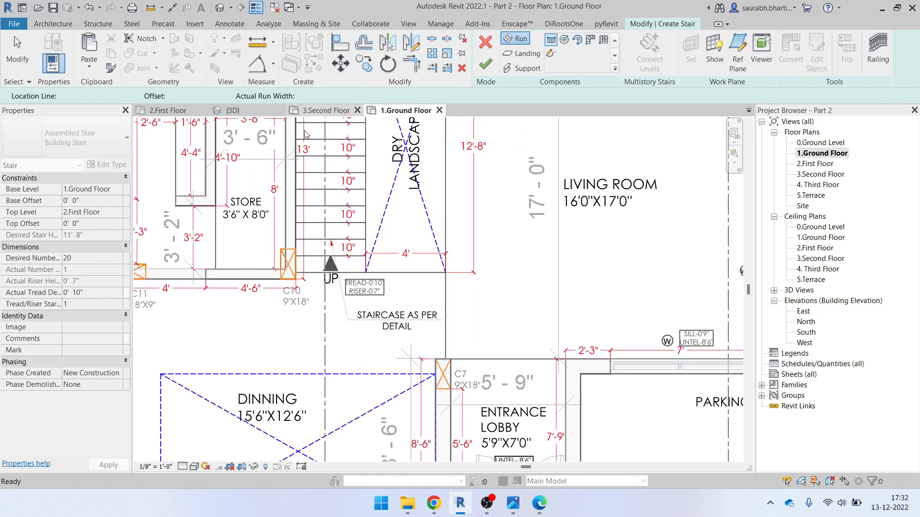
# Set the location line to Run: Center and start the stair run at the UP mark
pyautogui.moveTo(308, 272); pyautogui.dragTo(358, 365, button='middle')
pyautogui.scroll(2, 359, 366)
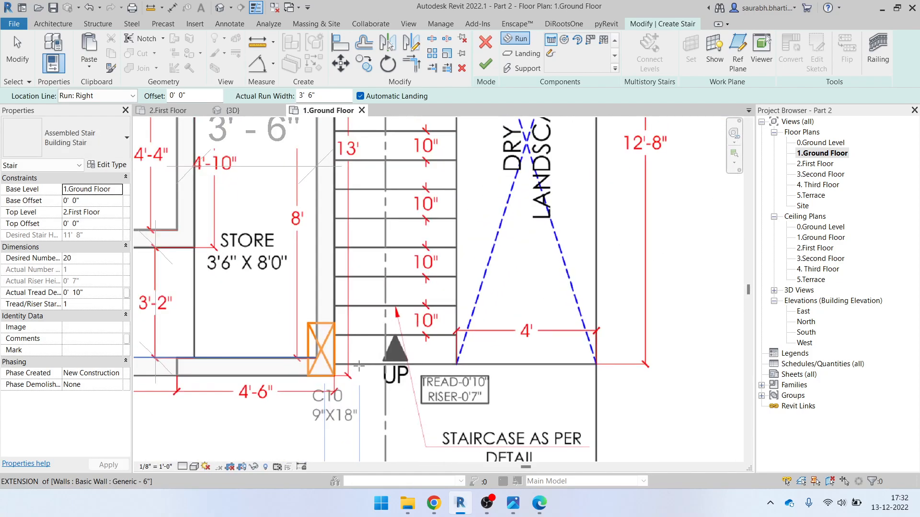
pyautogui.click(123, 96)
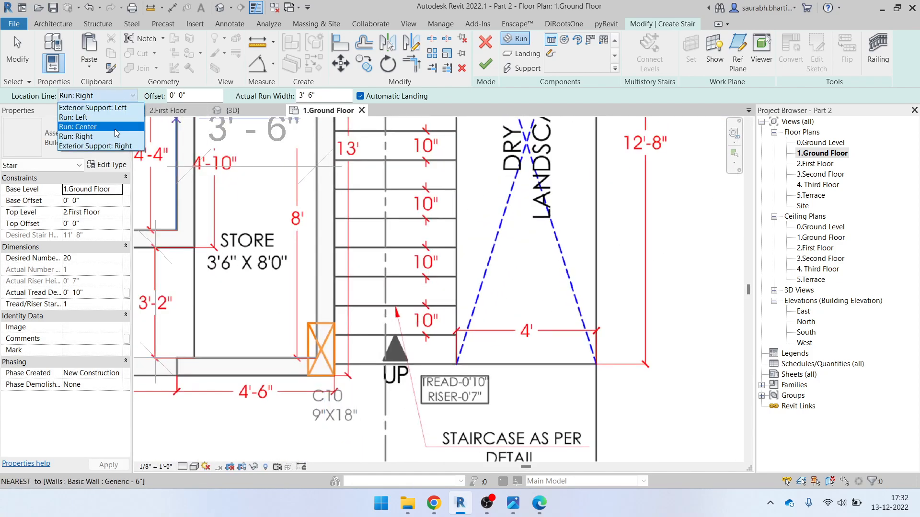
pyautogui.click(116, 127)
pyautogui.click(385, 365)
# Move the plan view up the staircase to follow the run toward its upper end
pyautogui.moveTo(394, 240); pyautogui.dragTo(395, 280, button='middle')
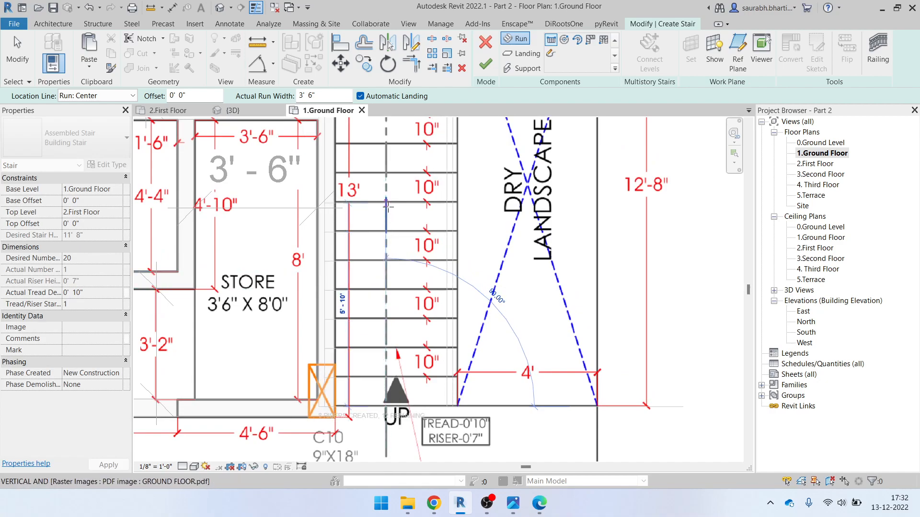
pyautogui.scroll(1, 400, 182)
pyautogui.moveTo(389, 183); pyautogui.dragTo(388, 206, button='middle')
pyautogui.scroll(-1, 385, 194)
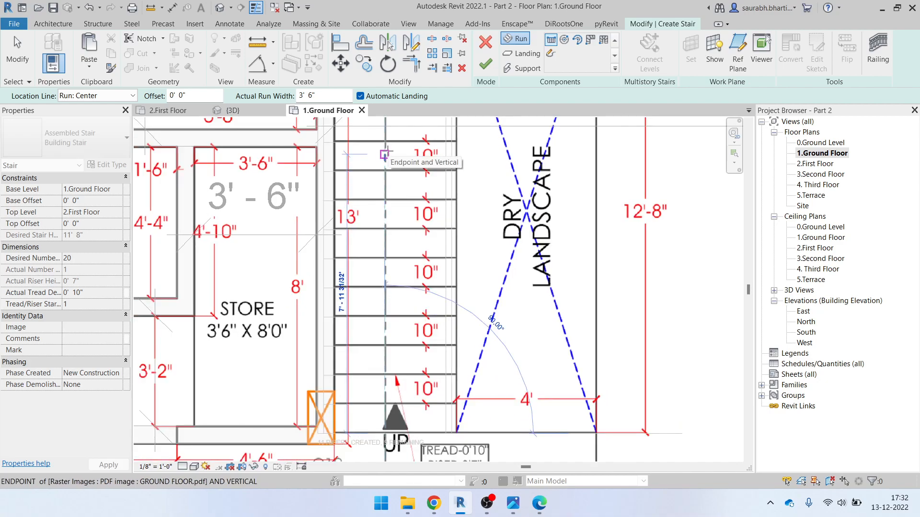
pyautogui.moveTo(387, 151); pyautogui.dragTo(390, 199, button='middle')
pyautogui.scroll(-1, 388, 160)
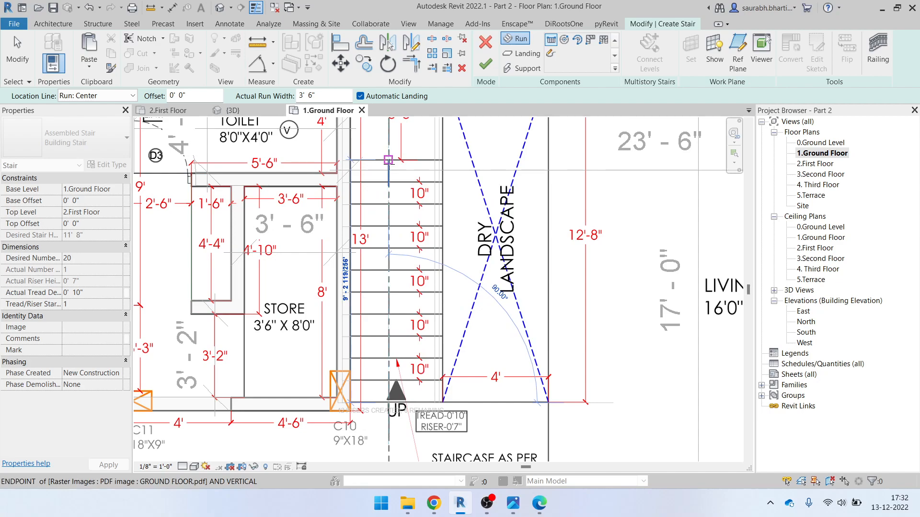
# End the first 12-riser run up the left side and cancel a misplaced second run
pyautogui.moveTo(388, 160); pyautogui.dragTo(390, 200, button='middle')
pyautogui.click(388, 196)
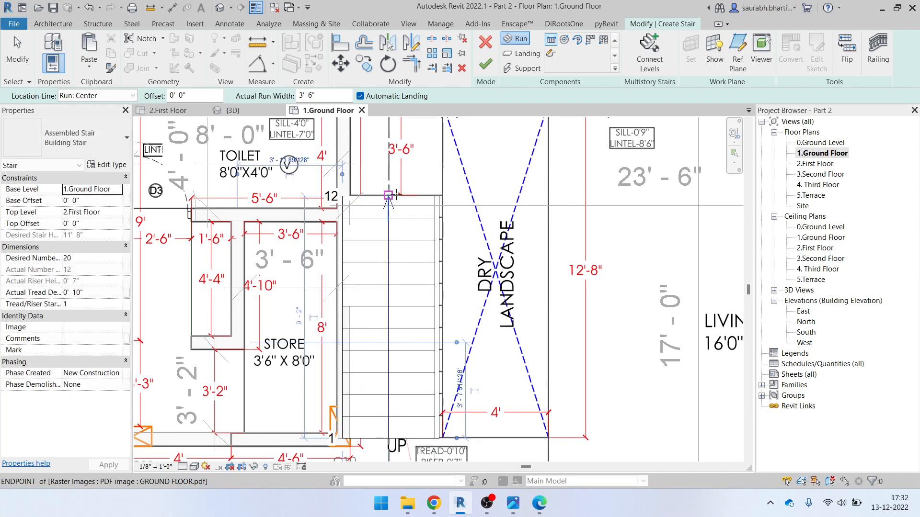
pyautogui.click(446, 195)
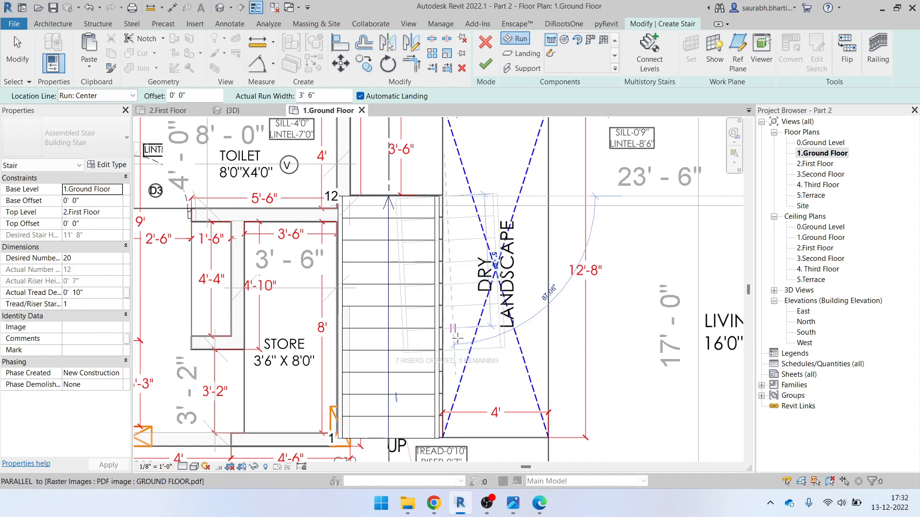
pyautogui.press('Escape')
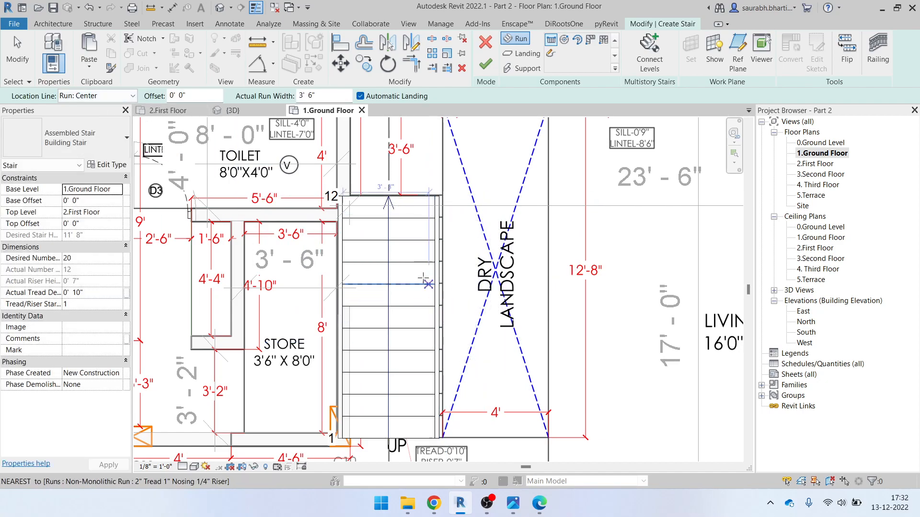
# Start the second run beside the first run's top with location line Run: Right
pyautogui.scroll(-2, 414, 225)
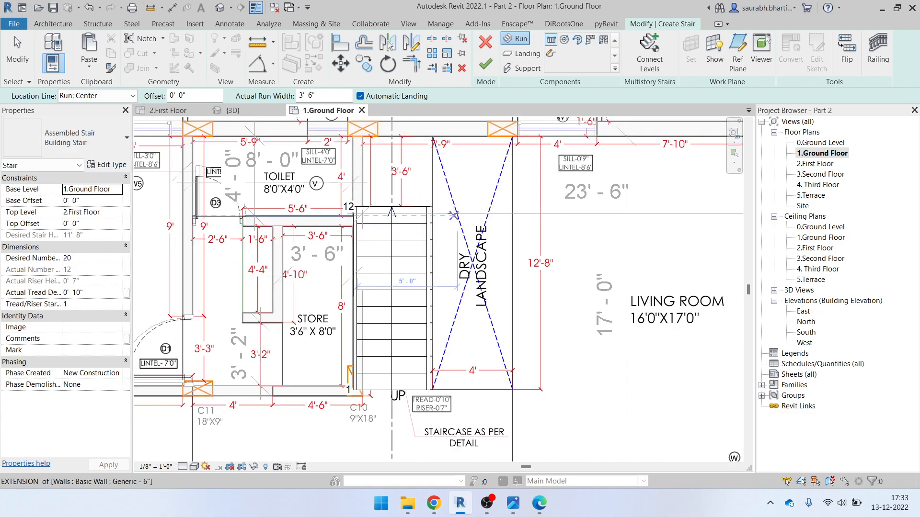
pyautogui.scroll(3, 438, 212)
pyautogui.click(433, 204)
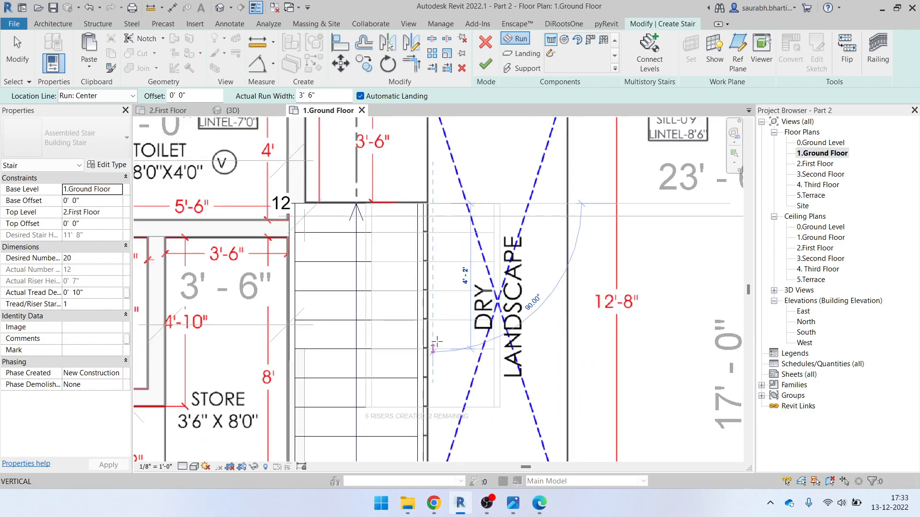
pyautogui.click(96, 96)
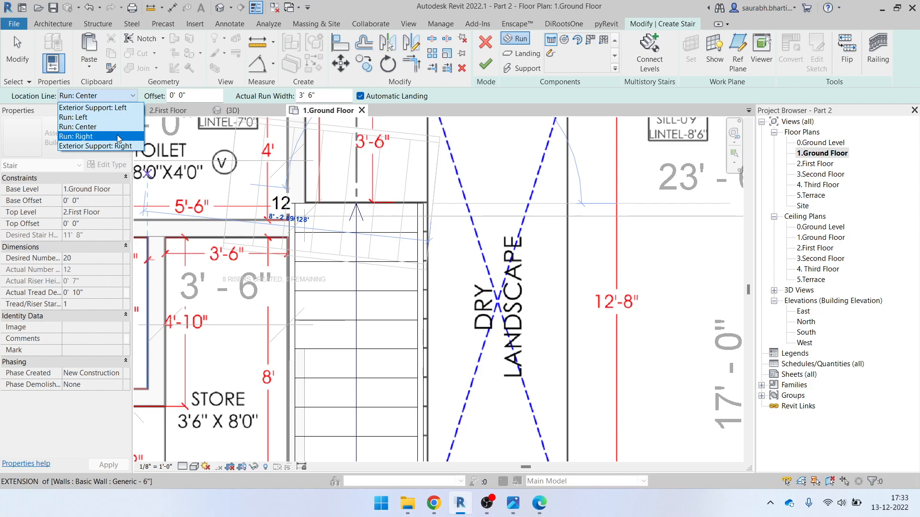
pyautogui.click(118, 136)
pyautogui.moveTo(440, 371); pyautogui.dragTo(442, 223, button='middle')
# Place the second run ending at riser 20 and stop drawing runs
pyautogui.click(438, 313)
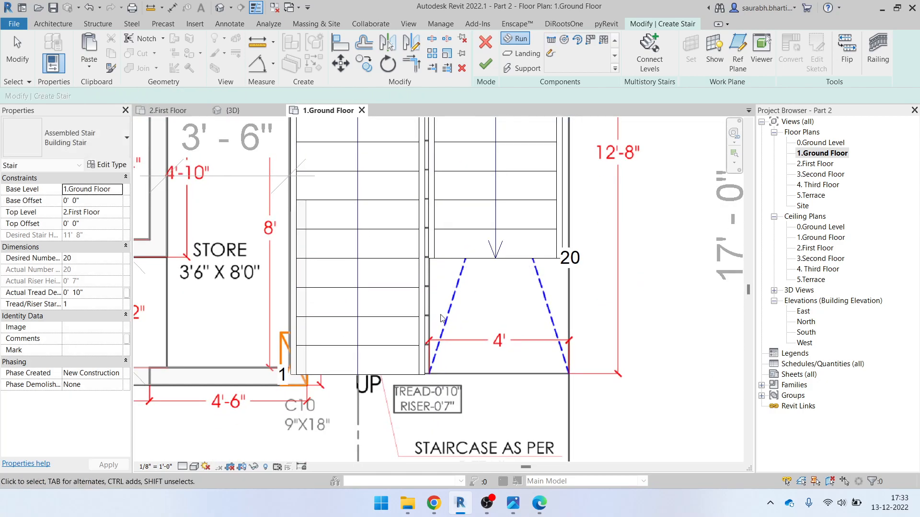
pyautogui.press('Escape')
pyautogui.scroll(-3, 462, 356)
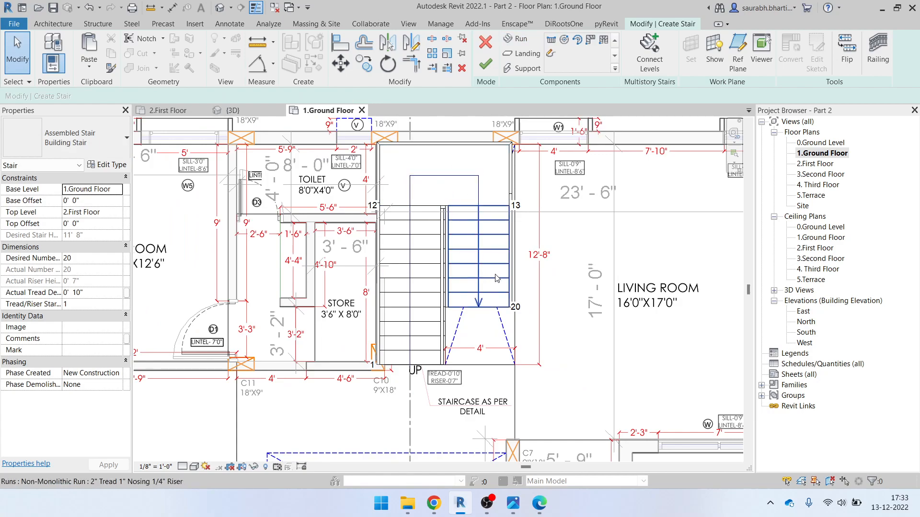
# Check the right and left runs, then finish the stair so it builds with railings
pyautogui.click(490, 312)
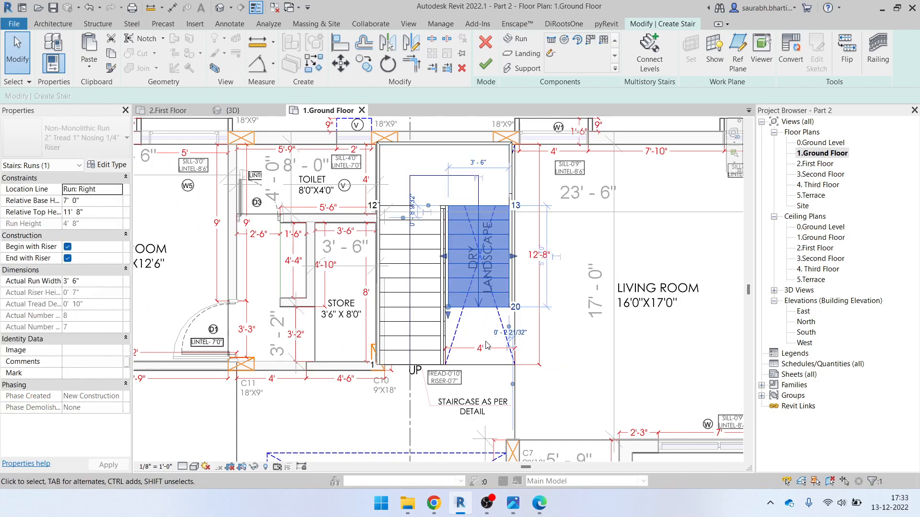
pyautogui.press('Escape')
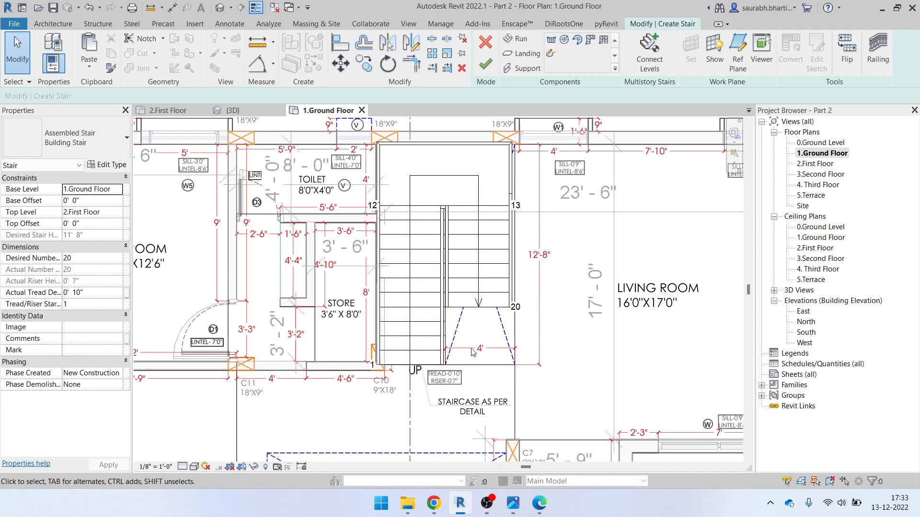
pyautogui.click(423, 329)
pyautogui.scroll(3, 435, 337)
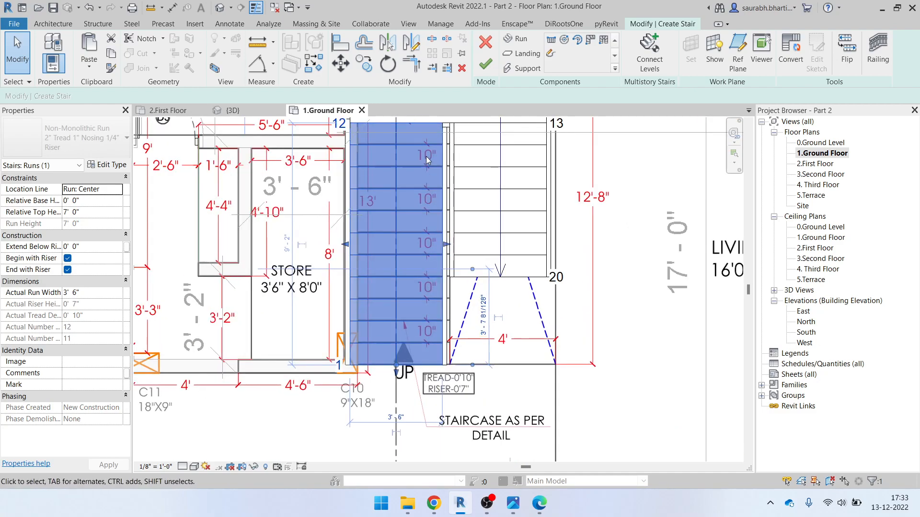
pyautogui.moveTo(439, 182); pyautogui.dragTo(441, 222, button='middle')
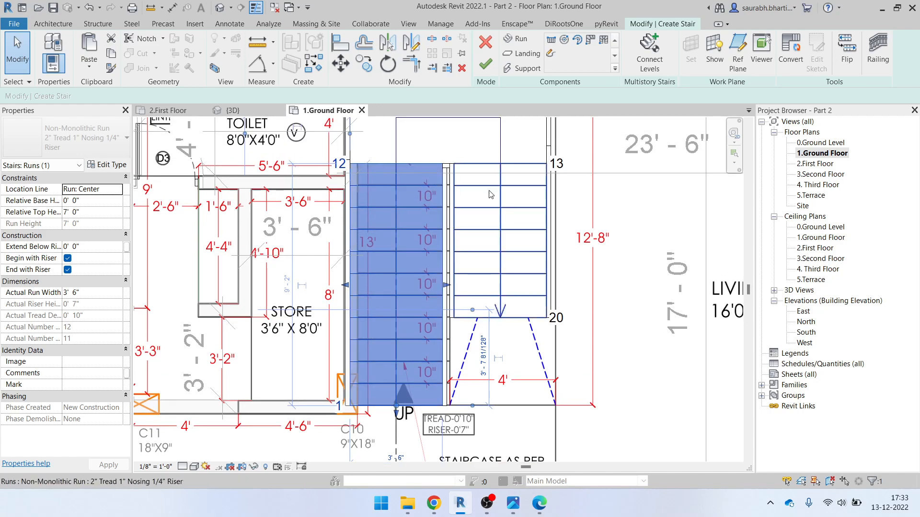
pyautogui.scroll(-1, 474, 310)
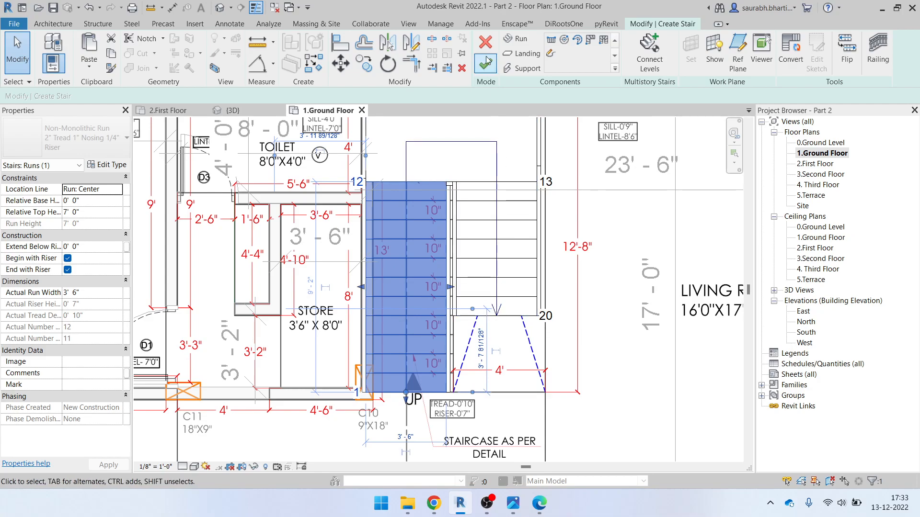
pyautogui.click(494, 73)
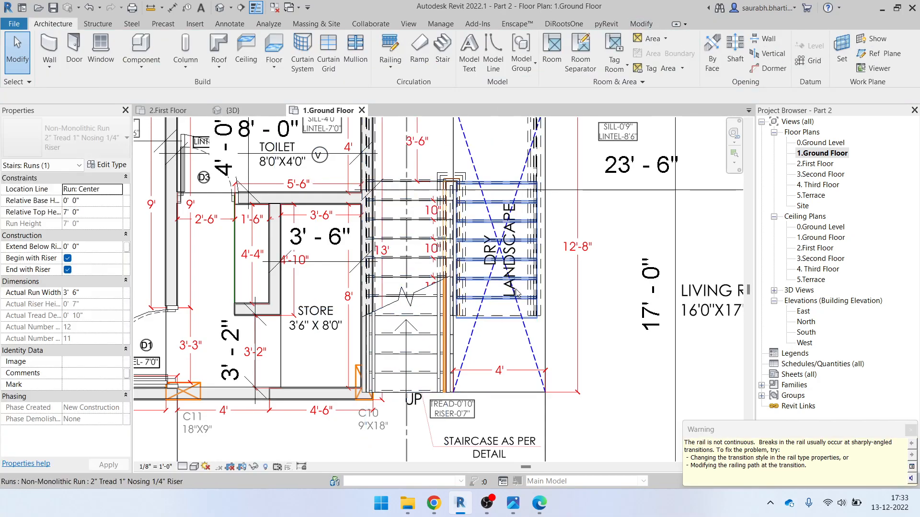
# Open the default 3D view of the house and orbit toward its right side
pyautogui.scroll(-1, 507, 300)
pyautogui.click(222, 13)
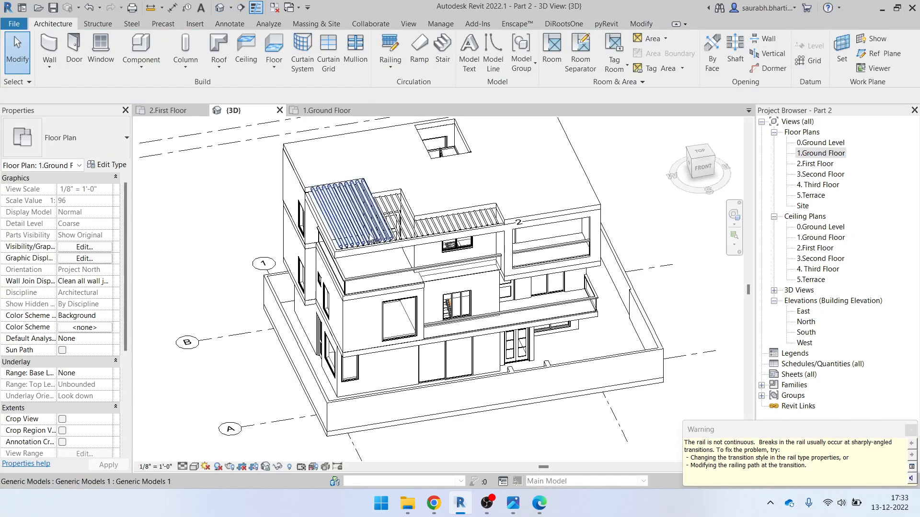
pyautogui.scroll(-2, 431, 273)
pyautogui.keyDown('shift'); pyautogui.moveTo(470, 305); pyautogui.dragTo(348, 187, button='middle'); pyautogui.keyUp('shift')
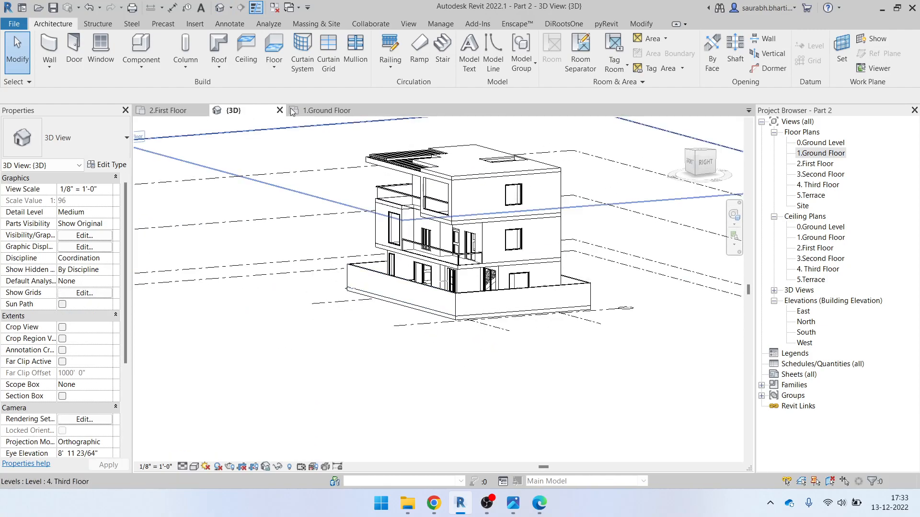
pyautogui.click(651, 24)
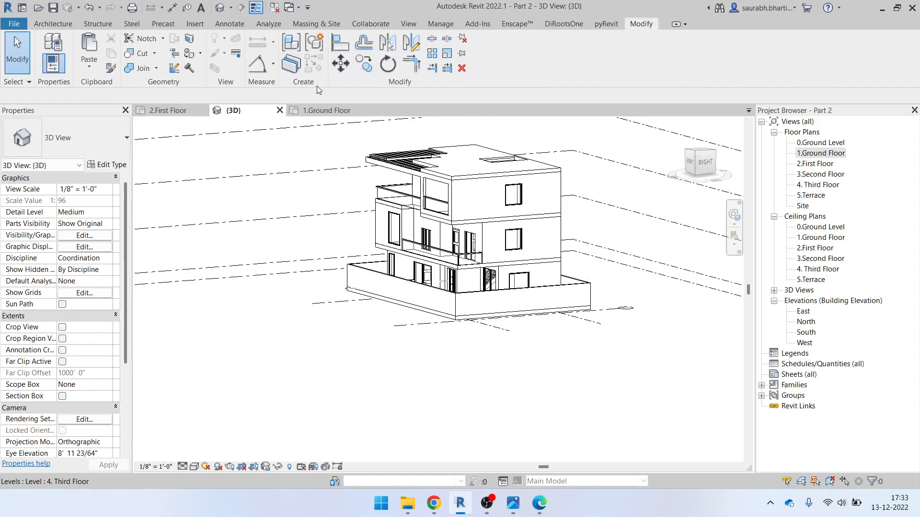
# Orbit up to inspect the top-floor pergola, then enable the view's Section Box
pyautogui.keyDown('shift'); pyautogui.moveTo(261, 335); pyautogui.dragTo(310, 365, button='middle'); pyautogui.keyUp('shift')
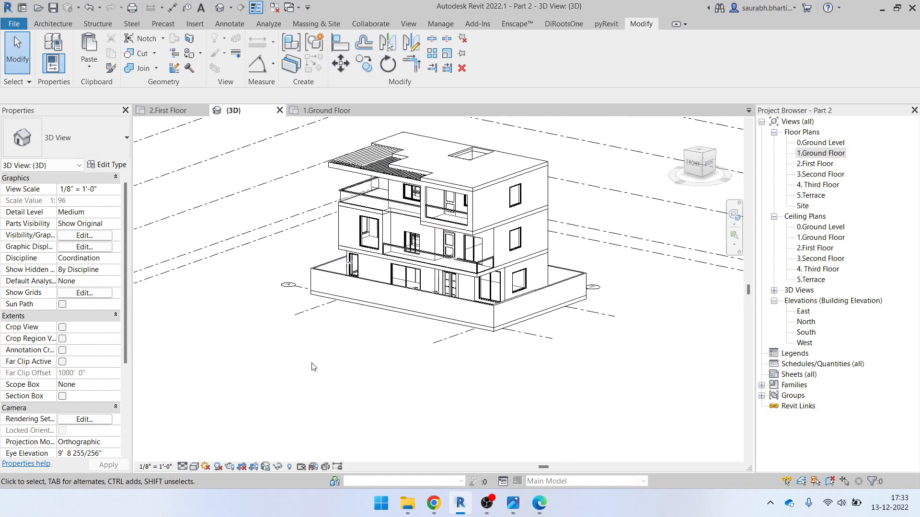
pyautogui.scroll(4, 357, 181)
pyautogui.moveTo(354, 173); pyautogui.dragTo(376, 285, button='middle')
pyautogui.click(340, 279)
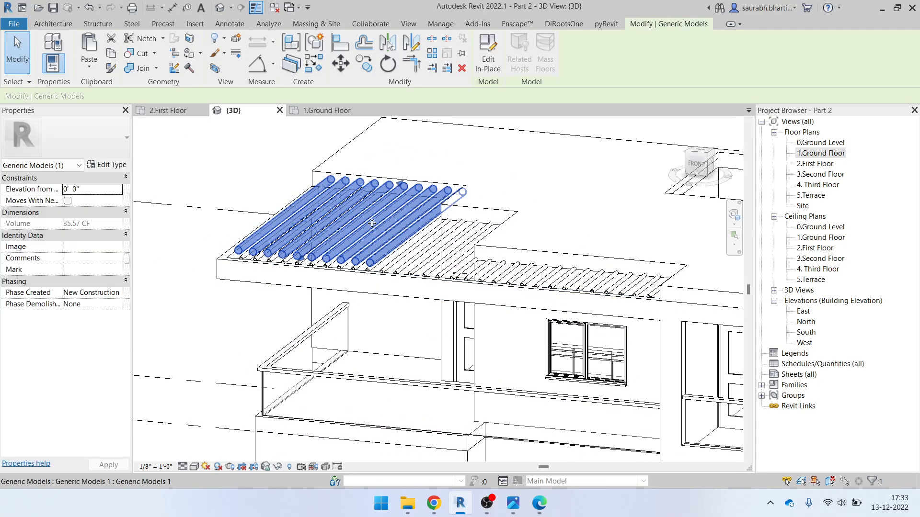
pyautogui.press('Escape')
pyautogui.scroll(-3, 335, 230)
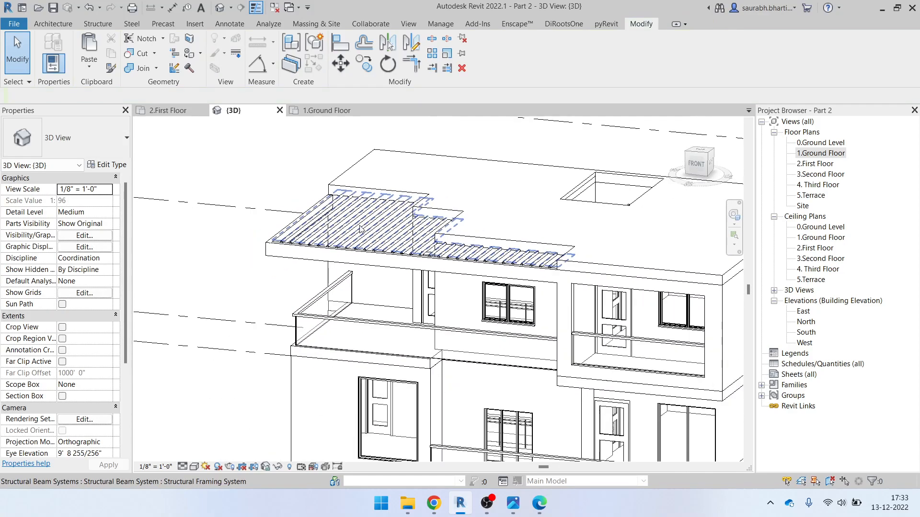
pyautogui.scroll(-2, 334, 240)
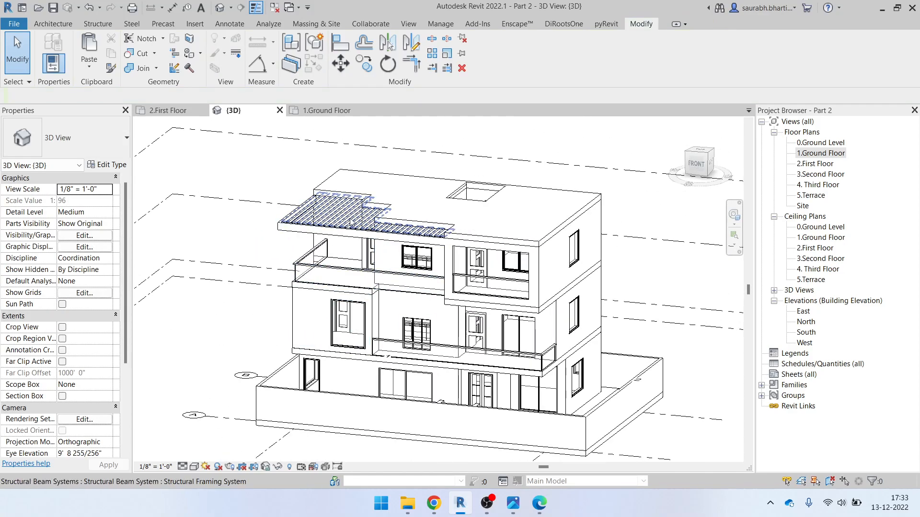
pyautogui.scroll(1, 321, 227)
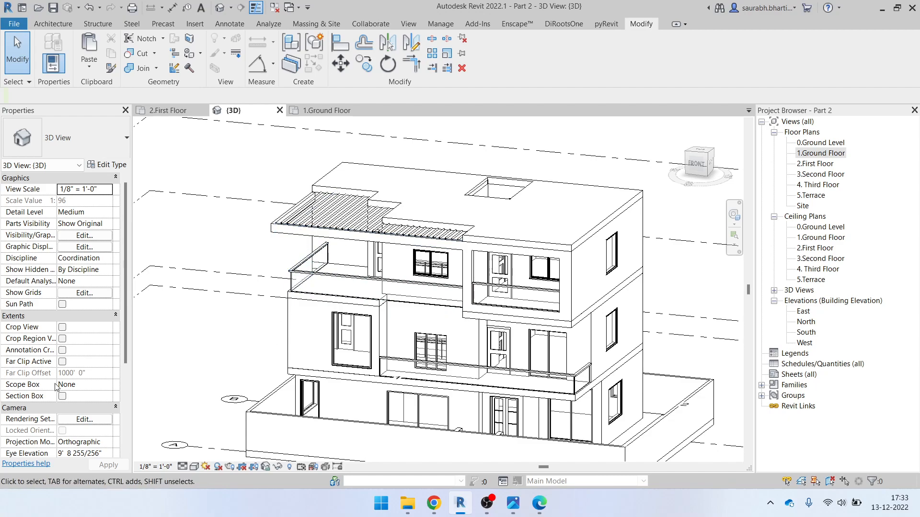
pyautogui.scroll(-3, 57, 387)
pyautogui.scroll(-1, 242, 307)
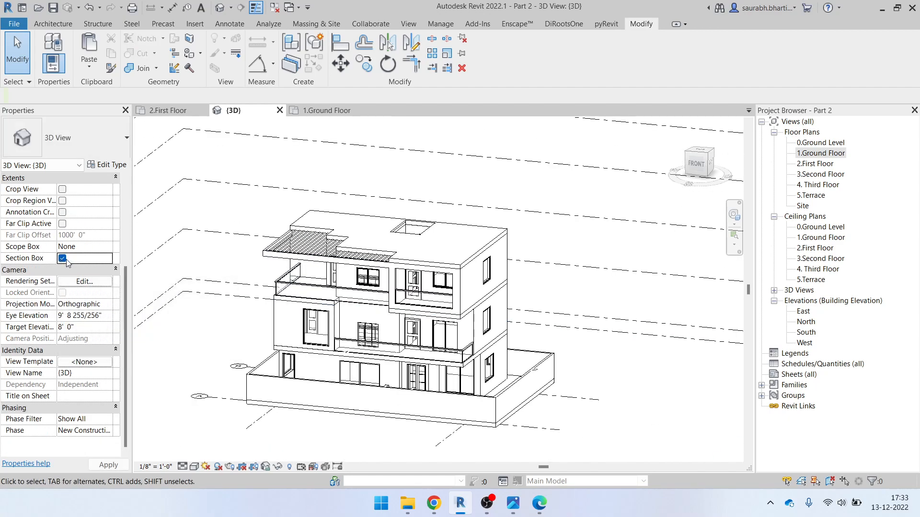
# Orbit the house and switch to a top-down view from the ViewCube
pyautogui.scroll(-4, 522, 263)
pyautogui.keyDown('shift'); pyautogui.moveTo(478, 301); pyautogui.dragTo(591, 318, button='middle'); pyautogui.keyUp('shift')
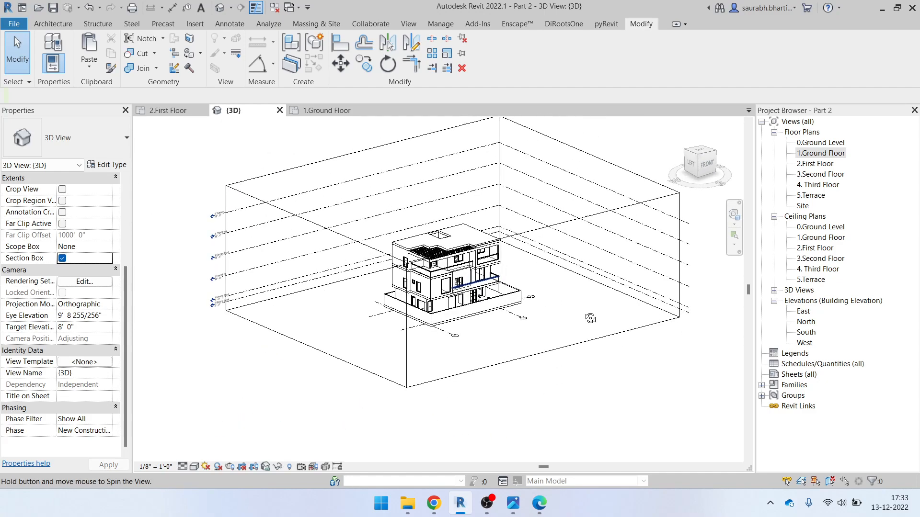
pyautogui.moveTo(697, 156); pyautogui.dragTo(668, 164)
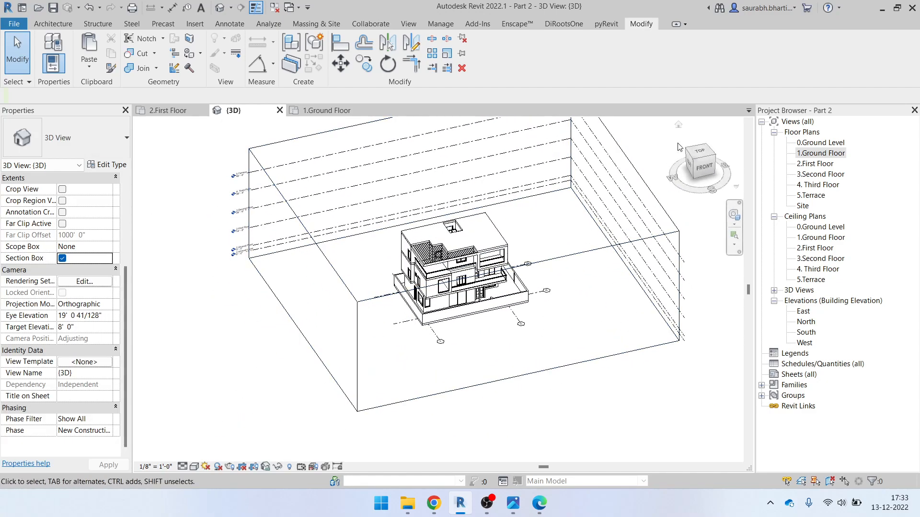
pyautogui.click(697, 158)
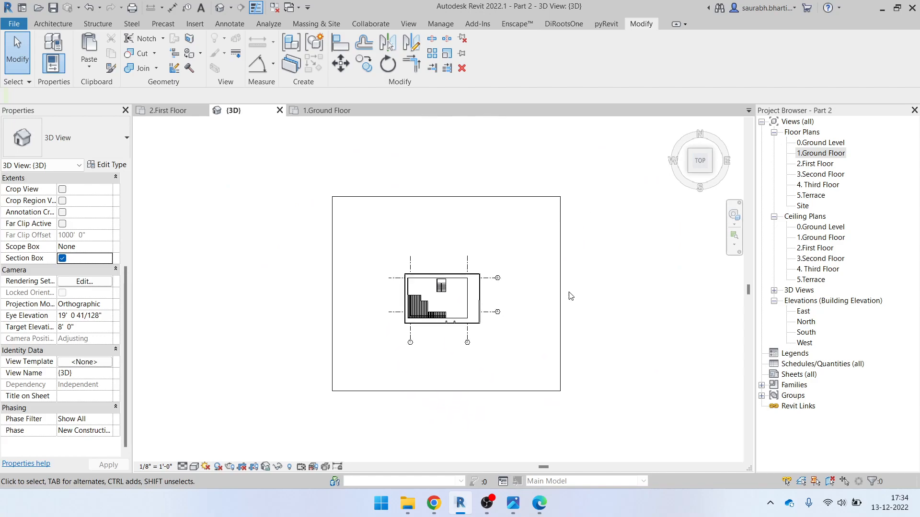
# Drag the section box's side, top and bottom faces in tight around the stair core
pyautogui.click(550, 296)
pyautogui.moveTo(549, 294); pyautogui.dragTo(463, 281)
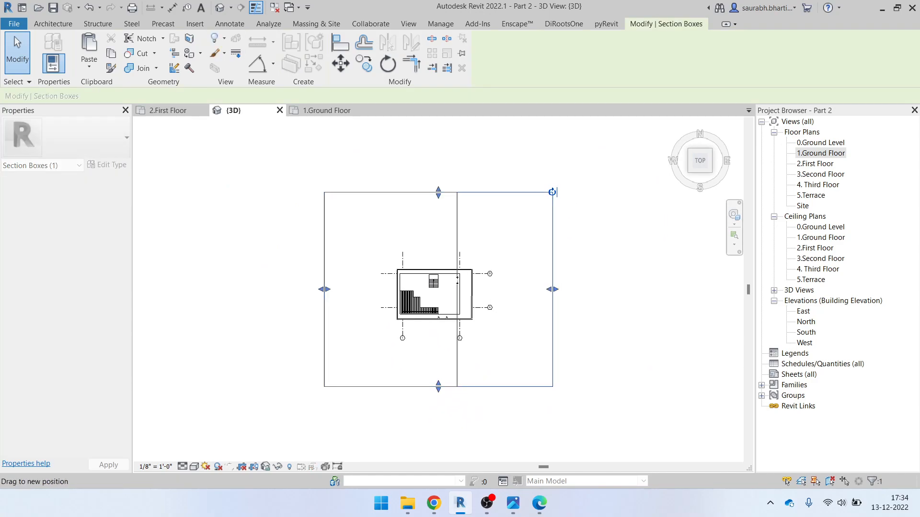
pyautogui.moveTo(342, 302); pyautogui.dragTo(343, 302)
pyautogui.moveTo(447, 290); pyautogui.dragTo(422, 284)
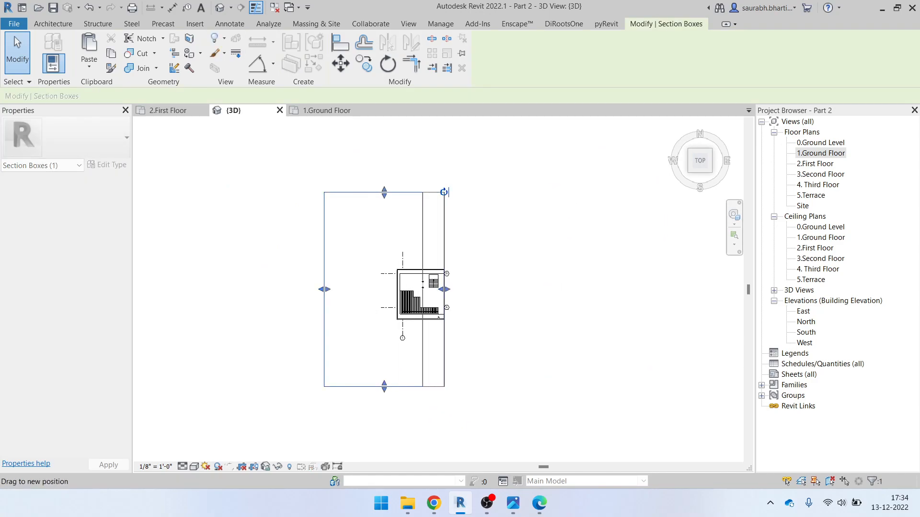
pyautogui.moveTo(420, 242); pyautogui.dragTo(421, 241)
pyautogui.moveTo(433, 197); pyautogui.dragTo(444, 261)
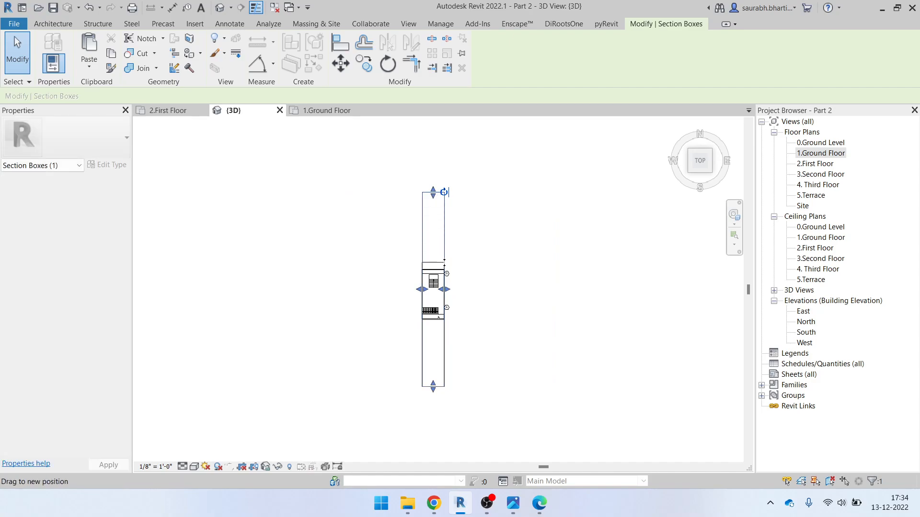
pyautogui.moveTo(434, 384); pyautogui.dragTo(445, 294)
# Check the cropped core in 3D, then pull the bottom and left faces onto the stair
pyautogui.keyDown('shift'); pyautogui.moveTo(450, 365); pyautogui.dragTo(461, 172, button='middle'); pyautogui.keyUp('shift')
pyautogui.scroll(5, 451, 295)
pyautogui.keyDown('shift'); pyautogui.moveTo(452, 298); pyautogui.dragTo(451, 370, button='middle'); pyautogui.keyUp('shift')
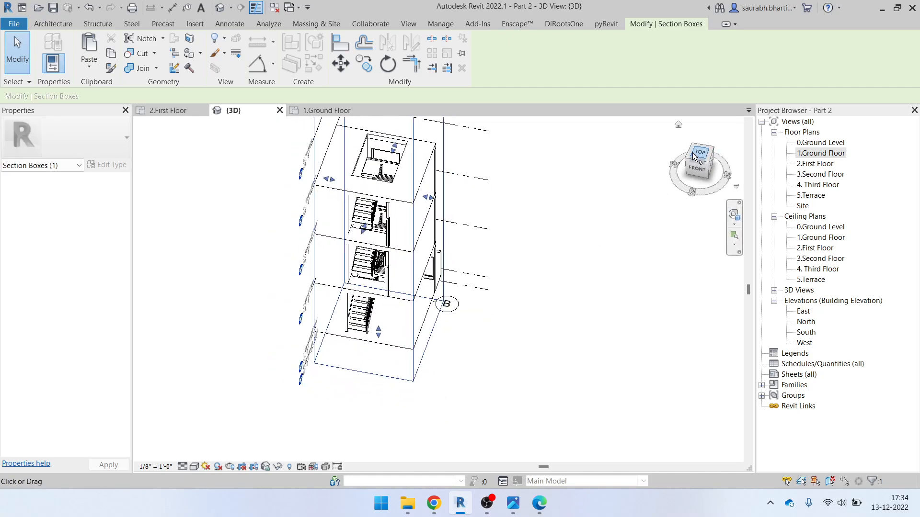
pyautogui.click(699, 153)
pyautogui.scroll(4, 447, 351)
pyautogui.moveTo(431, 341); pyautogui.dragTo(425, 308)
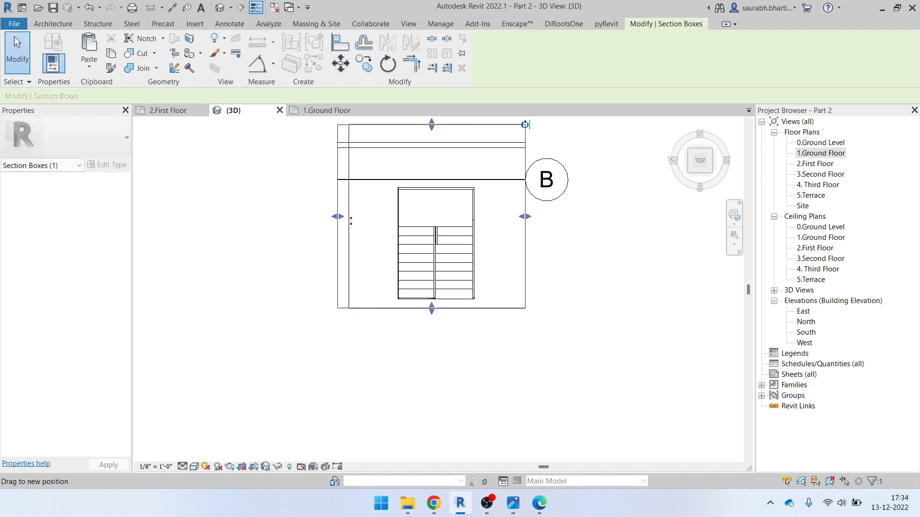
pyautogui.moveTo(348, 219); pyautogui.dragTo(389, 225)
# Orbit around the cropped stair core to inspect the flights from several angles
pyautogui.keyDown('shift'); pyautogui.moveTo(514, 282); pyautogui.dragTo(470, 435, button='middle'); pyautogui.keyUp('shift')
pyautogui.scroll(4, 437, 336)
pyautogui.scroll(-1, 425, 374)
pyautogui.keyDown('shift'); pyautogui.moveTo(424, 383); pyautogui.dragTo(451, 413, button='middle'); pyautogui.keyUp('shift')
pyautogui.keyDown('shift'); pyautogui.moveTo(442, 321); pyautogui.dragTo(428, 387, button='middle'); pyautogui.keyUp('shift')
pyautogui.keyDown('shift'); pyautogui.moveTo(409, 306); pyautogui.dragTo(421, 287, button='middle'); pyautogui.keyUp('shift')
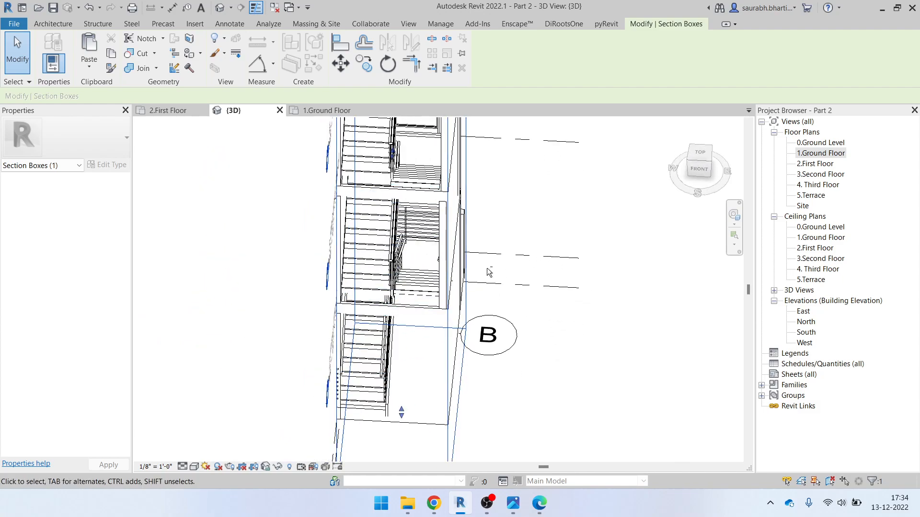
pyautogui.keyDown('shift'); pyautogui.moveTo(489, 271); pyautogui.dragTo(364, 307, button='middle'); pyautogui.keyUp('shift')
pyautogui.keyDown('shift'); pyautogui.moveTo(325, 284); pyautogui.dragTo(307, 327, button='middle'); pyautogui.keyUp('shift')
# Widen the section box slightly to the left and orbit to a side view of all floors
pyautogui.click(312, 361)
pyautogui.click(313, 369)
pyautogui.moveTo(304, 193); pyautogui.dragTo(300, 193)
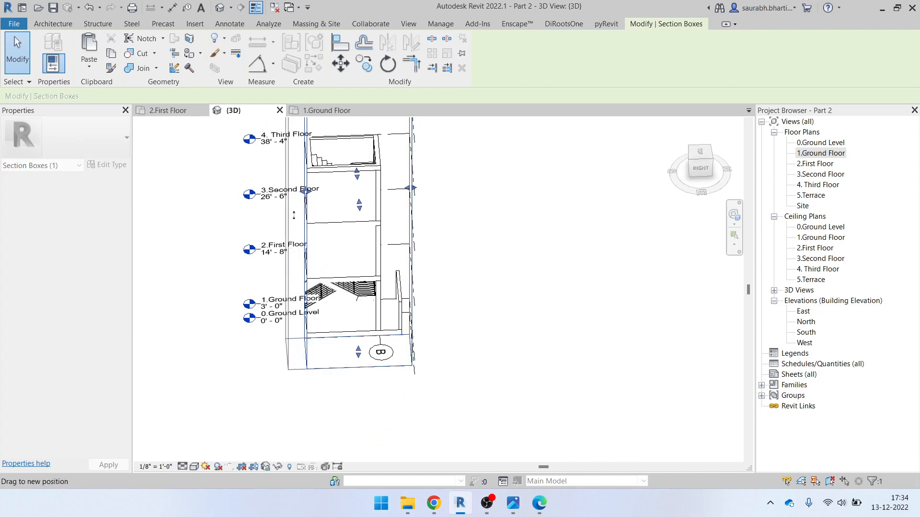
pyautogui.keyDown('shift'); pyautogui.moveTo(364, 268); pyautogui.dragTo(420, 299, button='middle'); pyautogui.keyUp('shift')
pyautogui.scroll(5, 428, 276)
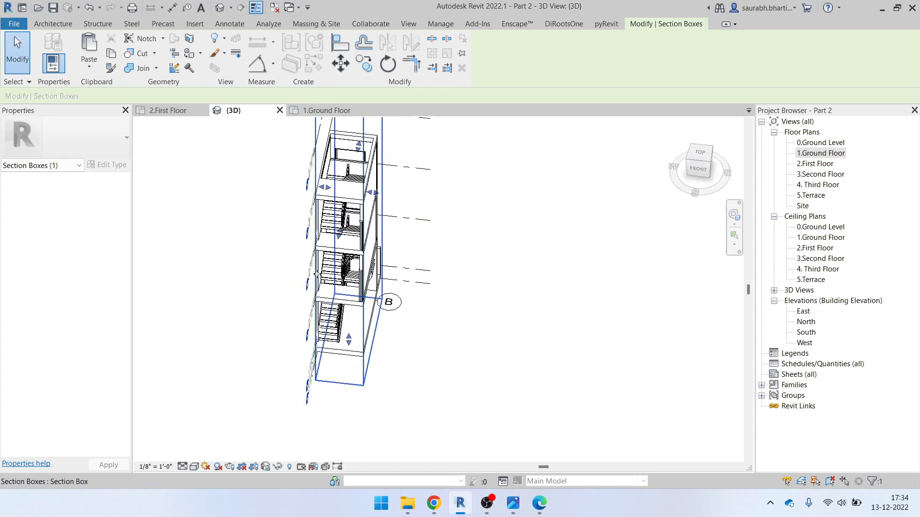
pyautogui.keyDown('shift'); pyautogui.moveTo(481, 345); pyautogui.dragTo(413, 272, button='middle'); pyautogui.keyUp('shift')
pyautogui.scroll(-4, 470, 331)
pyautogui.keyDown('shift'); pyautogui.moveTo(485, 374); pyautogui.dragTo(532, 430, button='middle'); pyautogui.keyUp('shift')
# Select the First Floor slab at the landing and edit its boundary sketch
pyautogui.scroll(5, 470, 367)
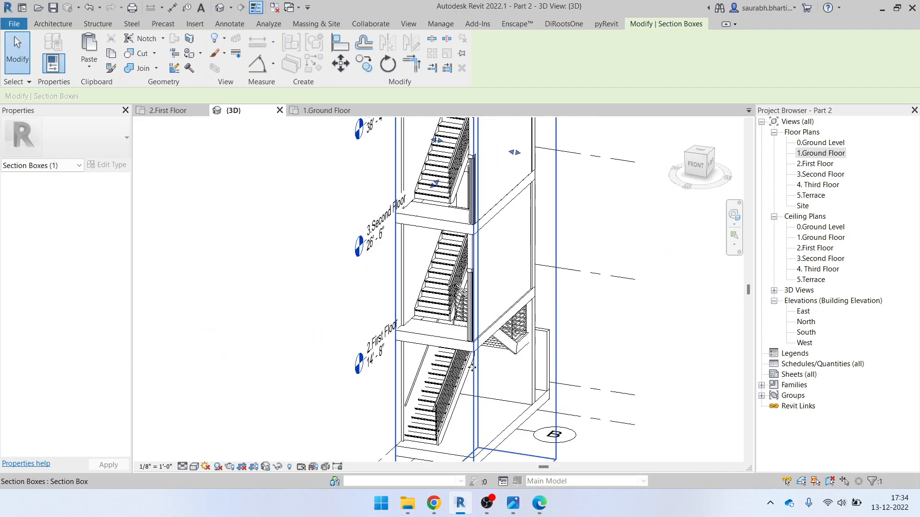
pyautogui.click(419, 297)
pyautogui.keyDown('shift'); pyautogui.moveTo(420, 298); pyautogui.dragTo(445, 307, button='middle'); pyautogui.keyUp('shift')
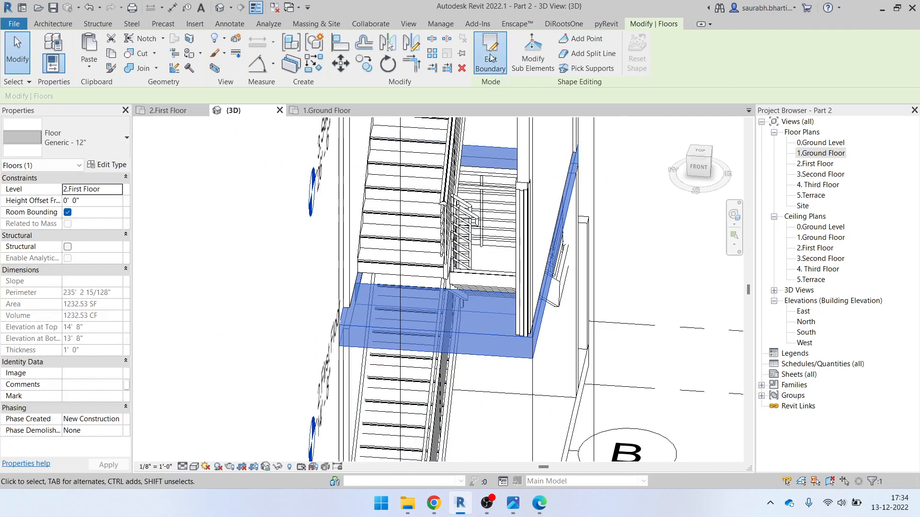
pyautogui.click(492, 58)
pyautogui.moveTo(468, 261)
pyautogui.keyDown('shift'); pyautogui.mouseDown(button='middle')
pyautogui.moveTo(510, 296)
pyautogui.moveTo(519, 290)
pyautogui.mouseUp(button='middle'); pyautogui.keyUp('shift')
pyautogui.scroll(3, 508, 290)
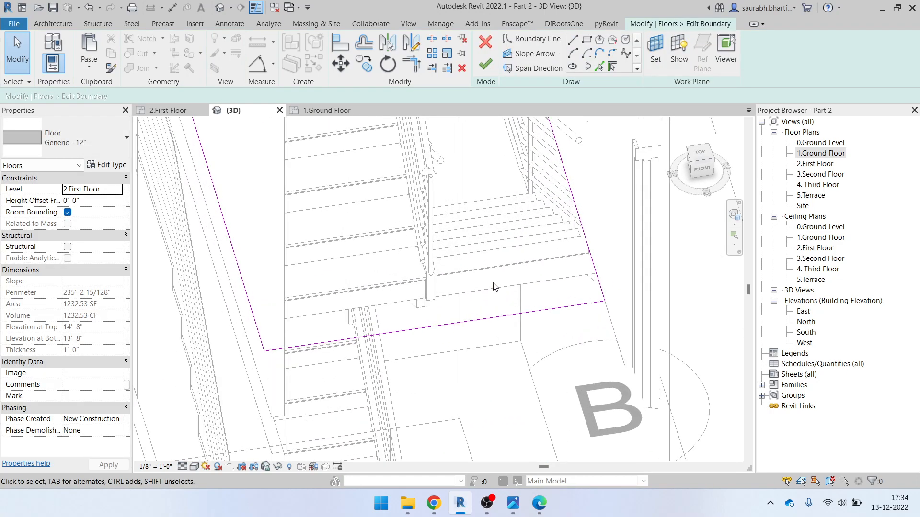
# Align the slab's boundary edge to the stair landing, finish, and attach the walls below
pyautogui.click(346, 42)
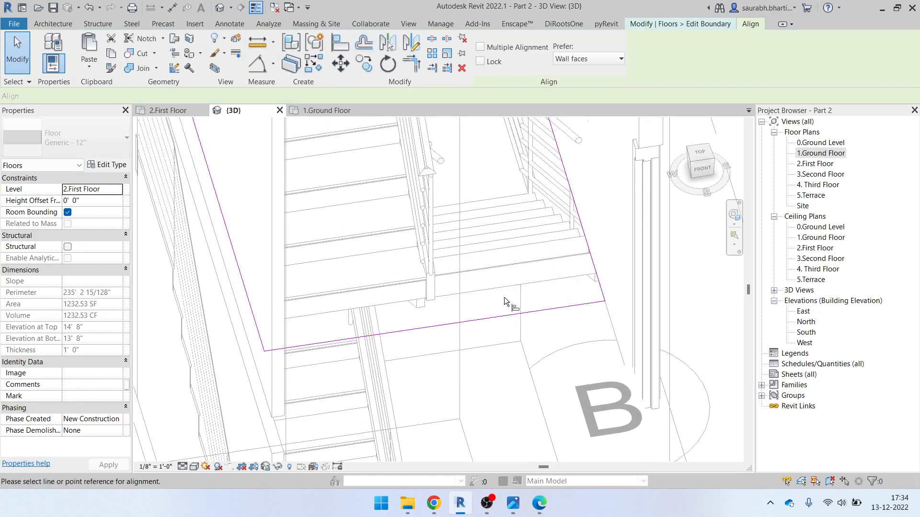
pyautogui.click(498, 283)
pyautogui.click(511, 316)
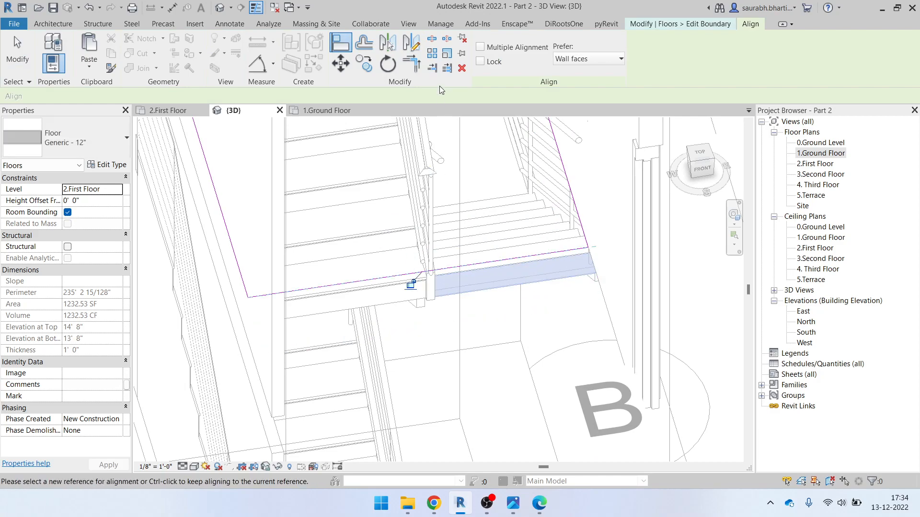
pyautogui.press('Escape')
pyautogui.click(484, 61)
pyautogui.scroll(-5, 494, 382)
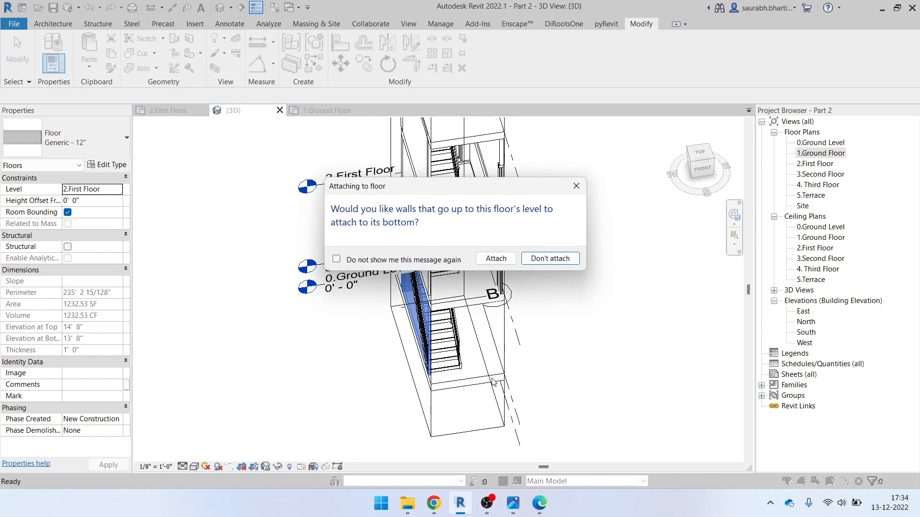
pyautogui.click(501, 261)
# Orbit around the edited floor and select the Second Floor slab at the stair
pyautogui.scroll(7, 466, 267)
pyautogui.scroll(-4, 378, 269)
pyautogui.keyDown('shift'); pyautogui.moveTo(465, 365); pyautogui.dragTo(490, 367, button='middle'); pyautogui.keyUp('shift')
pyautogui.scroll(-4, 483, 374)
pyautogui.scroll(6, 431, 249)
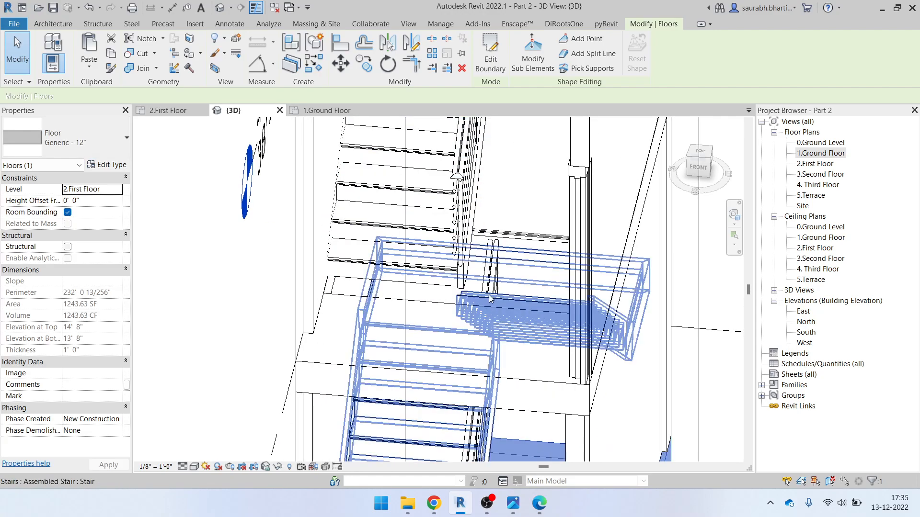
pyautogui.keyDown('shift'); pyautogui.moveTo(490, 312); pyautogui.dragTo(495, 378, button='middle'); pyautogui.keyUp('shift')
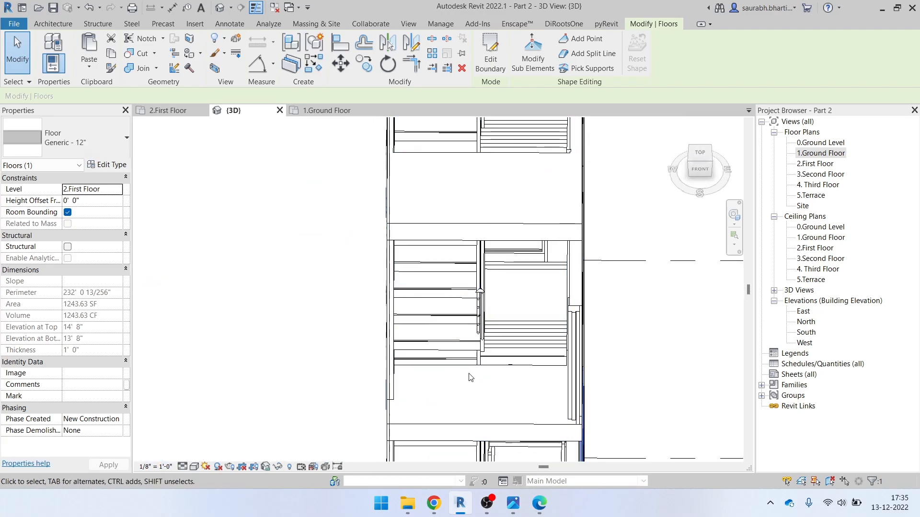
pyautogui.click(477, 373)
# Compare the stair and slab in Consistent Colors, then return to Shaded display
pyautogui.keyDown('shift'); pyautogui.moveTo(452, 339); pyautogui.dragTo(374, 318, button='middle'); pyautogui.keyUp('shift')
pyautogui.click(194, 466)
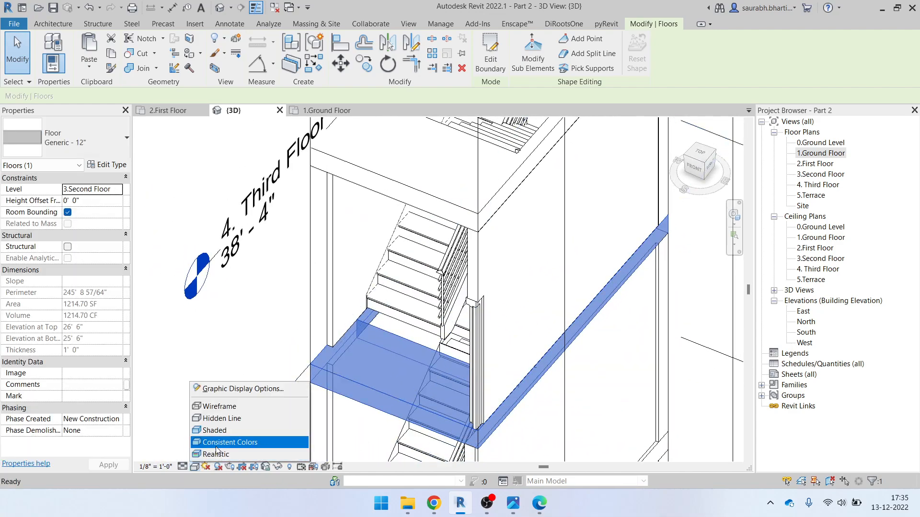
pyautogui.click(216, 444)
pyautogui.keyDown('shift'); pyautogui.moveTo(400, 370); pyautogui.dragTo(453, 409, button='middle'); pyautogui.keyUp('shift')
pyautogui.click(195, 469)
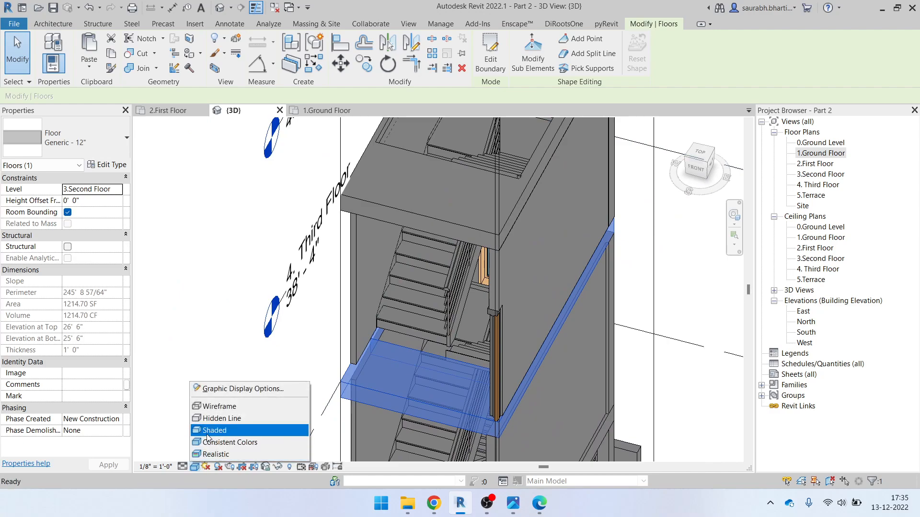
pyautogui.click(216, 431)
pyautogui.scroll(3, 420, 377)
pyautogui.keyDown('shift'); pyautogui.moveTo(420, 378); pyautogui.dragTo(481, 397, button='middle'); pyautogui.keyUp('shift')
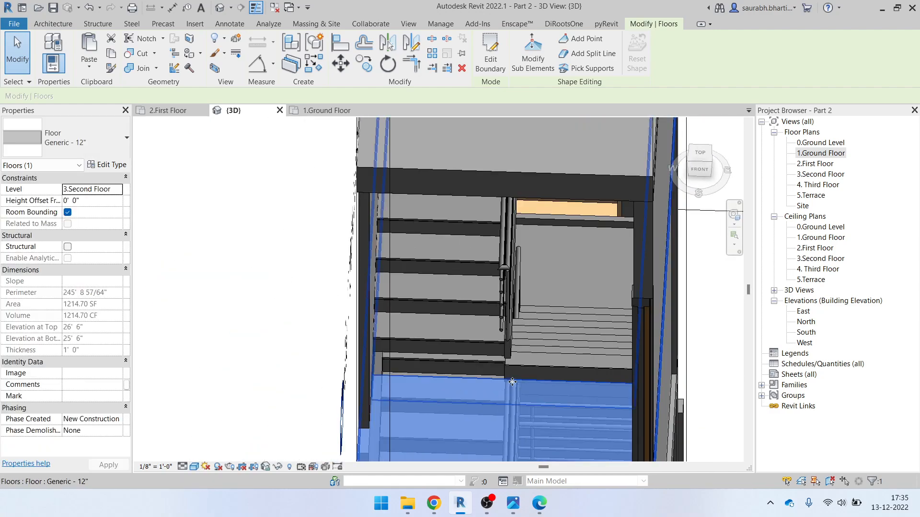
pyautogui.scroll(-2, 499, 307)
pyautogui.keyDown('shift'); pyautogui.moveTo(487, 313); pyautogui.dragTo(497, 328, button='middle'); pyautogui.keyUp('shift')
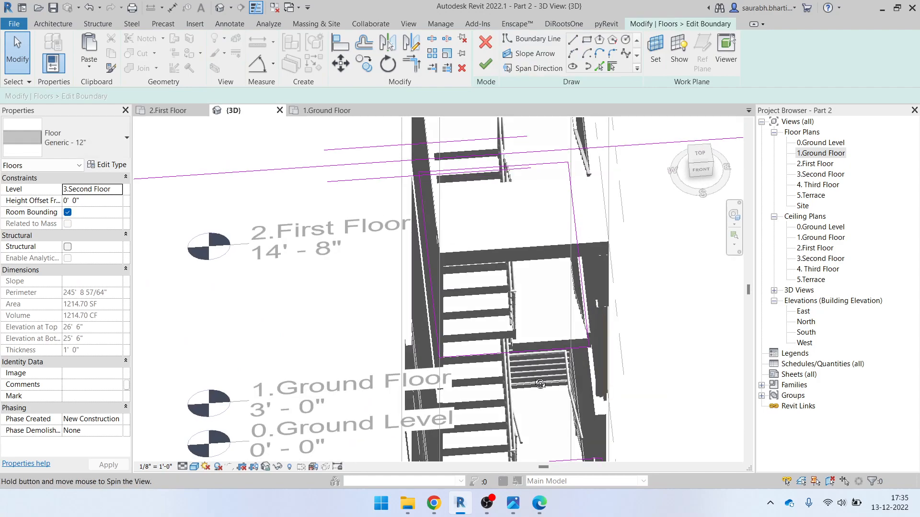
pyautogui.scroll(4, 498, 340)
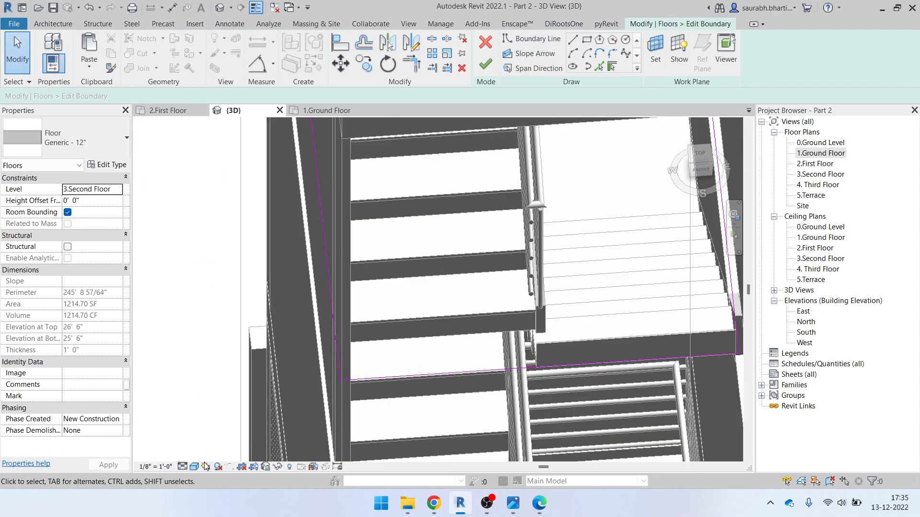
# Switch to Wireframe display and snap to the right elevation to square up the stair
pyautogui.click(206, 466)
pyautogui.click(223, 406)
pyautogui.keyDown('shift'); pyautogui.moveTo(429, 354); pyautogui.dragTo(457, 364, button='middle'); pyautogui.keyUp('shift')
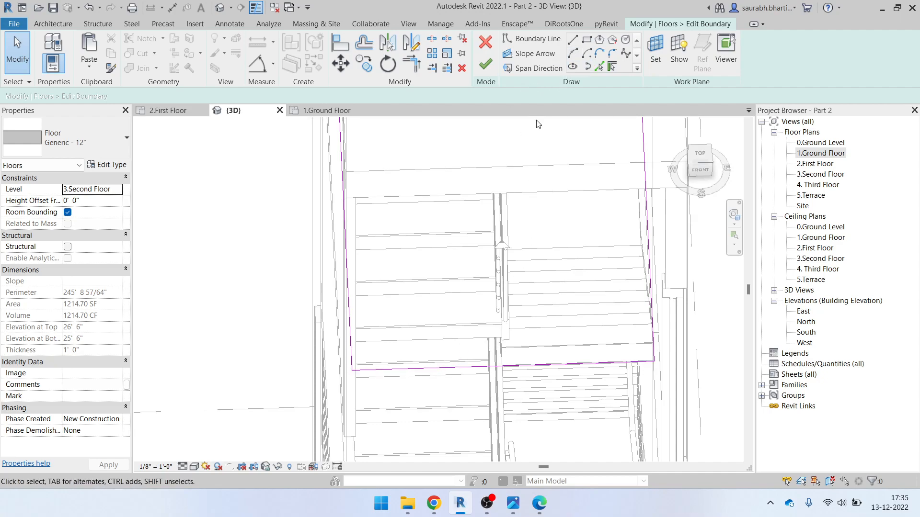
pyautogui.keyDown('shift'); pyautogui.moveTo(430, 304); pyautogui.dragTo(384, 307, button='middle'); pyautogui.keyUp('shift')
pyautogui.click(705, 167)
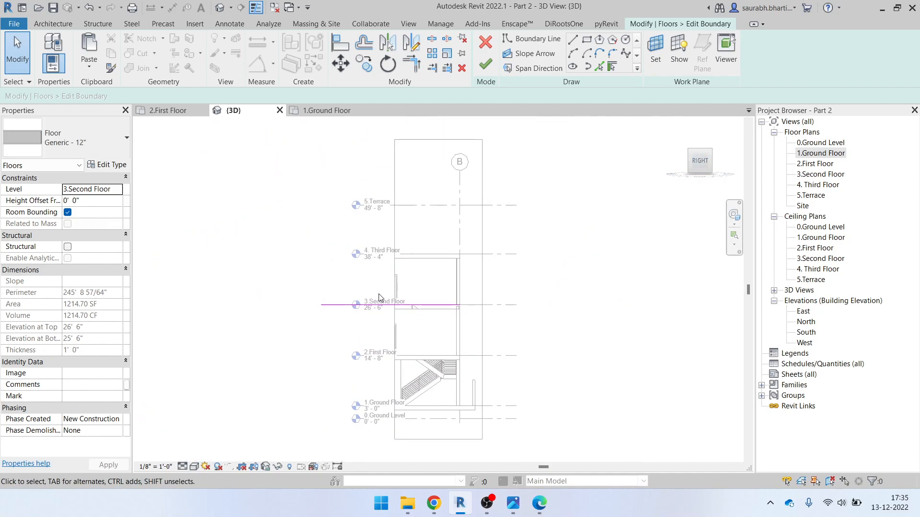
pyautogui.scroll(3, 381, 297)
# In the 3.Second Floor plan, adjust the slab's top boundary line and finish the edit
pyautogui.doubleClick(820, 175)
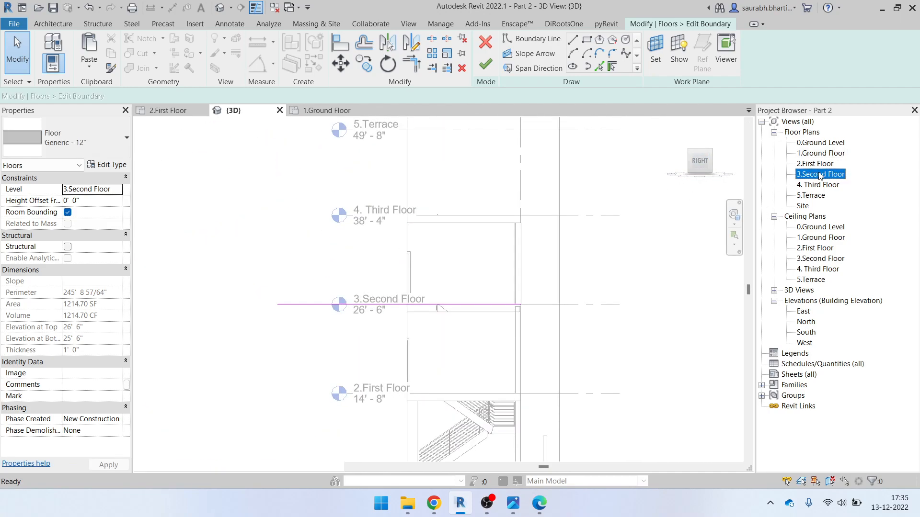
pyautogui.scroll(5, 408, 258)
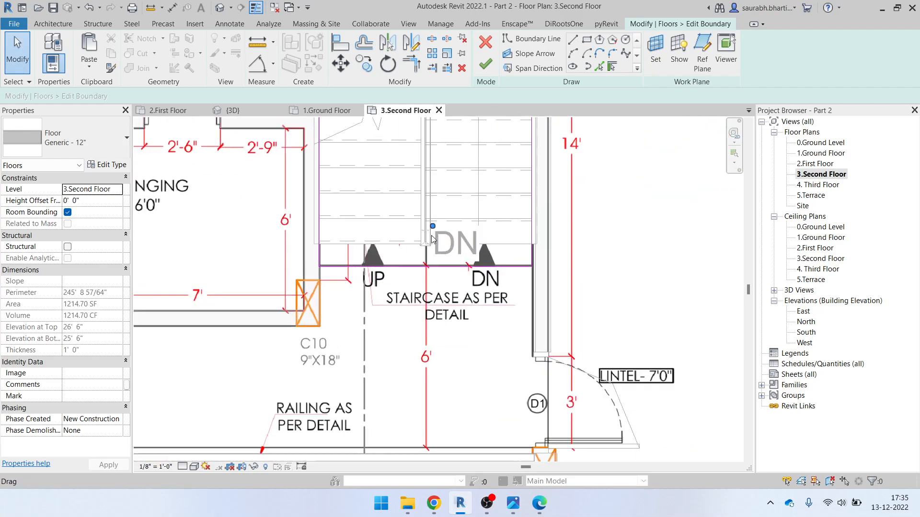
pyautogui.scroll(2, 384, 255)
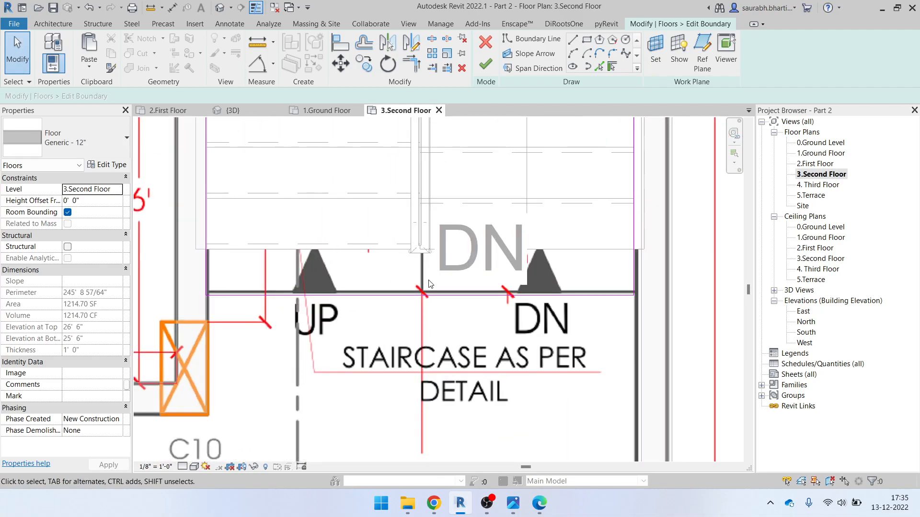
pyautogui.click(443, 249)
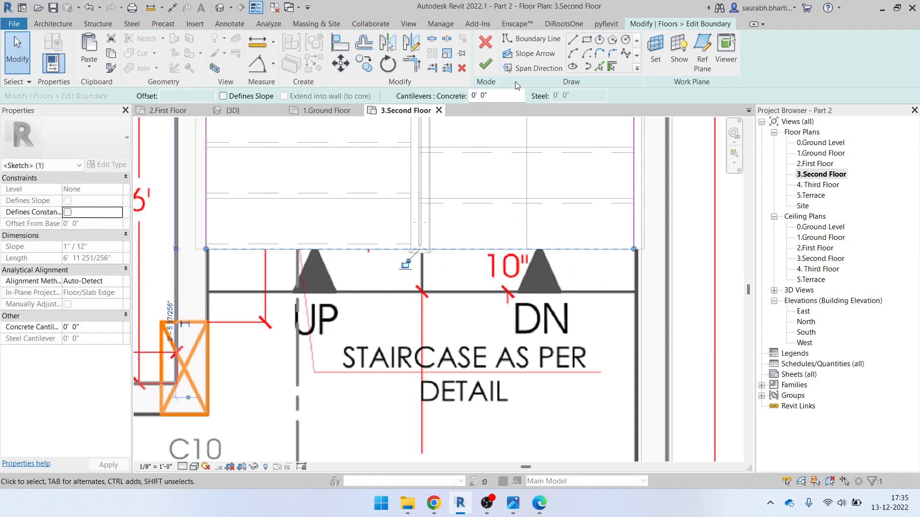
pyautogui.click(494, 63)
pyautogui.click(487, 258)
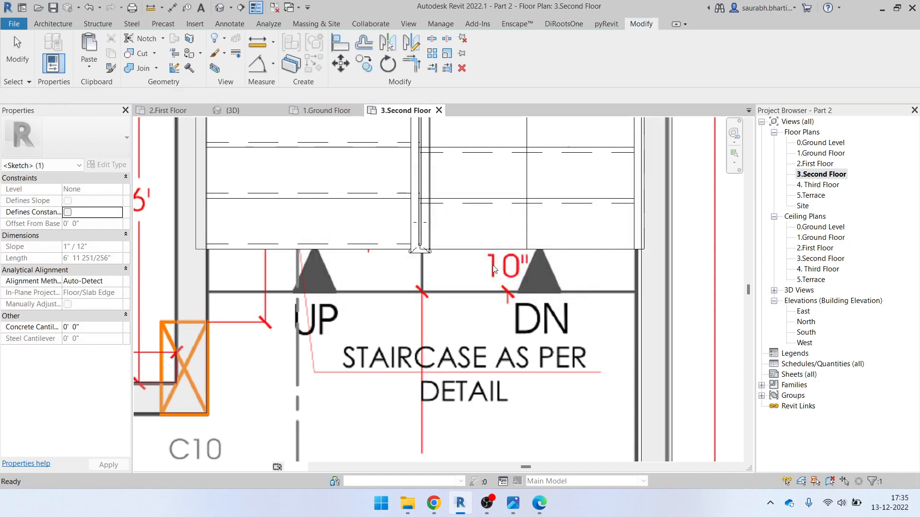
pyautogui.scroll(-5, 449, 276)
# Return to the 3D view and orbit around the stair, selecting the slab there
pyautogui.click(220, 7)
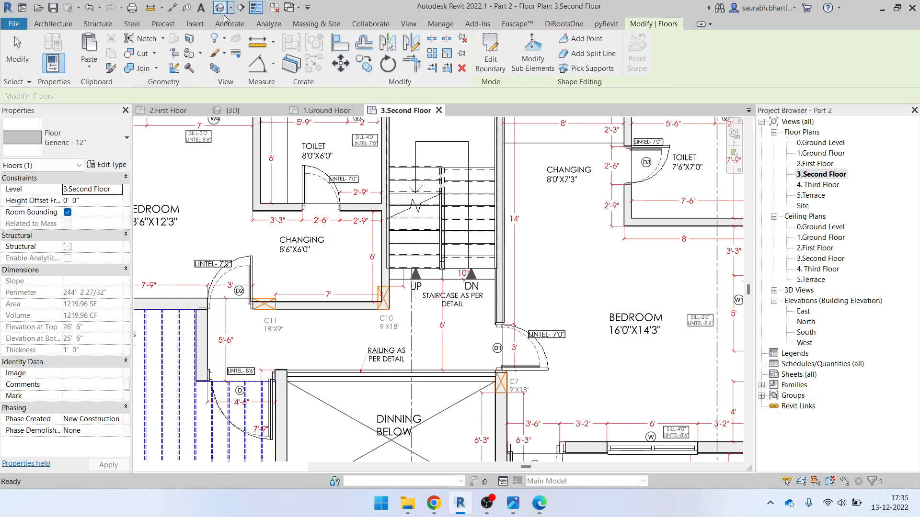
pyautogui.keyDown('shift'); pyautogui.moveTo(473, 305); pyautogui.dragTo(690, 408, button='middle'); pyautogui.keyUp('shift')
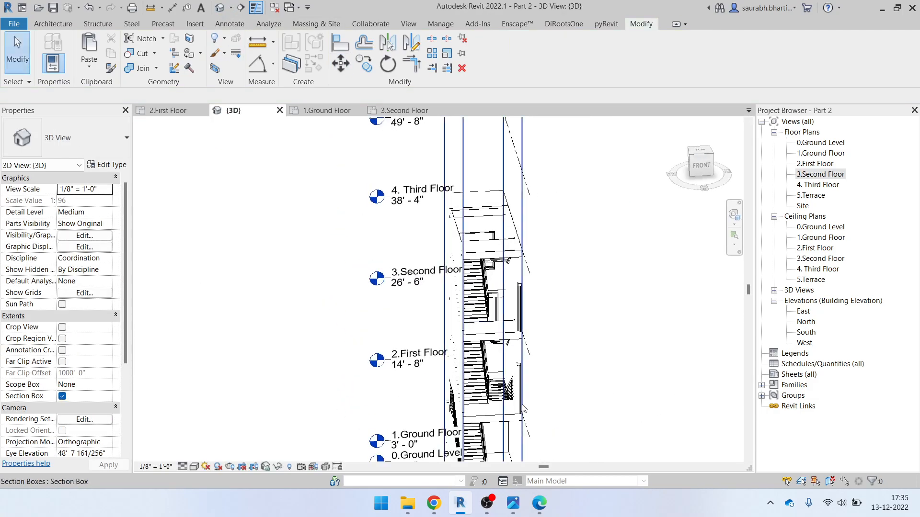
pyautogui.scroll(5, 502, 412)
pyautogui.keyDown('shift'); pyautogui.moveTo(491, 369); pyautogui.dragTo(498, 514, button='middle'); pyautogui.keyUp('shift')
pyautogui.scroll(5, 475, 357)
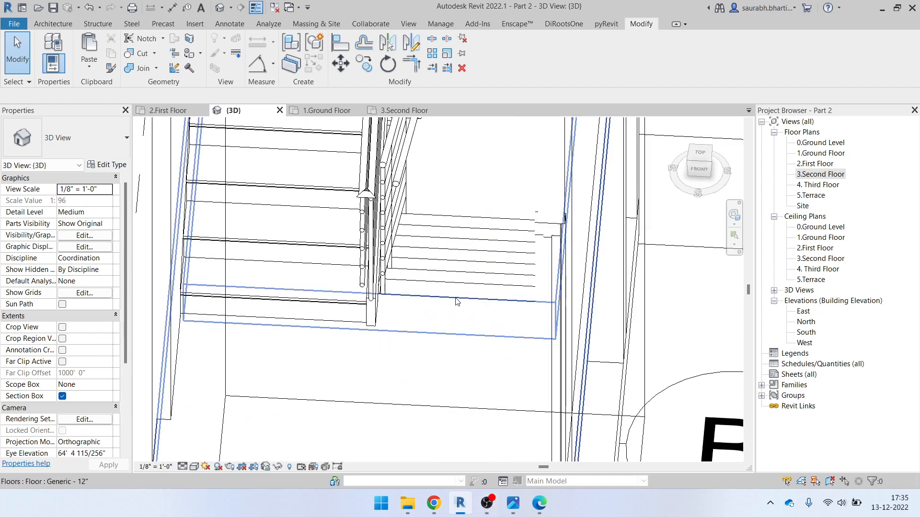
pyautogui.click(456, 301)
pyautogui.keyDown('shift'); pyautogui.moveTo(485, 360); pyautogui.dragTo(527, 332, button='middle'); pyautogui.keyUp('shift')
# Select the 3.Second Floor slab, then reopen the 3.Second Floor plan zoomed out
pyautogui.scroll(-3, 512, 326)
pyautogui.moveTo(522, 211); pyautogui.dragTo(458, 337, button='middle')
pyautogui.click(458, 346)
pyautogui.keyDown('shift'); pyautogui.moveTo(479, 376); pyautogui.dragTo(409, 314, button='middle'); pyautogui.keyUp('shift')
pyautogui.scroll(-2, 468, 283)
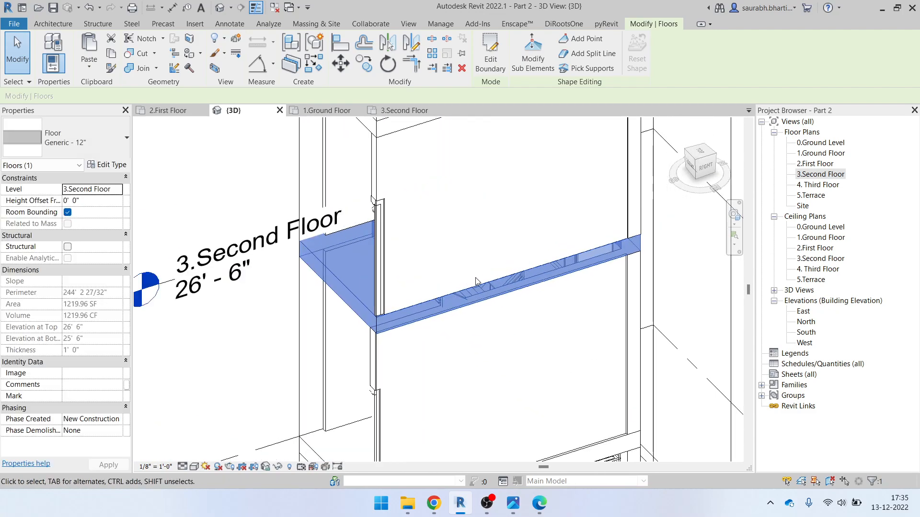
pyautogui.doubleClick(809, 176)
pyautogui.scroll(-1, 597, 240)
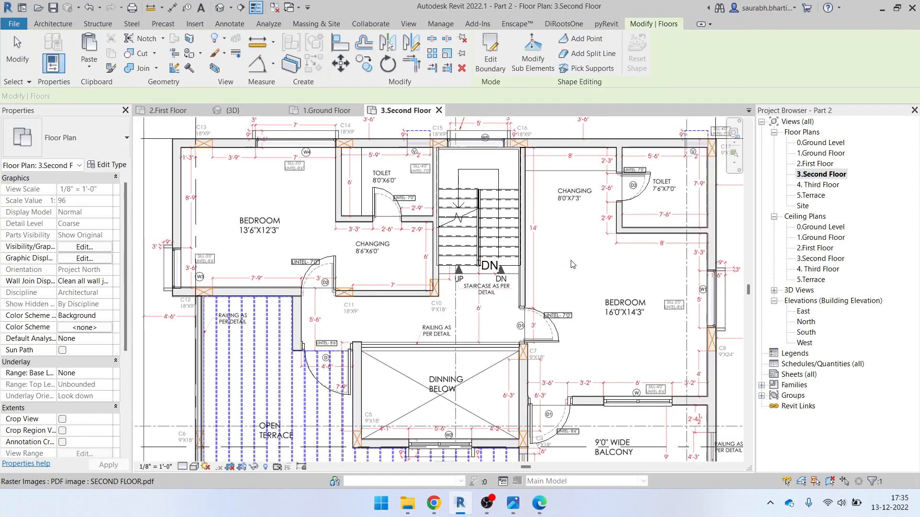
pyautogui.scroll(-2, 459, 224)
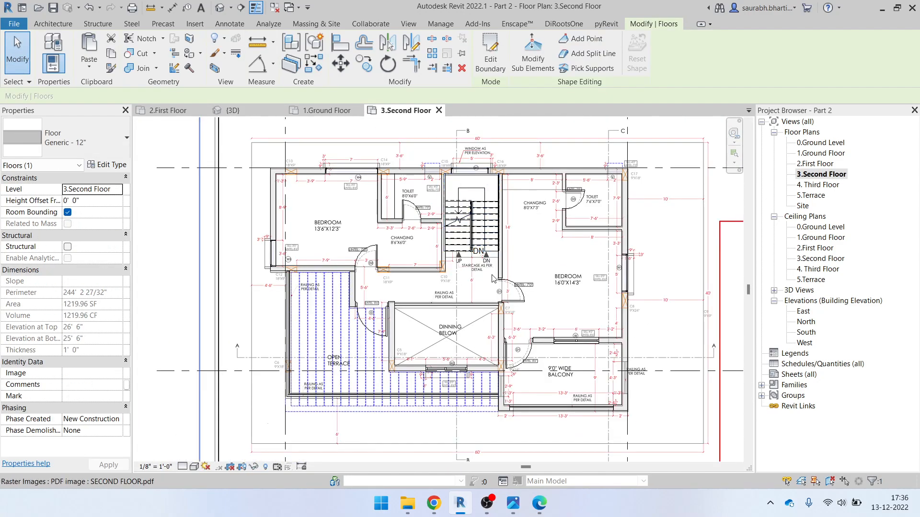
# Draw a new building section across the staircase in the 3.Second Floor plan
pyautogui.click(241, 8)
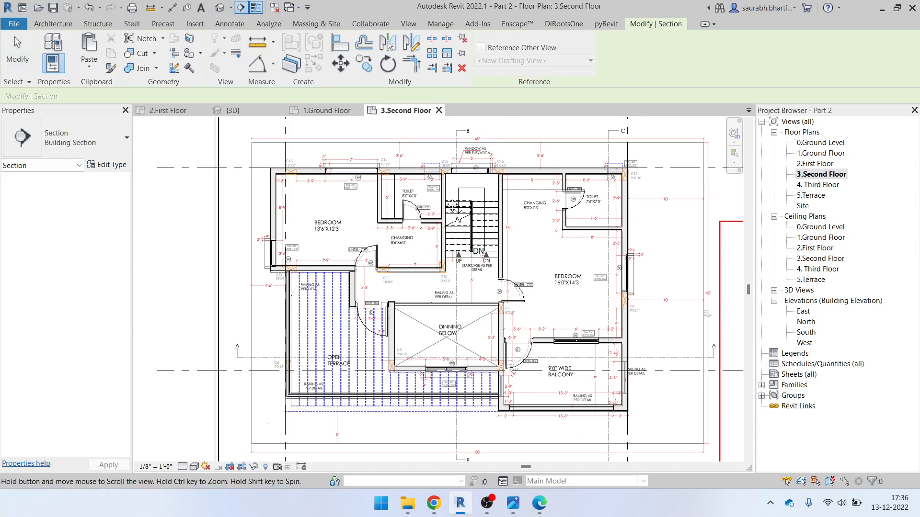
pyautogui.moveTo(475, 120); pyautogui.dragTo(460, 172, button='middle')
pyautogui.click(461, 146)
pyautogui.click(462, 332)
pyautogui.press('Escape')
pyautogui.press('Escape')
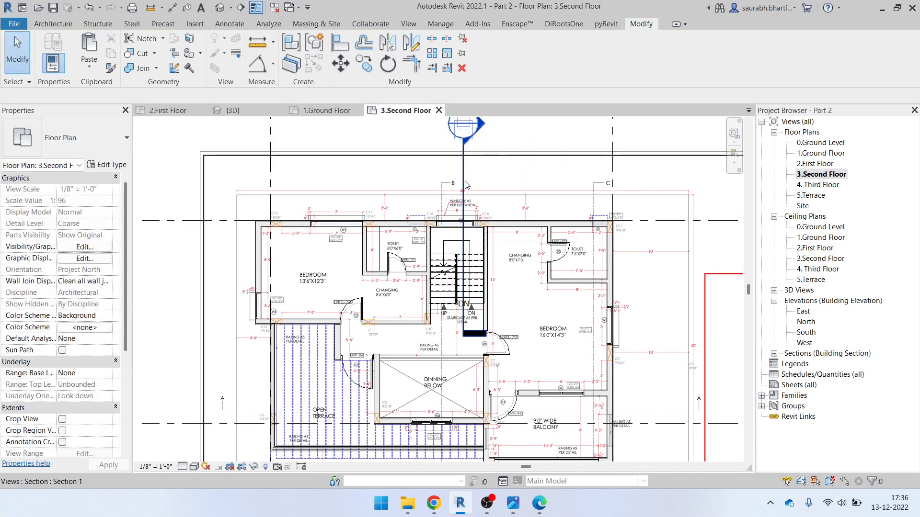
# Shift the section line left across the stair and pull its far clip to 6' 3"
pyautogui.click(463, 187)
pyautogui.scroll(-3, 417, 244)
pyautogui.moveTo(473, 253); pyautogui.dragTo(470, 252)
pyautogui.moveTo(432, 214); pyautogui.dragTo(588, 198)
pyautogui.scroll(3, 450, 241)
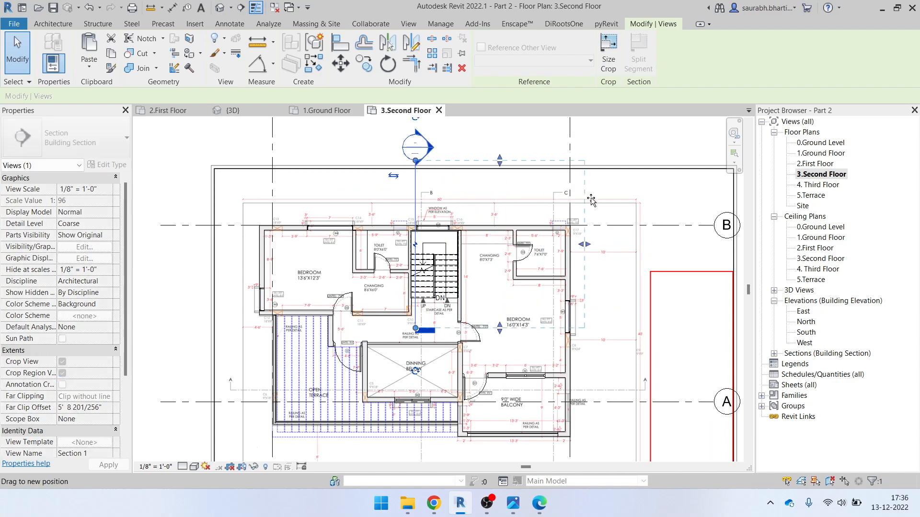
# Shorten the section's far clip depth further and extend its lower boundary downward
pyautogui.moveTo(475, 211); pyautogui.dragTo(460, 212)
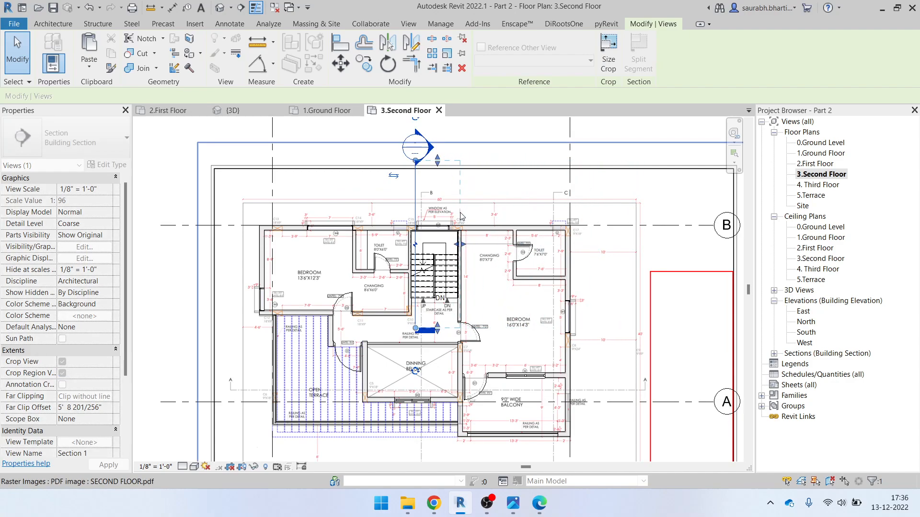
pyautogui.scroll(2, 448, 304)
pyautogui.moveTo(436, 335); pyautogui.dragTo(438, 250, button='middle')
pyautogui.moveTo(435, 251)
pyautogui.mouseDown()
pyautogui.moveTo(440, 391)
pyautogui.moveTo(451, 426)
pyautogui.moveTo(432, 243)
pyautogui.mouseUp()
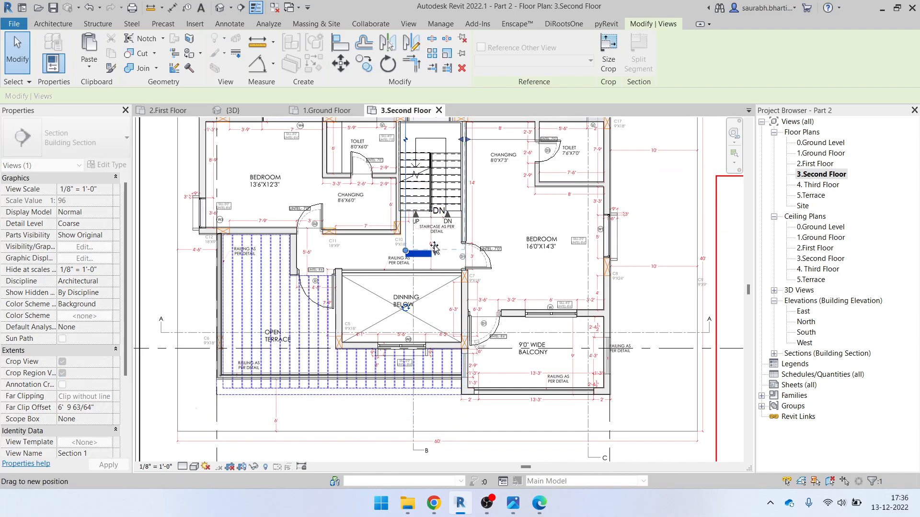
pyautogui.scroll(1, 435, 253)
pyautogui.moveTo(435, 252); pyautogui.dragTo(446, 365, button='middle')
pyautogui.moveTo(442, 148); pyautogui.dragTo(442, 296, button='middle')
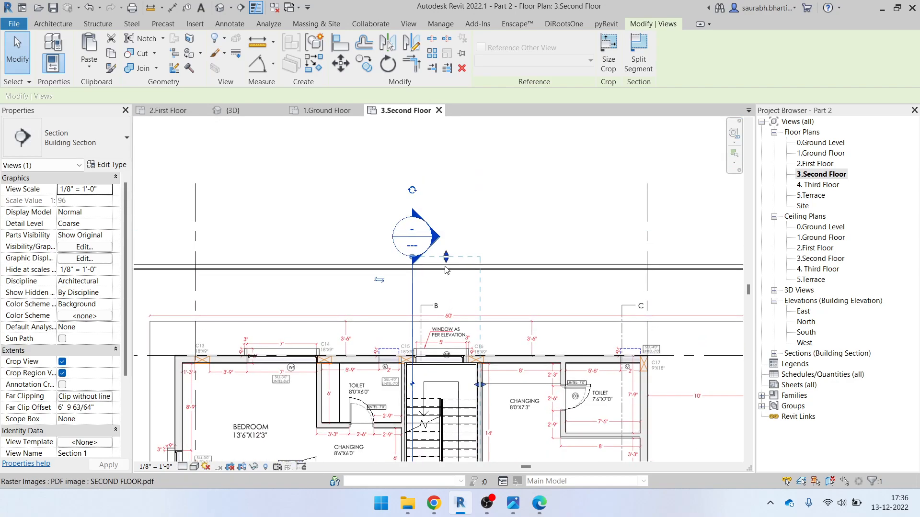
pyautogui.press('Escape')
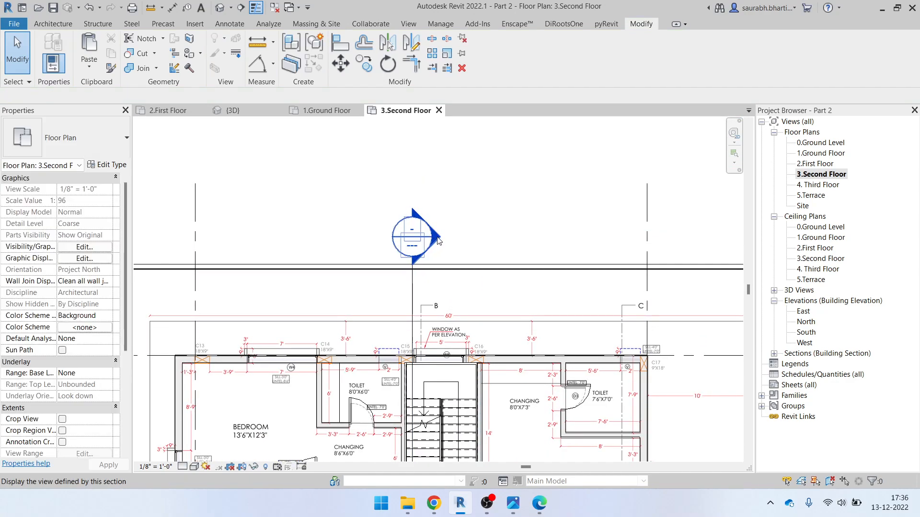
# Open the Section 1 view and review the stair between the second and third floor levels
pyautogui.doubleClick(436, 238)
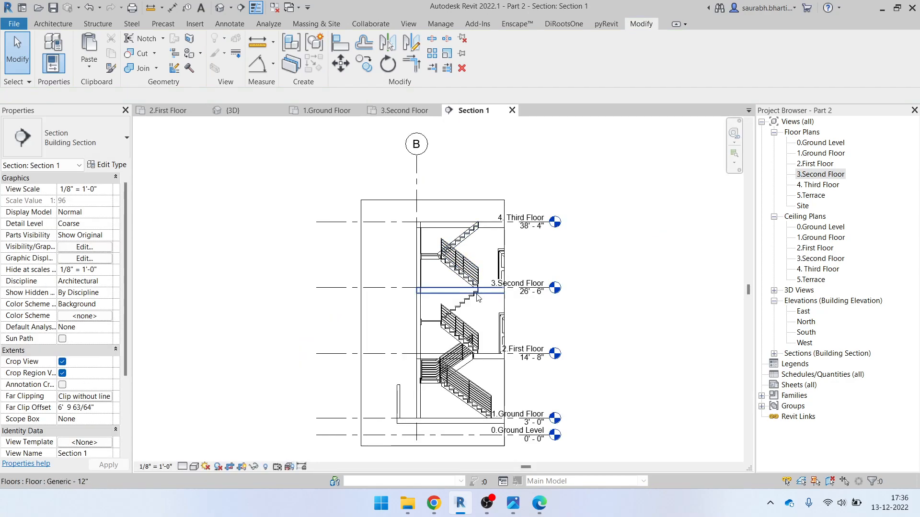
pyautogui.scroll(6, 487, 404)
pyautogui.scroll(-1, 461, 312)
pyautogui.moveTo(425, 302); pyautogui.dragTo(433, 451, button='middle')
pyautogui.scroll(2, 413, 304)
pyautogui.scroll(-2, 426, 290)
pyautogui.moveTo(428, 293); pyautogui.dragTo(441, 447, button='middle')
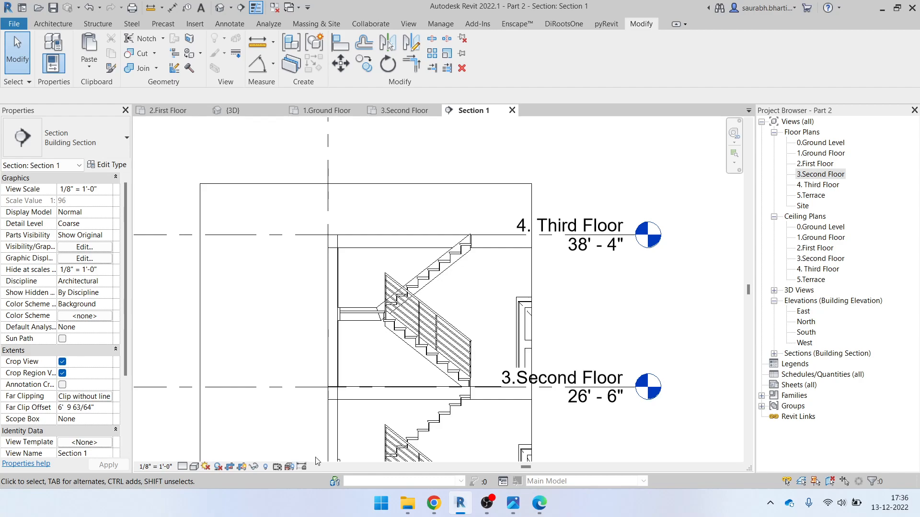
pyautogui.scroll(2, 460, 282)
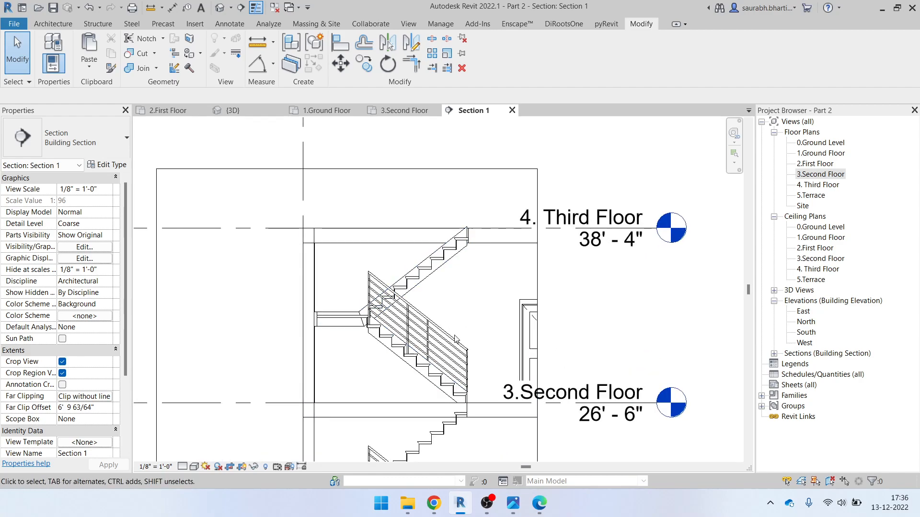
pyautogui.scroll(-2, 470, 286)
pyautogui.moveTo(482, 334); pyautogui.dragTo(402, 319, button='middle')
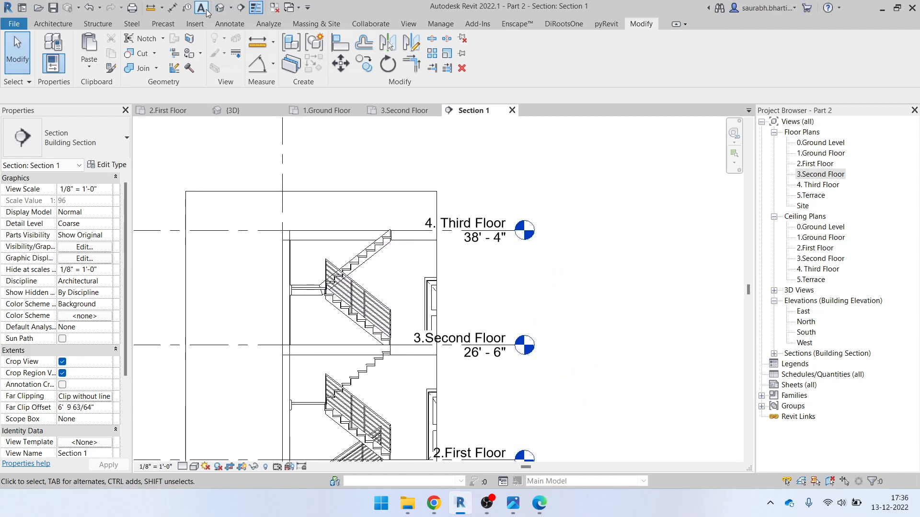
# Return to the 3D view of the cropped stair core and orbit it
pyautogui.click(219, 8)
pyautogui.keyDown('shift'); pyautogui.moveTo(571, 262); pyautogui.dragTo(536, 250, button='middle'); pyautogui.keyUp('shift')
pyautogui.scroll(-1, 536, 251)
pyautogui.scroll(-7, 332, 309)
# Turn off the Section Box and orbit to a front corner view of the whole house
pyautogui.keyDown('shift'); pyautogui.moveTo(216, 422); pyautogui.dragTo(160, 431, button='middle'); pyautogui.keyUp('shift')
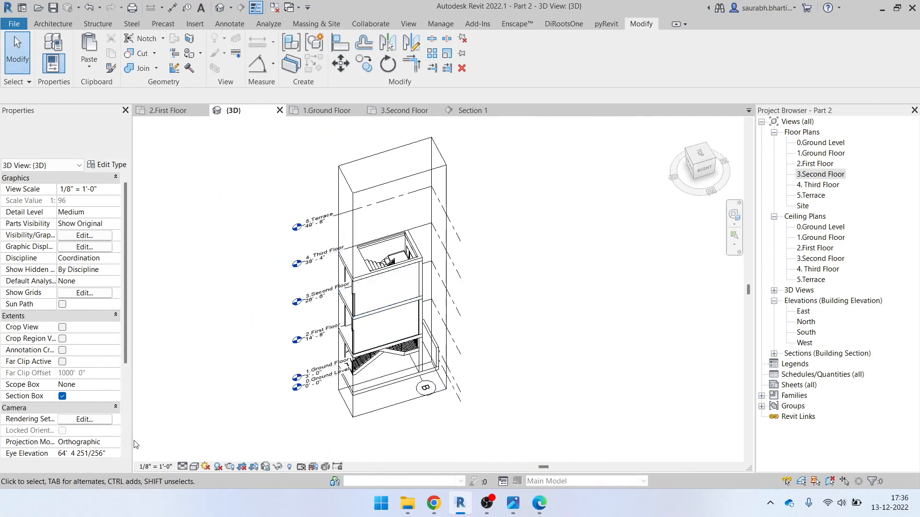
pyautogui.click(62, 259)
pyautogui.keyDown('shift'); pyautogui.moveTo(572, 339); pyautogui.dragTo(584, 234, button='middle'); pyautogui.keyUp('shift')
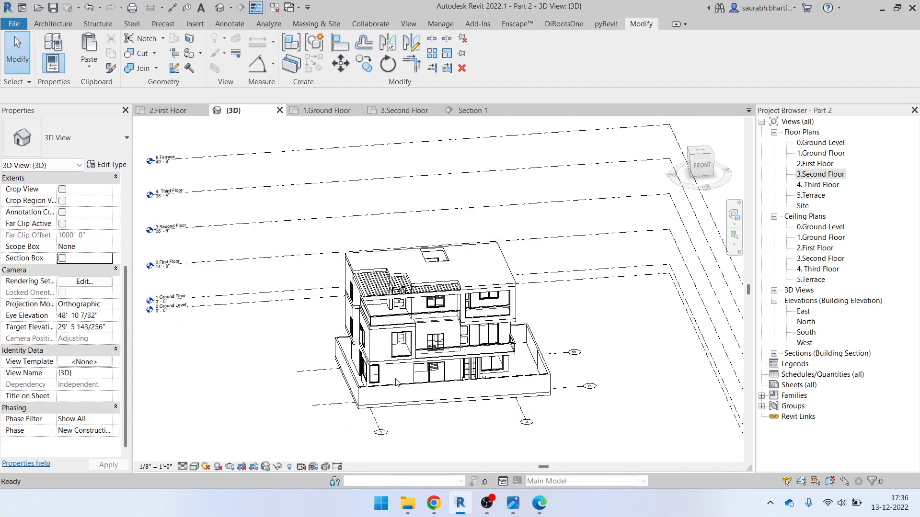
pyautogui.scroll(3, 421, 364)
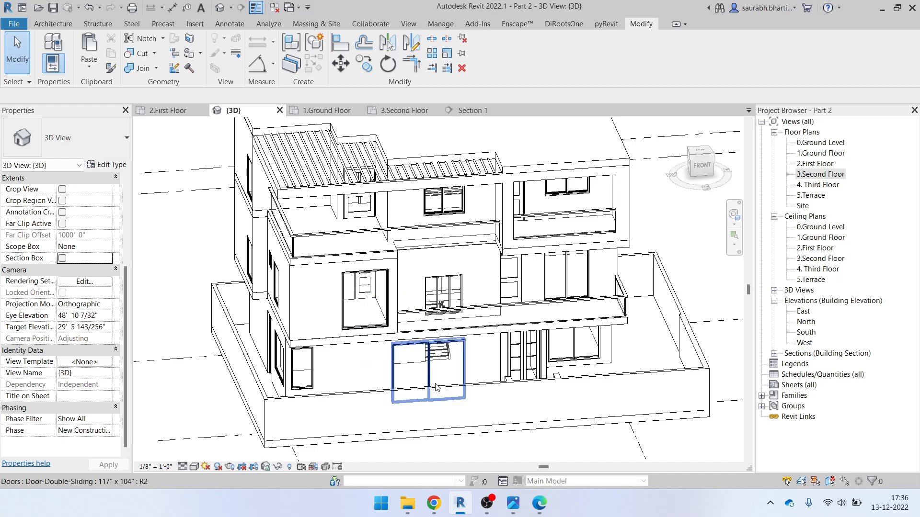
# Bring the ELEVATION.pdf front elevation up in Edge
pyautogui.click(542, 512)
pyautogui.click(542, 512)
pyautogui.click(542, 512)
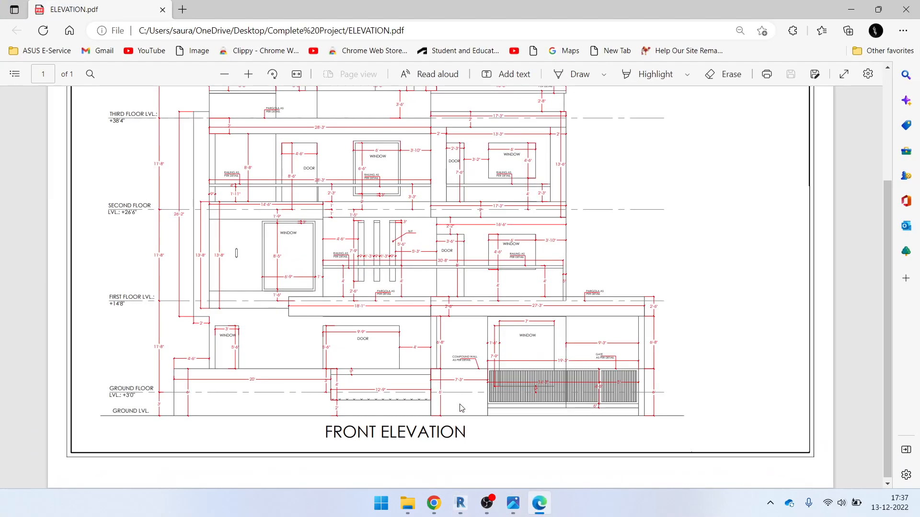
# Swap the elevation PDF for the Elevation Height.jpg reference and zoom it out to 133%
pyautogui.click(541, 515)
pyautogui.click(518, 509)
pyautogui.scroll(-4, 507, 300)
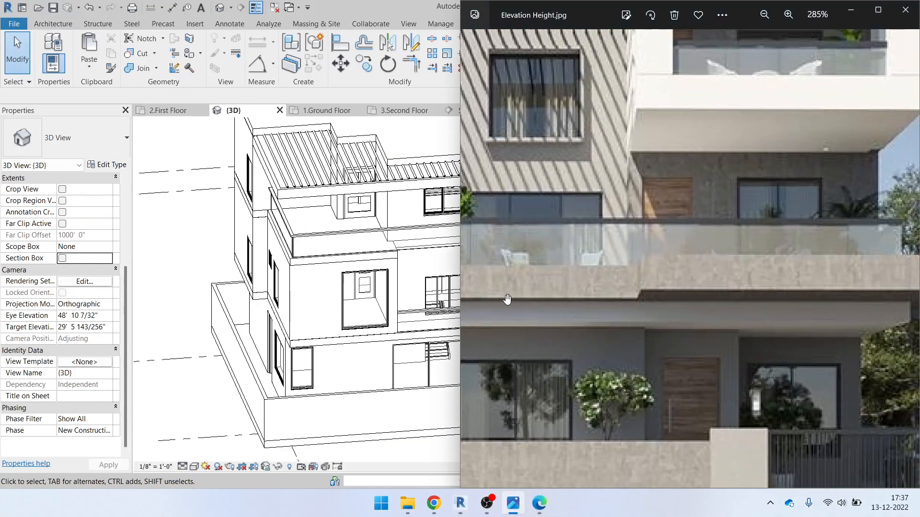
pyautogui.scroll(-3, 597, 339)
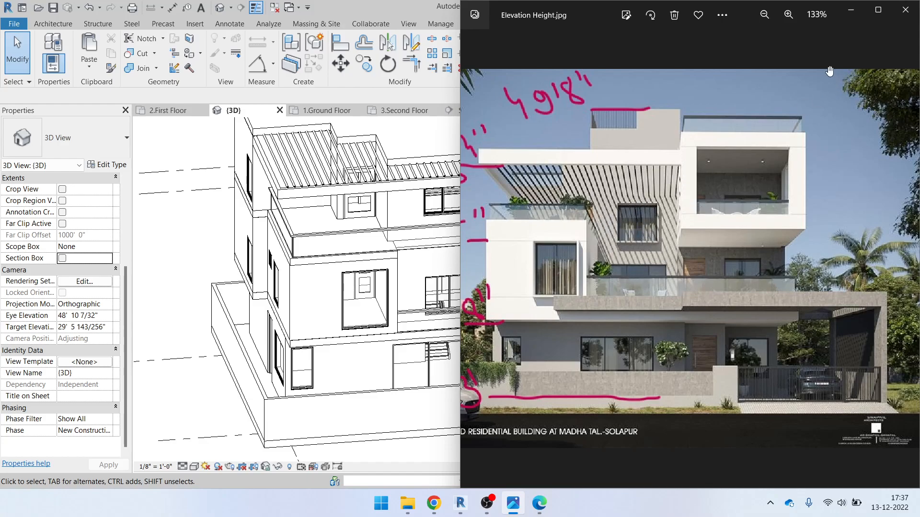
# Minimise the reference image and orbit the Revit house toward its facade
pyautogui.click(858, 12)
pyautogui.scroll(-1, 515, 246)
pyautogui.moveTo(515, 343)
pyautogui.keyDown('shift'); pyautogui.mouseDown(button='middle')
pyautogui.moveTo(467, 306)
pyautogui.moveTo(503, 331)
pyautogui.mouseUp(button='middle'); pyautogui.keyUp('shift')
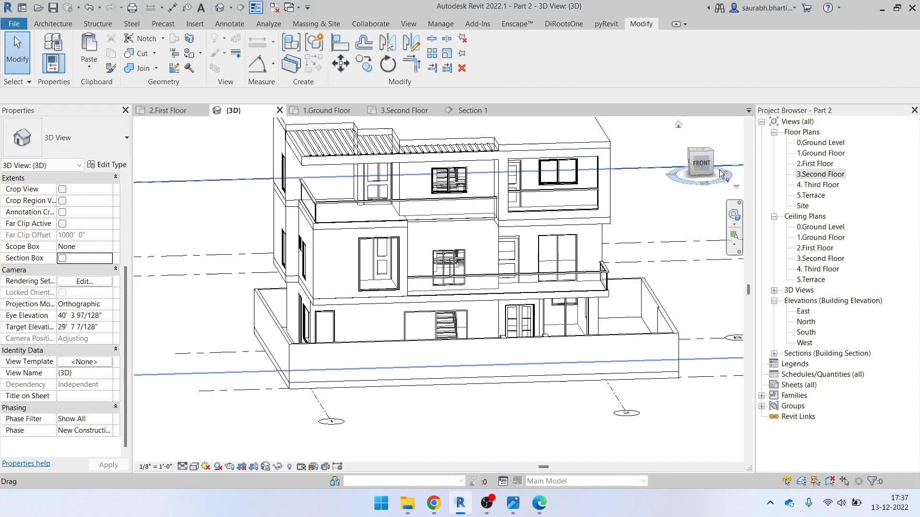
# From the front view, create an in-place Casework component named Shade
pyautogui.click(700, 174)
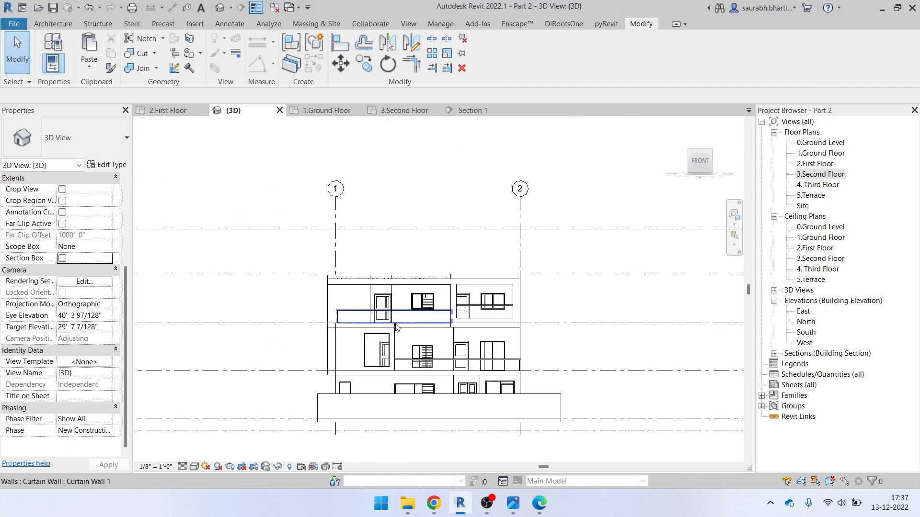
pyautogui.click(53, 23)
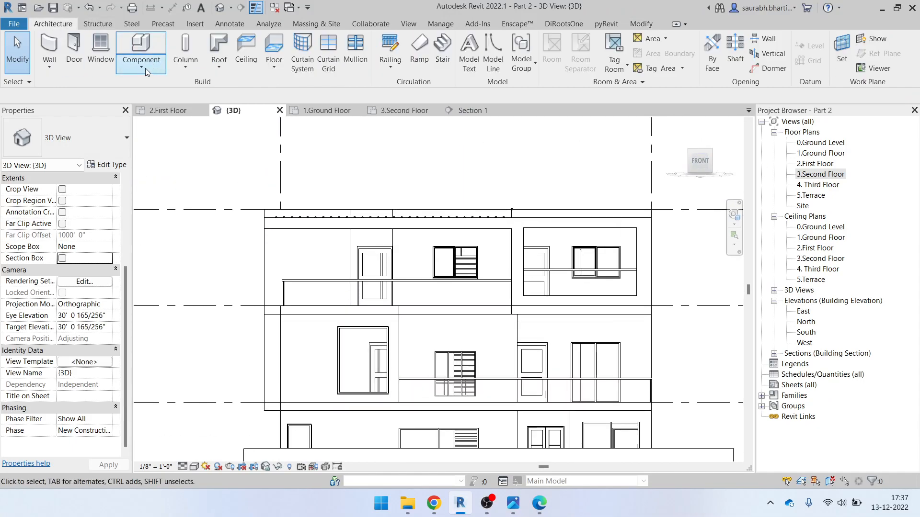
pyautogui.click(142, 67)
pyautogui.click(171, 119)
pyautogui.click(510, 224)
pyautogui.press('g')
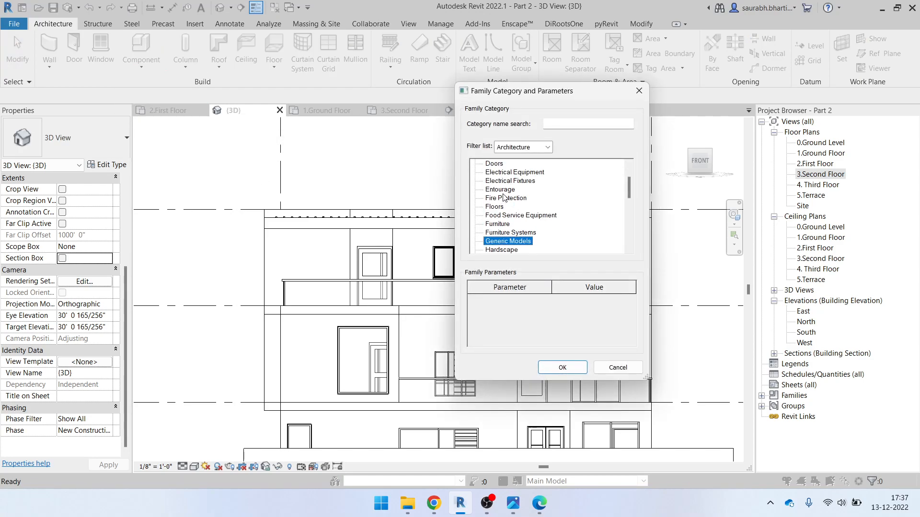
pyautogui.press('c')
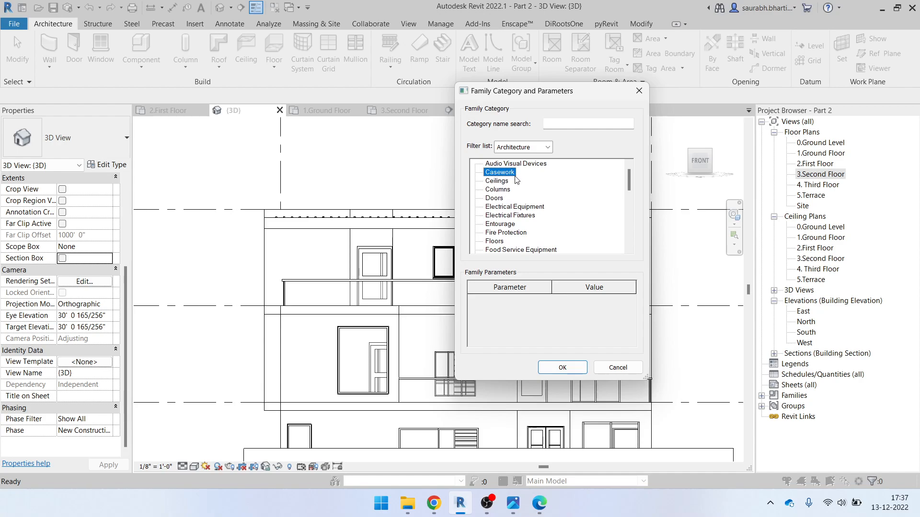
pyautogui.click(562, 368)
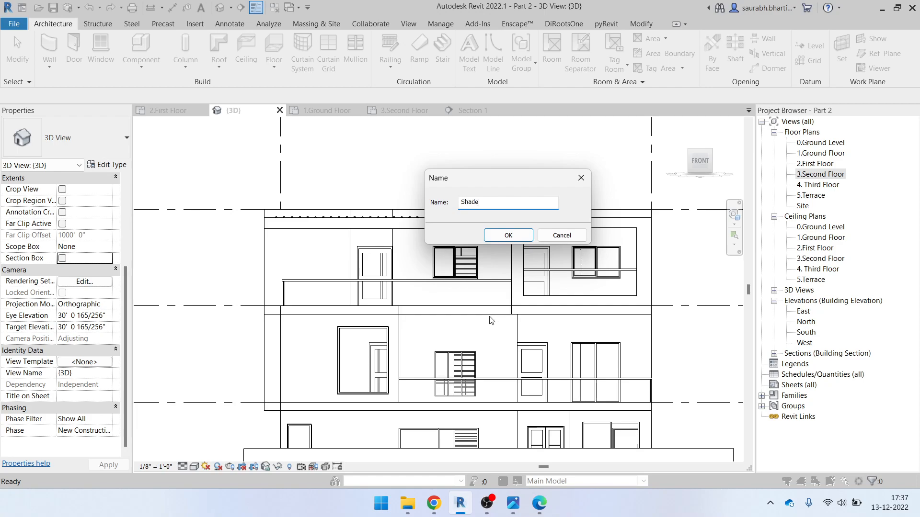
pyautogui.click(509, 238)
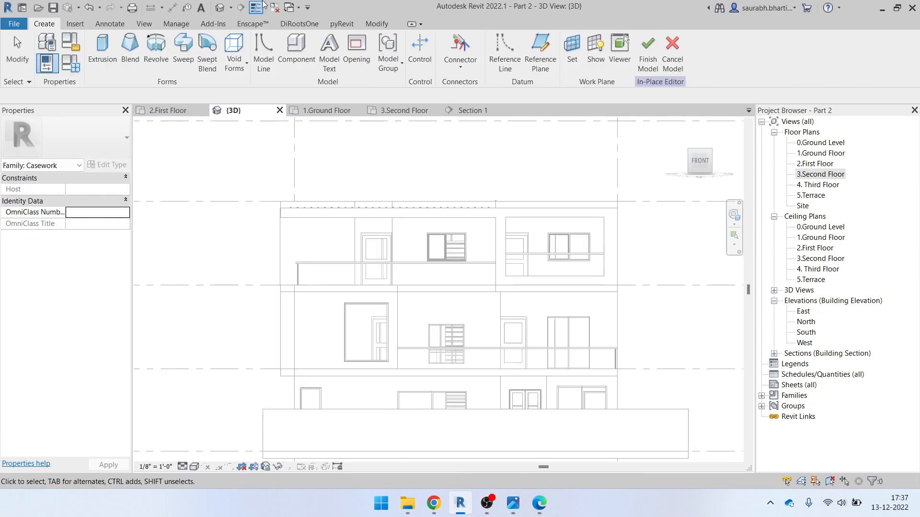
# Start an extrusion using the facade wall face as its work plane
pyautogui.click(103, 48)
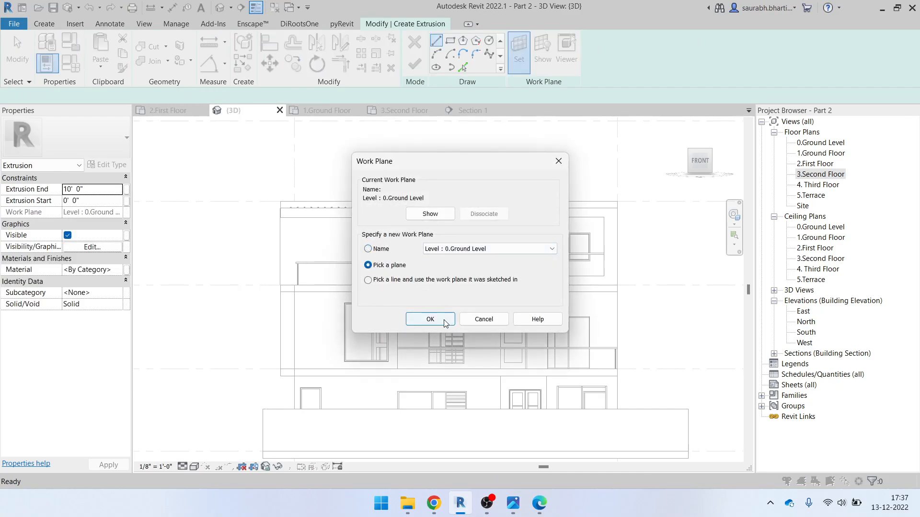
pyautogui.click(445, 322)
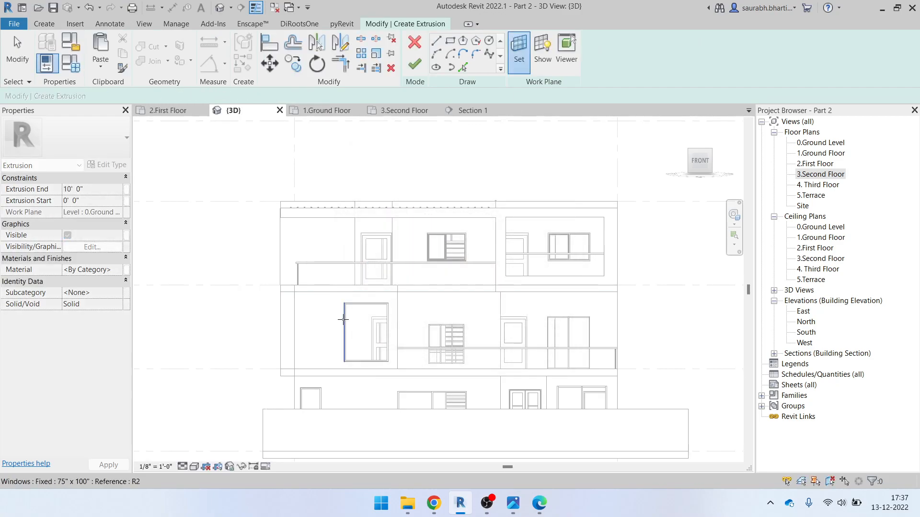
pyautogui.scroll(3, 343, 319)
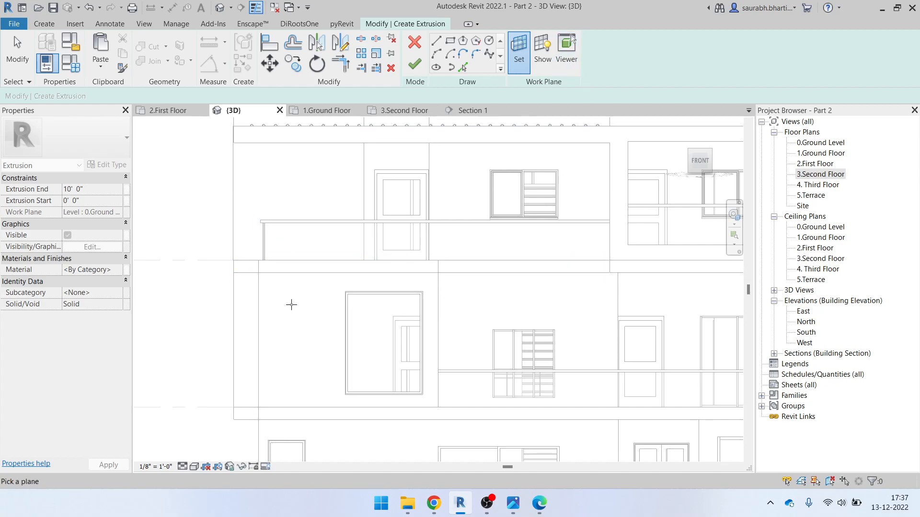
pyautogui.click(261, 301)
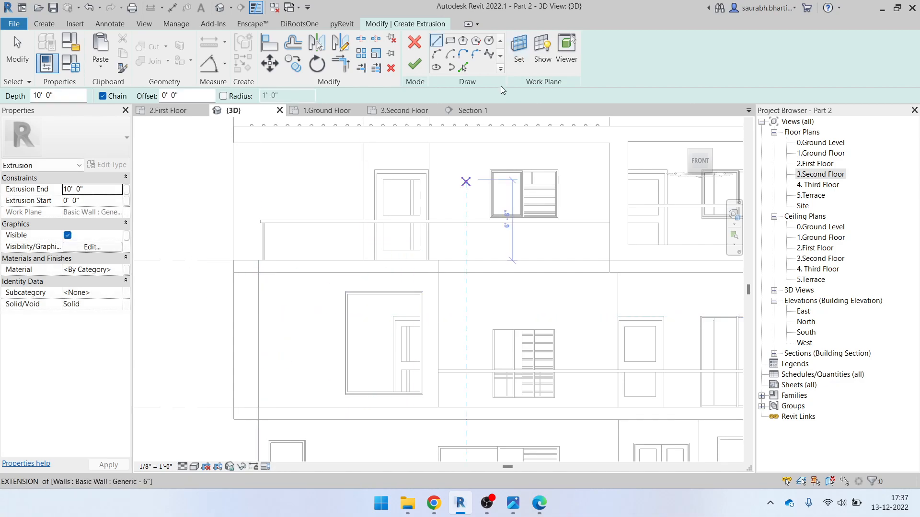
# Sketch a rectangle around the second-floor window from its top-left to bottom-right corner
pyautogui.click(450, 41)
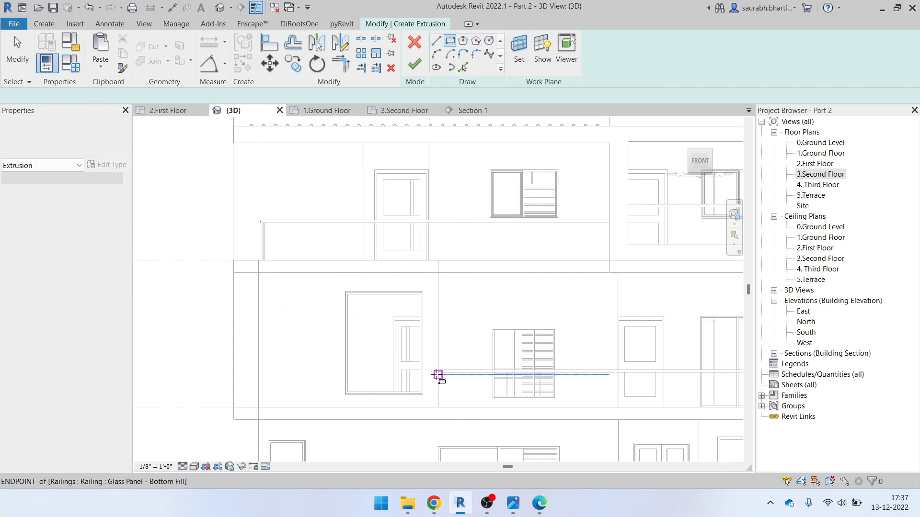
pyautogui.scroll(6, 373, 365)
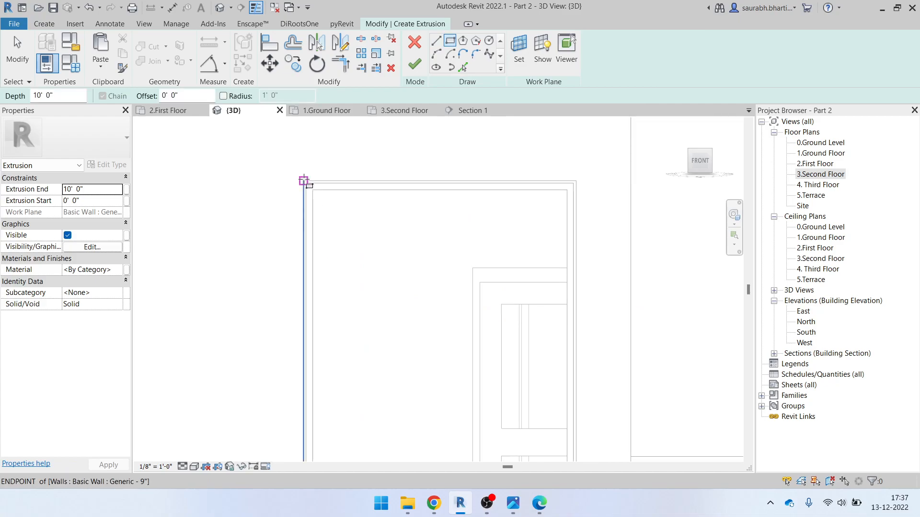
pyautogui.click(305, 182)
pyautogui.scroll(-2, 389, 261)
pyautogui.moveTo(496, 415); pyautogui.dragTo(474, 246, button='middle')
pyautogui.scroll(4, 520, 327)
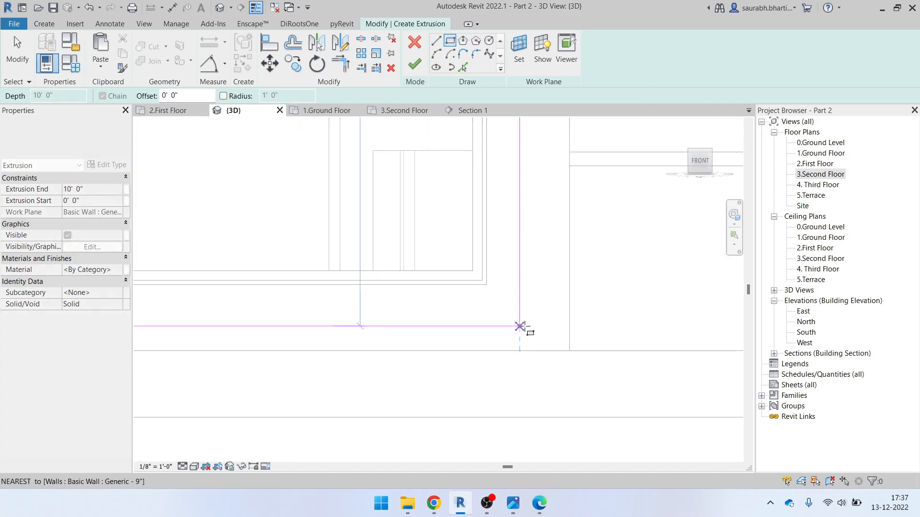
pyautogui.click(475, 271)
pyautogui.scroll(-3, 434, 258)
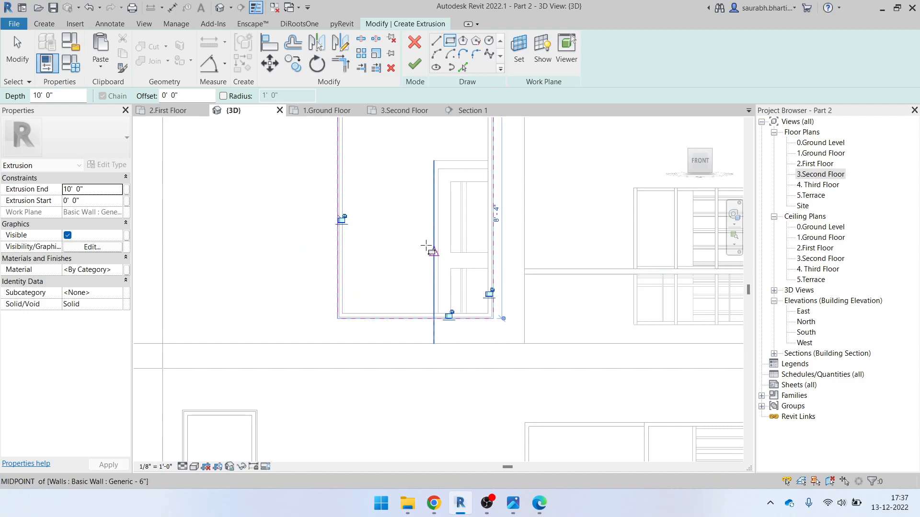
pyautogui.scroll(3, 390, 312)
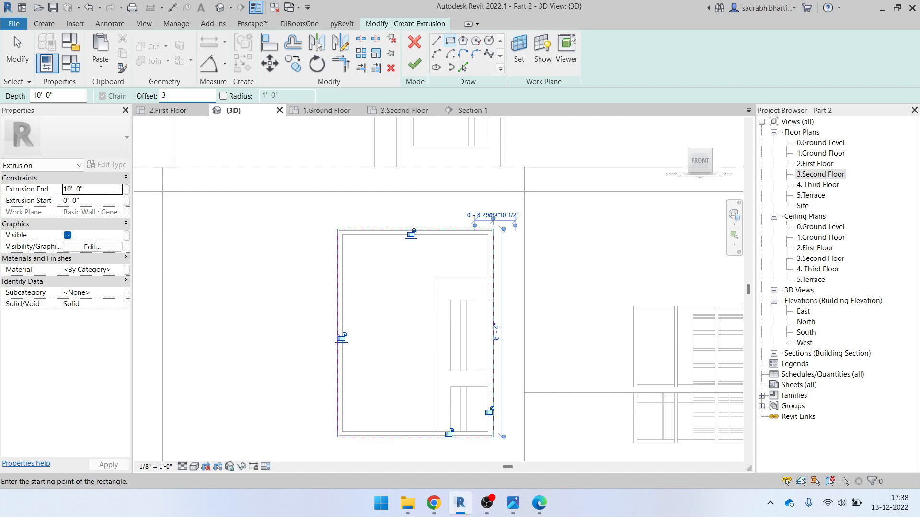
# Draw a second rectangle offset 3" to close the frame outline
pyautogui.press('Return')
pyautogui.scroll(3, 336, 229)
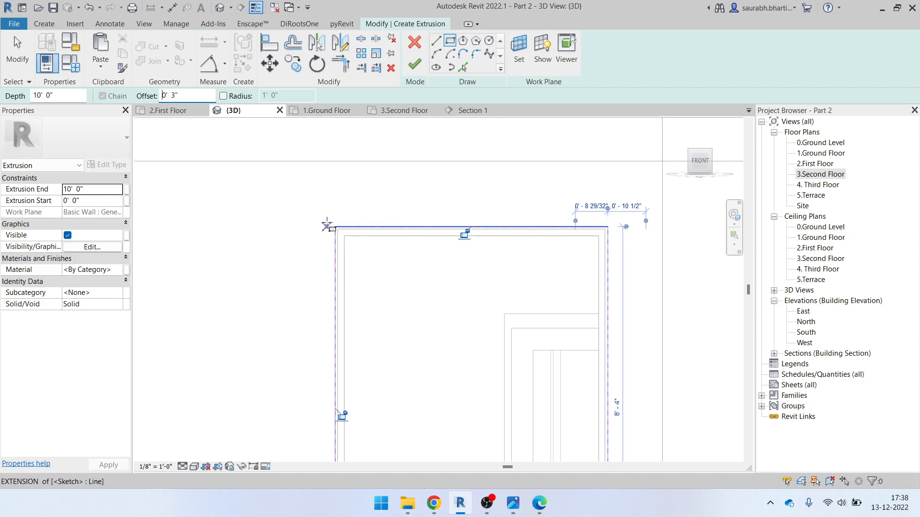
pyautogui.click(336, 227)
pyautogui.scroll(-3, 383, 269)
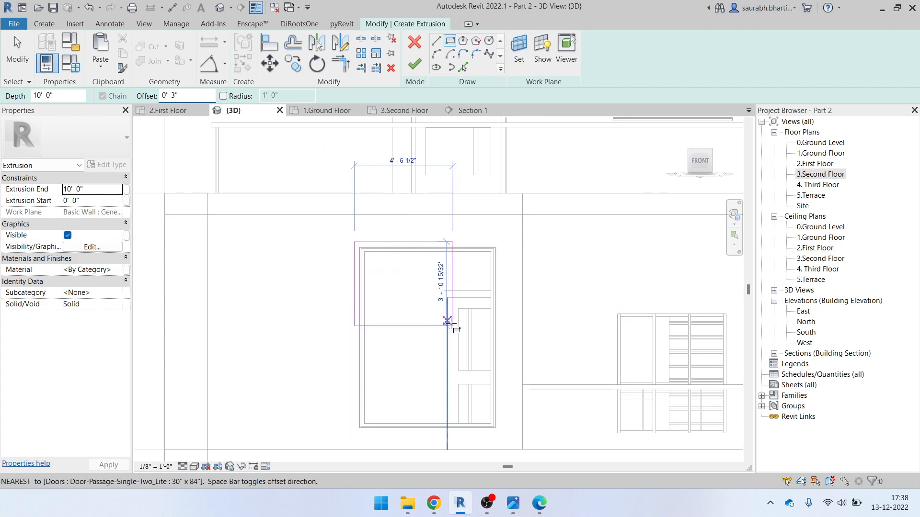
pyautogui.moveTo(472, 353); pyautogui.dragTo(467, 355, button='middle')
pyautogui.scroll(4, 467, 355)
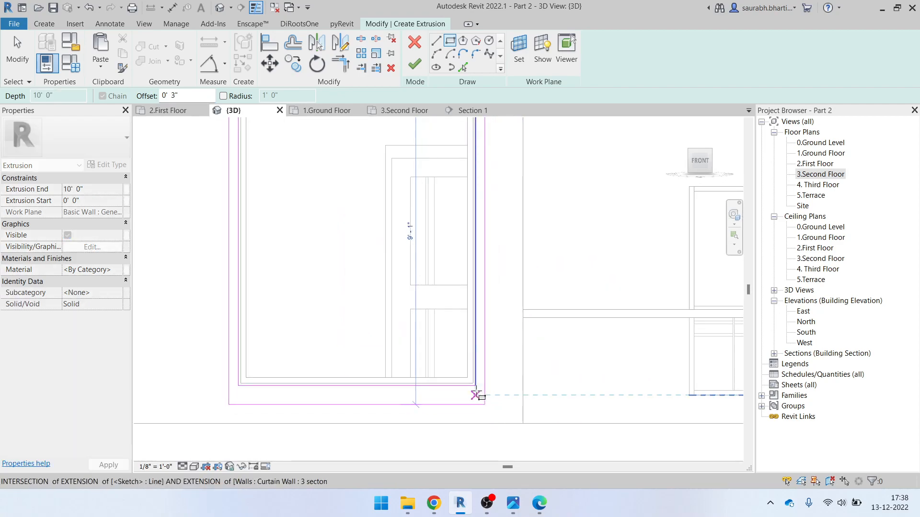
pyautogui.click(476, 386)
pyautogui.scroll(-4, 400, 372)
pyautogui.press('Escape')
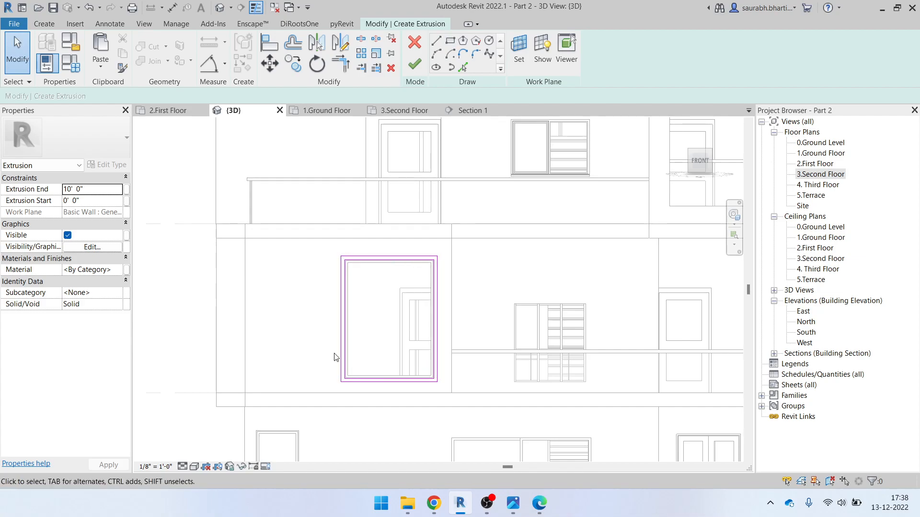
# Set Extrusion End to 8", check the references, then change it to 1' 0"
pyautogui.scroll(3, 398, 370)
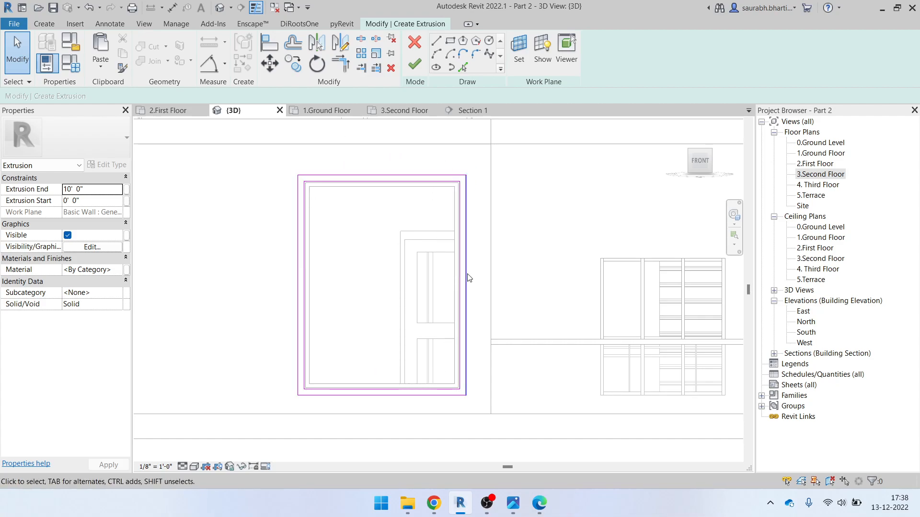
pyautogui.click(97, 195)
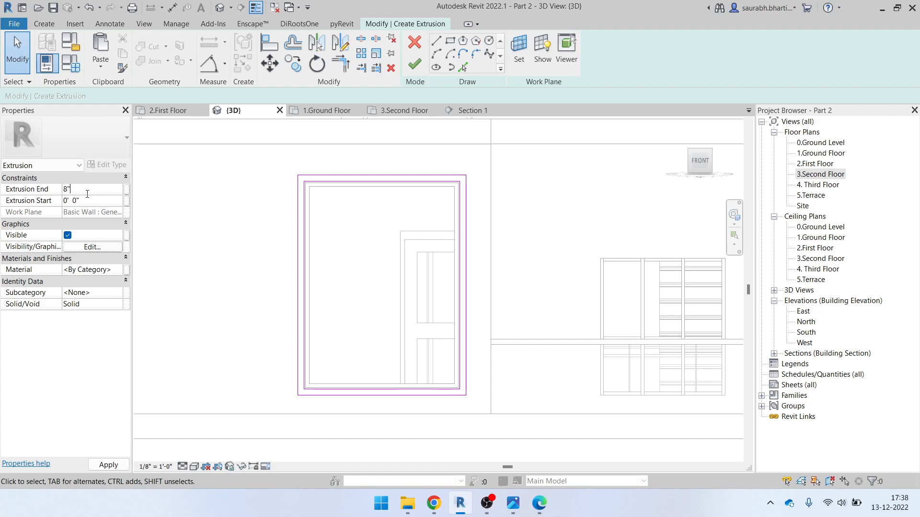
pyautogui.press('Return')
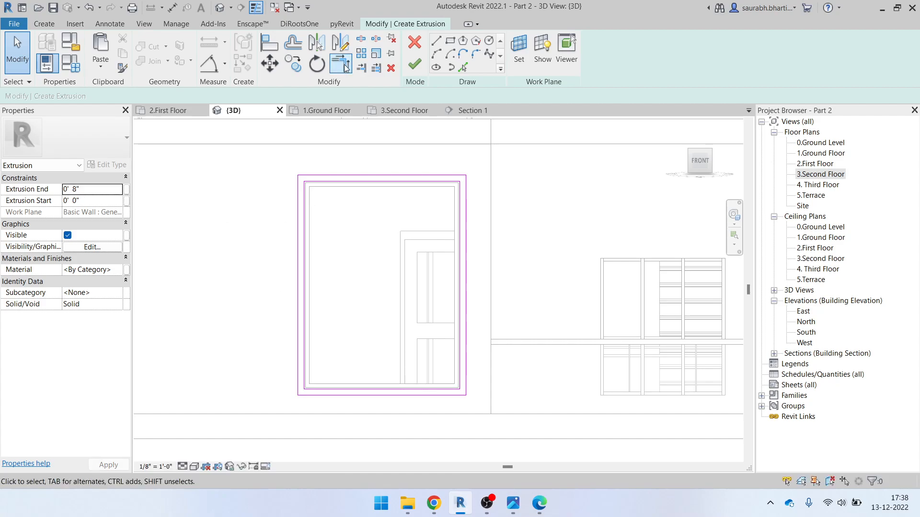
pyautogui.click(539, 503)
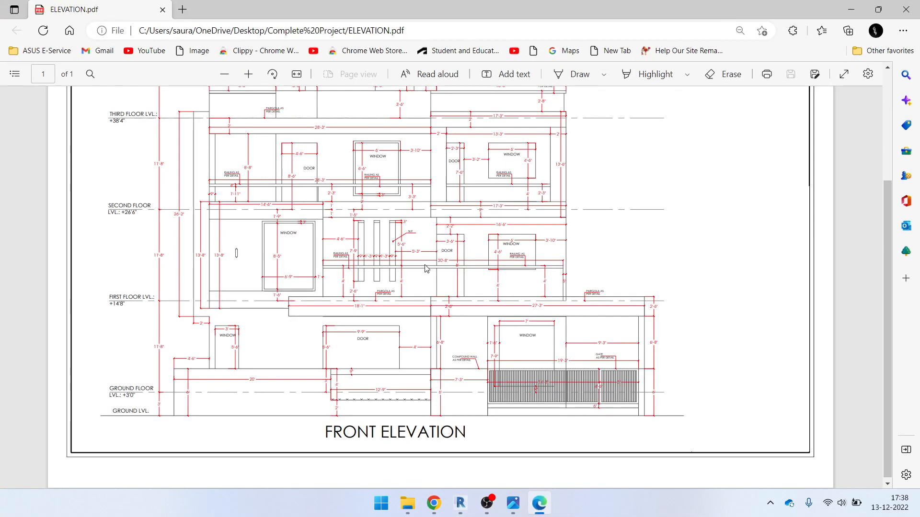
pyautogui.click(550, 511)
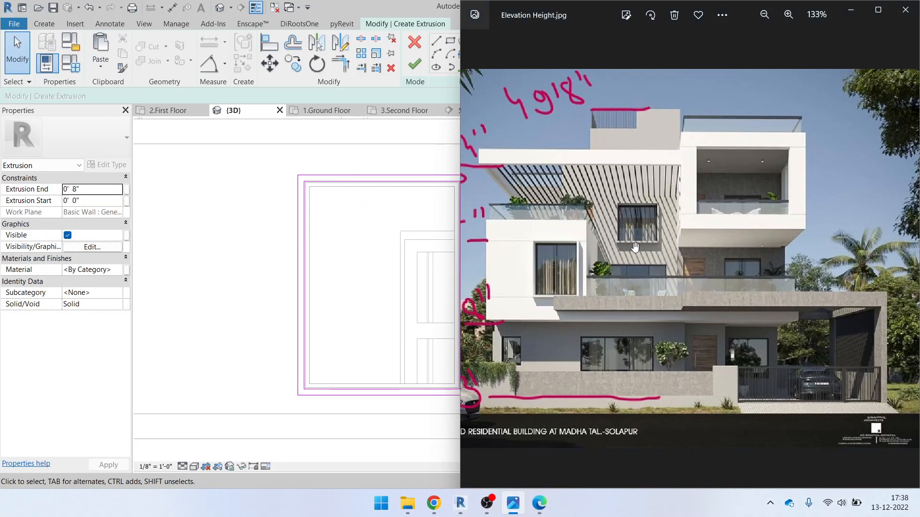
pyautogui.scroll(6, 625, 226)
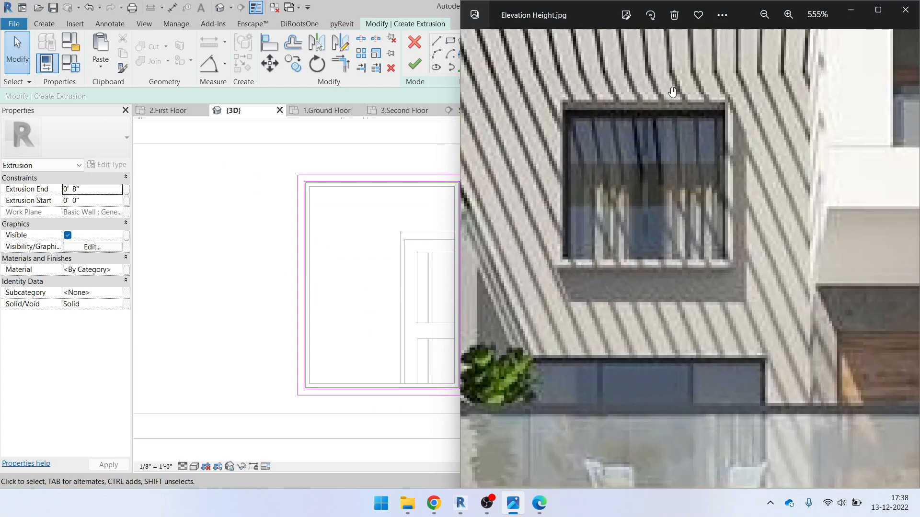
pyautogui.click(662, 105)
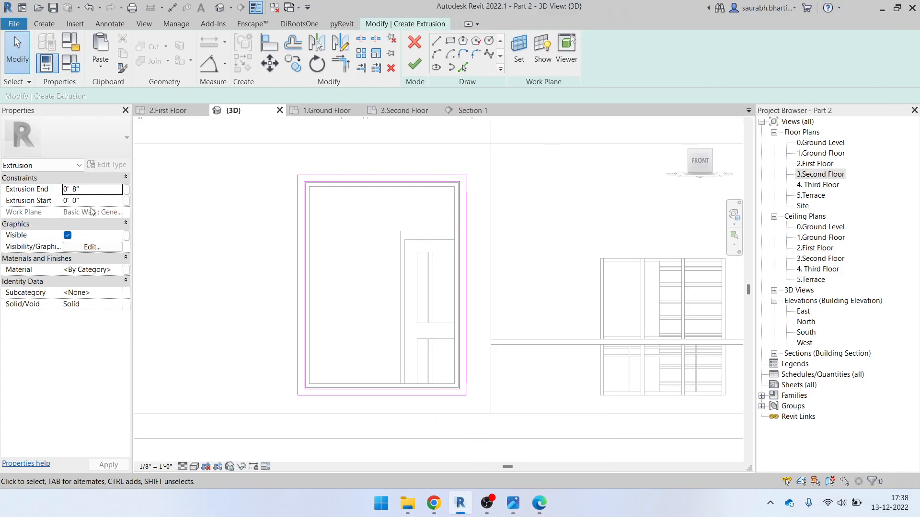
pyautogui.click(96, 192)
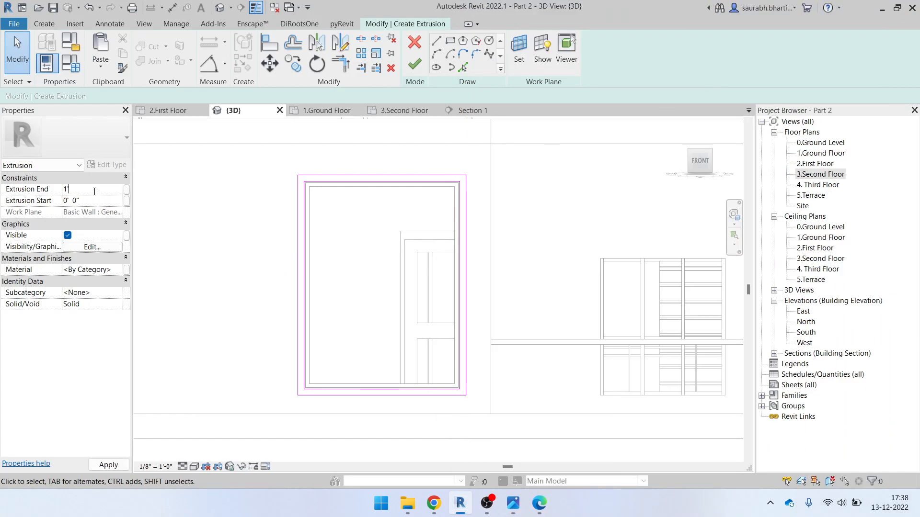
pyautogui.press('Return')
# Finish the frame extrusion and the in-place model, then select the new window frame
pyautogui.click(414, 65)
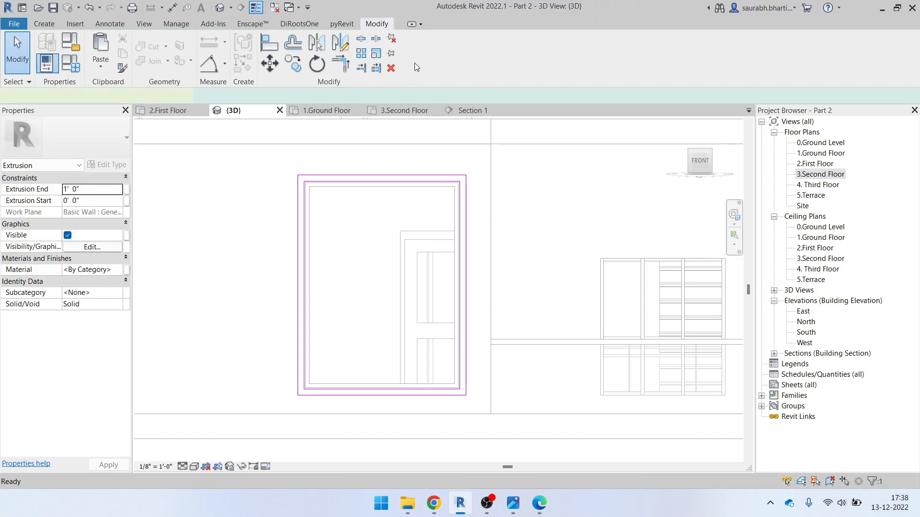
pyautogui.click(219, 8)
pyautogui.keyDown('shift'); pyautogui.moveTo(368, 251); pyautogui.dragTo(479, 368, button='middle'); pyautogui.keyUp('shift')
pyautogui.scroll(-3, 504, 370)
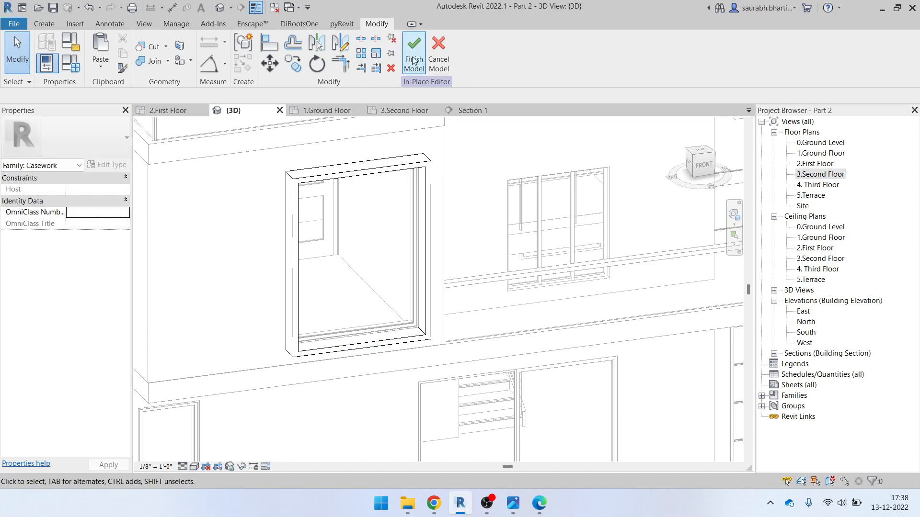
pyautogui.click(415, 58)
pyautogui.scroll(1, 411, 344)
pyautogui.click(411, 344)
pyautogui.keyDown('shift'); pyautogui.moveTo(411, 345); pyautogui.dragTo(494, 331, button='middle'); pyautogui.keyUp('shift')
pyautogui.scroll(4, 528, 244)
pyautogui.click(528, 244)
# Compare the new frame against the elevation PDF and the reference photo
pyautogui.click(539, 502)
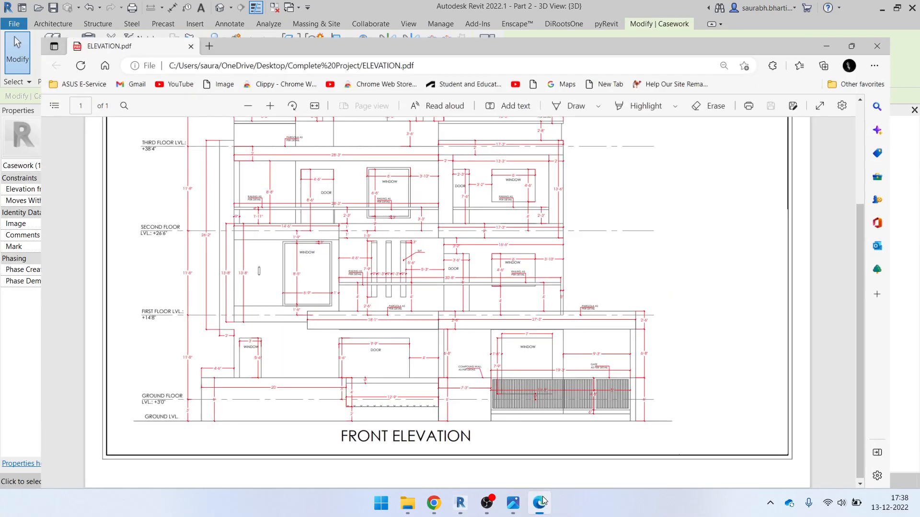
pyautogui.click(520, 507)
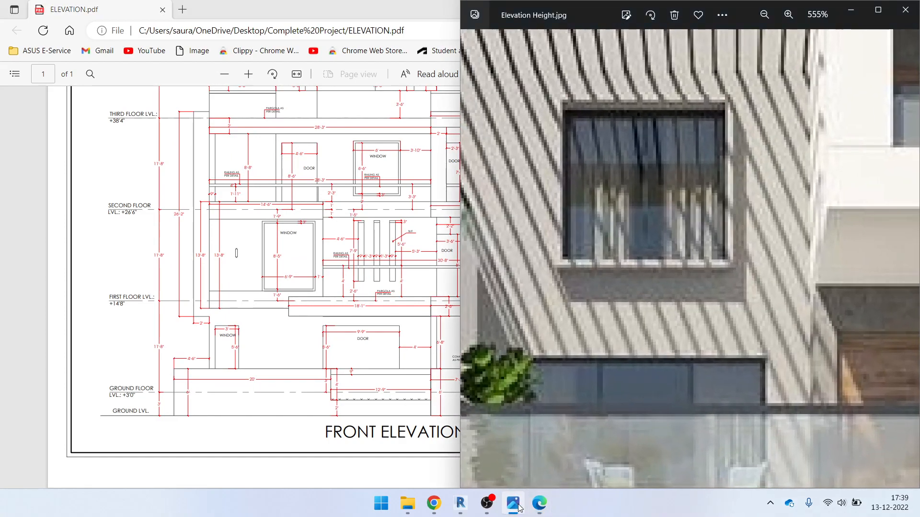
pyautogui.click(539, 503)
pyautogui.click(543, 508)
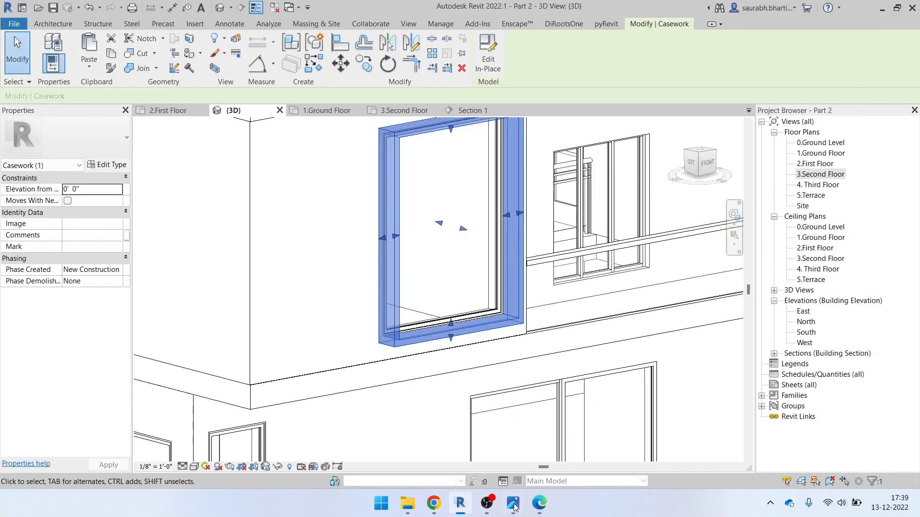
pyautogui.click(512, 506)
pyautogui.scroll(-4, 438, 322)
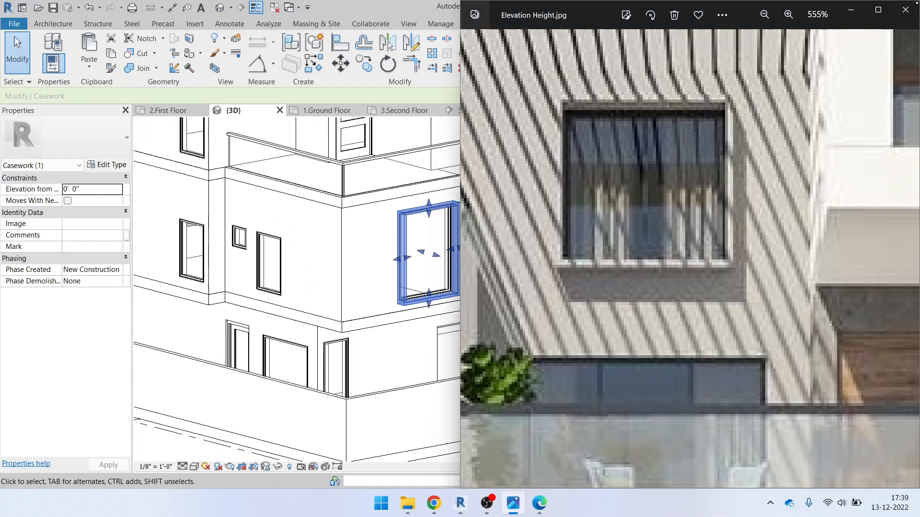
pyautogui.scroll(-8, 760, 235)
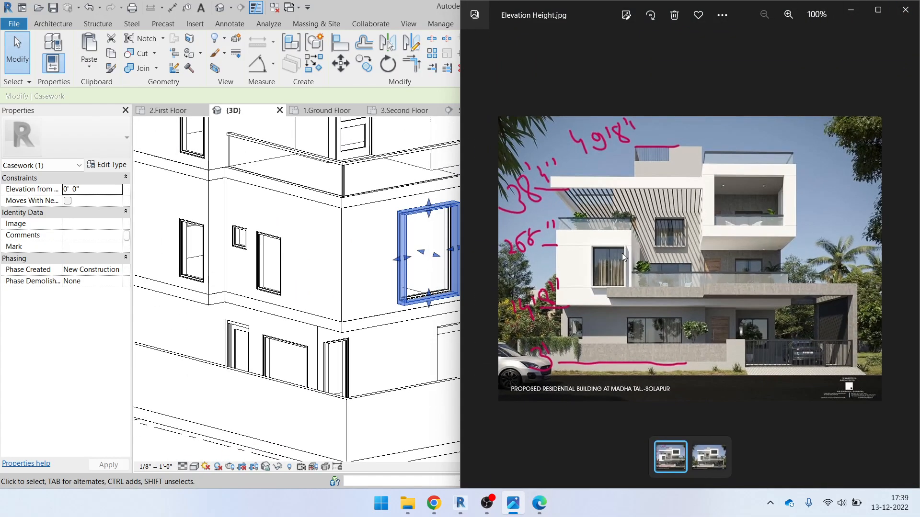
pyautogui.click(848, 15)
# Orbit the model toward the front and recheck it against the PDF and photo
pyautogui.scroll(-2, 552, 271)
pyautogui.keyDown('shift'); pyautogui.moveTo(618, 288); pyautogui.dragTo(576, 269, button='middle'); pyautogui.keyUp('shift')
pyautogui.moveTo(576, 269); pyautogui.dragTo(491, 288, button='middle')
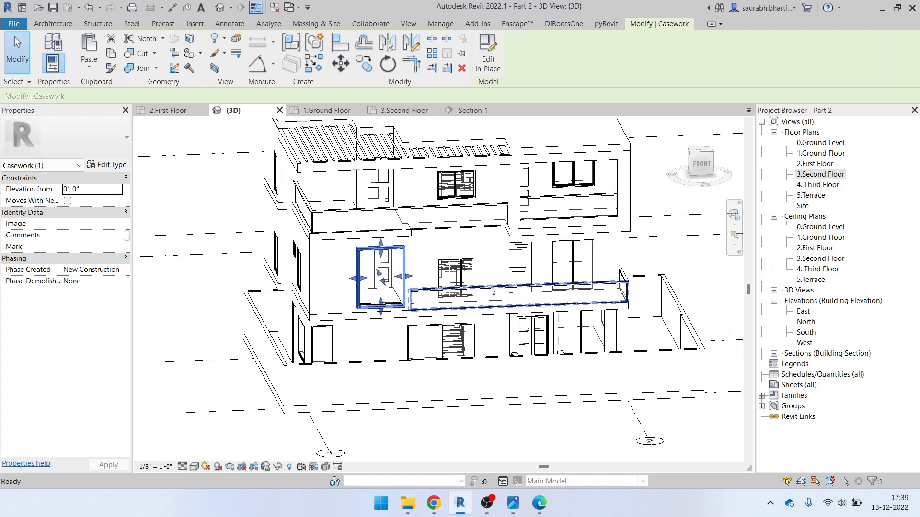
pyautogui.click(539, 503)
pyautogui.click(539, 504)
pyautogui.click(513, 504)
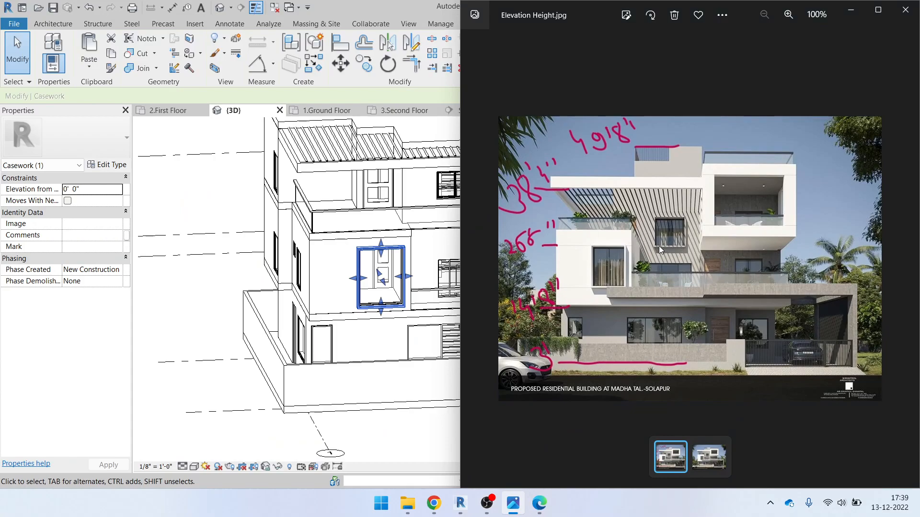
pyautogui.click(851, 10)
pyautogui.keyDown('shift'); pyautogui.moveTo(417, 335); pyautogui.dragTo(431, 346, button='middle'); pyautogui.keyUp('shift')
# Reopen the Shade frame with Edit In-Place, select the extrusion, and set its work plane
pyautogui.click(488, 53)
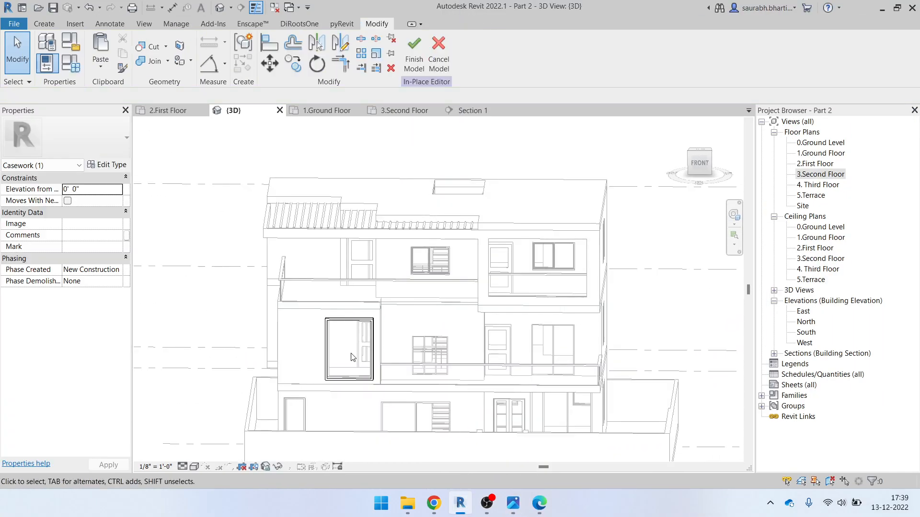
pyautogui.scroll(2, 378, 339)
pyautogui.click(377, 339)
pyautogui.click(700, 163)
pyautogui.scroll(-6, 372, 253)
pyautogui.moveTo(386, 233); pyautogui.dragTo(324, 276, button='middle')
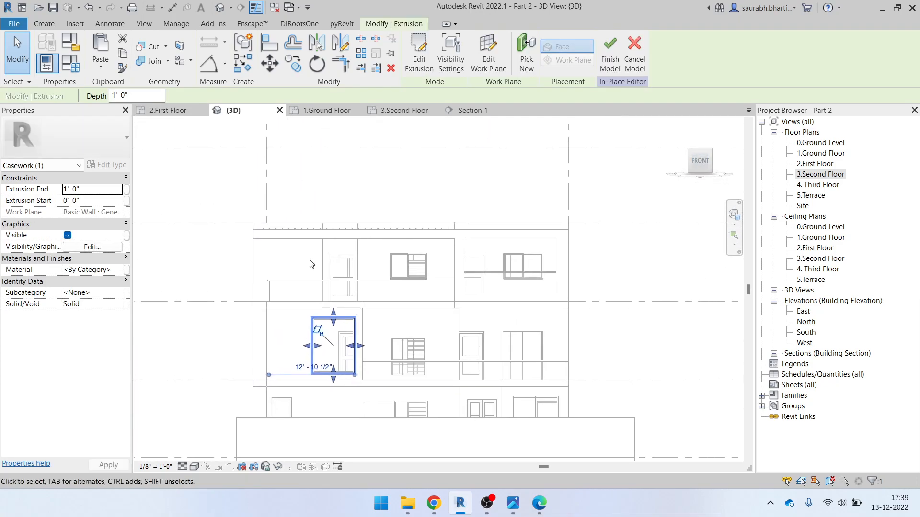
pyautogui.click(44, 24)
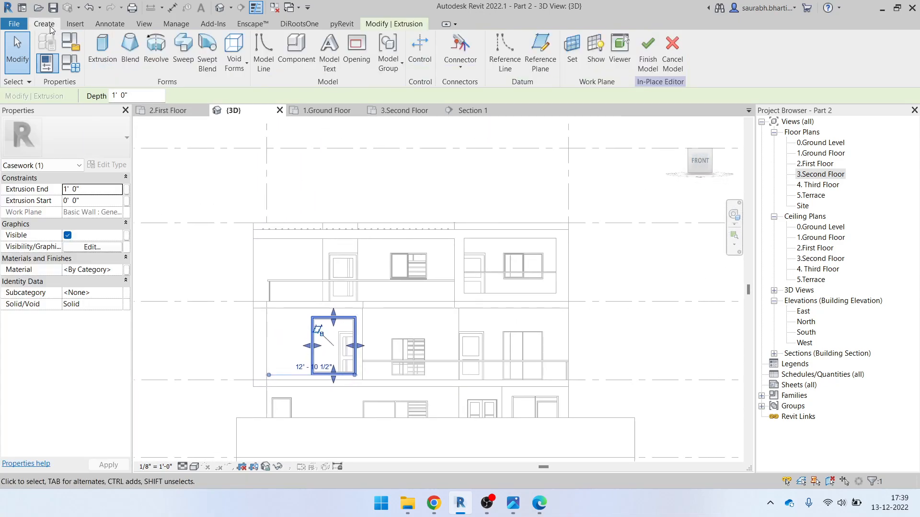
pyautogui.click(572, 52)
pyautogui.click(430, 319)
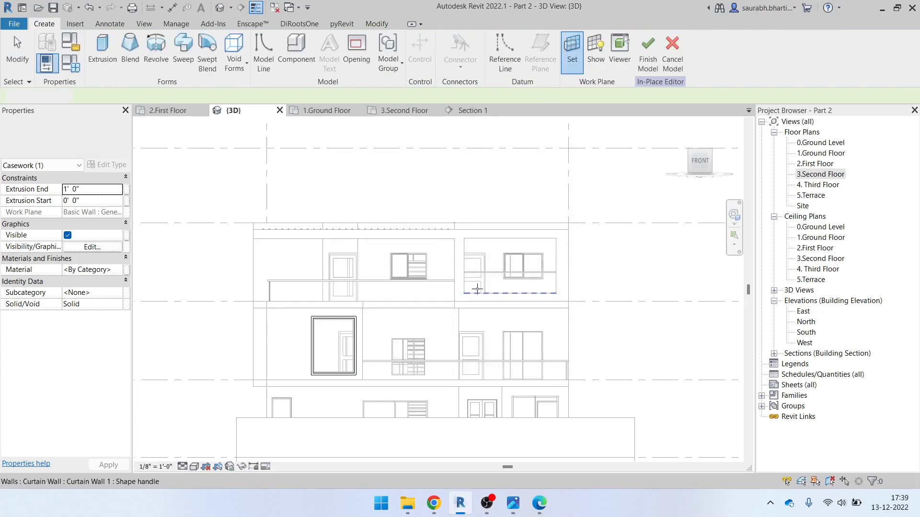
pyautogui.scroll(5, 441, 254)
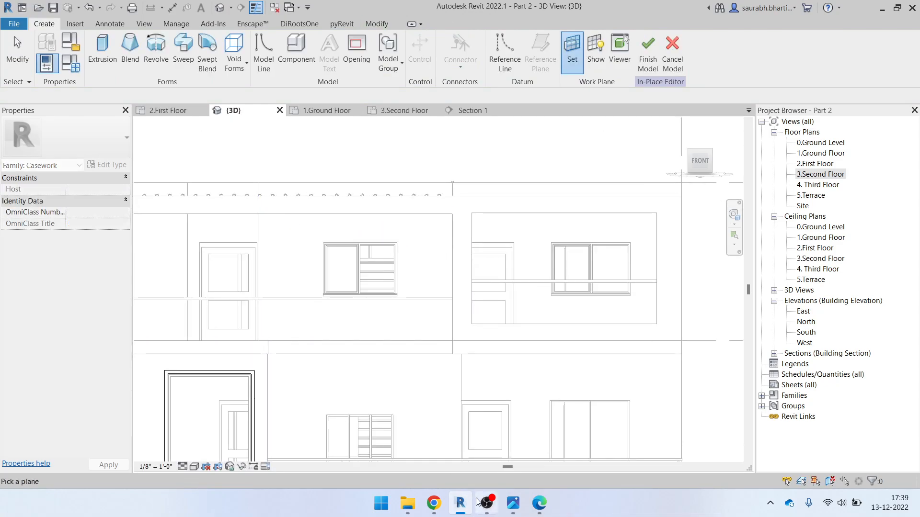
# Check the elevation PDF once more, then finish the in-place model
pyautogui.click(540, 502)
pyautogui.keyDown('ctrl'); pyautogui.scroll(6, 376, 230); pyautogui.keyUp('ctrl')
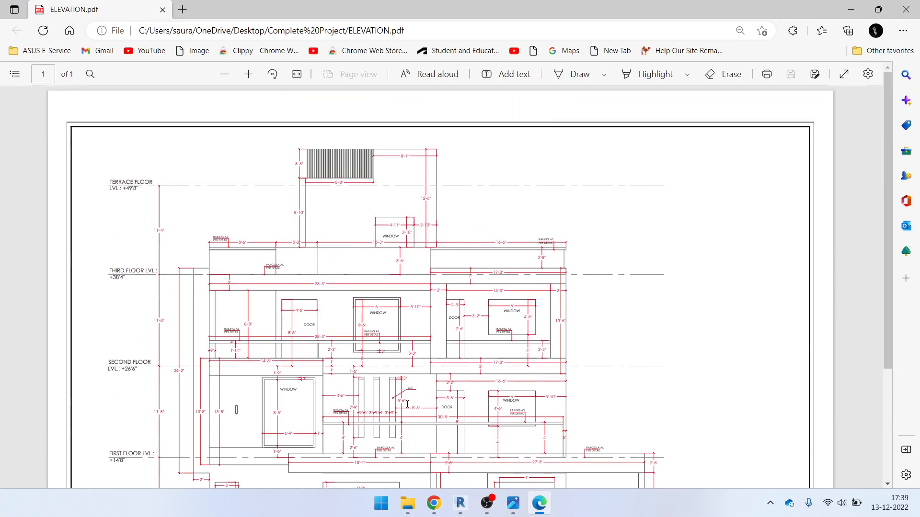
pyautogui.click(849, 10)
pyautogui.click(647, 50)
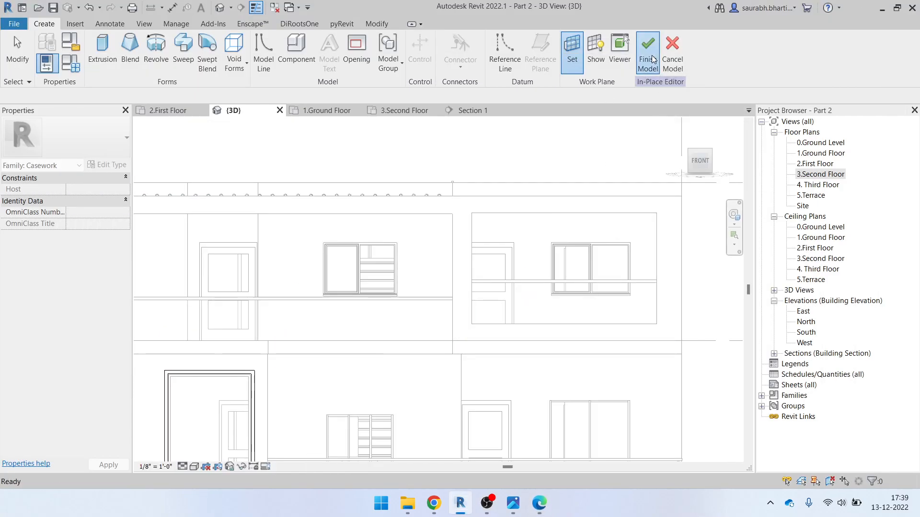
pyautogui.scroll(-3, 455, 268)
pyautogui.scroll(4, 455, 277)
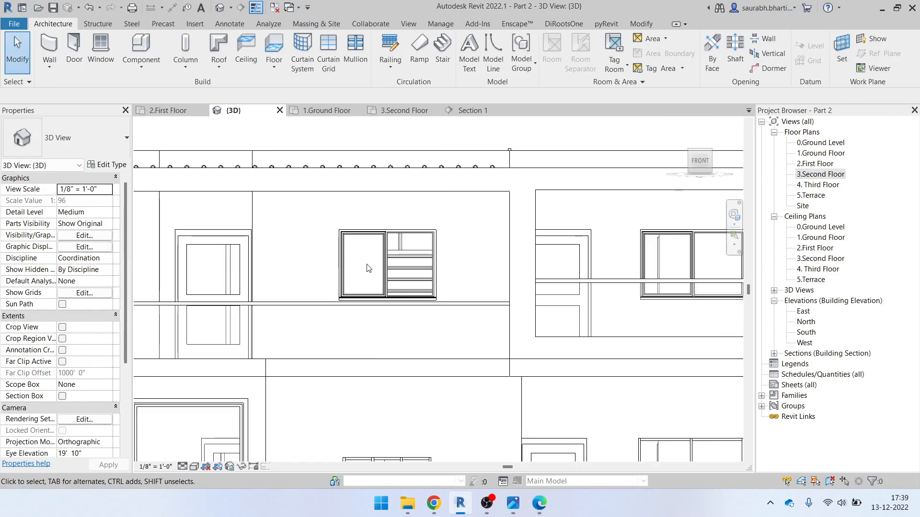
pyautogui.click(384, 272)
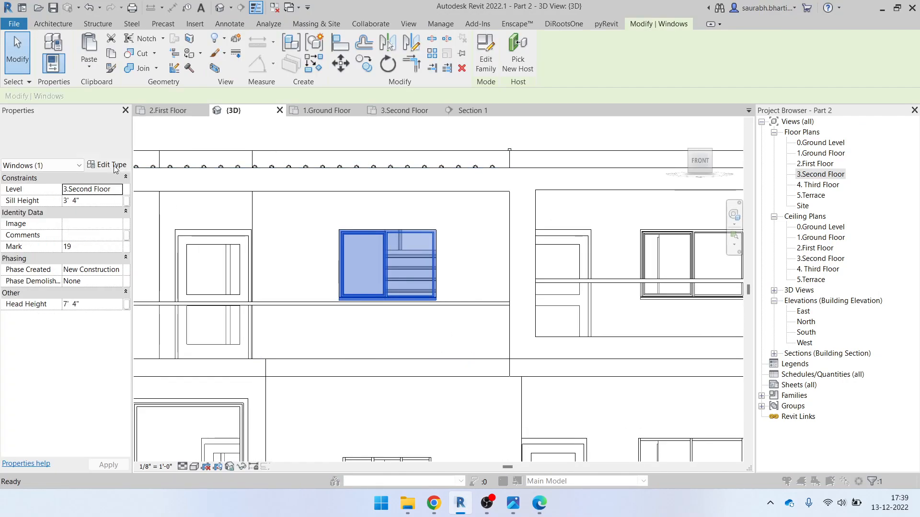
pyautogui.click(107, 165)
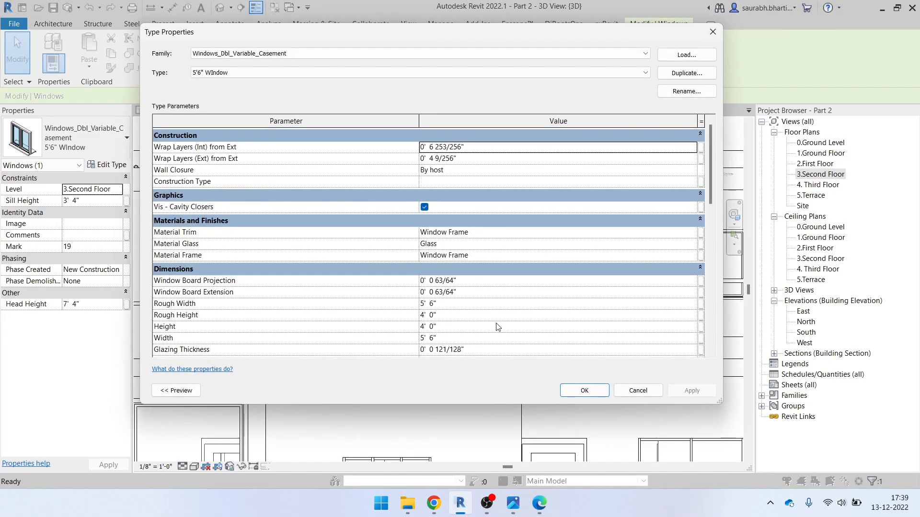
pyautogui.click(461, 327)
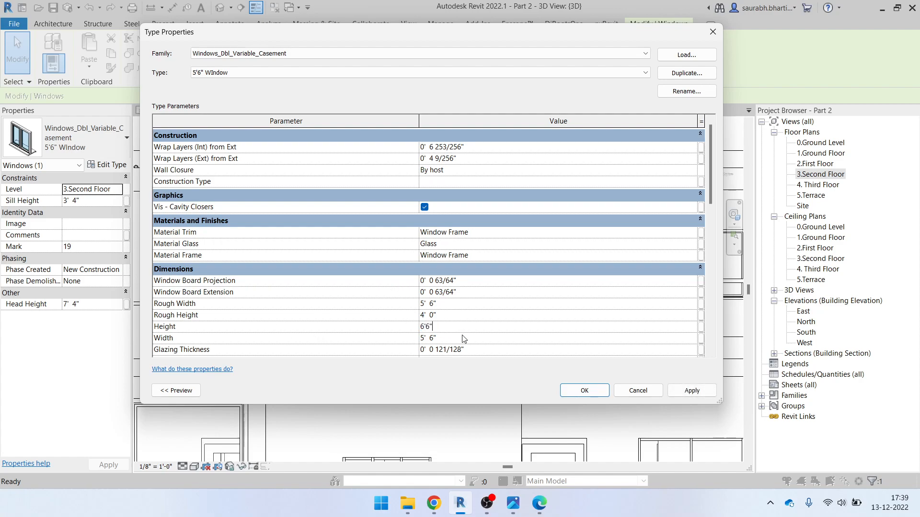
pyautogui.write('6\'6"')
pyautogui.click(590, 394)
pyautogui.press('Escape')
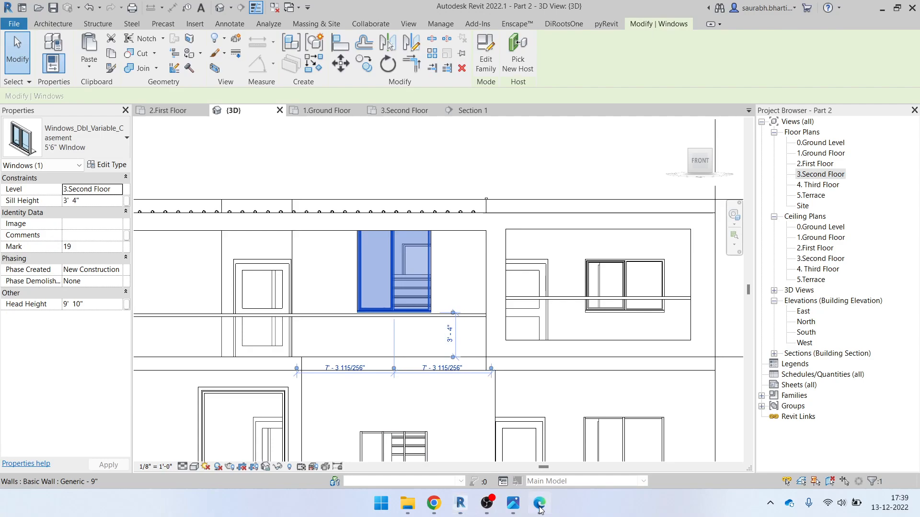
pyautogui.click(540, 509)
pyautogui.scroll(-6, 397, 293)
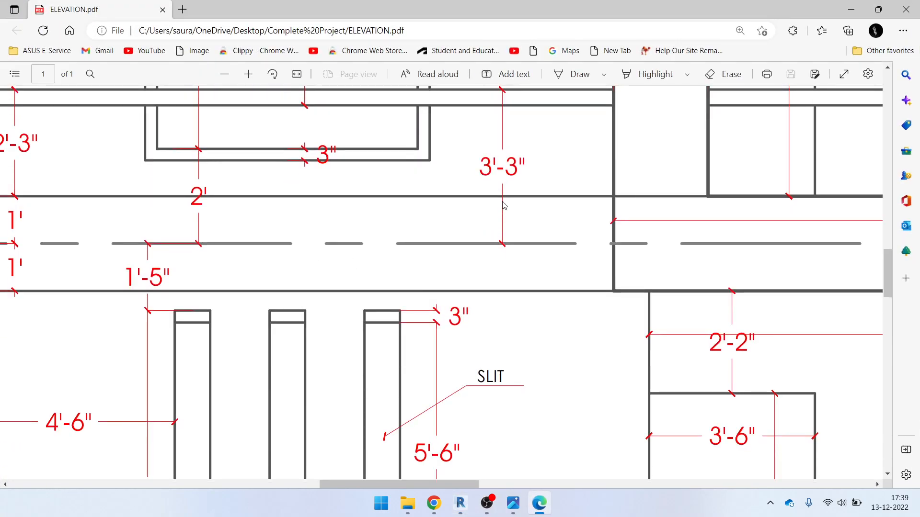
pyautogui.click(850, 10)
pyautogui.click(87, 202)
pyautogui.write('2\'  0"')
pyautogui.press('Return')
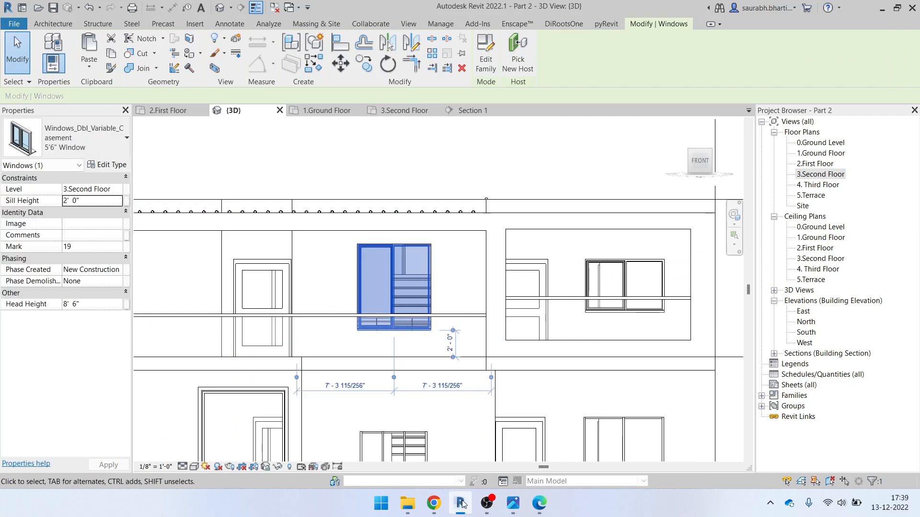
pyautogui.click(539, 503)
pyautogui.scroll(-4, 367, 288)
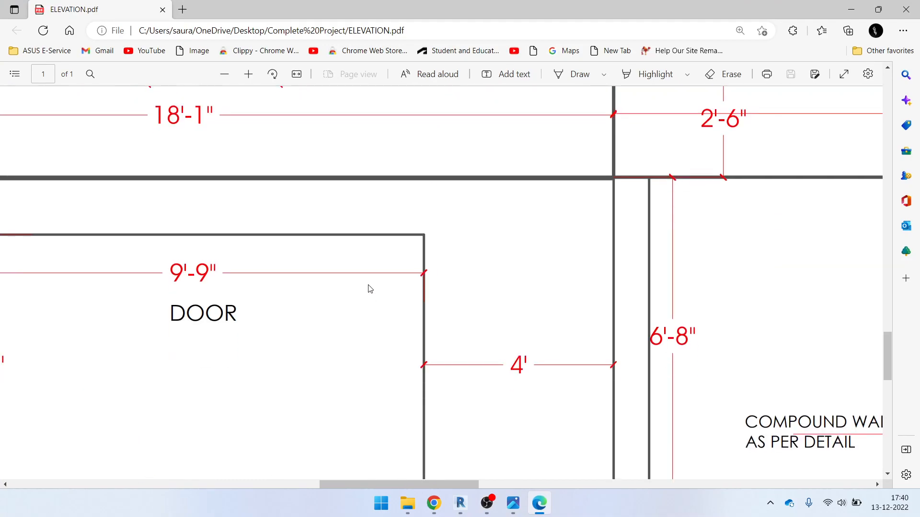
pyautogui.keyDown('ctrl'); pyautogui.scroll(-5, 368, 289); pyautogui.keyUp('ctrl')
pyautogui.keyDown('ctrl'); pyautogui.scroll(5, 374, 290); pyautogui.keyUp('ctrl')
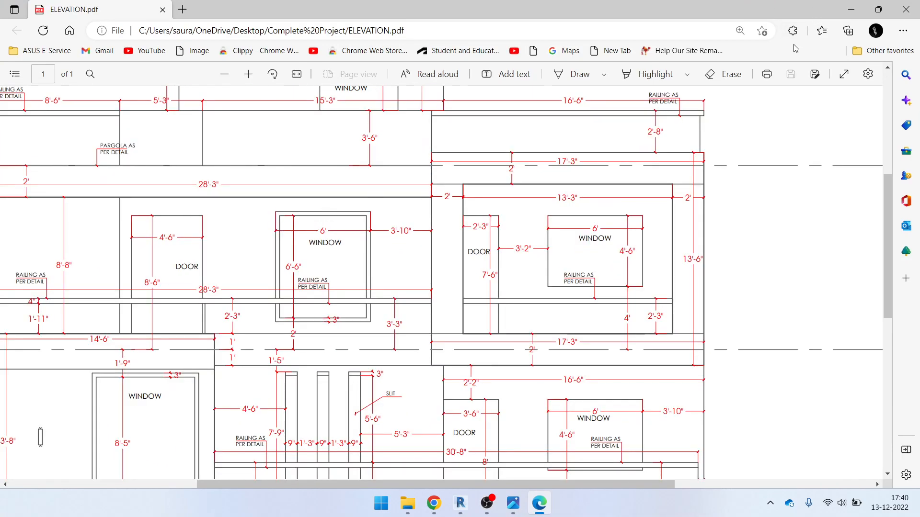
pyautogui.click(853, 6)
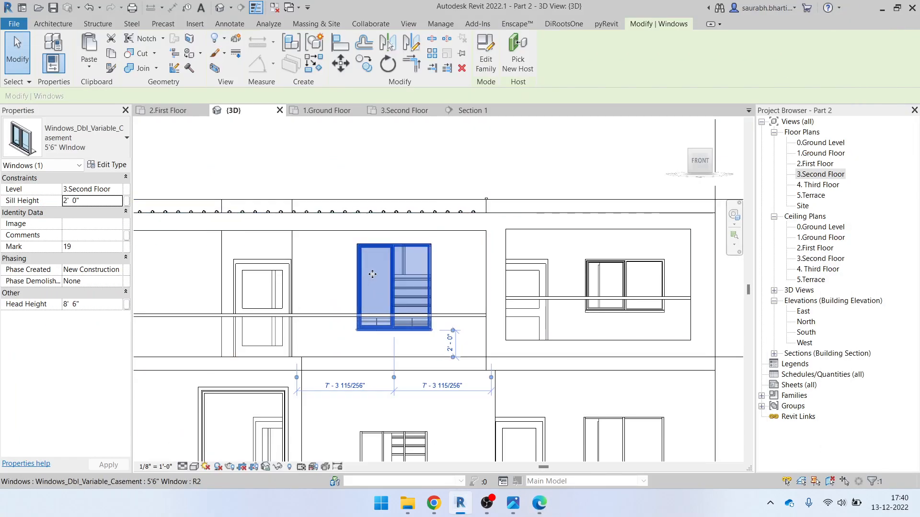
# Set the second-floor door's Door-Passage-Single-Two_Lite 48" x 84" type Height to 8' 6"
pyautogui.click(271, 279)
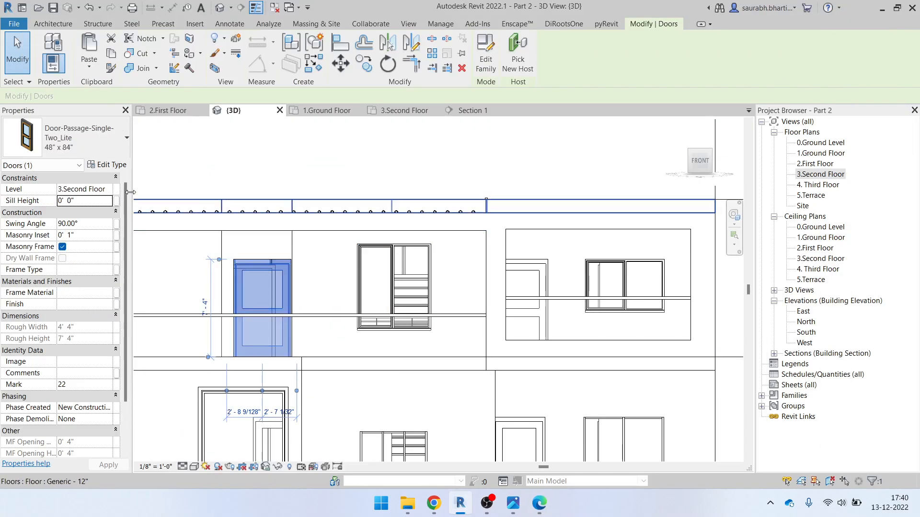
pyautogui.click(111, 166)
pyautogui.click(479, 279)
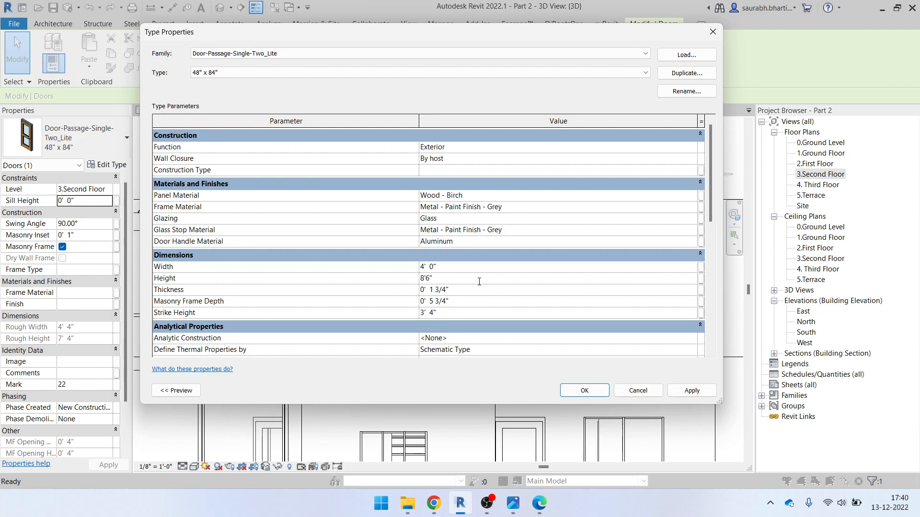
pyautogui.click(589, 395)
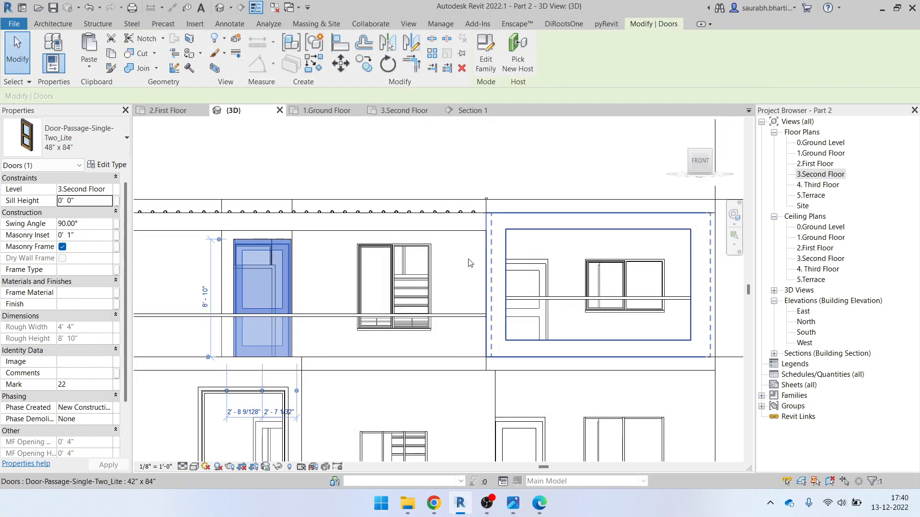
pyautogui.click(468, 263)
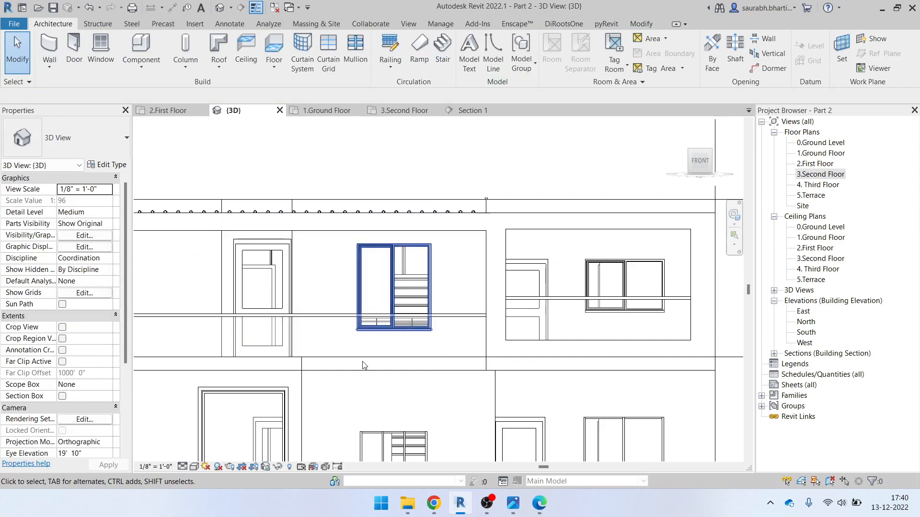
pyautogui.scroll(-2, 354, 359)
pyautogui.scroll(2, 254, 366)
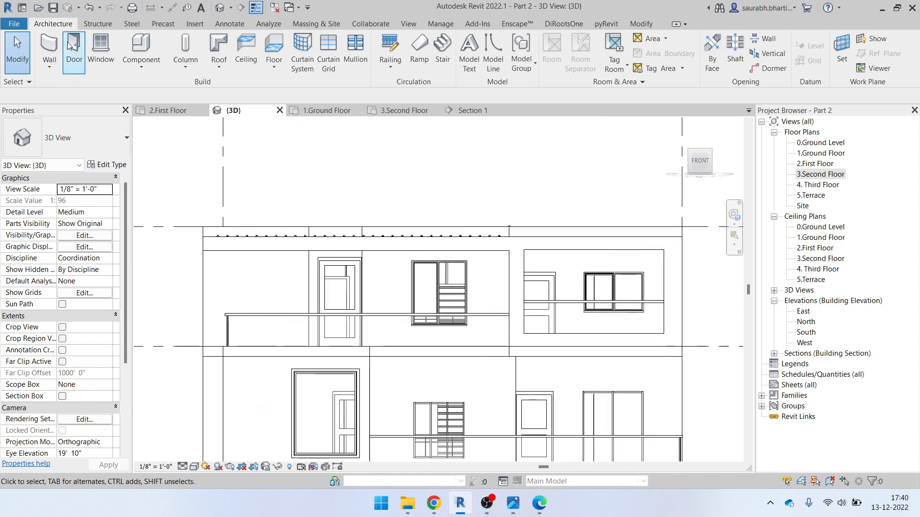
# Create an in-place Casework element, keeping the default name Casework 1
pyautogui.click(148, 70)
pyautogui.click(158, 114)
pyautogui.click(496, 207)
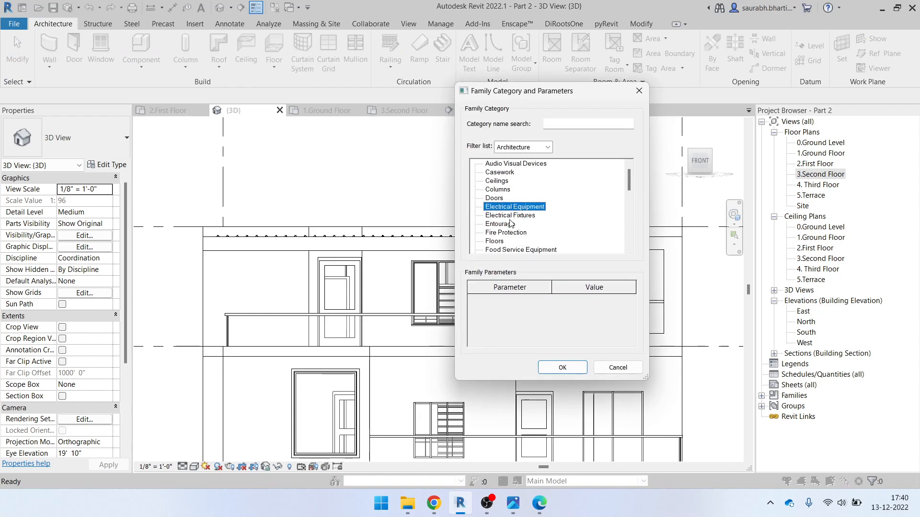
pyautogui.press('c')
pyautogui.click(498, 173)
pyautogui.click(561, 367)
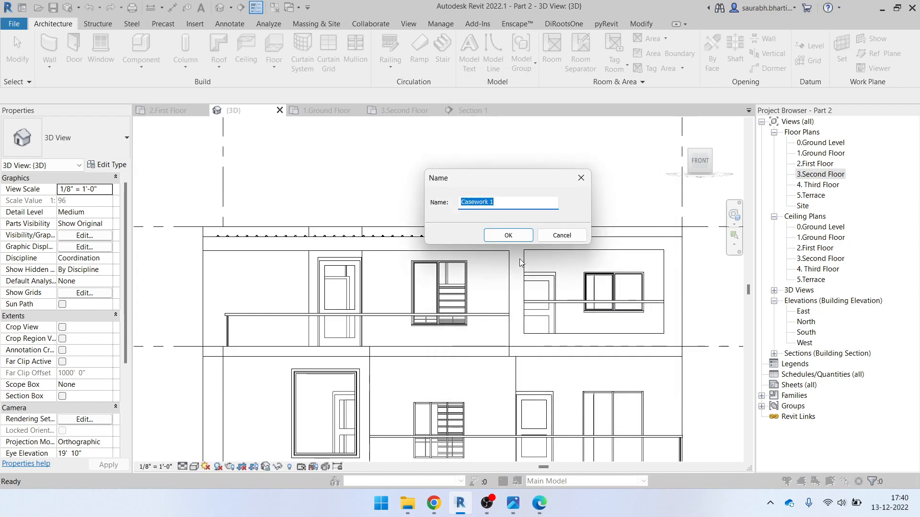
pyautogui.click(515, 239)
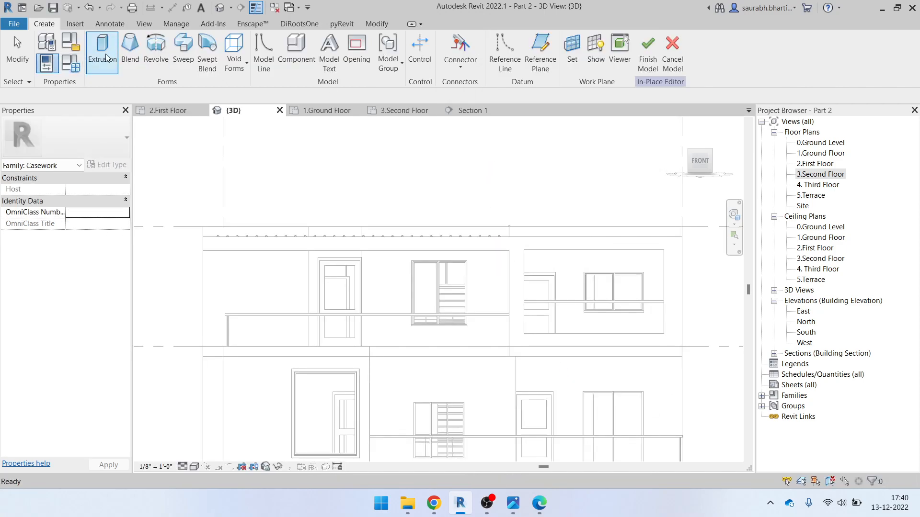
# Start an extrusion with the Rectangle draw tool
pyautogui.click(100, 57)
pyautogui.click(449, 40)
pyautogui.scroll(4, 441, 280)
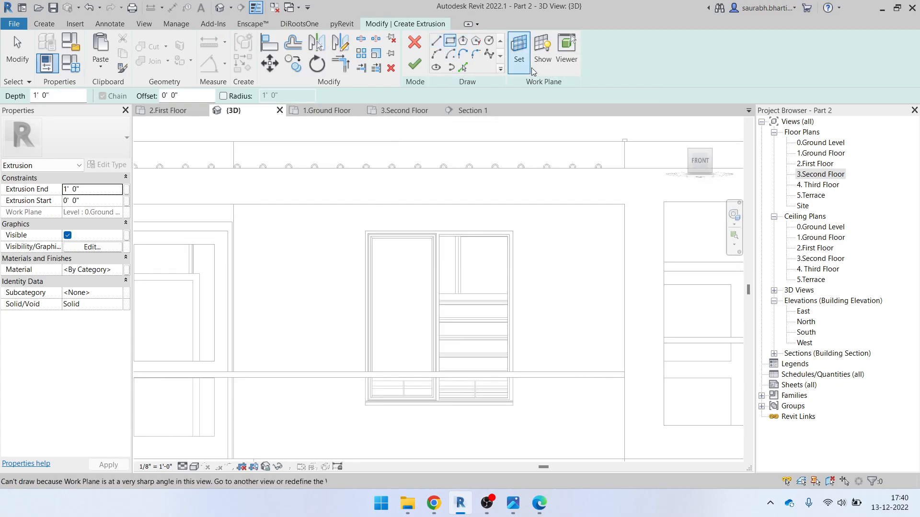
# Pick the facade wall face as the sketch work plane, then view the building from Front
pyautogui.click(527, 50)
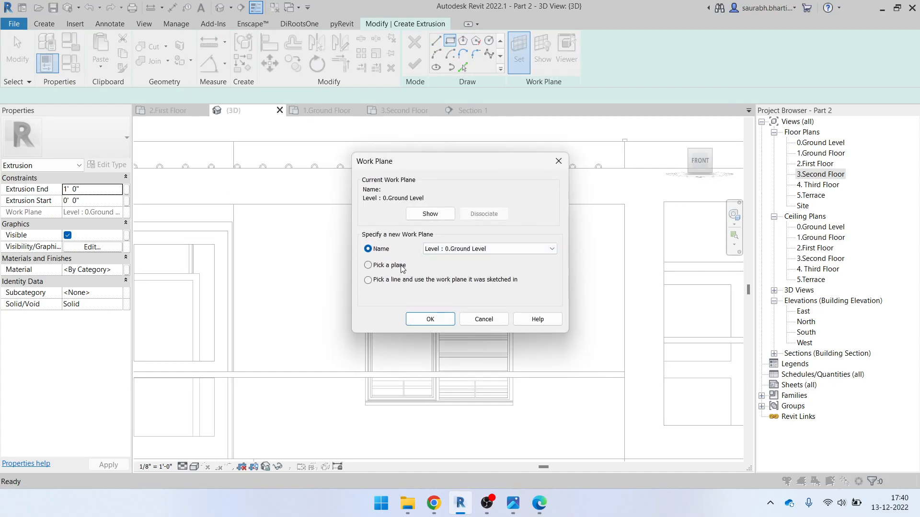
pyautogui.click(435, 323)
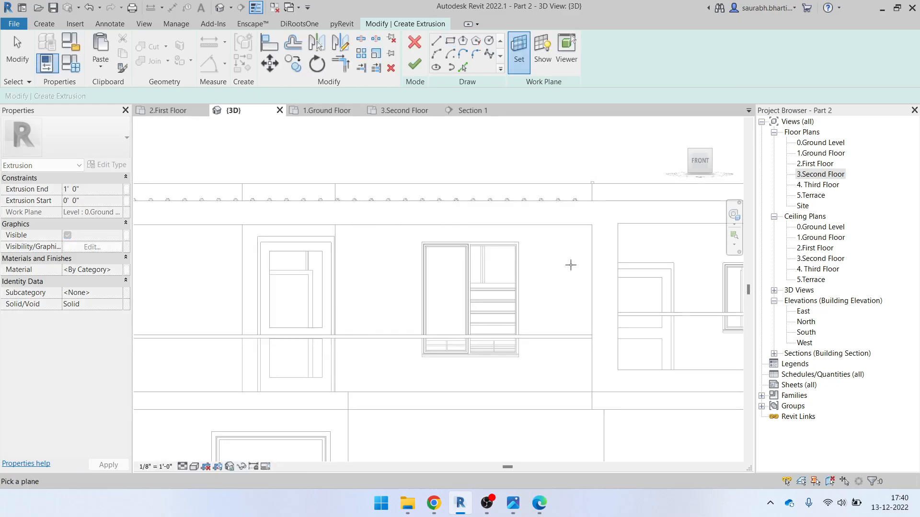
pyautogui.scroll(-2, 583, 247)
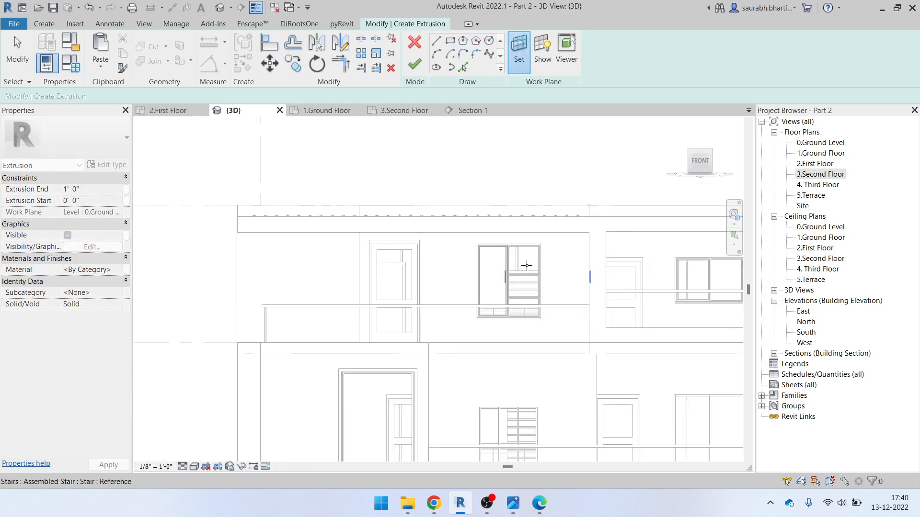
pyautogui.scroll(5, 426, 252)
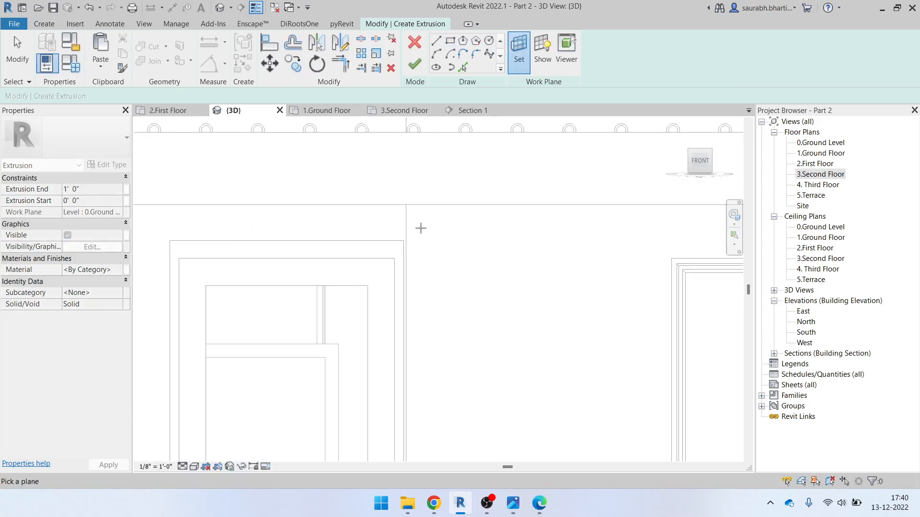
pyautogui.scroll(-3, 417, 230)
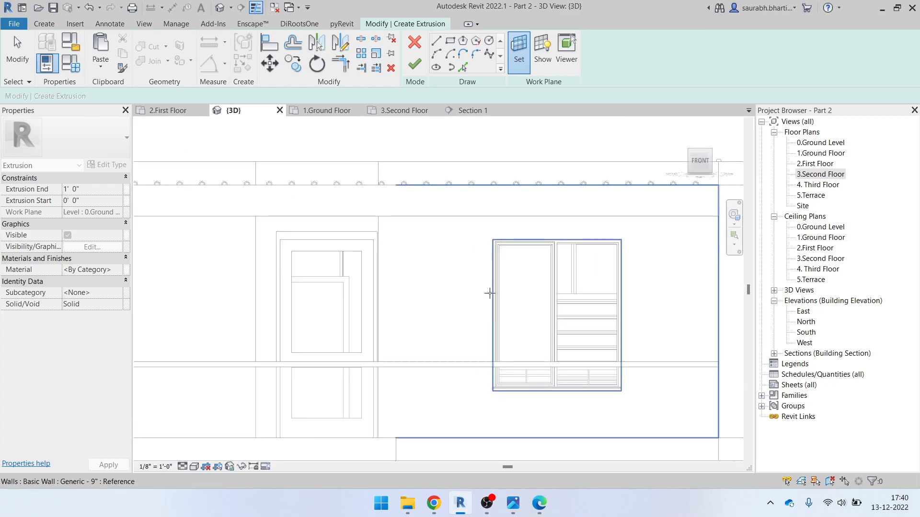
pyautogui.moveTo(492, 300)
pyautogui.keyDown('shift'); pyautogui.mouseDown(button='middle')
pyautogui.moveTo(509, 324)
pyautogui.moveTo(488, 308)
pyautogui.mouseUp(button='middle'); pyautogui.keyUp('shift')
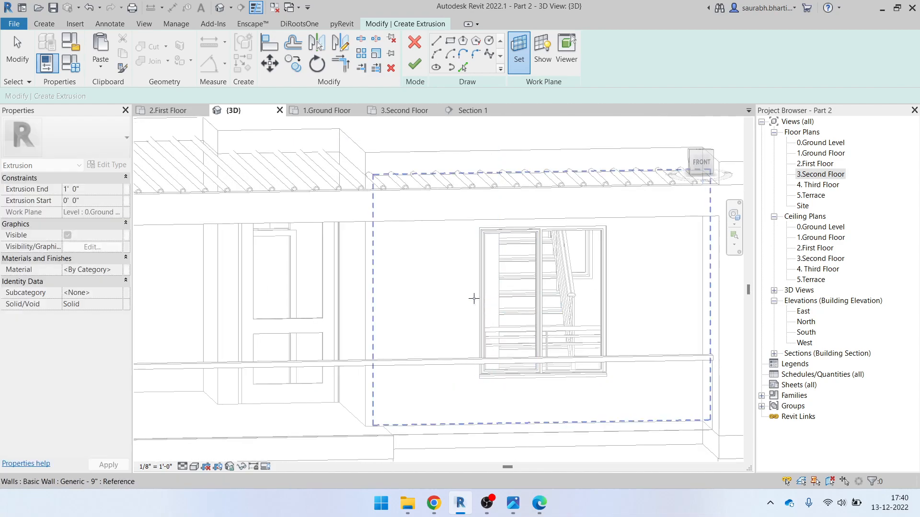
pyautogui.keyDown('shift'); pyautogui.moveTo(474, 299); pyautogui.dragTo(523, 329, button='middle'); pyautogui.keyUp('shift')
pyautogui.keyDown('shift'); pyautogui.moveTo(363, 263); pyautogui.dragTo(366, 292, button='middle'); pyautogui.keyUp('shift')
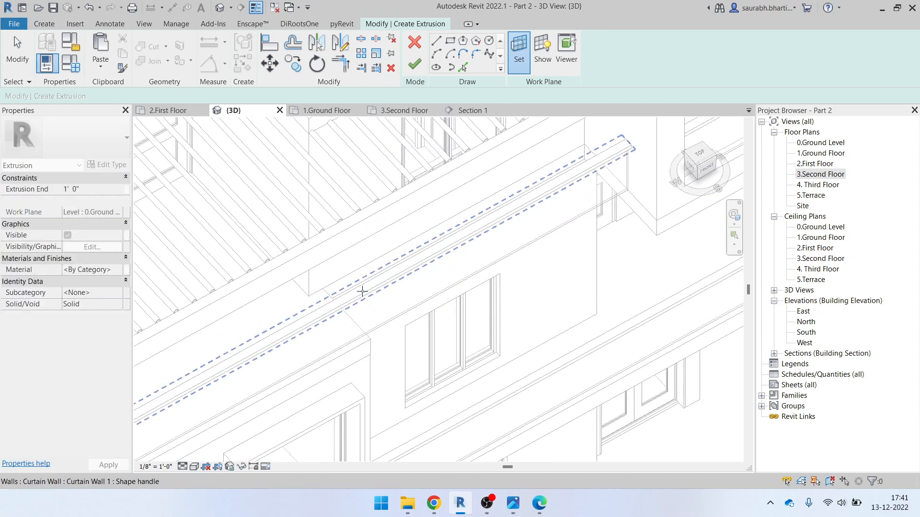
pyautogui.click(338, 277)
pyautogui.moveTo(338, 273)
pyautogui.keyDown('shift'); pyautogui.mouseDown(button='middle')
pyautogui.moveTo(482, 366)
pyautogui.moveTo(468, 256)
pyautogui.mouseUp(button='middle'); pyautogui.keyUp('shift')
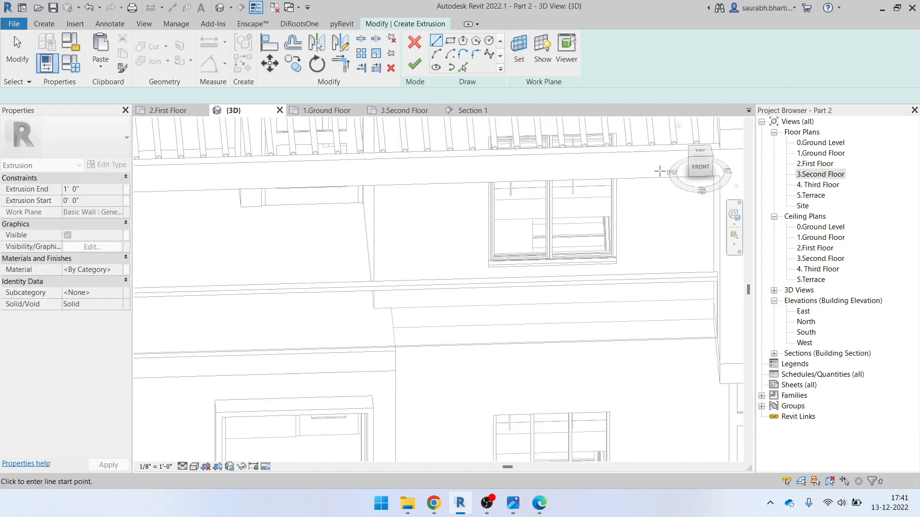
pyautogui.click(700, 167)
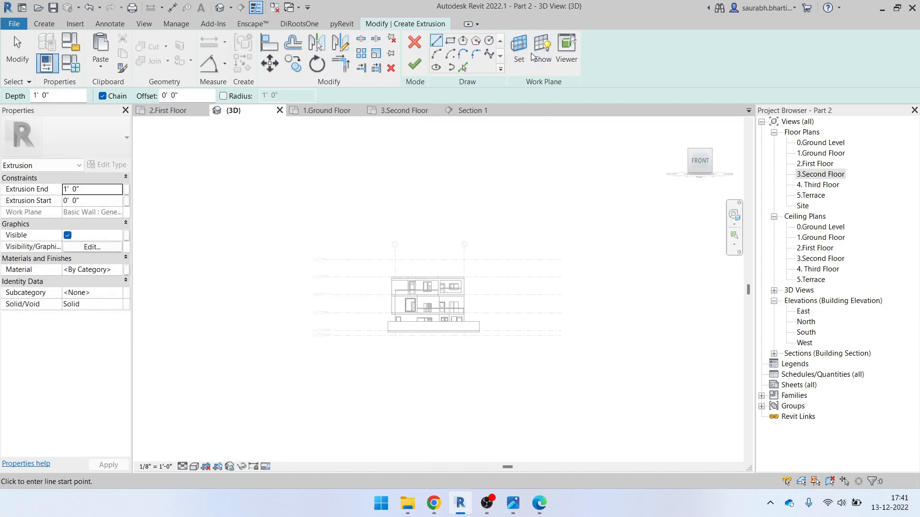
# Show the work plane and trace a rectangle around the second-floor double casement window
pyautogui.click(542, 53)
pyautogui.scroll(5, 440, 282)
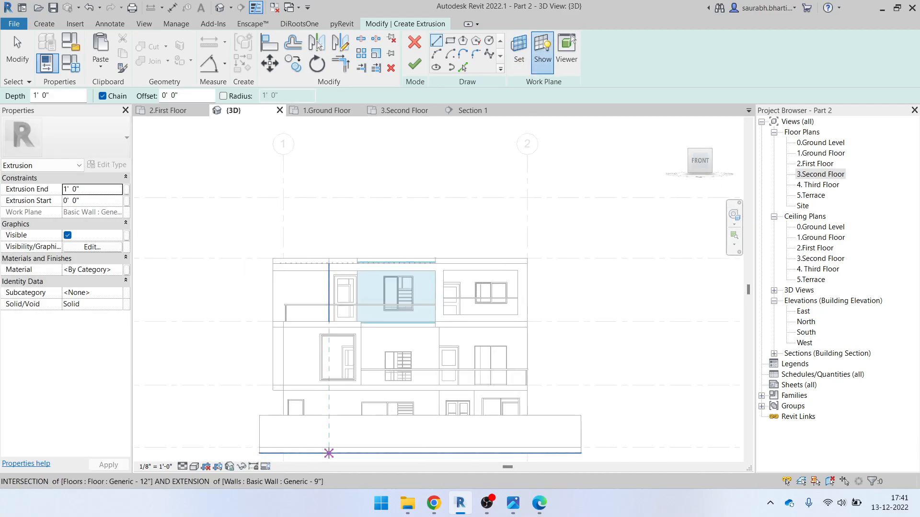
pyautogui.scroll(4, 392, 288)
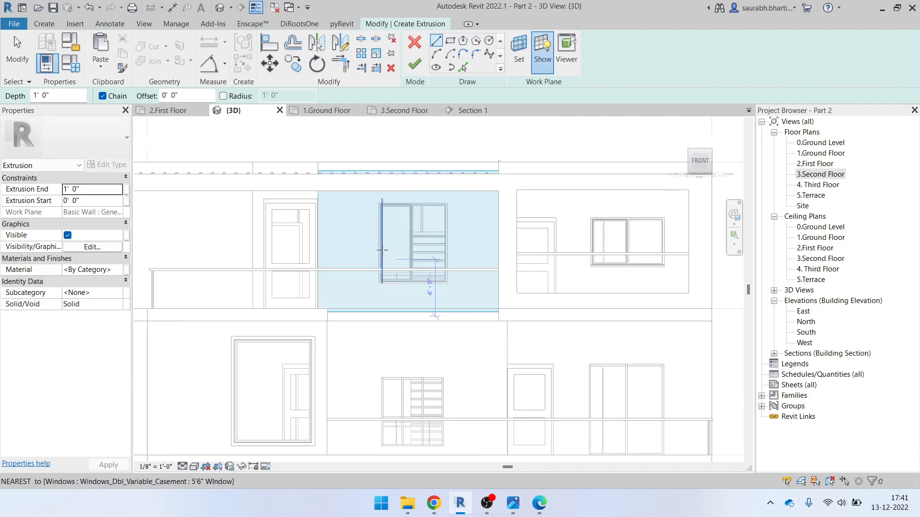
pyautogui.scroll(3, 382, 249)
pyautogui.click(450, 42)
pyautogui.scroll(3, 419, 168)
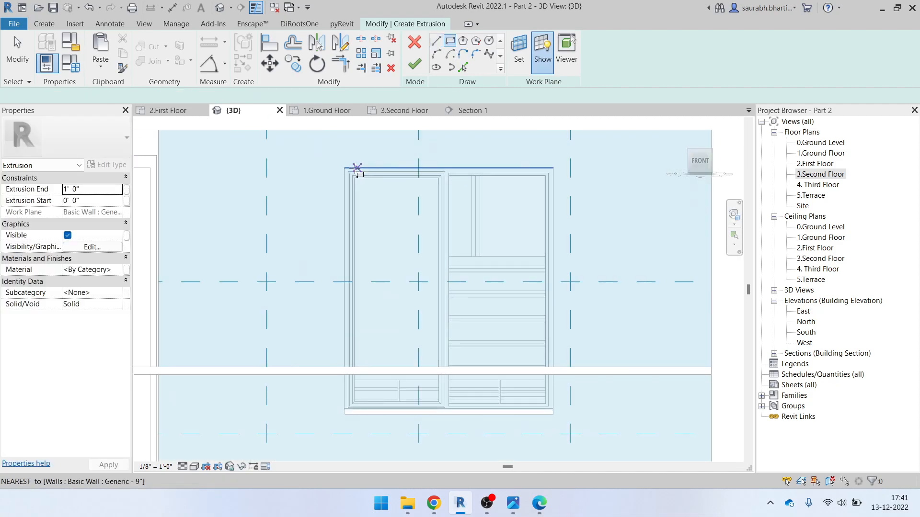
pyautogui.click(344, 169)
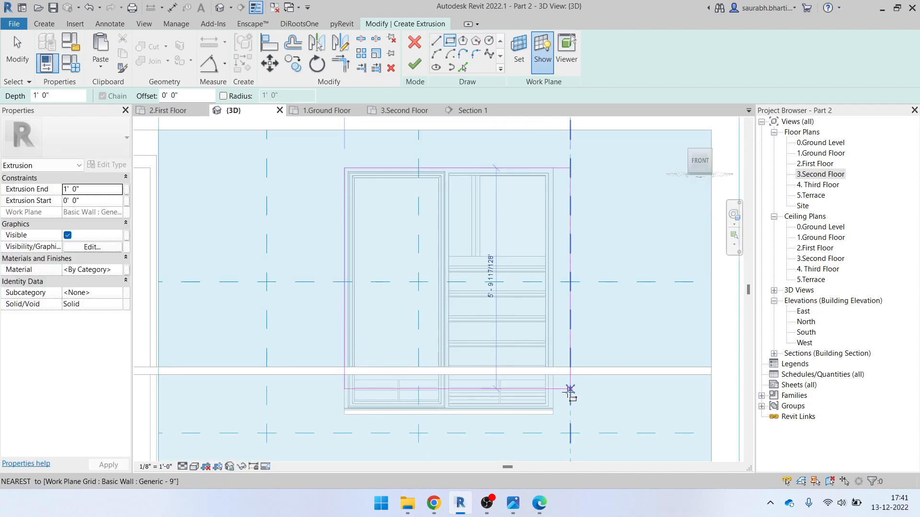
pyautogui.click(556, 415)
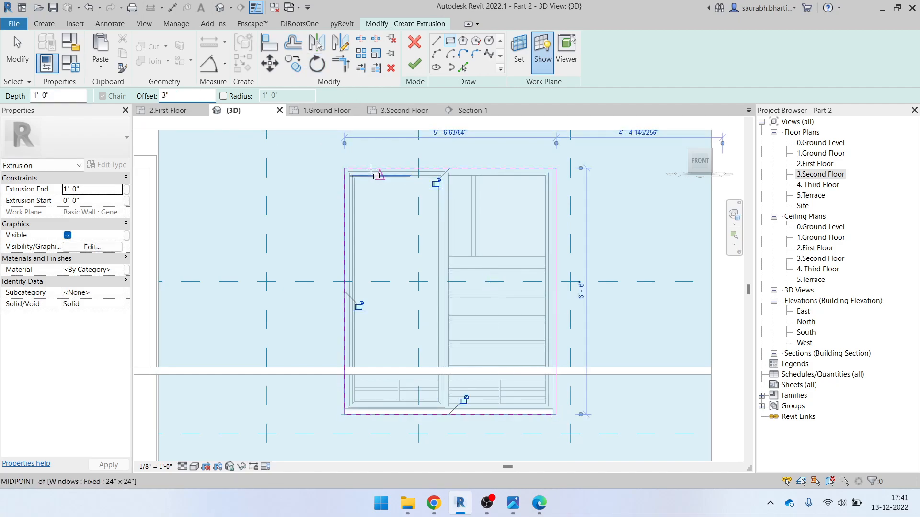
# Draw the outer rectangle at a 0' 3" offset and finish the 1' 0" frame extrusion
pyautogui.click(344, 168)
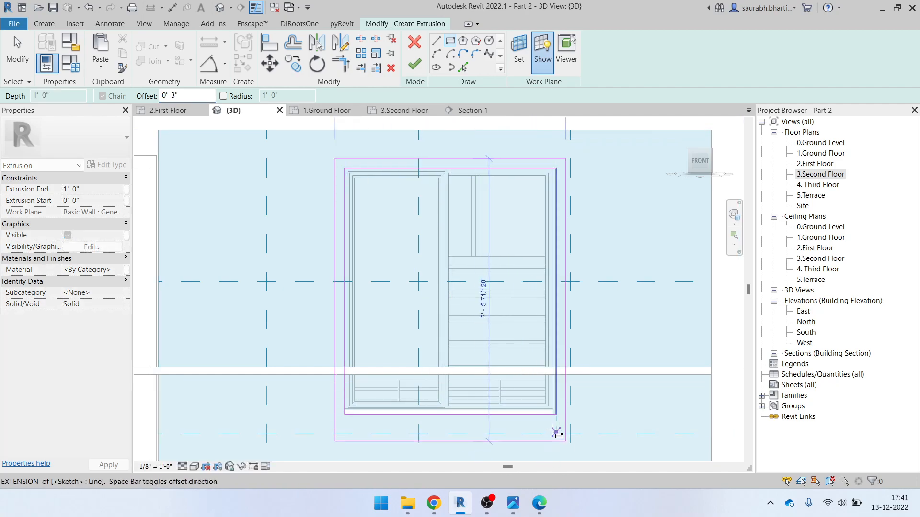
pyautogui.click(556, 415)
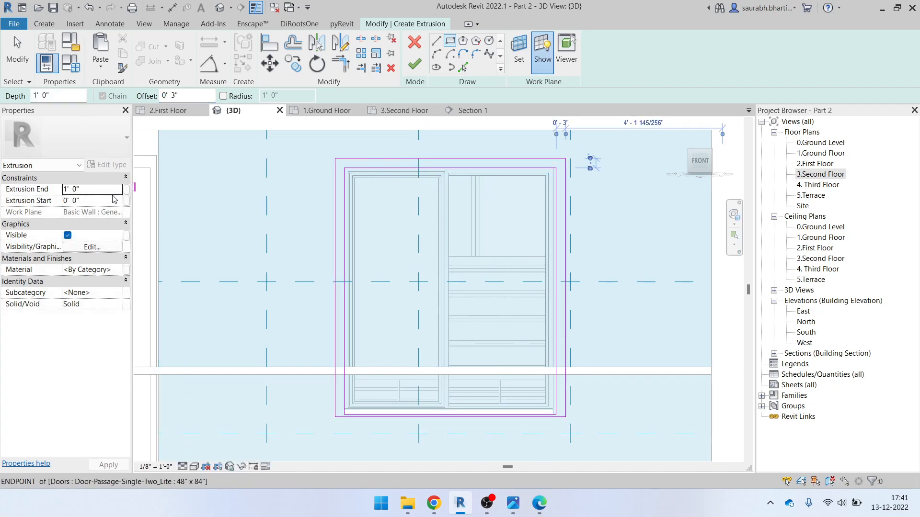
pyautogui.click(415, 62)
pyautogui.scroll(-5, 498, 283)
pyautogui.press('Escape')
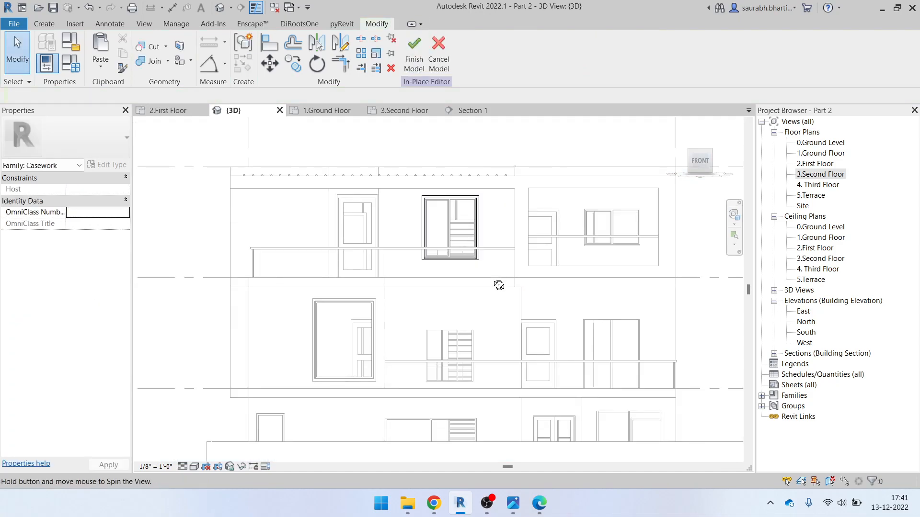
pyautogui.keyDown('shift'); pyautogui.moveTo(499, 284); pyautogui.dragTo(495, 266, button='middle'); pyautogui.keyUp('shift')
# Finish the in-place Casework frame model
pyautogui.click(414, 58)
pyautogui.scroll(-2, 467, 285)
pyautogui.keyDown('shift'); pyautogui.moveTo(511, 309); pyautogui.dragTo(499, 301, button='middle'); pyautogui.keyUp('shift')
# Check the front elevation in ELEVATION.pdf, then minimize Edge to return to Revit
pyautogui.click(539, 503)
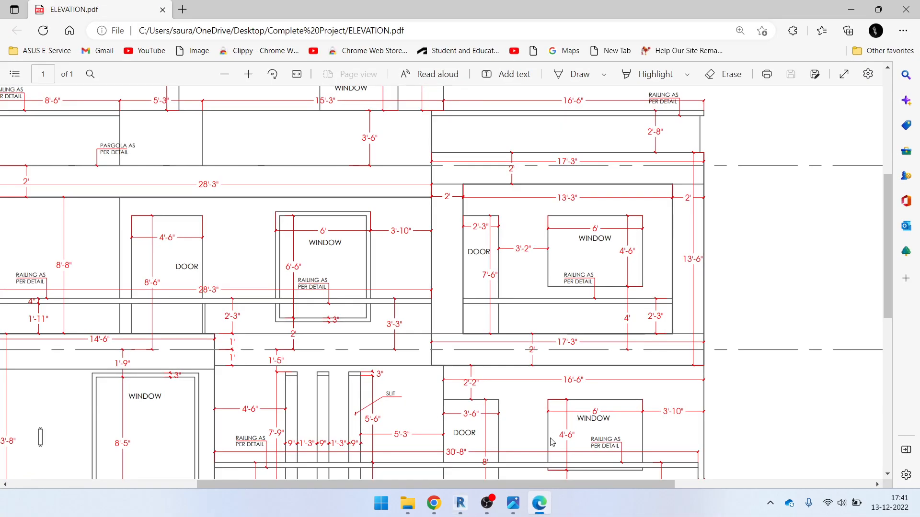
pyautogui.scroll(4, 488, 312)
pyautogui.scroll(-6, 394, 312)
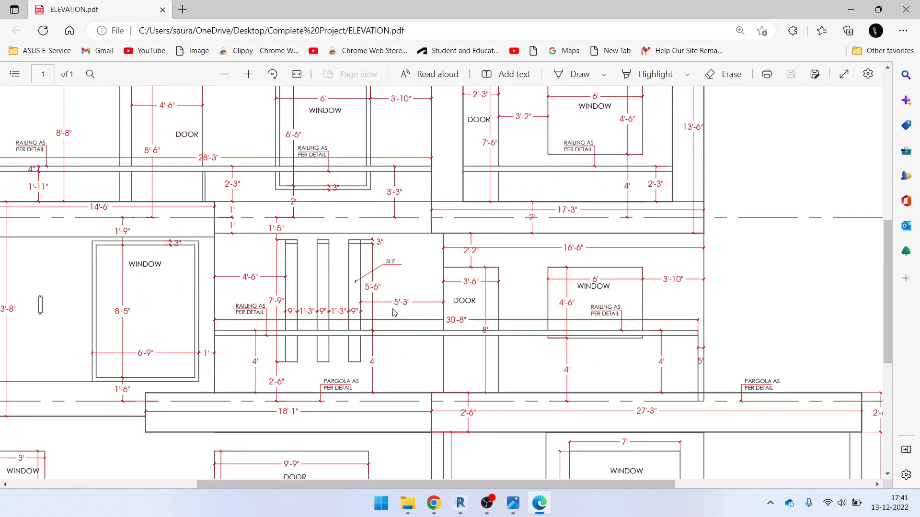
pyautogui.keyDown('ctrl'); pyautogui.scroll(-4, 394, 312); pyautogui.keyUp('ctrl')
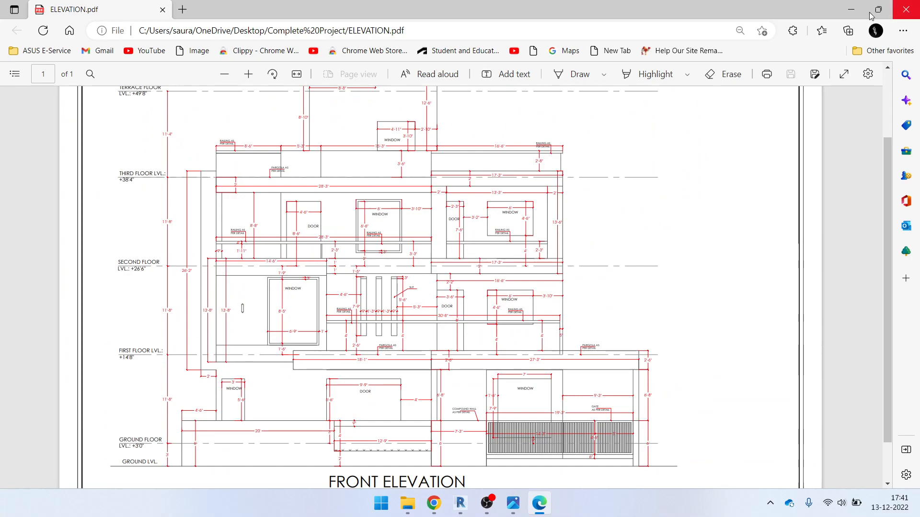
pyautogui.click(843, 13)
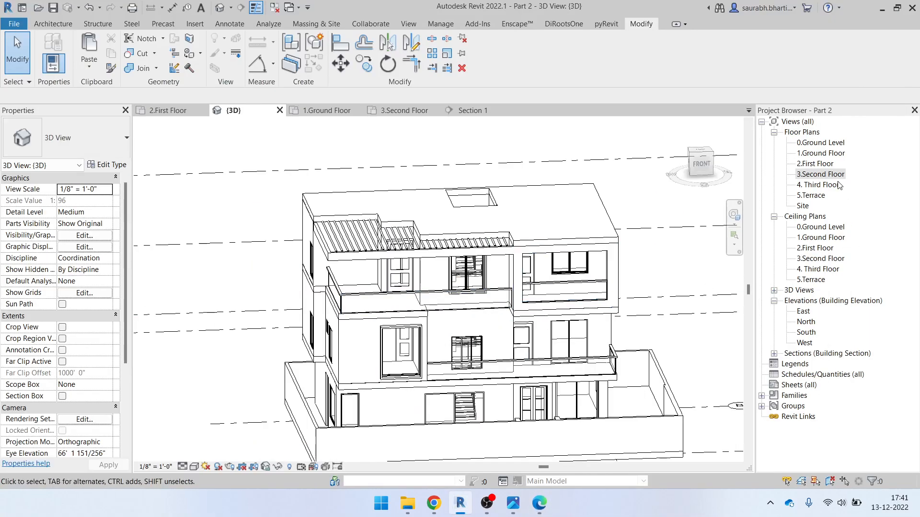
pyautogui.doubleClick(821, 164)
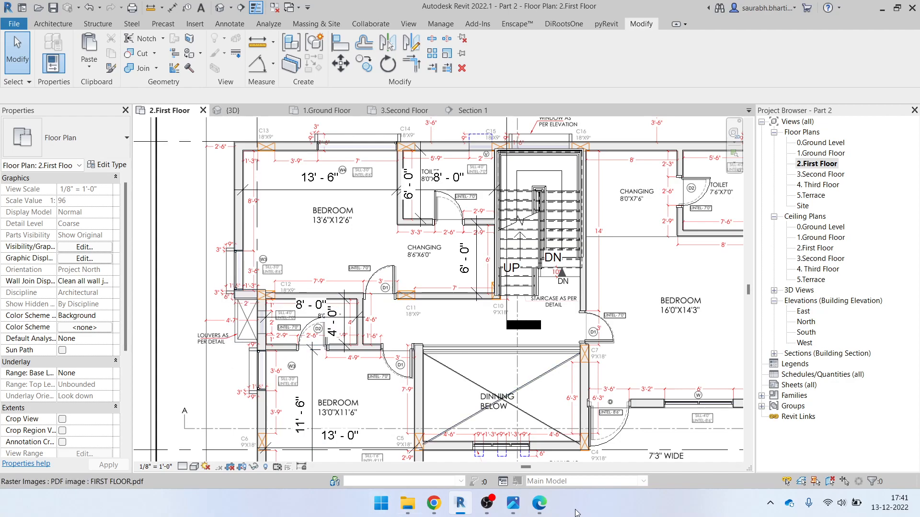
pyautogui.scroll(5, 222, 268)
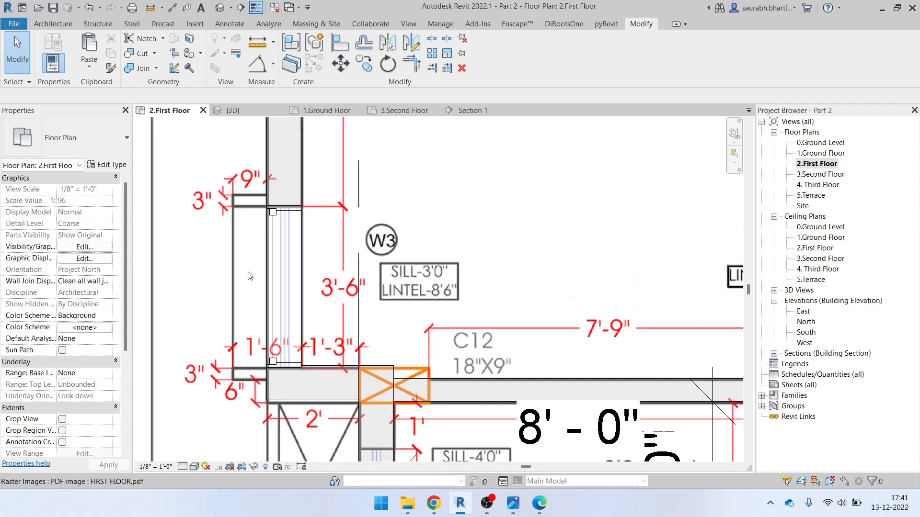
pyautogui.scroll(2, 252, 241)
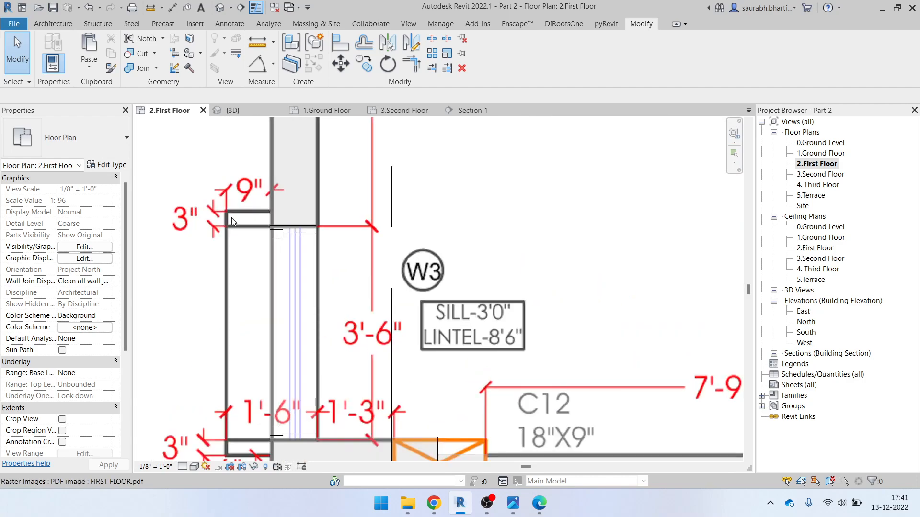
pyautogui.scroll(-2, 238, 227)
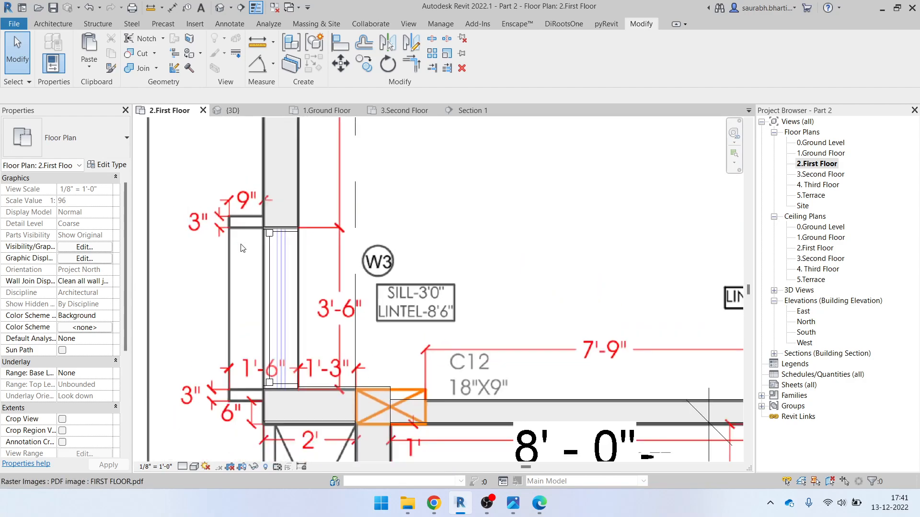
pyautogui.scroll(2, 259, 224)
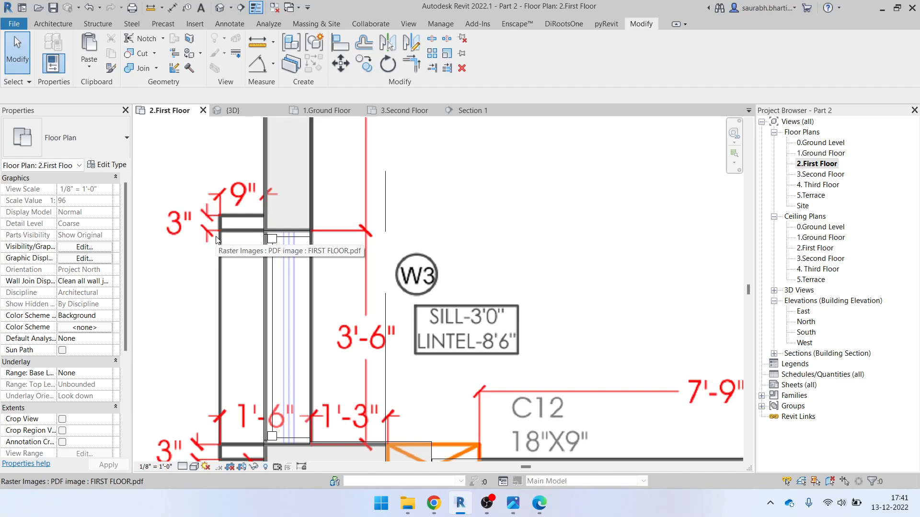
pyautogui.scroll(-2, 246, 246)
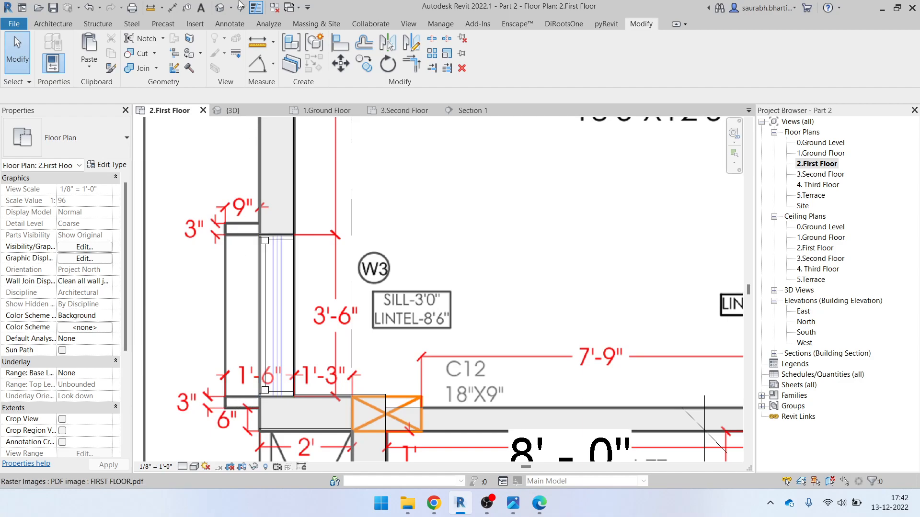
pyautogui.click(218, 9)
pyautogui.scroll(-2, 347, 259)
pyautogui.keyDown('shift'); pyautogui.moveTo(382, 425); pyautogui.dragTo(541, 417, button='middle'); pyautogui.keyUp('shift')
# View the house from the LEFT side and create in-place Generic Models 1
pyautogui.click(699, 165)
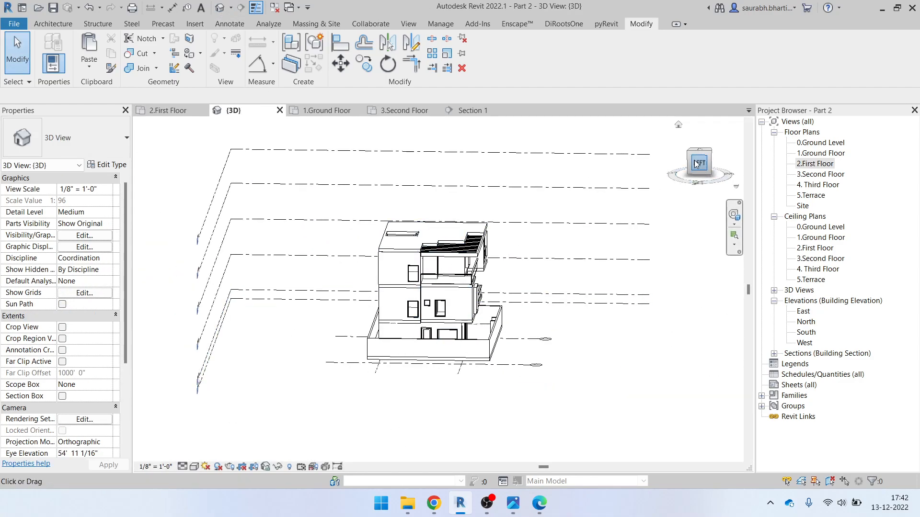
pyautogui.scroll(3, 412, 338)
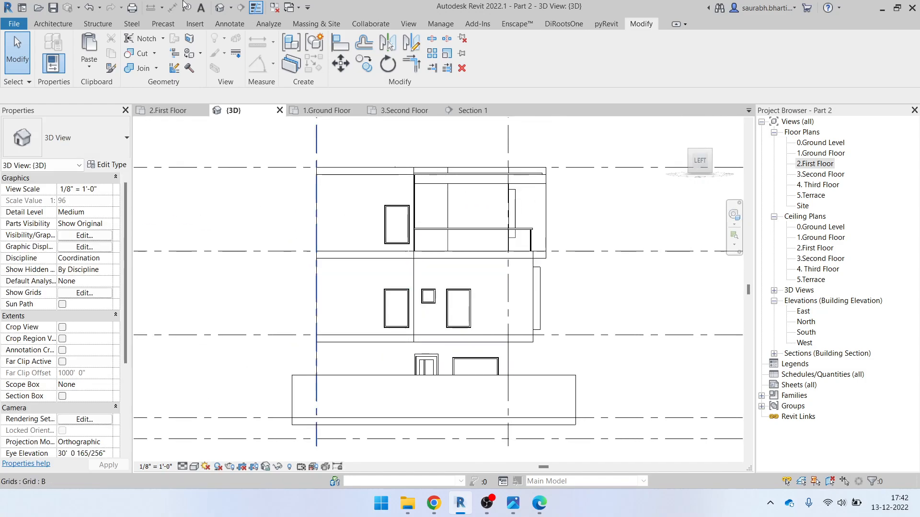
pyautogui.click(53, 24)
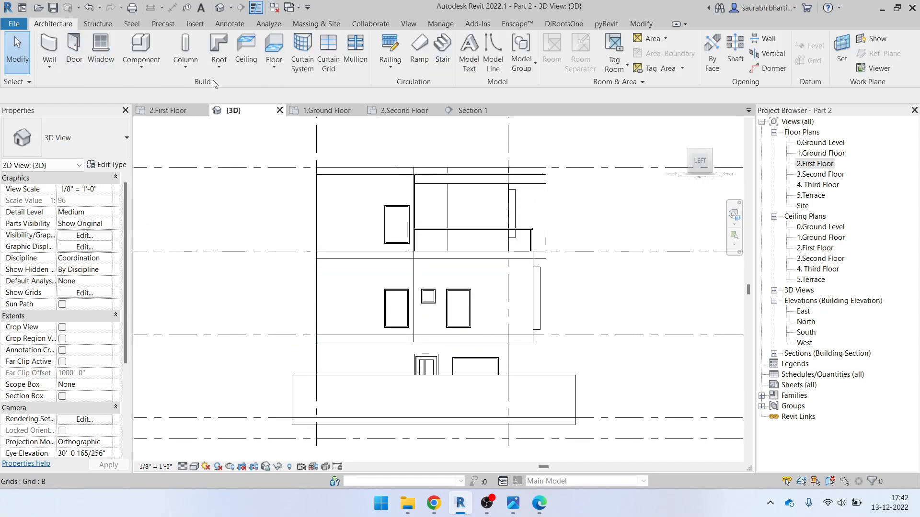
pyautogui.click(141, 66)
pyautogui.click(519, 209)
pyautogui.click(494, 198)
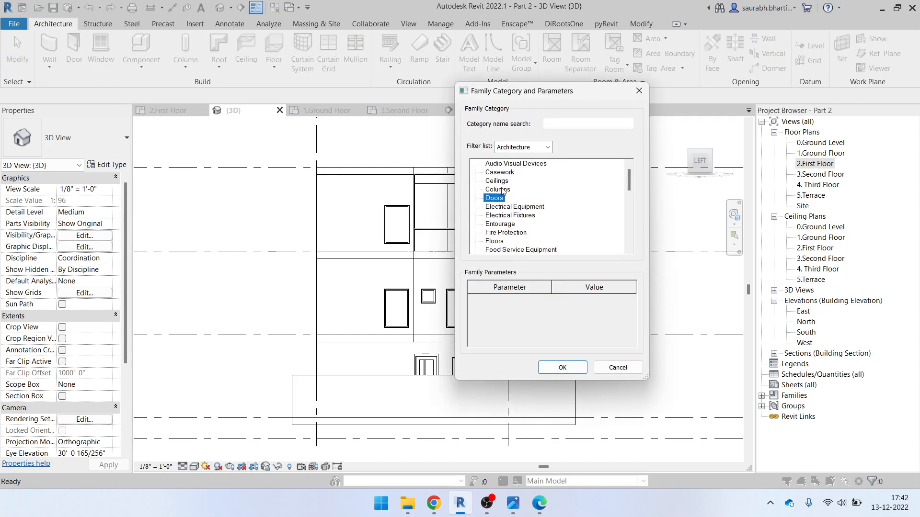
pyautogui.press('g')
pyautogui.click(563, 367)
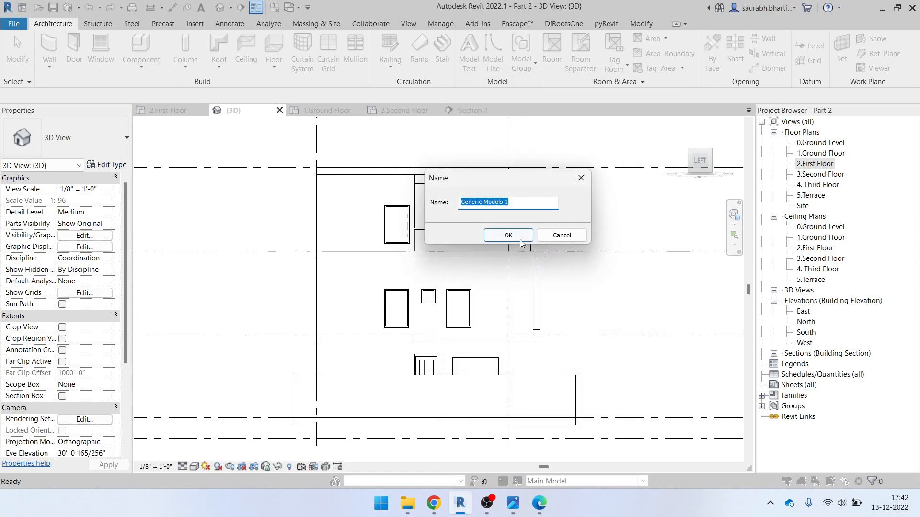
pyautogui.click(513, 236)
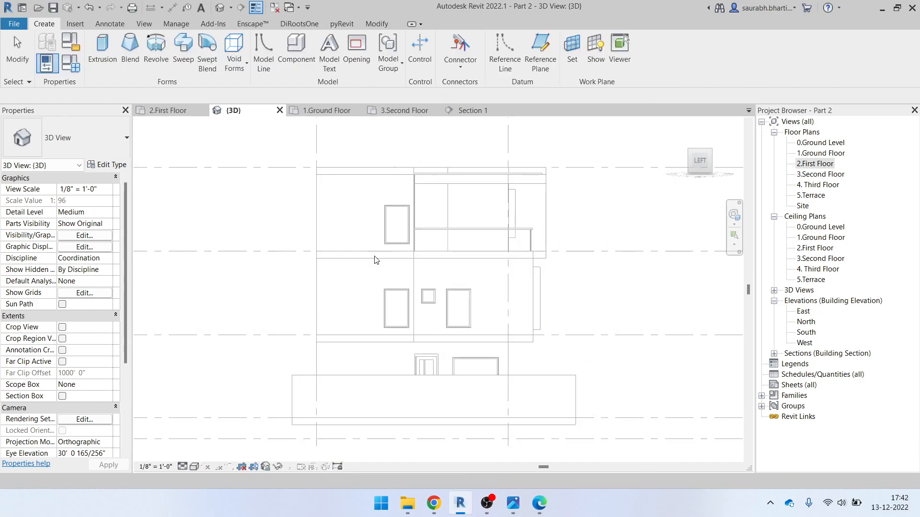
# Start an extrusion using the Rectangle draw tool
pyautogui.click(103, 48)
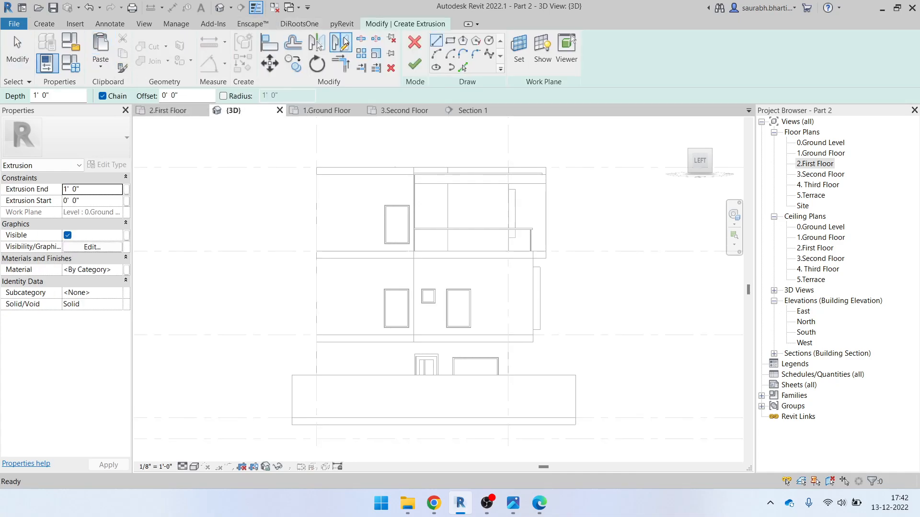
pyautogui.click(452, 42)
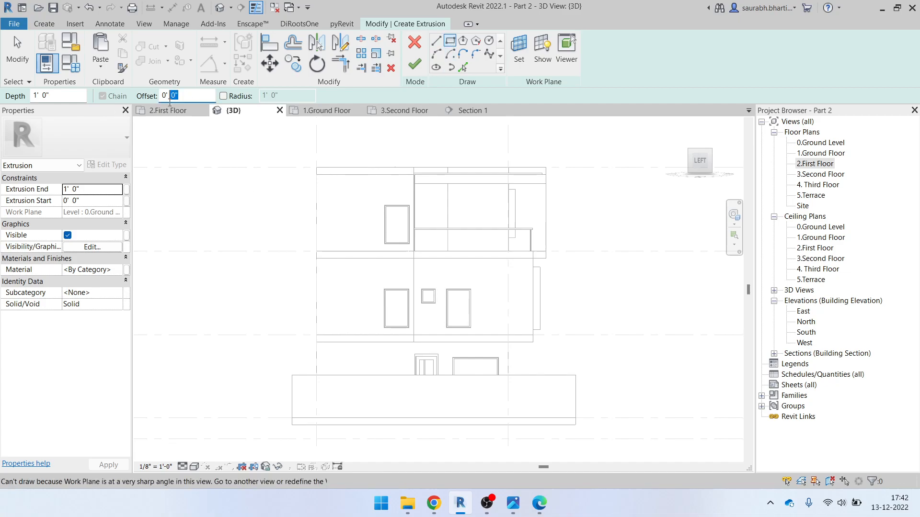
pyautogui.scroll(4, 414, 234)
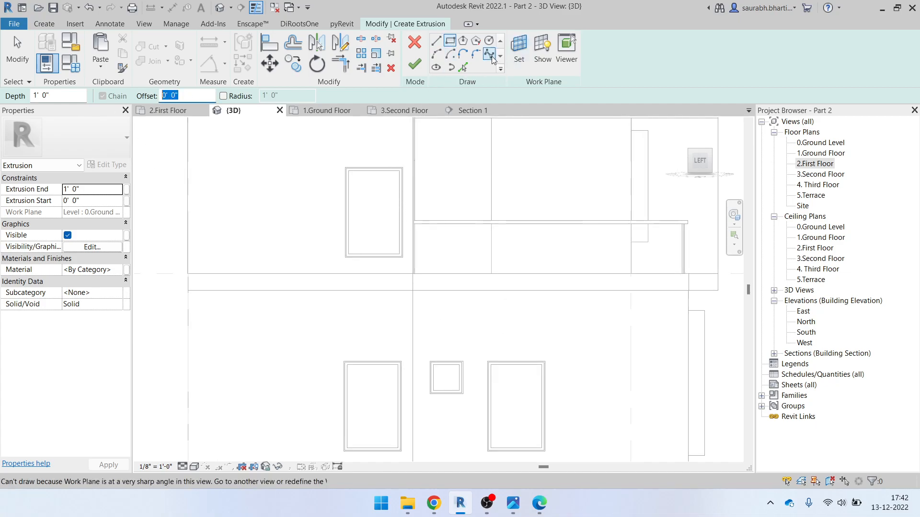
# Set the left-side wall face as the sketch work plane and resume rectangle drawing
pyautogui.click(519, 53)
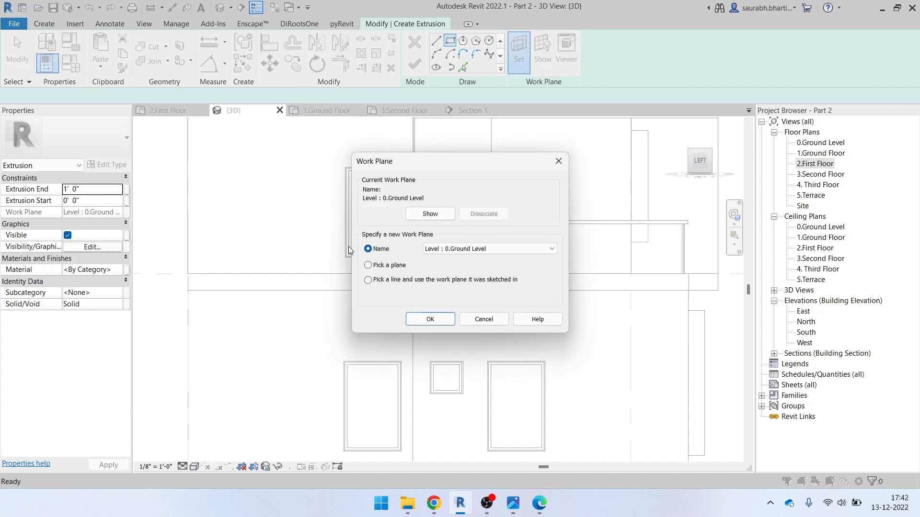
pyautogui.click(431, 320)
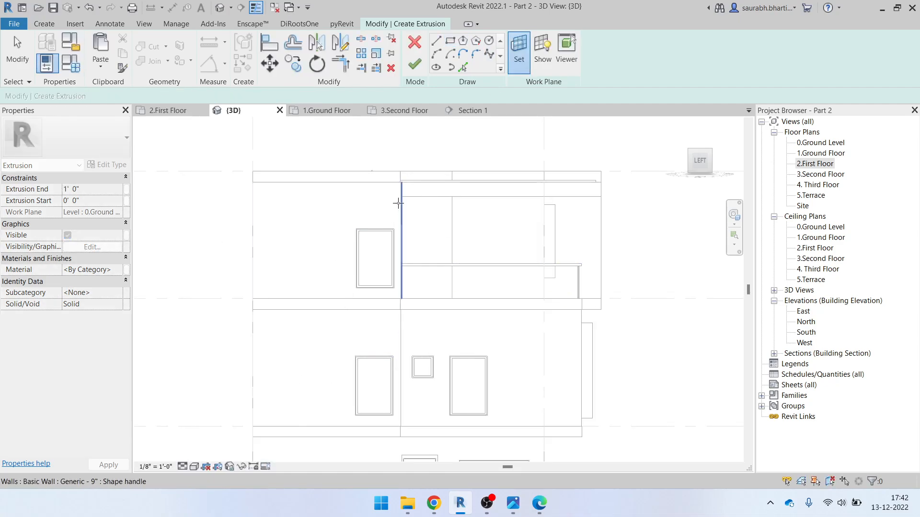
pyautogui.click(363, 188)
pyautogui.scroll(-3, 348, 282)
pyautogui.scroll(2, 360, 303)
pyautogui.click(450, 40)
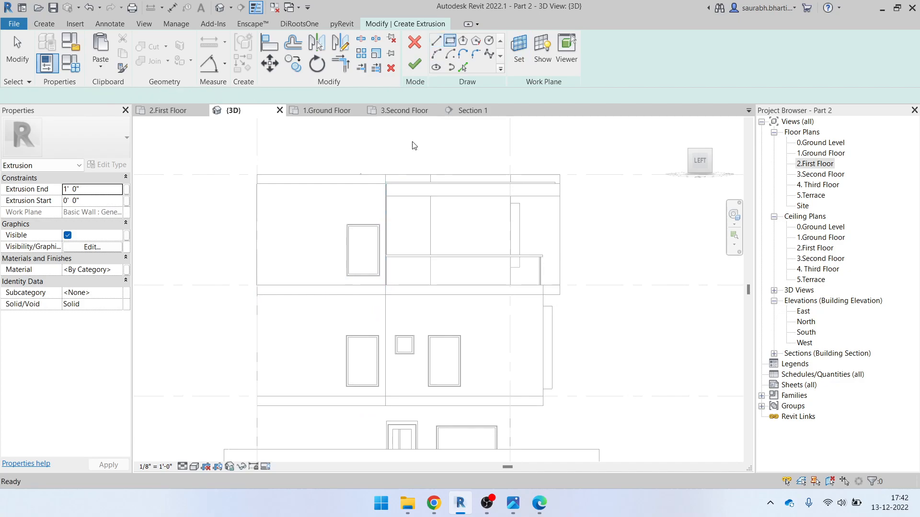
pyautogui.scroll(4, 367, 256)
# Trace rectangles around the upper and lower stacked left-side windows
pyautogui.click(304, 157)
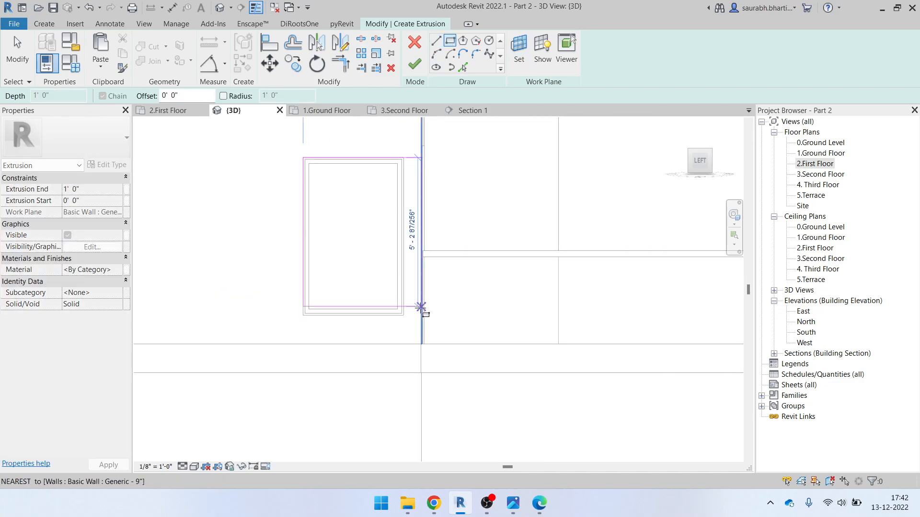
pyautogui.click(404, 315)
pyautogui.scroll(-2, 355, 354)
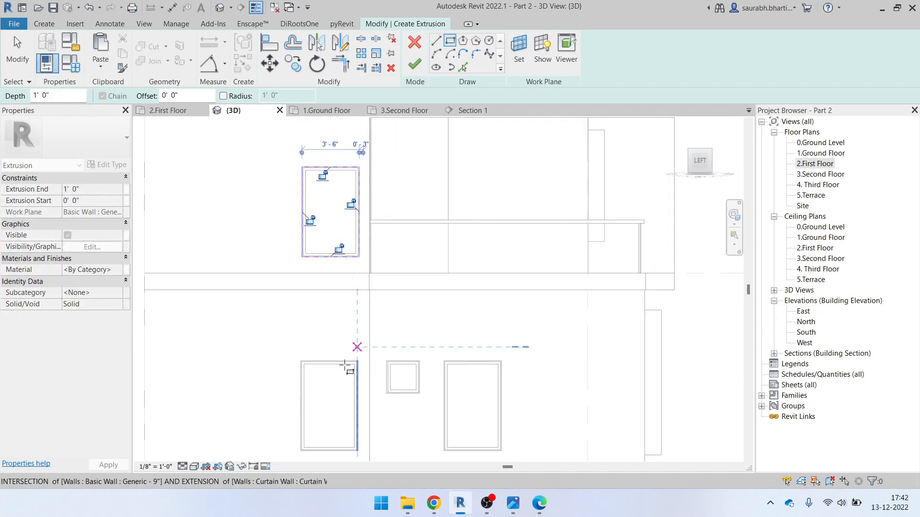
pyautogui.scroll(3, 302, 364)
pyautogui.click(280, 344)
pyautogui.scroll(3, 352, 151)
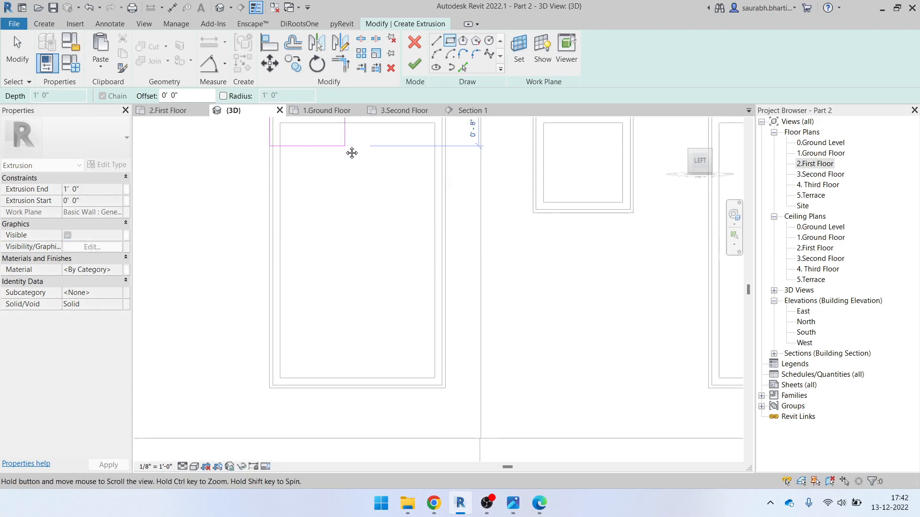
pyautogui.click(441, 384)
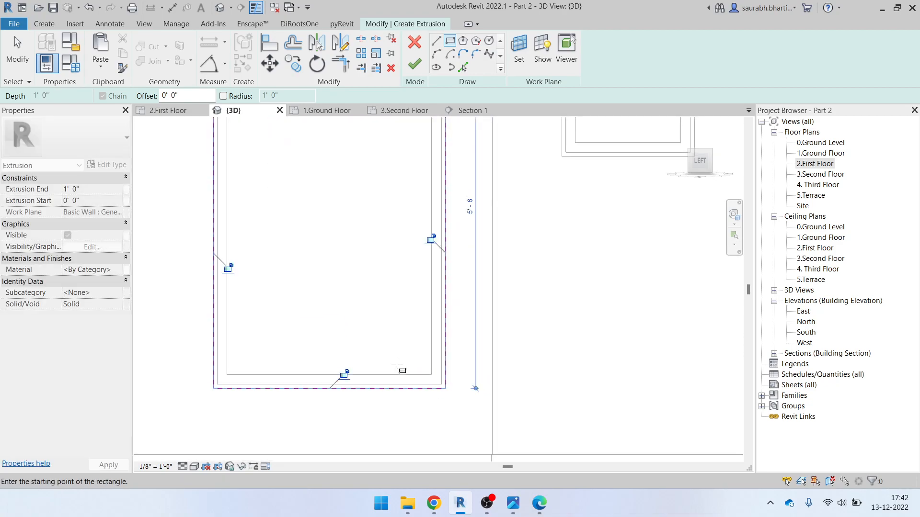
pyautogui.scroll(-4, 396, 364)
pyautogui.scroll(1, 479, 294)
pyautogui.scroll(-4, 570, 306)
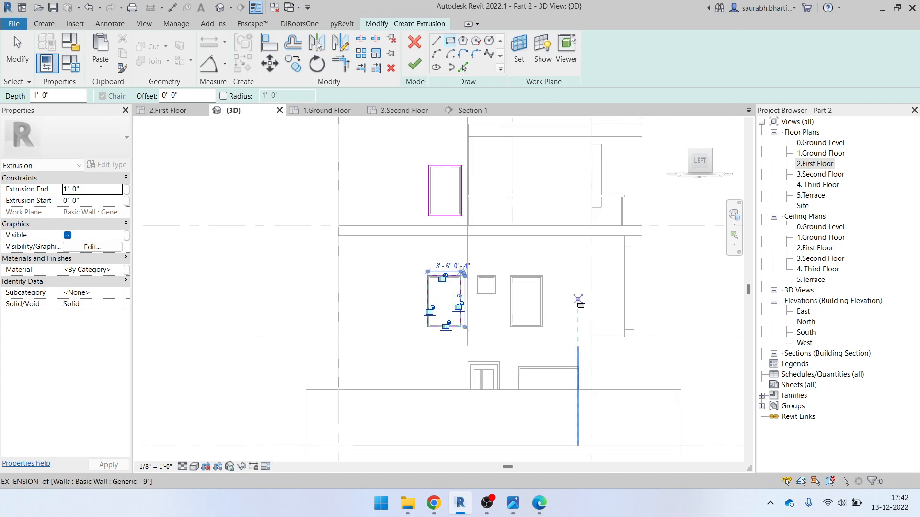
pyautogui.scroll(4, 546, 318)
pyautogui.scroll(-3, 543, 324)
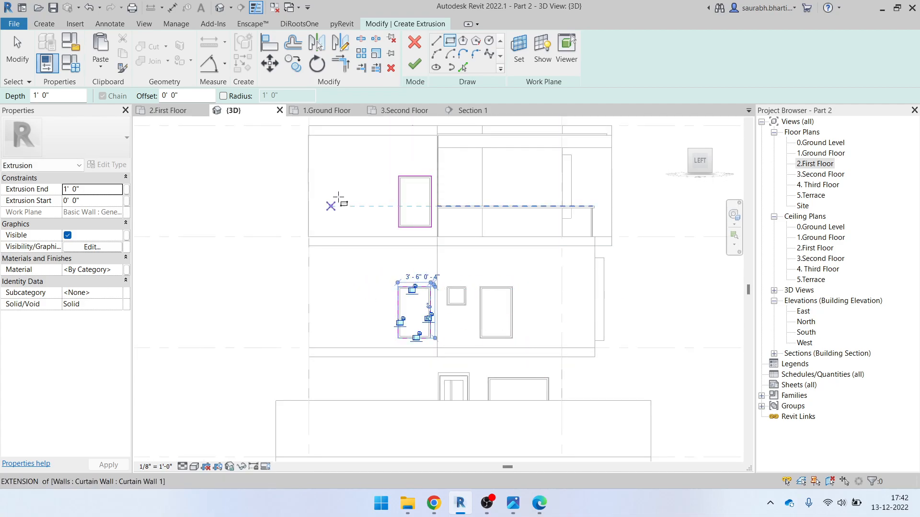
pyautogui.scroll(2, 336, 201)
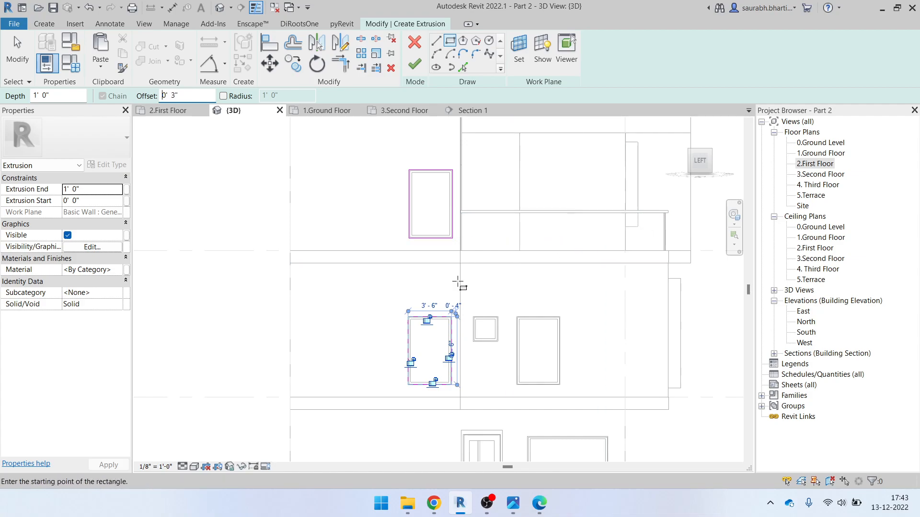
pyautogui.scroll(5, 343, 221)
# Draw 0' 3" offset outer rectangles around both windows
pyautogui.click(343, 225)
pyautogui.scroll(-3, 451, 316)
pyautogui.scroll(4, 493, 353)
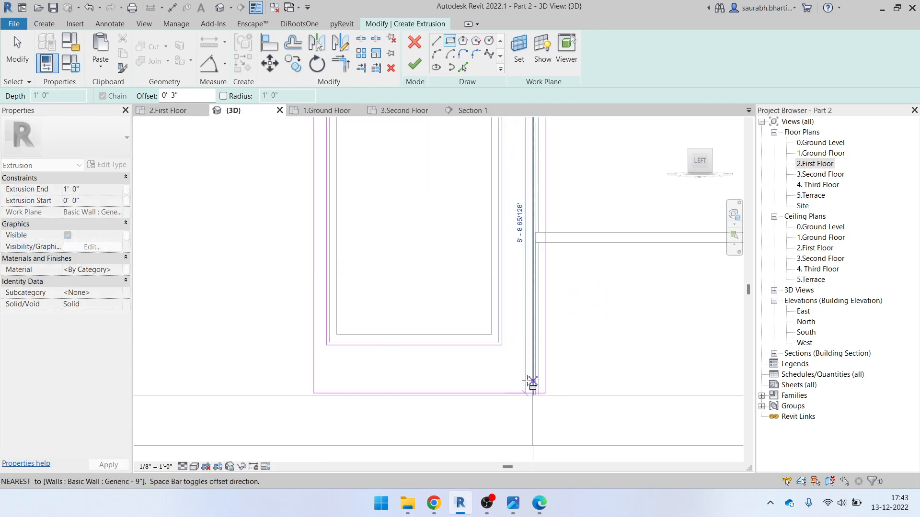
pyautogui.click(503, 350)
pyautogui.scroll(-3, 370, 188)
pyautogui.scroll(4, 318, 406)
pyautogui.click(372, 379)
pyautogui.moveTo(464, 436); pyautogui.dragTo(379, 202, button='middle')
pyautogui.scroll(-1, 379, 202)
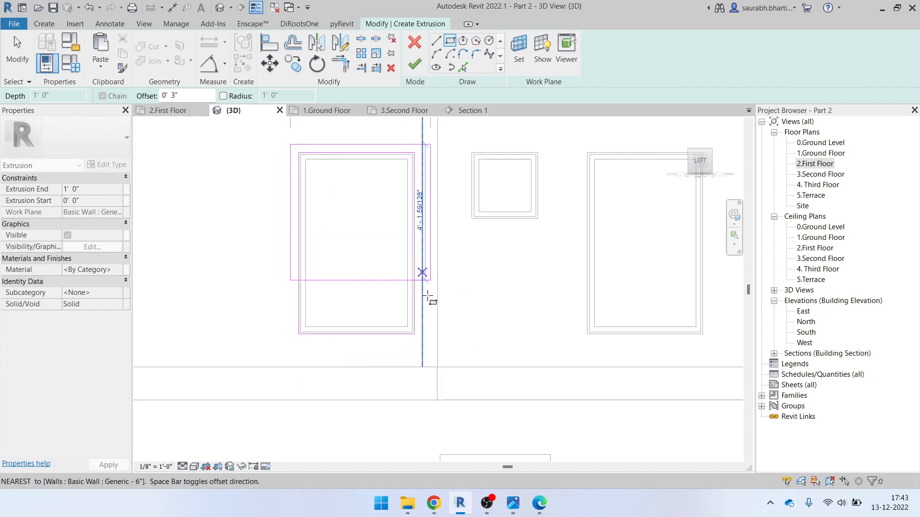
pyautogui.click(422, 342)
# Finish the sketch and set the Extrusion End to 0' 9"
pyautogui.click(415, 64)
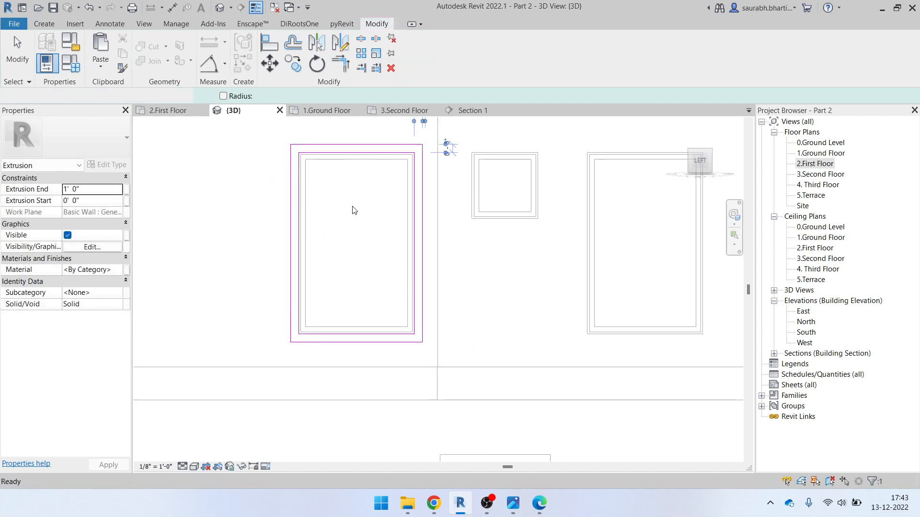
pyautogui.scroll(-5, 342, 293)
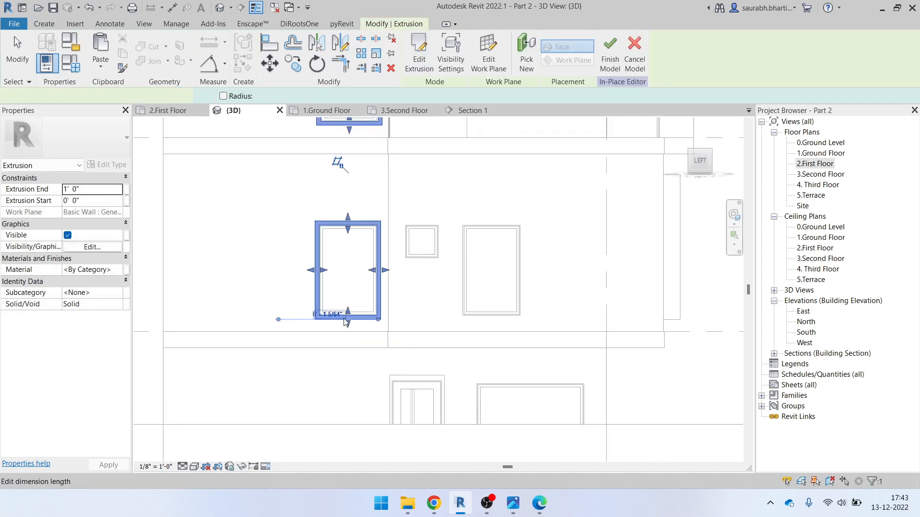
pyautogui.click(92, 191)
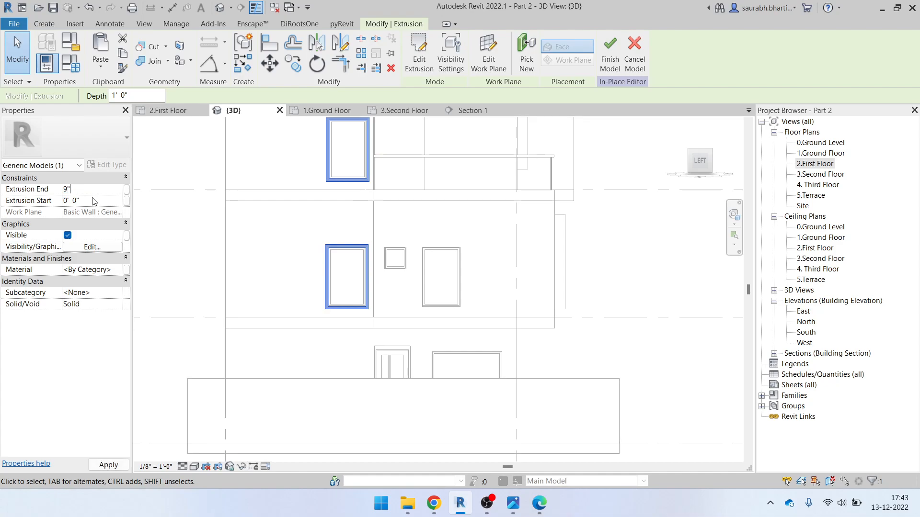
pyautogui.moveTo(516, 243); pyautogui.dragTo(460, 265, button='middle')
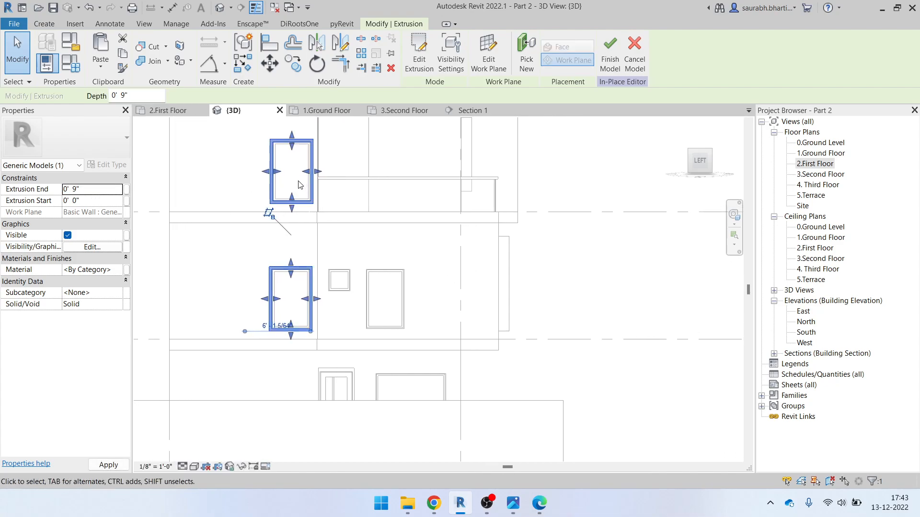
# Select both window frame extrusions
pyautogui.scroll(2, 377, 285)
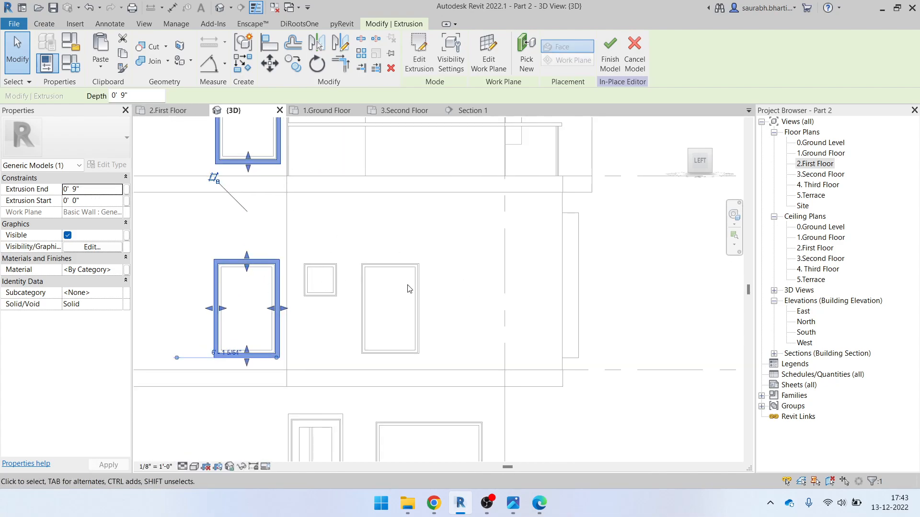
pyautogui.scroll(-2, 390, 297)
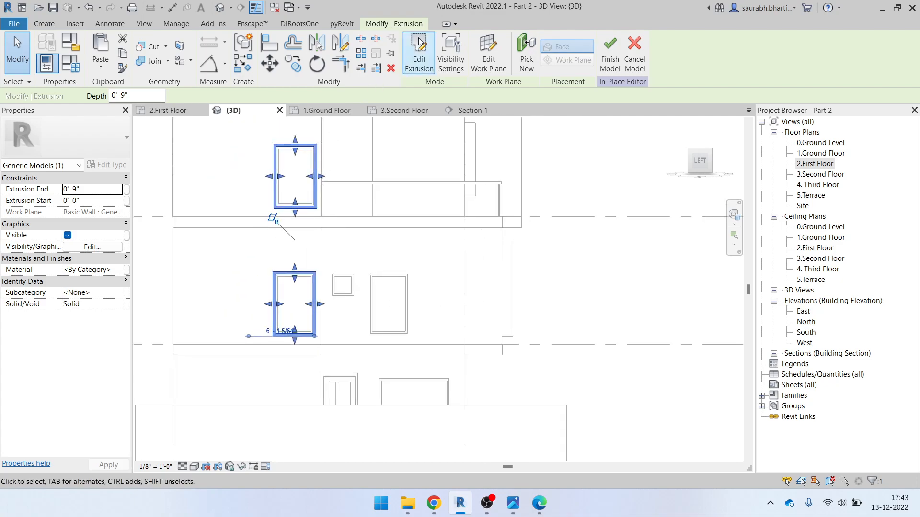
pyautogui.press('Escape')
pyautogui.click(55, 24)
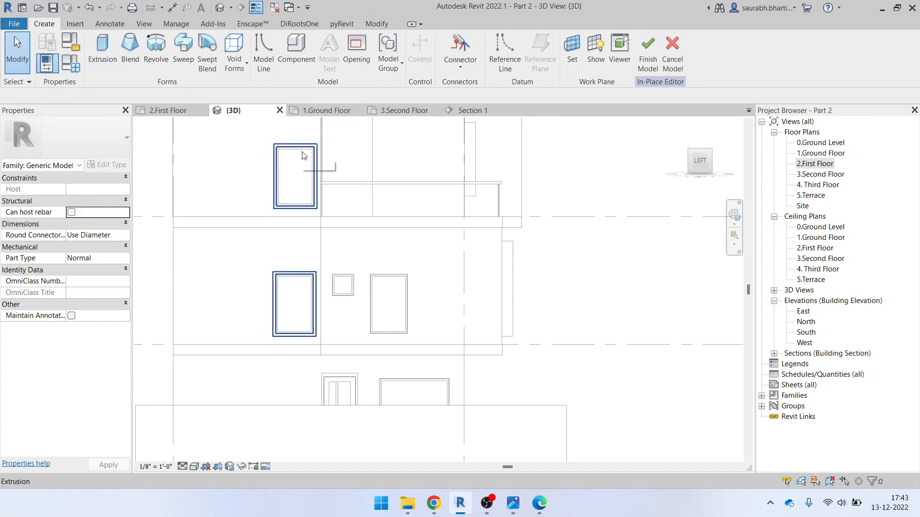
pyautogui.click(316, 189)
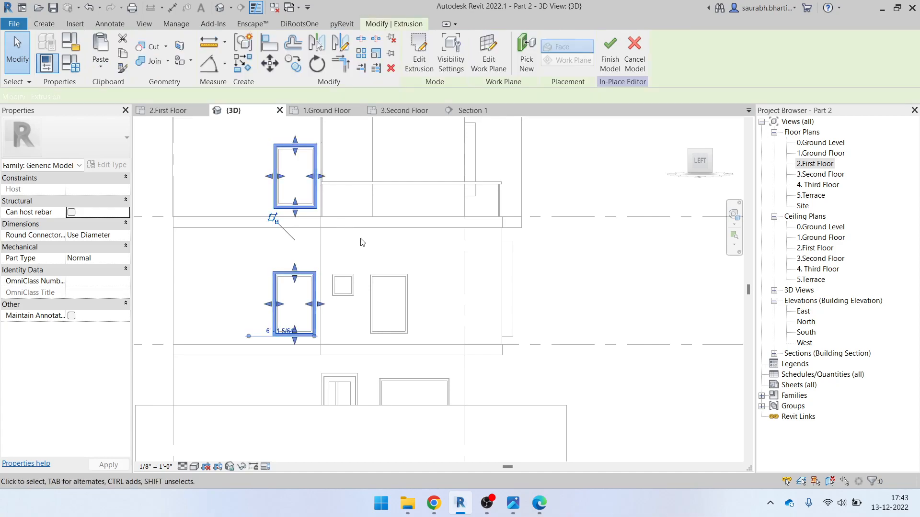
pyautogui.press('Escape')
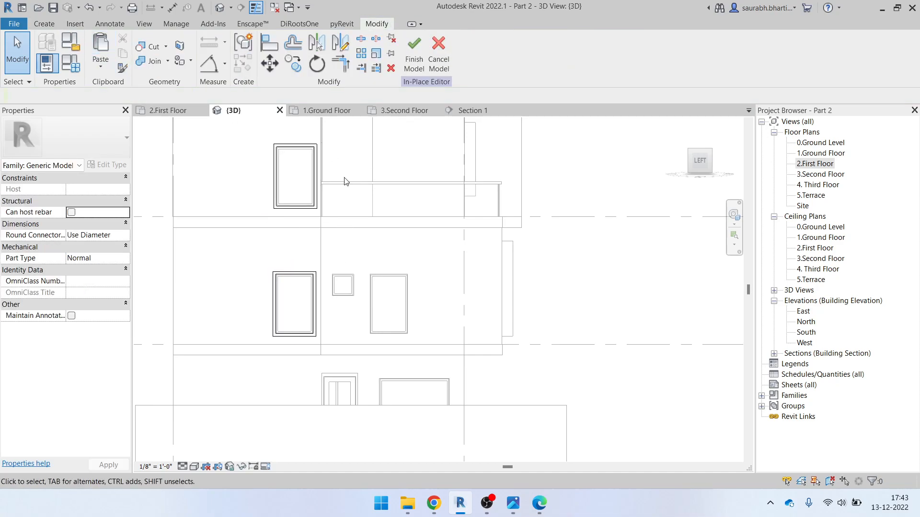
pyautogui.click(314, 176)
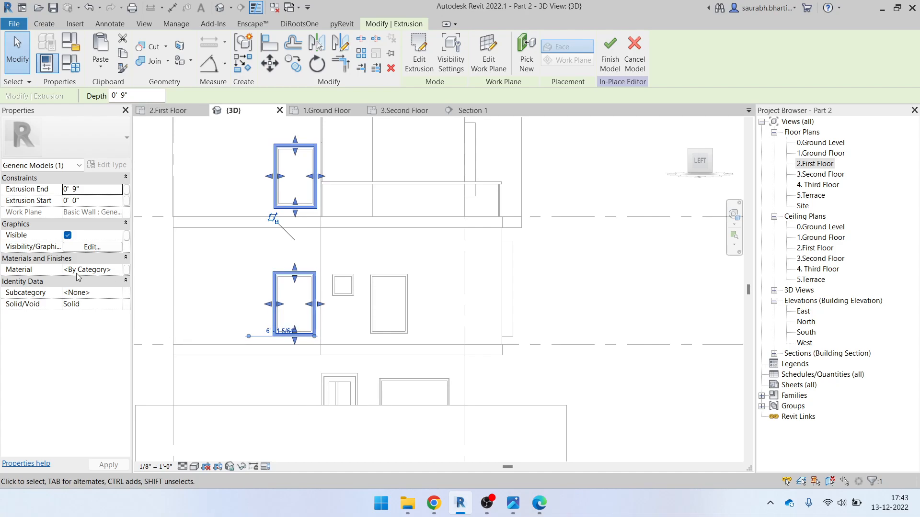
# Assign the Window Frame material to the extrusions and finish the in-place model
pyautogui.click(119, 271)
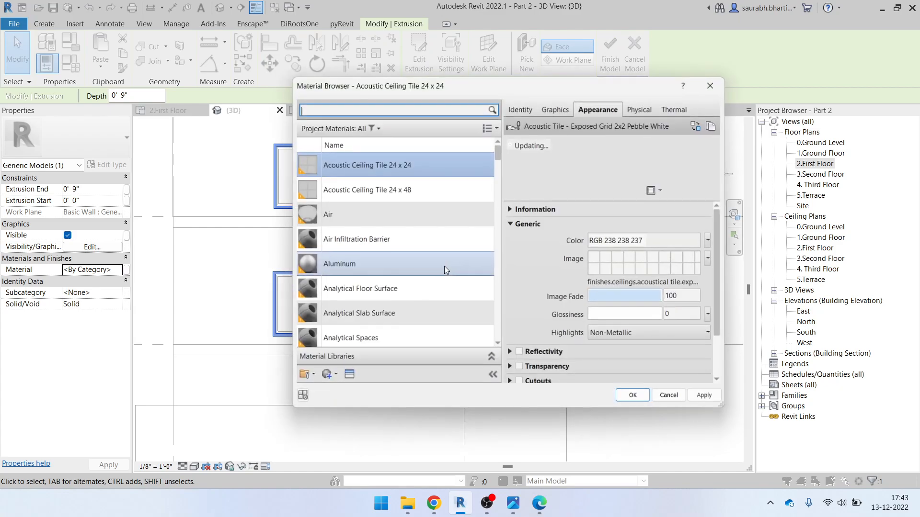
pyautogui.scroll(-20, 429, 283)
pyautogui.scroll(-5, 412, 323)
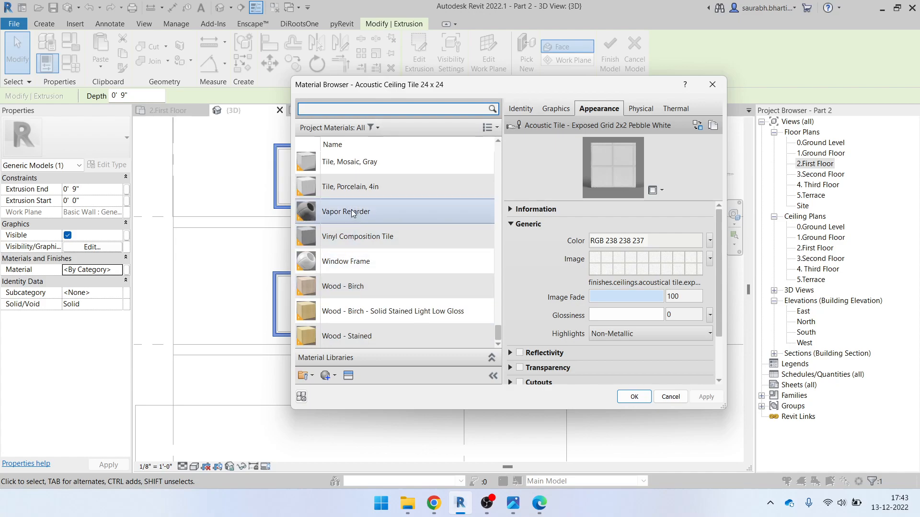
pyautogui.scroll(5, 367, 307)
pyautogui.scroll(-5, 371, 315)
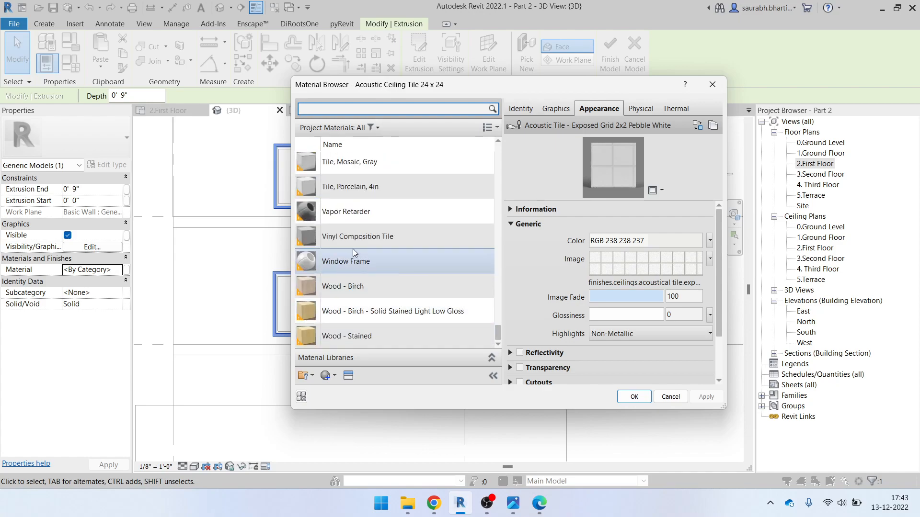
pyautogui.scroll(1, 346, 176)
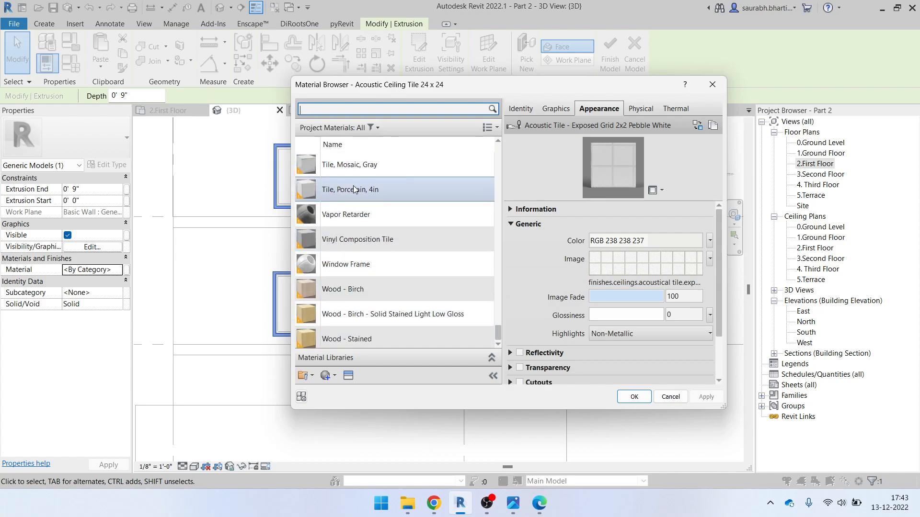
pyautogui.click(353, 264)
pyautogui.click(628, 397)
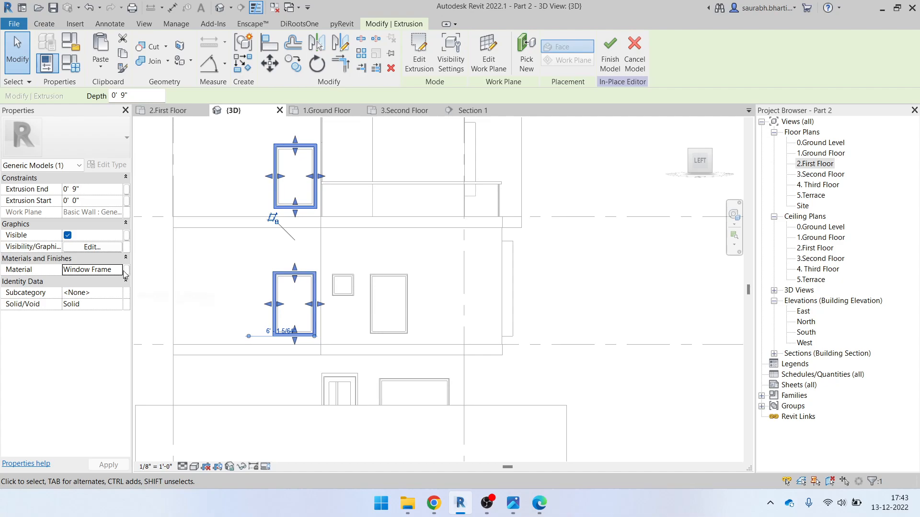
pyautogui.click(616, 58)
# Reopen Generic Models 1 in place and select the frame extrusion
pyautogui.keyDown('shift'); pyautogui.moveTo(343, 286); pyautogui.dragTo(368, 302, button='middle'); pyautogui.keyUp('shift')
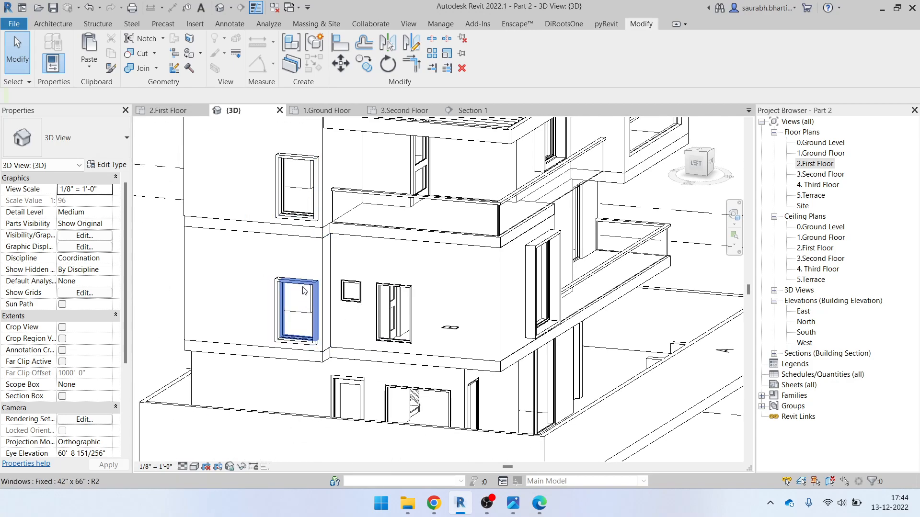
pyautogui.scroll(2, 302, 291)
pyautogui.click(303, 292)
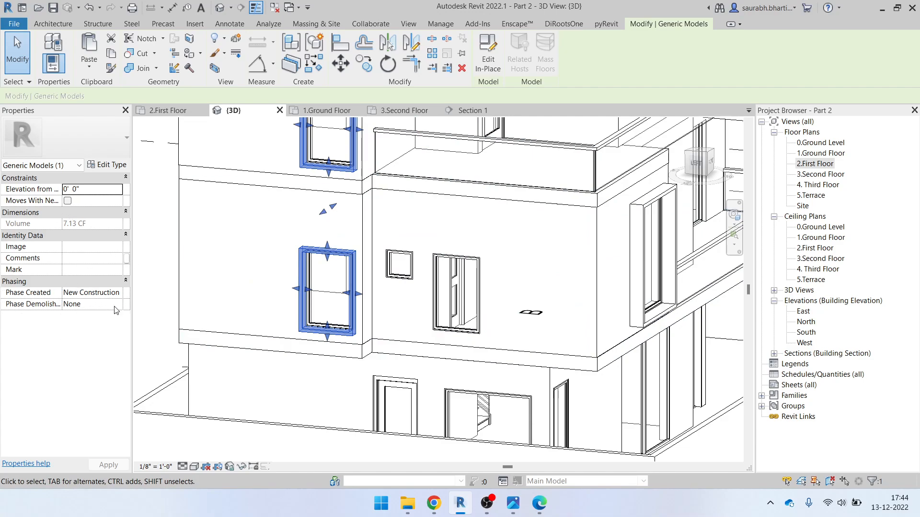
pyautogui.click(488, 53)
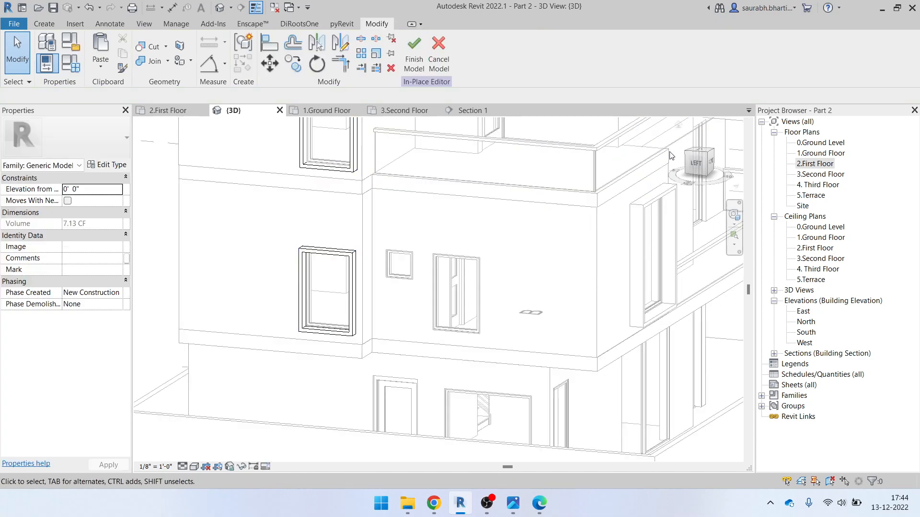
pyautogui.click(355, 287)
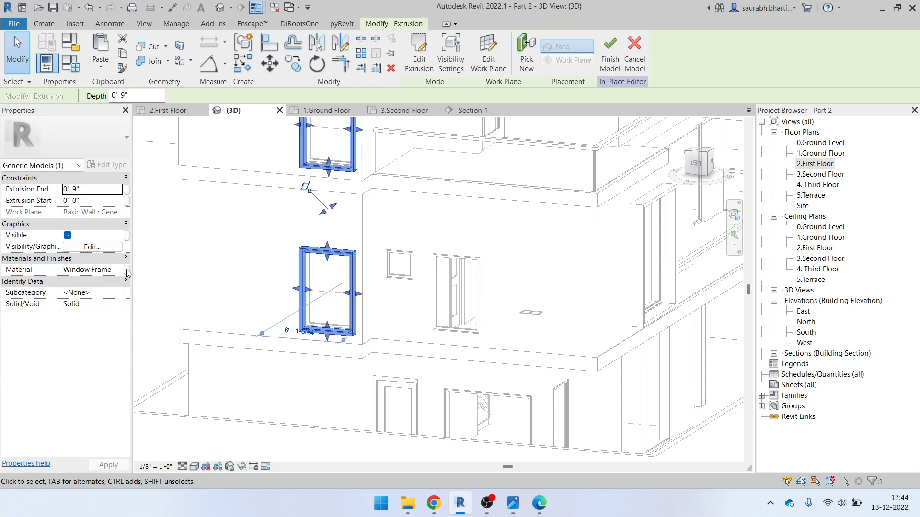
# Associate the frame material with a new instance parameter 'Matetail' and finish the model
pyautogui.click(127, 271)
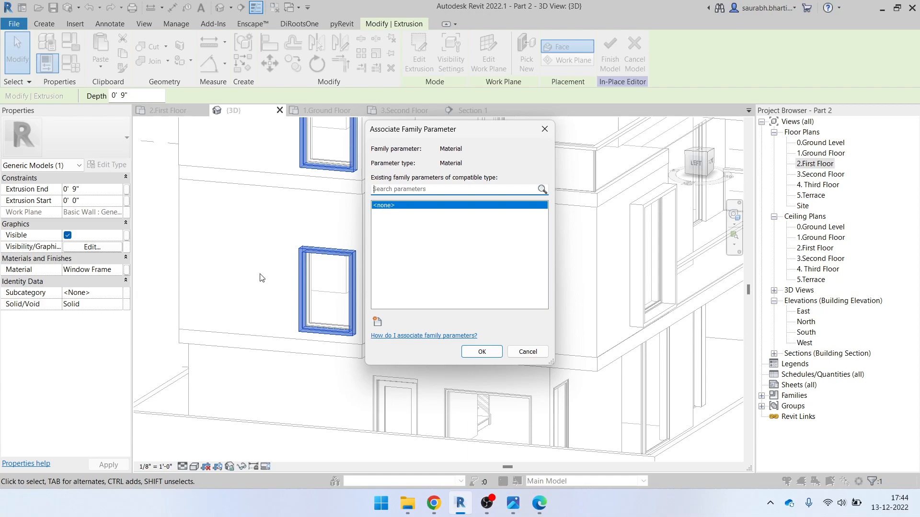
pyautogui.click(378, 322)
pyautogui.moveTo(398, 98); pyautogui.dragTo(183, 123)
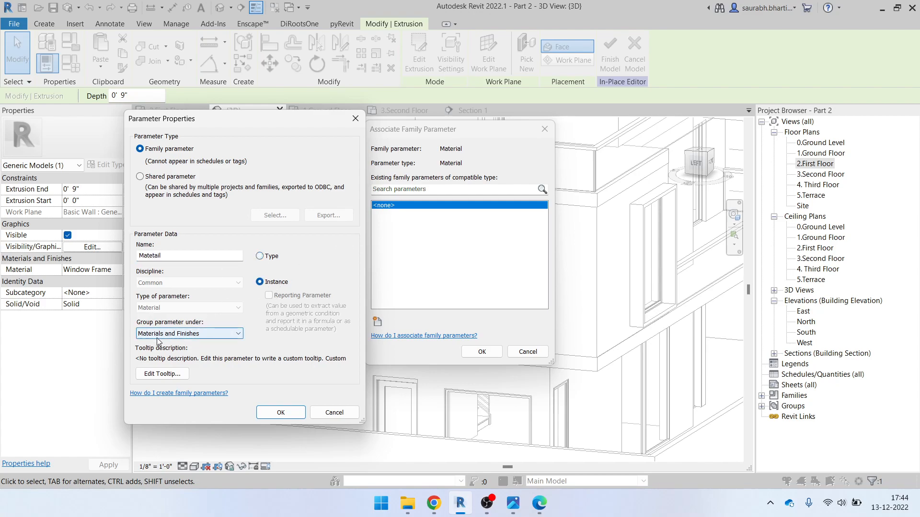
pyautogui.click(282, 415)
pyautogui.click(481, 351)
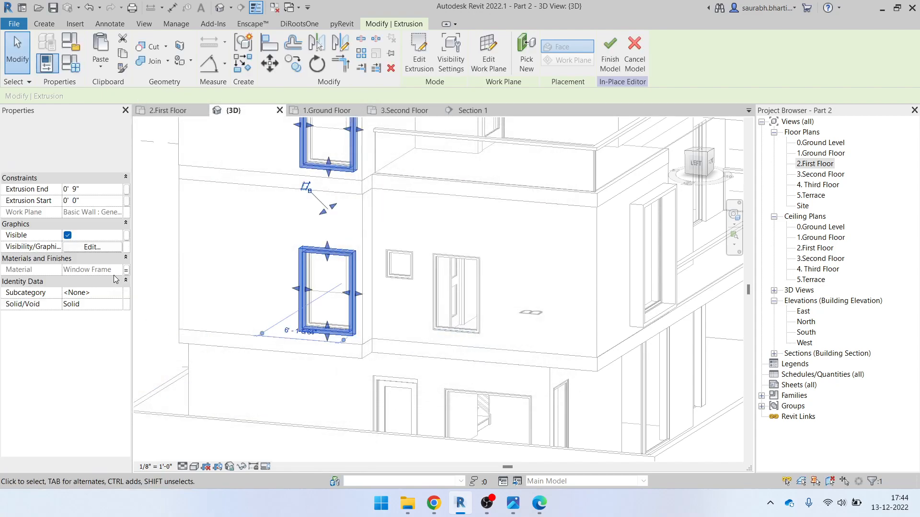
pyautogui.scroll(-2, 359, 282)
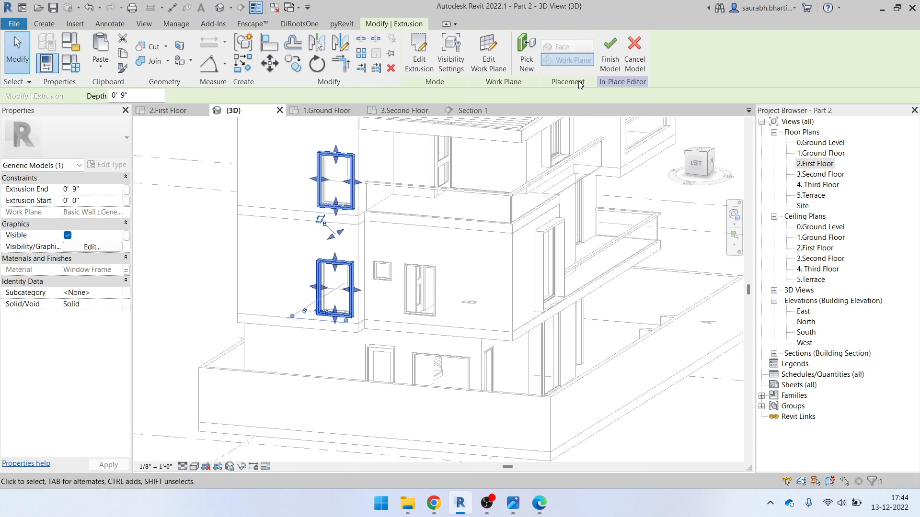
pyautogui.click(609, 63)
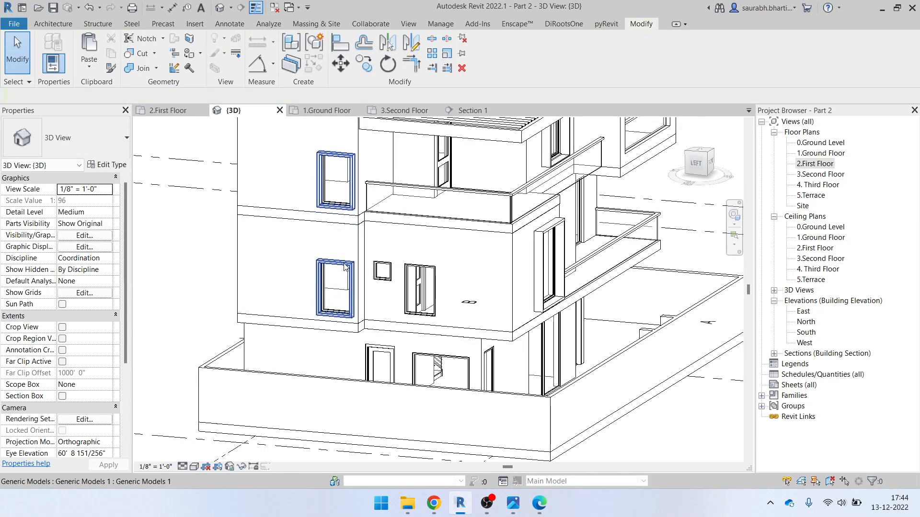
# Inspect the frames' Matetail material property without making changes
pyautogui.click(353, 178)
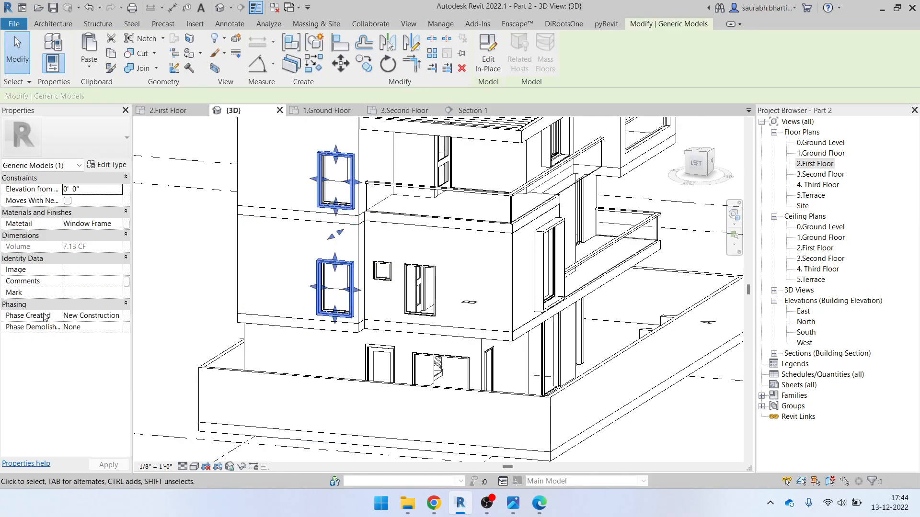
pyautogui.click(110, 223)
pyautogui.click(126, 223)
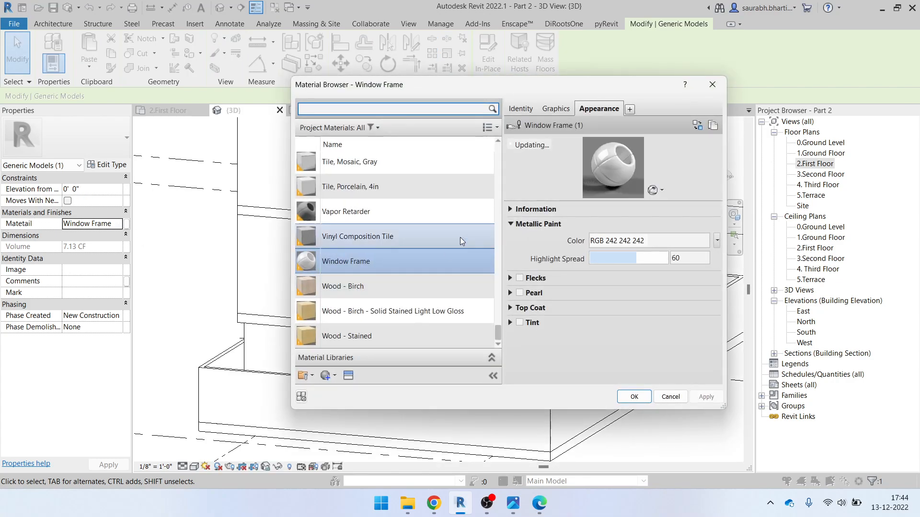
pyautogui.click(712, 84)
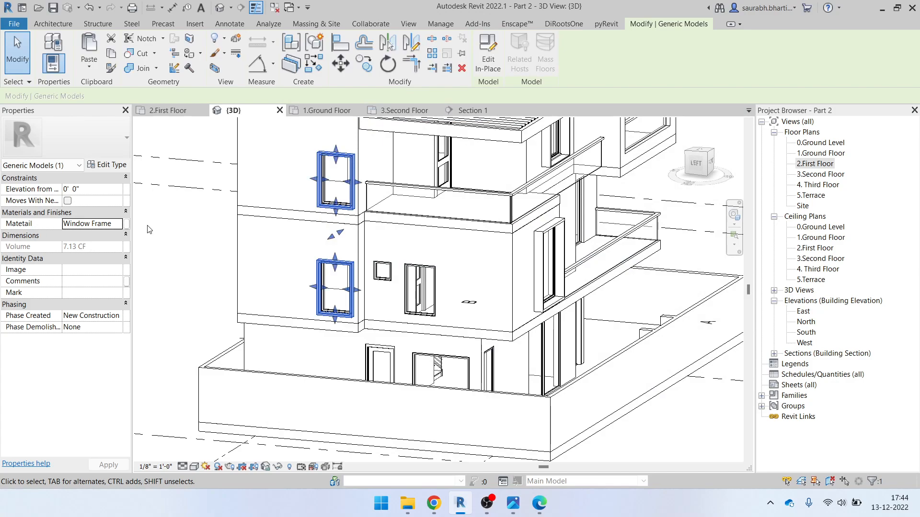
pyautogui.click(127, 224)
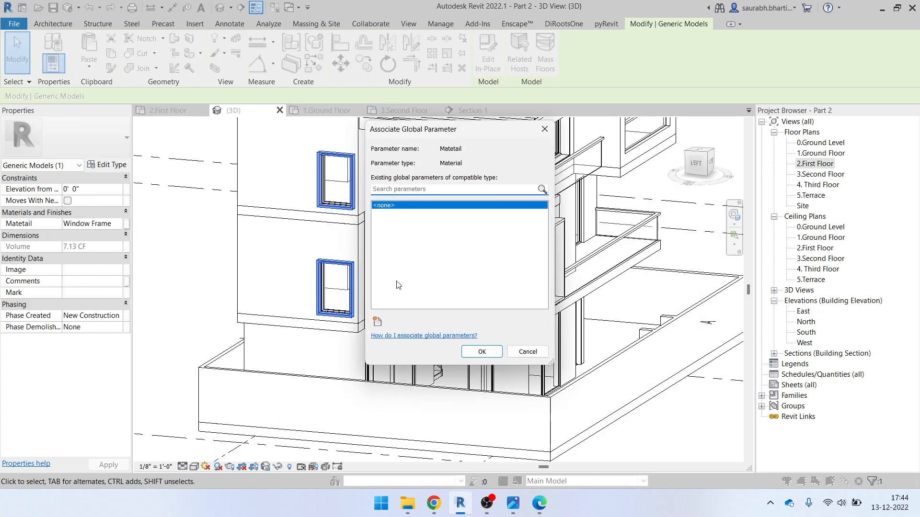
pyautogui.press('Escape')
pyautogui.press('Escape')
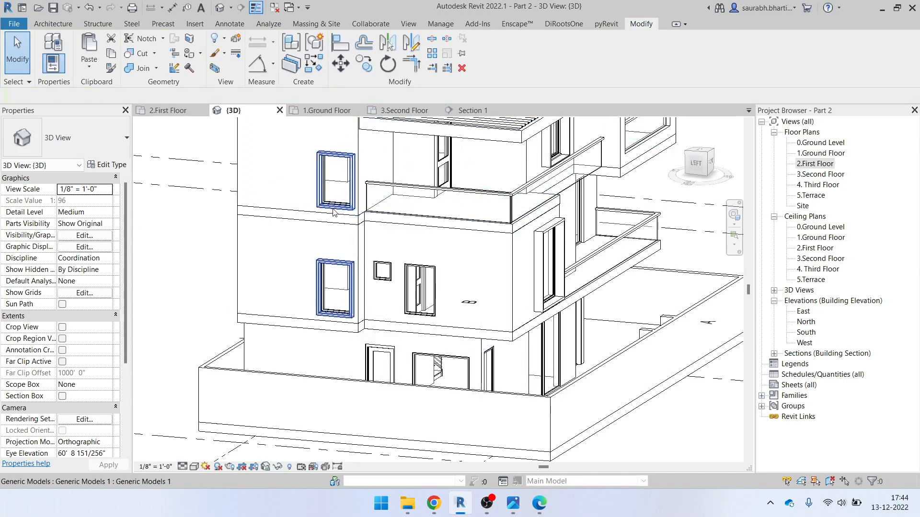
# Reopen the window frames in place and select the extrusion for editing
pyautogui.click(321, 296)
pyautogui.click(487, 67)
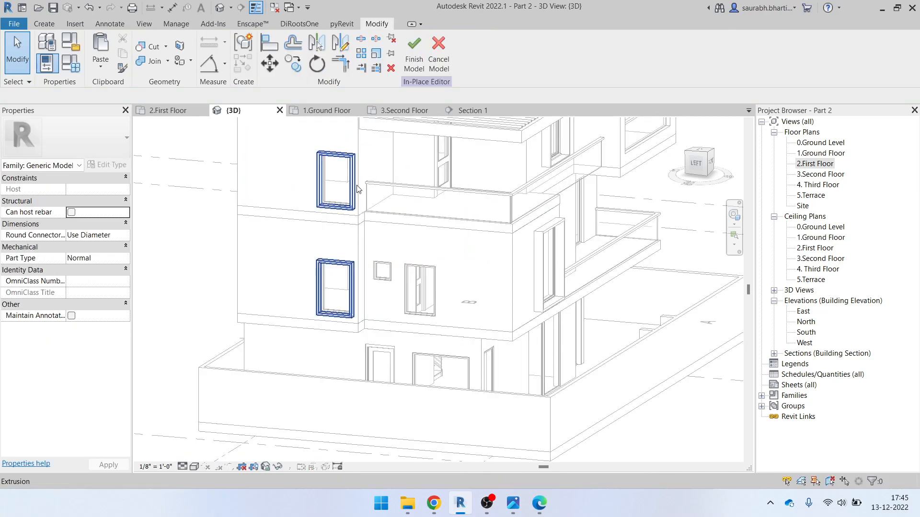
pyautogui.click(354, 163)
# Close the previous sketch, start a new extrusion, and use the left side wall face as its work plane
pyautogui.click(435, 54)
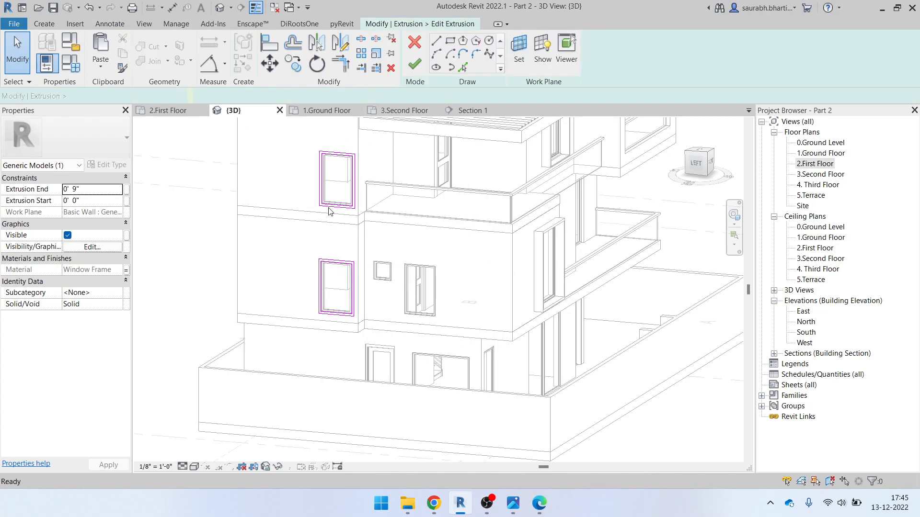
pyautogui.click(415, 63)
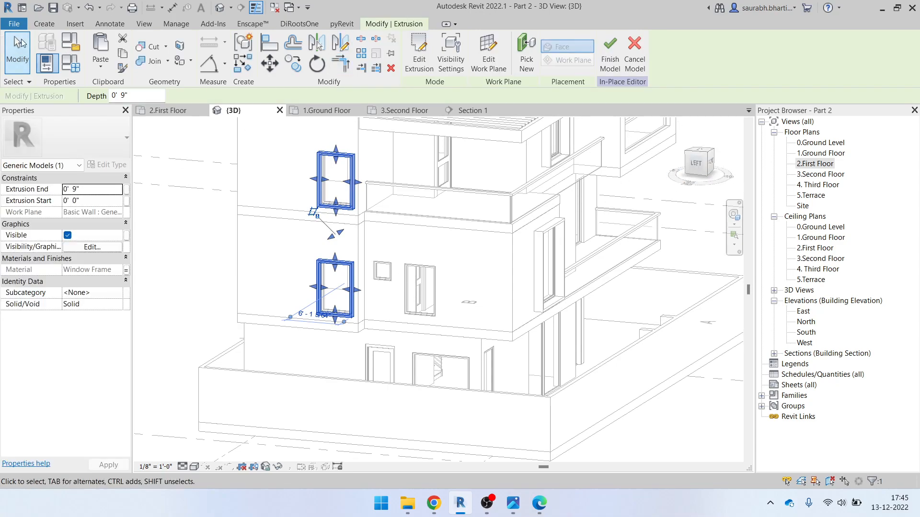
pyautogui.click(55, 29)
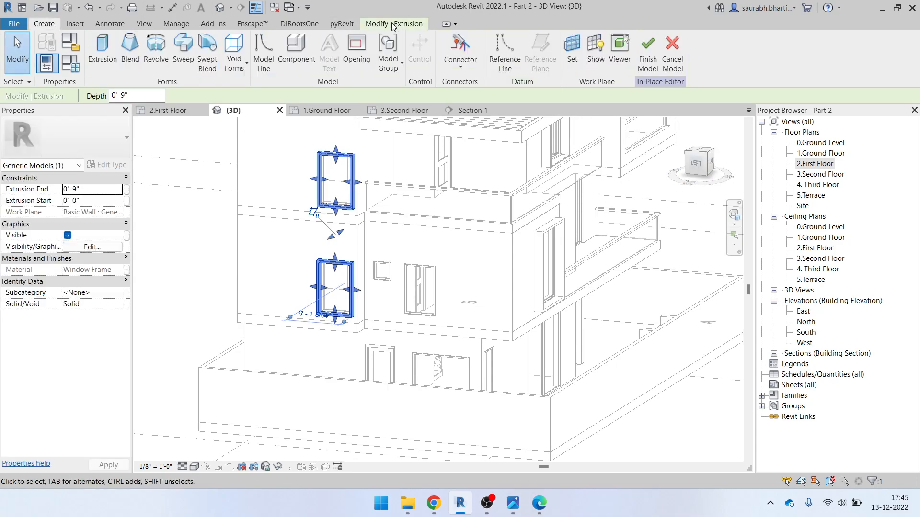
pyautogui.click(102, 48)
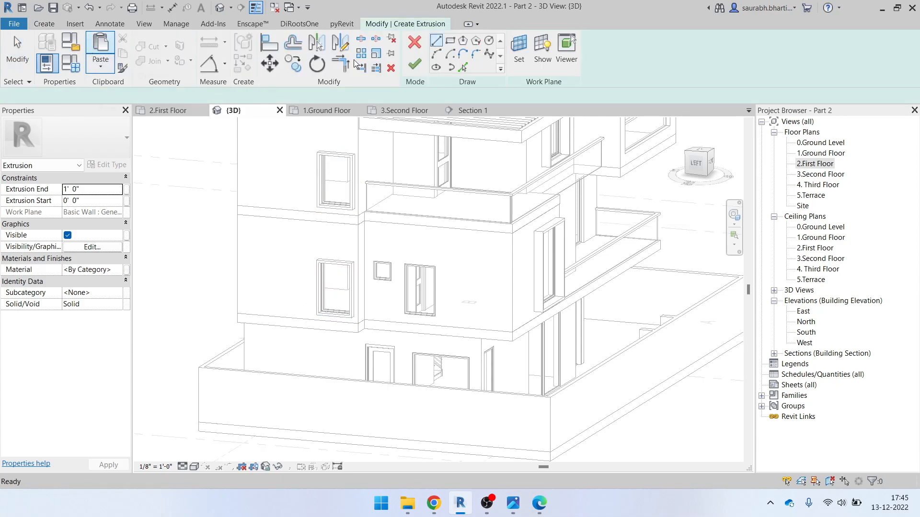
pyautogui.click(521, 53)
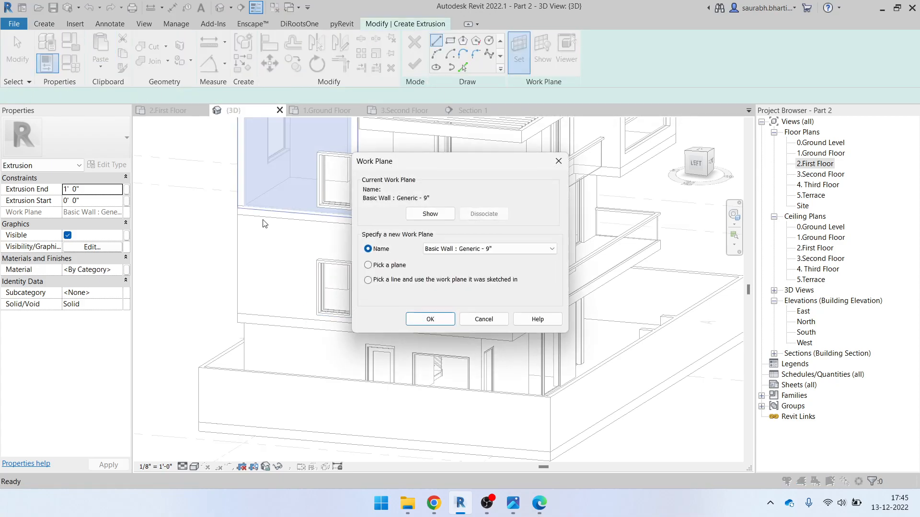
pyautogui.click(430, 319)
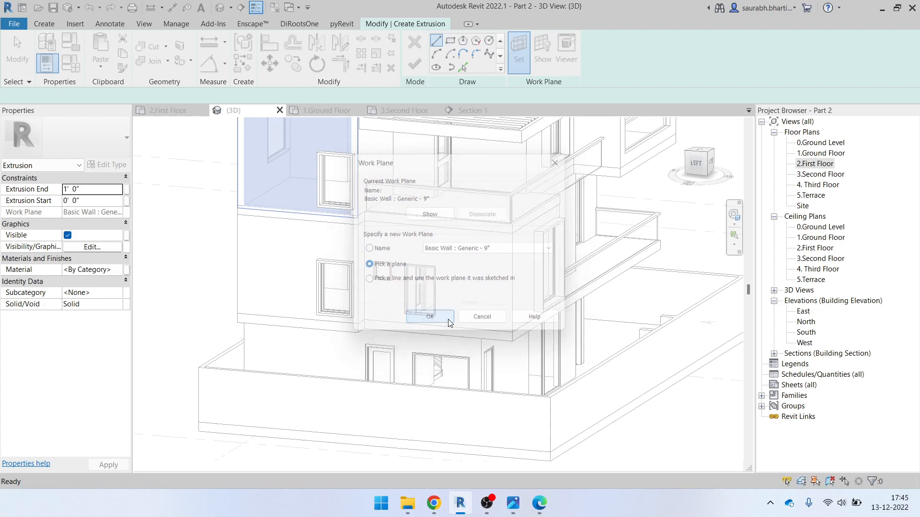
pyautogui.scroll(3, 490, 232)
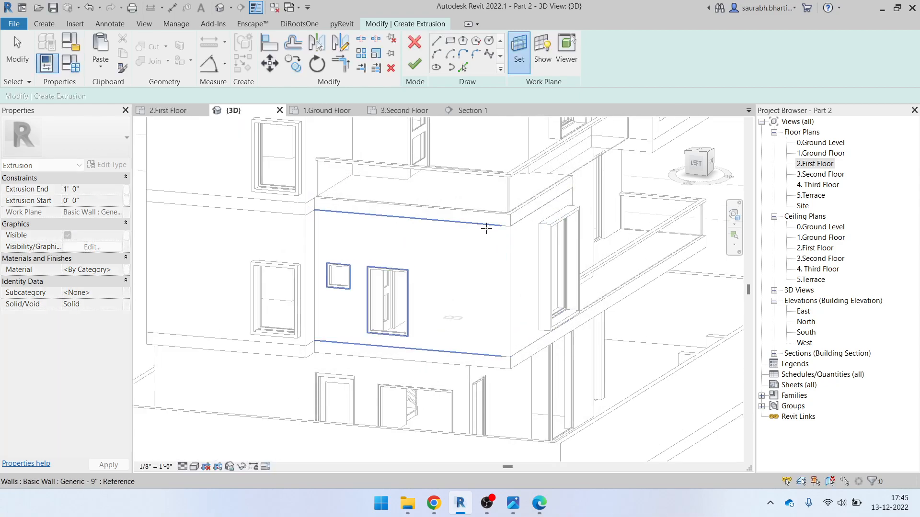
pyautogui.click(530, 246)
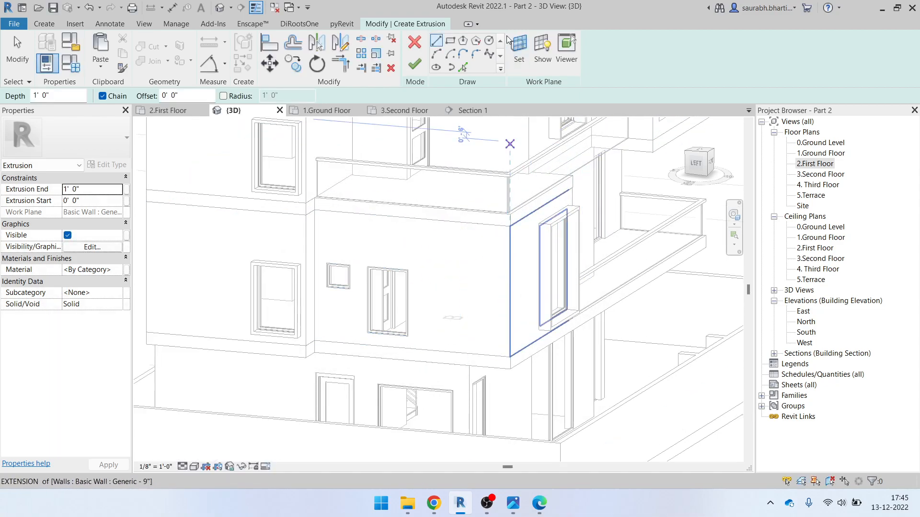
pyautogui.click(537, 50)
pyautogui.keyDown('shift'); pyautogui.moveTo(441, 275); pyautogui.dragTo(463, 216, button='middle'); pyautogui.keyUp('shift')
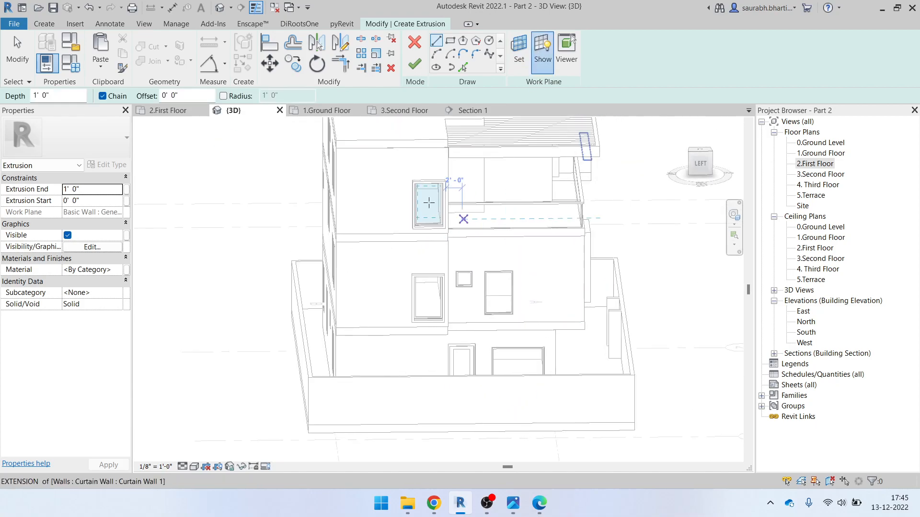
pyautogui.click(700, 164)
# Sketch two rectangles around the tall left window, the outer one 3" out, and finish the sketch
pyautogui.click(450, 41)
pyautogui.scroll(6, 443, 305)
pyautogui.click(406, 228)
pyautogui.click(493, 364)
pyautogui.scroll(4, 494, 365)
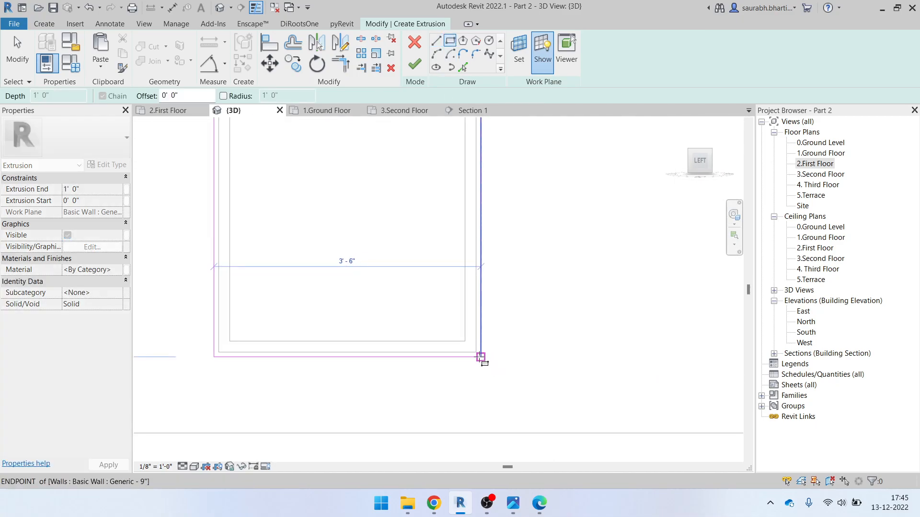
pyautogui.scroll(-3, 480, 357)
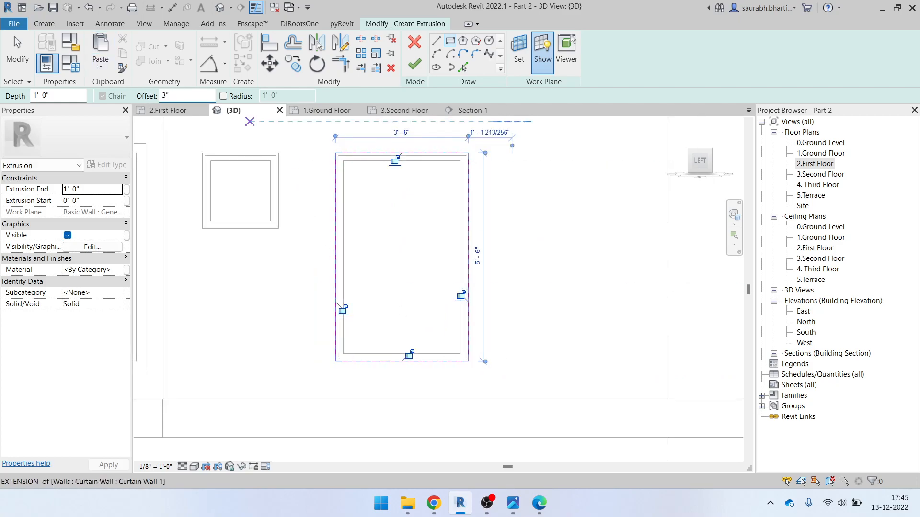
pyautogui.click(335, 153)
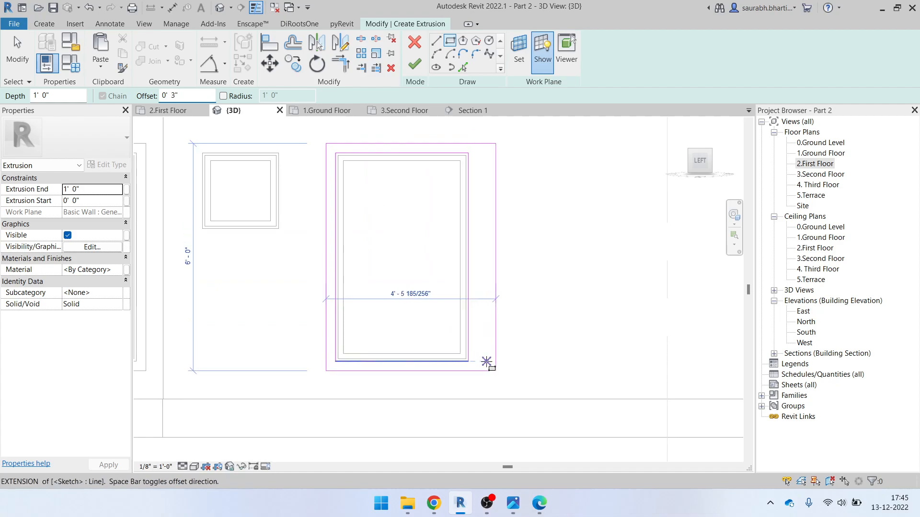
pyautogui.click(468, 362)
pyautogui.click(415, 72)
# Finish the in-place model Generic Models 1 with its new 1' 0" deep frame
pyautogui.keyDown('shift'); pyautogui.moveTo(433, 248); pyautogui.dragTo(404, 365, button='middle'); pyautogui.keyUp('shift')
pyautogui.click(377, 261)
pyautogui.scroll(-3, 407, 282)
pyautogui.keyDown('shift'); pyautogui.moveTo(431, 292); pyautogui.dragTo(313, 312, button='middle'); pyautogui.keyUp('shift')
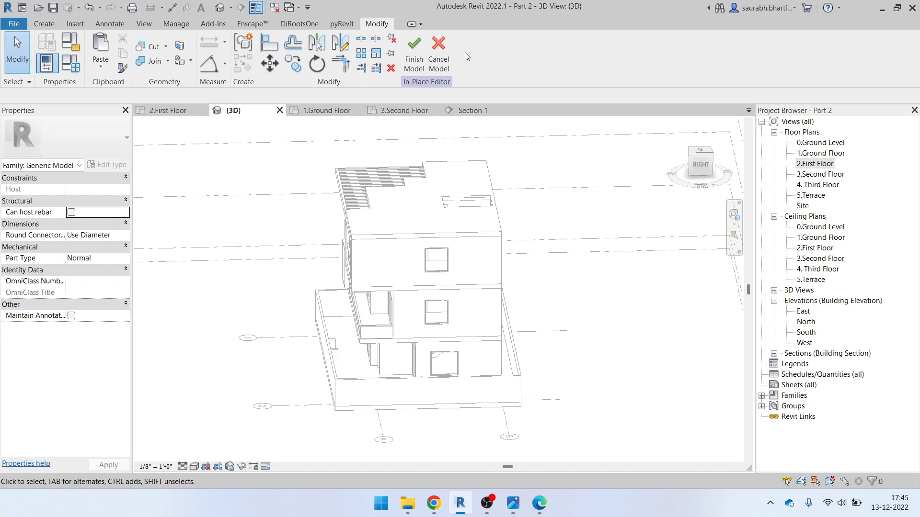
pyautogui.click(413, 57)
# Create a new Model In-Place element in Generic Models, named Generic Models 2
pyautogui.scroll(2, 455, 273)
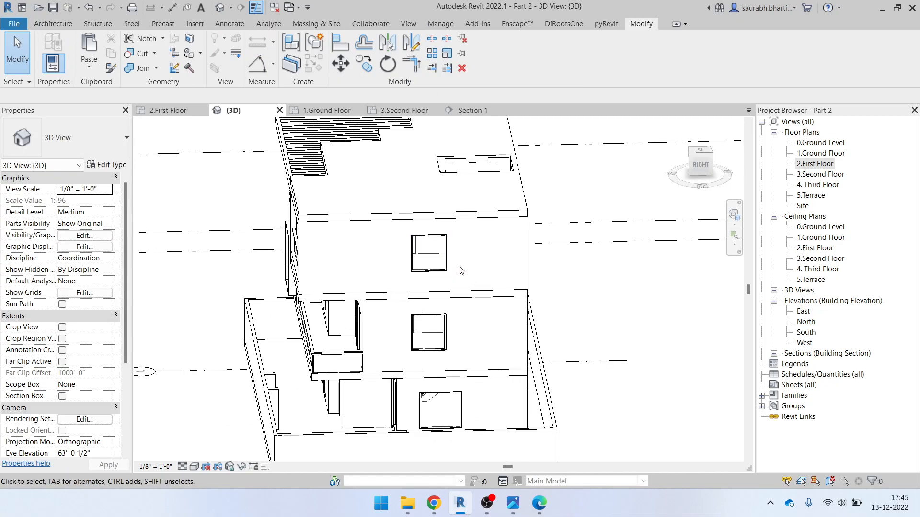
pyautogui.click(72, 27)
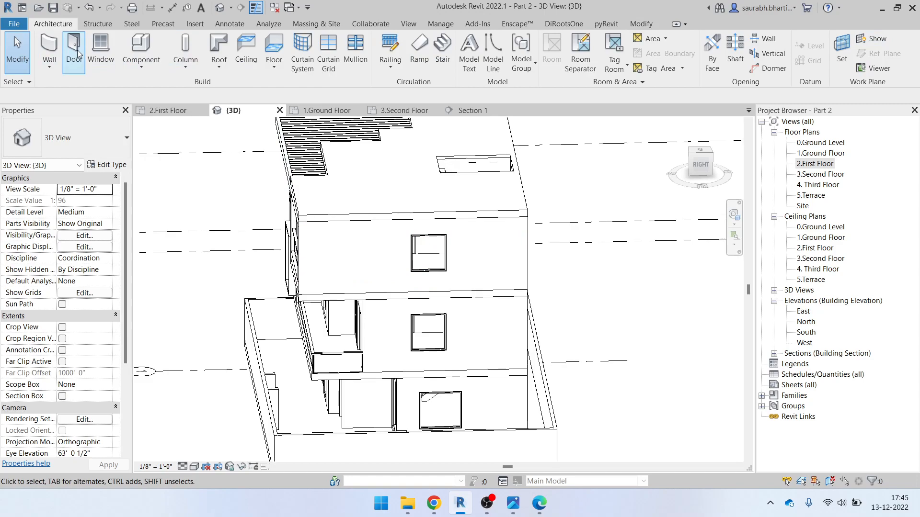
pyautogui.click(141, 66)
pyautogui.click(154, 114)
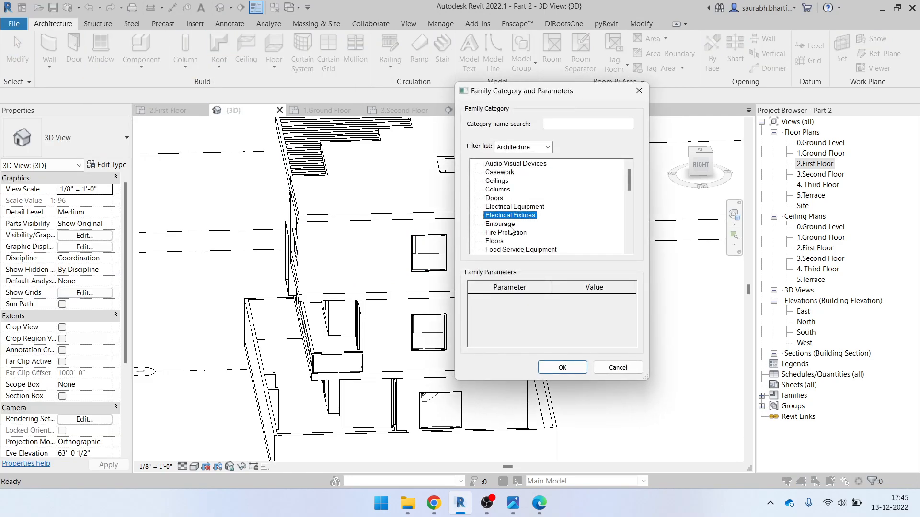
pyautogui.scroll(-1, 510, 231)
pyautogui.click(512, 241)
pyautogui.click(572, 371)
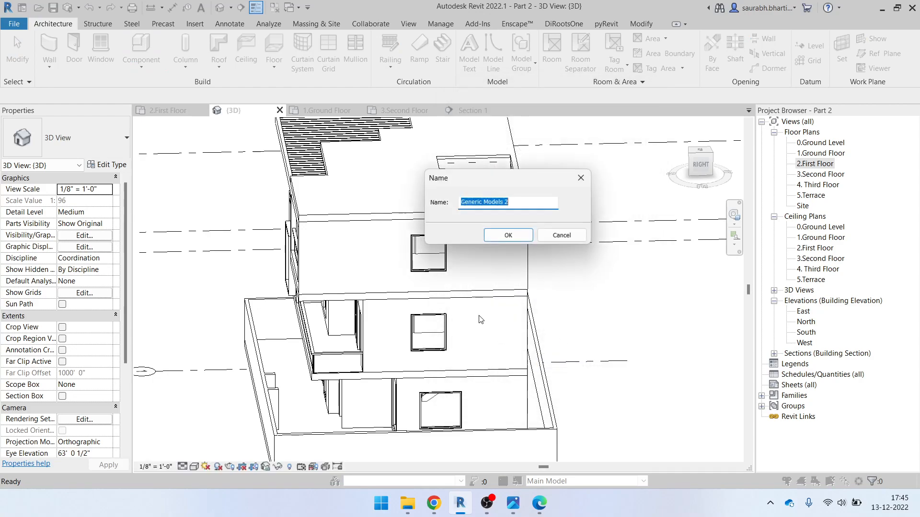
pyautogui.click(510, 237)
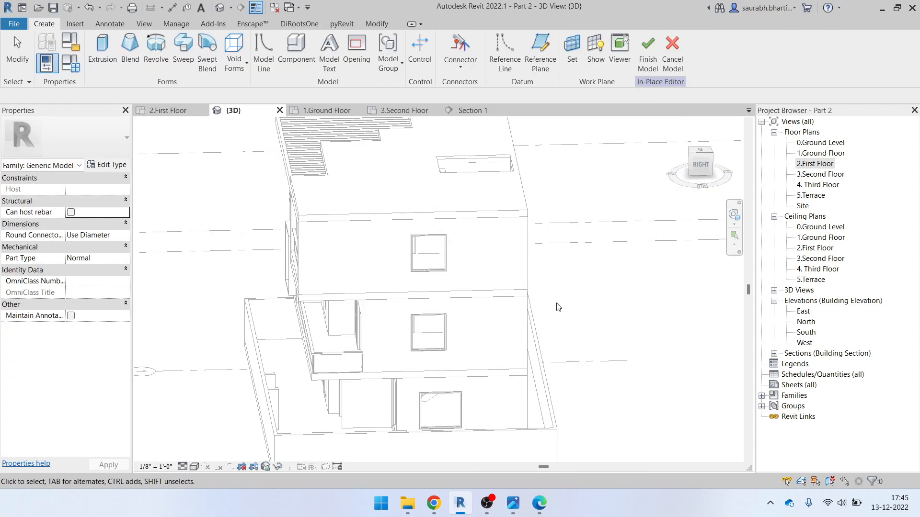
# View the right facade's upper window and choose to pick a plane as the work plane
pyautogui.click(686, 165)
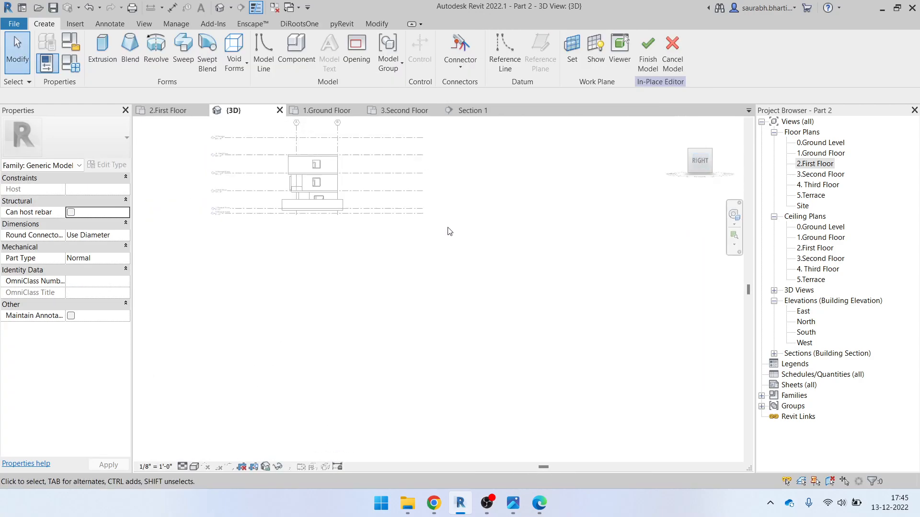
pyautogui.scroll(1, 478, 379)
pyautogui.moveTo(478, 378); pyautogui.dragTo(444, 365, button='middle')
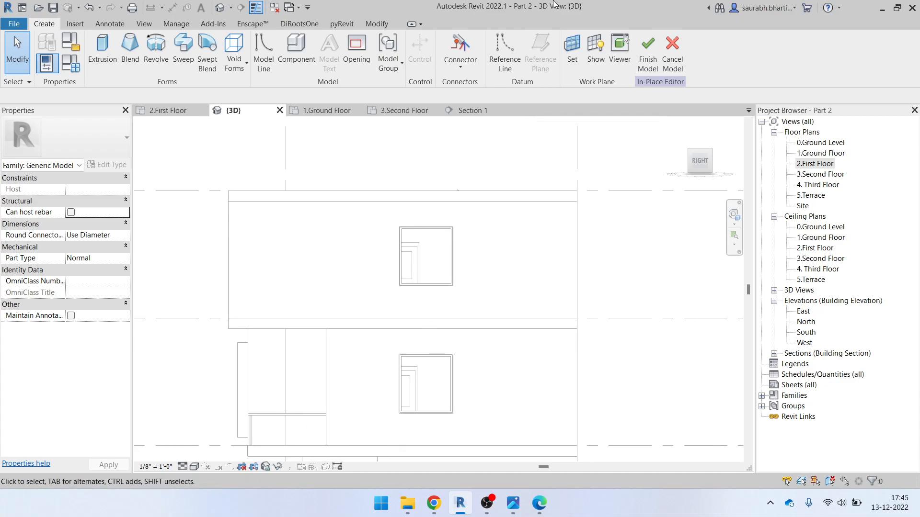
pyautogui.click(573, 54)
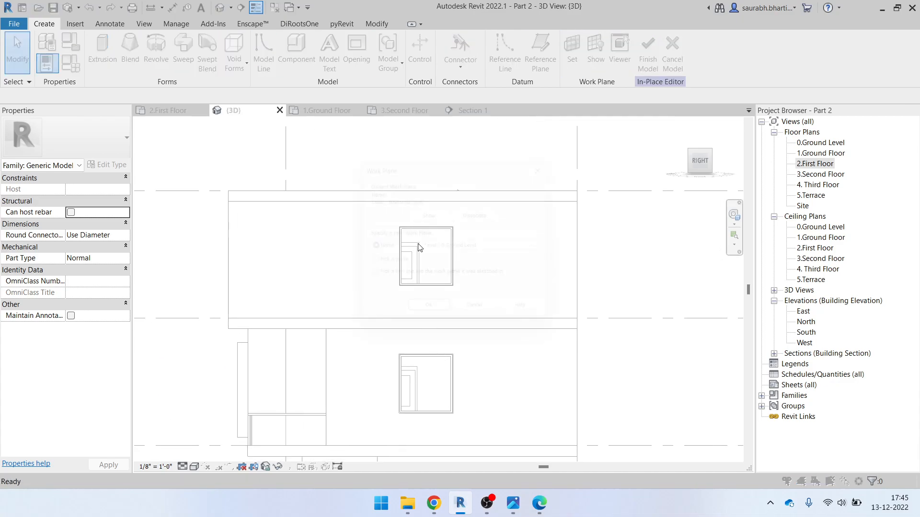
pyautogui.click(430, 319)
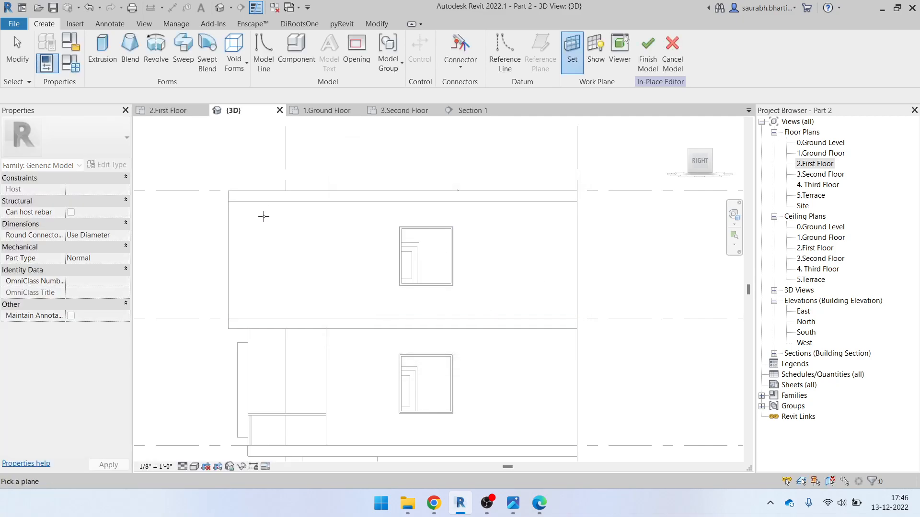
# Set the right-side wall face as the work plane, cancelling a stray outline line
pyautogui.click(232, 228)
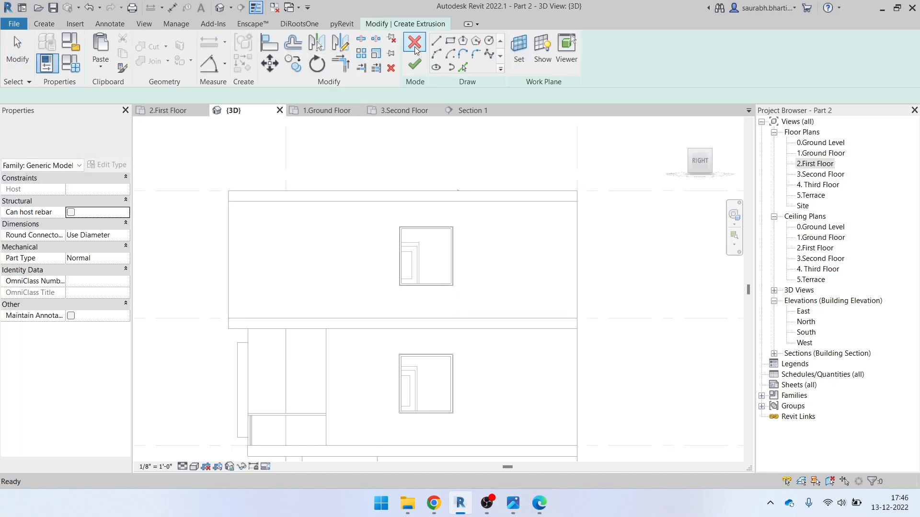
pyautogui.scroll(3, 420, 224)
pyautogui.click(366, 230)
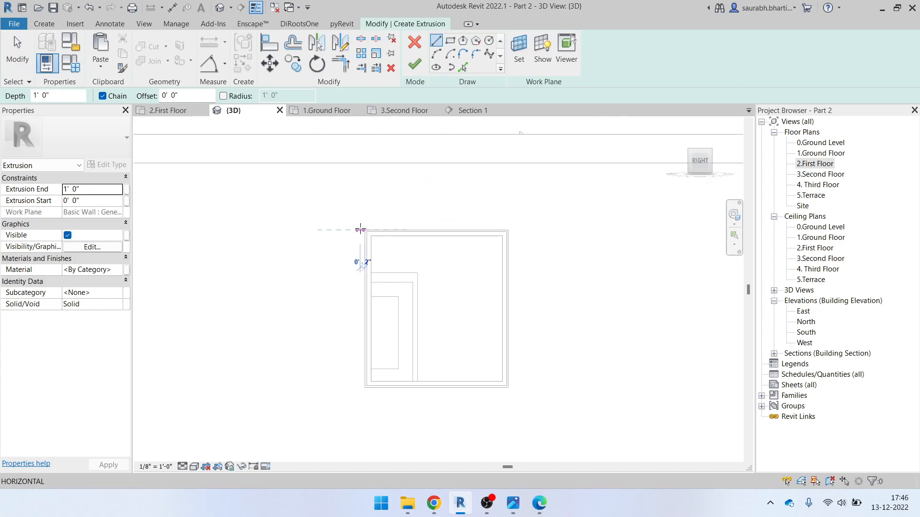
pyautogui.press('Escape')
pyautogui.press('Escape')
# Draw a rectangle around the upper window and a second one offset 3" outward
pyautogui.click(450, 40)
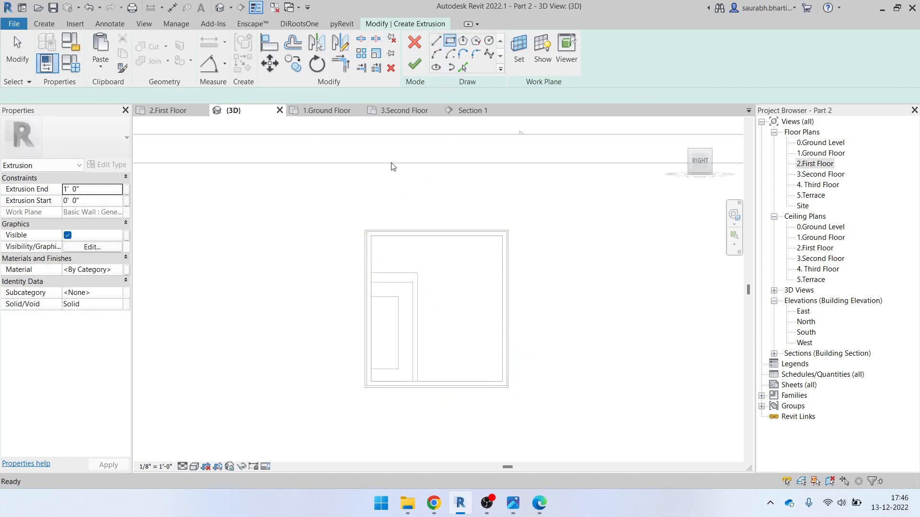
pyautogui.click(365, 231)
pyautogui.click(508, 387)
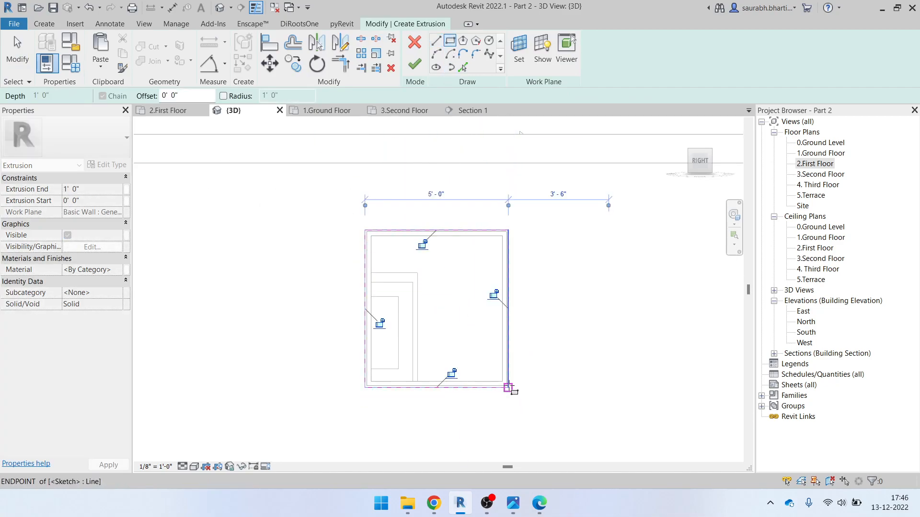
pyautogui.write('3"')
pyautogui.click(365, 233)
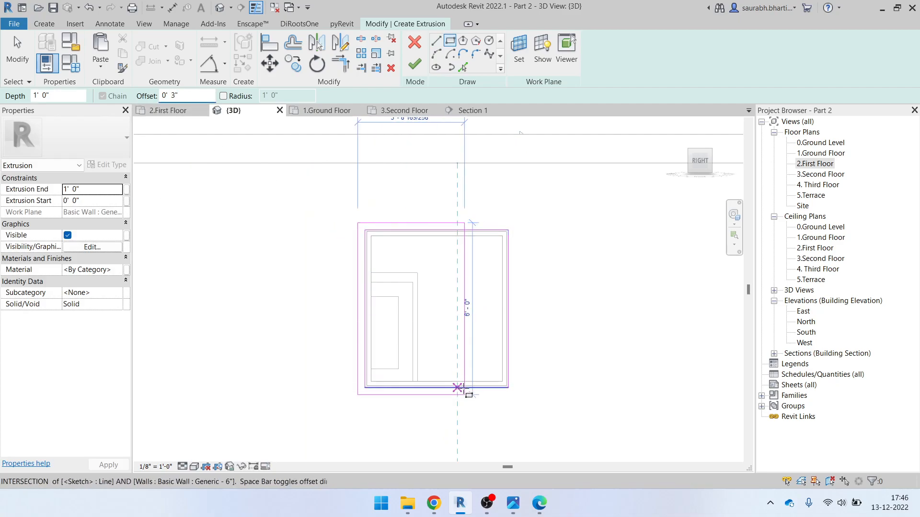
pyautogui.click(504, 386)
pyautogui.scroll(-2, 387, 234)
pyautogui.moveTo(440, 354)
pyautogui.mouseDown(button='middle')
pyautogui.moveTo(358, 244)
pyautogui.moveTo(433, 290)
pyautogui.mouseUp(button='middle')
pyautogui.press('Escape')
# Copy the two upper-window outlines (CO) down toward the lower right-side window
pyautogui.moveTo(346, 168); pyautogui.dragTo(497, 328)
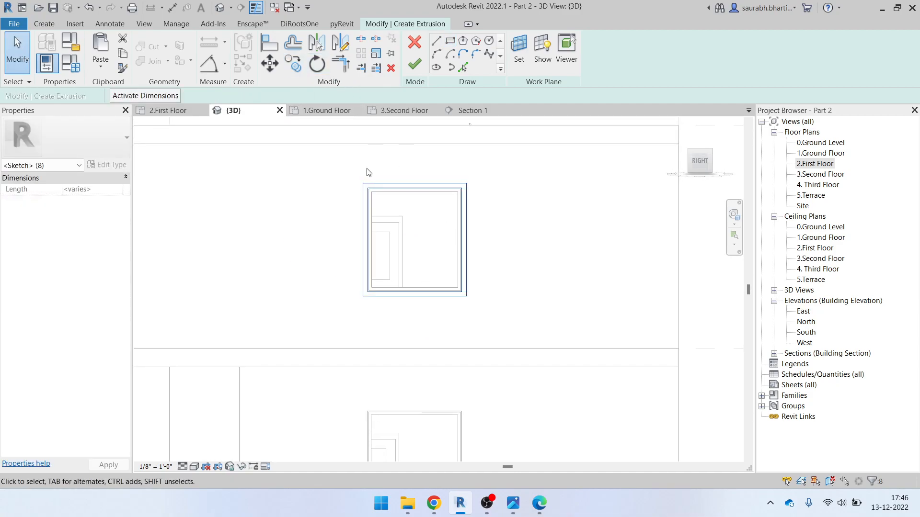
pyautogui.scroll(5, 367, 171)
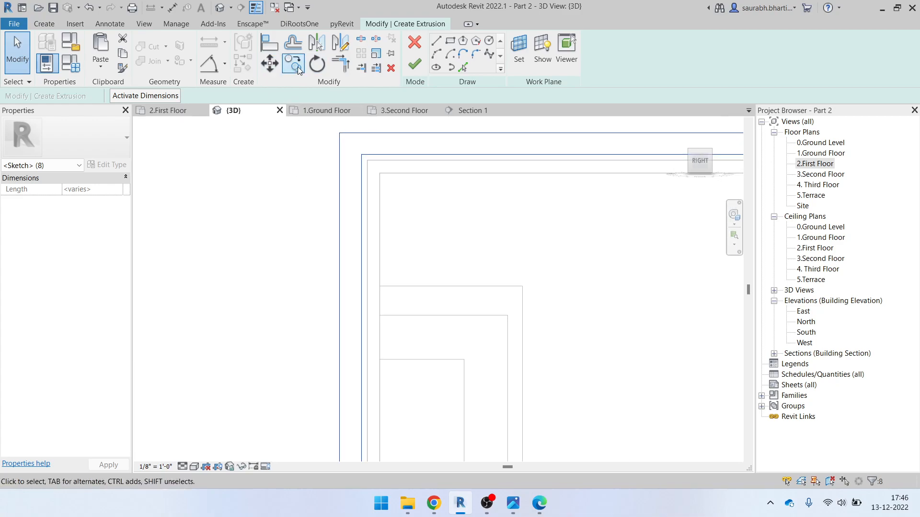
pyautogui.scroll(3, 389, 208)
pyautogui.press('c')
pyautogui.press('o')
pyautogui.scroll(-4, 364, 168)
pyautogui.scroll(3, 402, 366)
pyautogui.scroll(4, 369, 335)
pyautogui.scroll(3, 352, 287)
pyautogui.scroll(2, 322, 230)
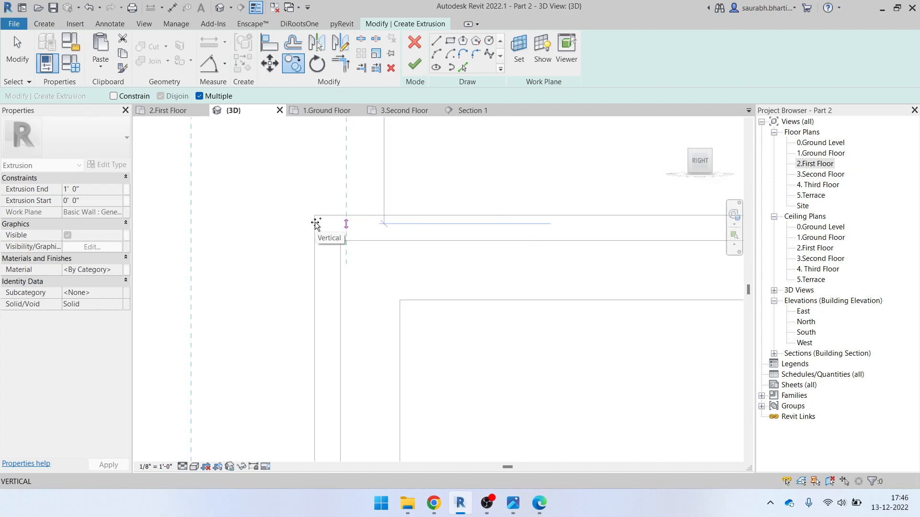
pyautogui.click(314, 216)
pyautogui.scroll(-3, 323, 227)
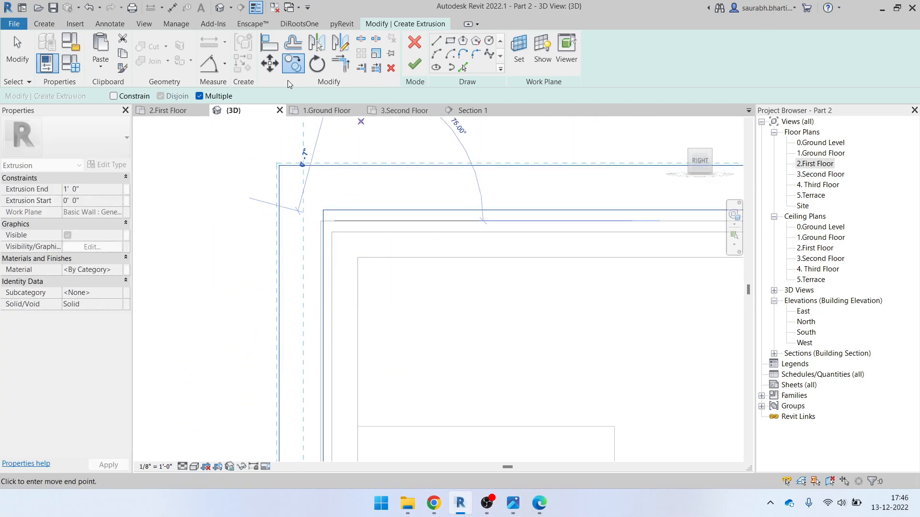
pyautogui.scroll(3, 338, 256)
pyautogui.click(312, 174)
pyautogui.click(309, 194)
pyautogui.scroll(-4, 322, 207)
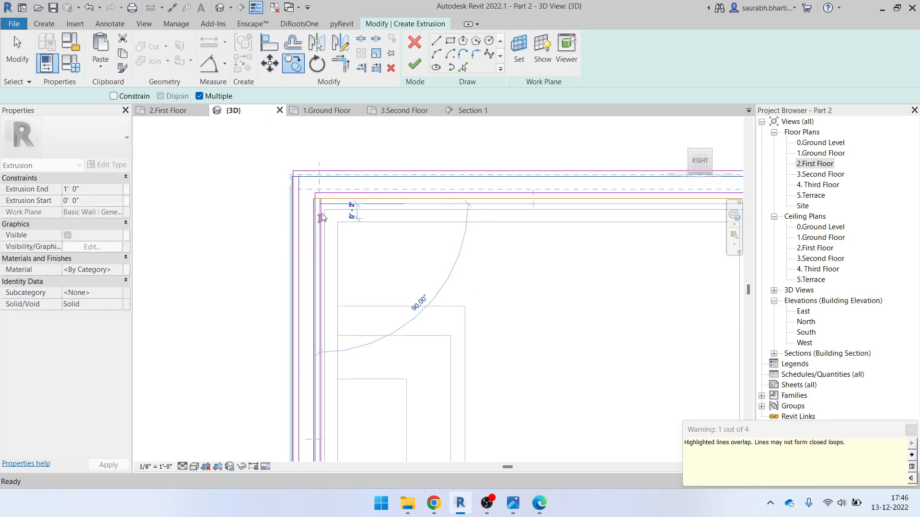
pyautogui.press('Escape')
# Delete the unwanted duplicate outlines
pyautogui.scroll(5, 376, 264)
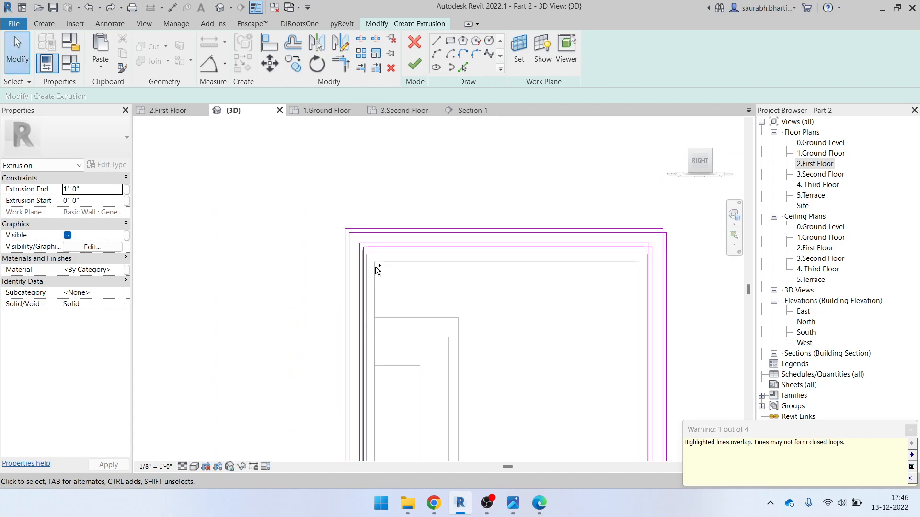
pyautogui.scroll(-6, 335, 229)
pyautogui.scroll(3, 374, 246)
pyautogui.scroll(-2, 316, 232)
pyautogui.moveTo(278, 203)
pyautogui.mouseDown()
pyautogui.moveTo(515, 474)
pyautogui.moveTo(507, 425)
pyautogui.mouseUp()
pyautogui.press('Delete')
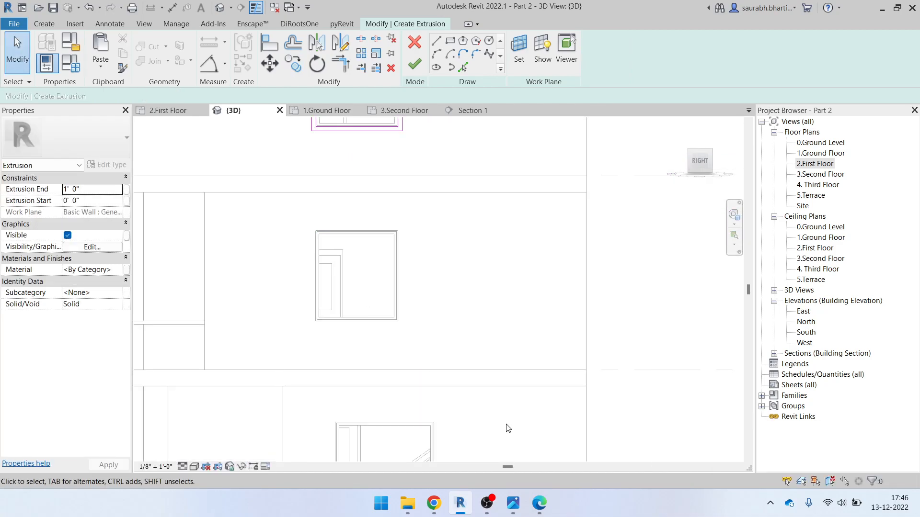
# Select the eight outline lines for another copy, then cancel it and clear the selection
pyautogui.scroll(-4, 508, 424)
pyautogui.scroll(3, 471, 293)
pyautogui.moveTo(418, 256); pyautogui.dragTo(539, 349)
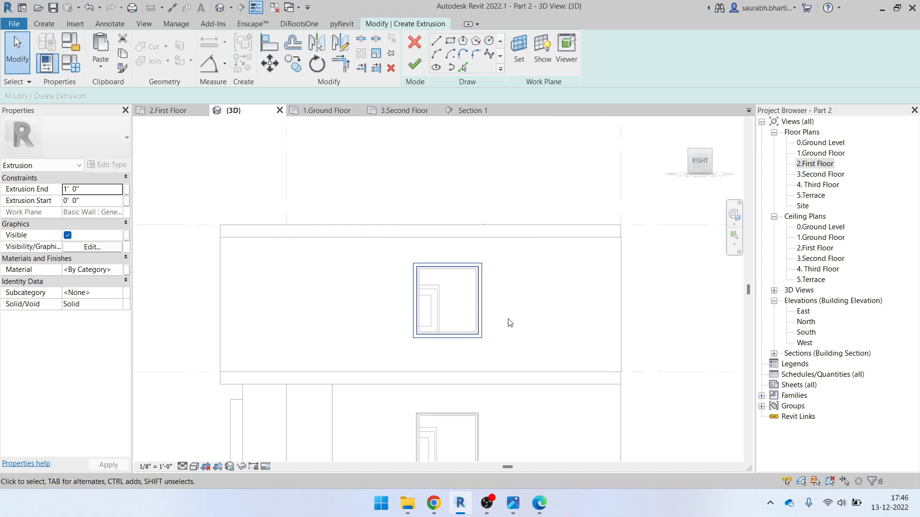
pyautogui.click(294, 64)
pyautogui.scroll(5, 483, 255)
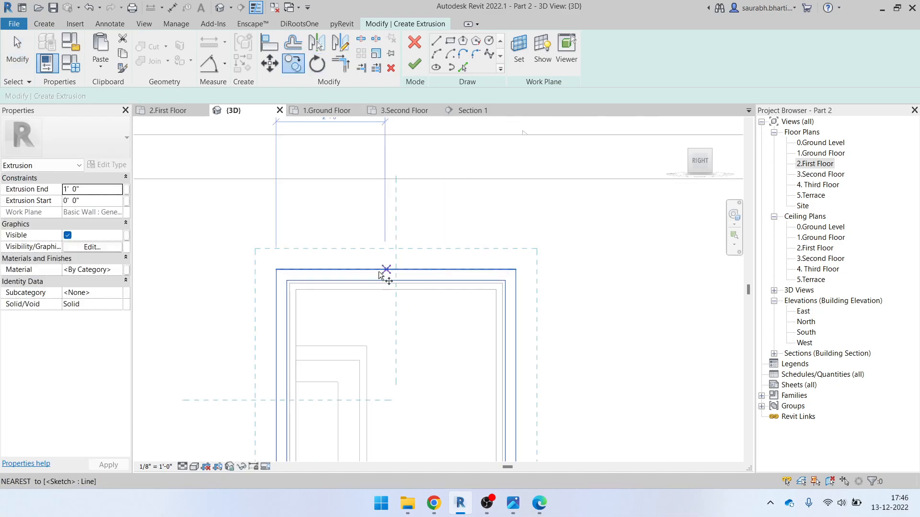
pyautogui.scroll(-3, 358, 336)
pyautogui.moveTo(413, 405); pyautogui.dragTo(397, 138, button='middle')
pyautogui.scroll(-3, 417, 203)
pyautogui.scroll(6, 368, 374)
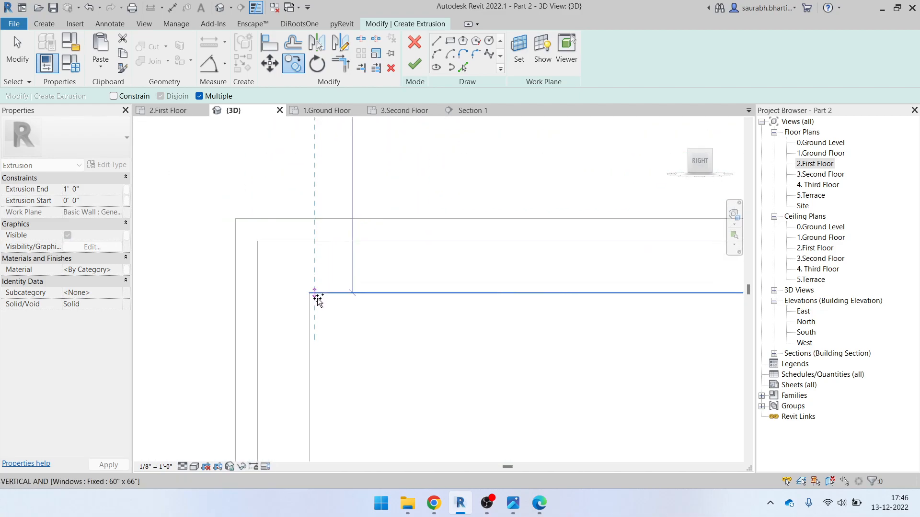
pyautogui.scroll(3, 311, 293)
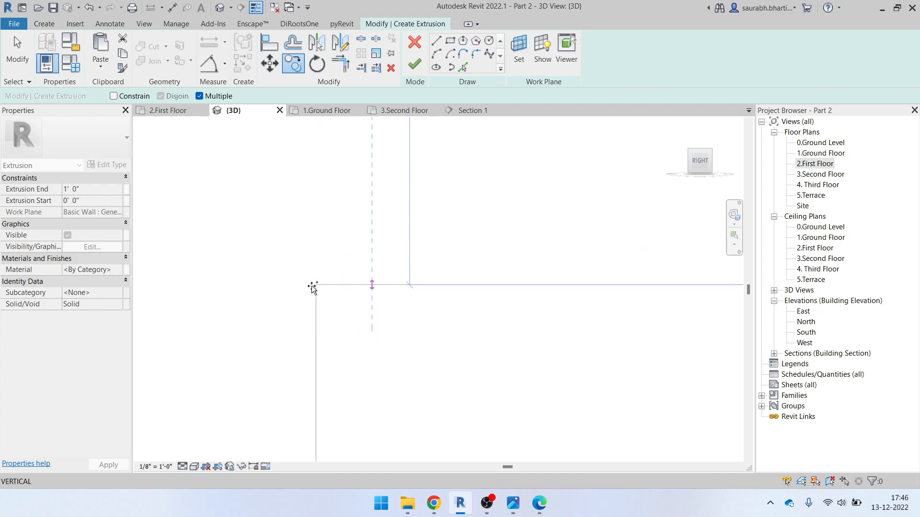
pyautogui.scroll(-5, 318, 288)
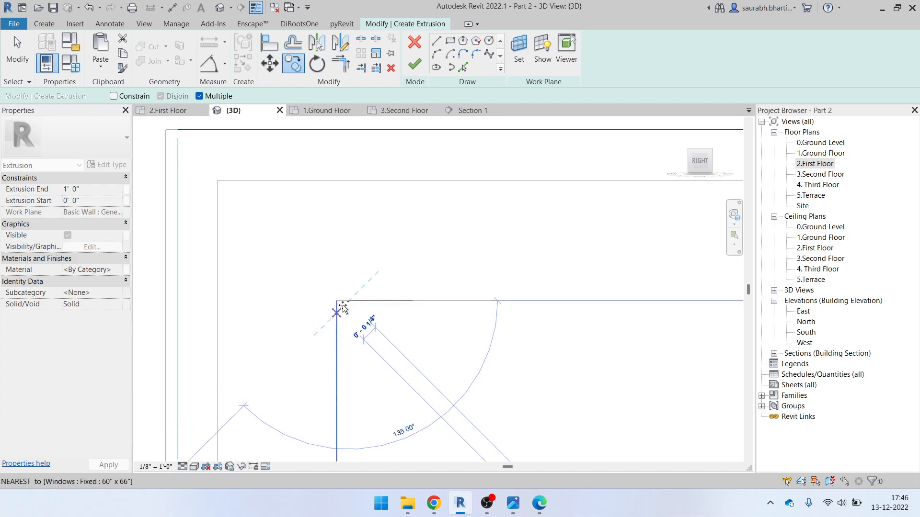
pyautogui.press('Escape')
pyautogui.press('Escape')
pyautogui.scroll(-5, 405, 263)
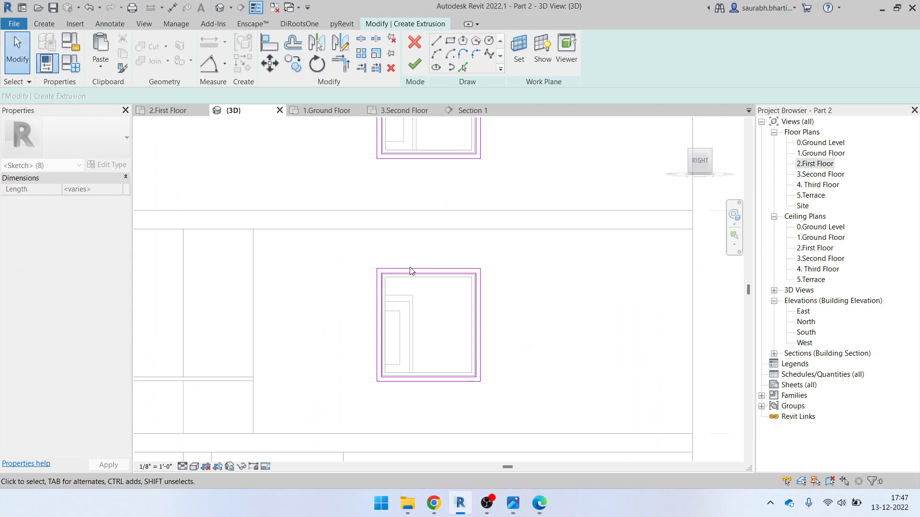
# Finish the sketch and Generic Models 2, then orbit to check the 1' 0" frames on both windows
pyautogui.click(413, 67)
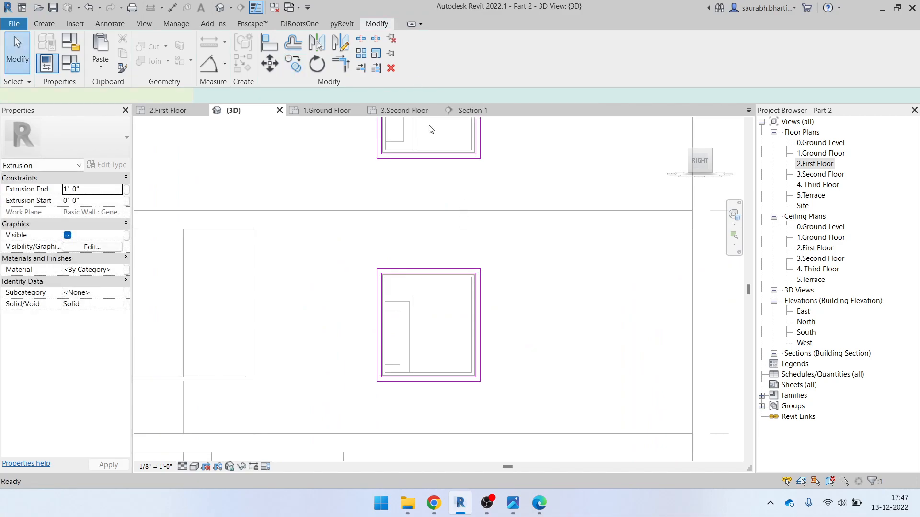
pyautogui.moveTo(482, 242)
pyautogui.keyDown('shift'); pyautogui.mouseDown(button='middle')
pyautogui.moveTo(520, 344)
pyautogui.moveTo(458, 371)
pyautogui.mouseUp(button='middle'); pyautogui.keyUp('shift')
pyautogui.click(458, 371)
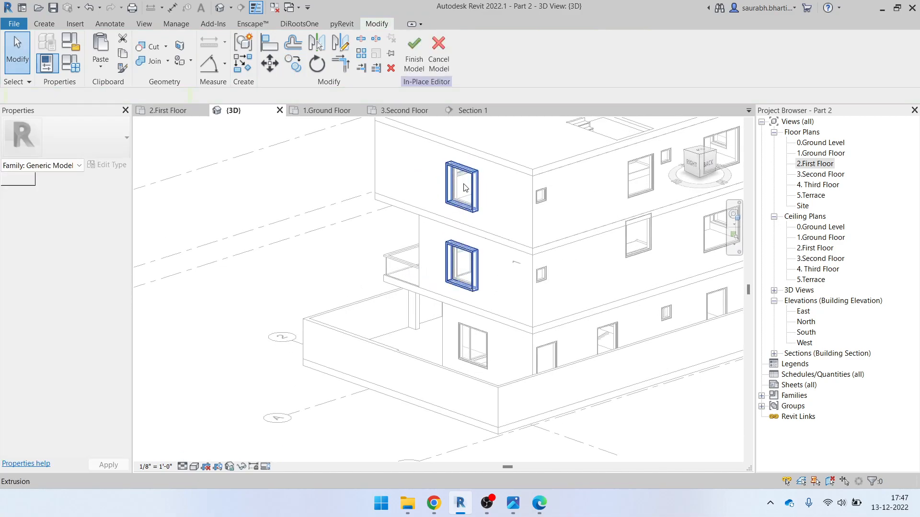
pyautogui.click(413, 67)
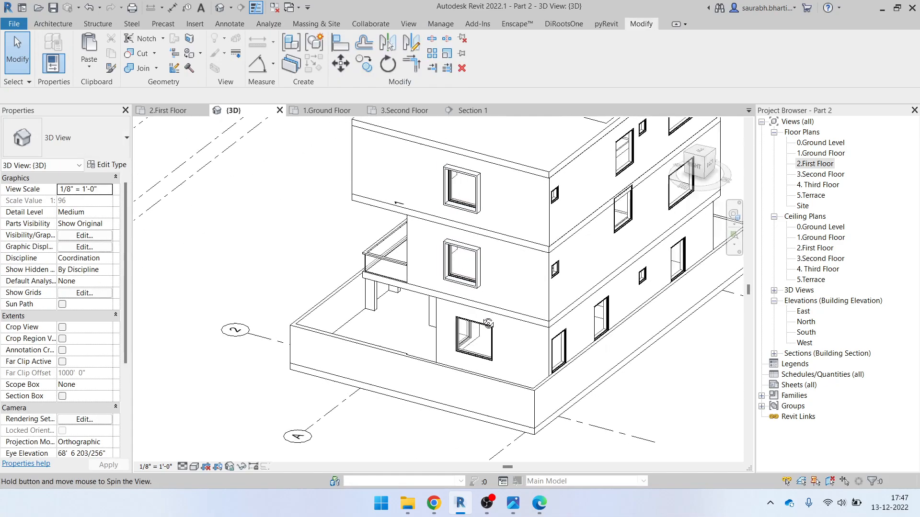
pyautogui.keyDown('shift'); pyautogui.moveTo(431, 268); pyautogui.dragTo(479, 331, button='middle'); pyautogui.keyUp('shift')
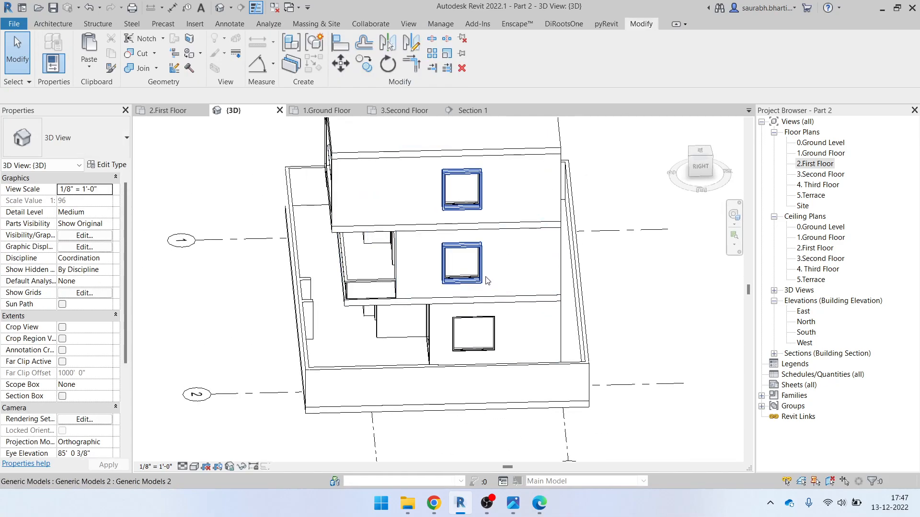
pyautogui.keyDown('shift'); pyautogui.moveTo(445, 296); pyautogui.dragTo(402, 356, button='middle'); pyautogui.keyUp('shift')
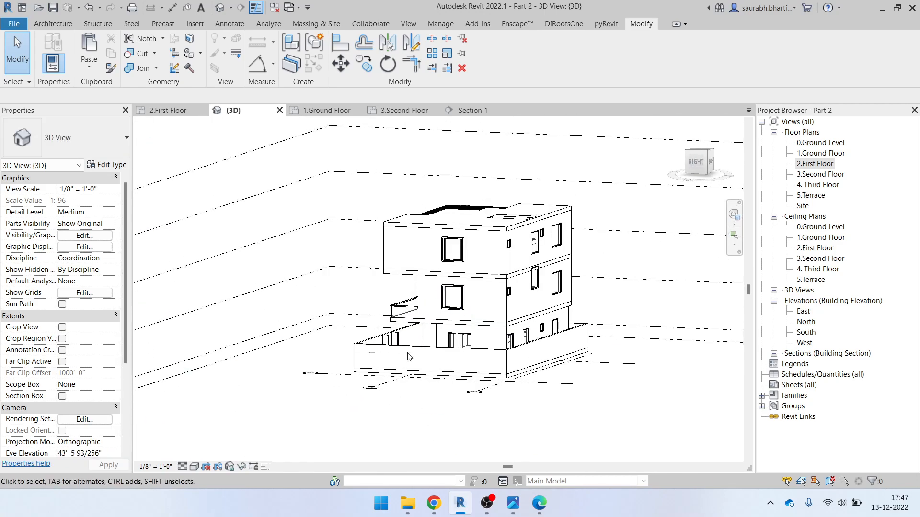
pyautogui.keyDown('shift'); pyautogui.moveTo(474, 349); pyautogui.dragTo(502, 516, button='middle'); pyautogui.keyUp('shift')
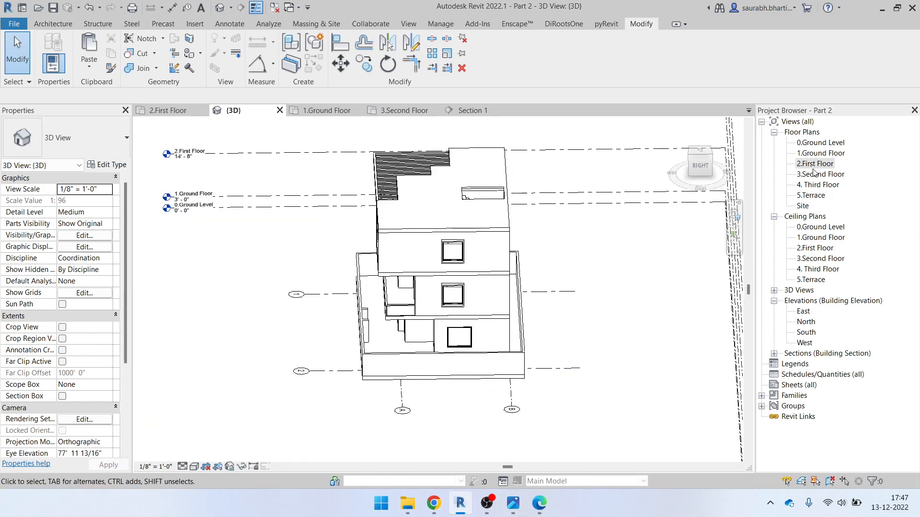
pyautogui.doubleClick(813, 154)
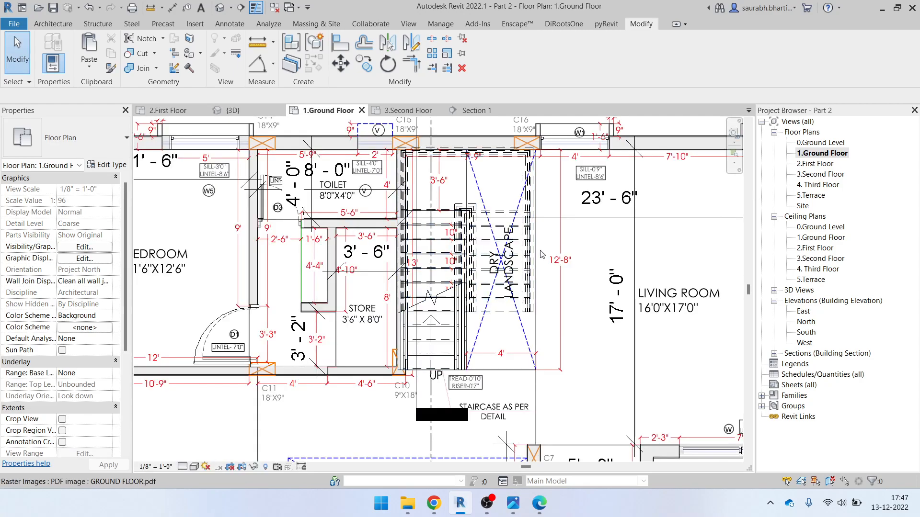
pyautogui.scroll(5, 315, 125)
pyautogui.scroll(-5, 315, 126)
pyautogui.scroll(4, 431, 259)
pyautogui.scroll(4, 431, 259)
pyautogui.scroll(-4, 470, 286)
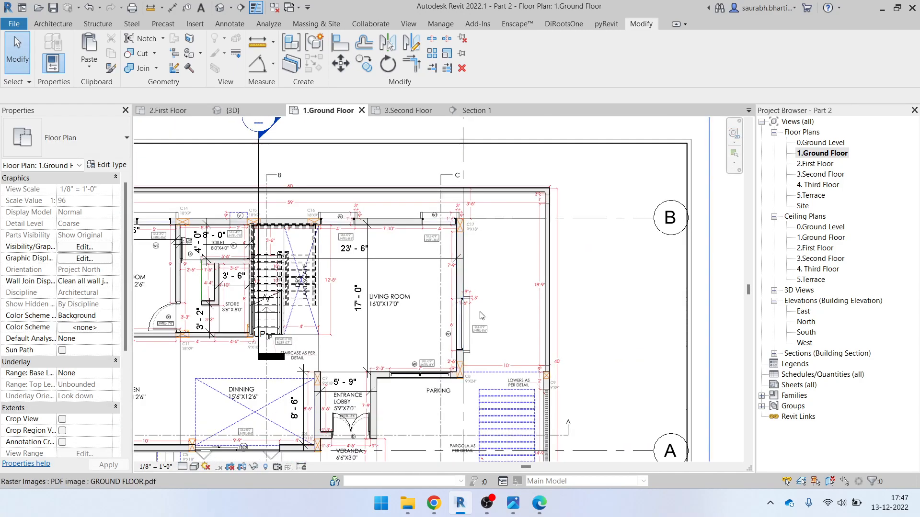
pyautogui.scroll(2, 477, 381)
pyautogui.scroll(-5, 483, 275)
pyautogui.scroll(3, 360, 317)
pyautogui.scroll(3, 314, 300)
pyautogui.scroll(1, 266, 431)
pyautogui.moveTo(266, 431); pyautogui.dragTo(358, 265, button='middle')
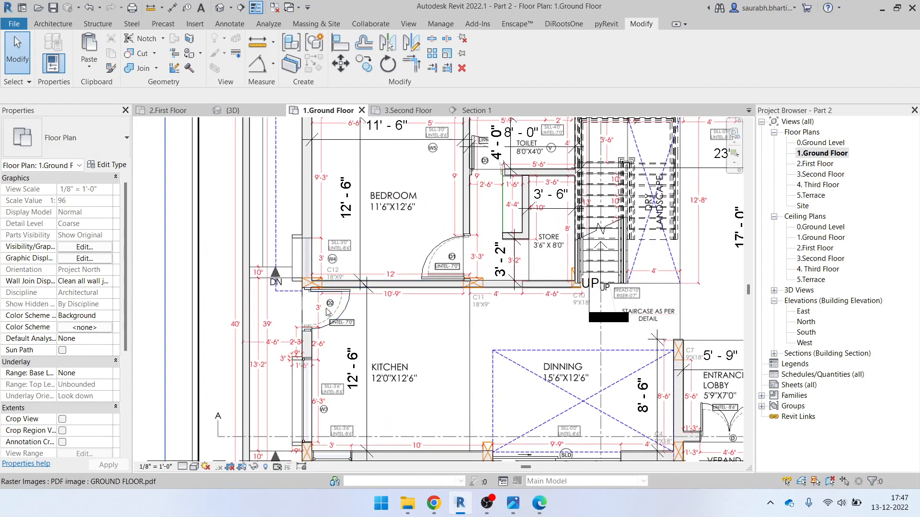
pyautogui.scroll(3, 306, 252)
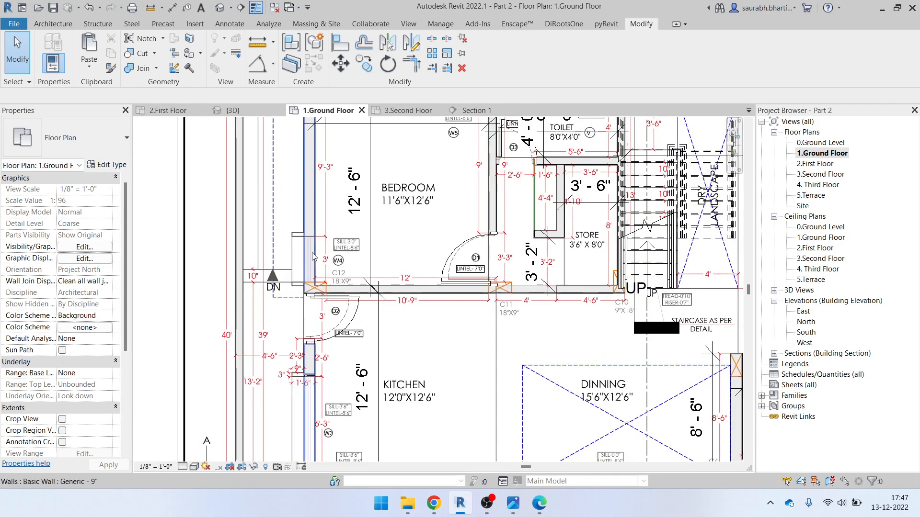
pyautogui.scroll(-3, 308, 249)
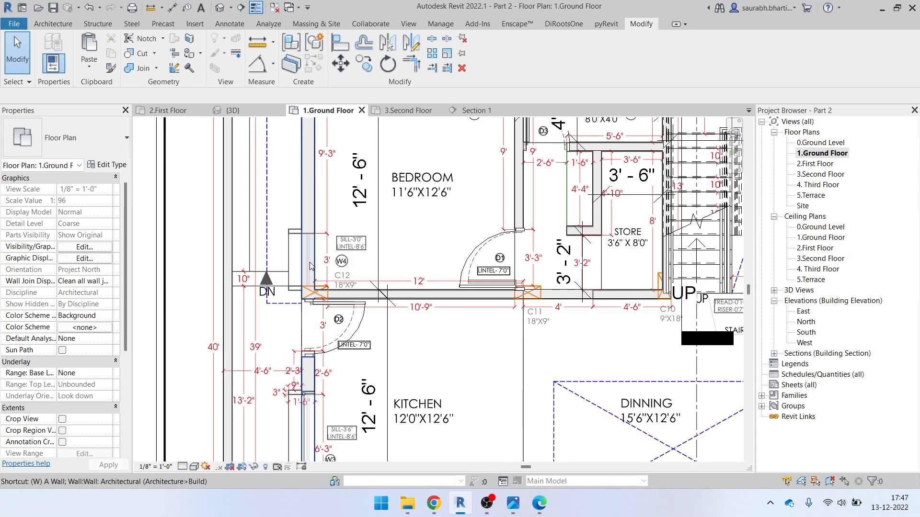
pyautogui.press('w')
pyautogui.press('n')
pyautogui.click(72, 139)
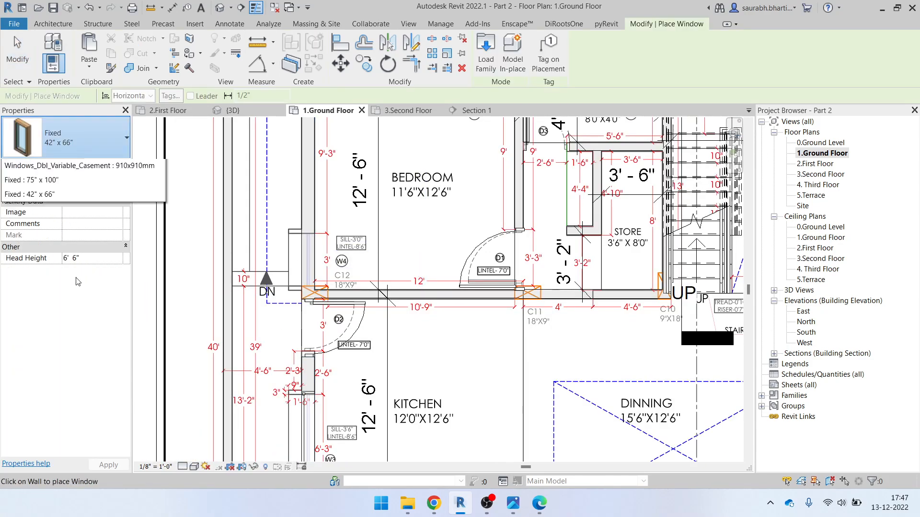
pyautogui.click(43, 305)
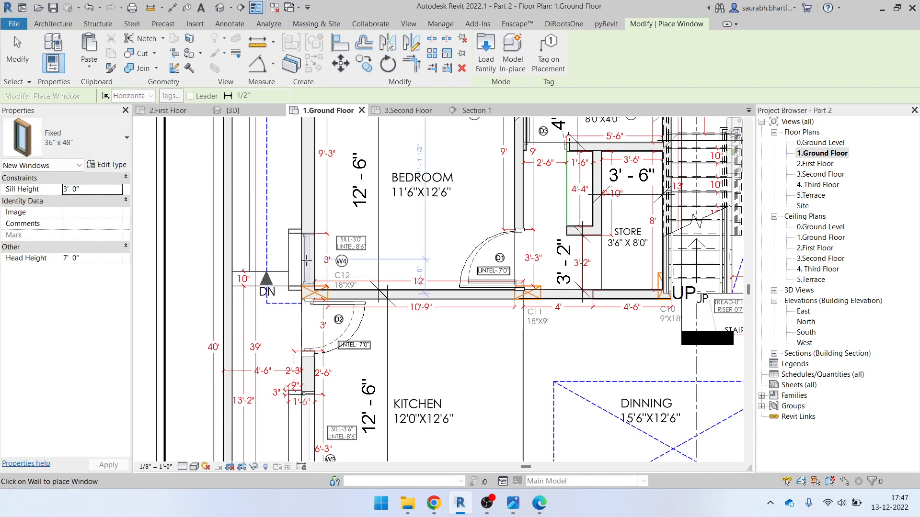
pyautogui.scroll(-9, 338, 292)
pyautogui.scroll(7, 381, 254)
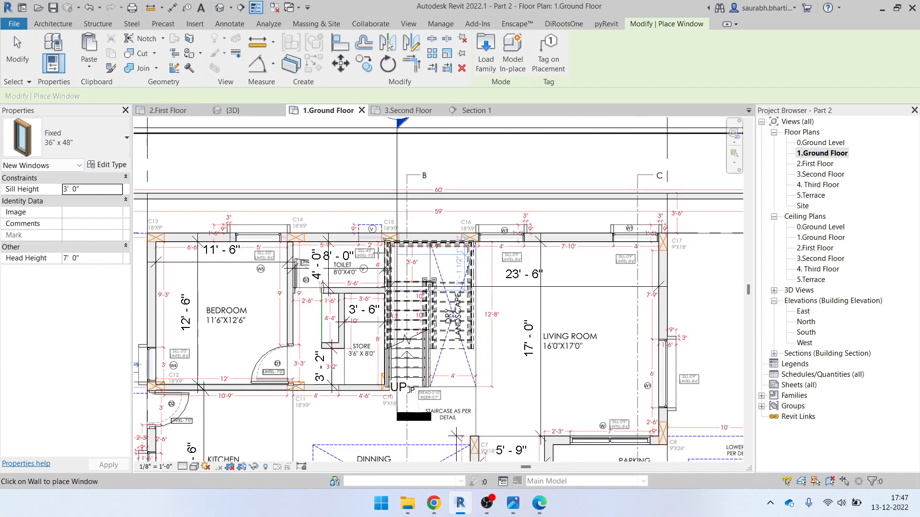
pyautogui.scroll(3, 378, 253)
pyautogui.scroll(-2, 367, 224)
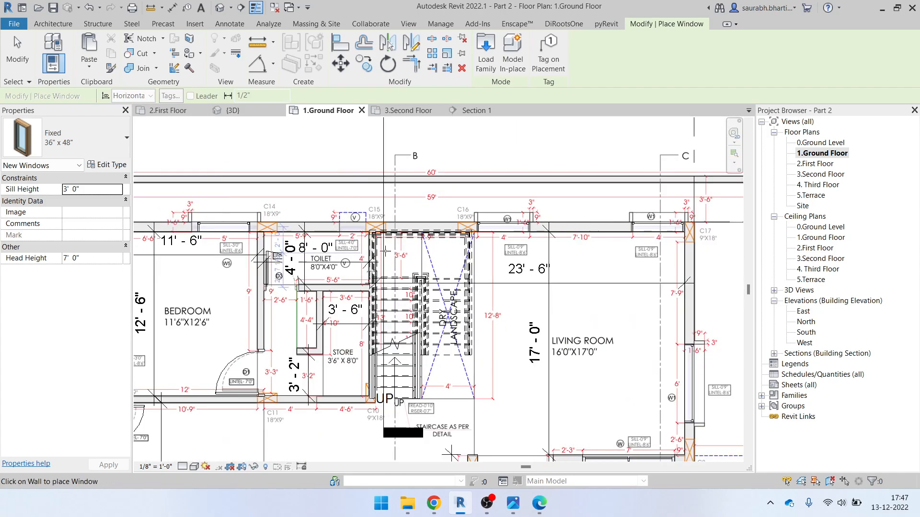
pyautogui.press('Escape')
# Return to the 3D view and inspect the ground- and first-floor windows on the left side
pyautogui.click(220, 7)
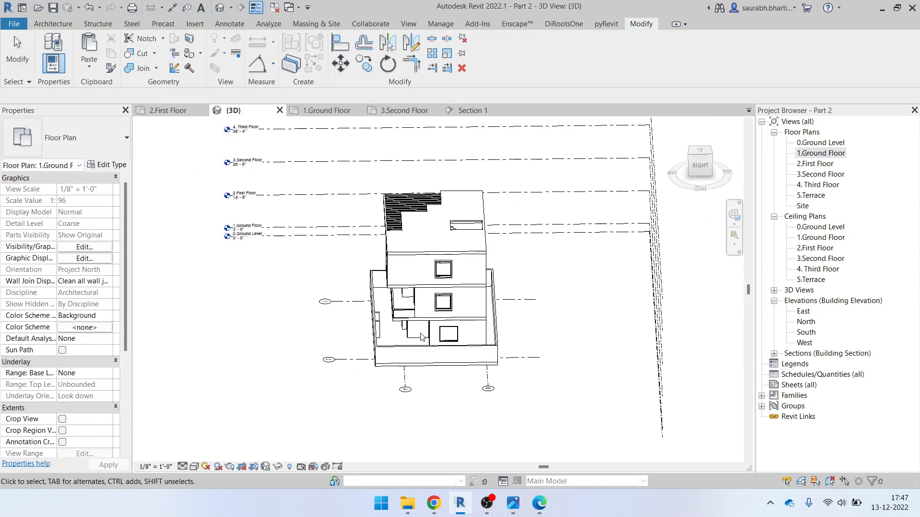
pyautogui.keyDown('shift'); pyautogui.moveTo(556, 309); pyautogui.dragTo(428, 375, button='middle'); pyautogui.keyUp('shift')
pyautogui.scroll(5, 428, 375)
pyautogui.scroll(-3, 428, 375)
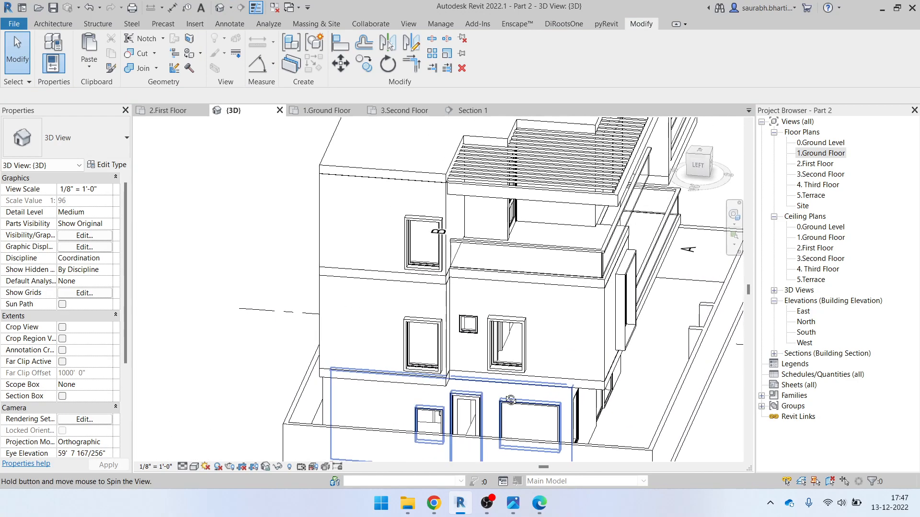
pyautogui.click(436, 423)
pyautogui.scroll(-3, 401, 362)
pyautogui.keyDown('shift'); pyautogui.moveTo(401, 362); pyautogui.dragTo(574, 402, button='middle'); pyautogui.keyUp('shift')
pyautogui.click(589, 369)
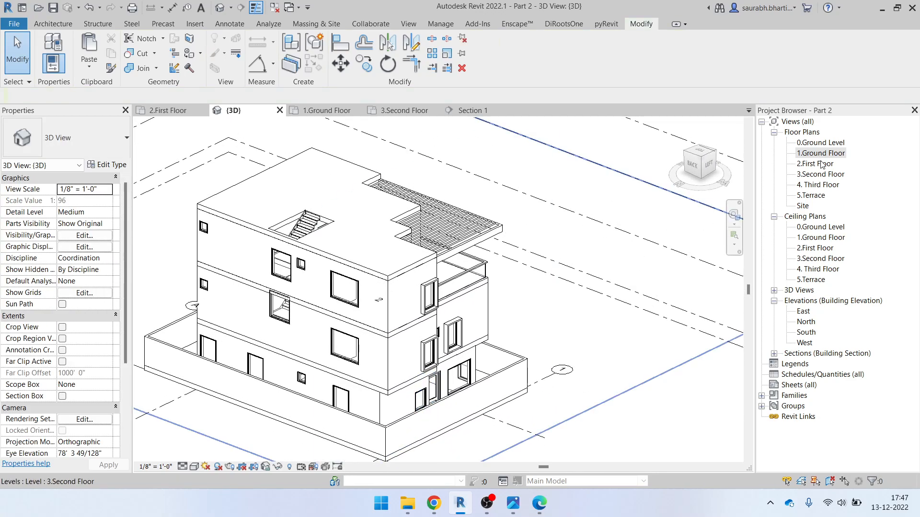
pyautogui.click(285, 318)
pyautogui.keyDown('shift'); pyautogui.moveTo(286, 321); pyautogui.dragTo(130, 228, button='middle'); pyautogui.keyUp('shift')
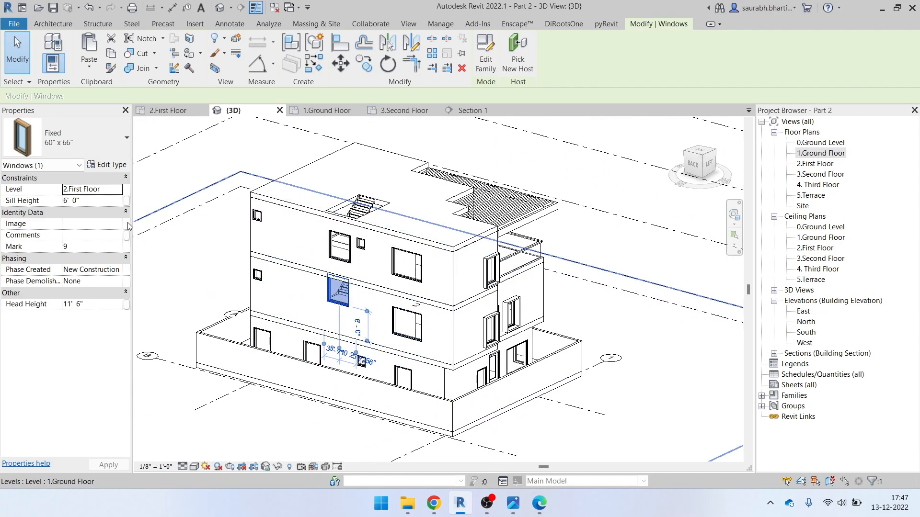
pyautogui.click(115, 204)
pyautogui.click(325, 314)
pyautogui.scroll(2, 325, 312)
pyautogui.keyDown('shift'); pyautogui.moveTo(330, 314); pyautogui.dragTo(499, 351, button='middle'); pyautogui.keyUp('shift')
# Start and cancel Align (AL), then select the first-floor 60" x 66" staircase window
pyautogui.press('l')
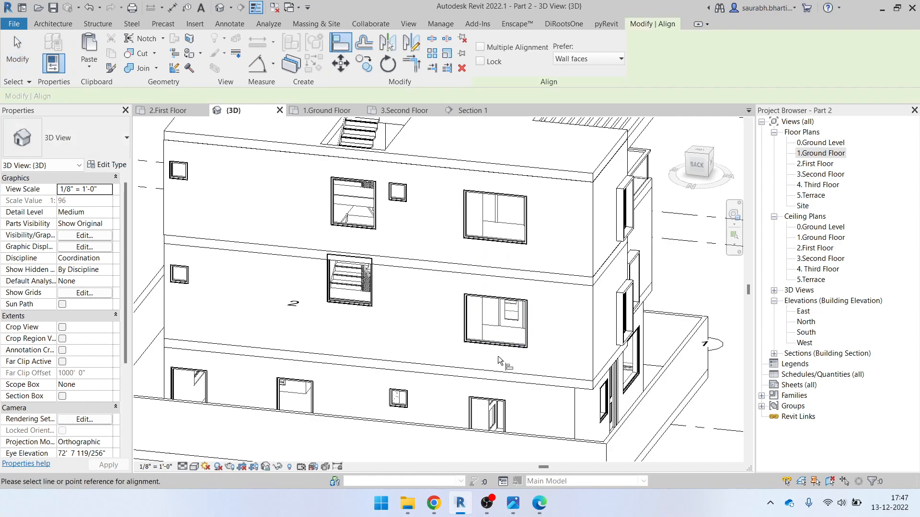
pyautogui.scroll(4, 498, 357)
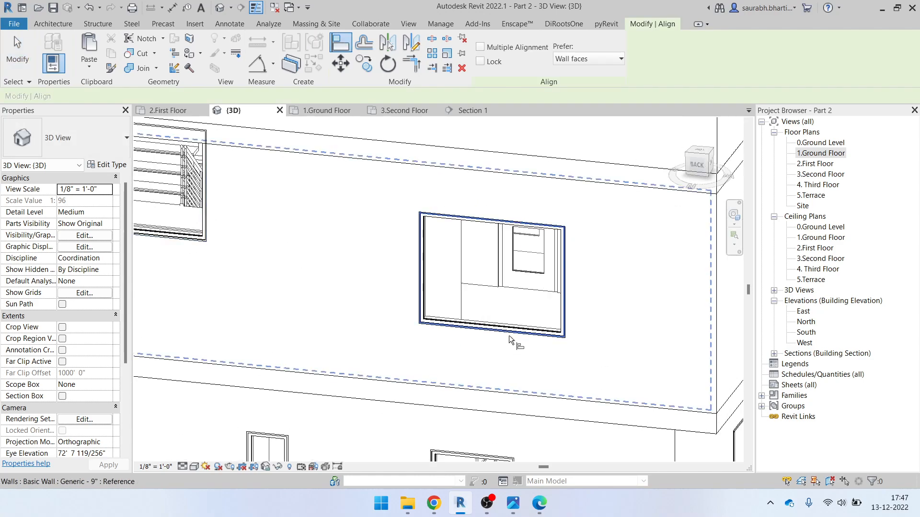
pyautogui.scroll(-3, 509, 335)
pyautogui.press('Escape')
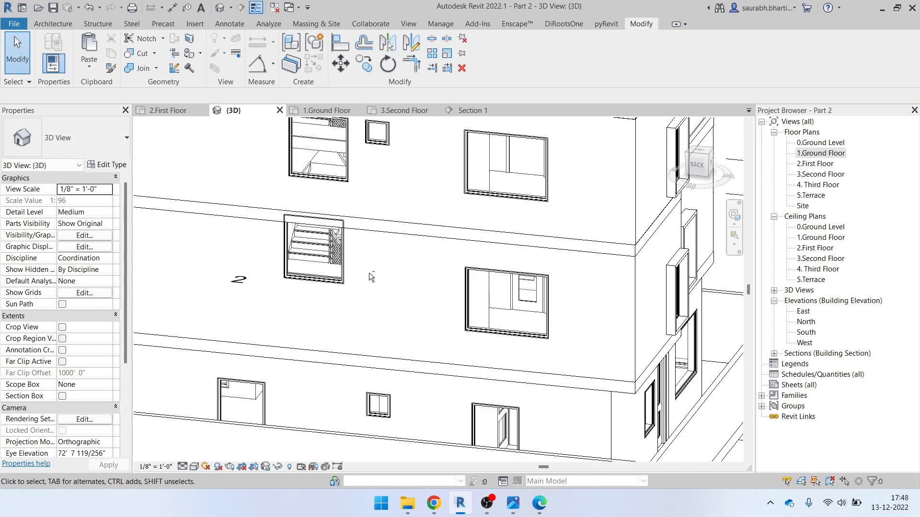
pyautogui.keyDown('shift'); pyautogui.moveTo(369, 272); pyautogui.dragTo(375, 244, button='middle'); pyautogui.keyUp('shift')
pyautogui.click(339, 239)
pyautogui.keyDown('shift'); pyautogui.moveTo(395, 326); pyautogui.dragTo(361, 253, button='middle'); pyautogui.keyUp('shift')
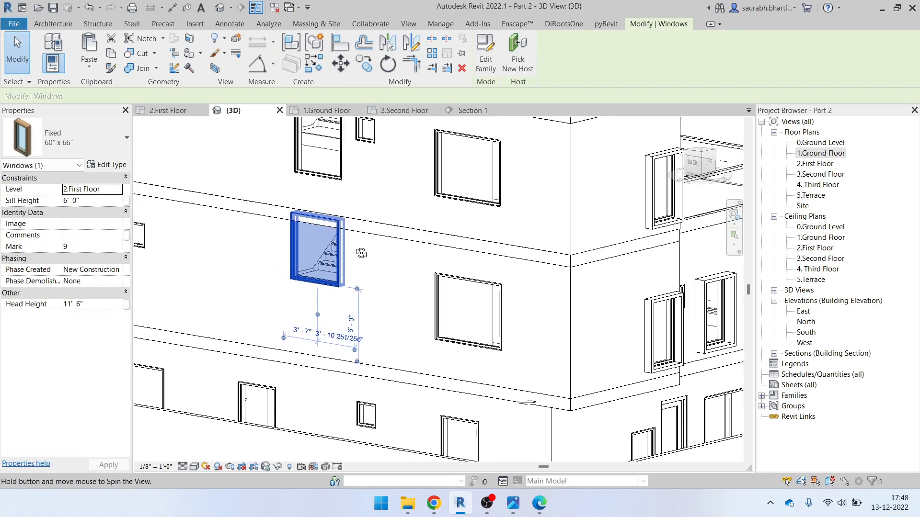
# Duplicate the window's type as a new type named 60" x 48"
pyautogui.click(109, 164)
pyautogui.click(687, 74)
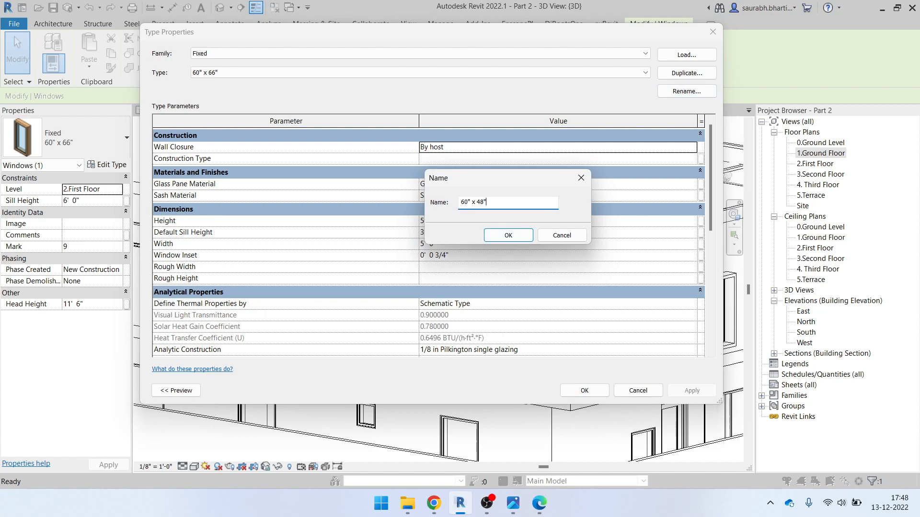
pyautogui.click(521, 238)
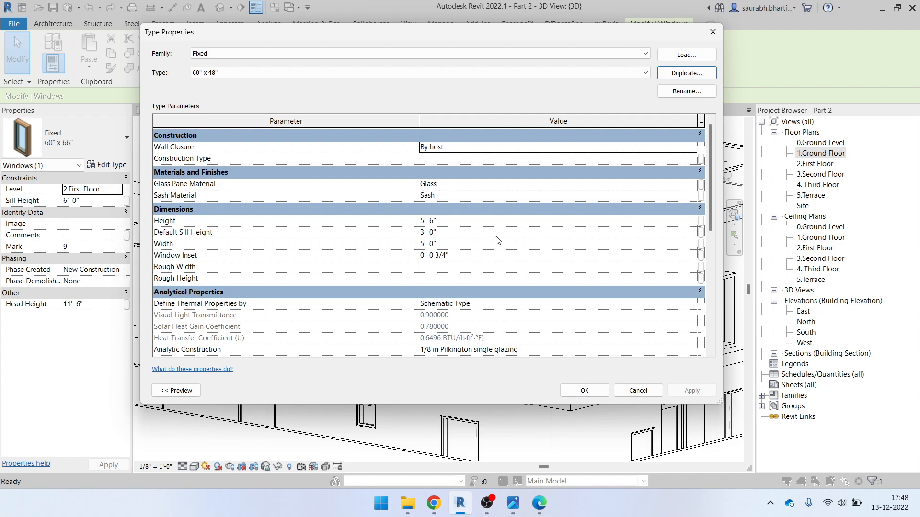
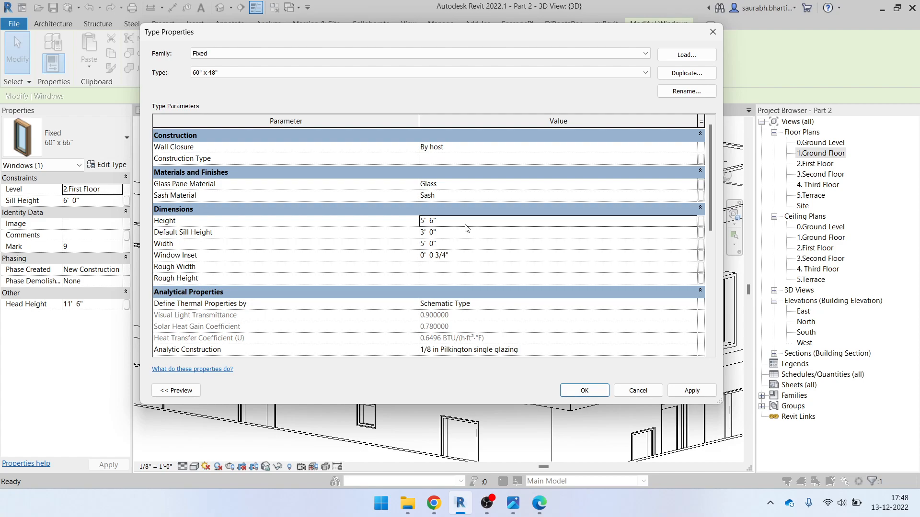
# Confirm the 60" x 48" window type at 4' height and clear the selection
pyautogui.click(585, 391)
pyautogui.scroll(2, 390, 316)
pyautogui.press('Escape')
# Orbit the model and select the front boundary wall
pyautogui.keyDown('shift'); pyautogui.moveTo(391, 316); pyautogui.dragTo(357, 316, button='middle'); pyautogui.keyUp('shift')
pyautogui.moveTo(335, 276)
pyautogui.keyDown('shift'); pyautogui.mouseDown(button='middle')
pyautogui.moveTo(351, 330)
pyautogui.moveTo(332, 288)
pyautogui.mouseUp(button='middle'); pyautogui.keyUp('shift')
pyautogui.scroll(-3, 349, 275)
pyautogui.keyDown('shift'); pyautogui.moveTo(407, 331); pyautogui.dragTo(398, 356, button='middle'); pyautogui.keyUp('shift')
pyautogui.keyDown('shift'); pyautogui.moveTo(387, 313); pyautogui.dragTo(437, 362, button='middle'); pyautogui.keyUp('shift')
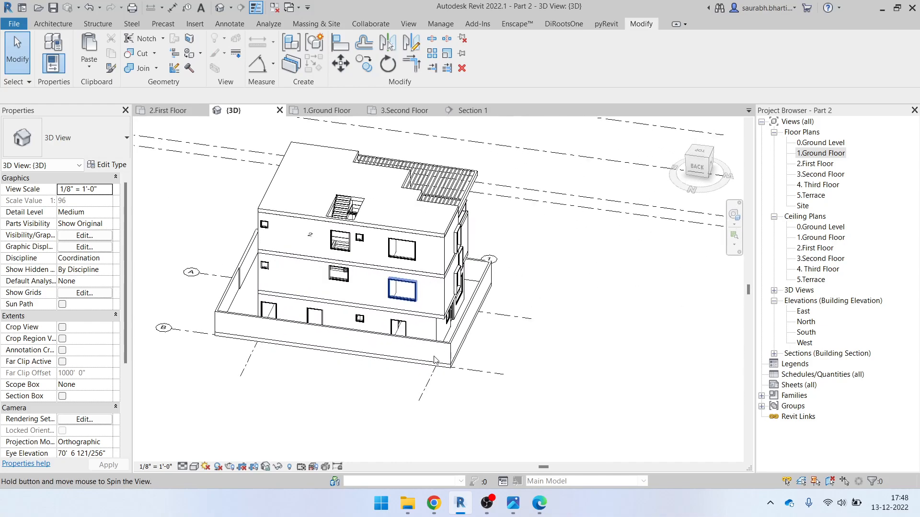
pyautogui.click(401, 341)
# Temporarily hide the boundary wall and view the building from the back
pyautogui.press('h')
pyautogui.press('h')
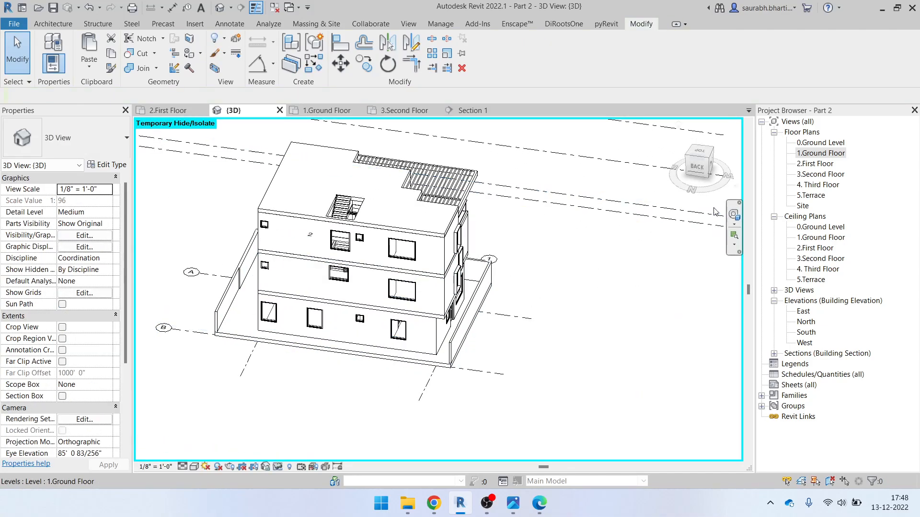
pyautogui.click(697, 166)
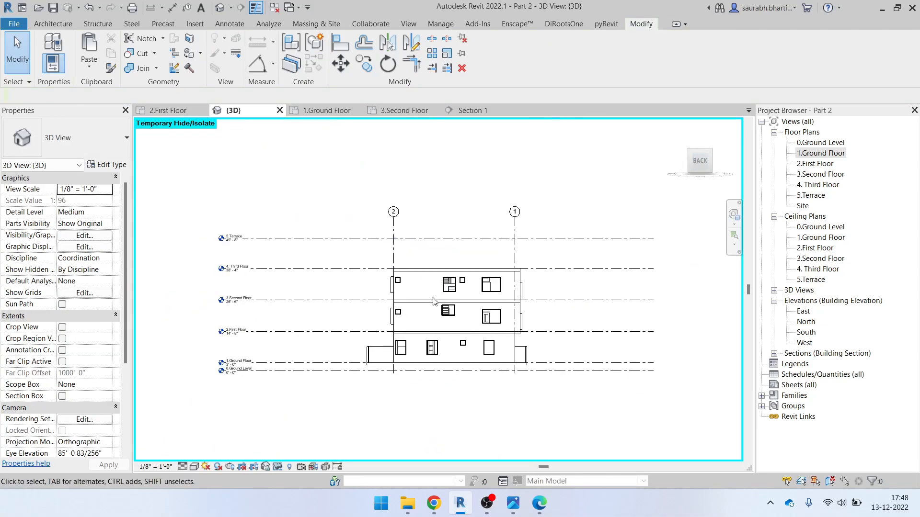
pyautogui.scroll(3, 432, 333)
# Start a Casework in-place model with an extrusion and open its work plane settings
pyautogui.click(53, 24)
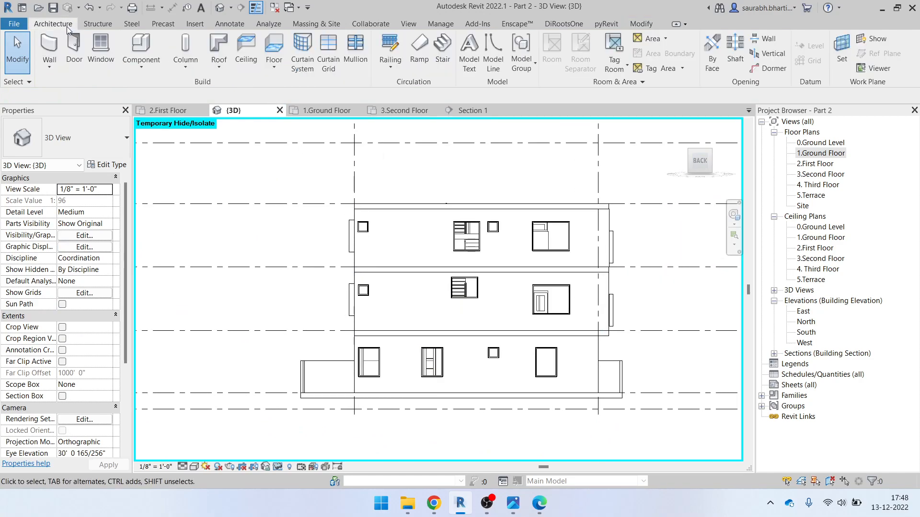
pyautogui.click(150, 64)
pyautogui.click(146, 113)
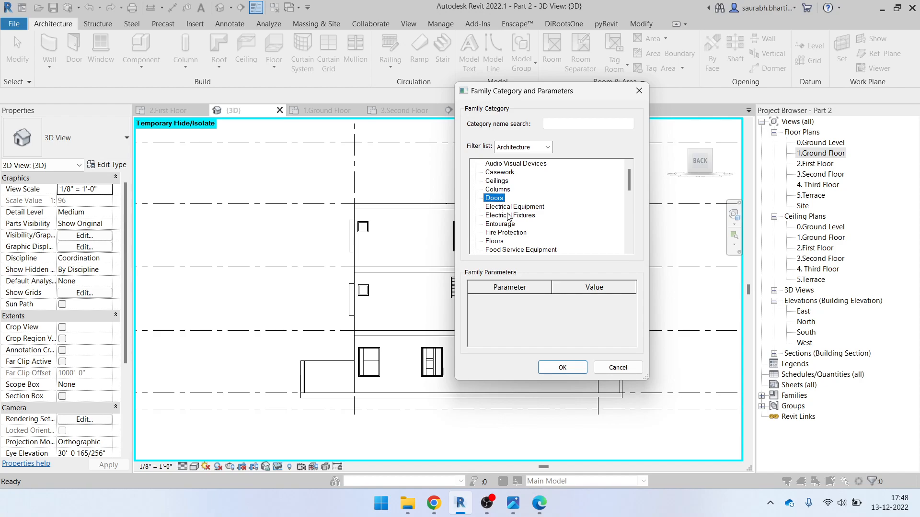
pyautogui.click(562, 368)
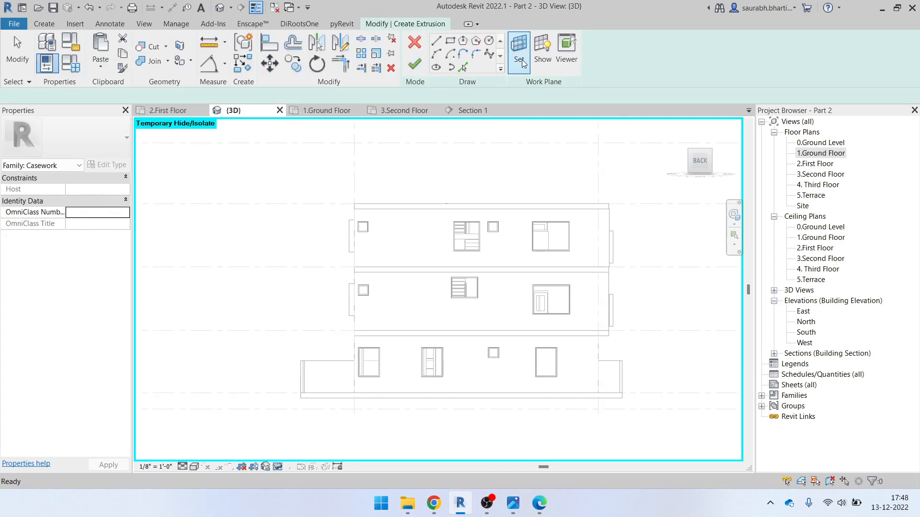
pyautogui.click(519, 48)
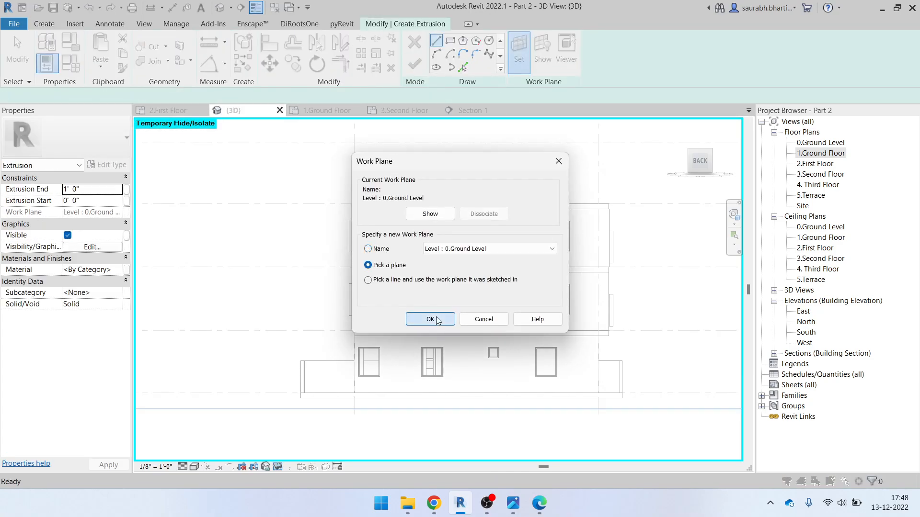
# Set the extrusion's work plane to the back wall face
pyautogui.click(430, 319)
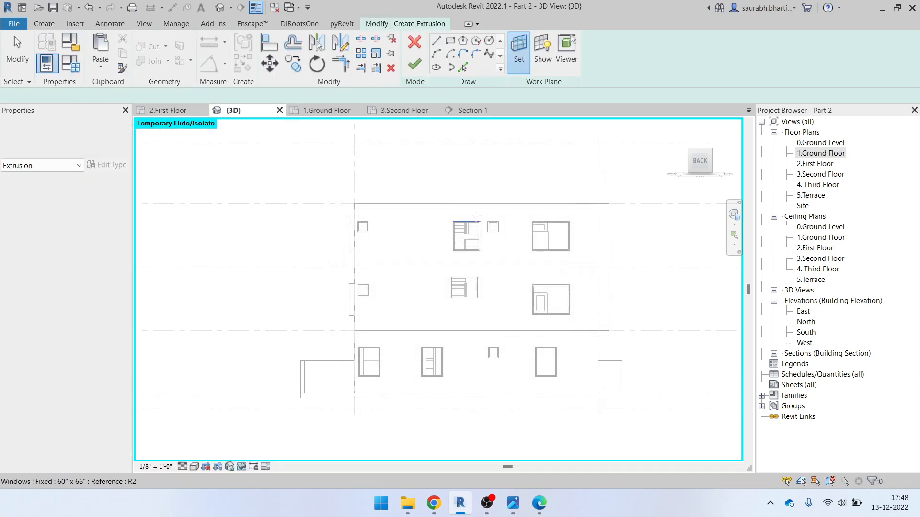
pyautogui.click(361, 313)
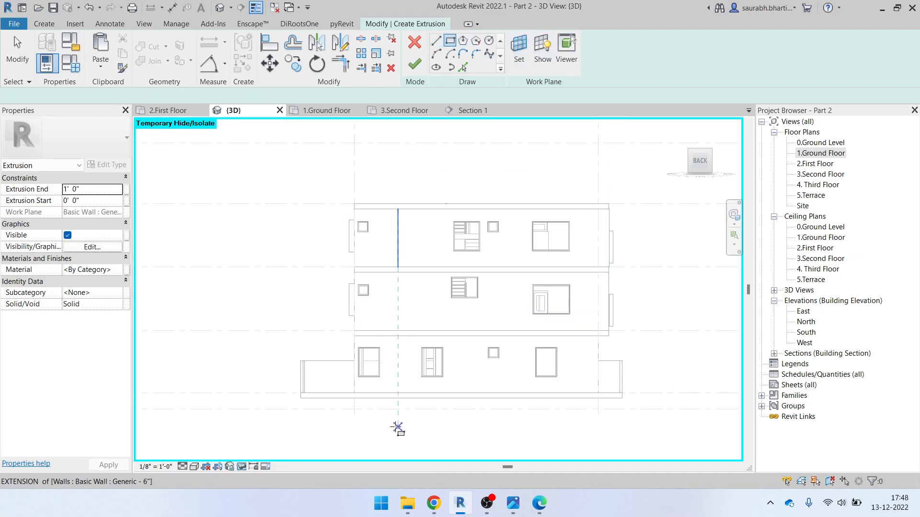
pyautogui.scroll(8, 376, 369)
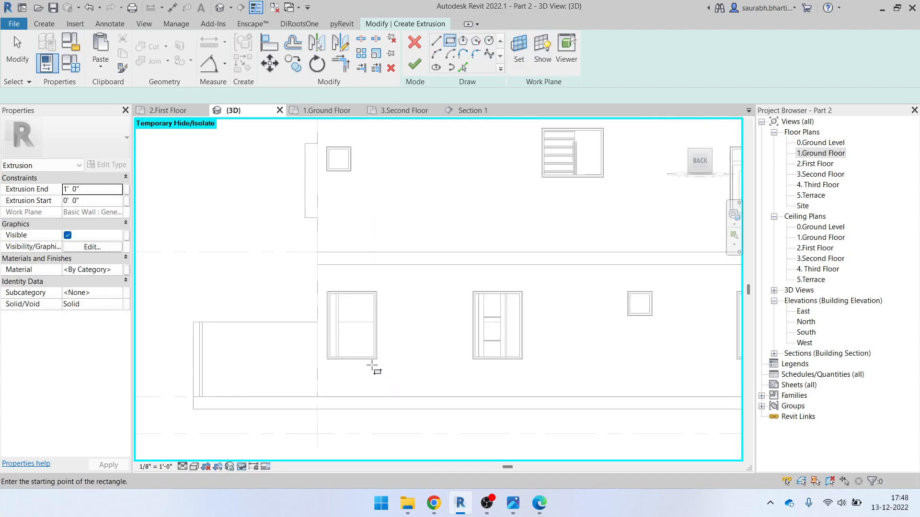
# Draw a 0' 3"-offset rectangle around the first back-facade window
pyautogui.click(312, 267)
pyautogui.press('Escape')
pyautogui.scroll(4, 310, 285)
pyautogui.click(330, 254)
pyautogui.scroll(-4, 474, 382)
pyautogui.scroll(6, 478, 396)
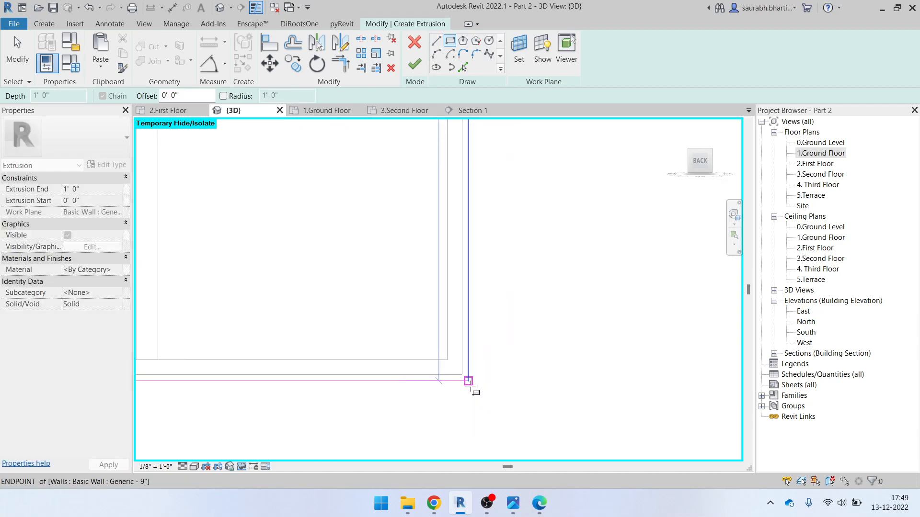
pyautogui.click(468, 381)
pyautogui.scroll(-4, 469, 382)
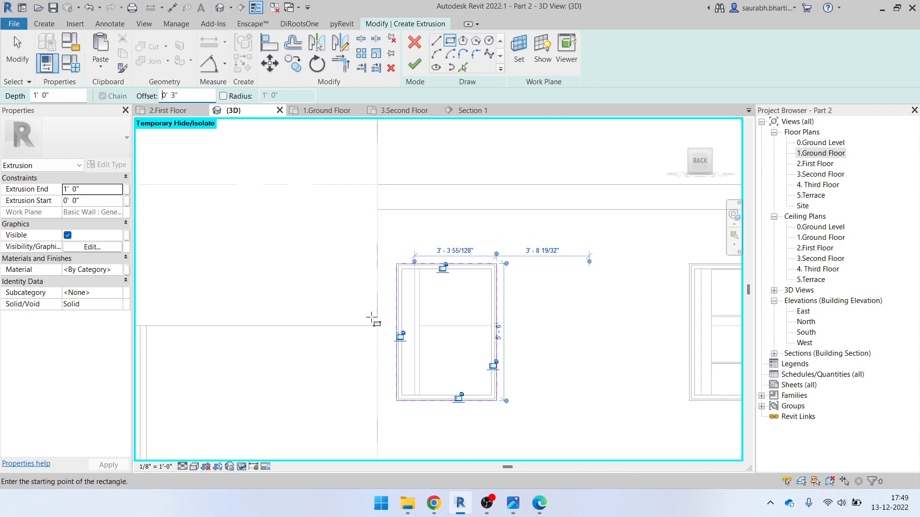
pyautogui.scroll(2, 450, 310)
# Draw offset rectangles around the next window openings
pyautogui.click(369, 240)
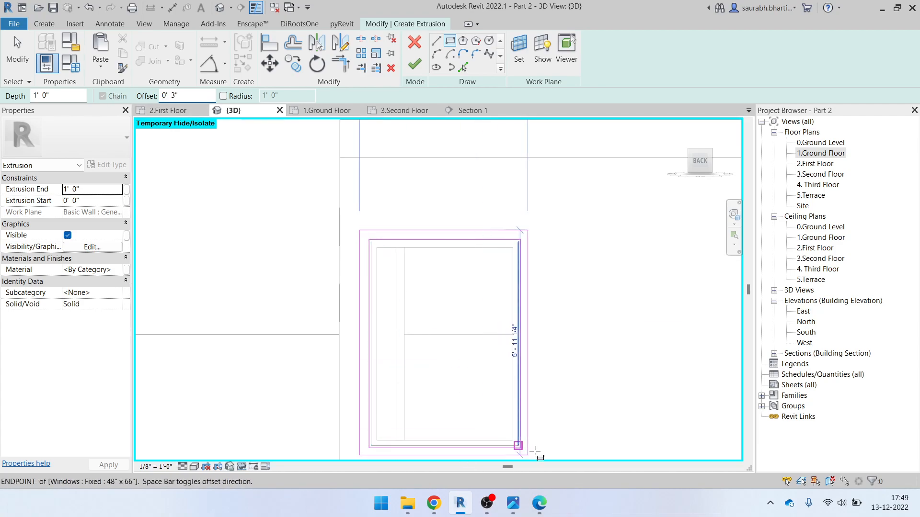
pyautogui.scroll(1, 524, 441)
pyautogui.click(509, 415)
pyautogui.scroll(-5, 508, 415)
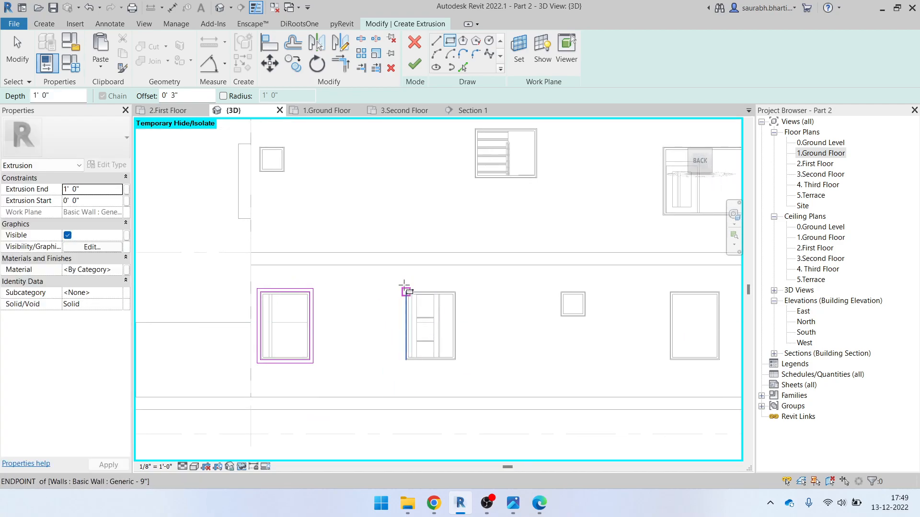
pyautogui.scroll(4, 405, 290)
pyautogui.click(404, 291)
pyautogui.scroll(-2, 489, 366)
pyautogui.moveTo(597, 450); pyautogui.dragTo(521, 339, button='middle')
pyautogui.scroll(2, 489, 371)
pyautogui.click(463, 355)
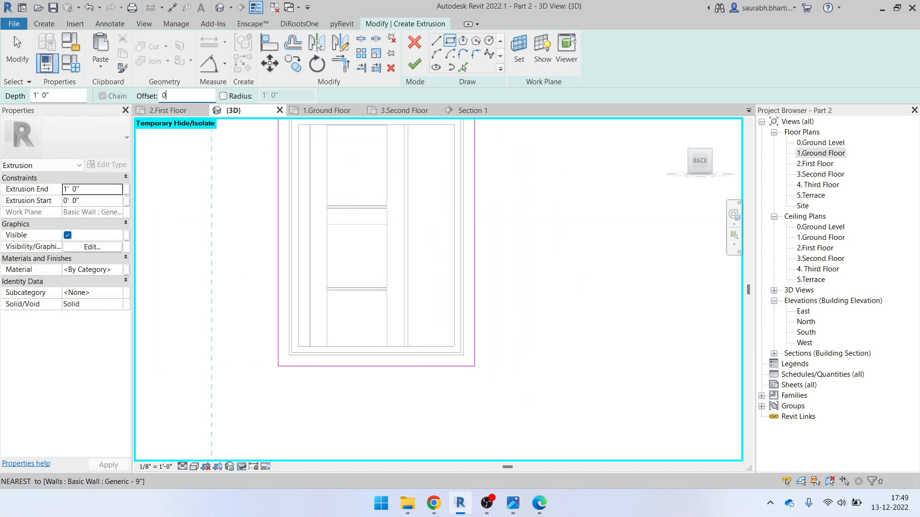
# Outline the next opening with an offset rectangle
pyautogui.scroll(4, 366, 329)
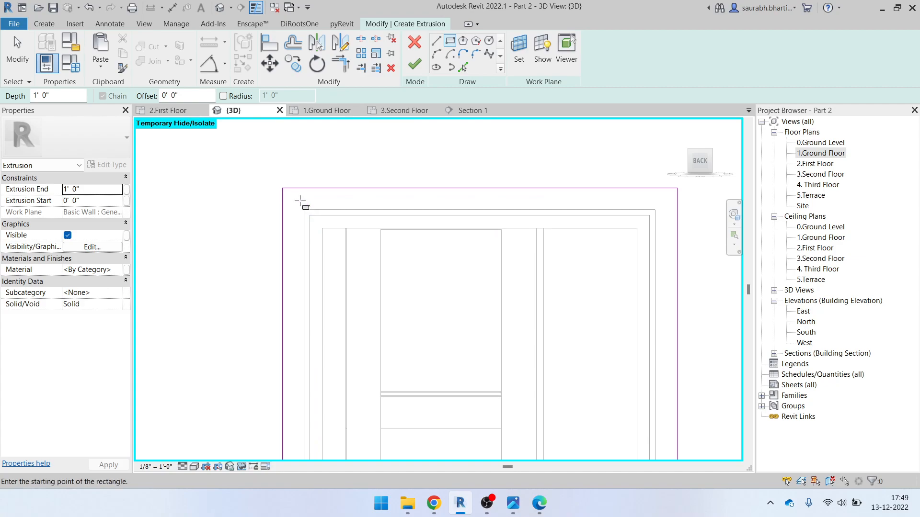
pyautogui.click(303, 209)
pyautogui.scroll(-2, 338, 214)
pyautogui.moveTo(454, 430); pyautogui.dragTo(458, 329, button='middle')
pyautogui.scroll(3, 490, 321)
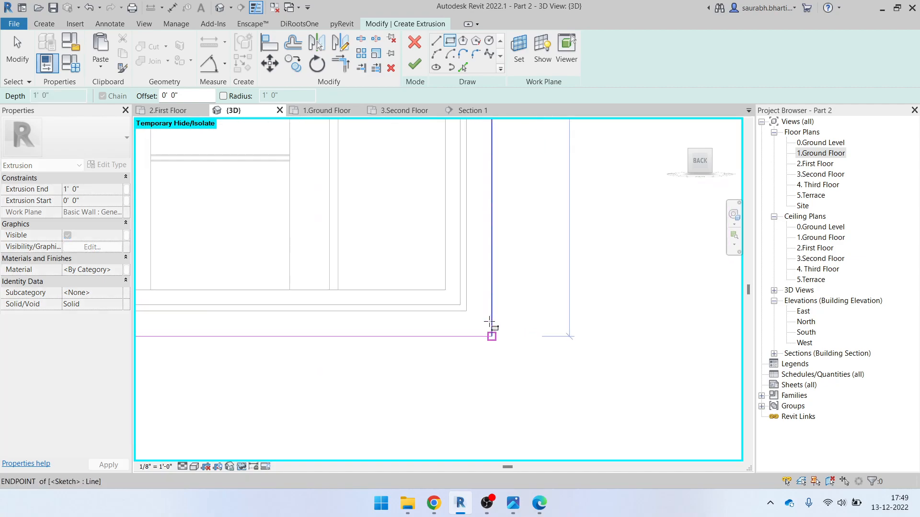
pyautogui.click(460, 308)
pyautogui.scroll(-4, 353, 312)
pyautogui.press('Escape')
# Draw rectangles around the right-hand opening and the adjacent window
pyautogui.scroll(-2, 372, 322)
pyautogui.moveTo(501, 310); pyautogui.dragTo(432, 327, button='middle')
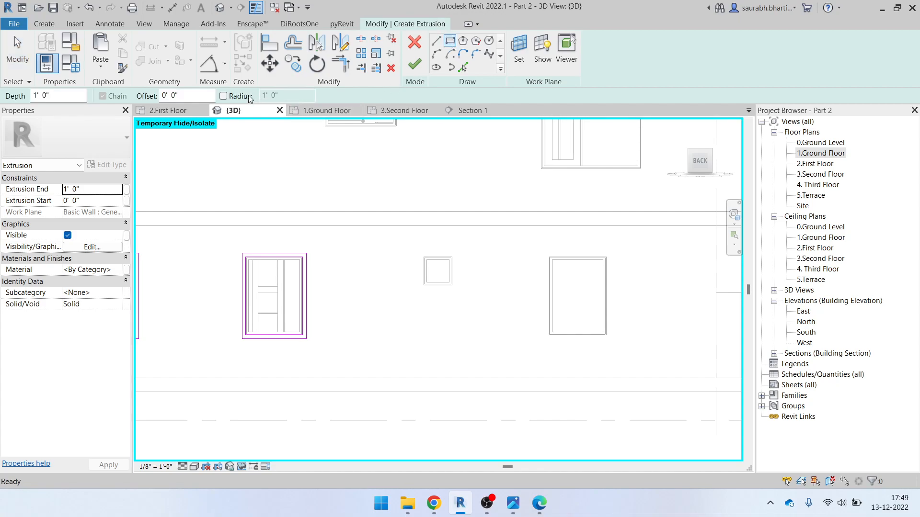
pyautogui.scroll(3, 548, 291)
pyautogui.click(531, 234)
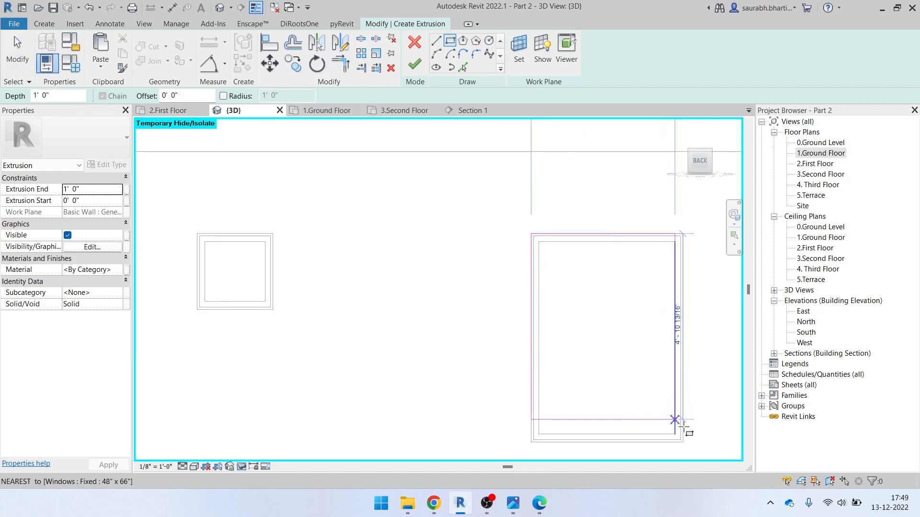
pyautogui.click(689, 443)
pyautogui.scroll(-3, 524, 308)
pyautogui.moveTo(524, 308); pyautogui.dragTo(534, 263, button='middle')
pyautogui.scroll(3, 460, 253)
pyautogui.click(460, 253)
pyautogui.scroll(3, 457, 249)
pyautogui.scroll(-2, 448, 230)
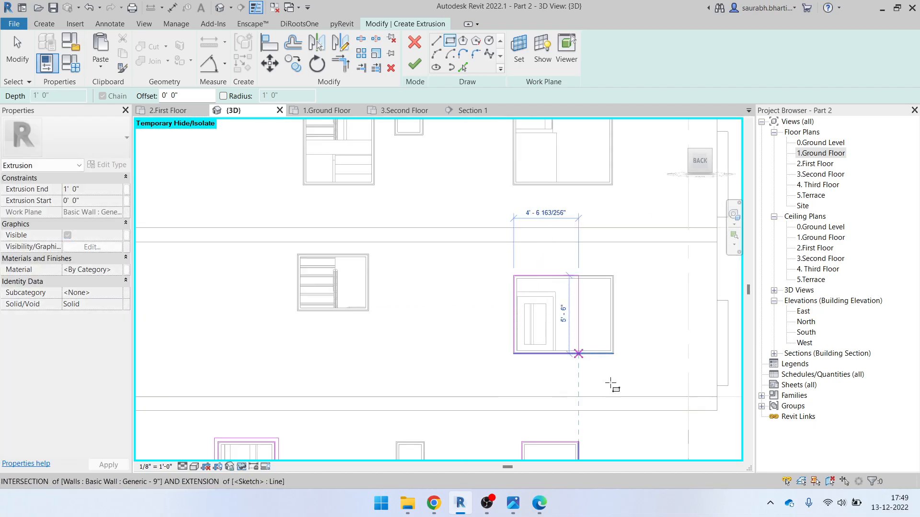
pyautogui.scroll(2, 657, 372)
pyautogui.click(547, 319)
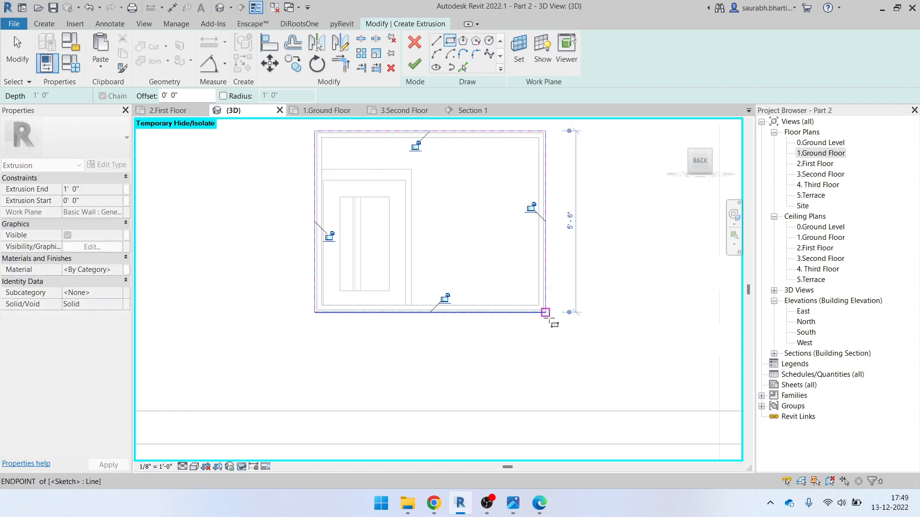
pyautogui.scroll(-3, 548, 311)
pyautogui.scroll(4, 456, 144)
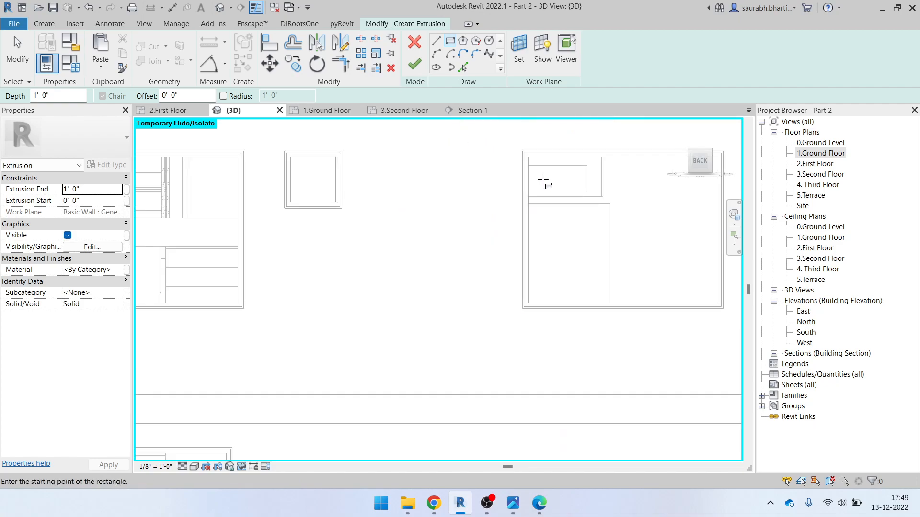
# Outline the upper-right, left and small windows with offset rectangles
pyautogui.click(523, 150)
pyautogui.scroll(1, 614, 273)
pyautogui.moveTo(614, 273); pyautogui.dragTo(530, 307, button='middle')
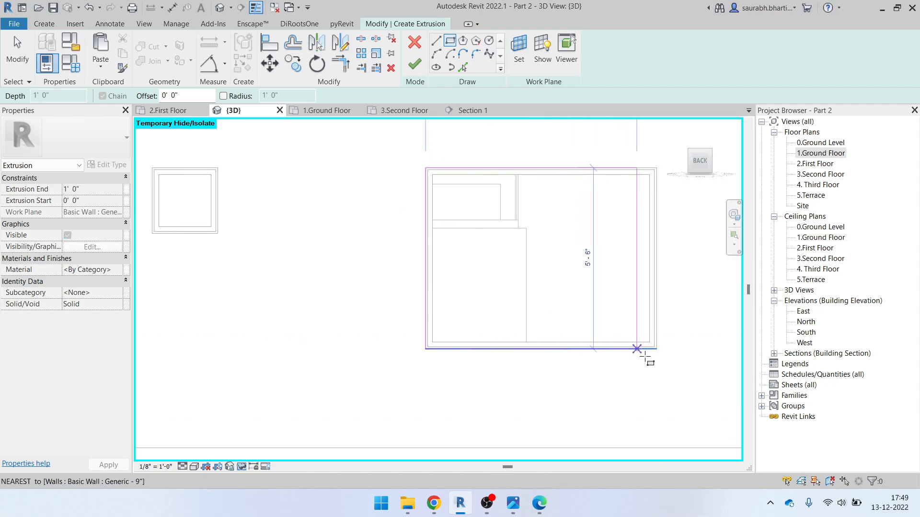
pyautogui.click(659, 346)
pyautogui.scroll(-5, 556, 341)
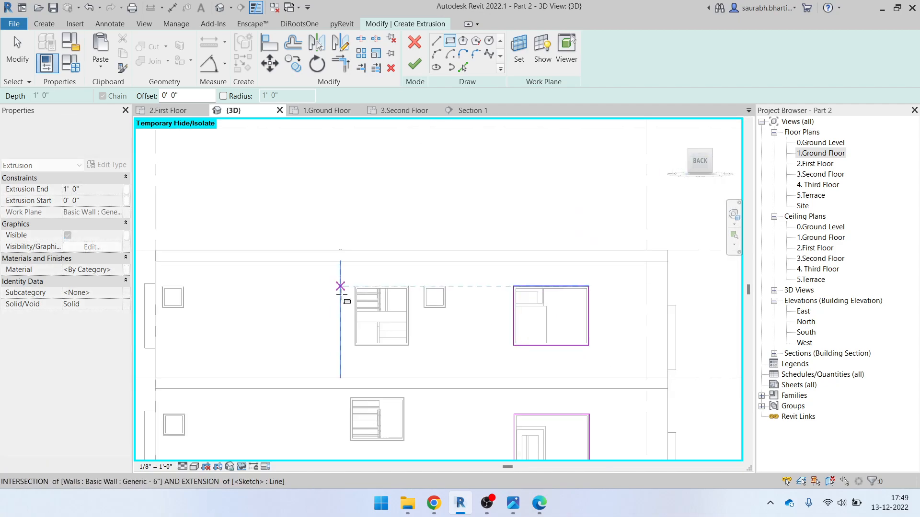
pyautogui.scroll(4, 345, 294)
pyautogui.click(370, 270)
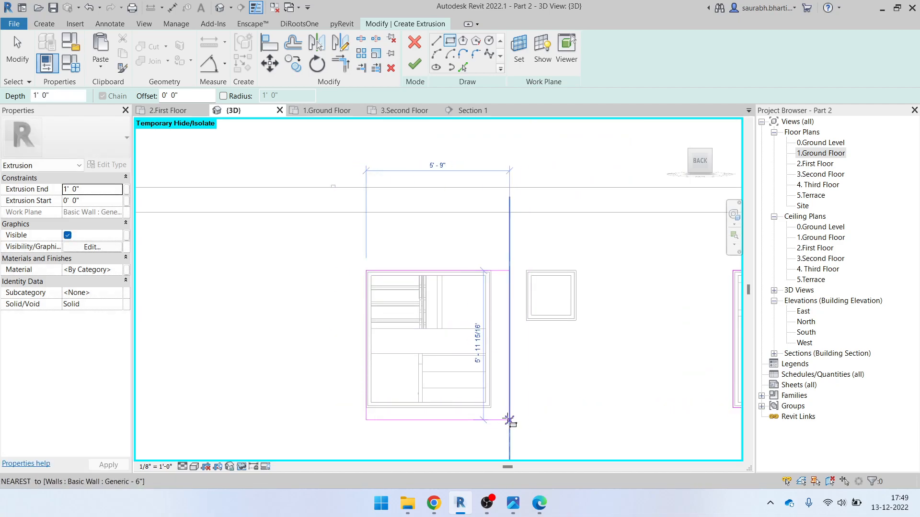
pyautogui.click(490, 408)
pyautogui.scroll(-3, 522, 266)
pyautogui.scroll(-1, 521, 263)
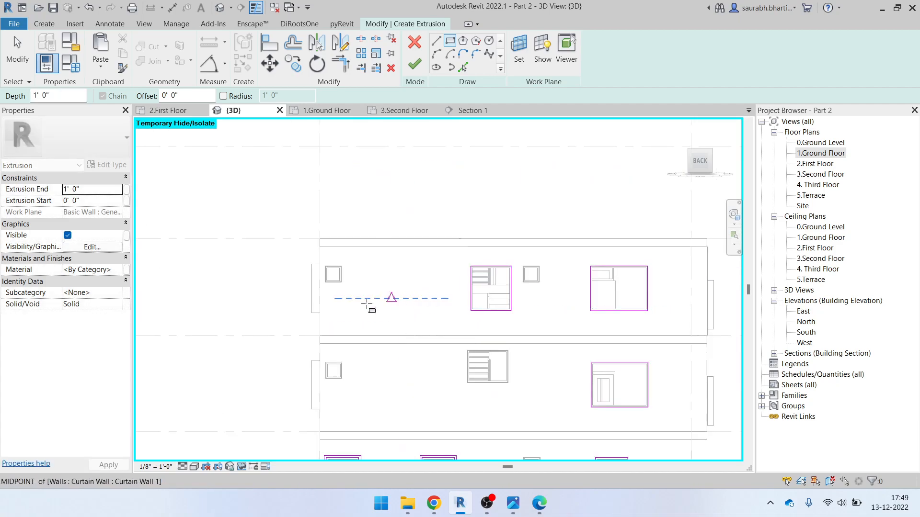
pyautogui.scroll(1, 486, 348)
pyautogui.moveTo(486, 349); pyautogui.dragTo(453, 311, button='middle')
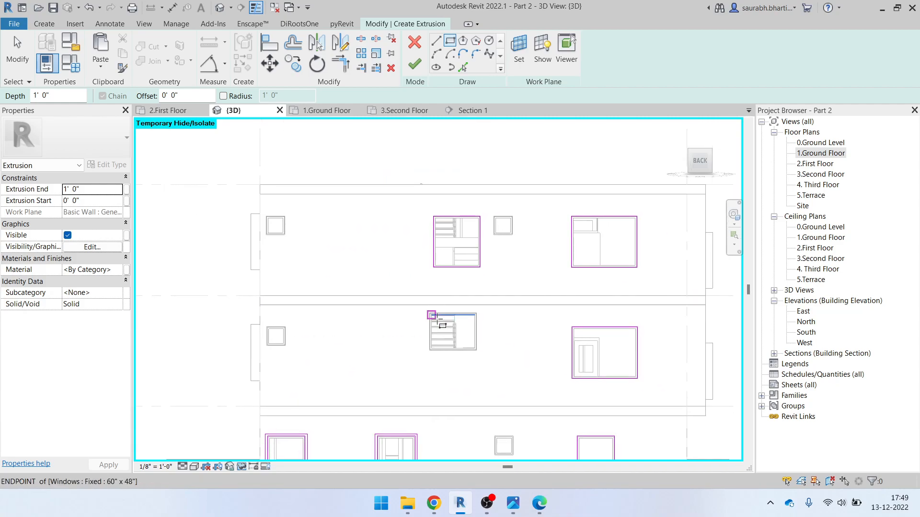
pyautogui.scroll(2, 432, 315)
pyautogui.scroll(3, 424, 309)
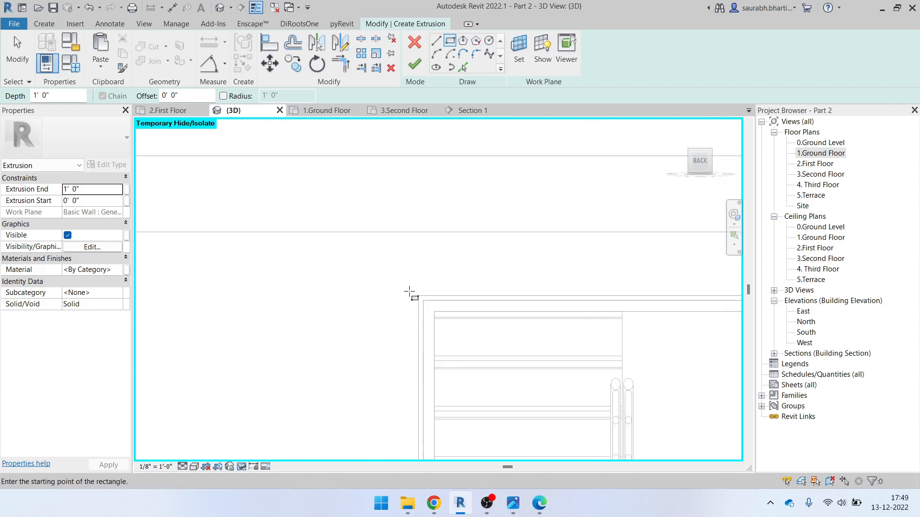
pyautogui.click(418, 295)
pyautogui.scroll(-5, 550, 424)
pyautogui.click(549, 397)
pyautogui.scroll(-3, 476, 351)
pyautogui.press('Escape')
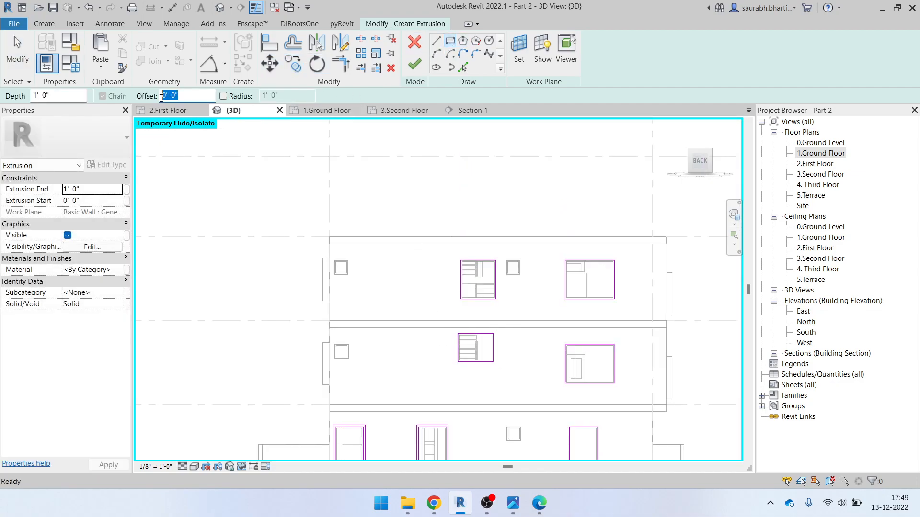
# Draw rectangles around another right-hand window and a left window
pyautogui.scroll(4, 461, 201)
pyautogui.click(415, 206)
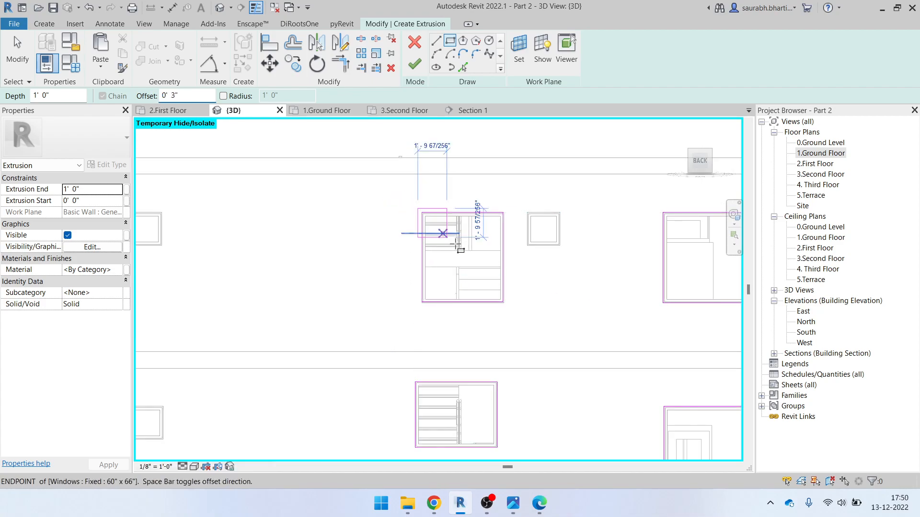
pyautogui.scroll(1, 582, 278)
pyautogui.moveTo(582, 277); pyautogui.dragTo(423, 278, button='middle')
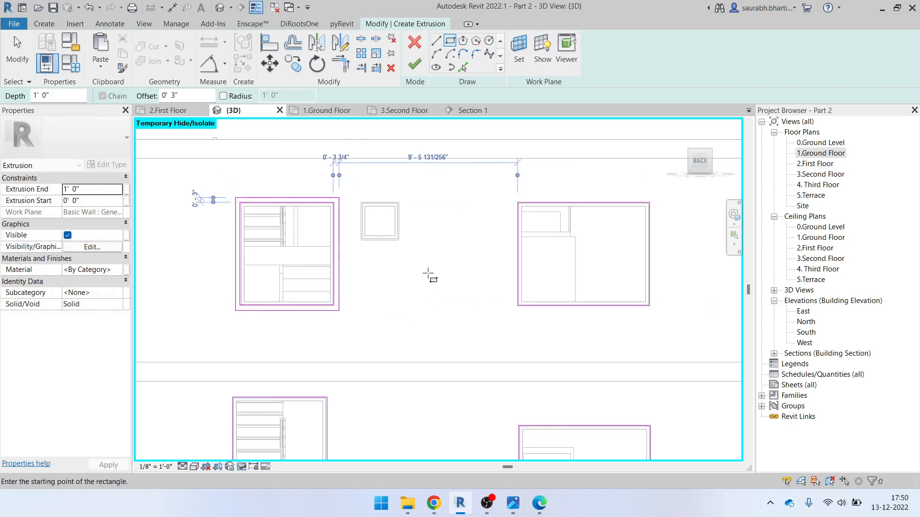
pyautogui.click(519, 200)
pyautogui.click(650, 306)
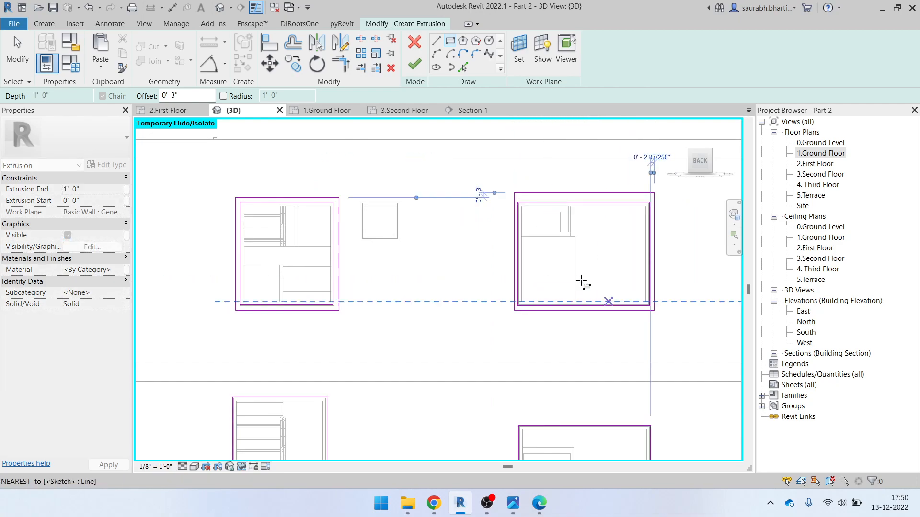
pyautogui.scroll(-3, 521, 178)
pyautogui.scroll(3, 421, 309)
pyautogui.click(310, 253)
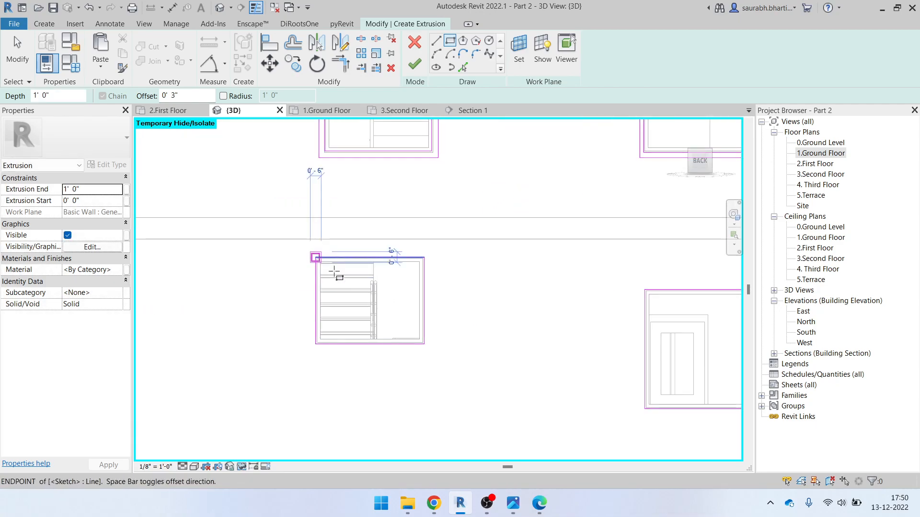
pyautogui.click(431, 343)
# Finish with rectangles around the remaining right and lower-right windows
pyautogui.moveTo(581, 330); pyautogui.dragTo(387, 278, button='middle')
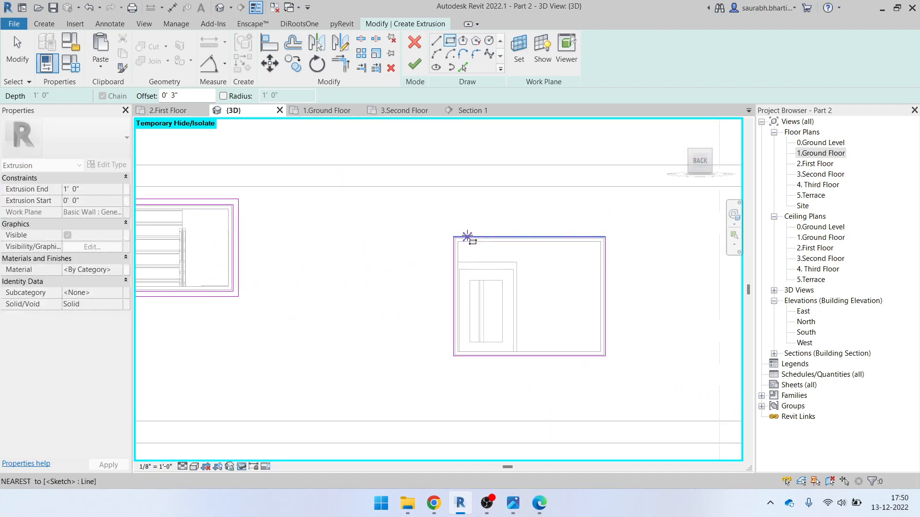
pyautogui.click(452, 238)
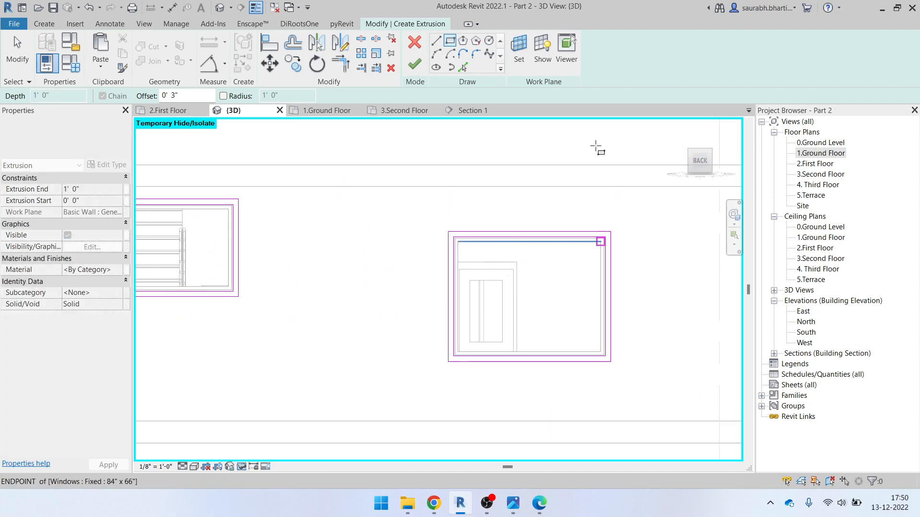
pyautogui.scroll(-2, 596, 354)
pyautogui.scroll(1, 297, 375)
pyautogui.moveTo(626, 351); pyautogui.dragTo(483, 337, button='middle')
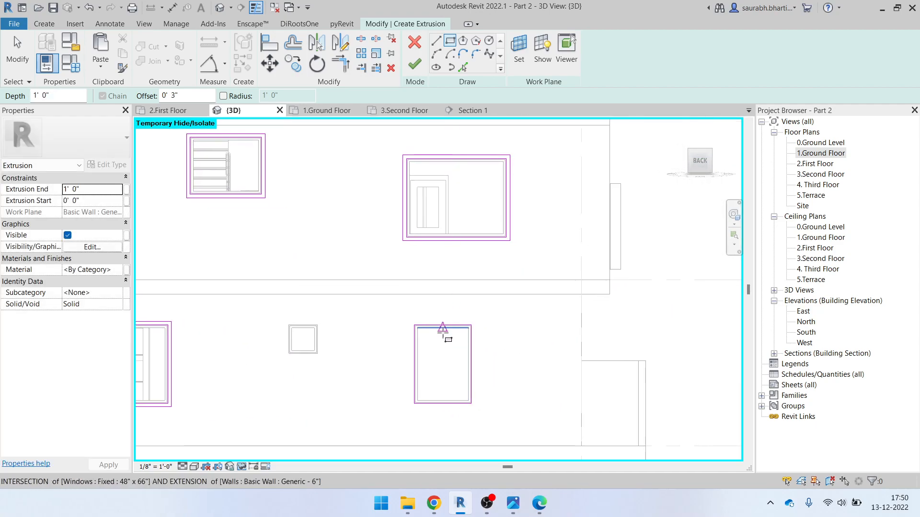
pyautogui.scroll(3, 422, 328)
pyautogui.click(442, 328)
pyautogui.scroll(-1, 579, 424)
pyautogui.moveTo(582, 425); pyautogui.dragTo(560, 398, button='middle')
pyautogui.click(565, 374)
pyautogui.press('Escape')
pyautogui.scroll(-7, 567, 288)
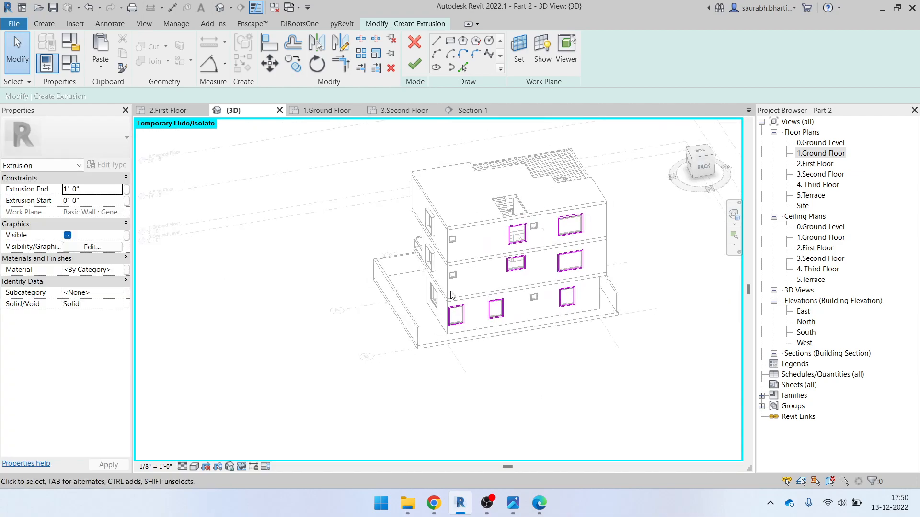
# Associate the extrusion's material with a new family parameter named Material
pyautogui.click(125, 272)
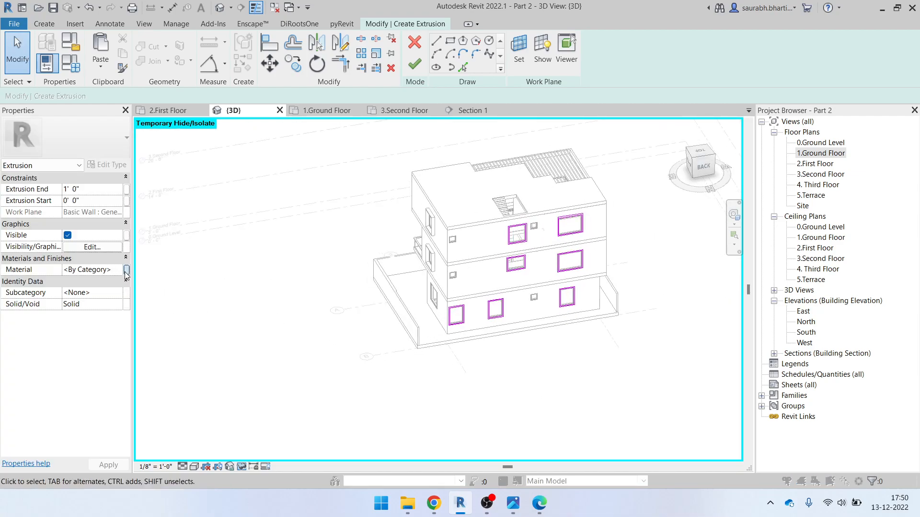
pyautogui.click(377, 322)
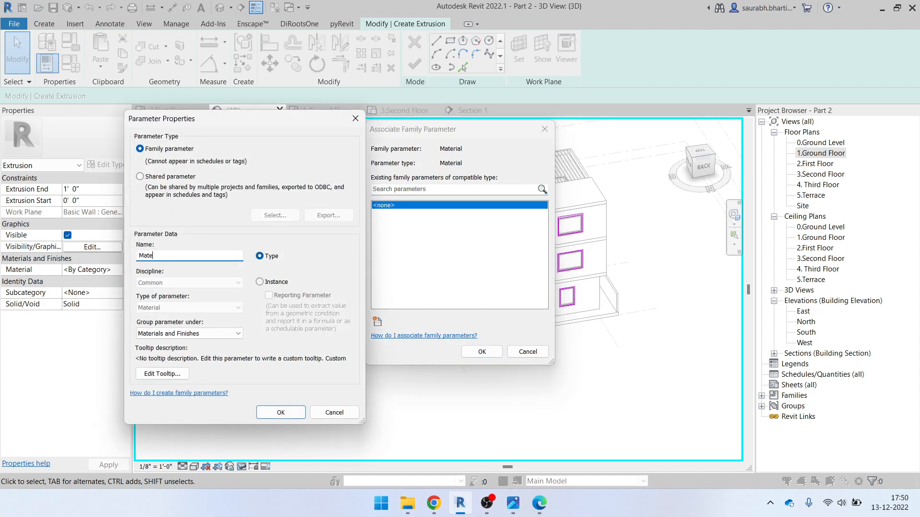
pyautogui.click(285, 414)
pyautogui.click(481, 352)
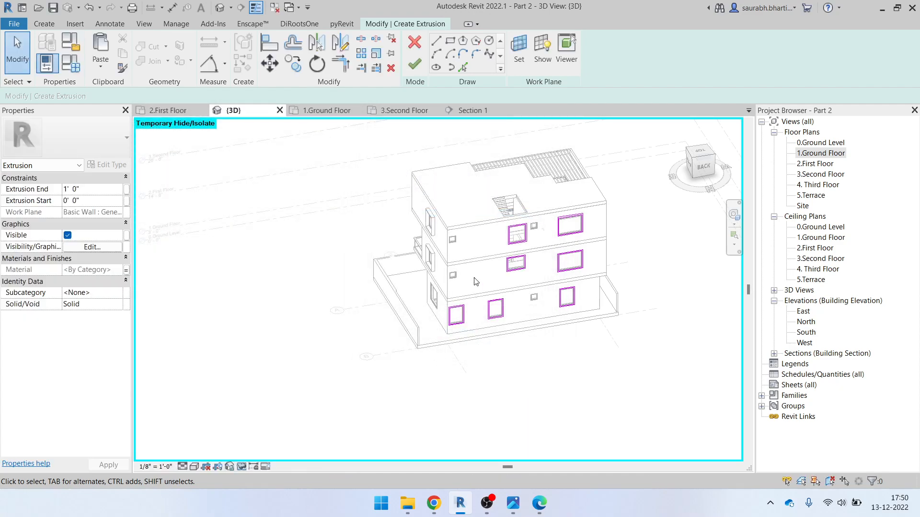
# Set the Extrusion End to 9" and finish the extrusion sketch
pyautogui.click(90, 190)
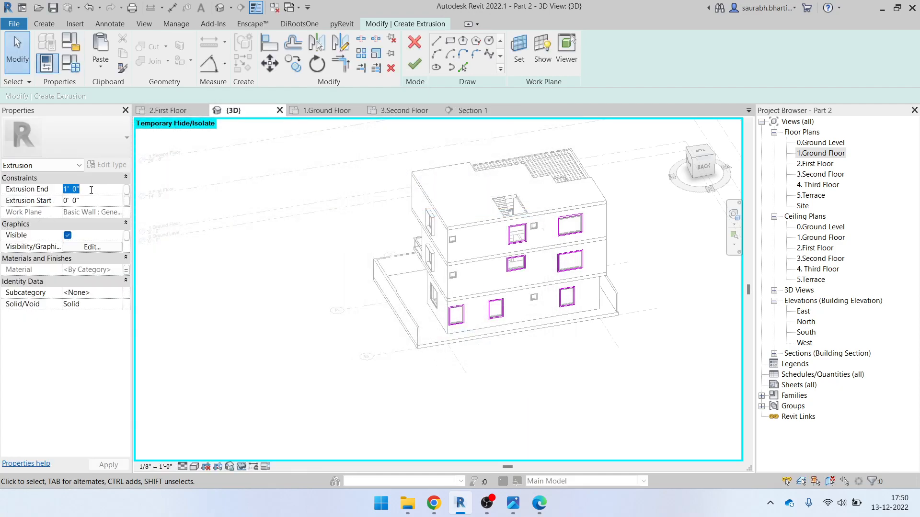
pyautogui.write('9"')
pyautogui.click(414, 65)
pyautogui.moveTo(587, 340)
pyautogui.keyDown('shift'); pyautogui.mouseDown(button='middle')
pyautogui.moveTo(437, 376)
pyautogui.moveTo(528, 315)
pyautogui.moveTo(579, 311)
pyautogui.moveTo(583, 267)
pyautogui.moveTo(577, 273)
pyautogui.mouseUp(button='middle'); pyautogui.keyUp('shift')
pyautogui.scroll(4, 527, 312)
pyautogui.press('Escape')
# Finish the in-place Casework model and orbit around the house to review the 9" surrounds
pyautogui.scroll(-3, 419, 286)
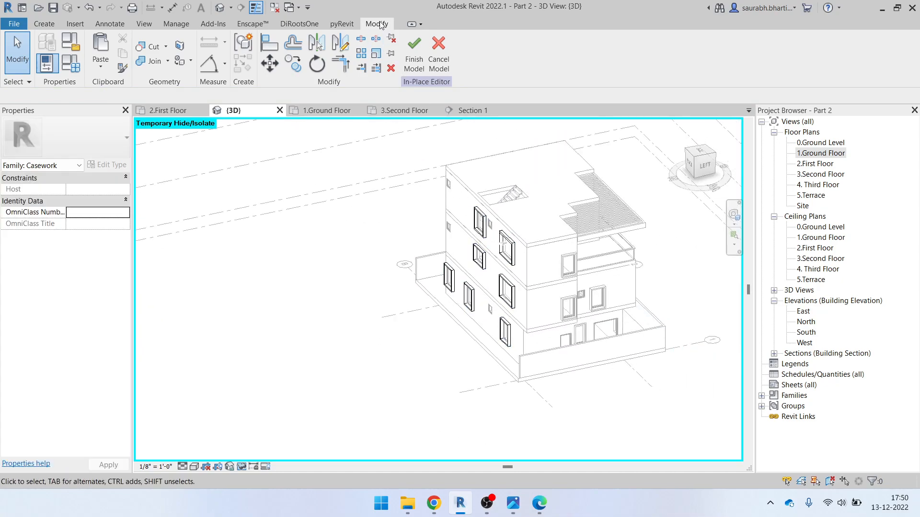
pyautogui.click(410, 51)
pyautogui.moveTo(412, 249)
pyautogui.keyDown('shift'); pyautogui.mouseDown(button='middle')
pyautogui.moveTo(431, 258)
pyautogui.moveTo(404, 261)
pyautogui.mouseUp(button='middle'); pyautogui.keyUp('shift')
pyautogui.scroll(3, 404, 260)
pyautogui.scroll(-3, 405, 244)
pyautogui.keyDown('shift'); pyautogui.moveTo(591, 291); pyautogui.dragTo(409, 314, button='middle'); pyautogui.keyUp('shift')
pyautogui.keyDown('shift'); pyautogui.moveTo(446, 349); pyautogui.dragTo(498, 411, button='middle'); pyautogui.keyUp('shift')
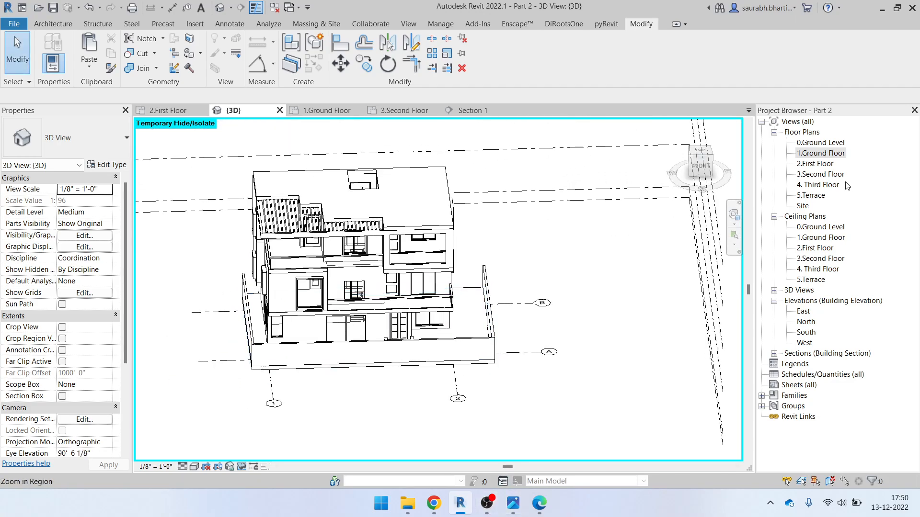
# Open the 1.Ground Floor plan and frame the SITOUT and road-front area
pyautogui.doubleClick(816, 154)
pyautogui.scroll(-3, 336, 287)
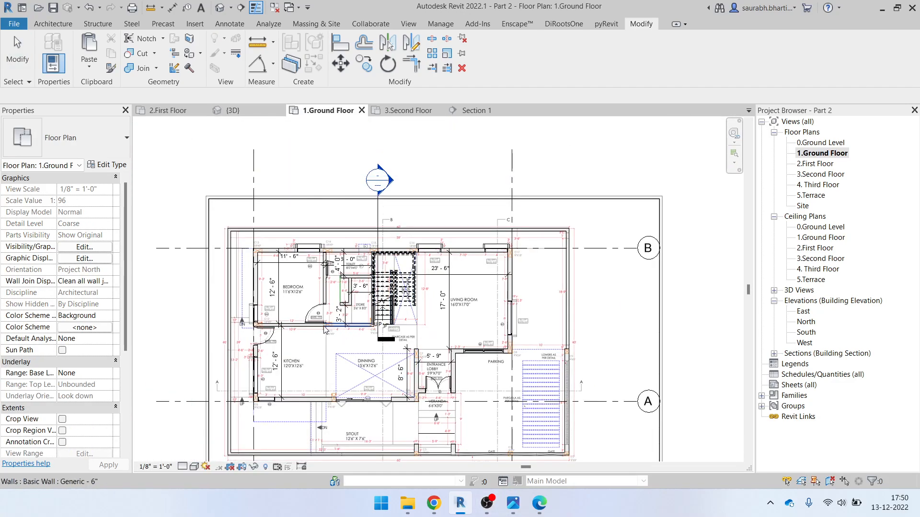
pyautogui.scroll(4, 191, 309)
pyautogui.scroll(2, 238, 257)
pyautogui.scroll(-1, 360, 160)
pyautogui.moveTo(309, 249); pyautogui.dragTo(286, 46, button='middle')
pyautogui.scroll(-2, 329, 225)
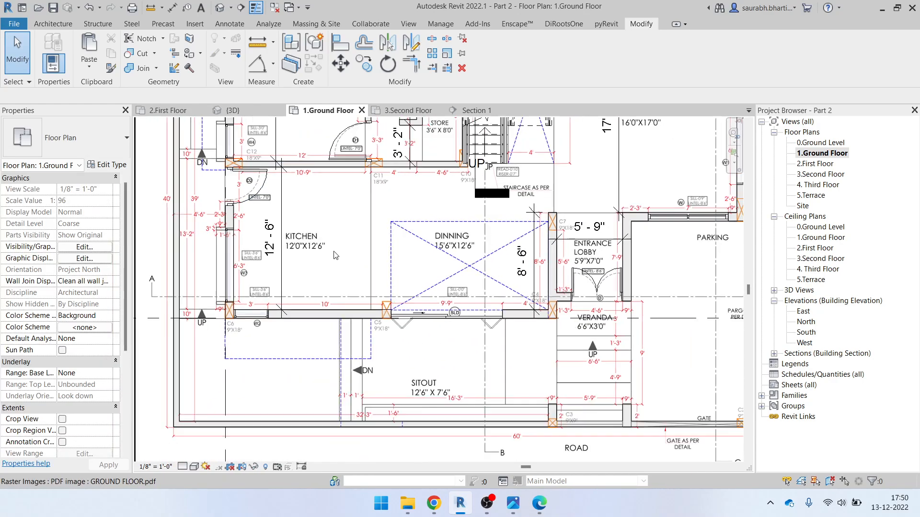
pyautogui.moveTo(490, 354); pyautogui.dragTo(424, 287, button='middle')
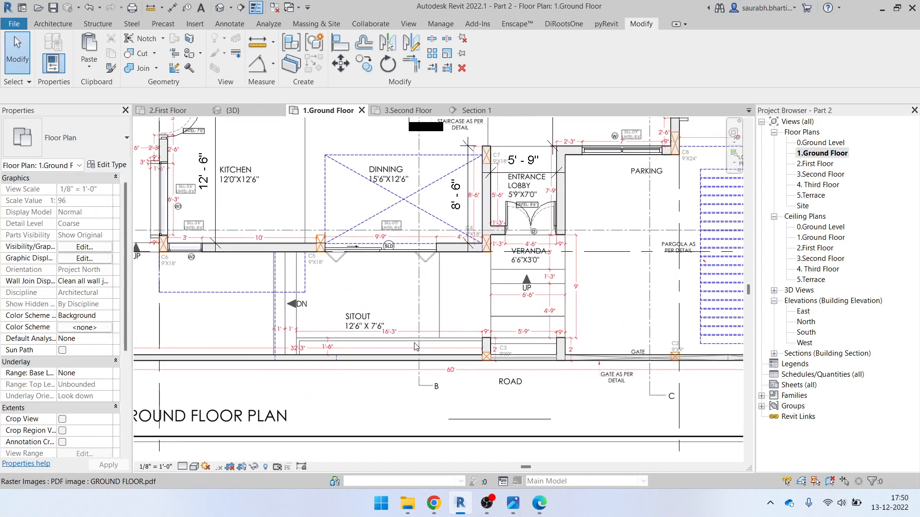
pyautogui.scroll(3, 399, 366)
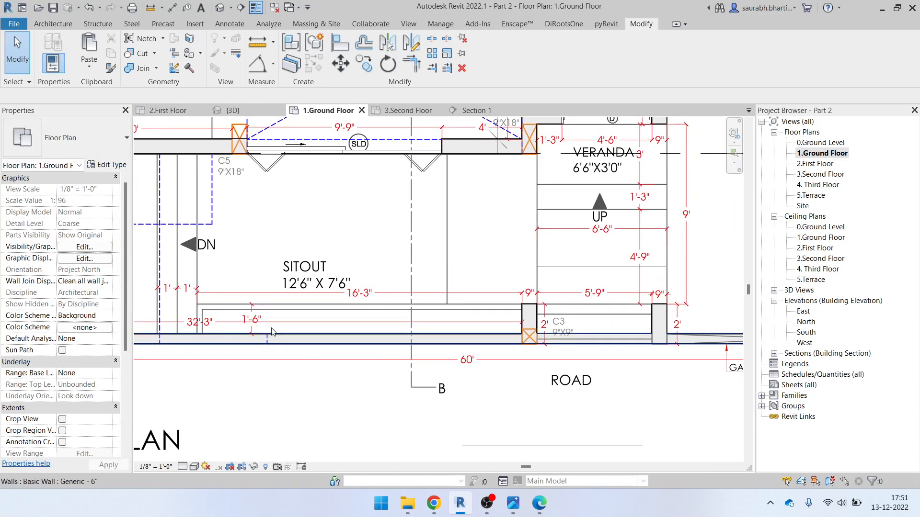
# Start a new in-place Generic Models component named Generic Models 3 and begin a solid extrusion
pyautogui.click(53, 24)
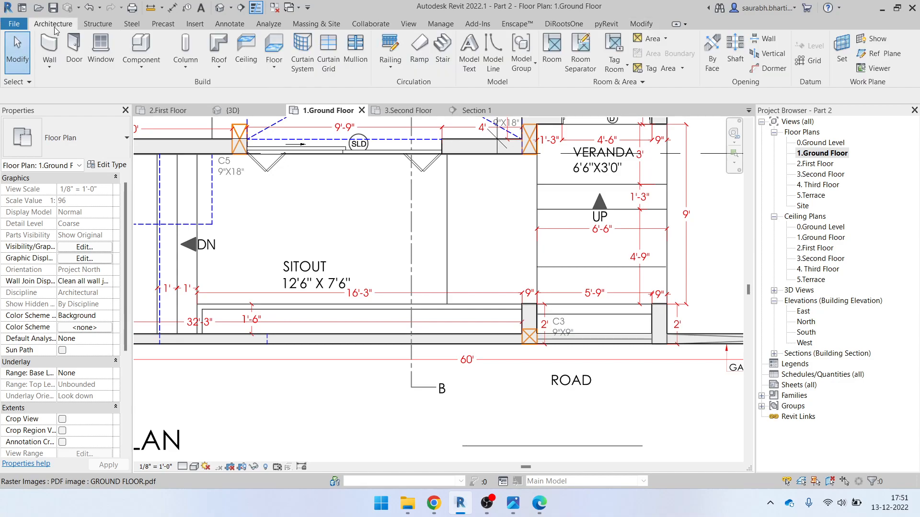
pyautogui.click(140, 62)
pyautogui.click(159, 126)
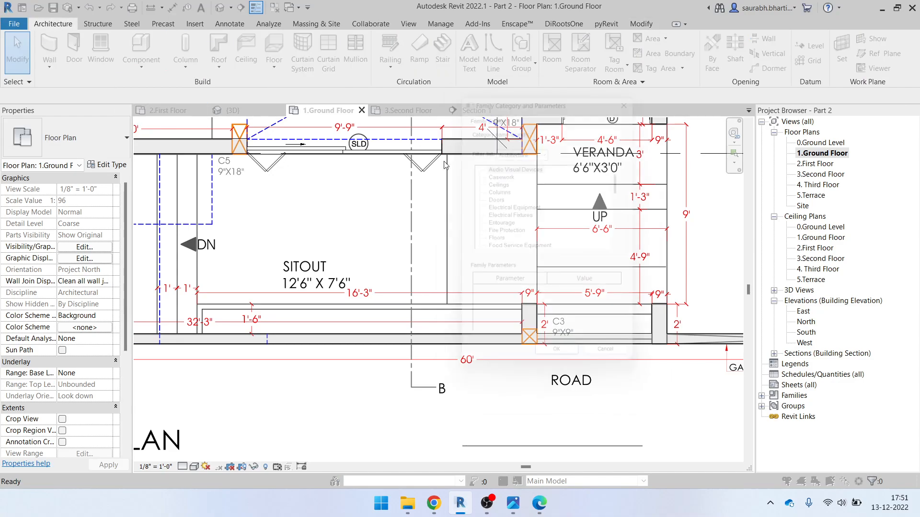
pyautogui.press('g')
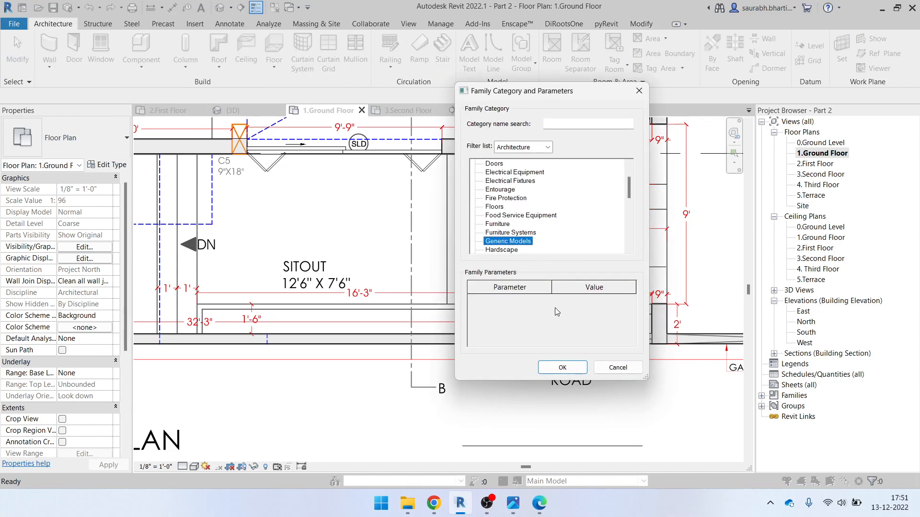
pyautogui.click(561, 372)
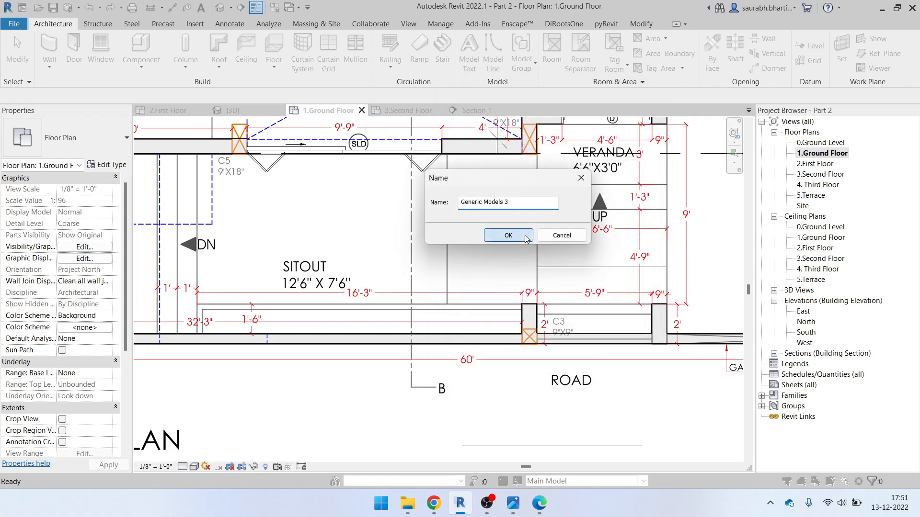
pyautogui.click(525, 237)
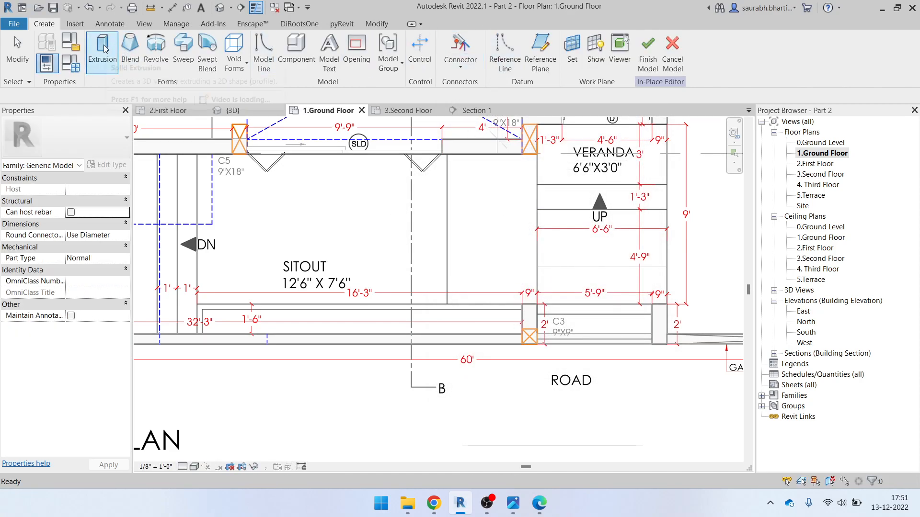
pyautogui.click(105, 49)
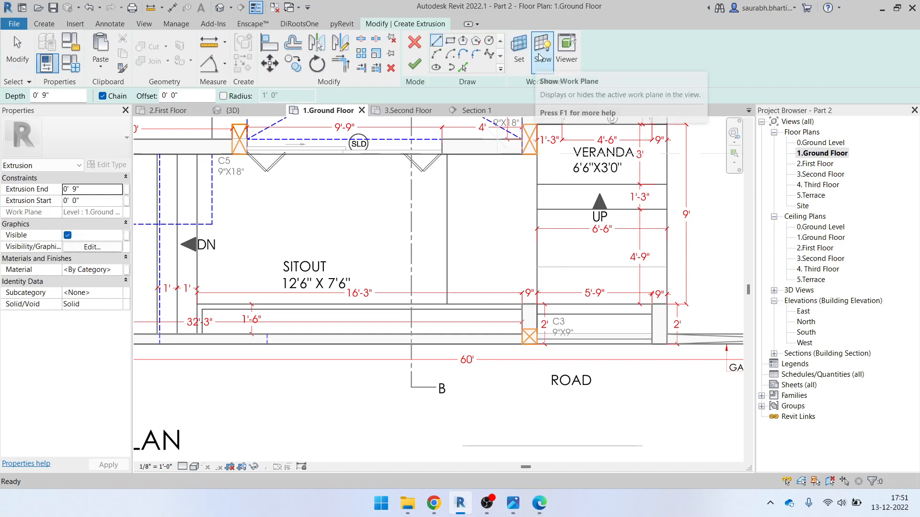
# Try picking the wall face as the extrusion's work plane
pyautogui.click(519, 47)
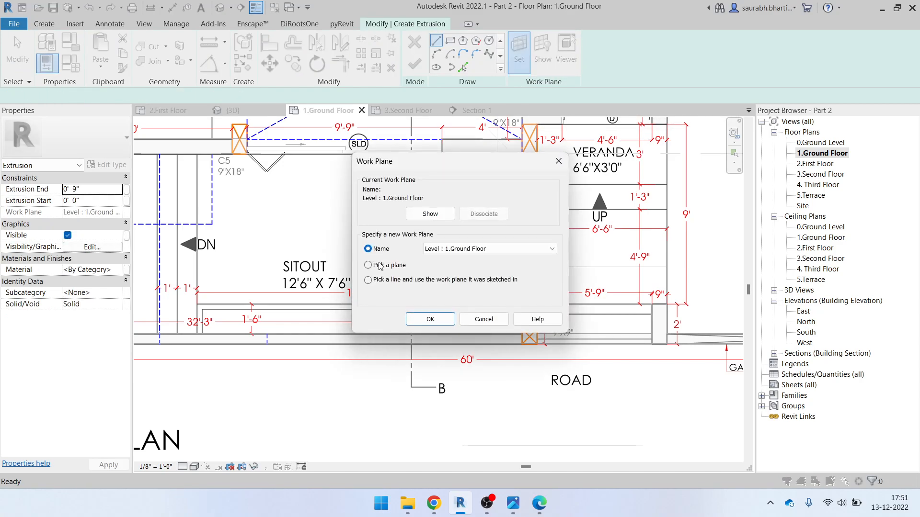
pyautogui.click(430, 319)
pyautogui.scroll(-2, 479, 311)
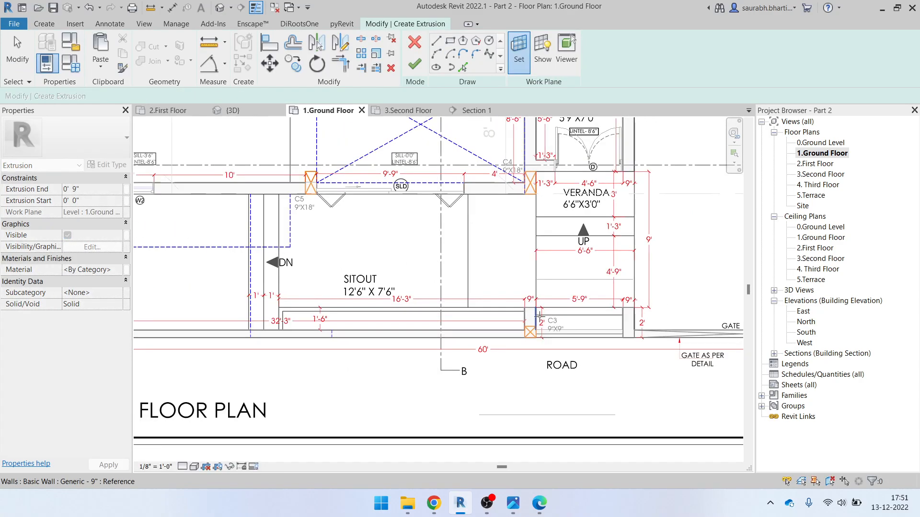
pyautogui.scroll(5, 521, 307)
pyautogui.scroll(-3, 421, 354)
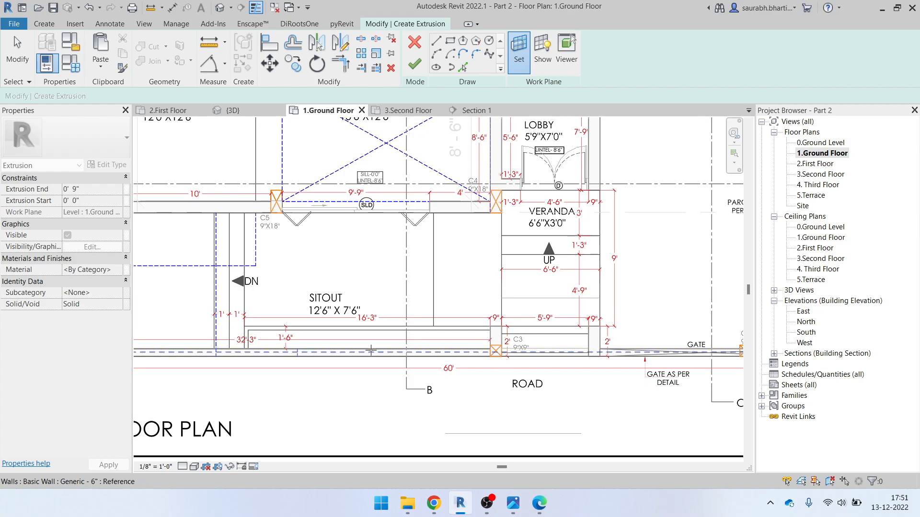
pyautogui.press('Tab')
pyautogui.scroll(-5, 376, 349)
pyautogui.scroll(6, 374, 276)
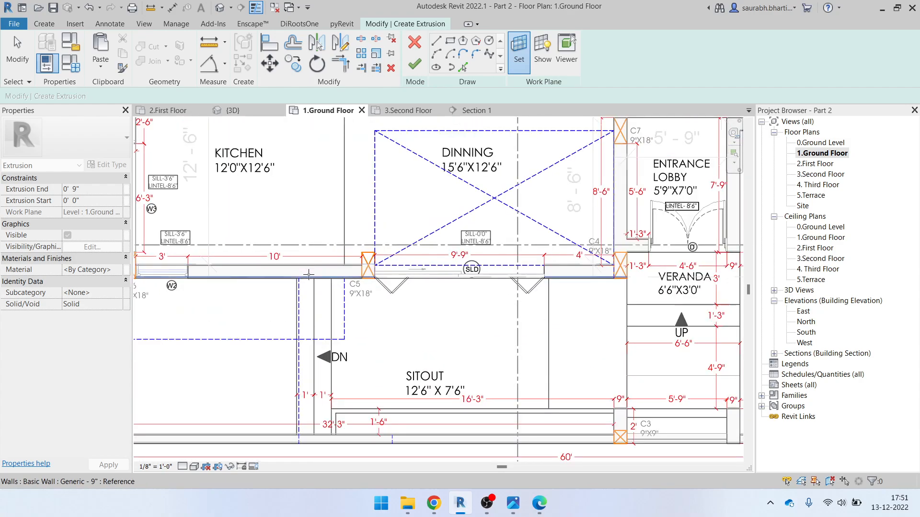
pyautogui.scroll(2, 374, 276)
pyautogui.scroll(-5, 346, 269)
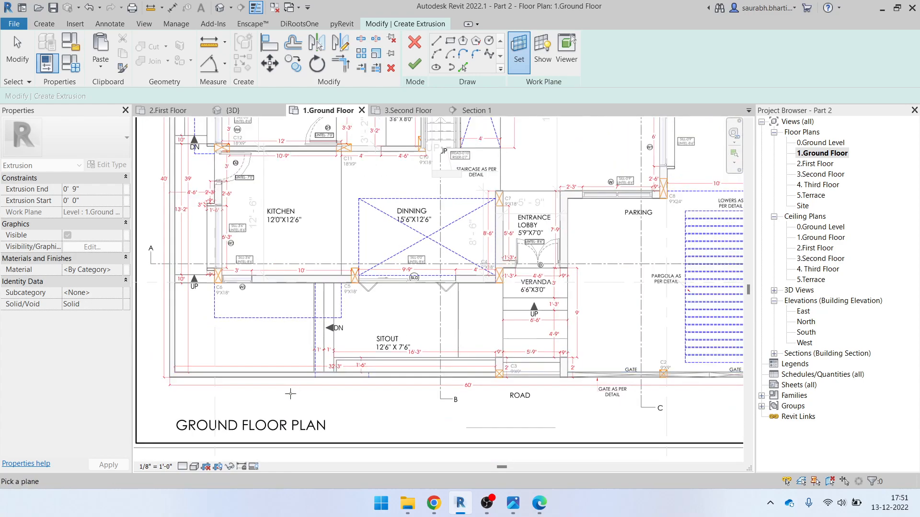
pyautogui.scroll(5, 231, 368)
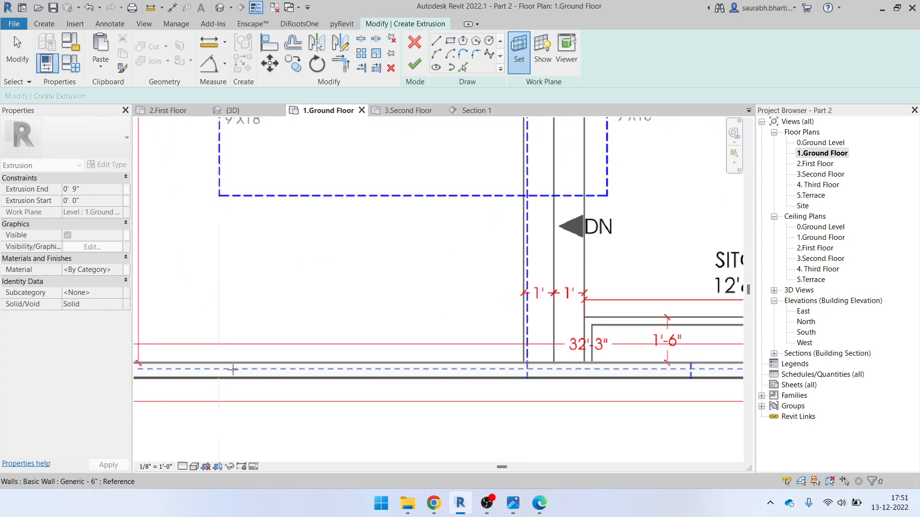
pyautogui.press('Tab')
pyautogui.press('Tab')
pyautogui.press('Tab')
pyautogui.click(254, 365)
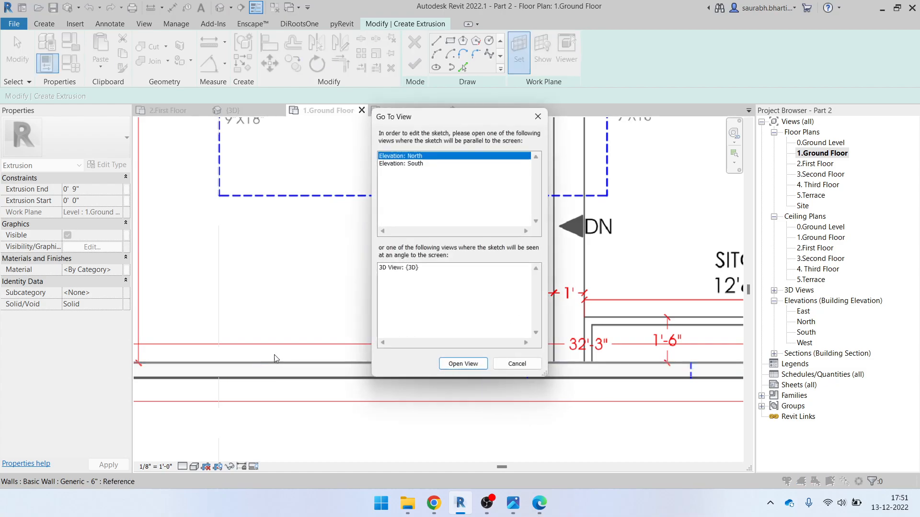
pyautogui.press('Return')
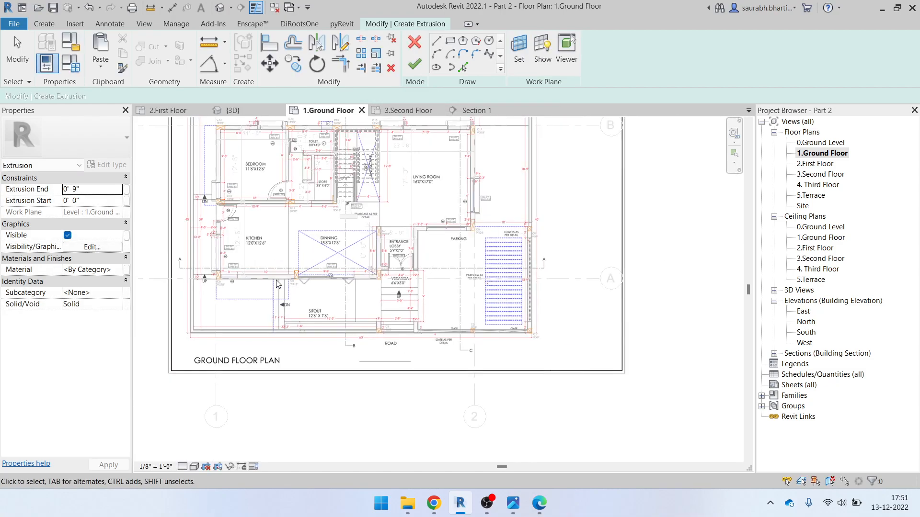
# Pan the plan to the entrance lobby, road and gate, and reopen the Work Plane settings
pyautogui.scroll(3, 271, 280)
pyautogui.click(519, 45)
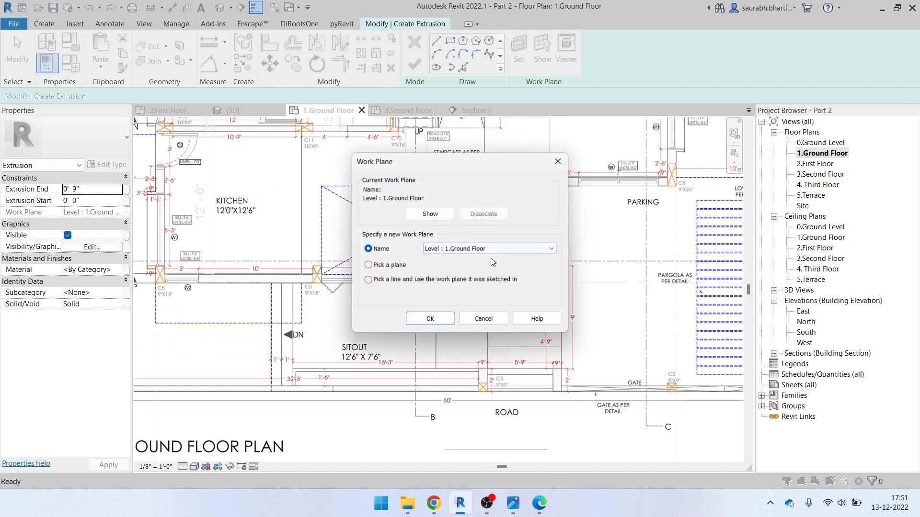
pyautogui.click(430, 319)
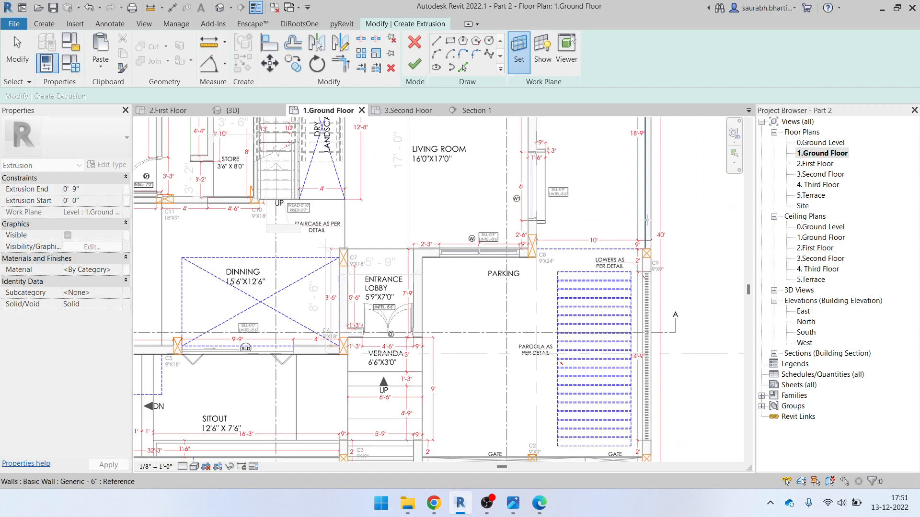
pyautogui.scroll(4, 645, 235)
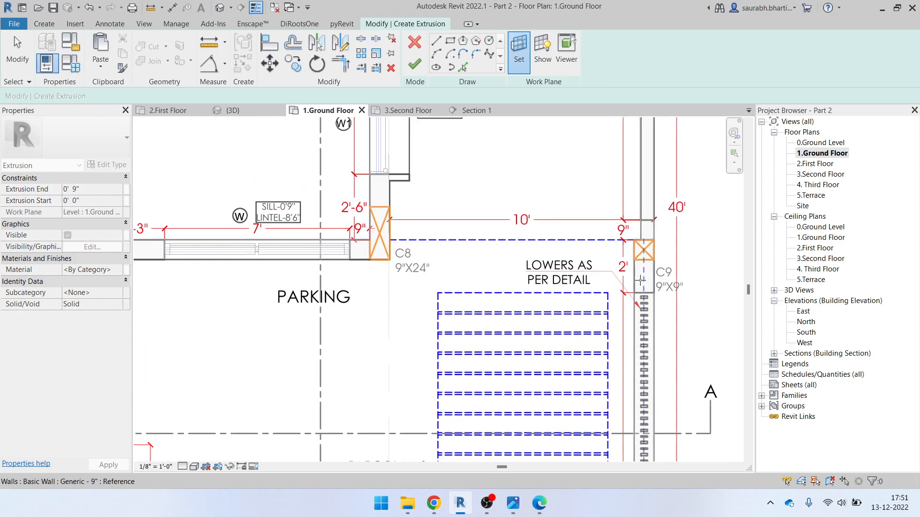
pyautogui.scroll(-4, 634, 274)
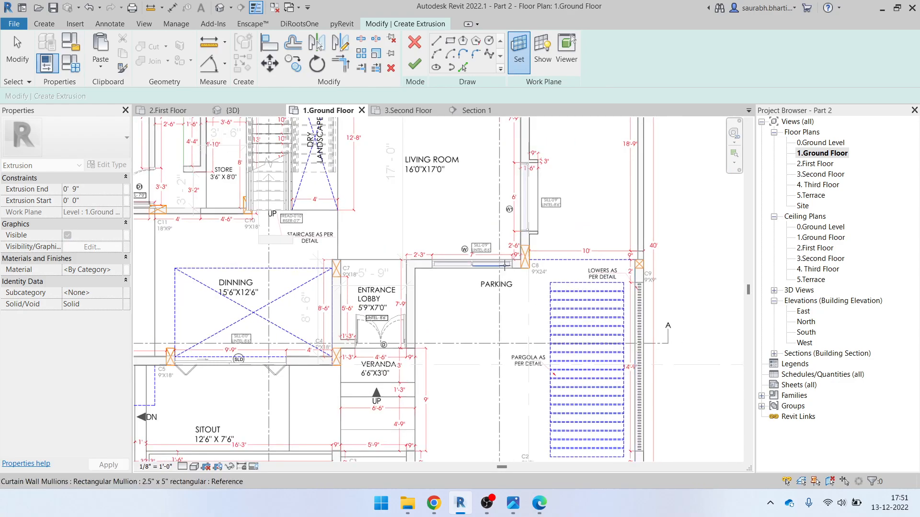
pyautogui.scroll(3, 412, 277)
pyautogui.moveTo(433, 298); pyautogui.dragTo(439, 193, button='middle')
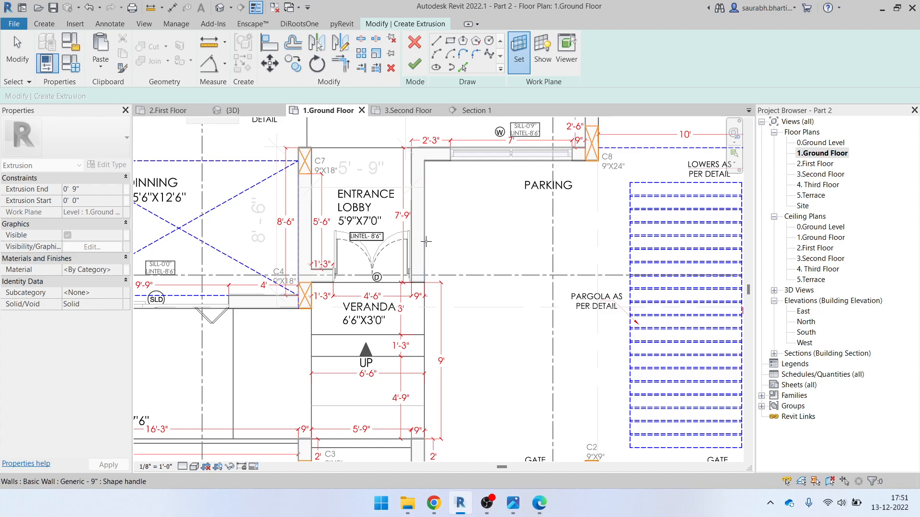
pyautogui.scroll(-2, 427, 236)
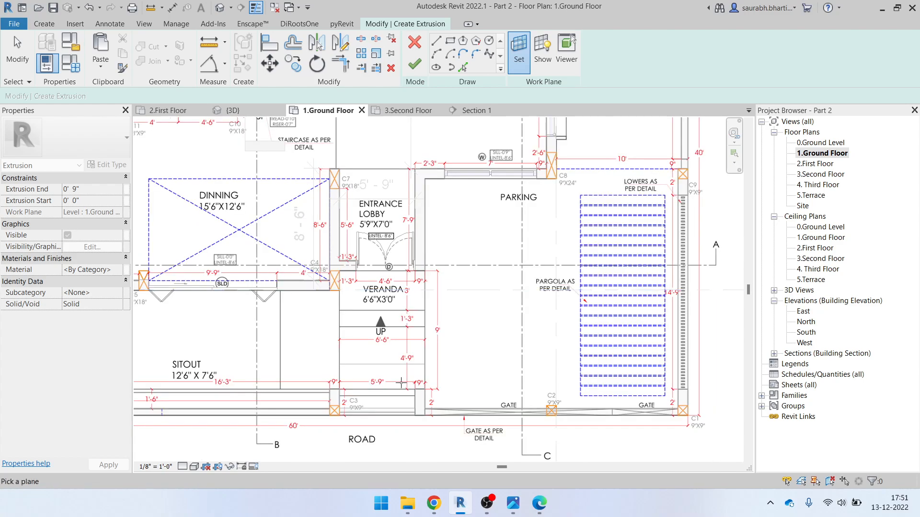
pyautogui.scroll(3, 422, 402)
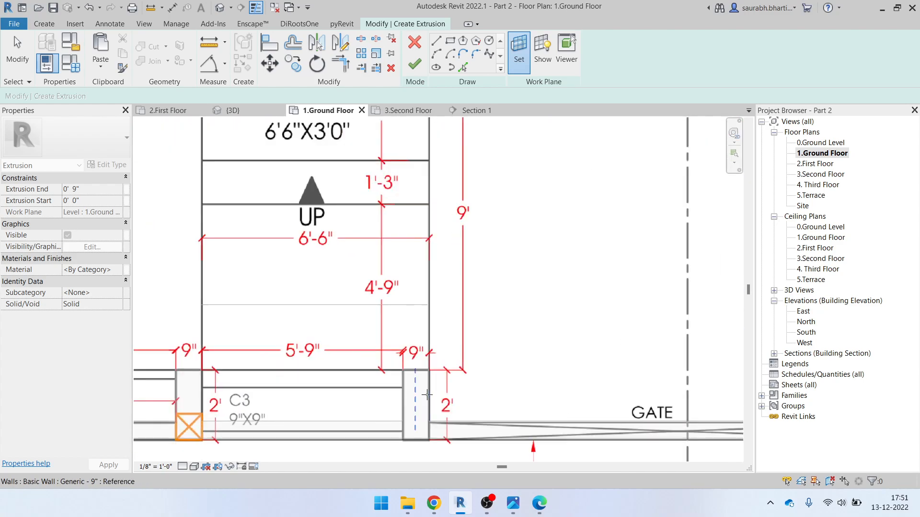
pyautogui.moveTo(425, 392); pyautogui.dragTo(451, 254, button='middle')
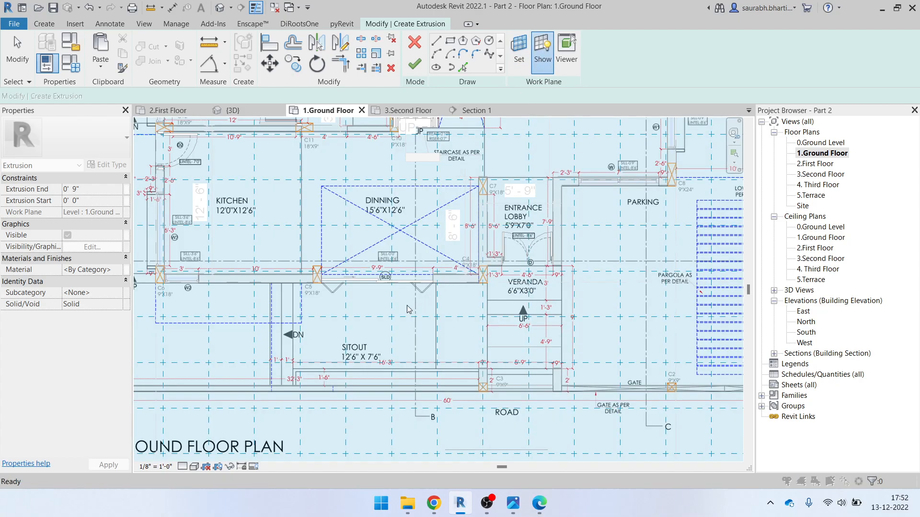
pyautogui.click(519, 52)
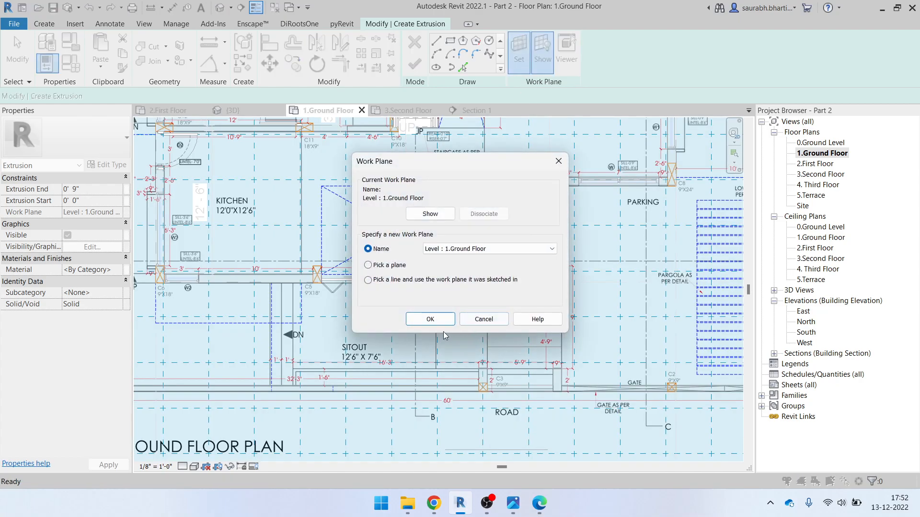
# Keep Level : 1.Ground Floor as the work plane and switch to straight-line sketching
pyautogui.click(431, 319)
pyautogui.scroll(-3, 311, 341)
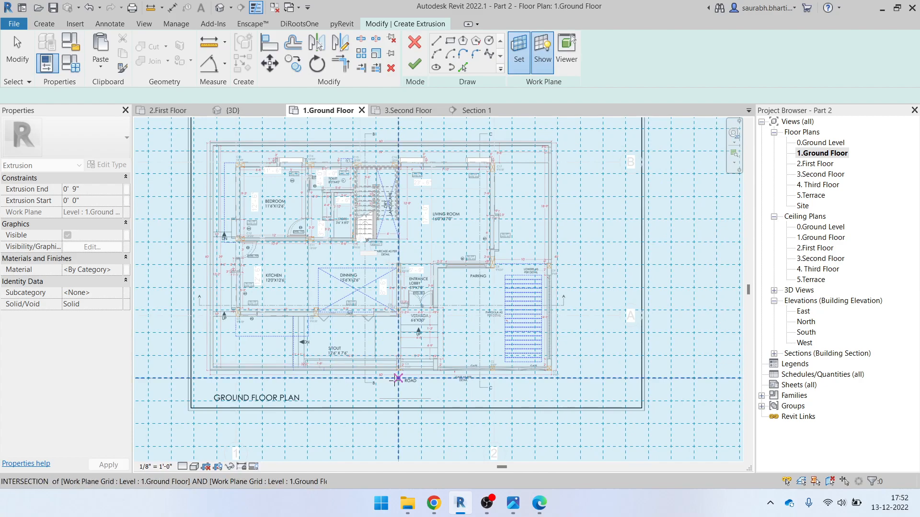
pyautogui.scroll(3, 398, 378)
pyautogui.press('l')
pyautogui.press('i')
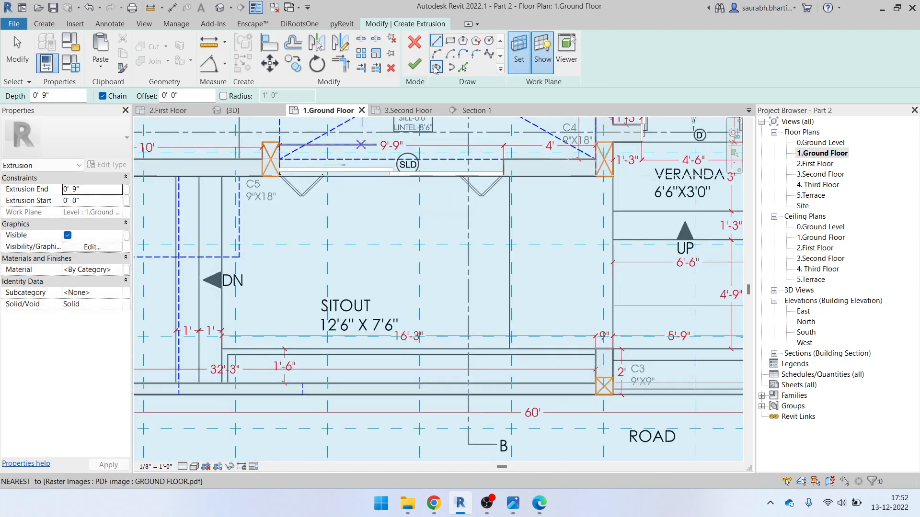
pyautogui.click(436, 41)
pyautogui.scroll(3, 231, 352)
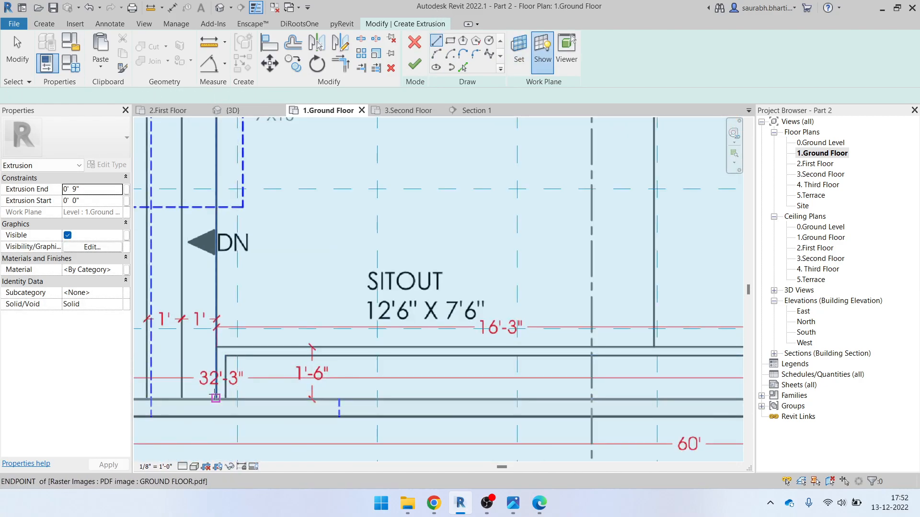
# Sketch a closed outline along the sitout's front wall to column C3
pyautogui.click(216, 398)
pyautogui.click(216, 346)
pyautogui.scroll(1, 568, 334)
pyautogui.moveTo(568, 334); pyautogui.dragTo(369, 367, button='middle')
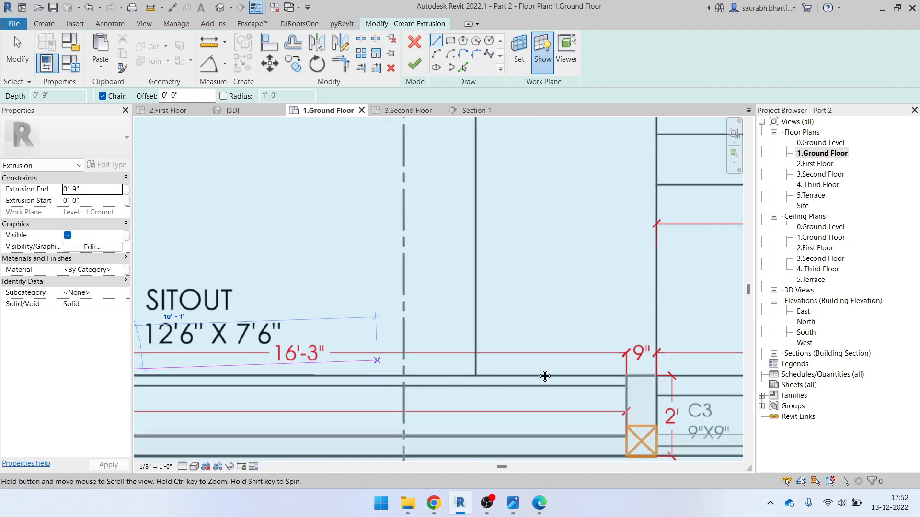
pyautogui.click(621, 377)
pyautogui.press('Escape')
pyautogui.scroll(1, 621, 392)
pyautogui.click(621, 369)
pyautogui.click(621, 384)
pyautogui.scroll(-3, 609, 394)
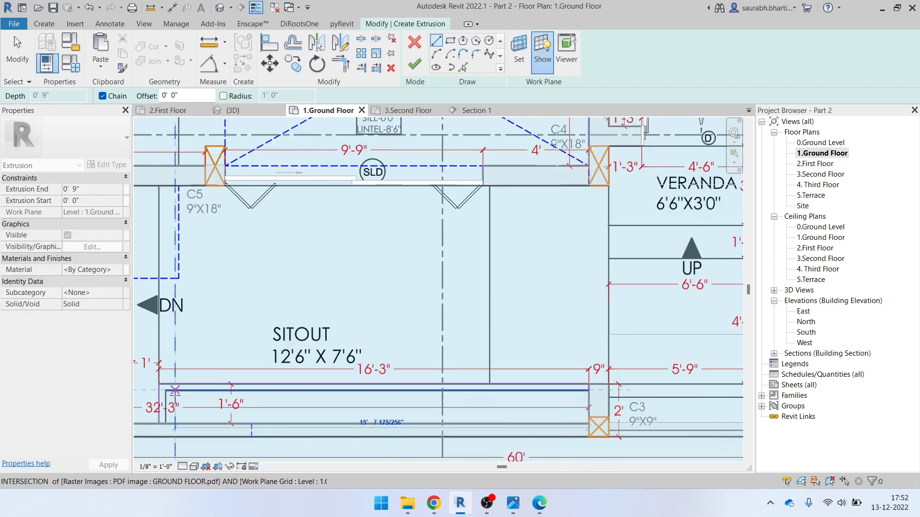
pyautogui.click(165, 391)
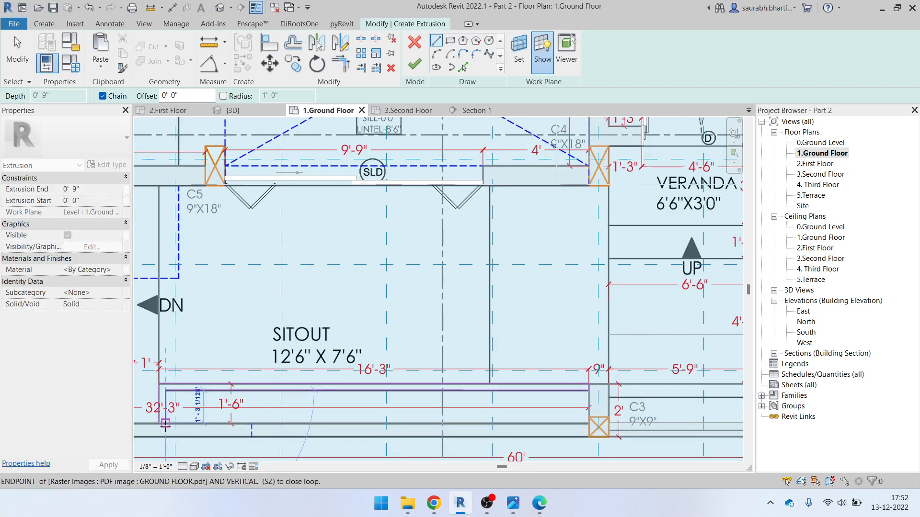
pyautogui.click(165, 423)
pyautogui.click(159, 430)
pyautogui.scroll(2, 163, 431)
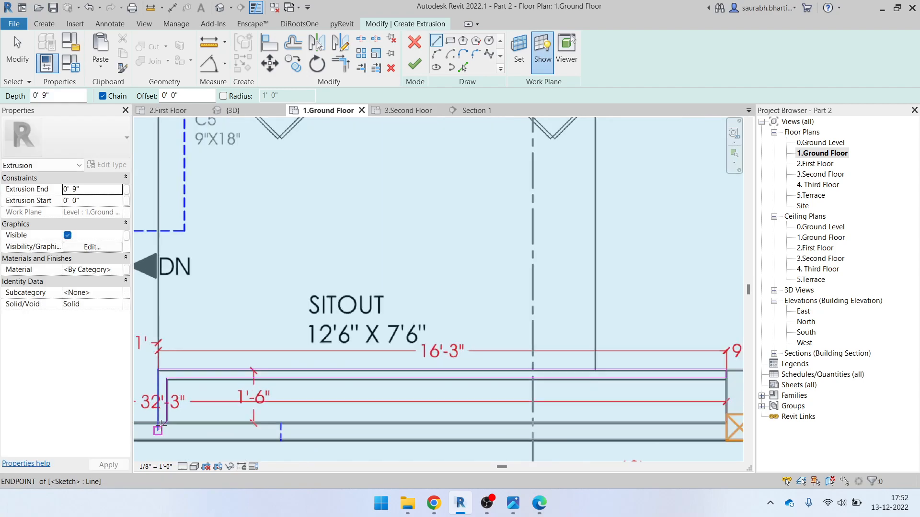
pyautogui.press('Escape')
pyautogui.scroll(2, 163, 429)
pyautogui.press('Escape')
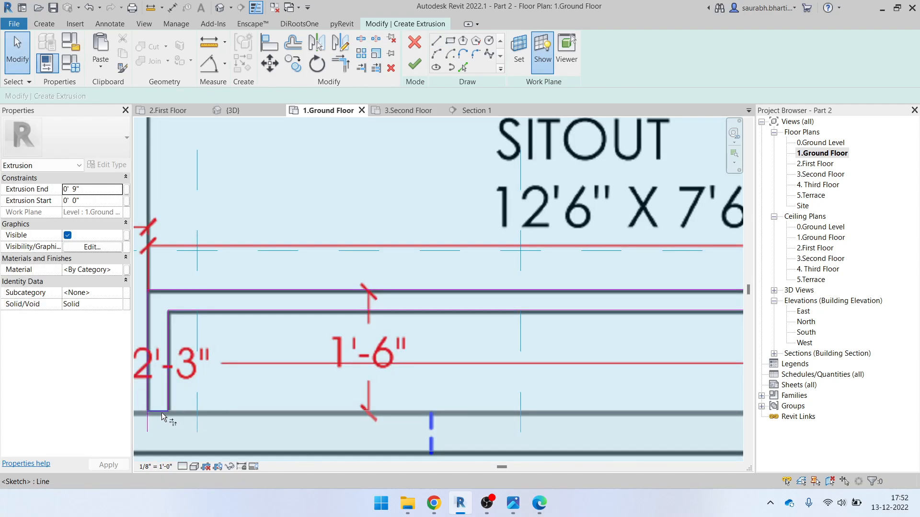
# Set the extrusion's Extrusion End to 3' 0"
pyautogui.scroll(-2, 182, 387)
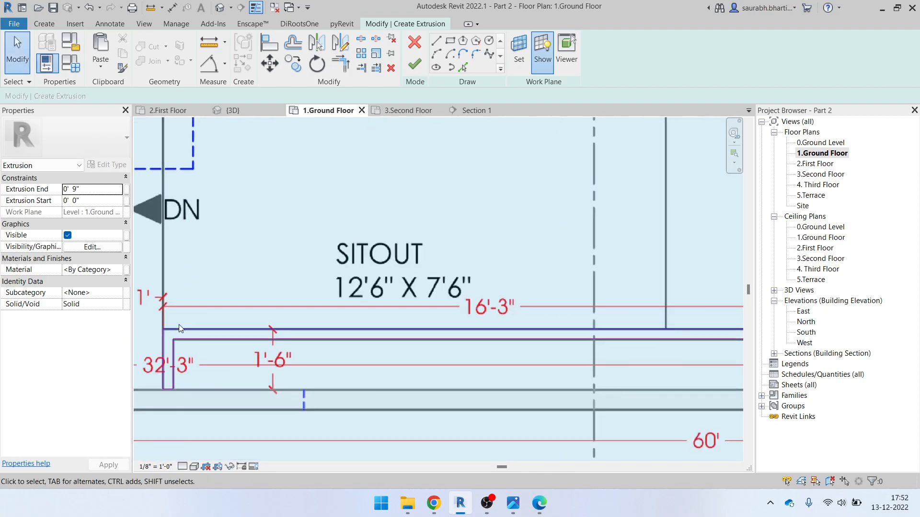
pyautogui.scroll(-2, 179, 328)
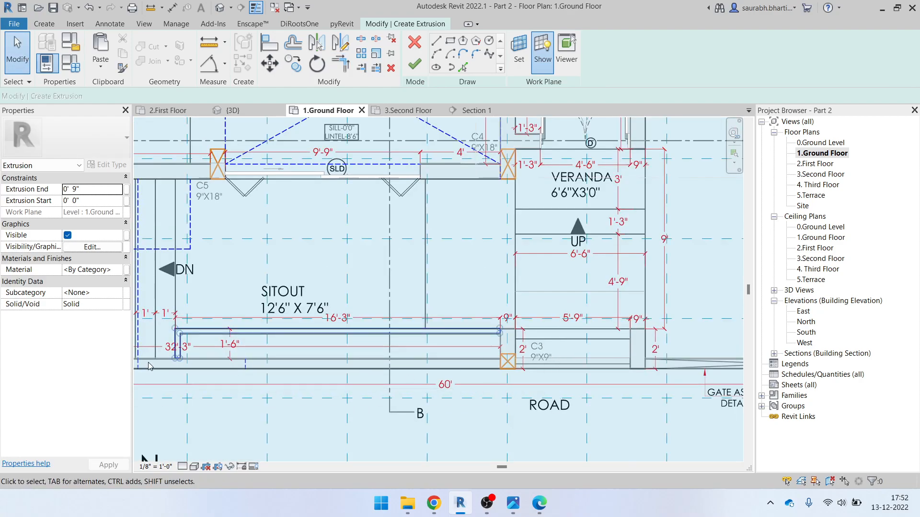
pyautogui.click(404, 355)
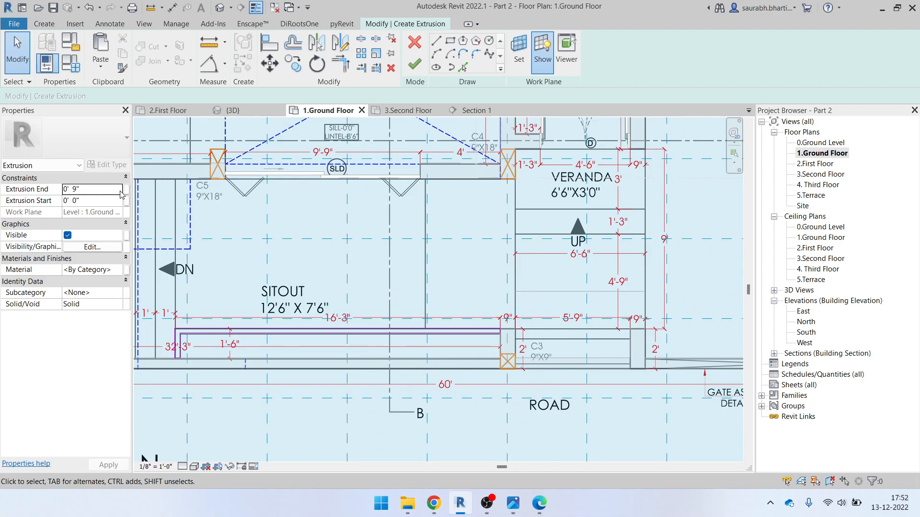
pyautogui.click(115, 190)
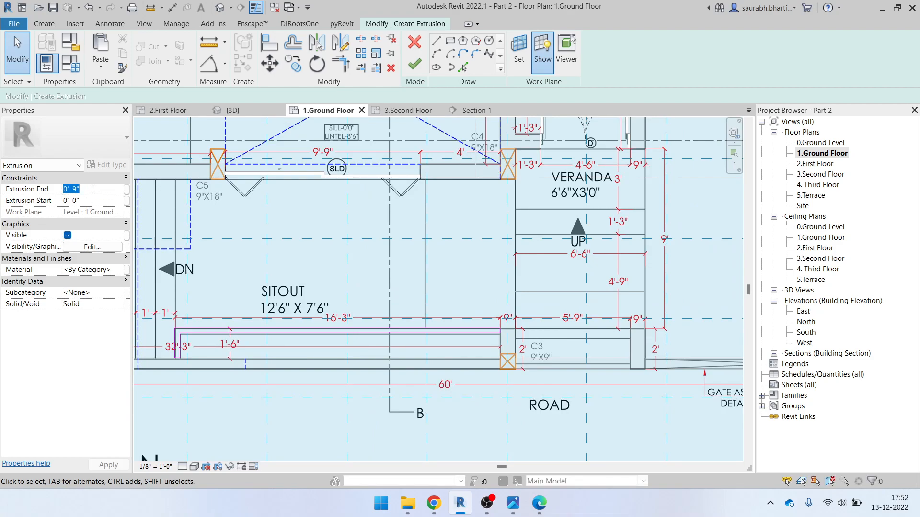
pyautogui.press('Return')
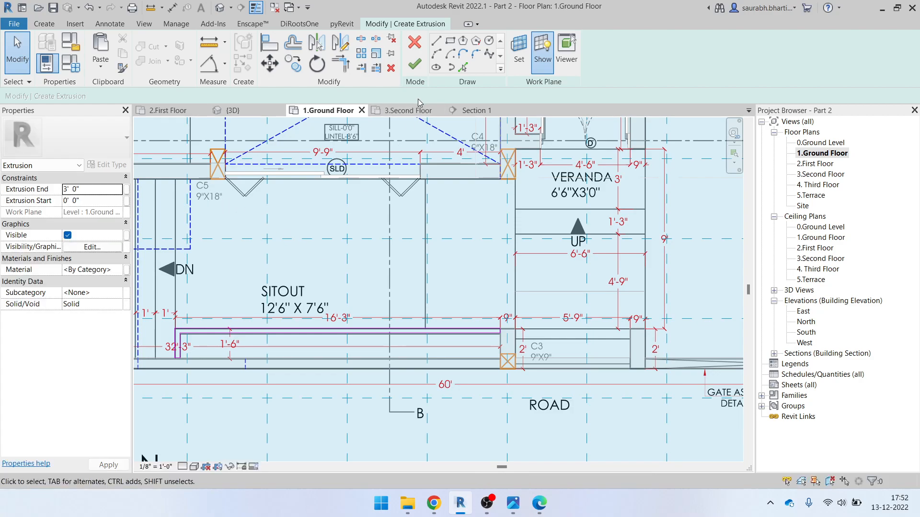
# Finish the extrusion sketch and the in-place Generic Models component
pyautogui.click(416, 67)
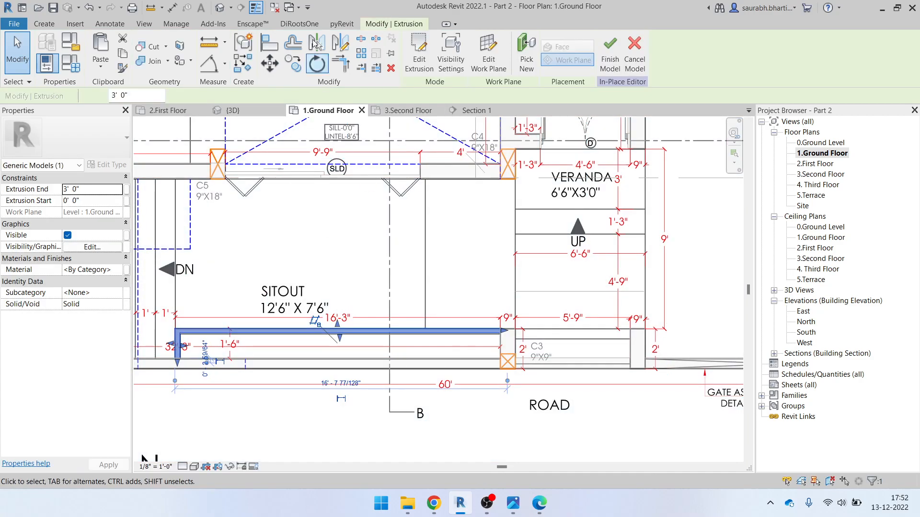
pyautogui.moveTo(613, 353); pyautogui.dragTo(517, 347, button='middle')
pyautogui.click(509, 340)
pyautogui.click(415, 55)
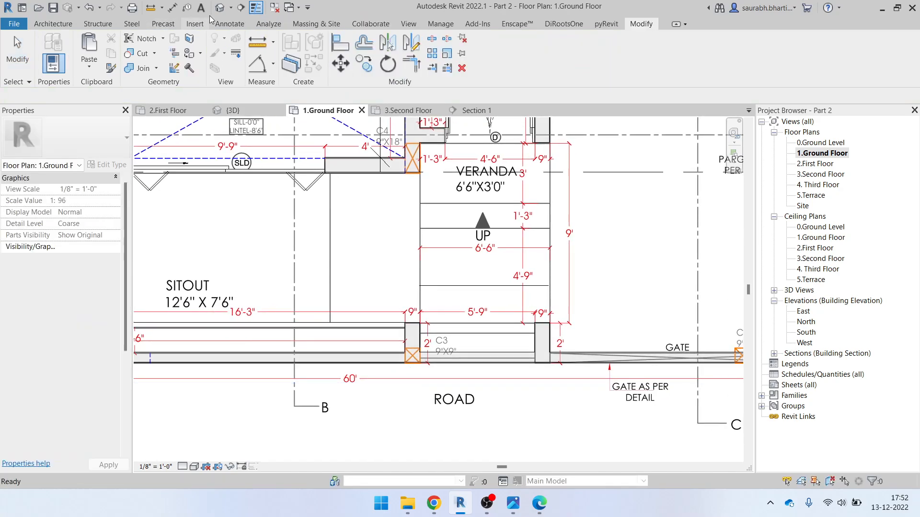
# Orbit the {3D} view and select the new sitout-front block to inspect it
pyautogui.click(234, 110)
pyautogui.keyDown('shift'); pyautogui.moveTo(397, 327); pyautogui.dragTo(606, 427, button='middle'); pyautogui.keyUp('shift')
pyautogui.scroll(5, 516, 314)
pyautogui.keyDown('shift'); pyautogui.moveTo(517, 331); pyautogui.dragTo(630, 357, button='middle'); pyautogui.keyUp('shift')
pyautogui.click(558, 354)
pyautogui.click(640, 342)
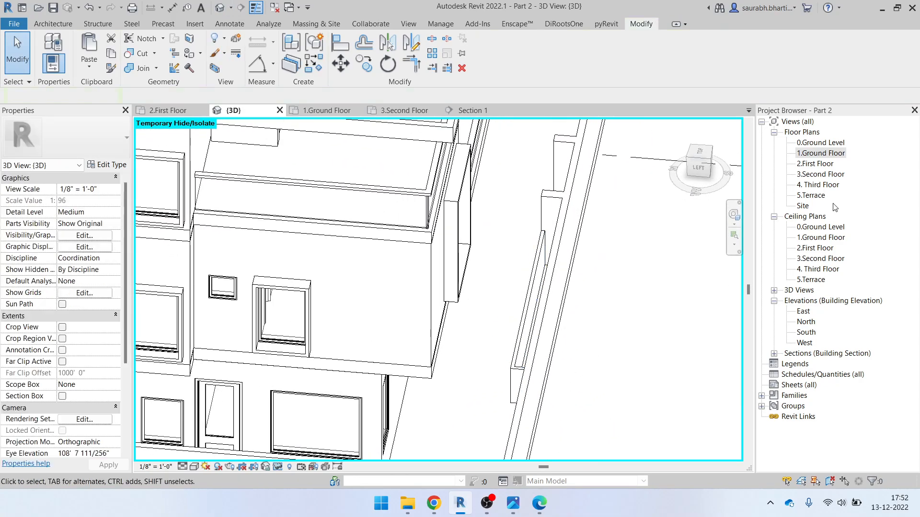
# Return to the 1.Ground Floor plan and check the new generic model there
pyautogui.doubleClick(832, 158)
pyautogui.scroll(5, 491, 350)
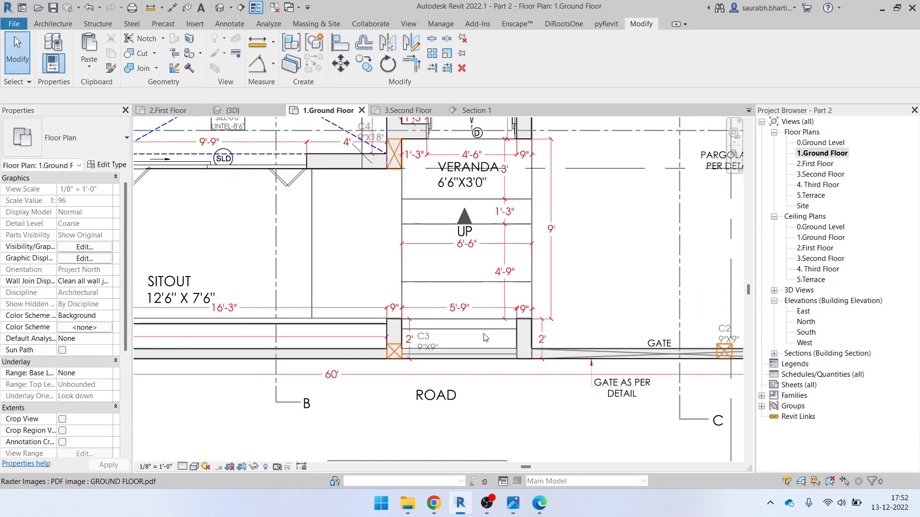
pyautogui.moveTo(413, 335); pyautogui.dragTo(374, 317, button='middle')
pyautogui.click(286, 316)
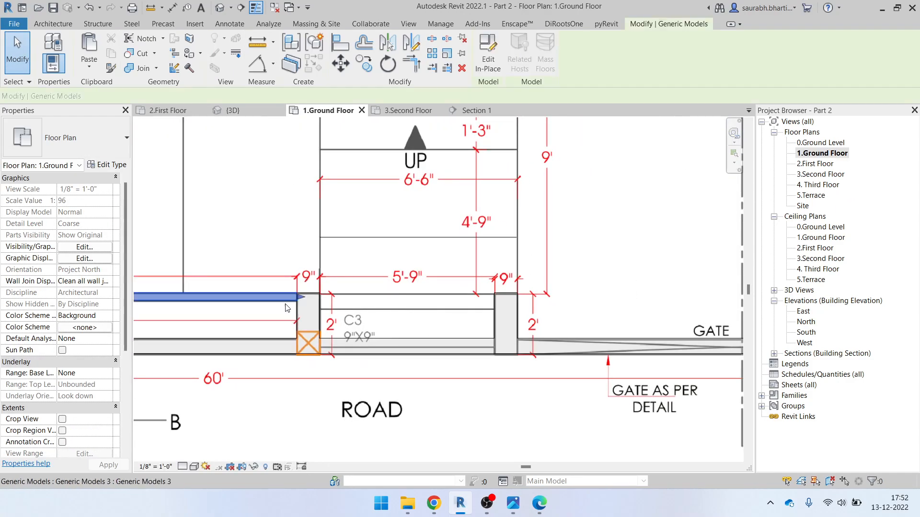
pyautogui.scroll(-2, 414, 299)
pyautogui.press('Escape')
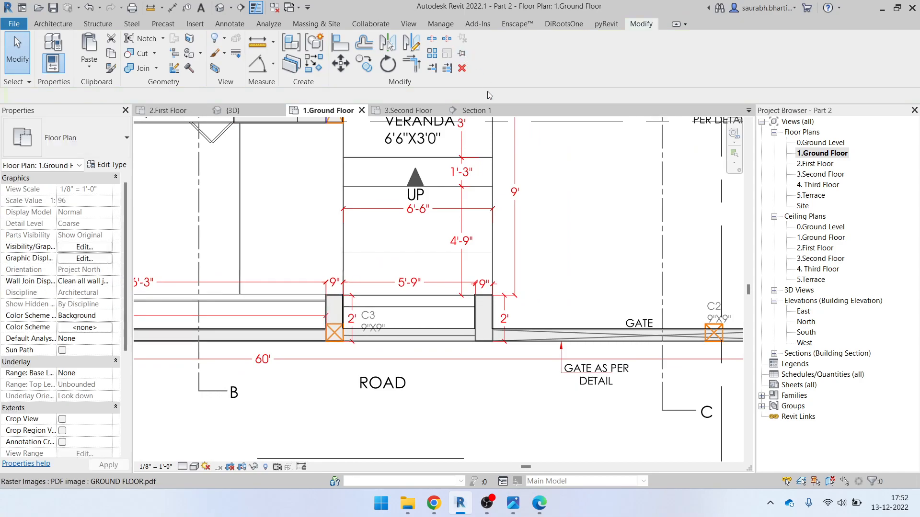
pyautogui.click(53, 24)
# Start in-place Generic Models 4, leaving the work plane settings unchanged
pyautogui.click(141, 61)
pyautogui.click(148, 115)
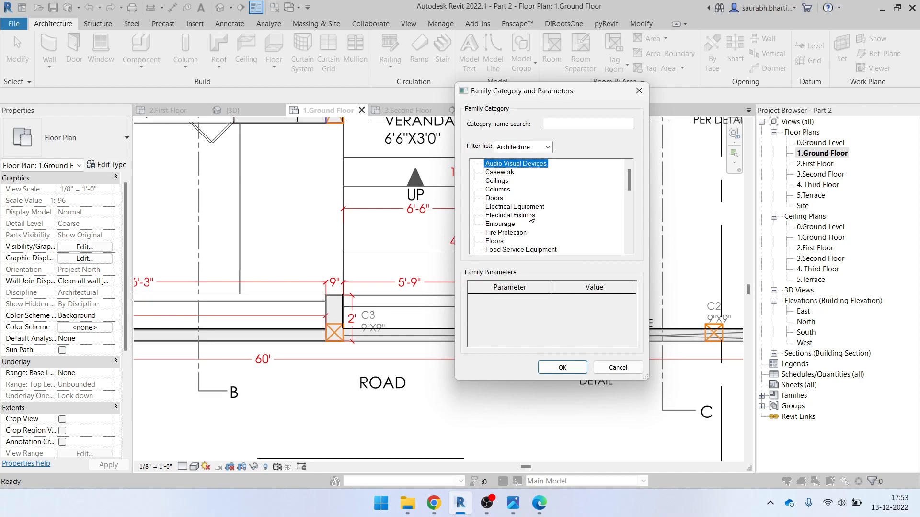
pyautogui.press('g')
pyautogui.click(563, 367)
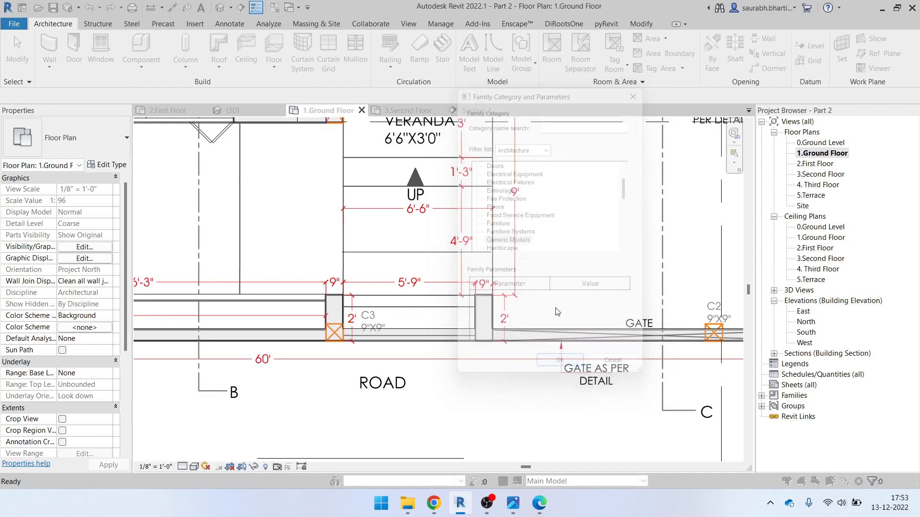
pyautogui.click(508, 236)
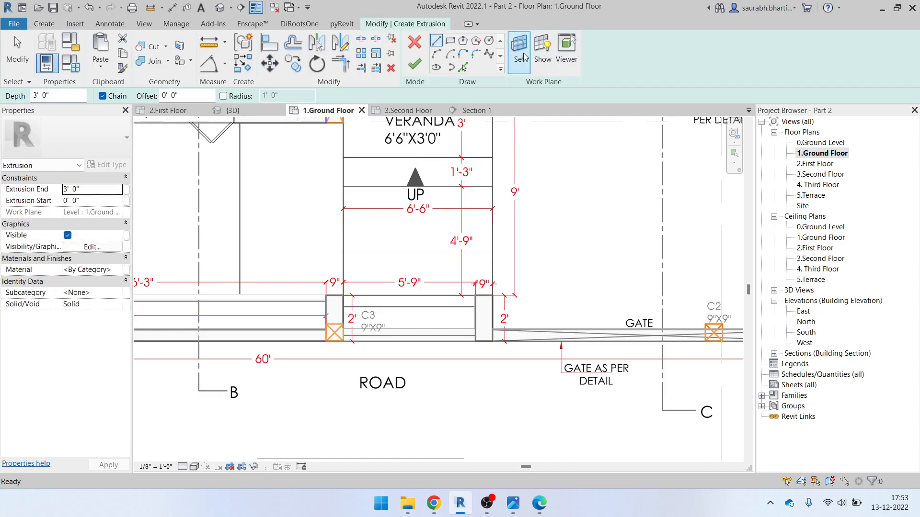
pyautogui.click(520, 51)
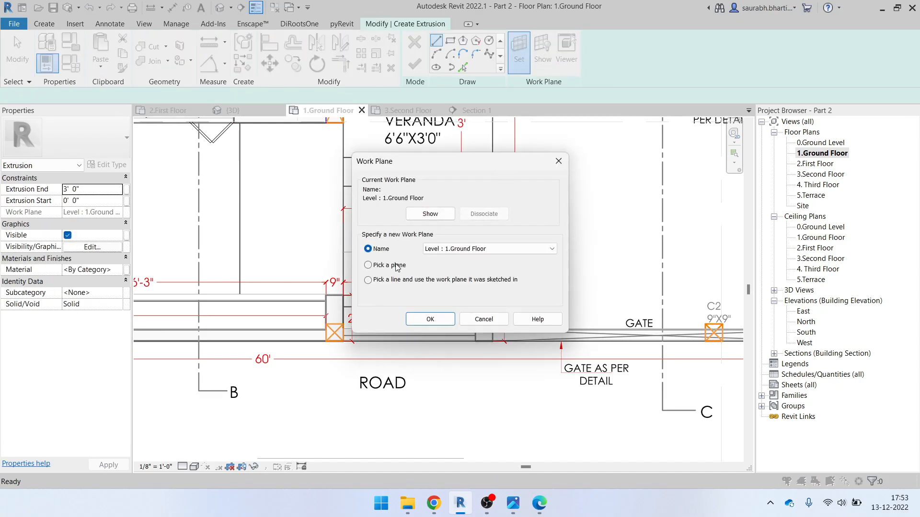
pyautogui.click(430, 318)
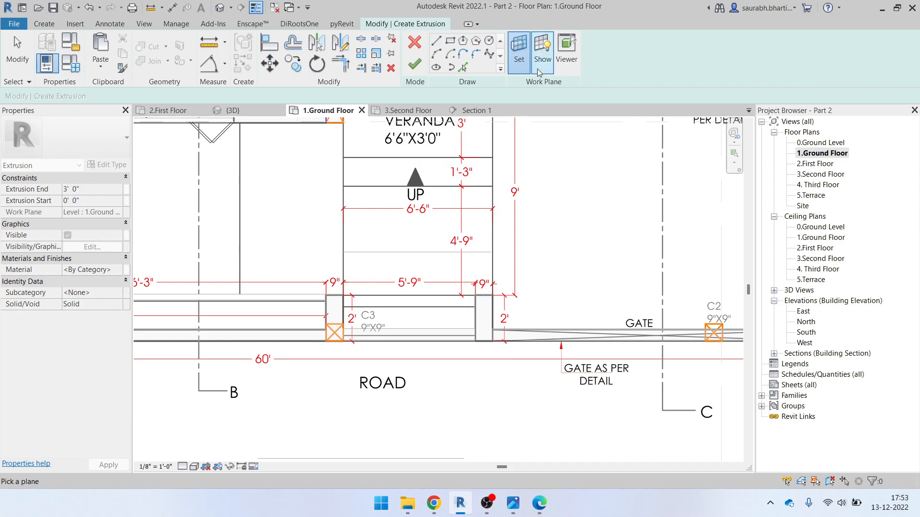
pyautogui.click(519, 50)
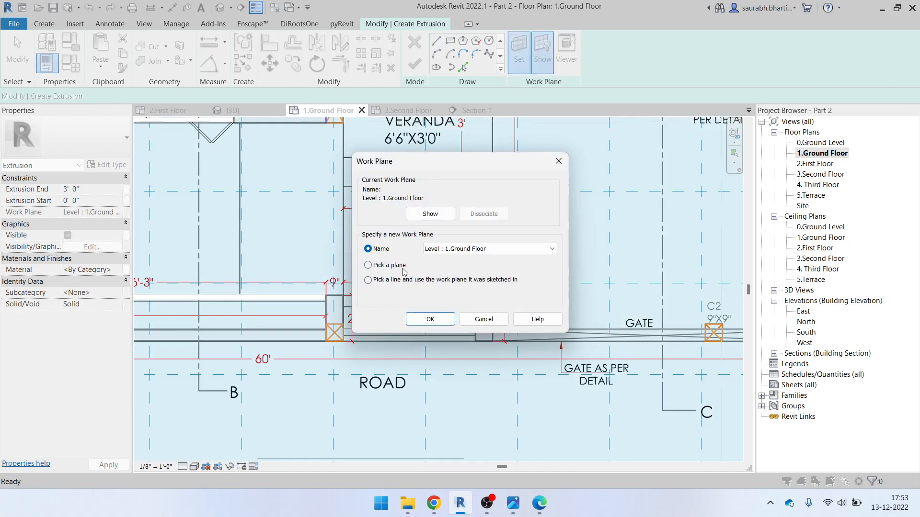
pyautogui.click(483, 319)
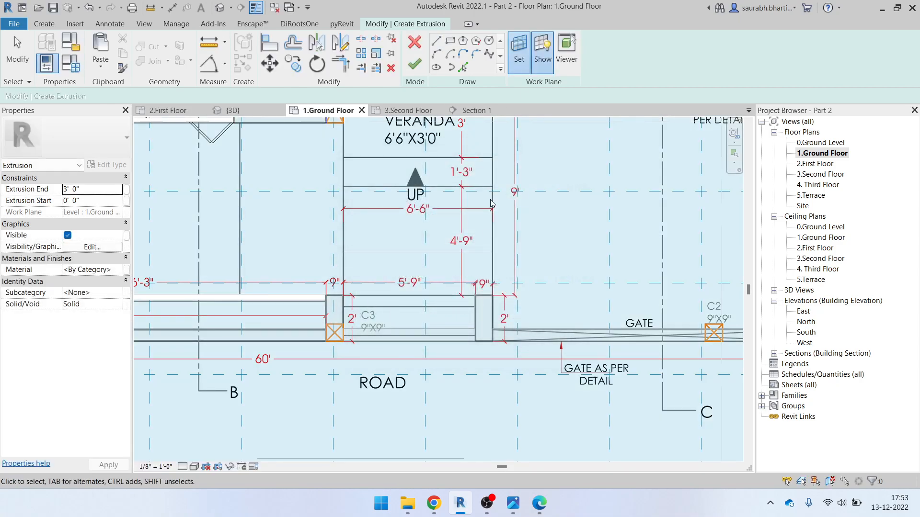
# Draw a rectangle across the 5'-9" gap at column C3 and finish the model
pyautogui.click(449, 40)
pyautogui.scroll(3, 402, 316)
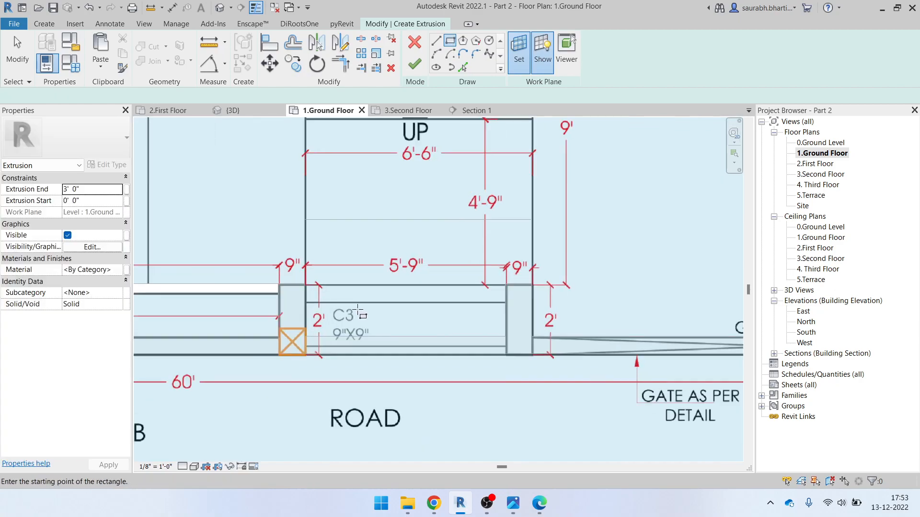
pyautogui.click(296, 277)
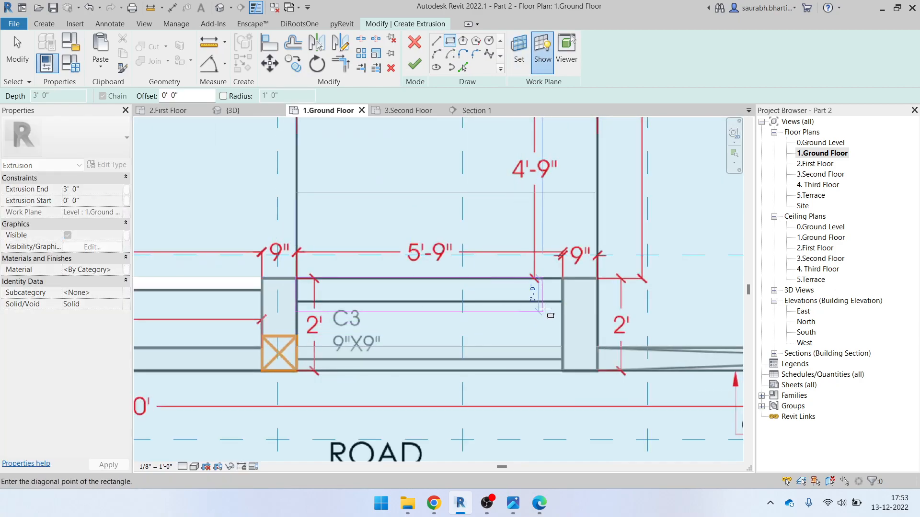
pyautogui.click(561, 300)
pyautogui.click(415, 65)
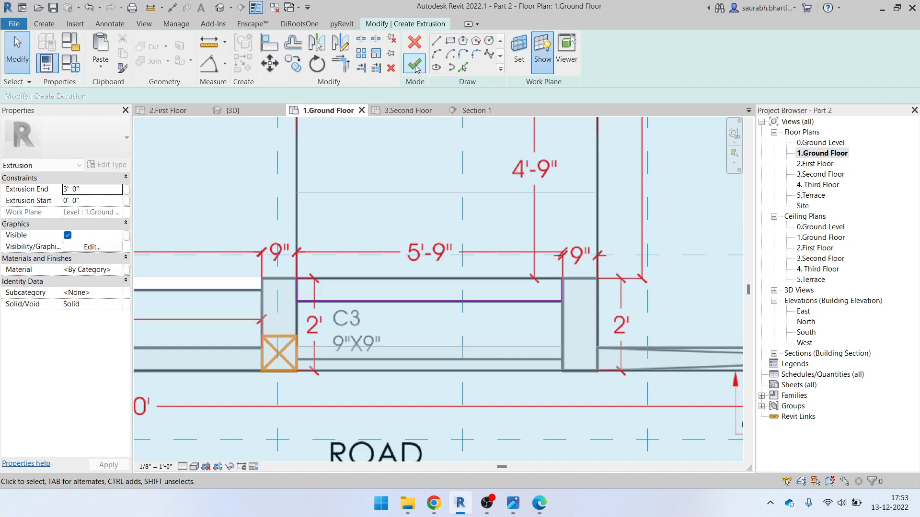
pyautogui.scroll(-3, 475, 289)
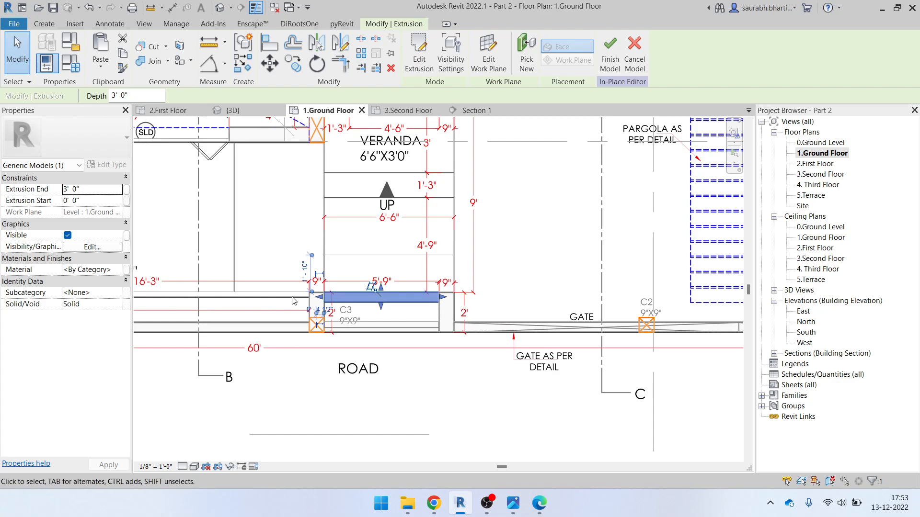
pyautogui.click(617, 58)
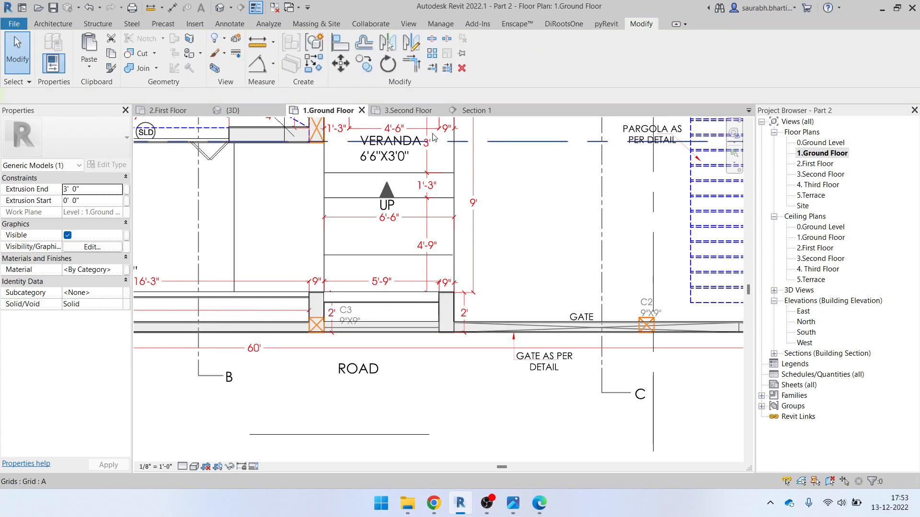
# In {3D}, stretch the new front extrusion upward by its shape handle to 18.02 CF
pyautogui.click(216, 12)
pyautogui.scroll(-2, 434, 293)
pyautogui.keyDown('shift'); pyautogui.moveTo(470, 330); pyautogui.dragTo(503, 268, button='middle'); pyautogui.keyUp('shift')
pyautogui.scroll(2, 496, 219)
pyautogui.click(521, 205)
pyautogui.moveTo(515, 234); pyautogui.dragTo(518, 198)
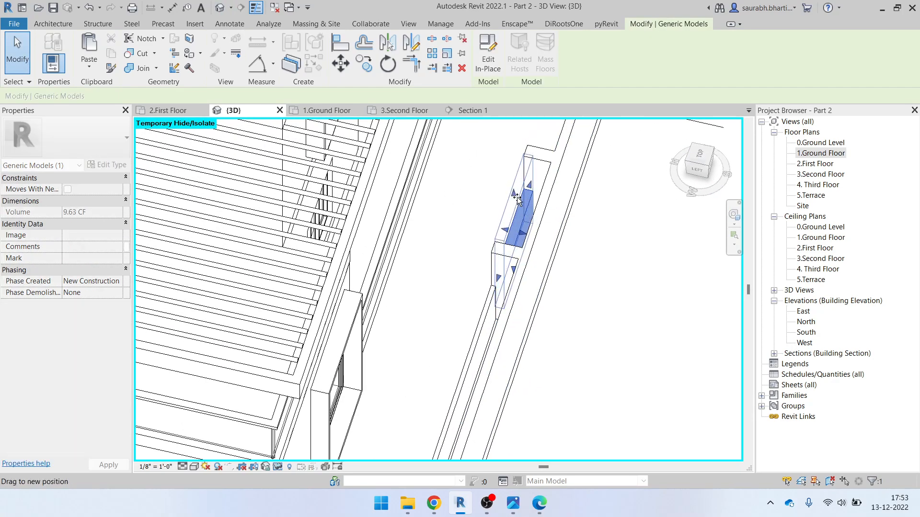
pyautogui.scroll(2, 525, 192)
pyautogui.press('a')
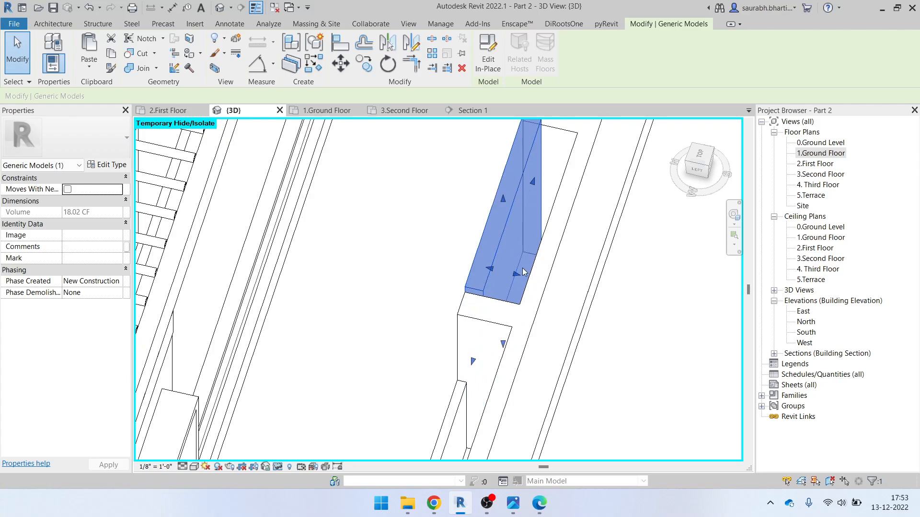
pyautogui.press('Escape')
# Use Align (AL) to line the new block up with the front wall face
pyautogui.scroll(-3, 543, 251)
pyautogui.keyDown('shift'); pyautogui.moveTo(543, 251); pyautogui.dragTo(513, 192, button='middle'); pyautogui.keyUp('shift')
pyautogui.press('a')
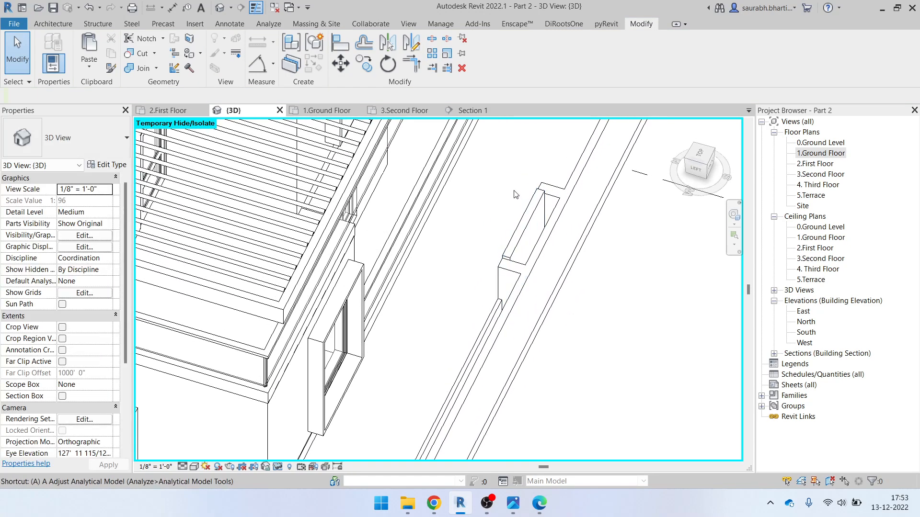
pyautogui.press('l')
pyautogui.keyDown('shift'); pyautogui.moveTo(585, 215); pyautogui.dragTo(561, 190, button='middle'); pyautogui.keyUp('shift')
pyautogui.click(558, 186)
pyautogui.press('Escape')
pyautogui.press('Escape')
pyautogui.press('a')
pyautogui.press('l')
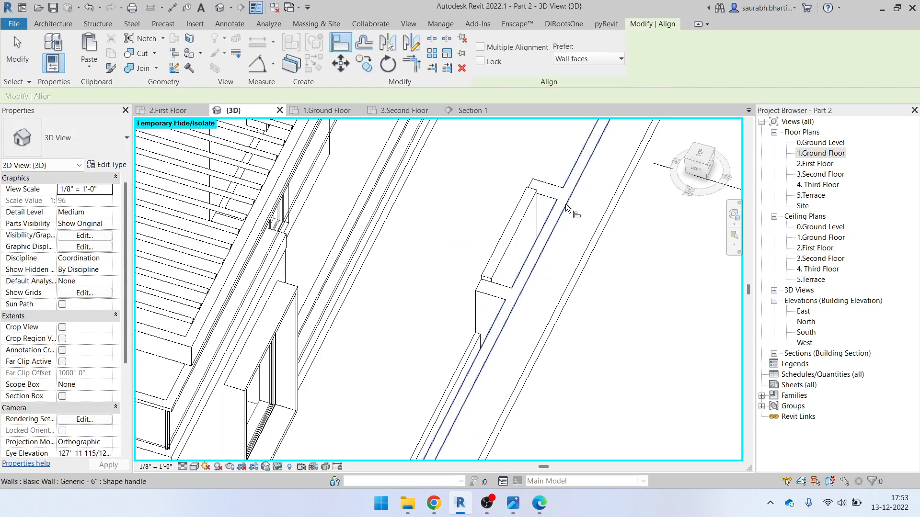
pyautogui.keyDown('shift'); pyautogui.moveTo(503, 229); pyautogui.dragTo(412, 407, button='middle'); pyautogui.keyUp('shift')
pyautogui.scroll(-3, 495, 345)
pyautogui.press('Escape')
pyautogui.press('Escape')
# Reset Temporary Hide/Isolate, inspect the house, and return to the 1.Ground Floor plan
pyautogui.keyDown('shift'); pyautogui.moveTo(544, 376); pyautogui.dragTo(527, 301, button='middle'); pyautogui.keyUp('shift')
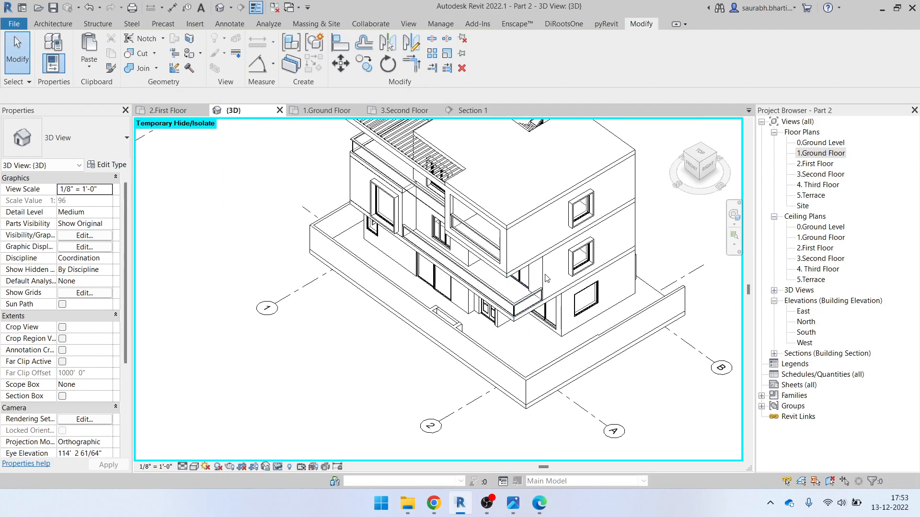
pyautogui.press('h')
pyautogui.press('r')
pyautogui.keyDown('shift'); pyautogui.moveTo(616, 355); pyautogui.dragTo(702, 362, button='middle'); pyautogui.keyUp('shift')
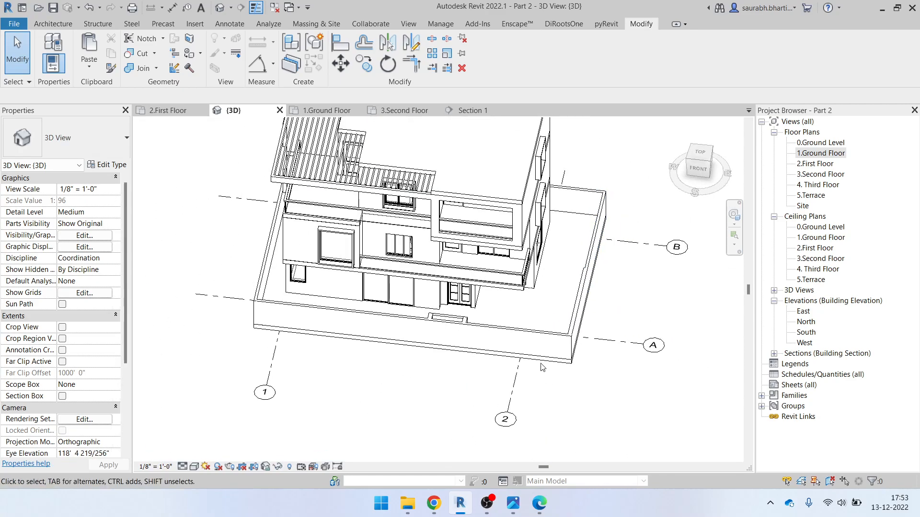
pyautogui.doubleClick(828, 158)
pyautogui.moveTo(479, 211); pyautogui.dragTo(504, 366, button='middle')
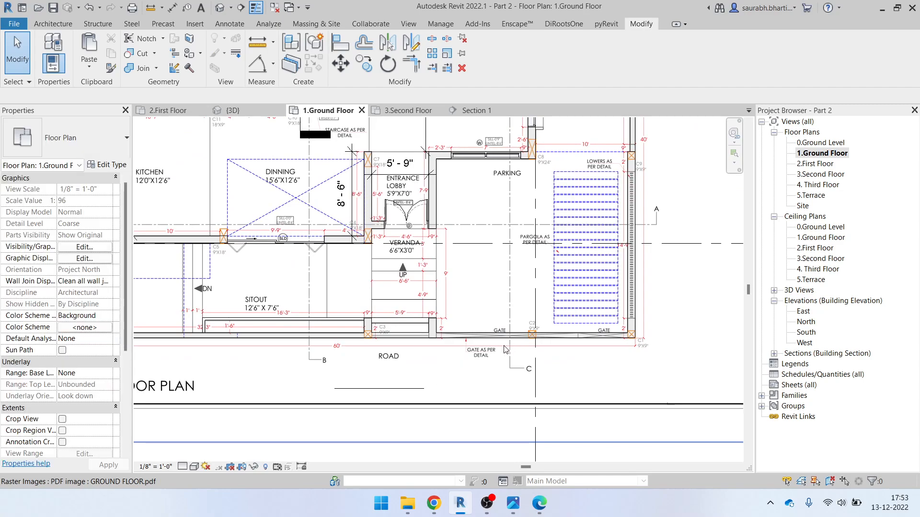
# Bring up Elevation Height.jpg in Photos beside the Revit plan, minimizing and restoring it
pyautogui.scroll(5, 506, 349)
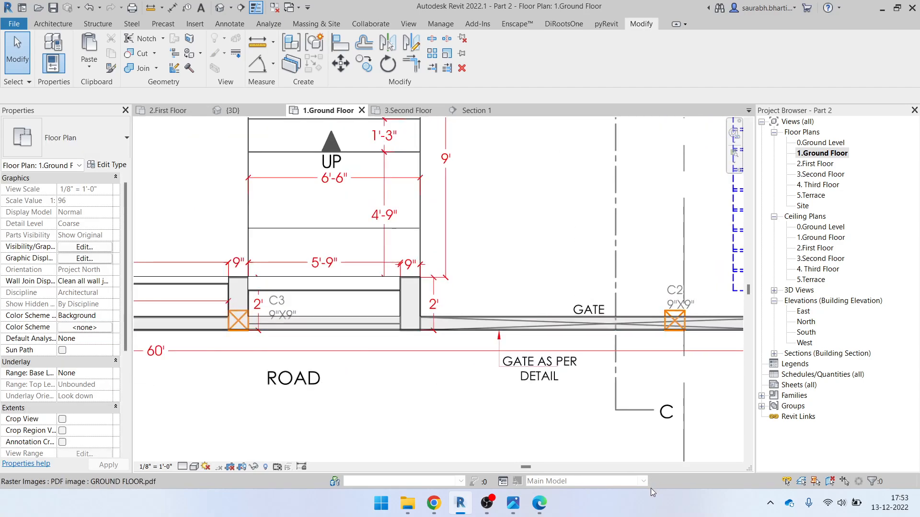
pyautogui.click(514, 502)
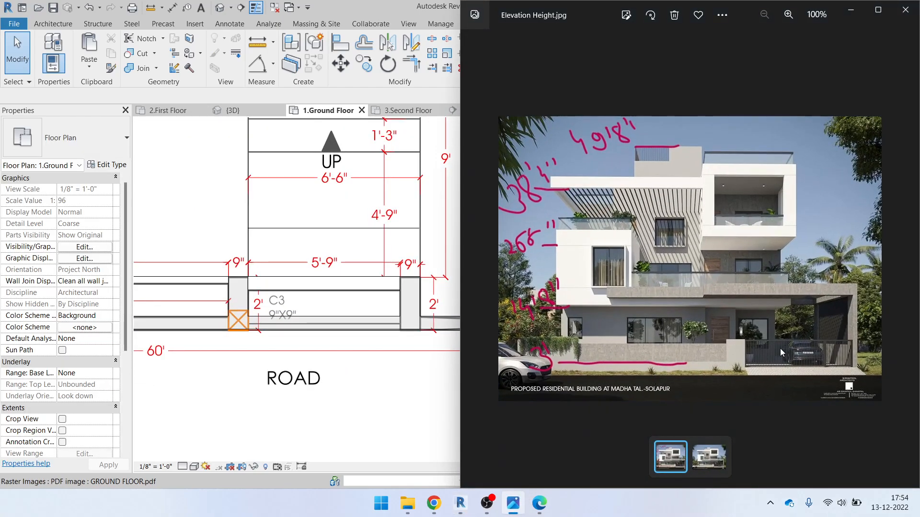
pyautogui.click(851, 11)
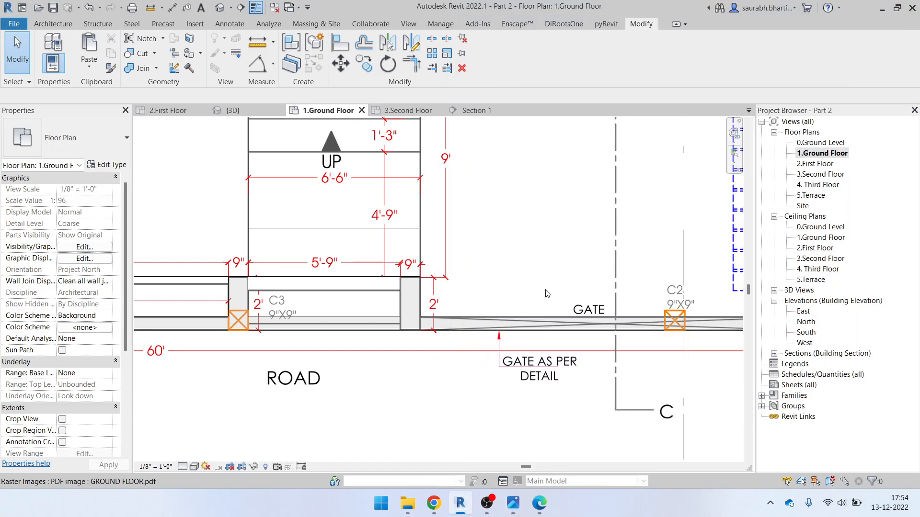
pyautogui.scroll(-5, 363, 408)
pyautogui.click(516, 502)
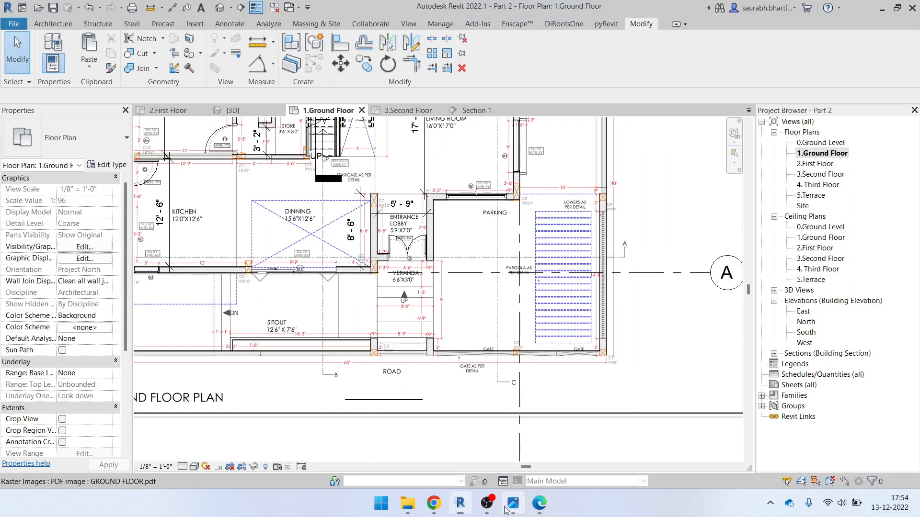
pyautogui.scroll(5, 585, 365)
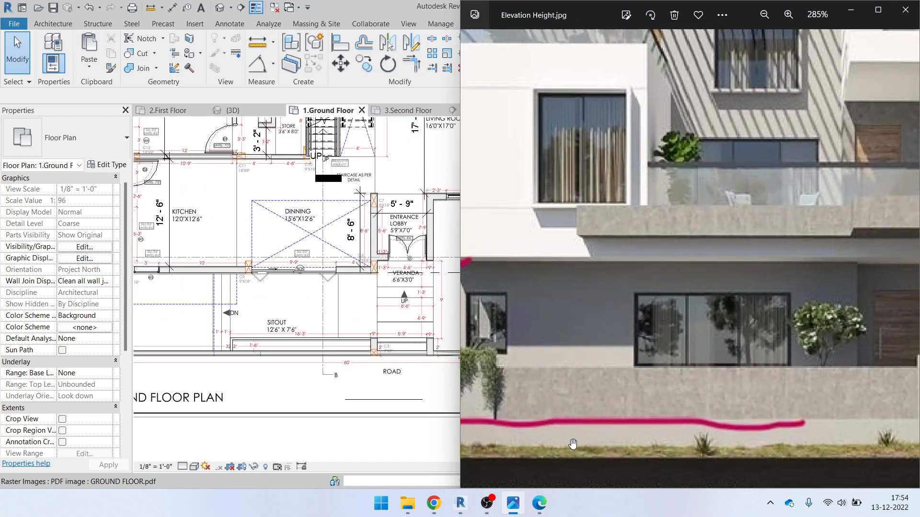
pyautogui.scroll(-3, 809, 340)
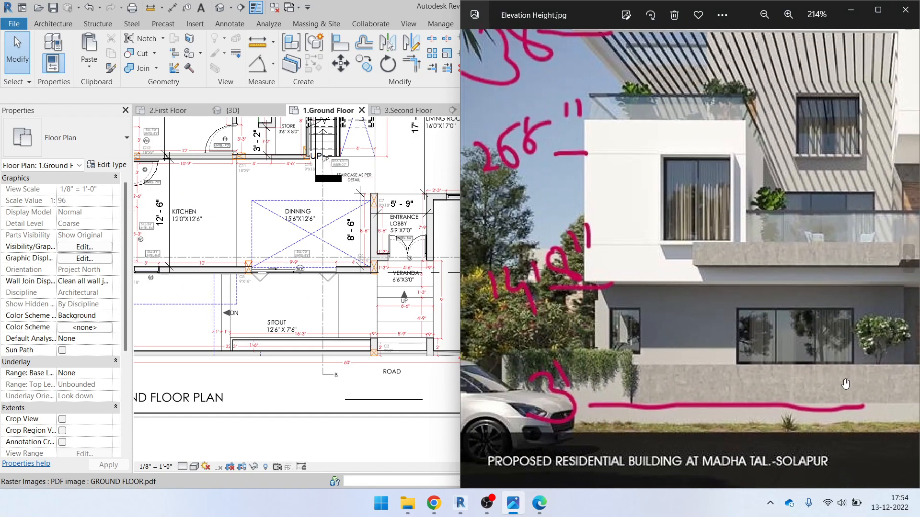
# Pan across the zoomed elevation image, then advance to the next reference image
pyautogui.moveTo(845, 383); pyautogui.dragTo(793, 342)
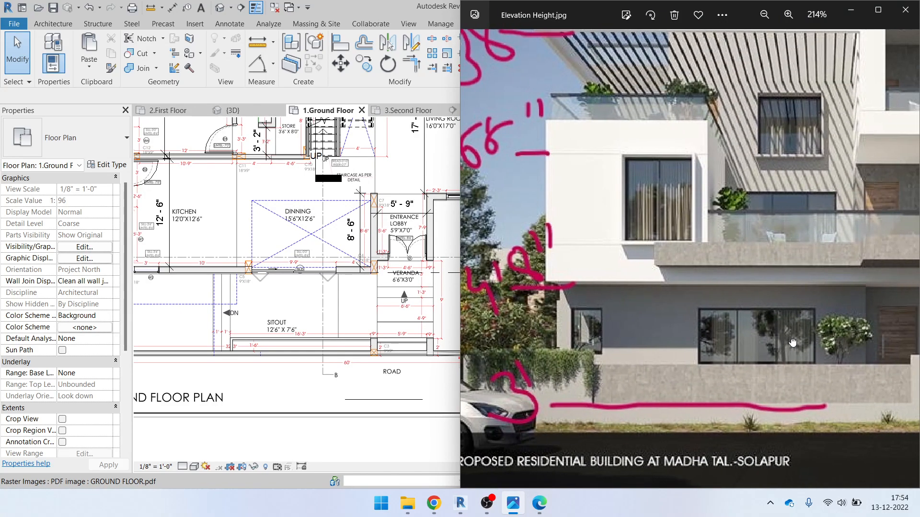
pyautogui.moveTo(634, 373); pyautogui.dragTo(681, 374)
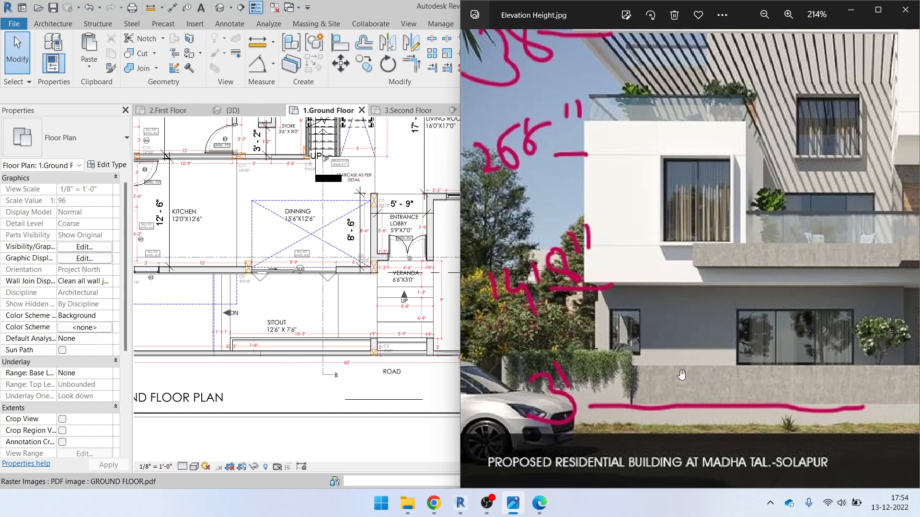
pyautogui.click(849, 17)
pyautogui.scroll(3, 476, 369)
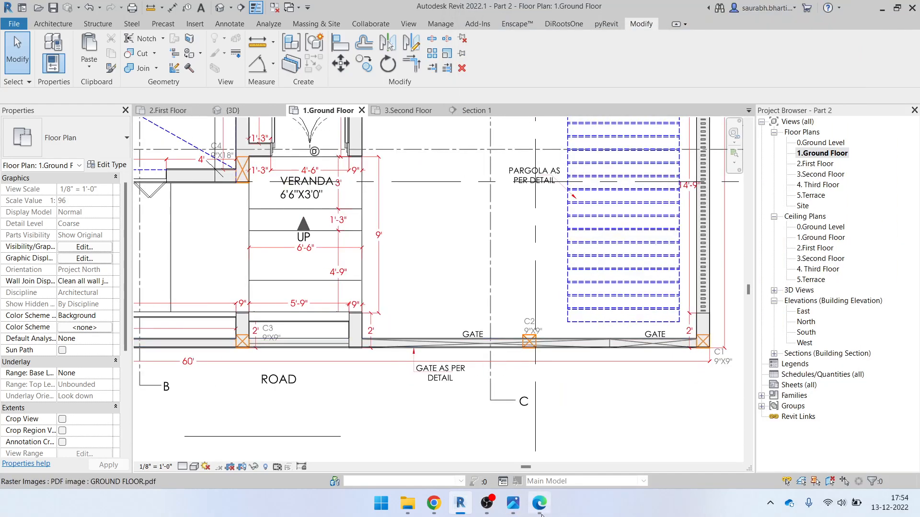
pyautogui.click(511, 503)
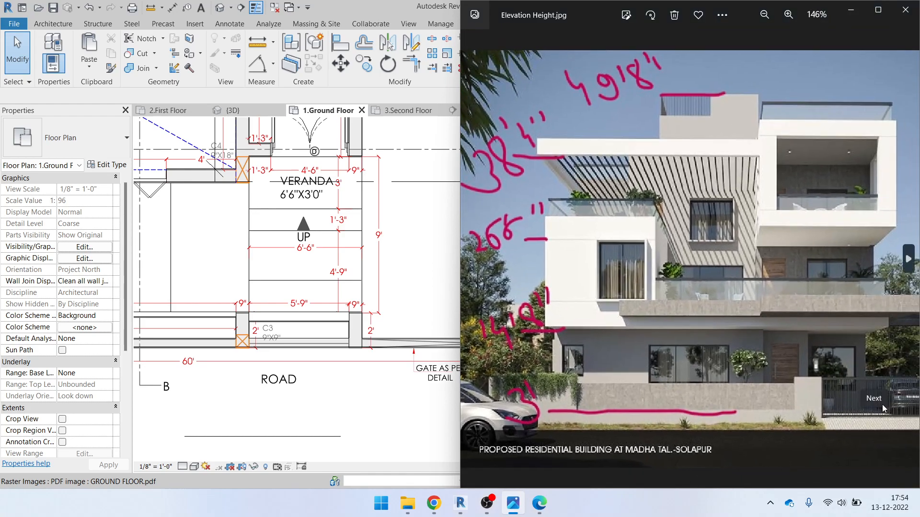
pyautogui.click(884, 404)
# Zoom in and out on the open reference image to check the facade, then hide it
pyautogui.scroll(6, 823, 367)
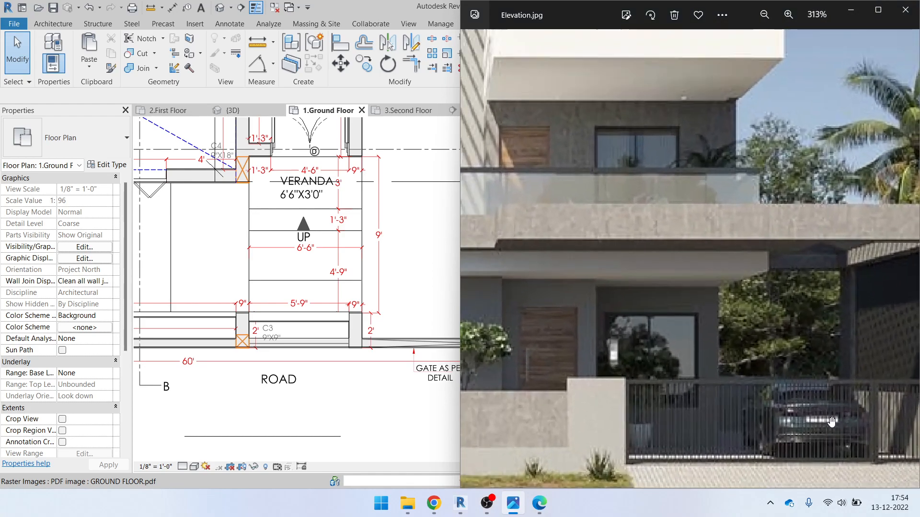
pyautogui.scroll(-1, 715, 341)
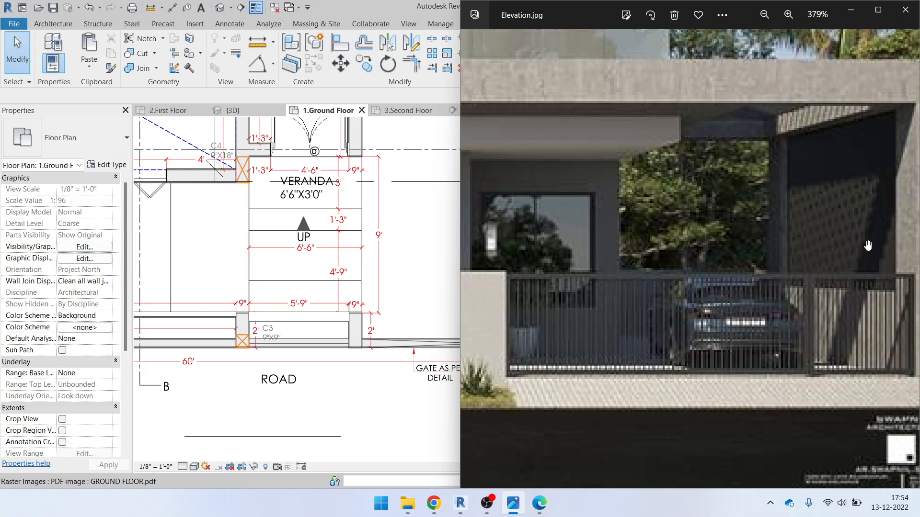
pyautogui.scroll(-3, 892, 224)
pyautogui.scroll(7, 833, 298)
pyautogui.scroll(-5, 826, 298)
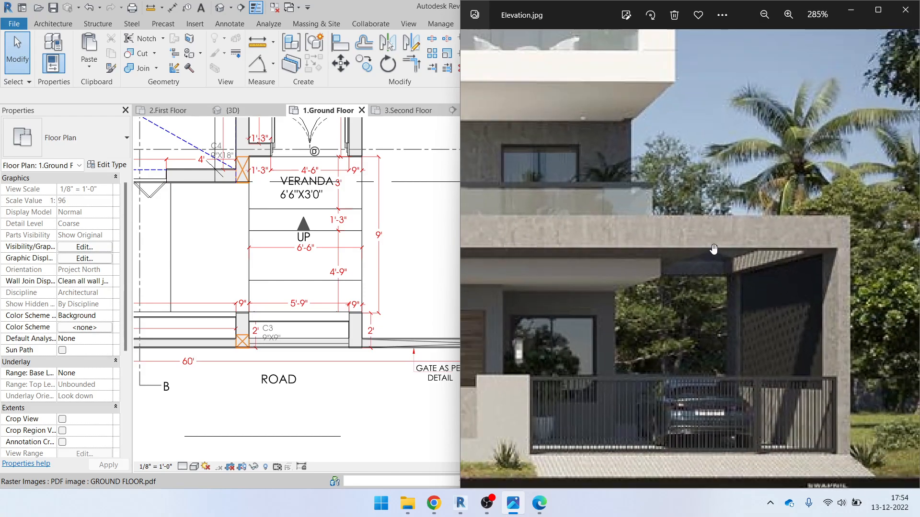
pyautogui.scroll(3, 739, 267)
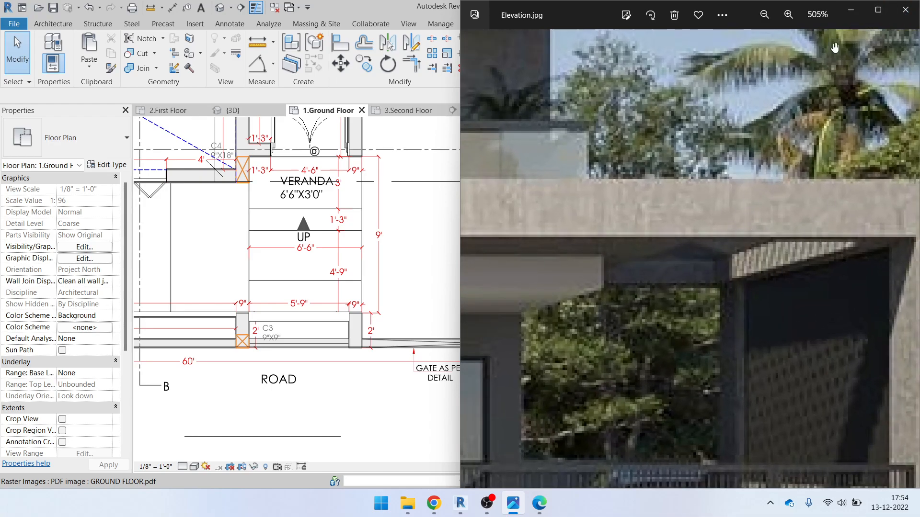
pyautogui.scroll(-4, 392, 398)
pyautogui.click(851, 18)
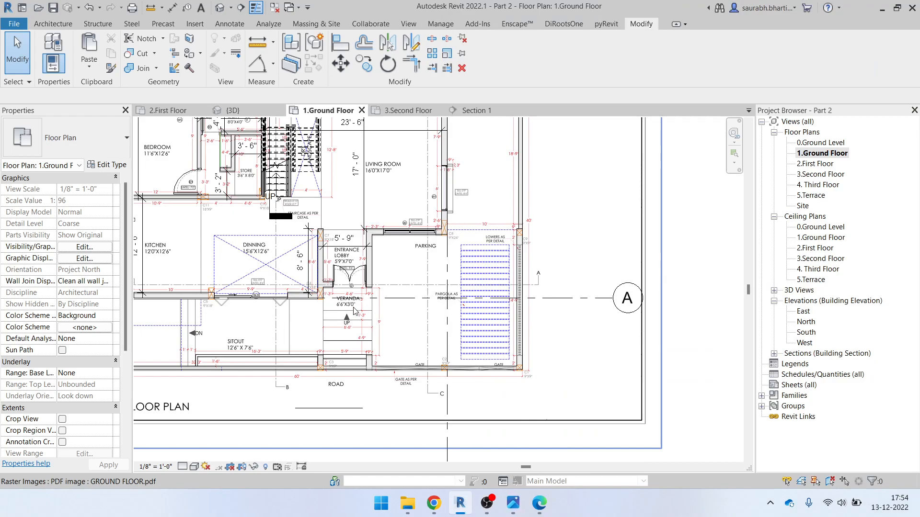
pyautogui.scroll(1, 477, 294)
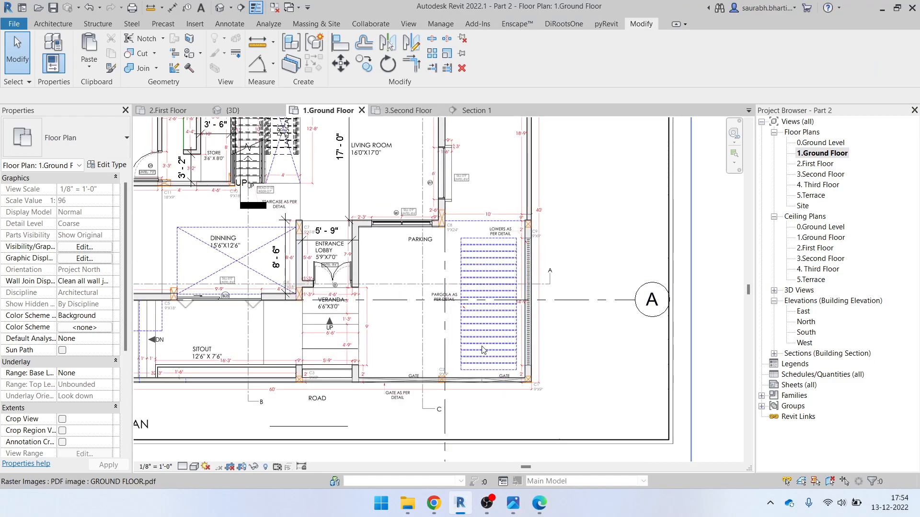
pyautogui.scroll(2, 496, 306)
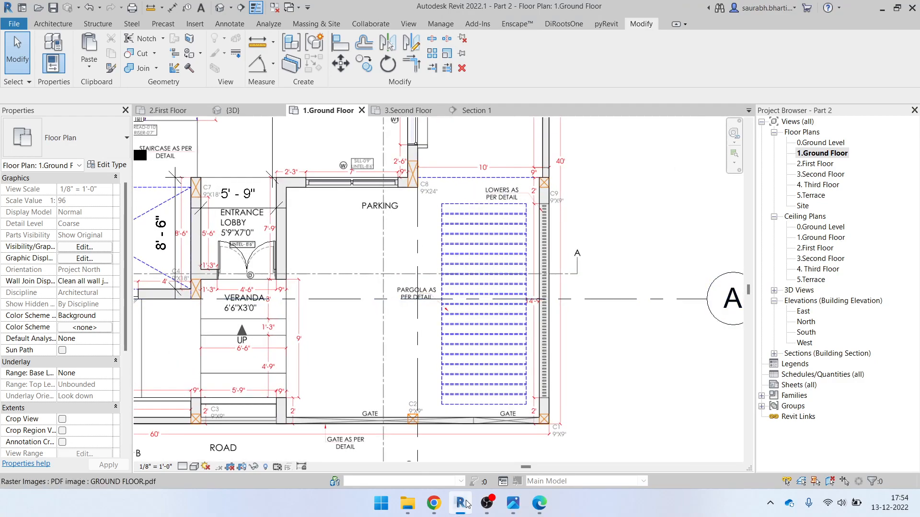
# Open Elevation.jpg, zoom out to 161% to see the whole render, then minimise Photos
pyautogui.click(540, 504)
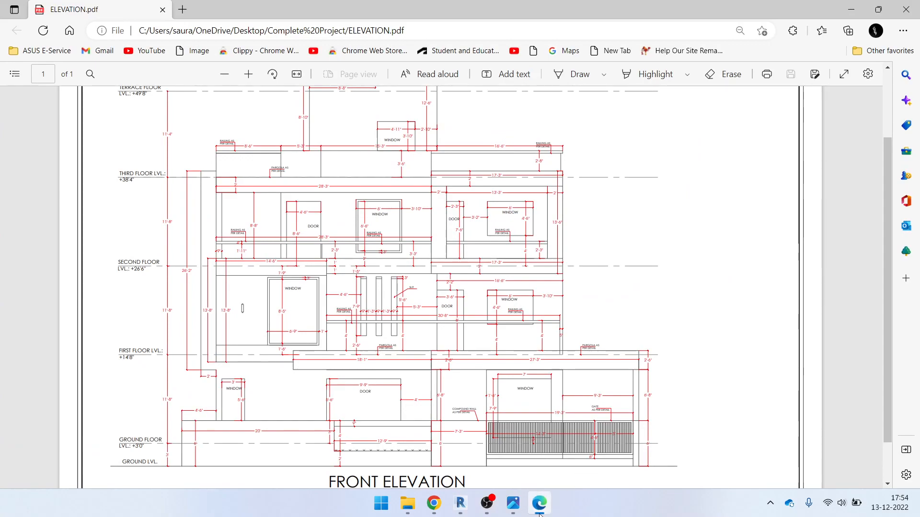
pyautogui.click(541, 507)
pyautogui.click(513, 503)
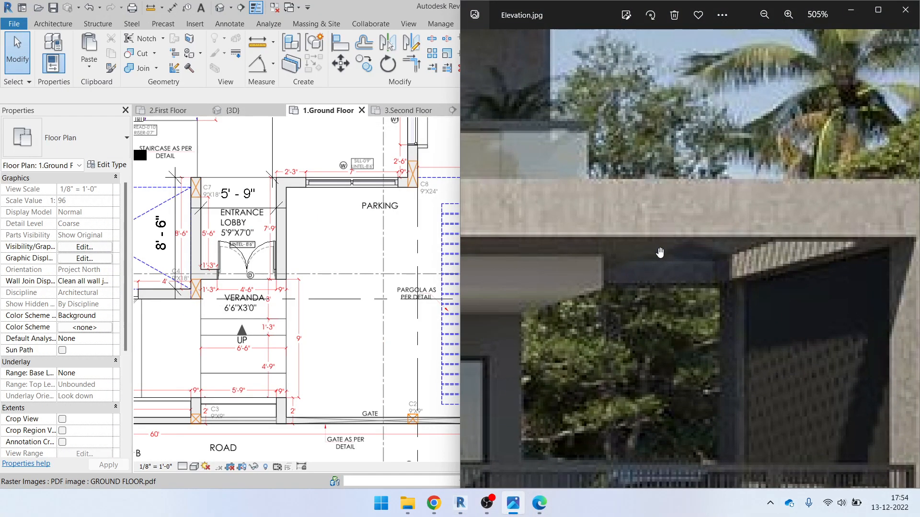
pyautogui.scroll(-5, 659, 252)
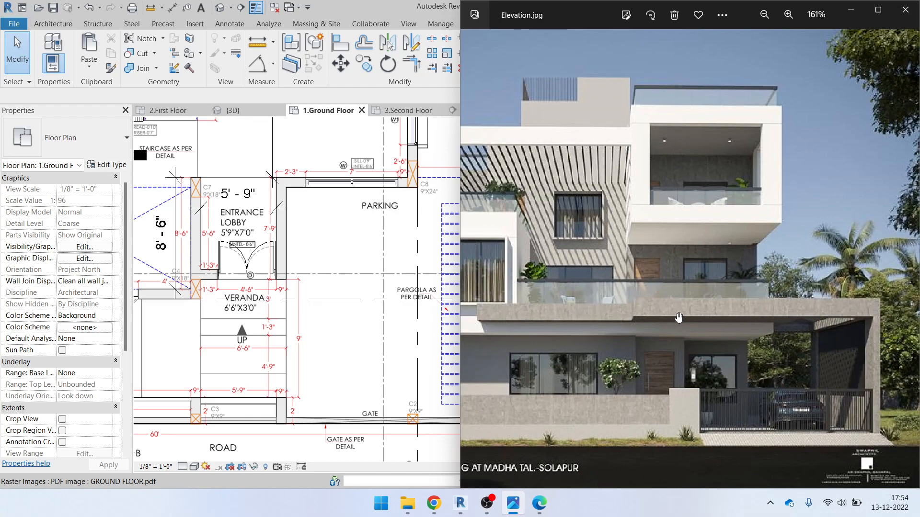
pyautogui.click(849, 11)
# In the default 3D view facing front, temporarily hide the low front wall
pyautogui.click(222, 10)
pyautogui.keyDown('shift'); pyautogui.moveTo(532, 300); pyautogui.dragTo(601, 264, button='middle'); pyautogui.keyUp('shift')
pyautogui.click(696, 163)
pyautogui.scroll(5, 335, 334)
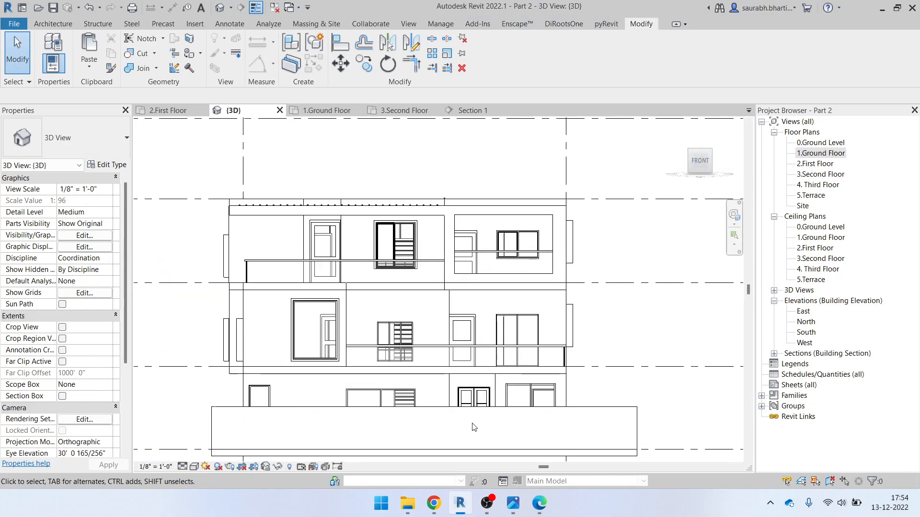
pyautogui.click(473, 429)
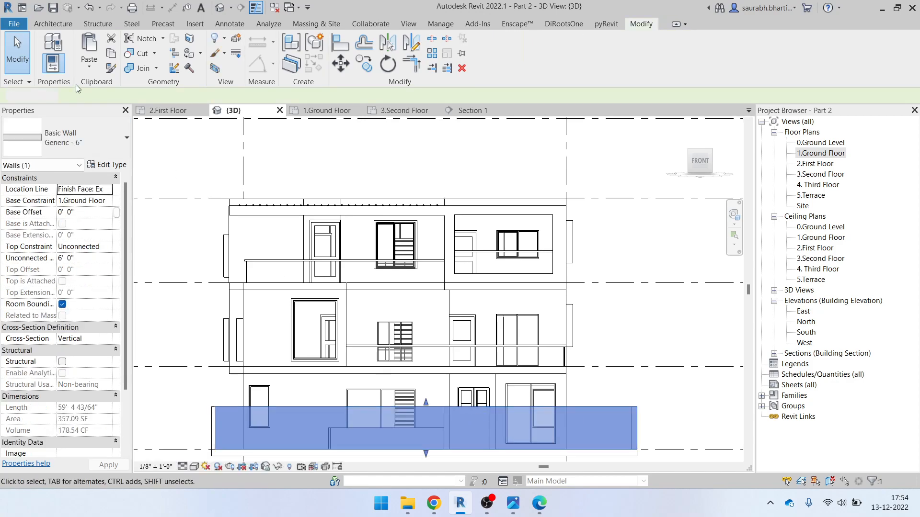
pyautogui.press('h')
pyautogui.press('h')
# Start an in-place model in the Generic Models category, named Generic Models 5
pyautogui.click(53, 24)
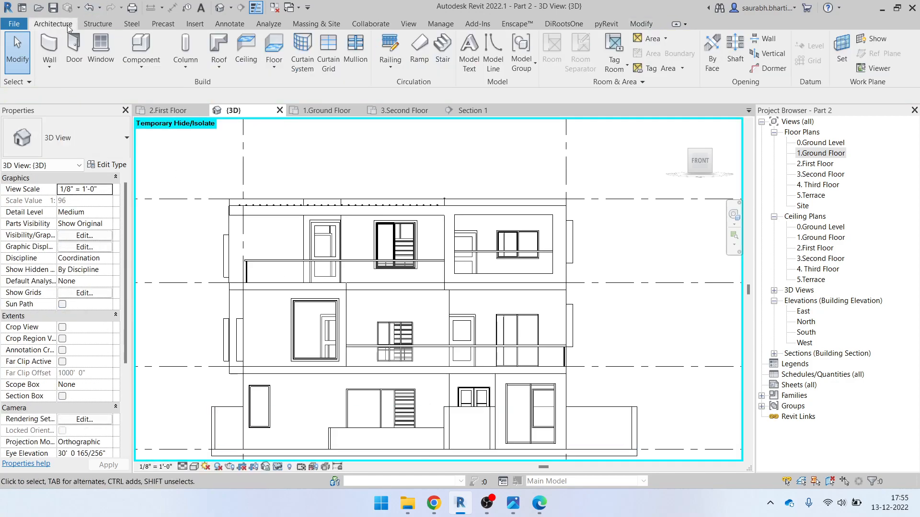
pyautogui.click(140, 67)
pyautogui.click(160, 113)
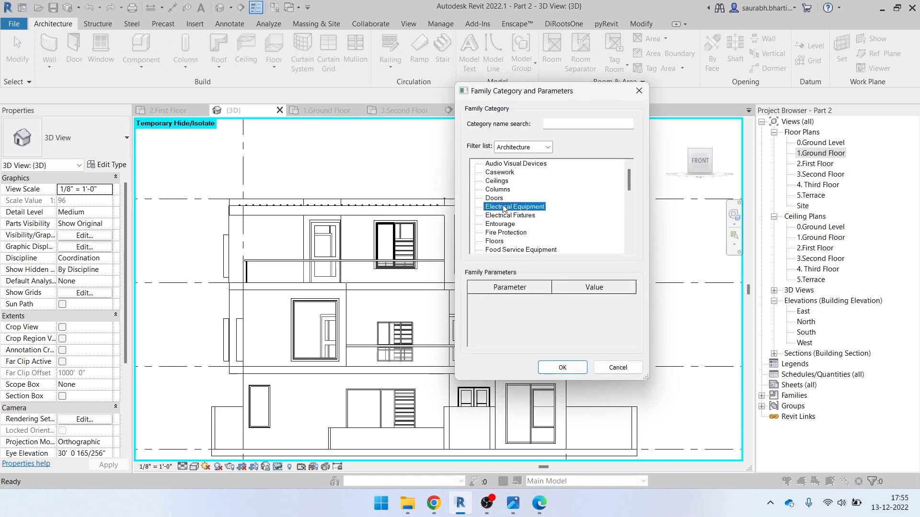
pyautogui.press('g')
pyautogui.click(562, 368)
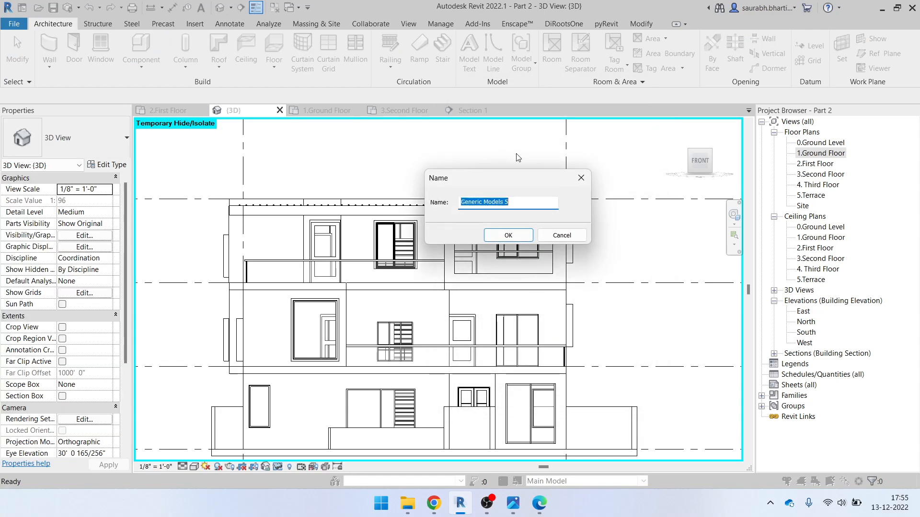
pyautogui.click(508, 235)
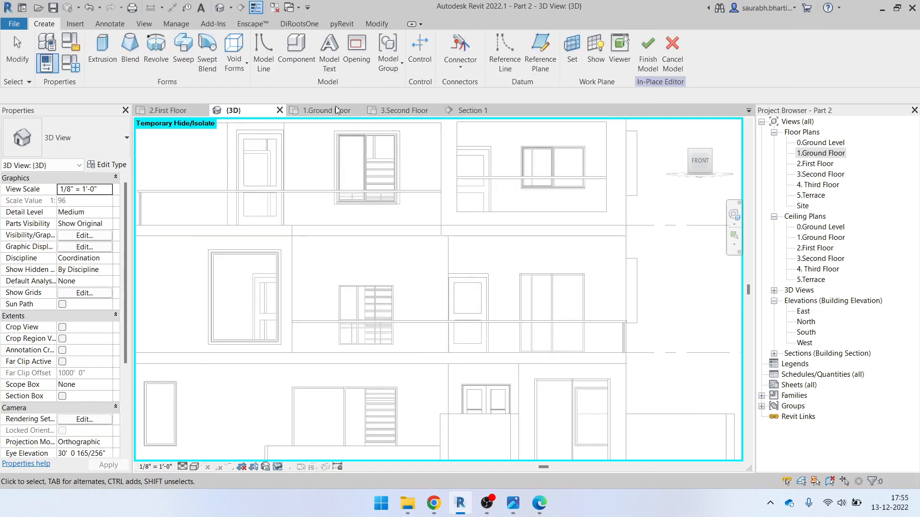
# Start an extrusion and set its work plane to the floor slab
pyautogui.click(112, 48)
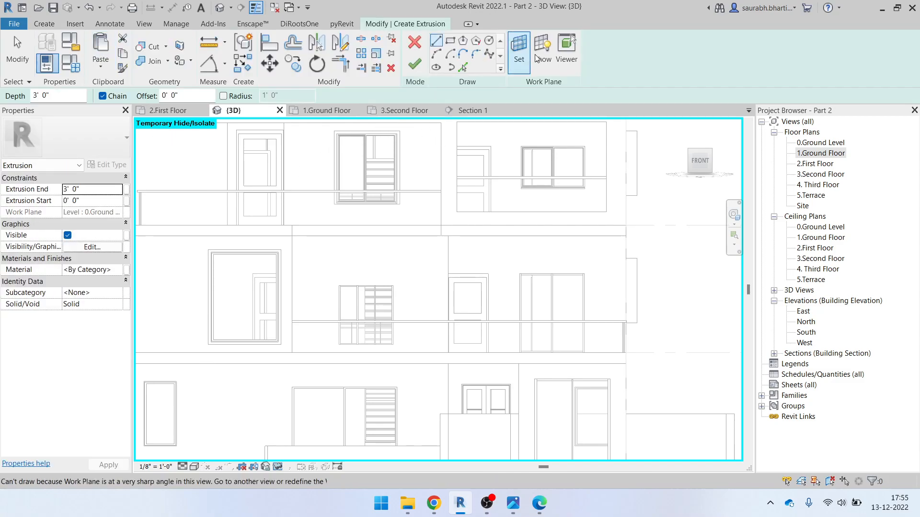
pyautogui.click(517, 60)
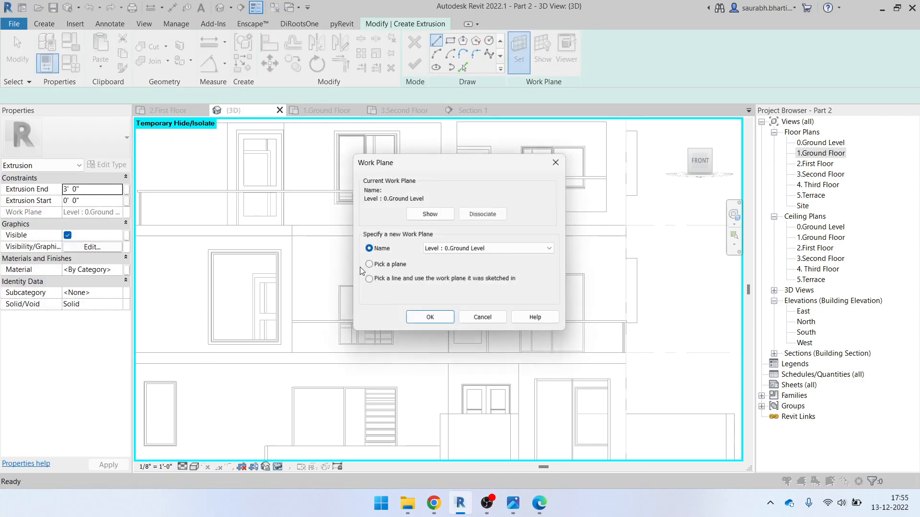
pyautogui.click(430, 320)
pyautogui.scroll(2, 596, 379)
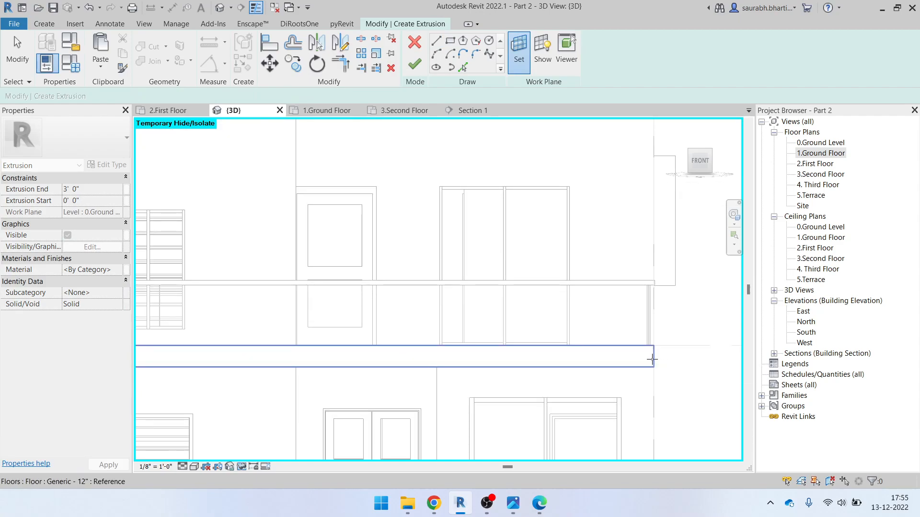
pyautogui.click(213, 365)
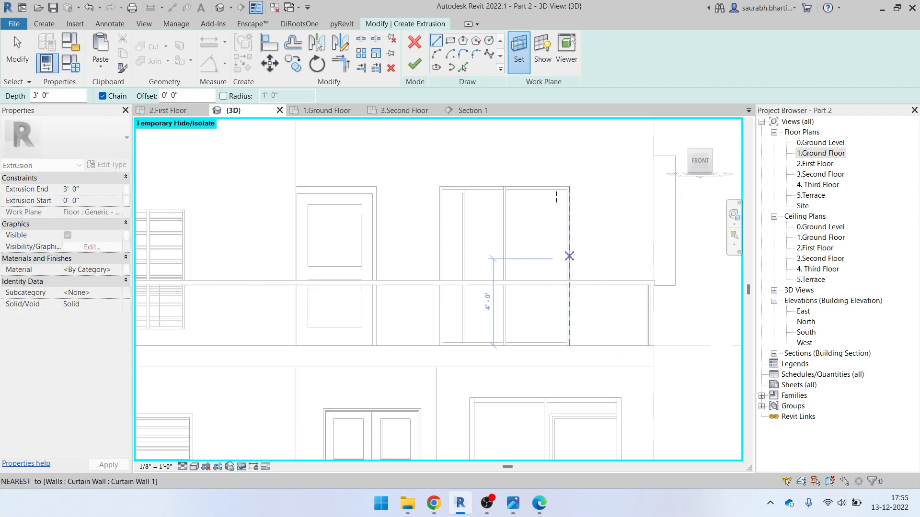
pyautogui.click(536, 49)
# Sketch a rectangle from the door's top corner out over the parking
pyautogui.click(449, 41)
pyautogui.scroll(-2, 587, 378)
pyautogui.scroll(3, 562, 327)
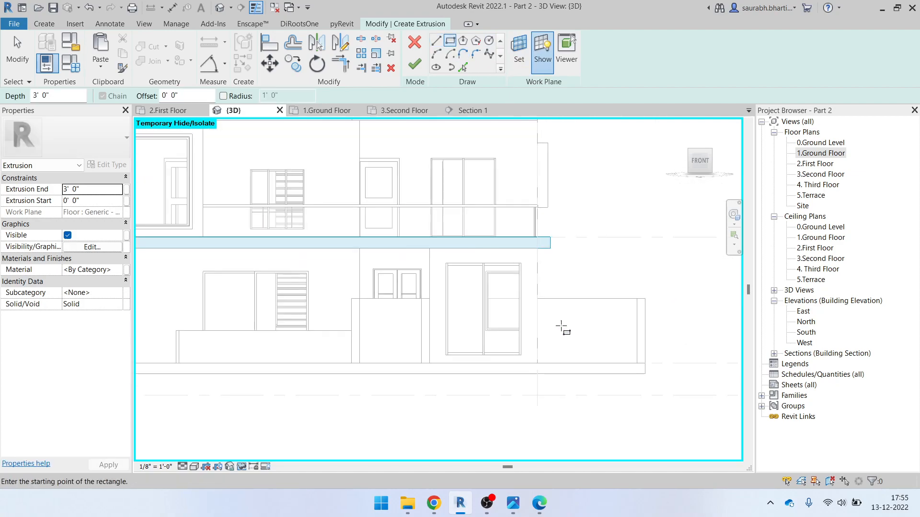
pyautogui.scroll(2, 431, 283)
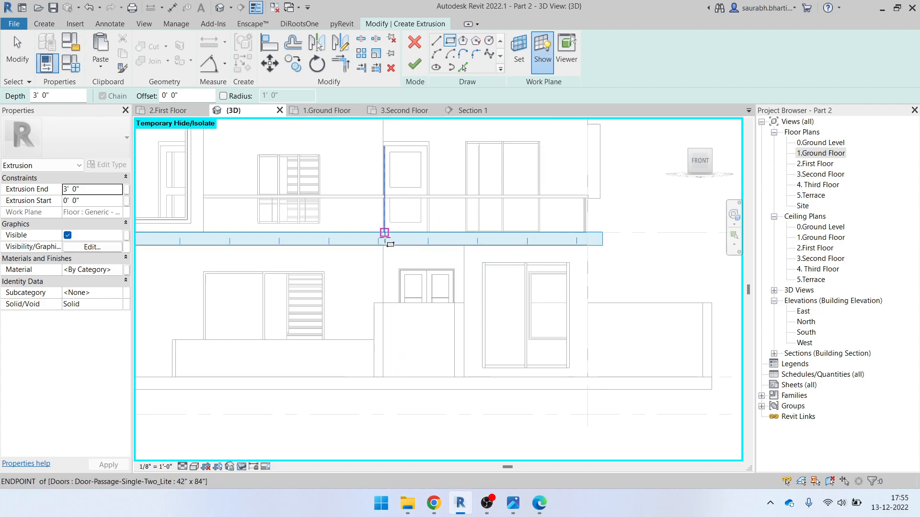
pyautogui.click(384, 233)
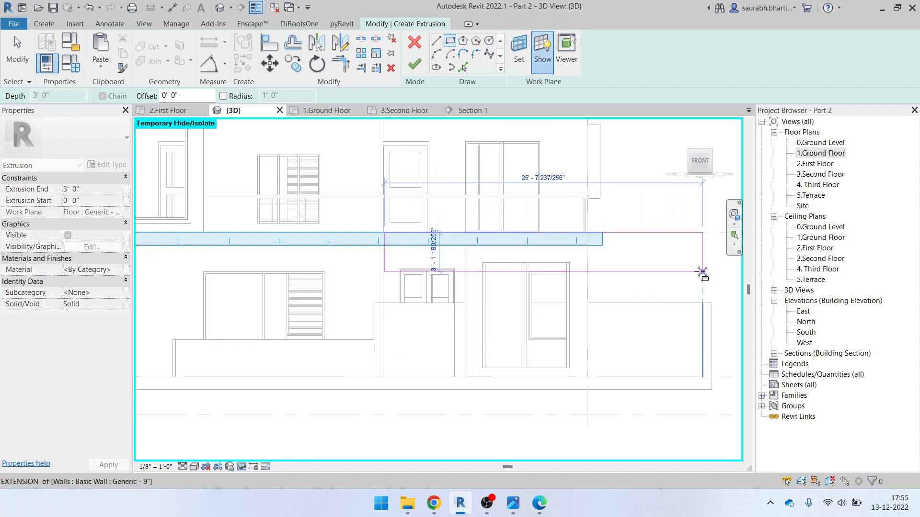
pyautogui.click(712, 271)
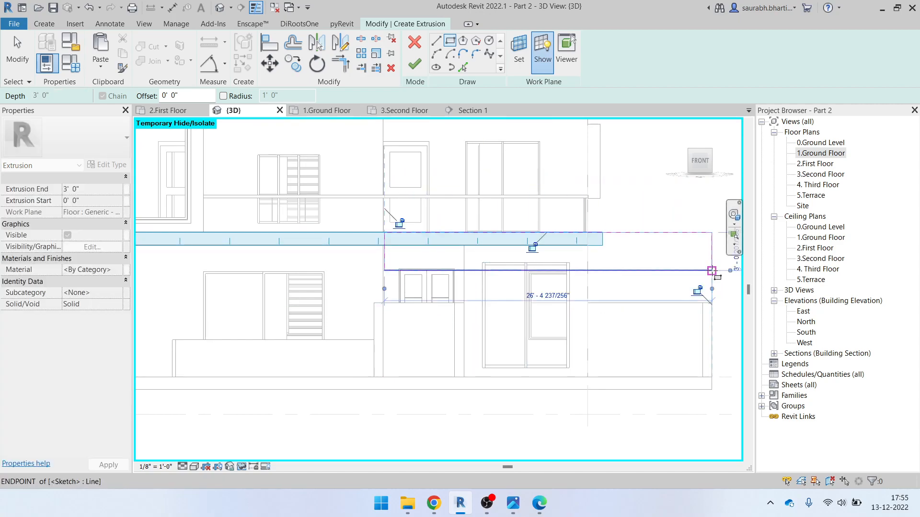
pyautogui.press('Escape')
pyautogui.press('Escape')
# Adjust the rectangle's bottom edge and set its depth to 2'
pyautogui.click(504, 271)
pyautogui.moveTo(596, 276); pyautogui.dragTo(495, 310, button='middle')
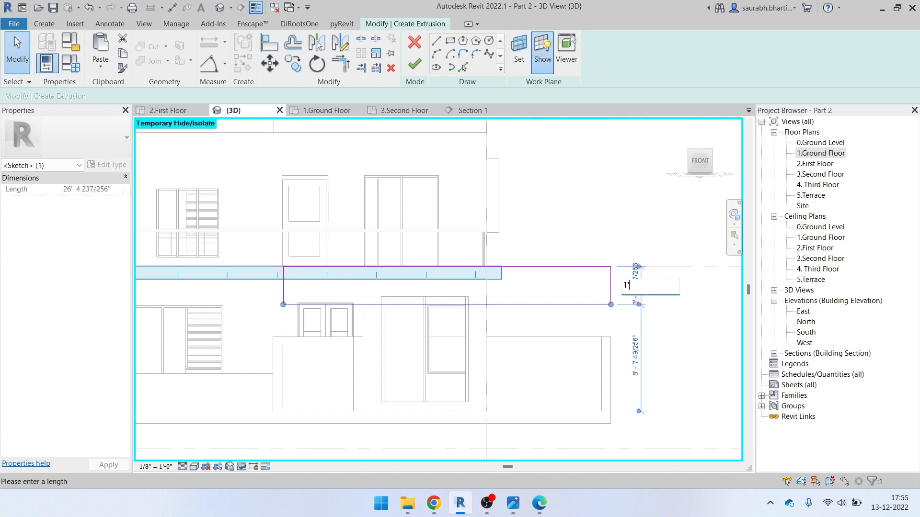
pyautogui.press('Return')
pyautogui.press('Escape')
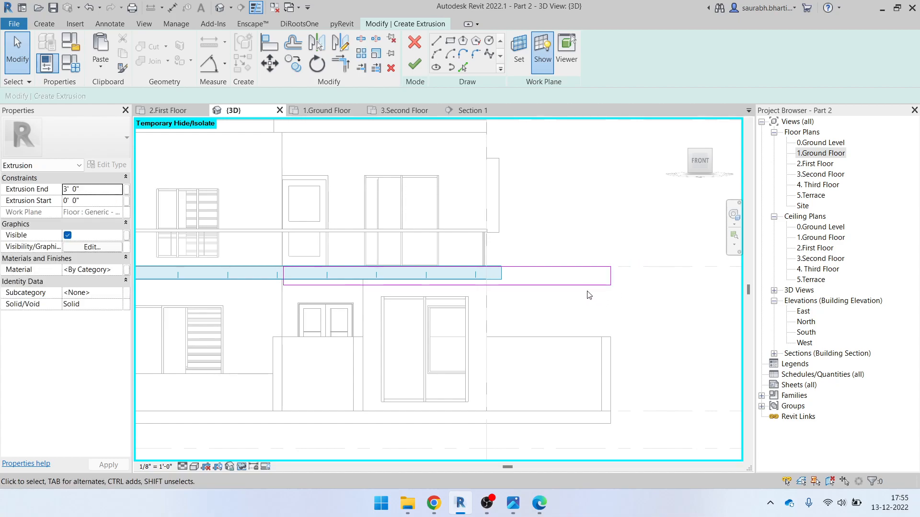
pyautogui.click(589, 285)
pyautogui.click(633, 276)
pyautogui.write("2'")
pyautogui.press('Return')
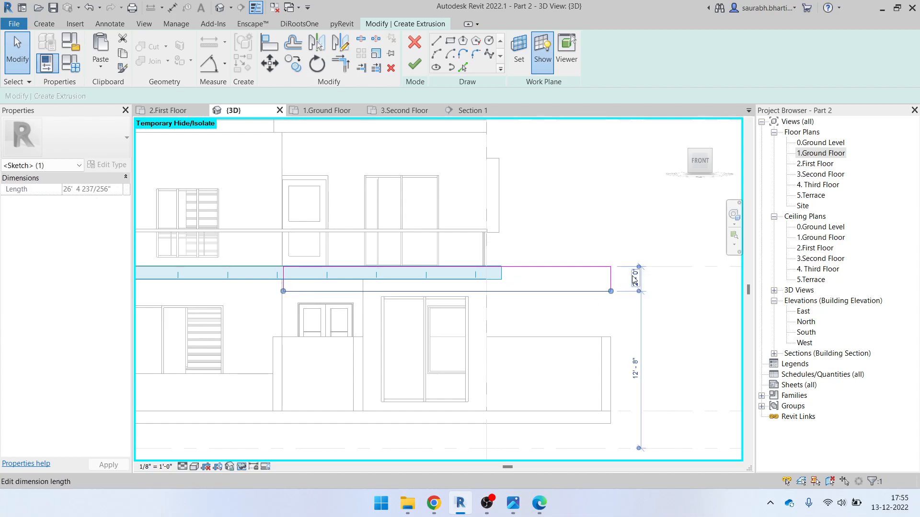
pyautogui.press('Escape')
# Set the Extrusion End to 0' 6" and bring up ELEVATION.pdf for reference
pyautogui.scroll(-1, 618, 275)
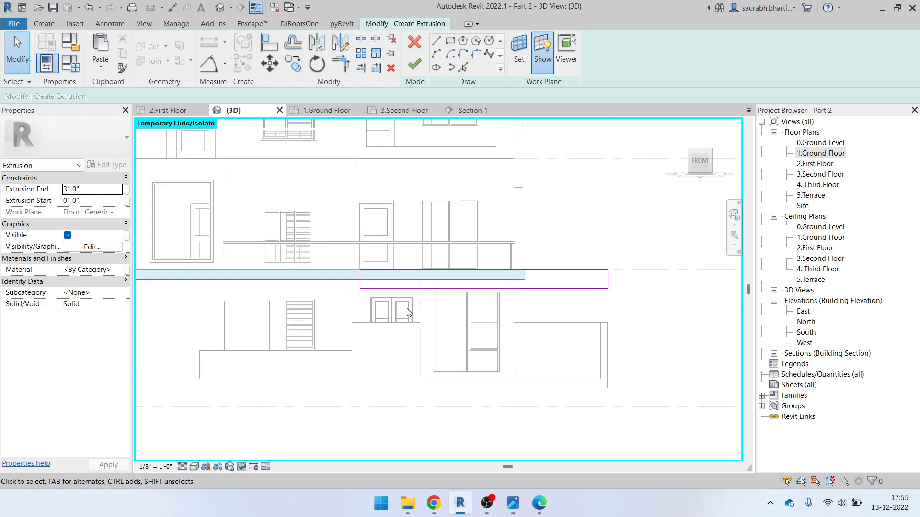
pyautogui.click(99, 191)
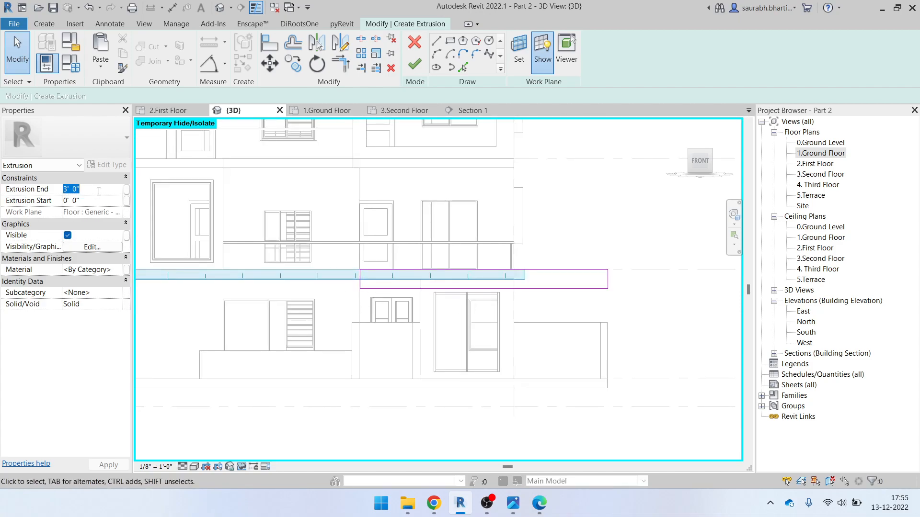
pyautogui.write('6"')
pyautogui.press('Return')
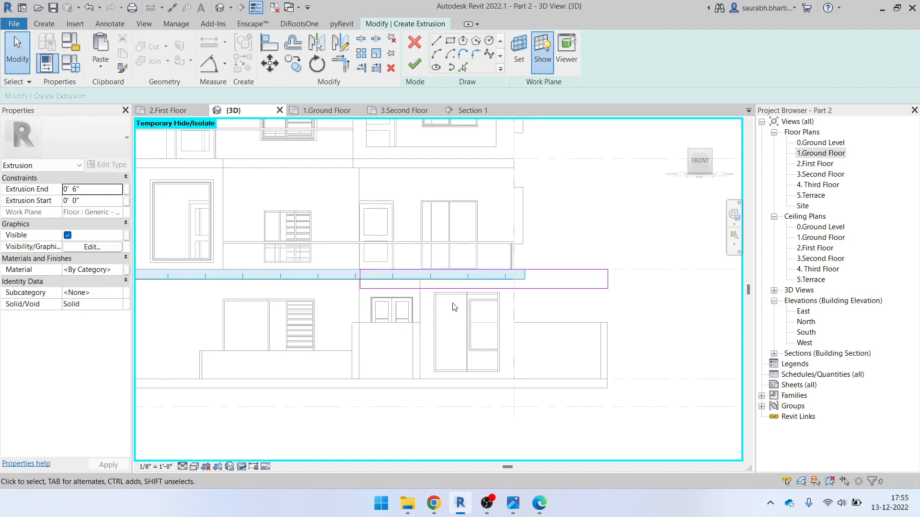
pyautogui.scroll(-1, 452, 303)
pyautogui.click(539, 503)
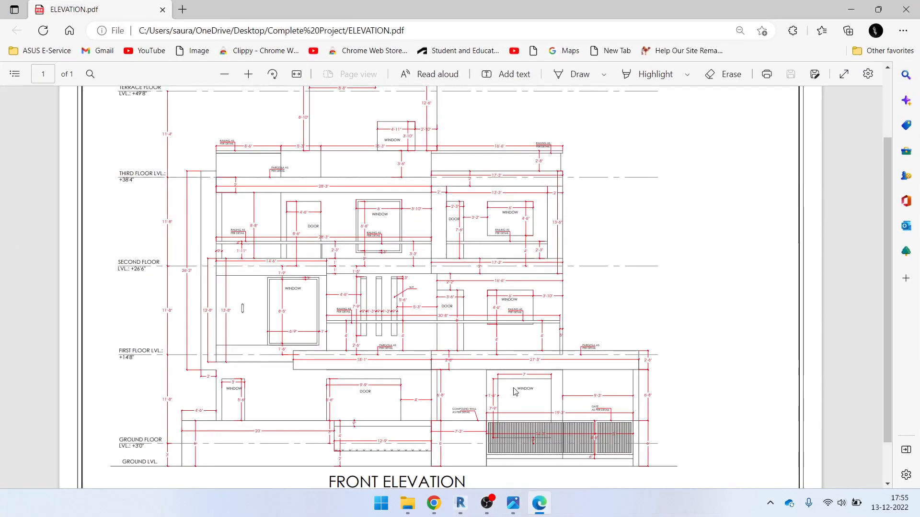
pyautogui.click(544, 509)
pyautogui.click(514, 506)
pyautogui.press('Left')
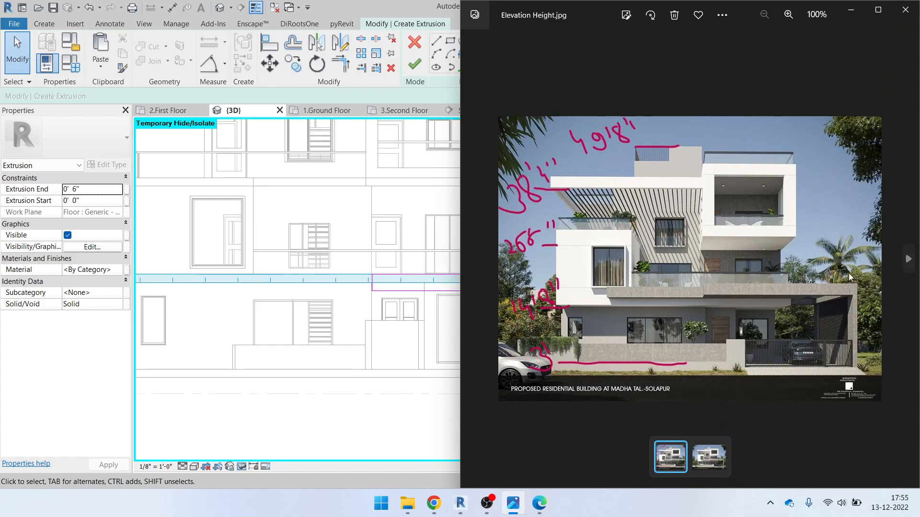
pyautogui.click(851, 10)
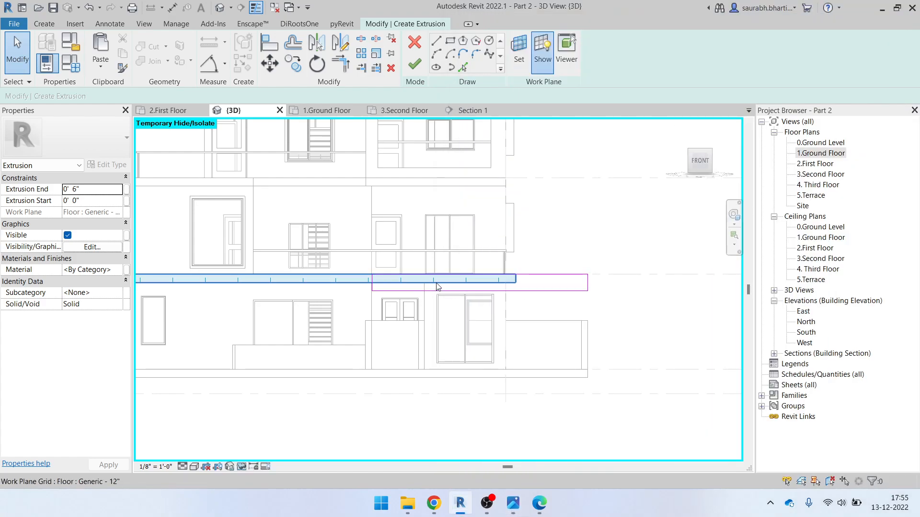
pyautogui.scroll(1, 549, 297)
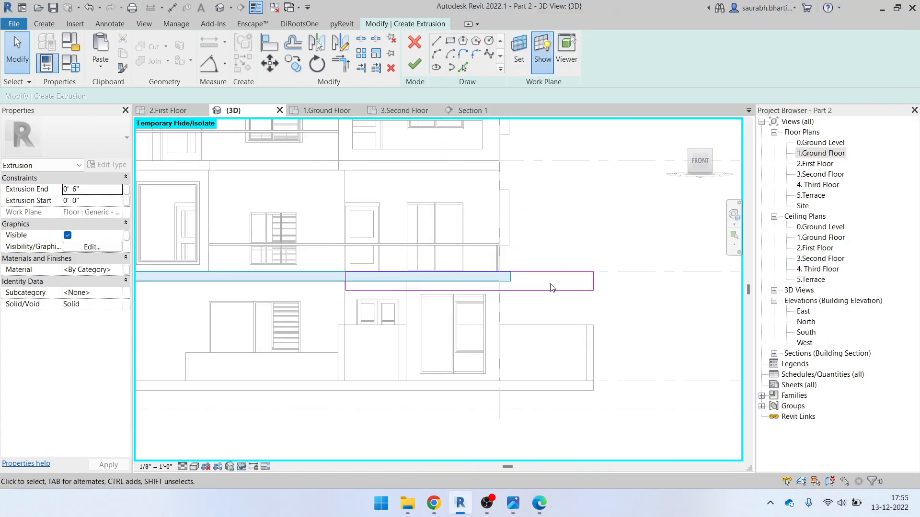
pyautogui.click(570, 291)
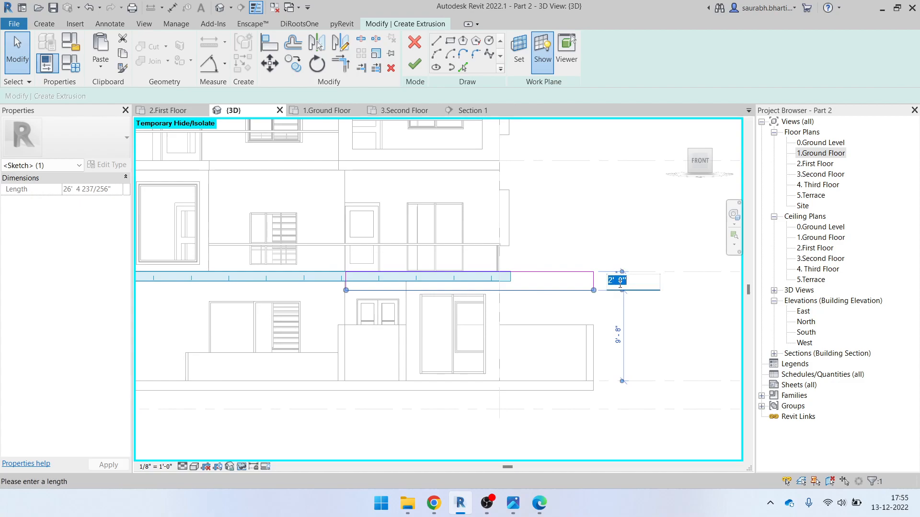
pyautogui.press('Return')
pyautogui.click(619, 288)
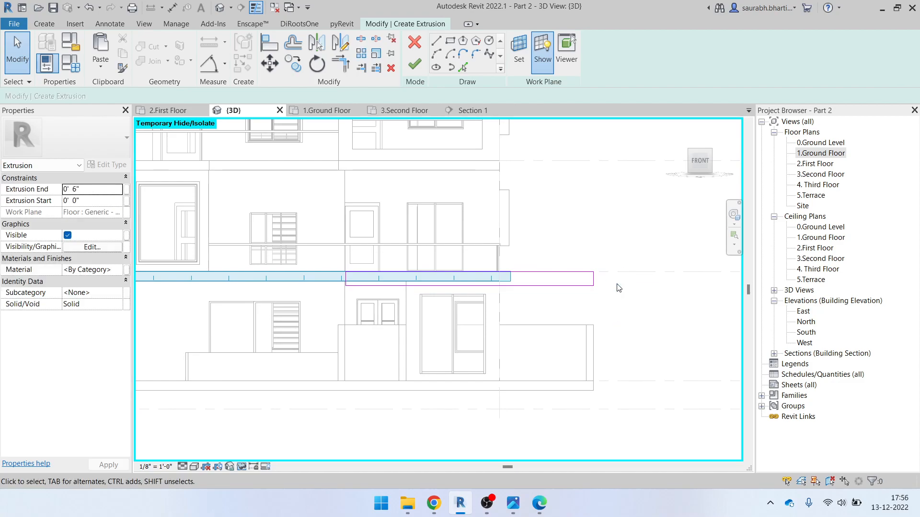
pyautogui.click(414, 63)
pyautogui.keyDown('shift'); pyautogui.moveTo(680, 364); pyautogui.dragTo(574, 415, button='middle'); pyautogui.keyUp('shift')
pyautogui.click(539, 503)
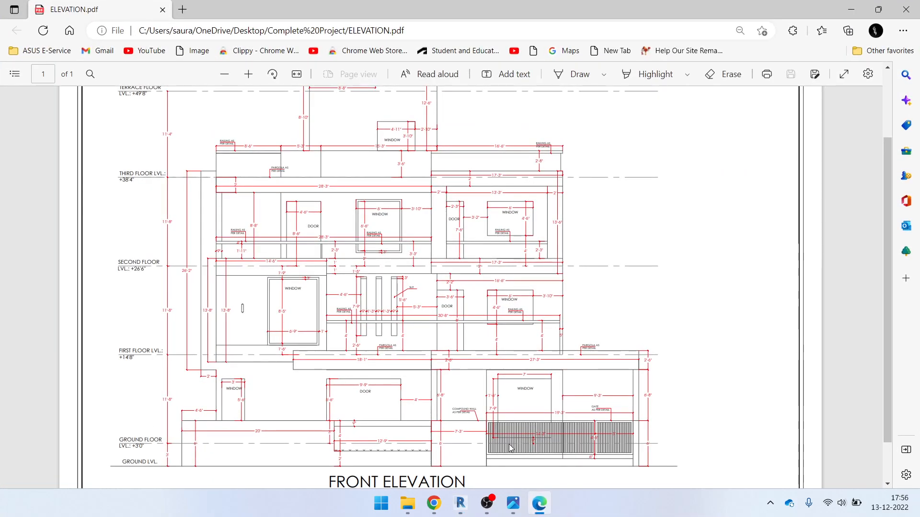
pyautogui.click(539, 503)
pyautogui.click(513, 502)
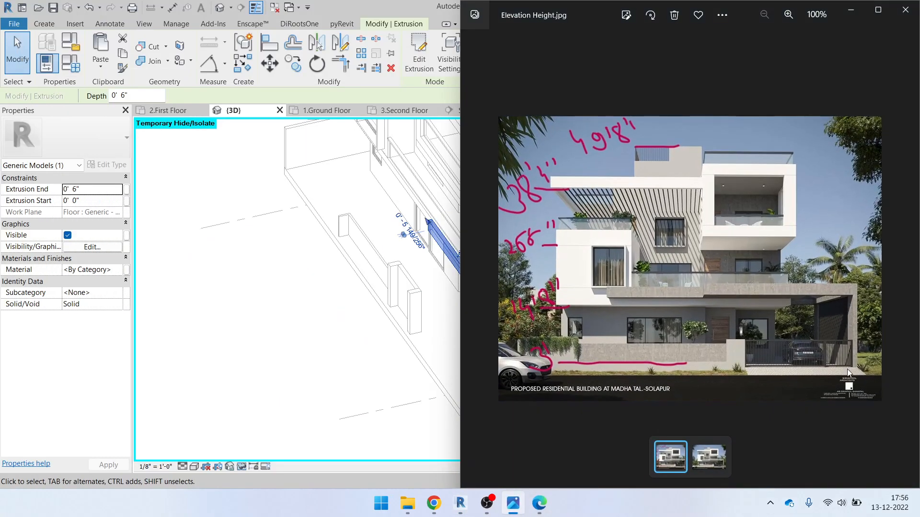
pyautogui.click(852, 14)
pyautogui.keyDown('shift'); pyautogui.moveTo(585, 402); pyautogui.dragTo(607, 392, button='middle'); pyautogui.keyUp('shift')
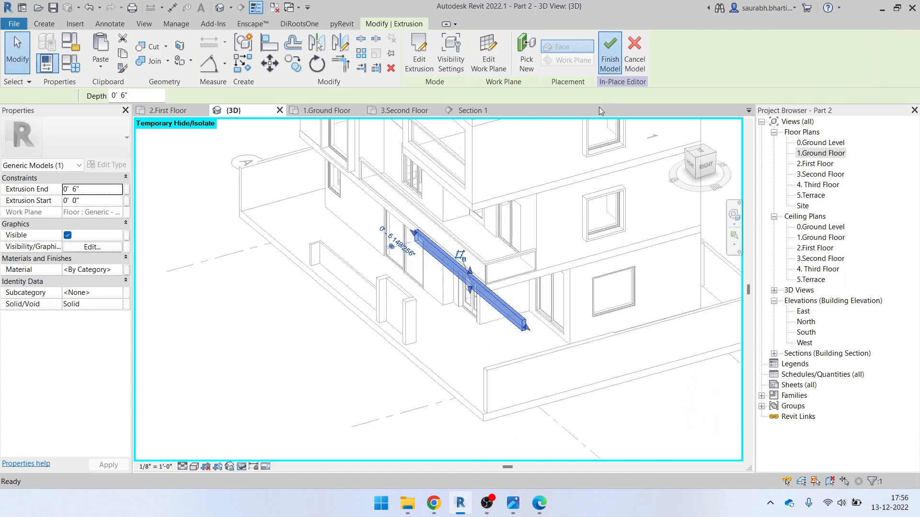
pyautogui.click(610, 53)
pyautogui.click(576, 349)
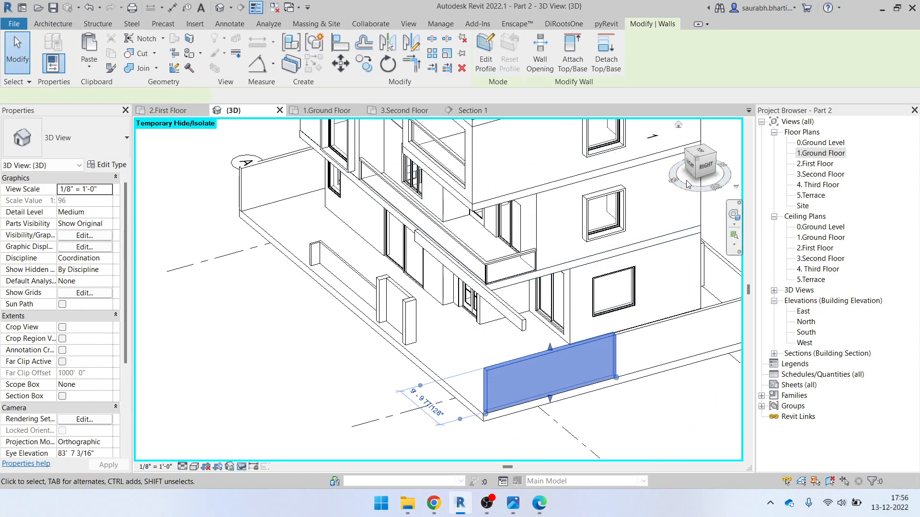
pyautogui.click(703, 165)
pyautogui.moveTo(437, 295); pyautogui.dragTo(483, 375, button='middle')
pyautogui.scroll(-2, 377, 272)
pyautogui.click(539, 503)
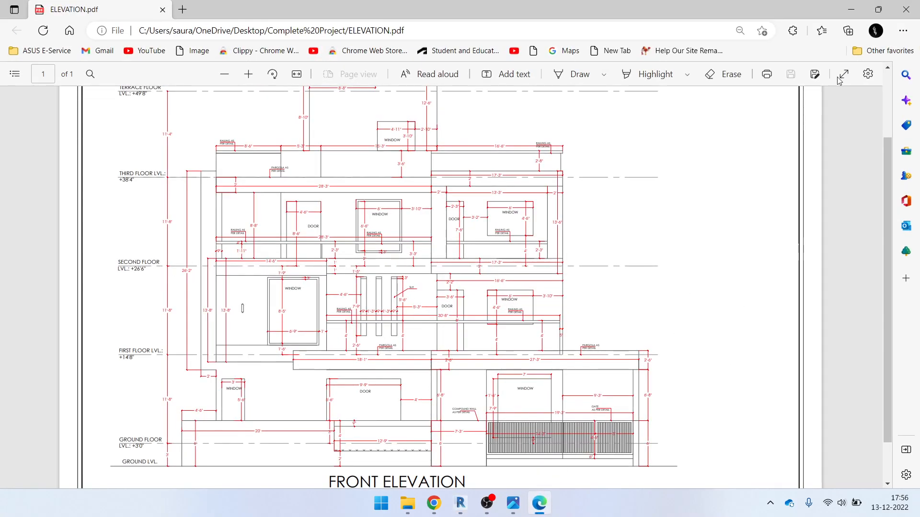
pyautogui.click(851, 10)
pyautogui.keyDown('shift'); pyautogui.moveTo(449, 321); pyautogui.dragTo(525, 379, button='middle'); pyautogui.keyUp('shift')
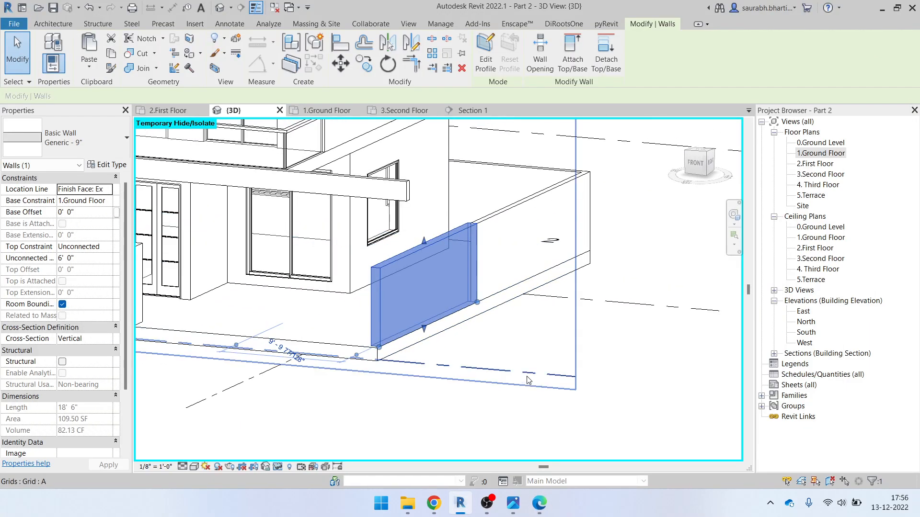
pyautogui.scroll(-2, 525, 379)
pyautogui.keyDown('shift'); pyautogui.moveTo(392, 288); pyautogui.dragTo(359, 287, button='middle'); pyautogui.keyUp('shift')
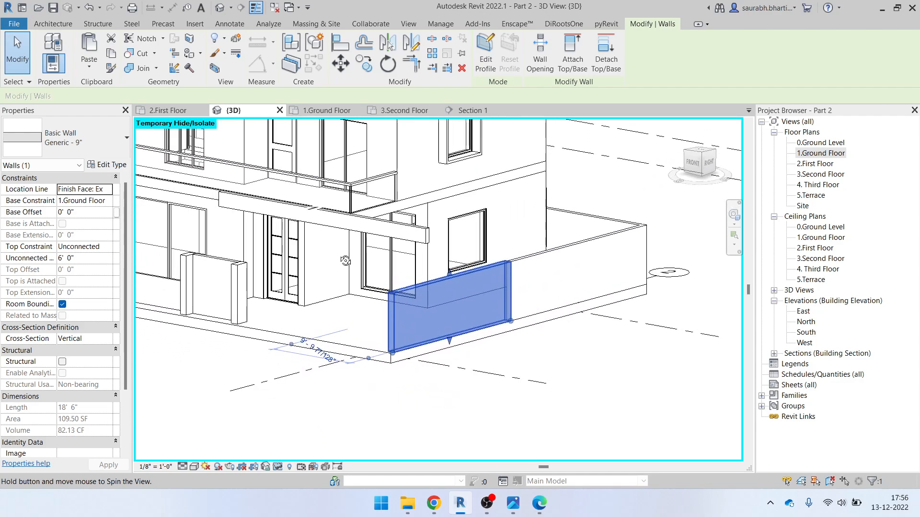
pyautogui.click(833, 154)
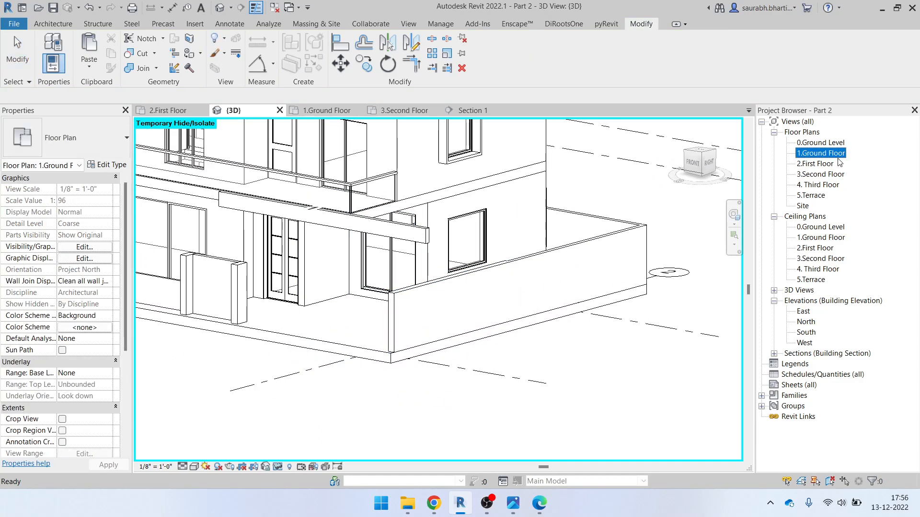
pyautogui.doubleClick(820, 154)
pyautogui.scroll(-3, 342, 240)
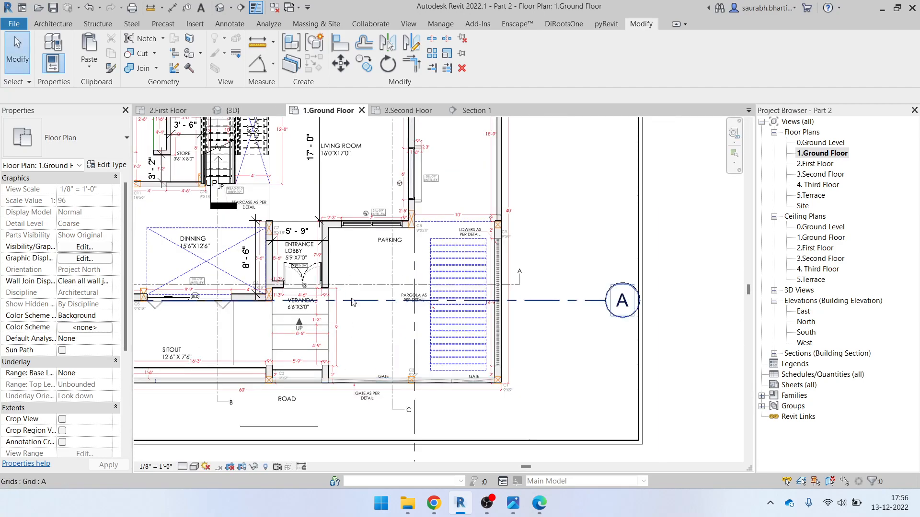
pyautogui.click(540, 503)
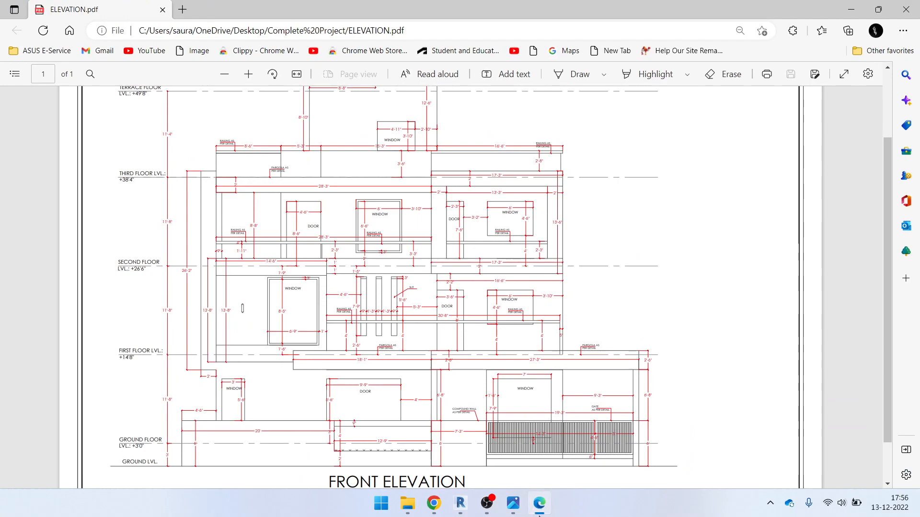
pyautogui.click(539, 513)
pyautogui.click(513, 503)
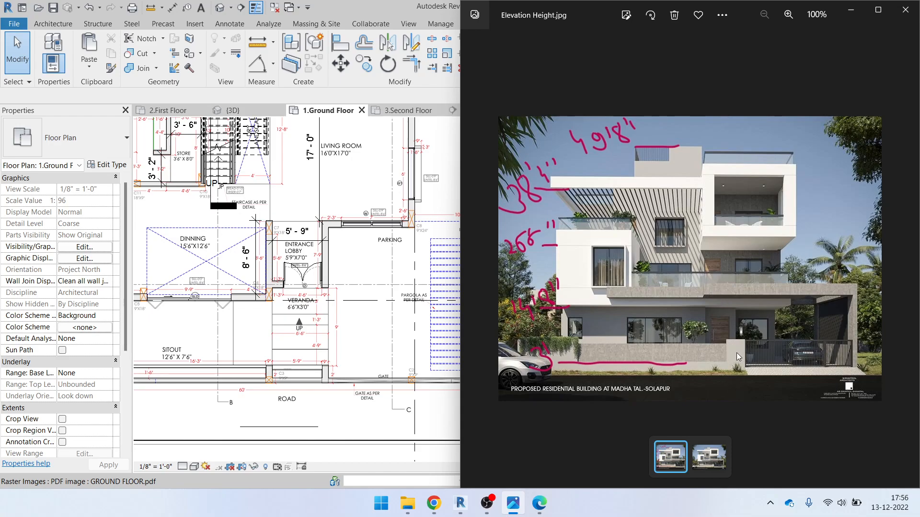
pyautogui.click(852, 6)
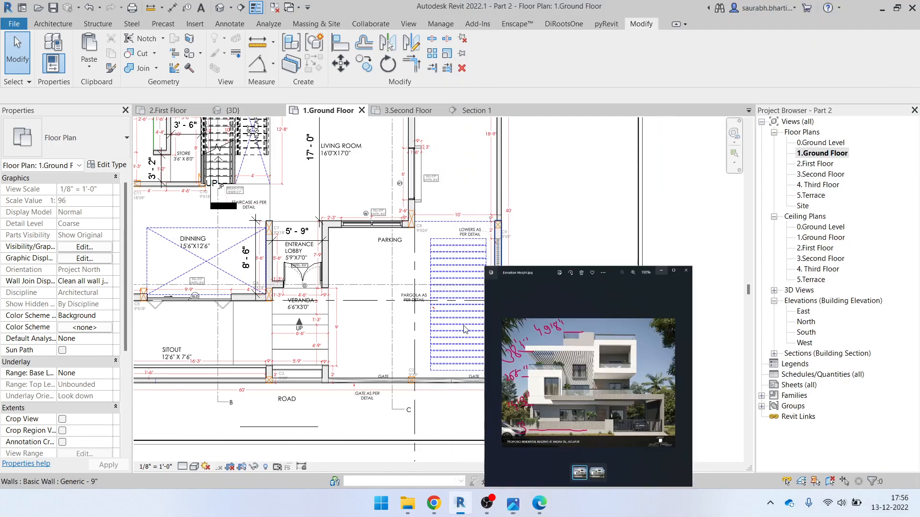
pyautogui.click(229, 7)
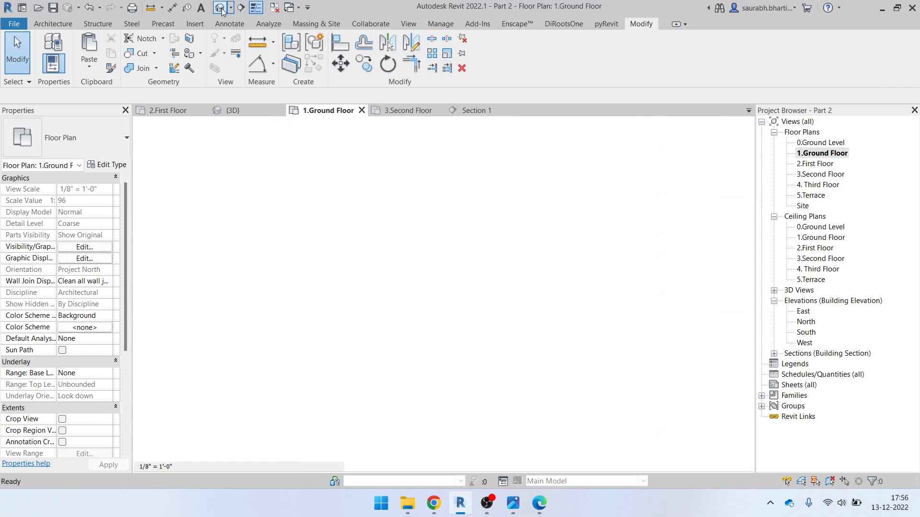
pyautogui.click(402, 231)
pyautogui.keyDown('shift'); pyautogui.moveTo(379, 276); pyautogui.dragTo(455, 274, button='middle'); pyautogui.keyUp('shift')
pyautogui.click(496, 47)
# Edit the beam's extrusion and reset temporary hide (HR) to show all elements
pyautogui.scroll(-3, 553, 169)
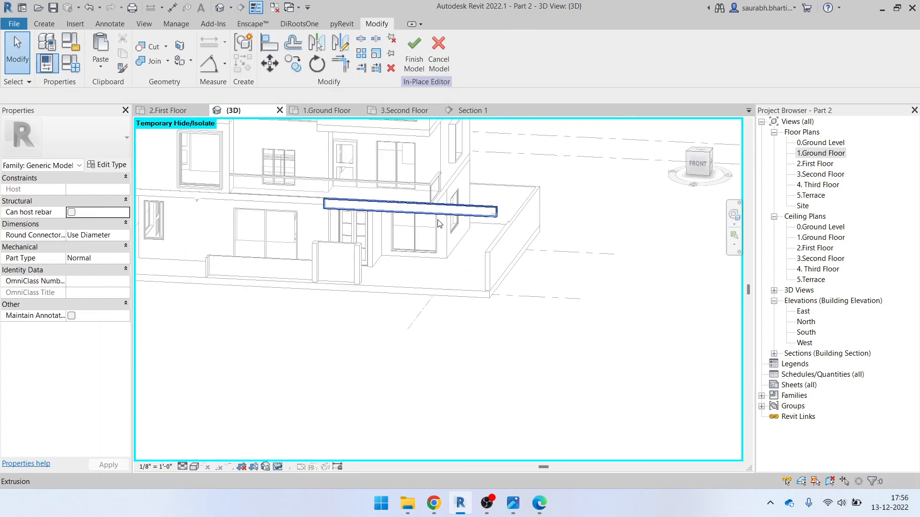
pyautogui.click(475, 207)
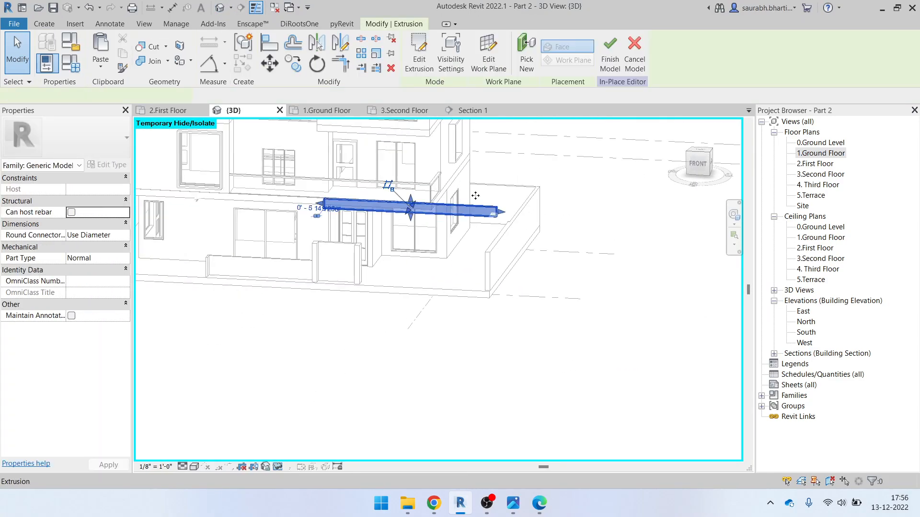
pyautogui.click(419, 55)
pyautogui.moveTo(504, 237)
pyautogui.keyDown('shift'); pyautogui.mouseDown(button='middle')
pyautogui.moveTo(494, 258)
pyautogui.moveTo(445, 277)
pyautogui.mouseUp(button='middle'); pyautogui.keyUp('shift')
pyautogui.press('h')
pyautogui.press('r')
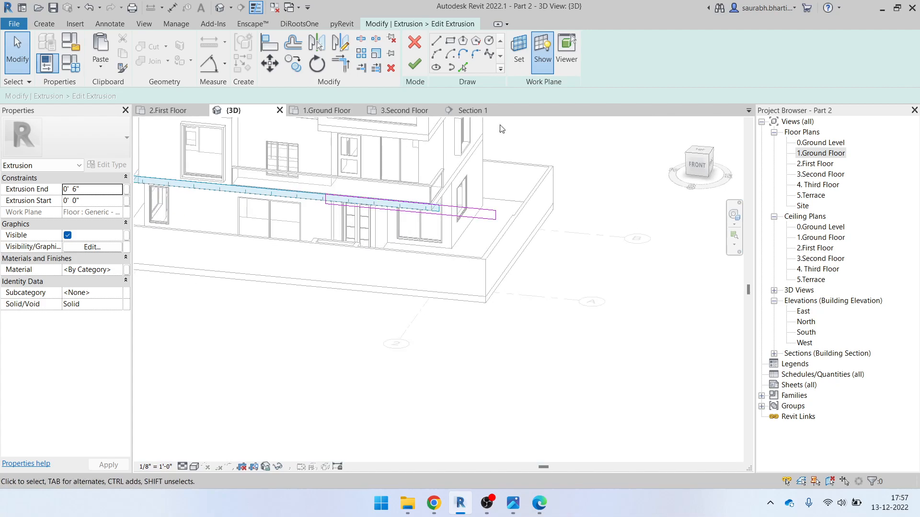
pyautogui.keyDown('shift'); pyautogui.moveTo(451, 259); pyautogui.dragTo(472, 236, button='middle'); pyautogui.keyUp('shift')
pyautogui.keyDown('shift'); pyautogui.moveTo(522, 330); pyautogui.dragTo(475, 275, button='middle'); pyautogui.keyUp('shift')
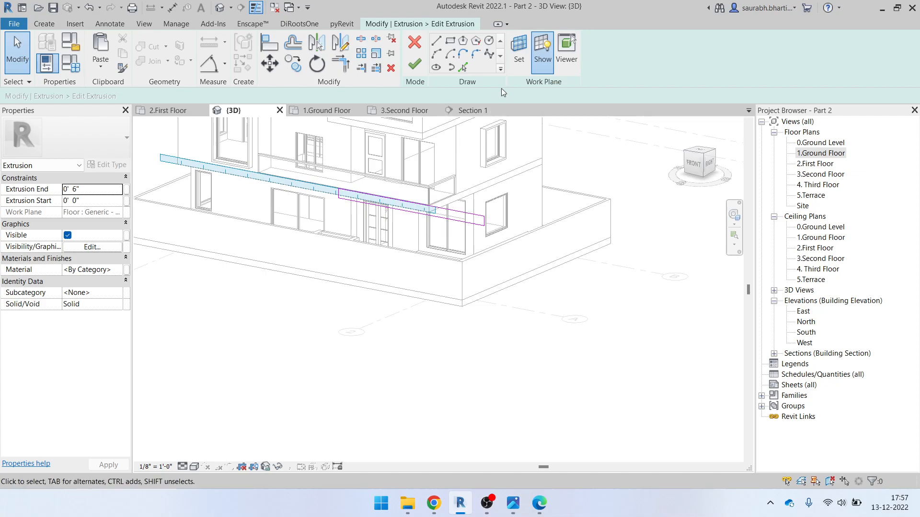
# Rehost the extrusion sketch on the boundary wall's plane, finish the sketch, then finish the model
pyautogui.click(517, 63)
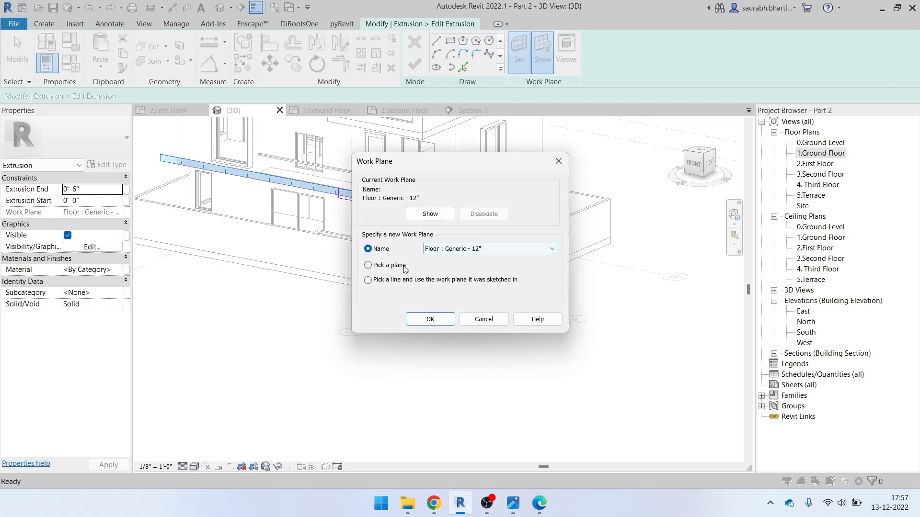
pyautogui.click(433, 321)
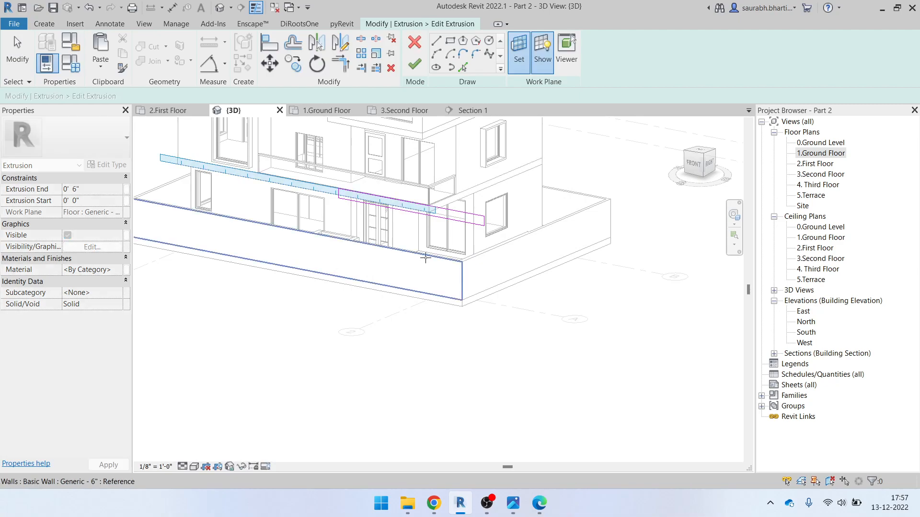
pyautogui.click(425, 258)
pyautogui.keyDown('shift'); pyautogui.moveTo(421, 283); pyautogui.dragTo(471, 339, button='middle'); pyautogui.keyUp('shift')
pyautogui.press('Escape')
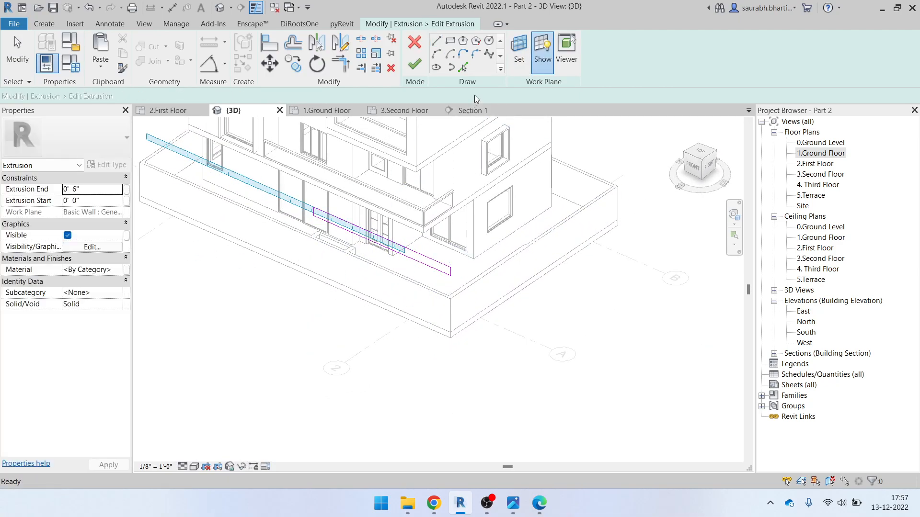
pyautogui.click(415, 67)
pyautogui.keyDown('shift'); pyautogui.moveTo(472, 346); pyautogui.dragTo(372, 298, button='middle'); pyautogui.keyUp('shift')
pyautogui.press('Escape')
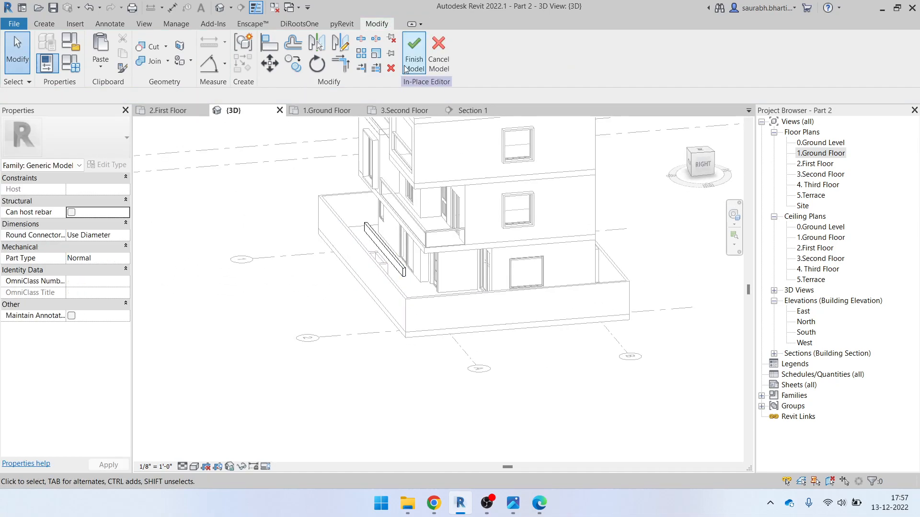
pyautogui.click(410, 67)
# Drag the ground-floor side wall's top up to snap at the First Floor level
pyautogui.click(453, 294)
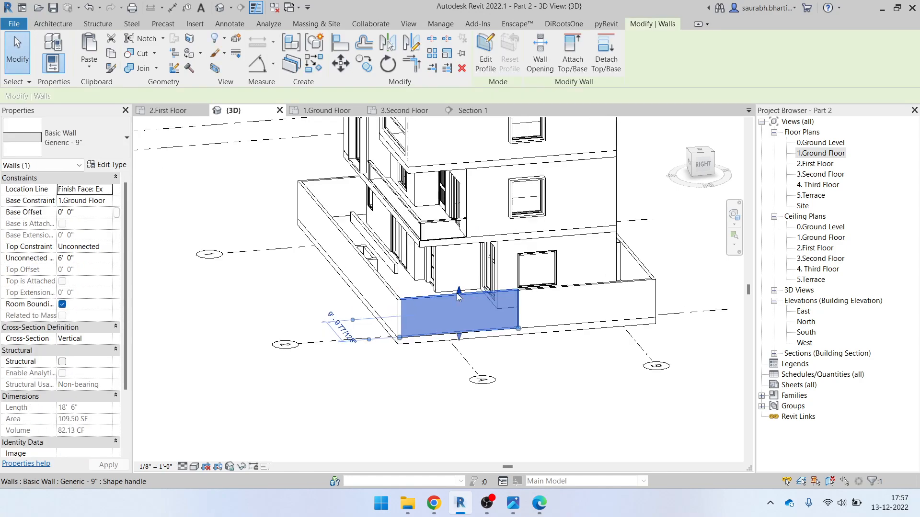
pyautogui.scroll(3, 455, 276)
pyautogui.moveTo(455, 274); pyautogui.dragTo(459, 216)
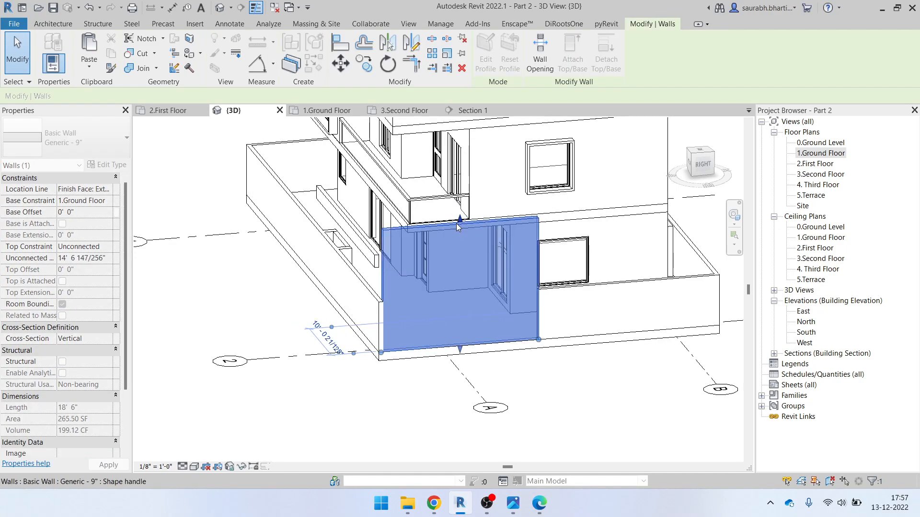
pyautogui.click(701, 165)
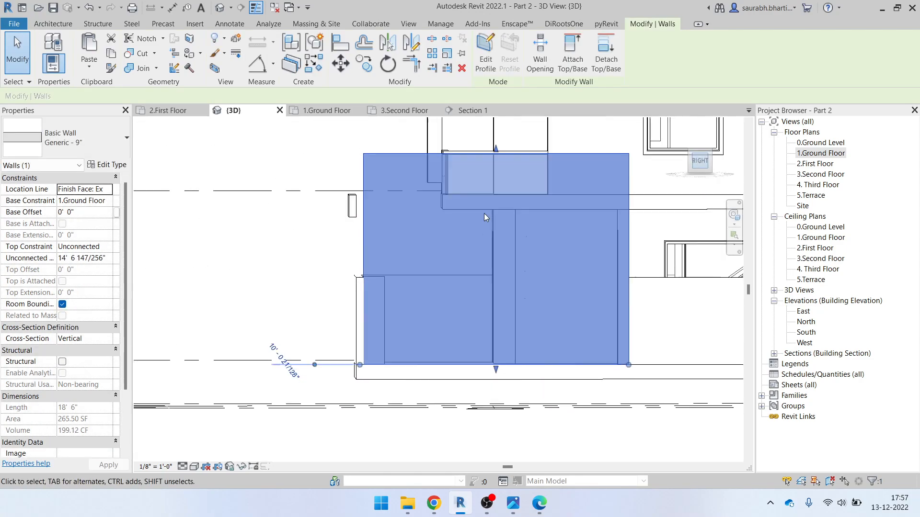
pyautogui.moveTo(424, 236); pyautogui.dragTo(421, 228)
pyautogui.scroll(-1, 435, 248)
pyautogui.keyDown('shift'); pyautogui.moveTo(408, 261); pyautogui.dragTo(468, 310, button='middle'); pyautogui.keyUp('shift')
pyautogui.press('Escape')
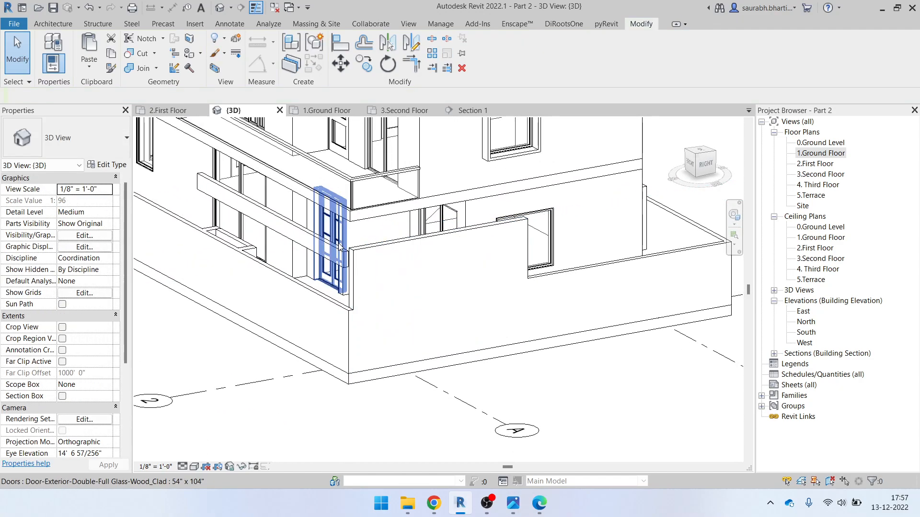
# Select the horizontal beam and open it for in-place editing
pyautogui.scroll(2, 344, 231)
pyautogui.click(342, 257)
pyautogui.click(488, 52)
# Change the in-place model's family category to Walls
pyautogui.click(288, 232)
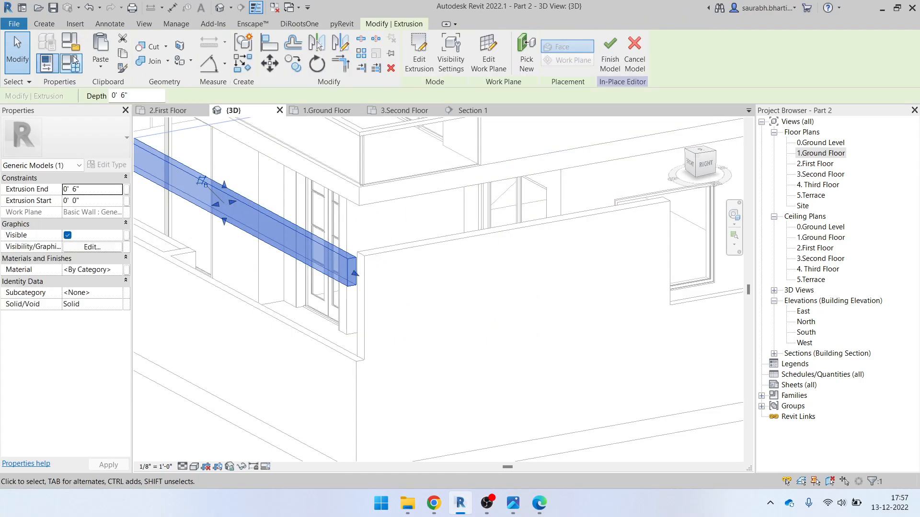
pyautogui.click(72, 60)
pyautogui.scroll(-7, 530, 238)
pyautogui.click(494, 241)
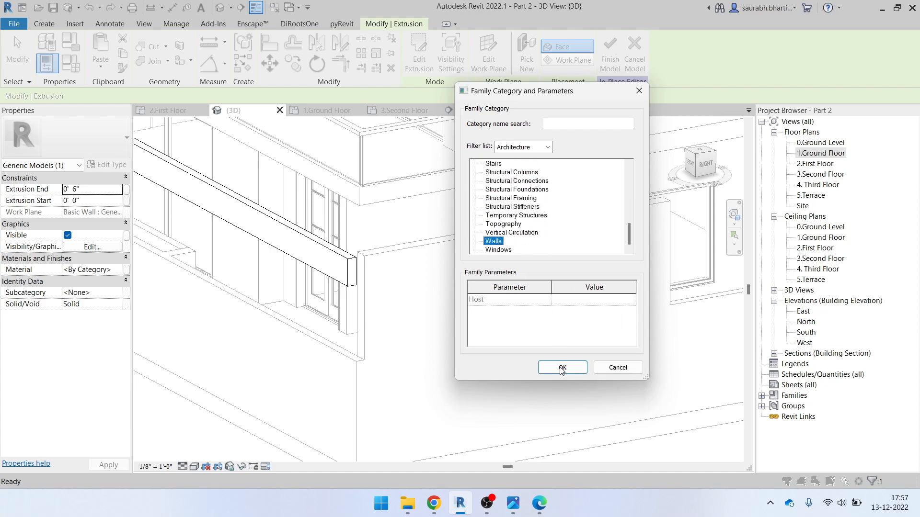
pyautogui.click(565, 369)
# In top view, drag the beam extrusion's depth so it spans -0' 6" to 0' 0"
pyautogui.click(355, 277)
pyautogui.keyDown('shift'); pyautogui.moveTo(357, 283); pyautogui.dragTo(462, 293, button='middle'); pyautogui.keyUp('shift')
pyautogui.click(693, 165)
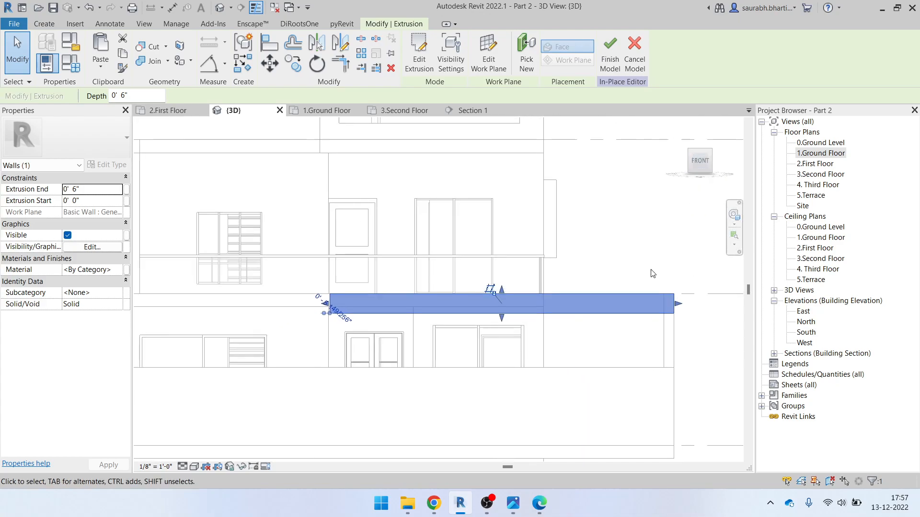
pyautogui.scroll(2, 670, 288)
pyautogui.keyDown('shift'); pyautogui.moveTo(645, 278); pyautogui.dragTo(428, 321, button='middle'); pyautogui.keyUp('shift')
pyautogui.scroll(-2, 428, 321)
pyautogui.scroll(-2, 360, 344)
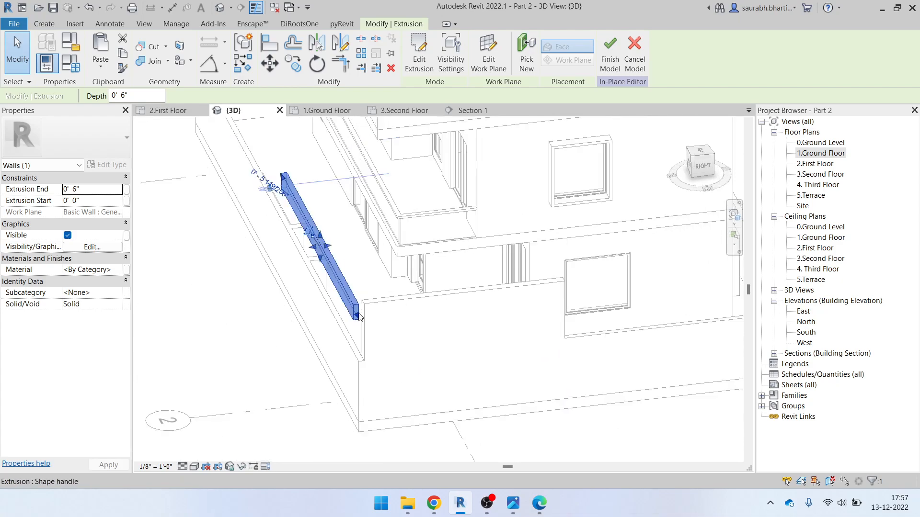
pyautogui.press('Escape')
pyautogui.scroll(2, 360, 318)
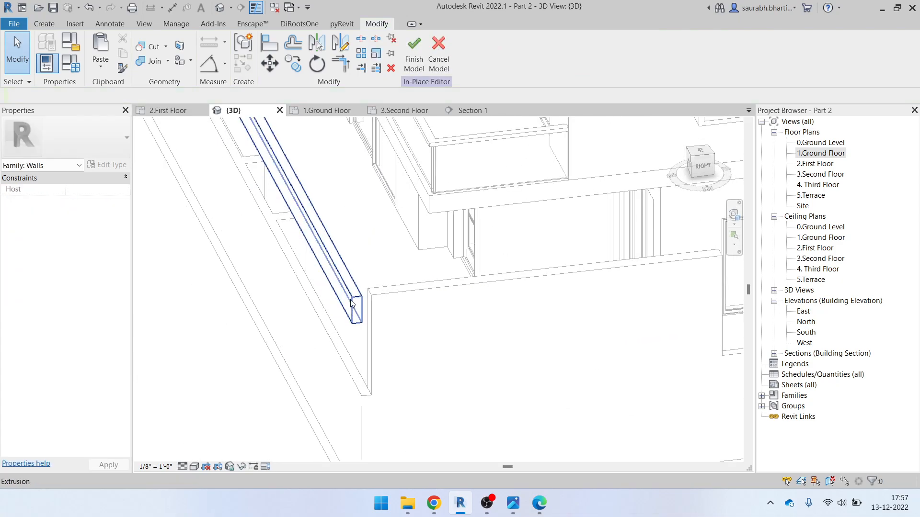
pyautogui.click(357, 314)
pyautogui.click(702, 152)
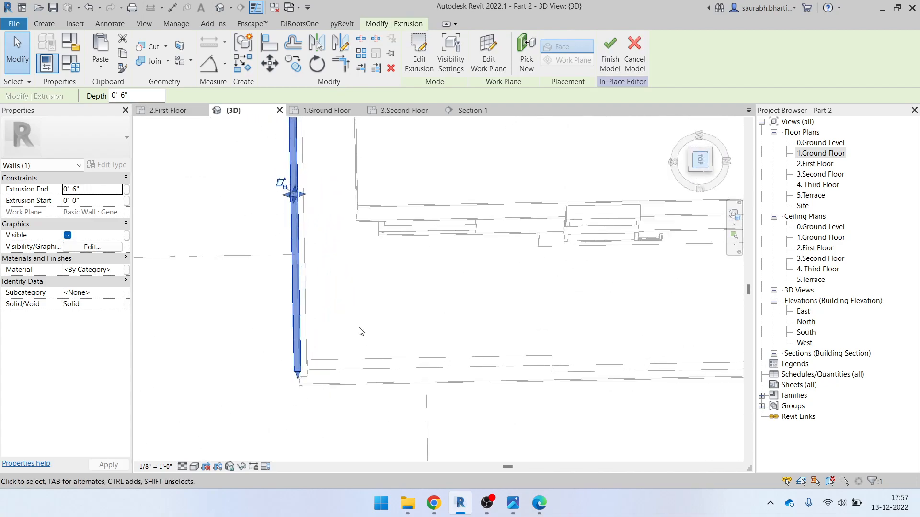
pyautogui.scroll(-2, 456, 298)
pyautogui.moveTo(454, 293)
pyautogui.mouseDown()
pyautogui.moveTo(463, 295)
pyautogui.moveTo(439, 293)
pyautogui.mouseUp()
# Orbit the model round to face the front and bring up the front elevation drawing
pyautogui.scroll(2, 444, 296)
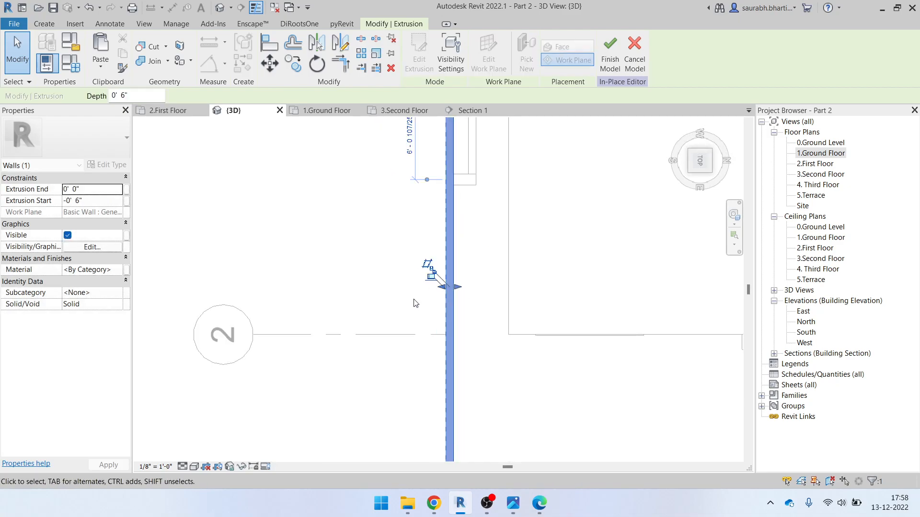
pyautogui.scroll(-1, 311, 306)
pyautogui.scroll(-2, 310, 305)
pyautogui.keyDown('shift'); pyautogui.moveTo(330, 325); pyautogui.dragTo(429, 253, button='middle'); pyautogui.keyUp('shift')
pyautogui.click(430, 253)
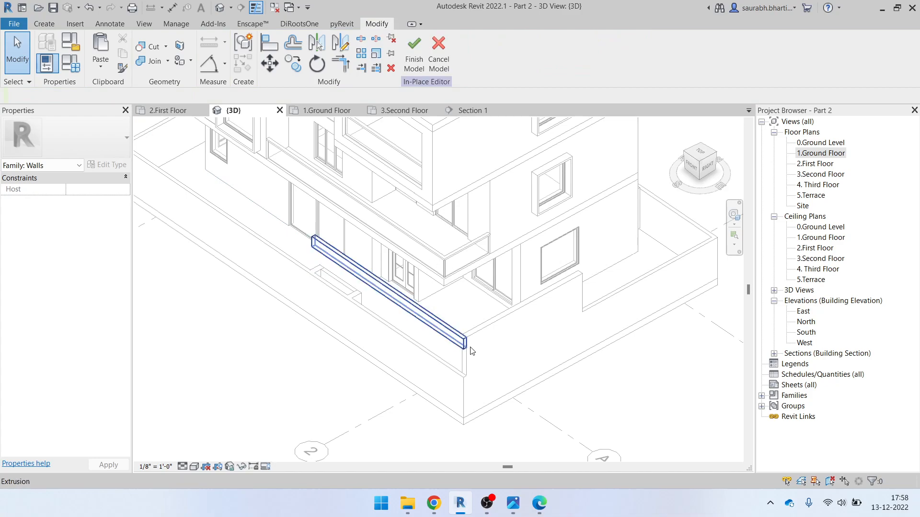
pyautogui.scroll(2, 479, 349)
pyautogui.scroll(-3, 457, 309)
pyautogui.keyDown('shift'); pyautogui.moveTo(421, 318); pyautogui.dragTo(495, 338, button='middle'); pyautogui.keyUp('shift')
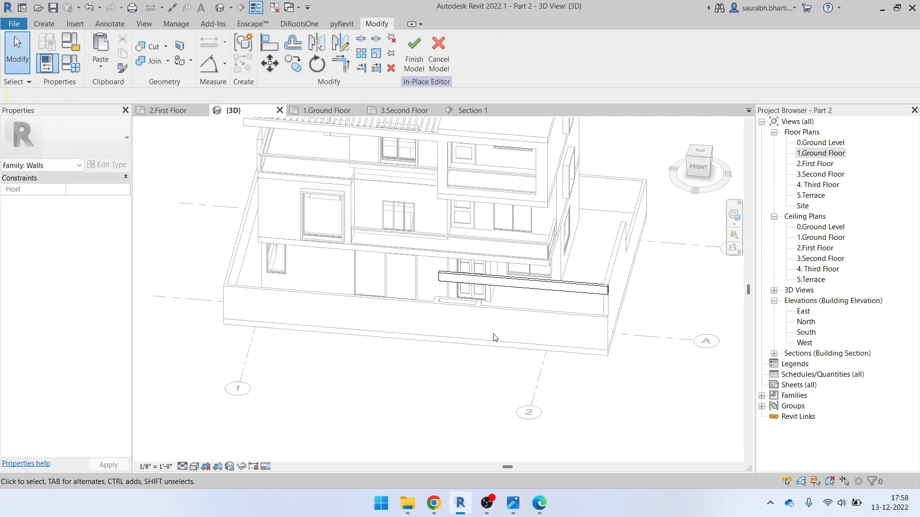
pyautogui.click(538, 503)
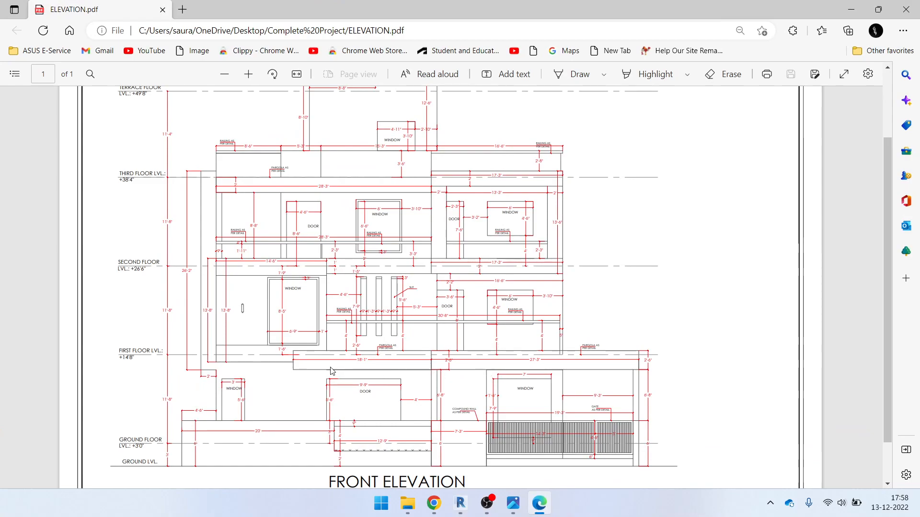
# Compare ELEVATION.pdf against the model and the rendered Elevation Height.jpg, zooming the photo
pyautogui.click(857, 13)
pyautogui.scroll(-2, 509, 302)
pyautogui.keyDown('shift'); pyautogui.moveTo(509, 301); pyautogui.dragTo(537, 308, button='middle'); pyautogui.keyUp('shift')
pyautogui.scroll(5, 346, 272)
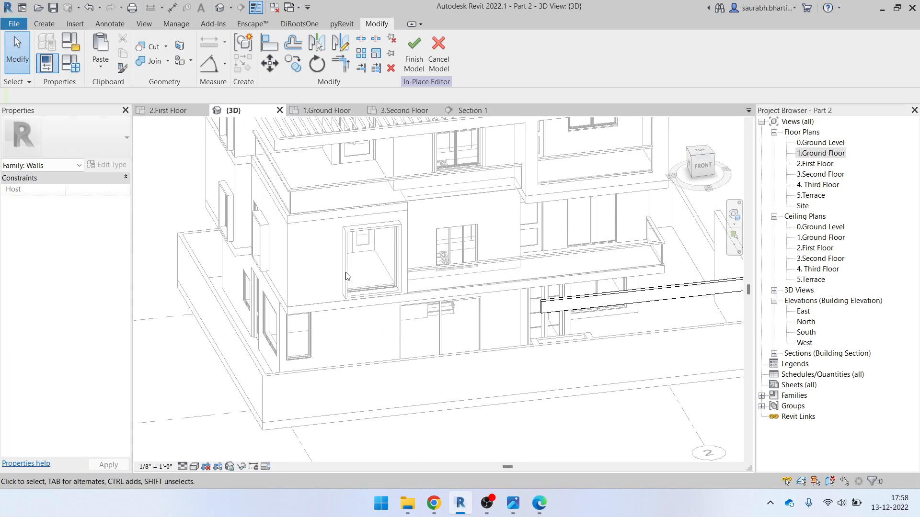
pyautogui.click(539, 511)
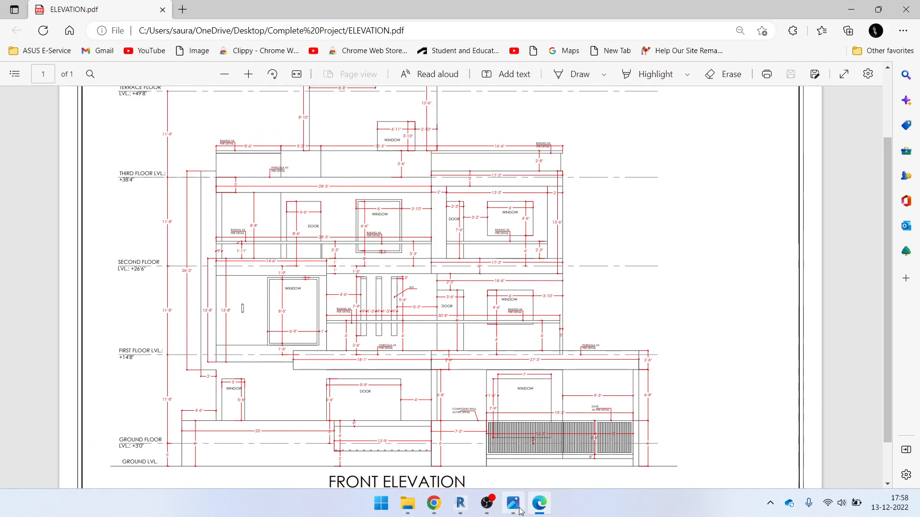
pyautogui.click(518, 511)
pyautogui.scroll(4, 566, 332)
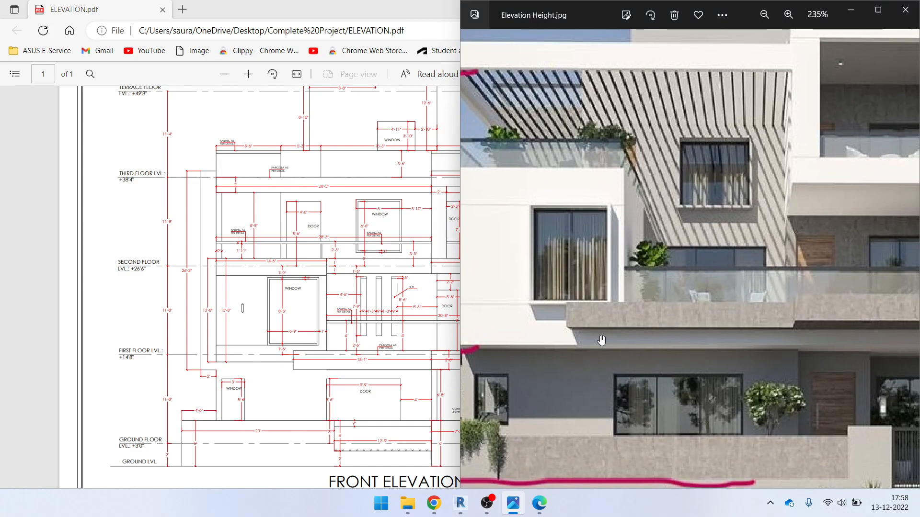
pyautogui.scroll(-2, 728, 312)
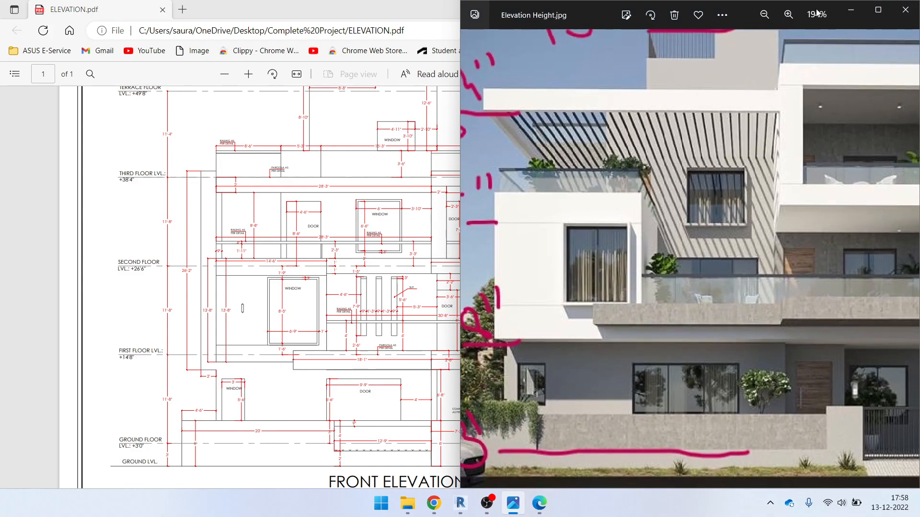
pyautogui.click(843, 13)
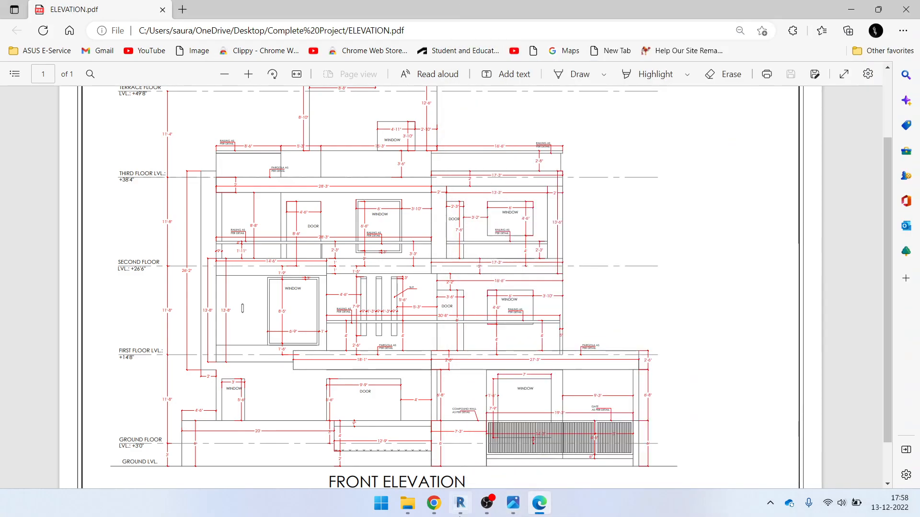
pyautogui.click(511, 503)
pyautogui.click(515, 508)
# Orbit the Revit model to its front, checking it against the elevation drawing and photo
pyautogui.click(460, 504)
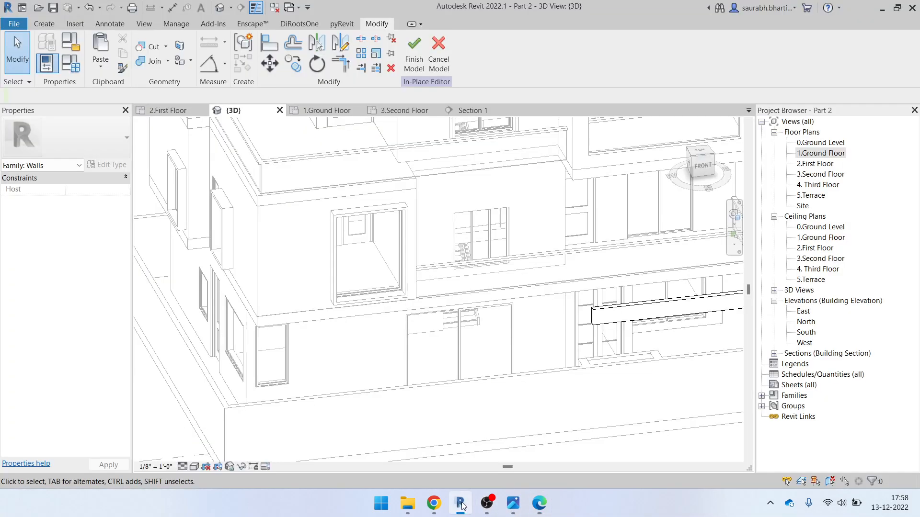
pyautogui.scroll(-3, 487, 330)
pyautogui.moveTo(529, 347)
pyautogui.keyDown('shift'); pyautogui.mouseDown(button='middle')
pyautogui.moveTo(523, 392)
pyautogui.moveTo(468, 382)
pyautogui.moveTo(536, 355)
pyautogui.mouseUp(button='middle'); pyautogui.keyUp('shift')
pyautogui.click(539, 503)
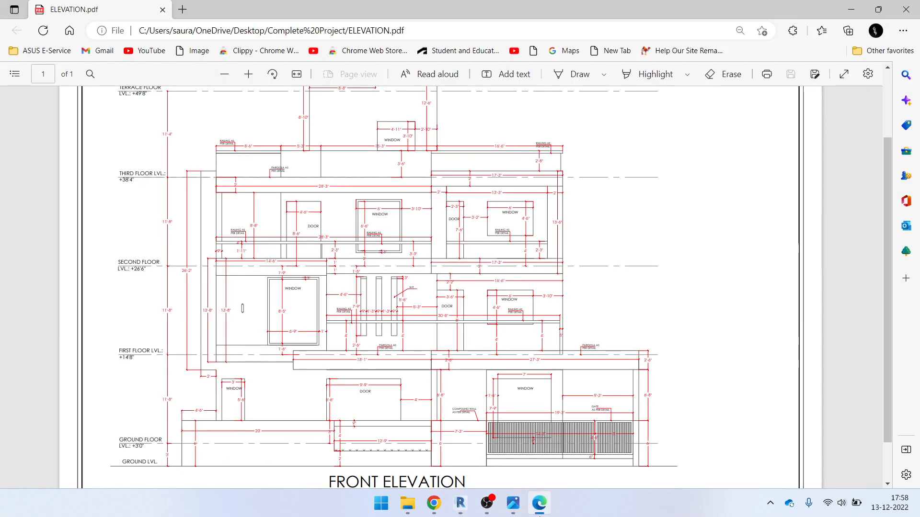
pyautogui.click(539, 503)
pyautogui.click(513, 503)
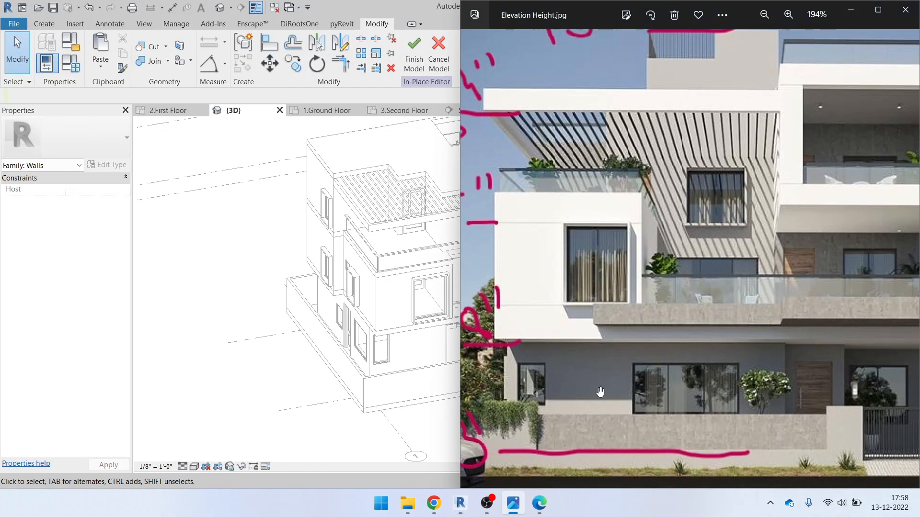
pyautogui.scroll(8, 760, 323)
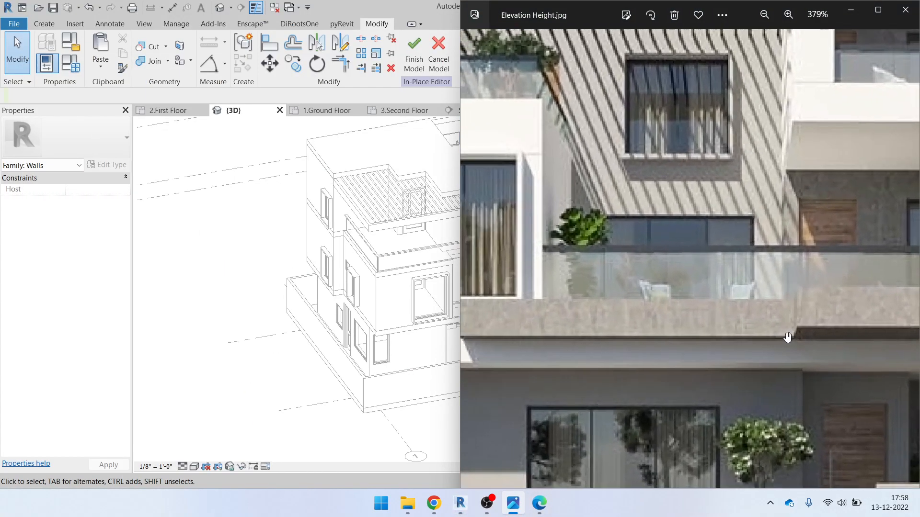
pyautogui.scroll(-9, 815, 302)
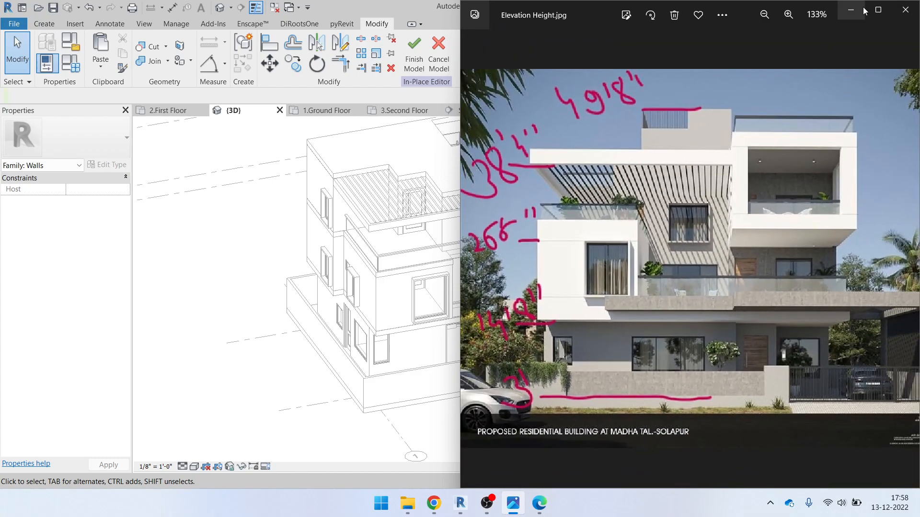
pyautogui.click(863, 8)
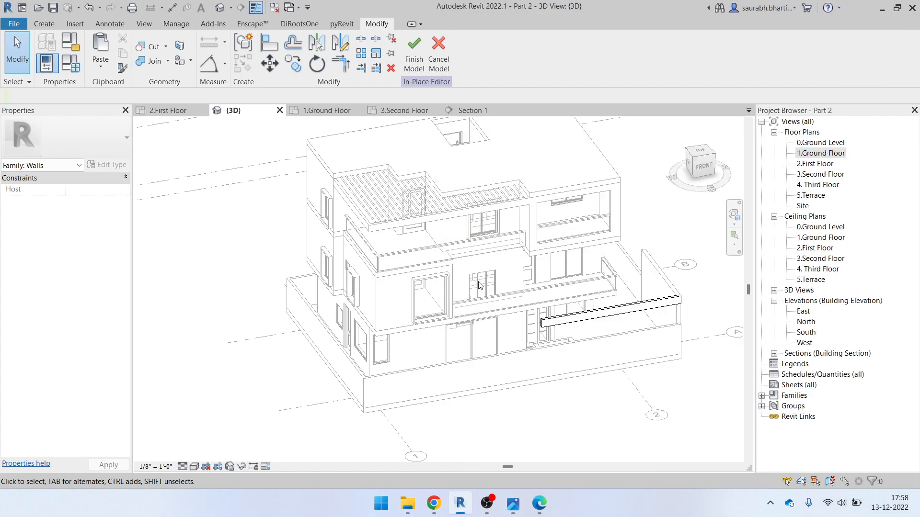
pyautogui.keyDown('shift'); pyautogui.moveTo(541, 287); pyautogui.dragTo(603, 293, button='middle'); pyautogui.keyUp('shift')
pyautogui.scroll(5, 618, 295)
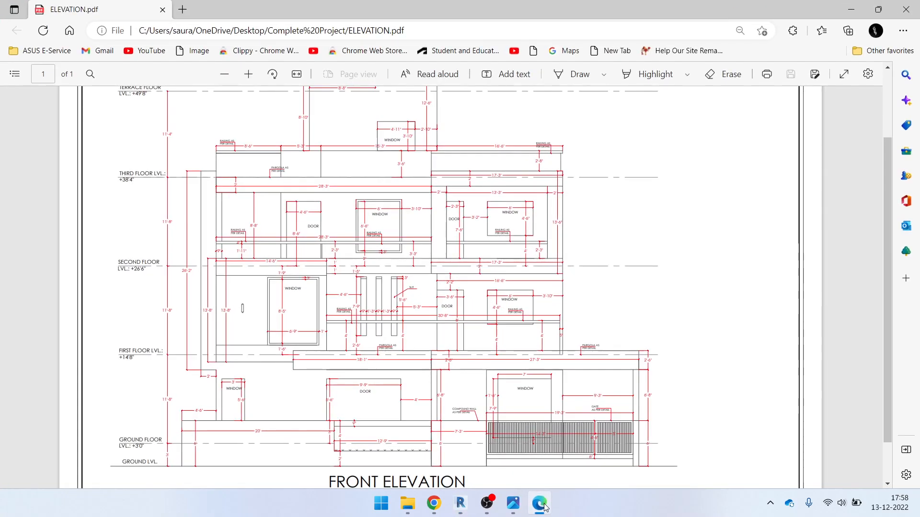
pyautogui.click(545, 507)
pyautogui.click(512, 507)
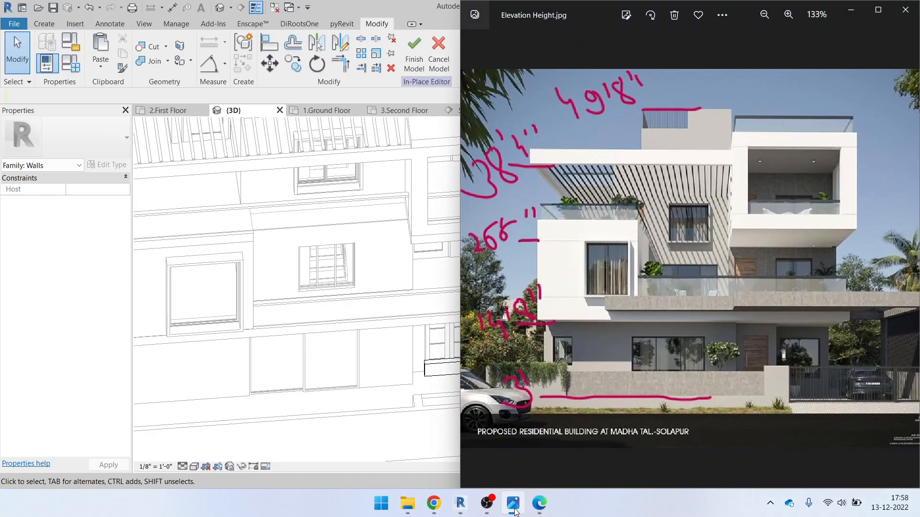
pyautogui.click(513, 506)
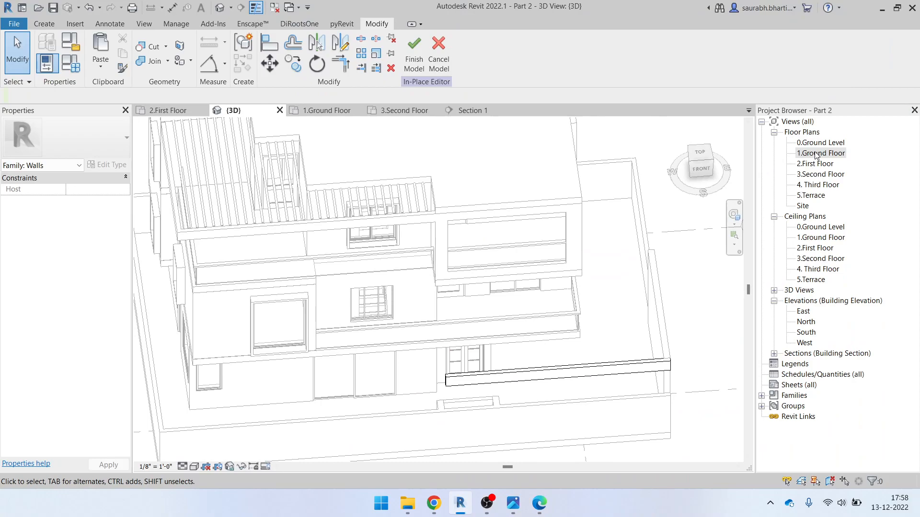
# Finish the in-place model and open the 1.Ground Floor plan
pyautogui.click(414, 53)
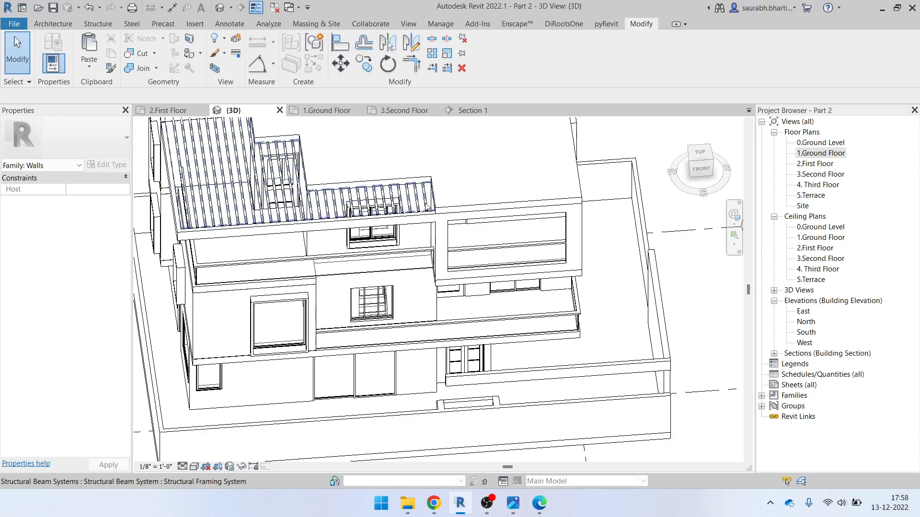
pyautogui.doubleClick(819, 152)
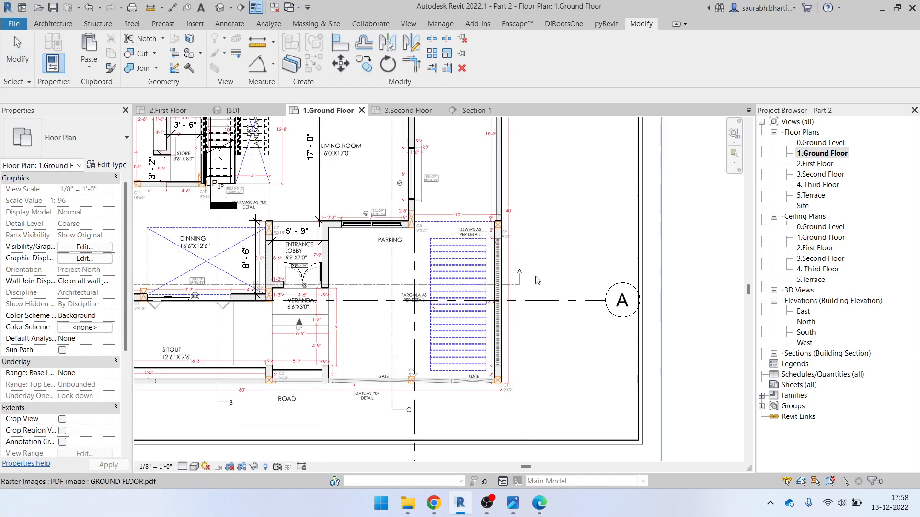
pyautogui.scroll(-3, 477, 268)
pyautogui.scroll(4, 478, 268)
pyautogui.scroll(5, 477, 268)
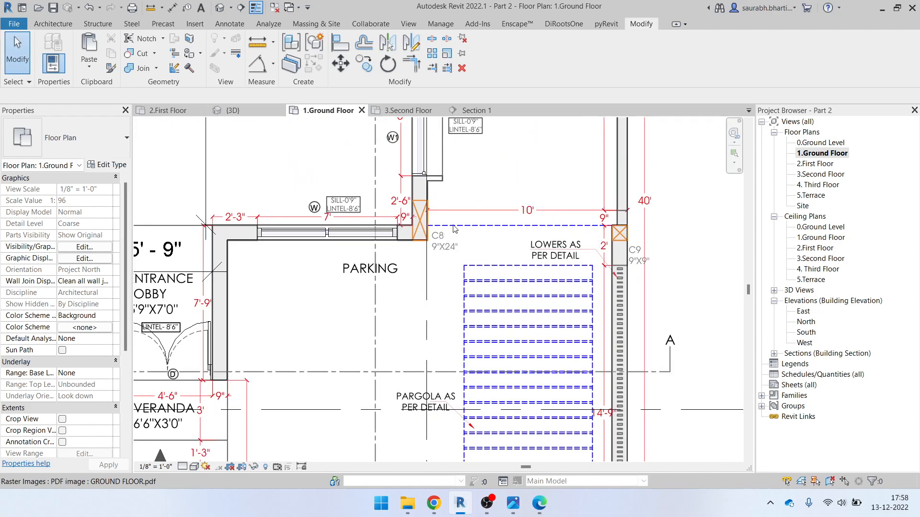
pyautogui.scroll(-2, 405, 282)
pyautogui.scroll(-2, 412, 302)
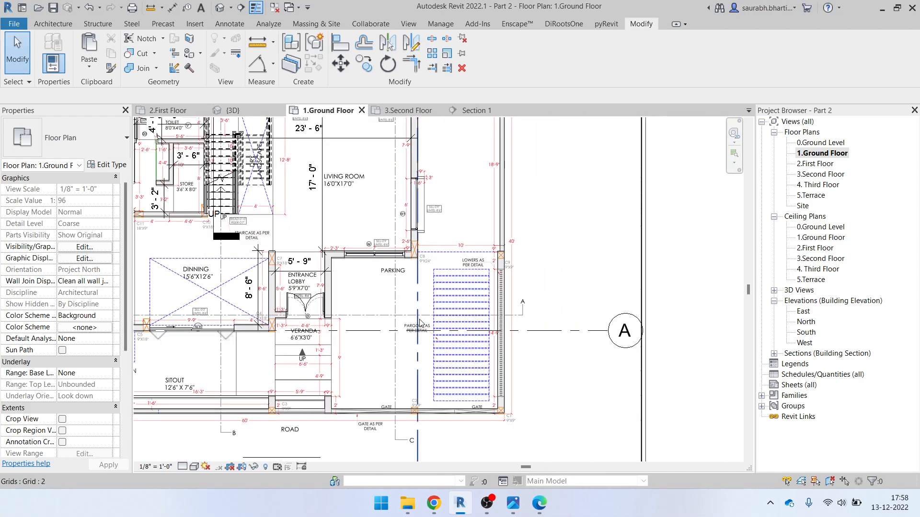
# Start the Wall tool (WA) and pan the plan to the pergola area
pyautogui.press('w')
pyautogui.press('a')
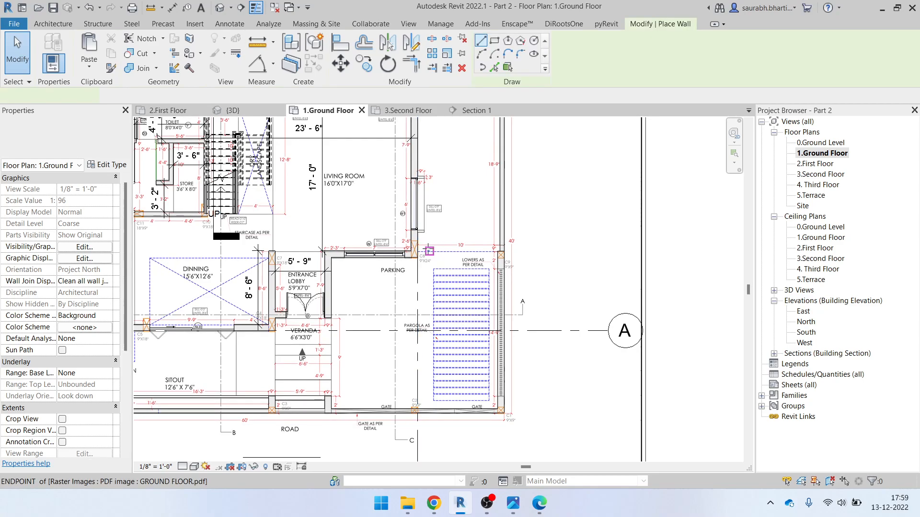
pyautogui.scroll(5, 414, 258)
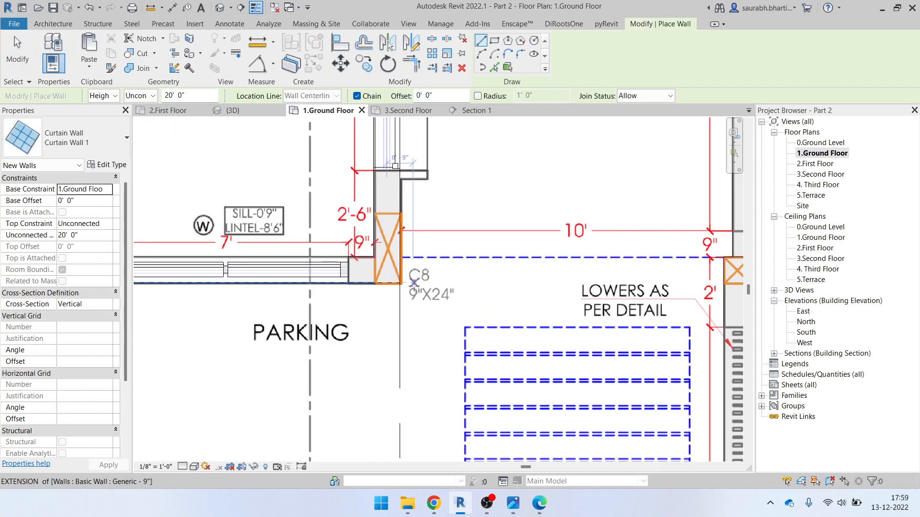
pyautogui.scroll(-2, 414, 283)
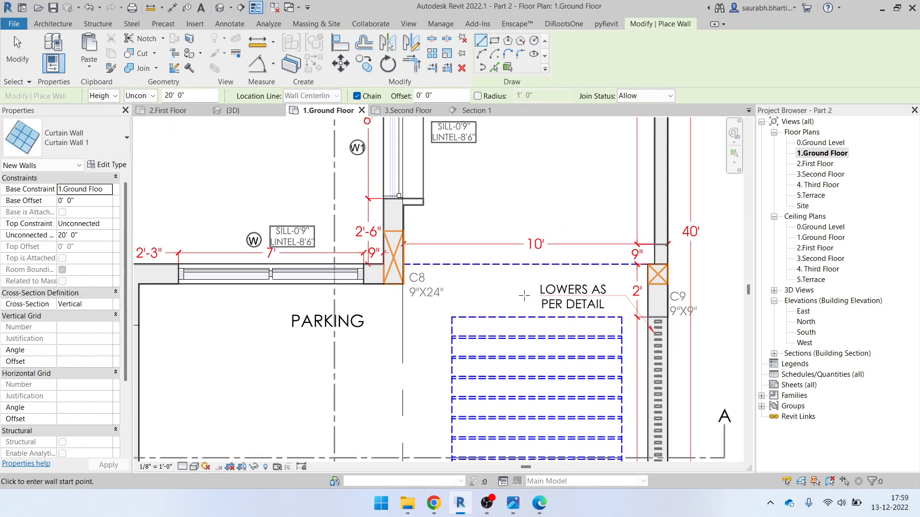
pyautogui.moveTo(570, 329); pyautogui.dragTo(479, 246, button='middle')
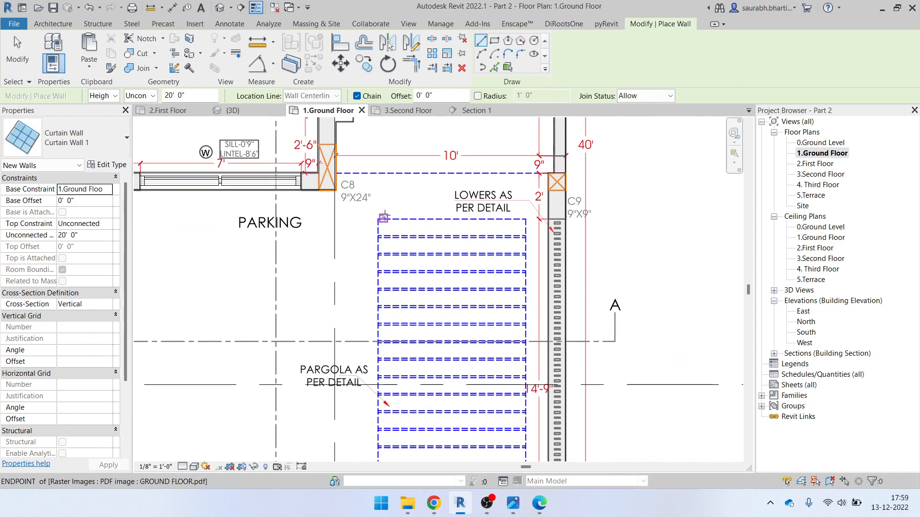
pyautogui.scroll(2, 345, 163)
pyautogui.scroll(-2, 520, 257)
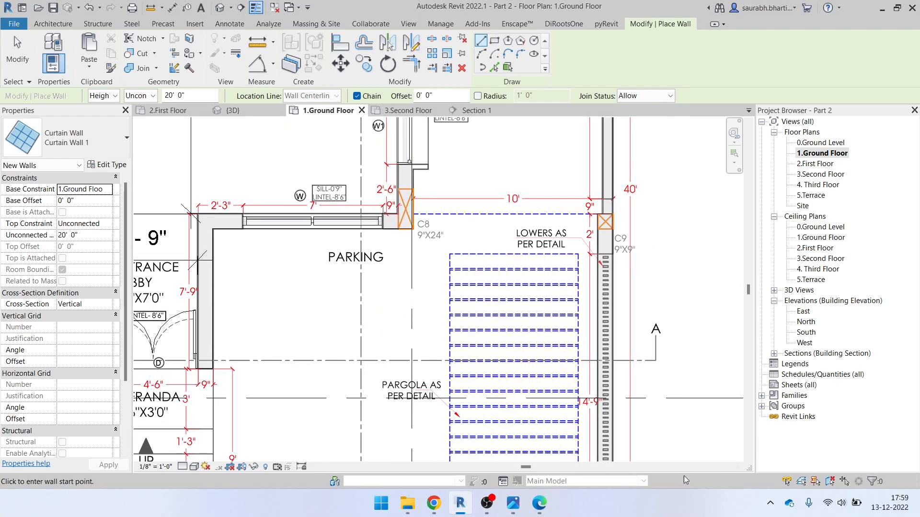
# Review the gate, parking and columns C1, C8, C9, then exit walls and show ELEVATION.pdf
pyautogui.moveTo(593, 370); pyautogui.dragTo(548, 188, button='middle')
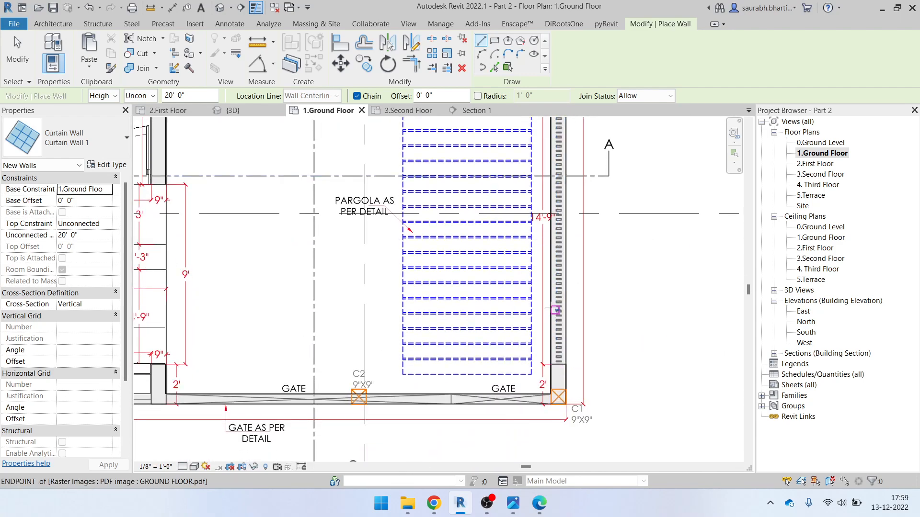
pyautogui.scroll(5, 558, 339)
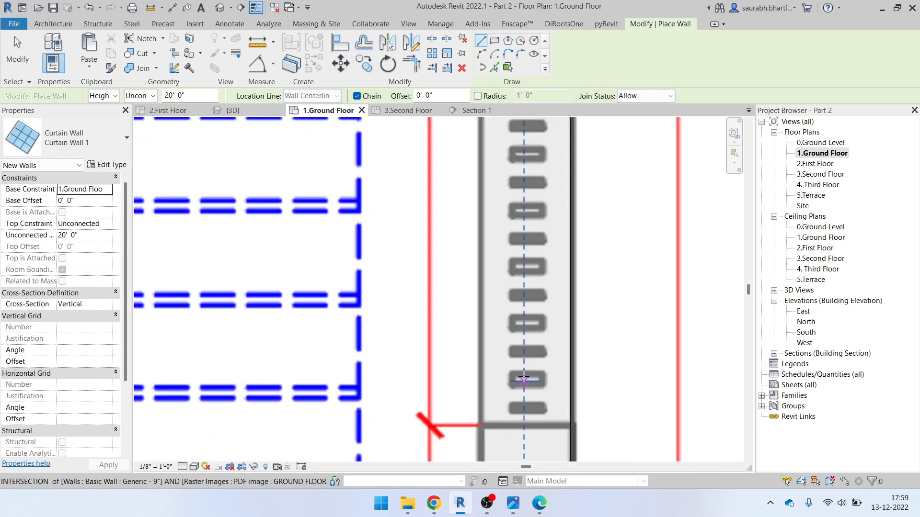
pyautogui.scroll(-5, 532, 371)
pyautogui.moveTo(464, 338); pyautogui.dragTo(536, 463, button='middle')
pyautogui.moveTo(457, 263); pyautogui.dragTo(472, 386, button='middle')
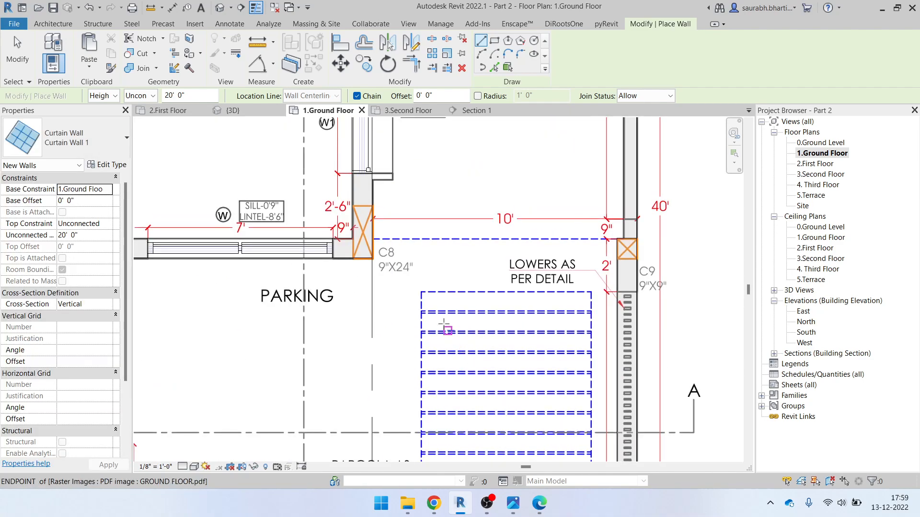
pyautogui.scroll(-5, 489, 307)
pyautogui.scroll(2, 490, 307)
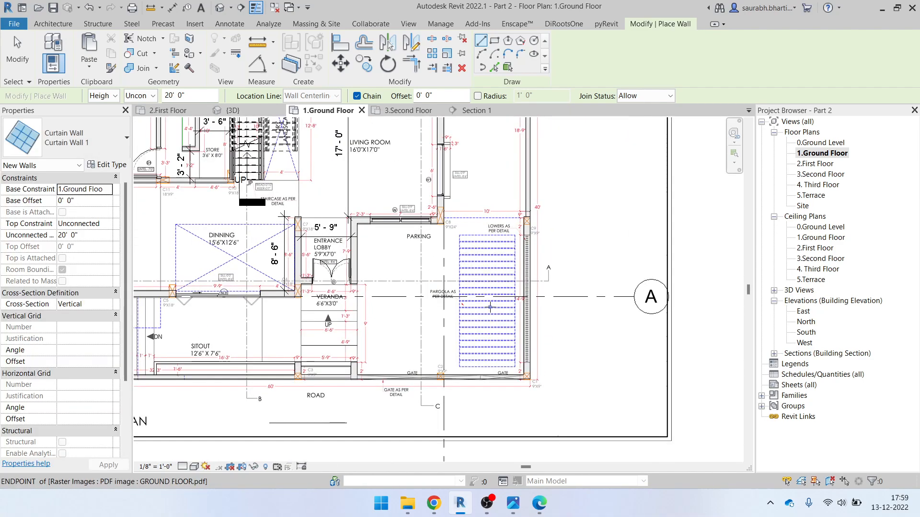
pyautogui.scroll(4, 487, 306)
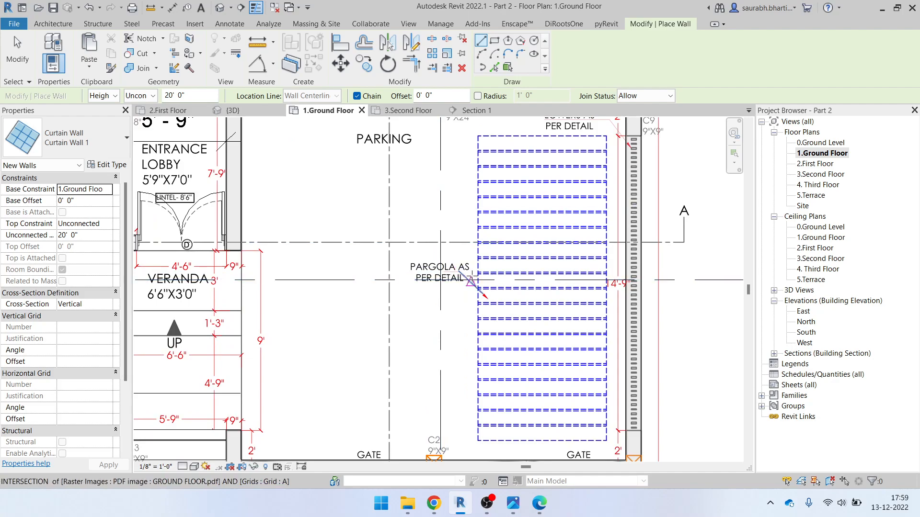
pyautogui.press('Escape')
pyautogui.press('Escape')
pyautogui.click(537, 510)
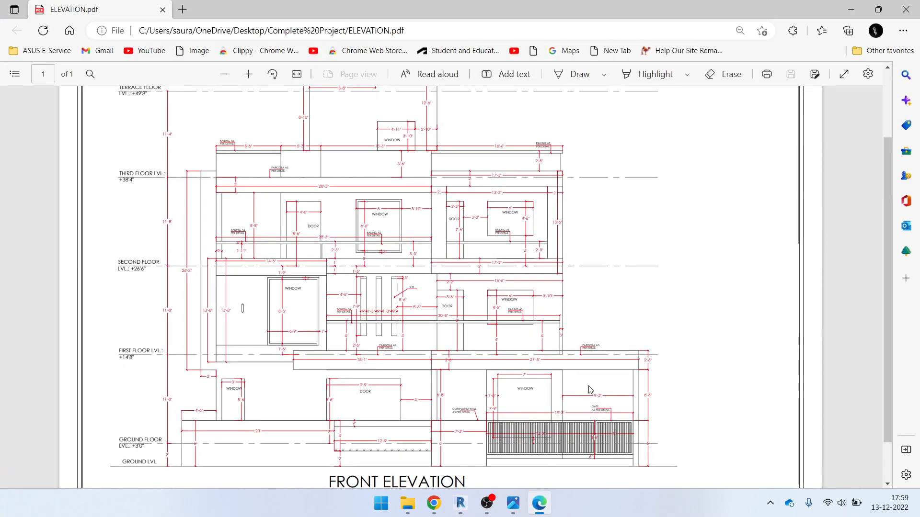
# Hide ELEVATION.pdf, zoom into the Elevation Height photo, then return to the Revit plan
pyautogui.click(539, 507)
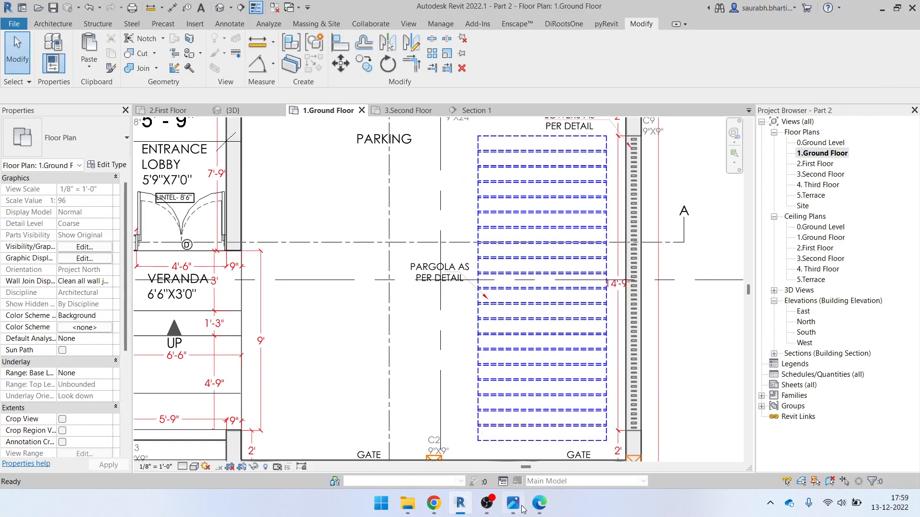
pyautogui.click(513, 504)
pyautogui.scroll(5, 781, 336)
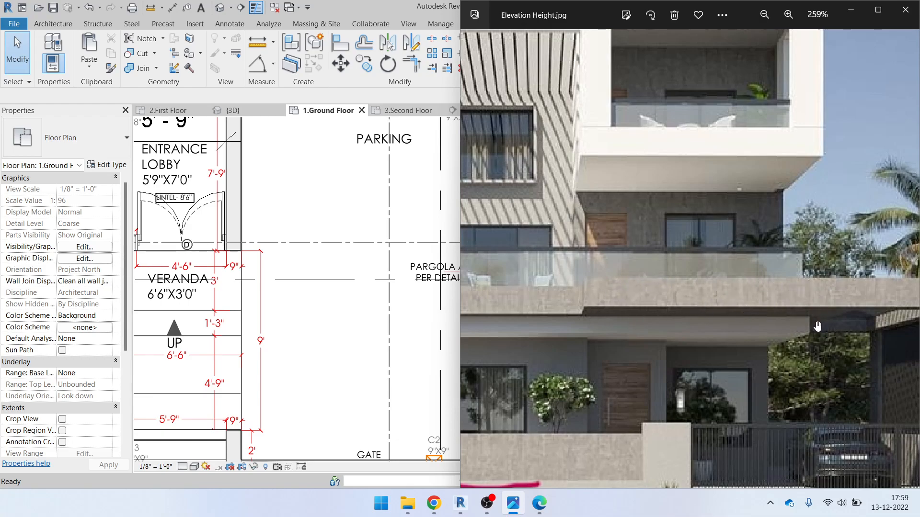
pyautogui.click(862, 17)
pyautogui.scroll(-3, 487, 291)
pyautogui.scroll(1, 456, 242)
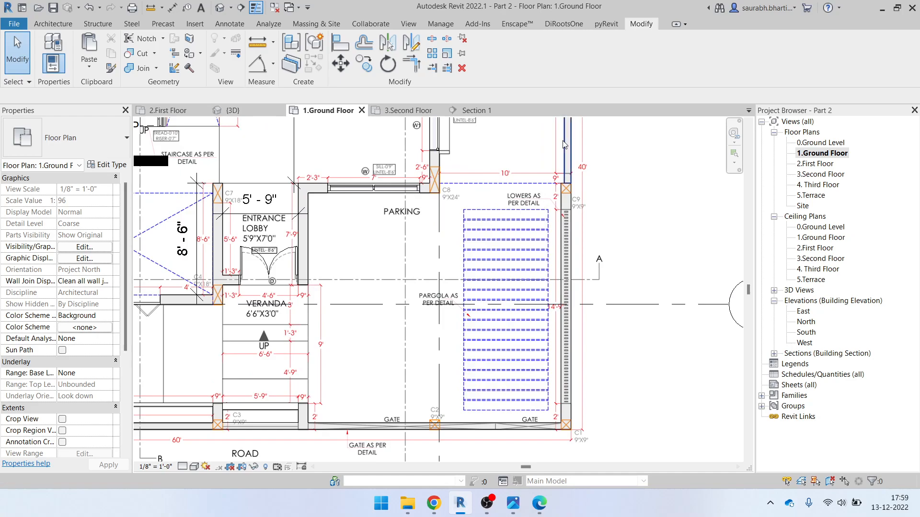
# In the 3D top view, select the first-floor slab and enter its boundary sketch
pyautogui.click(219, 11)
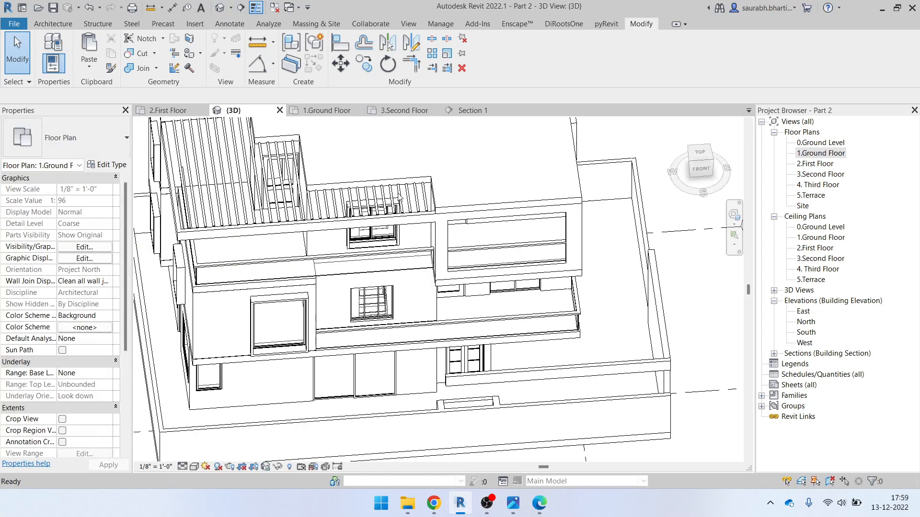
pyautogui.scroll(2, 527, 320)
pyautogui.click(560, 341)
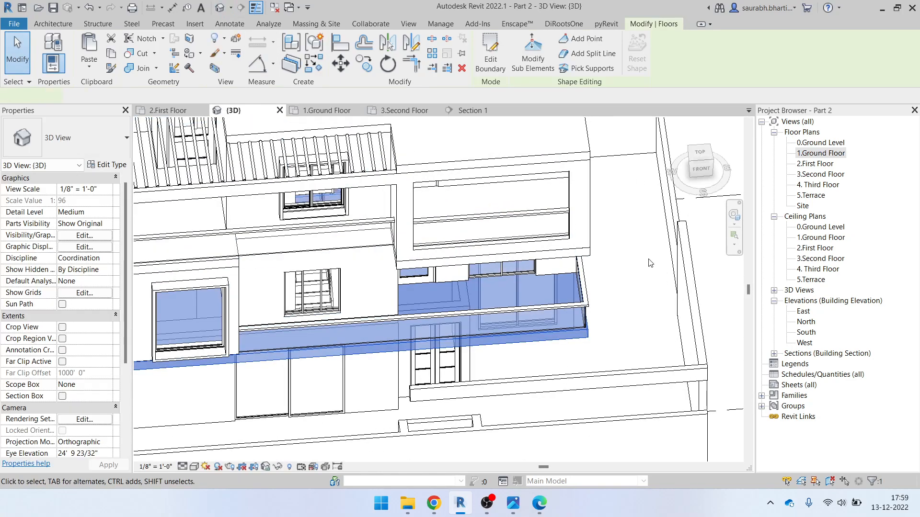
pyautogui.click(706, 157)
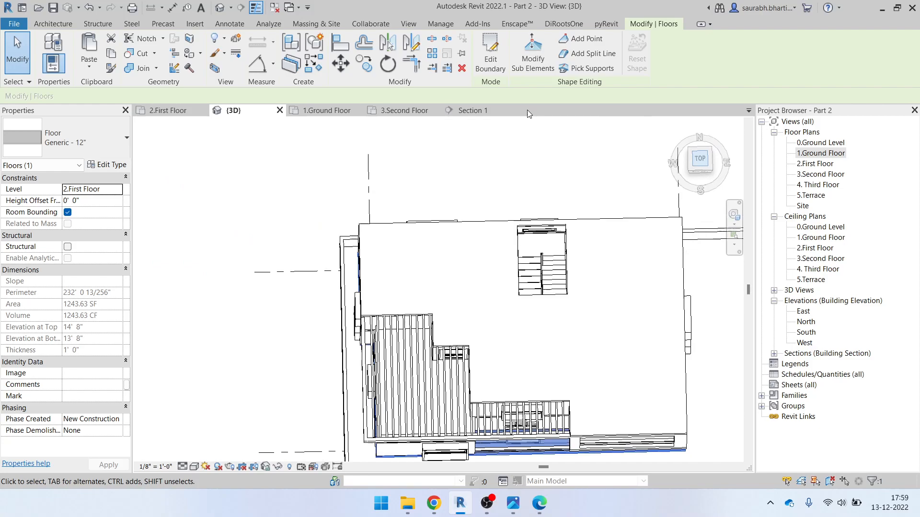
pyautogui.click(490, 52)
pyautogui.scroll(6, 533, 413)
pyautogui.moveTo(502, 375); pyautogui.dragTo(495, 314, button='middle')
pyautogui.scroll(-5, 511, 338)
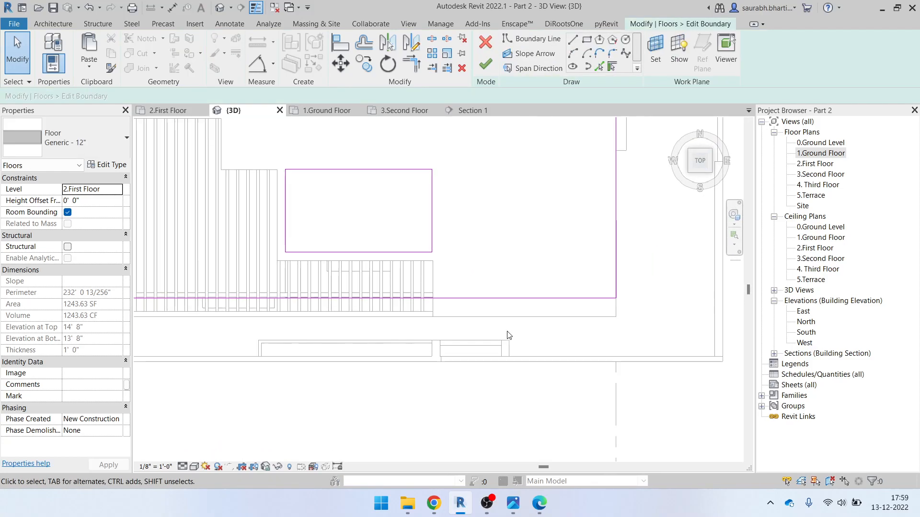
# Draw a vertical and a horizontal boundary line from the front wall corners
pyautogui.click(573, 39)
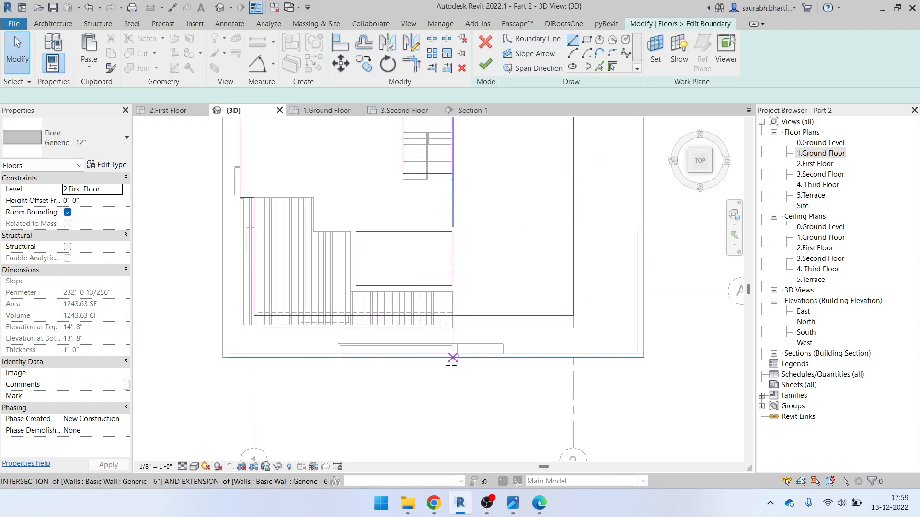
pyautogui.scroll(3, 450, 356)
pyautogui.click(454, 307)
pyautogui.click(454, 356)
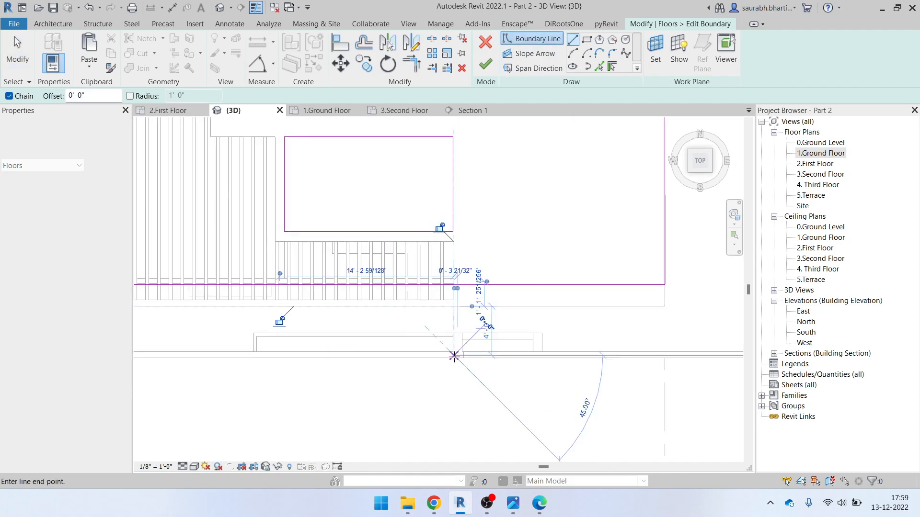
pyautogui.press('Escape')
pyautogui.scroll(1, 588, 332)
pyautogui.moveTo(653, 289); pyautogui.dragTo(371, 433, button='middle')
pyautogui.moveTo(448, 296); pyautogui.dragTo(433, 361, button='middle')
pyautogui.click(512, 306)
pyautogui.click(382, 305)
pyautogui.press('Escape')
pyautogui.press('Escape')
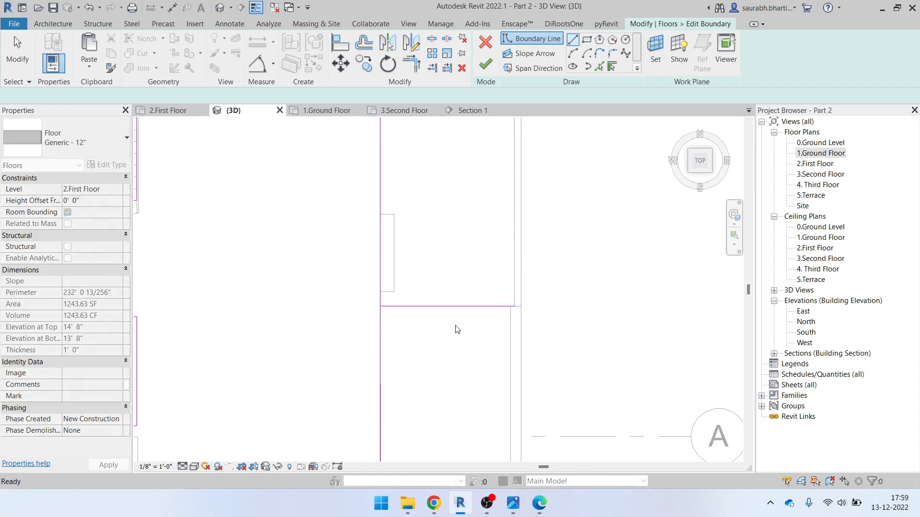
pyautogui.scroll(-2, 457, 330)
# Draw a 26'-6" boundary line over the parking and a vertical line up to it
pyautogui.press('t')
pyautogui.press('r')
pyautogui.scroll(-2, 483, 288)
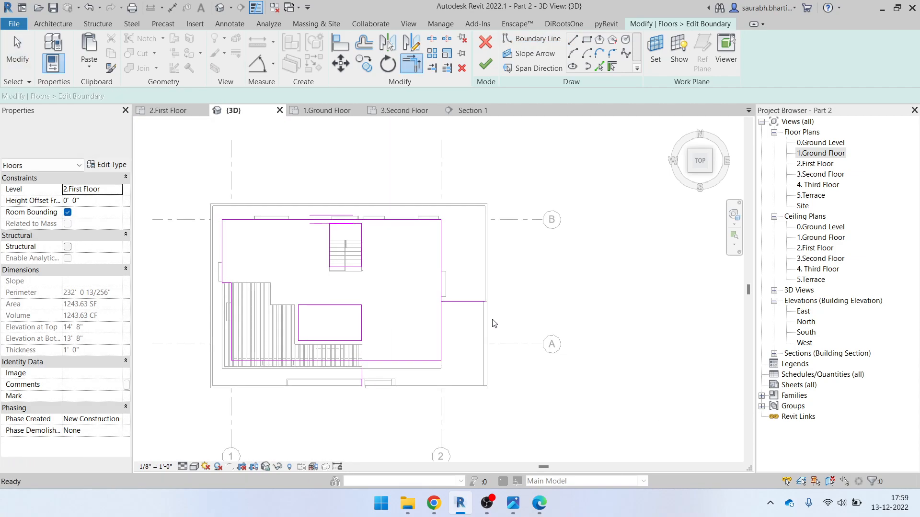
pyautogui.click(571, 41)
pyautogui.scroll(3, 363, 384)
pyautogui.click(354, 375)
pyautogui.click(679, 373)
pyautogui.moveTo(690, 312); pyautogui.dragTo(593, 433, button='middle')
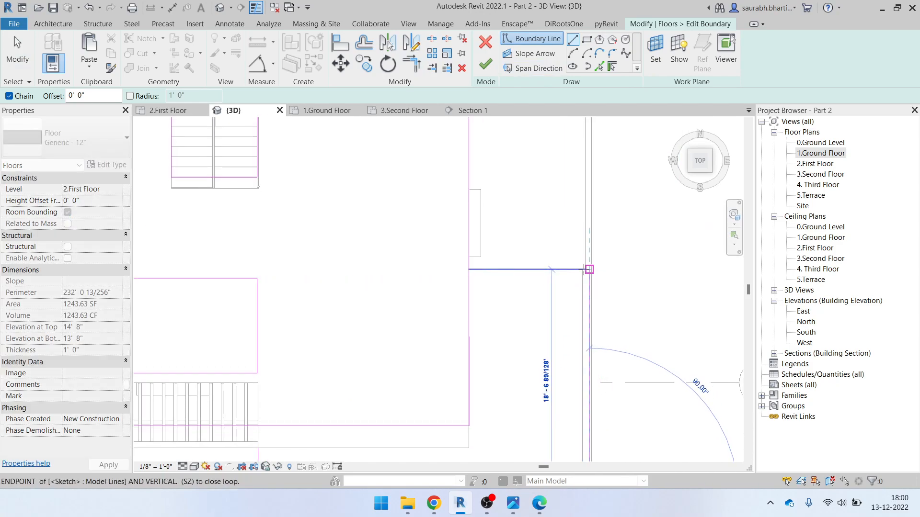
pyautogui.scroll(-3, 584, 270)
pyautogui.scroll(2, 585, 270)
pyautogui.click(587, 270)
pyautogui.press('Escape')
pyautogui.press('Escape')
pyautogui.scroll(-1, 594, 289)
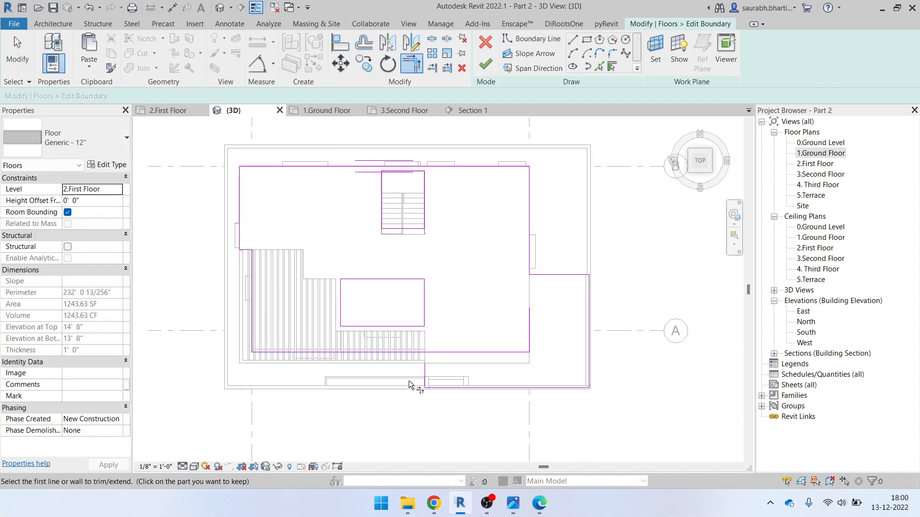
# Trim the lines to a corner, delete the extra segment, align the bottom line, and finish
pyautogui.click(411, 353)
pyautogui.scroll(-3, 477, 365)
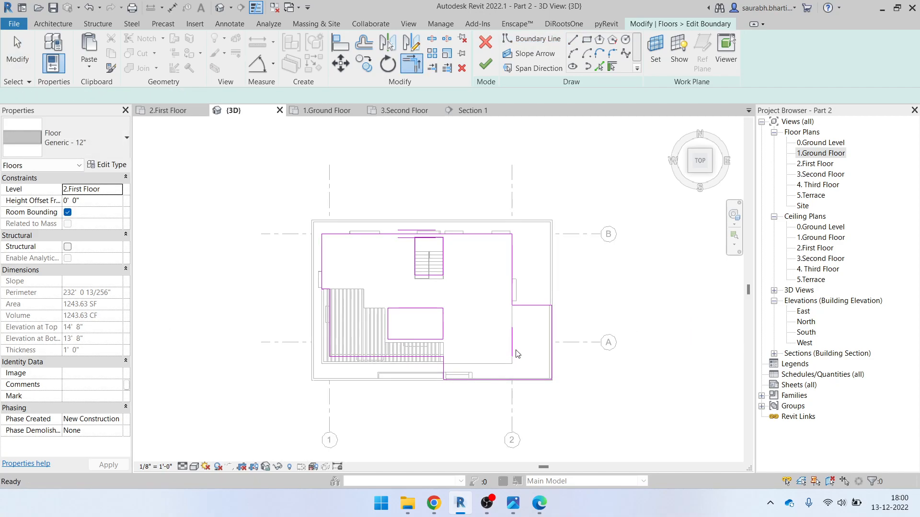
pyautogui.scroll(2, 513, 344)
pyautogui.press('Escape')
pyautogui.click(512, 343)
pyautogui.press('Delete')
pyautogui.scroll(3, 567, 322)
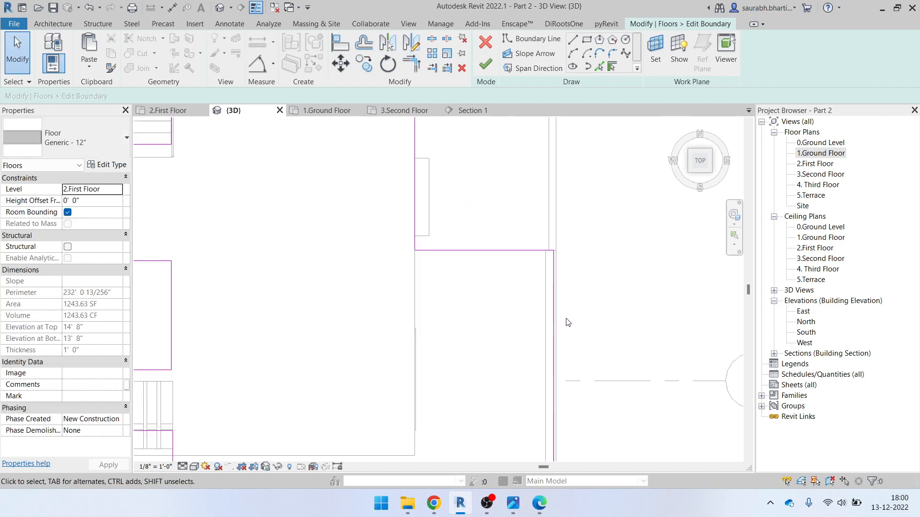
pyautogui.click(555, 324)
pyautogui.scroll(-3, 571, 302)
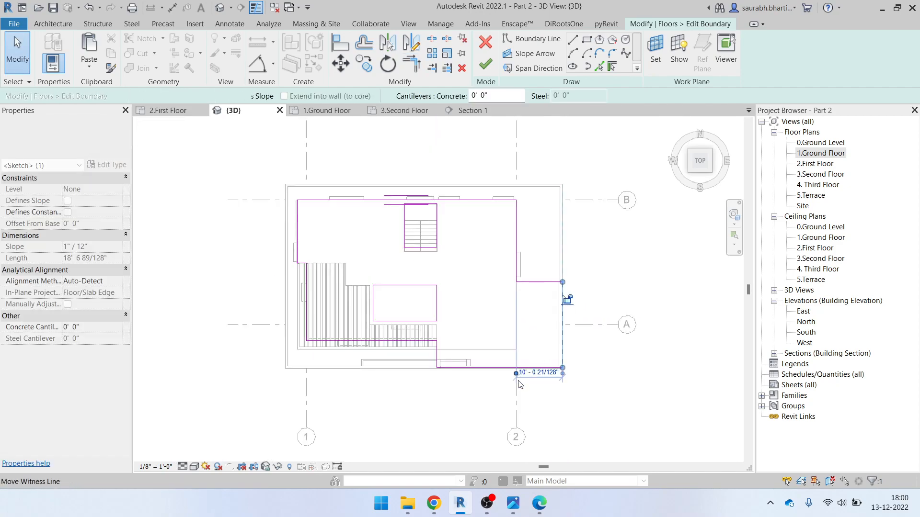
pyautogui.scroll(3, 509, 352)
pyautogui.moveTo(508, 350)
pyautogui.mouseDown()
pyautogui.moveTo(496, 382)
pyautogui.moveTo(495, 356)
pyautogui.mouseUp()
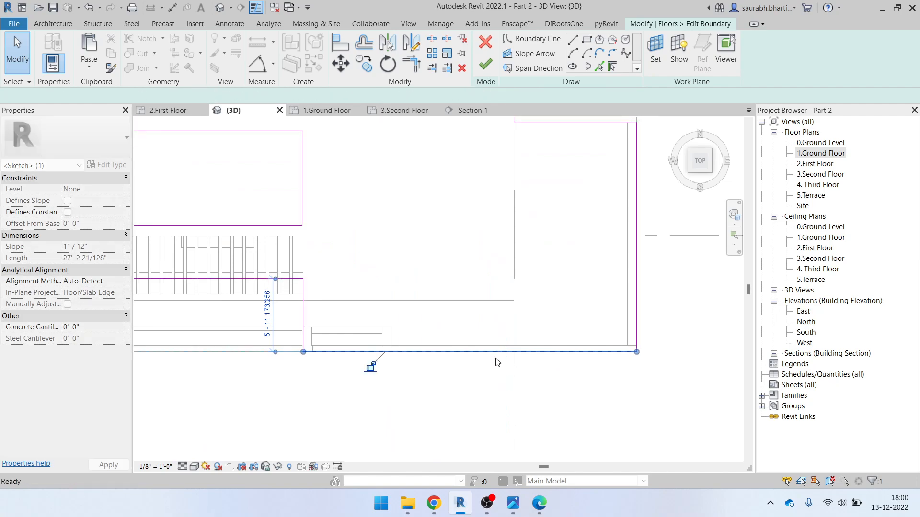
pyautogui.scroll(-2, 495, 356)
pyautogui.click(467, 379)
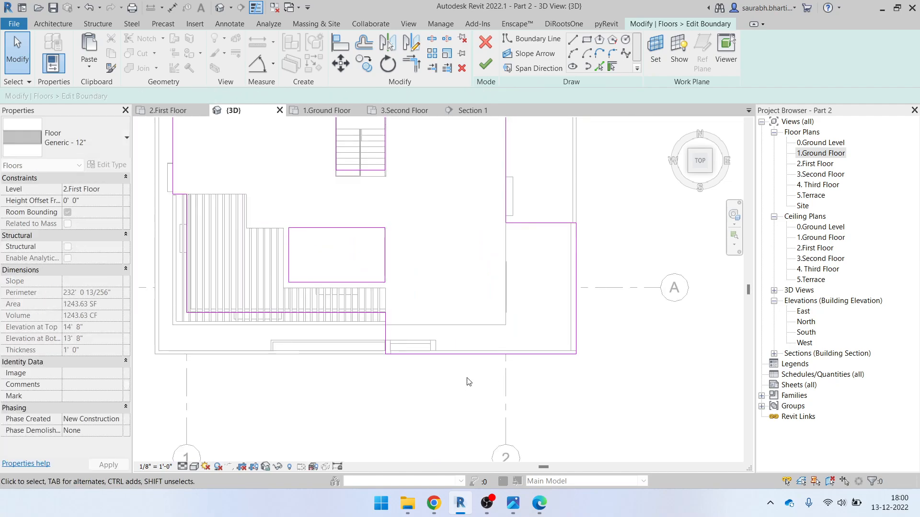
pyautogui.click(485, 67)
# Attach the walls below to the extended floor and orbit to inspect the front
pyautogui.click(497, 262)
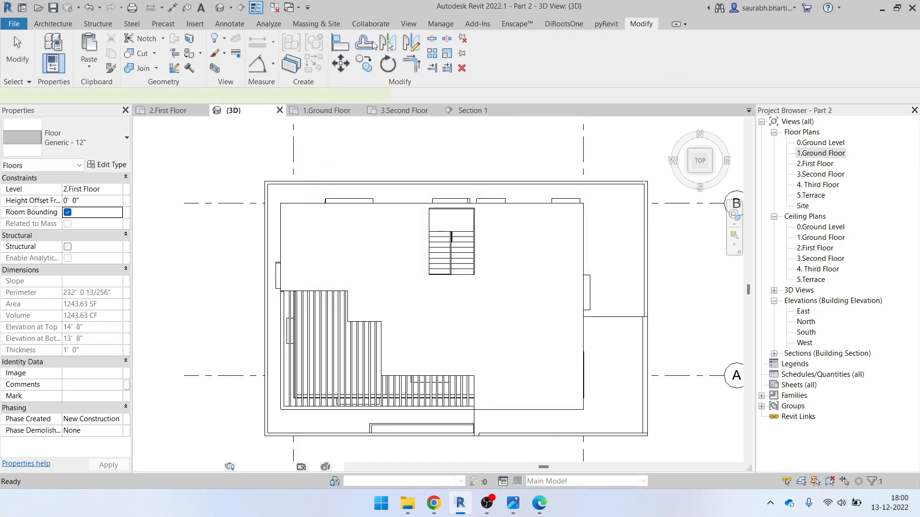
pyautogui.scroll(1, 503, 283)
pyautogui.moveTo(503, 283); pyautogui.dragTo(417, 184, button='middle')
pyautogui.click(575, 372)
pyautogui.scroll(-1, 565, 345)
pyautogui.keyDown('shift'); pyautogui.moveTo(565, 345); pyautogui.dragTo(525, 243, button='middle'); pyautogui.keyUp('shift')
pyautogui.scroll(3, 525, 243)
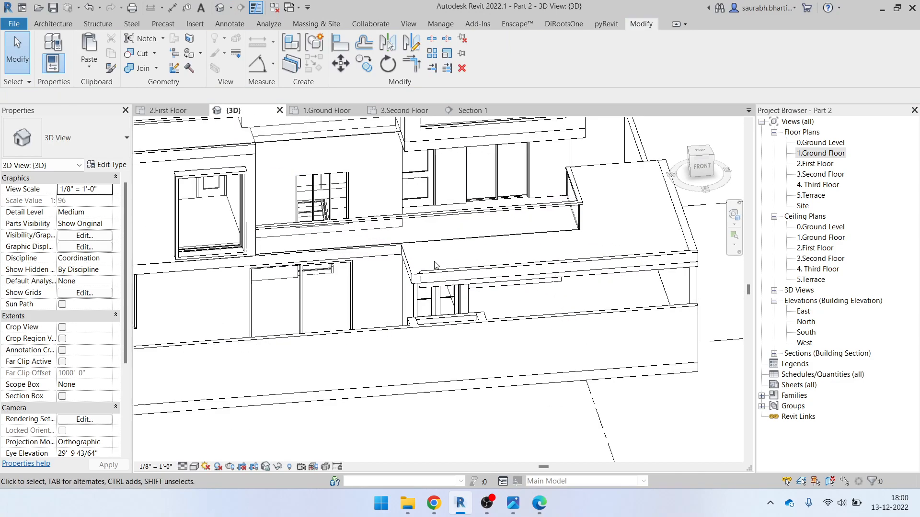
pyautogui.scroll(2, 440, 267)
pyautogui.click(438, 264)
pyautogui.keyDown('shift'); pyautogui.moveTo(437, 263); pyautogui.dragTo(436, 311, button='middle'); pyautogui.keyUp('shift')
pyautogui.press('Escape')
# Move the slab's bottom and right boundary lines onto the wall lines and finish the sketch
pyautogui.click(356, 265)
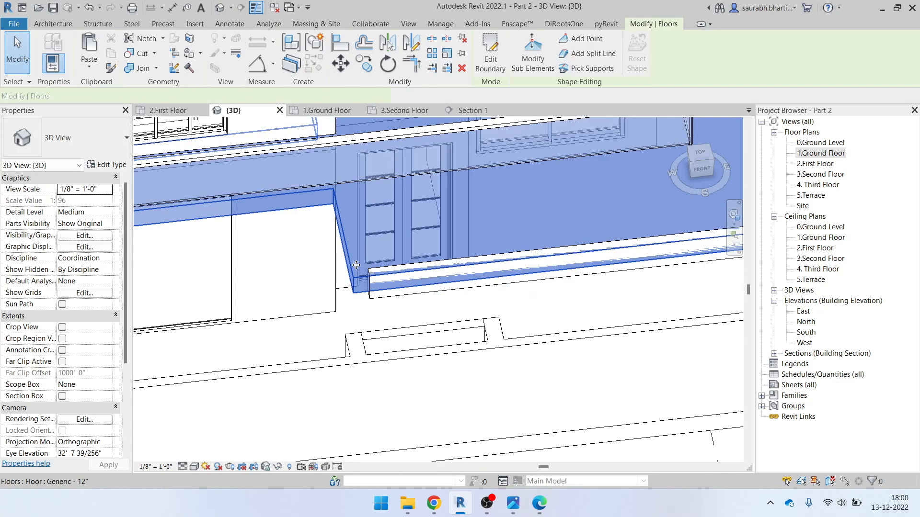
pyautogui.click(700, 153)
pyautogui.click(498, 68)
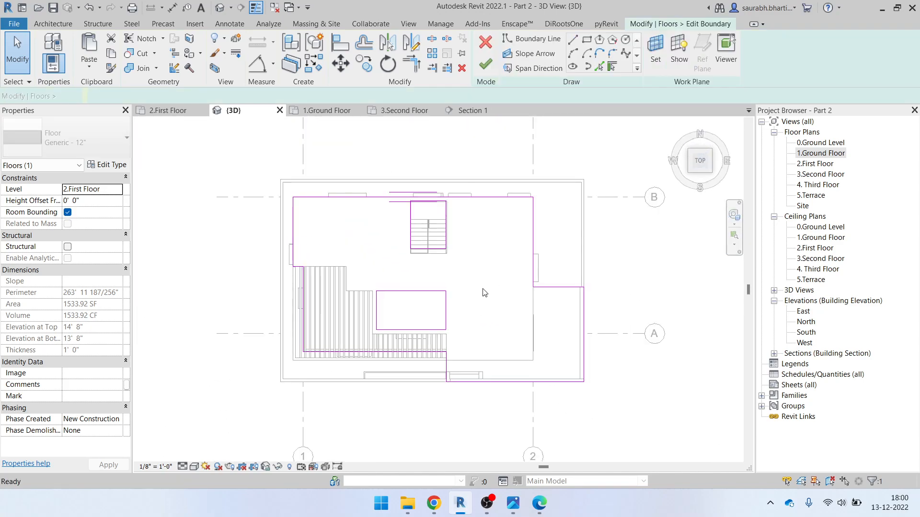
pyautogui.scroll(2, 526, 413)
pyautogui.scroll(3, 530, 354)
pyautogui.click(530, 329)
pyautogui.moveTo(530, 332); pyautogui.dragTo(530, 343)
pyautogui.moveTo(694, 293); pyautogui.dragTo(657, 342, button='middle')
pyautogui.moveTo(660, 312); pyautogui.dragTo(642, 292)
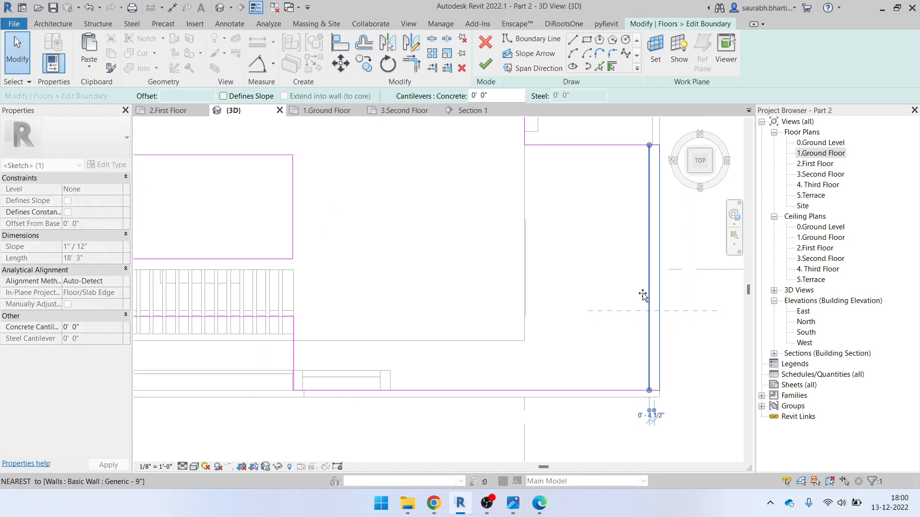
pyautogui.click(633, 288)
pyautogui.click(495, 69)
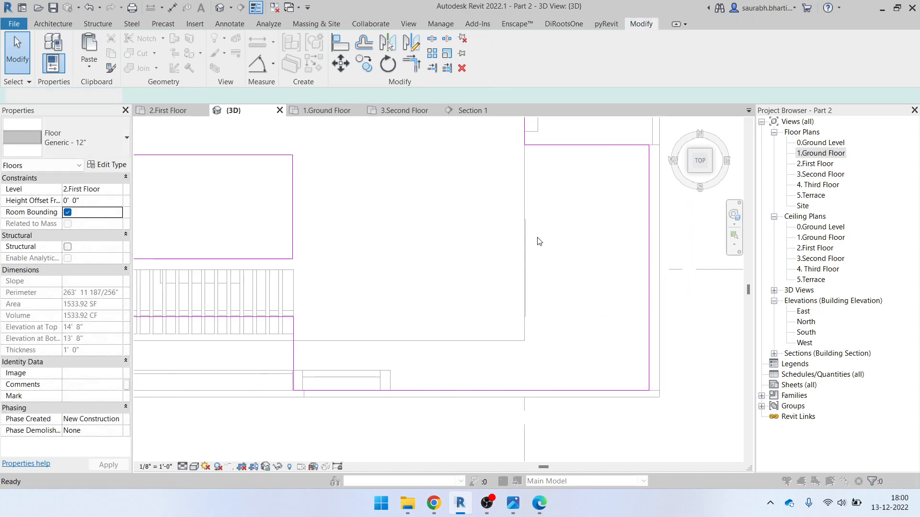
# Reattach the walls to the slab, check it in 3D, and reselect the first-floor slab
pyautogui.click(496, 260)
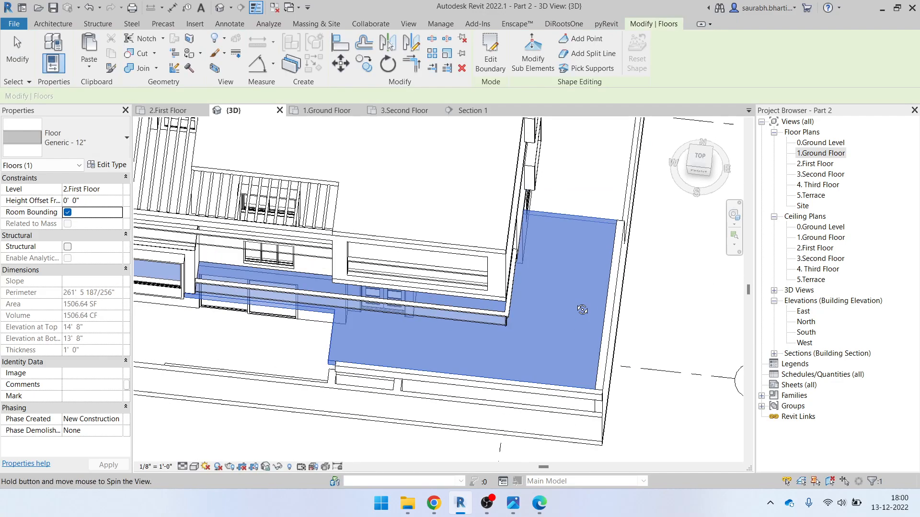
pyautogui.keyDown('shift'); pyautogui.moveTo(511, 273); pyautogui.dragTo(495, 302, button='middle'); pyautogui.keyUp('shift')
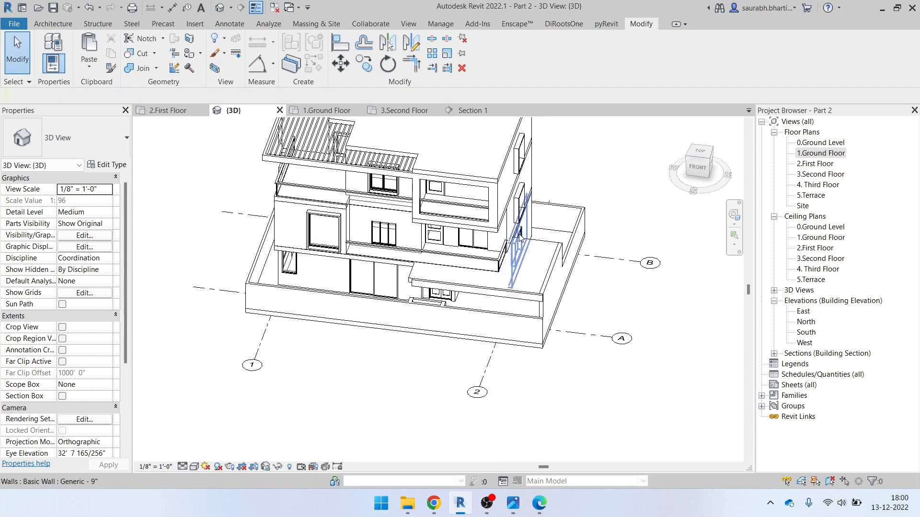
pyautogui.doubleClick(817, 153)
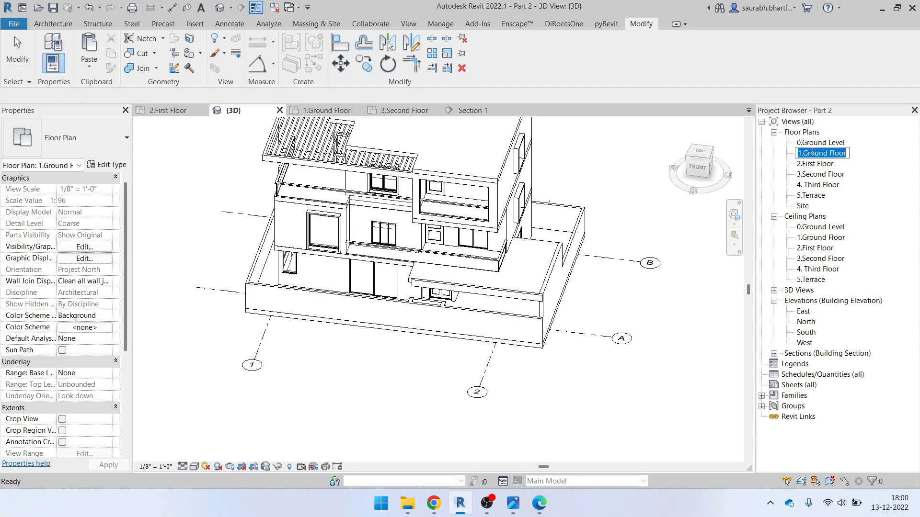
pyautogui.click(219, 7)
pyautogui.click(511, 241)
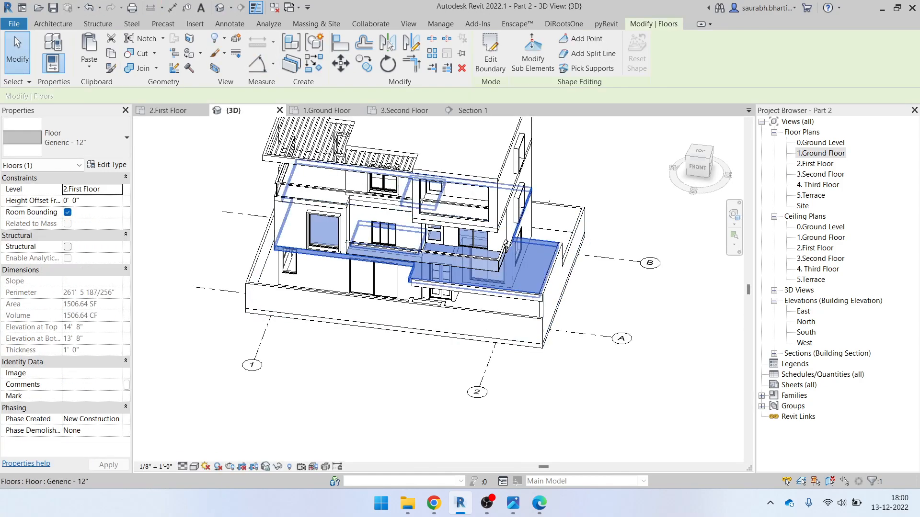
# In the Ground Floor plan, sketch a rectangle around the pergola in the slab boundary
pyautogui.click(490, 53)
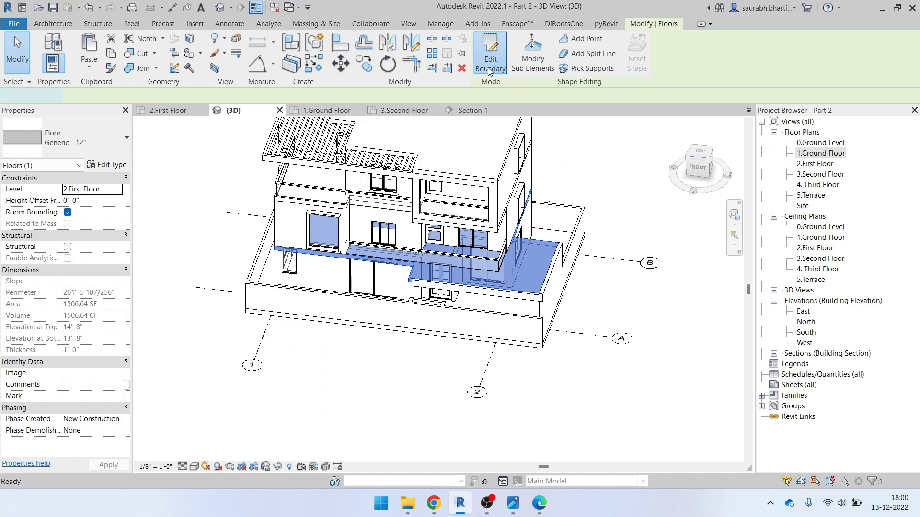
pyautogui.doubleClick(820, 153)
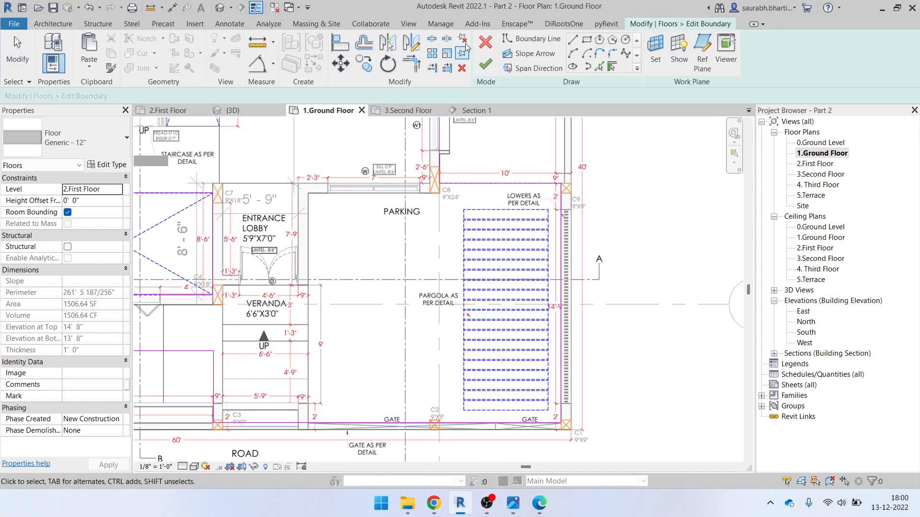
pyautogui.click(586, 40)
pyautogui.scroll(5, 495, 211)
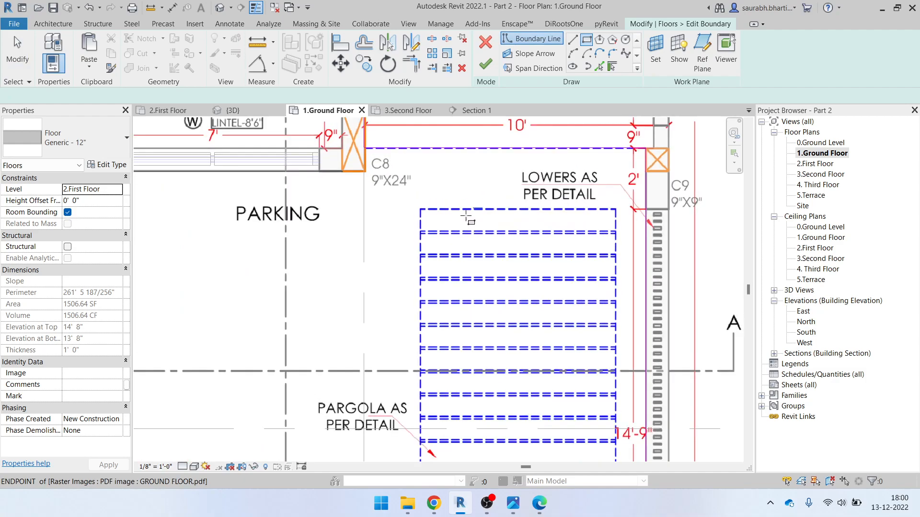
pyautogui.click(412, 209)
pyautogui.scroll(-4, 514, 261)
pyautogui.moveTo(538, 445); pyautogui.dragTo(522, 261, button='middle')
pyautogui.scroll(6, 568, 358)
pyautogui.click(567, 344)
# Finish the slab edit, attach the walls below, and return to the 3D view
pyautogui.click(486, 64)
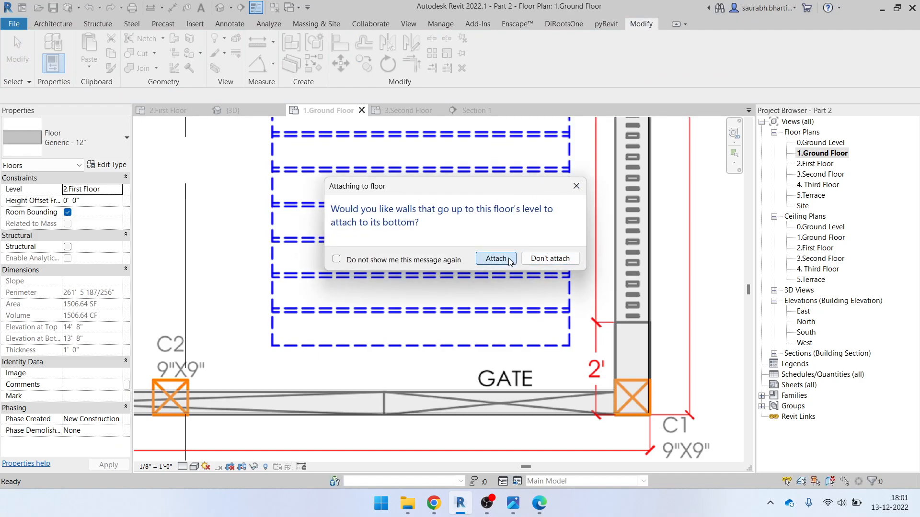
pyautogui.click(496, 259)
pyautogui.scroll(-3, 488, 312)
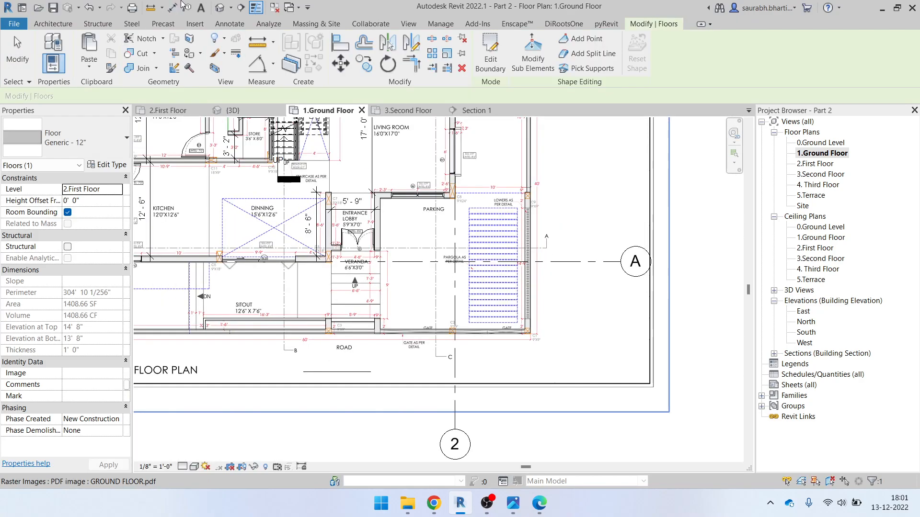
pyautogui.click(213, 11)
# Orbit and pan the 3D view onto the new slab opening
pyautogui.scroll(5, 465, 289)
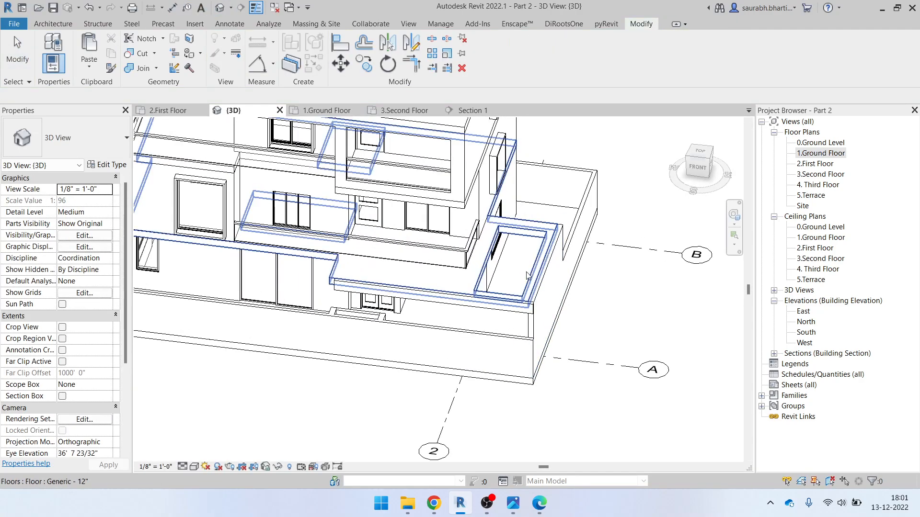
pyautogui.scroll(3, 481, 288)
pyautogui.keyDown('shift'); pyautogui.moveTo(484, 301); pyautogui.dragTo(393, 290, button='middle'); pyautogui.keyUp('shift')
pyautogui.moveTo(393, 290); pyautogui.dragTo(670, 278, button='middle')
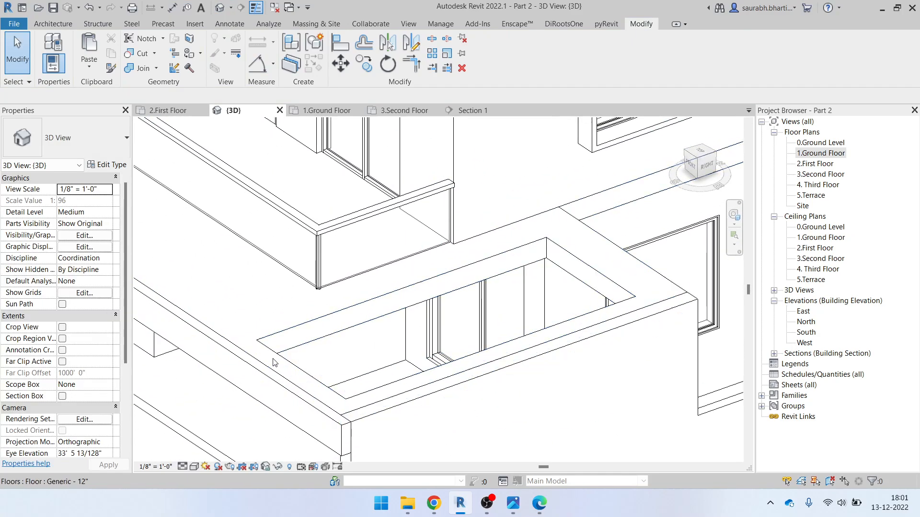
# In the Ground Floor plan, try dimension and line tools on the pergola edge, then cancel
pyautogui.doubleClick(838, 154)
pyautogui.scroll(5, 416, 314)
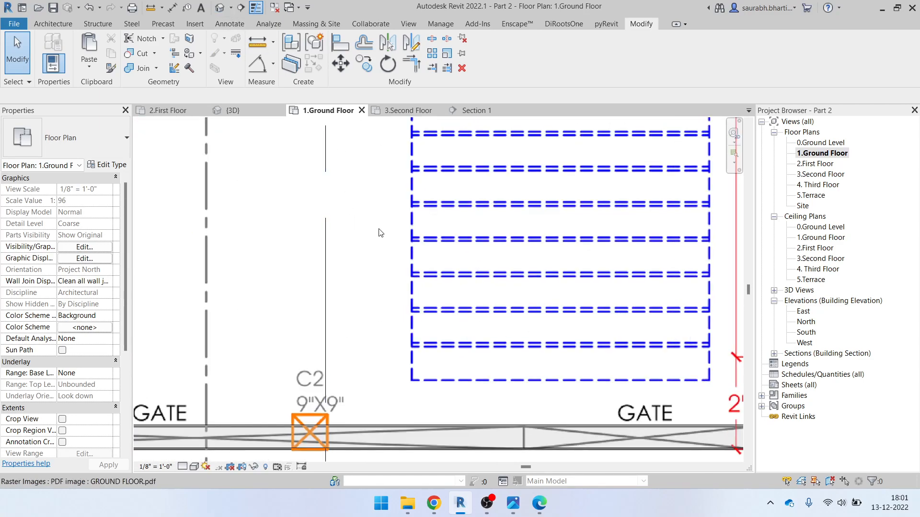
pyautogui.scroll(-2, 389, 271)
pyautogui.press('i')
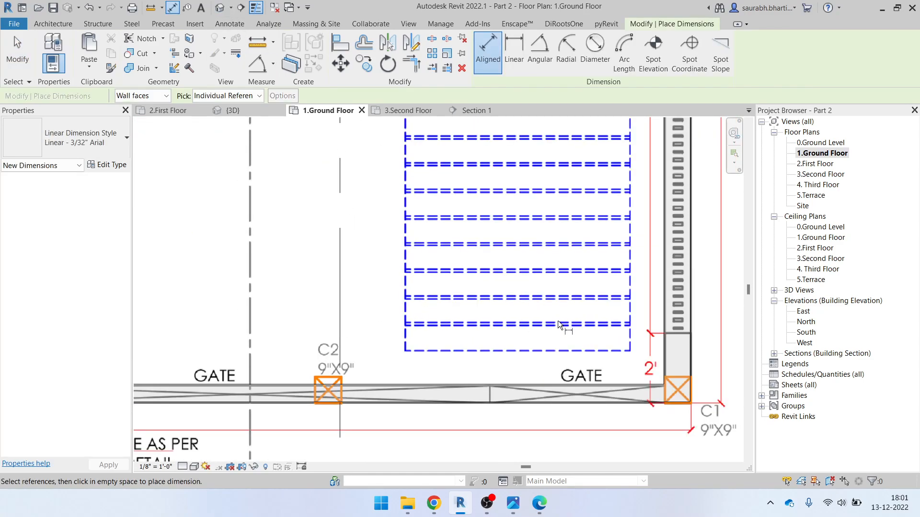
pyautogui.press('Escape')
pyautogui.press('l')
pyautogui.press('i')
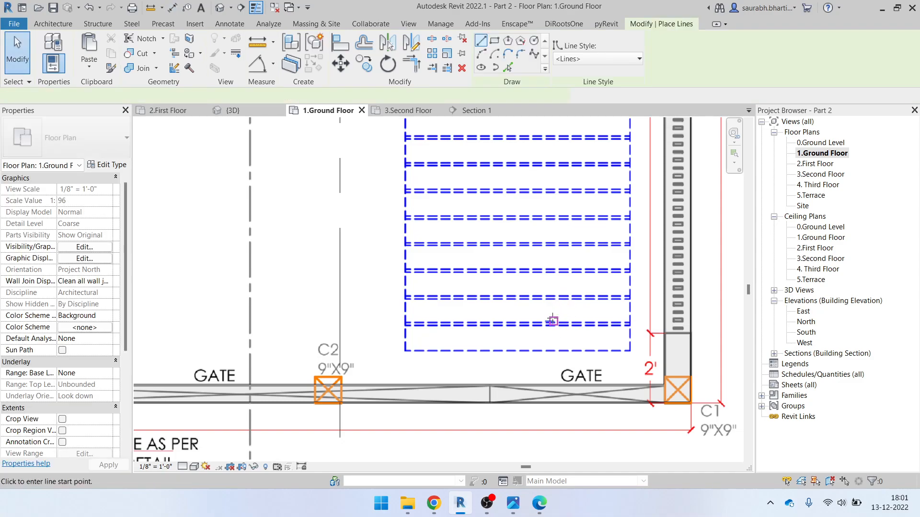
pyautogui.click(554, 324)
pyautogui.scroll(2, 554, 306)
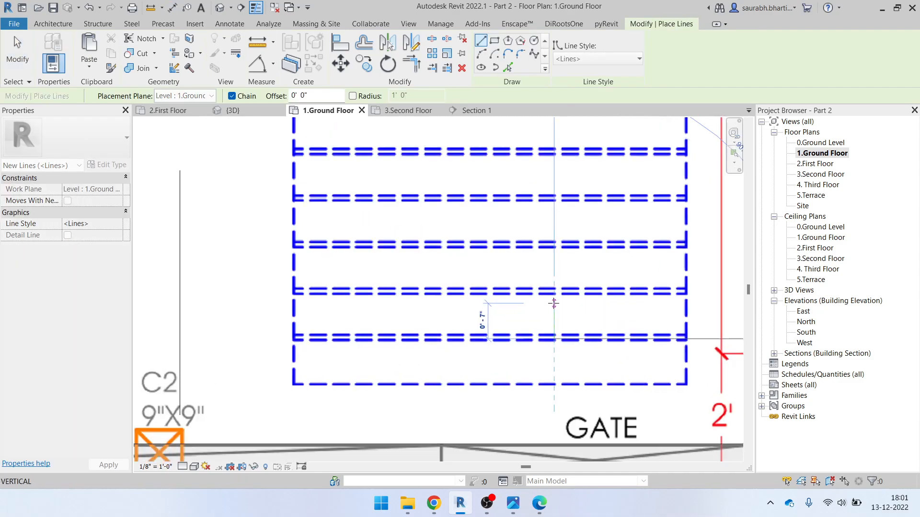
pyautogui.press('Escape')
pyautogui.press('Escape')
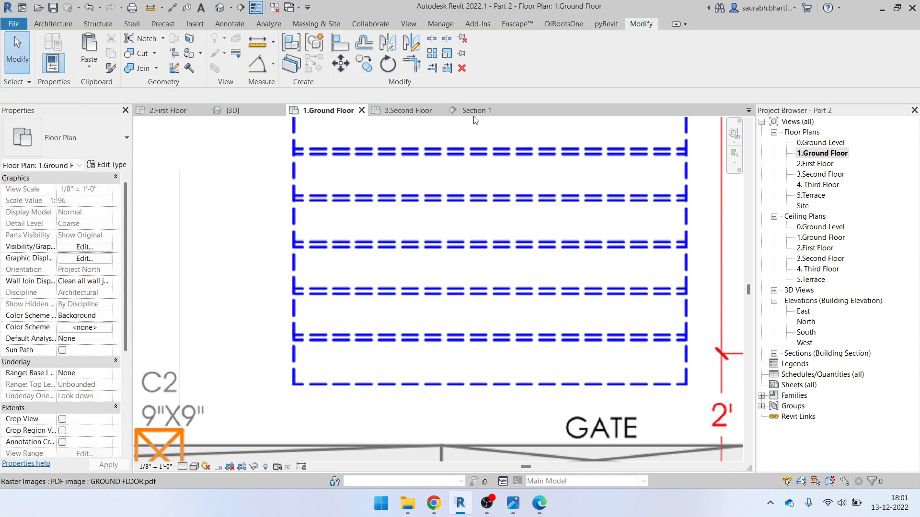
# Open and close Section 1, go back to the 3D view, and show the Architecture tools
pyautogui.click(473, 110)
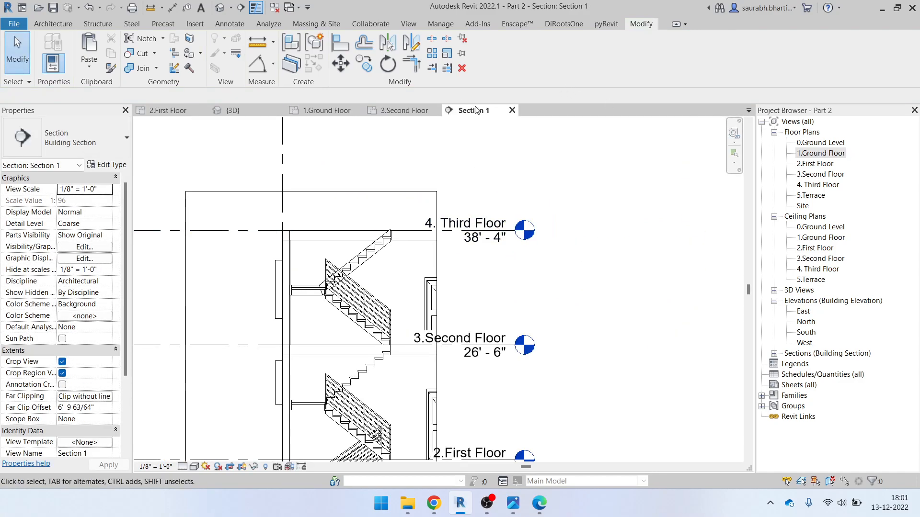
pyautogui.click(511, 110)
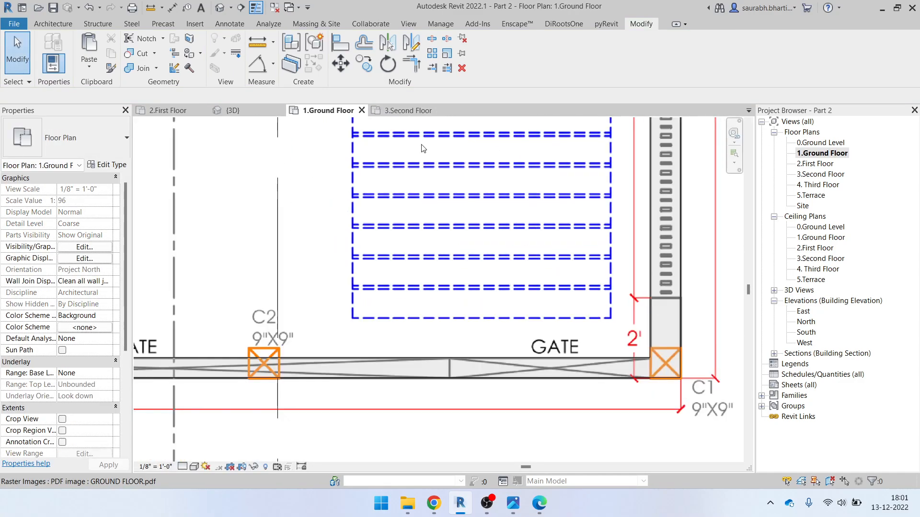
pyautogui.click(218, 8)
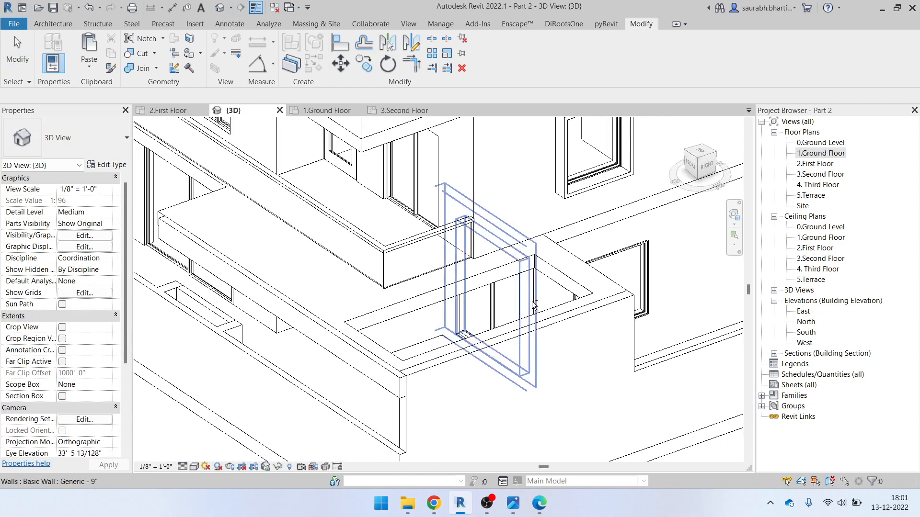
pyautogui.click(53, 23)
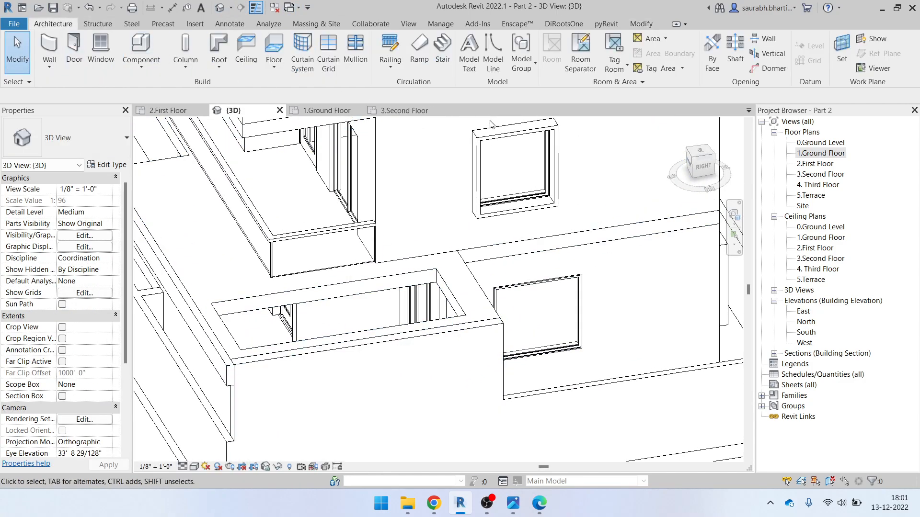
# Start a structural Beam System and set its work plane by picking the floor slab
pyautogui.click(98, 24)
pyautogui.click(213, 56)
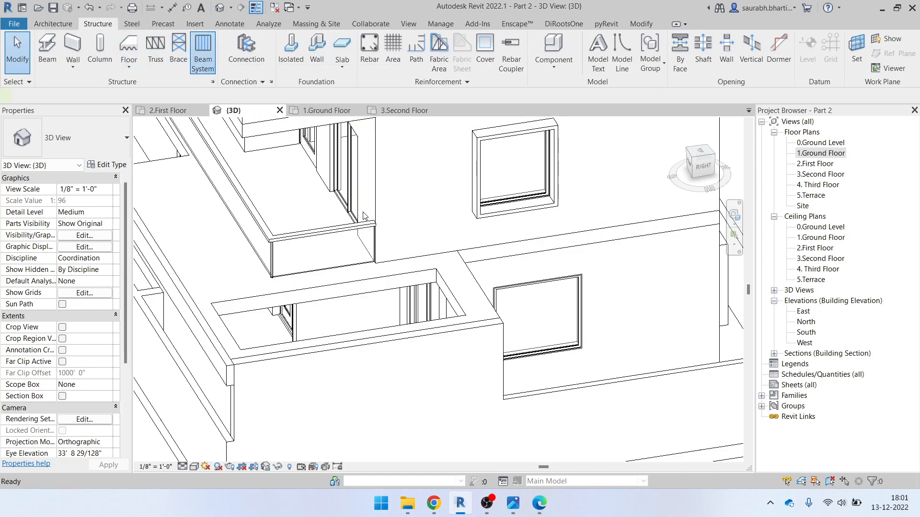
pyautogui.scroll(-2, 369, 217)
pyautogui.keyDown('shift'); pyautogui.moveTo(437, 283); pyautogui.dragTo(531, 350, button='middle'); pyautogui.keyUp('shift')
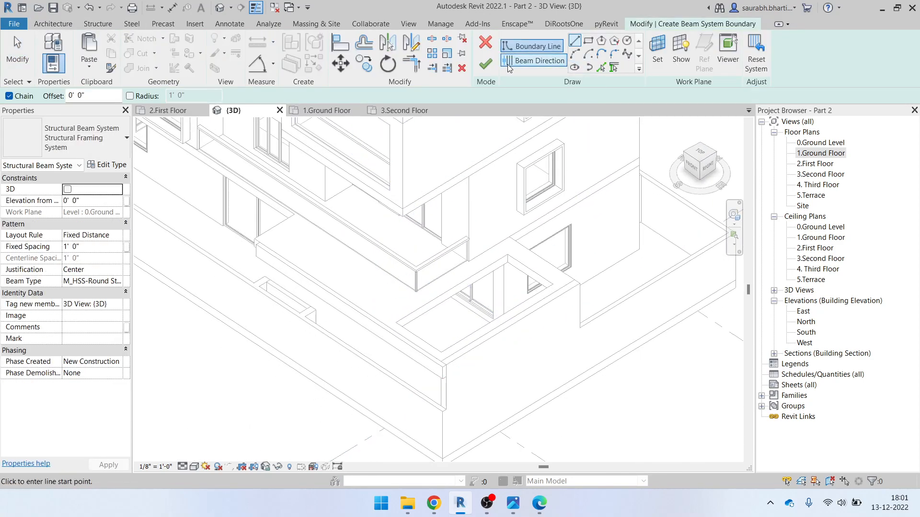
pyautogui.click(657, 54)
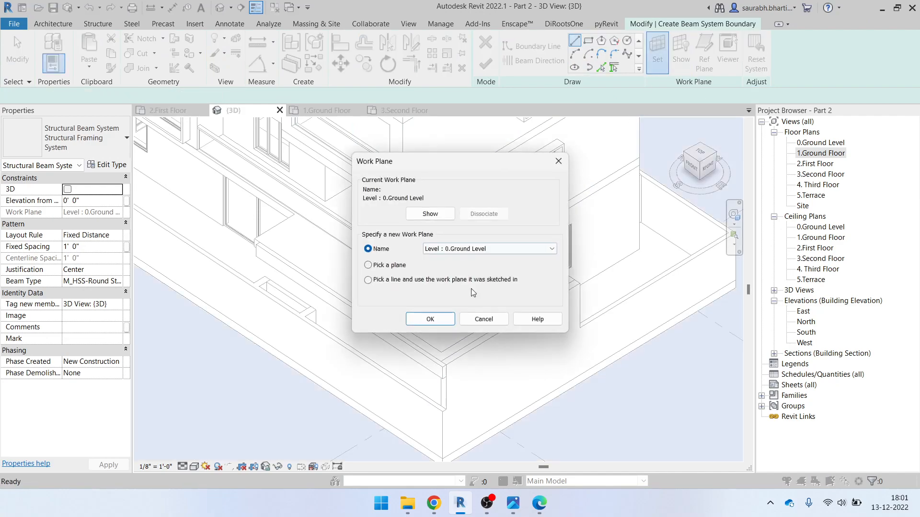
pyautogui.click(430, 319)
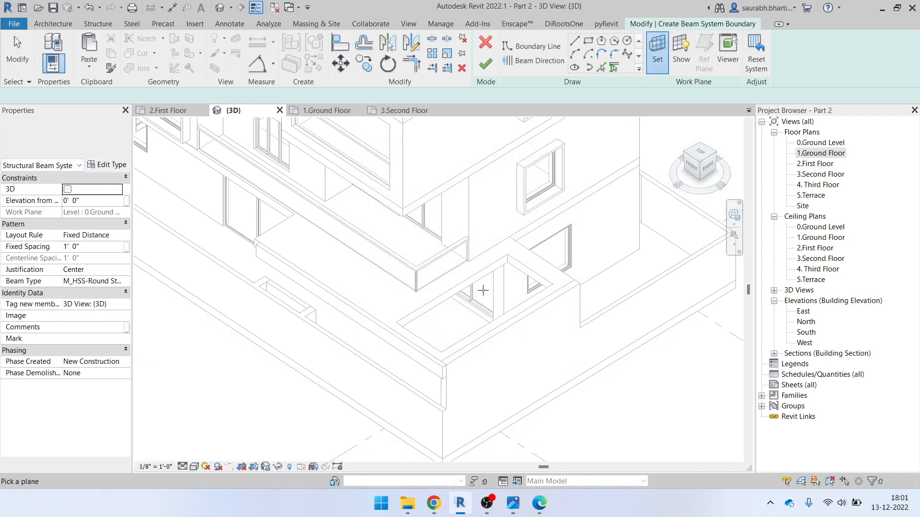
pyautogui.click(495, 259)
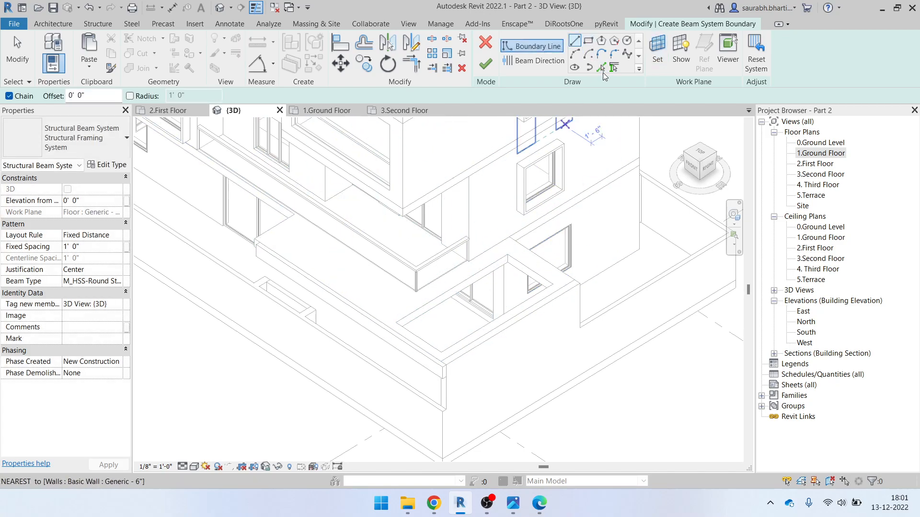
# Pick the slab opening's edges as the beam-system boundary lines
pyautogui.click(601, 67)
pyautogui.click(499, 267)
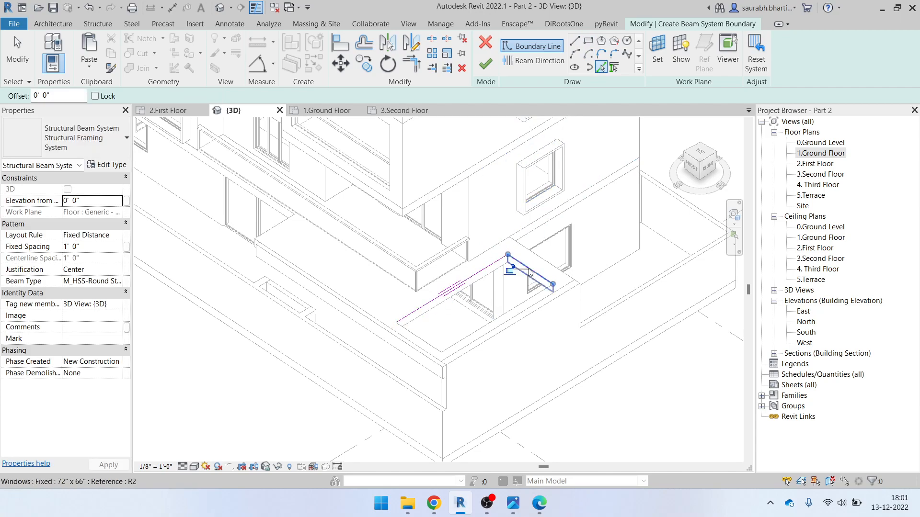
pyautogui.click(527, 268)
pyautogui.scroll(-1, 460, 296)
pyautogui.moveTo(535, 375)
pyautogui.keyDown('shift'); pyautogui.mouseDown(button='middle')
pyautogui.moveTo(563, 404)
pyautogui.moveTo(531, 378)
pyautogui.mouseUp(button='middle'); pyautogui.keyUp('shift')
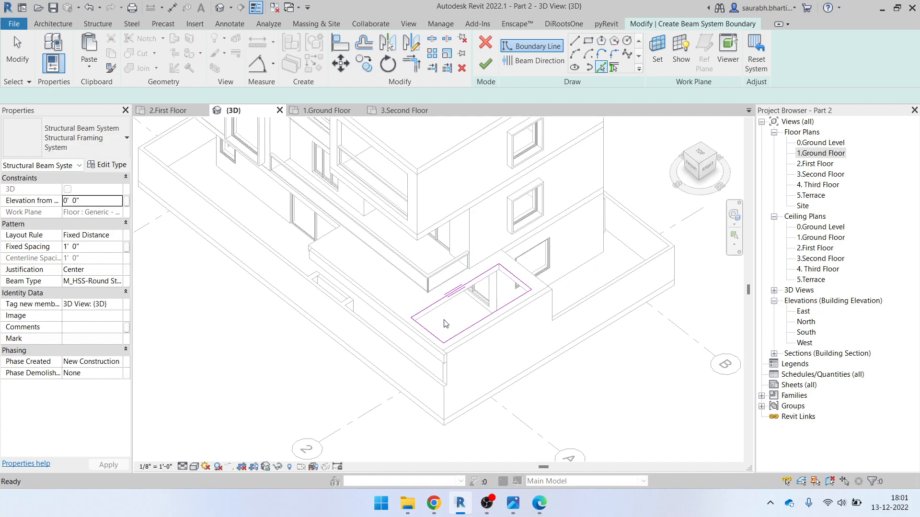
pyautogui.press('Escape')
pyautogui.scroll(3, 446, 322)
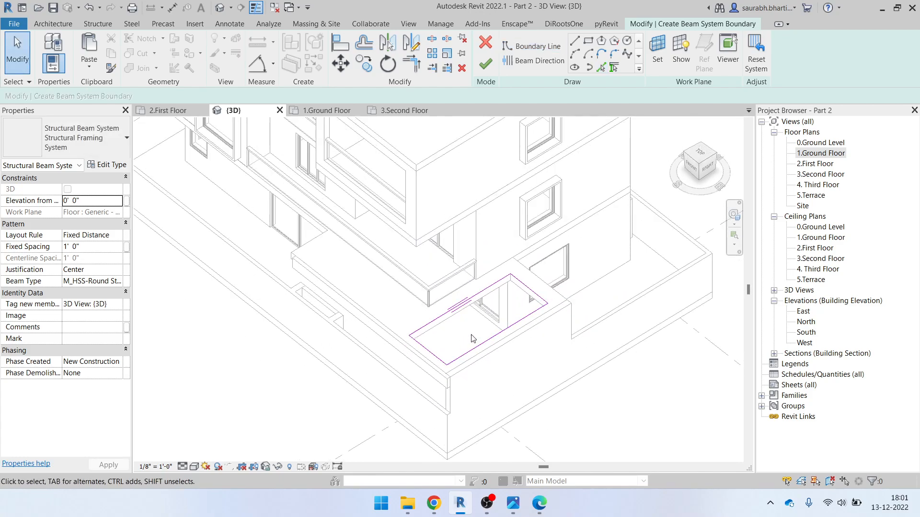
pyautogui.scroll(1, 463, 326)
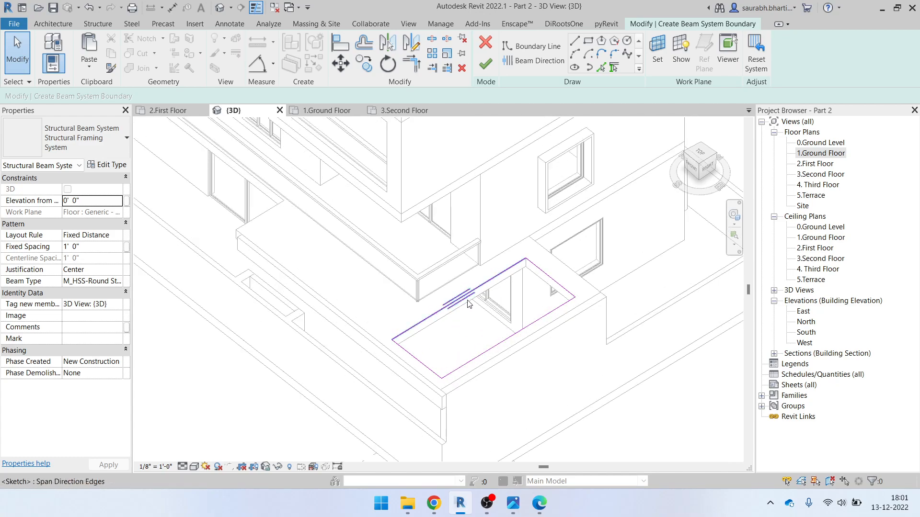
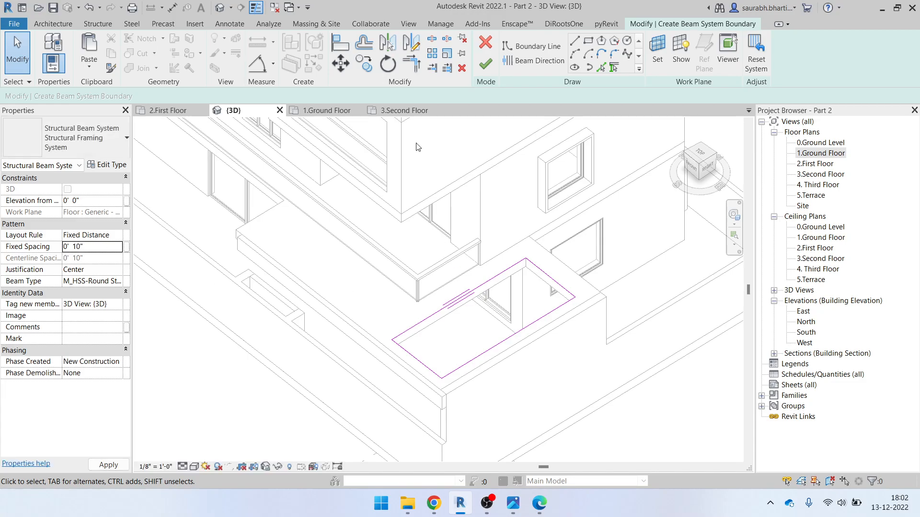
# Finish the pergola boundary to generate 10-inch-spaced round HSS beams, and orbit to inspect them
pyautogui.click(485, 63)
pyautogui.press('Escape')
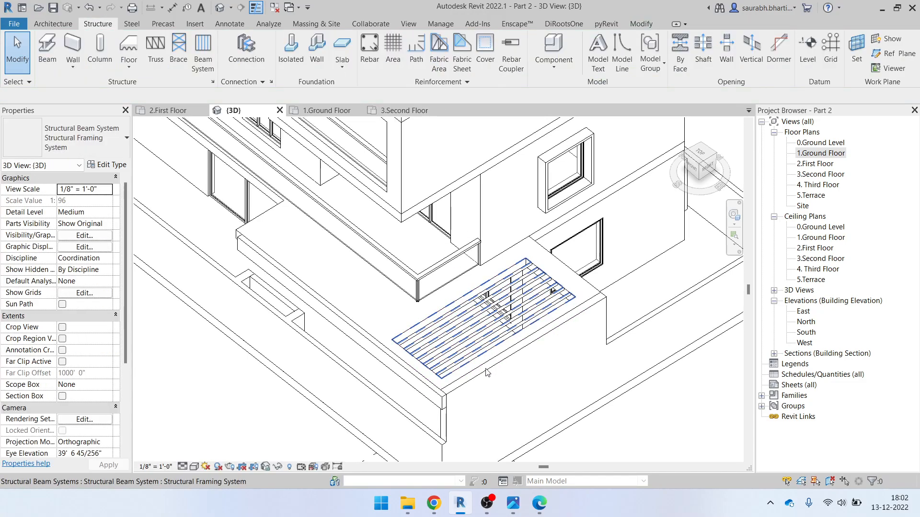
pyautogui.scroll(4, 461, 375)
pyautogui.scroll(-2, 433, 329)
pyautogui.keyDown('shift'); pyautogui.moveTo(435, 331); pyautogui.dragTo(483, 305, button='middle'); pyautogui.keyUp('shift')
pyautogui.keyDown('shift'); pyautogui.moveTo(432, 247); pyautogui.dragTo(444, 222, button='middle'); pyautogui.keyUp('shift')
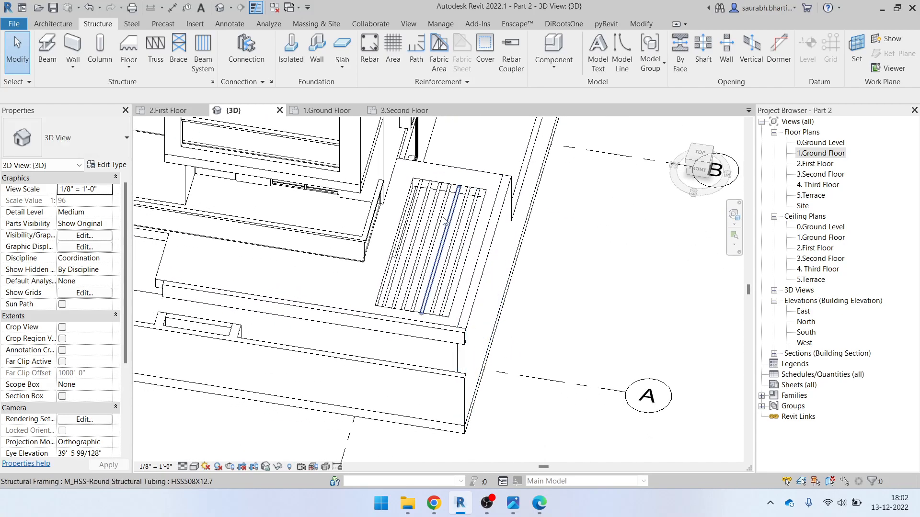
pyautogui.click(538, 512)
# Compare the elevation PDF with the Elevation Height.jpg photo, then open the 1.Ground Floor plan
pyautogui.click(513, 503)
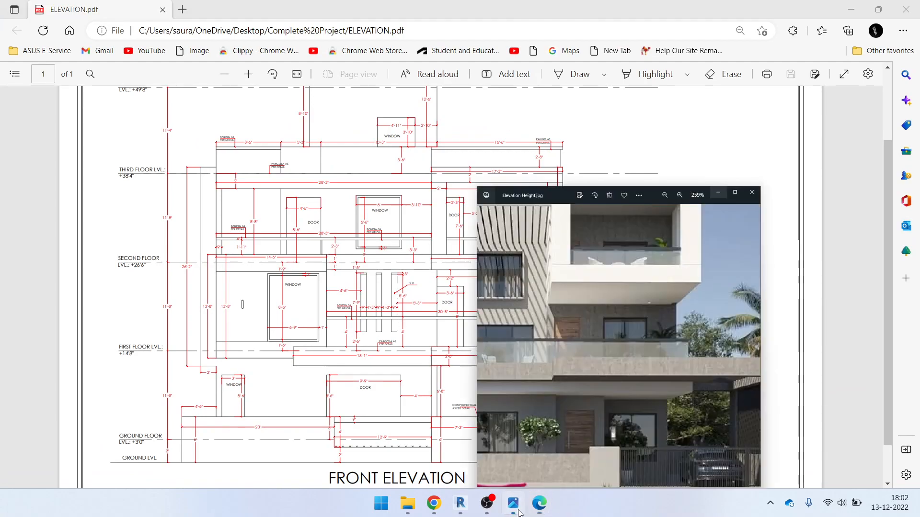
pyautogui.scroll(-2, 814, 261)
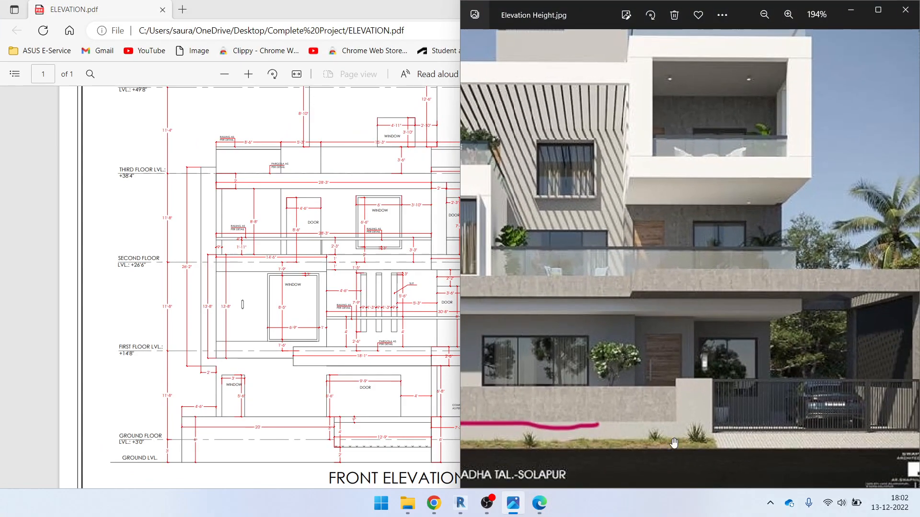
pyautogui.click(549, 507)
pyautogui.click(851, 11)
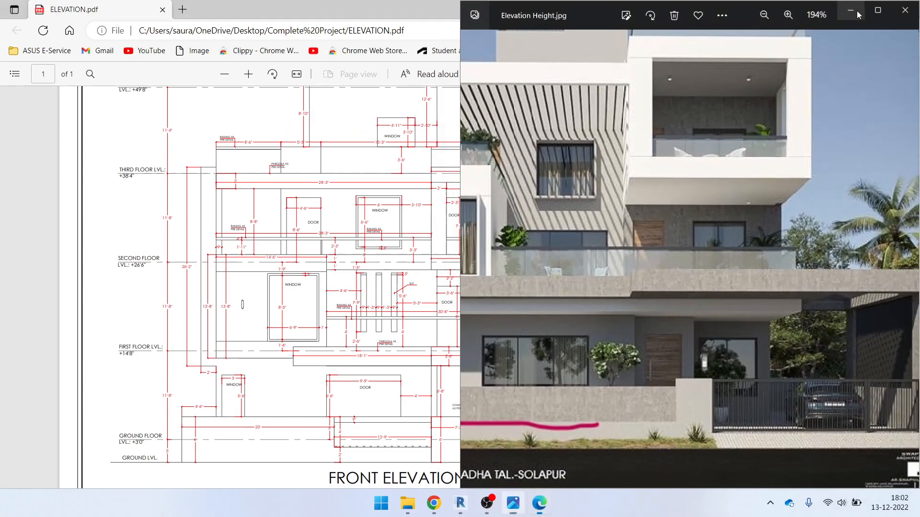
pyautogui.click(852, 9)
pyautogui.click(817, 165)
pyautogui.doubleClick(812, 156)
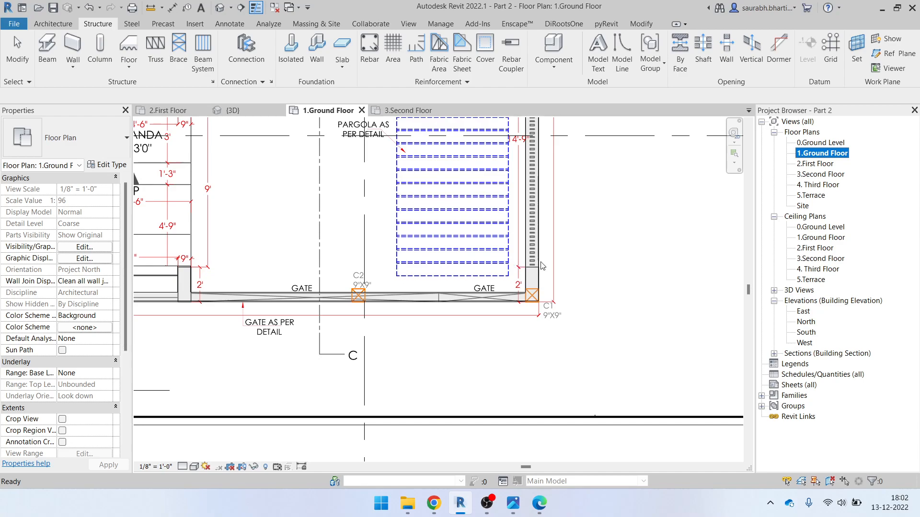
# Return to the 3D view and Tab-select the whole pergola beam system
pyautogui.click(412, 111)
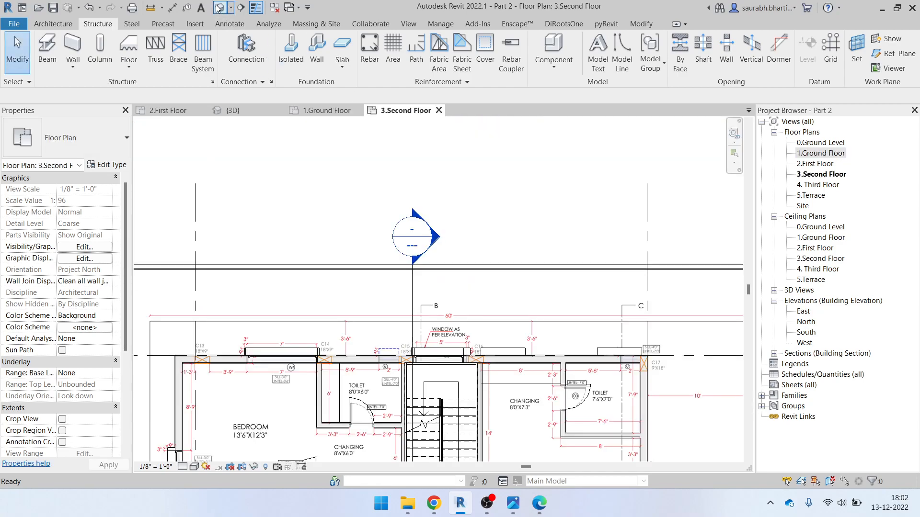
pyautogui.click(233, 110)
pyautogui.keyDown('shift'); pyautogui.moveTo(416, 273); pyautogui.dragTo(443, 263, button='middle'); pyautogui.keyUp('shift')
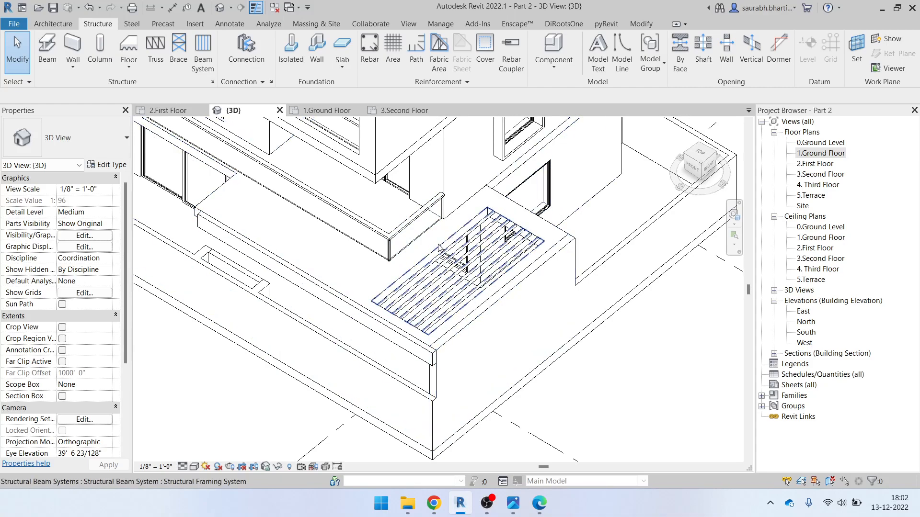
pyautogui.click(464, 265)
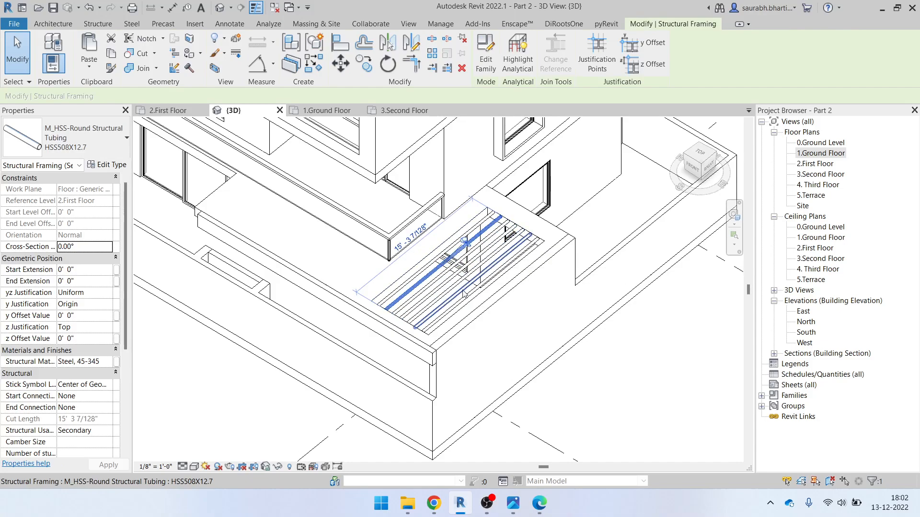
pyautogui.press('Escape')
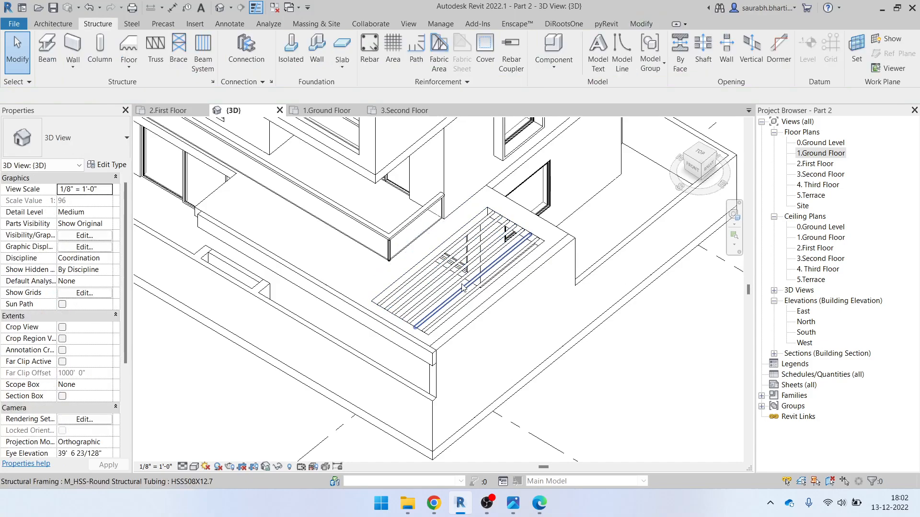
pyautogui.press('Tab')
pyautogui.click(416, 271)
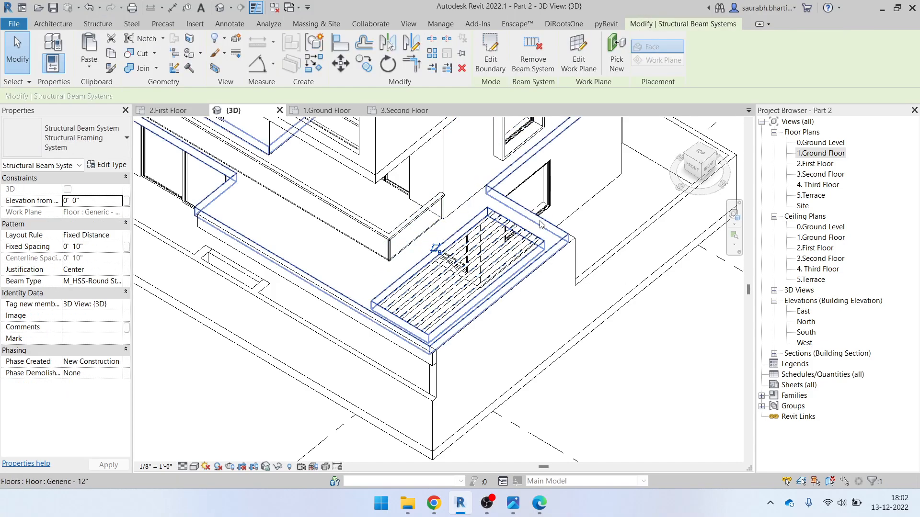
# Edit the boundary so the top boundary line sets the beam direction, then finish
pyautogui.click(490, 65)
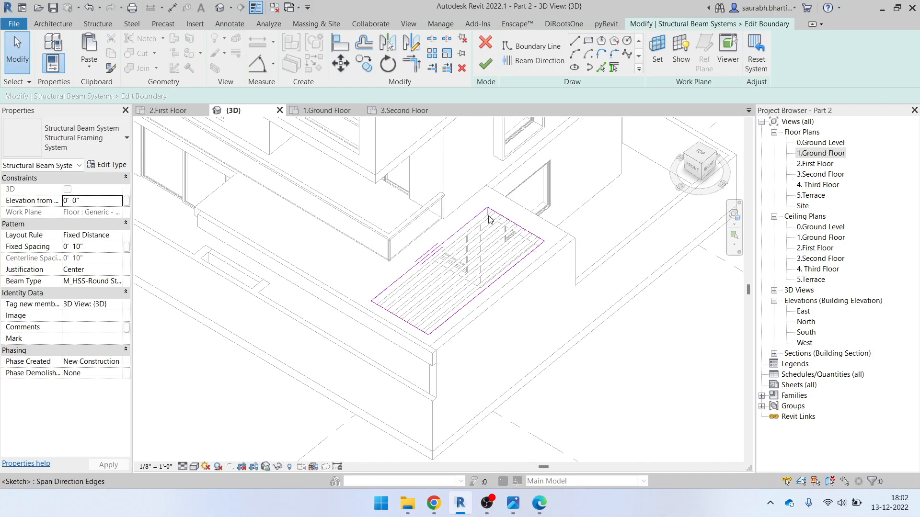
pyautogui.click(509, 223)
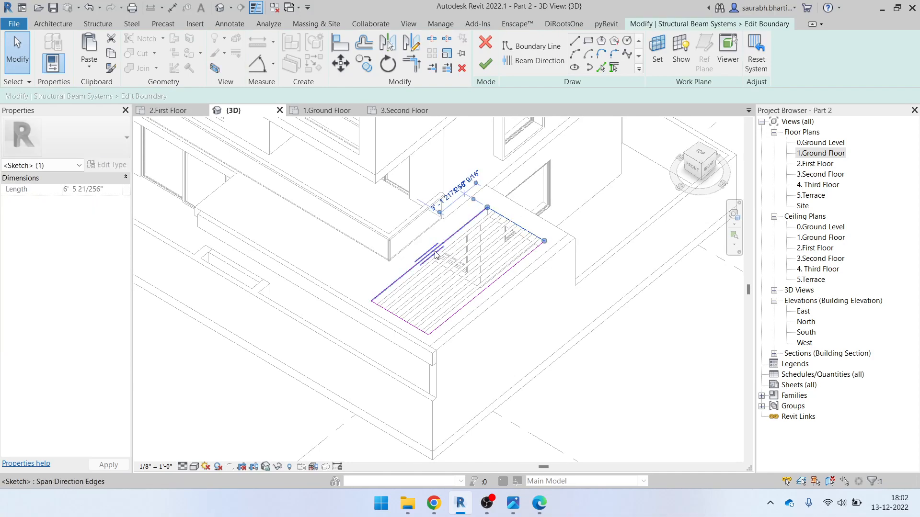
pyautogui.click(522, 62)
pyautogui.click(493, 71)
pyautogui.click(559, 284)
pyautogui.scroll(-3, 495, 292)
pyautogui.keyDown('shift'); pyautogui.moveTo(488, 328); pyautogui.dragTo(617, 291, button='middle'); pyautogui.keyUp('shift')
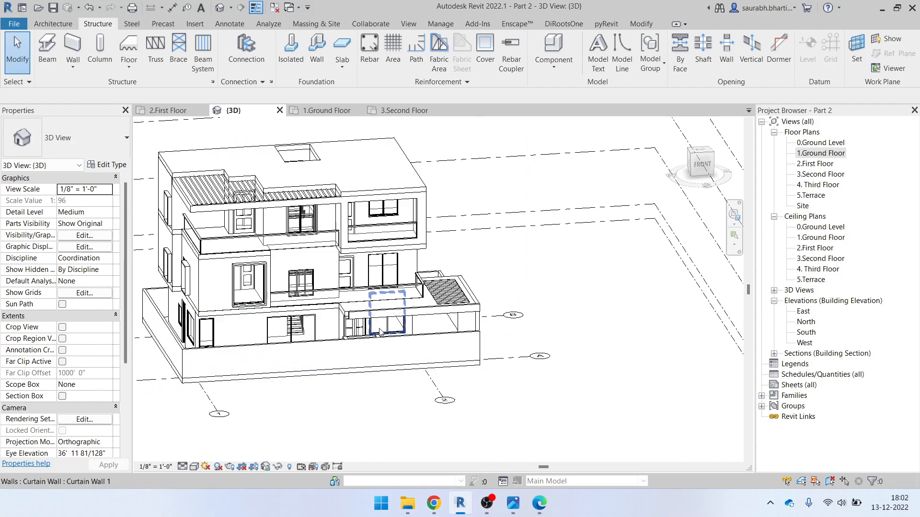
# Extend the canopy wall above the parking so its end reaches the corner
pyautogui.scroll(5, 380, 332)
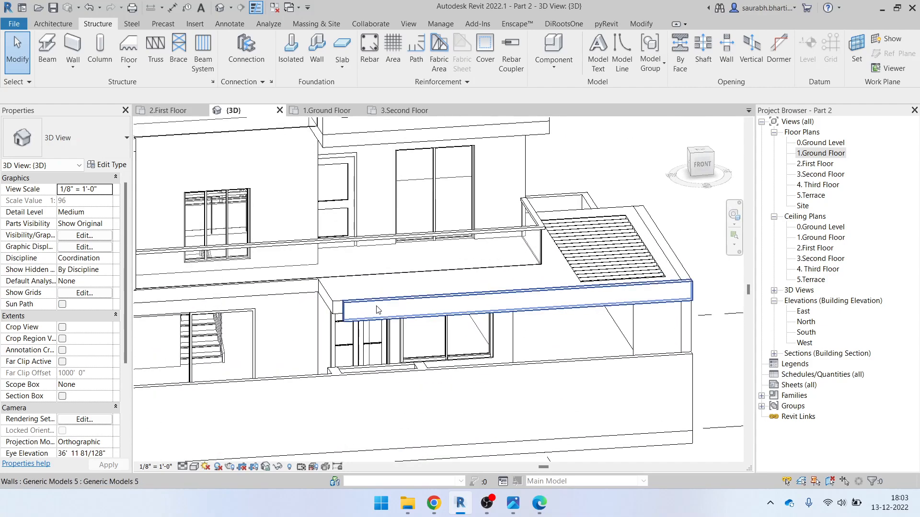
pyautogui.click(378, 312)
pyautogui.scroll(2, 353, 316)
pyautogui.moveTo(330, 307); pyautogui.dragTo(317, 311)
pyautogui.press('Escape')
pyautogui.scroll(-3, 386, 316)
# Start a Walls-category in-place model with the front wall face as work plane
pyautogui.keyDown('shift'); pyautogui.moveTo(372, 341); pyautogui.dragTo(545, 318, button='middle'); pyautogui.keyUp('shift')
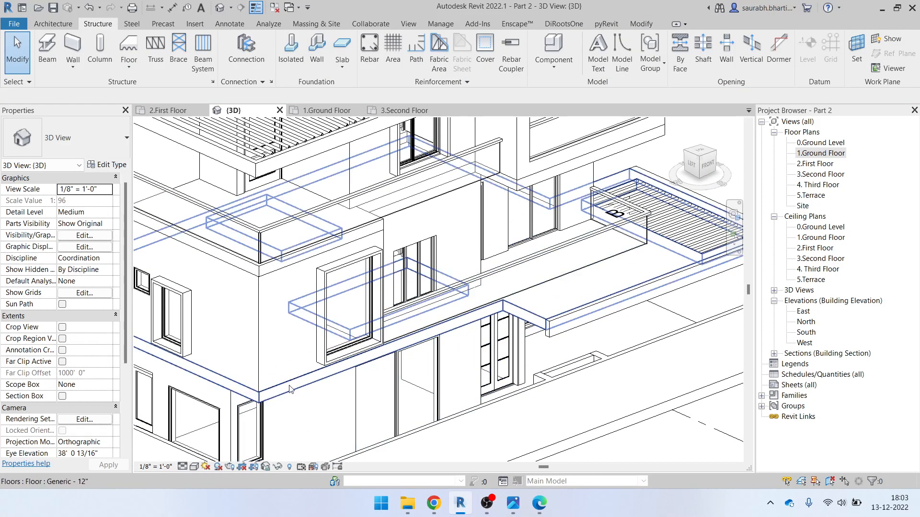
pyautogui.click(603, 308)
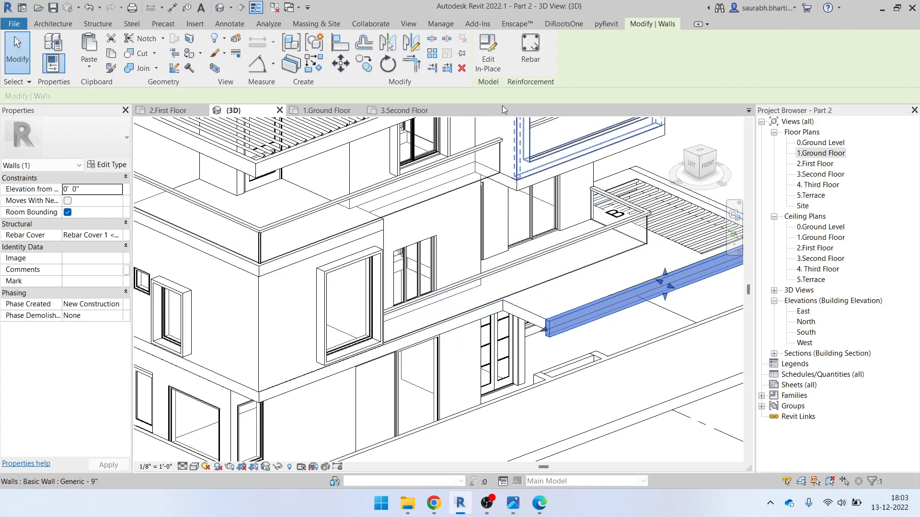
pyautogui.click(488, 59)
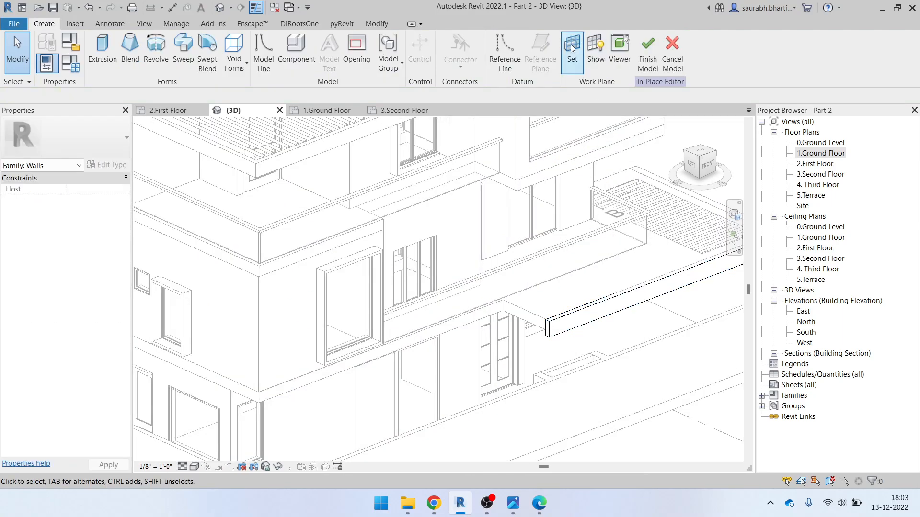
pyautogui.click(570, 44)
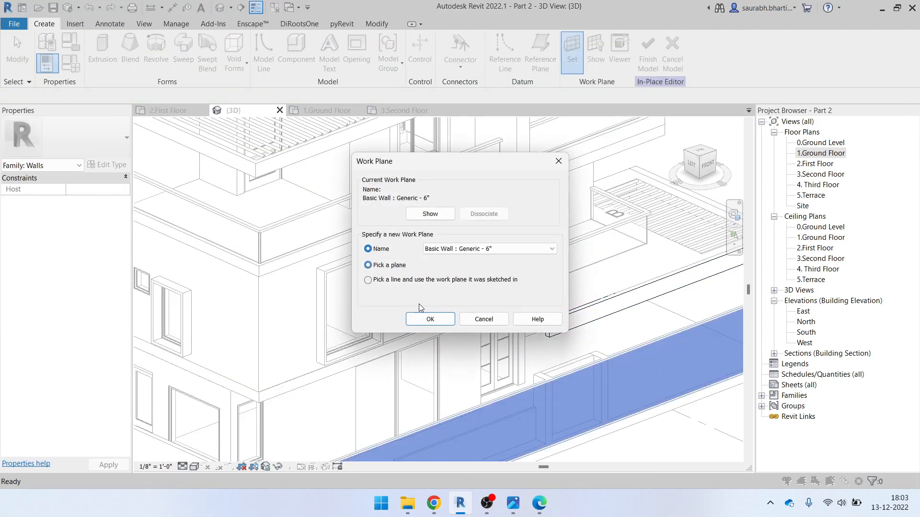
pyautogui.click(430, 319)
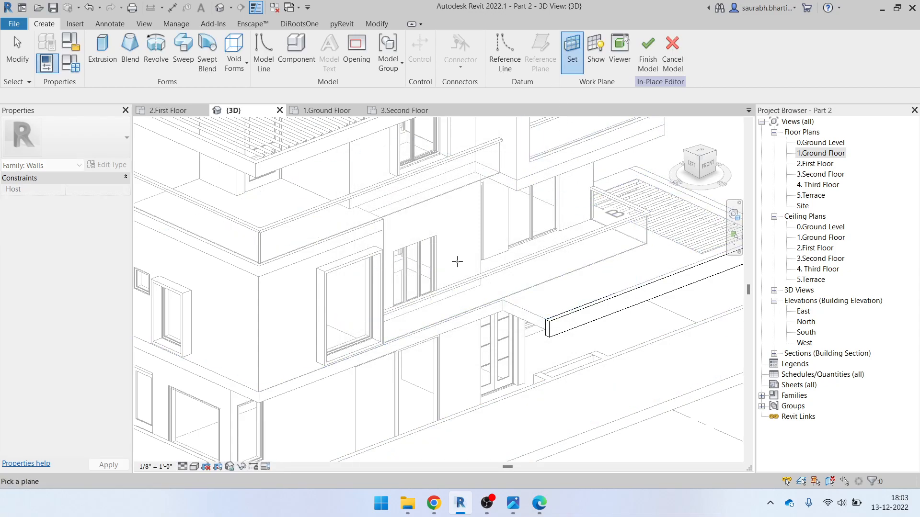
pyautogui.click(388, 351)
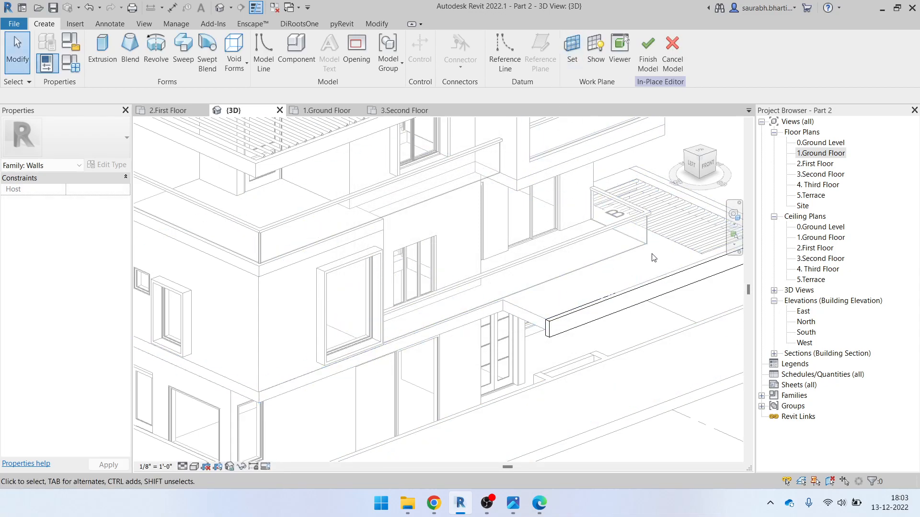
# In front view, sketch a rectangular fascia extrusion profile across the wall
pyautogui.click(704, 167)
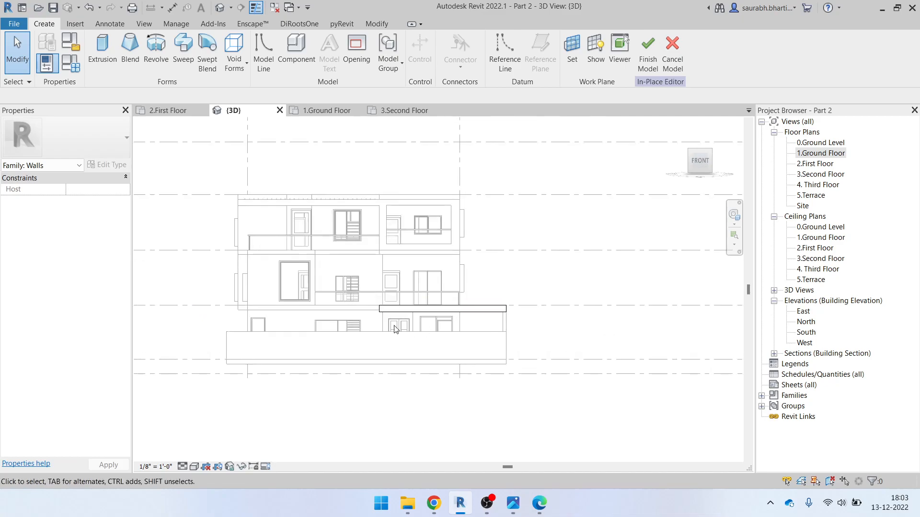
pyautogui.click(102, 48)
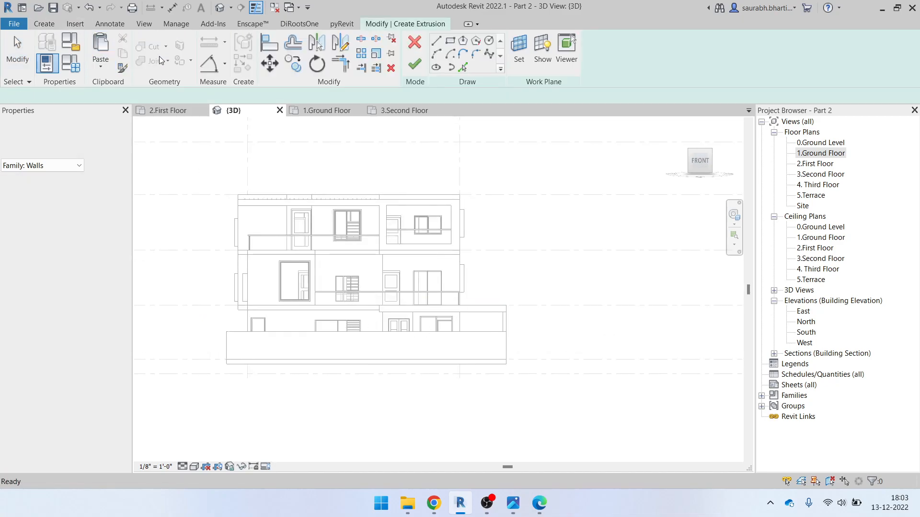
pyautogui.click(450, 42)
pyautogui.scroll(5, 260, 308)
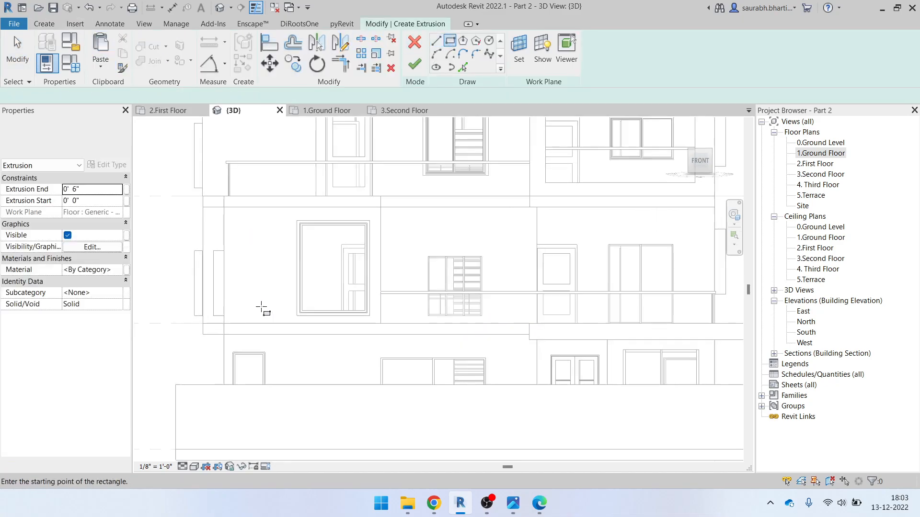
pyautogui.click(219, 338)
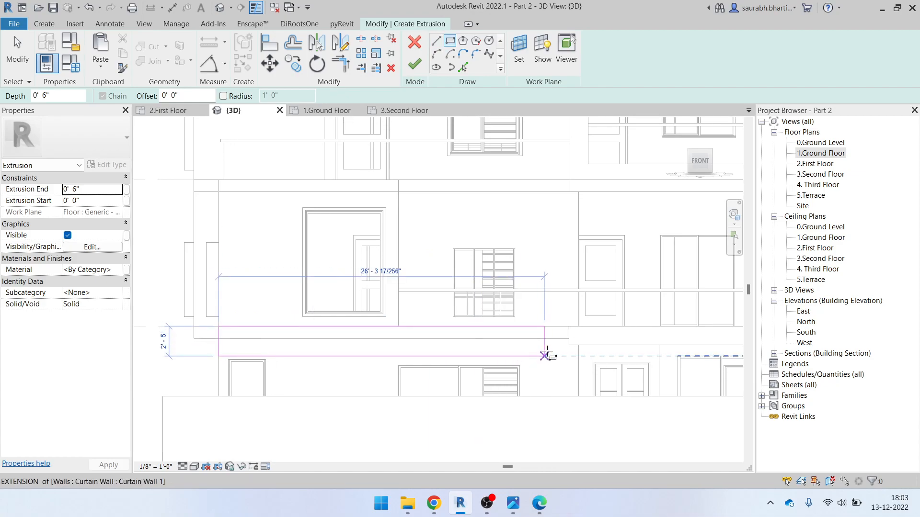
pyautogui.scroll(4, 571, 343)
pyautogui.click(573, 348)
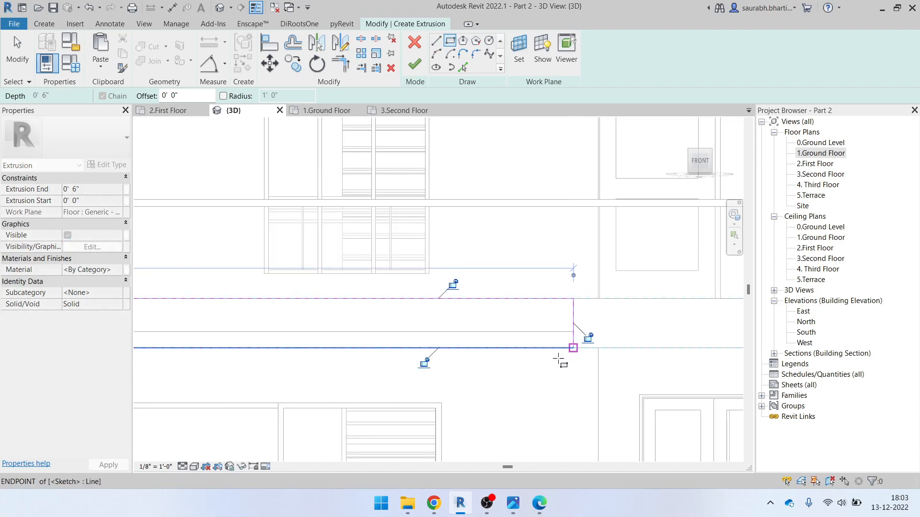
pyautogui.scroll(-3, 551, 359)
# Finish the sketch to create the 0' 6"-deep fascia extrusion
pyautogui.keyDown('shift'); pyautogui.moveTo(525, 365); pyautogui.dragTo(561, 428, button='middle'); pyautogui.keyUp('shift')
pyautogui.press('Escape')
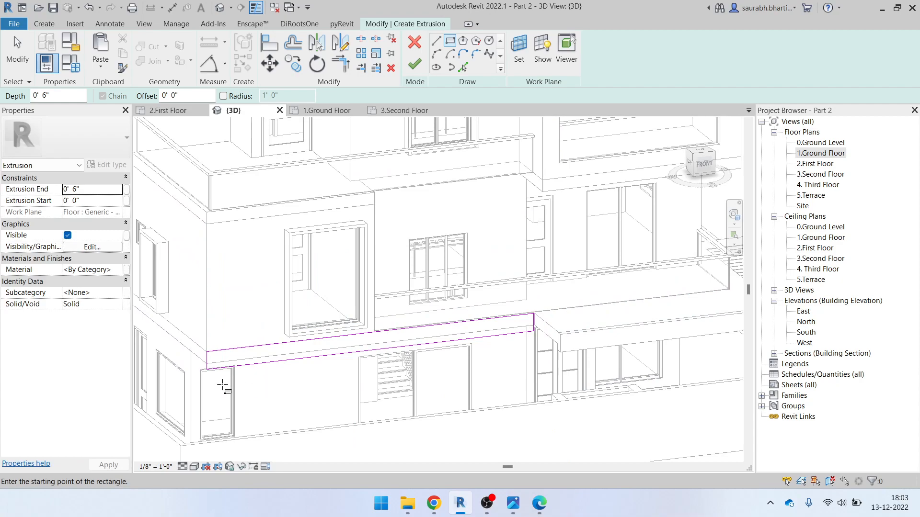
pyautogui.press('Escape')
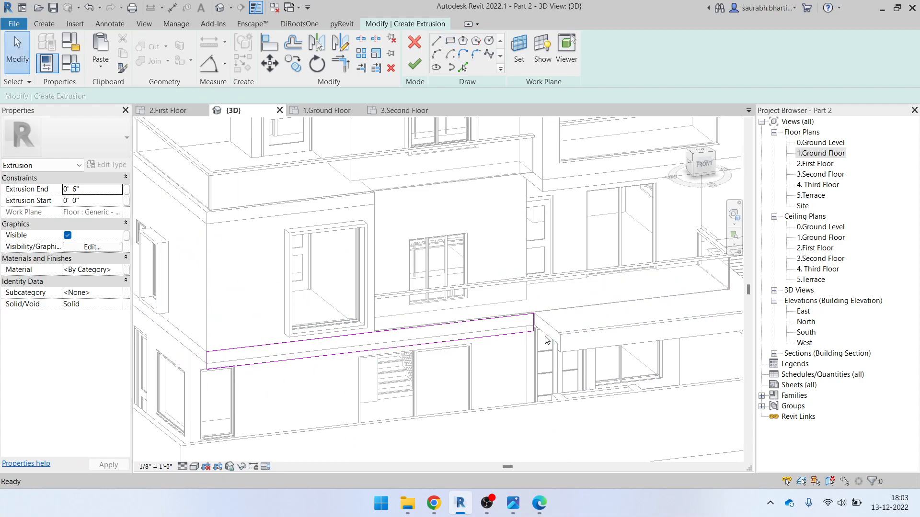
pyautogui.click(415, 64)
pyautogui.keyDown('shift'); pyautogui.moveTo(536, 316); pyautogui.dragTo(549, 322, button='middle'); pyautogui.keyUp('shift')
pyautogui.scroll(3, 551, 320)
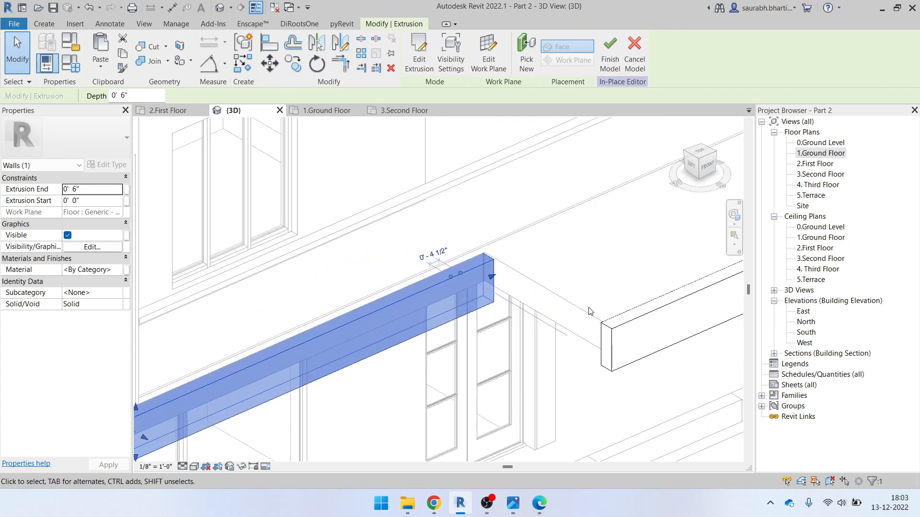
# Start a new extrusion with the slab face as its work plane
pyautogui.click(44, 23)
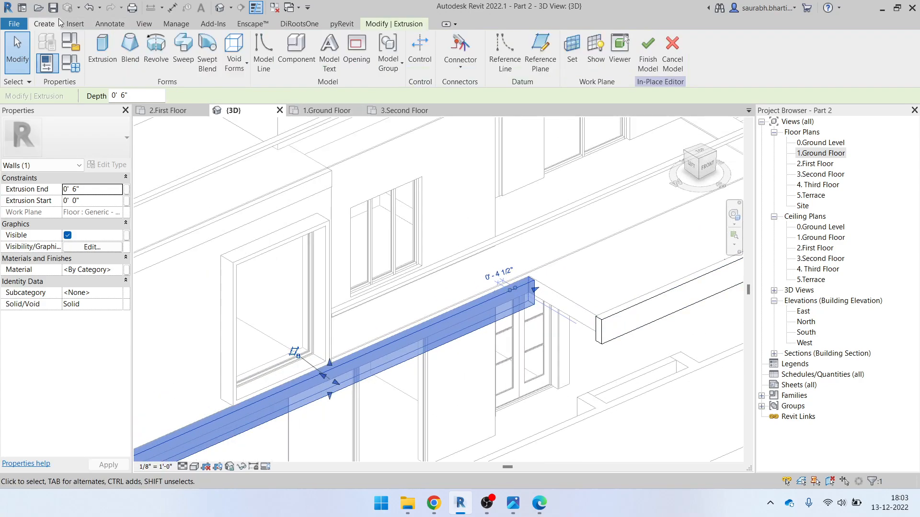
pyautogui.click(102, 48)
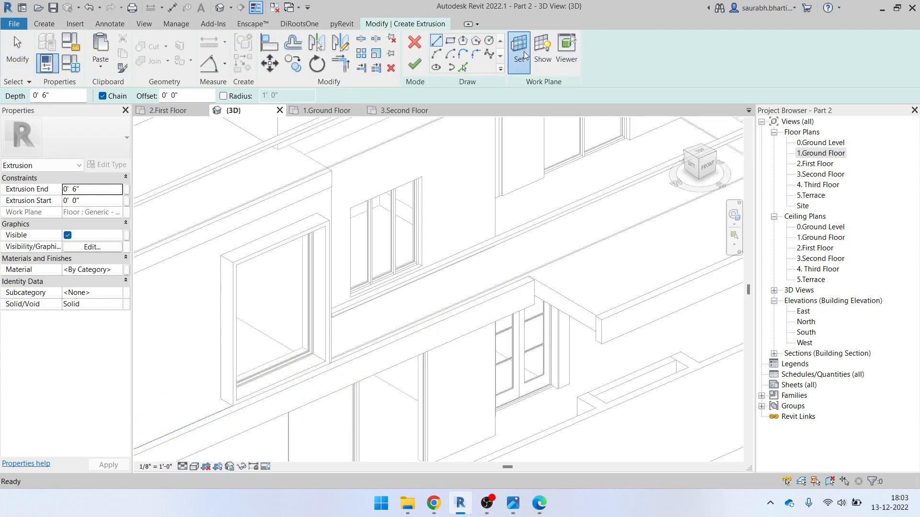
pyautogui.click(520, 48)
pyautogui.click(430, 319)
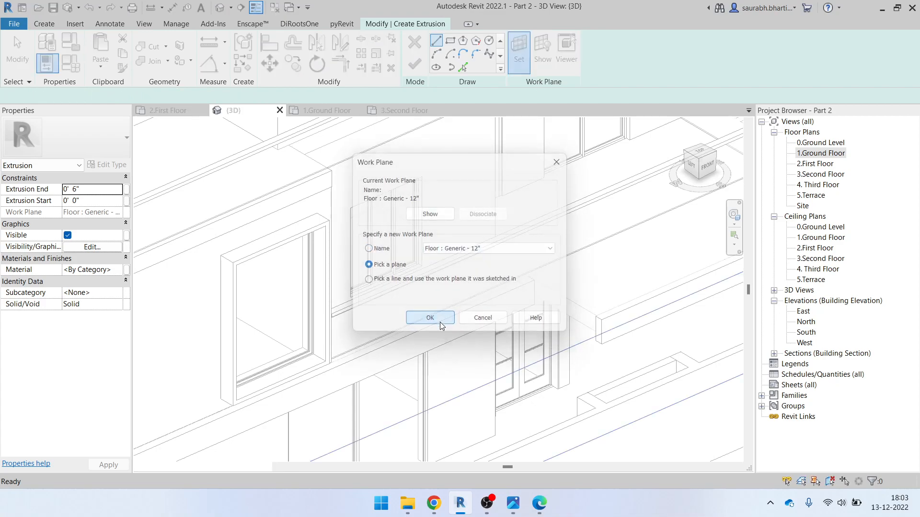
pyautogui.scroll(5, 544, 354)
pyautogui.click(473, 285)
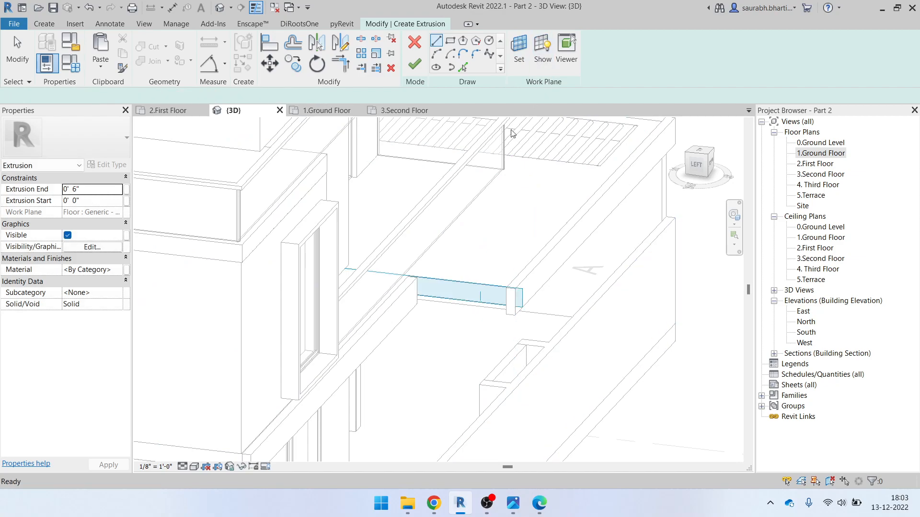
# Sketch the rectangular corner-piece profile at the beam end from the left view
pyautogui.click(450, 40)
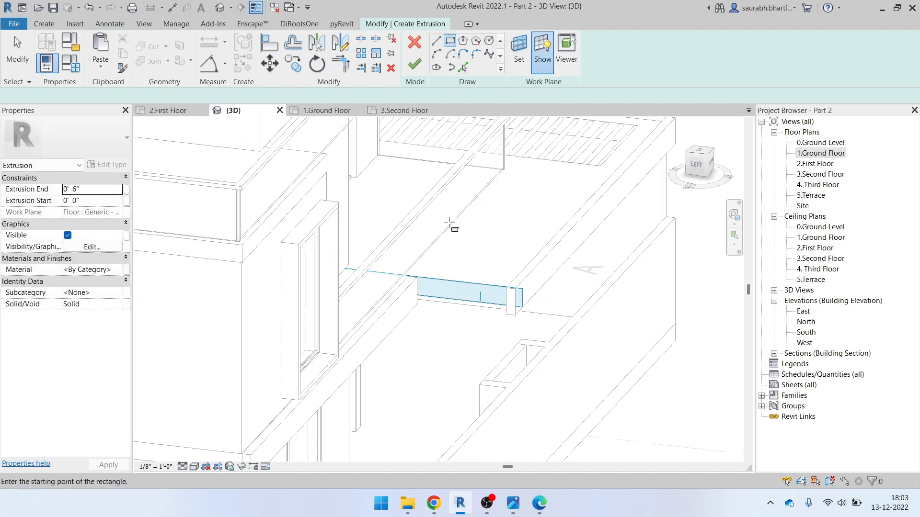
pyautogui.scroll(4, 427, 277)
pyautogui.click(398, 308)
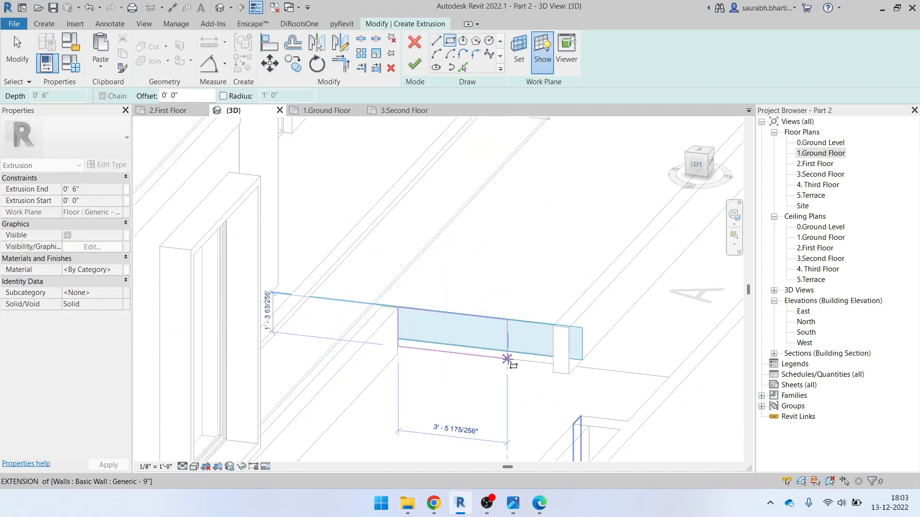
pyautogui.click(703, 166)
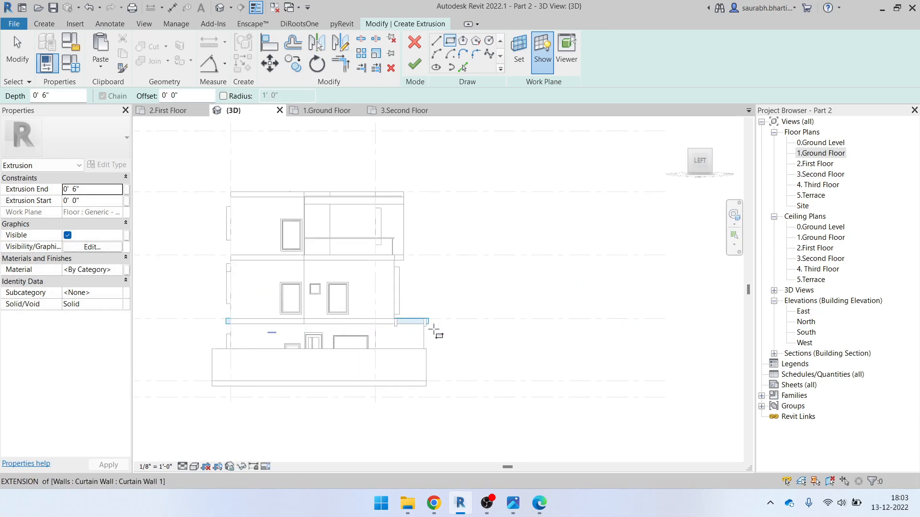
pyautogui.scroll(6, 436, 330)
pyautogui.click(339, 301)
pyautogui.scroll(4, 495, 340)
pyautogui.click(487, 363)
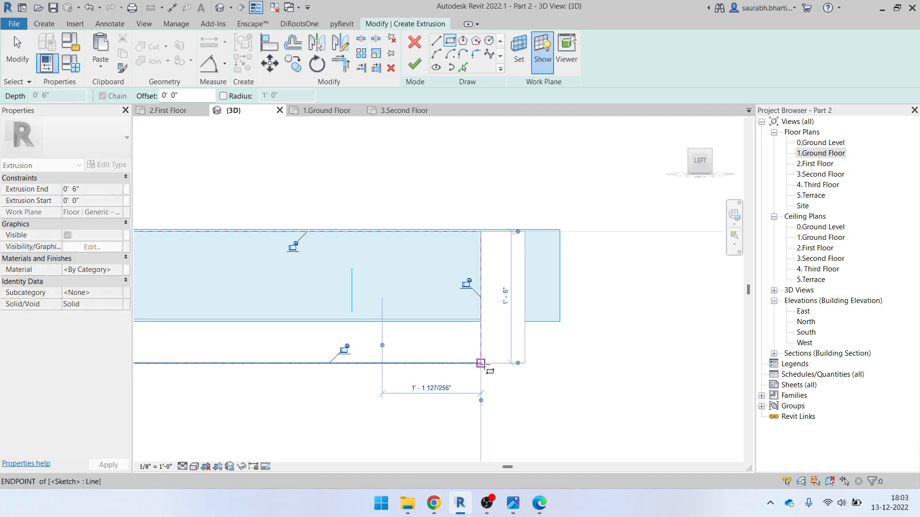
pyautogui.scroll(-5, 493, 328)
pyautogui.press('Escape')
pyautogui.press('Escape')
pyautogui.moveTo(556, 335)
pyautogui.keyDown('shift'); pyautogui.mouseDown(button='middle')
pyautogui.moveTo(516, 424)
pyautogui.moveTo(433, 375)
pyautogui.mouseUp(button='middle'); pyautogui.keyUp('shift')
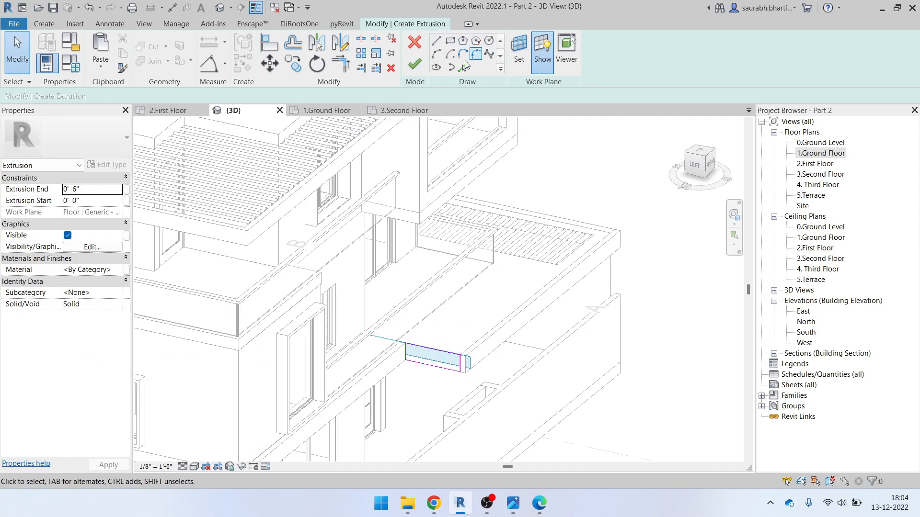
# Finish the sketch to create the corner fascia extrusion
pyautogui.click(422, 66)
pyautogui.scroll(-3, 474, 231)
pyautogui.moveTo(488, 283)
pyautogui.keyDown('shift'); pyautogui.mouseDown(button='middle')
pyautogui.moveTo(484, 320)
pyautogui.moveTo(472, 321)
pyautogui.mouseUp(button='middle'); pyautogui.keyUp('shift')
pyautogui.click(466, 321)
pyautogui.scroll(5, 466, 321)
# Stretch the corner piece and the neighbouring beam so their ends meet at the wall corner
pyautogui.click(421, 296)
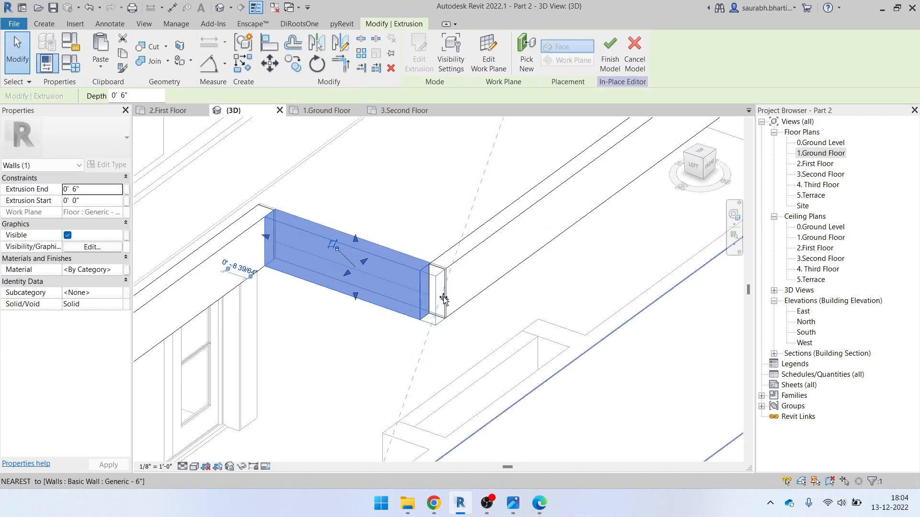
pyautogui.moveTo(443, 297); pyautogui.dragTo(445, 297)
pyautogui.keyDown('shift'); pyautogui.moveTo(485, 287); pyautogui.dragTo(446, 296, button='middle'); pyautogui.keyUp('shift')
pyautogui.click(438, 312)
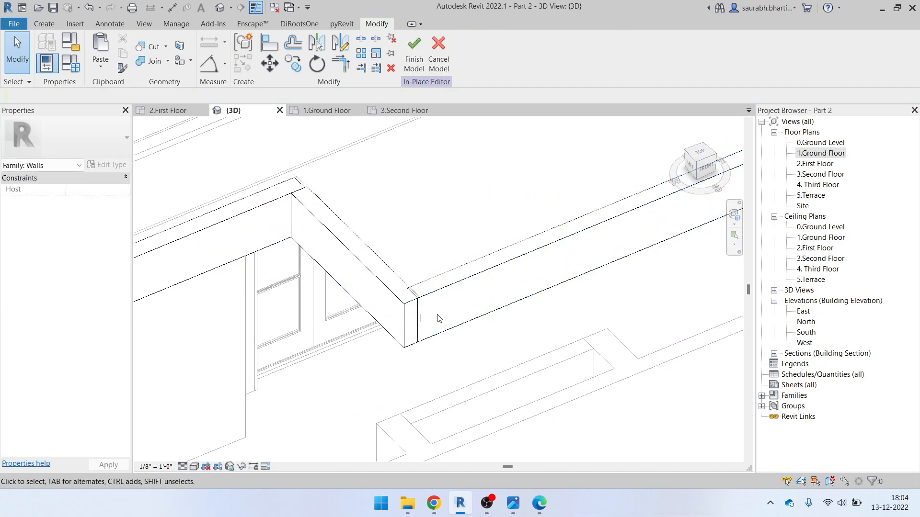
pyautogui.click(439, 302)
pyautogui.moveTo(415, 312); pyautogui.dragTo(417, 314)
pyautogui.press('Escape')
pyautogui.scroll(-2, 448, 301)
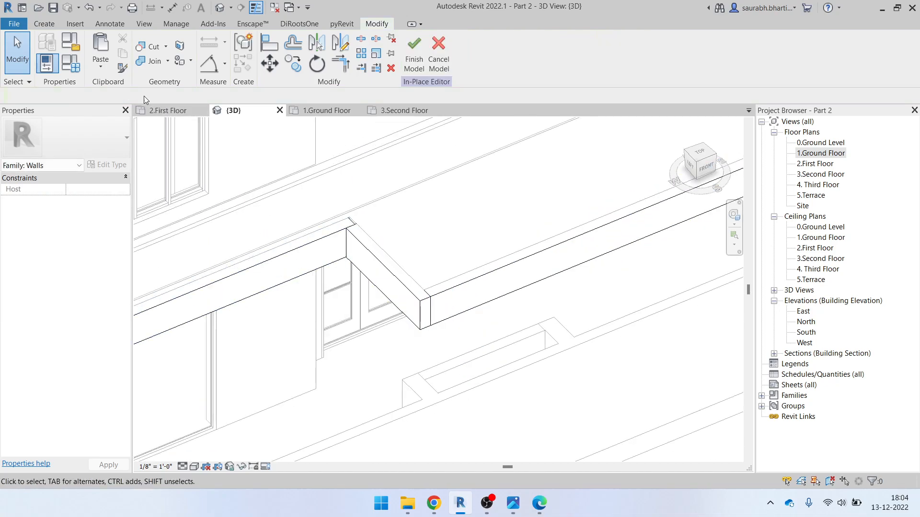
# Join the left beam to the corner piece and the corner piece to the right beam
pyautogui.click(144, 65)
pyautogui.click(334, 241)
pyautogui.click(353, 248)
pyautogui.click(420, 308)
pyautogui.click(451, 296)
pyautogui.scroll(-4, 451, 296)
pyautogui.keyDown('shift'); pyautogui.moveTo(542, 329); pyautogui.dragTo(398, 290, button='middle'); pyautogui.keyUp('shift')
pyautogui.scroll(3, 603, 353)
pyautogui.click(545, 343)
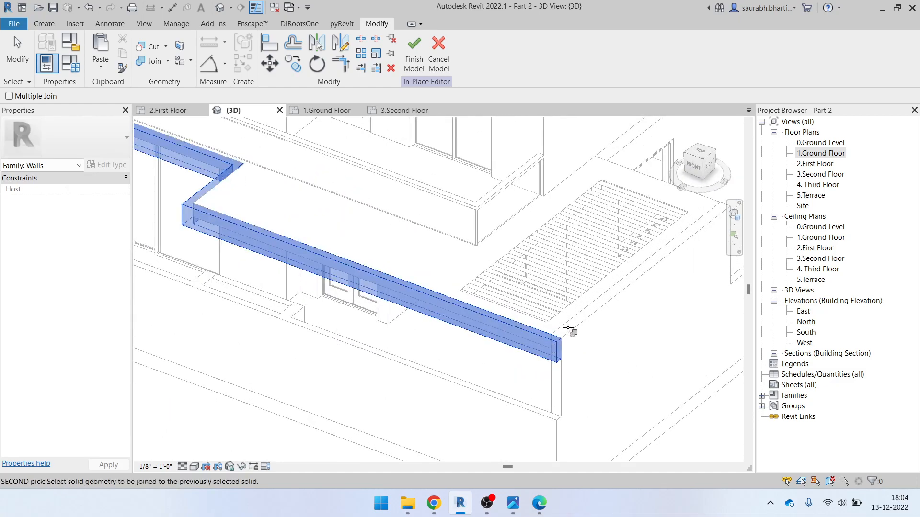
pyautogui.press('Escape')
pyautogui.press('Escape')
# Finish the in-place model and orbit to a near-front view
pyautogui.click(414, 67)
pyautogui.scroll(2, 327, 153)
pyautogui.click(142, 69)
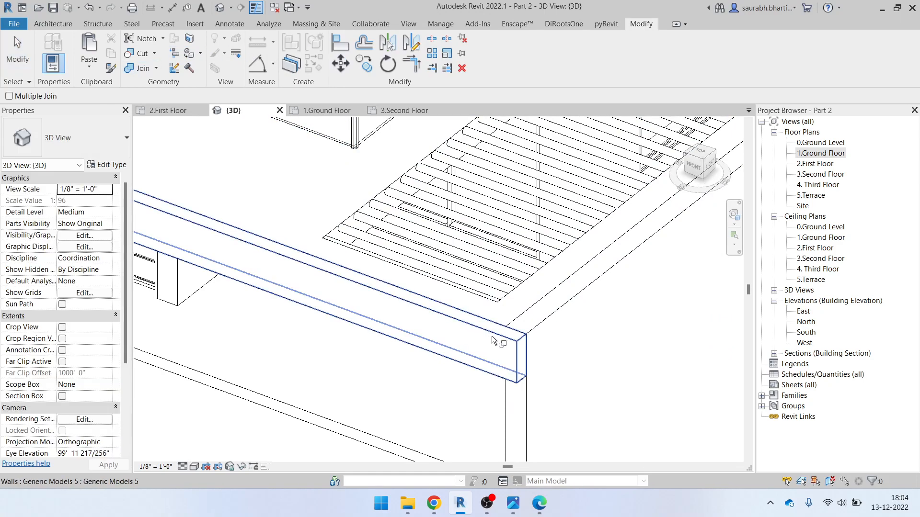
pyautogui.scroll(-1, 549, 342)
pyautogui.press('Escape')
pyautogui.scroll(-3, 549, 342)
pyautogui.keyDown('shift'); pyautogui.moveTo(570, 412); pyautogui.dragTo(628, 334, button='middle'); pyautogui.keyUp('shift')
# Check the 27'-3" span and 2'-6" slab band in ELEVATION.pdf, then return to Revit
pyautogui.scroll(-1, 579, 376)
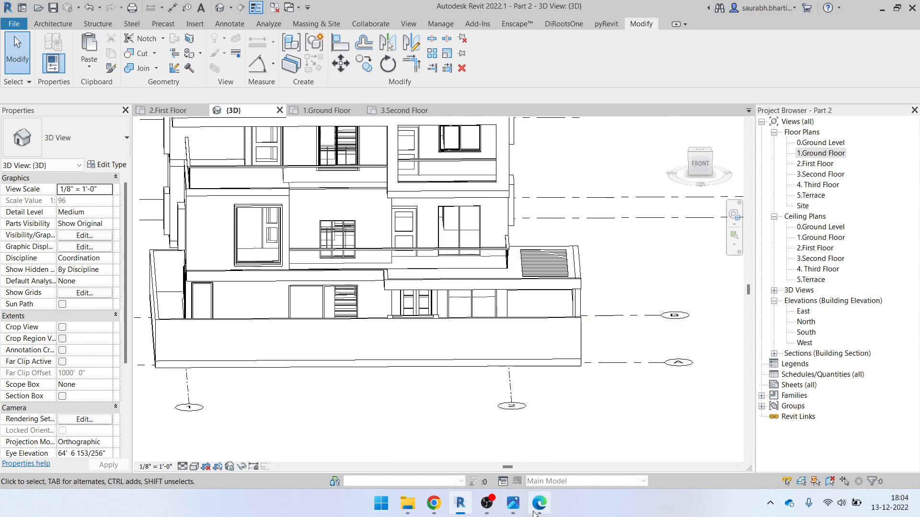
pyautogui.click(544, 512)
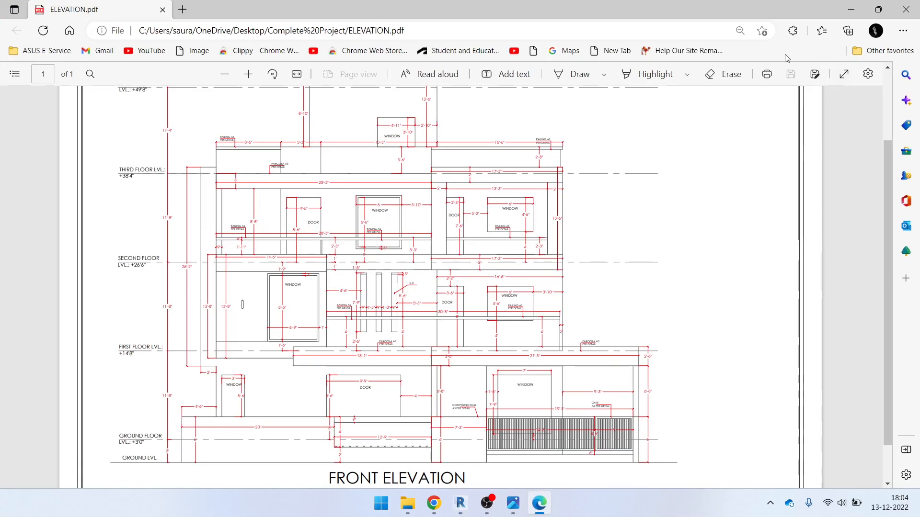
pyautogui.keyDown('ctrl'); pyautogui.scroll(5, 579, 372); pyautogui.keyUp('ctrl')
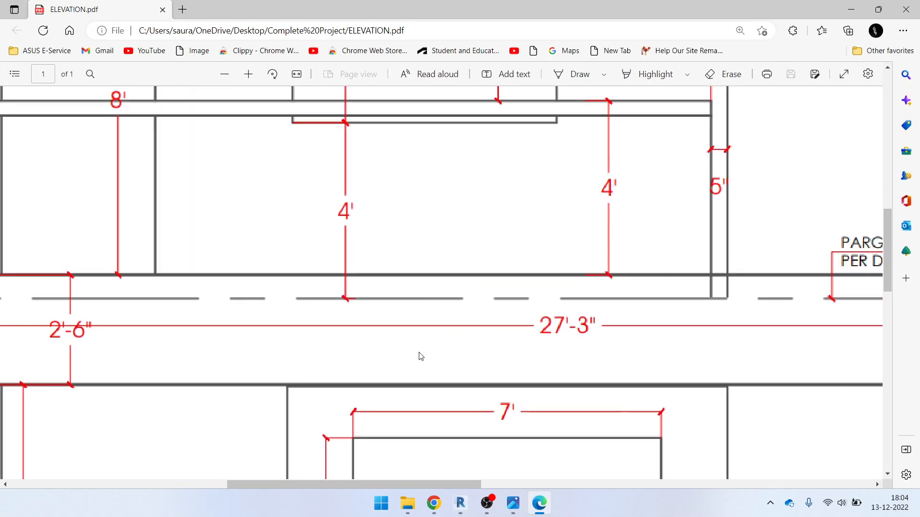
pyautogui.keyDown('ctrl'); pyautogui.scroll(3, 352, 330); pyautogui.keyUp('ctrl')
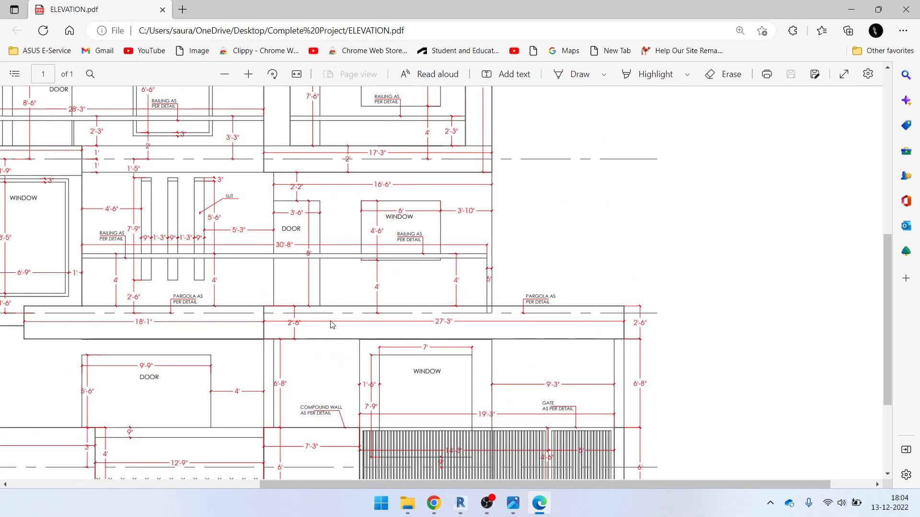
pyautogui.click(855, 17)
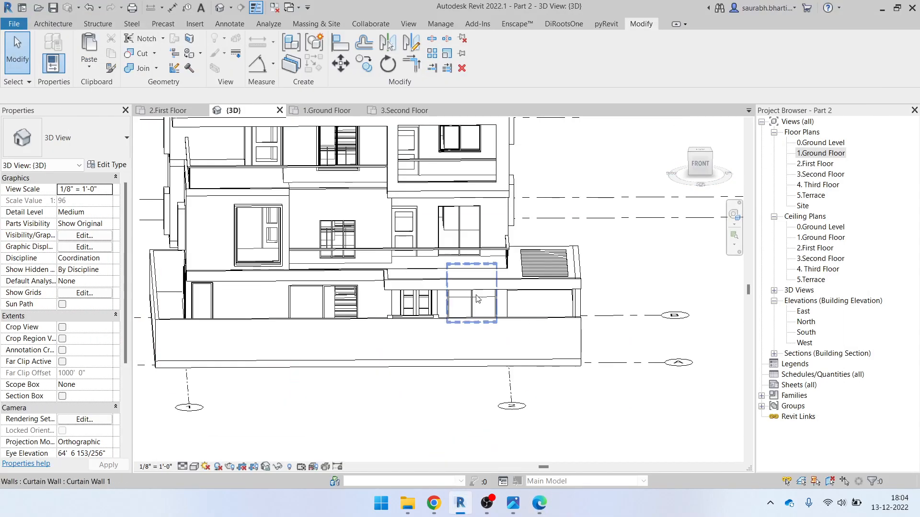
# In front view, open the fascia band's right-hand extrusion profile for editing
pyautogui.click(518, 287)
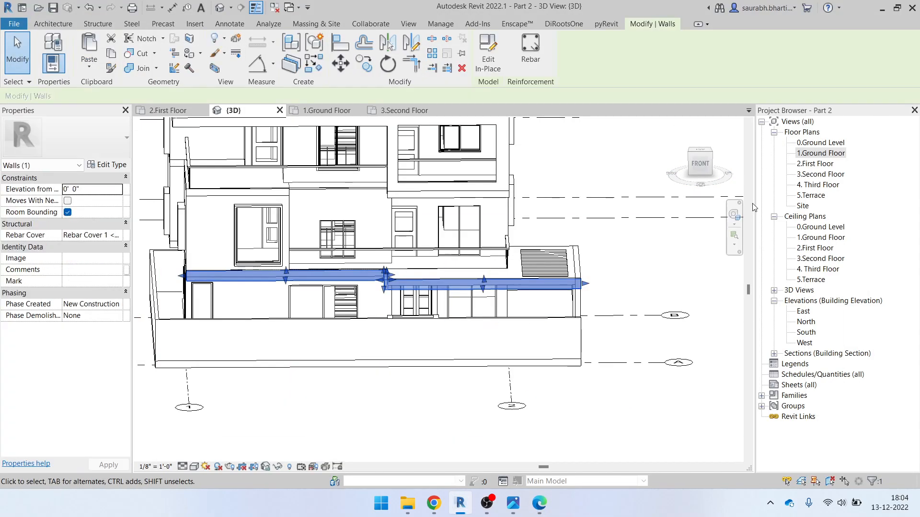
pyautogui.click(699, 164)
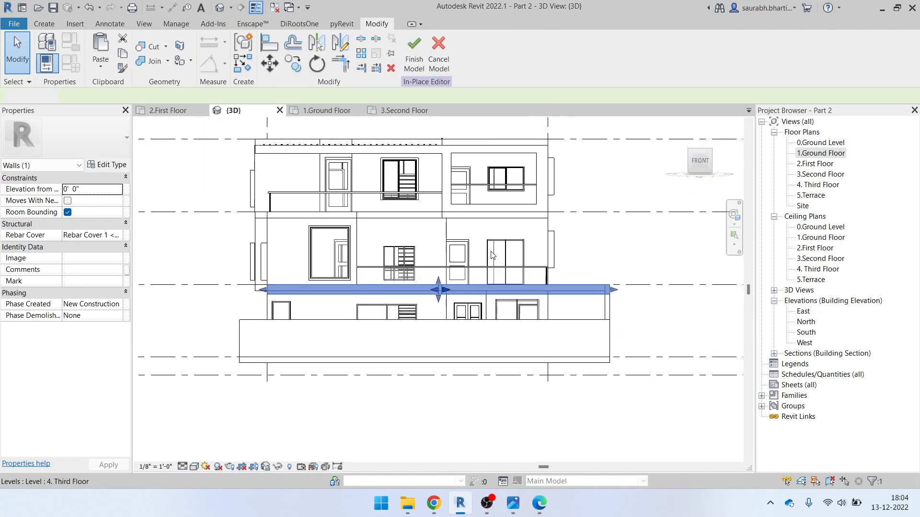
pyautogui.click(494, 288)
pyautogui.scroll(3, 528, 290)
pyautogui.click(419, 53)
pyautogui.moveTo(690, 309); pyautogui.dragTo(618, 324, button='middle')
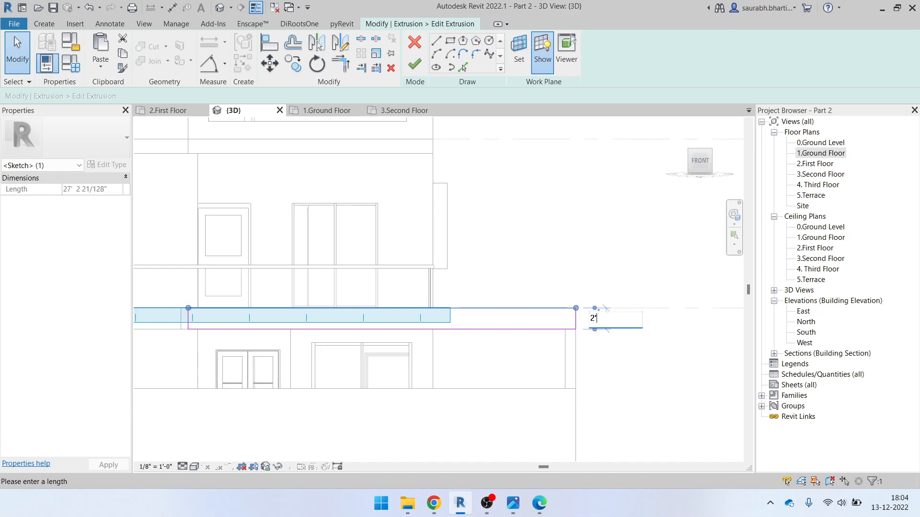
# Set the profile height dimension to 2'-0" and finish the sketch
pyautogui.press('Return')
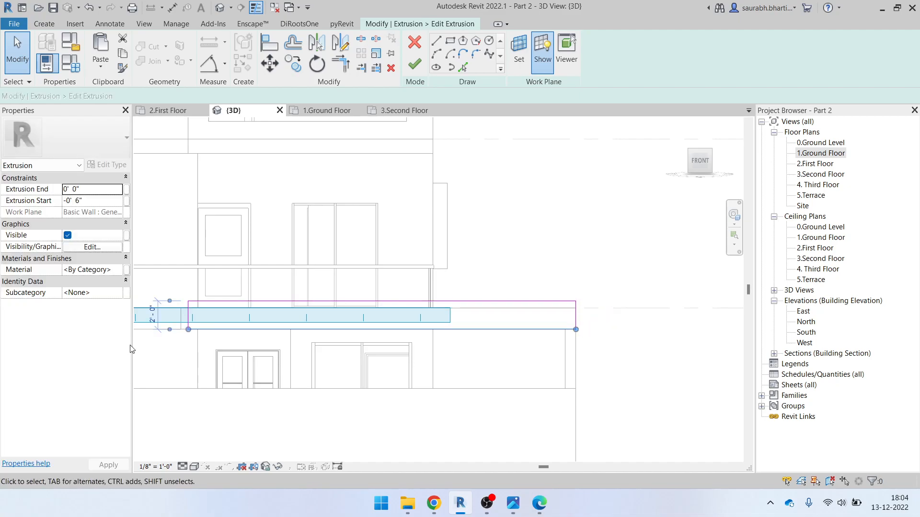
pyautogui.click(273, 345)
pyautogui.click(222, 322)
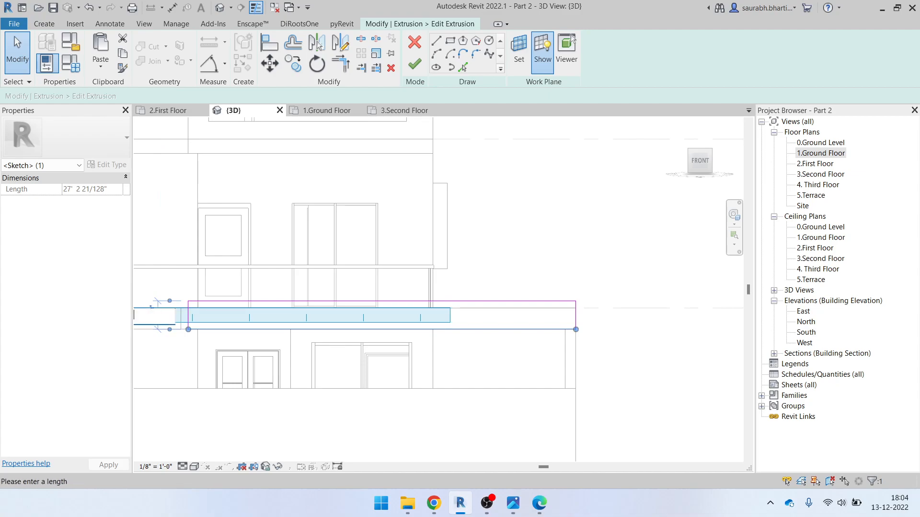
pyautogui.press('Return')
pyautogui.click(403, 268)
pyautogui.moveTo(389, 258); pyautogui.dragTo(568, 297, button='middle')
pyautogui.click(414, 65)
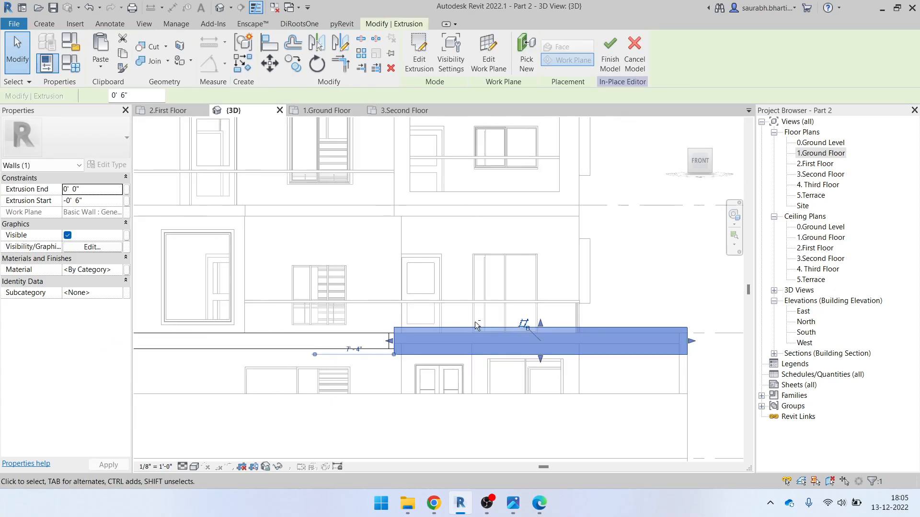
# Resize the short corner extrusion's profile sketch line to 2'-6" and finish its sketch
pyautogui.click(400, 357)
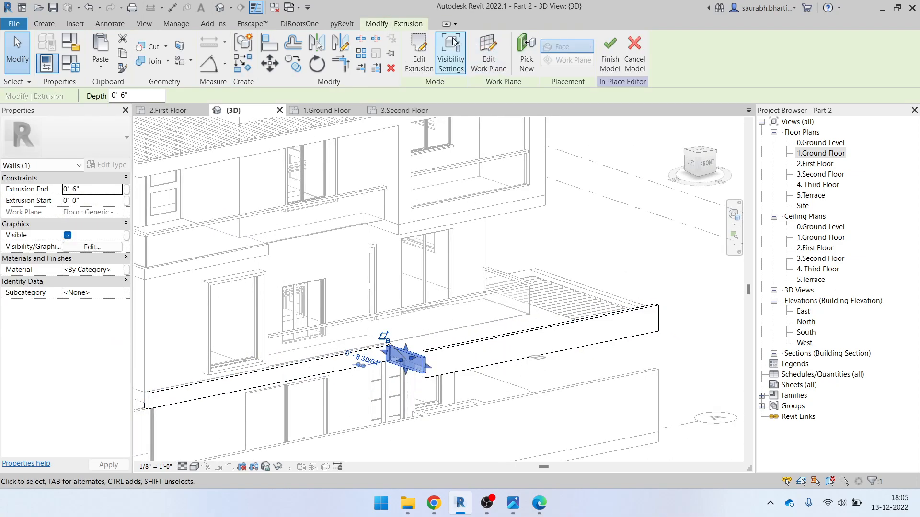
pyautogui.click(420, 56)
pyautogui.click(435, 366)
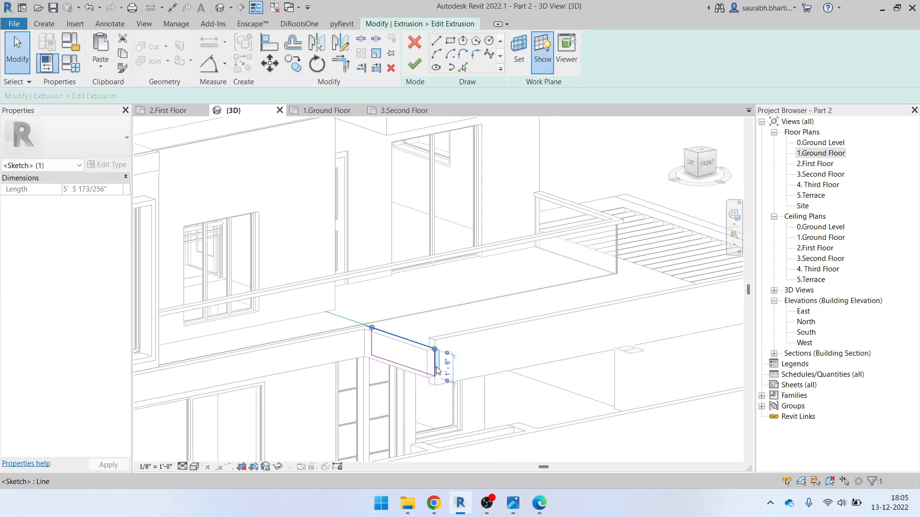
pyautogui.click(441, 373)
pyautogui.click(424, 373)
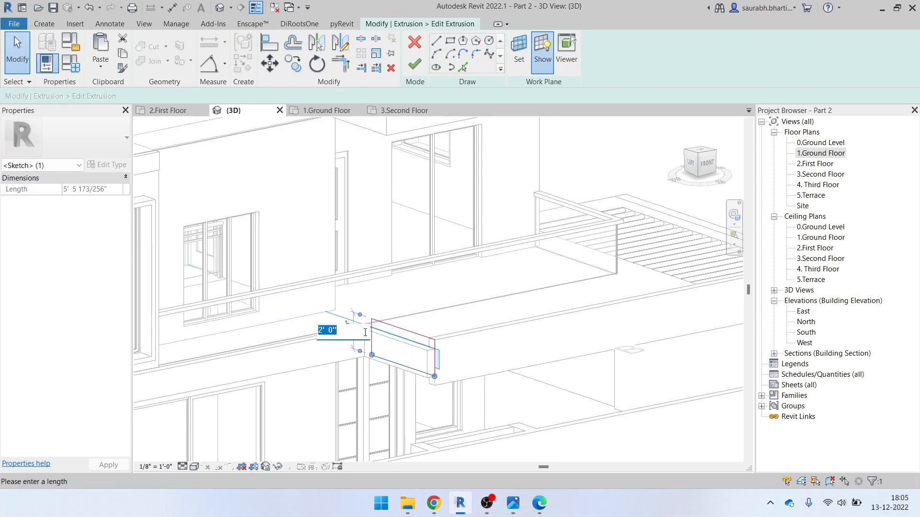
pyautogui.press('Return')
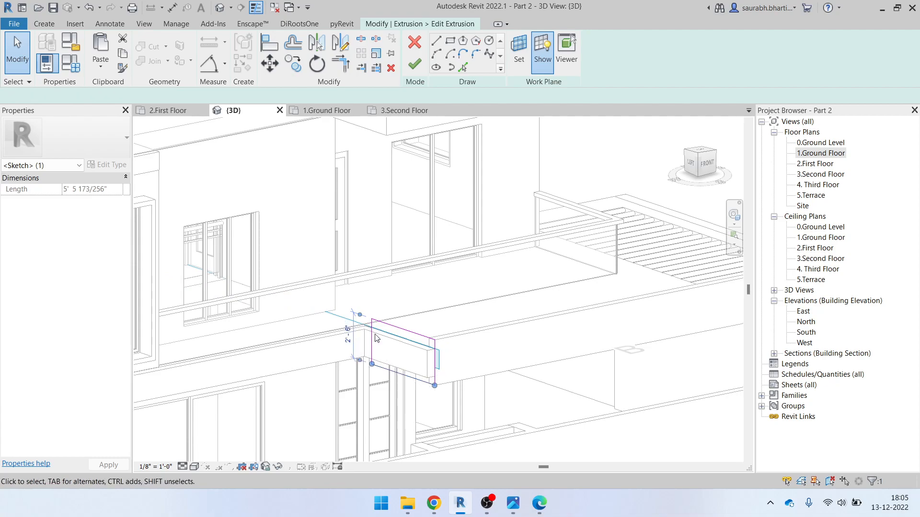
pyautogui.press('Escape')
pyautogui.click(413, 62)
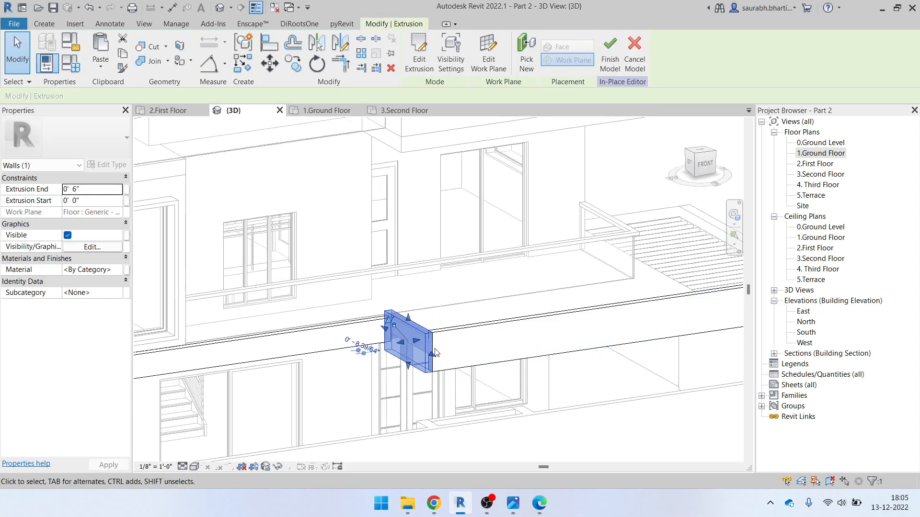
pyautogui.press('Escape')
# Edit the long slab-edge extrusion's profile and set its end line to 2'-0"
pyautogui.click(368, 325)
pyautogui.moveTo(422, 326); pyautogui.dragTo(531, 344, button='middle')
pyautogui.click(419, 53)
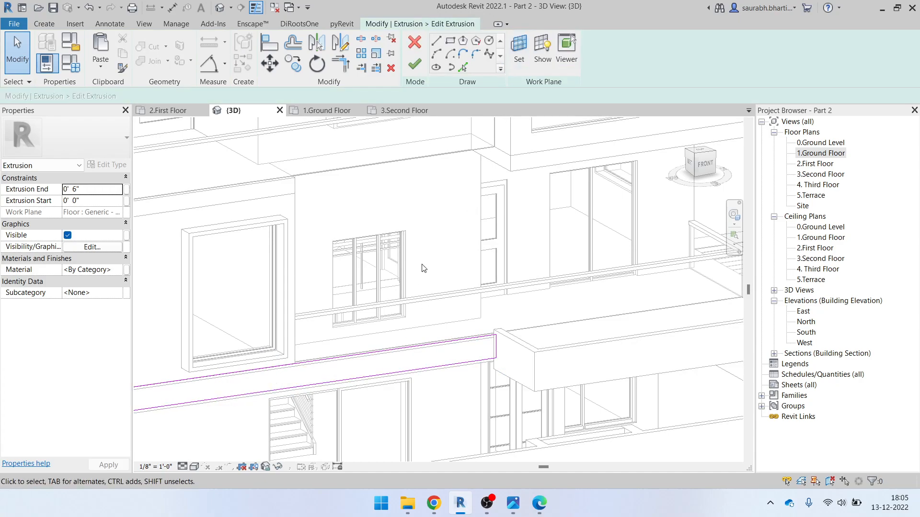
pyautogui.click(421, 345)
pyautogui.moveTo(515, 331); pyautogui.dragTo(680, 328, button='middle')
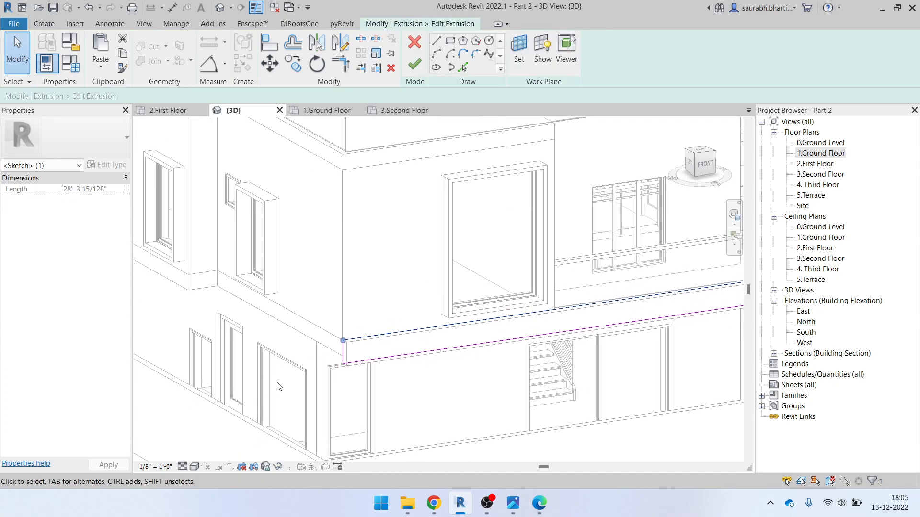
pyautogui.moveTo(471, 340); pyautogui.dragTo(321, 372, button='middle')
pyautogui.press('Escape')
pyautogui.click(451, 335)
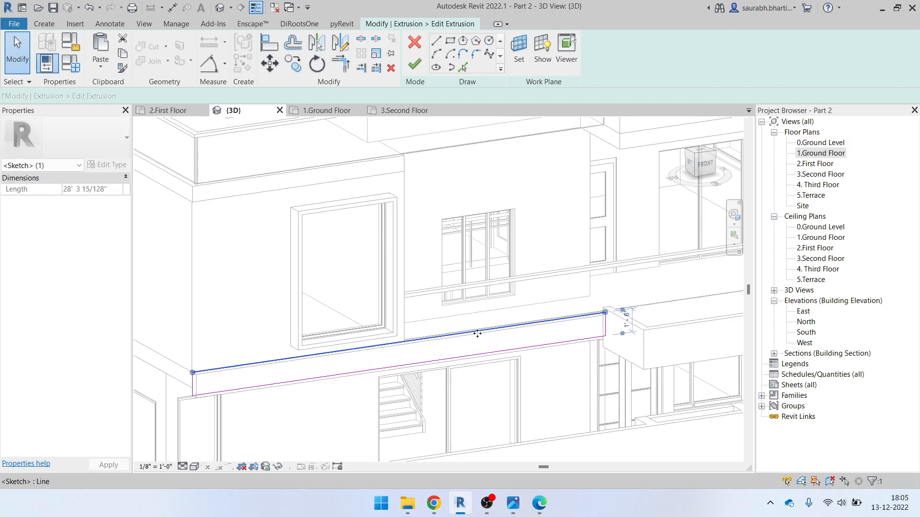
pyautogui.scroll(2, 634, 335)
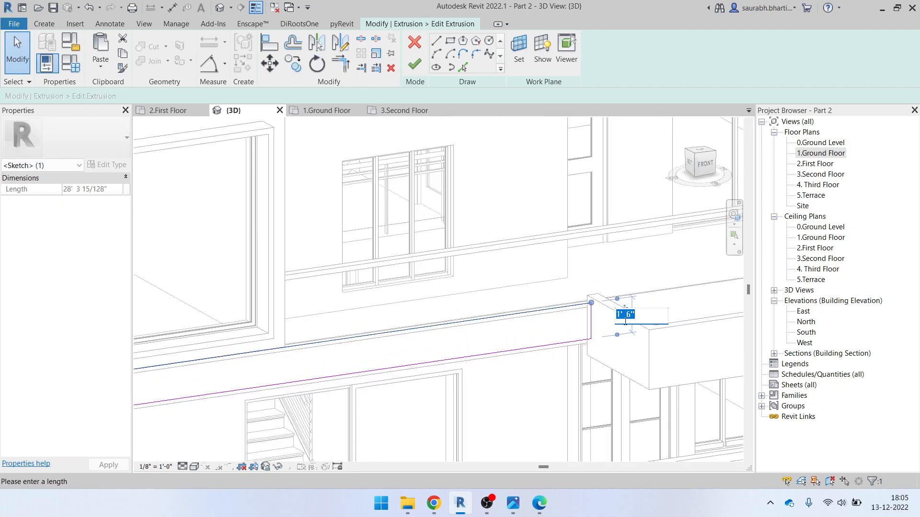
pyautogui.press('Return')
pyautogui.press('Escape')
# Set the profile's other line to 2'-6", finish the sketch, and finish the in-place model
pyautogui.click(571, 343)
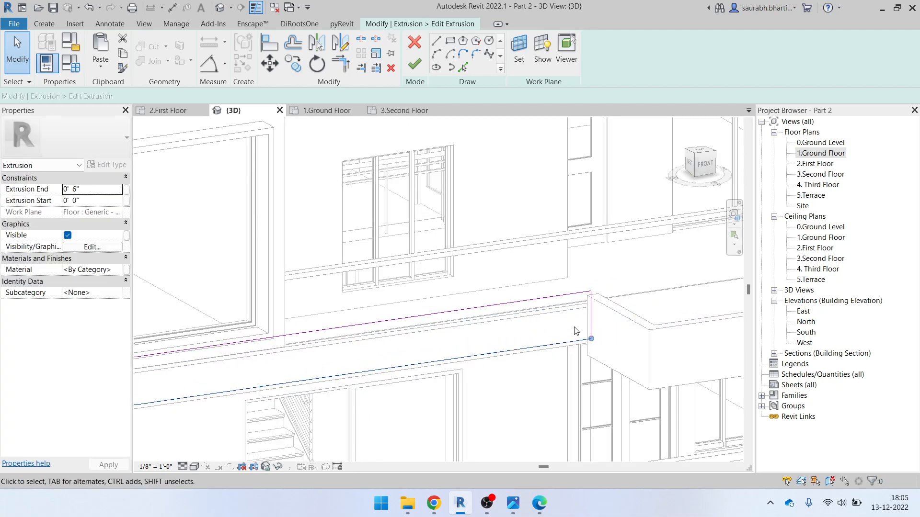
pyautogui.scroll(-3, 561, 326)
pyautogui.scroll(1, 351, 352)
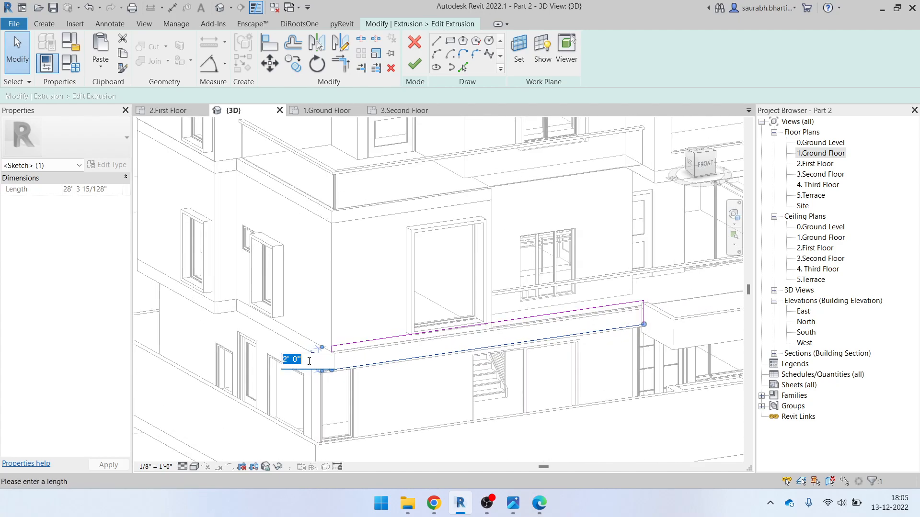
pyautogui.press('Return')
pyautogui.press('Escape')
pyautogui.press('Escape')
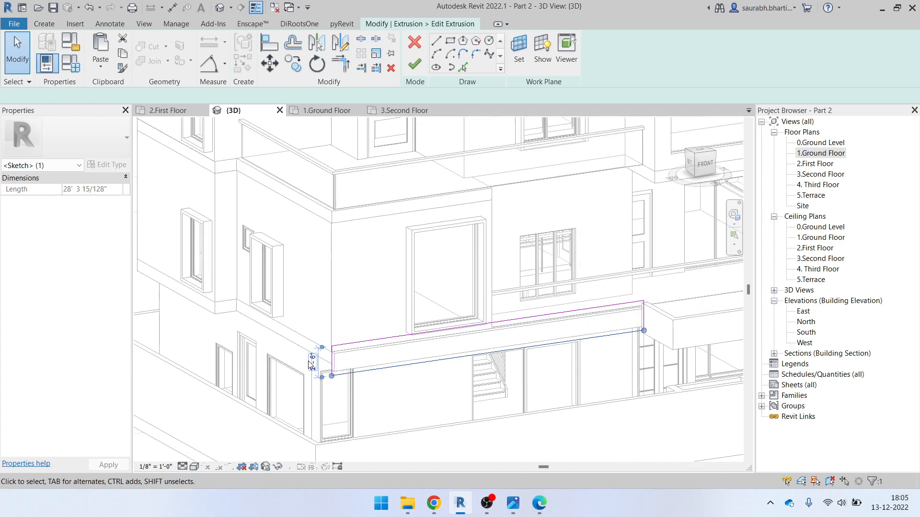
pyautogui.click(415, 64)
pyautogui.moveTo(460, 349)
pyautogui.keyDown('shift'); pyautogui.mouseDown(button='middle')
pyautogui.moveTo(457, 373)
pyautogui.moveTo(474, 371)
pyautogui.moveTo(421, 375)
pyautogui.moveTo(459, 383)
pyautogui.mouseUp(button='middle'); pyautogui.keyUp('shift')
pyautogui.press('Escape')
pyautogui.click(415, 53)
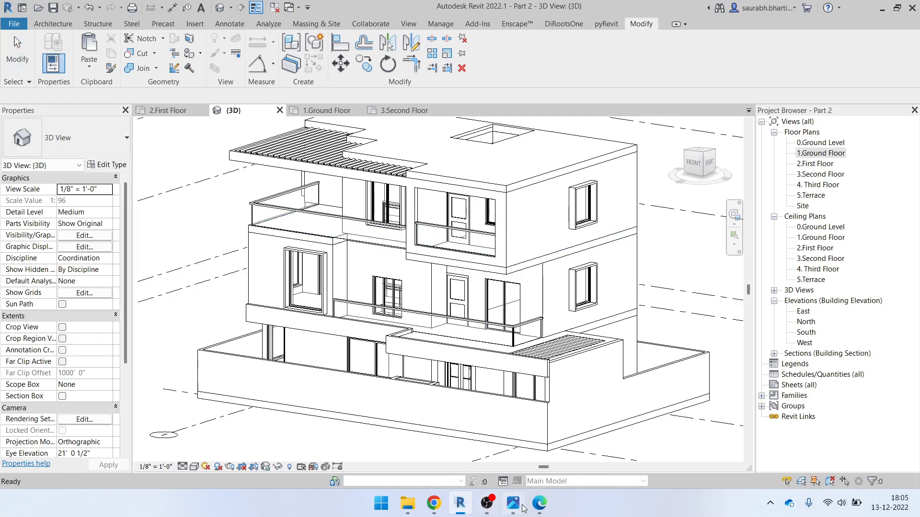
# Switch to ELEVATION.pdf in Edge and view the full Front Elevation to check slab edges
pyautogui.hotkey('alt', 'Tab')
pyautogui.scroll(-4, 276, 315)
pyautogui.keyDown('ctrl'); pyautogui.scroll(-5, 232, 302); pyautogui.keyUp('ctrl')
pyautogui.keyDown('ctrl'); pyautogui.scroll(4, 385, 331); pyautogui.keyUp('ctrl')
pyautogui.keyDown('ctrl'); pyautogui.scroll(1, 386, 331); pyautogui.keyUp('ctrl')
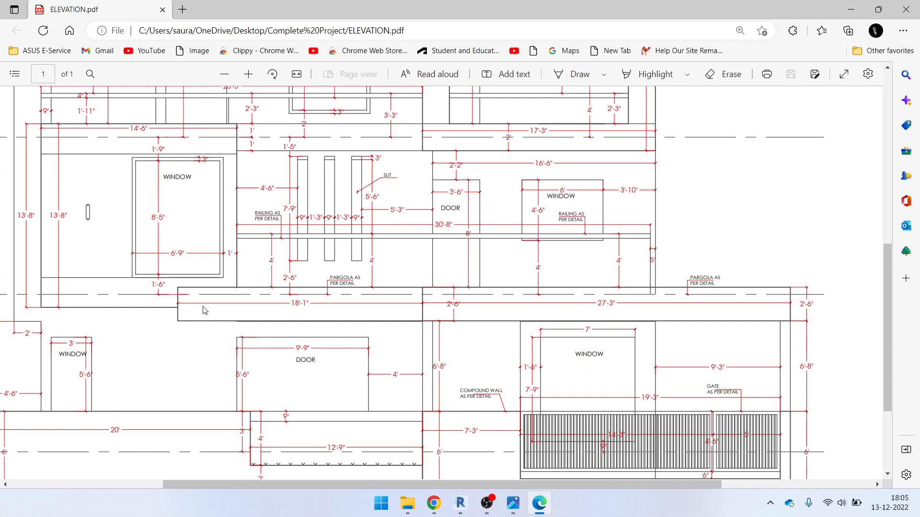
pyautogui.keyDown('ctrl'); pyautogui.scroll(-4, 458, 364); pyautogui.keyUp('ctrl')
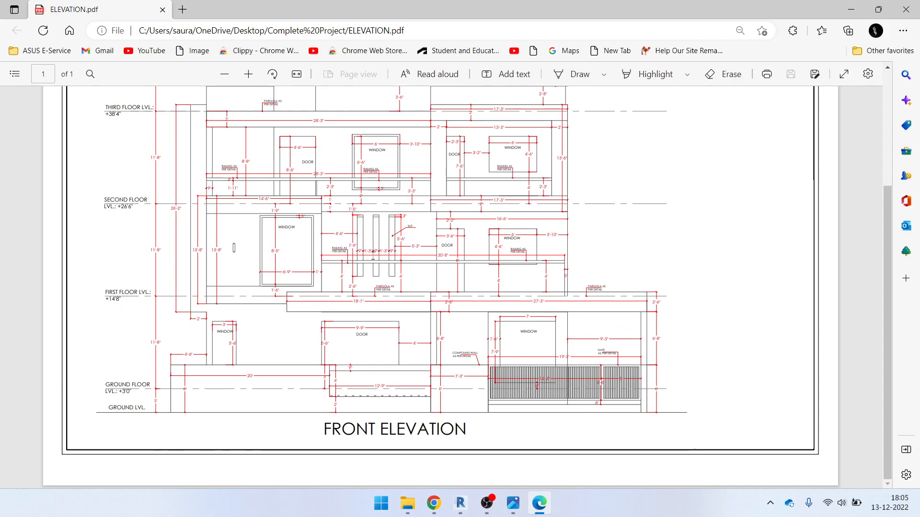
pyautogui.keyDown('ctrl'); pyautogui.scroll(5, 232, 262); pyautogui.keyUp('ctrl')
pyautogui.hscroll(5, 250, 249)
pyautogui.keyDown('ctrl'); pyautogui.scroll(-3, 279, 275); pyautogui.keyUp('ctrl')
pyautogui.keyDown('ctrl'); pyautogui.scroll(-4, 355, 289); pyautogui.keyUp('ctrl')
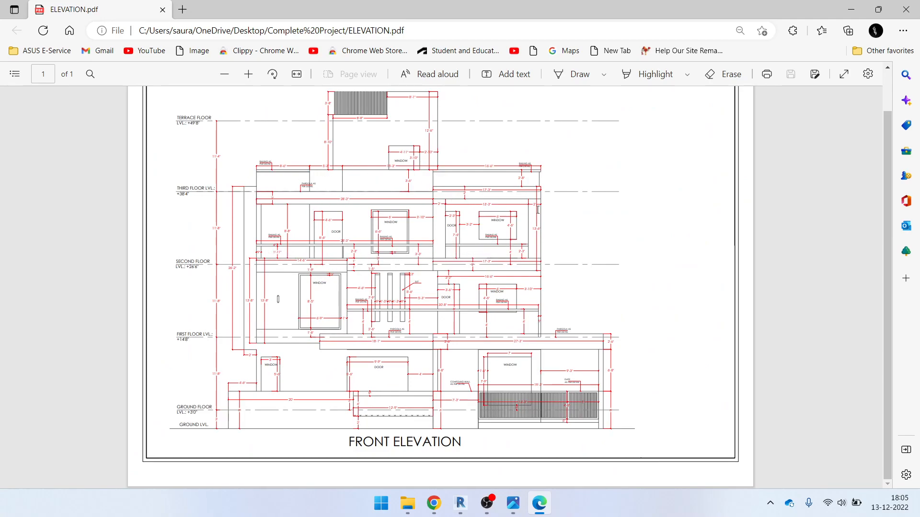
# Back in the Revit 3D view, orbit the house to inspect its left, front and right sides
pyautogui.click(850, 9)
pyautogui.keyDown('shift'); pyautogui.moveTo(566, 398); pyautogui.dragTo(643, 359, button='middle'); pyautogui.keyUp('shift')
pyautogui.click(563, 342)
pyautogui.scroll(2, 602, 344)
pyautogui.scroll(-3, 559, 340)
pyautogui.keyDown('shift'); pyautogui.moveTo(424, 201); pyautogui.dragTo(417, 317, button='middle'); pyautogui.keyUp('shift')
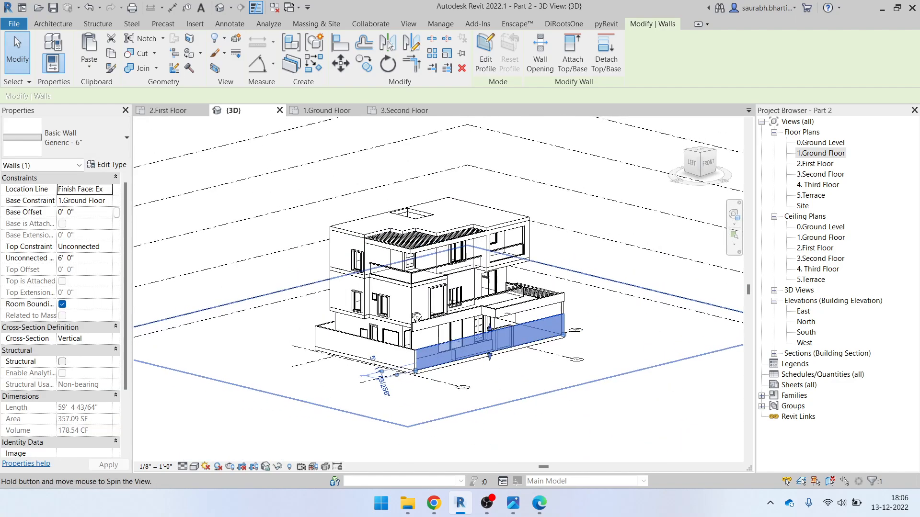
pyautogui.click(614, 324)
pyautogui.keyDown('shift'); pyautogui.moveTo(616, 326); pyautogui.dragTo(605, 400, button='middle'); pyautogui.keyUp('shift')
pyautogui.keyDown('shift'); pyautogui.moveTo(589, 342); pyautogui.dragTo(588, 401, button='middle'); pyautogui.keyUp('shift')
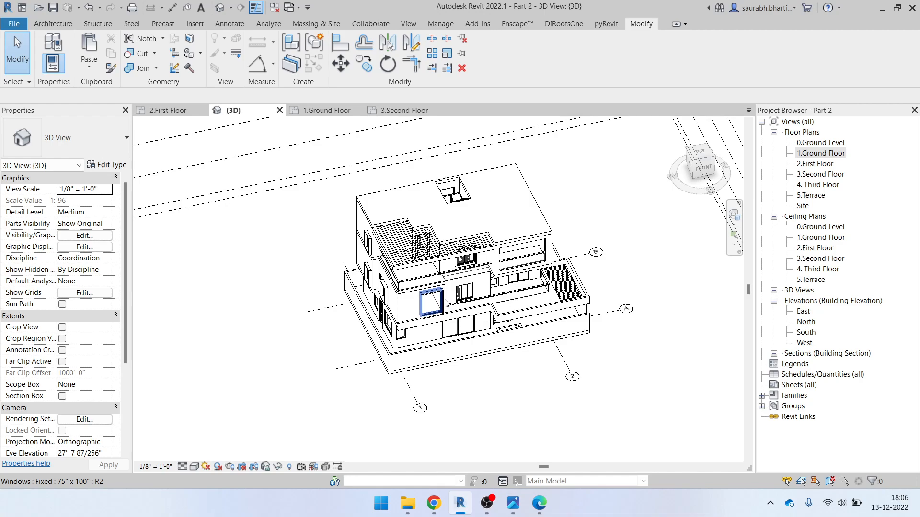
pyautogui.click(434, 502)
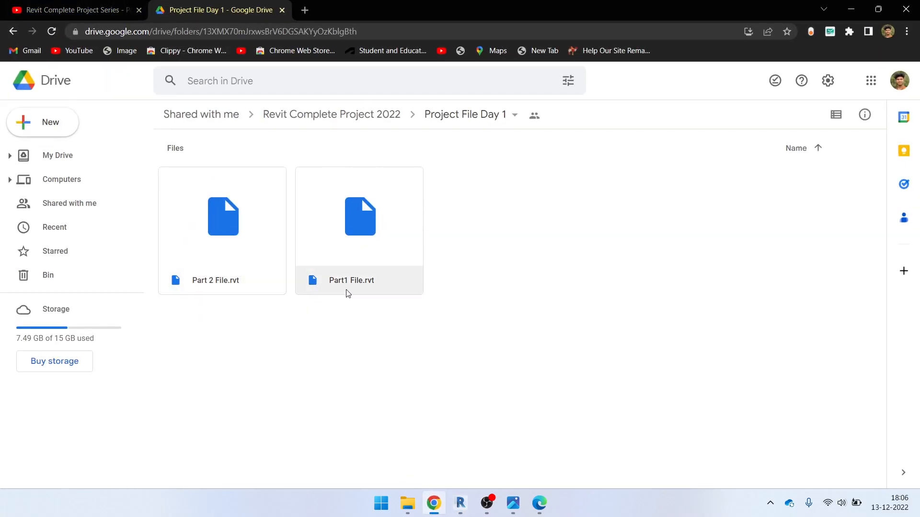
pyautogui.click(851, 9)
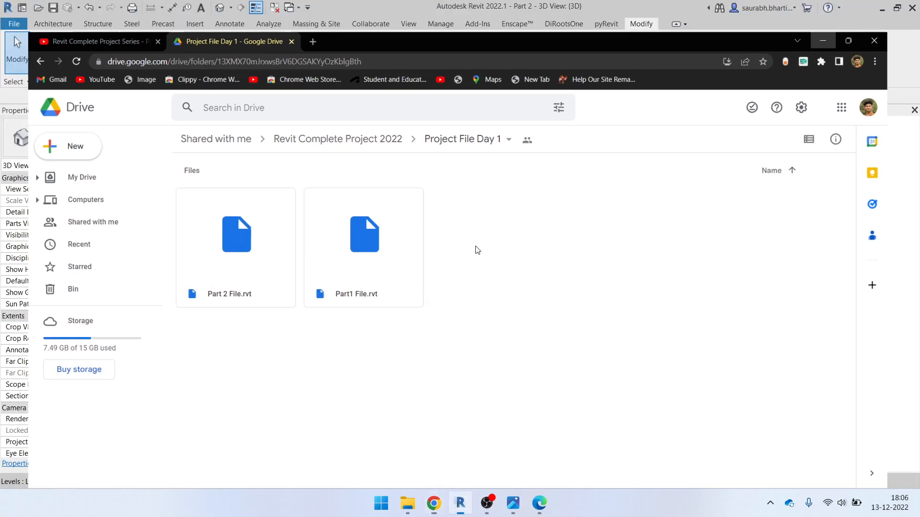
pyautogui.scroll(-3, 426, 302)
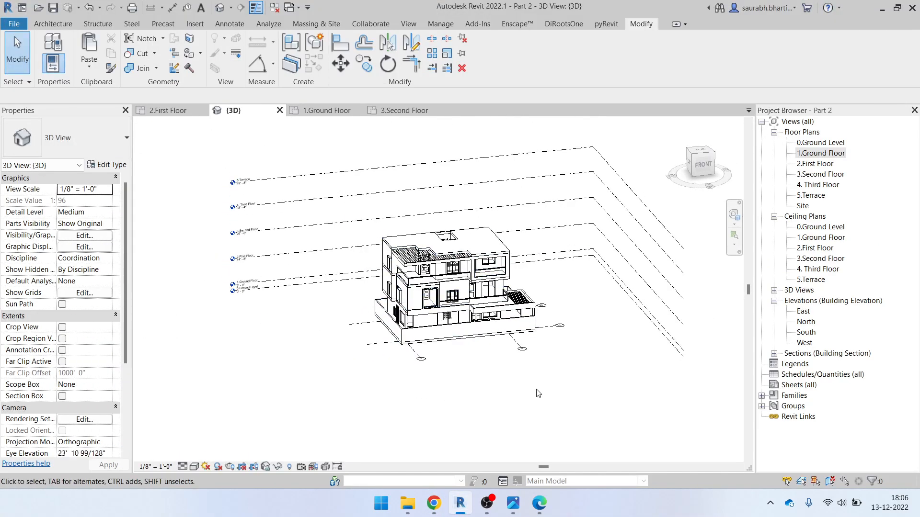
pyautogui.moveTo(331, 143); pyautogui.dragTo(552, 404)
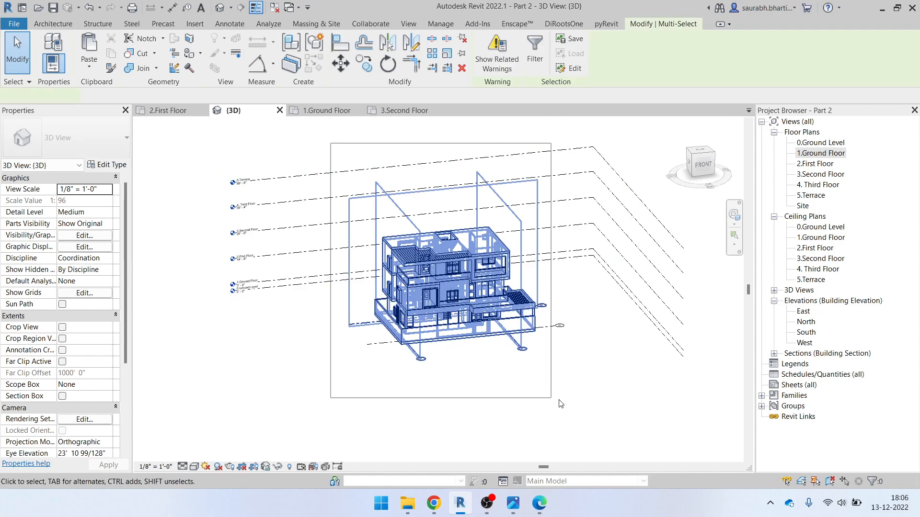
pyautogui.click(568, 366)
pyautogui.moveTo(340, 144); pyautogui.dragTo(609, 400)
pyautogui.click(601, 425)
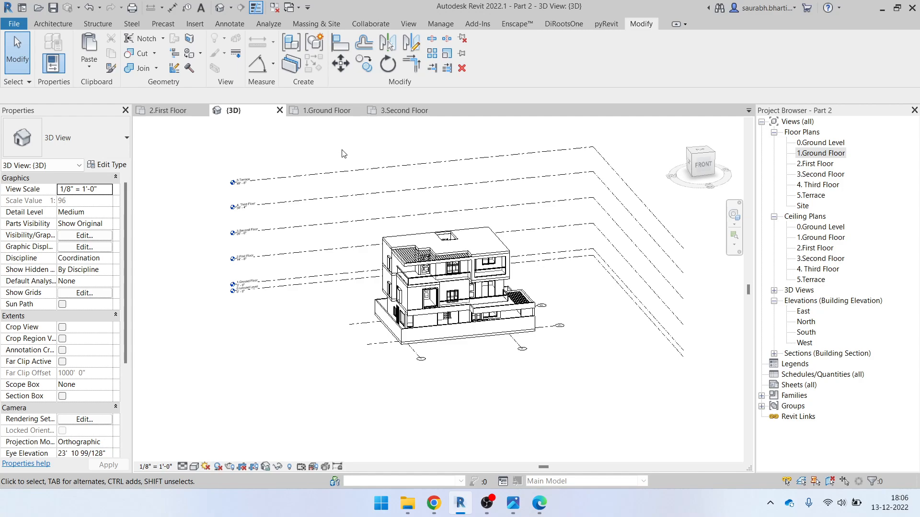
pyautogui.scroll(2, 431, 274)
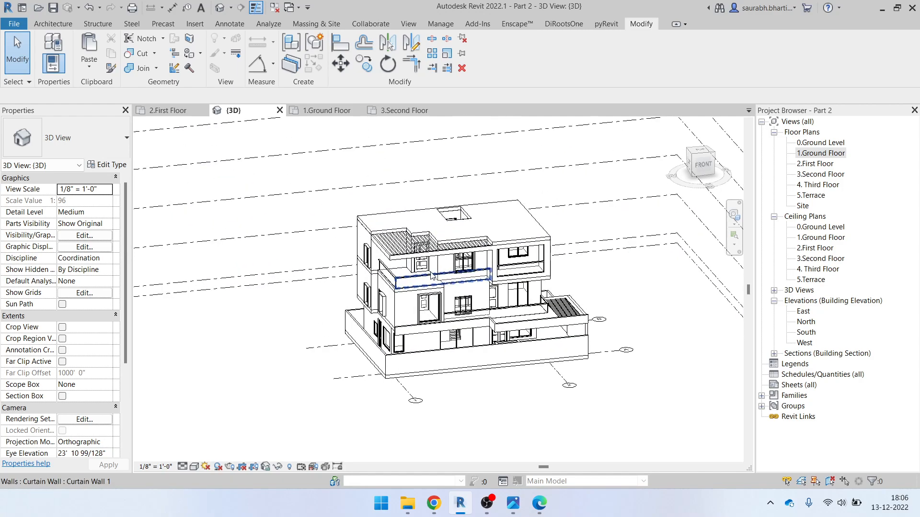
pyautogui.scroll(2, 381, 250)
pyautogui.scroll(2, 379, 255)
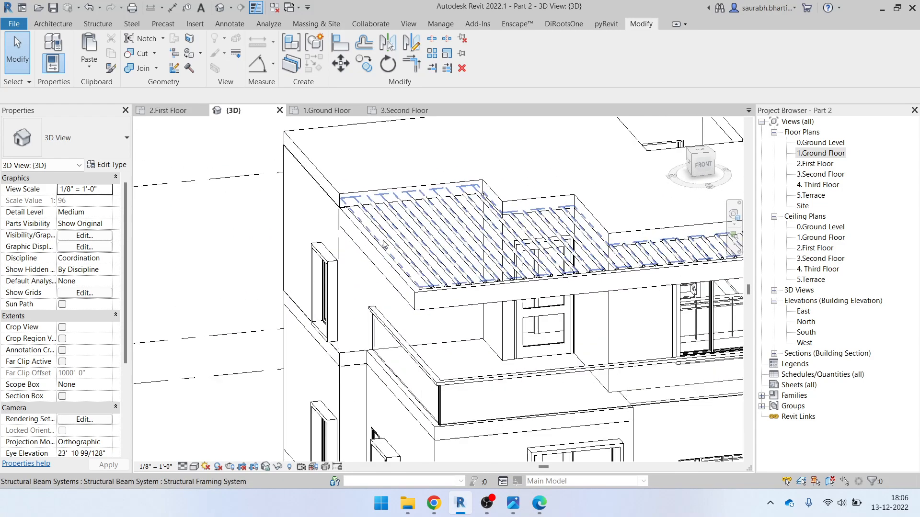
pyautogui.click(377, 251)
pyautogui.moveTo(512, 340)
pyautogui.keyDown('shift'); pyautogui.mouseDown(button='middle')
pyautogui.moveTo(456, 339)
pyautogui.moveTo(509, 346)
pyautogui.mouseUp(button='middle'); pyautogui.keyUp('shift')
pyautogui.click(471, 272)
pyautogui.scroll(-3, 503, 287)
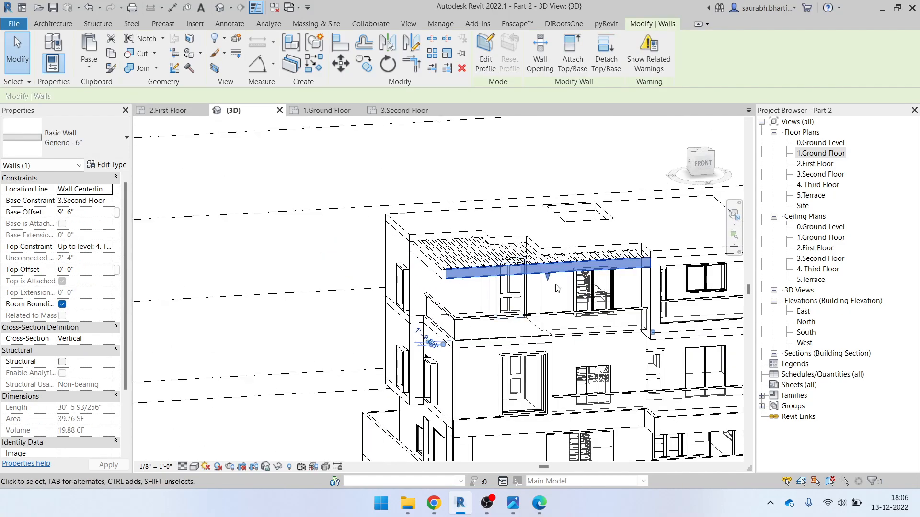
pyautogui.keyDown('shift'); pyautogui.moveTo(610, 326); pyautogui.dragTo(616, 324, button='middle'); pyautogui.keyUp('shift')
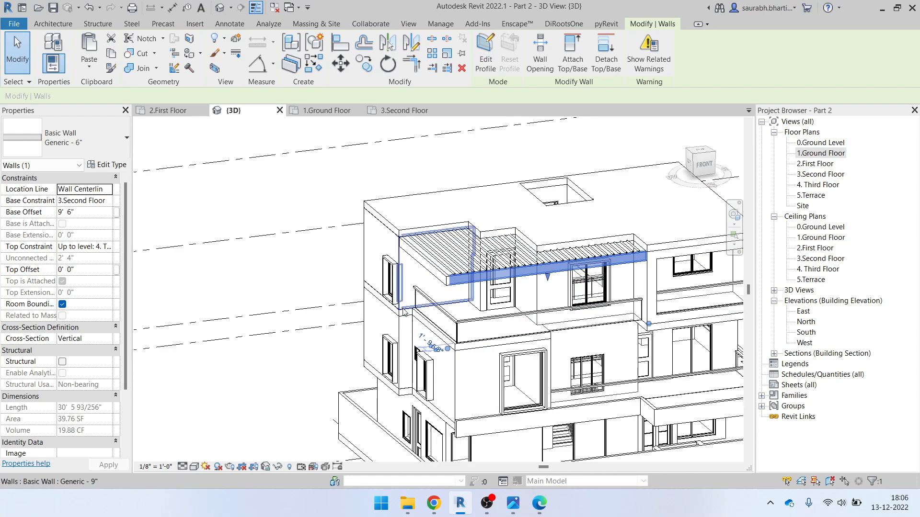
pyautogui.scroll(-3, 437, 320)
pyautogui.press('Escape')
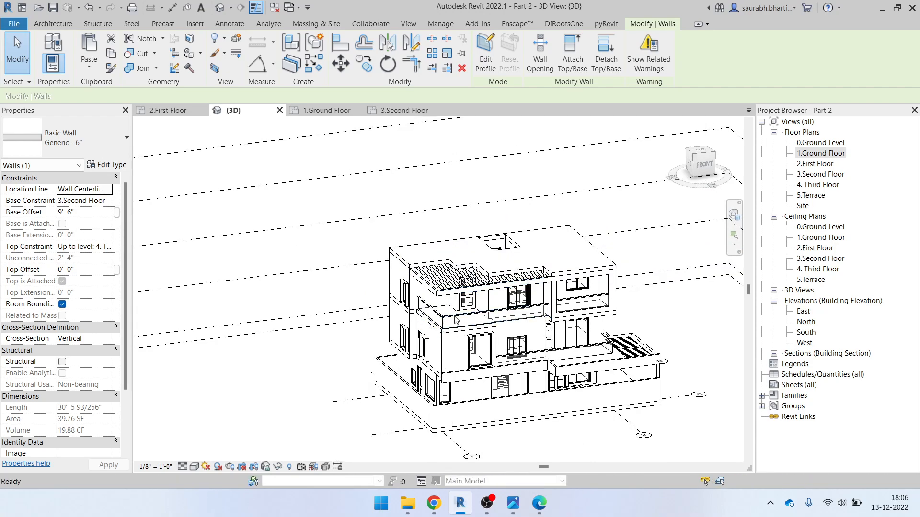
pyautogui.scroll(1, 451, 315)
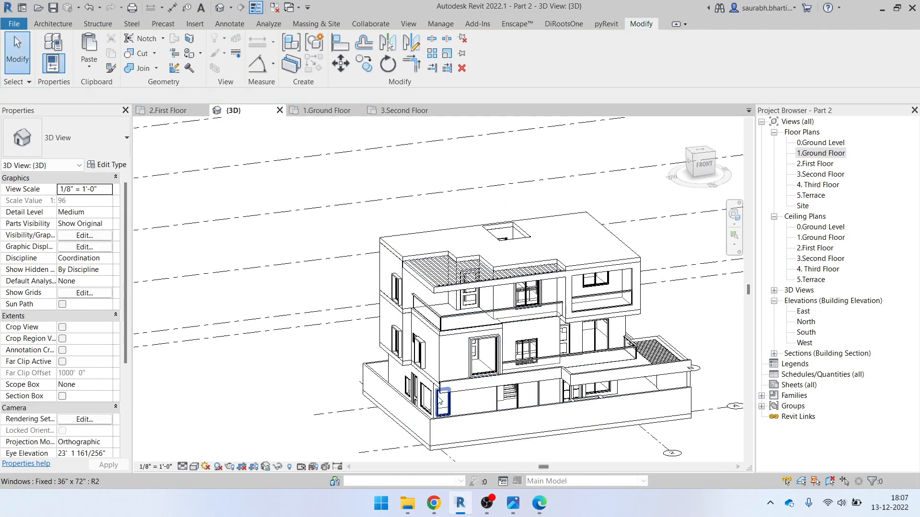
pyautogui.scroll(-4, 483, 430)
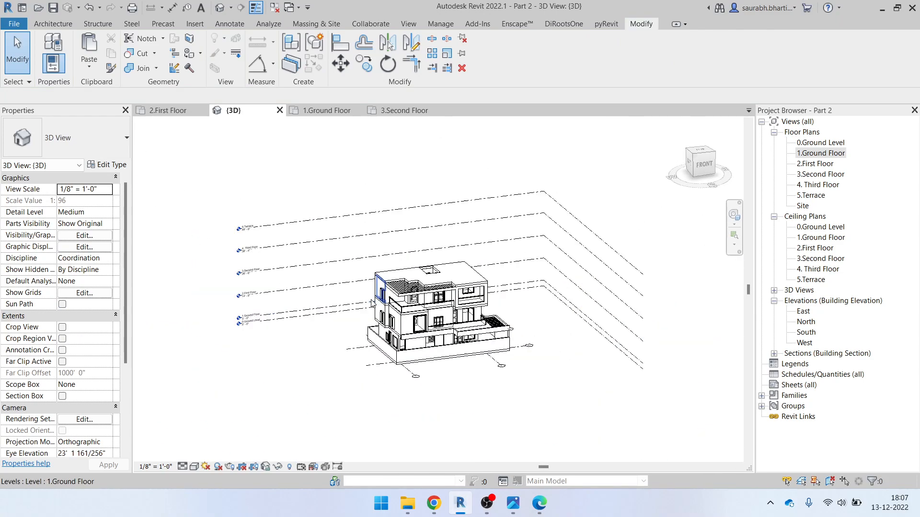
pyautogui.keyDown('shift'); pyautogui.moveTo(482, 430); pyautogui.dragTo(418, 438, button='middle'); pyautogui.keyUp('shift')
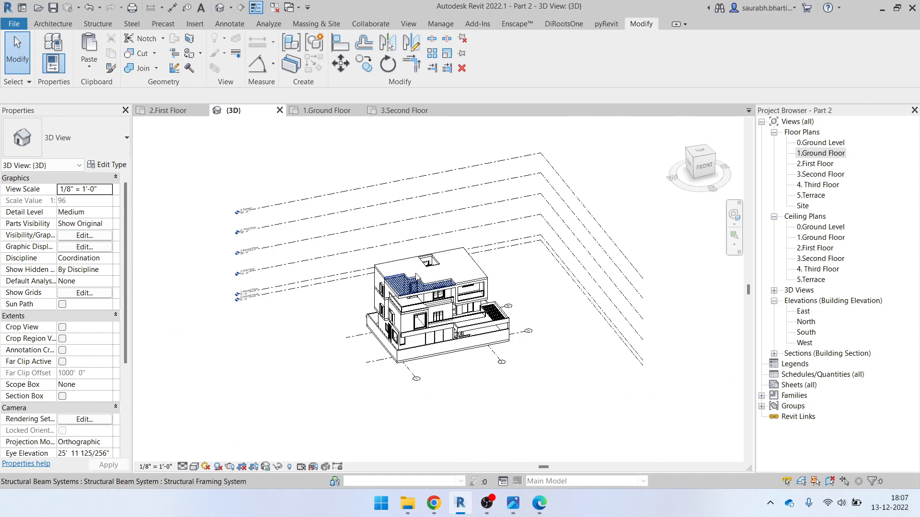
pyautogui.click(494, 507)
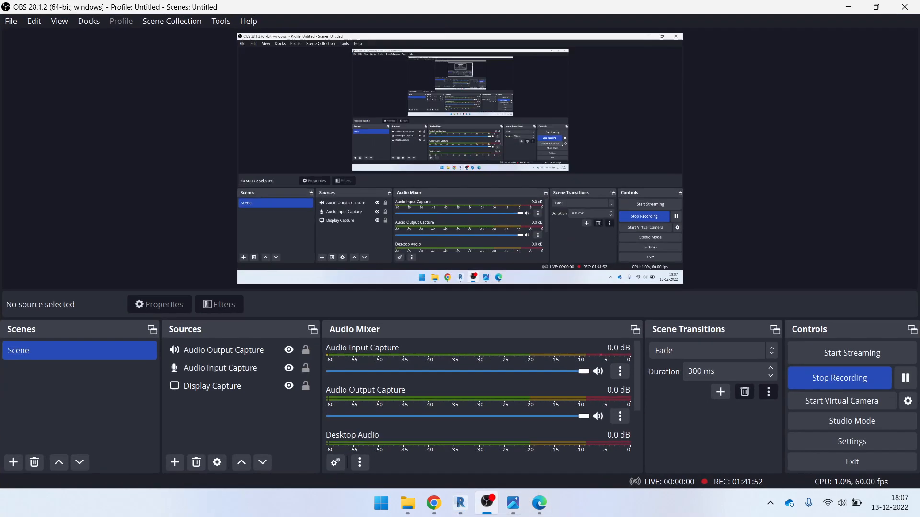